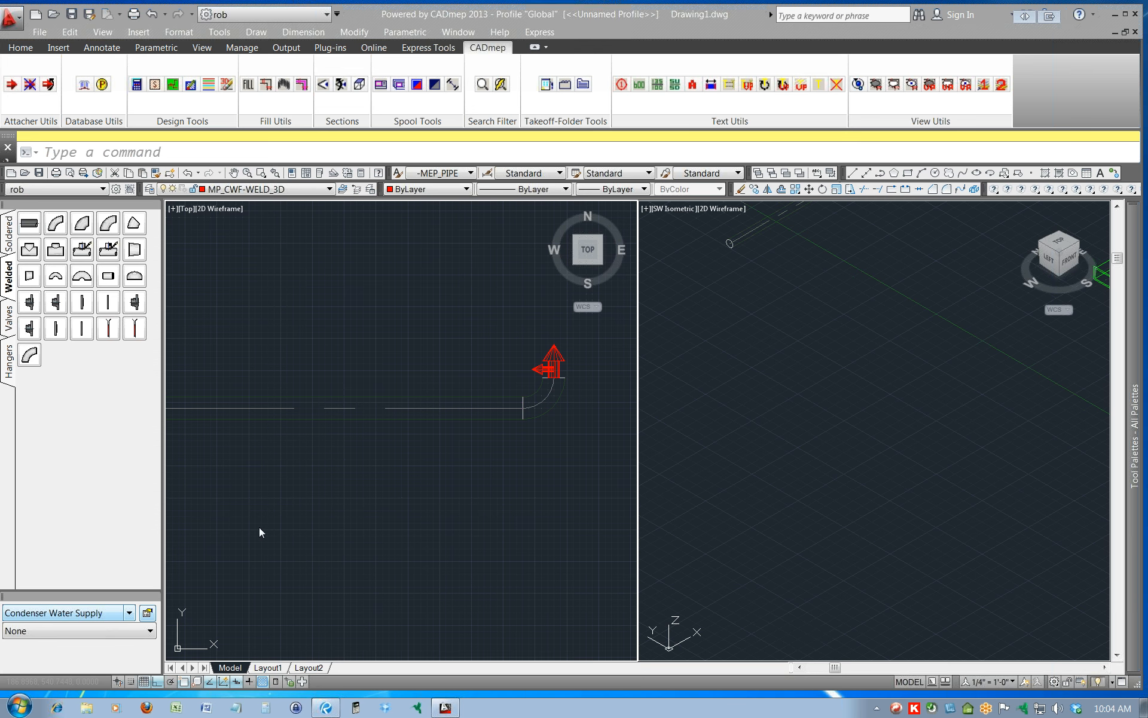
# Make Vent from the ADSK - Plumbing (DWV) group the current service.
pyautogui.click(129, 614)
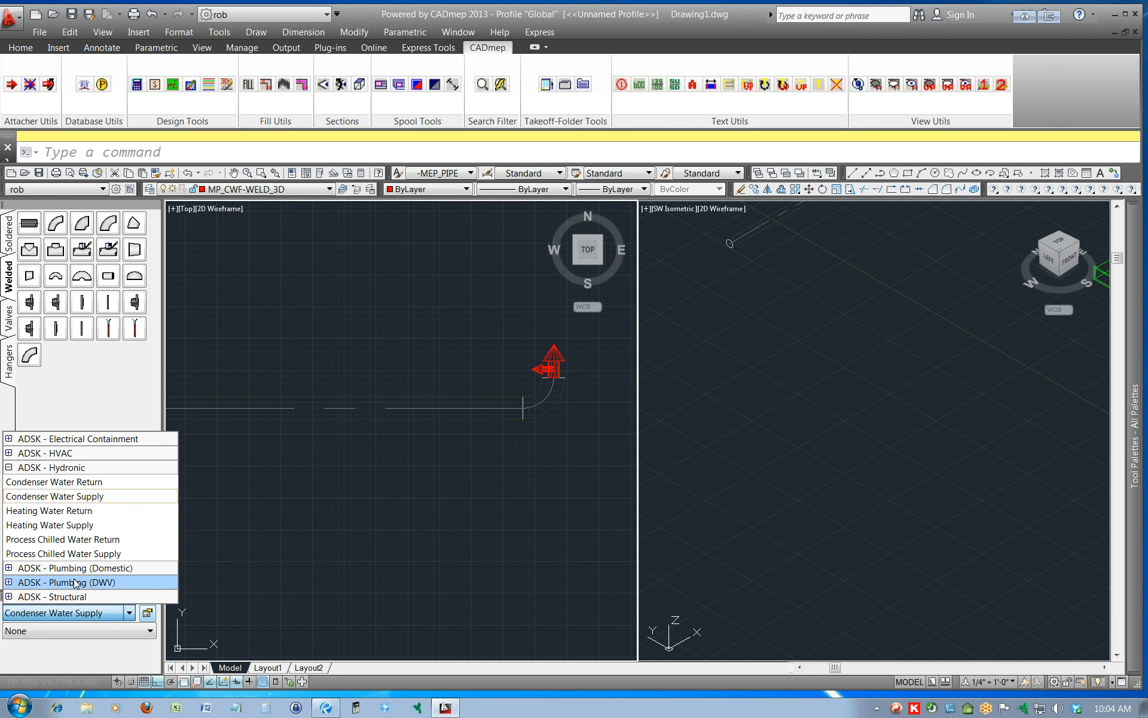
pyautogui.click(9, 582)
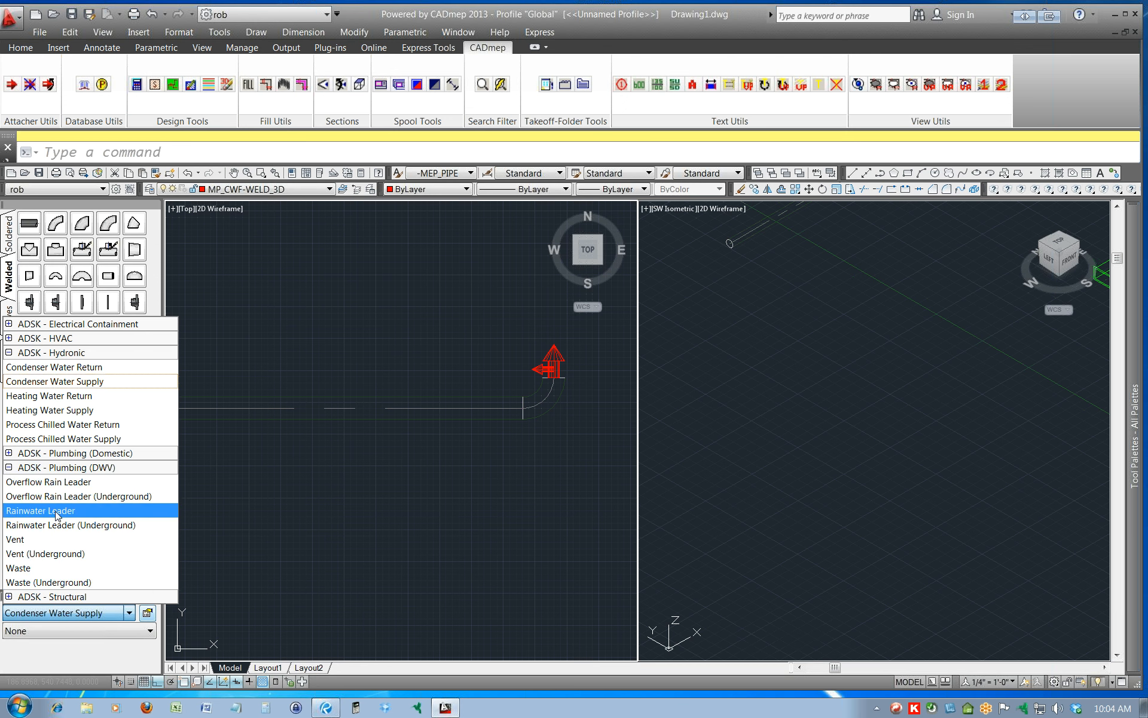
pyautogui.click(29, 539)
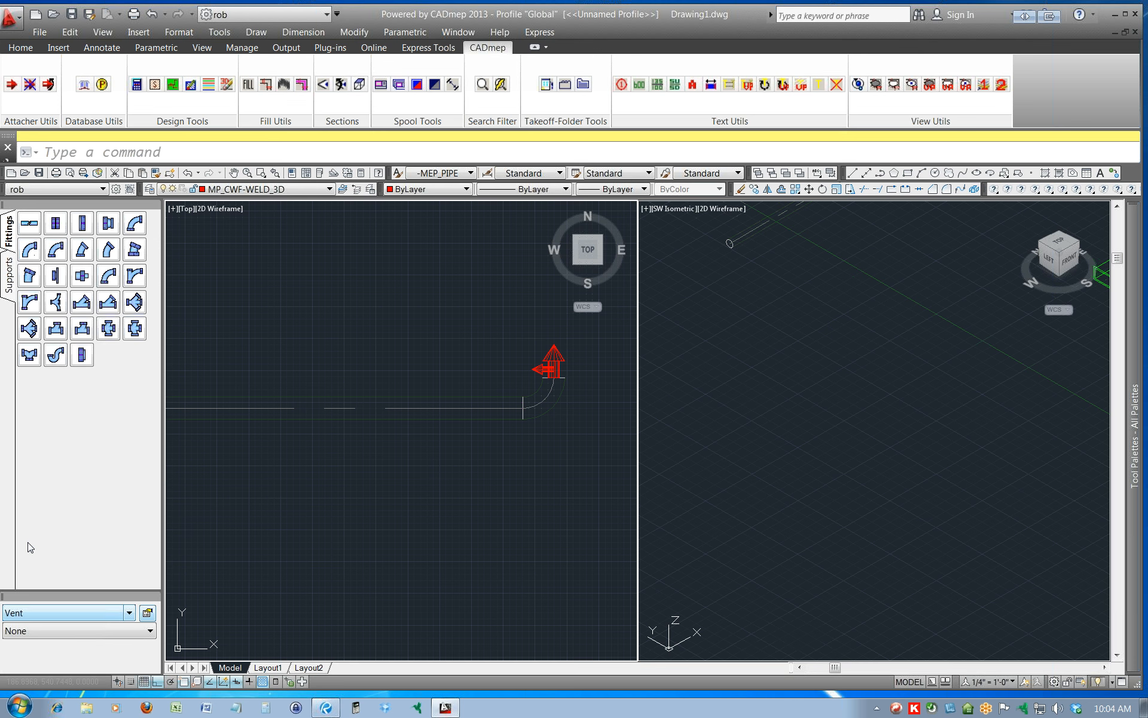
# Create a new service in the service setup as a copy of Vent and look through the available service templates.
pyautogui.click(147, 613)
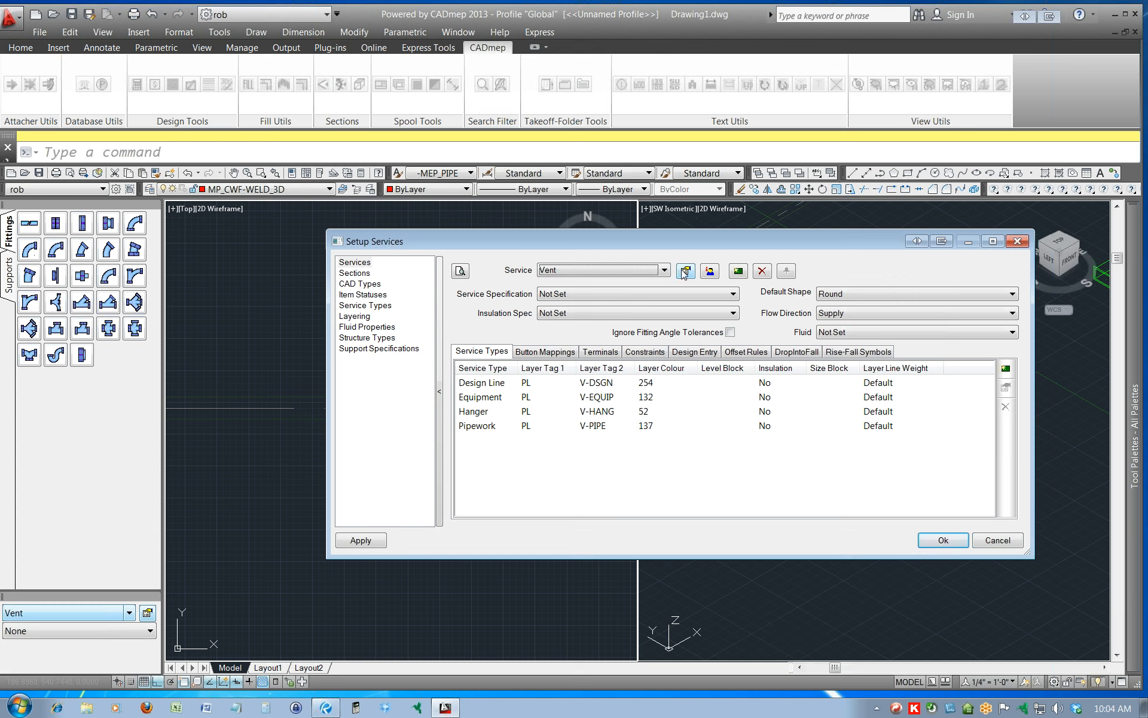
pyautogui.click(738, 272)
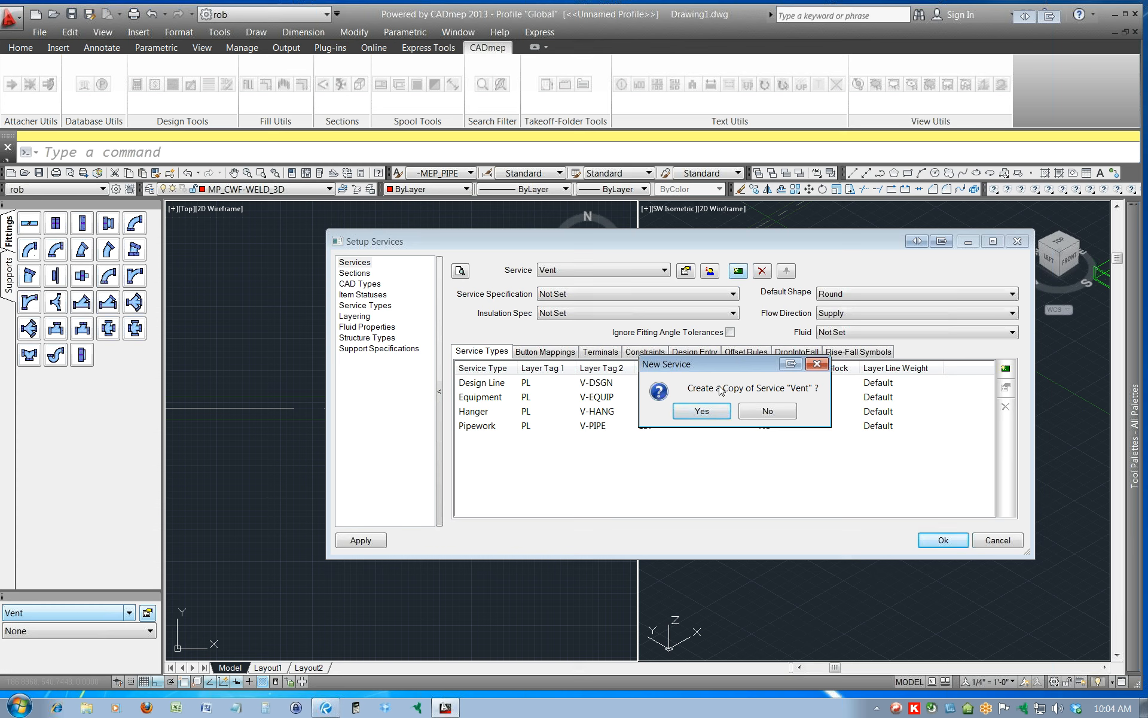
pyautogui.click(703, 411)
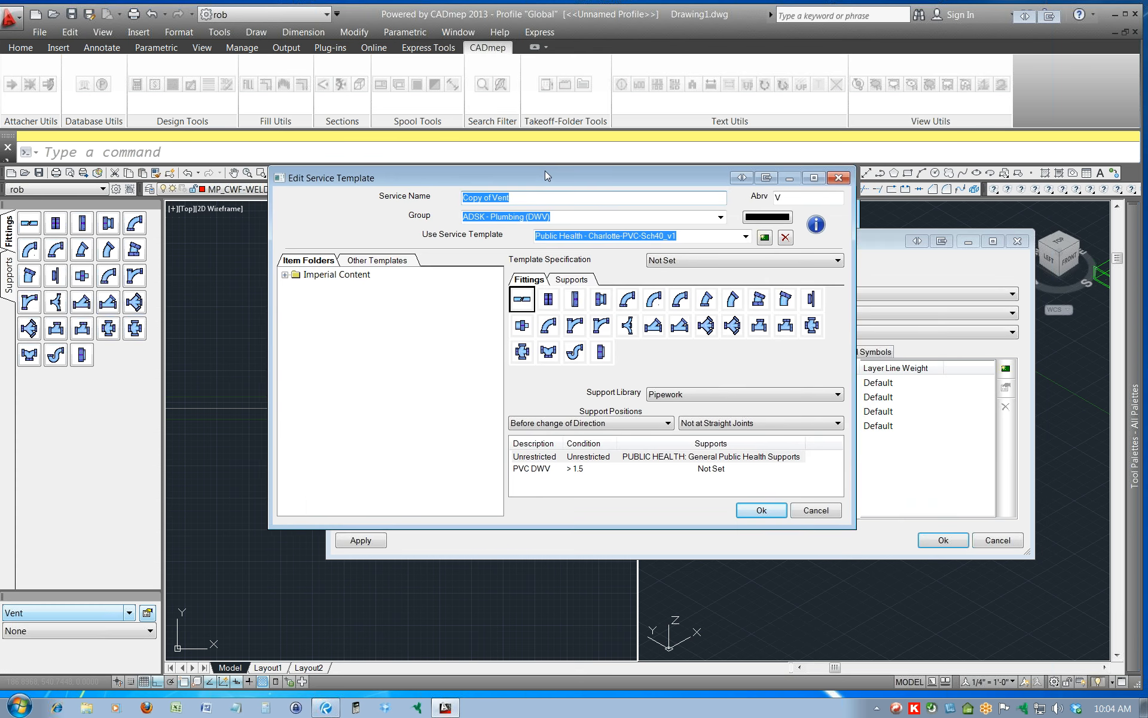
pyautogui.moveTo(544, 171); pyautogui.dragTo(573, 171)
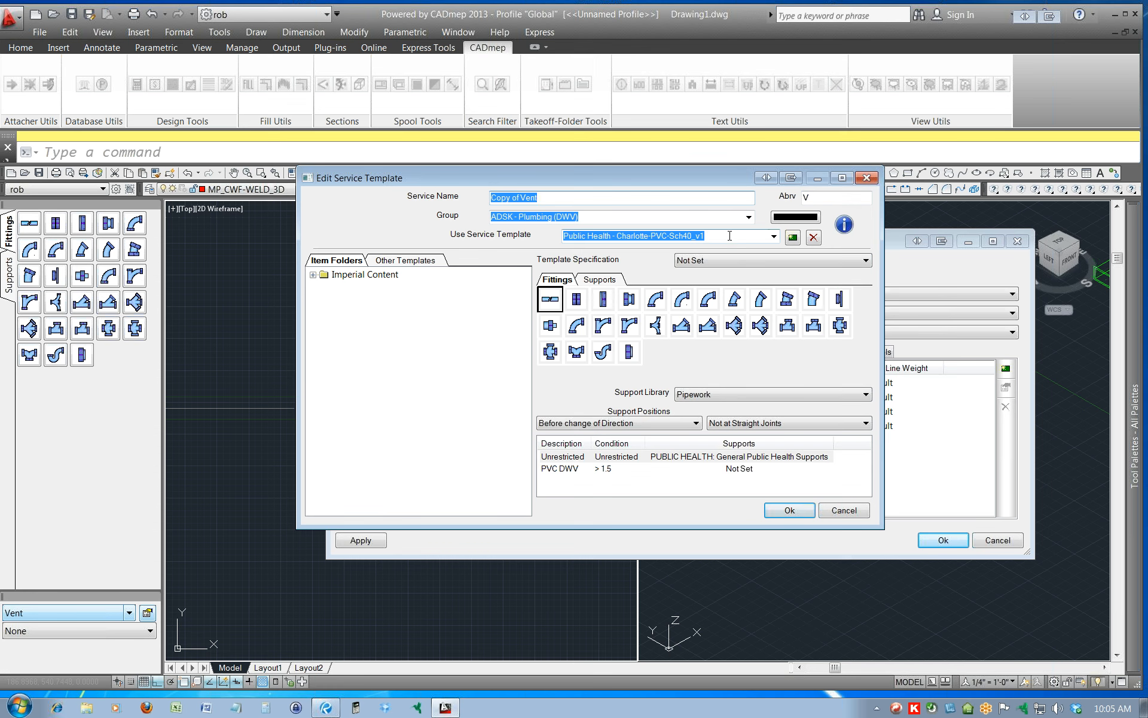
pyautogui.click(773, 238)
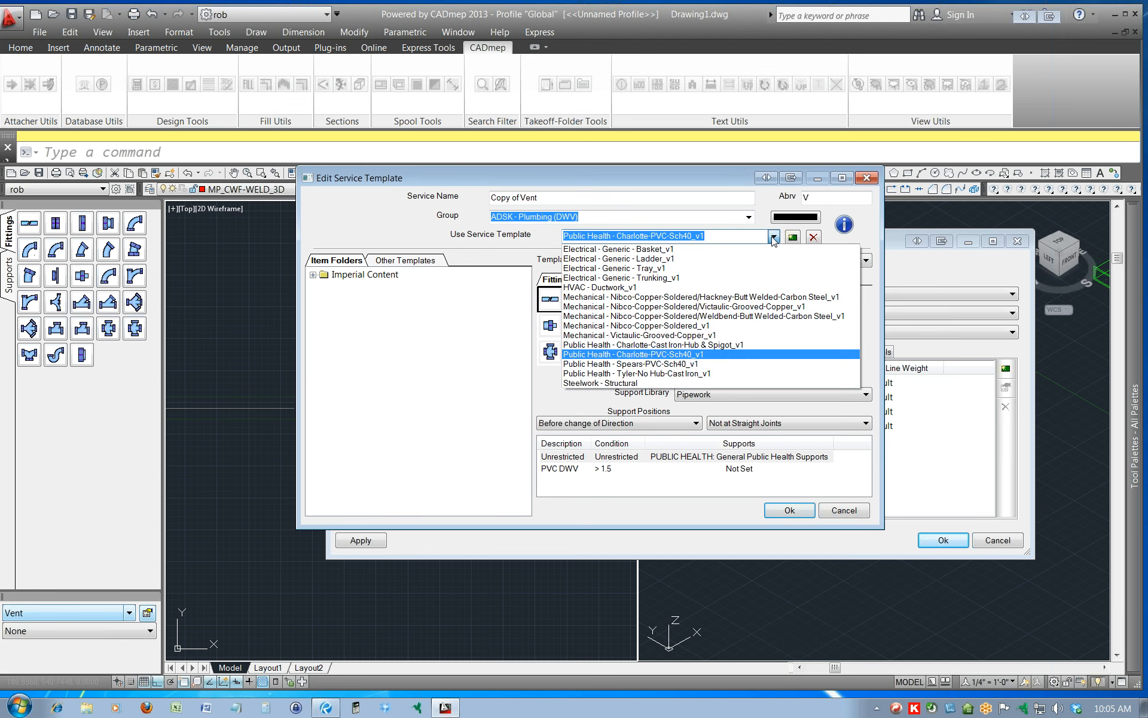
pyautogui.click(773, 238)
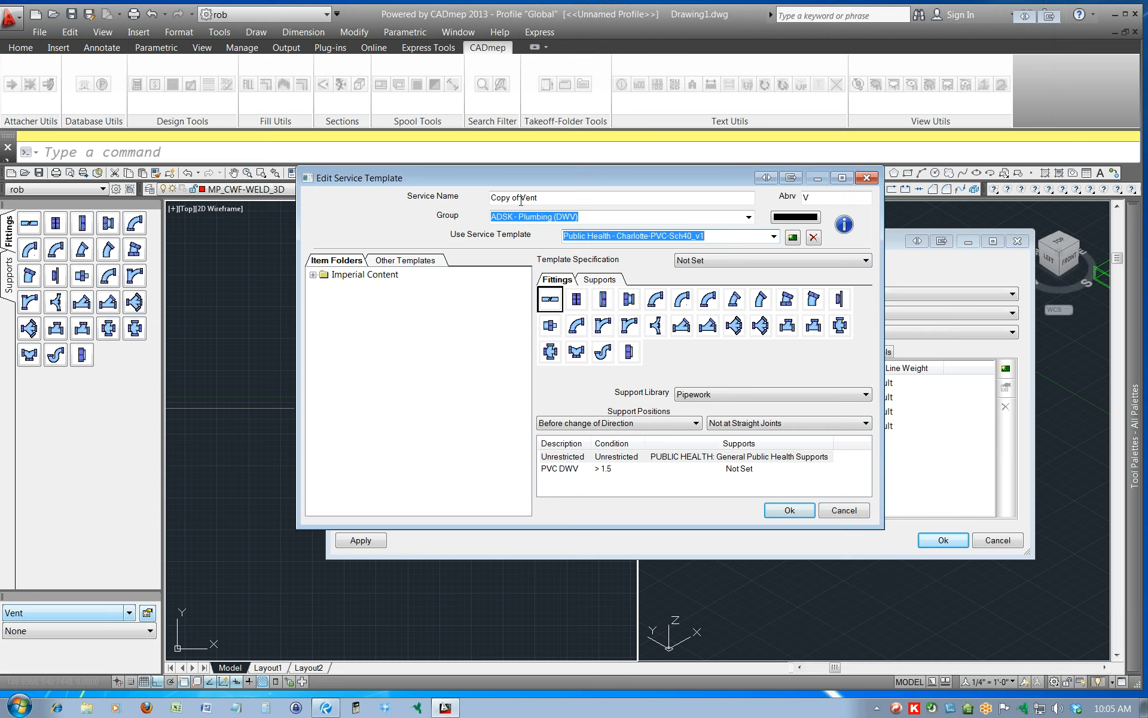
# Append -MEPPD to the Public Health - Charlotte-PVC-Sch40_v1 template's name and add a new template without copying the current one.
pyautogui.click(735, 237)
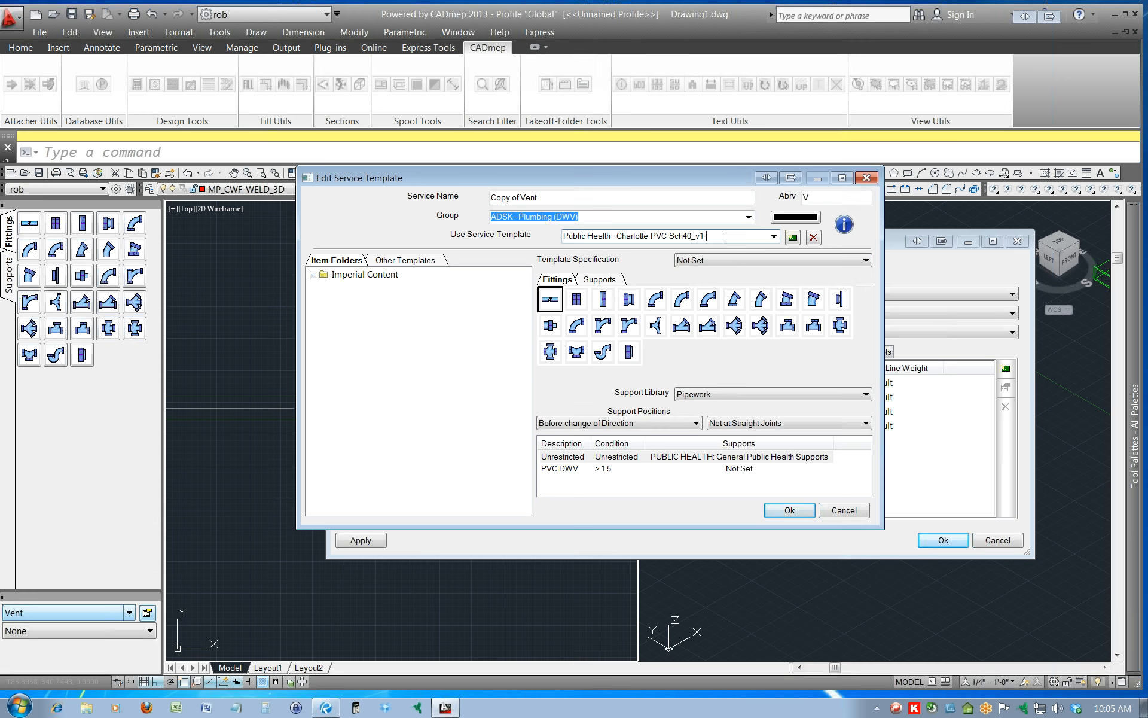
pyautogui.write('-MEPPD')
pyautogui.click(793, 237)
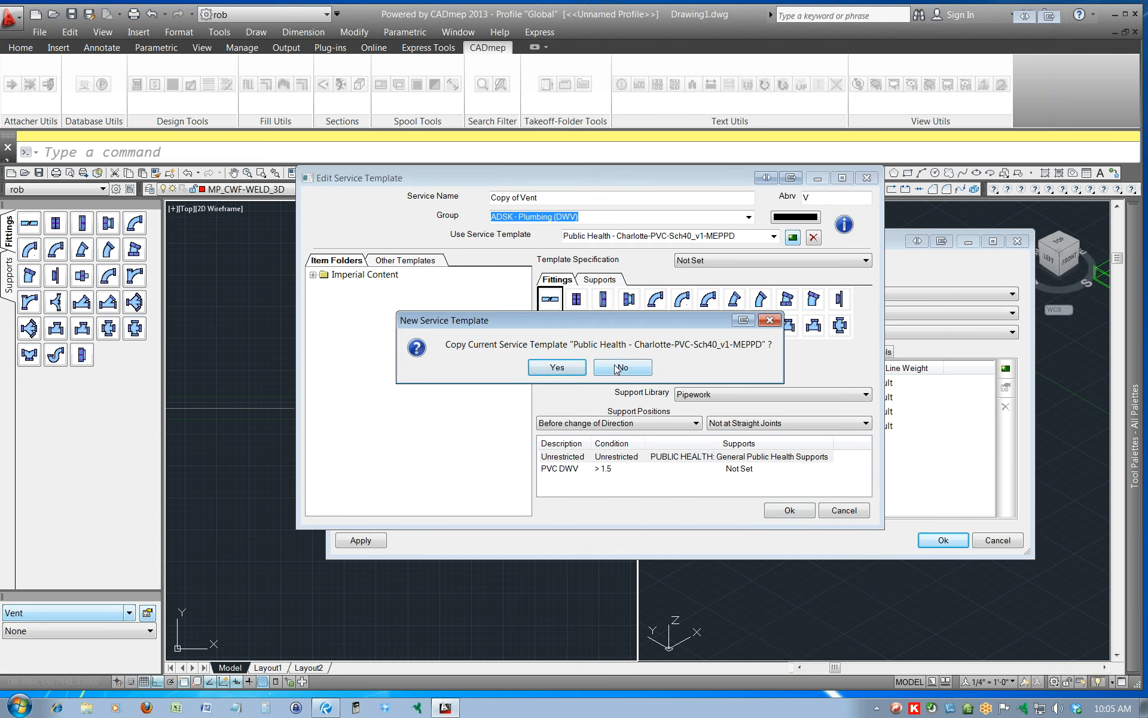
pyautogui.click(622, 368)
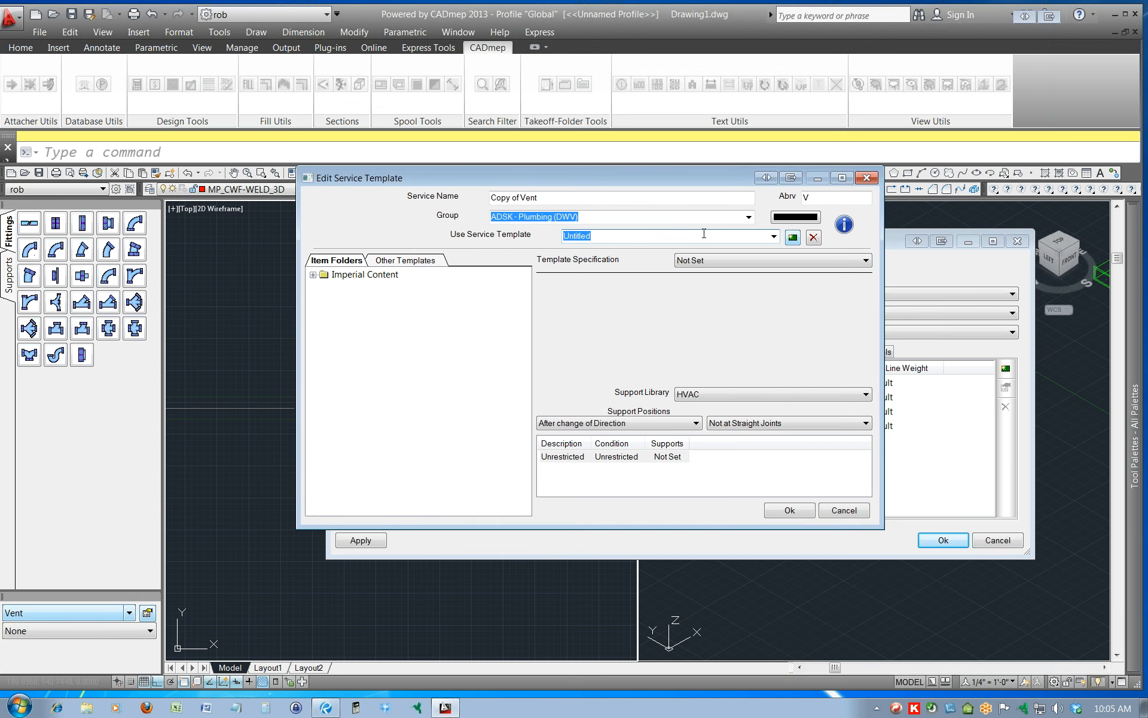
# Delete the empty Untitled service template.
pyautogui.click(774, 236)
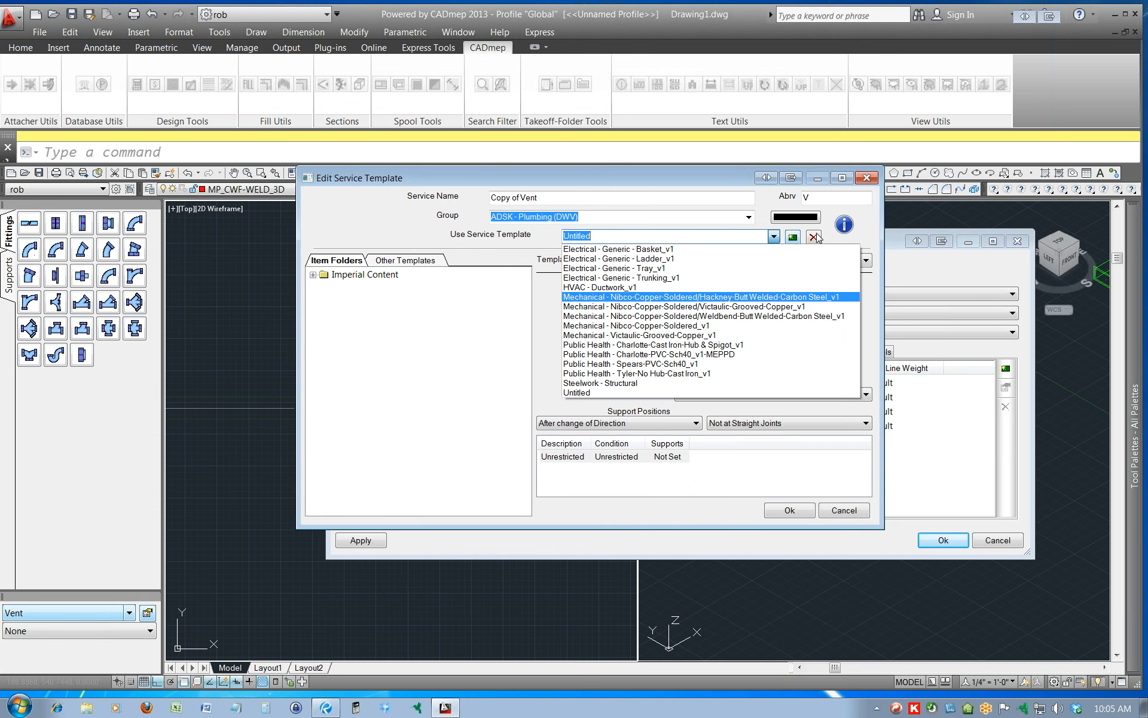
pyautogui.click(794, 238)
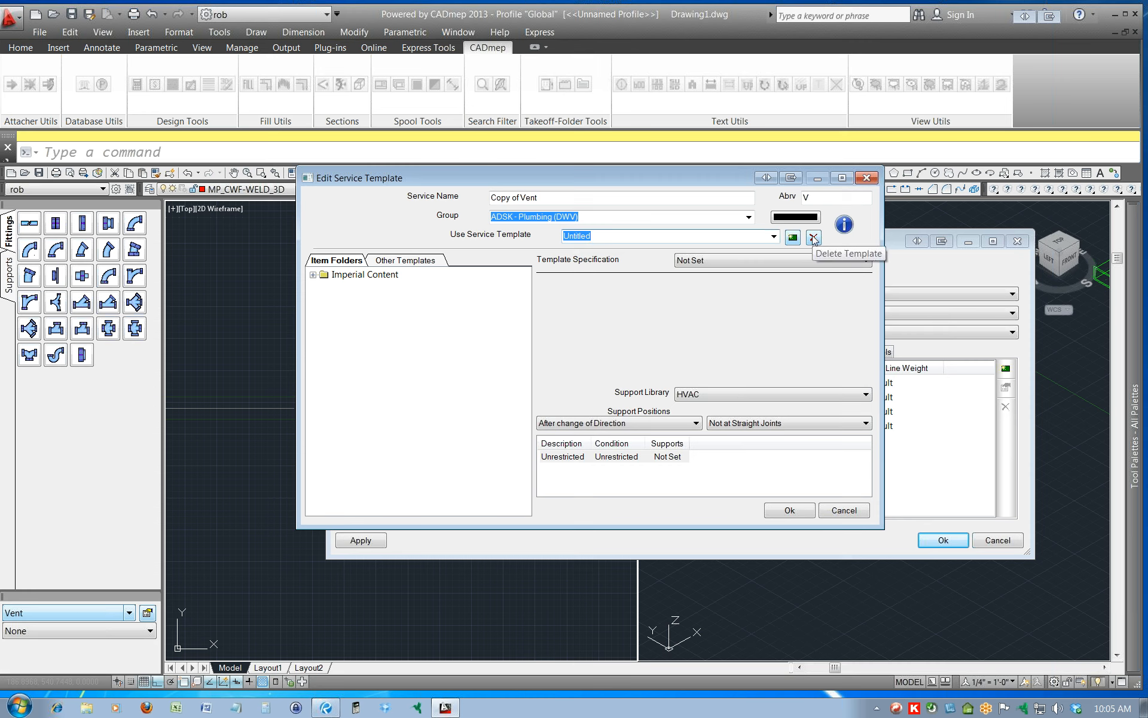
pyautogui.click(812, 238)
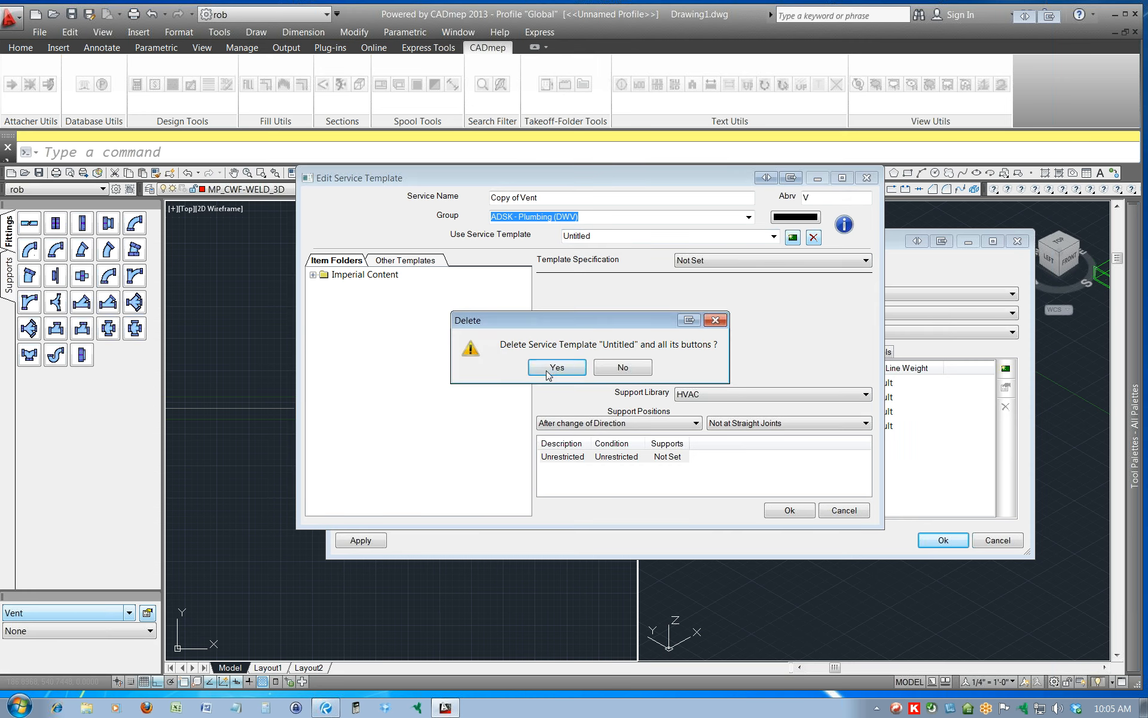
pyautogui.click(558, 369)
# Reselect the Public Health - Charlotte-PVC-Sch40_v1-MEPPD template and remove the -MEPPD suffix from its name.
pyautogui.click(774, 237)
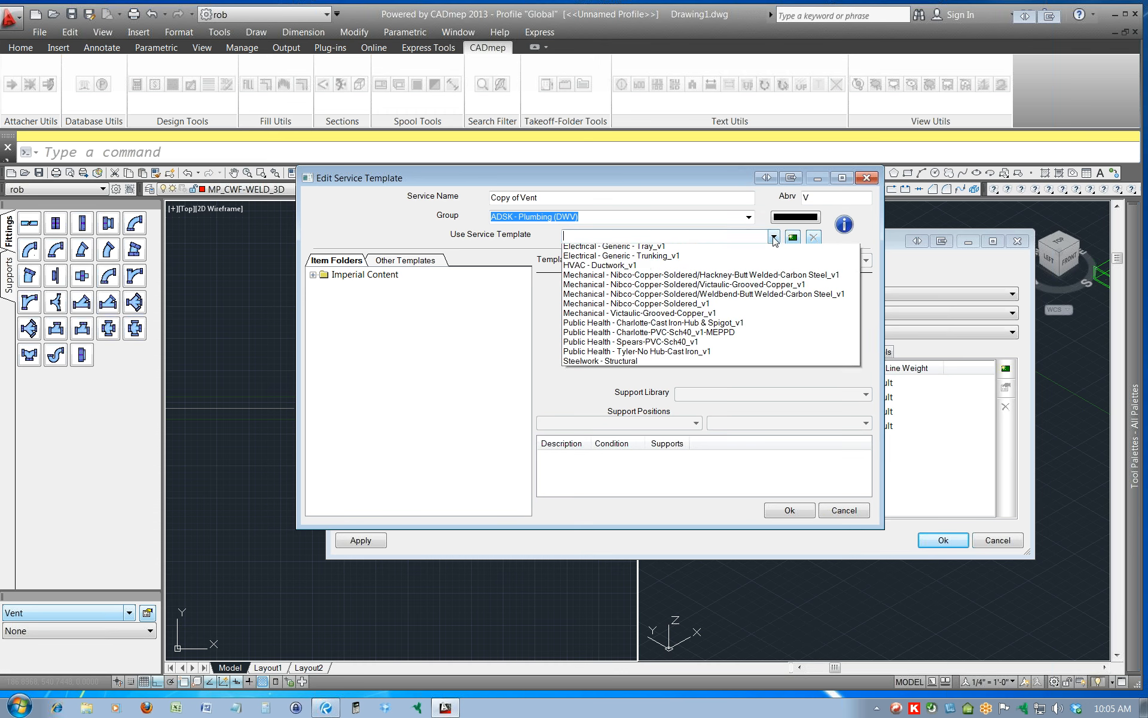
pyautogui.click(706, 354)
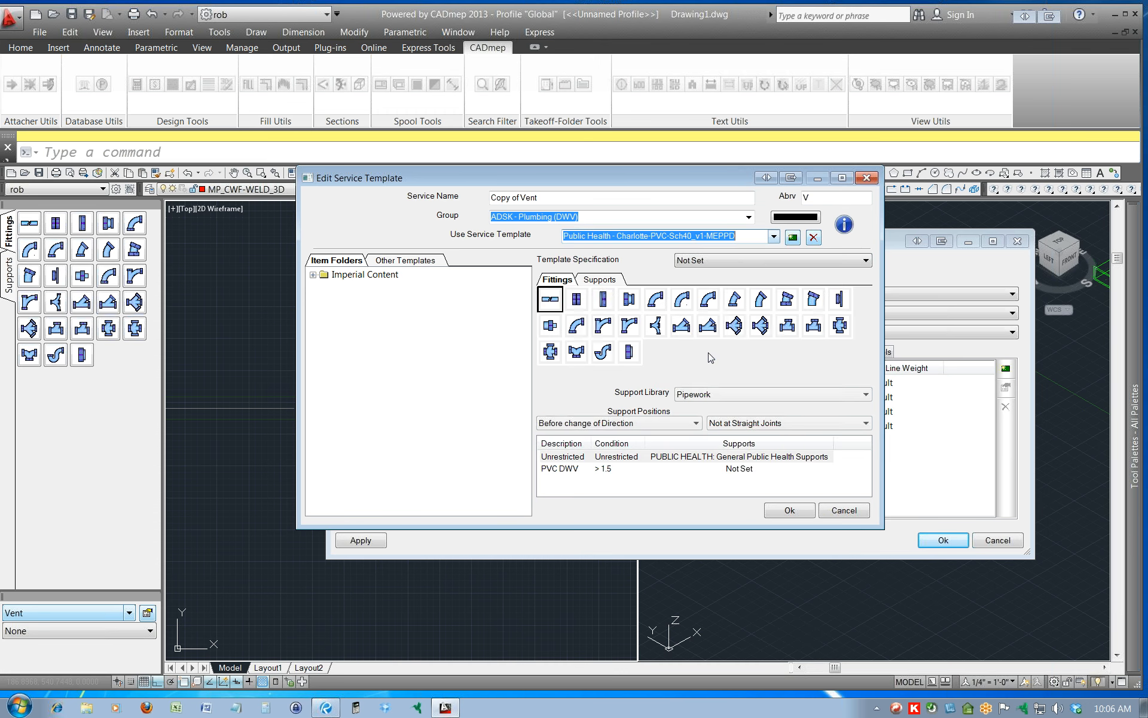
pyautogui.click(704, 237)
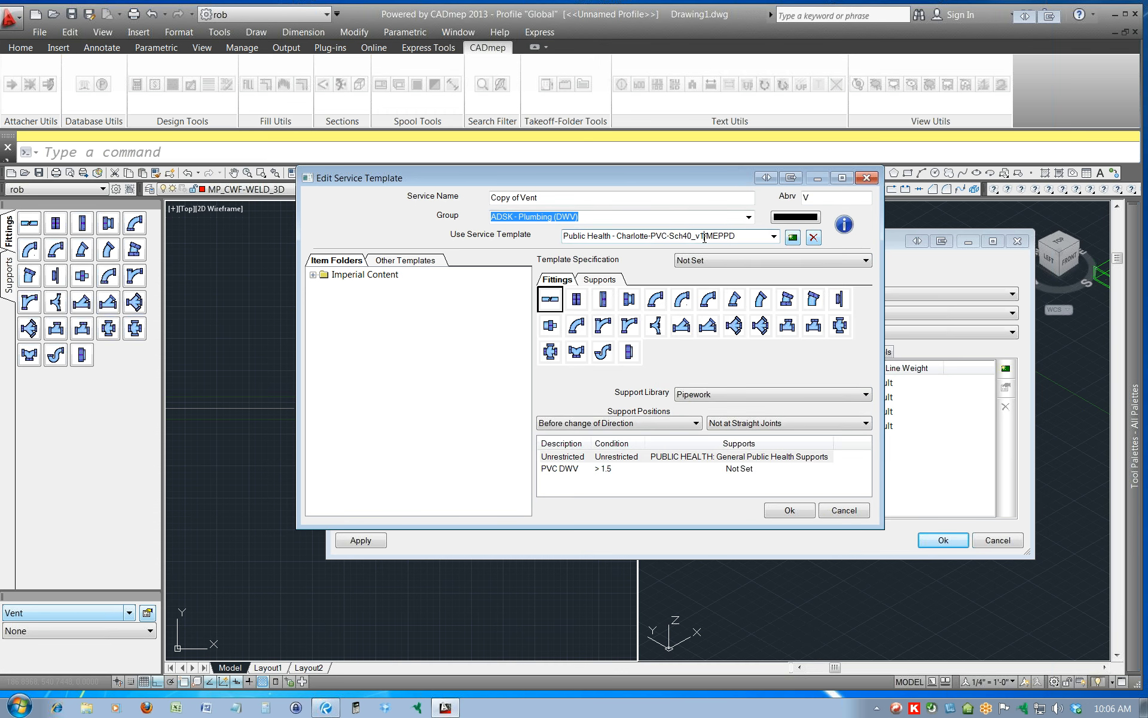
pyautogui.moveTo(704, 236); pyautogui.dragTo(743, 237)
pyautogui.press('BackSpace')
# Copy the Public Health - Charlotte-PVC-Sch40_v1 service template and name the copy Charlotte-PVC-Sch40_v1-MEPPD.
pyautogui.click(793, 237)
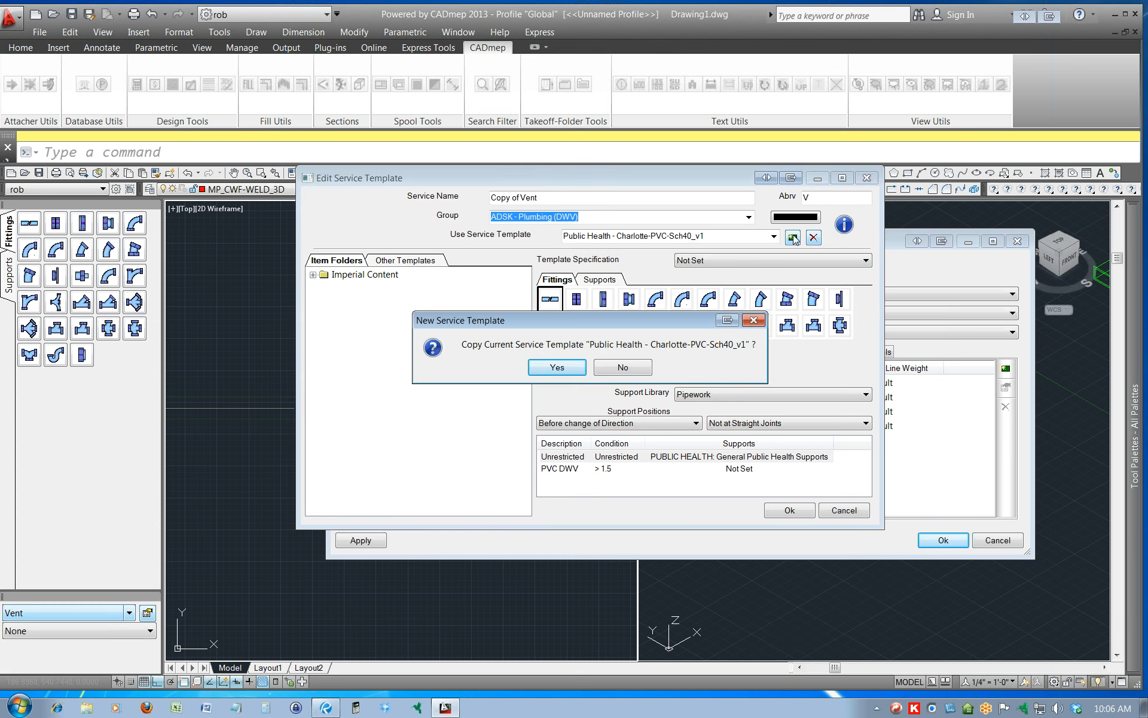
pyautogui.click(561, 369)
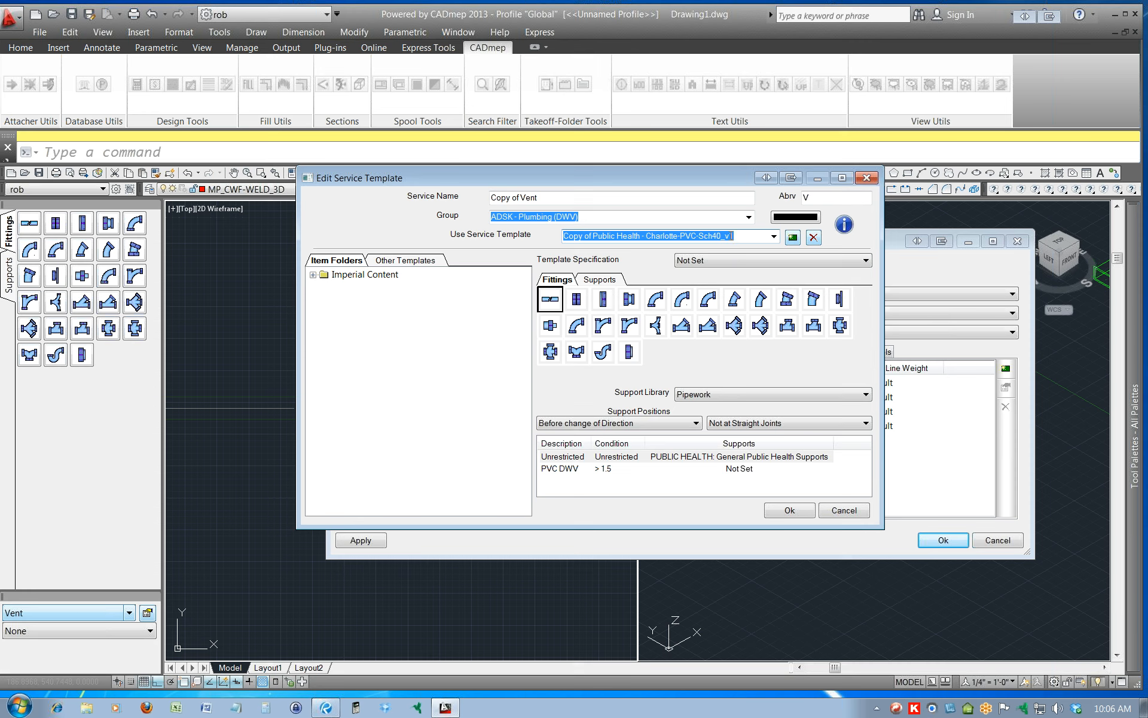
pyautogui.click(746, 238)
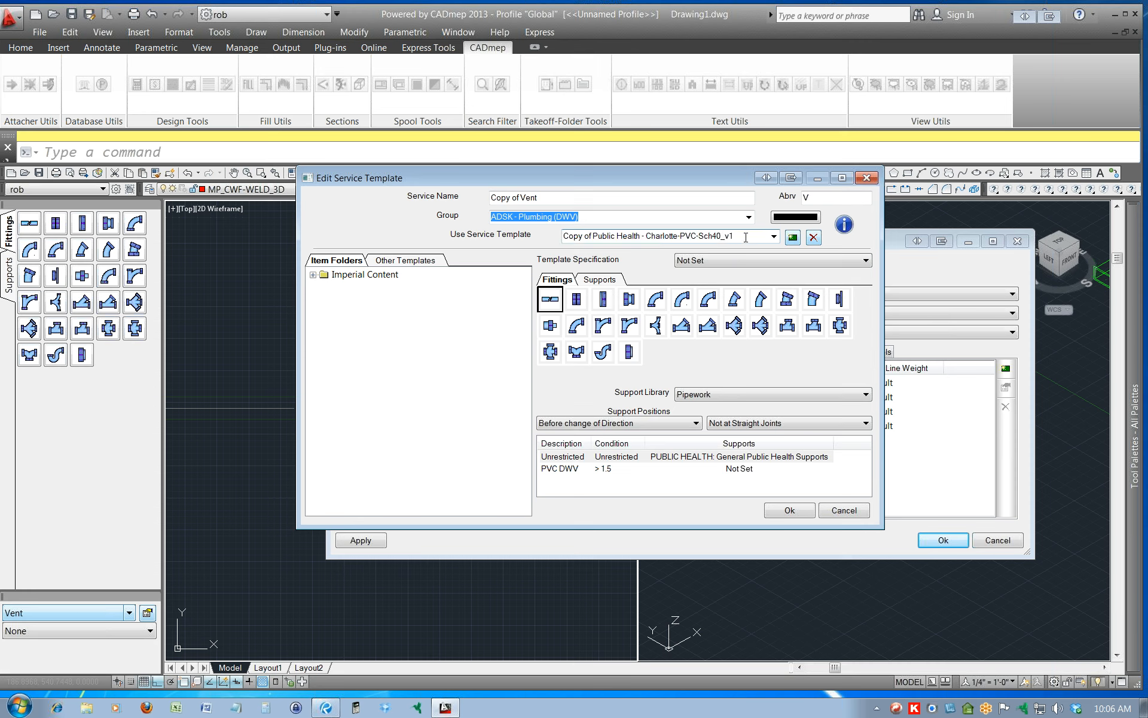
pyautogui.write('-MEPPD')
pyautogui.moveTo(648, 237); pyautogui.dragTo(564, 237)
pyautogui.press('BackSpace')
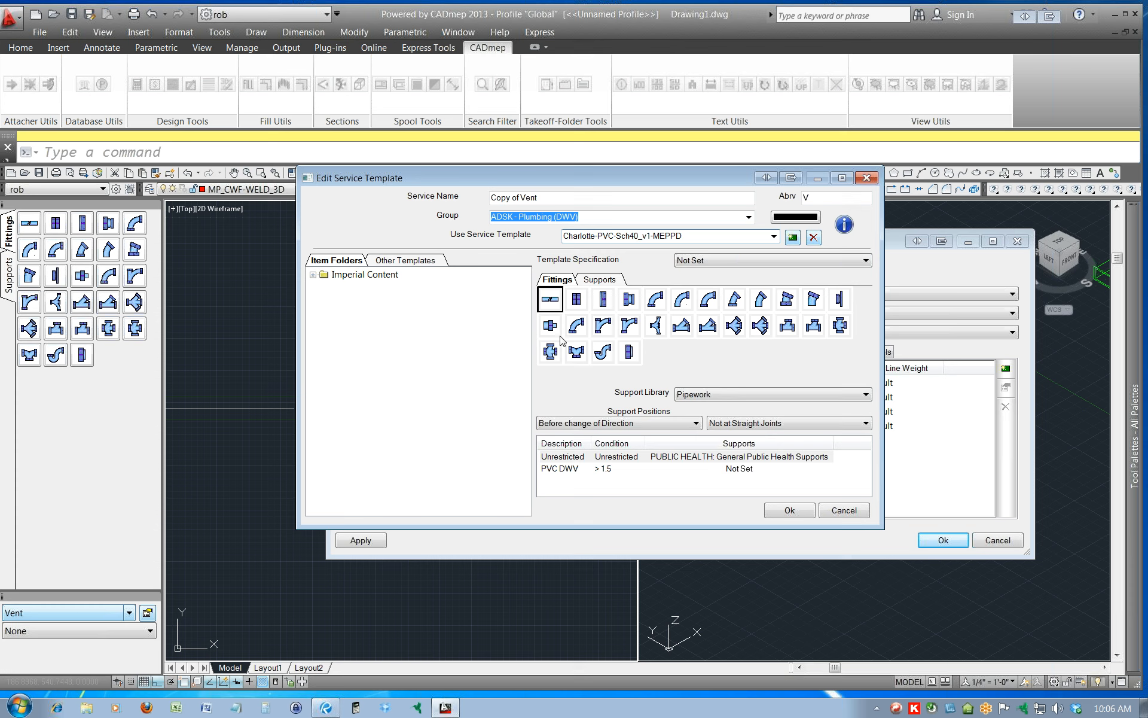
# Rename the copied service as Vent-MEPPD, keeping V as its abbreviation.
pyautogui.moveTo(520, 197); pyautogui.dragTo(474, 199)
pyautogui.press('Delete')
pyautogui.click(587, 199)
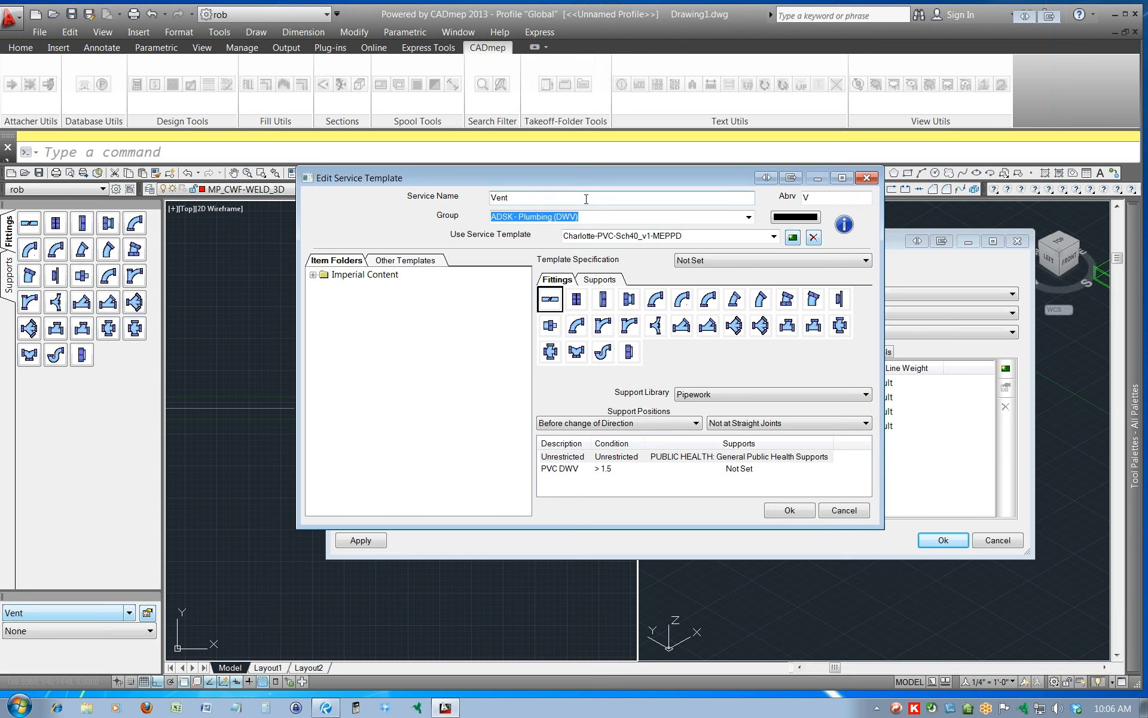
pyautogui.write('-MEPPD')
pyautogui.click(811, 196)
pyautogui.moveTo(812, 197); pyautogui.dragTo(800, 197)
pyautogui.click(819, 196)
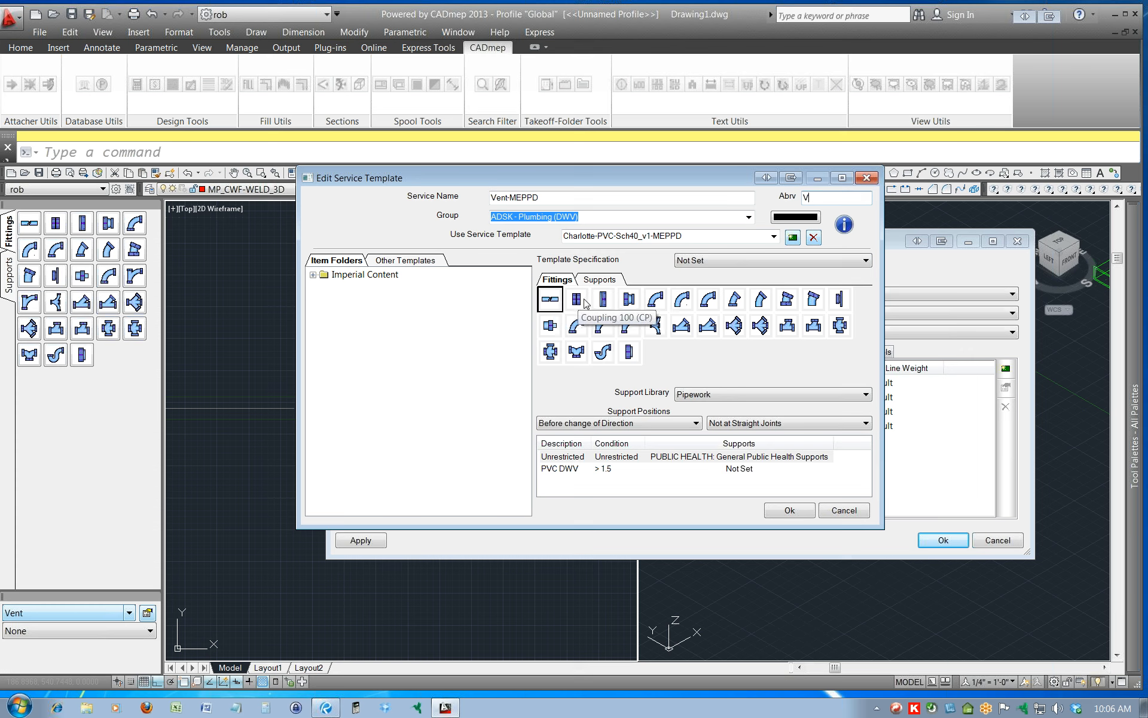
# Delete the LongSweep 304 button and the elbow button that follows it from the template's fittings, and accept the template.
pyautogui.click(656, 300)
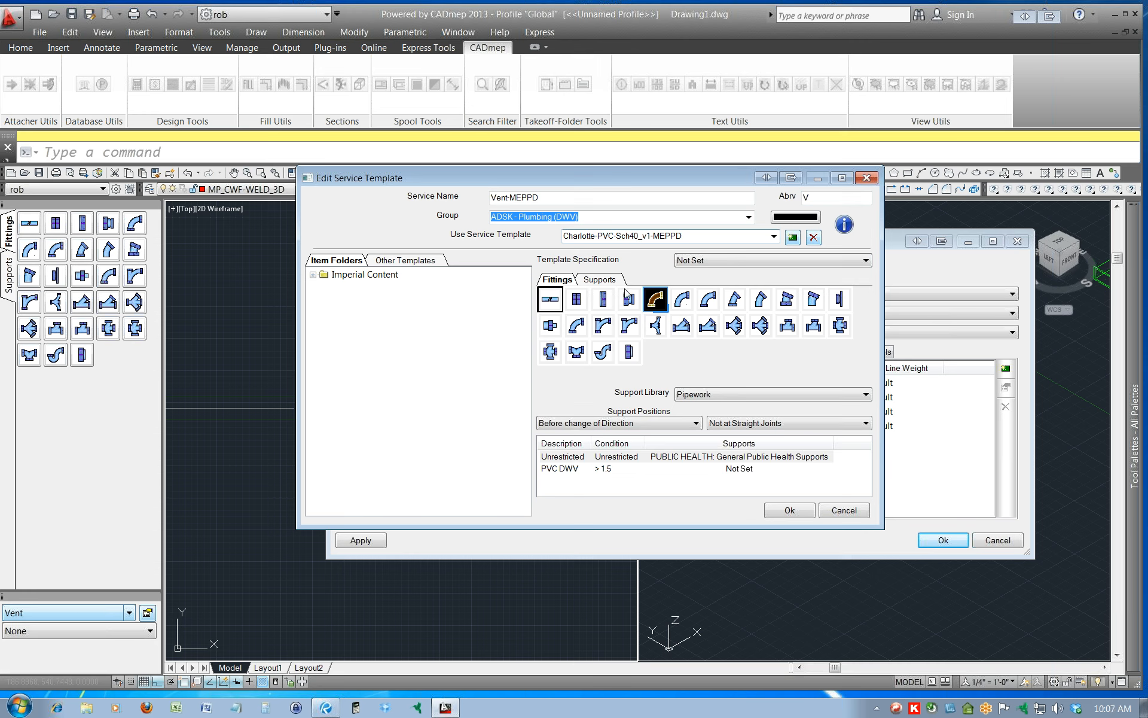
pyautogui.rightClick(657, 298)
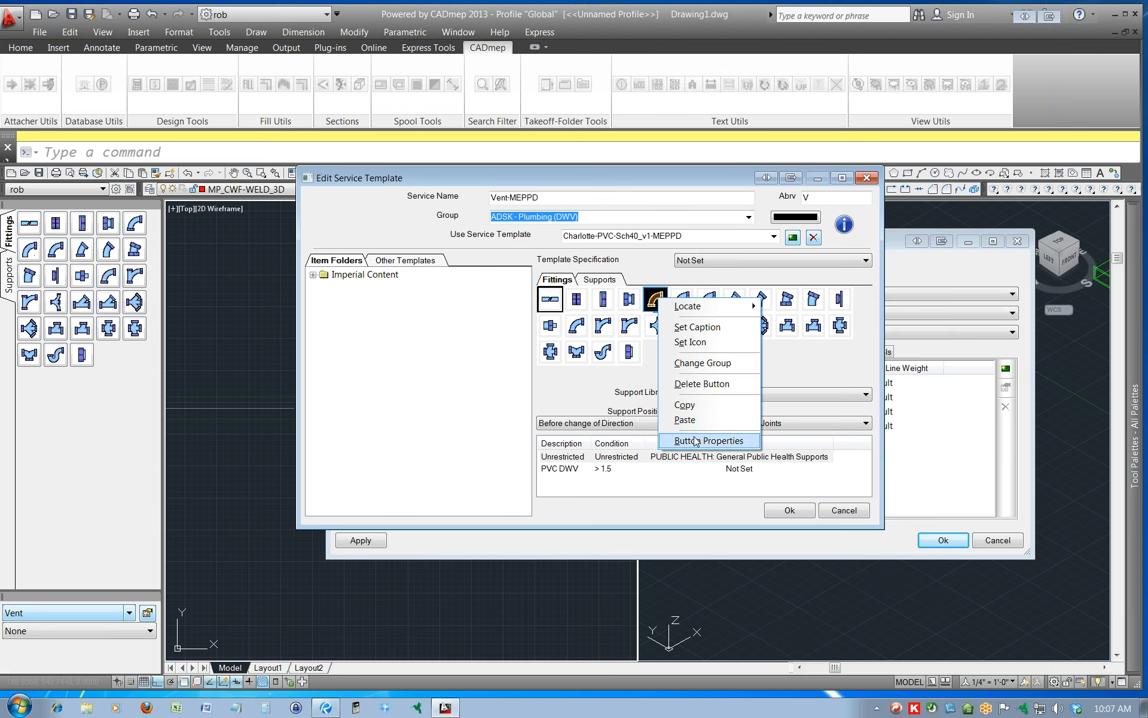
pyautogui.click(703, 384)
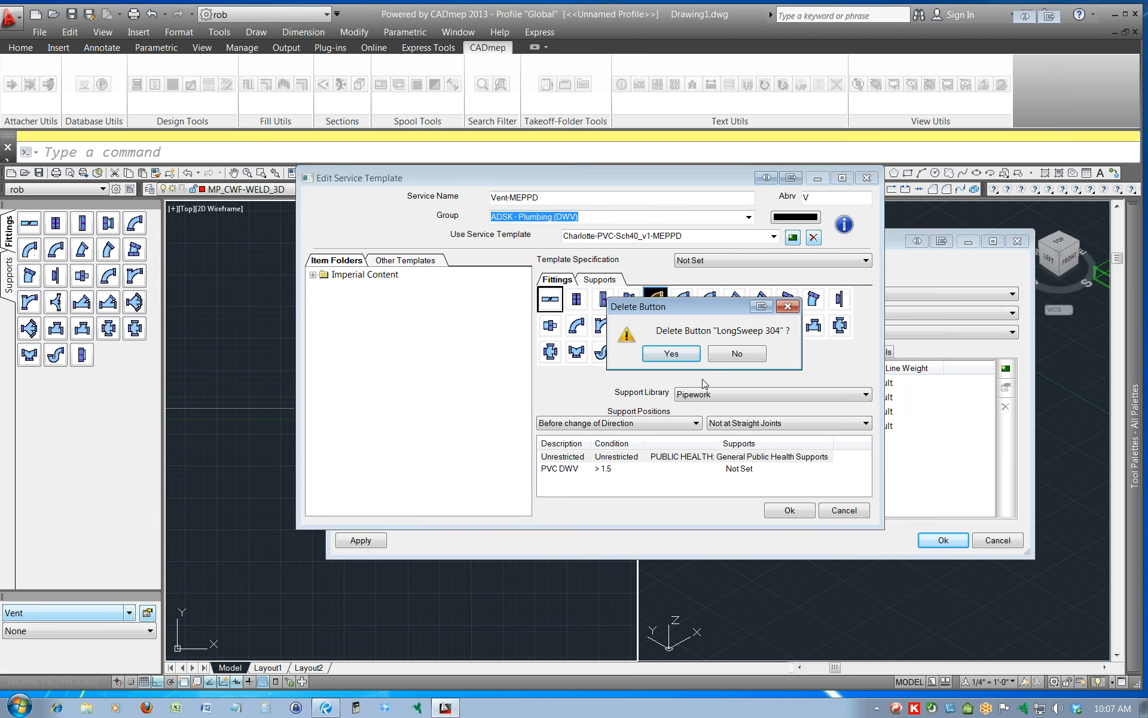
pyautogui.click(676, 354)
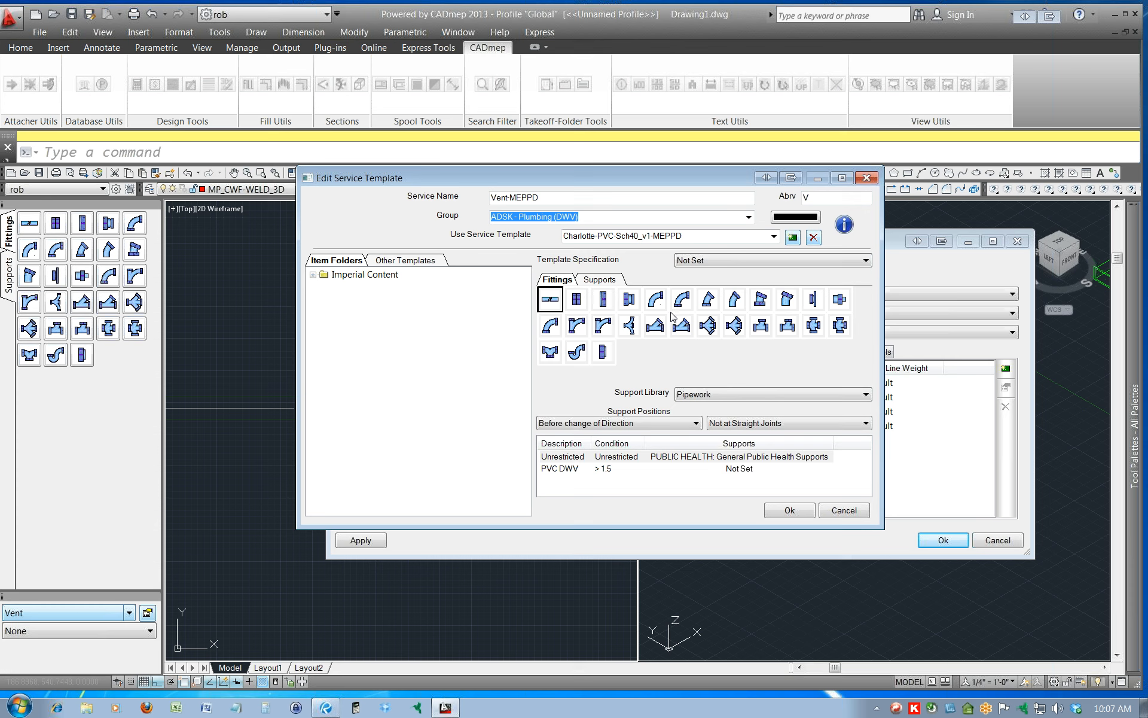
pyautogui.rightClick(656, 299)
pyautogui.click(689, 388)
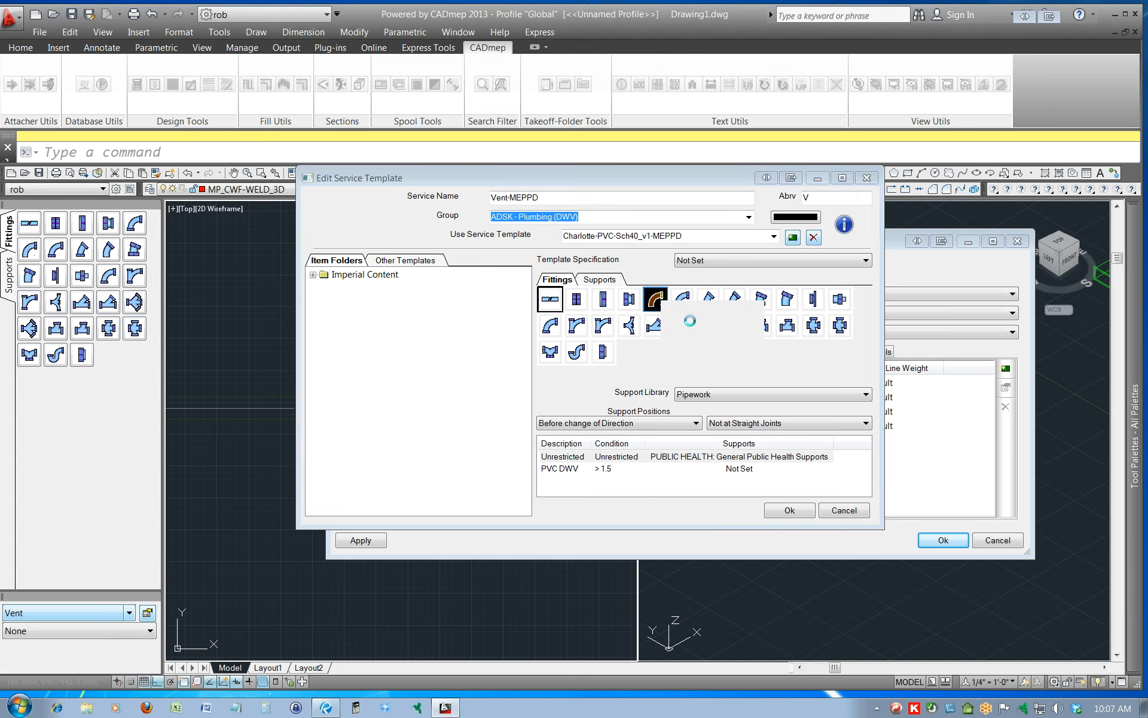
pyautogui.click(671, 354)
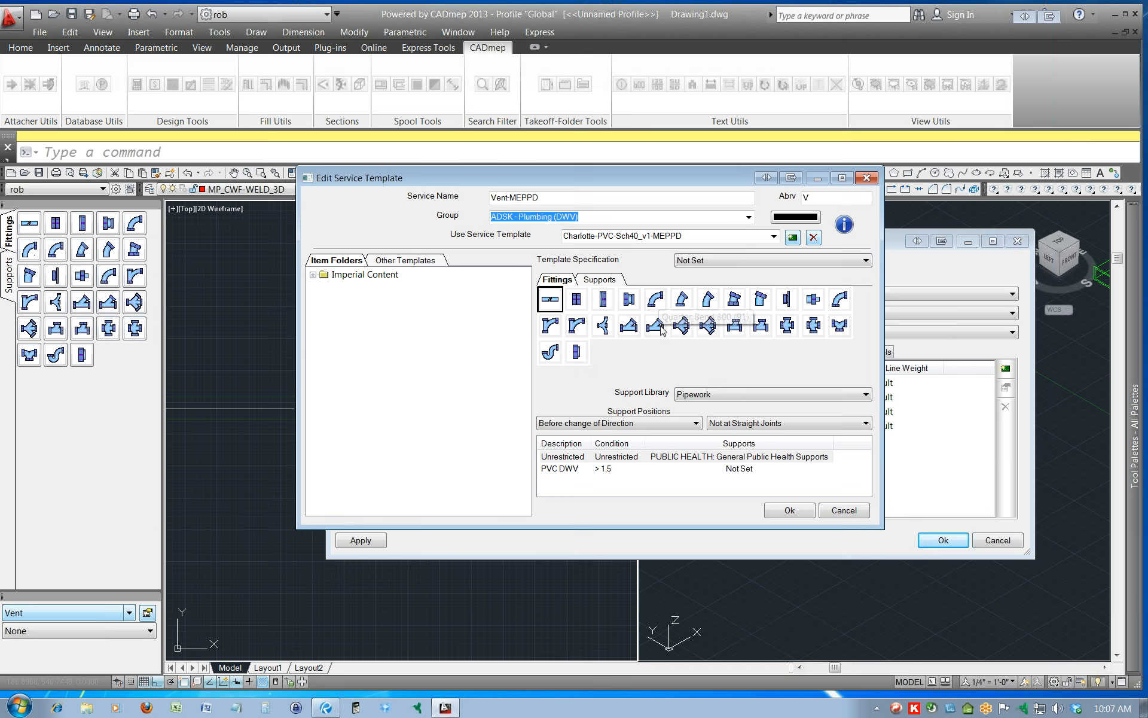
pyautogui.click(786, 512)
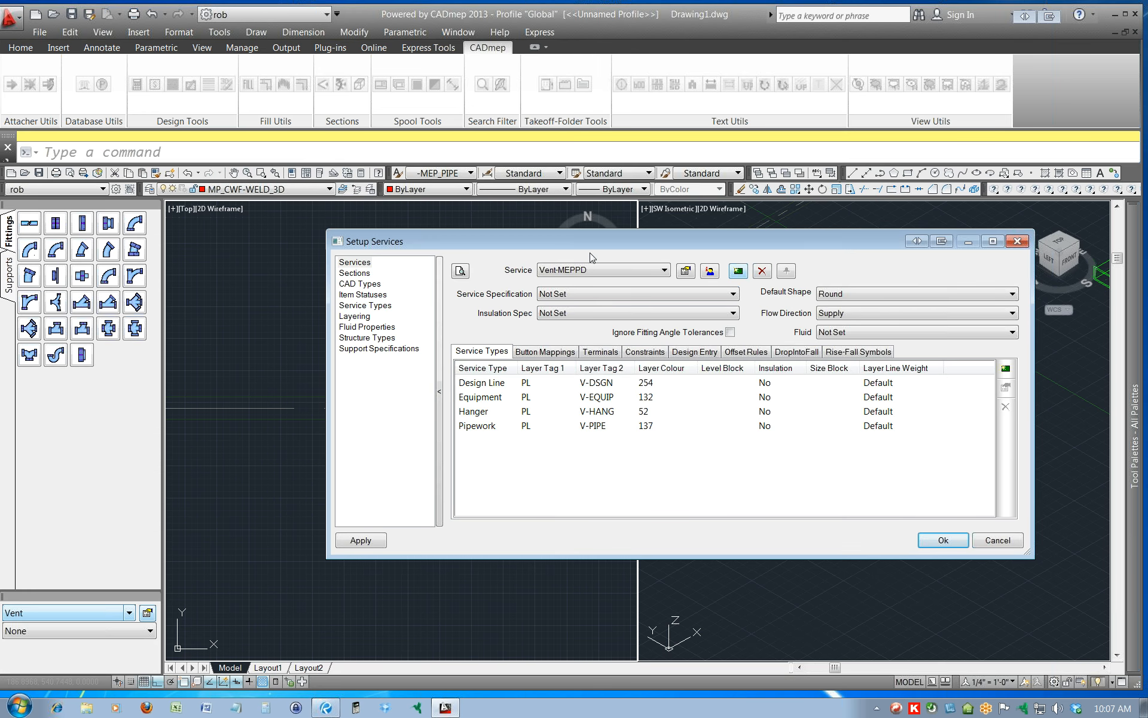
# Review the button mappings of the Vent-MEPPD service and check the fittings in its service template.
pyautogui.click(555, 356)
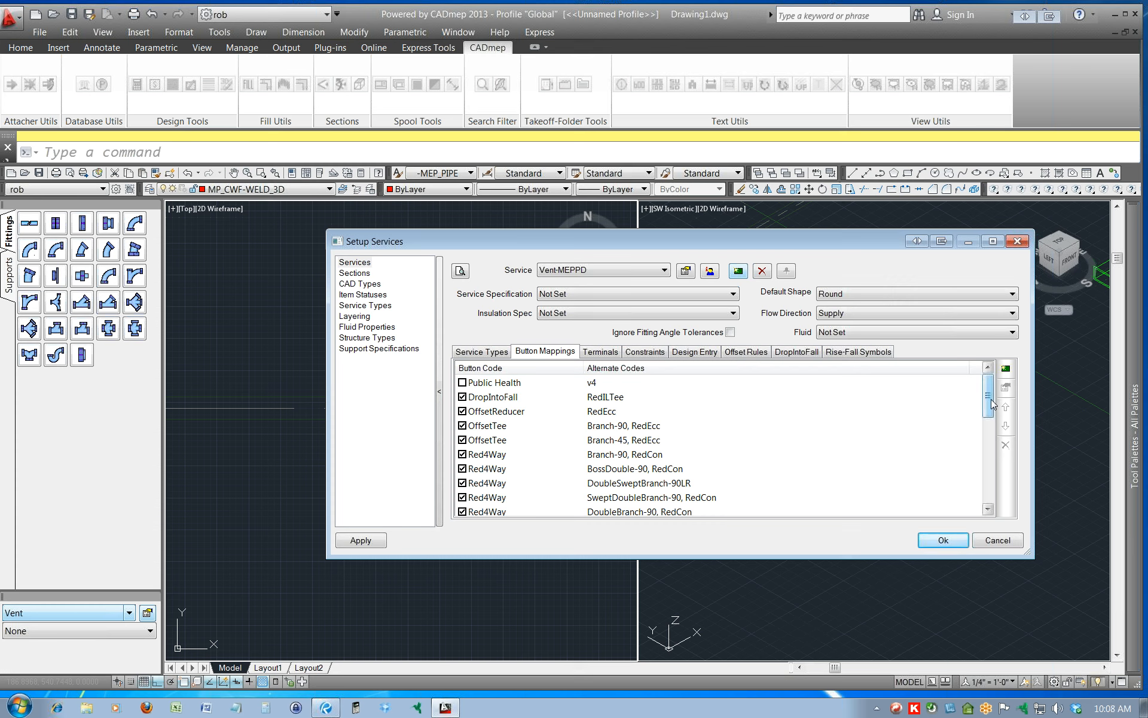
pyautogui.moveTo(990, 402); pyautogui.dragTo(996, 469)
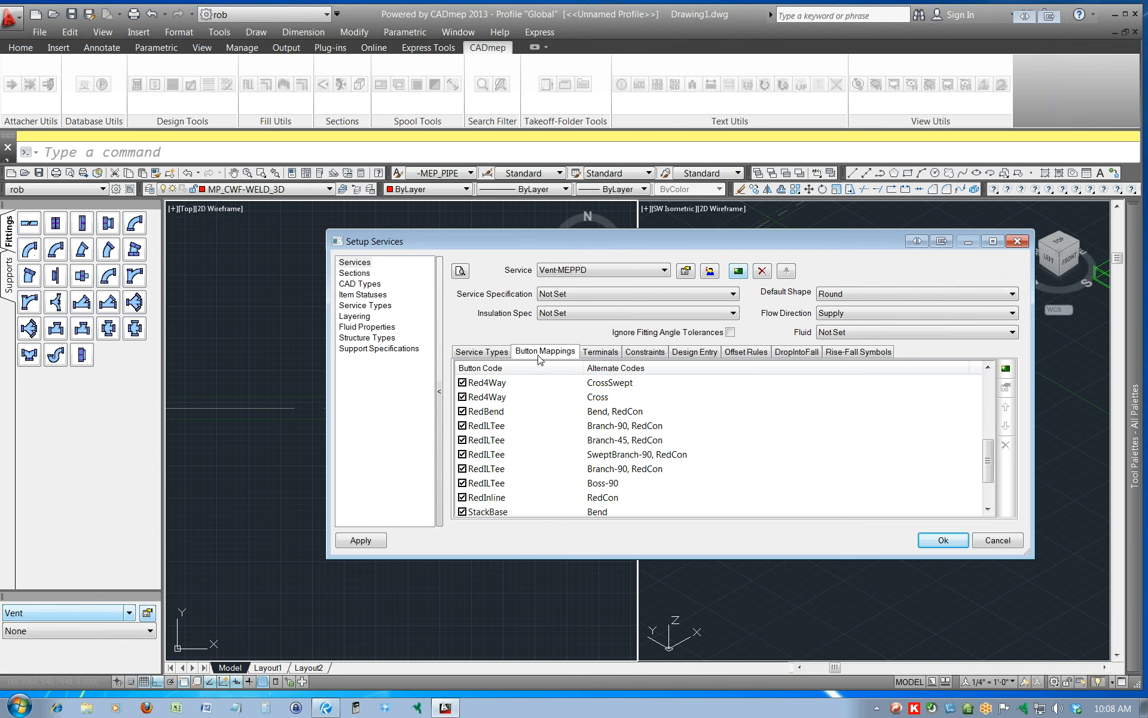
pyautogui.click(687, 270)
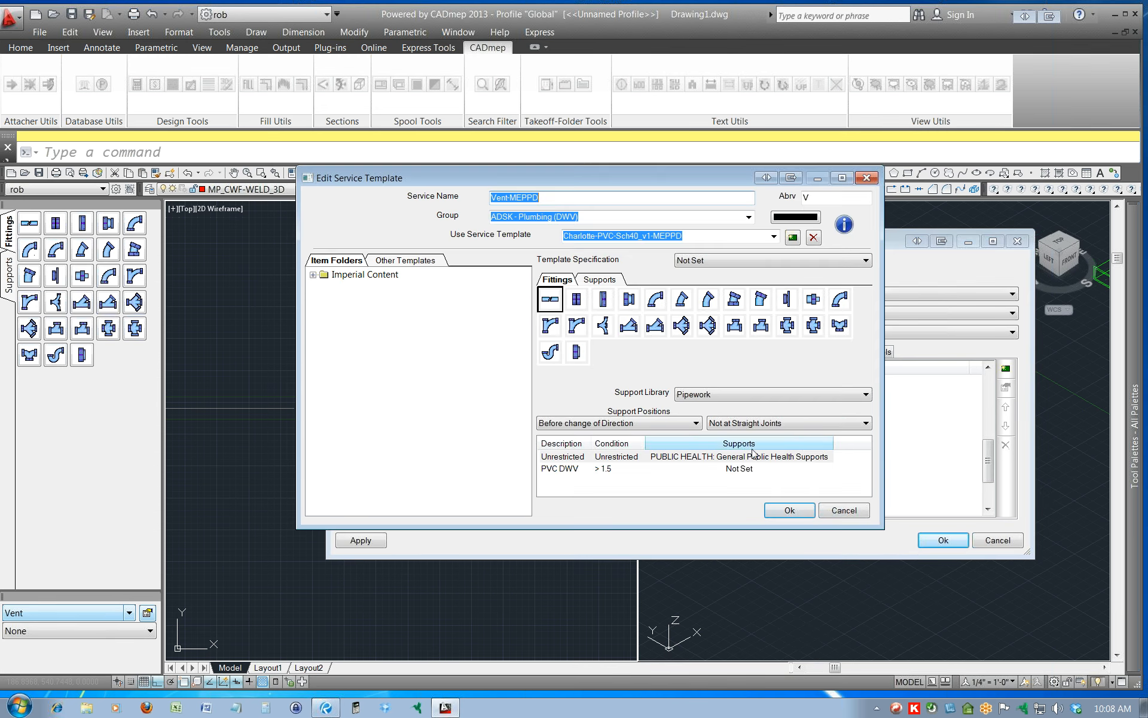
pyautogui.click(798, 511)
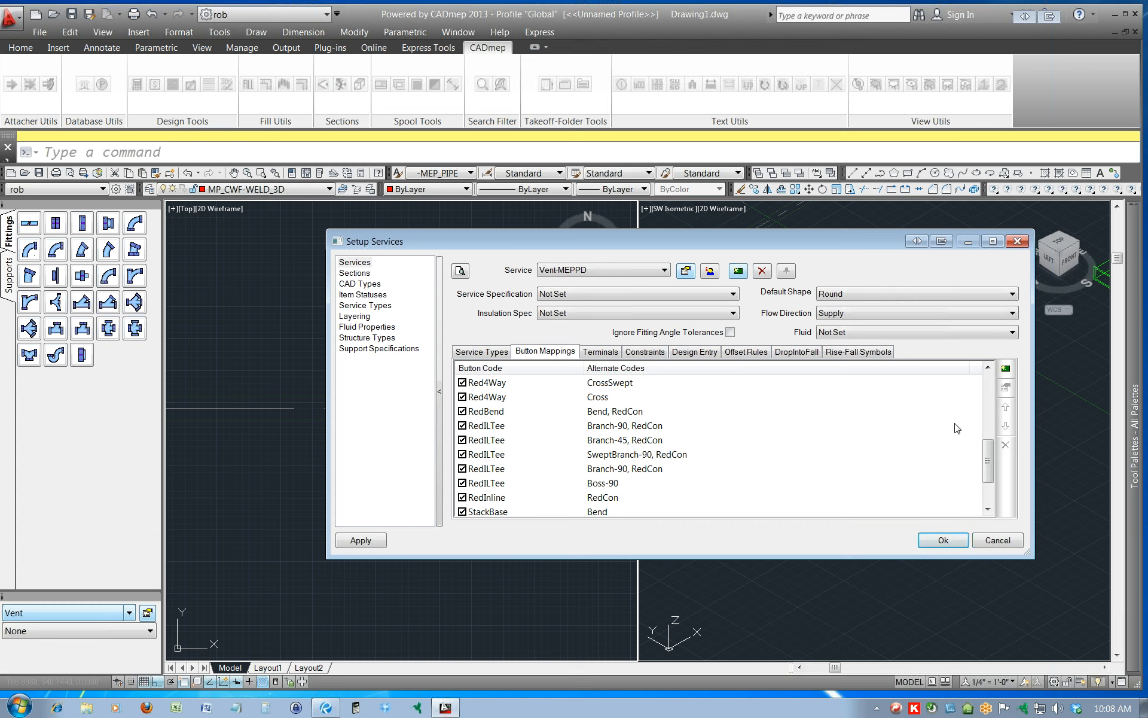
# Examine the definition of the Branch-90sw+RE button mapping in the Vent-MEPPD service.
pyautogui.moveTo(988, 459)
pyautogui.mouseDown()
pyautogui.moveTo(992, 474)
pyautogui.moveTo(988, 374)
pyautogui.moveTo(992, 478)
pyautogui.mouseUp()
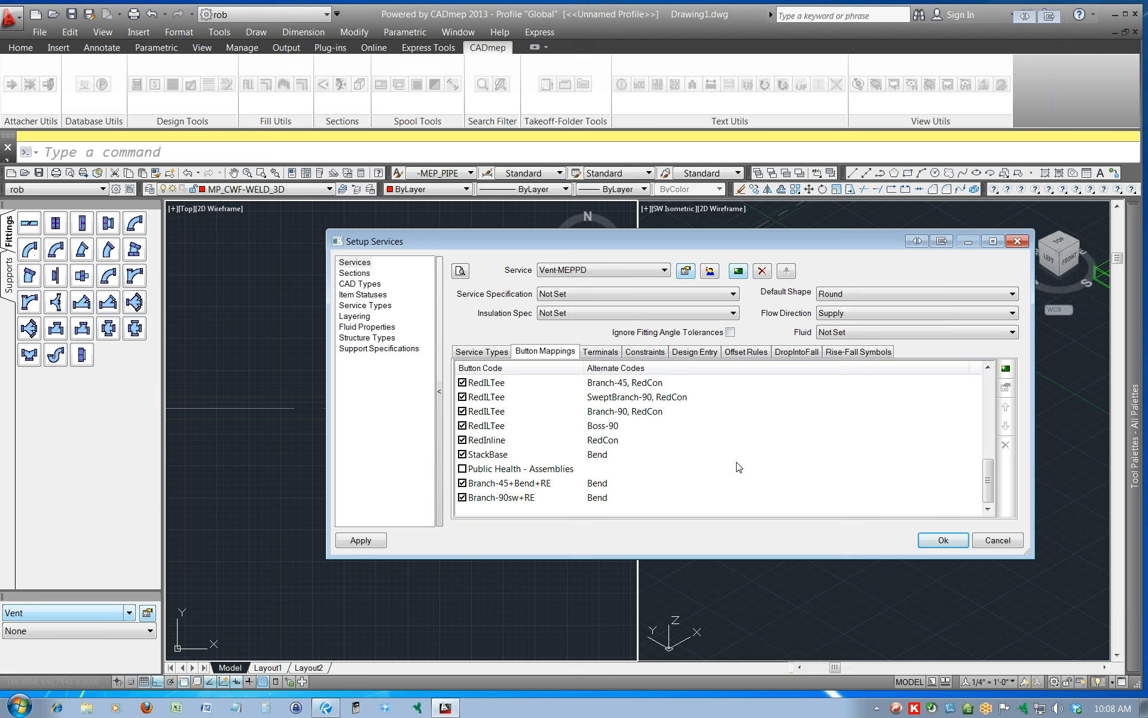
pyautogui.click(513, 499)
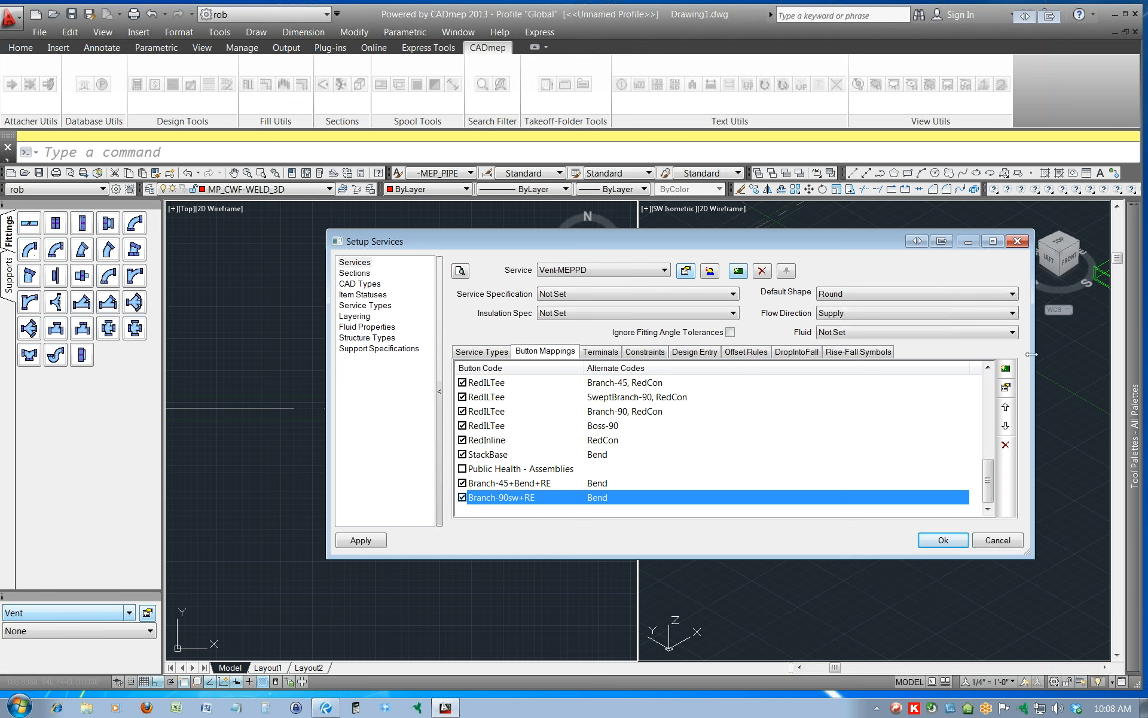
pyautogui.click(1006, 388)
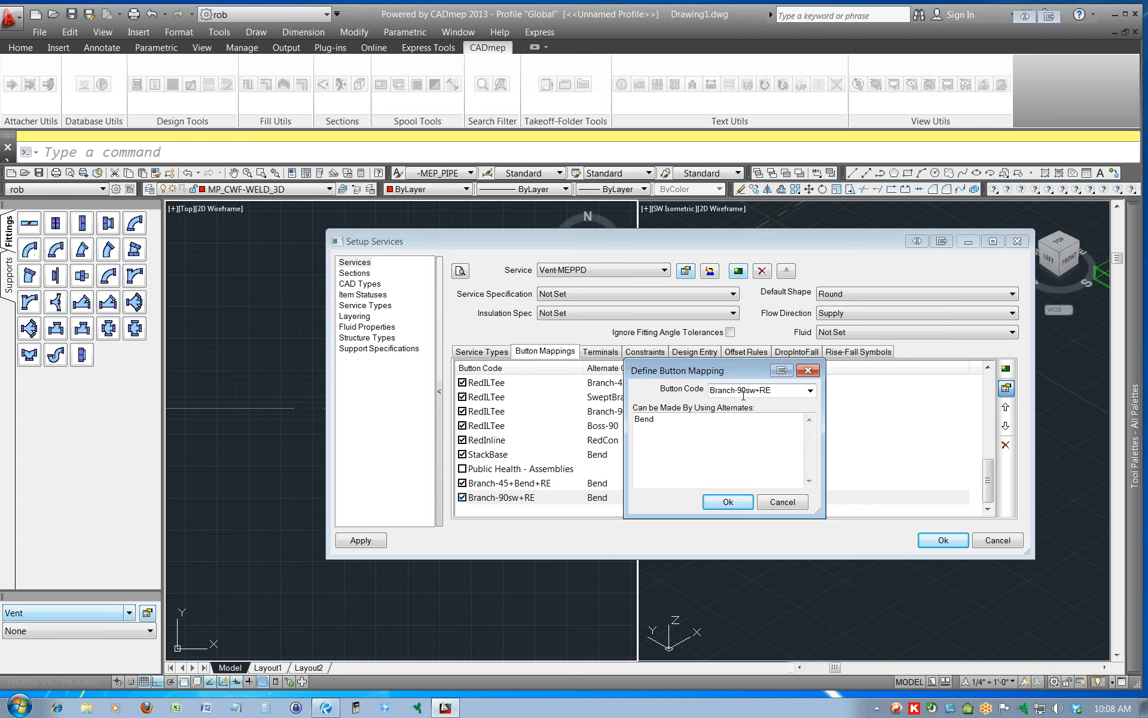
pyautogui.click(788, 504)
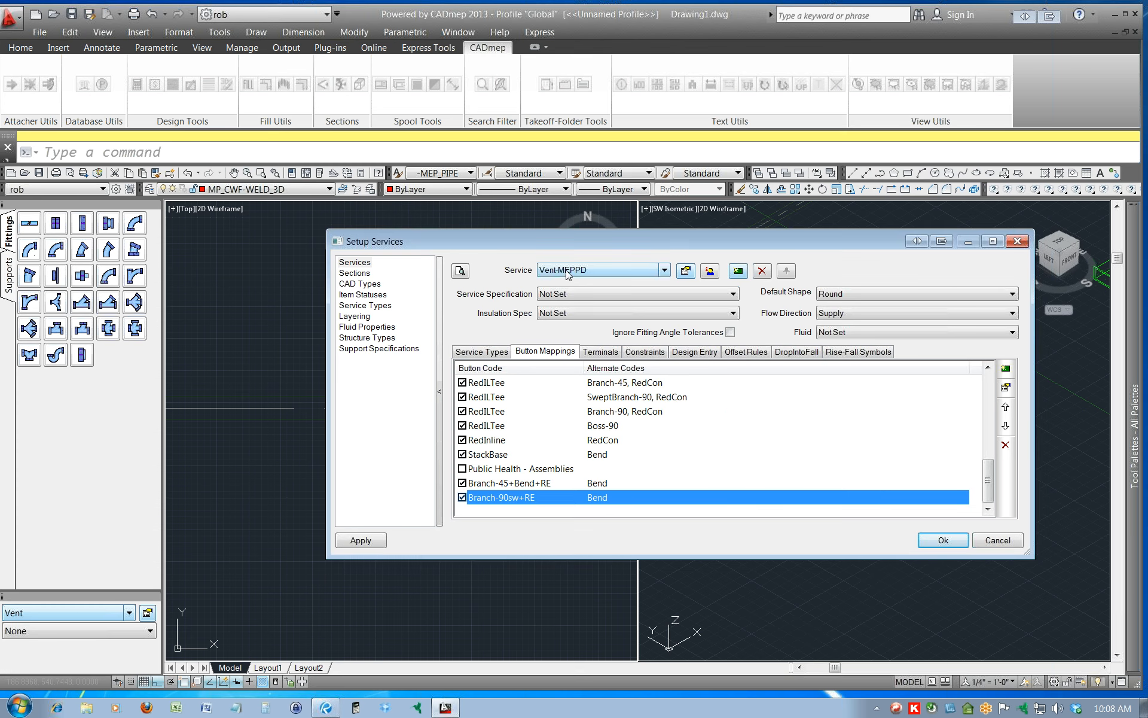
# Check the Vent-MEPPD service template and its button mappings, and accept the service setup.
pyautogui.click(685, 270)
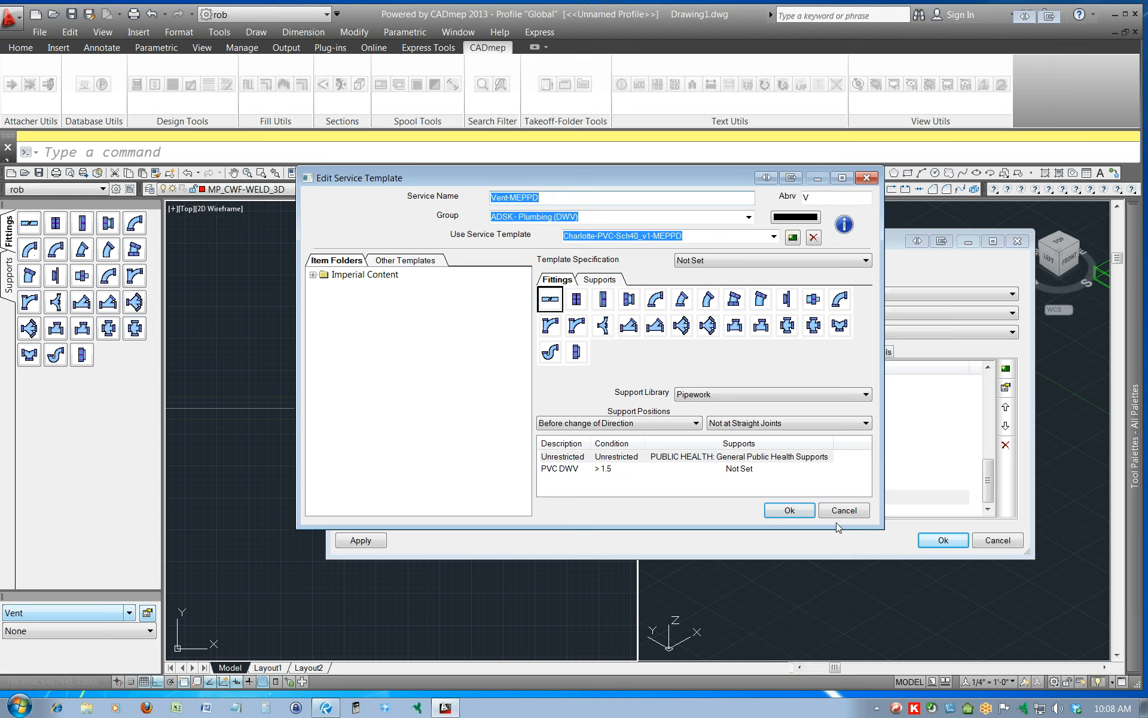
pyautogui.click(790, 510)
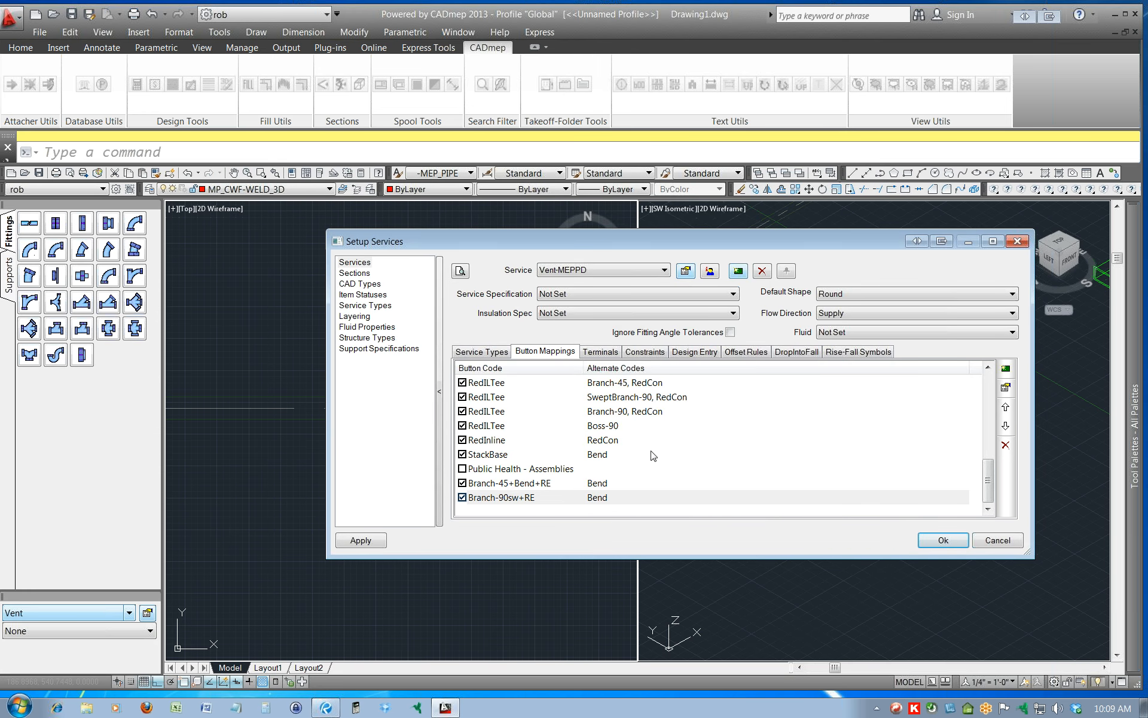
pyautogui.click(544, 413)
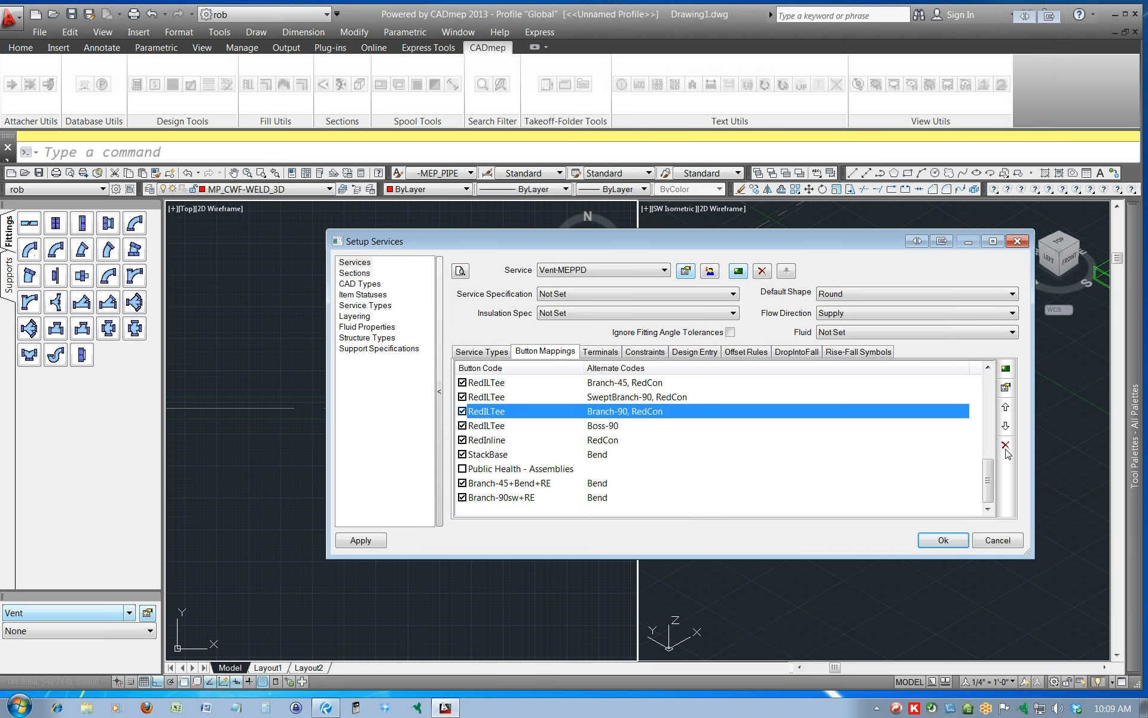
pyautogui.scroll(1, 990, 468)
pyautogui.moveTo(991, 468); pyautogui.dragTo(990, 412)
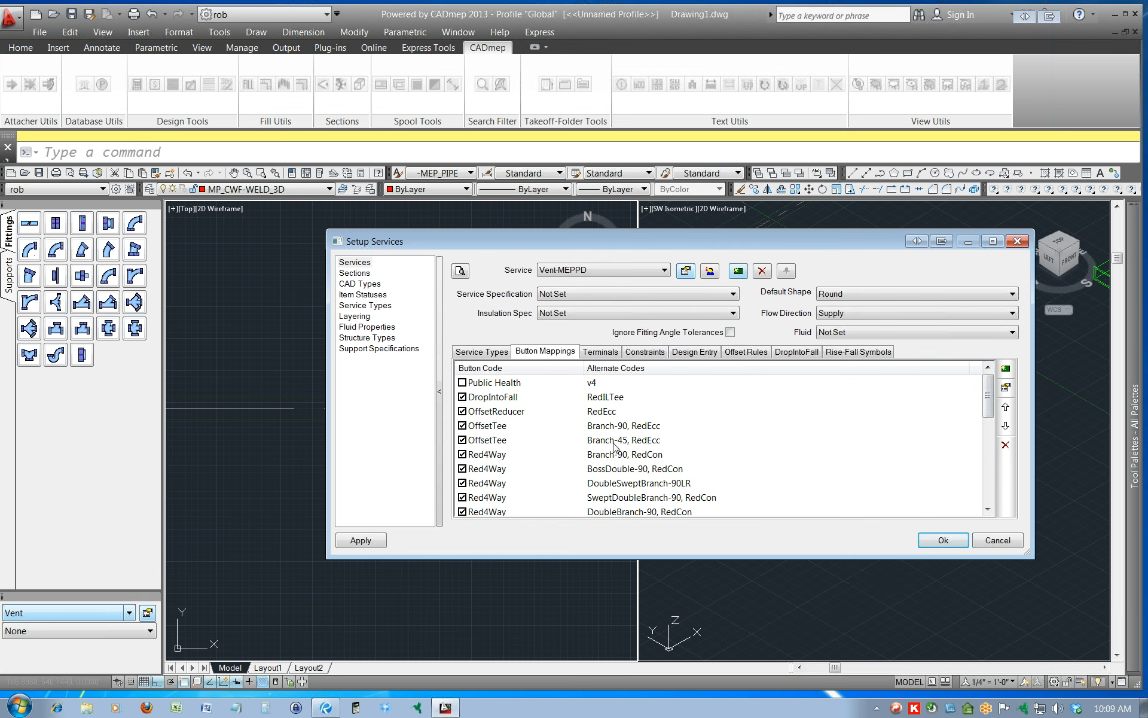
pyautogui.click(930, 541)
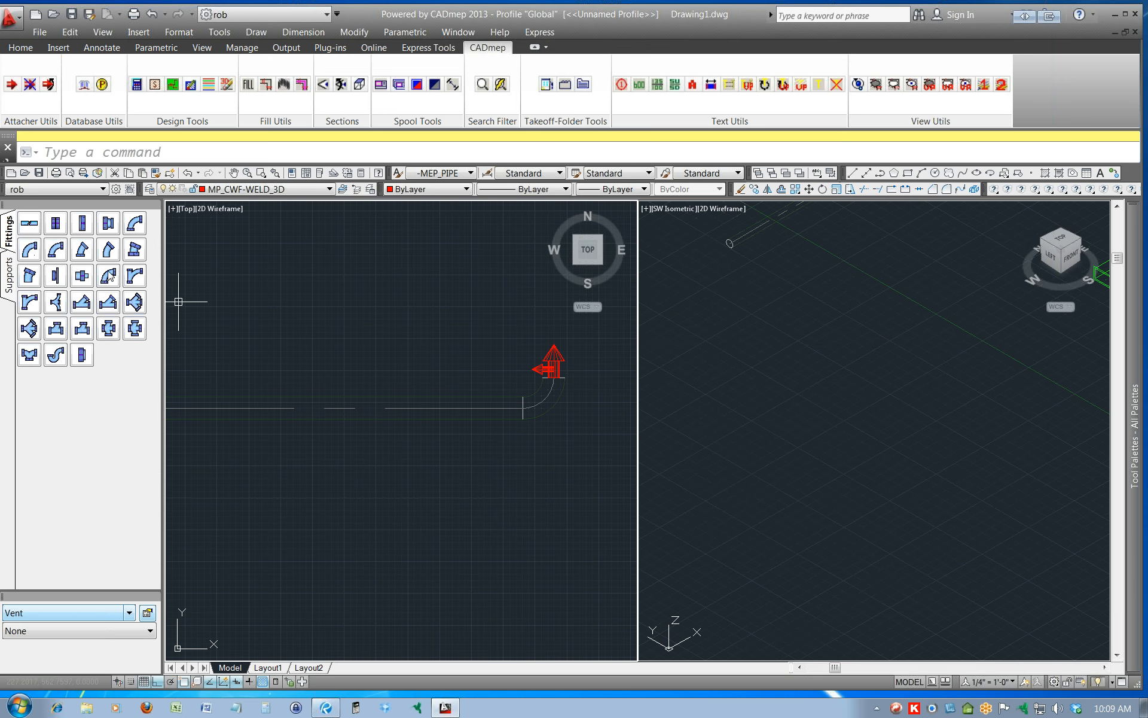
# Start a 2" Vent design line beside the existing pipe in the Top view, running about 83 units up and turning right.
pyautogui.click(174, 84)
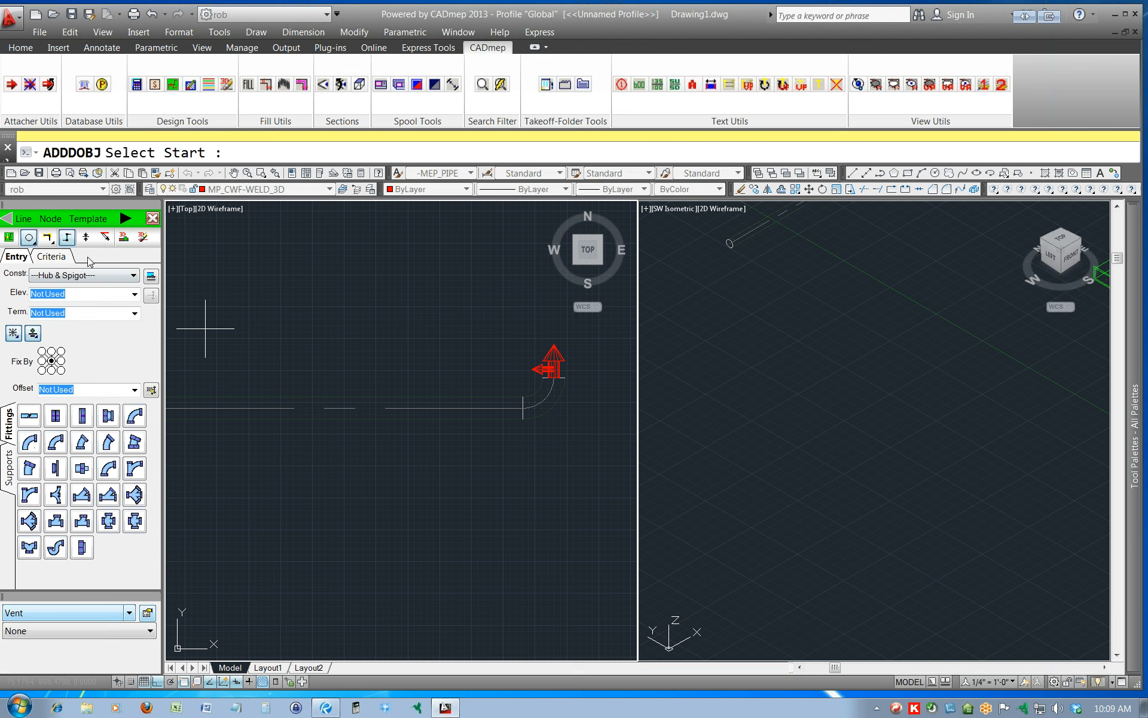
pyautogui.click(131, 276)
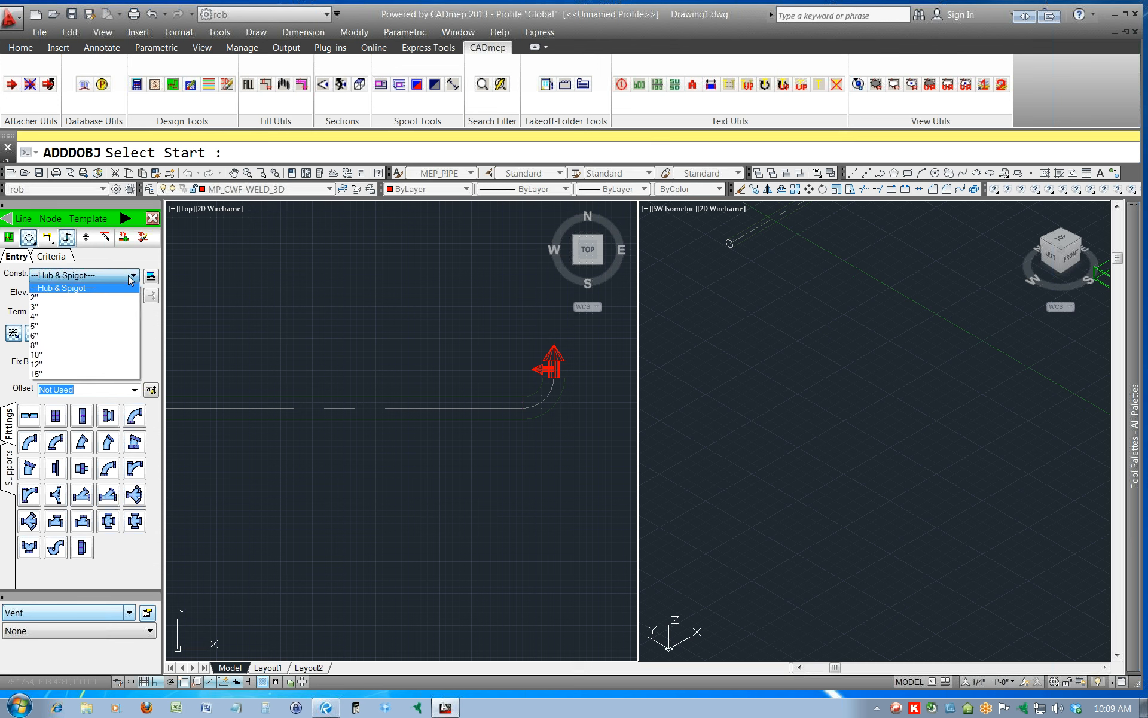
pyautogui.click(75, 299)
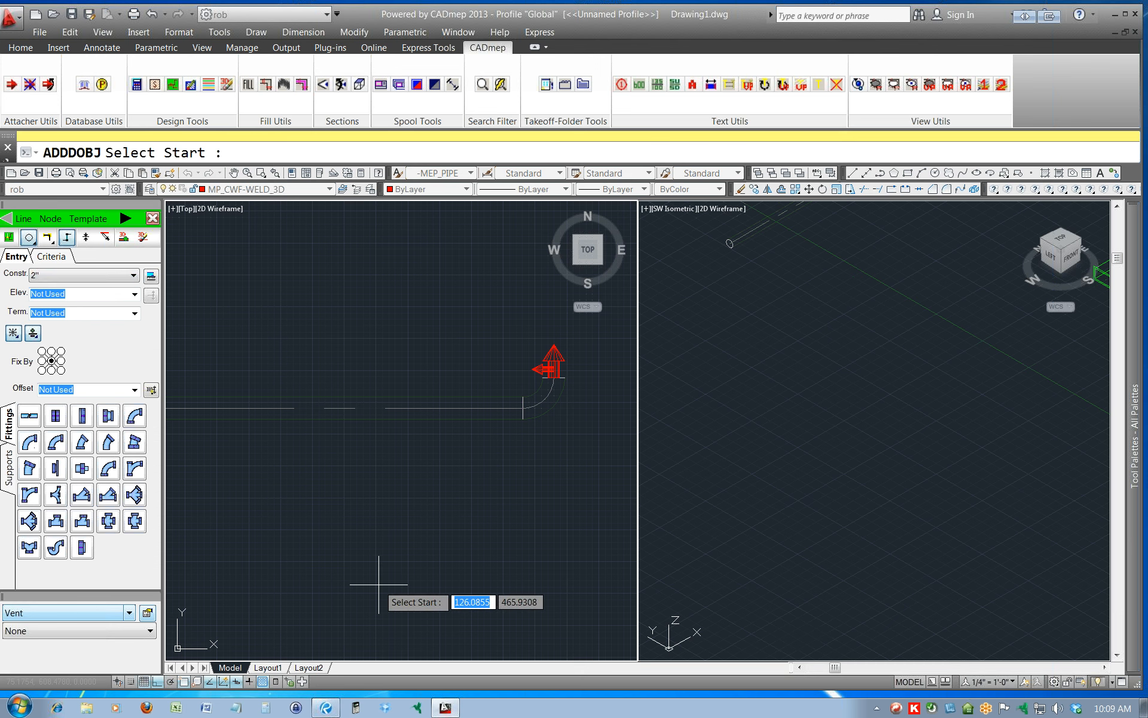
pyautogui.scroll(-2, 382, 524)
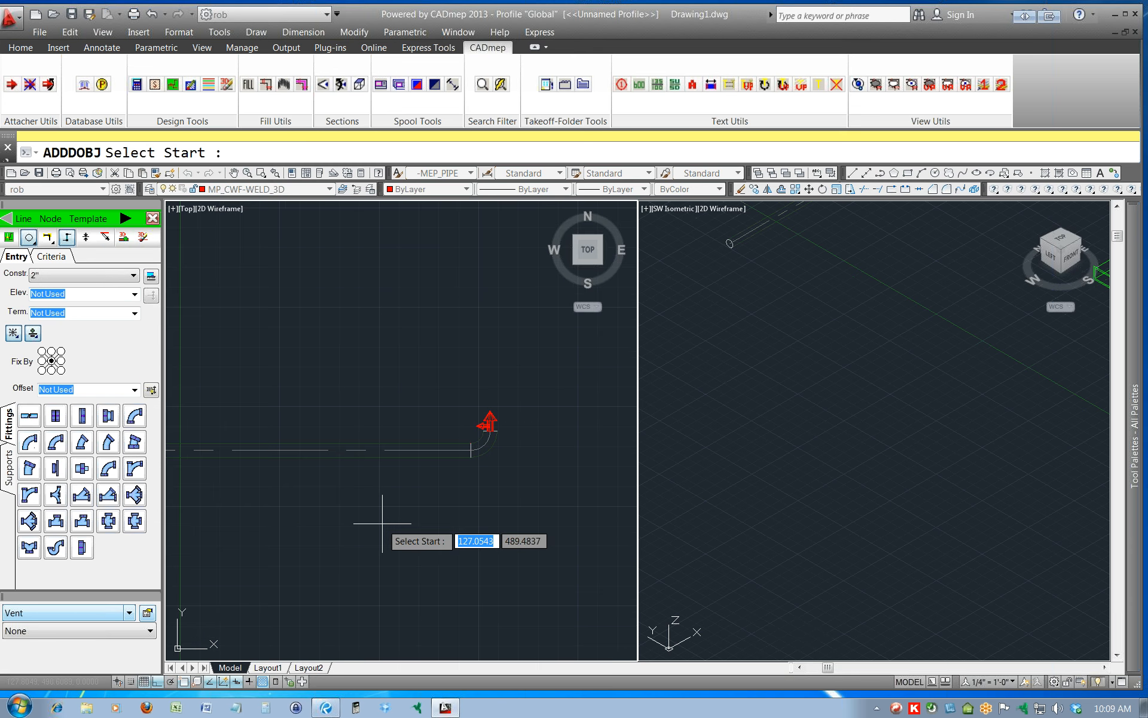
pyautogui.scroll(-2, 383, 552)
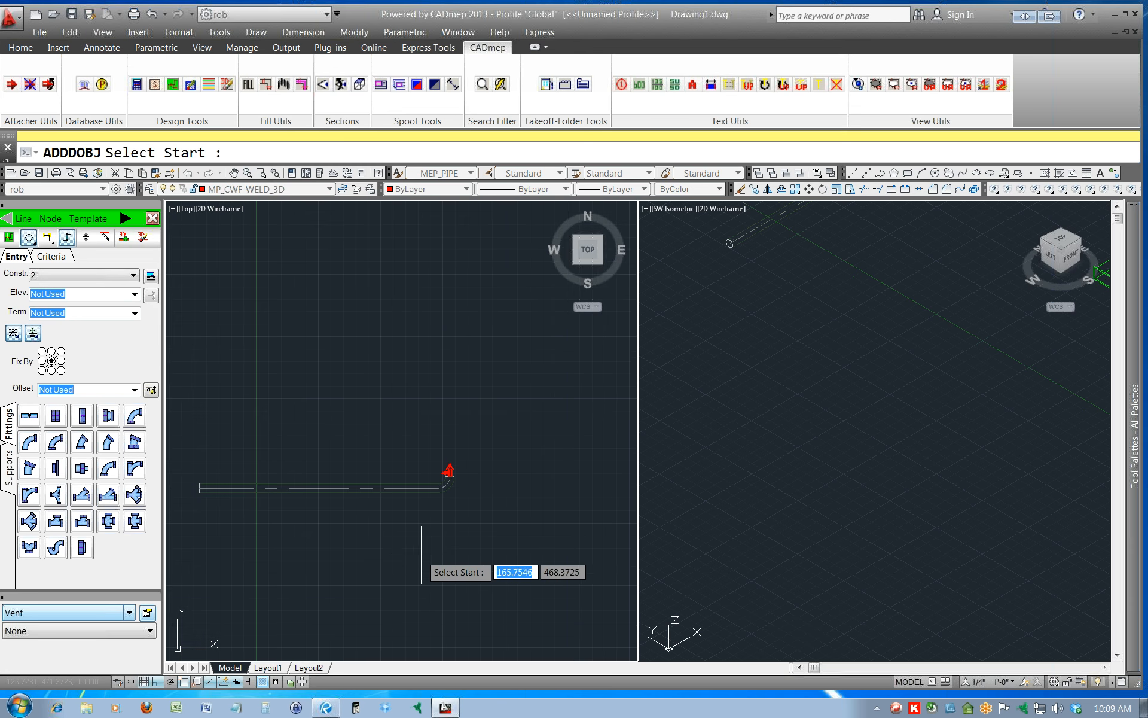
pyautogui.scroll(-2, 445, 556)
pyautogui.click(508, 558)
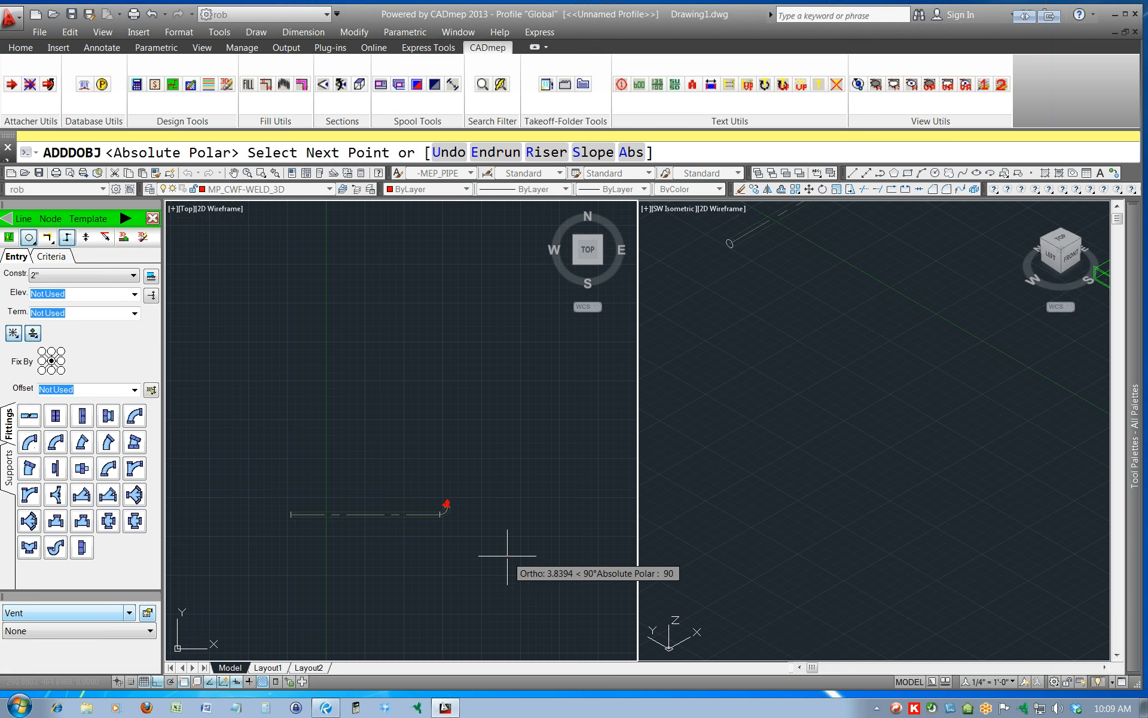
pyautogui.click(508, 507)
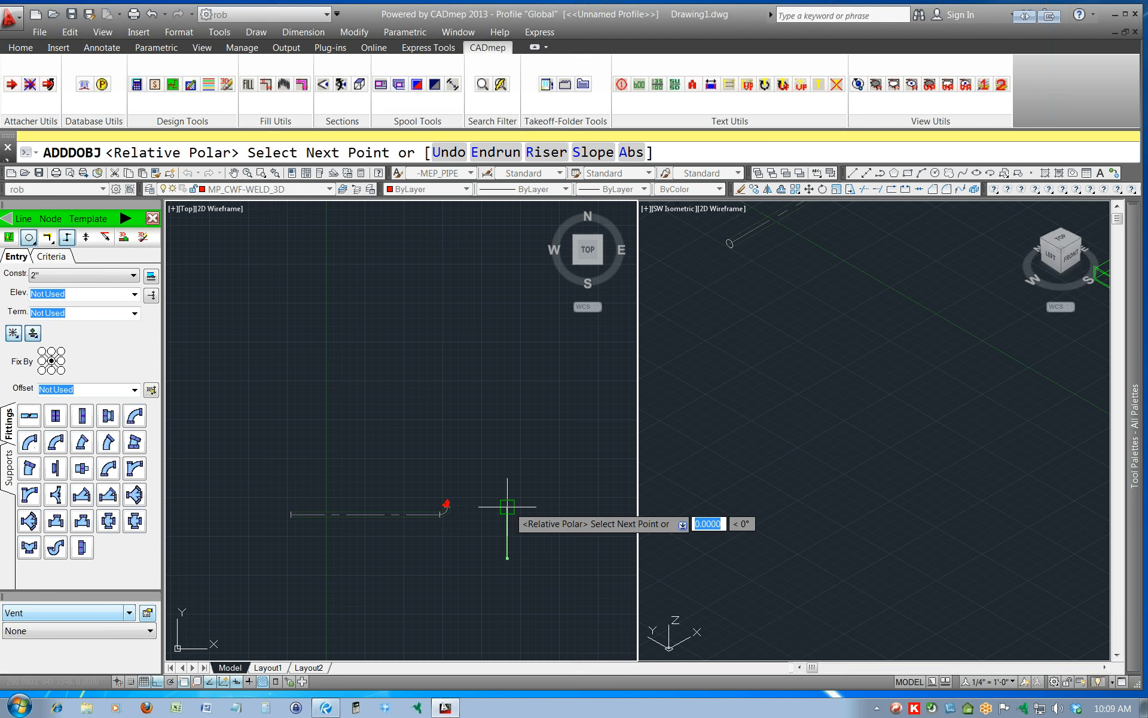
# Change the size to 4", continue the design line right and up, and end the run.
pyautogui.click(97, 278)
pyautogui.click(80, 316)
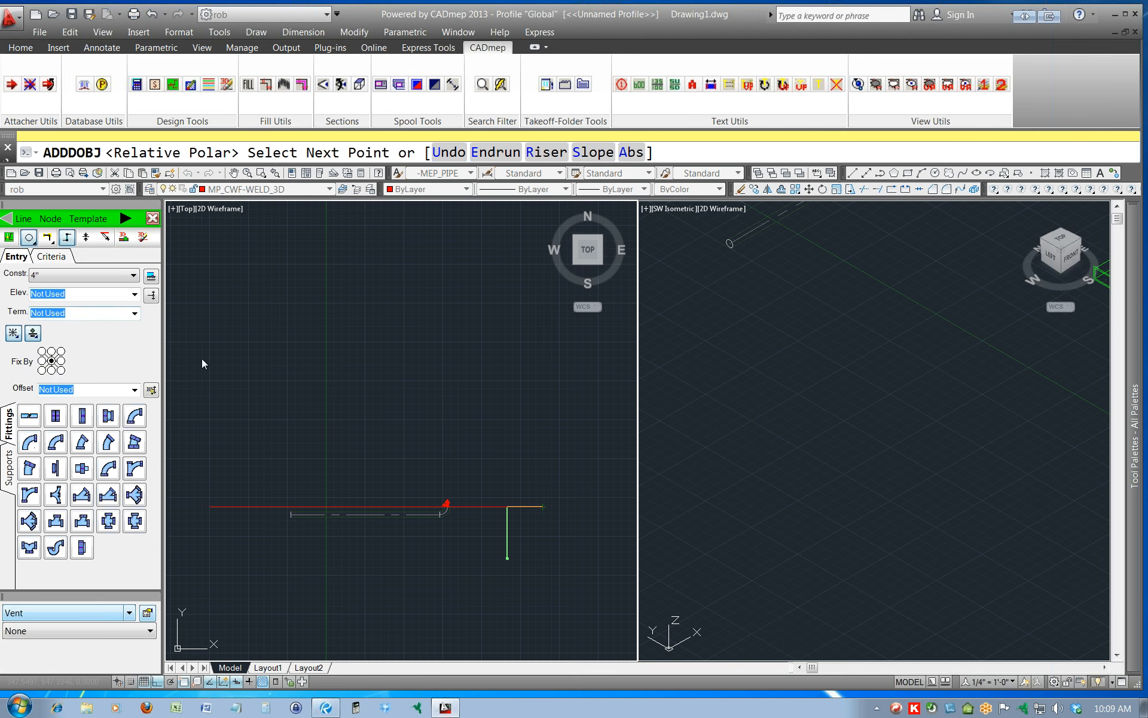
pyautogui.click(566, 507)
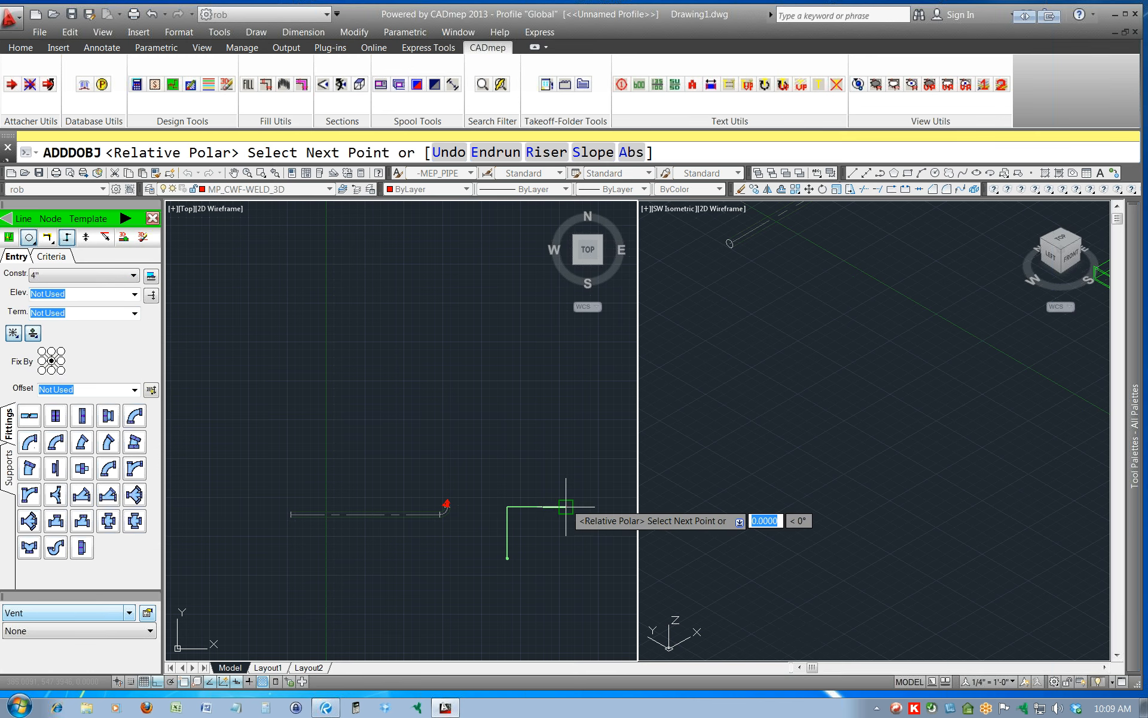
pyautogui.scroll(5, 563, 482)
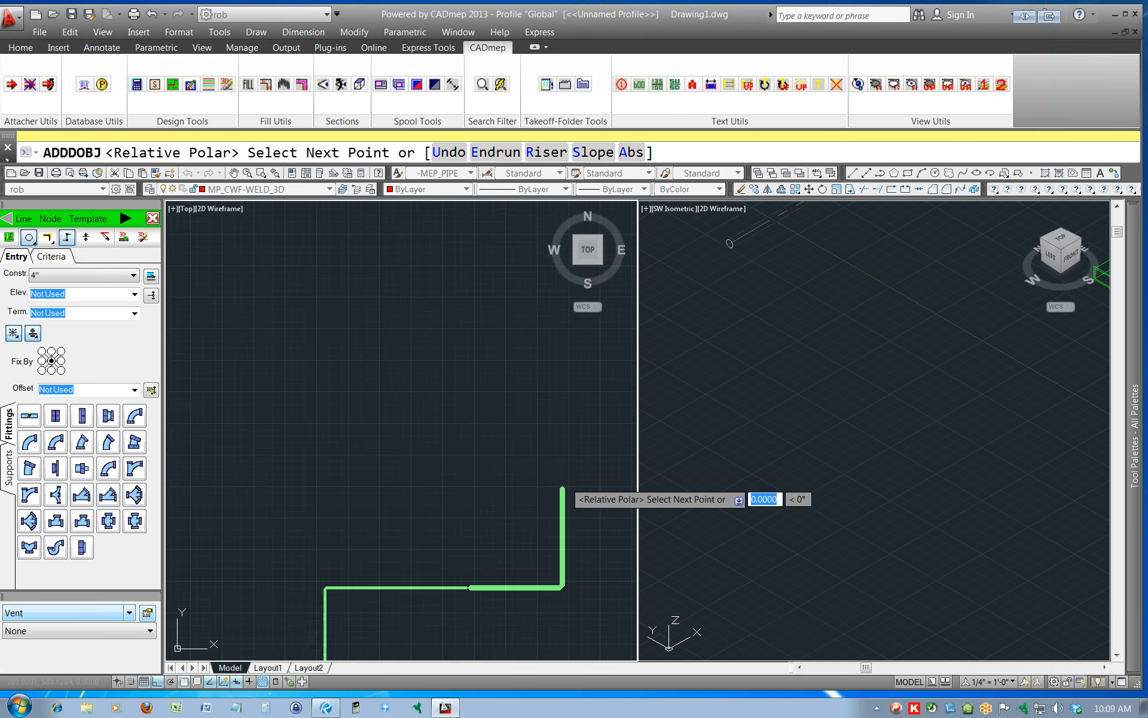
pyautogui.click(559, 498)
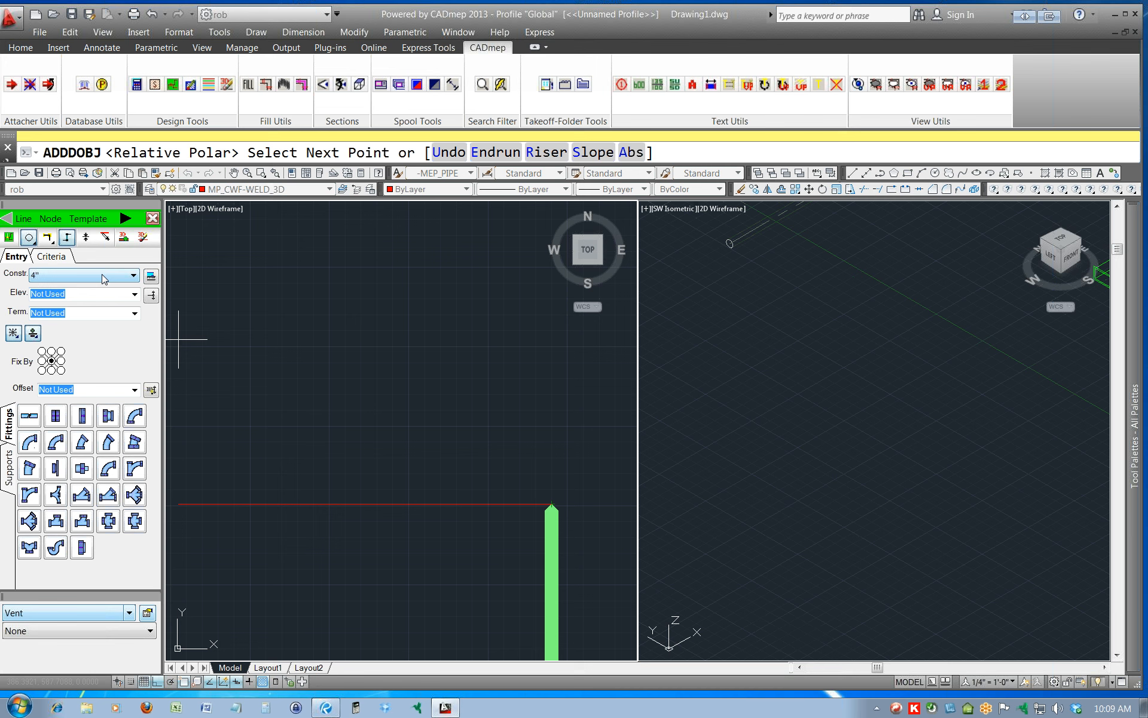
pyautogui.press('Return')
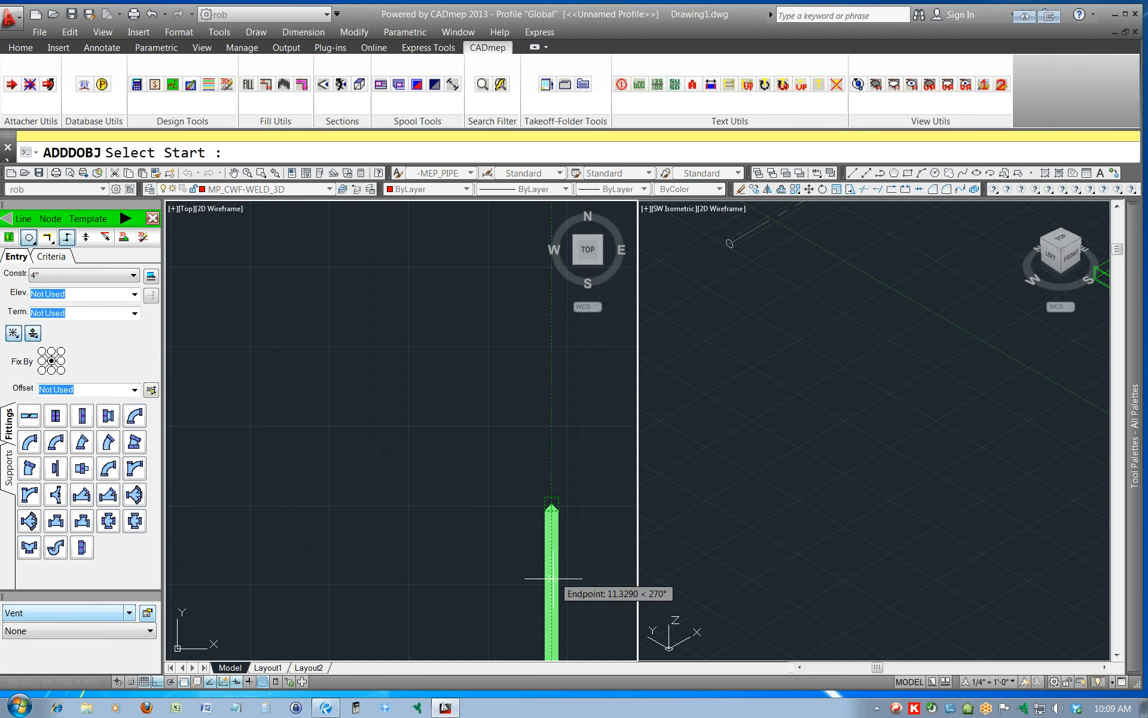
# Draw a 4" branch design line to the left from the middle of the last upward segment.
pyautogui.click(551, 643)
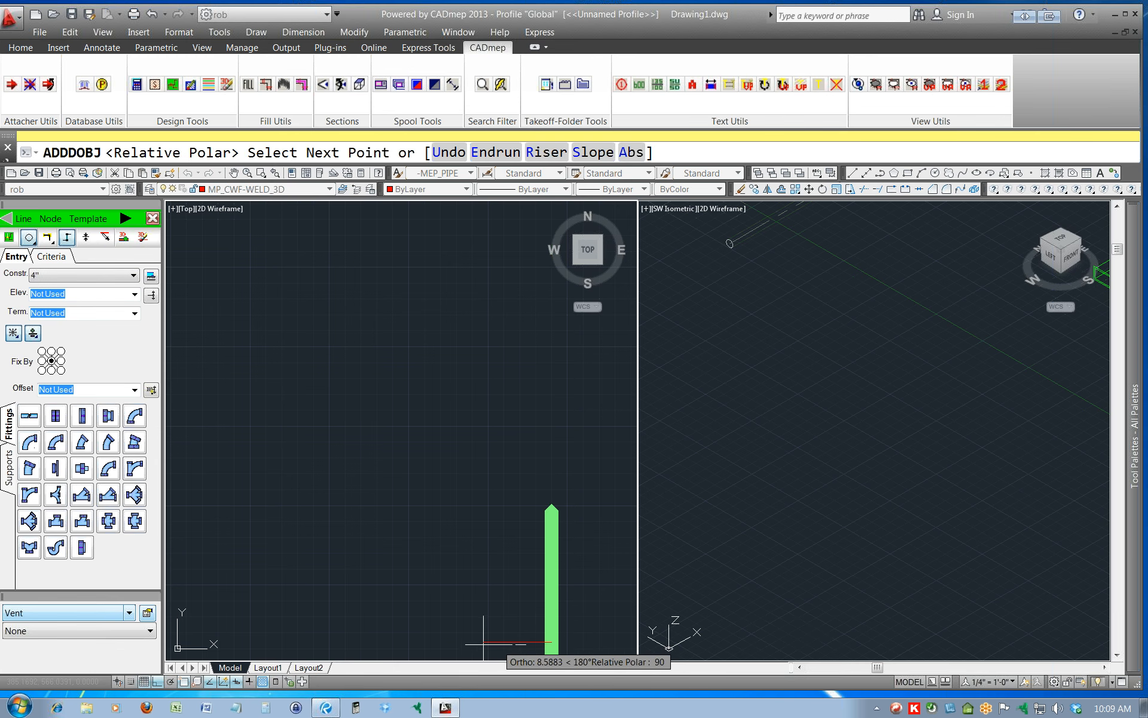
pyautogui.click(397, 642)
pyautogui.press('Return')
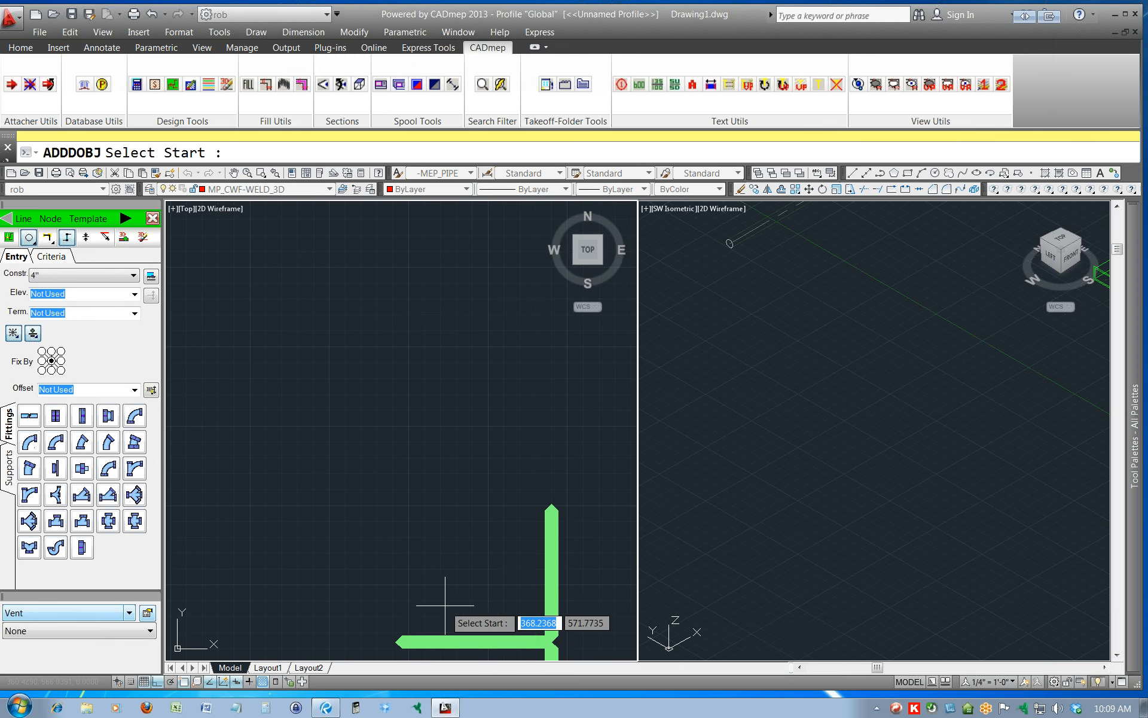
pyautogui.scroll(-6, 445, 606)
pyautogui.moveTo(456, 598); pyautogui.dragTo(495, 451, button='middle')
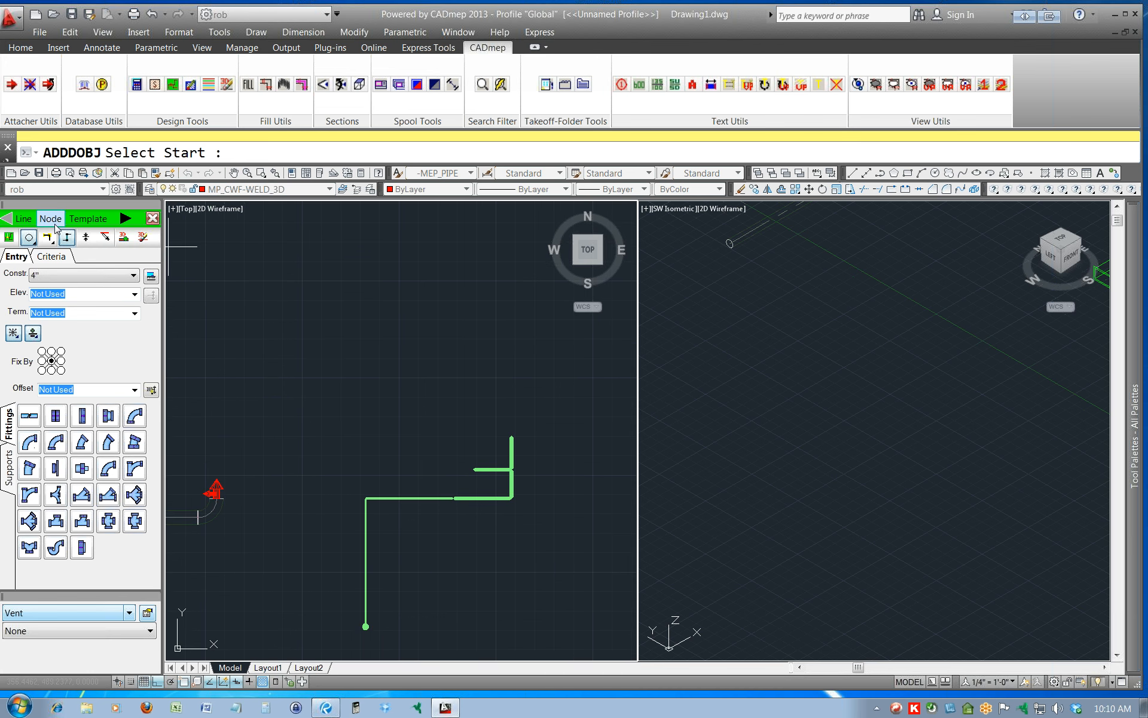
# Fill the design line in 3D with the Vent service and inspect the branch fittings.
pyautogui.click(127, 220)
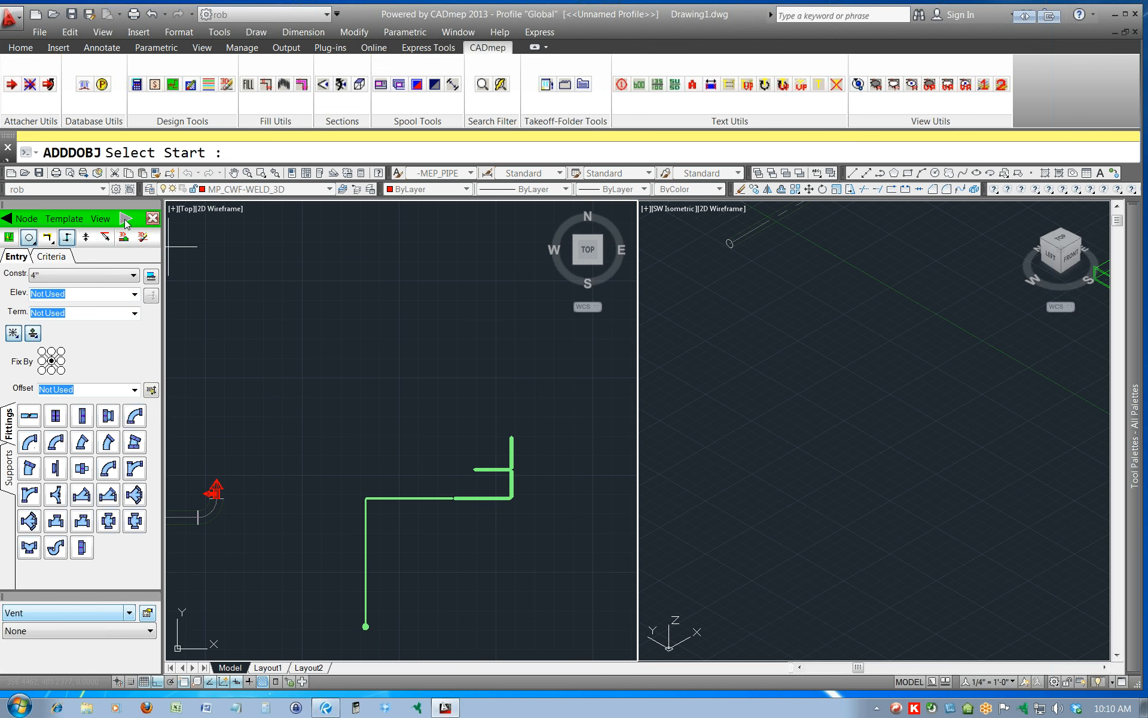
pyautogui.click(101, 219)
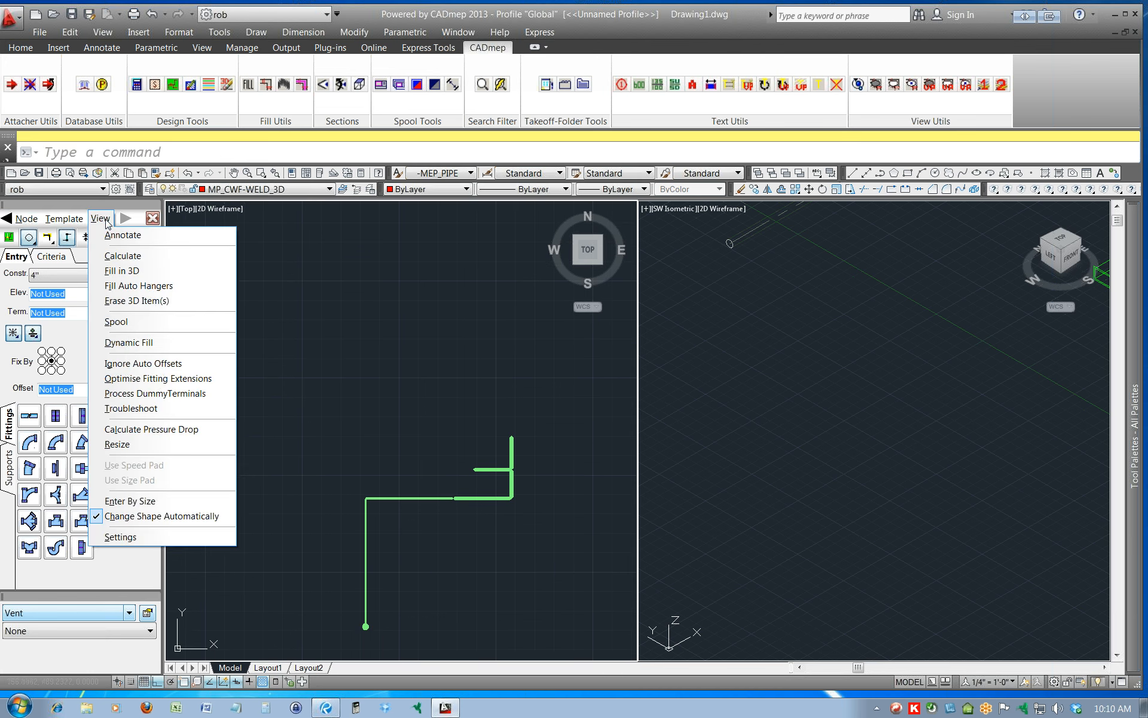
pyautogui.click(122, 255)
pyautogui.scroll(6, 512, 466)
pyautogui.scroll(2, 524, 483)
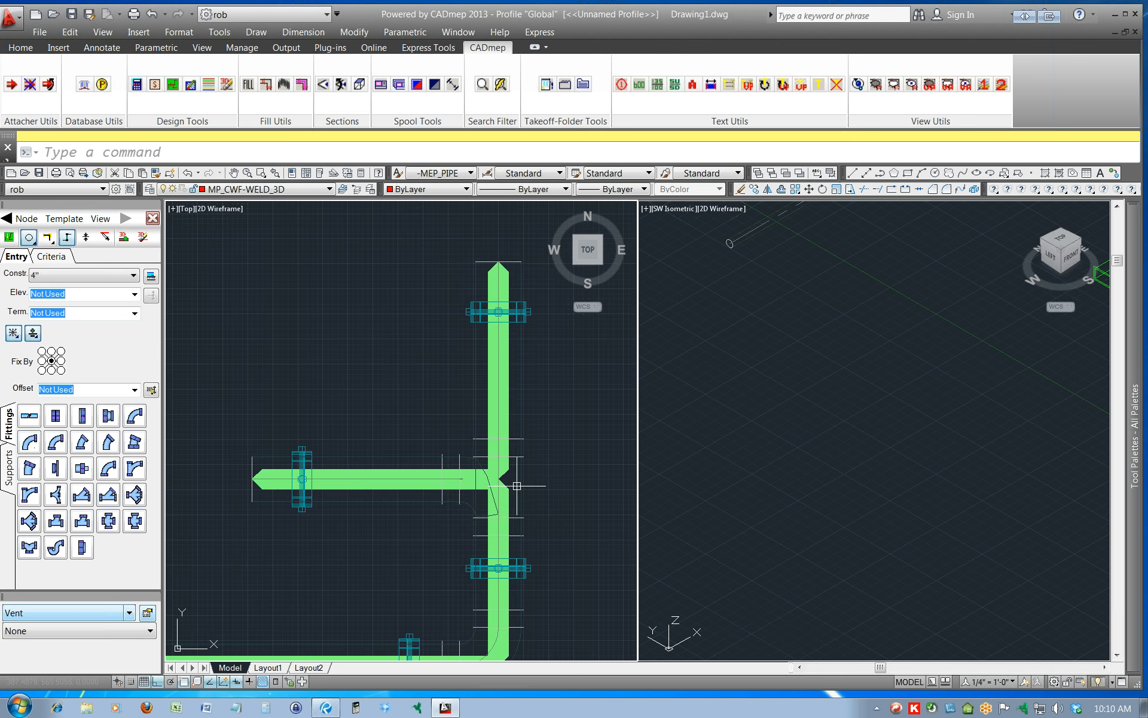
pyautogui.scroll(-2, 514, 485)
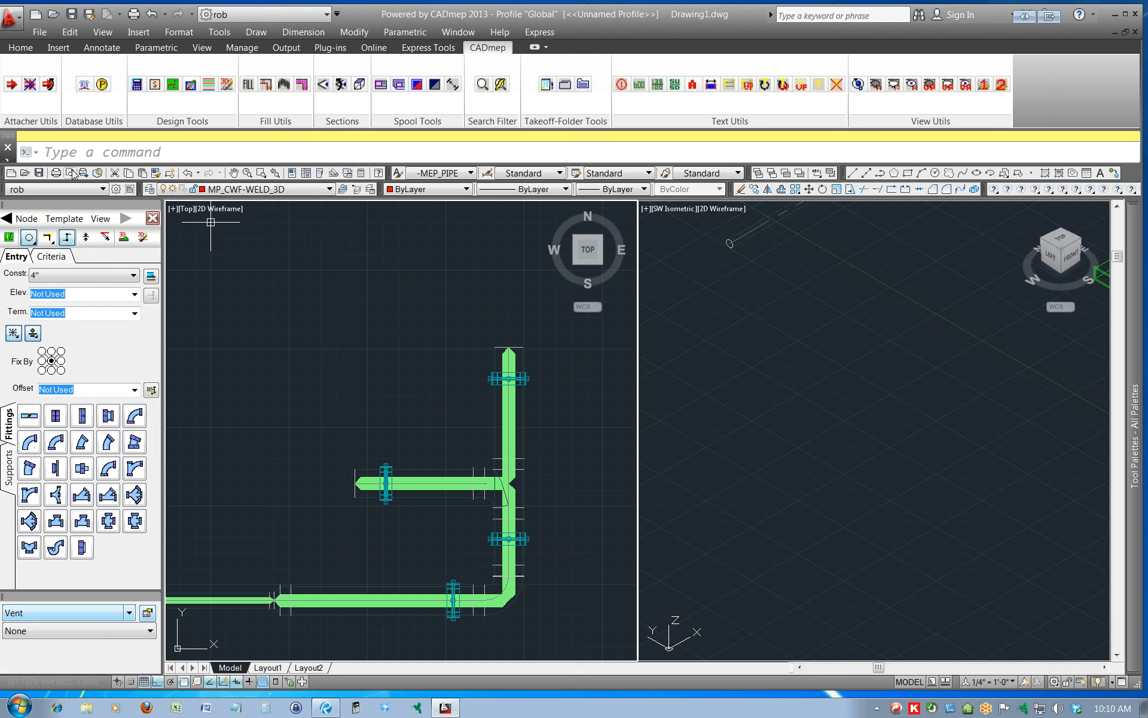
# Make Vent-MEPPD the active service, leaving the Vent service setup unchanged.
pyautogui.click(147, 614)
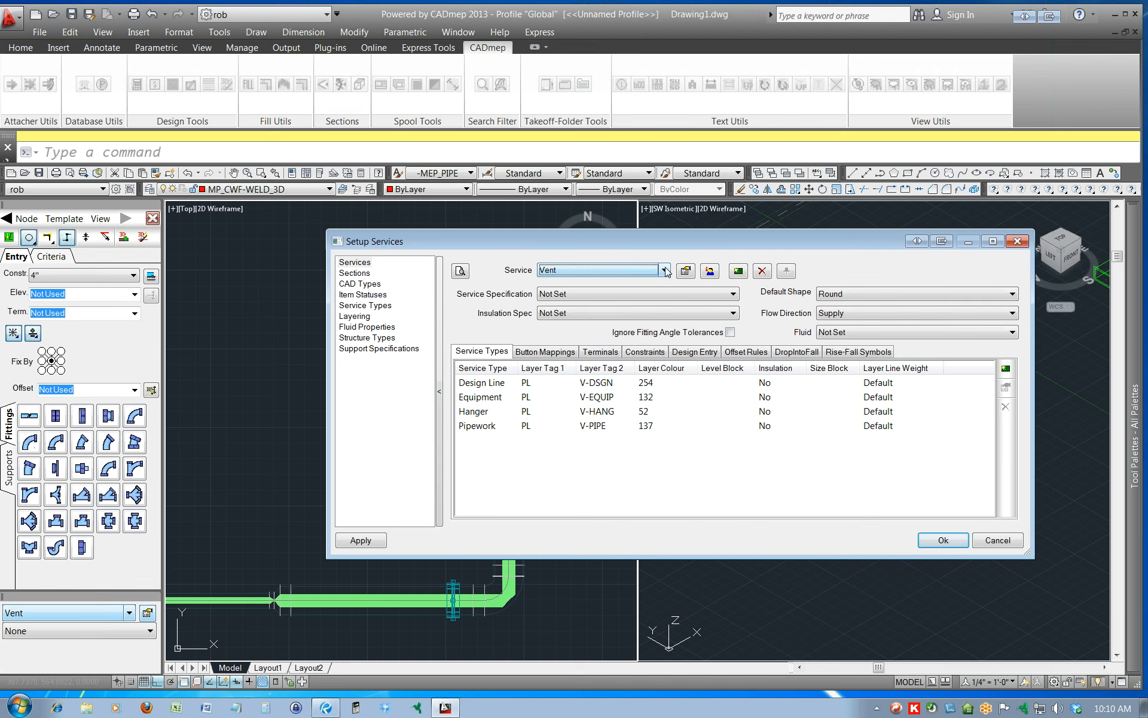
pyautogui.click(998, 540)
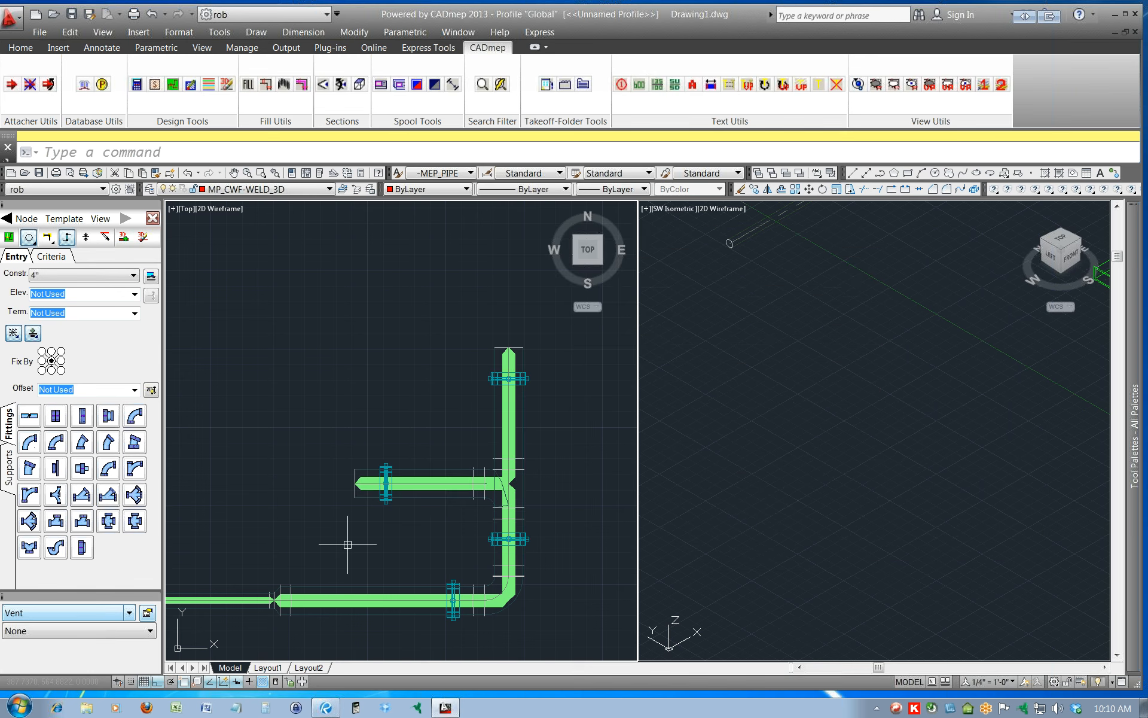
pyautogui.click(128, 613)
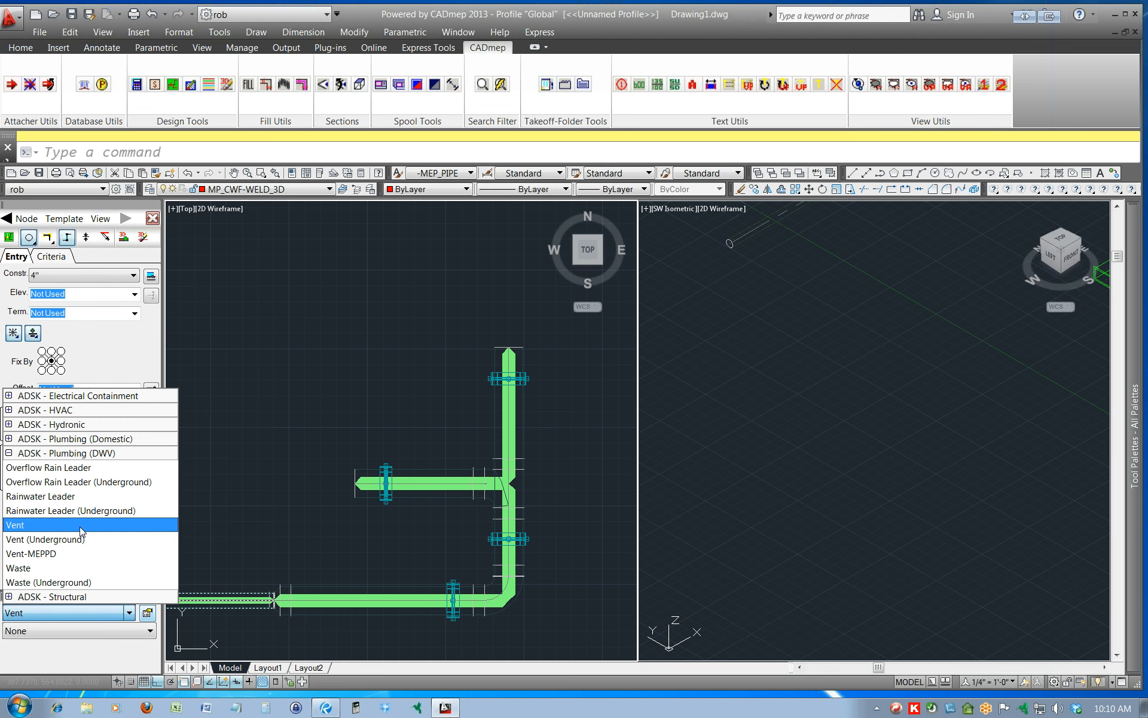
pyautogui.click(58, 554)
# Erase the 3D items from the design line and fill it in 3D again with Vent-MEPPD.
pyautogui.click(100, 218)
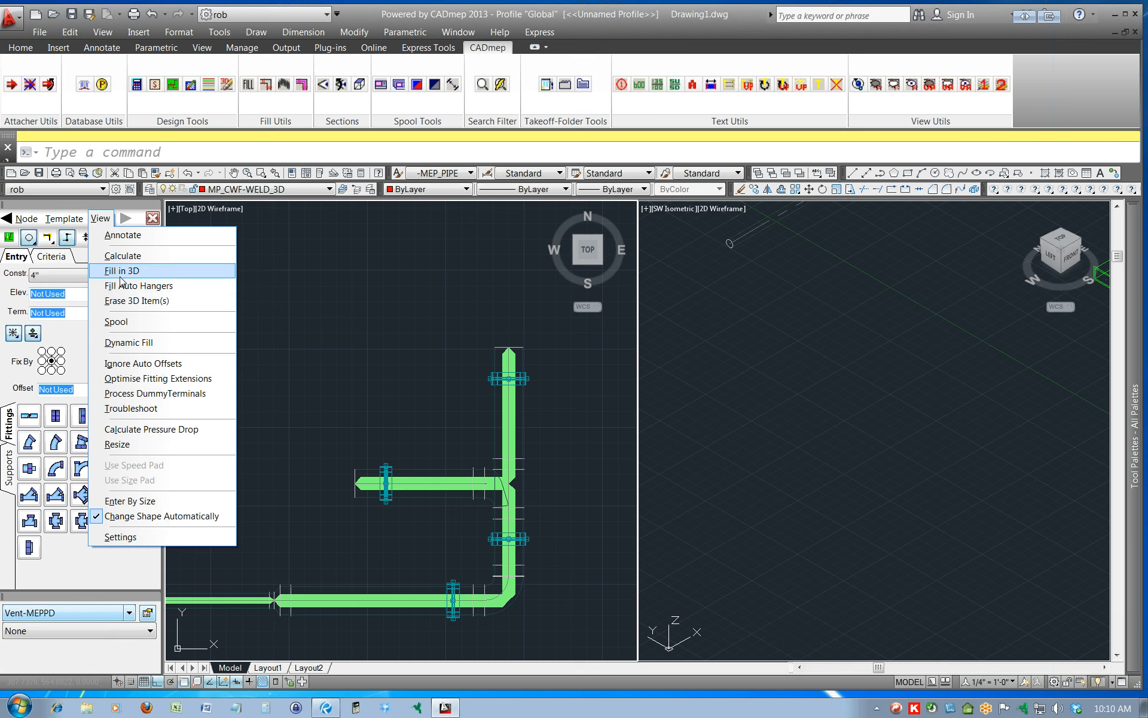
pyautogui.click(121, 301)
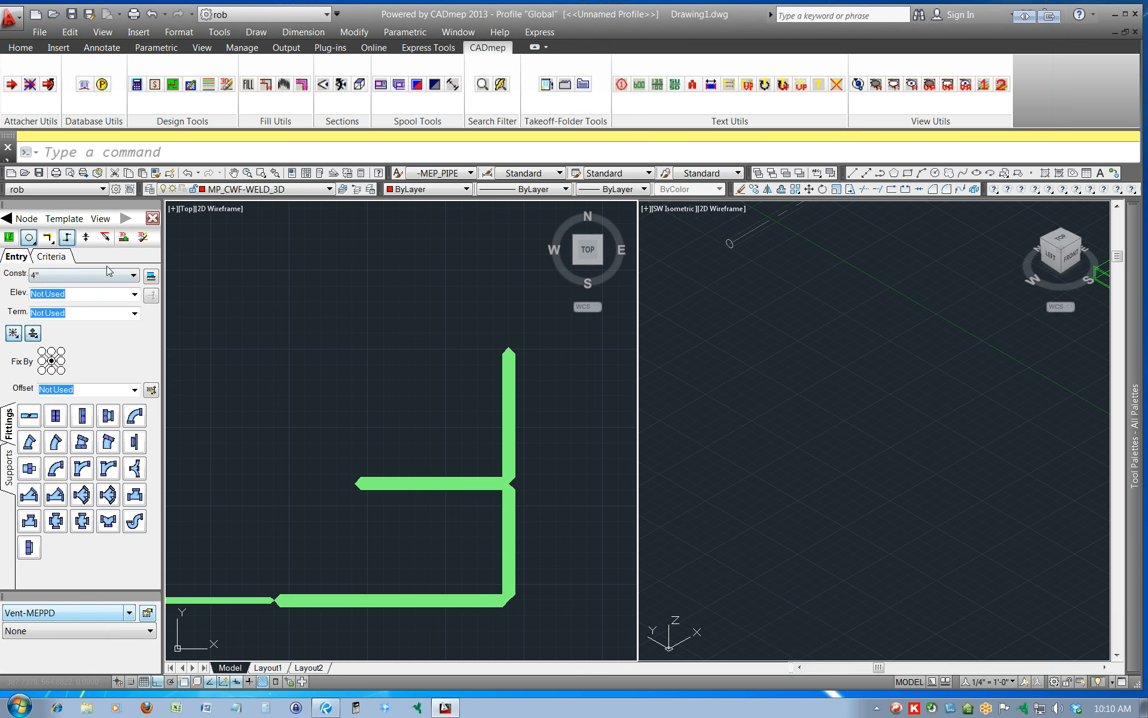
pyautogui.click(101, 219)
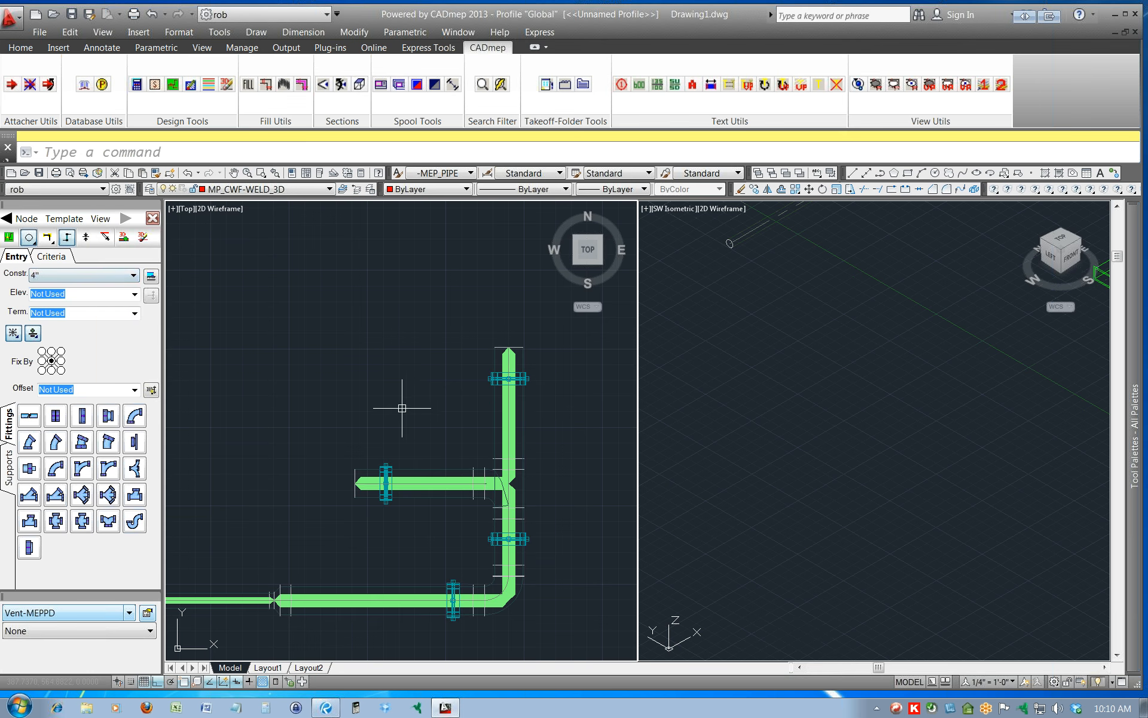
pyautogui.moveTo(522, 586)
pyautogui.scroll(-1, 527, 481)
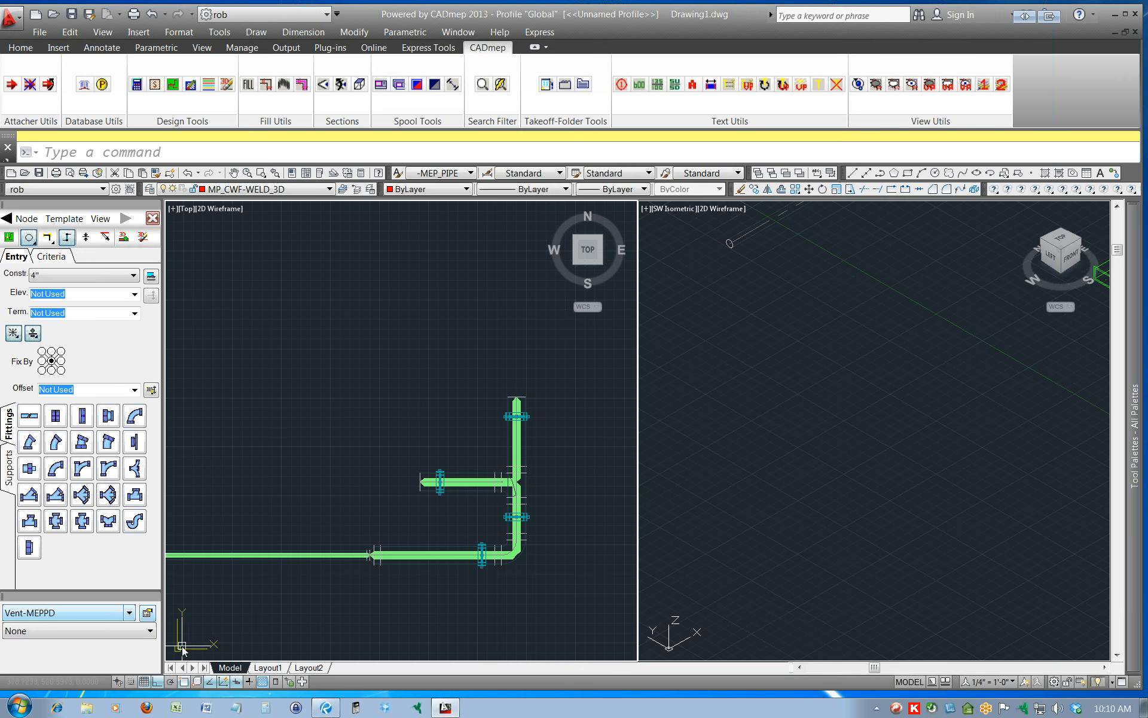
# Open the Vent-MEPPD service setup at its button mappings and open its service template for editing.
pyautogui.click(148, 613)
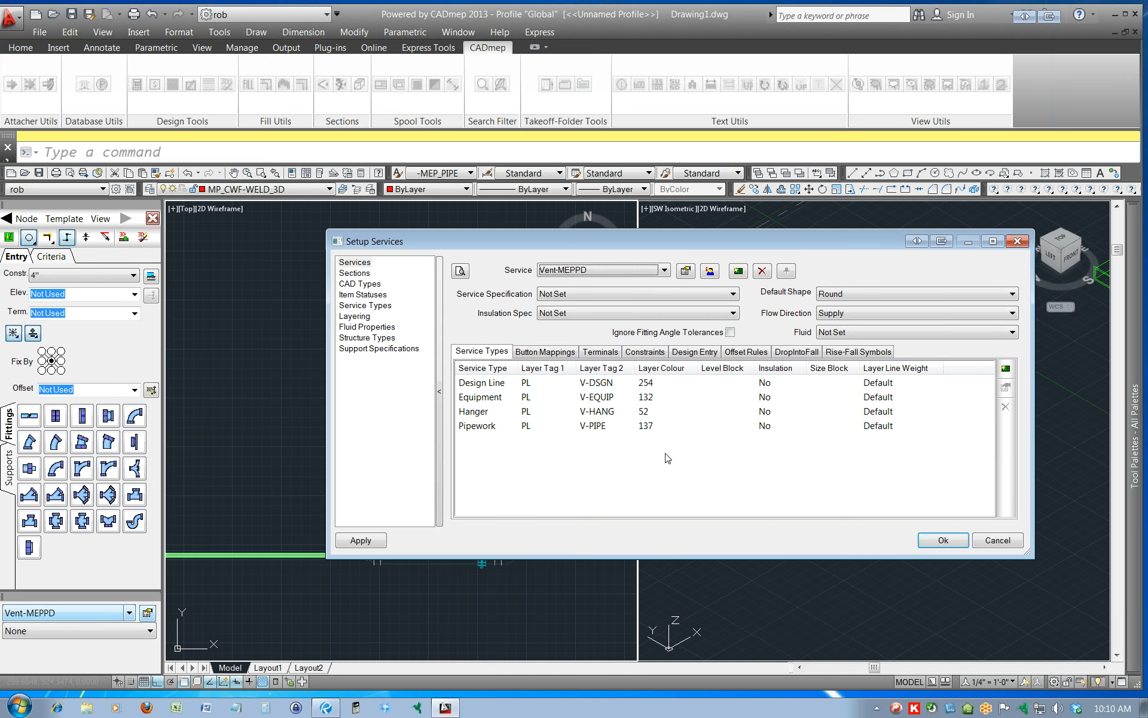
pyautogui.click(543, 352)
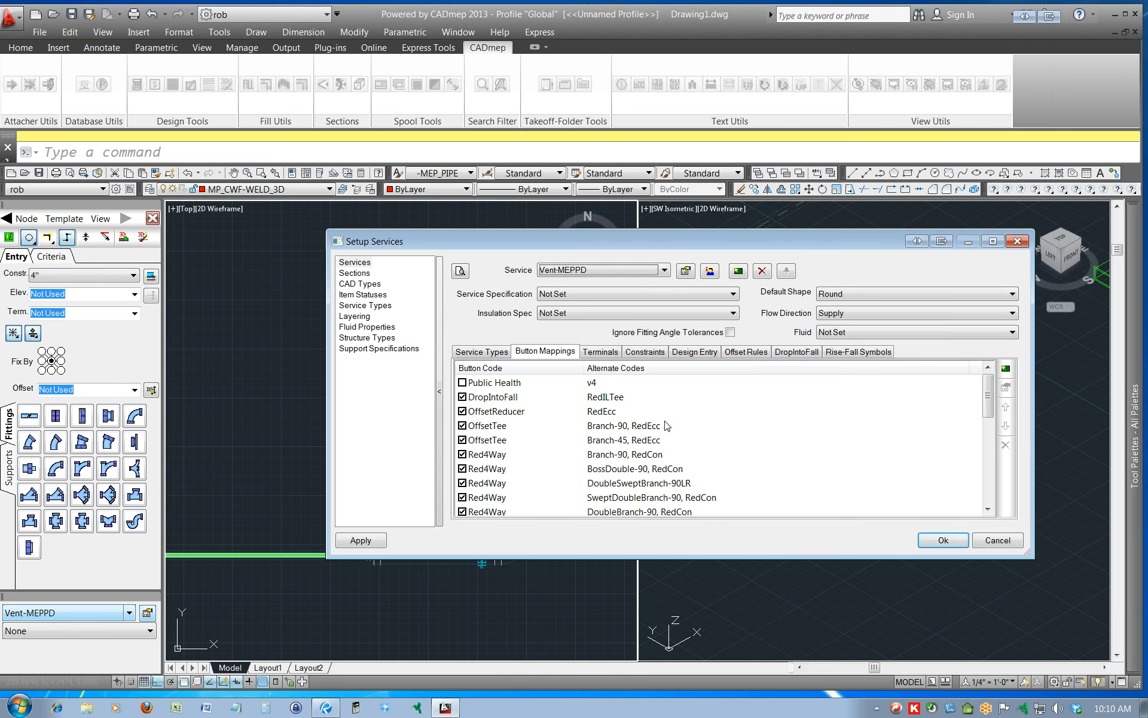
pyautogui.click(686, 271)
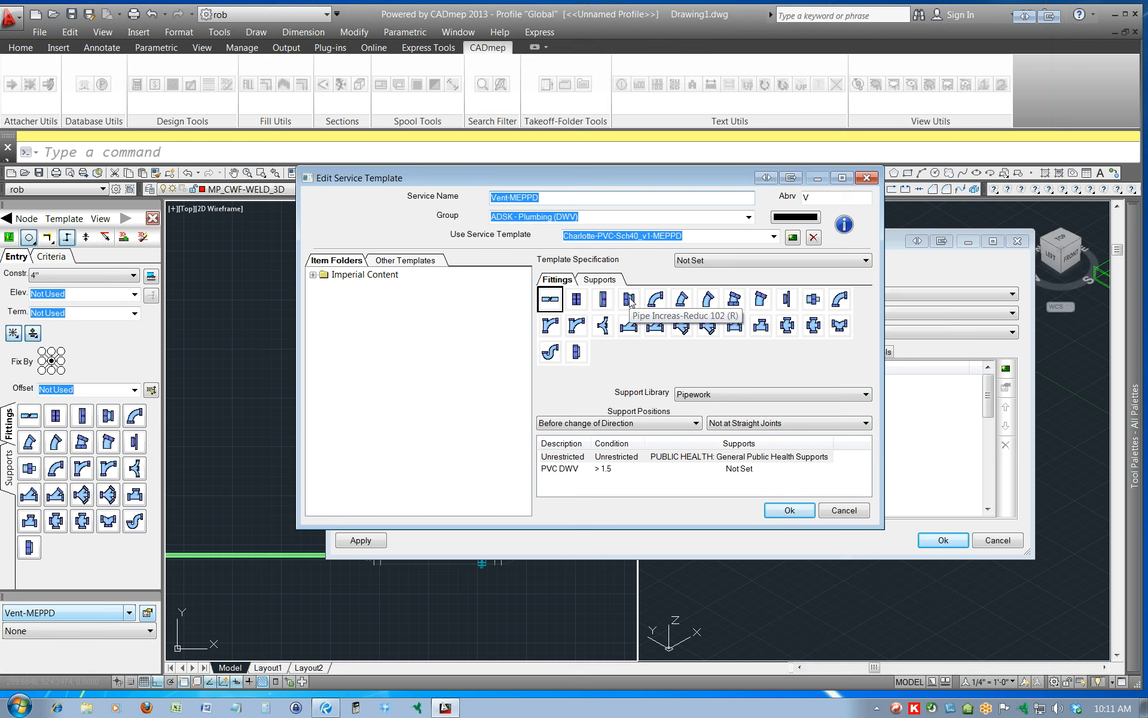
# Add the Cross Sanitary fitting from Public Health, Systems, Charlotte, Cast Iron to the template and place it in the middle of the second fittings row.
pyautogui.click(313, 276)
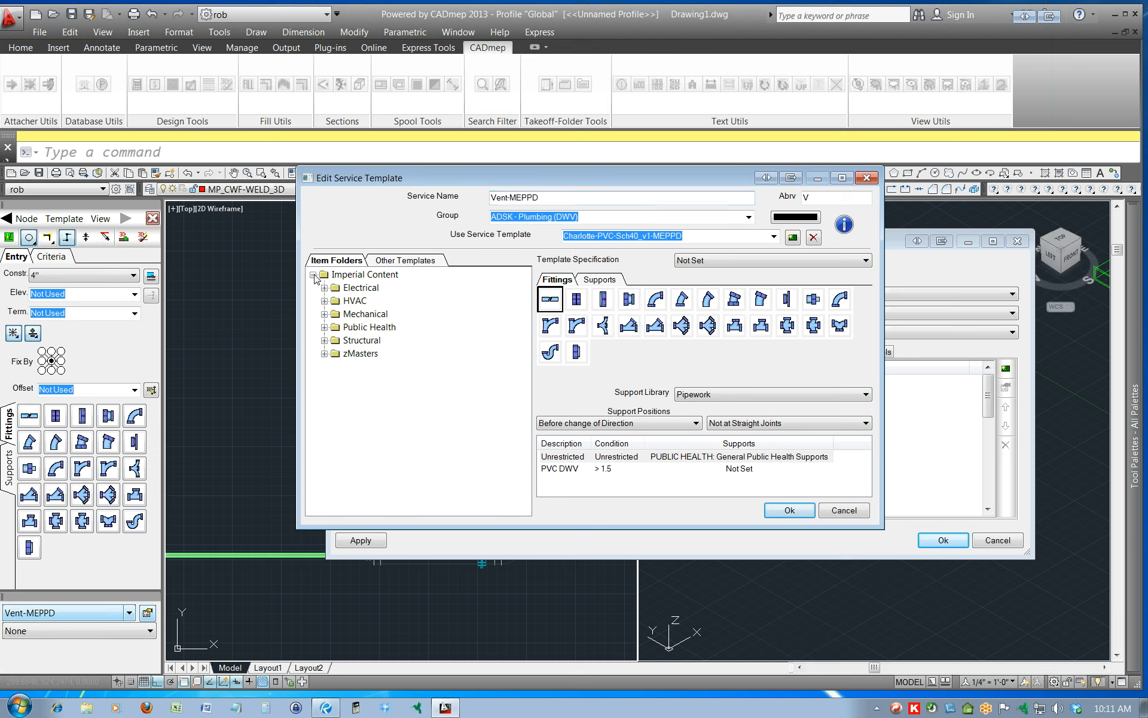
pyautogui.click(324, 327)
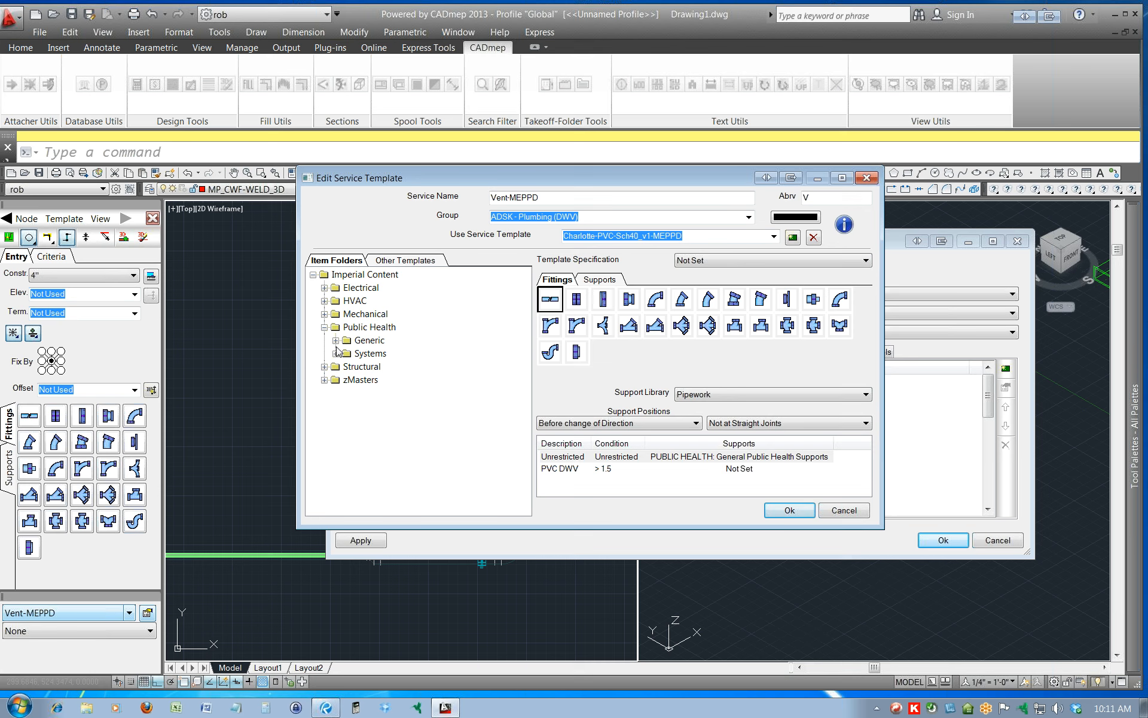
pyautogui.click(335, 353)
pyautogui.click(347, 380)
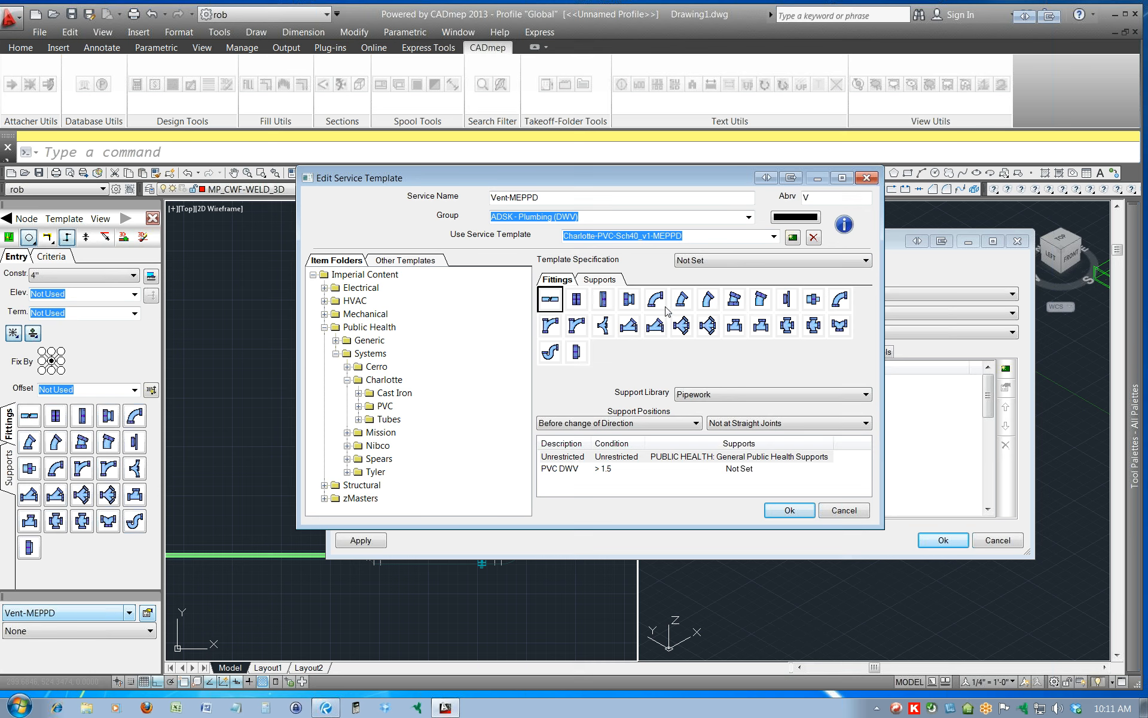
pyautogui.click(359, 392)
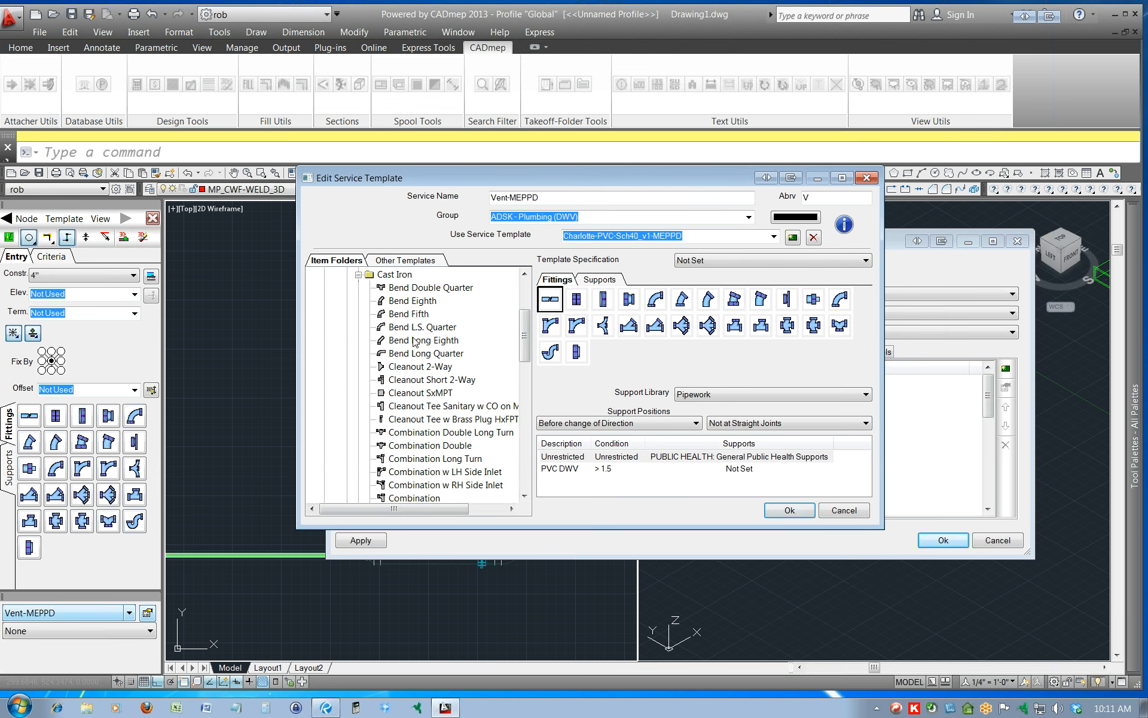
pyautogui.scroll(-1, 477, 404)
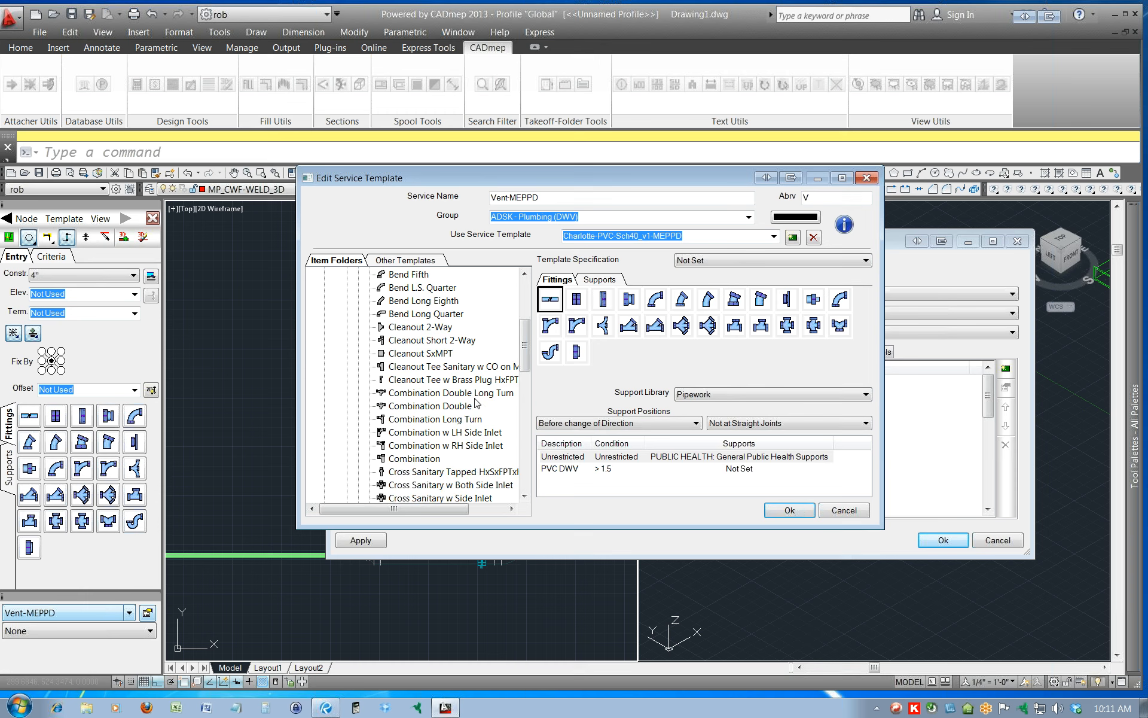
pyautogui.scroll(-1, 476, 403)
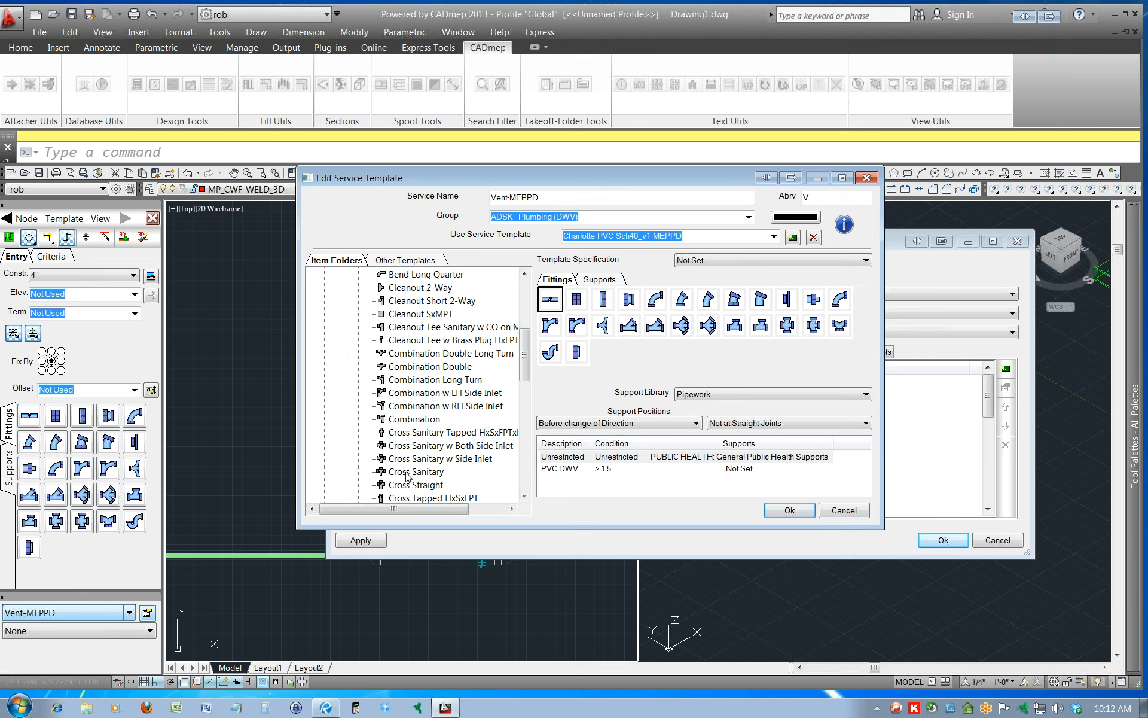
pyautogui.moveTo(406, 473); pyautogui.dragTo(610, 392)
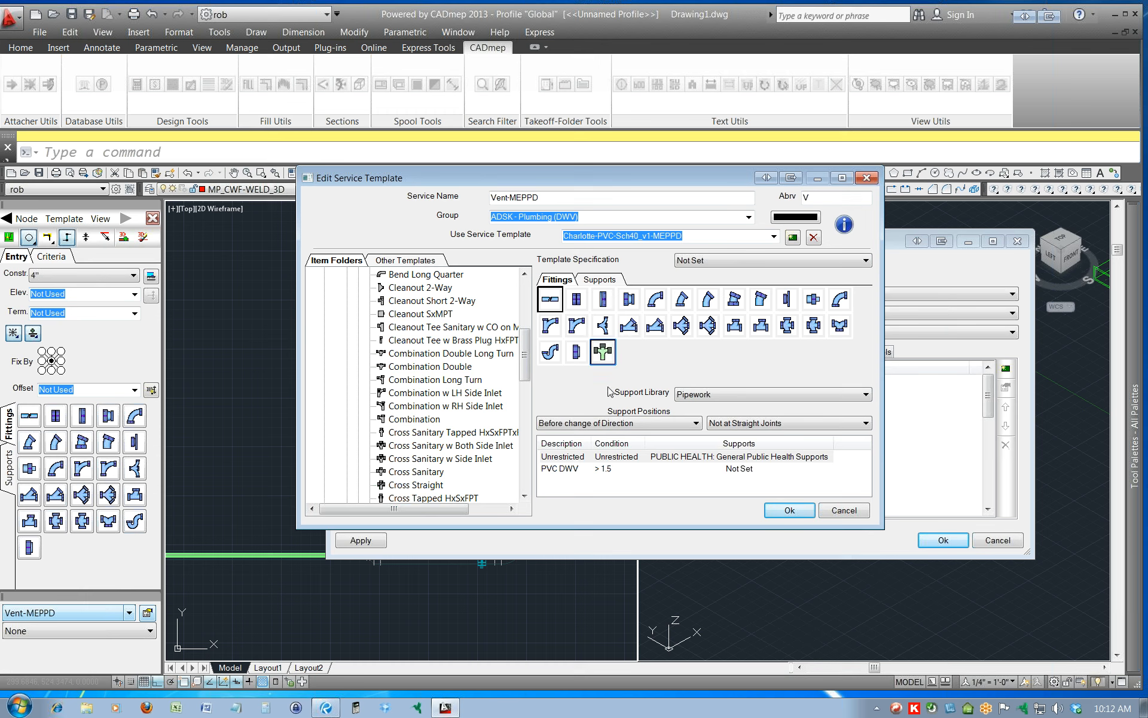
pyautogui.click(605, 353)
pyautogui.moveTo(606, 354); pyautogui.dragTo(675, 331)
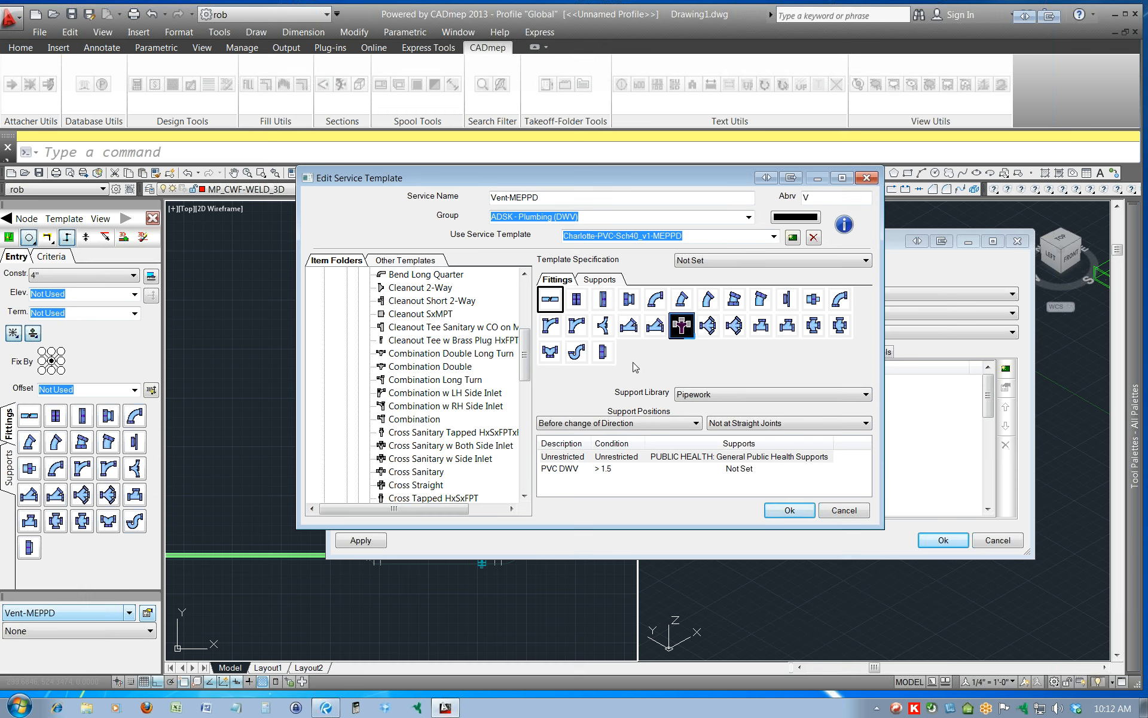
pyautogui.scroll(5, 524, 325)
pyautogui.scroll(-2, 523, 323)
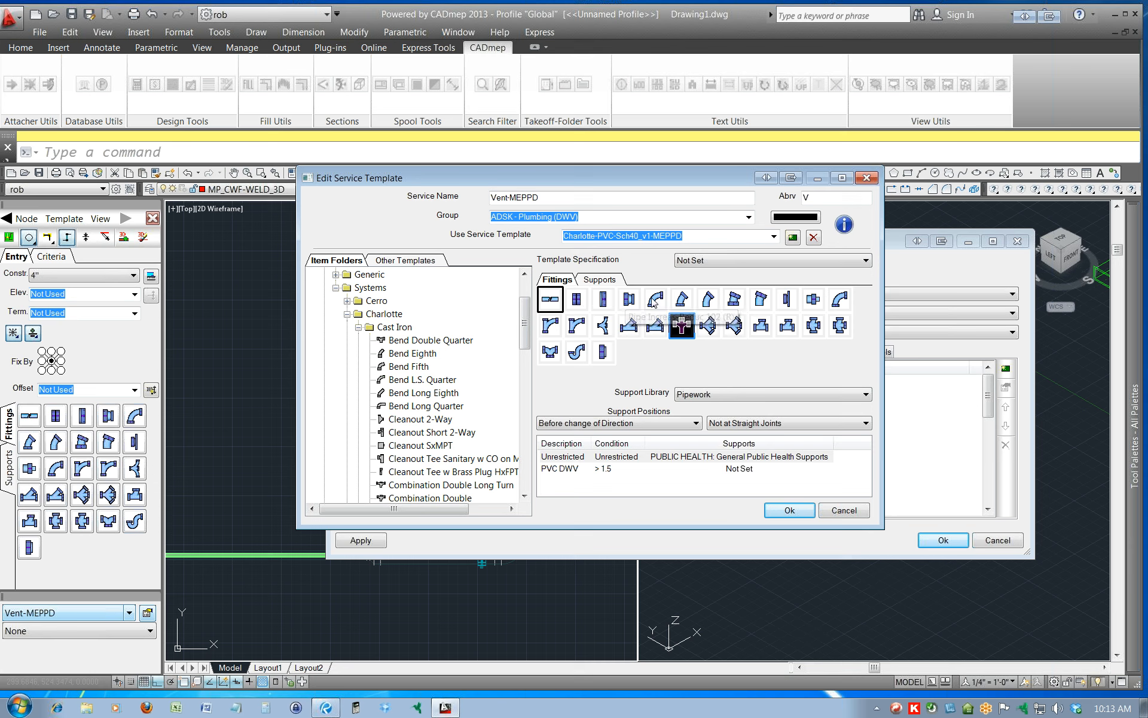
# Examine the Cross Sanitary button's properties, including its button code and key sequence settings.
pyautogui.rightClick(686, 330)
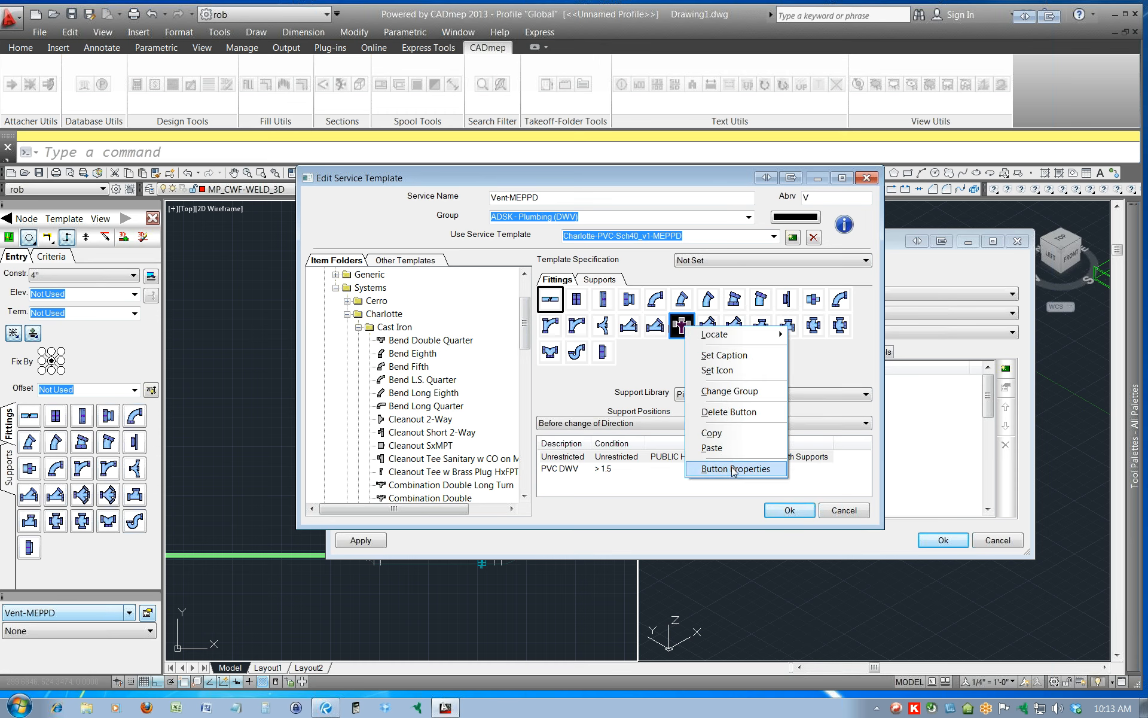
pyautogui.click(661, 365)
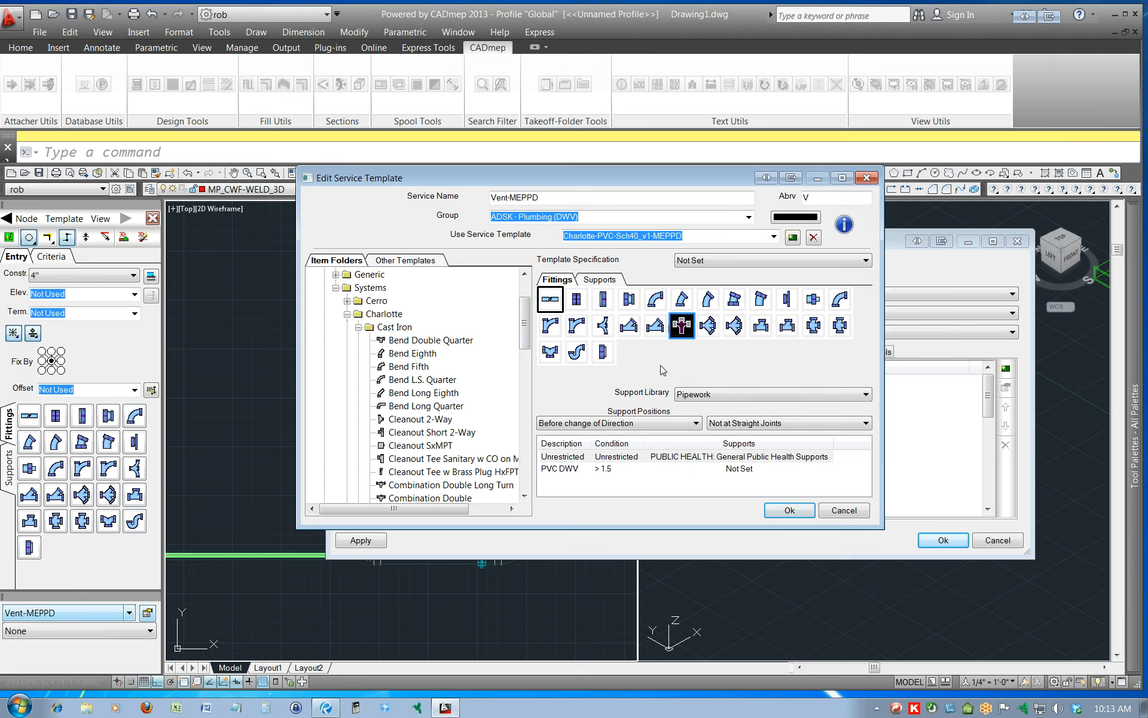
pyautogui.rightClick(680, 328)
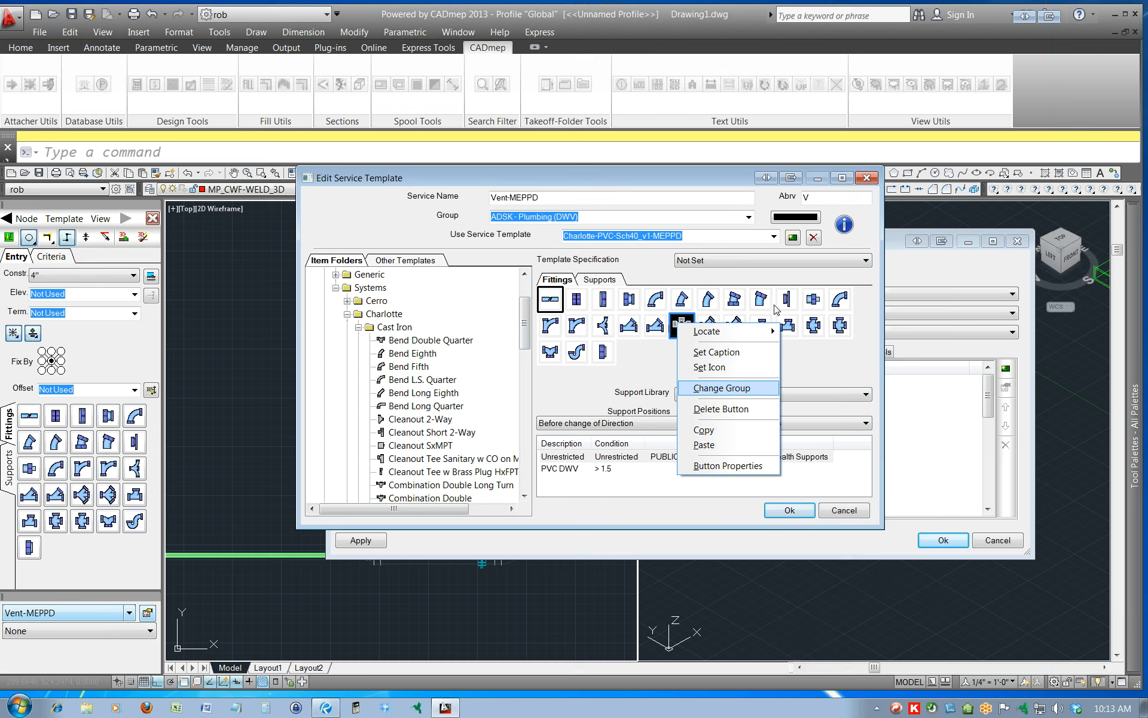
pyautogui.moveTo(693, 335)
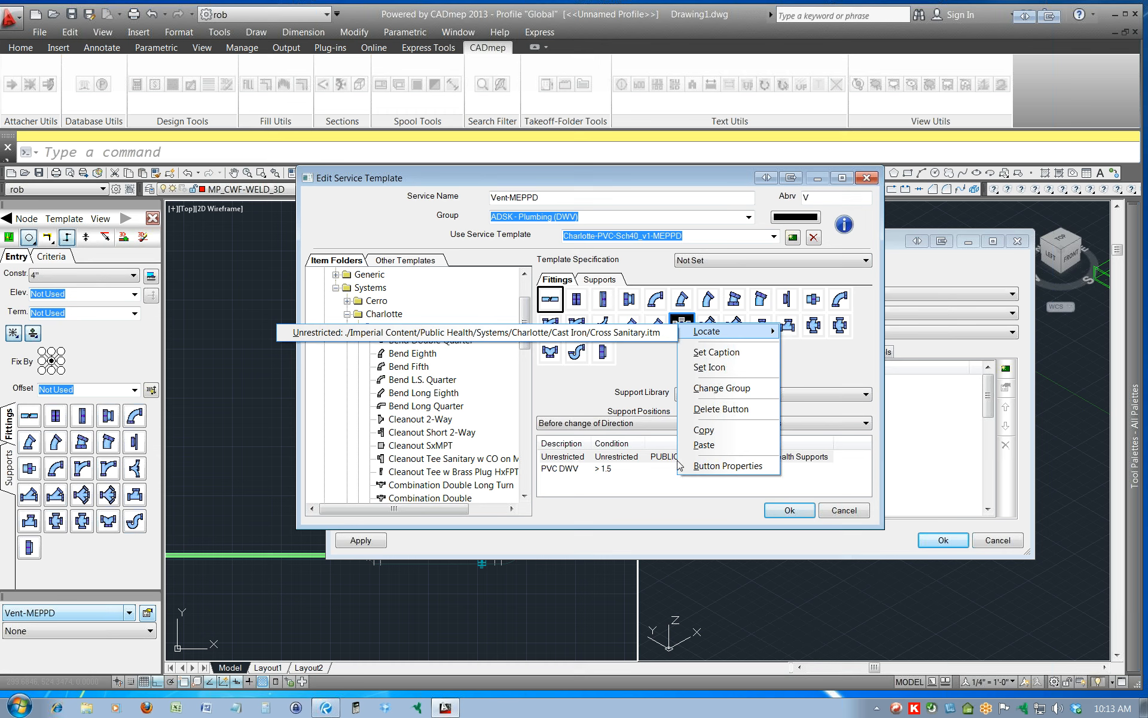
pyautogui.click(727, 466)
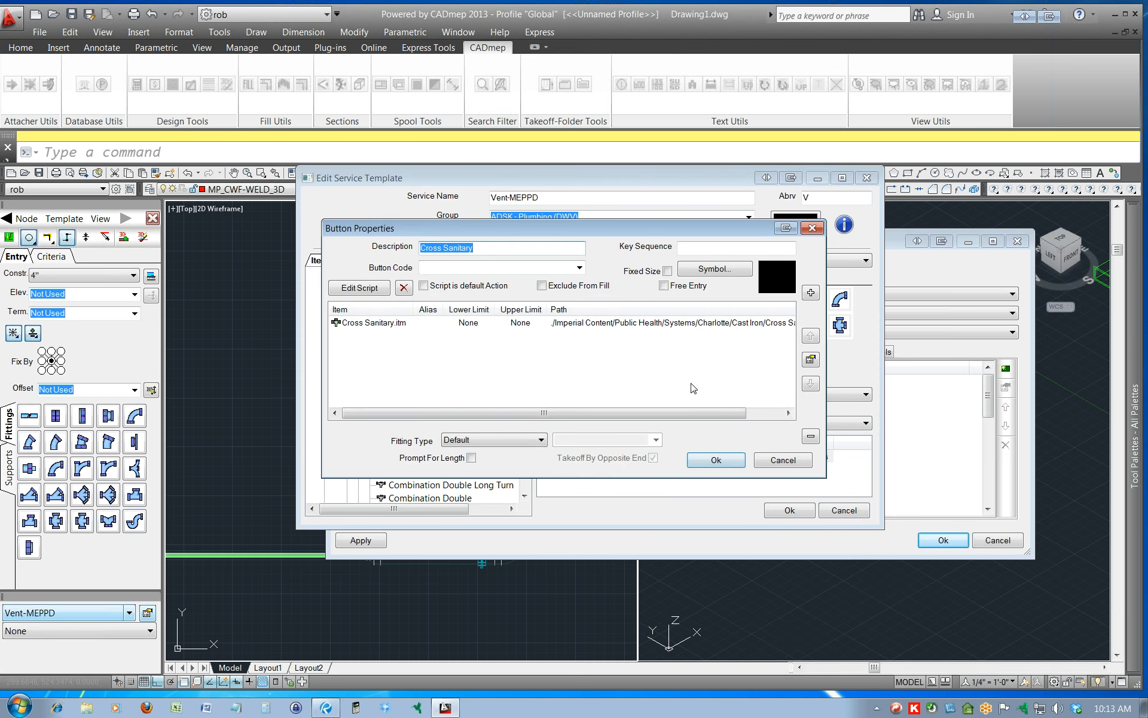
pyautogui.click(498, 265)
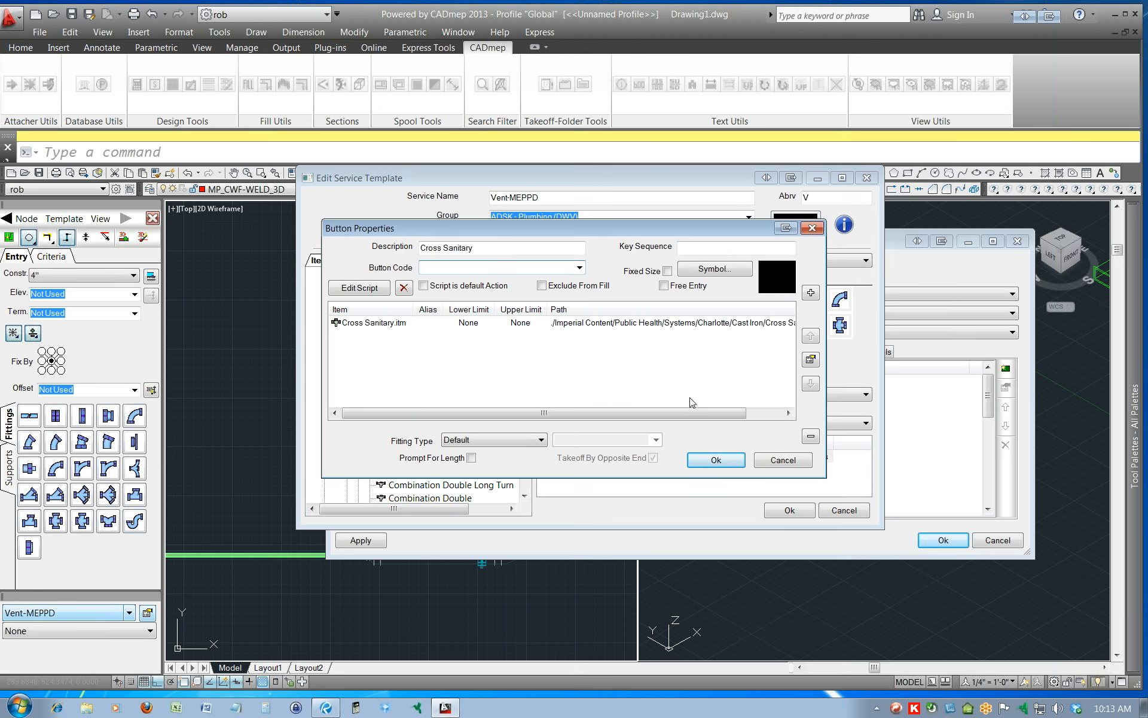
pyautogui.click(786, 462)
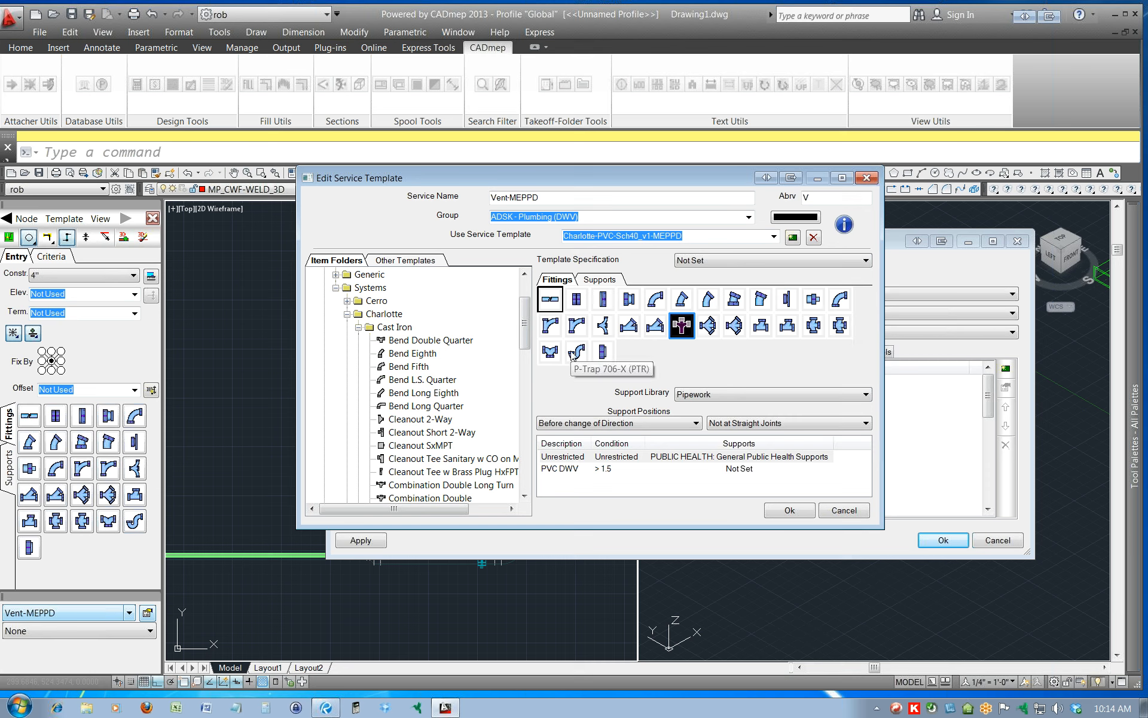
# Set the Cross Sanitary button's key sequence to SC.
pyautogui.rightClick(686, 326)
pyautogui.click(736, 461)
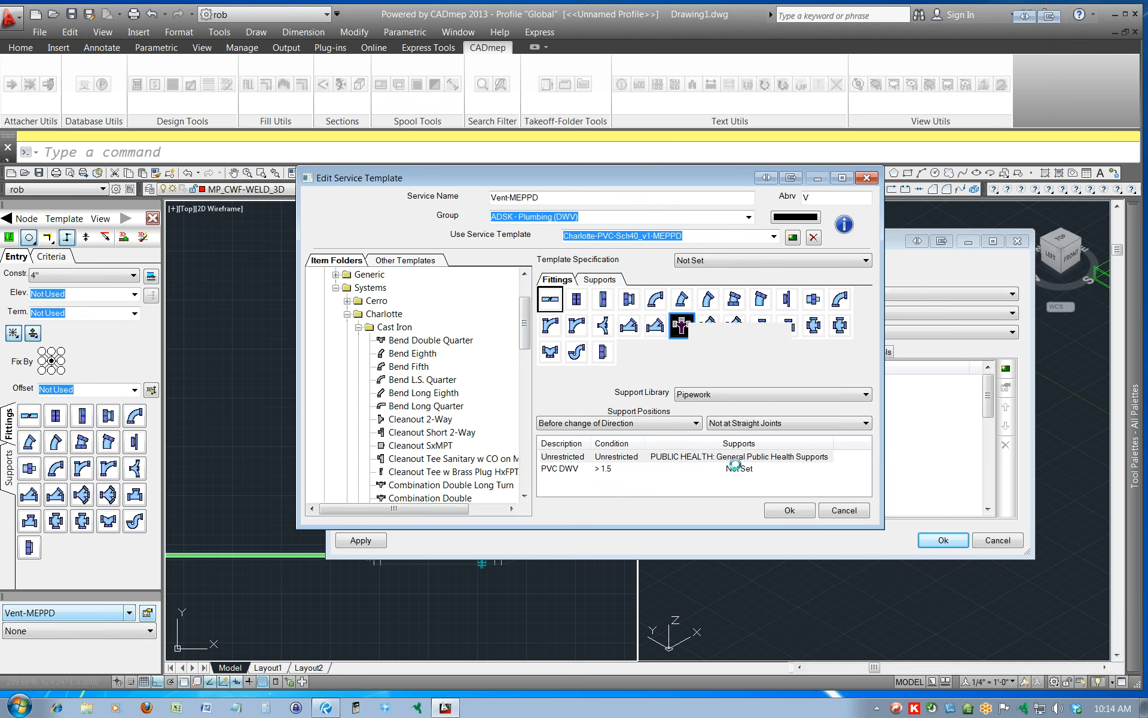
pyautogui.click(713, 246)
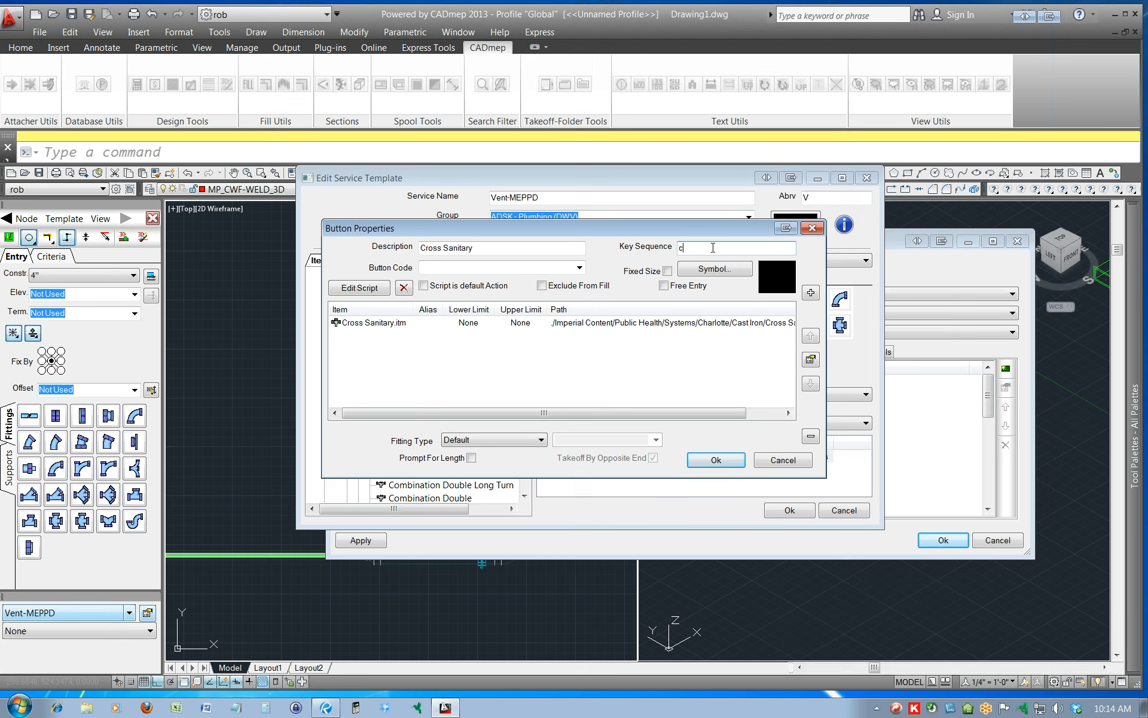
pyautogui.click(720, 461)
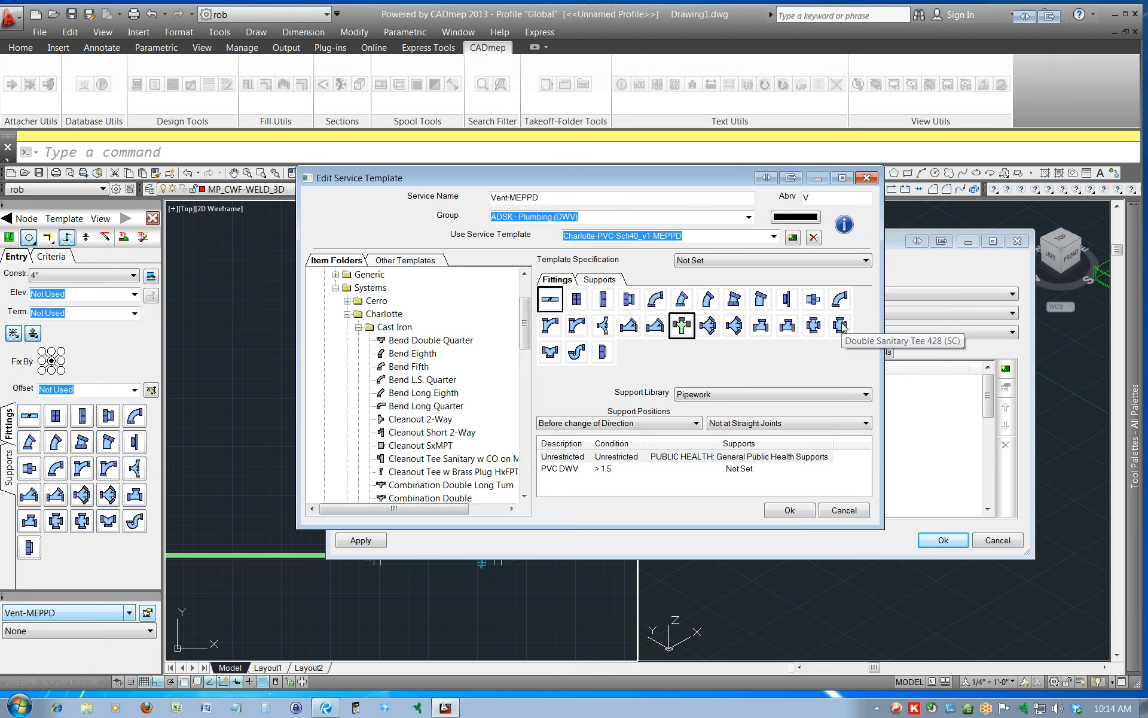
# Set the Cross Sanitary button's key sequence and button code to CS and accept the service template changes.
pyautogui.rightClick(682, 326)
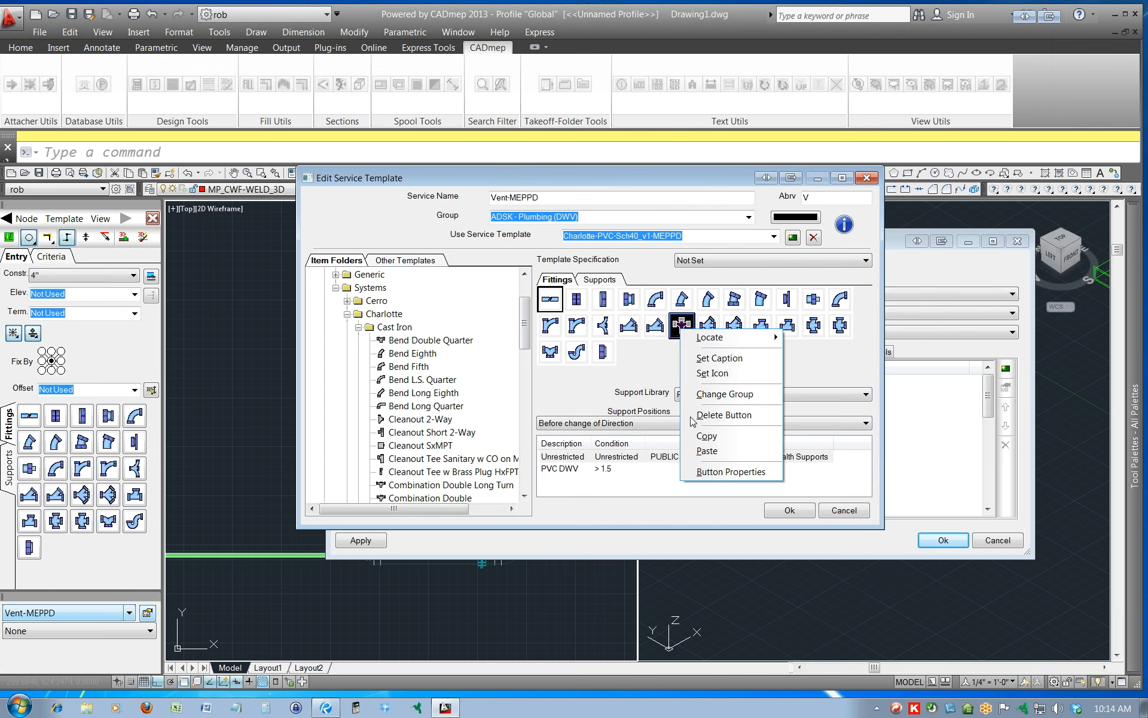
pyautogui.click(721, 472)
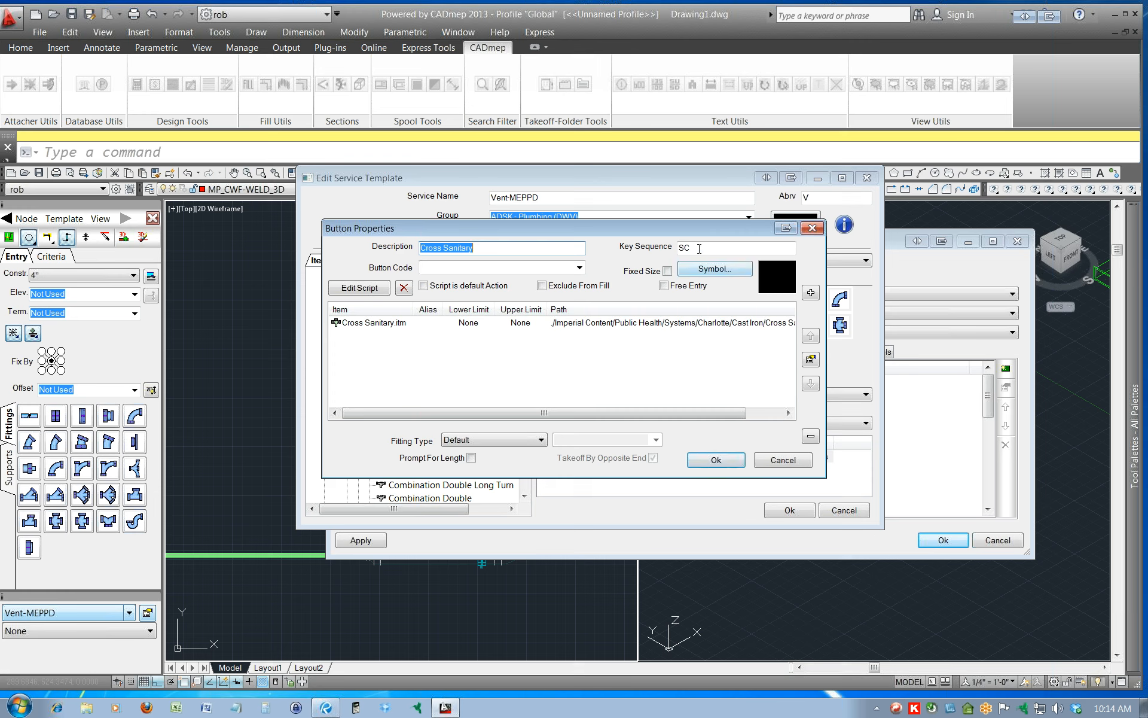
pyautogui.moveTo(700, 250); pyautogui.dragTo(662, 248)
pyautogui.write('CS')
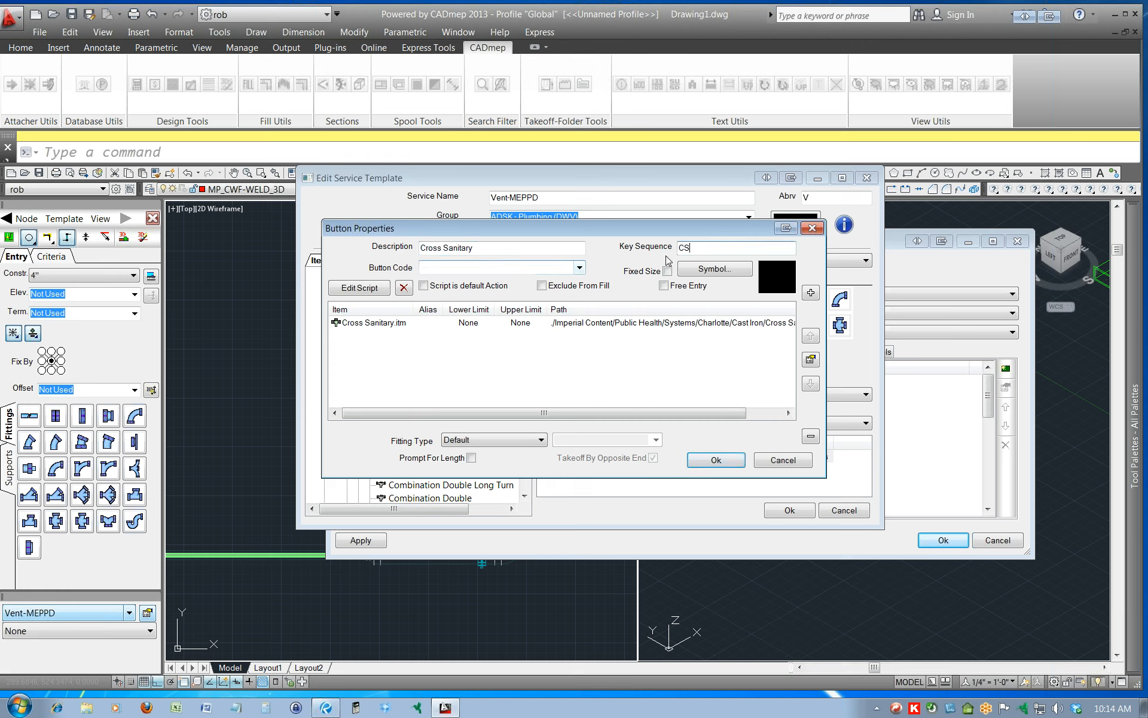
pyautogui.click(518, 266)
pyautogui.click(696, 246)
pyautogui.click(716, 460)
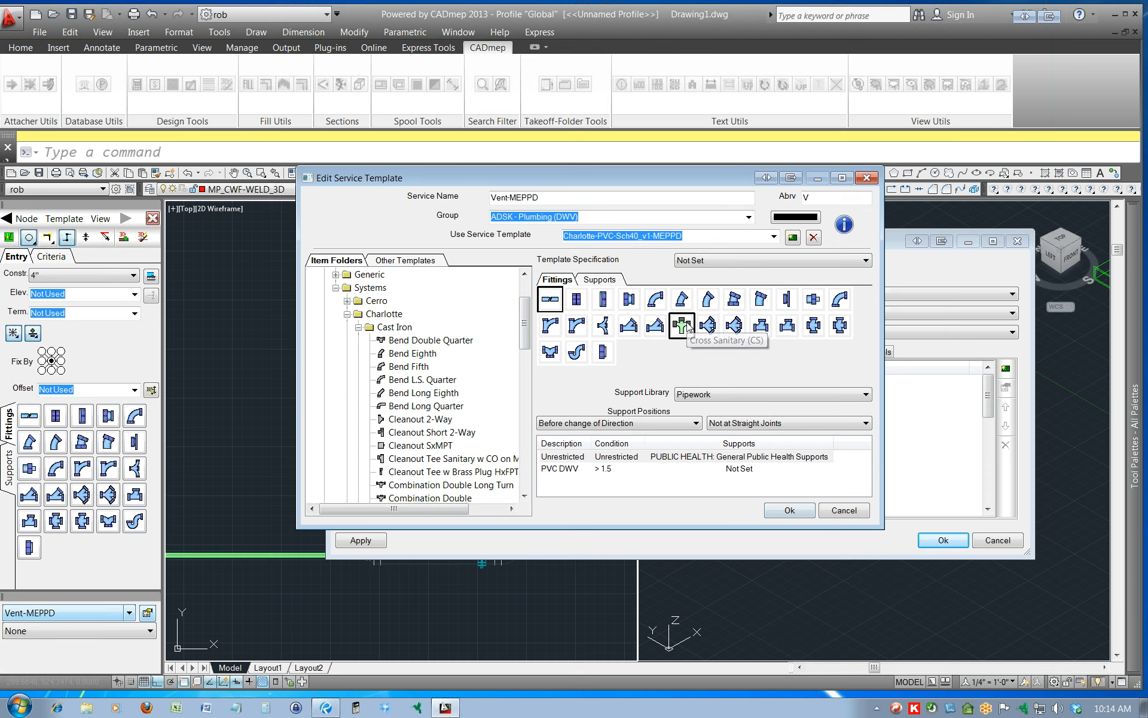
pyautogui.click(783, 510)
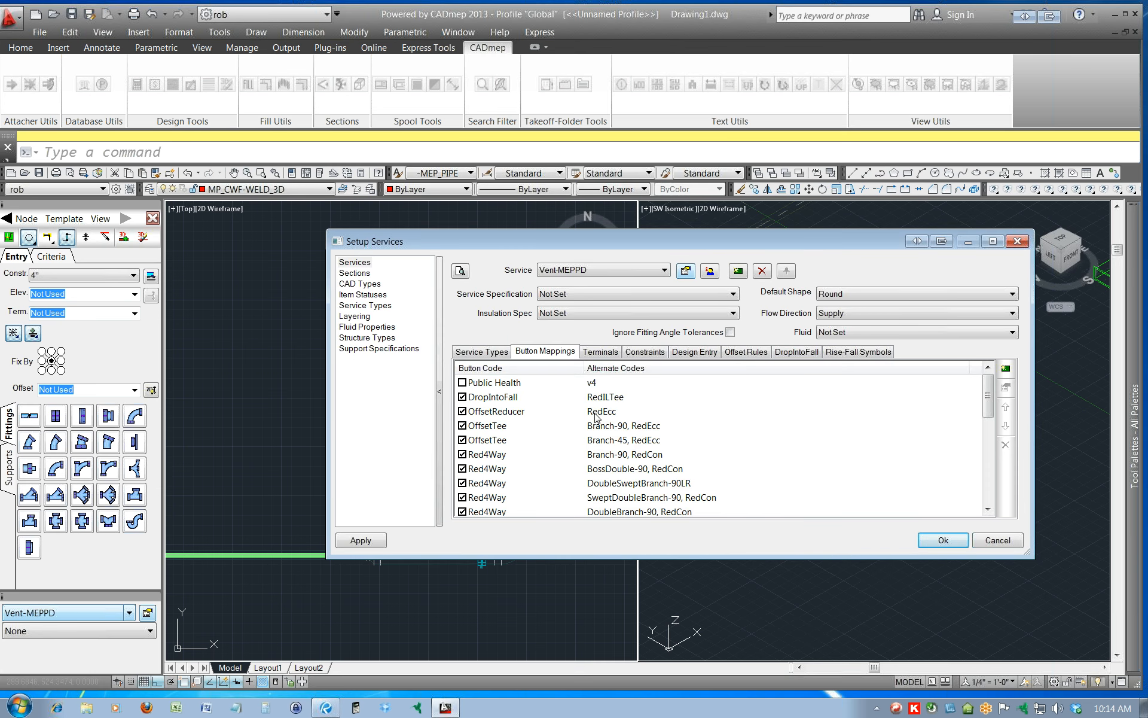
# Review the existing Red4Way mappings and add a button mapping that makes Red4Way from the CS alternate.
pyautogui.scroll(-9, 652, 460)
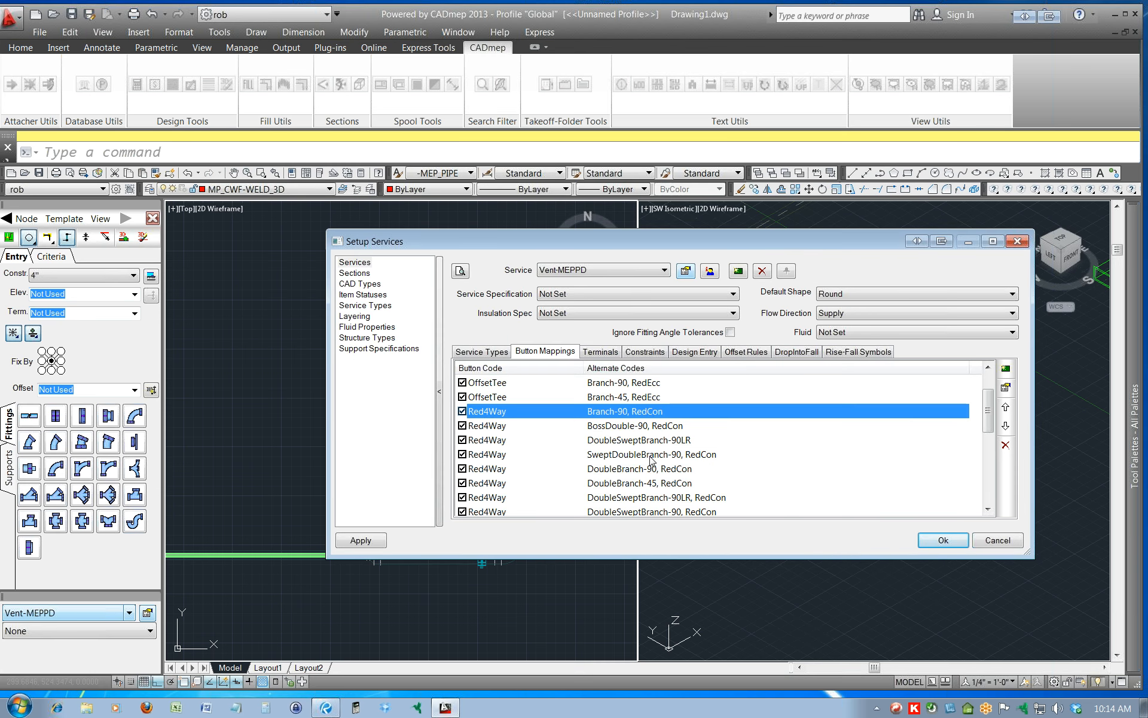
pyautogui.scroll(2, 651, 460)
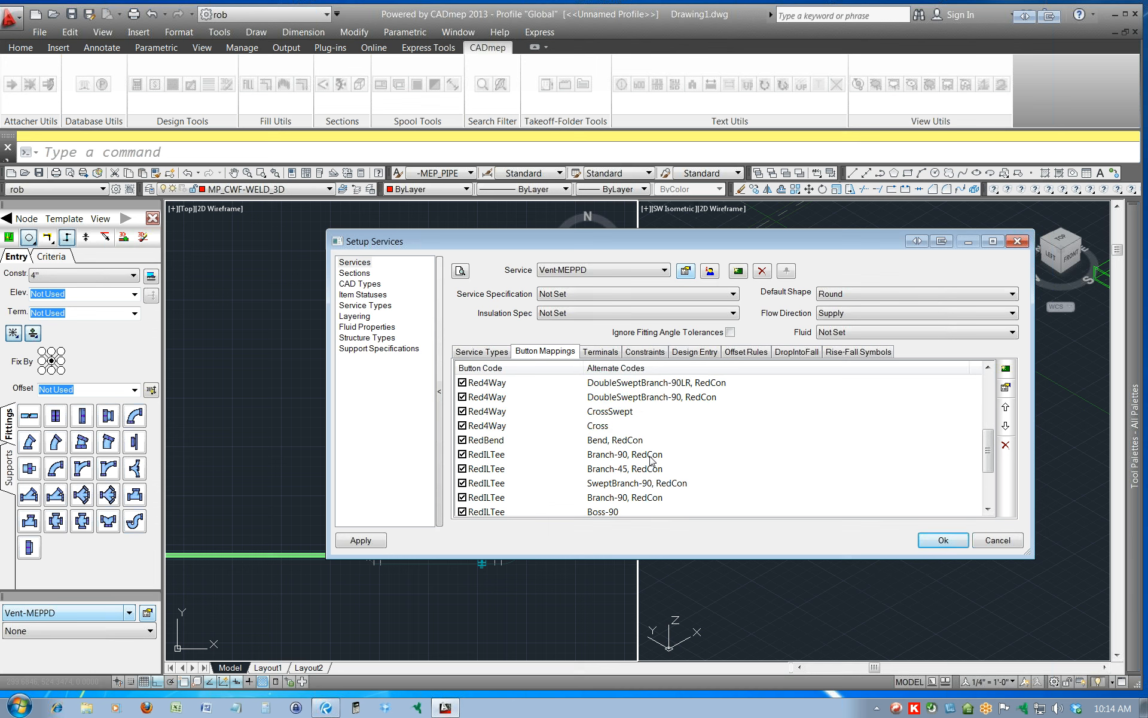
pyautogui.scroll(1, 649, 459)
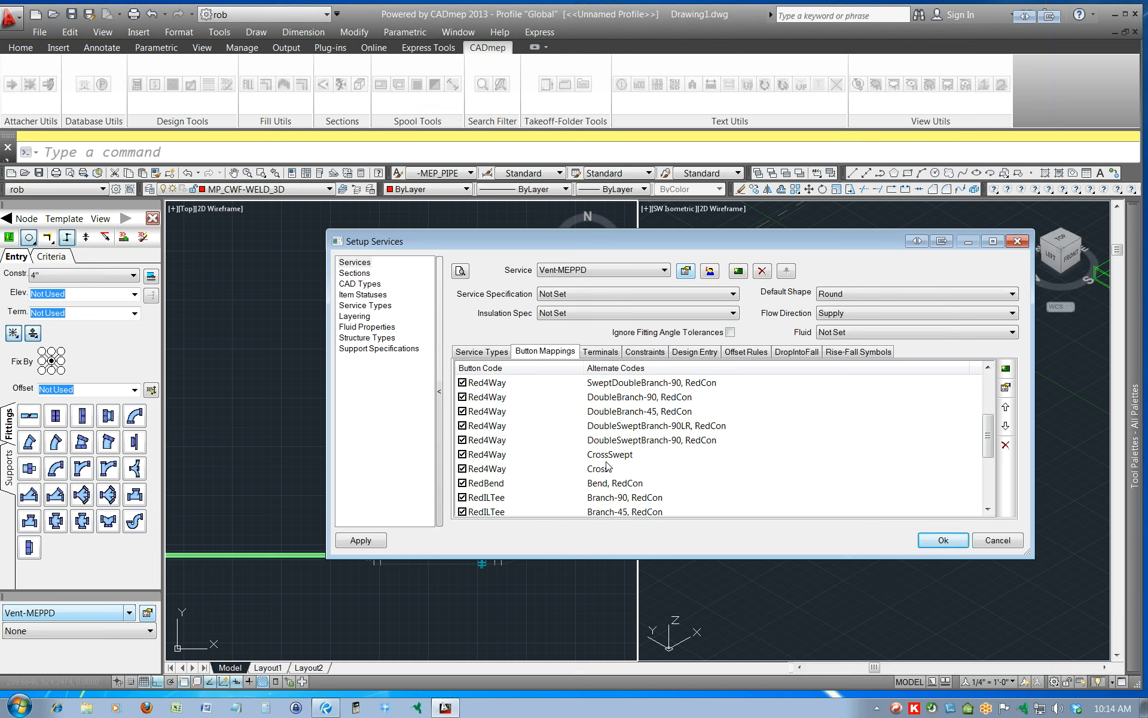
pyautogui.scroll(1, 616, 469)
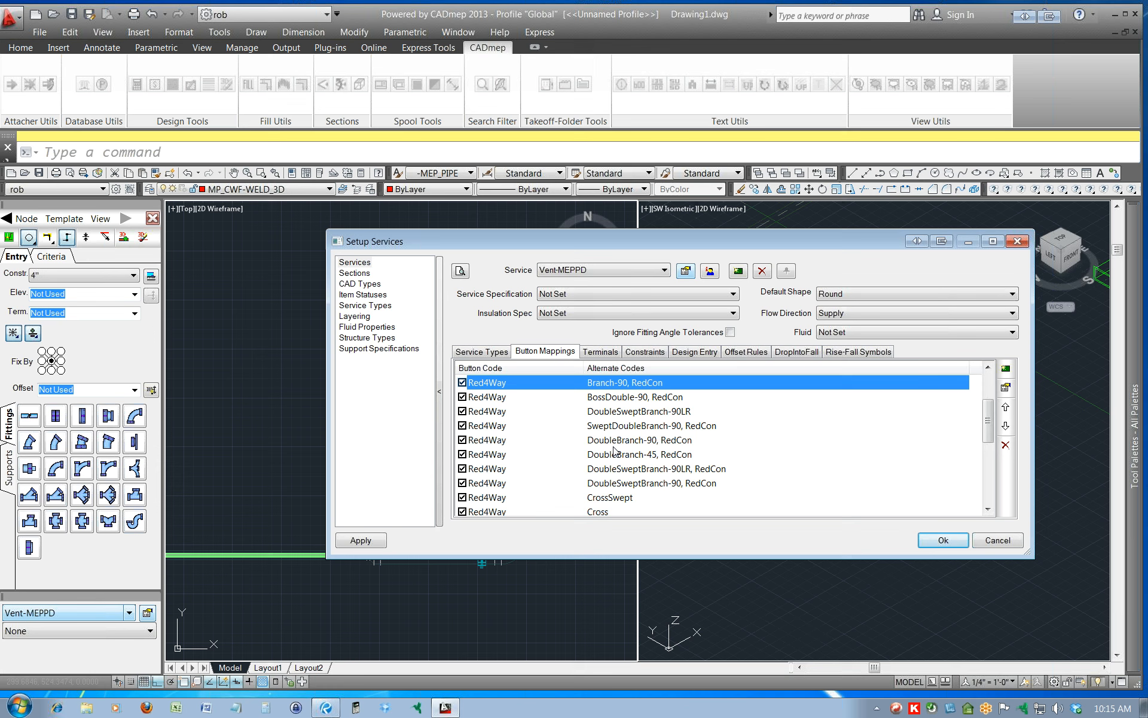
pyautogui.click(1007, 371)
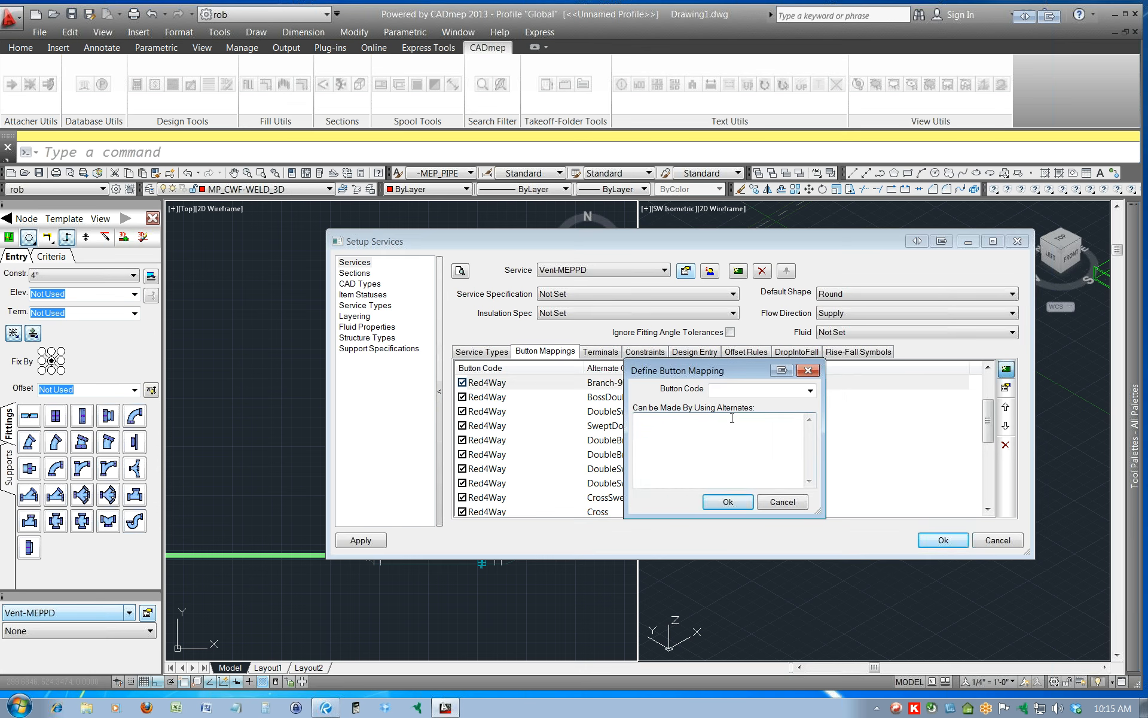
pyautogui.click(809, 391)
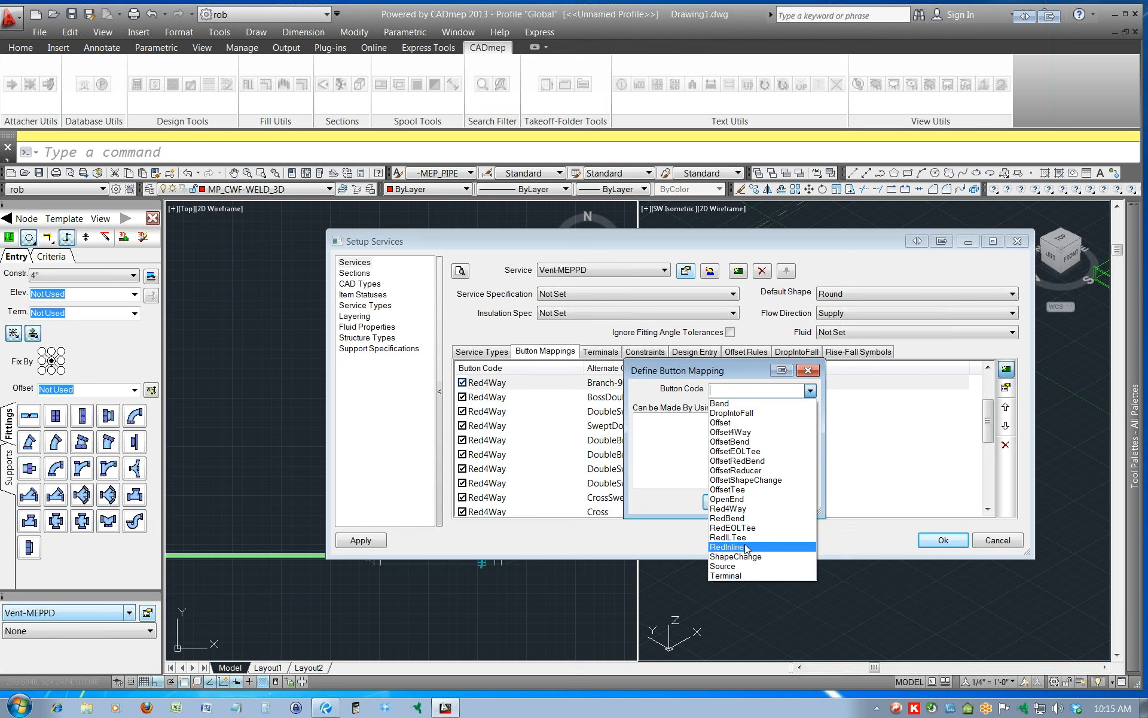
pyautogui.click(744, 509)
pyautogui.click(717, 436)
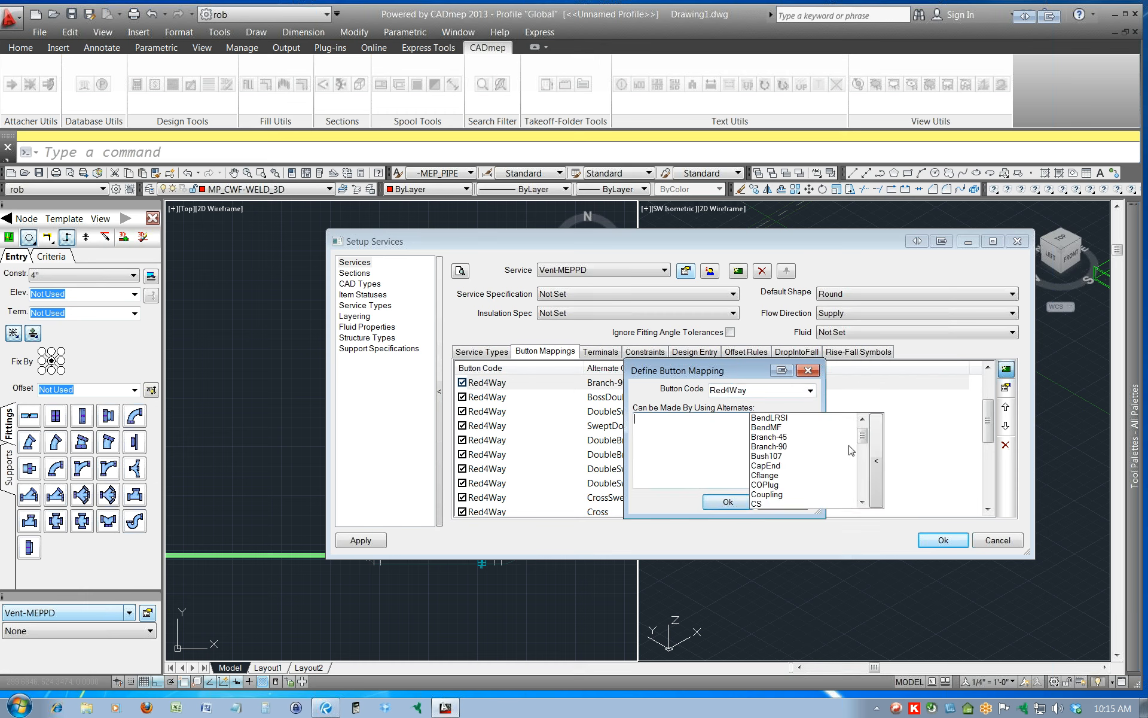
pyautogui.click(766, 504)
pyautogui.click(768, 509)
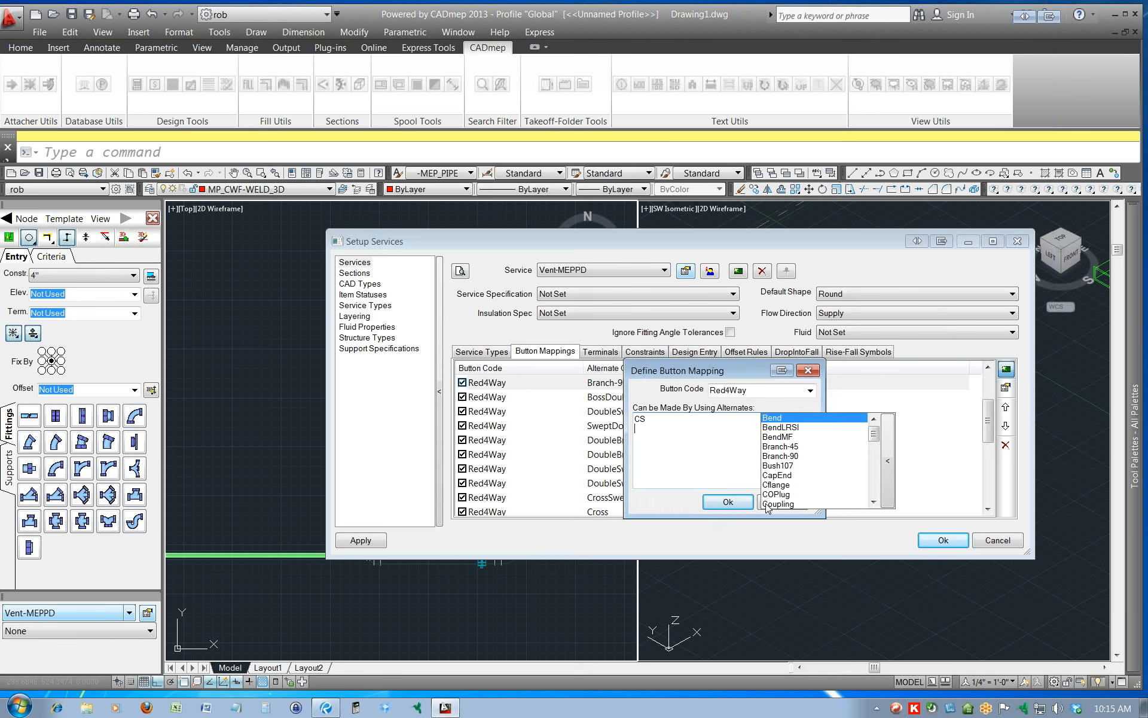
pyautogui.click(718, 505)
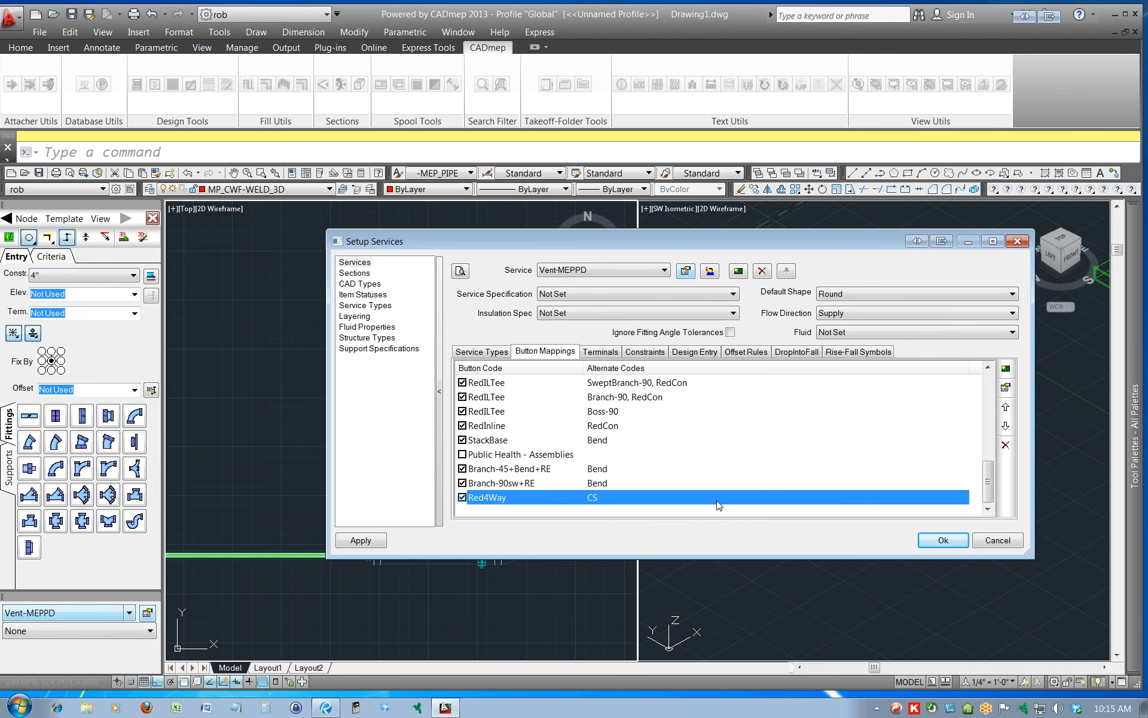
# Move the CS mapping to be the first of the Red4Way button mappings, and apply and accept the service setup.
pyautogui.click(1005, 407)
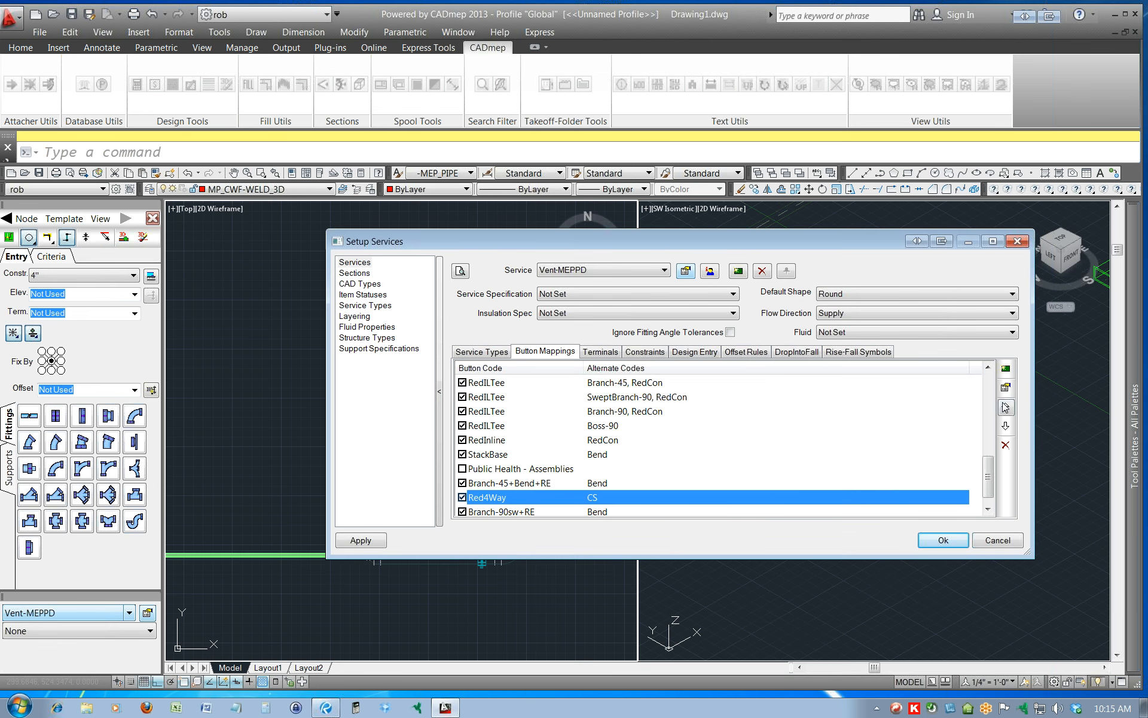
pyautogui.click(1005, 407)
pyautogui.click(1005, 407)
pyautogui.click(1006, 407)
pyautogui.click(1005, 407)
pyautogui.click(1005, 407)
pyautogui.click(1006, 407)
pyautogui.click(1006, 407)
pyautogui.click(1005, 407)
pyautogui.click(1005, 407)
pyautogui.click(1005, 408)
pyautogui.click(1006, 408)
pyautogui.click(1005, 407)
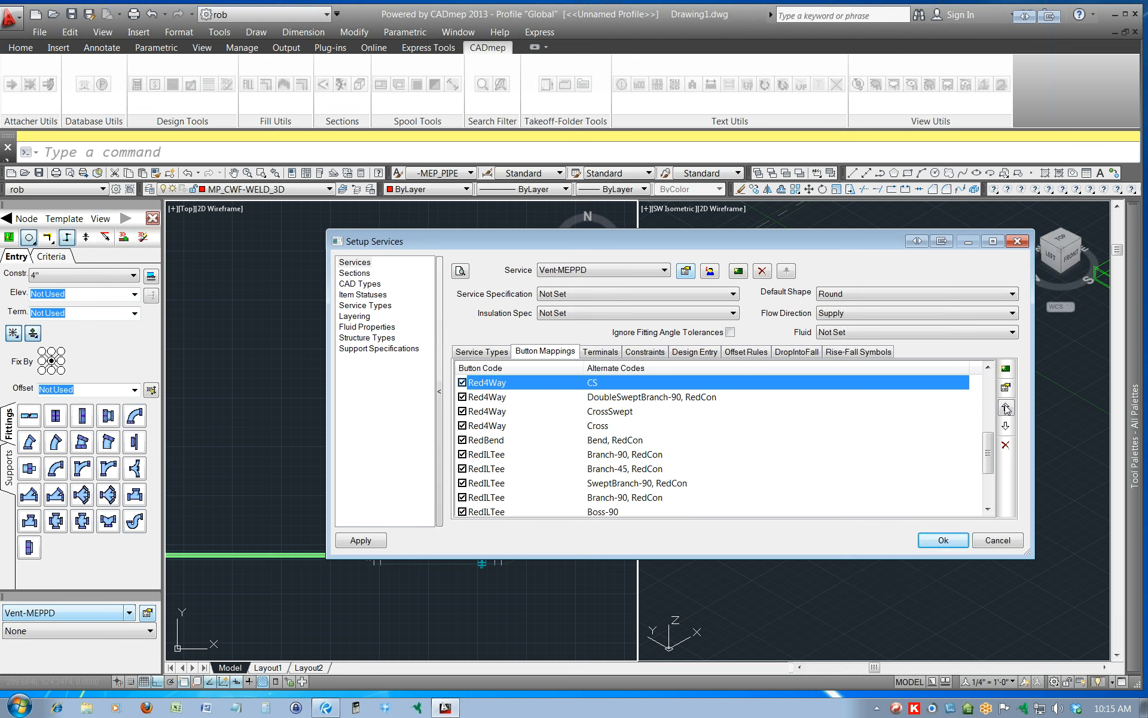
pyautogui.click(1005, 407)
pyautogui.click(1006, 408)
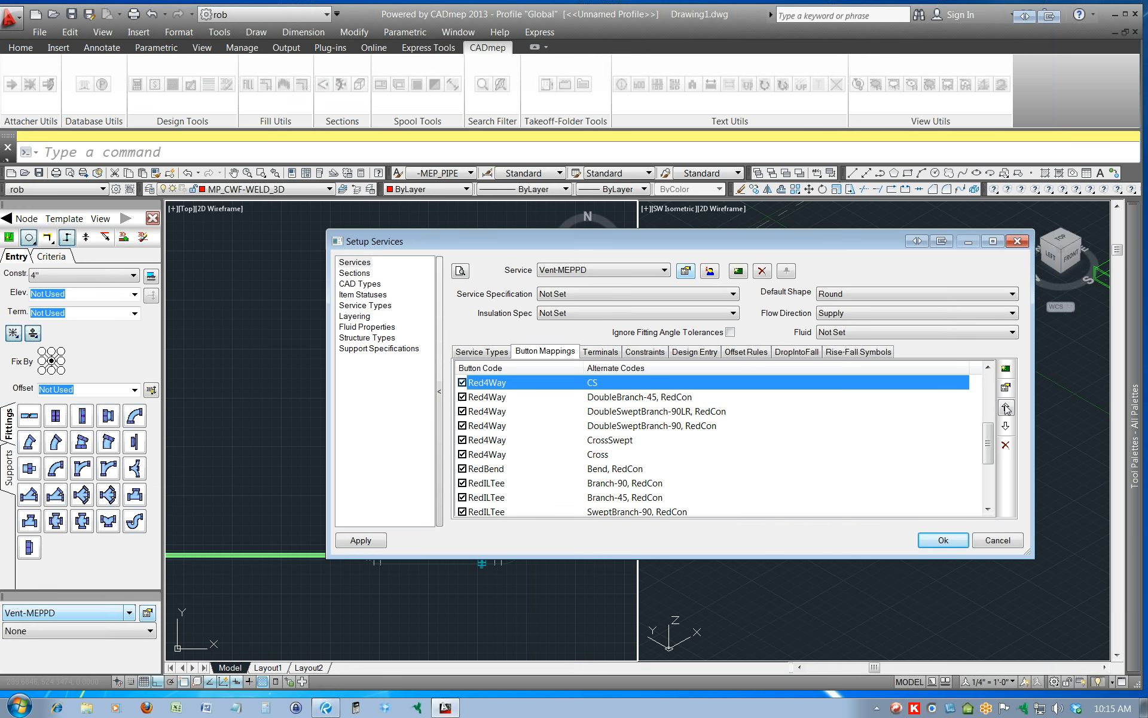
pyautogui.click(1006, 408)
pyautogui.click(1006, 407)
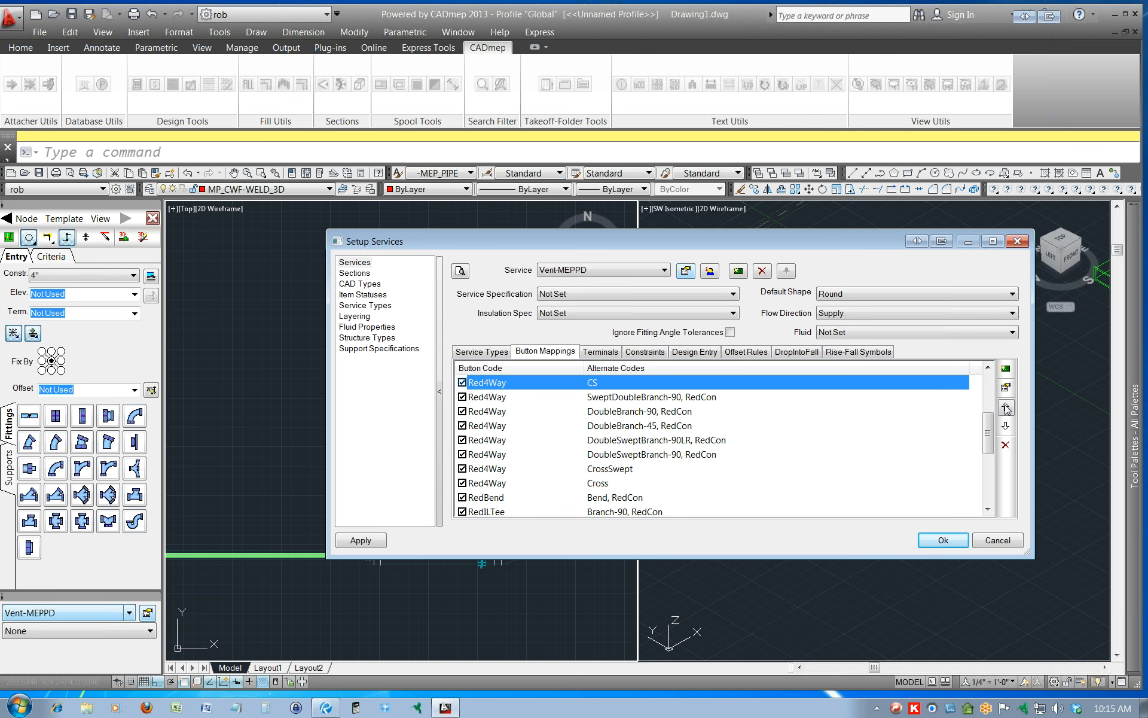
pyautogui.click(1005, 407)
pyautogui.click(1005, 407)
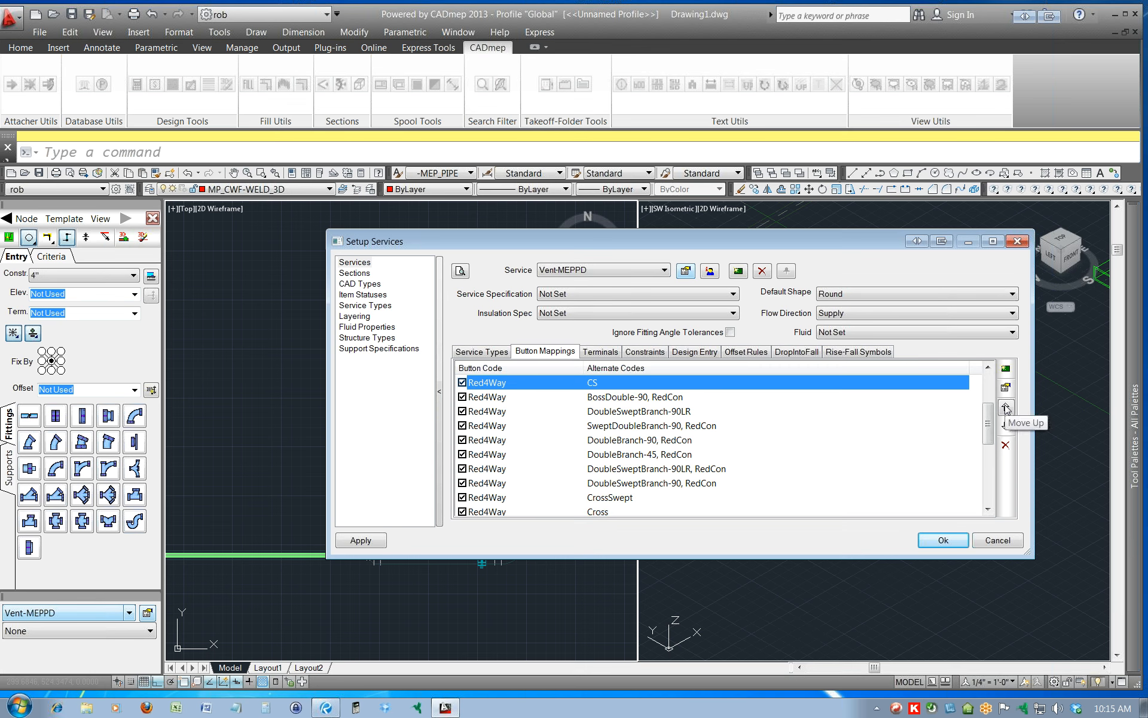
pyautogui.click(1006, 408)
pyautogui.click(1005, 407)
pyautogui.click(1005, 408)
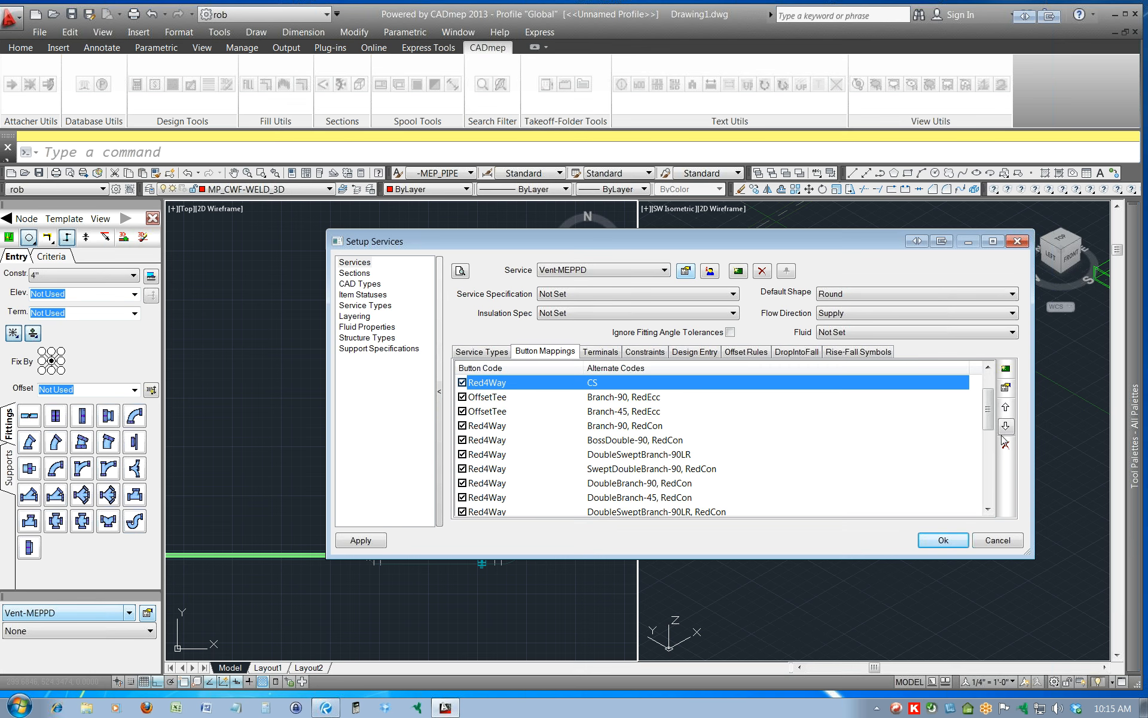
pyautogui.click(1006, 427)
pyautogui.click(1006, 427)
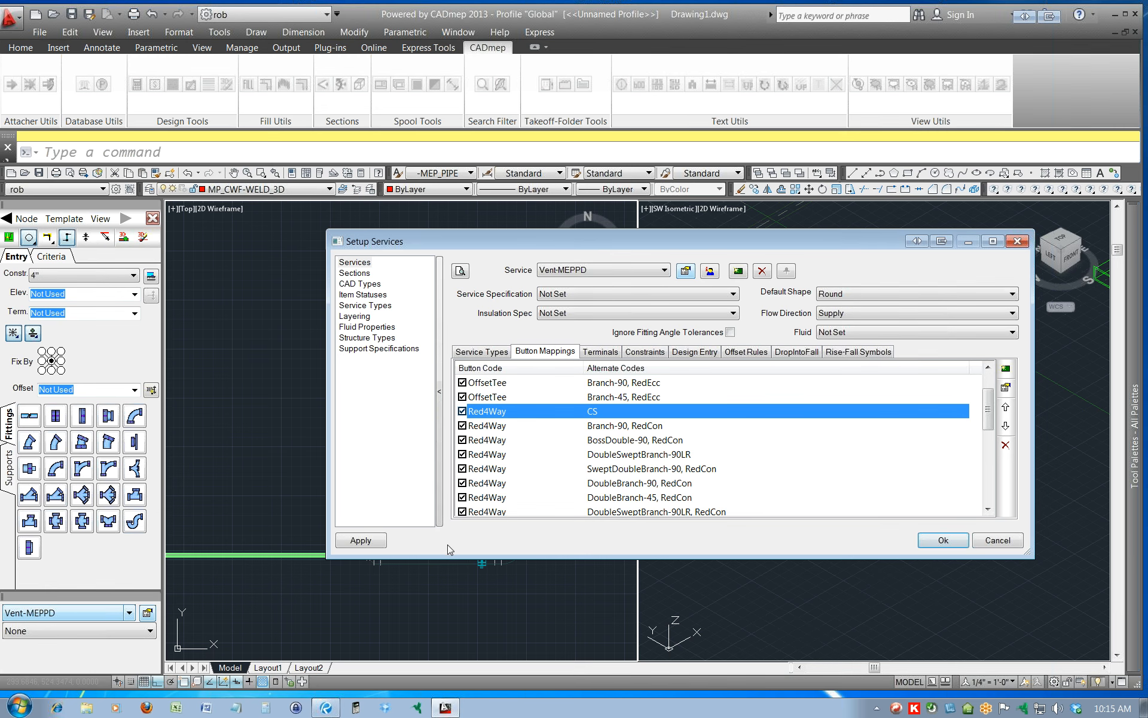
pyautogui.click(359, 541)
pyautogui.click(943, 541)
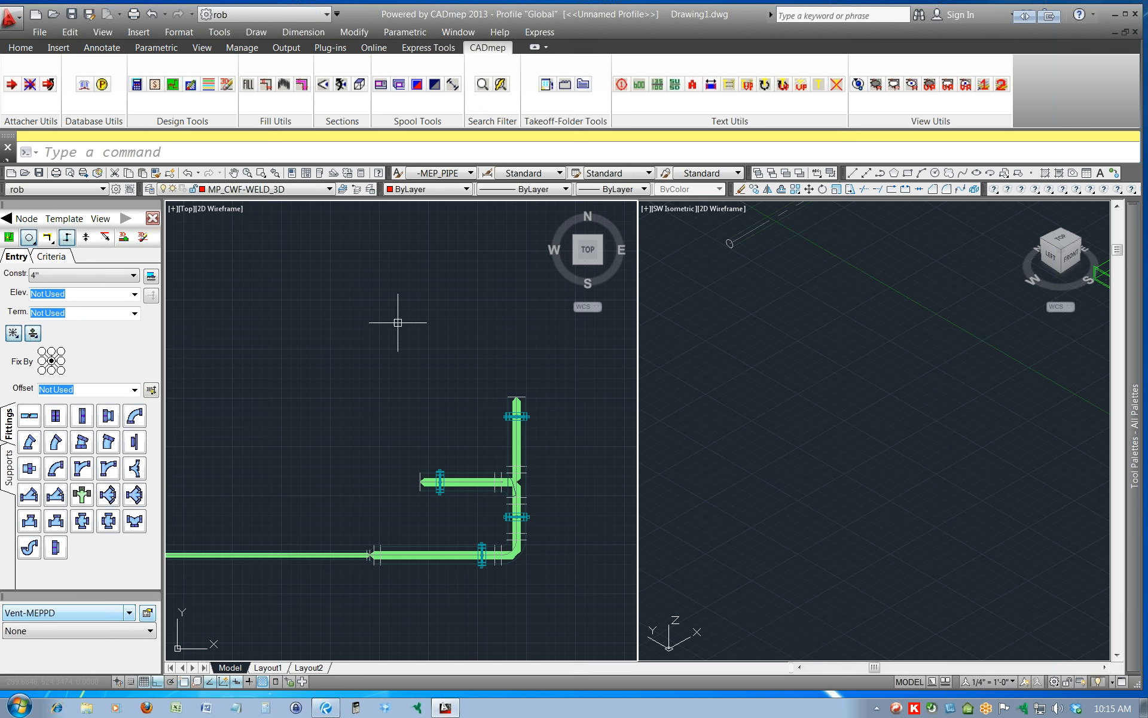
# Erase the filled 3D items and draw a design-line branch eastward from the tee intersection, opposite the existing branch, to form a four-way cross.
pyautogui.click(97, 221)
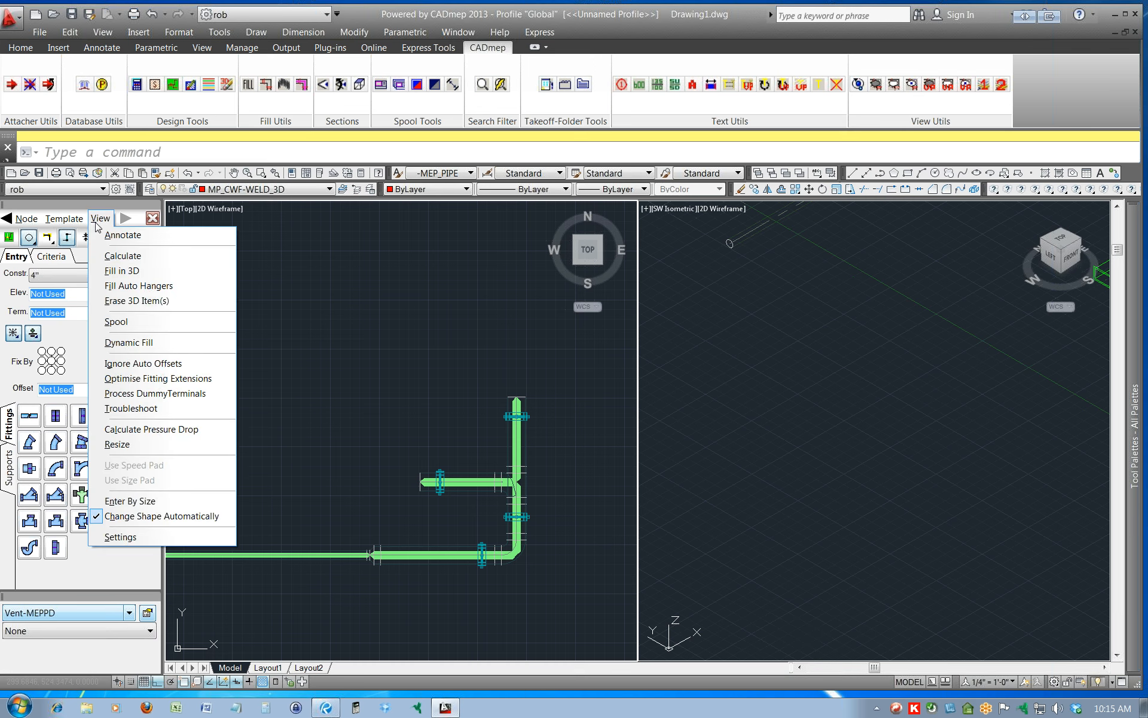
pyautogui.click(142, 301)
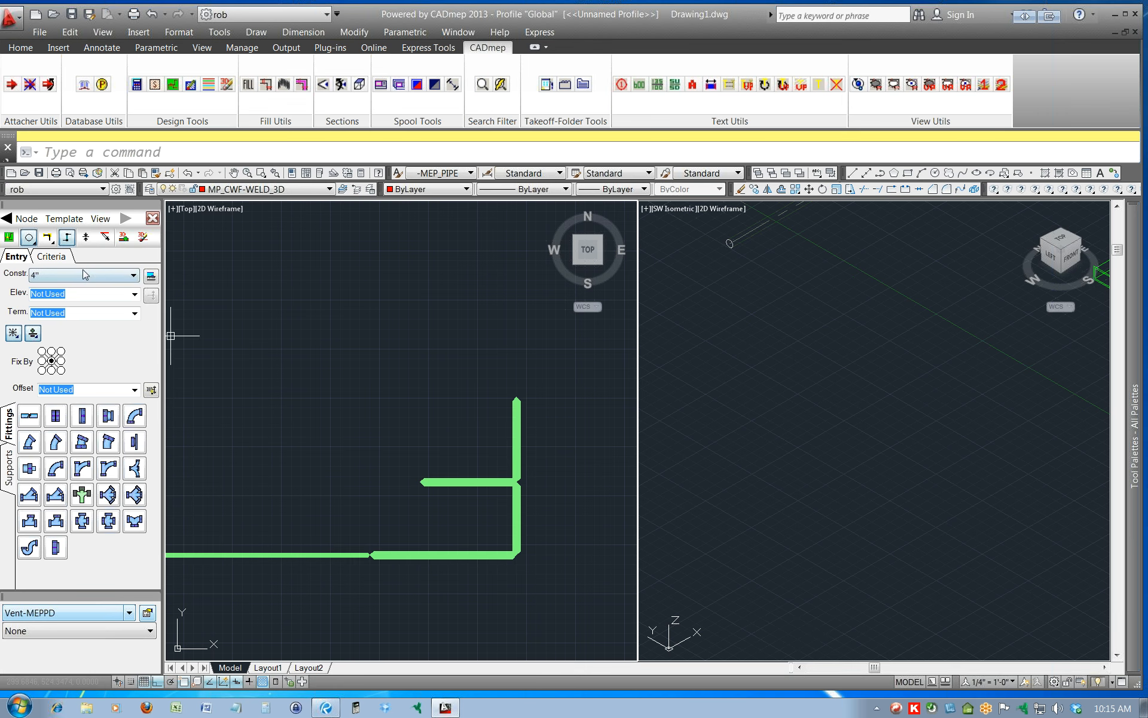
pyautogui.click(9, 220)
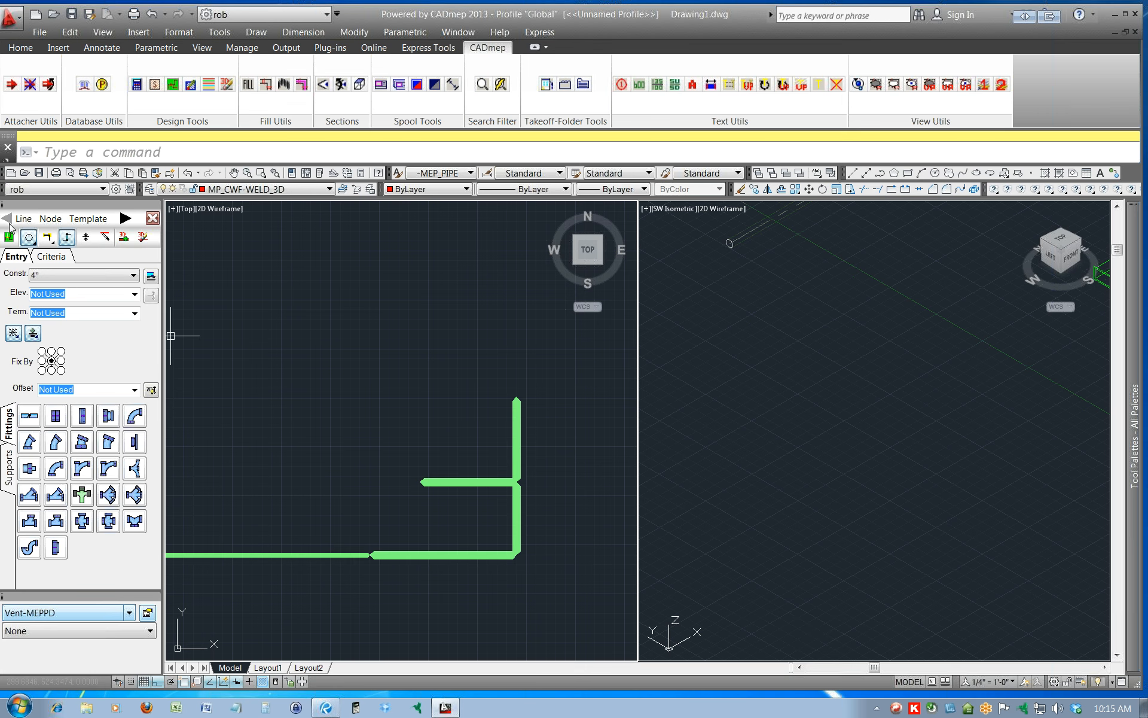
pyautogui.click(23, 219)
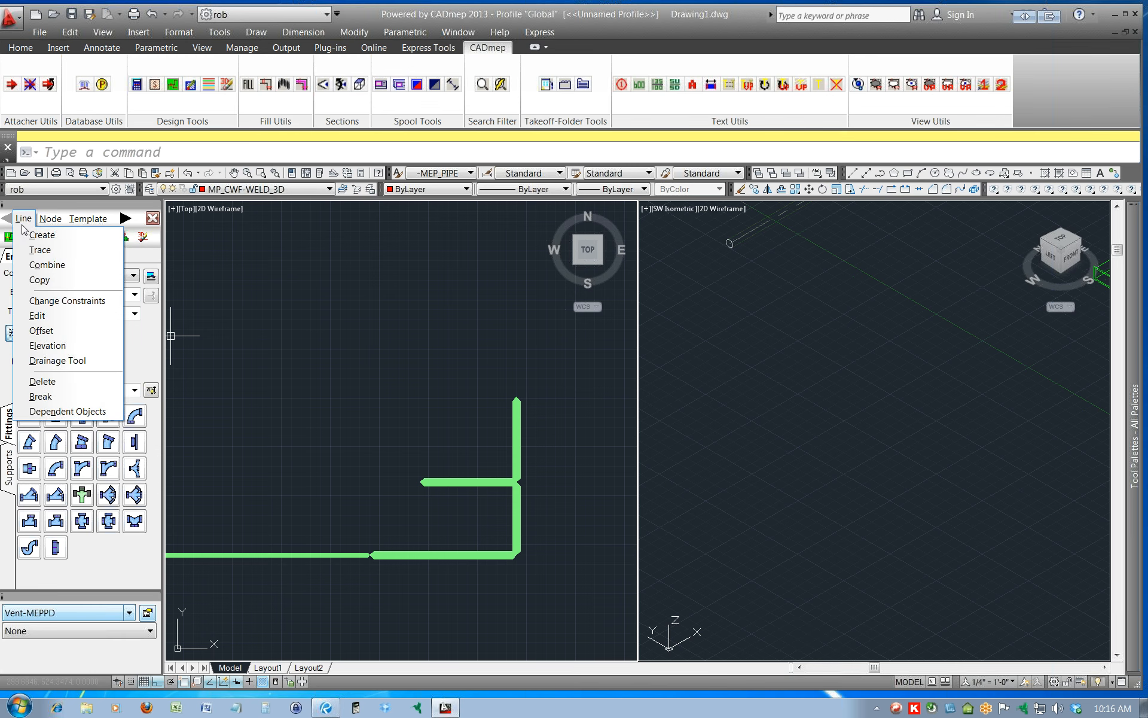
pyautogui.click(33, 237)
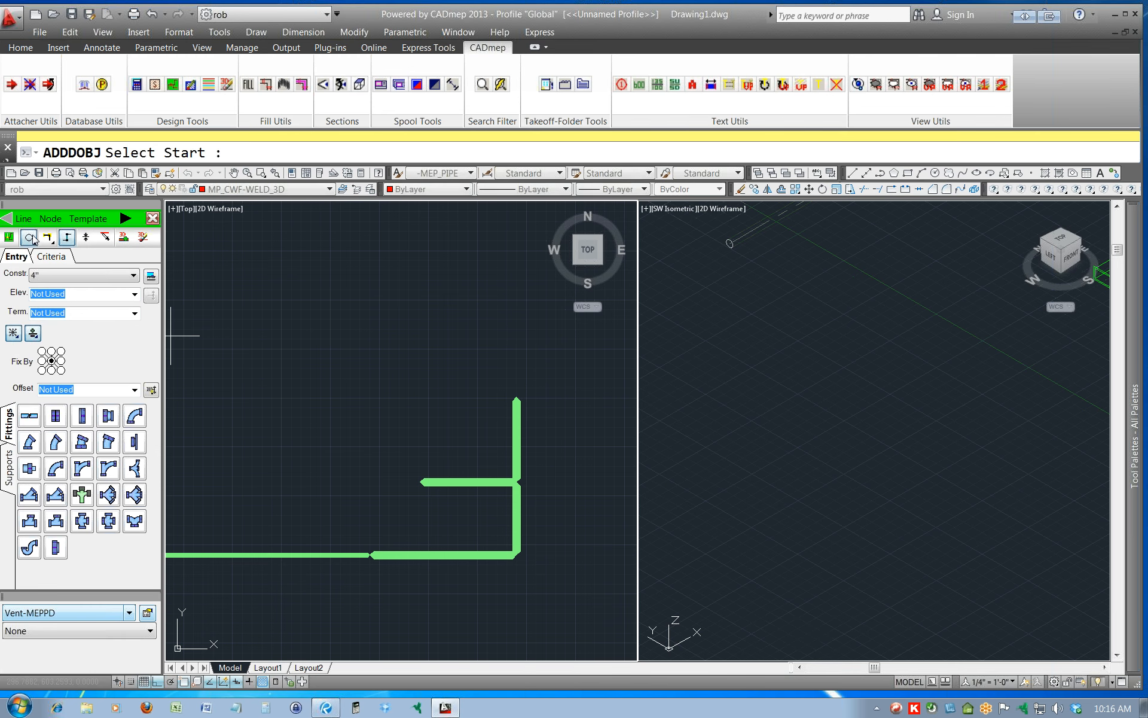
pyautogui.click(518, 482)
pyautogui.click(600, 481)
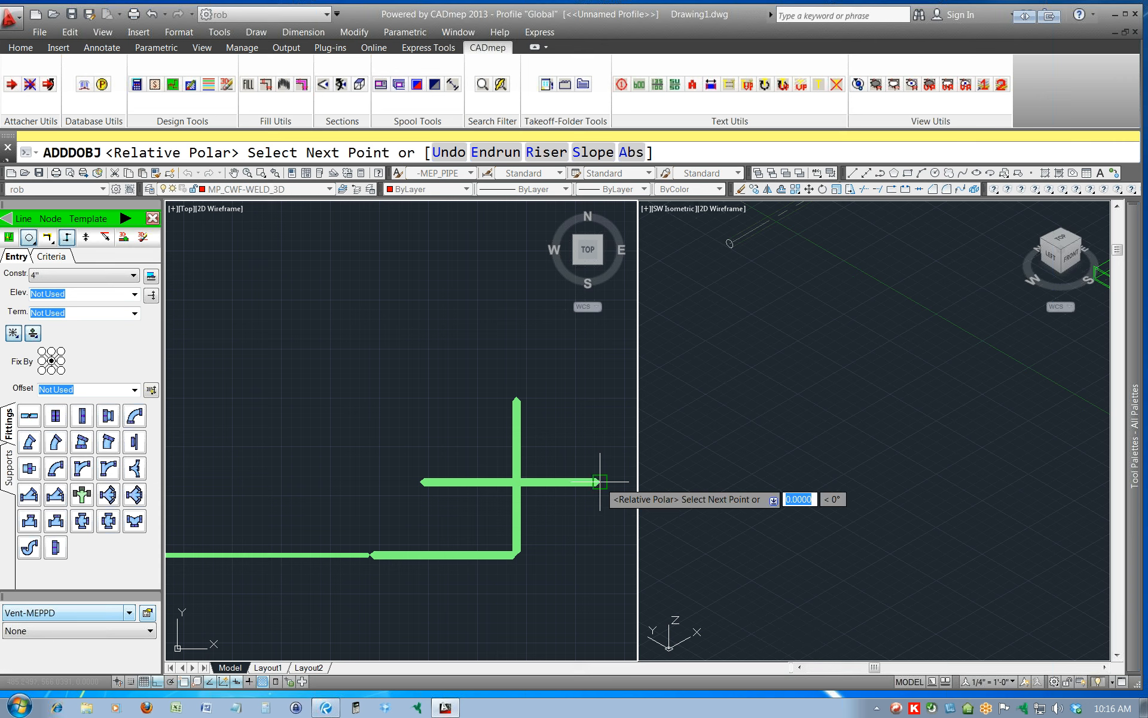
pyautogui.press('Return')
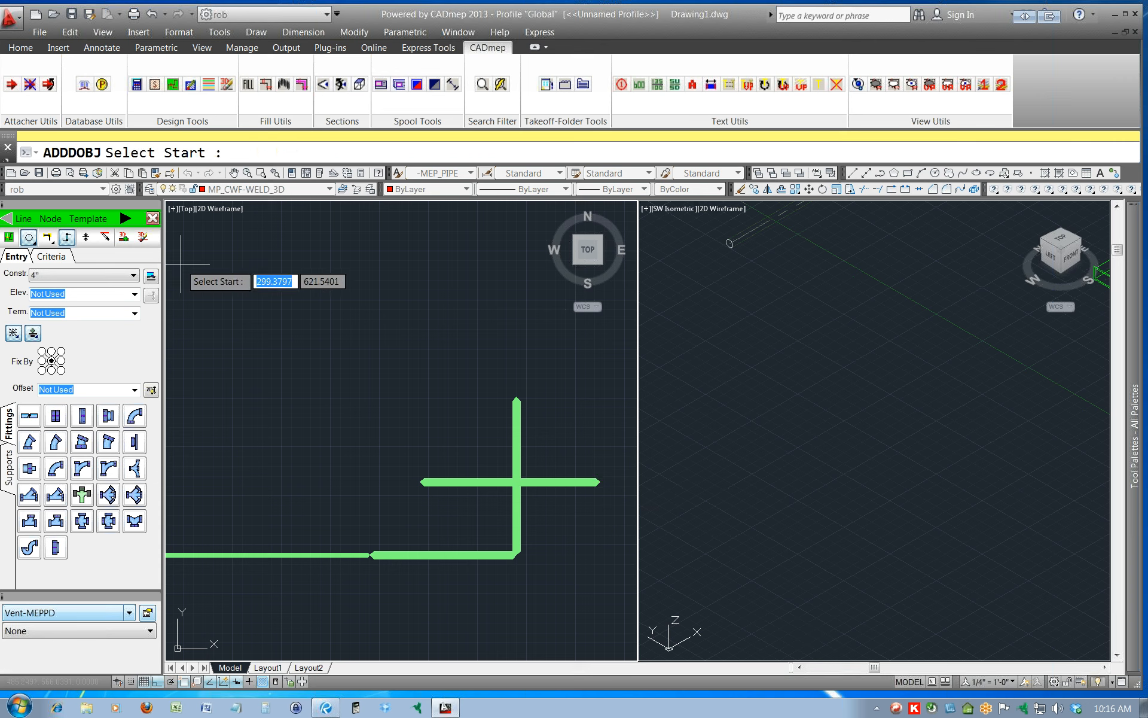
# Fill the four-way design line in 3D to test the cross fitting, and erase the generated 3D items.
pyautogui.click(122, 219)
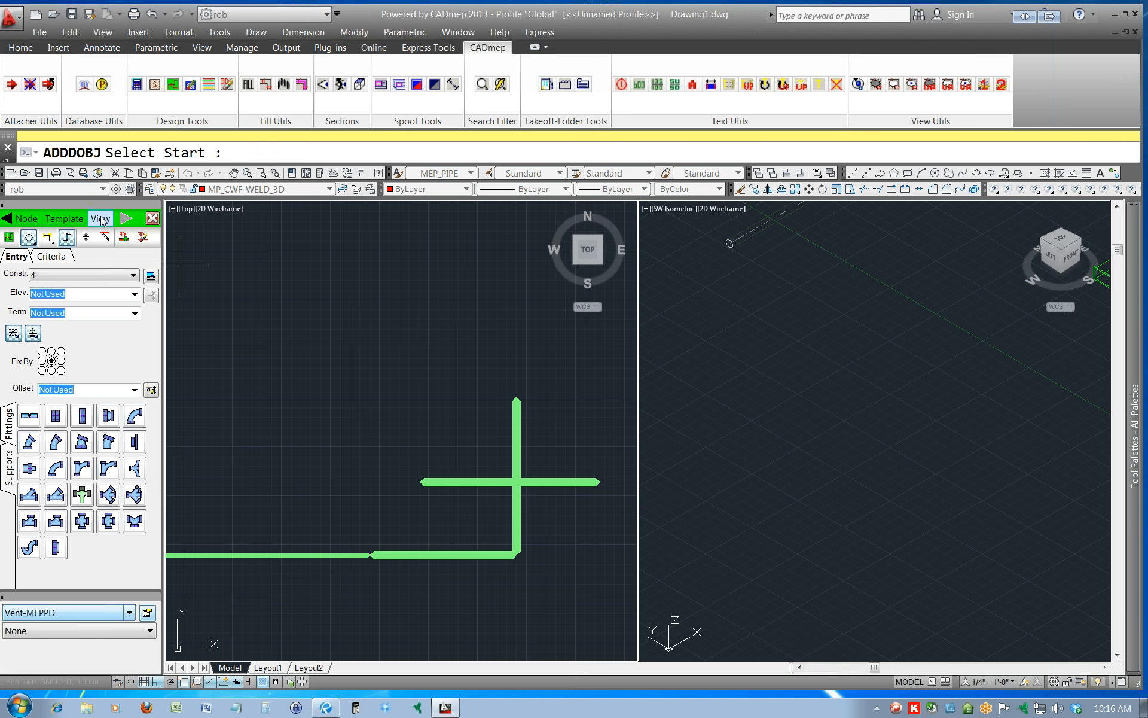
pyautogui.click(100, 218)
pyautogui.click(115, 261)
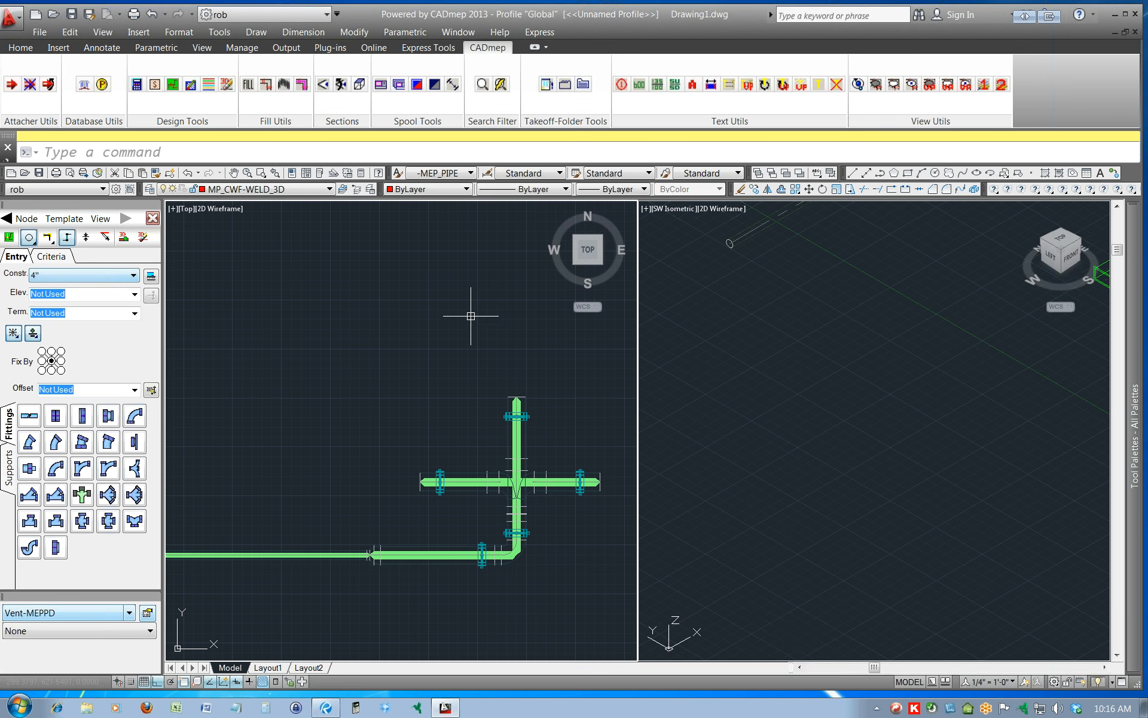
pyautogui.moveTo(524, 477)
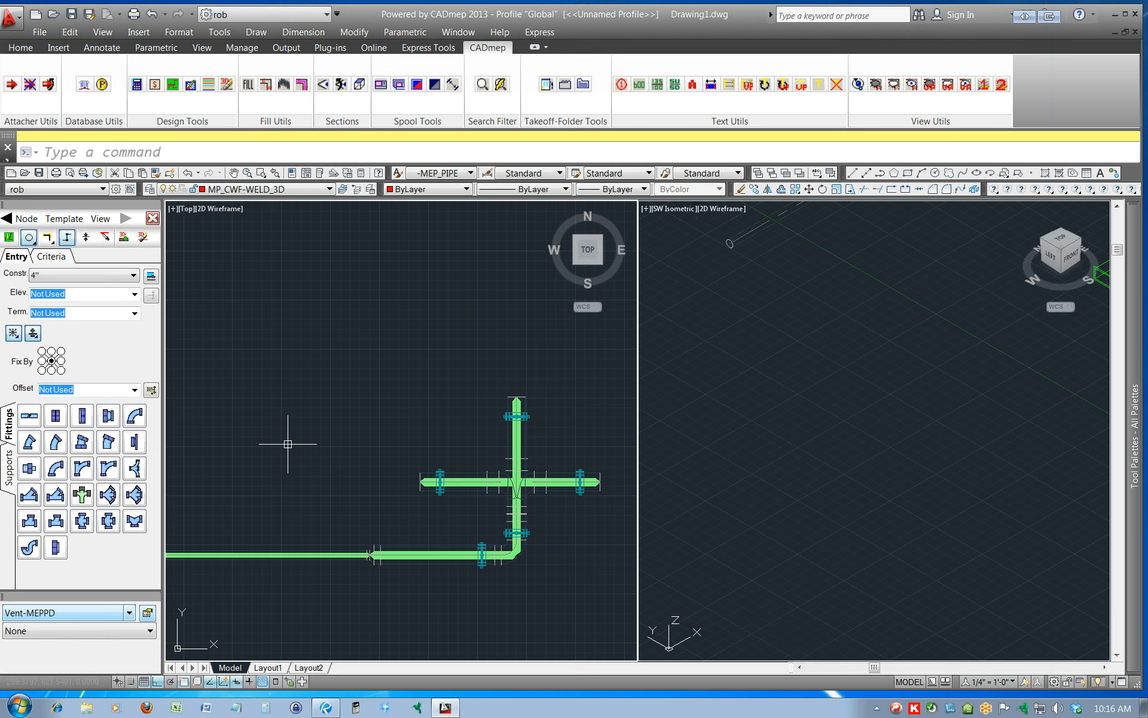
pyautogui.moveTo(458, 473)
pyautogui.click(100, 218)
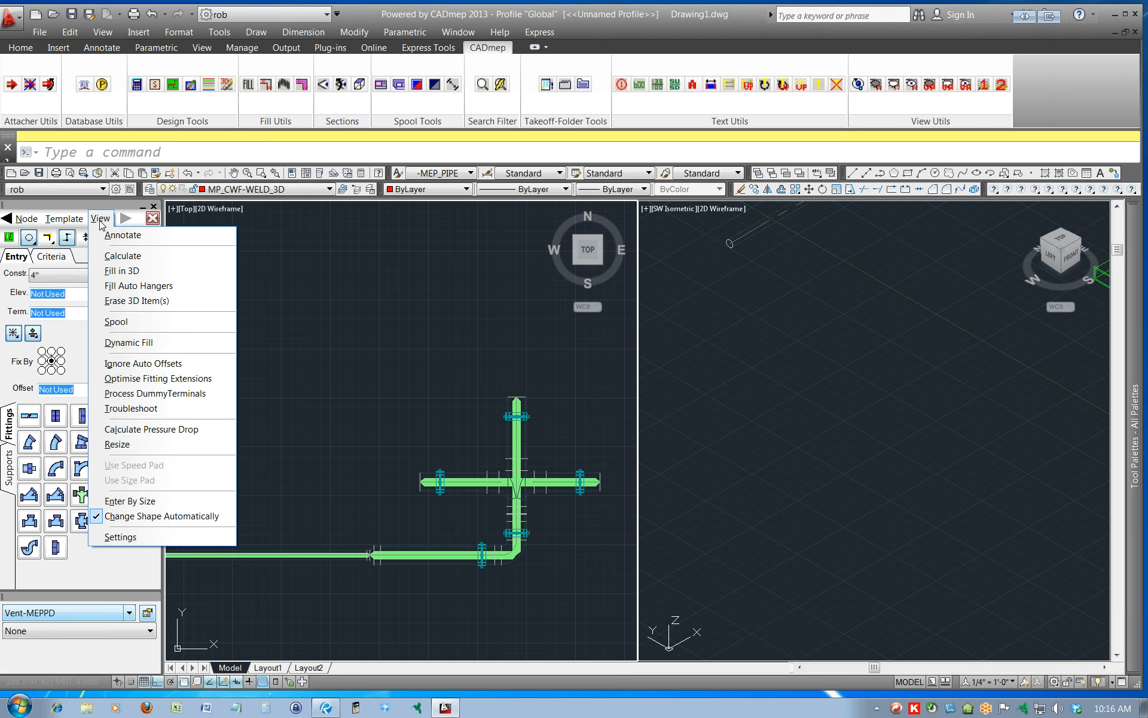
pyautogui.click(149, 301)
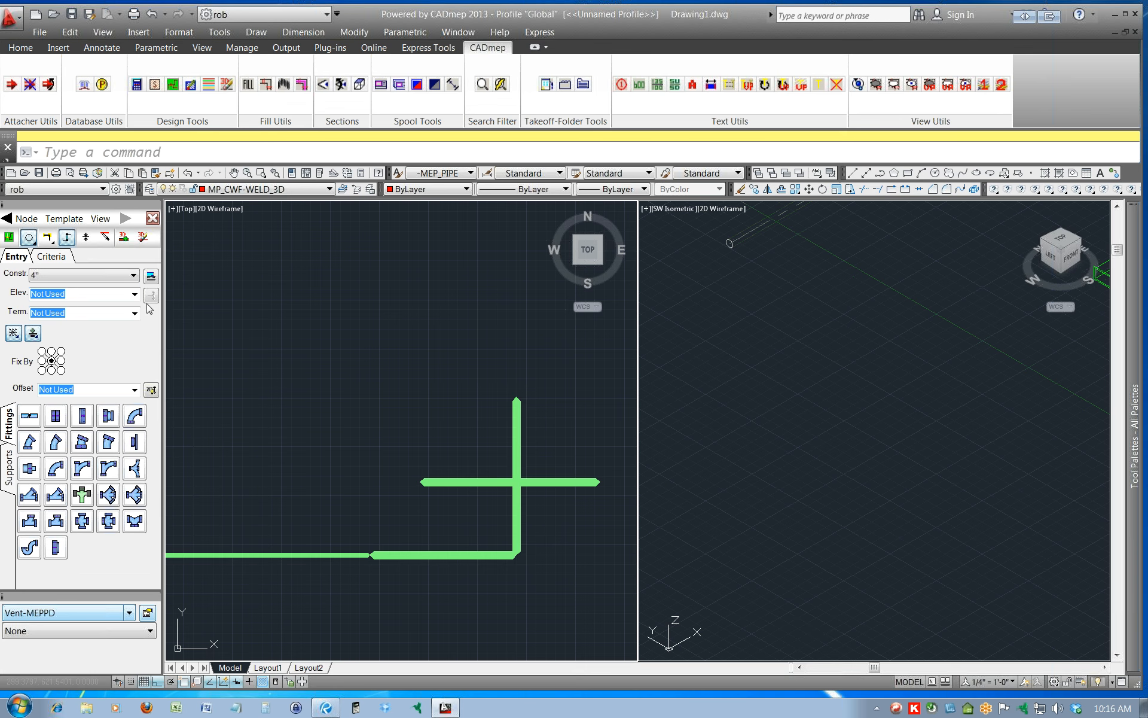
# Exclude the whole Supports set from filling and fill the design line in 3D without hangers.
pyautogui.click(10, 473)
pyautogui.rightClick(10, 474)
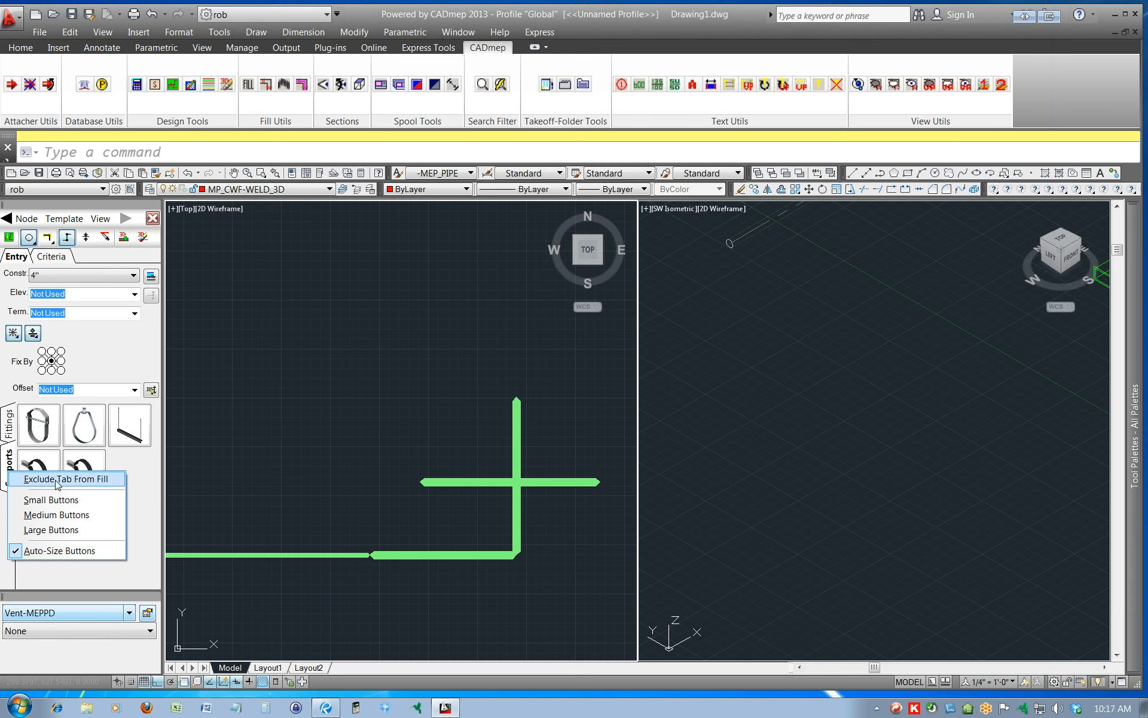
pyautogui.rightClick(140, 418)
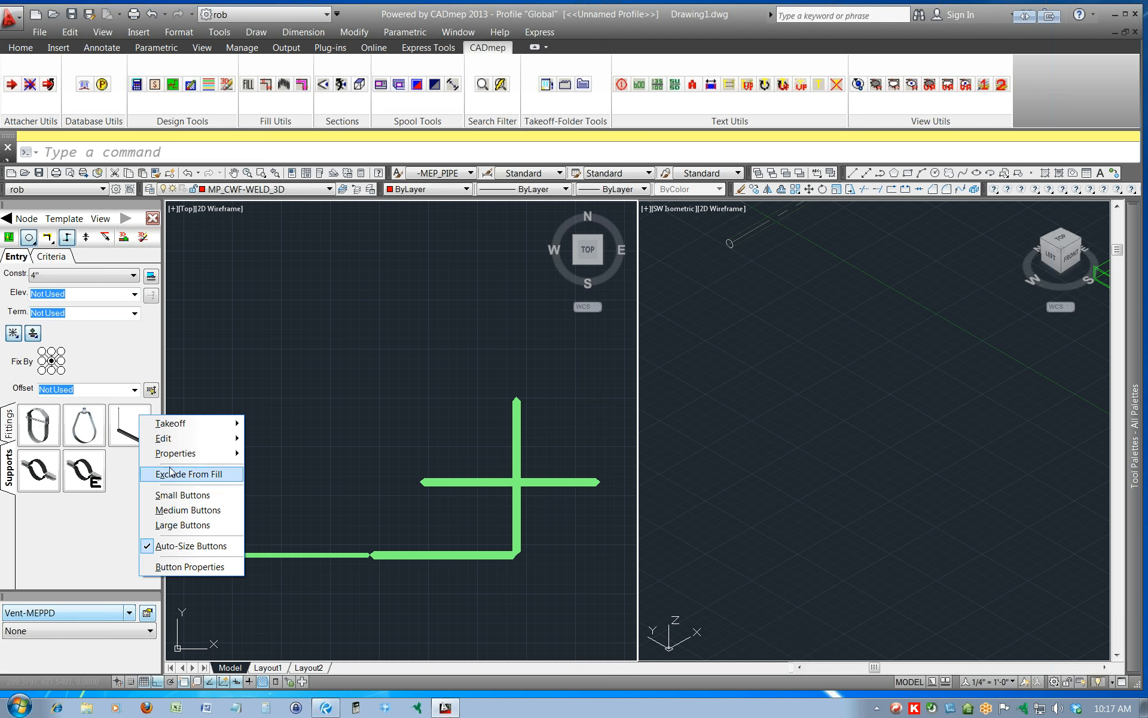
pyautogui.rightClick(13, 470)
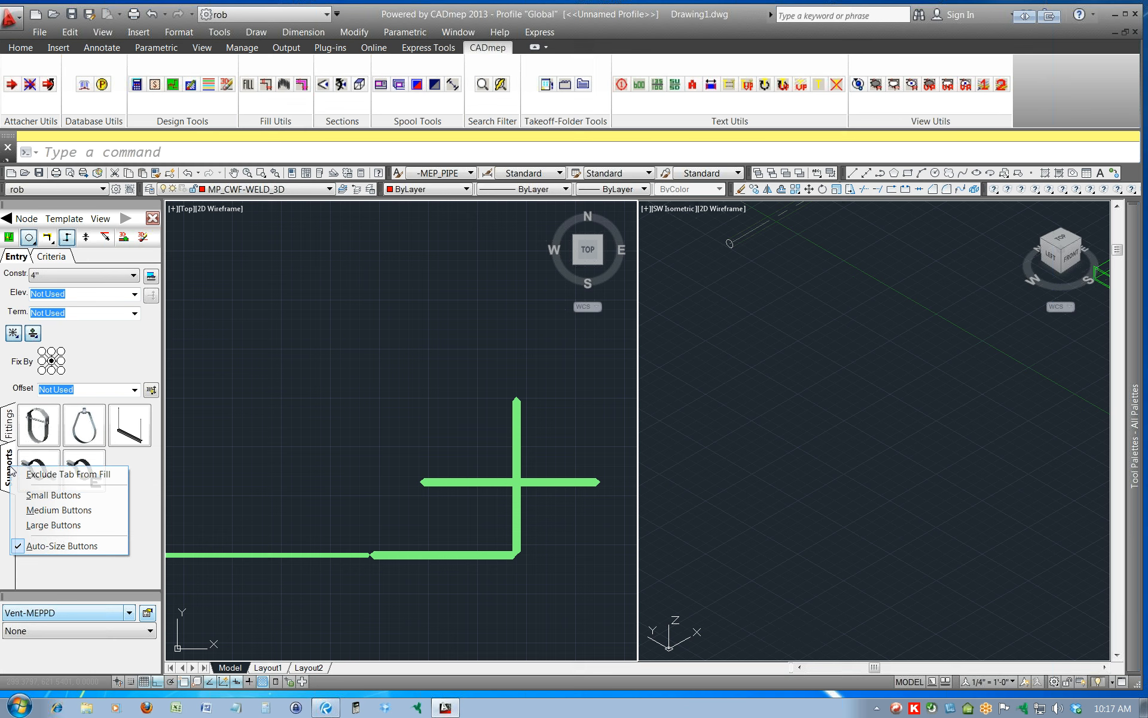
pyautogui.click(54, 476)
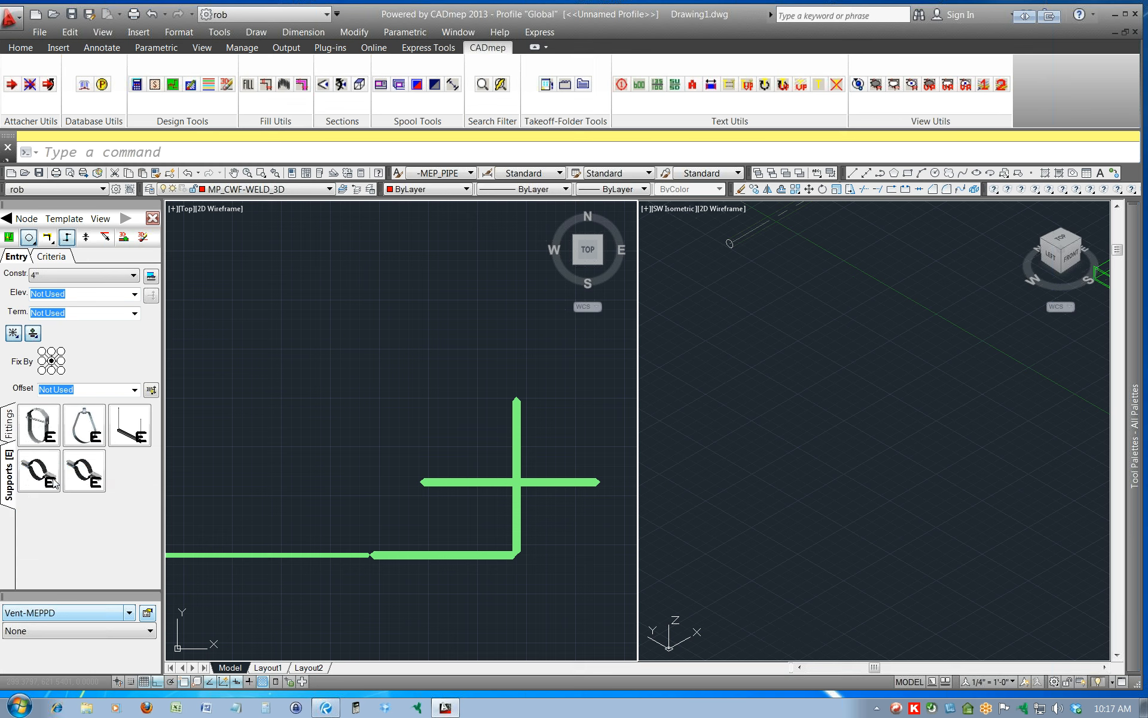
pyautogui.click(71, 241)
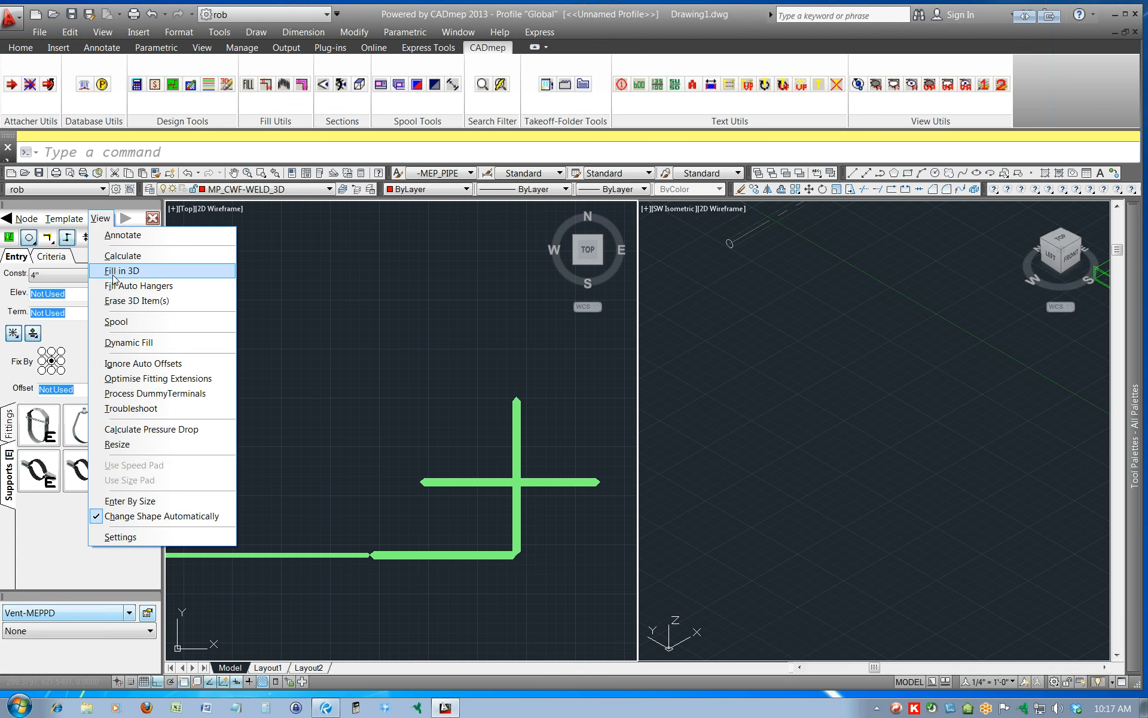
pyautogui.click(114, 278)
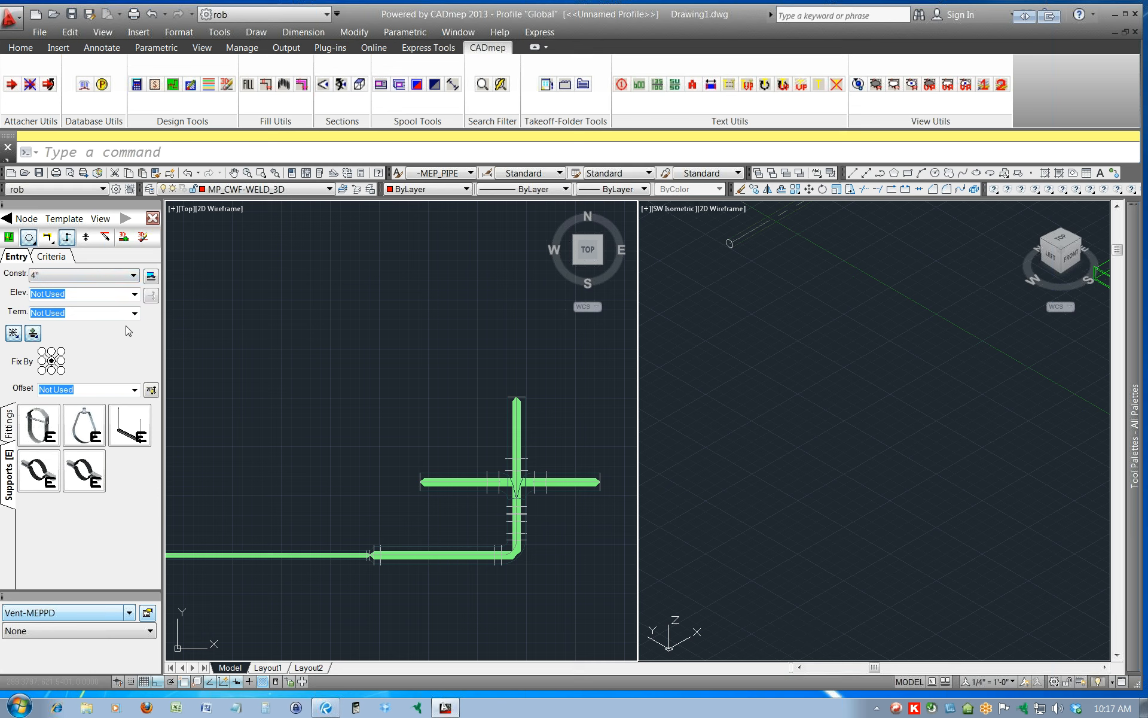
# Erase the 3D items and include the Supports set in design-line filling again.
pyautogui.click(101, 219)
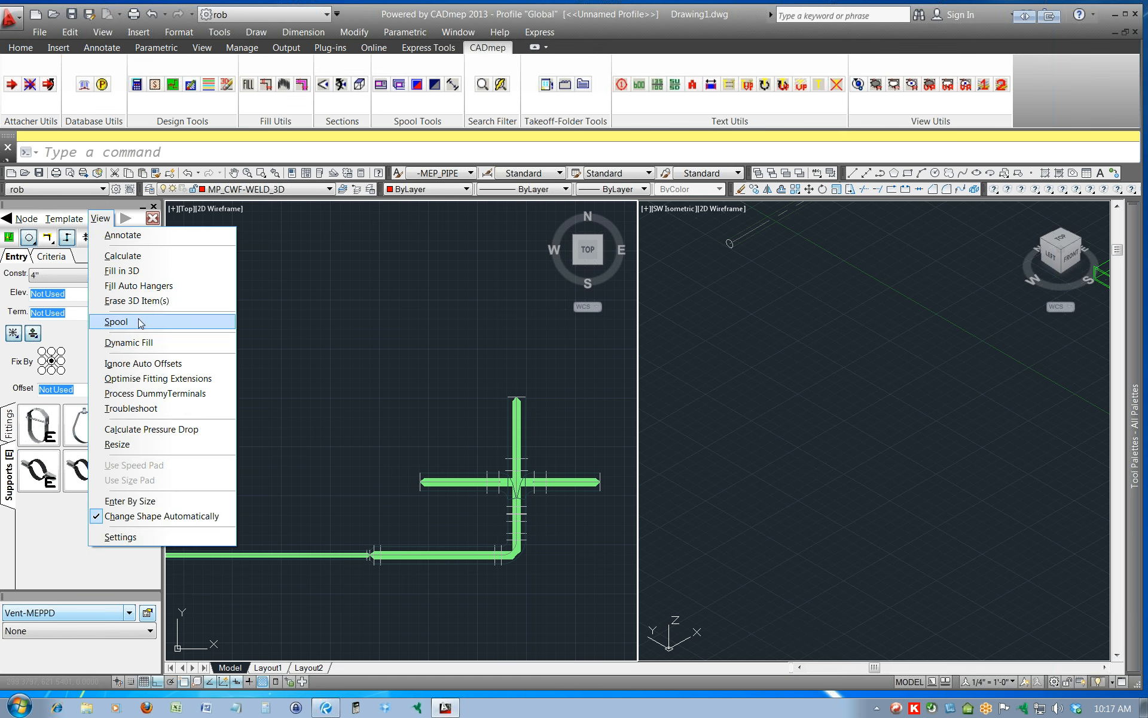
pyautogui.click(132, 300)
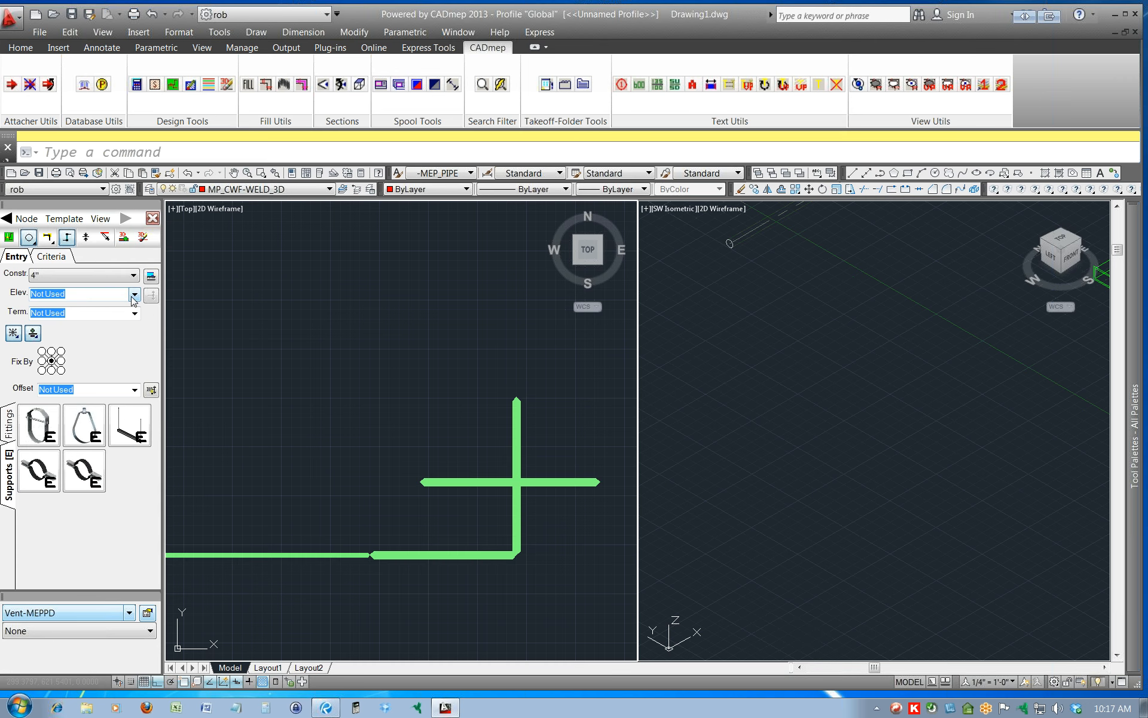
pyautogui.rightClick(18, 473)
pyautogui.click(28, 485)
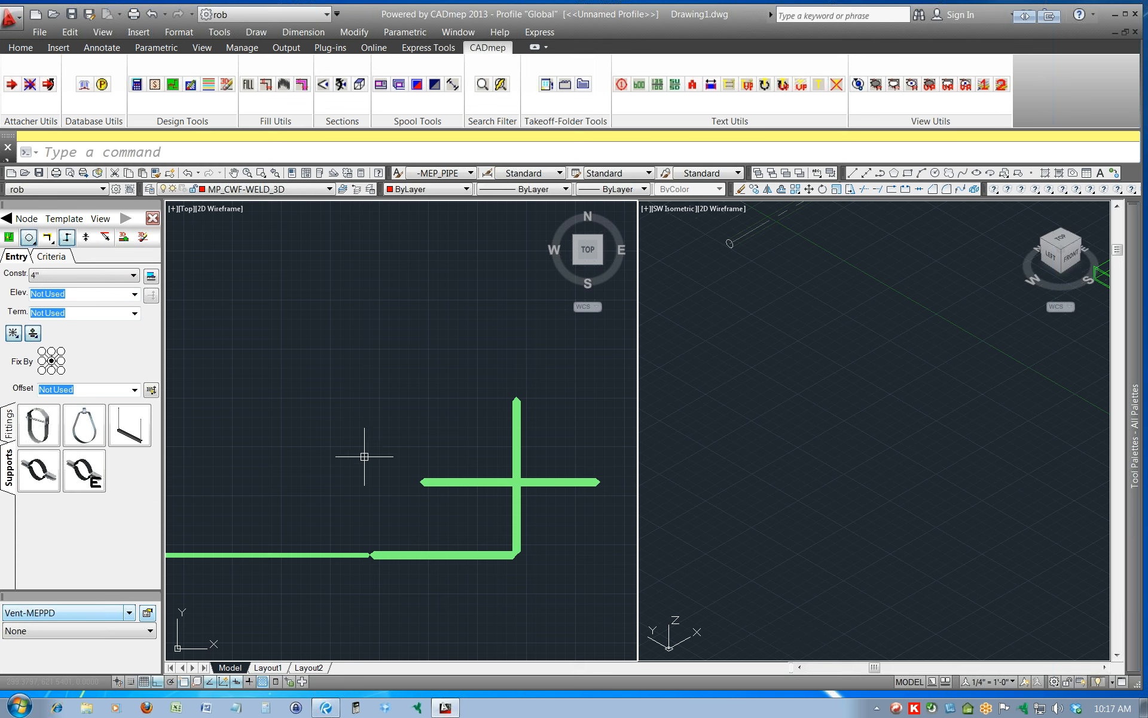
pyautogui.moveTo(489, 475)
# Start a default takeoff of the first hanger in the Supports set and cancel its placement.
pyautogui.click(8, 426)
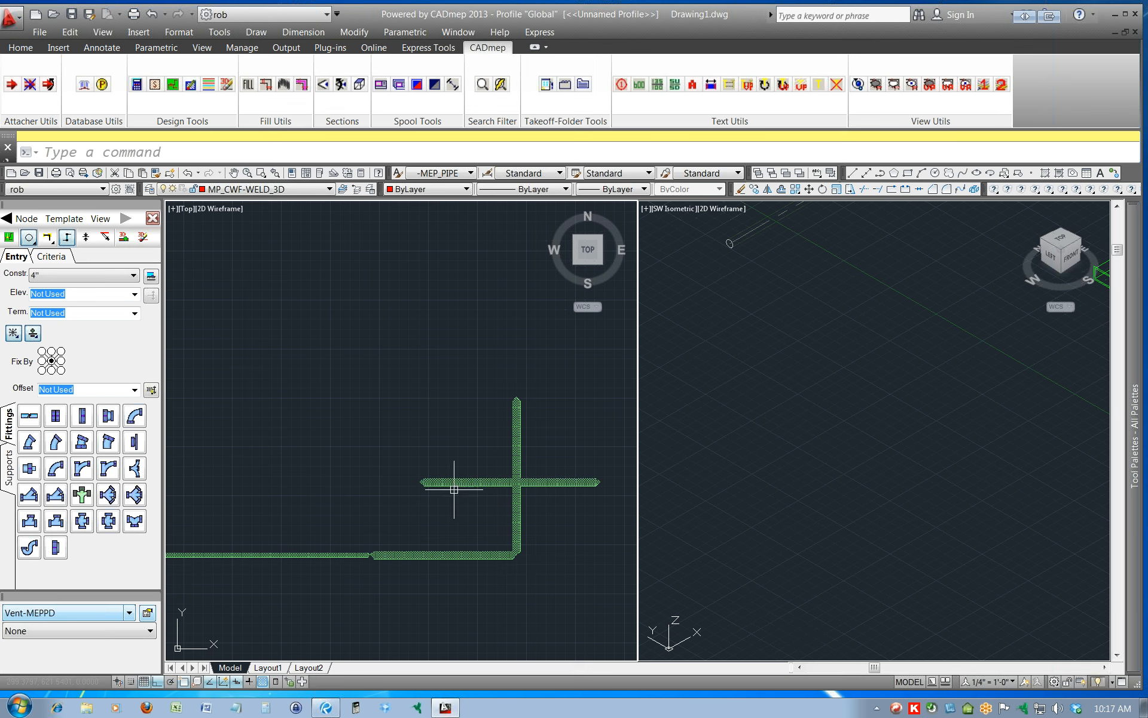
pyautogui.click(8, 468)
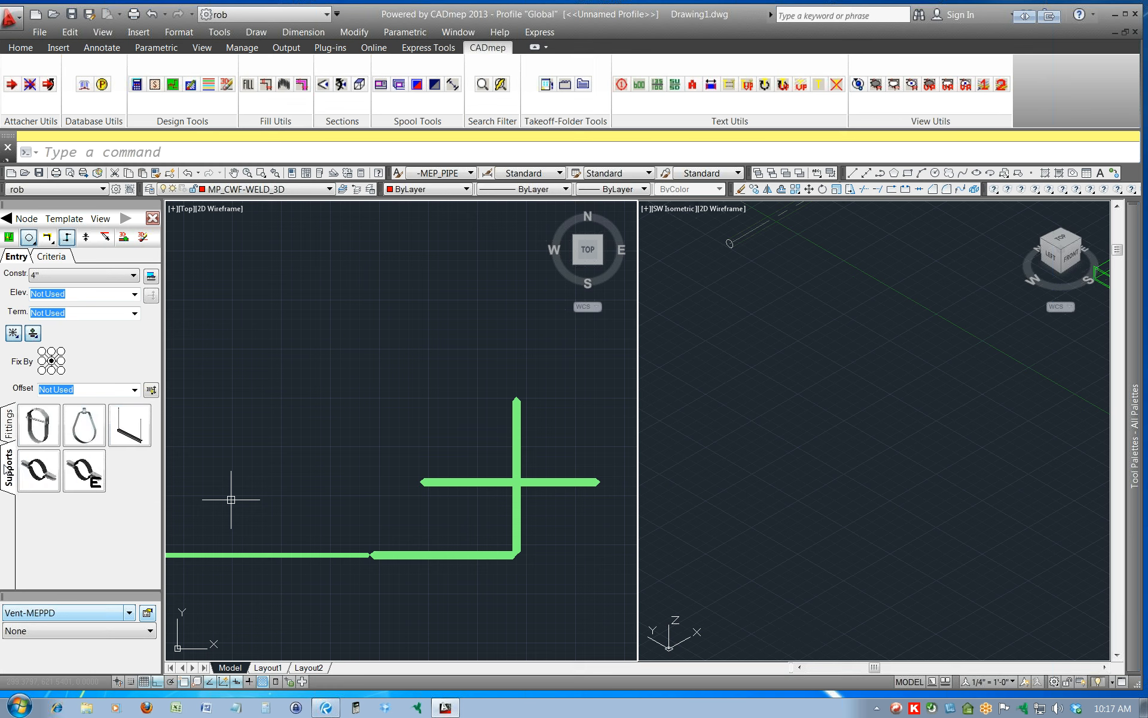
pyautogui.rightClick(34, 424)
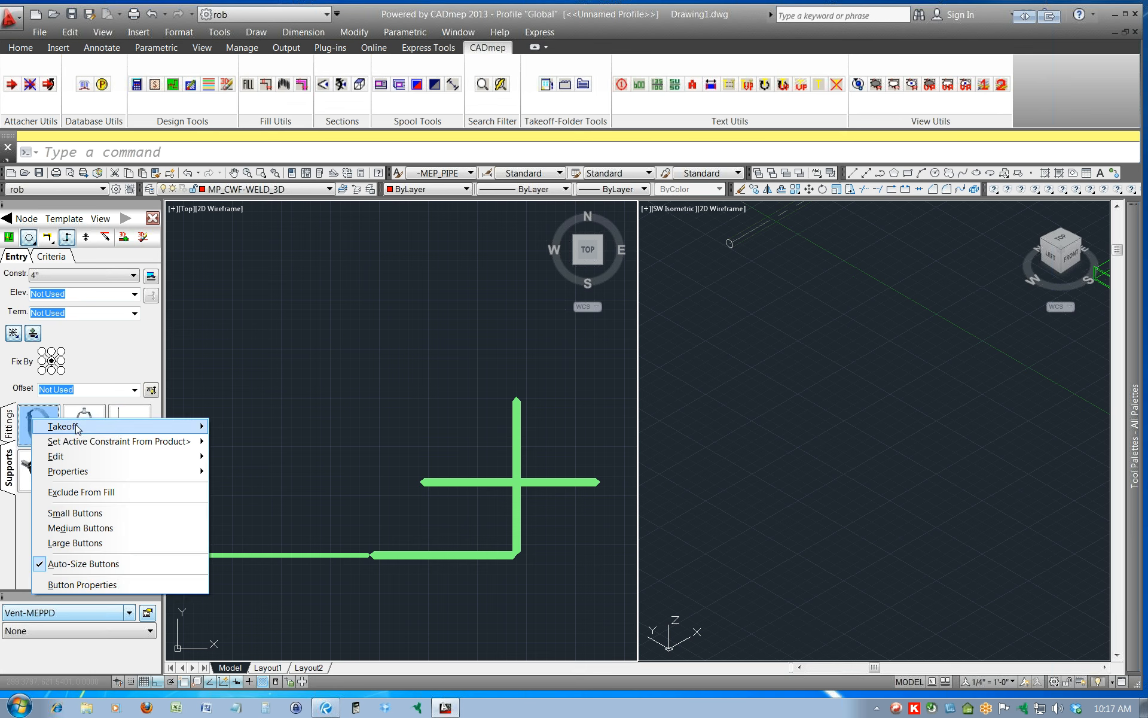
pyautogui.moveTo(185, 426)
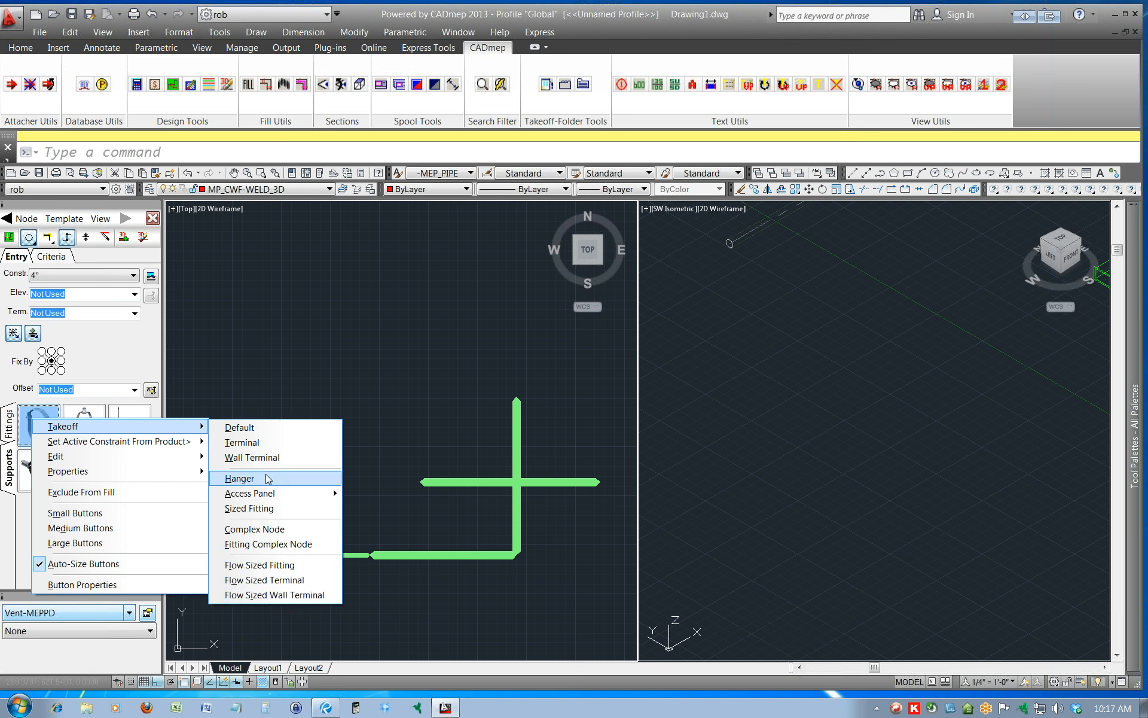
pyautogui.moveTo(256, 496)
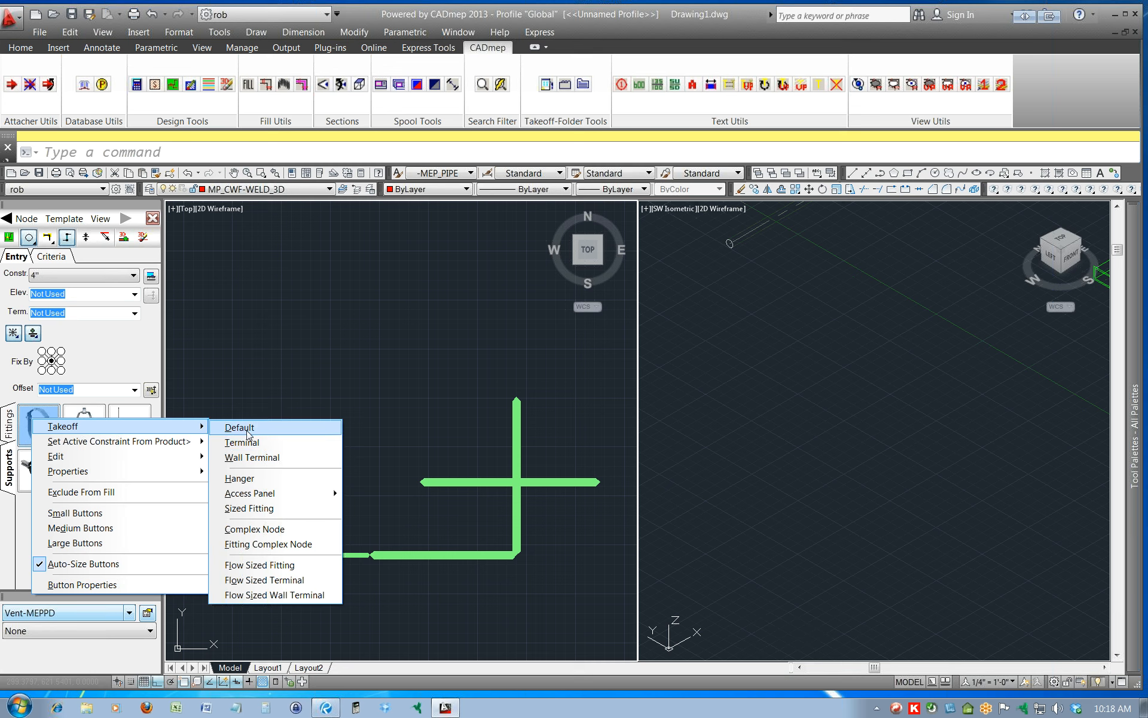
pyautogui.click(247, 434)
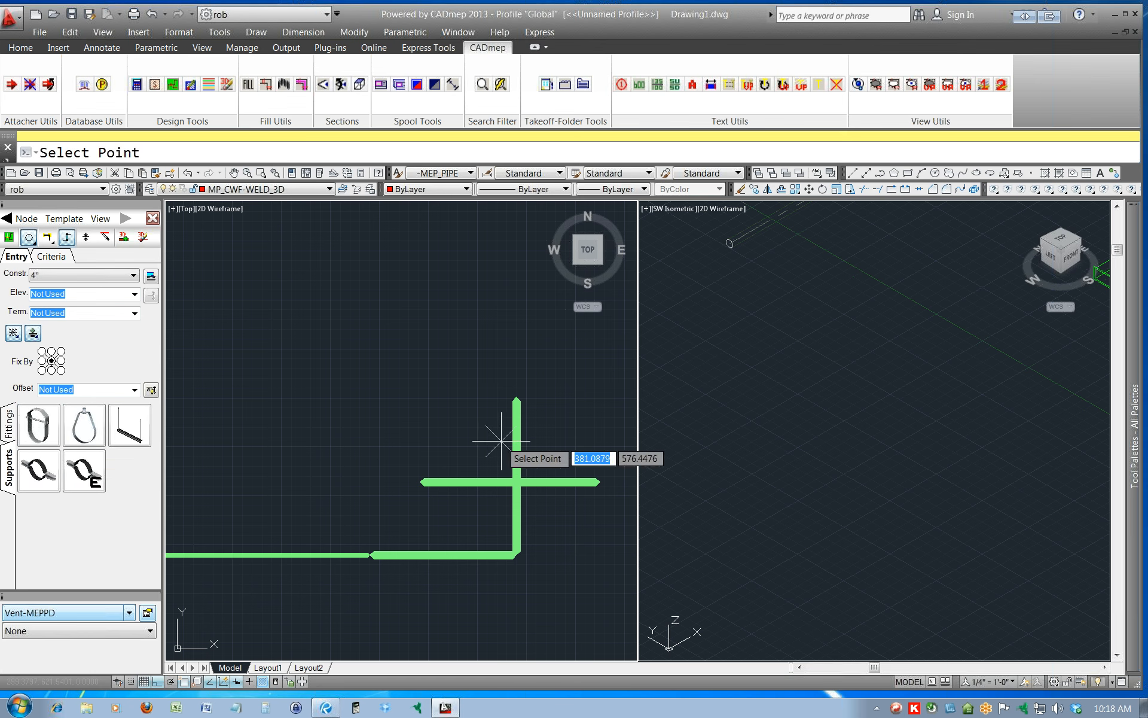
pyautogui.press('Escape')
pyautogui.press('Escape')
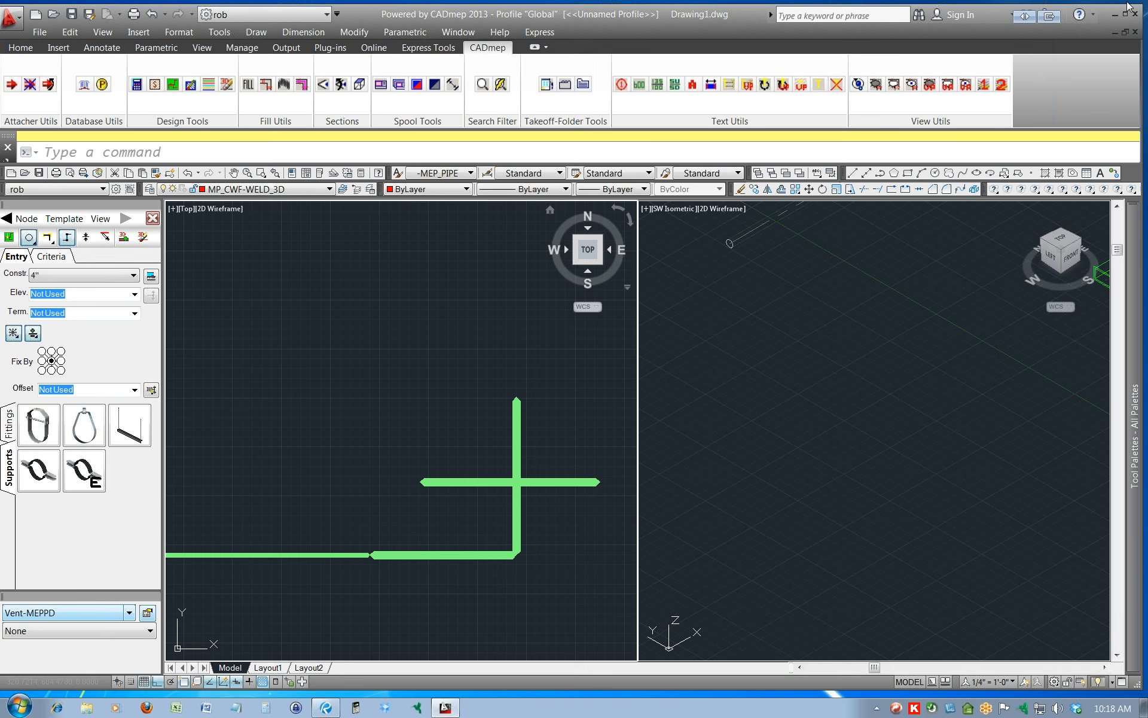
# Fill the design line in 3D with its hangers and close the design line and service panels.
pyautogui.click(100, 218)
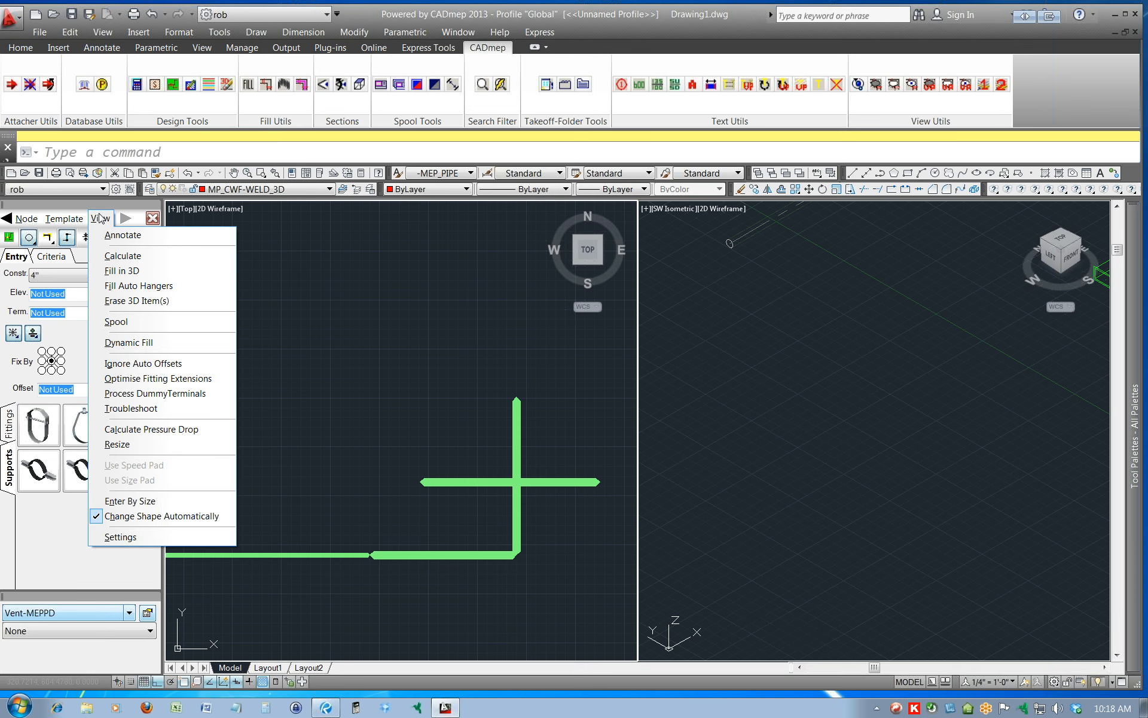
pyautogui.click(138, 281)
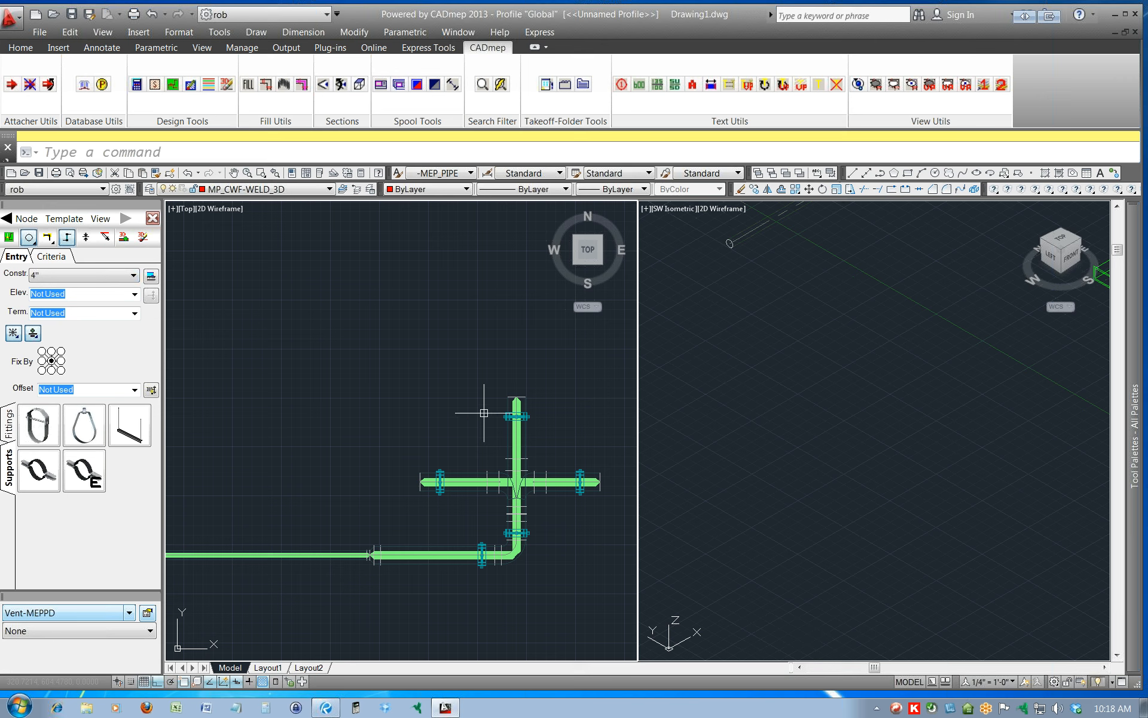
pyautogui.click(100, 218)
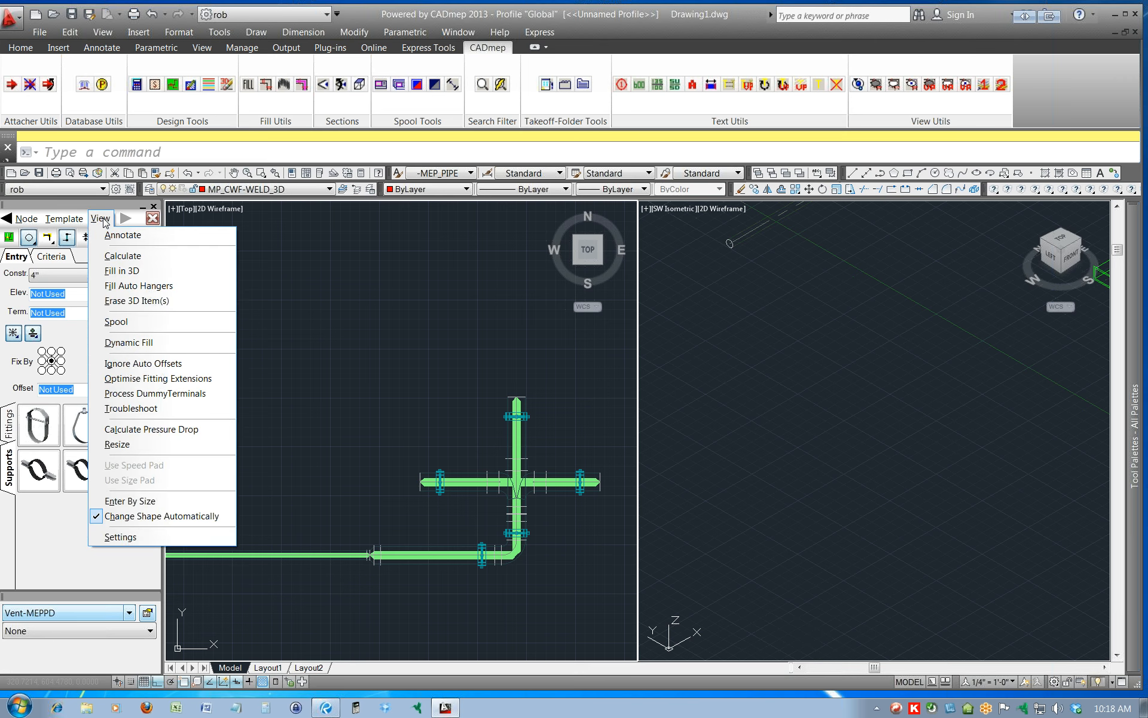
pyautogui.click(154, 207)
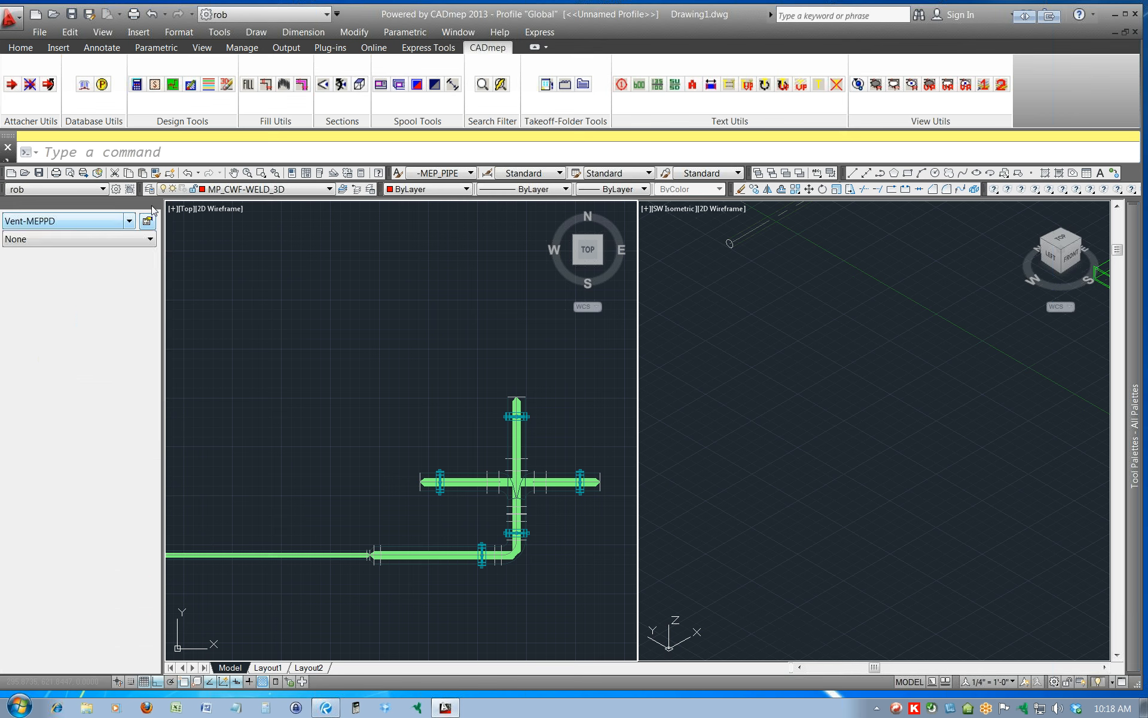
pyautogui.click(154, 207)
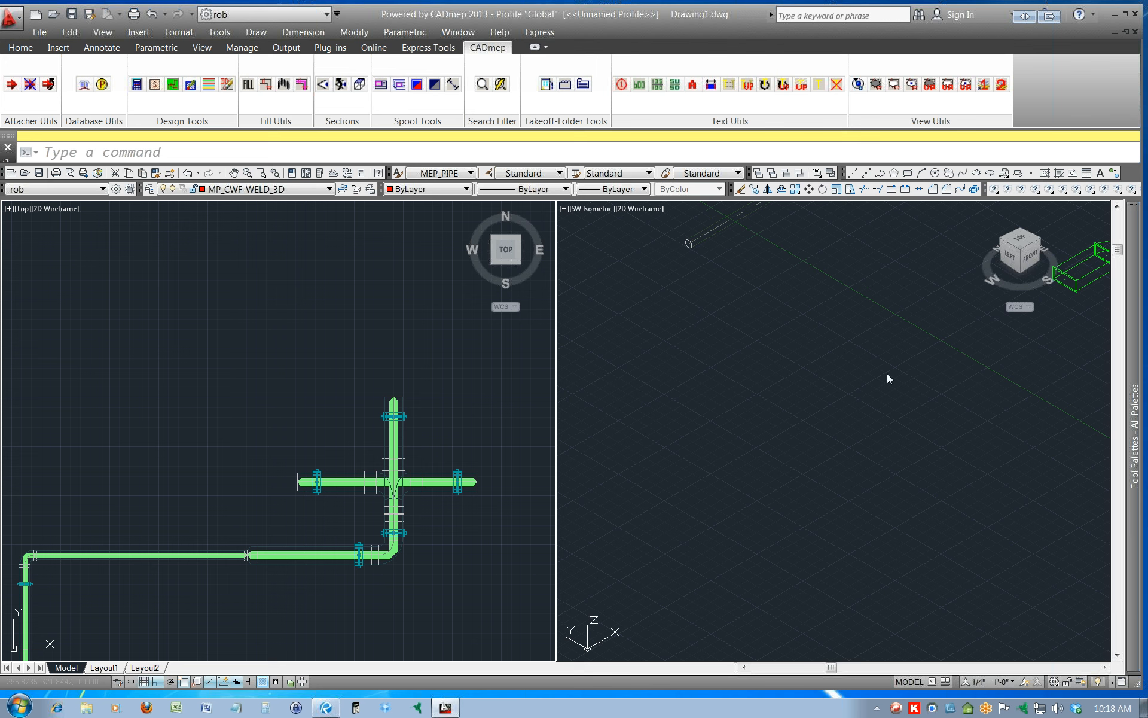
# Try to bring back the CADmep toolbars by running the topbar command.
pyautogui.moveTo(1136, 455)
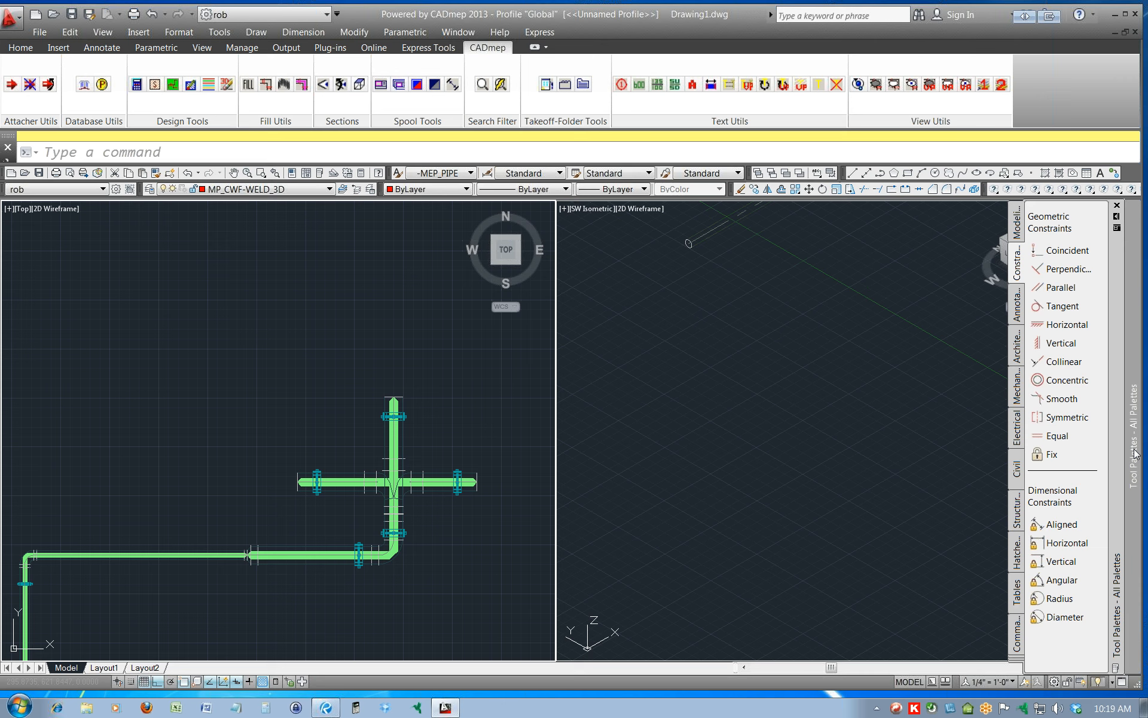
pyautogui.write('topba')
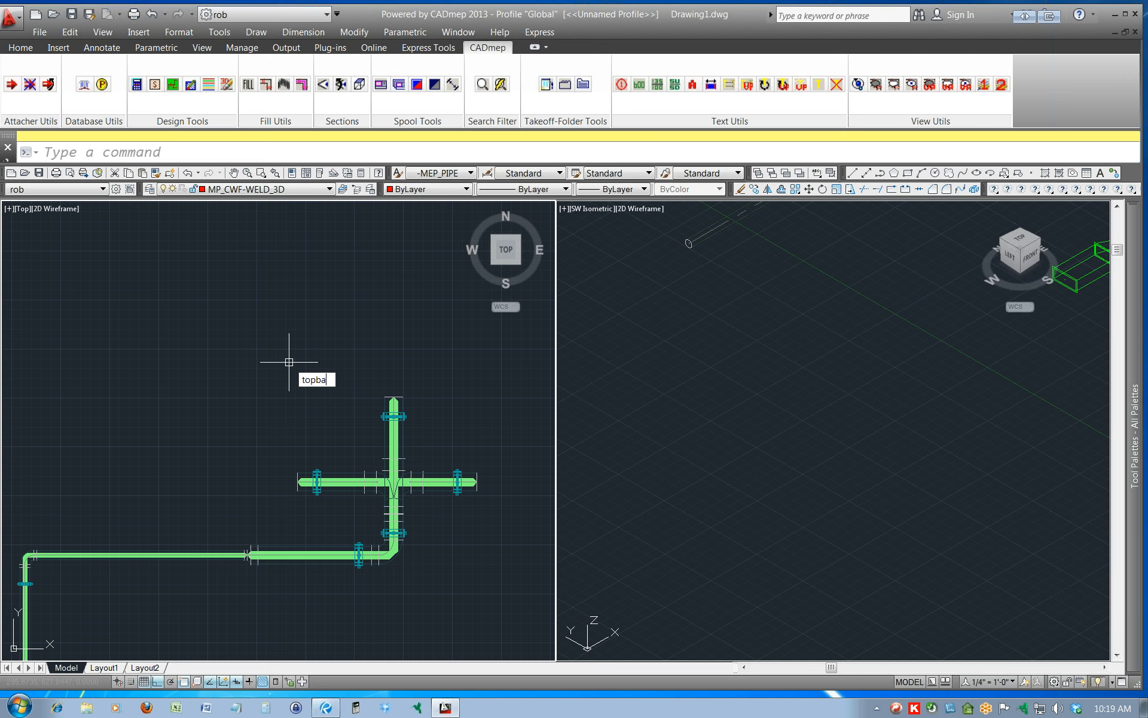
pyautogui.write('r')
pyautogui.press('Return')
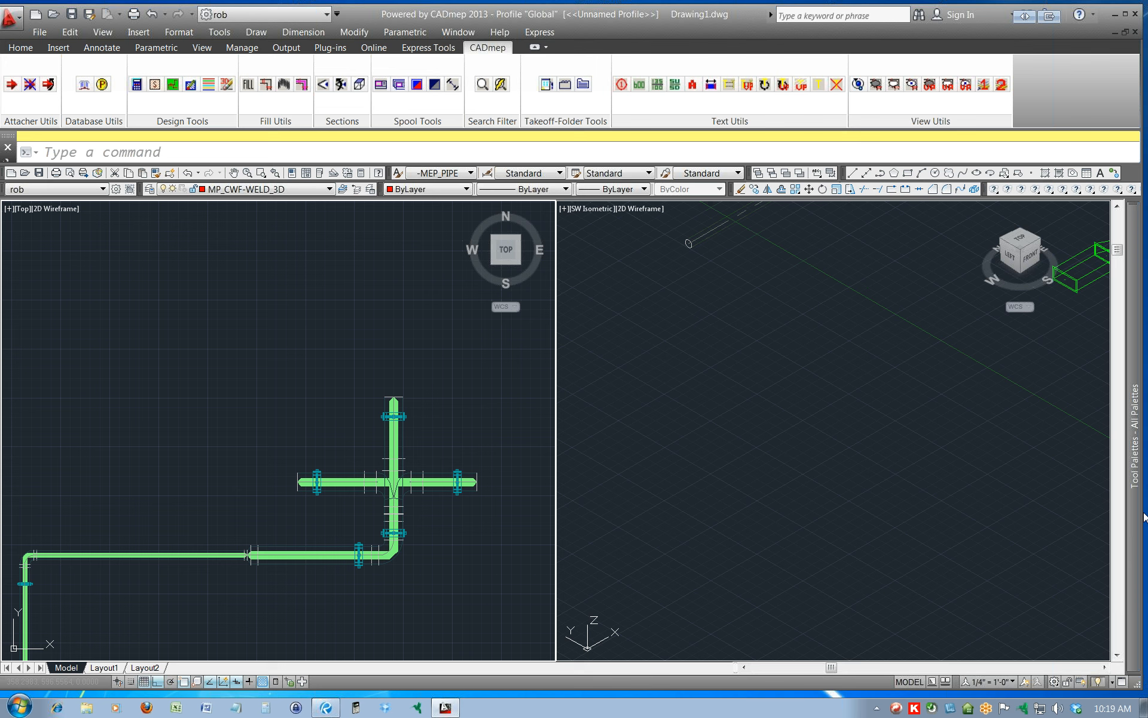
pyautogui.click(352, 338)
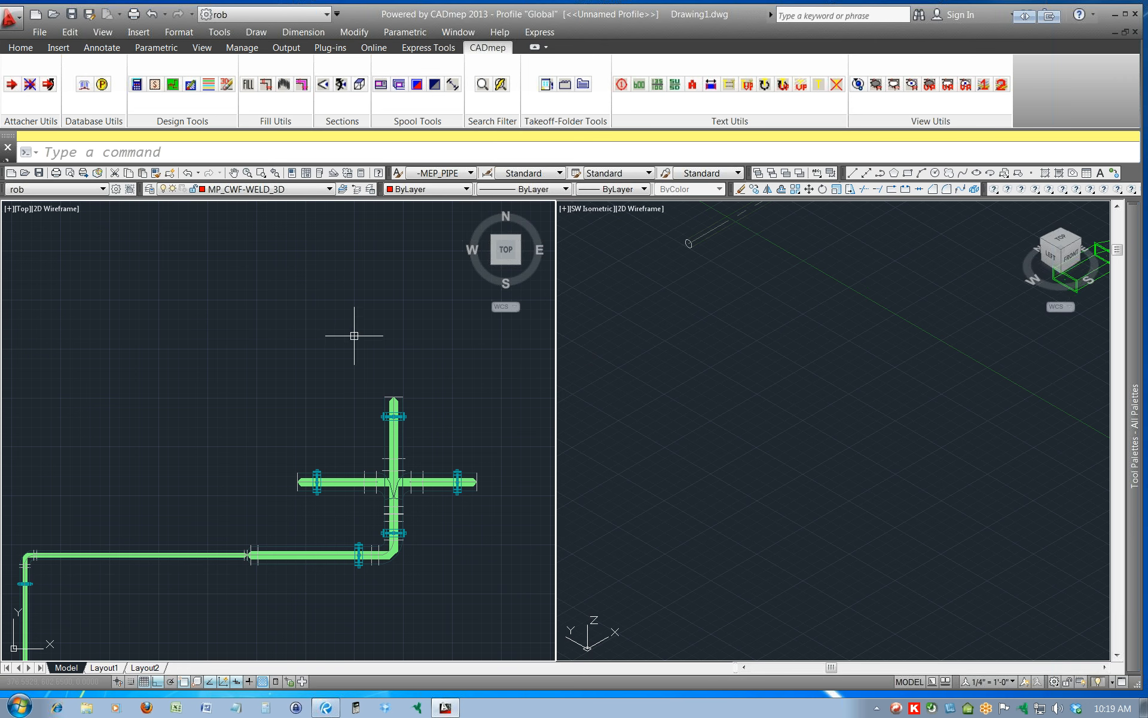
# Start CUILOAD, choose CADmep.cuix from the Support folder and try to load it as a customization file.
pyautogui.write('cuiload')
pyautogui.press('Return')
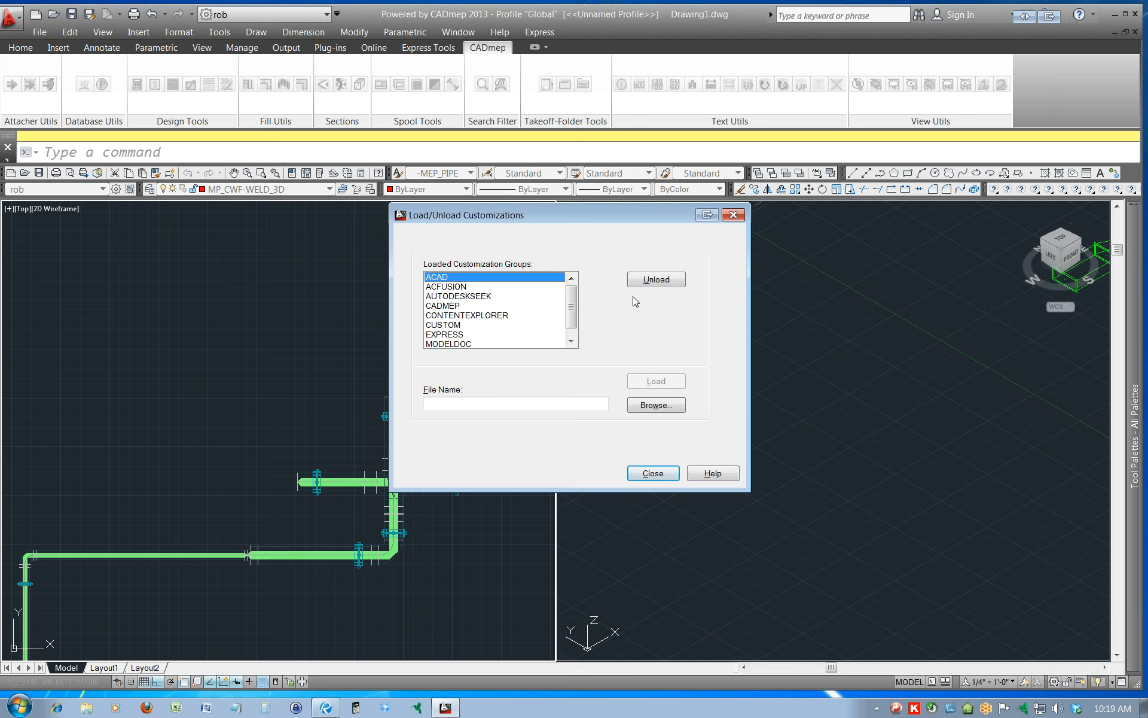
pyautogui.click(663, 407)
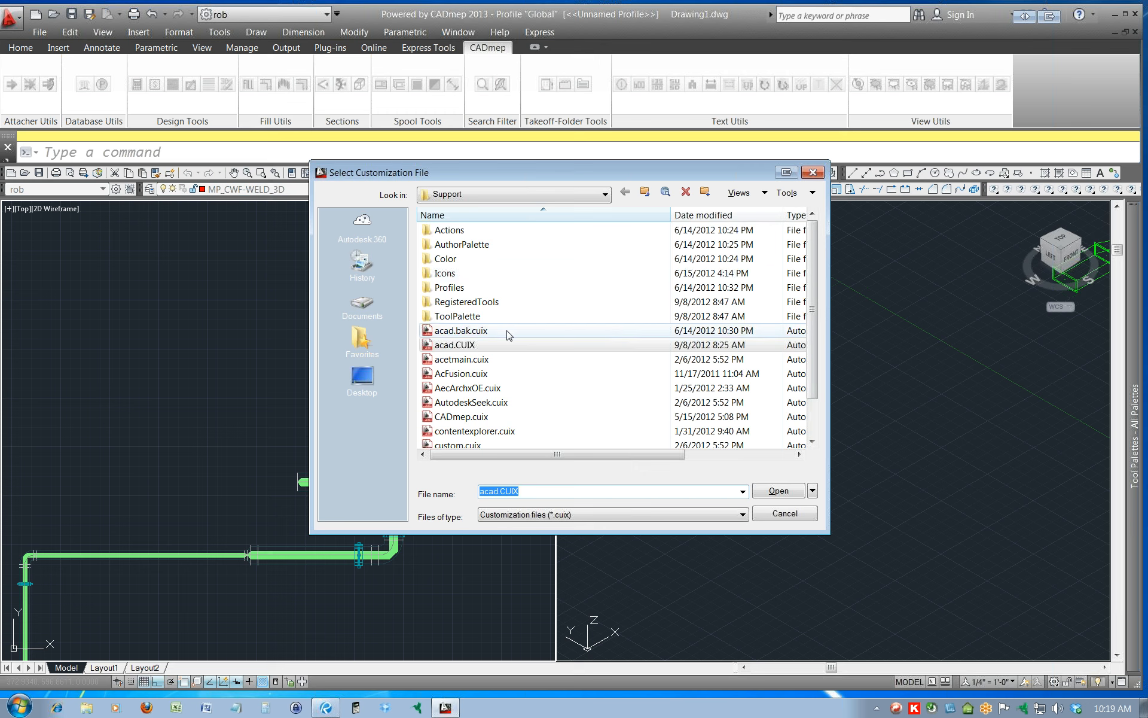
pyautogui.click(471, 417)
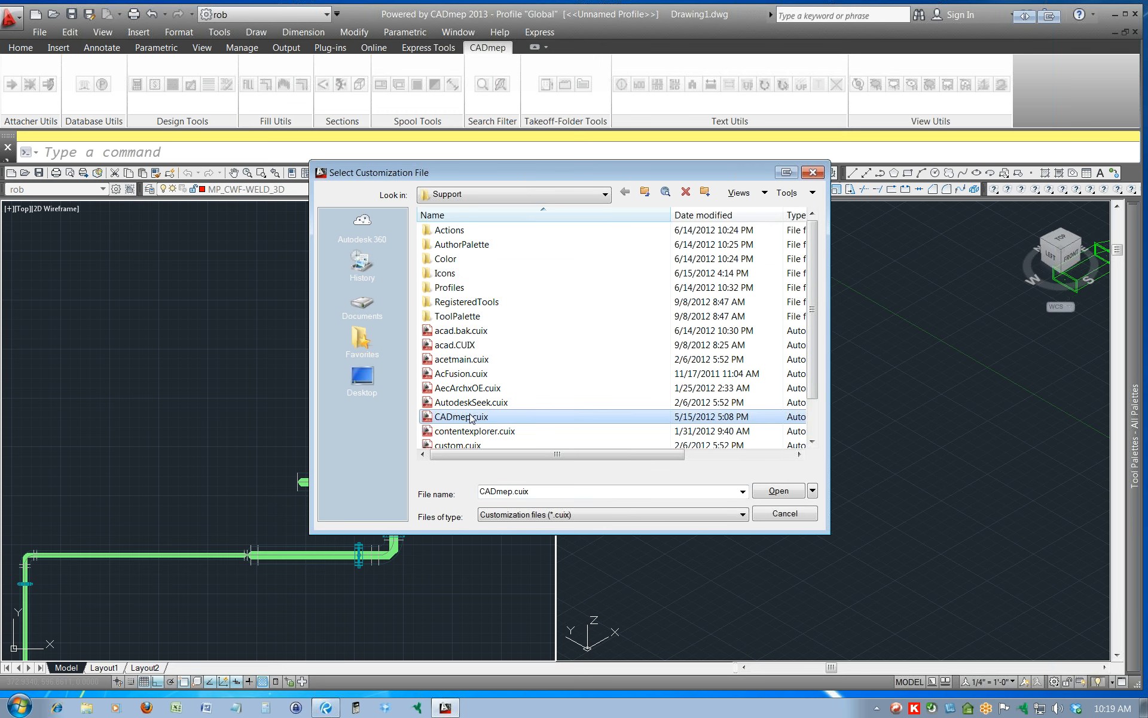
pyautogui.click(777, 491)
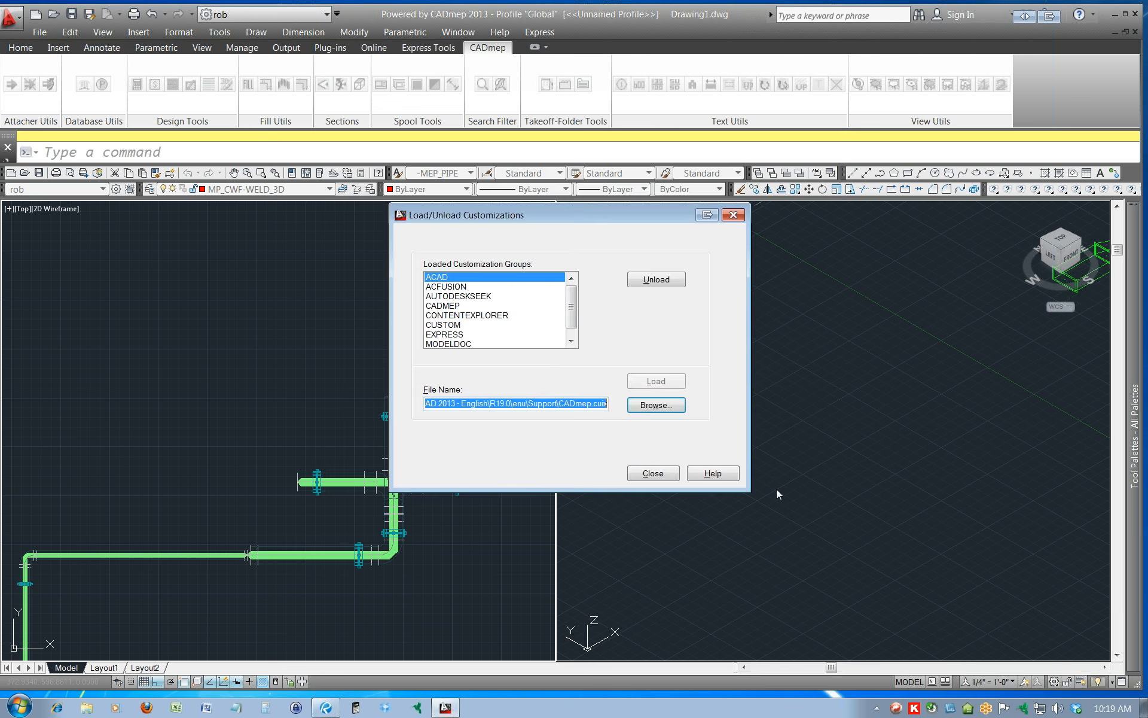
pyautogui.click(657, 383)
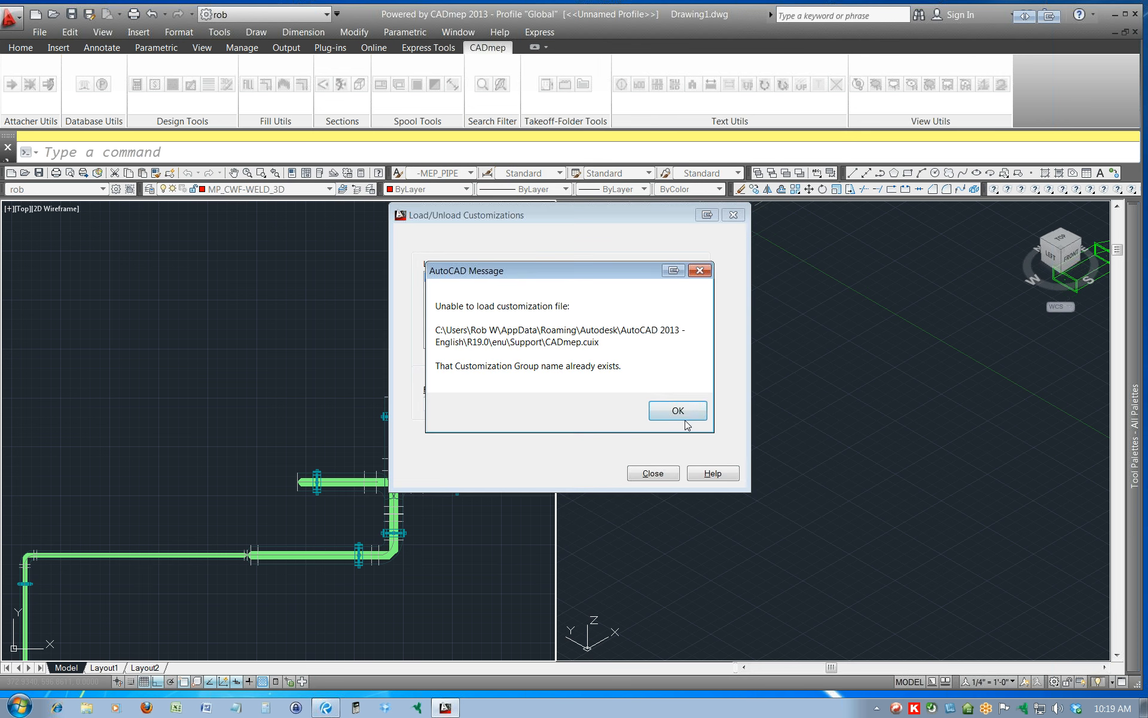
pyautogui.click(675, 412)
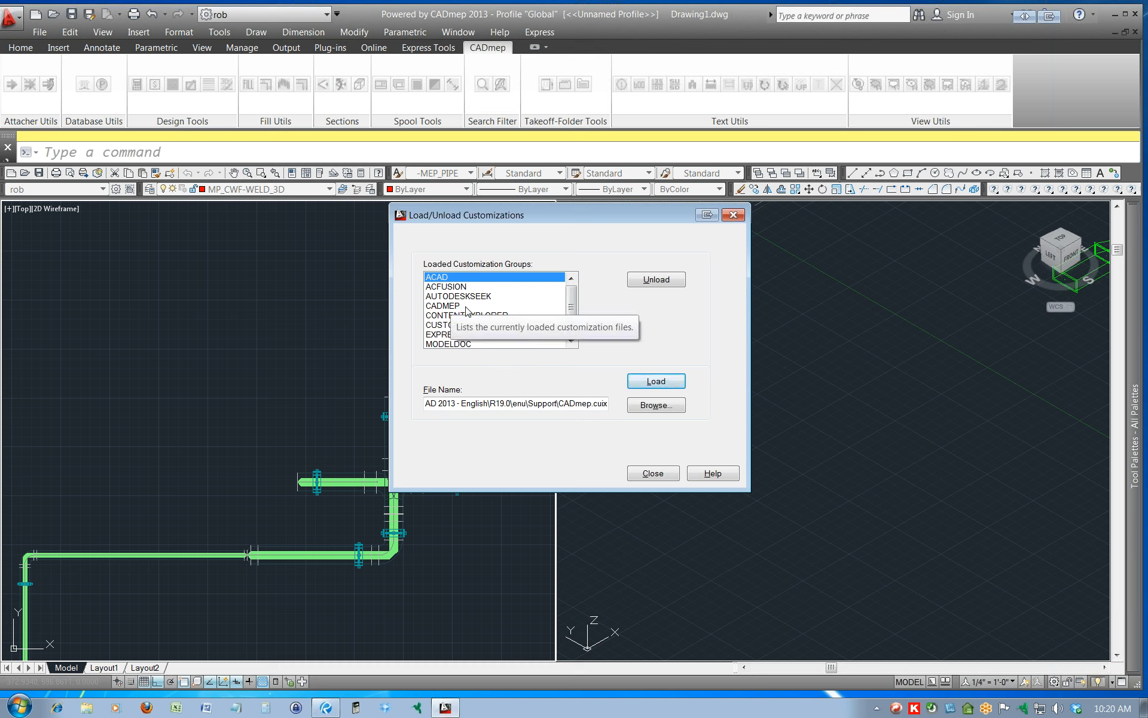
# Unload the CADMEP customization group and load CADmep.cuix again.
pyautogui.scroll(-1, 574, 308)
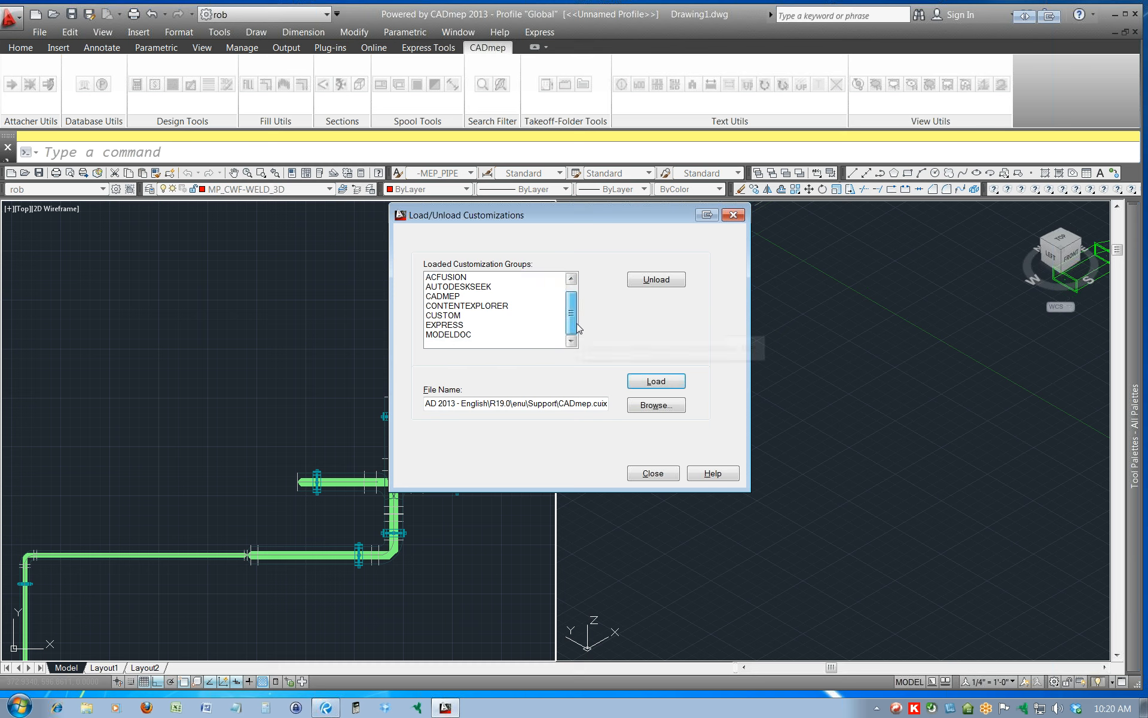
pyautogui.click(456, 297)
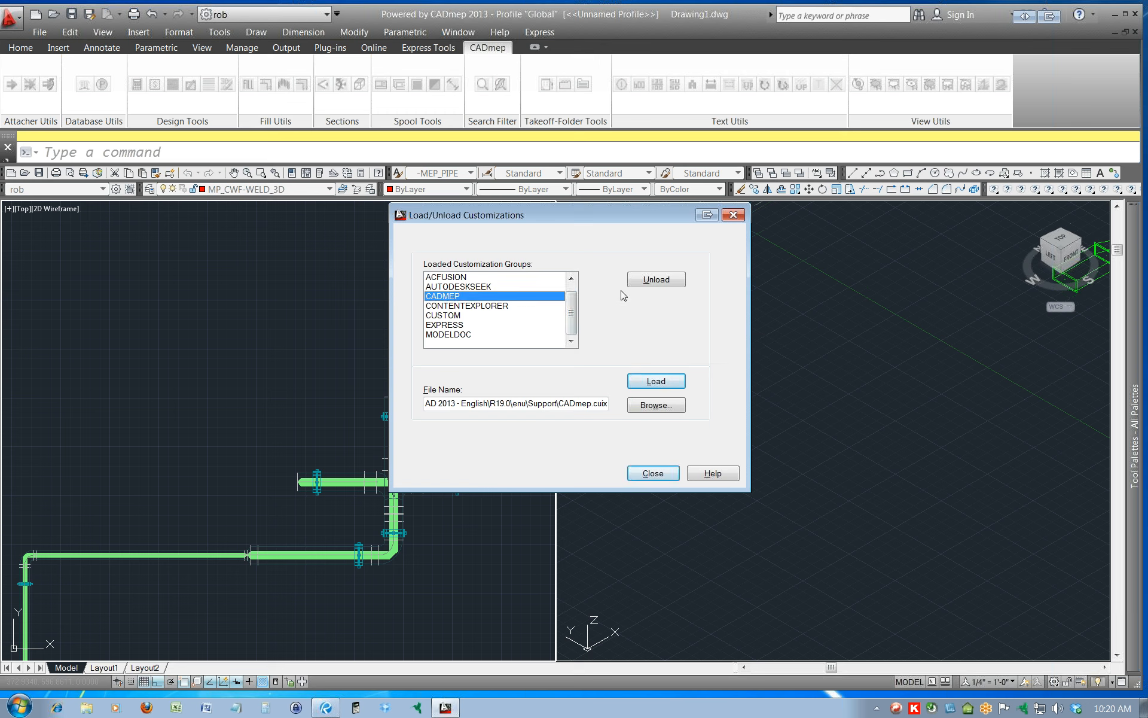
pyautogui.click(649, 283)
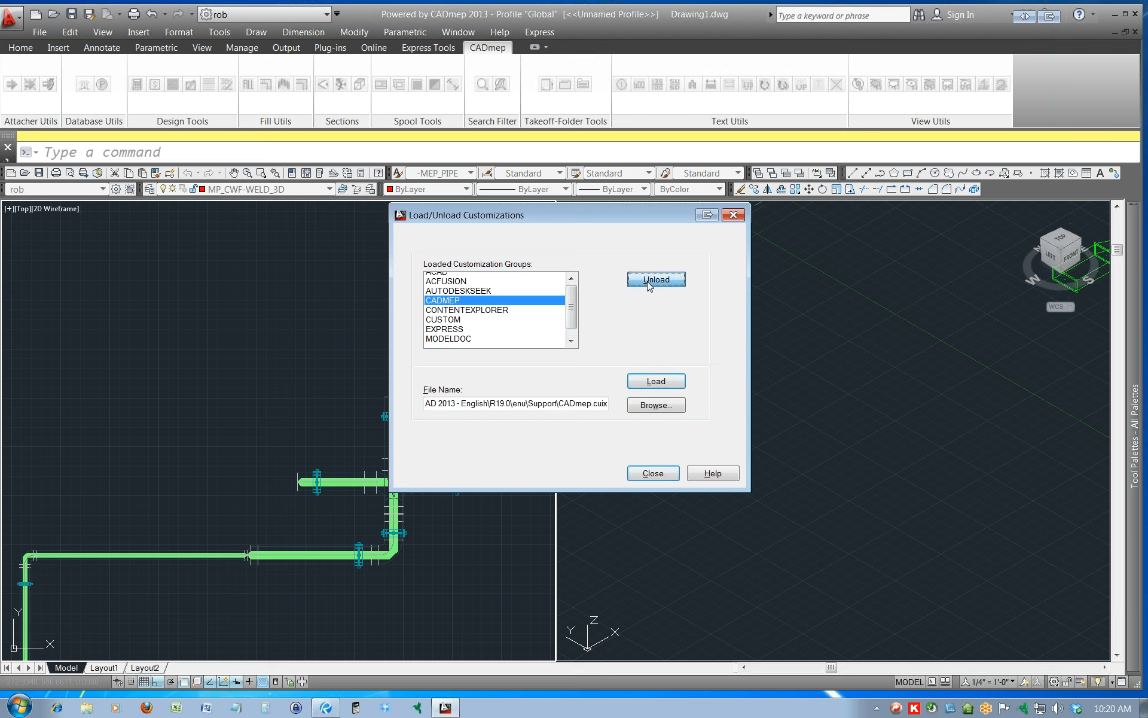
pyautogui.click(656, 381)
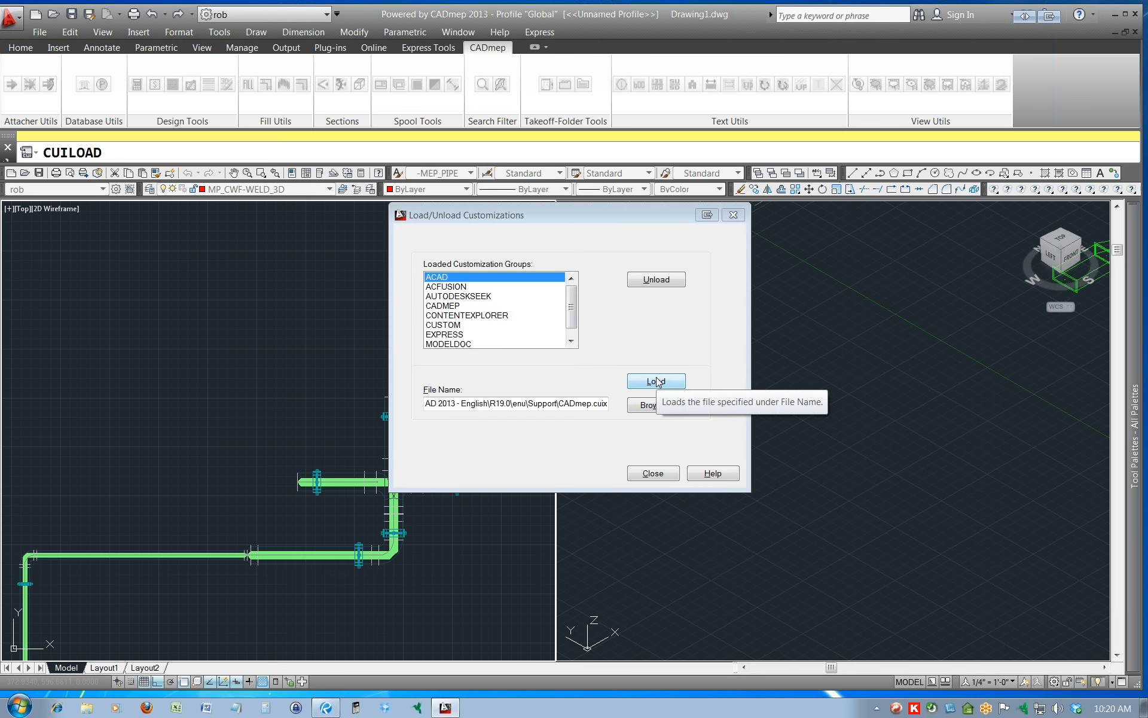
pyautogui.click(653, 473)
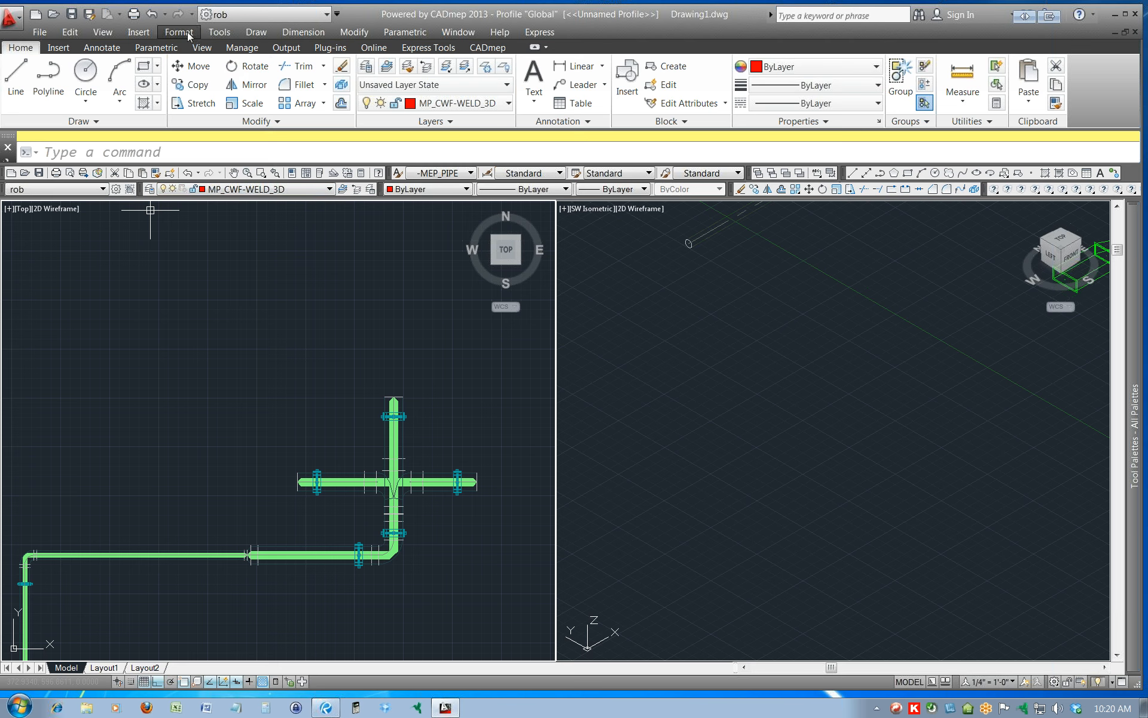
# Switch the workspace to AutoCAD Classic and back to the rob workspace.
pyautogui.click(1055, 682)
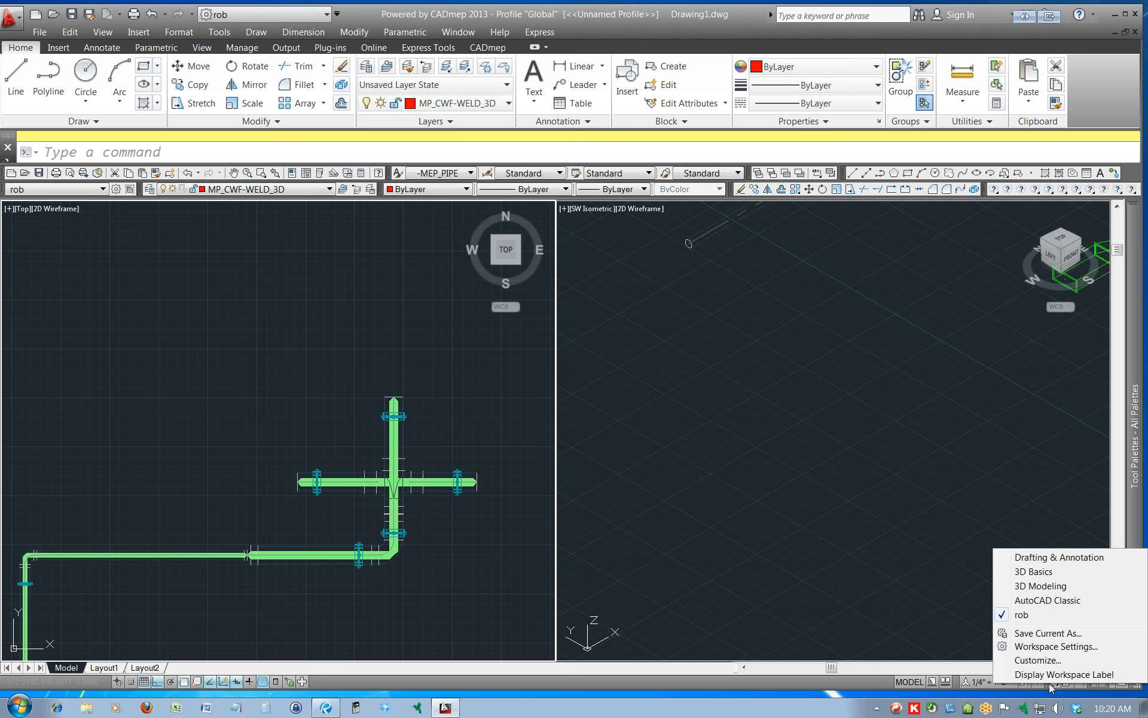
pyautogui.click(1023, 615)
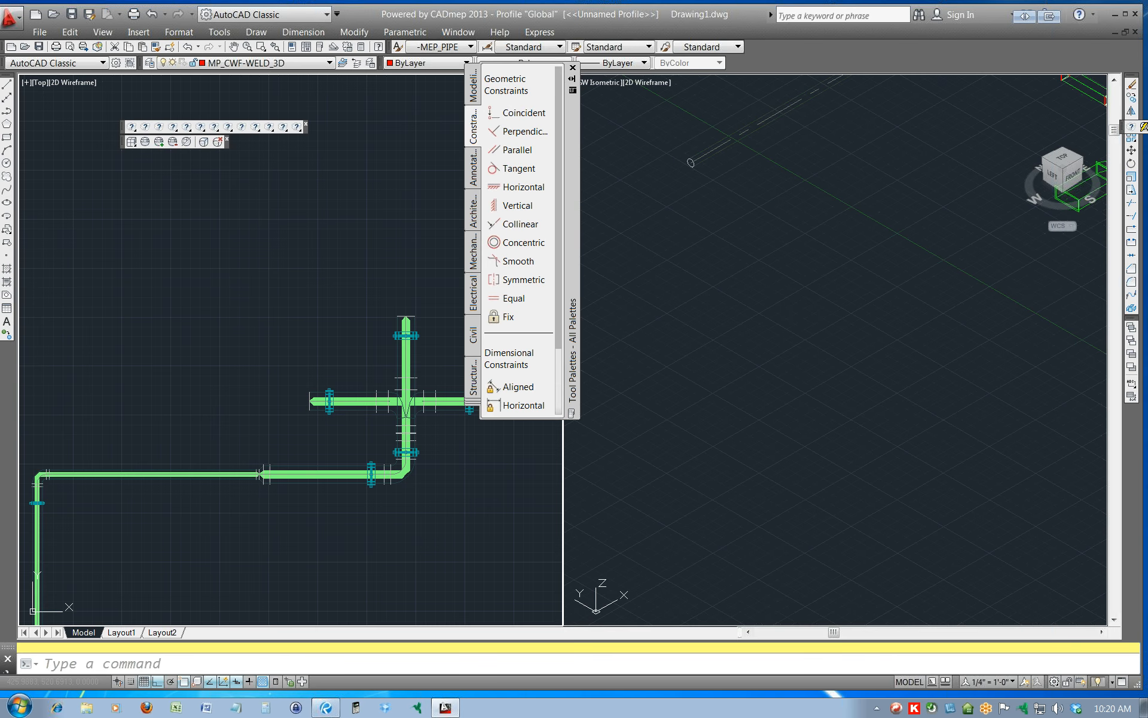
pyautogui.click(1055, 683)
pyautogui.click(1021, 616)
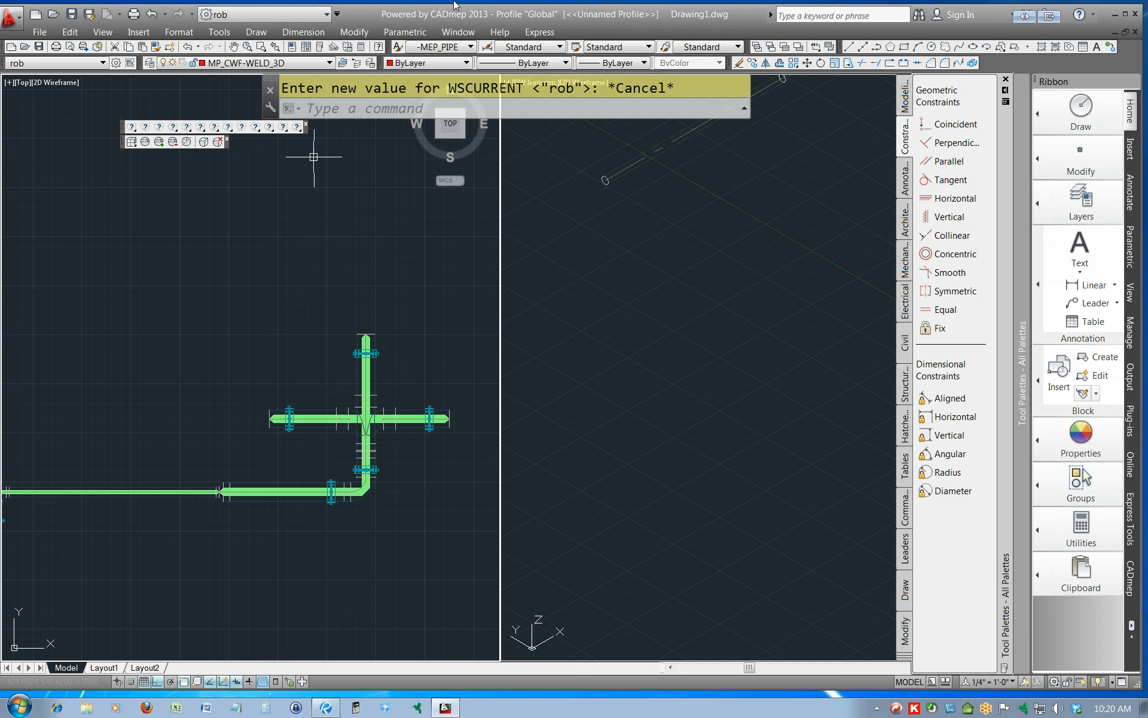
pyautogui.click(222, 33)
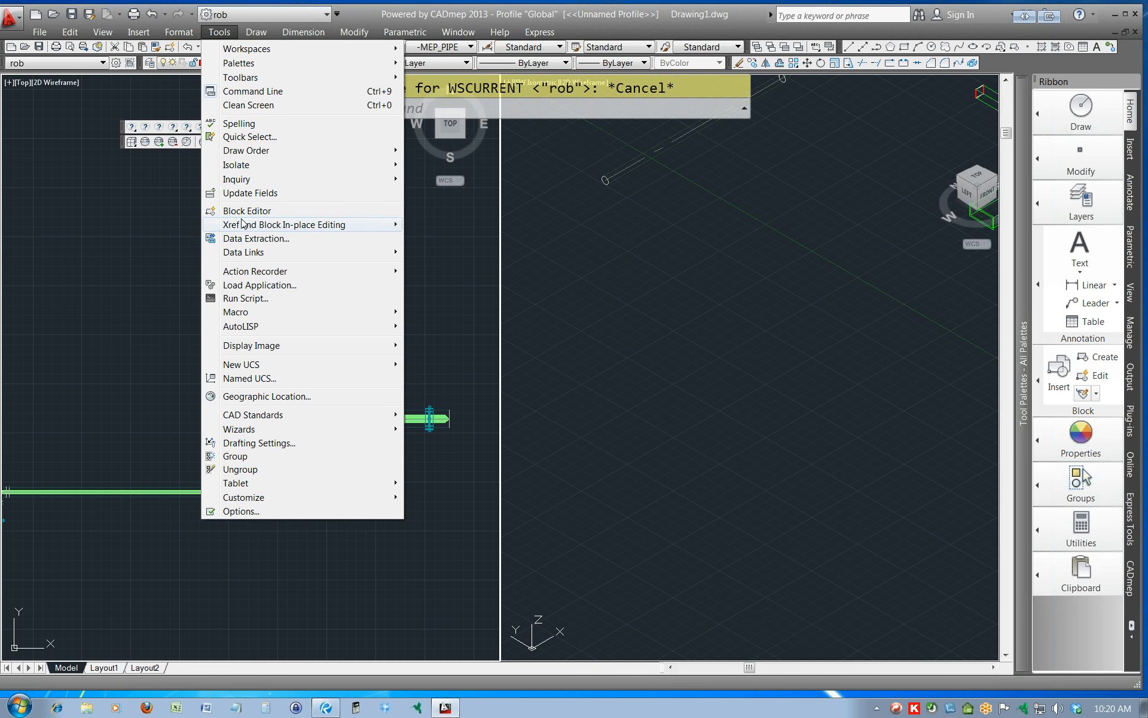
pyautogui.moveTo(319, 313)
pyautogui.press('Escape')
pyautogui.press('Escape')
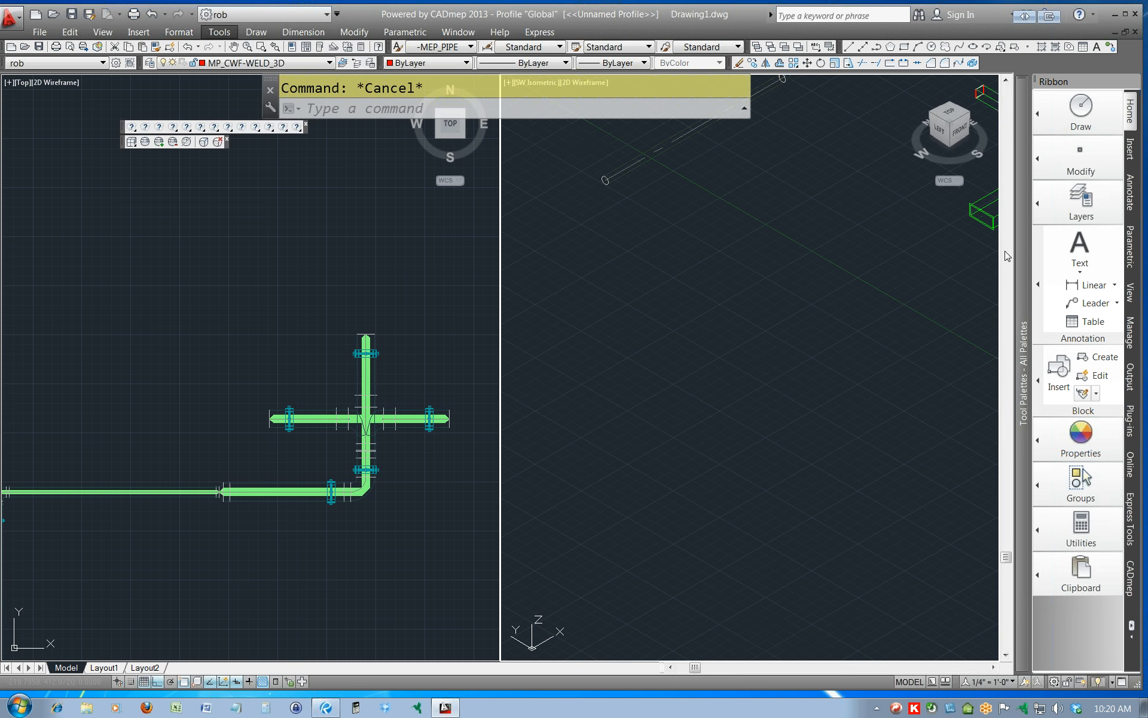
# Undock the vertical ribbon and dock it horizontally above the drawing area.
pyautogui.moveTo(1024, 209)
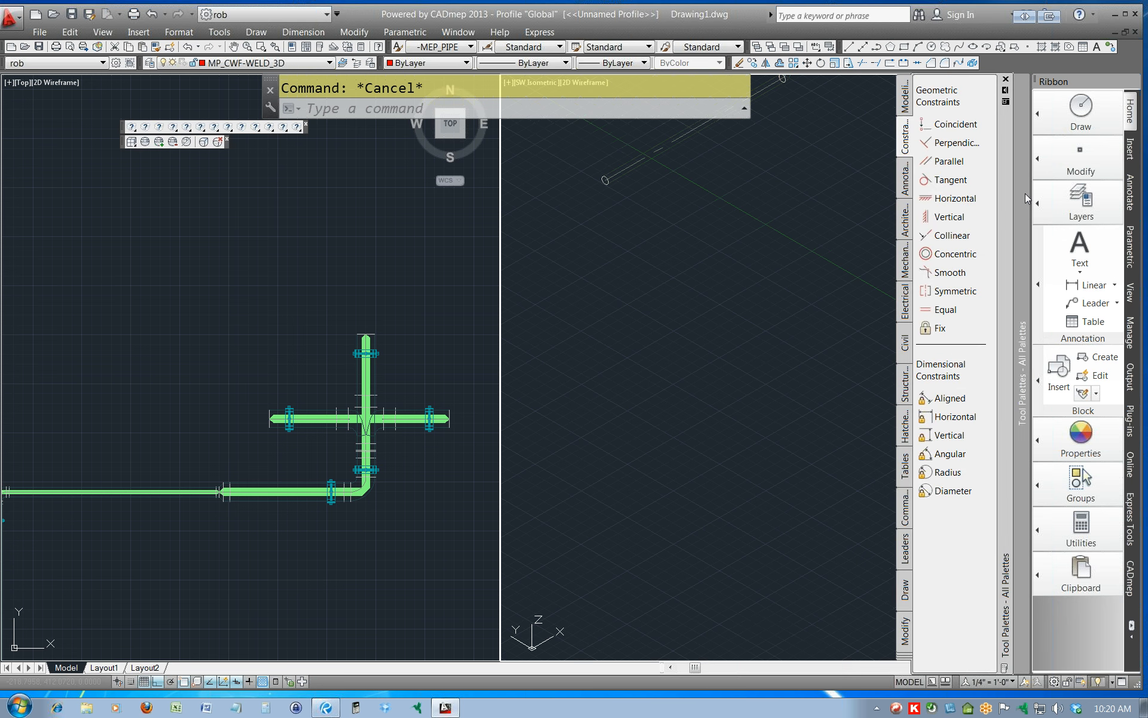
pyautogui.moveTo(1093, 84); pyautogui.dragTo(523, 233)
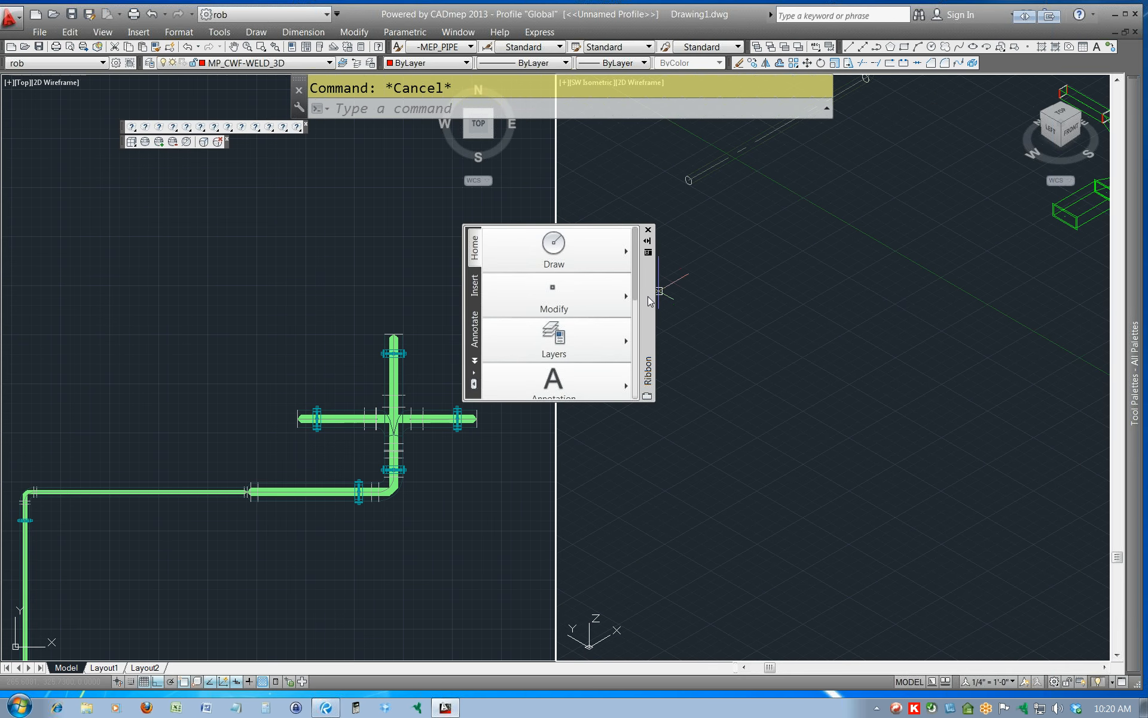
pyautogui.moveTo(648, 296); pyautogui.dragTo(576, 48)
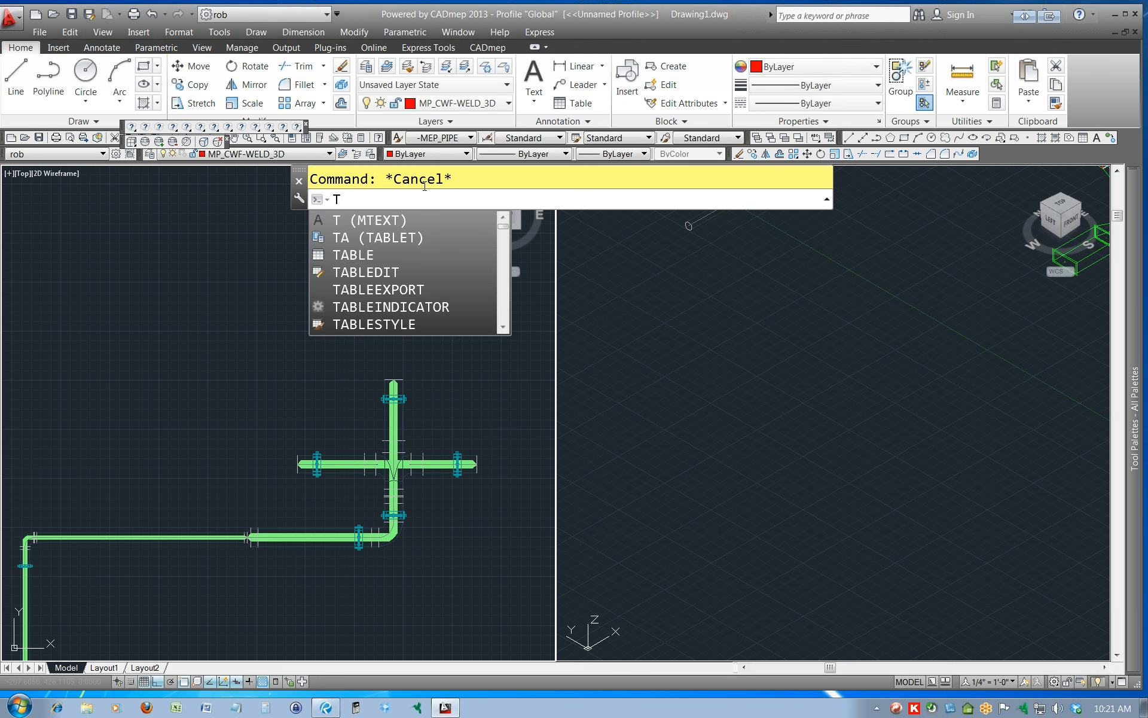
# Run the TBAR command to display the CADmep toolbars.
pyautogui.write('BAR')
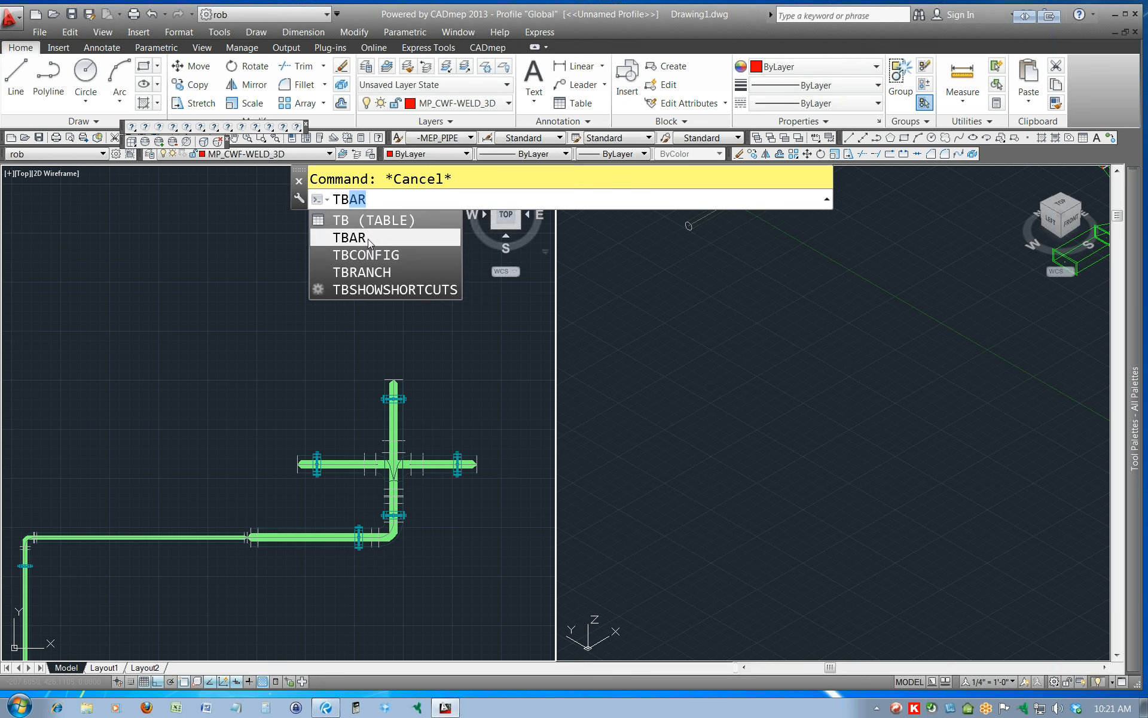
pyautogui.click(368, 239)
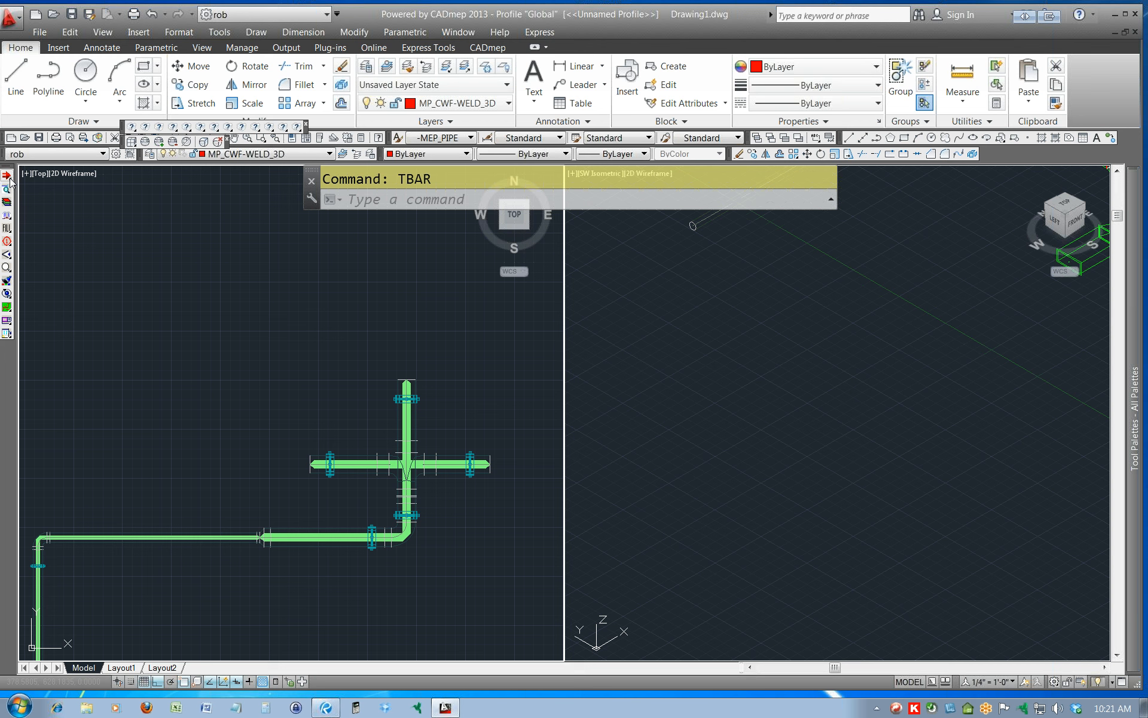
pyautogui.click(160, 223)
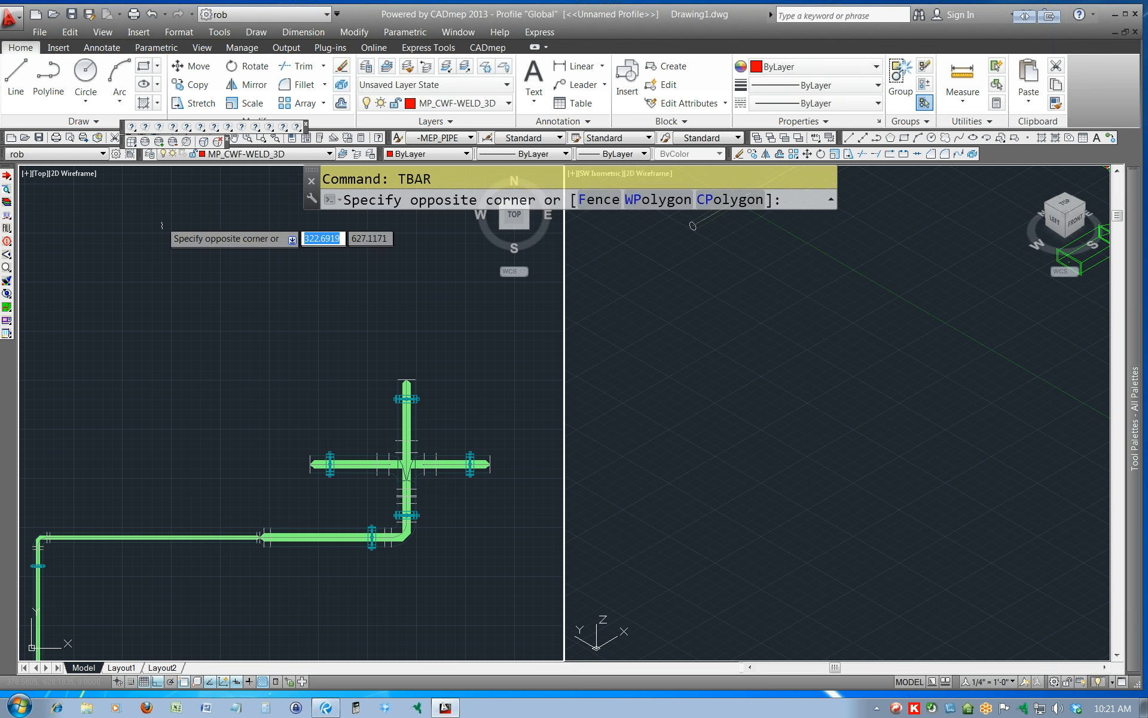
pyautogui.click(161, 222)
# Dock the long floating toolbar at the end of the Modify toolbar row and close the two remaining floating toolbars.
pyautogui.moveTo(127, 124); pyautogui.dragTo(1075, 152)
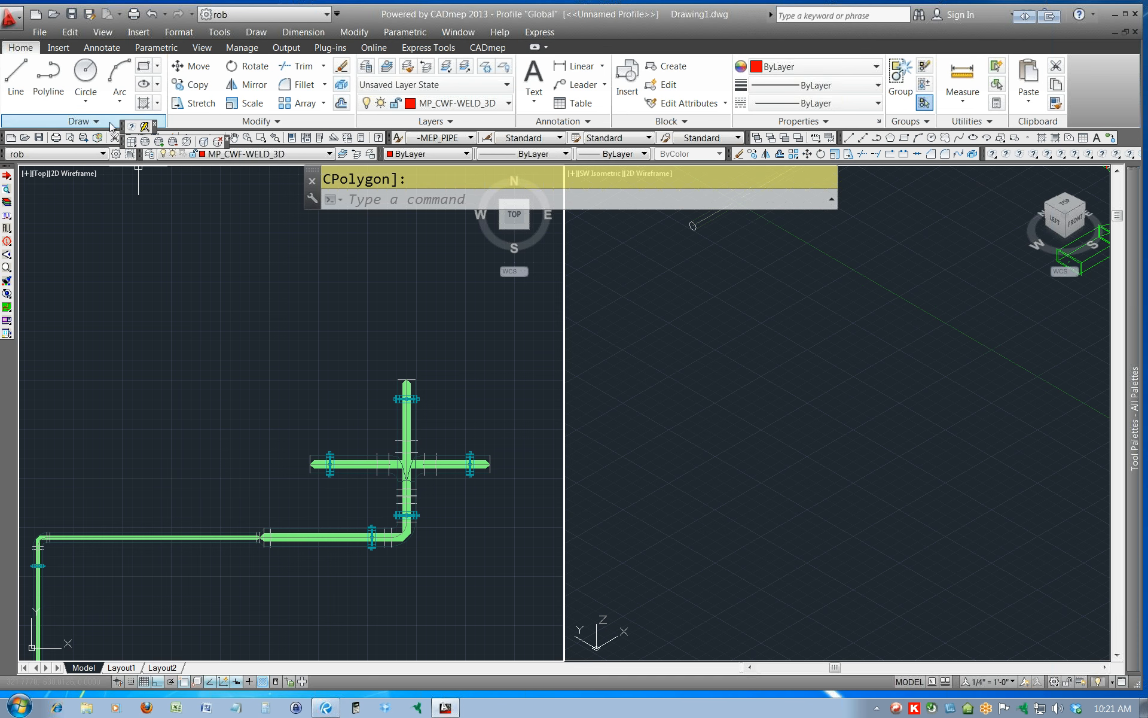
pyautogui.click(155, 123)
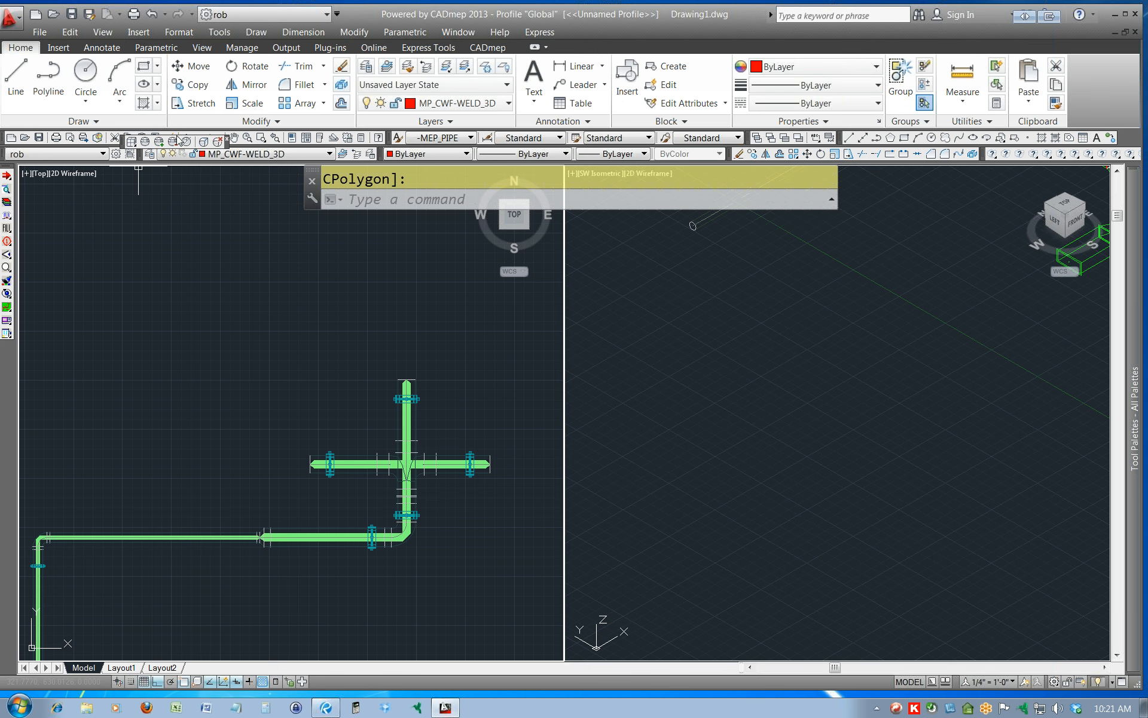
pyautogui.click(219, 142)
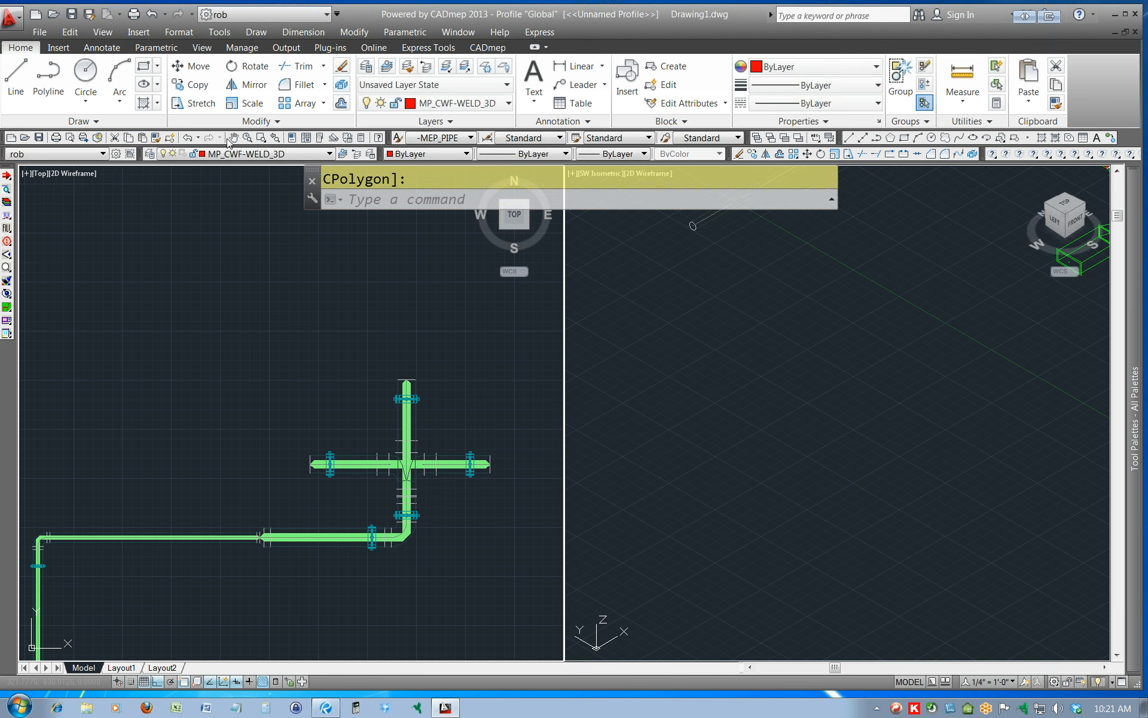
# Review the View tools and the restored CADmep tools on the ribbon.
pyautogui.click(202, 235)
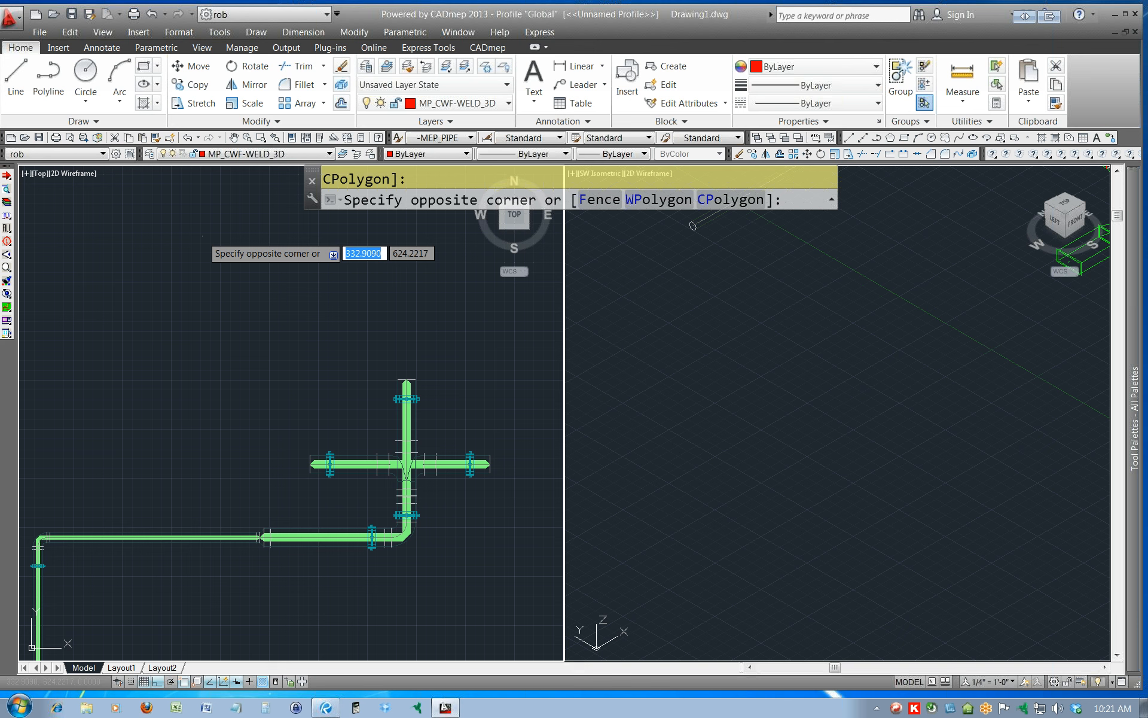
pyautogui.click(202, 48)
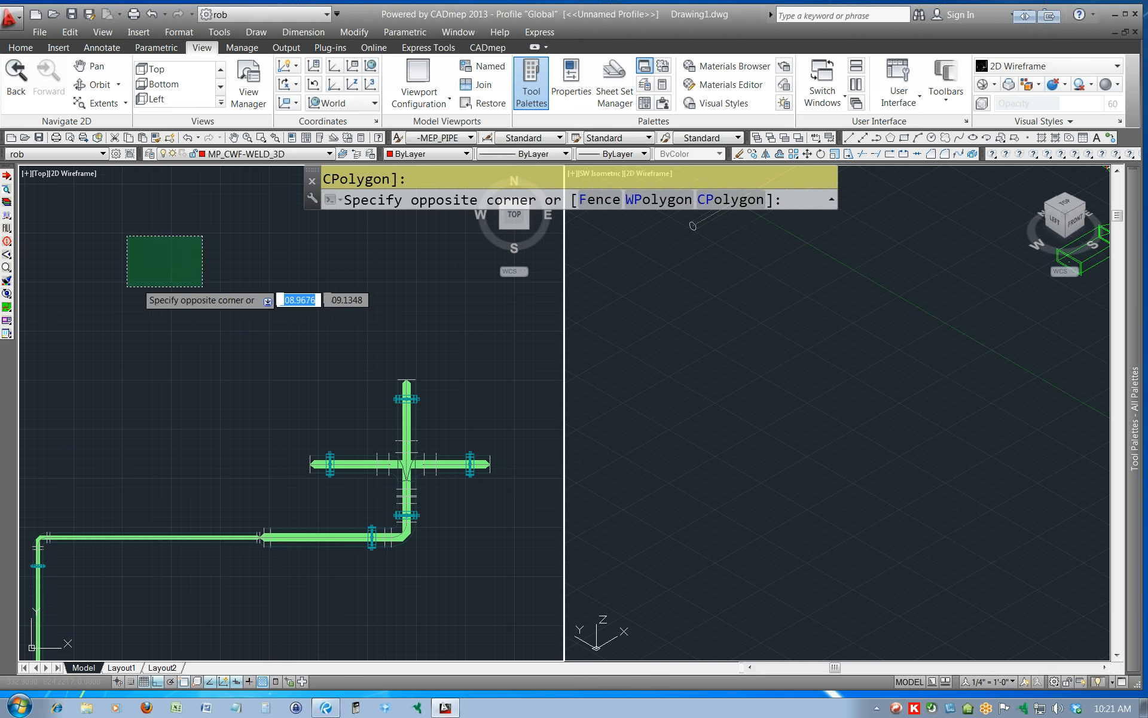
pyautogui.click(258, 311)
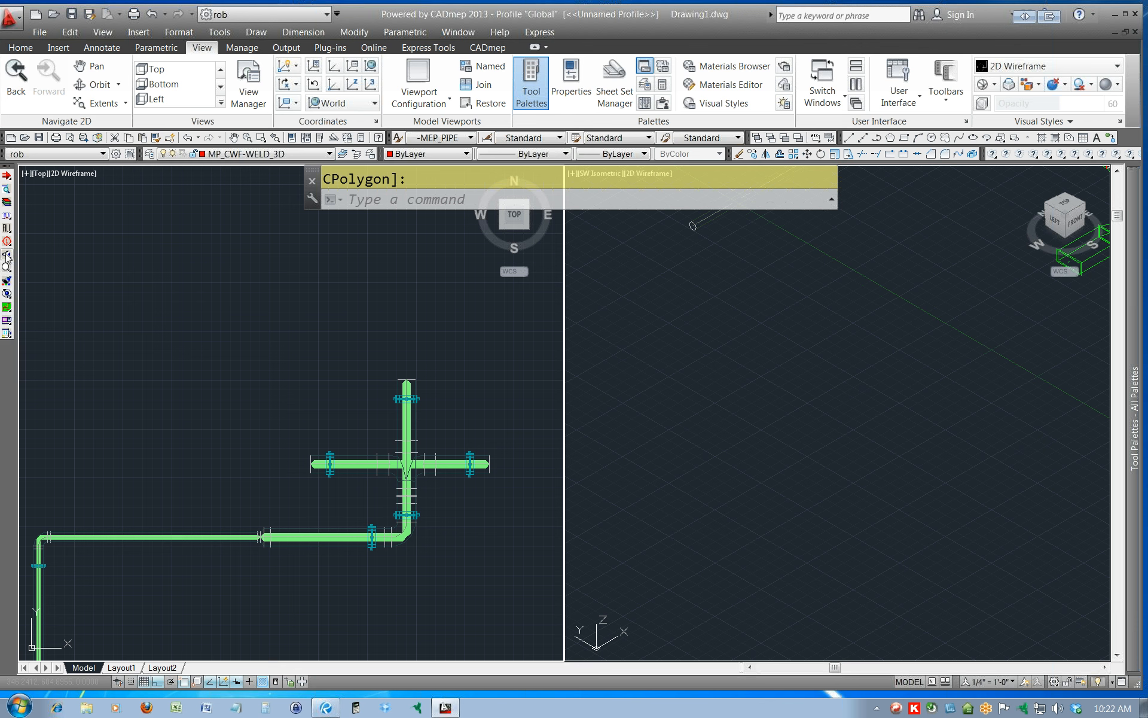
pyautogui.click(494, 50)
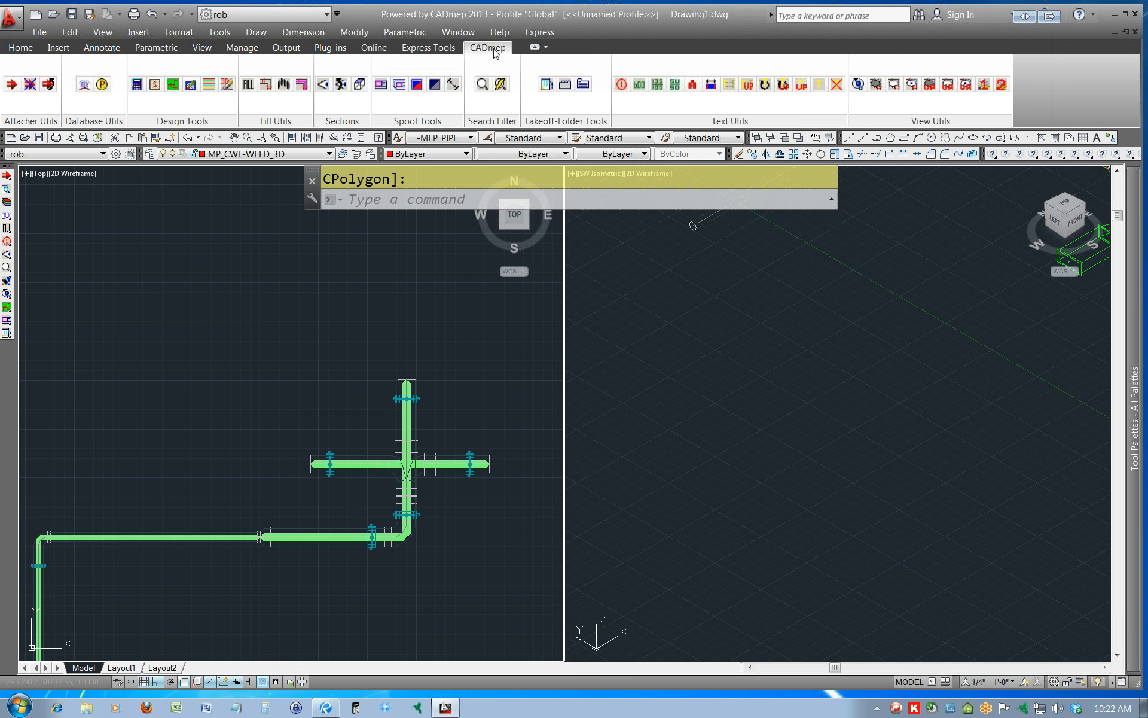
pyautogui.click(444, 339)
pyautogui.press('Escape')
pyautogui.click(430, 368)
pyautogui.click(430, 368)
# Save the drawing as Drawing1.dwg on the Desktop and close the program.
pyautogui.click(39, 32)
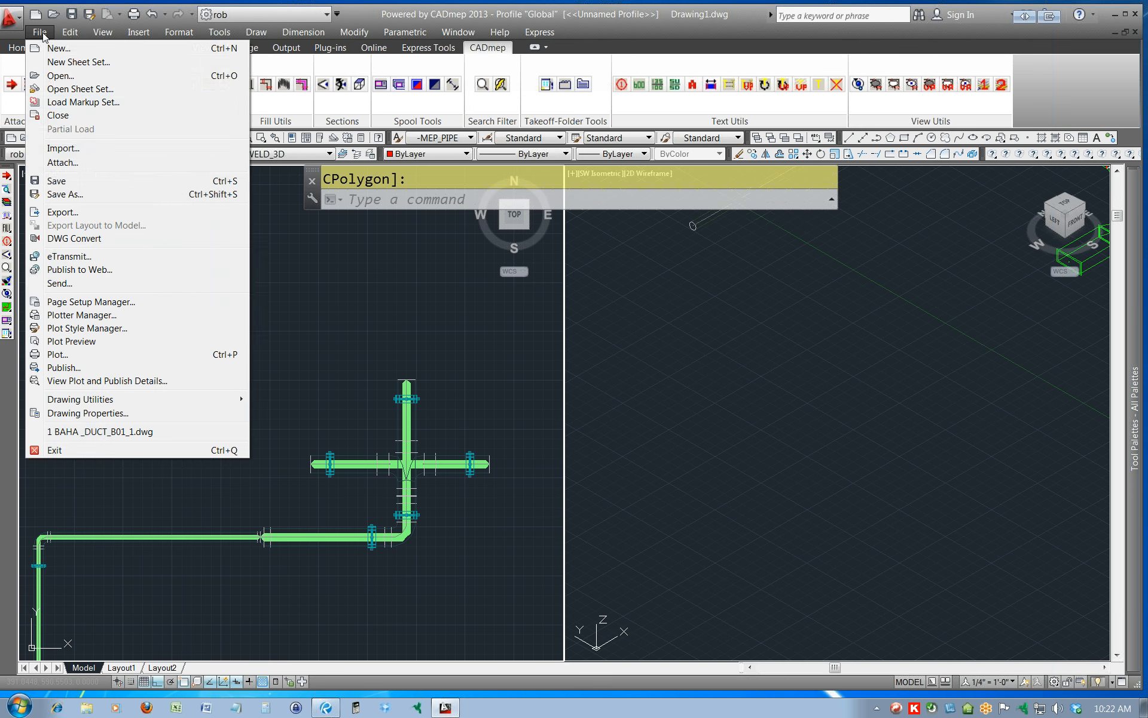
pyautogui.click(55, 195)
pyautogui.click(377, 385)
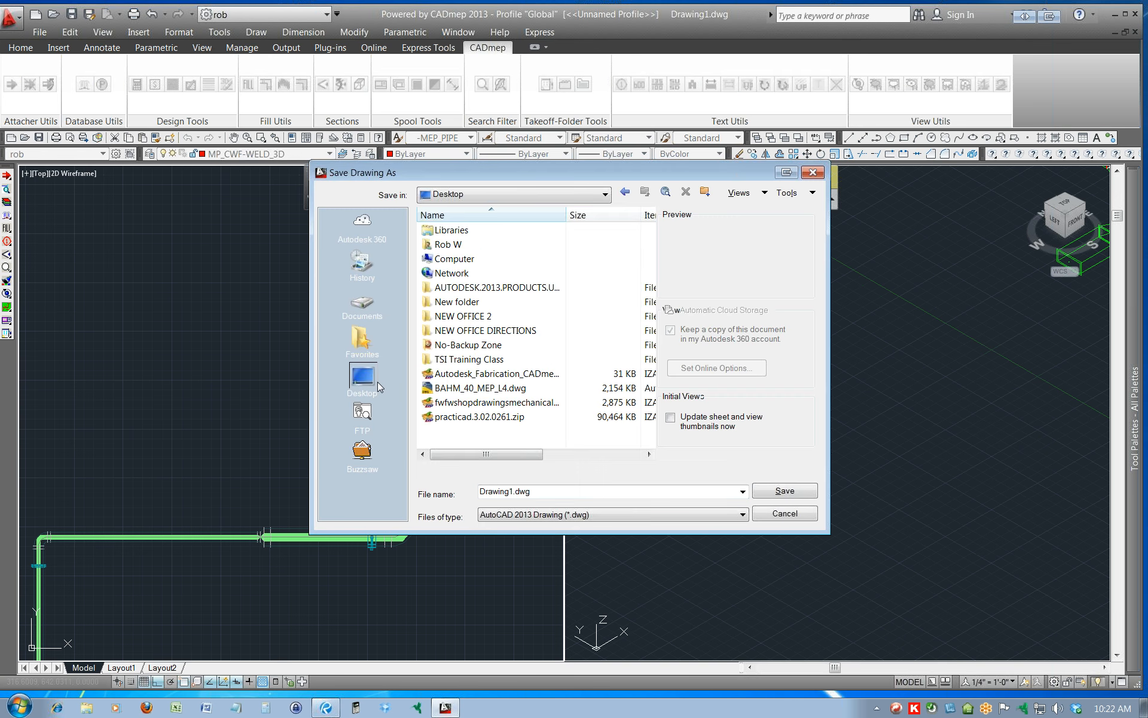
pyautogui.click(785, 490)
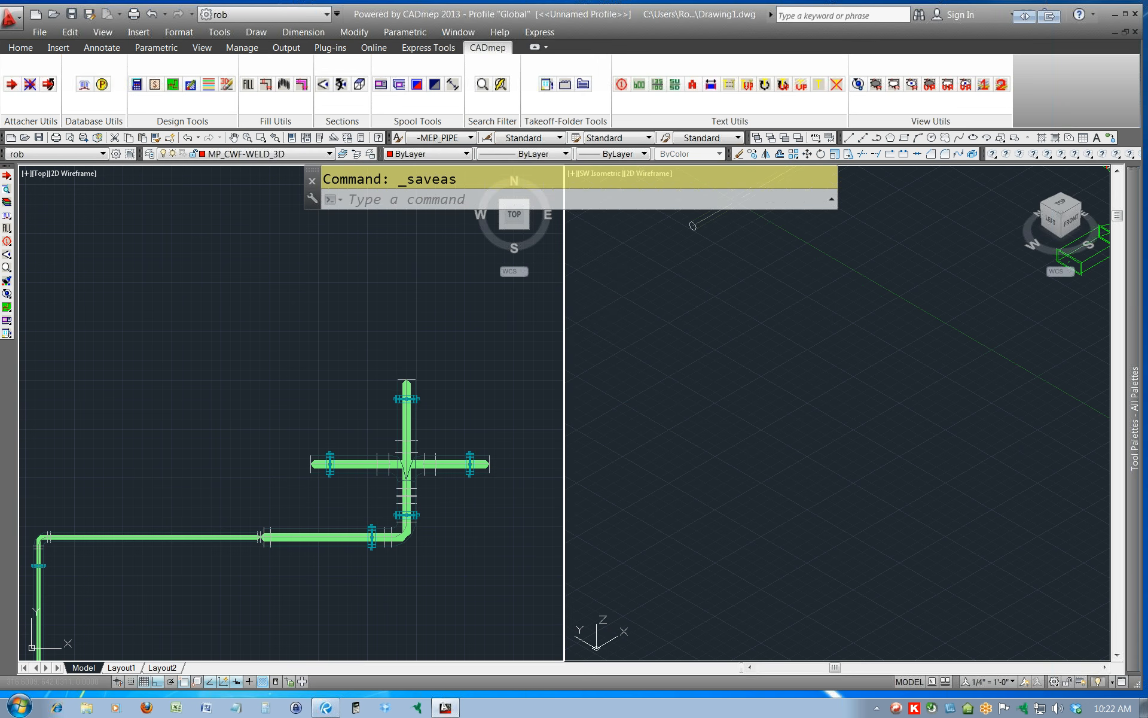
pyautogui.click(1137, 14)
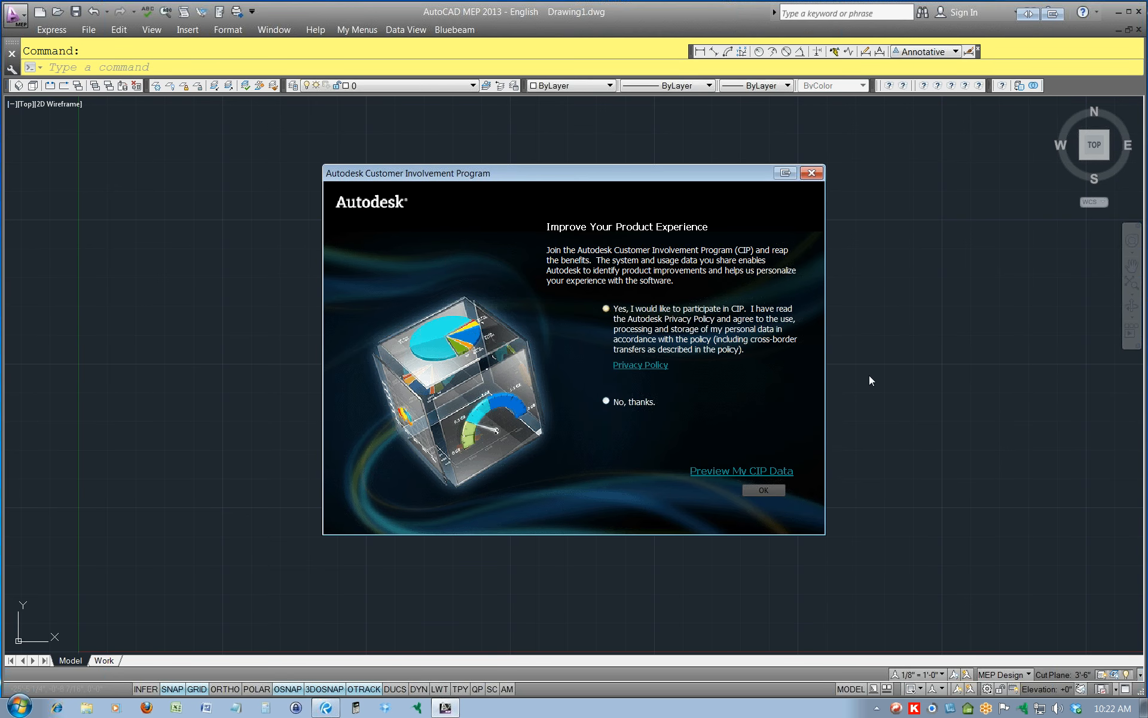
# In AutoCAD MEP 2013, dismiss the Customer Involvement Program dialog and run the TAKEOFF command to load CADmep.
pyautogui.click(812, 175)
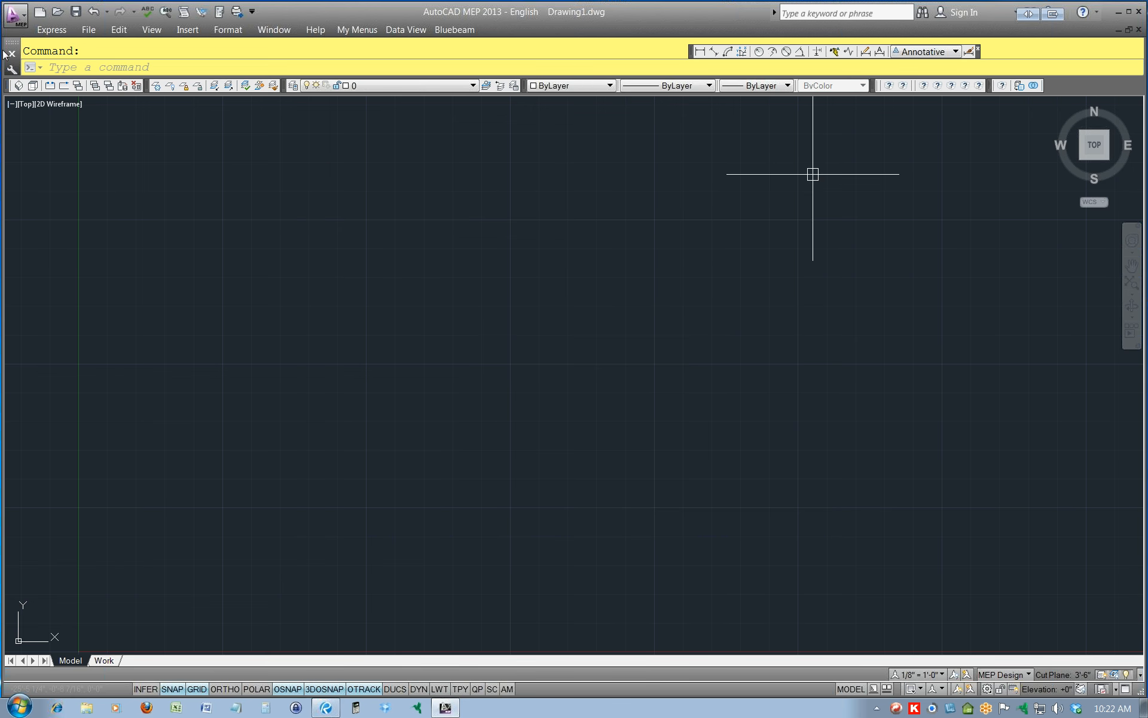
pyautogui.click(885, 178)
pyautogui.click(86, 62)
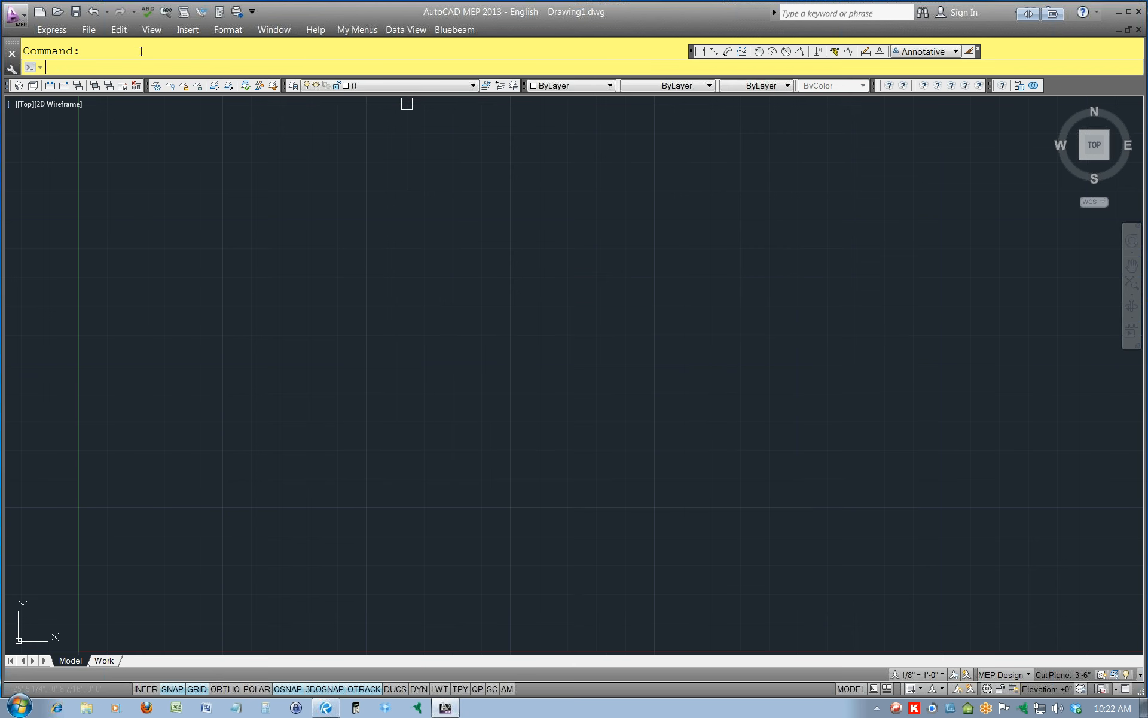
pyautogui.write('tak')
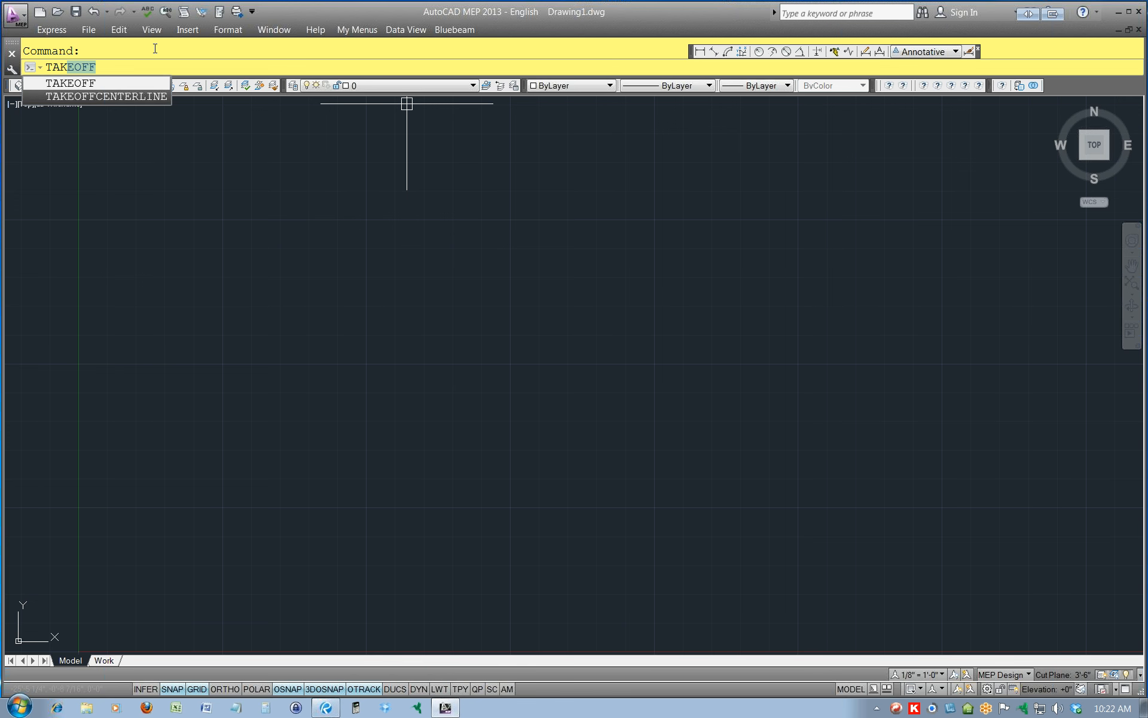
pyautogui.press('Return')
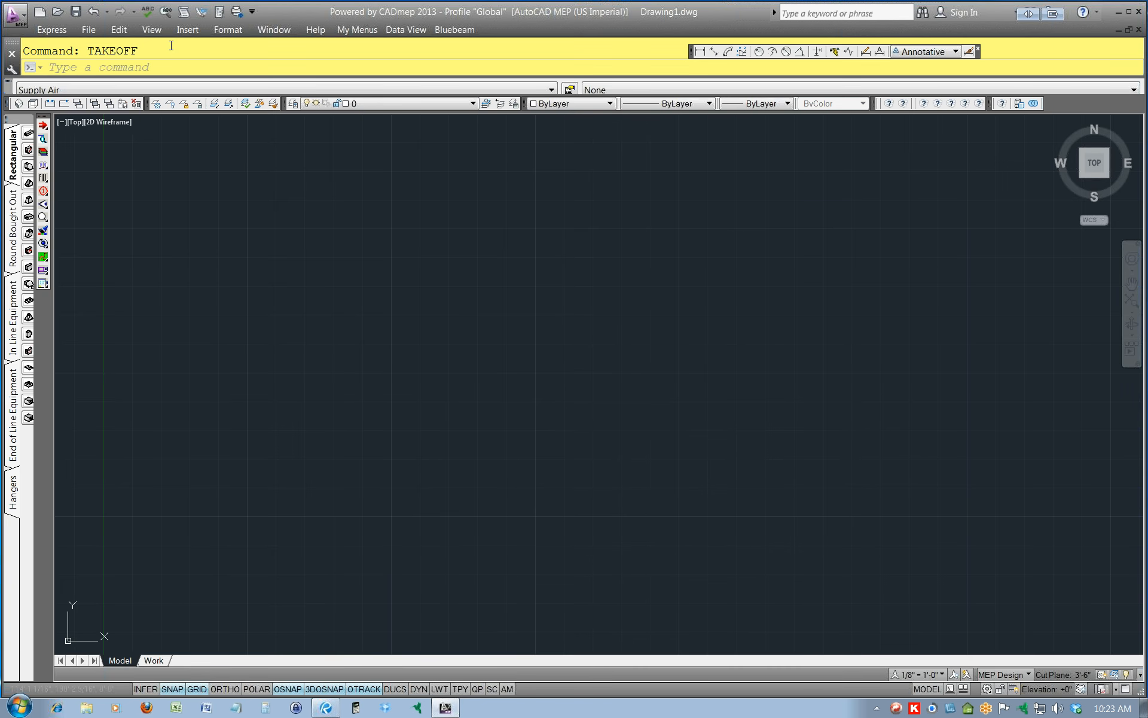
# Open Drawing1.dwg from the Desktop and dismiss the warning about invalid shortcuts.
pyautogui.click(87, 30)
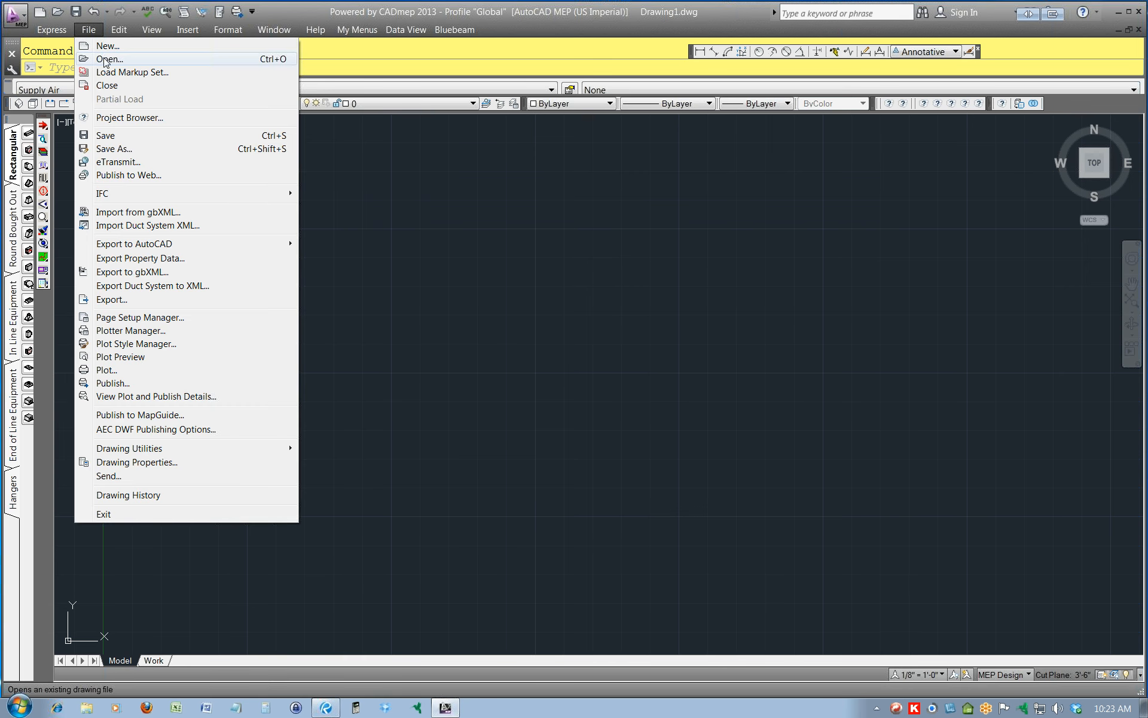
pyautogui.click(108, 59)
pyautogui.click(365, 269)
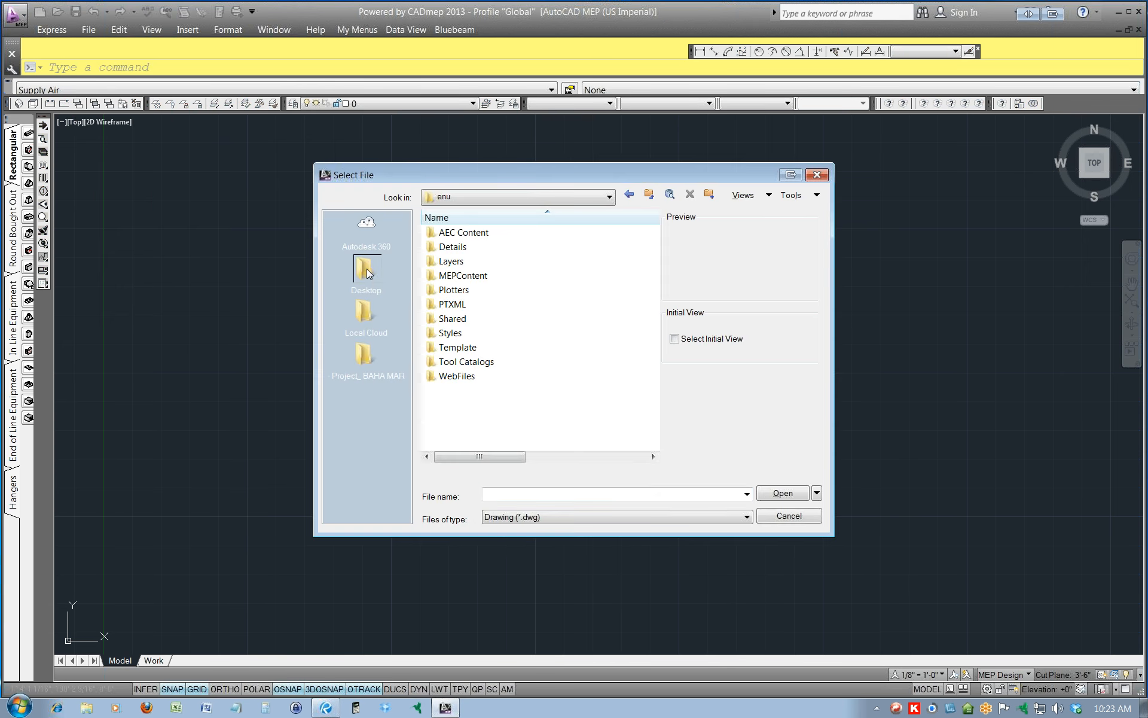
pyautogui.click(372, 275)
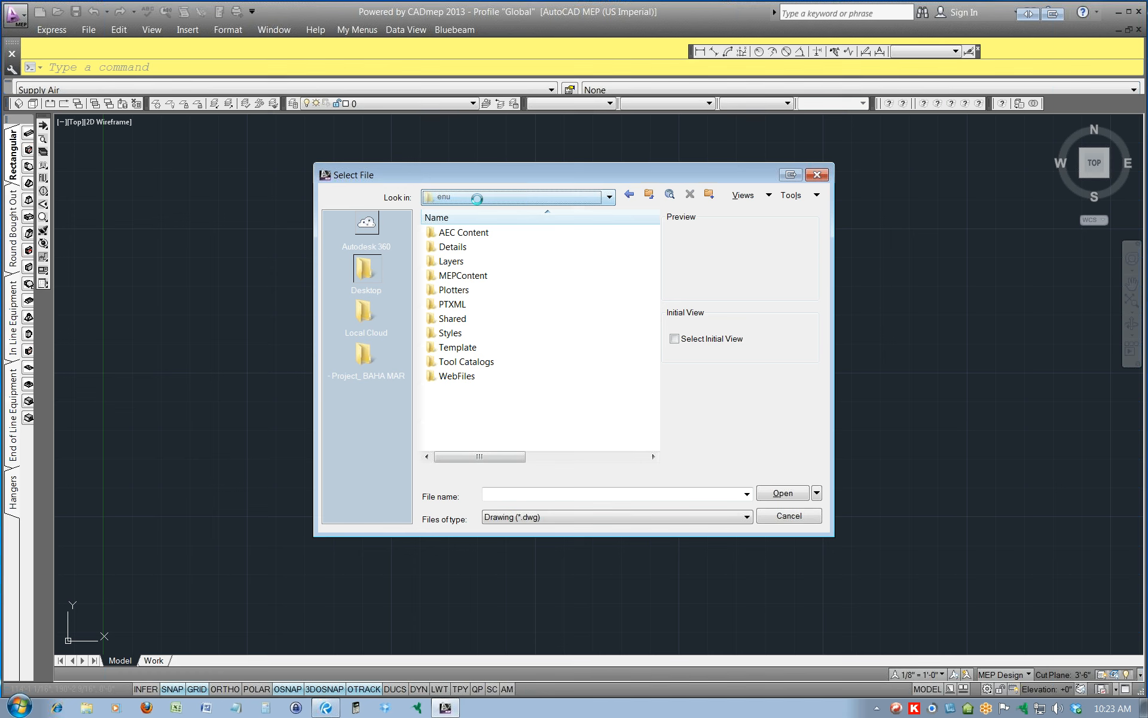
pyautogui.click(477, 199)
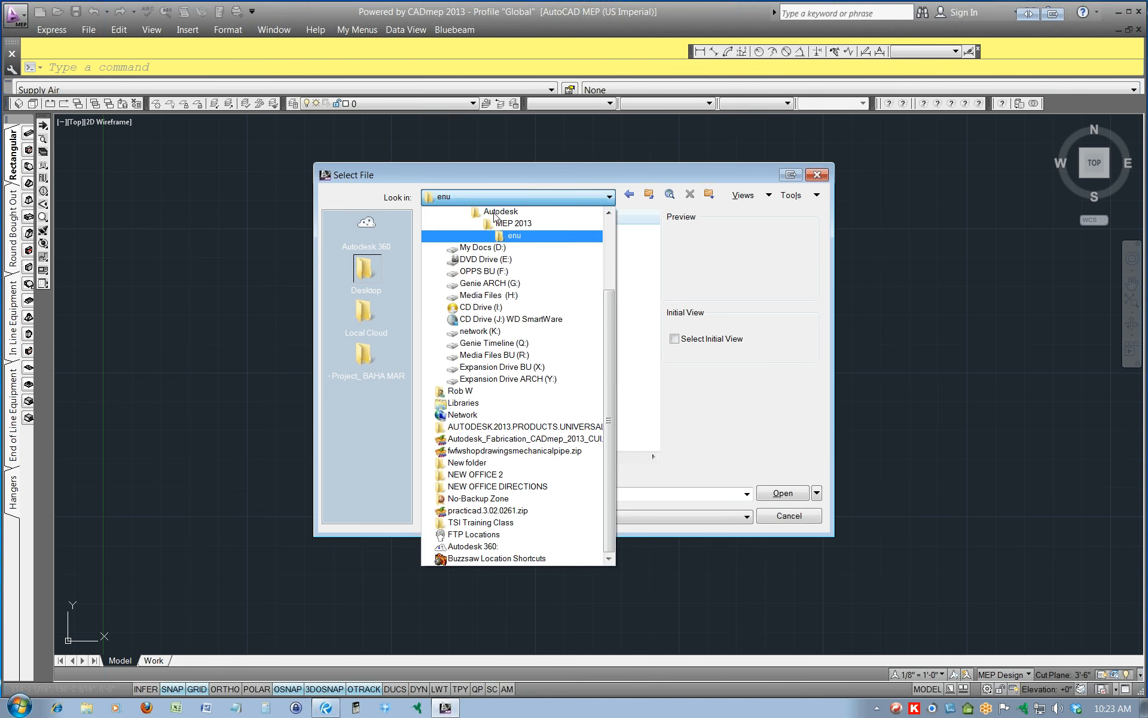
pyautogui.scroll(3, 477, 223)
pyautogui.click(464, 213)
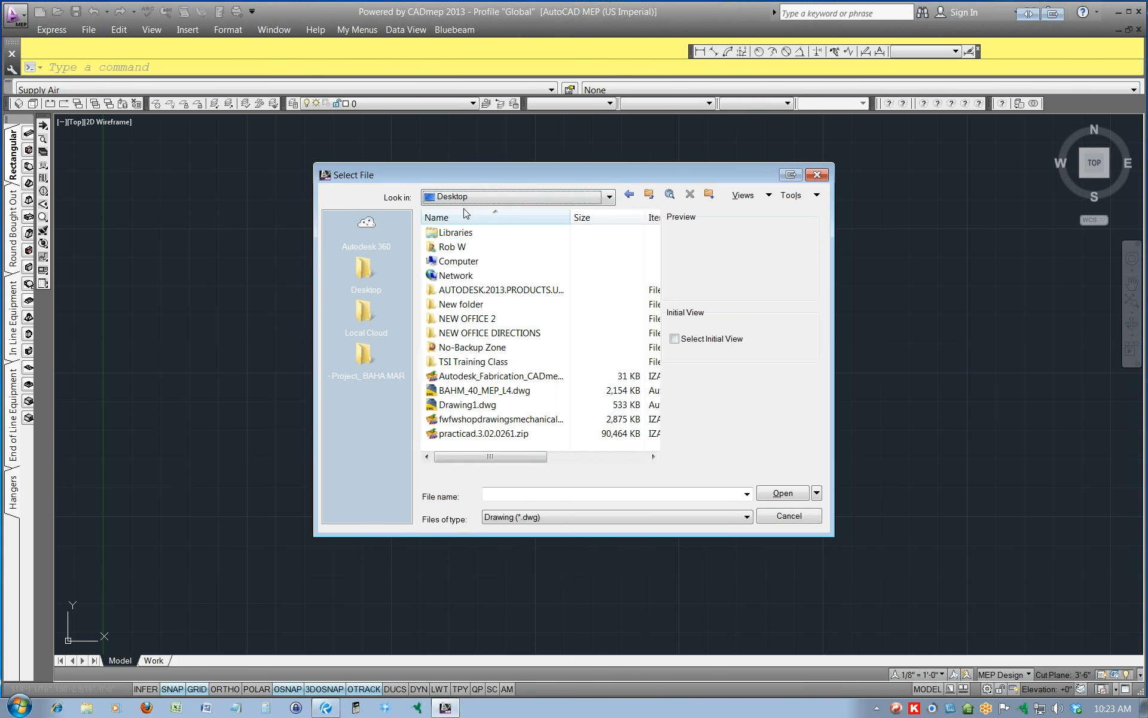
pyautogui.click(456, 276)
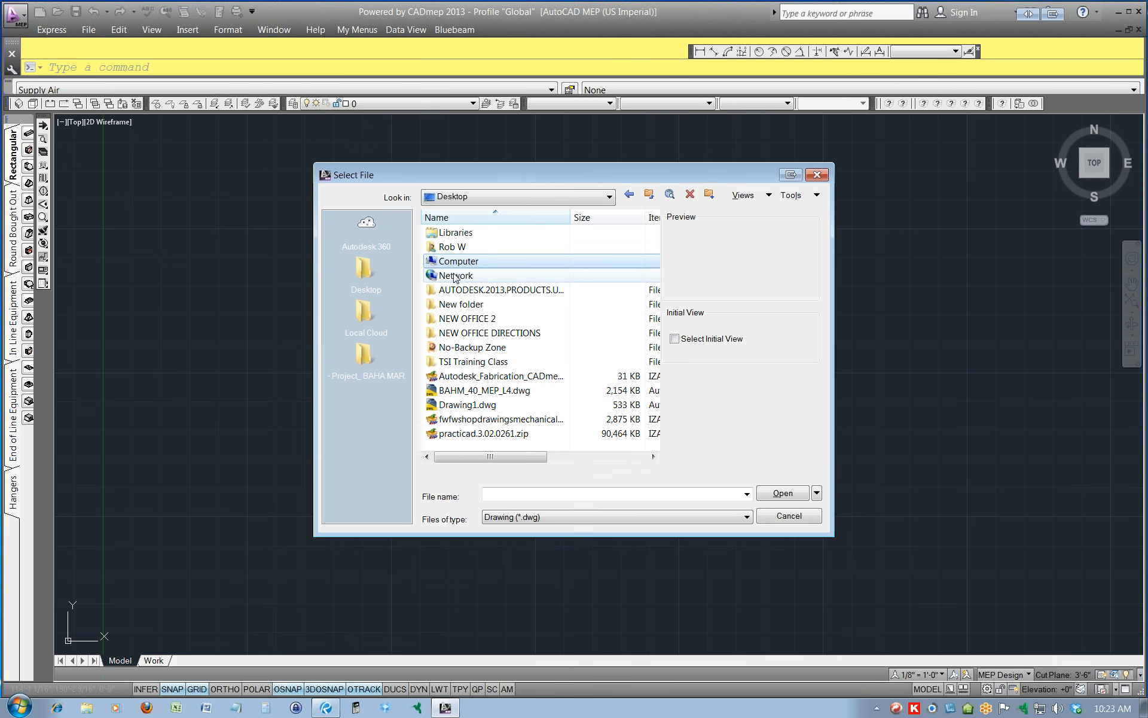
pyautogui.doubleClick(476, 405)
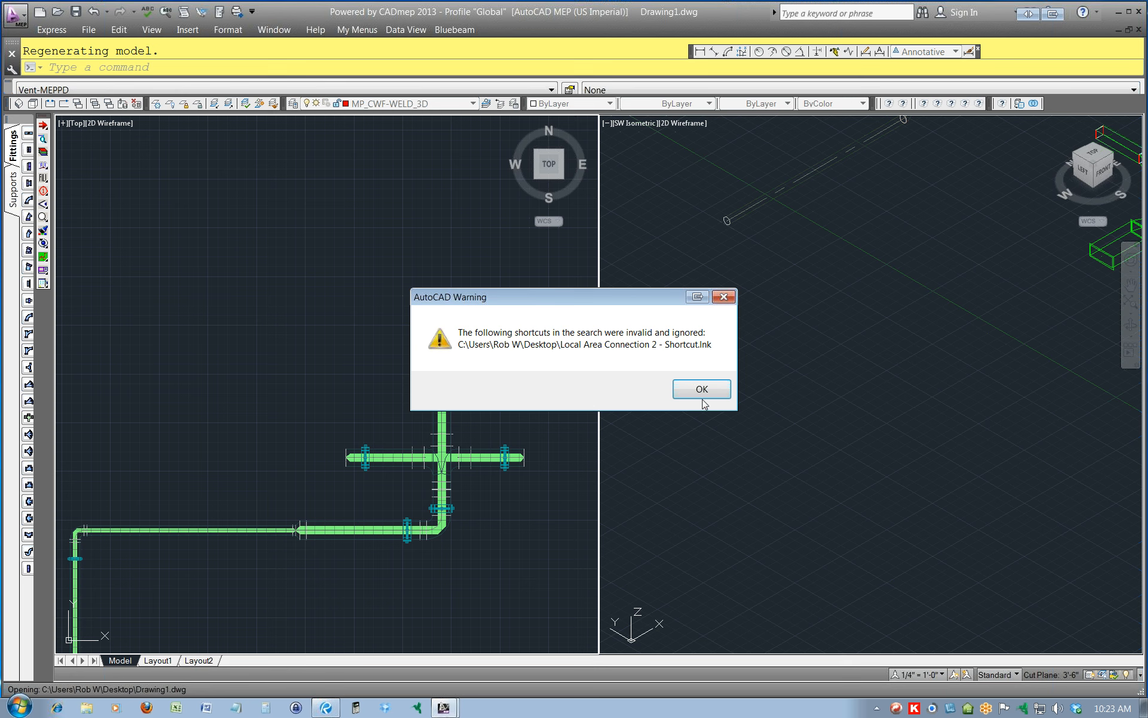
pyautogui.click(693, 390)
# Widen the docked CADmep fittings palette so the Vent-MEPPD fittings show as large icons in three columns.
pyautogui.scroll(-2, 468, 344)
pyautogui.scroll(2, 465, 353)
pyautogui.scroll(-2, 466, 323)
pyautogui.scroll(-4, 464, 335)
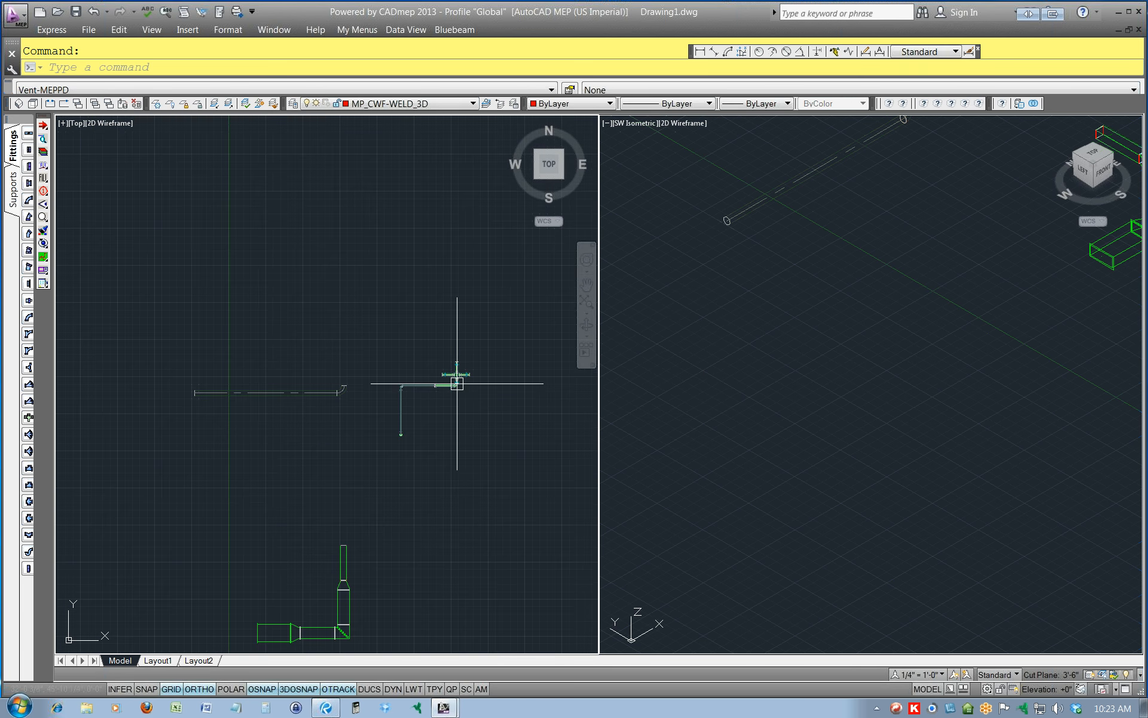
pyautogui.scroll(1, 471, 386)
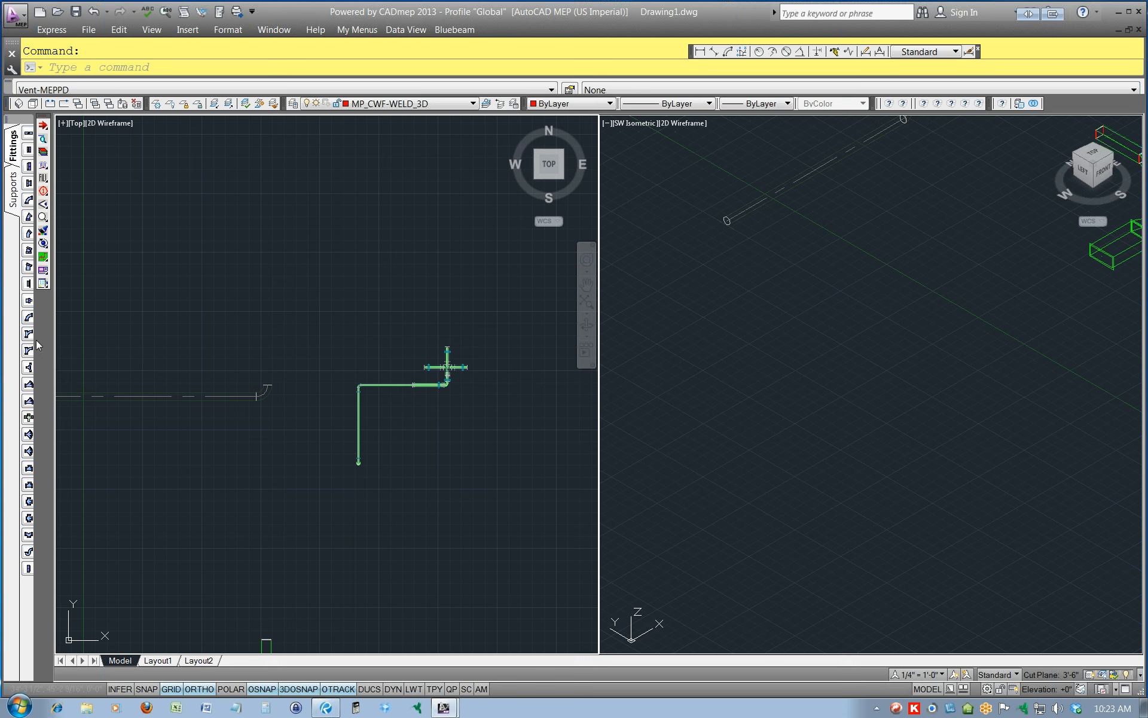
pyautogui.moveTo(33, 340); pyautogui.dragTo(173, 344)
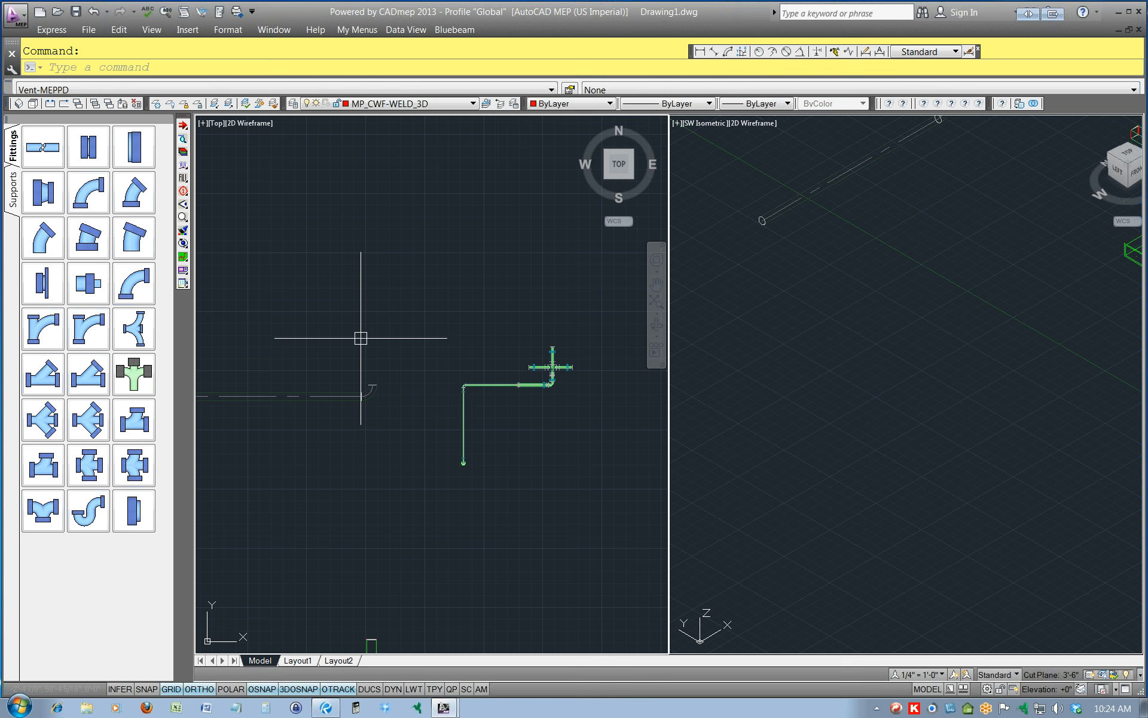
# Inspect the item information of the clevis hanger on the east branch of the vent piping in the plan view.
pyautogui.scroll(2, 574, 365)
pyautogui.scroll(15, 577, 364)
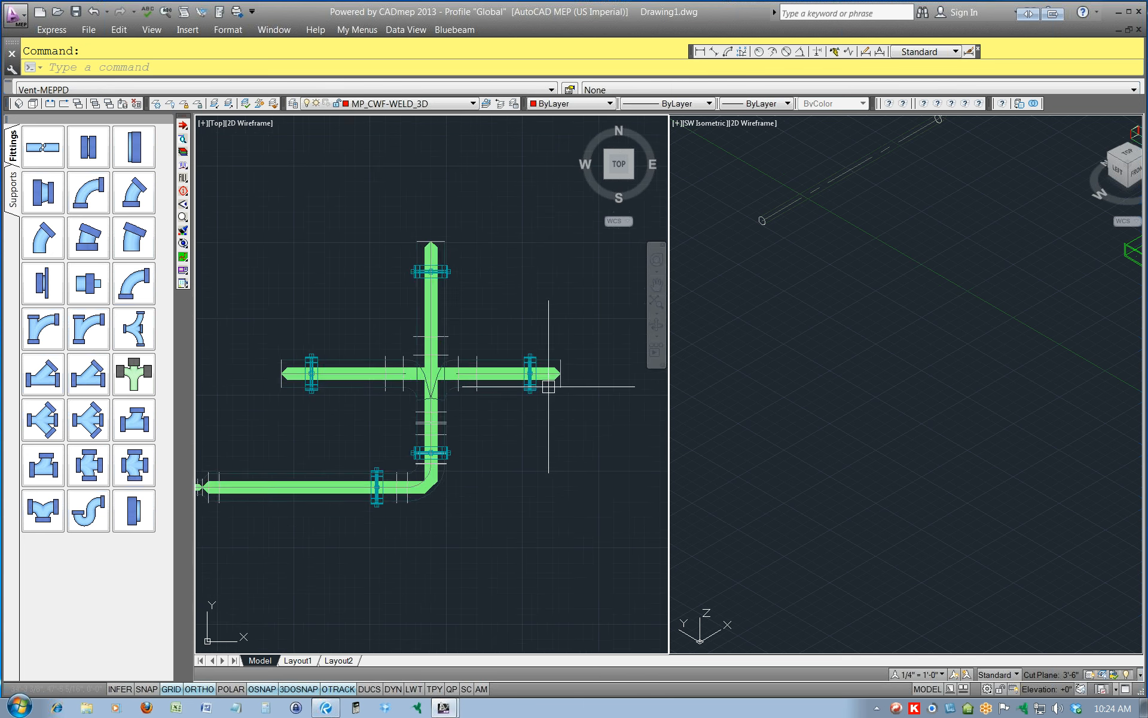
pyautogui.click(428, 404)
pyautogui.click(402, 387)
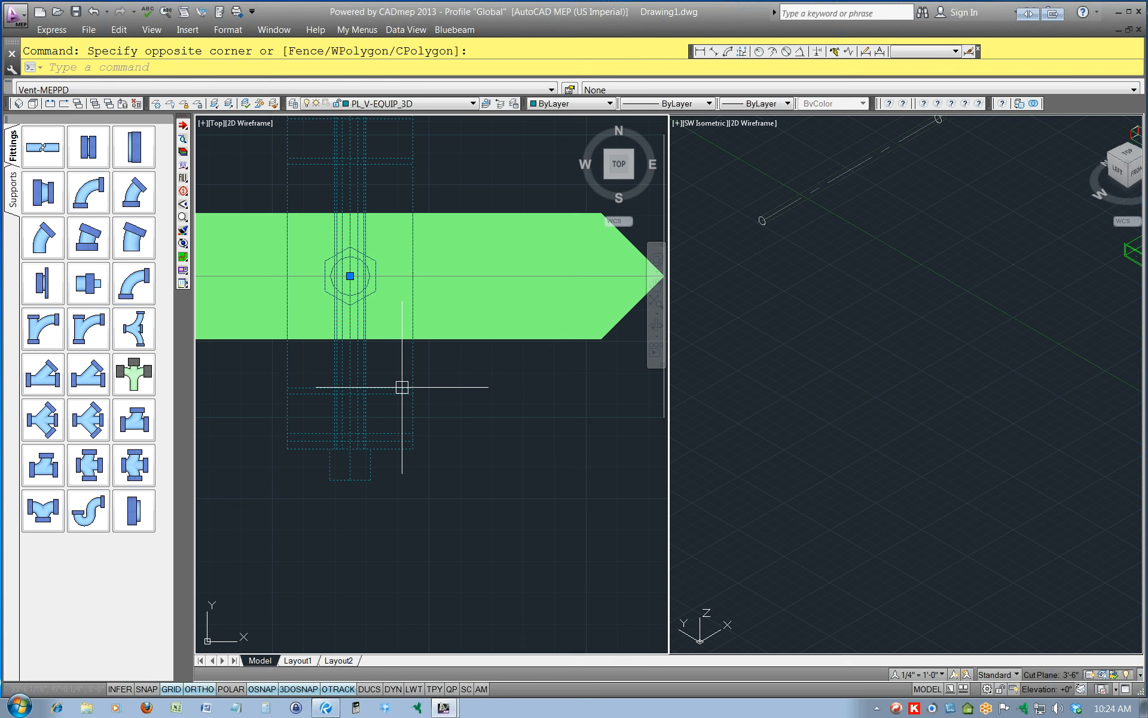
pyautogui.moveTo(416, 384)
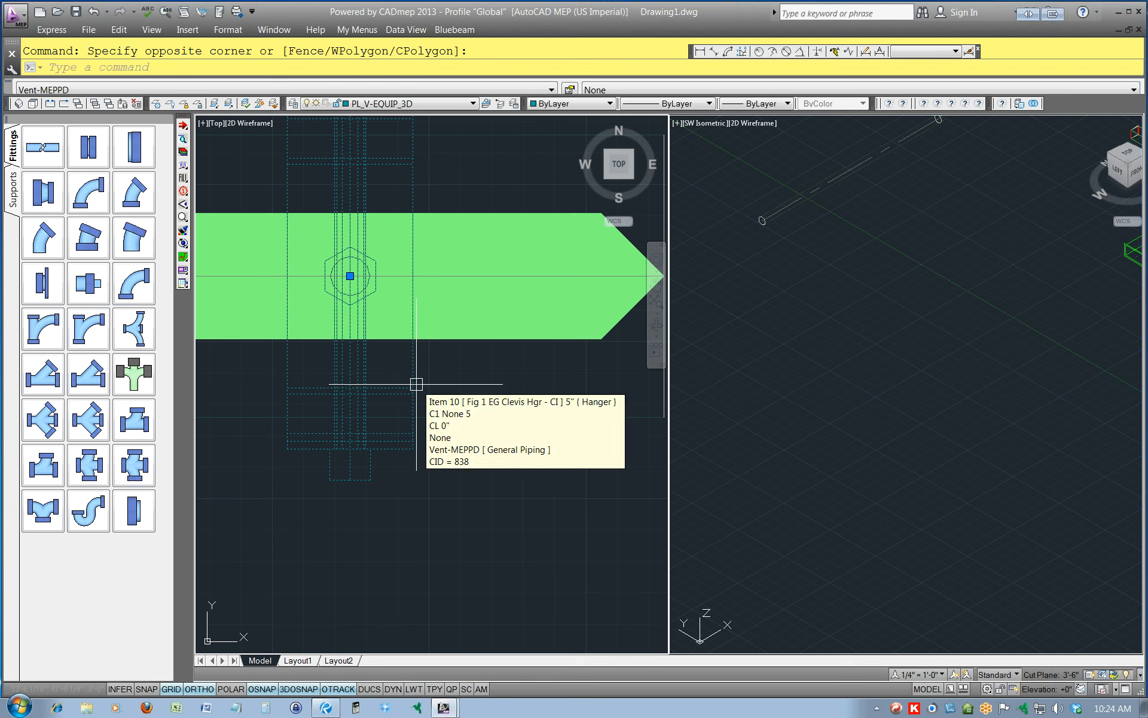
pyautogui.press('Escape')
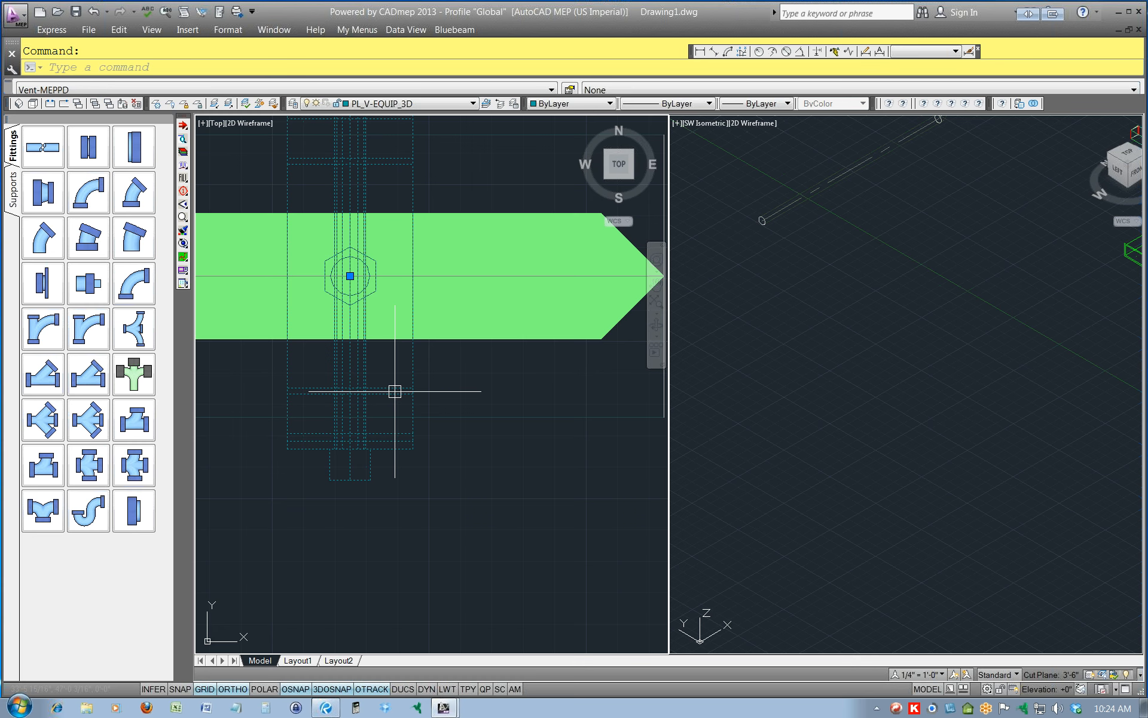
pyautogui.press('Escape')
# Select the branch pipe, its hanger and the filled design line in turn to check the layer of each.
pyautogui.scroll(-3, 508, 401)
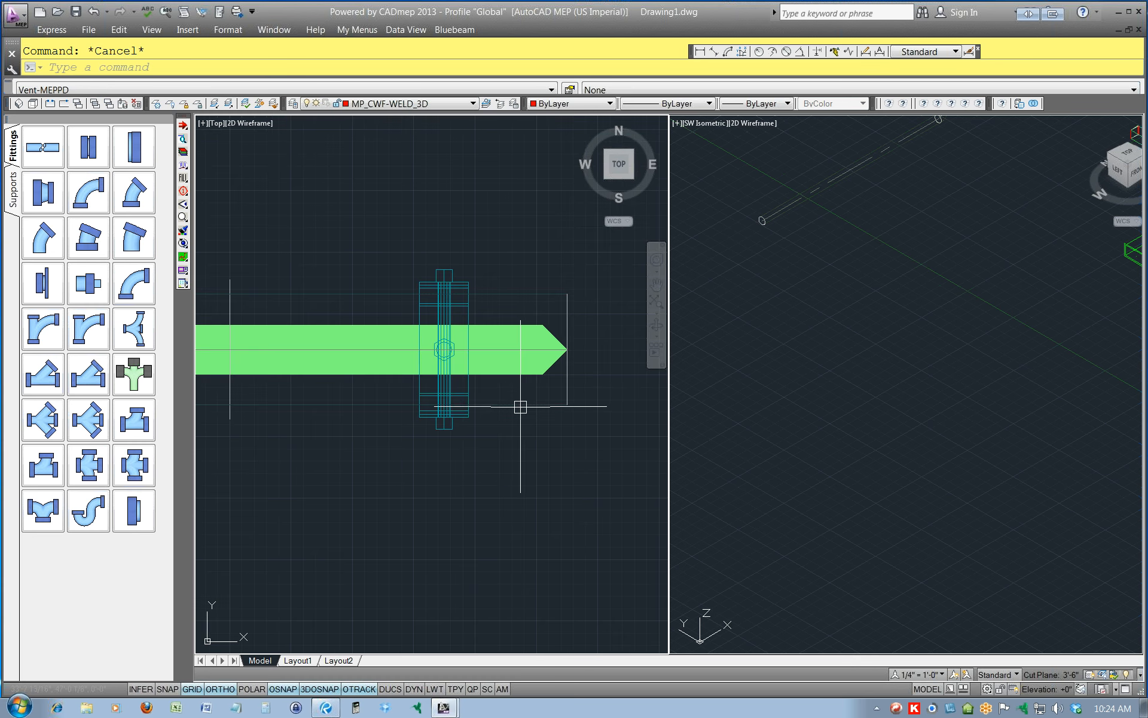
pyautogui.click(521, 407)
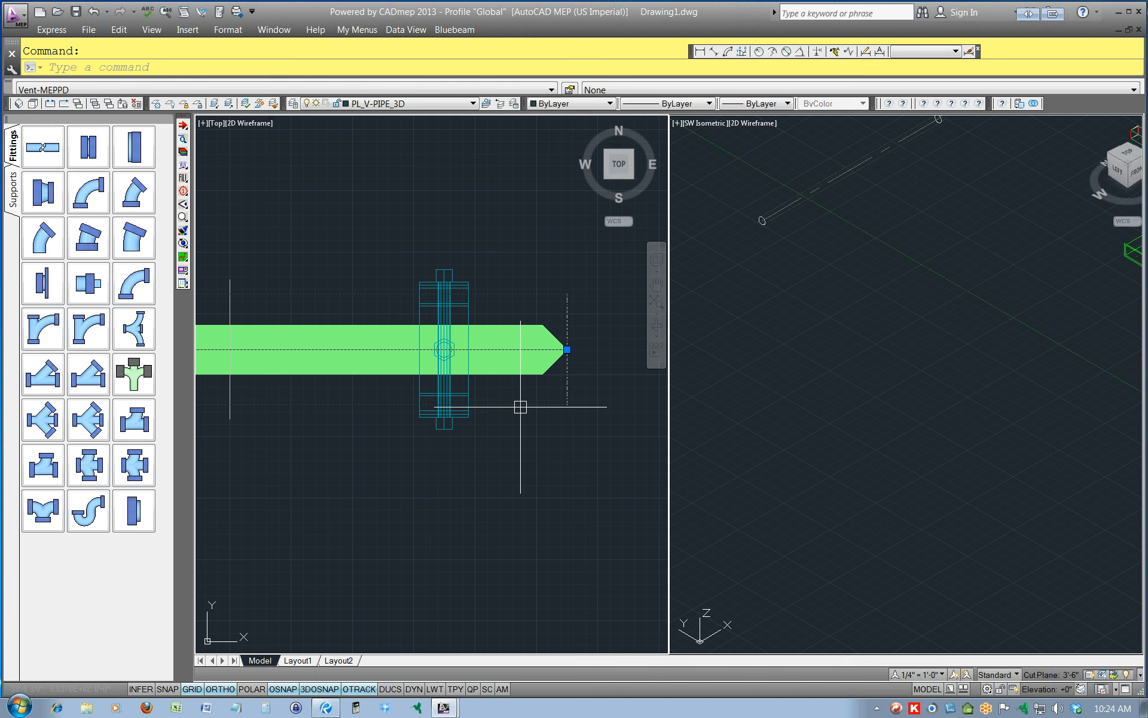
pyautogui.press('Escape')
pyautogui.scroll(2, 473, 391)
pyautogui.click(465, 390)
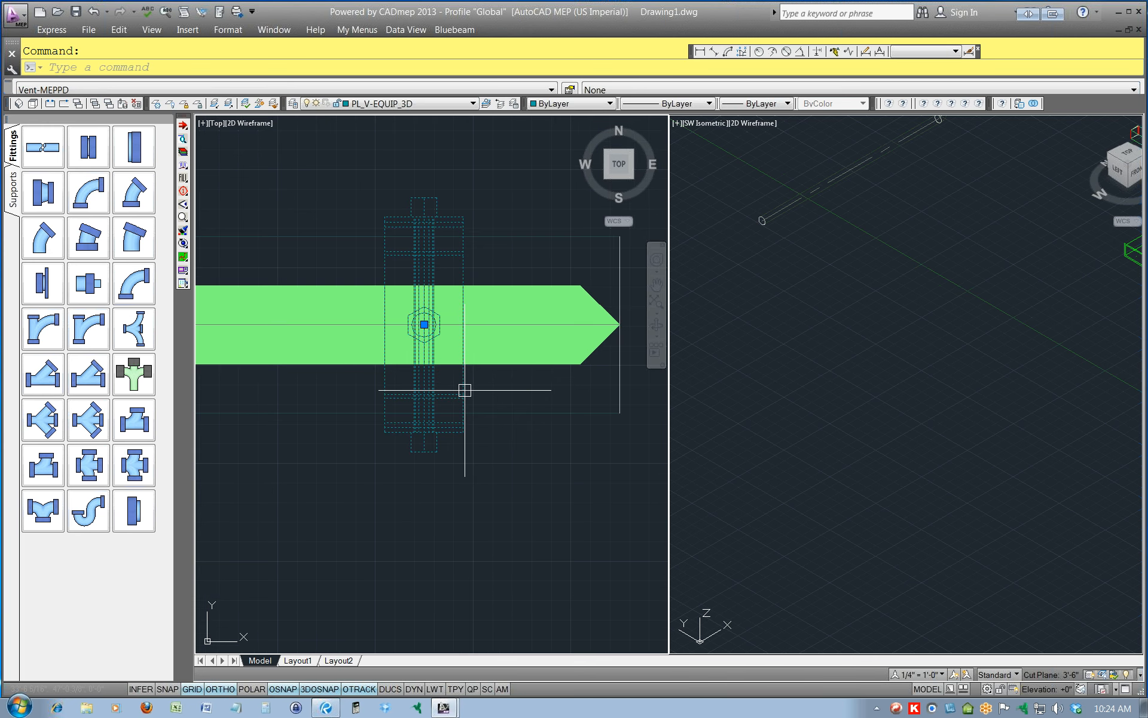
pyautogui.press('Escape')
pyautogui.click(571, 366)
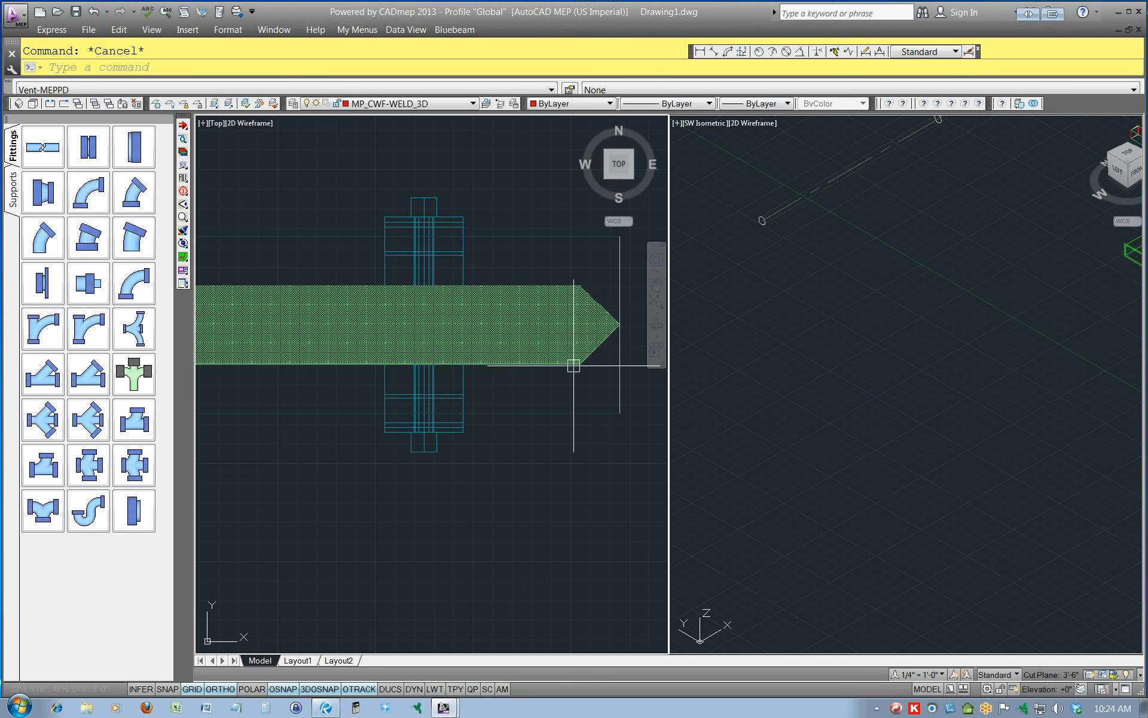
pyautogui.scroll(-3, 573, 366)
pyautogui.press('Escape')
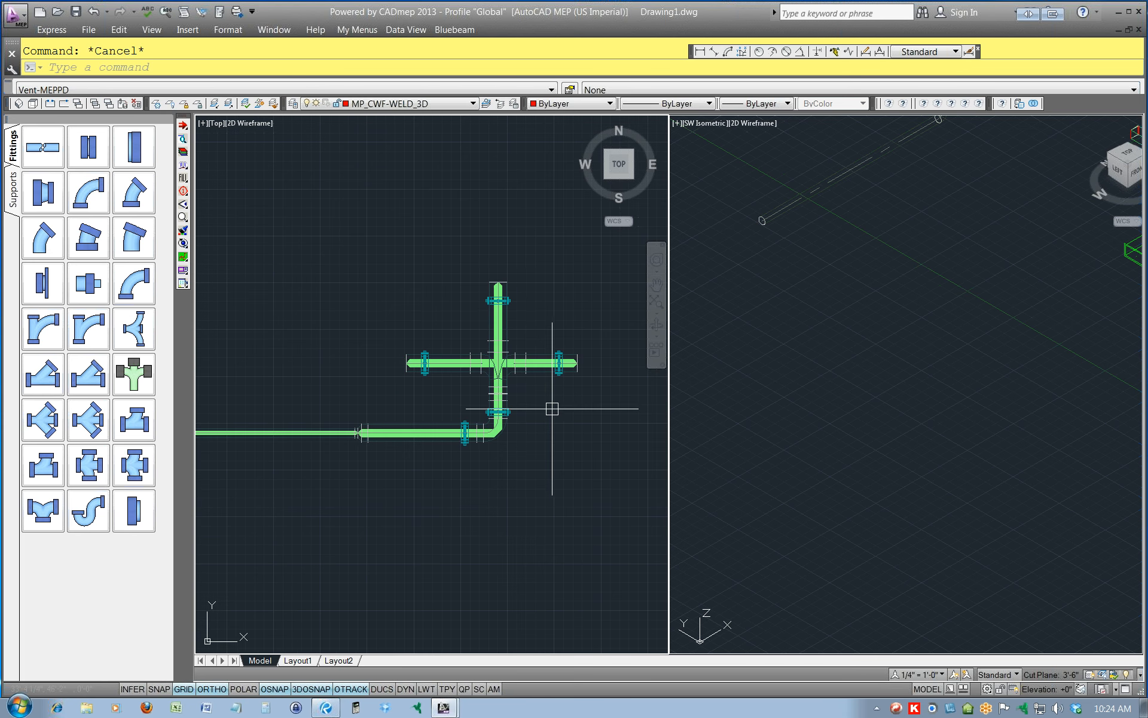
pyautogui.scroll(3, 495, 286)
pyautogui.click(496, 287)
pyautogui.scroll(-5, 496, 287)
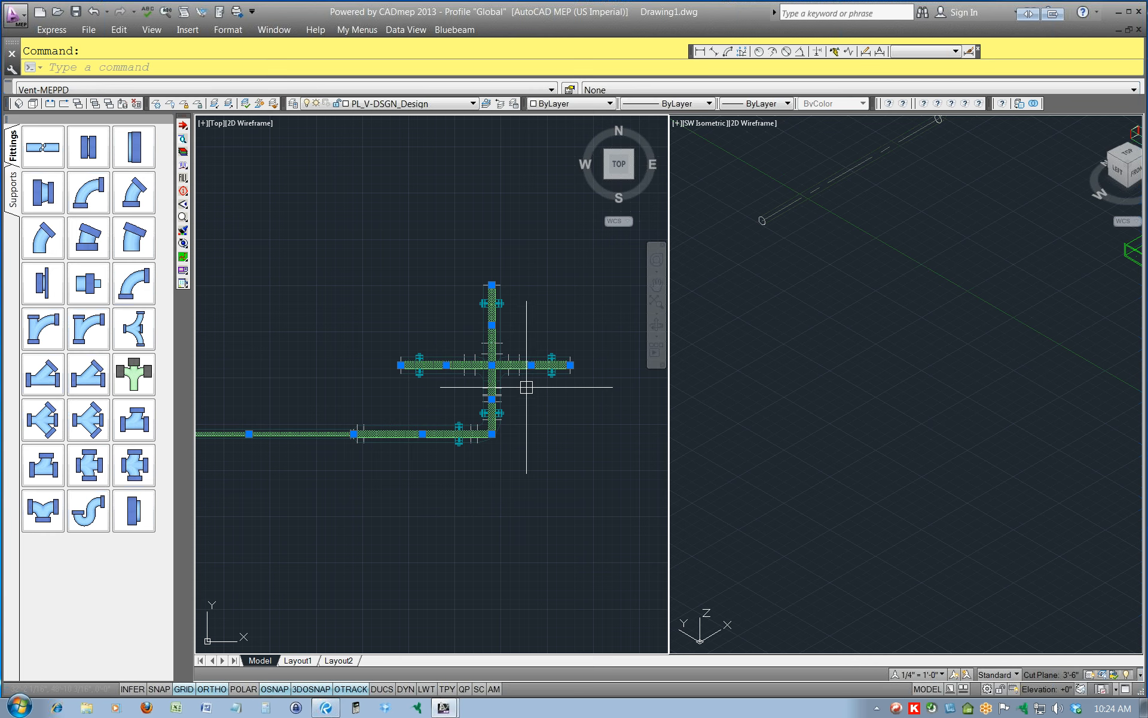
pyautogui.press('Escape')
# Examine the filled vent piping run and its hangers up close in the SW Isometric viewport.
pyautogui.scroll(-4, 536, 403)
pyautogui.click(842, 339)
pyautogui.scroll(-8, 842, 339)
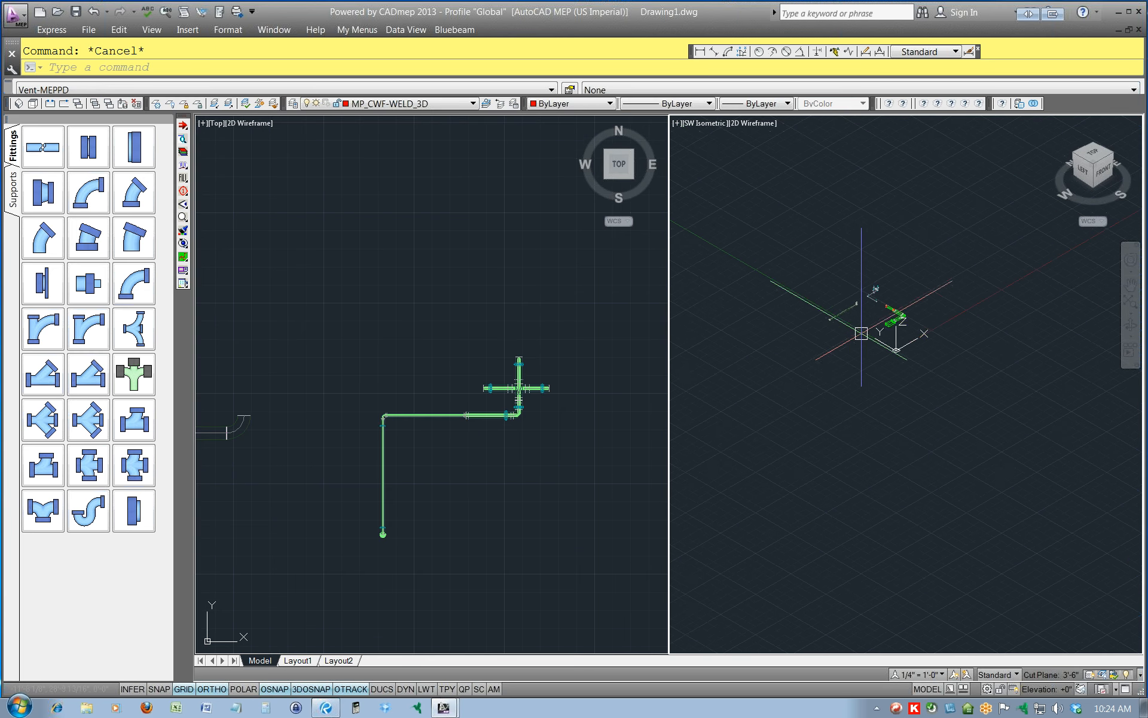
pyautogui.scroll(8, 883, 325)
pyautogui.scroll(-4, 921, 251)
pyautogui.scroll(7, 970, 173)
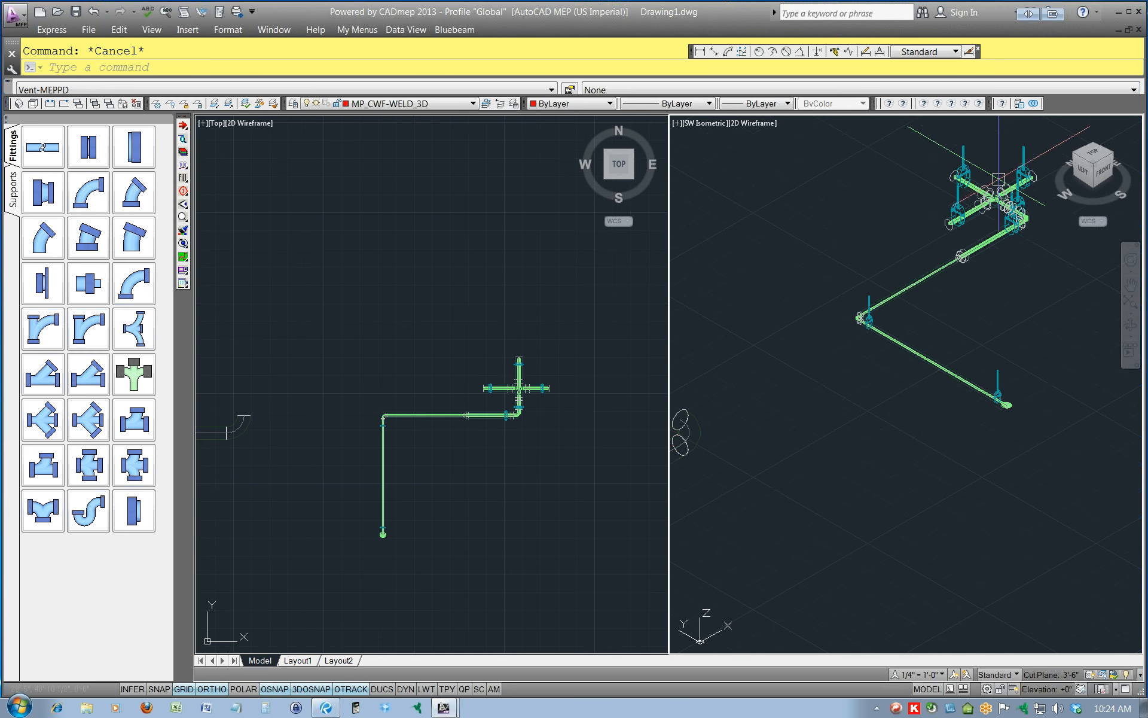
pyautogui.scroll(3, 969, 172)
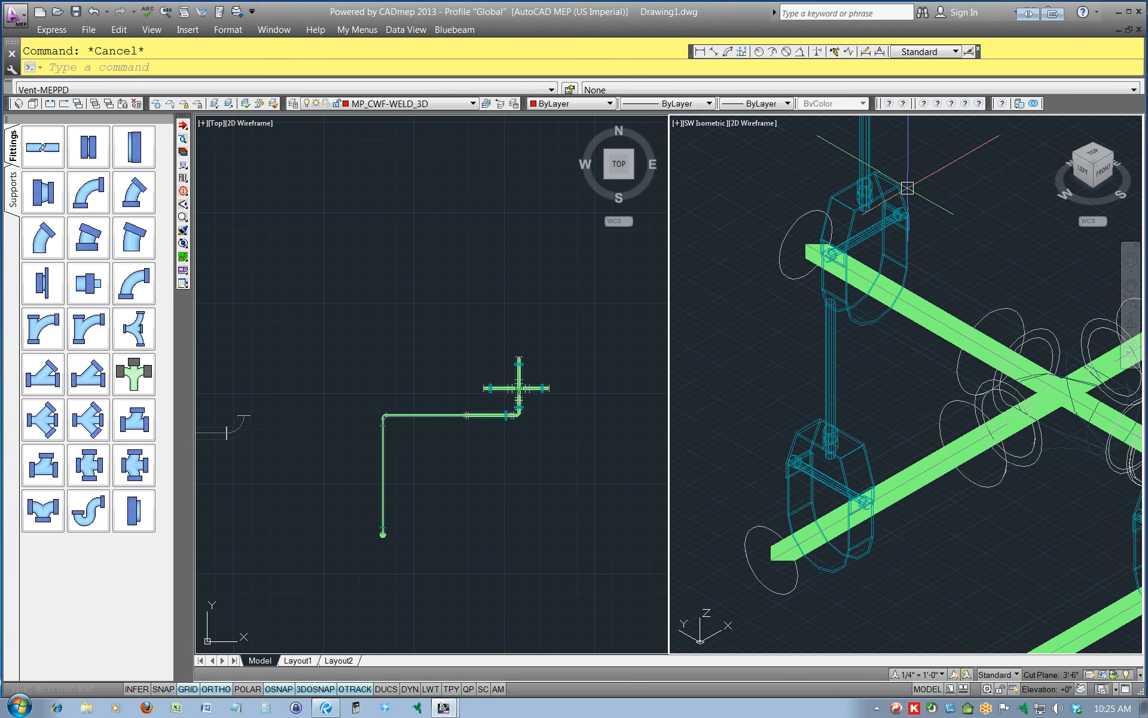
# Select the filled design line at the north branch's pointed end in the plan view to check its shape and layer.
pyautogui.click(538, 392)
pyautogui.scroll(2, 528, 370)
pyautogui.scroll(2, 528, 370)
pyautogui.scroll(-4, 514, 334)
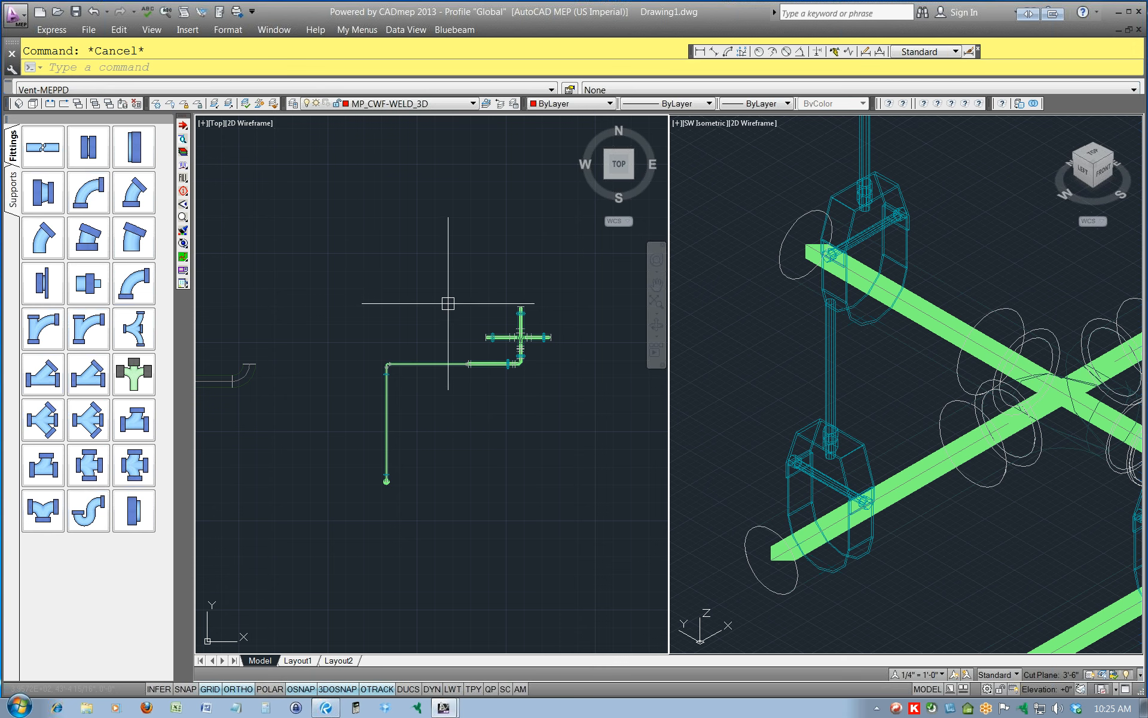
pyautogui.scroll(15, 448, 304)
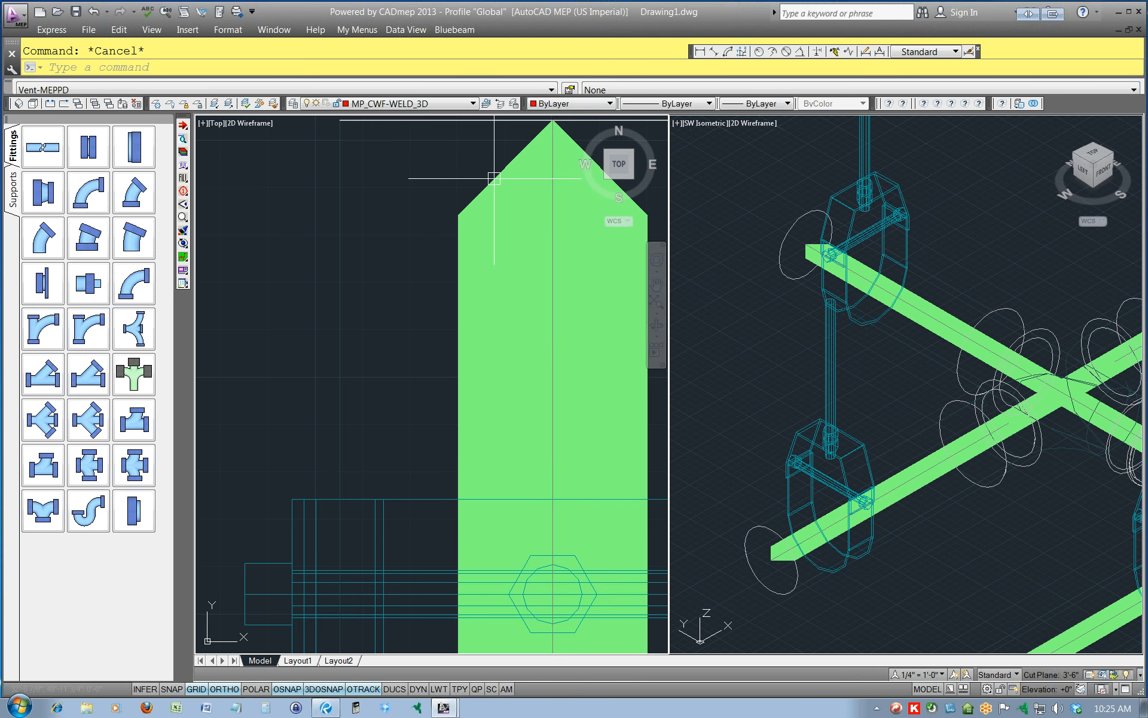
pyautogui.click(494, 178)
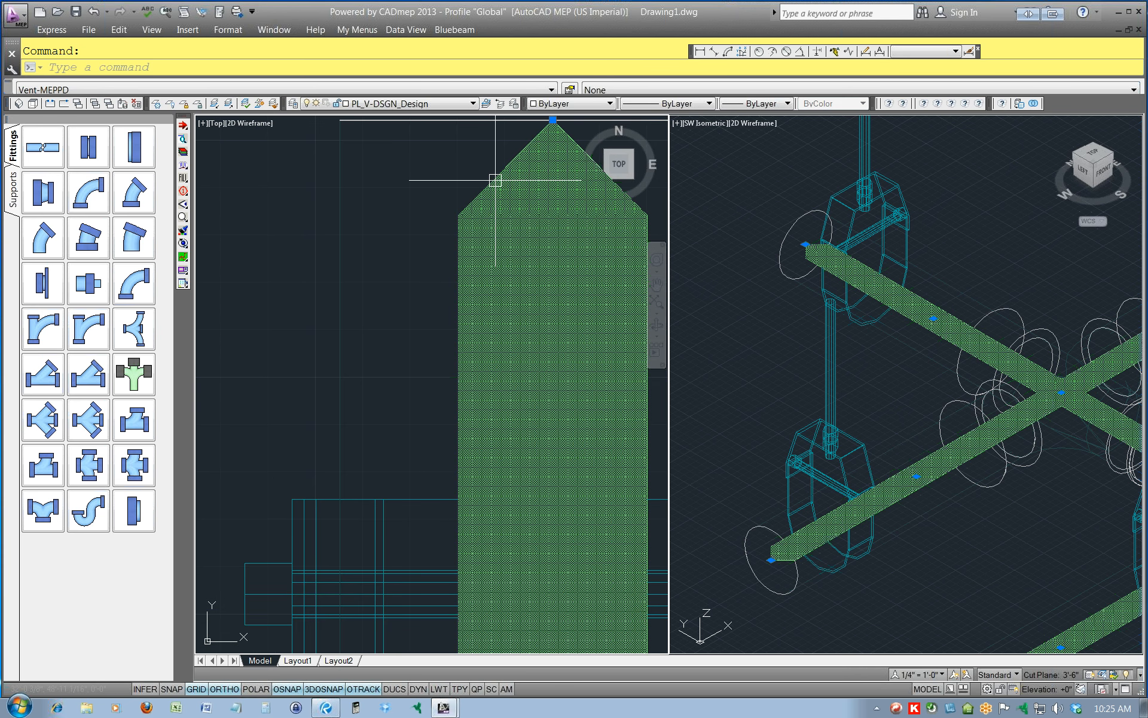
pyautogui.scroll(-6, 495, 179)
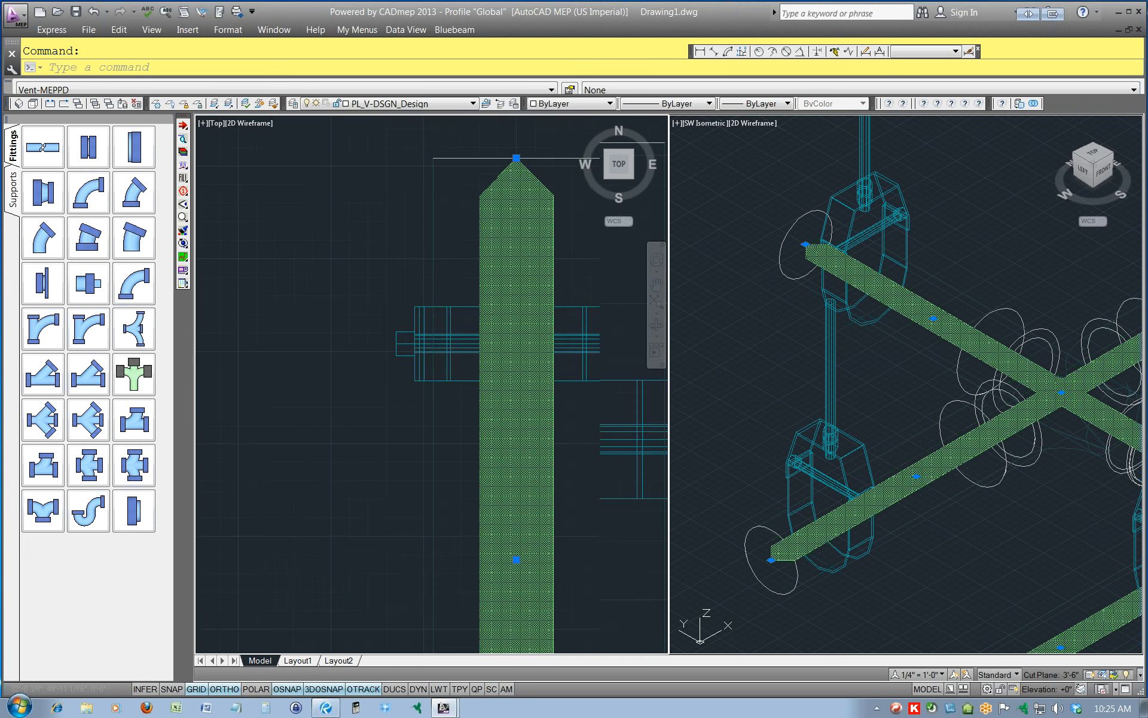
pyautogui.press('Escape')
# Select the design line at the north branch's end in the SW Isometric viewport to inspect its fill up close.
pyautogui.scroll(6, 825, 257)
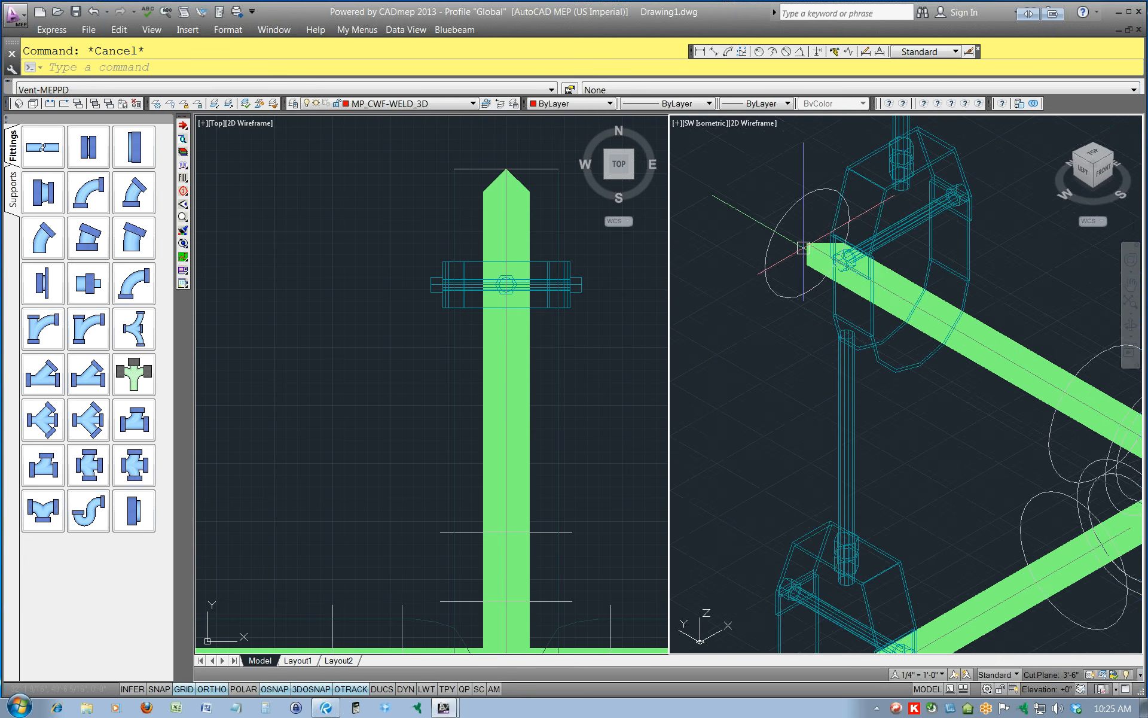
pyautogui.click(826, 322)
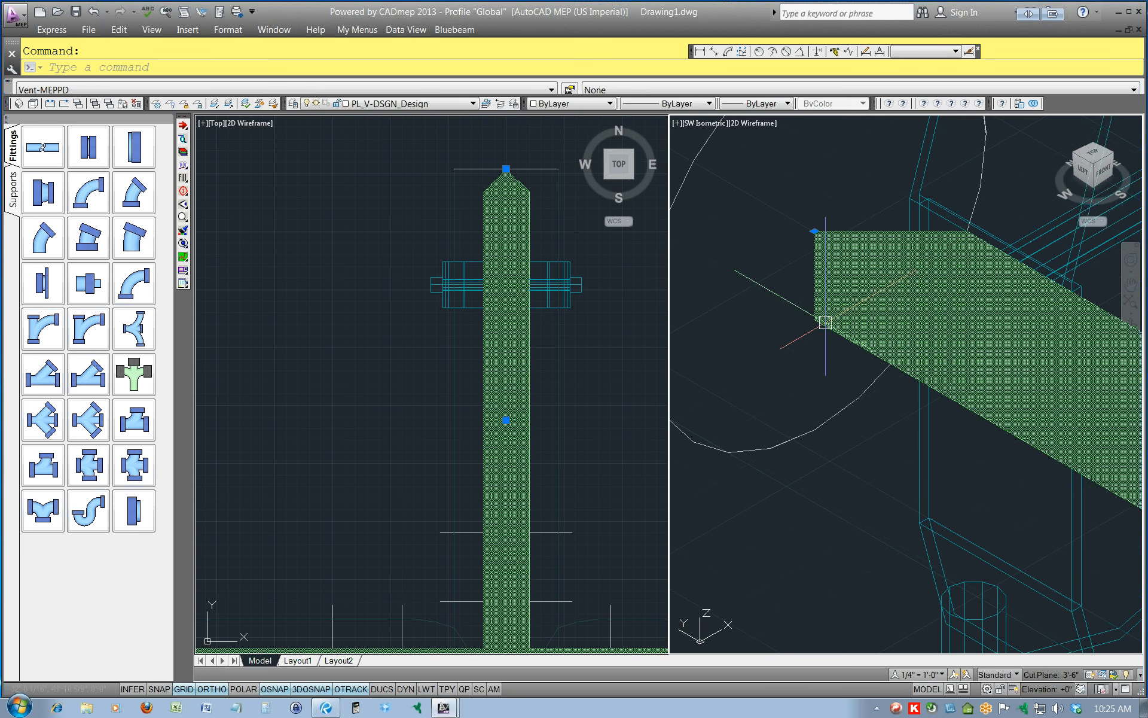
pyautogui.scroll(-5, 502, 209)
pyautogui.scroll(-5, 494, 251)
pyautogui.press('Escape')
# Select the design line at the west branch's pointed end in the plan view to see how far it extends.
pyautogui.scroll(10, 385, 282)
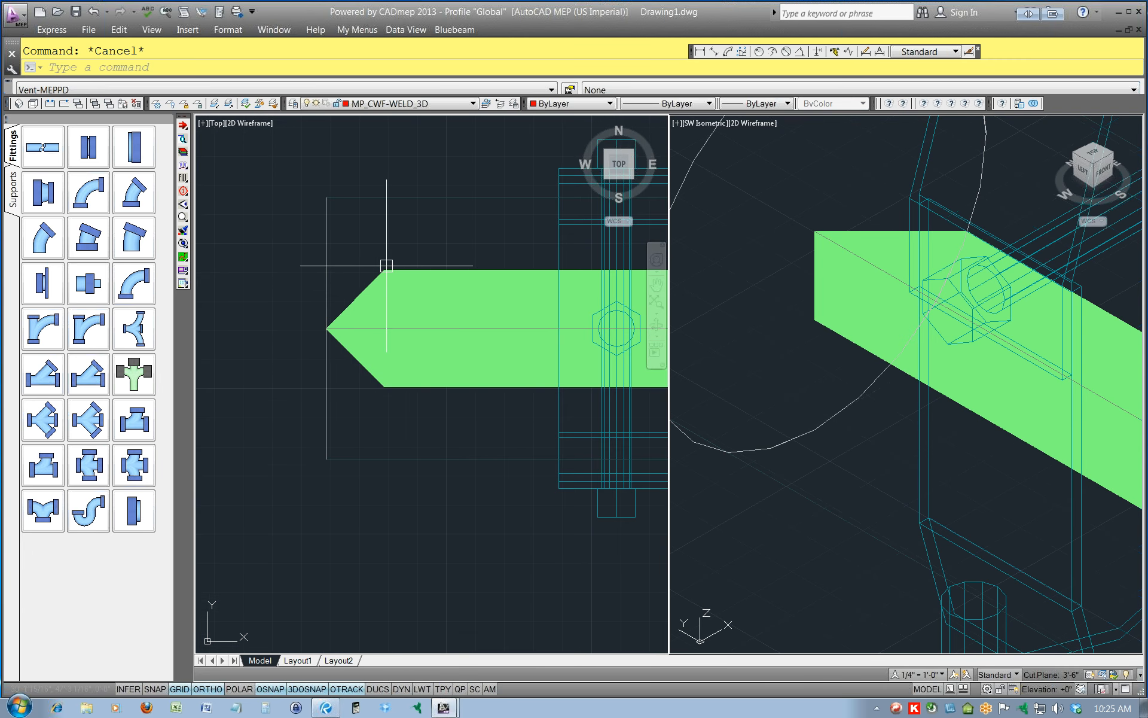
pyautogui.click(387, 267)
pyautogui.scroll(-5, 386, 267)
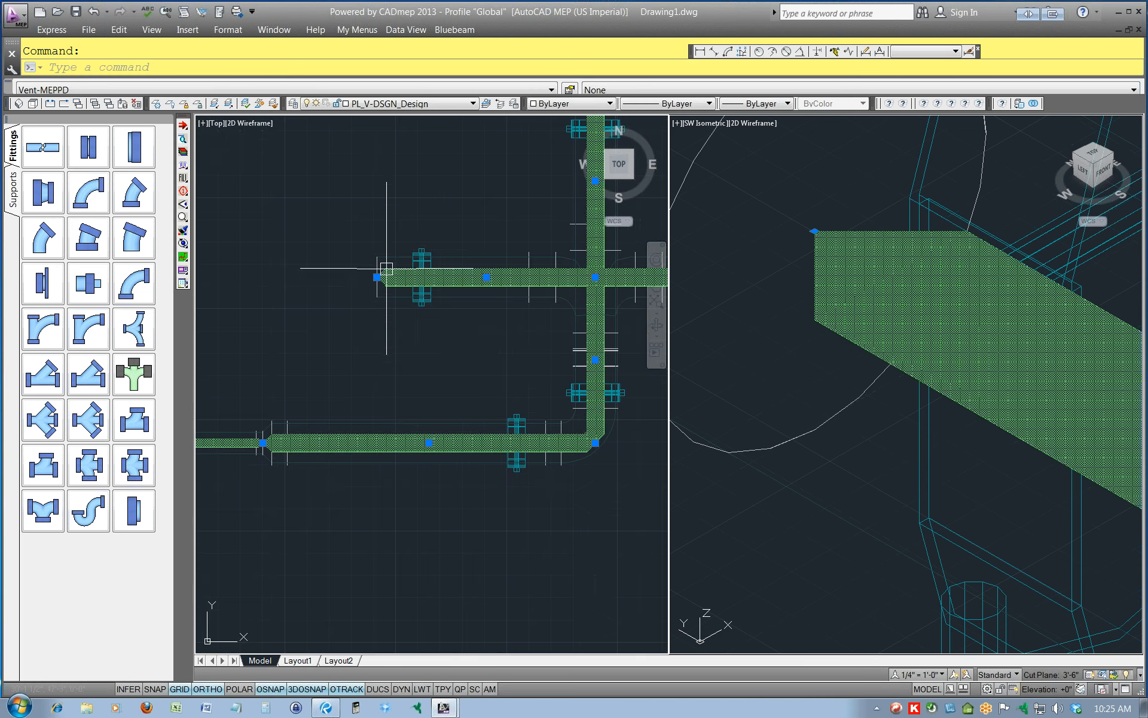
pyautogui.press('Escape')
pyautogui.scroll(-3, 449, 263)
pyautogui.scroll(6, 472, 309)
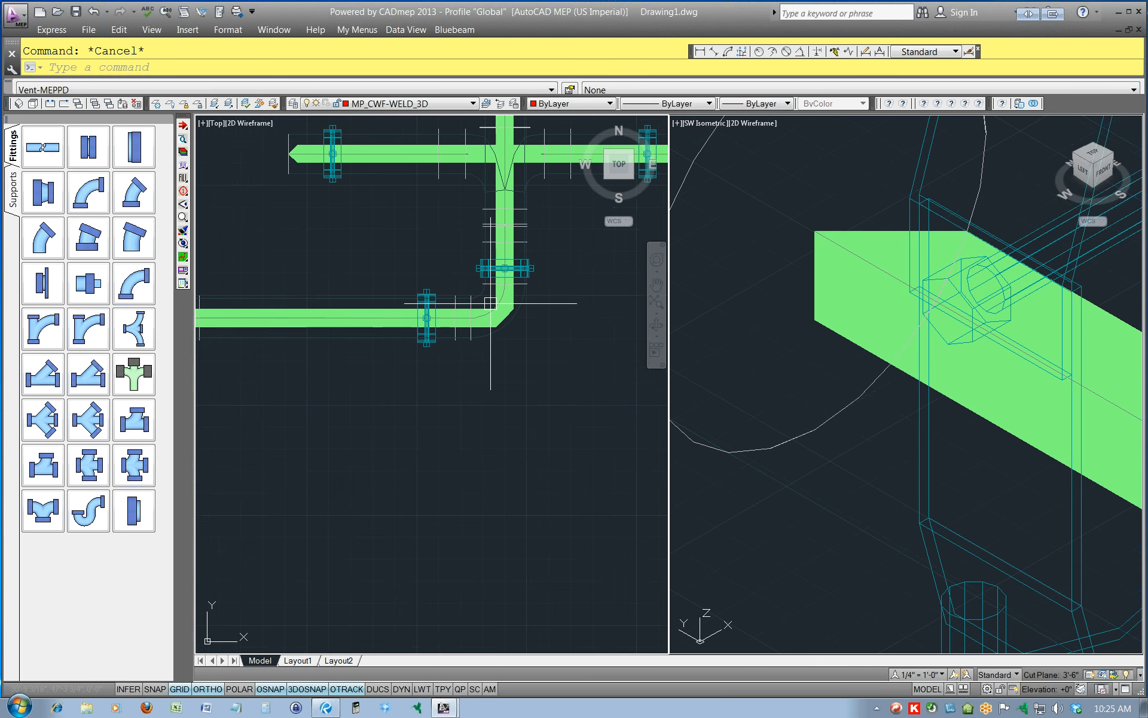
# Inspect the design line's end in the isometric view and its fill at the elbow below the cross in plan.
pyautogui.click(783, 289)
pyautogui.click(825, 322)
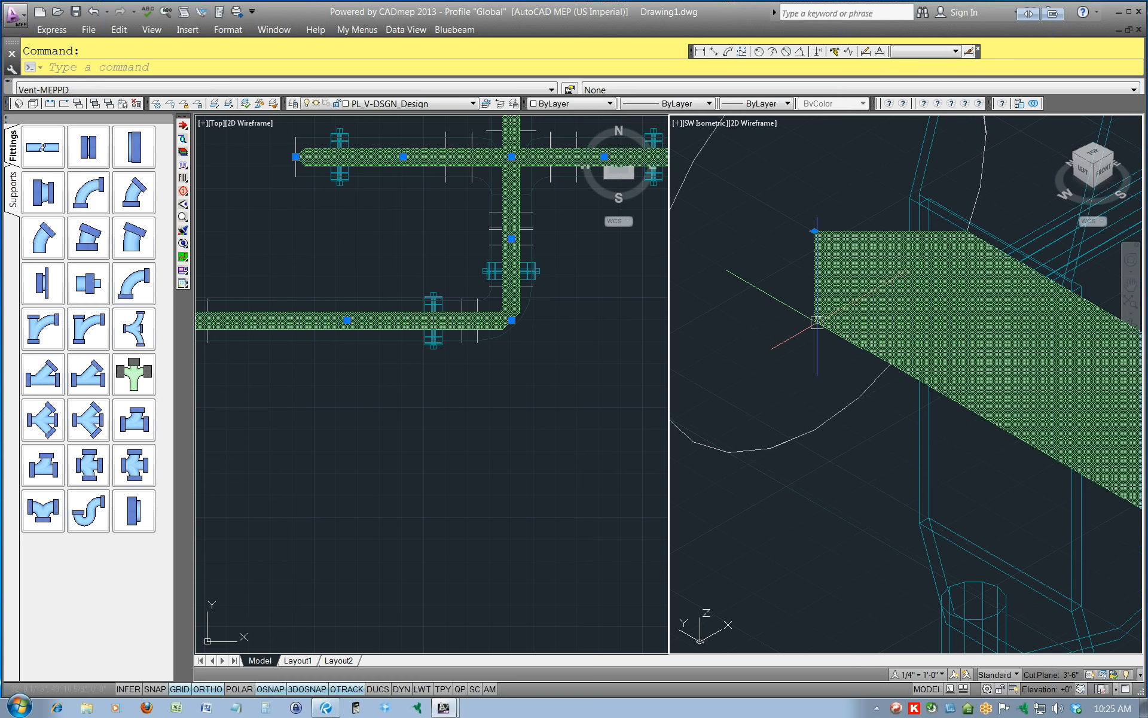
pyautogui.press('Escape')
pyautogui.click(471, 321)
pyautogui.scroll(4, 502, 321)
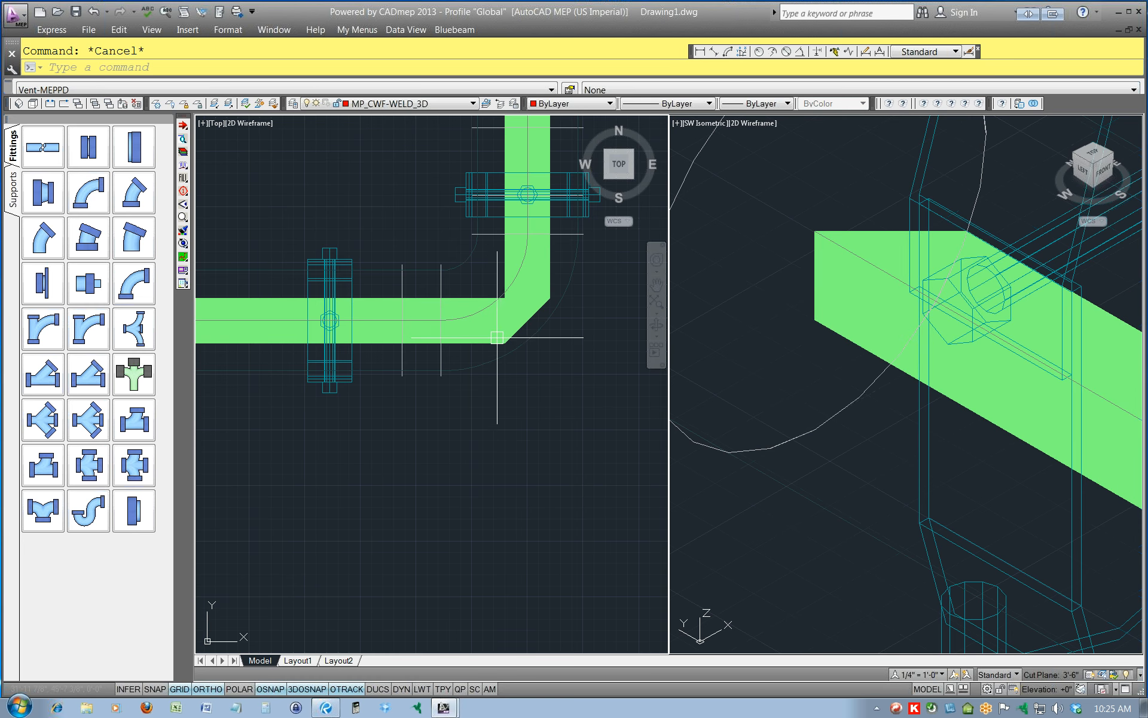
pyautogui.scroll(-4, 492, 342)
pyautogui.scroll(-6, 492, 342)
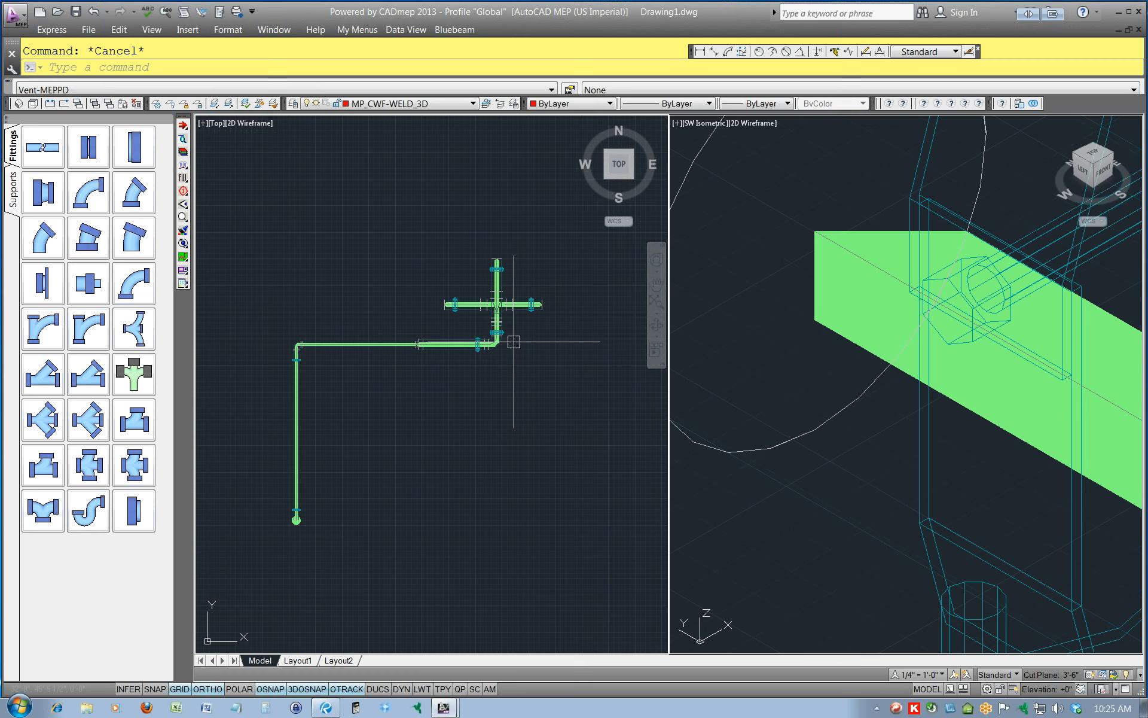
# Select the filled design line in the isometric viewport and check its layer in the layer control.
pyautogui.click(829, 298)
pyautogui.hotkey('ctrl', 'a')
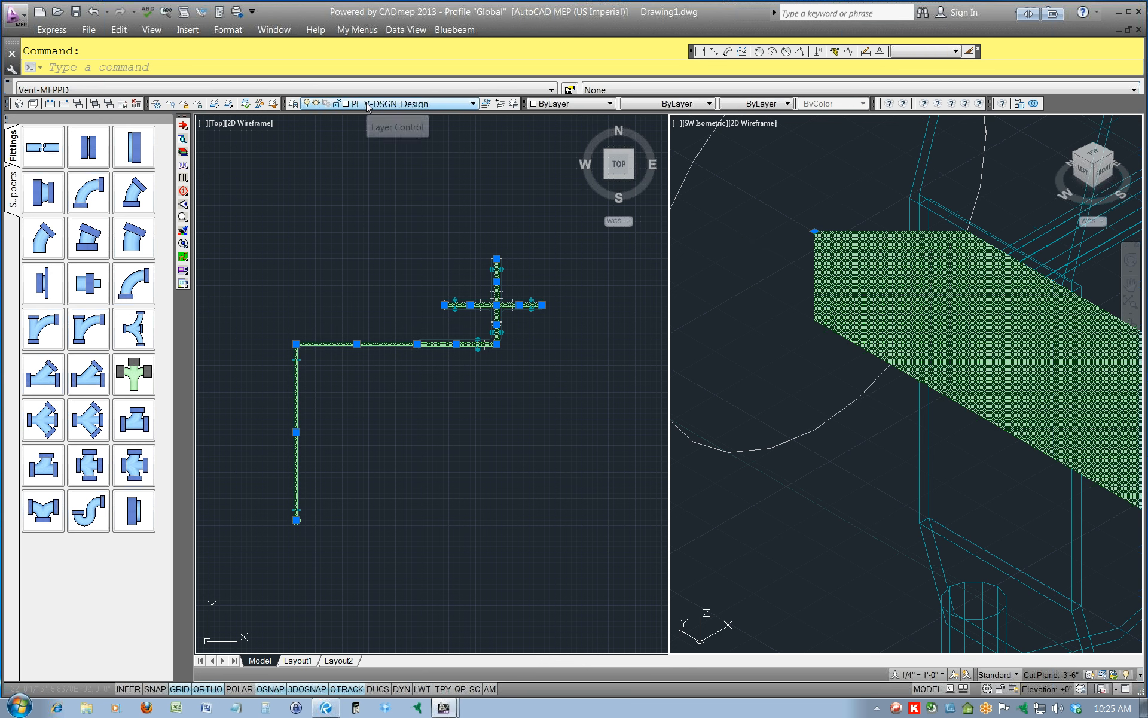
pyautogui.press('Escape')
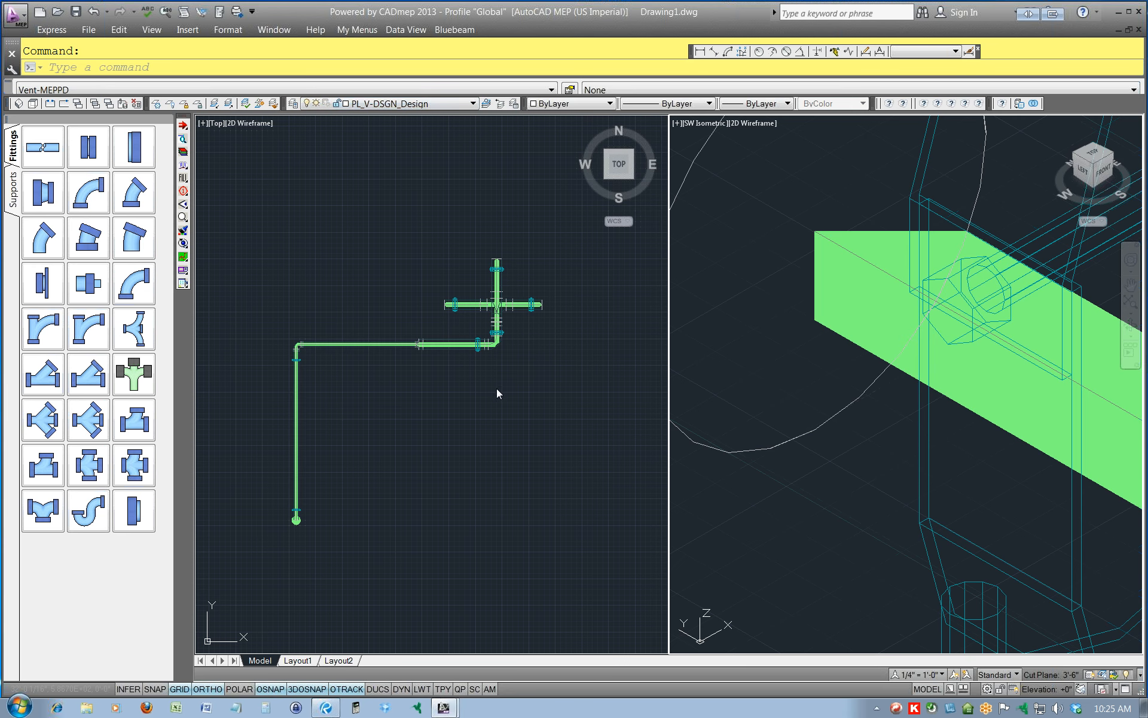
# Compare the design line's fill around the cross in plan with its end face in the isometric view.
pyautogui.click(496, 393)
pyautogui.scroll(6, 505, 323)
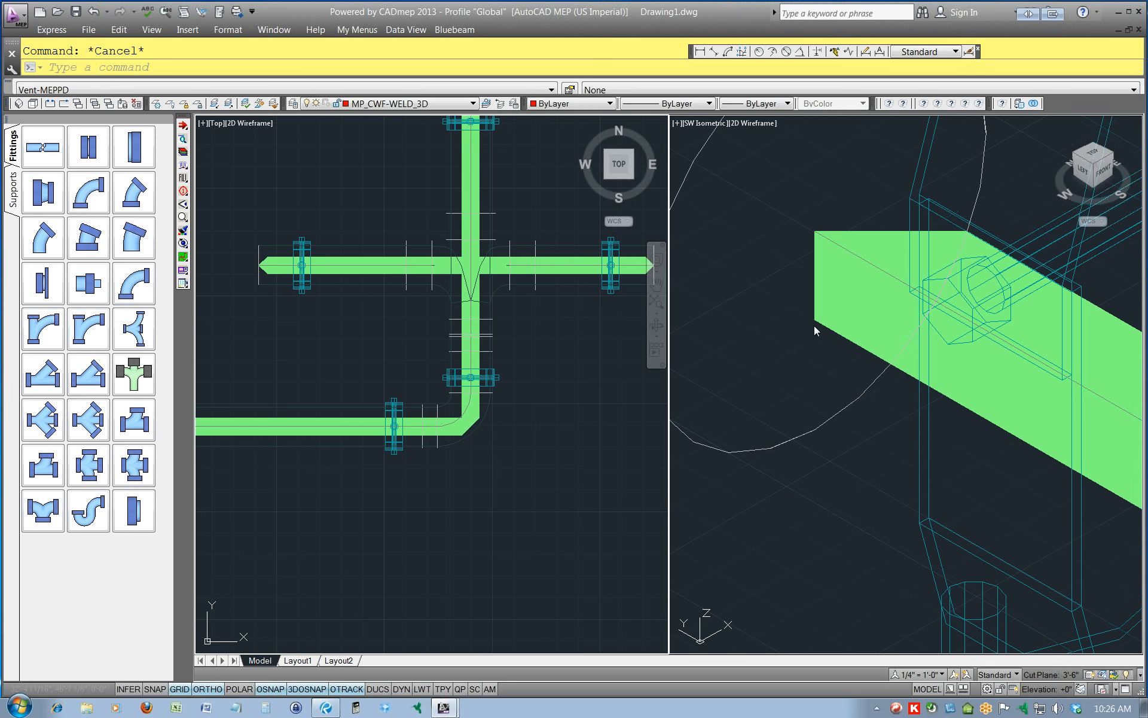
pyautogui.click(817, 326)
pyautogui.click(821, 323)
pyautogui.press('Escape')
# Review the whole filled vent run with its fittings and hangers in the SW Isometric and plan views.
pyautogui.scroll(-11, 782, 269)
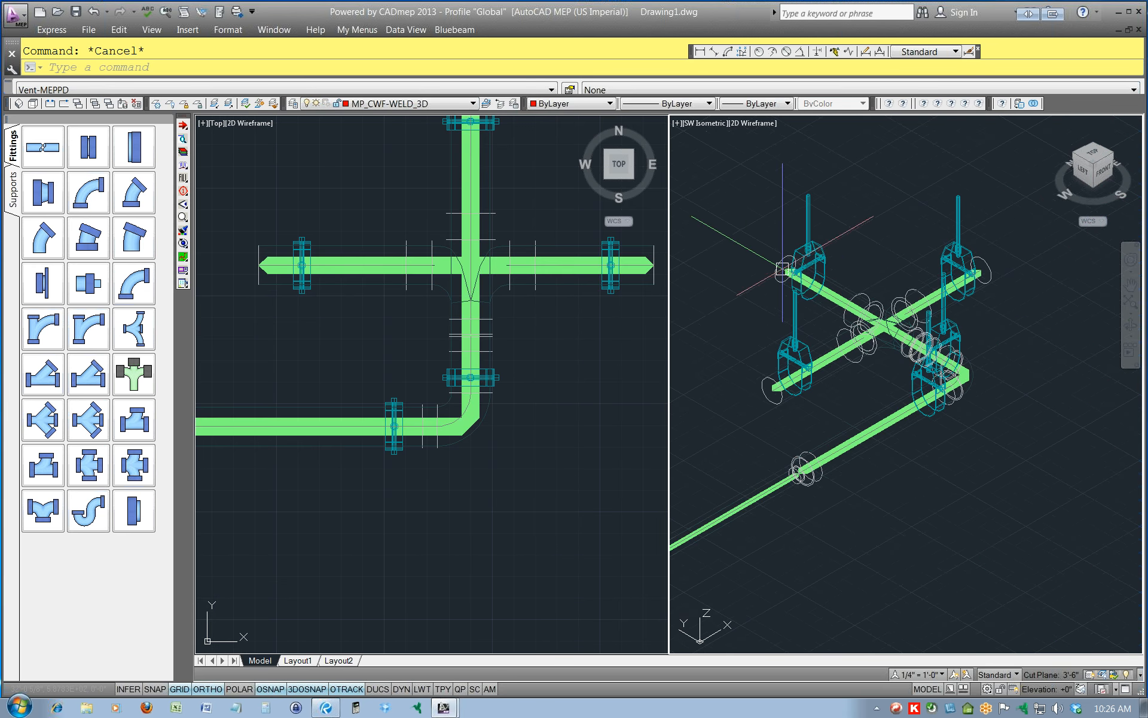
pyautogui.scroll(-2, 785, 274)
pyautogui.scroll(8, 873, 317)
pyautogui.scroll(-4, 964, 279)
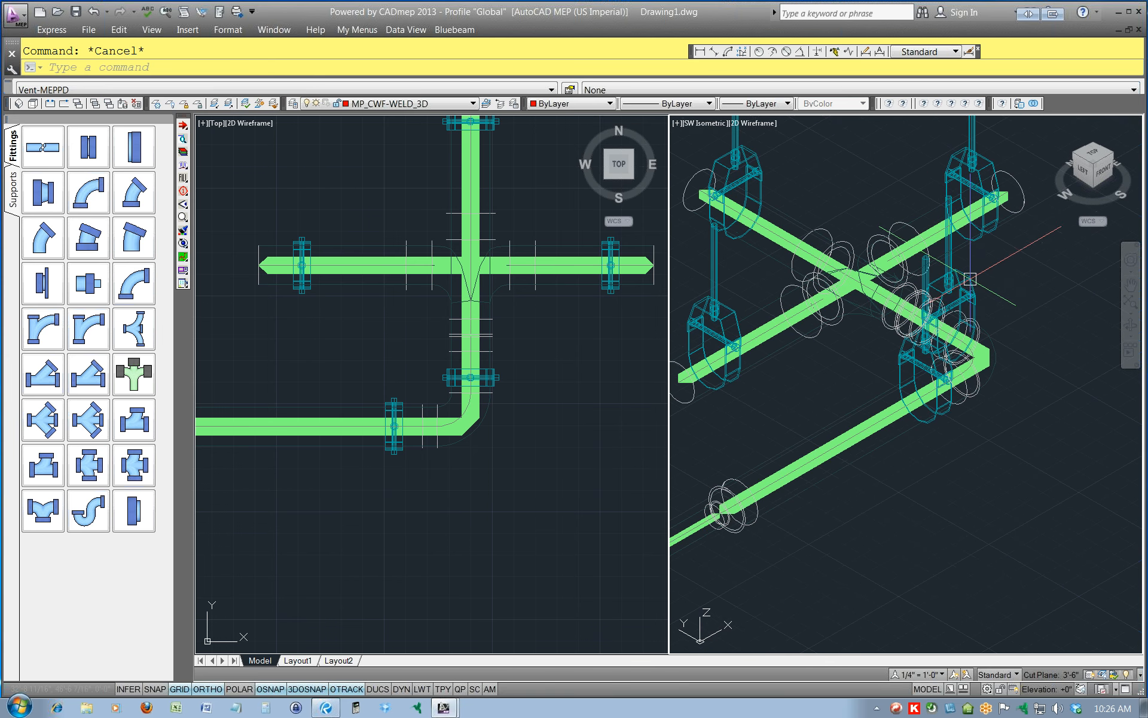
pyautogui.scroll(-4, 970, 279)
pyautogui.click(570, 272)
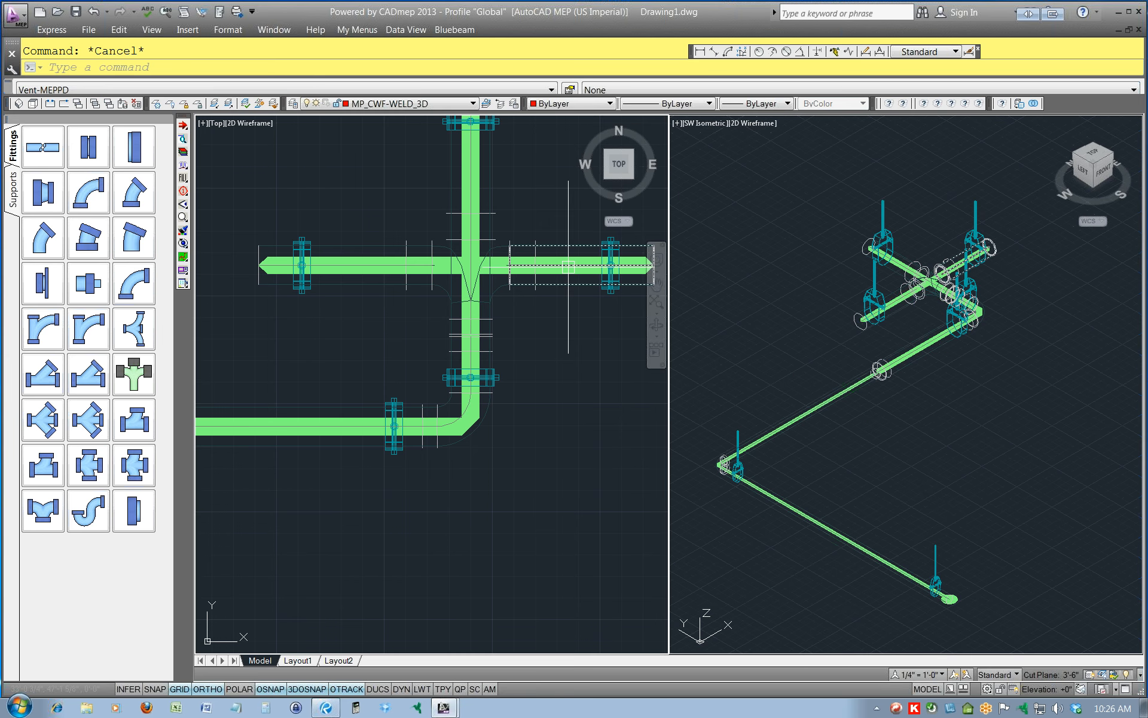
pyautogui.scroll(-4, 560, 279)
pyautogui.scroll(-2, 561, 279)
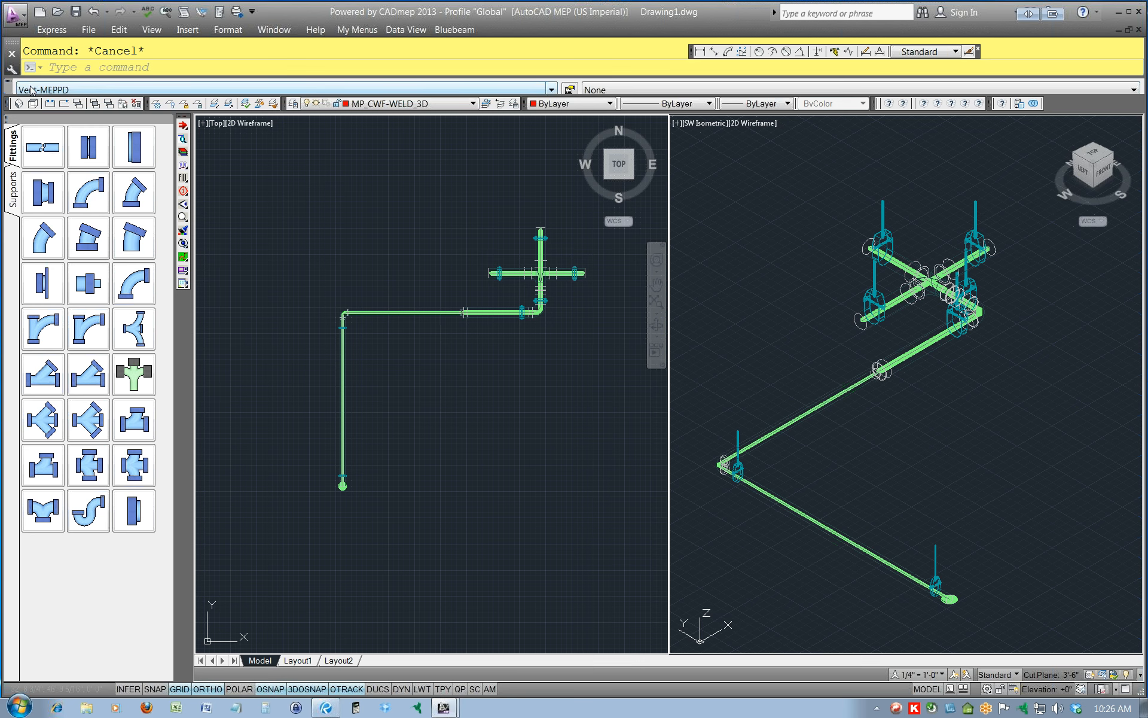
# Dock the service selector beneath the fittings palette and open the service setup for Vent-MEPPD.
pyautogui.click(70, 91)
pyautogui.click(71, 91)
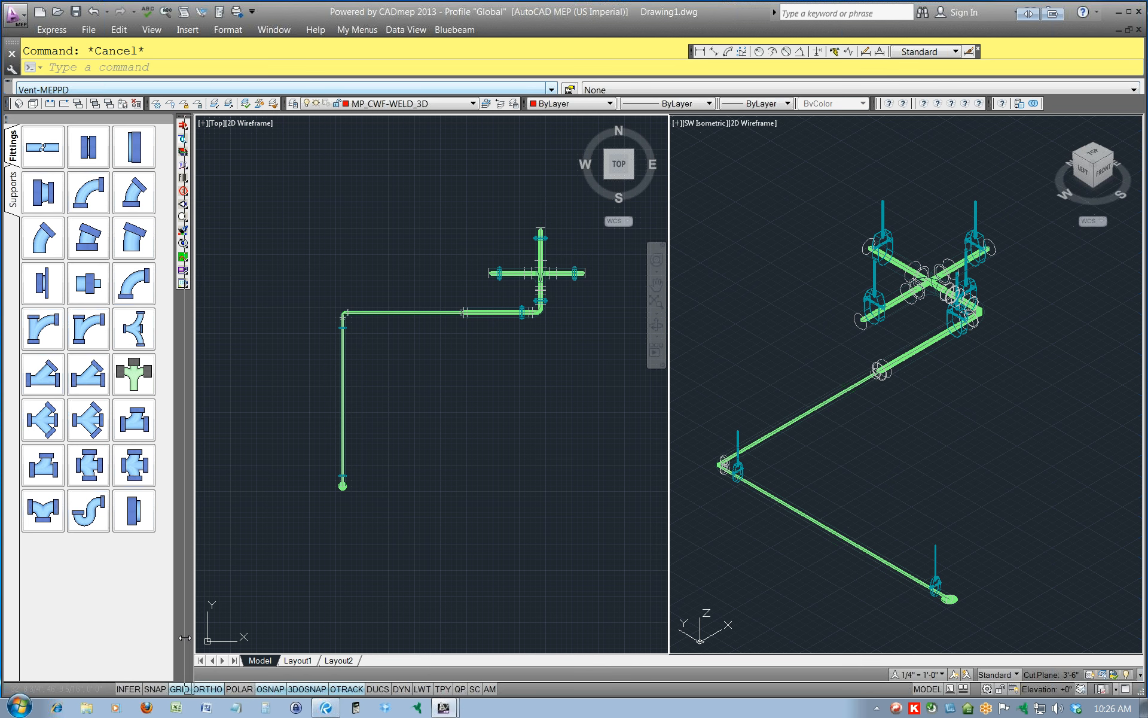
pyautogui.moveTo(58, 661); pyautogui.dragTo(54, 652)
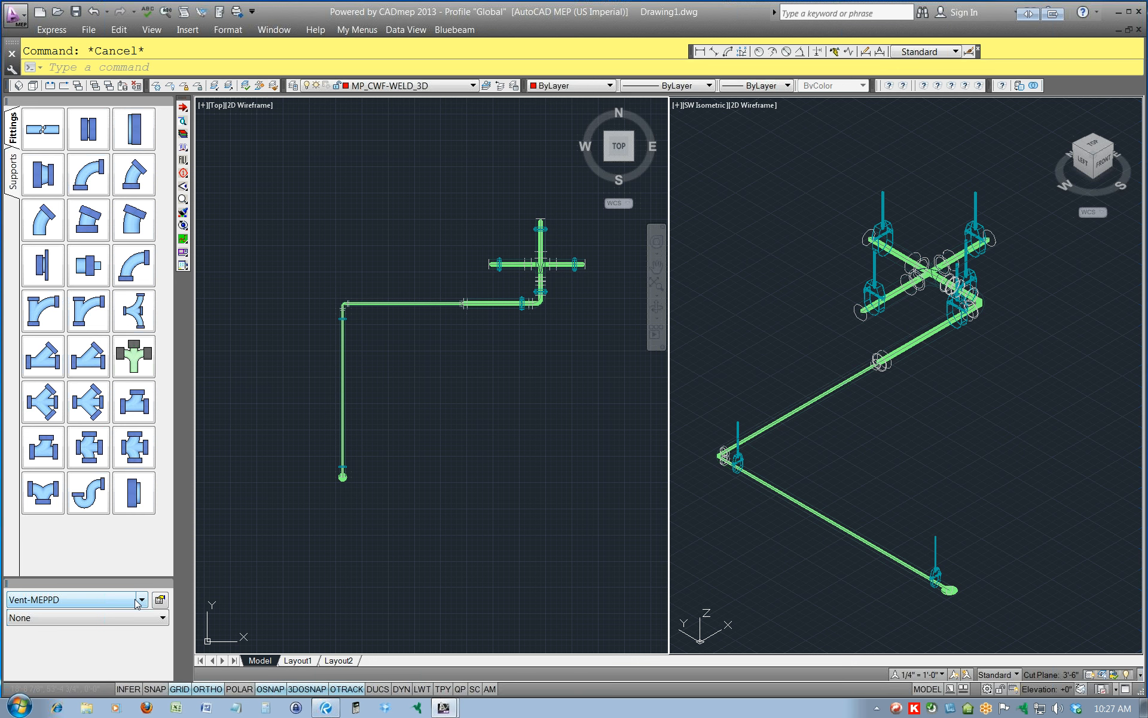
pyautogui.click(161, 600)
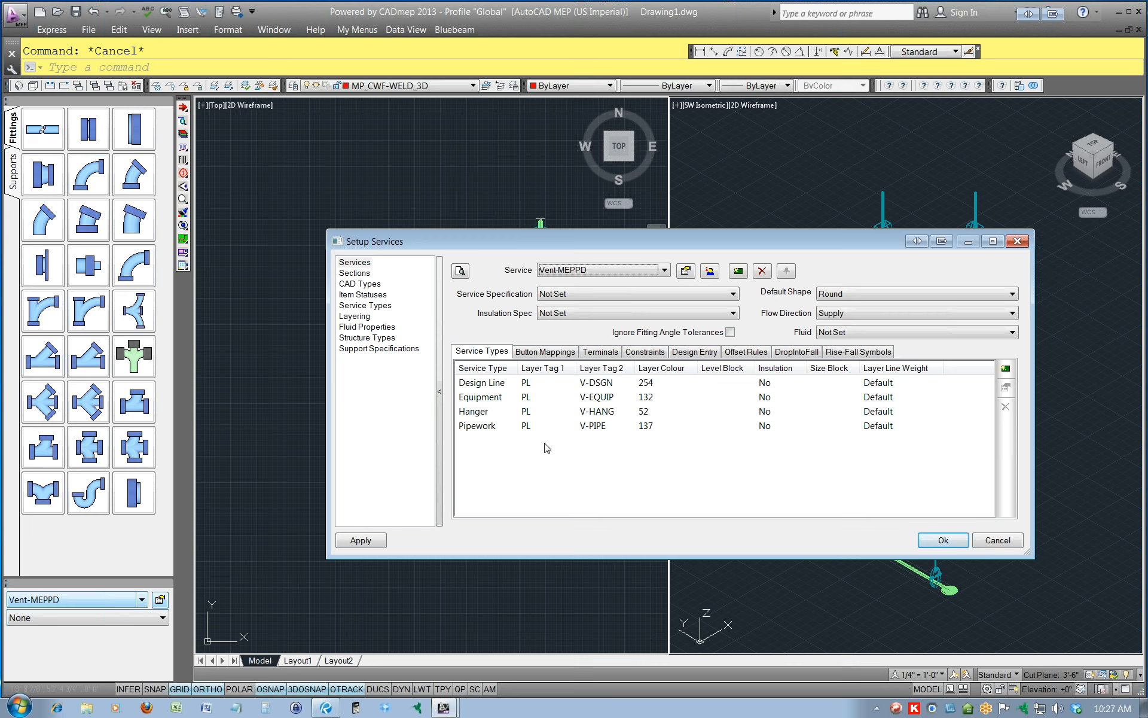
# Close the service setup and check the Layering tags in the database's Takeoff settings, leaving them unaltered.
pyautogui.click(941, 541)
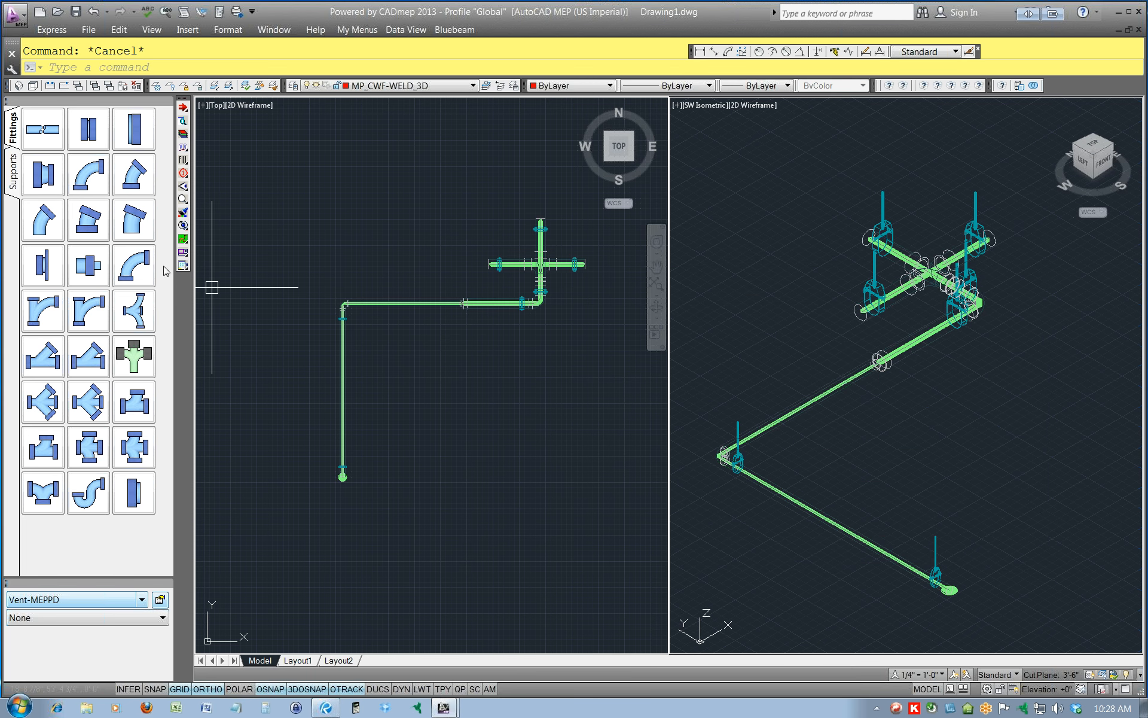
pyautogui.click(185, 150)
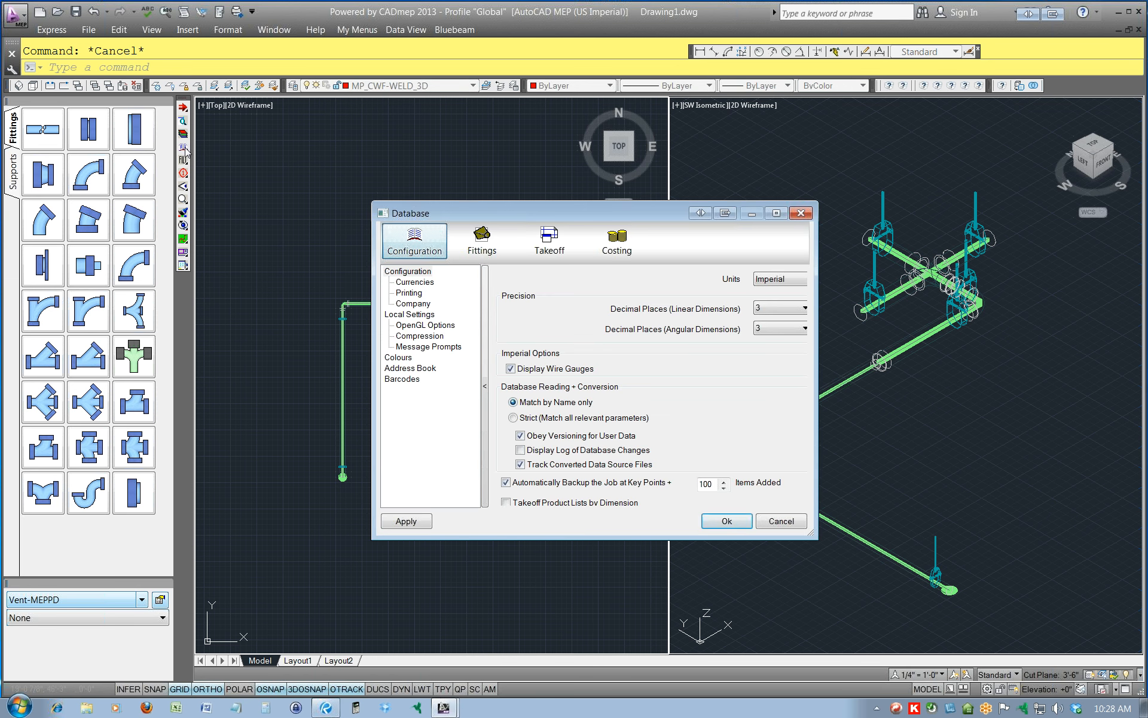
pyautogui.click(556, 249)
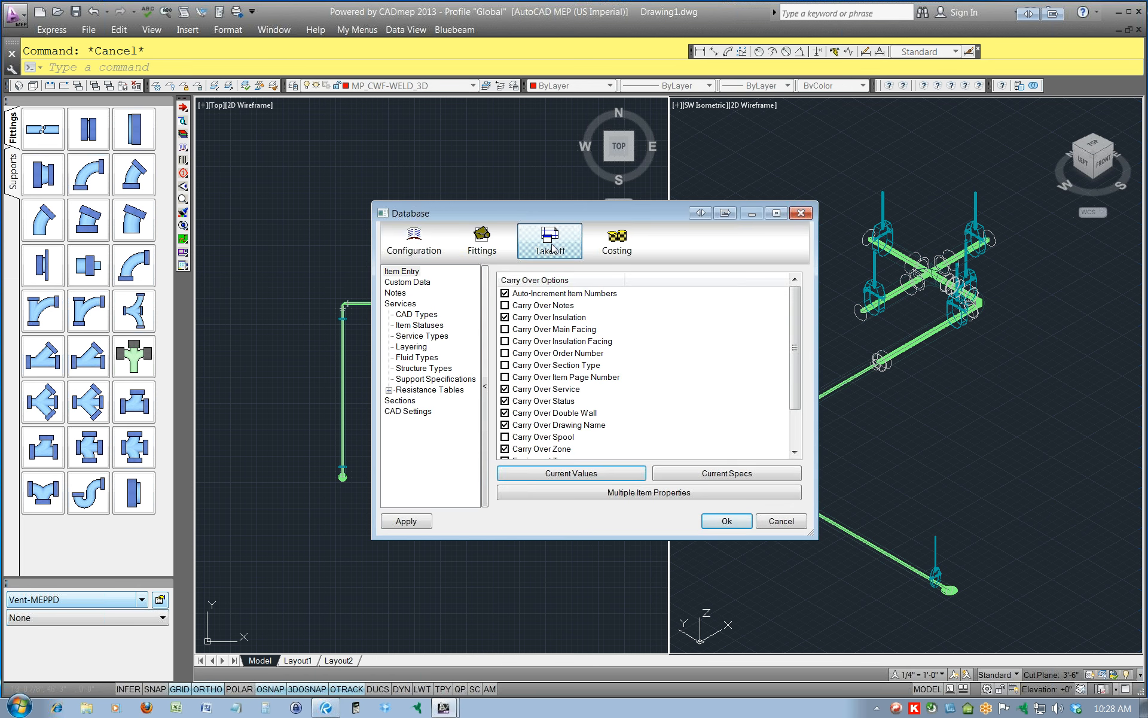
pyautogui.click(404, 348)
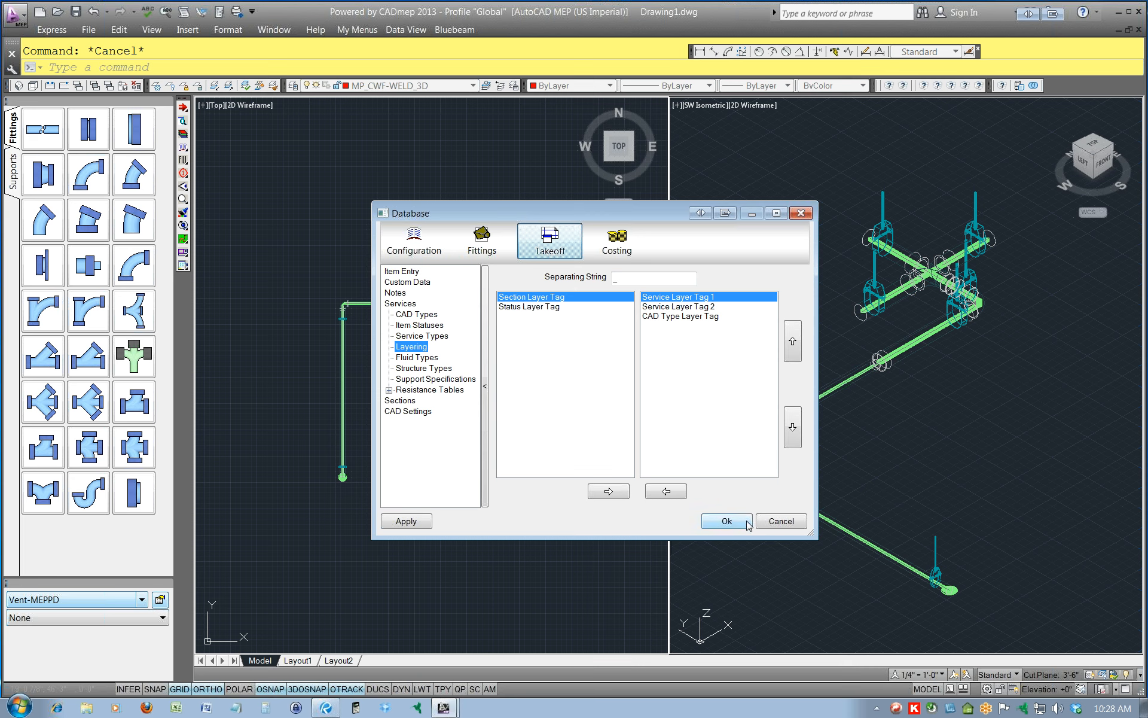
pyautogui.click(780, 522)
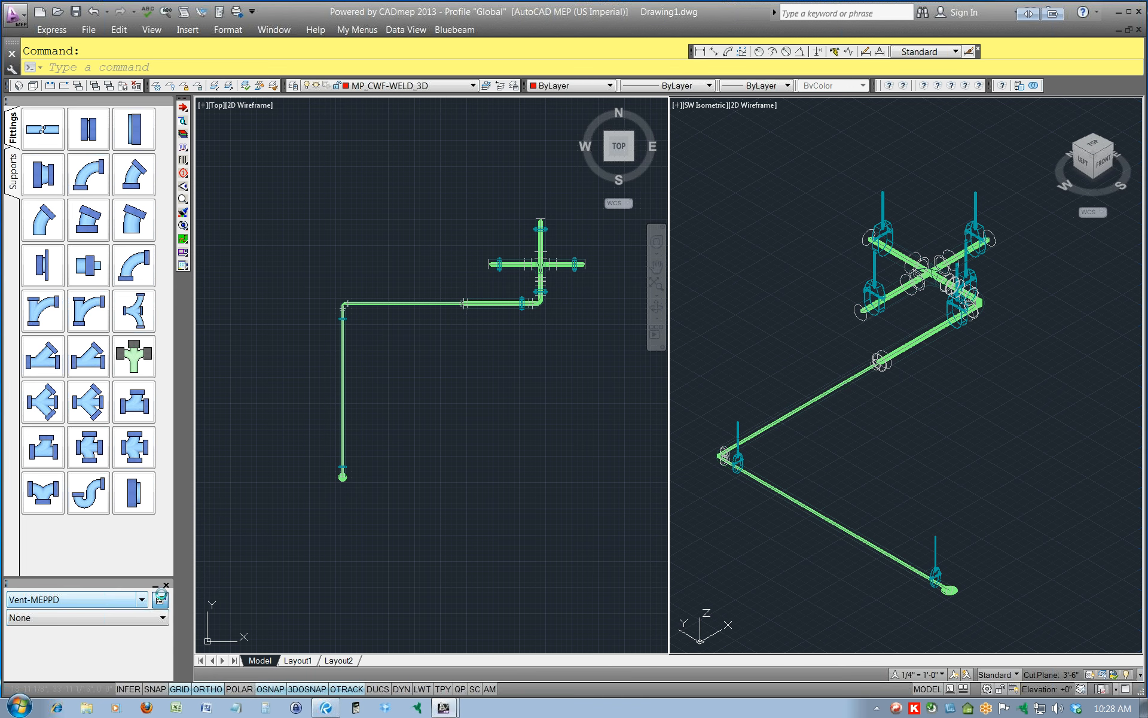
# Recheck the layer tags and colours of the Vent-MEPPD service types, and close the setup without saving the database.
pyautogui.click(161, 599)
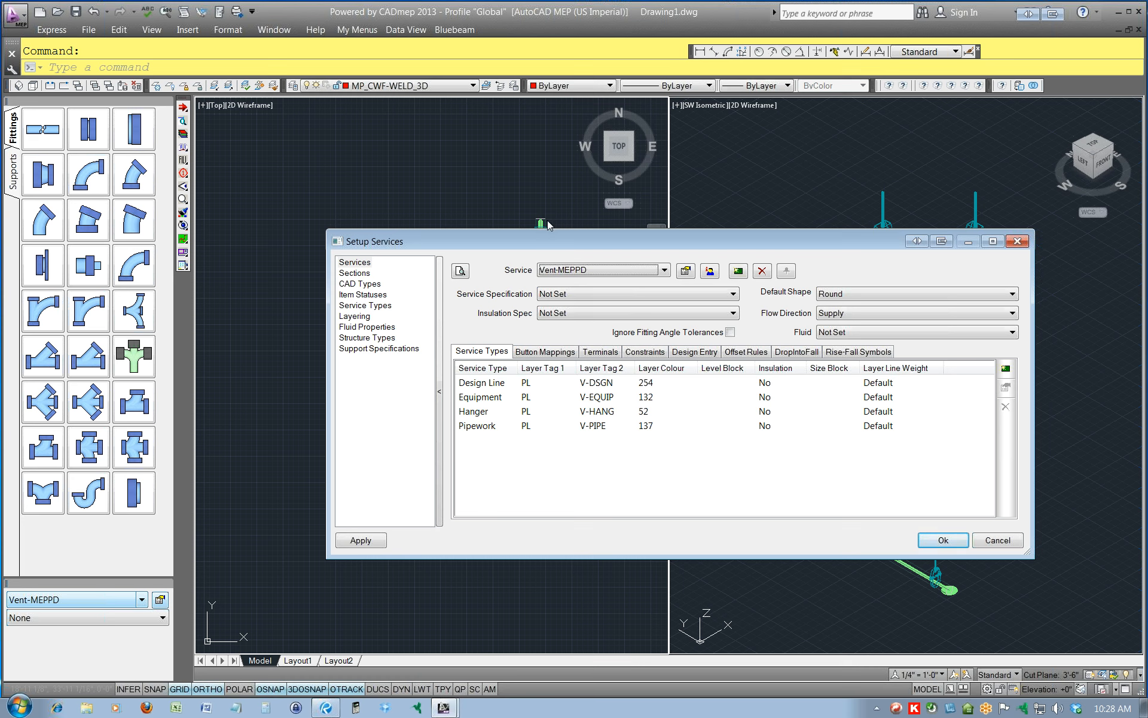
pyautogui.click(1024, 242)
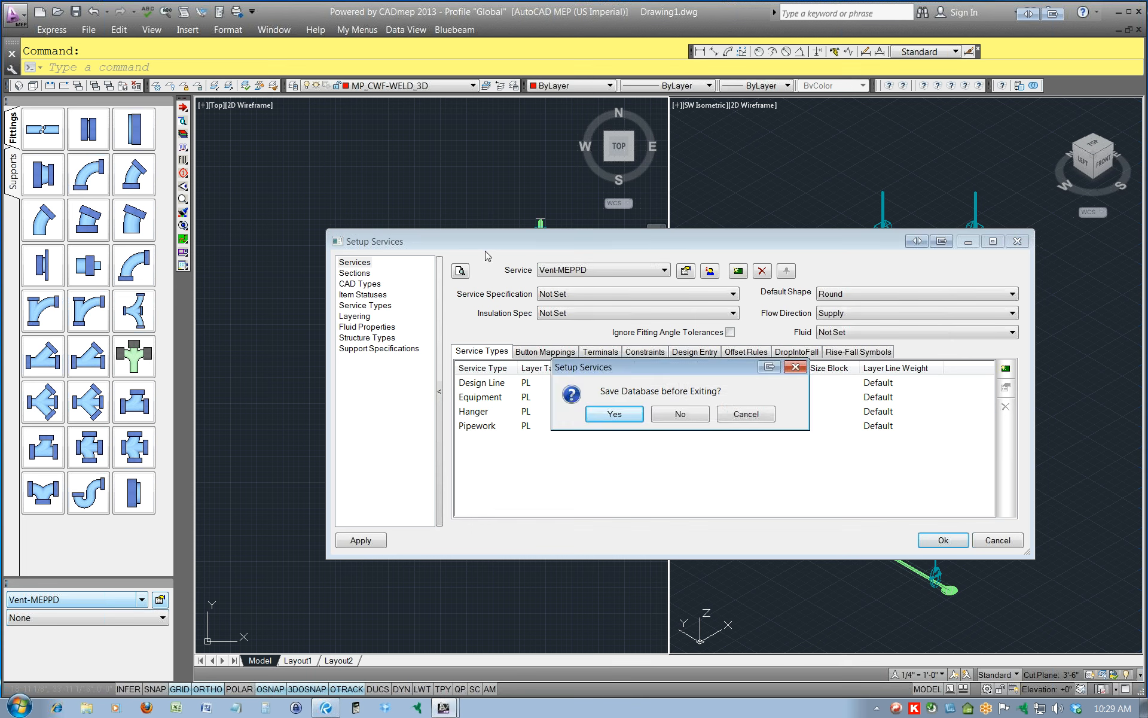
pyautogui.click(689, 418)
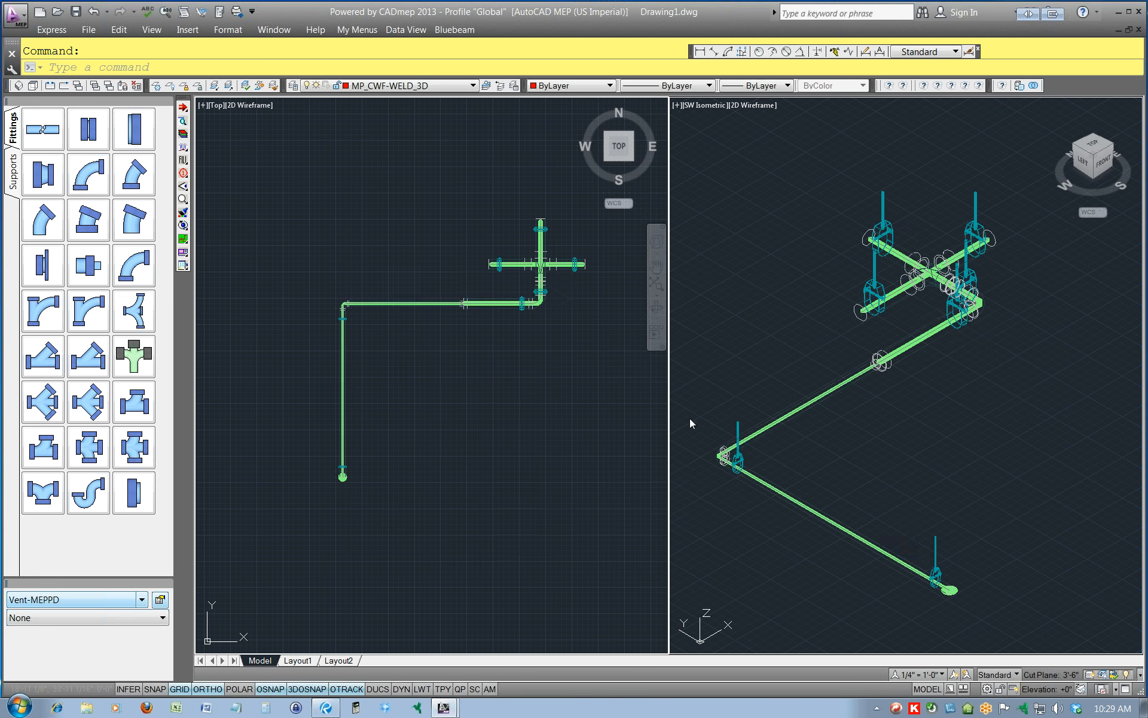
# Inspect the horizontal pipe's outline, centreline and design-line fill up close in plan, and try the LAYERS command.
pyautogui.scroll(5, 397, 289)
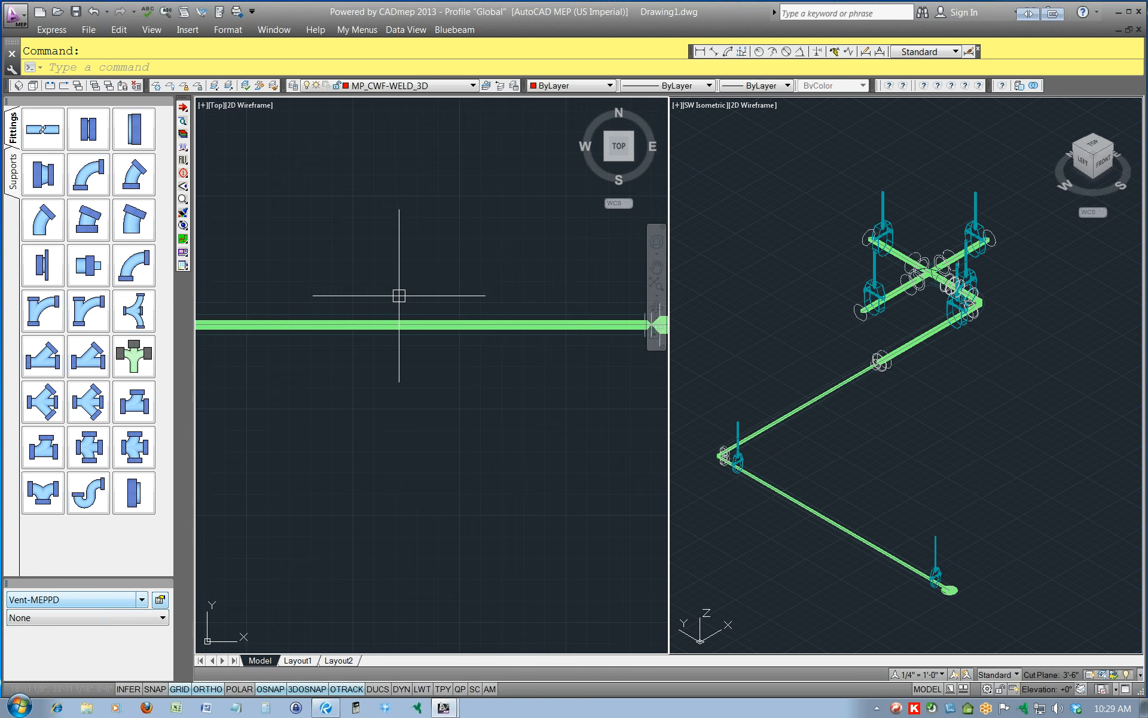
pyautogui.scroll(3, 503, 305)
pyautogui.scroll(4, 503, 305)
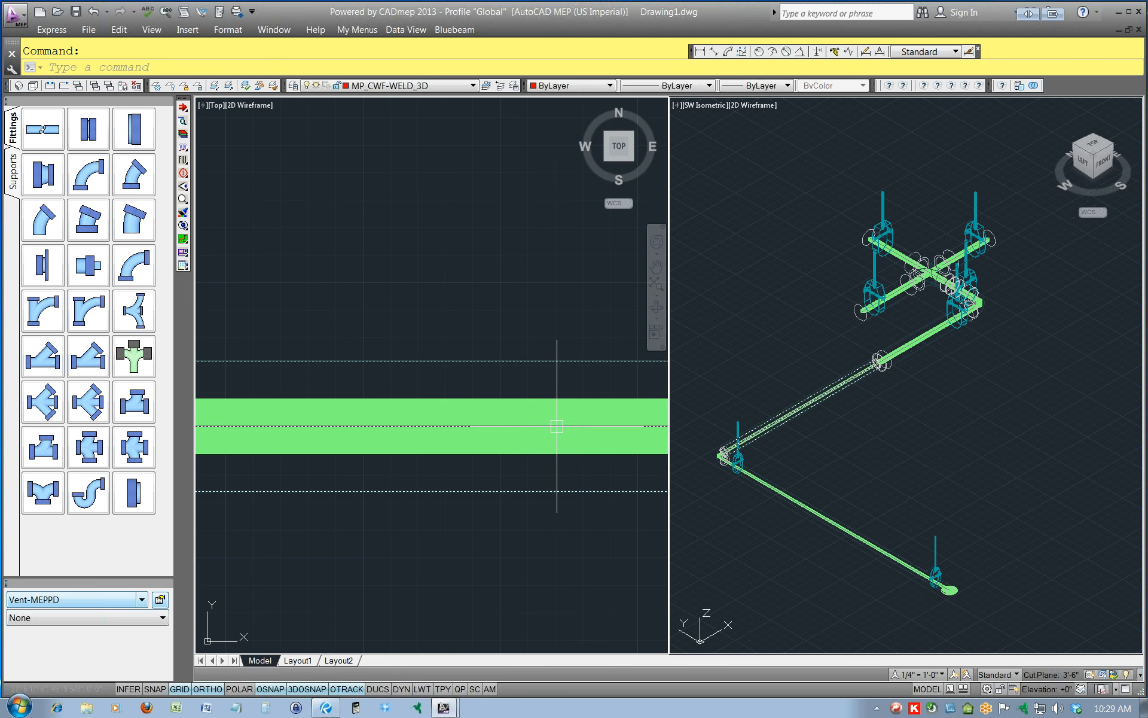
pyautogui.moveTo(556, 424)
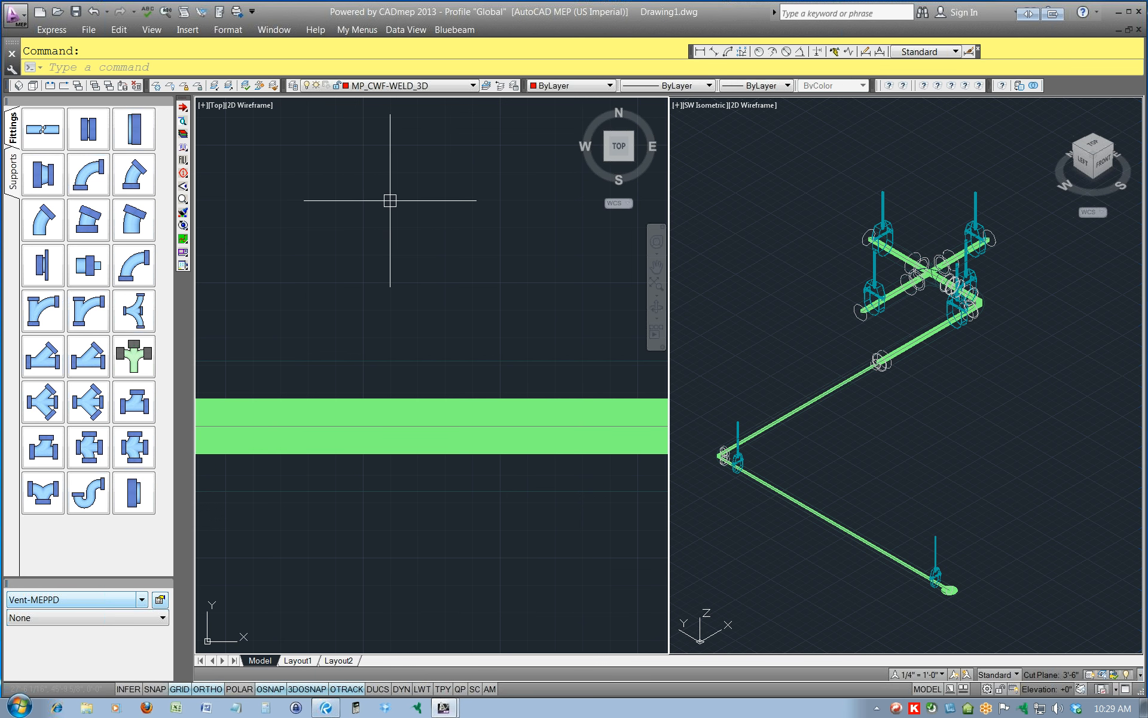
pyautogui.write('layers')
pyautogui.press('Return')
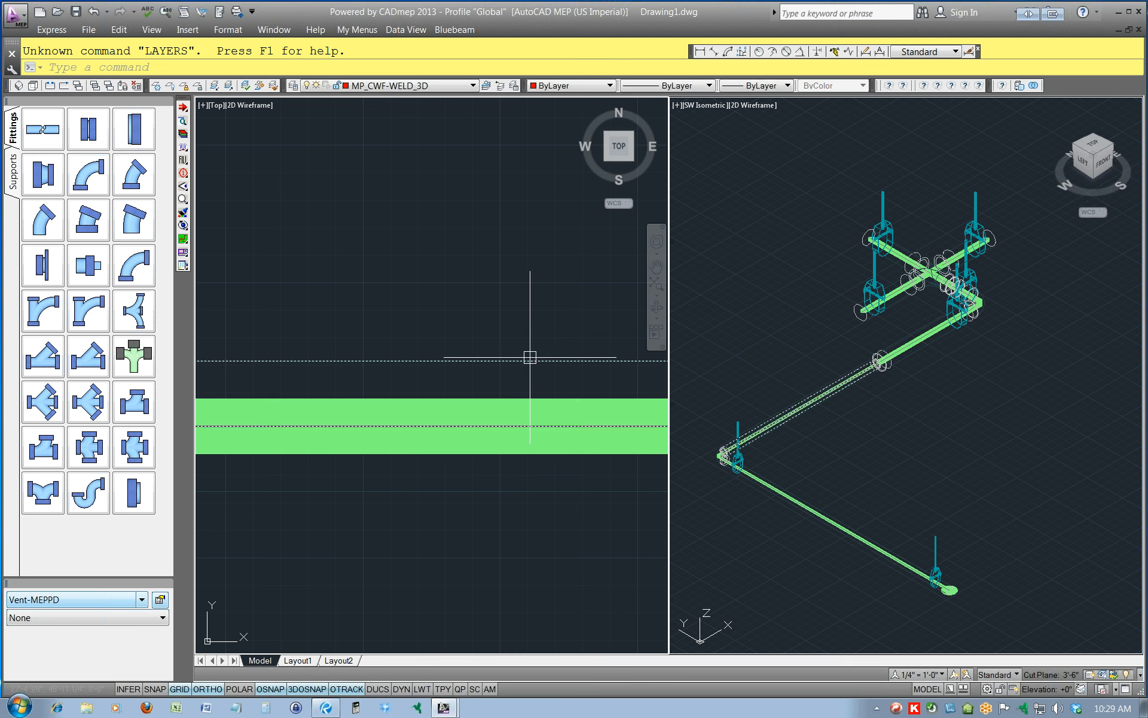
pyautogui.moveTo(529, 357)
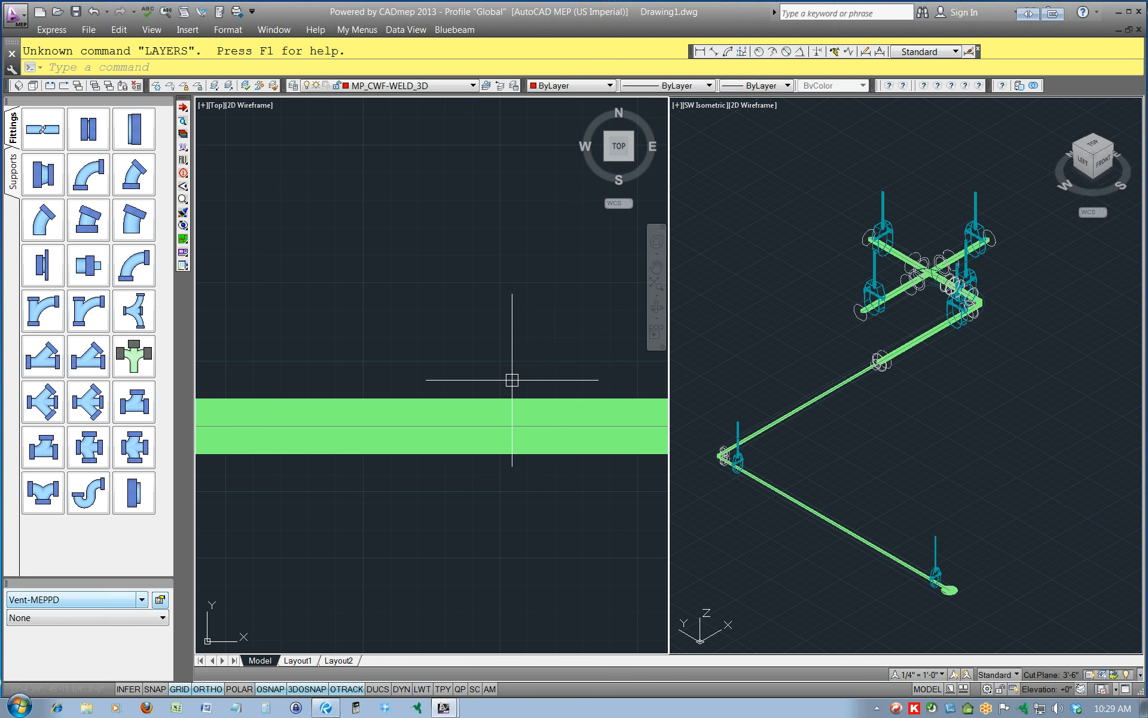
pyautogui.moveTo(512, 424)
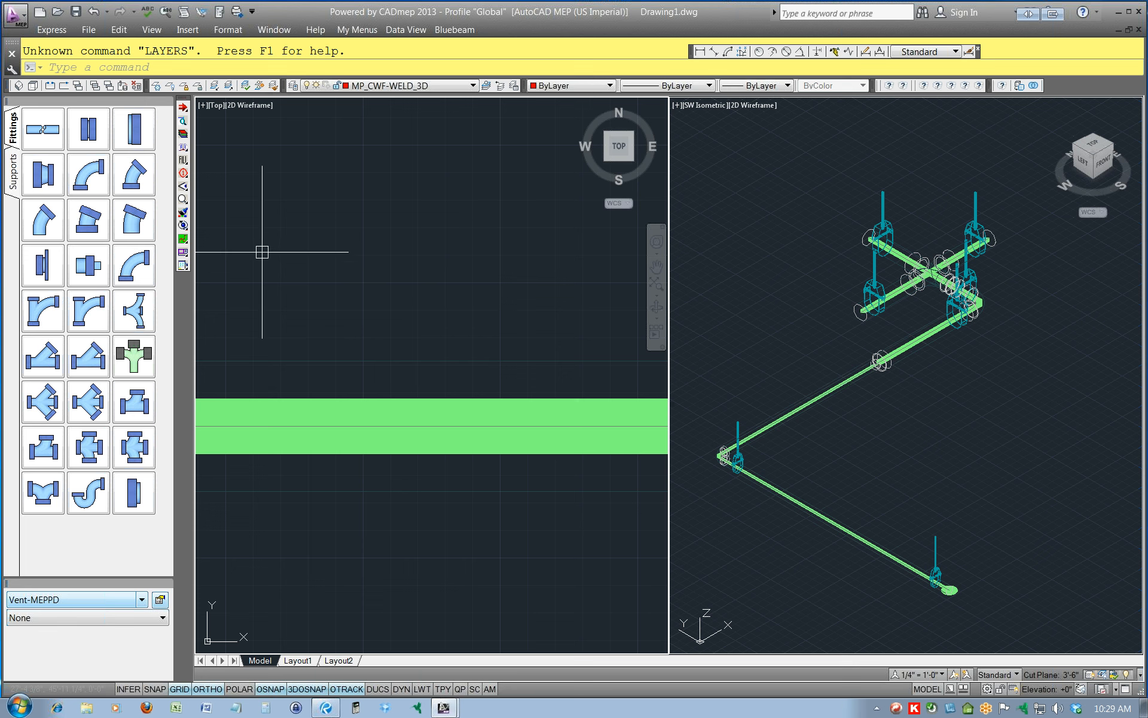
# Check the layer colour in the Pipework entry of the Vent-MEPPD service and cancel out of the setup.
pyautogui.click(159, 600)
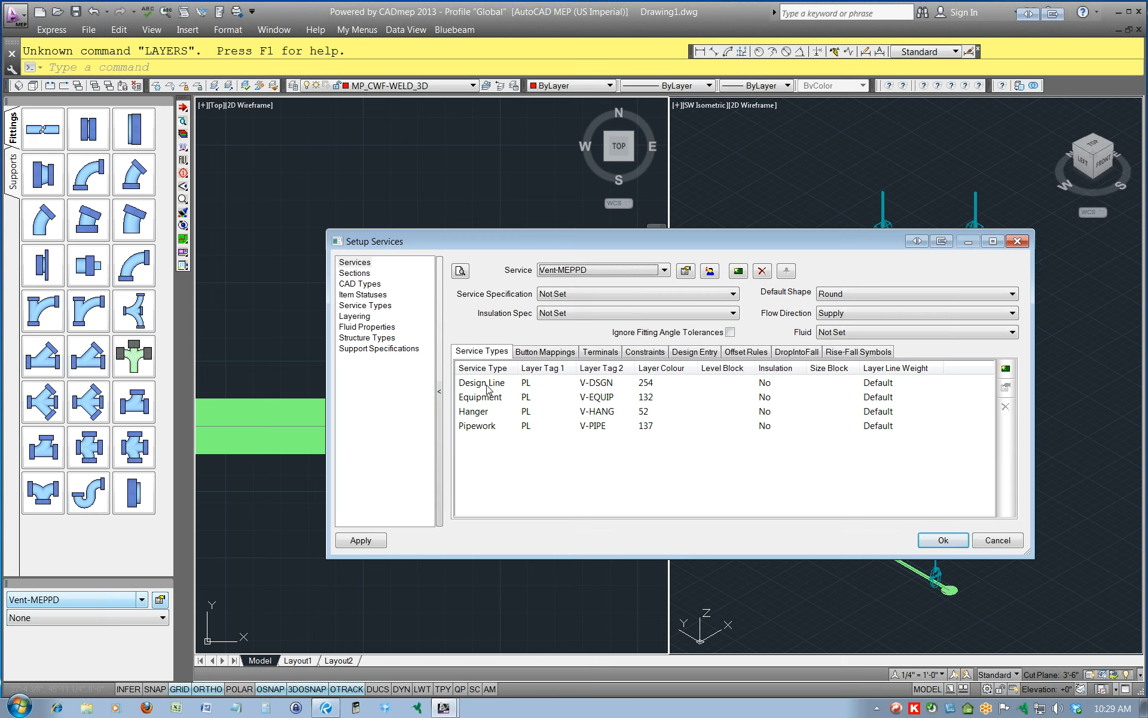
pyautogui.click(649, 427)
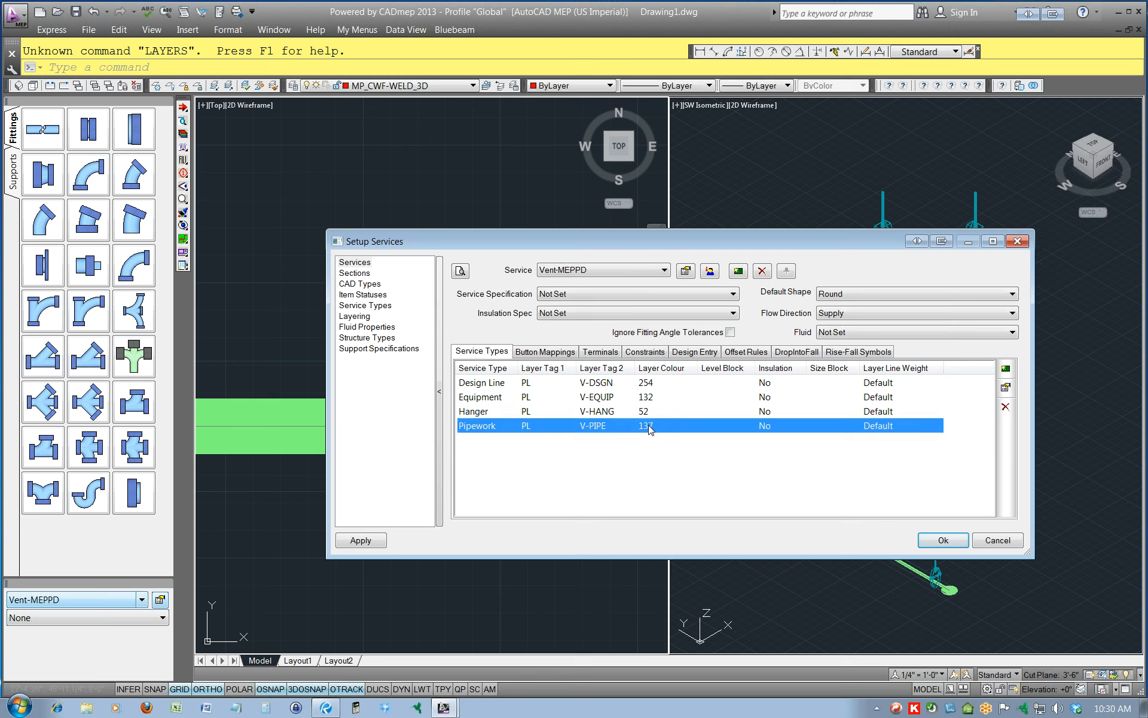
pyautogui.doubleClick(649, 426)
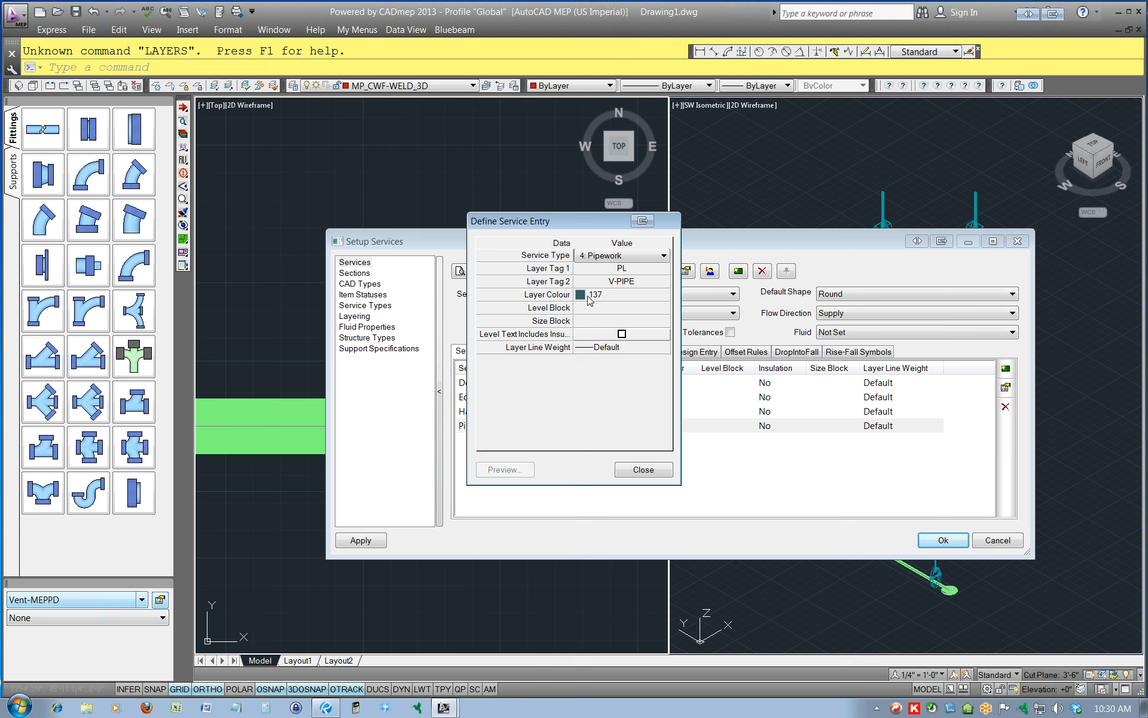
pyautogui.click(643, 470)
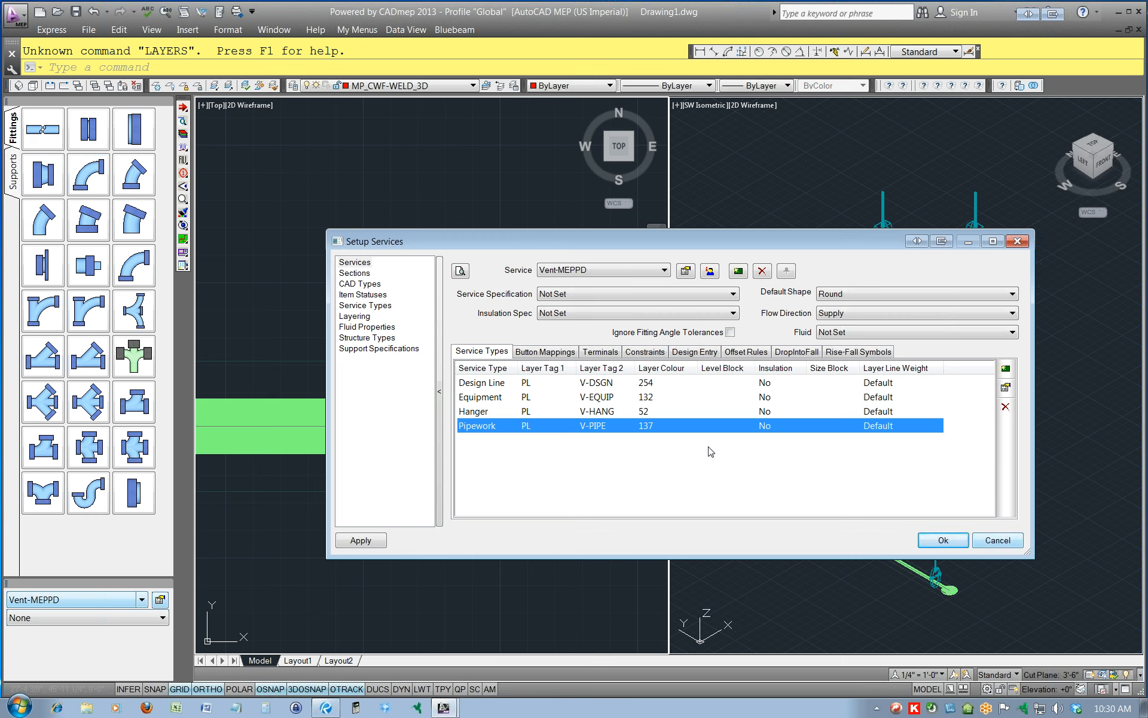
pyautogui.click(996, 540)
# Look up the PL_V-PIPE layers in the drawing's layer list, keeping the current layer.
pyautogui.click(473, 86)
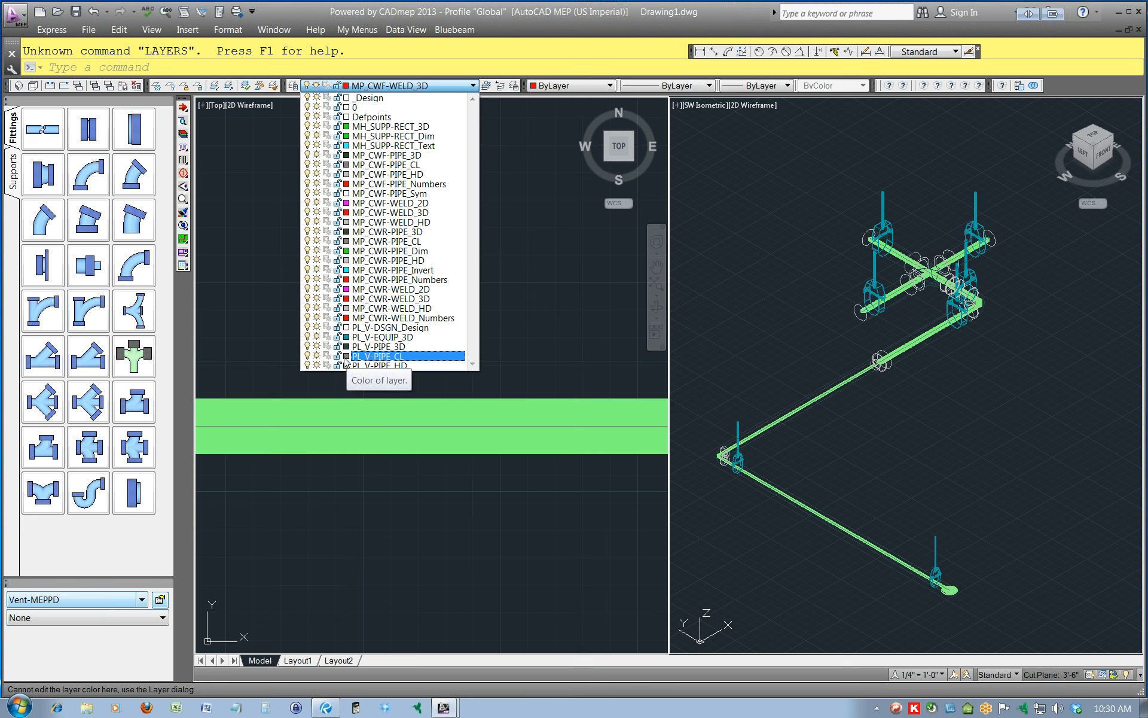
pyautogui.click(536, 555)
pyautogui.press('Escape')
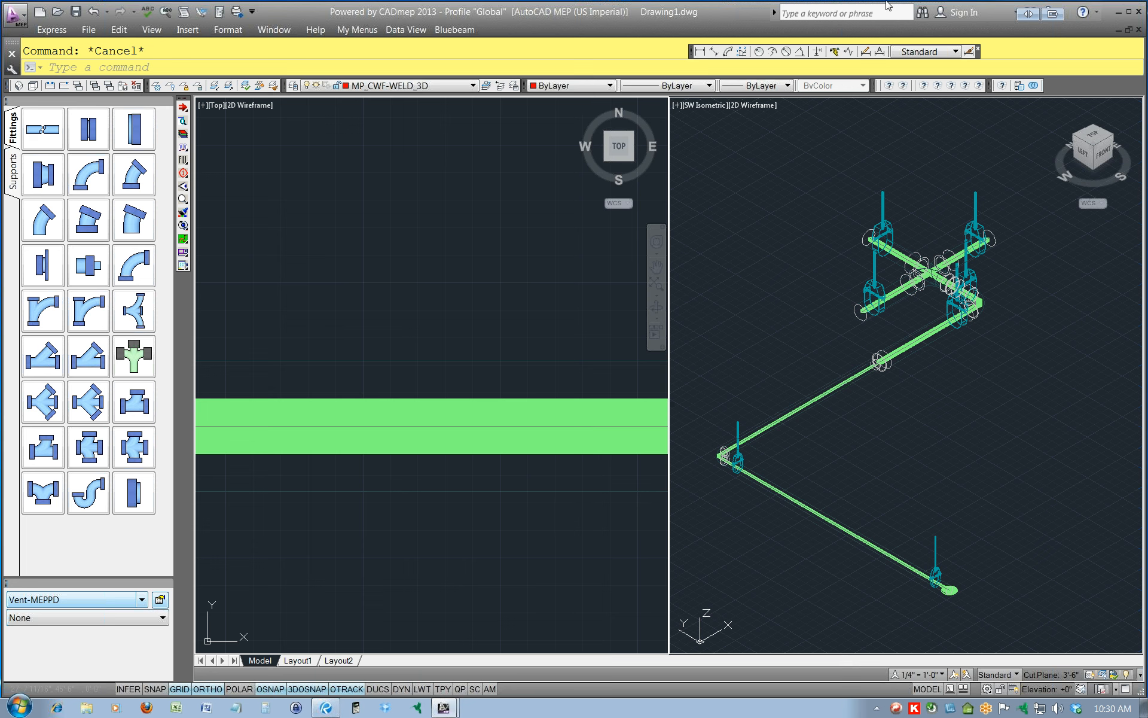
# Open the CADmep properties of the larger horizontal pipe between the reducer and the elbow in plan.
pyautogui.scroll(-5, 550, 415)
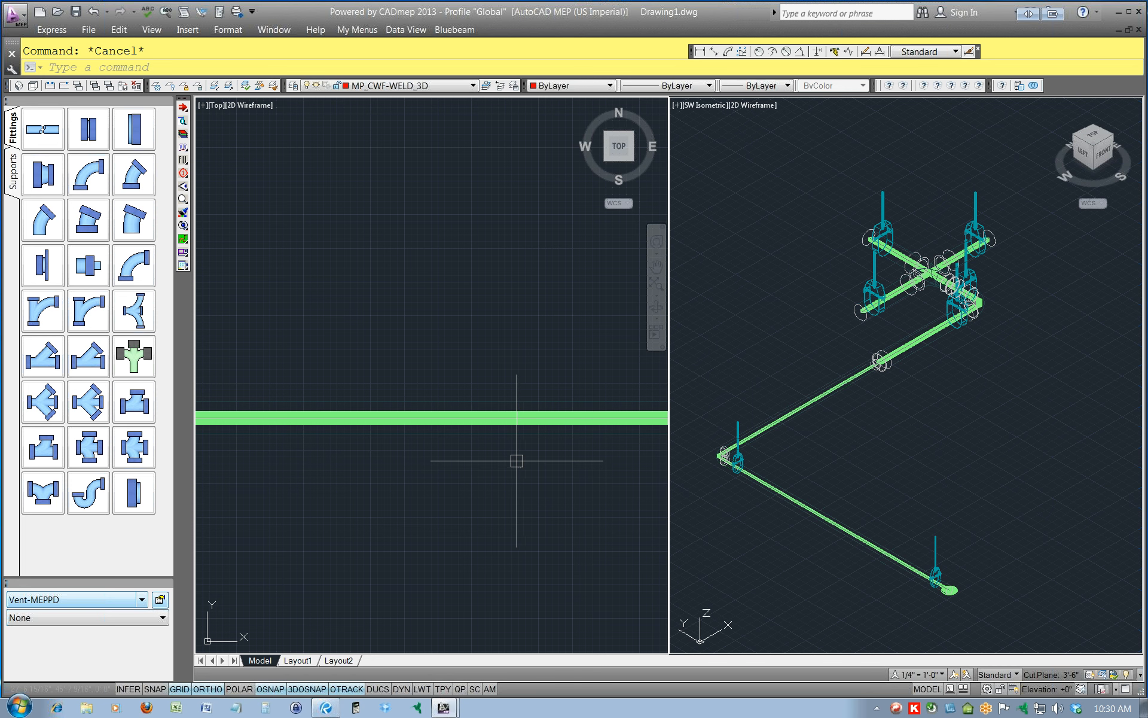
pyautogui.moveTo(523, 475); pyautogui.dragTo(439, 437, button='middle')
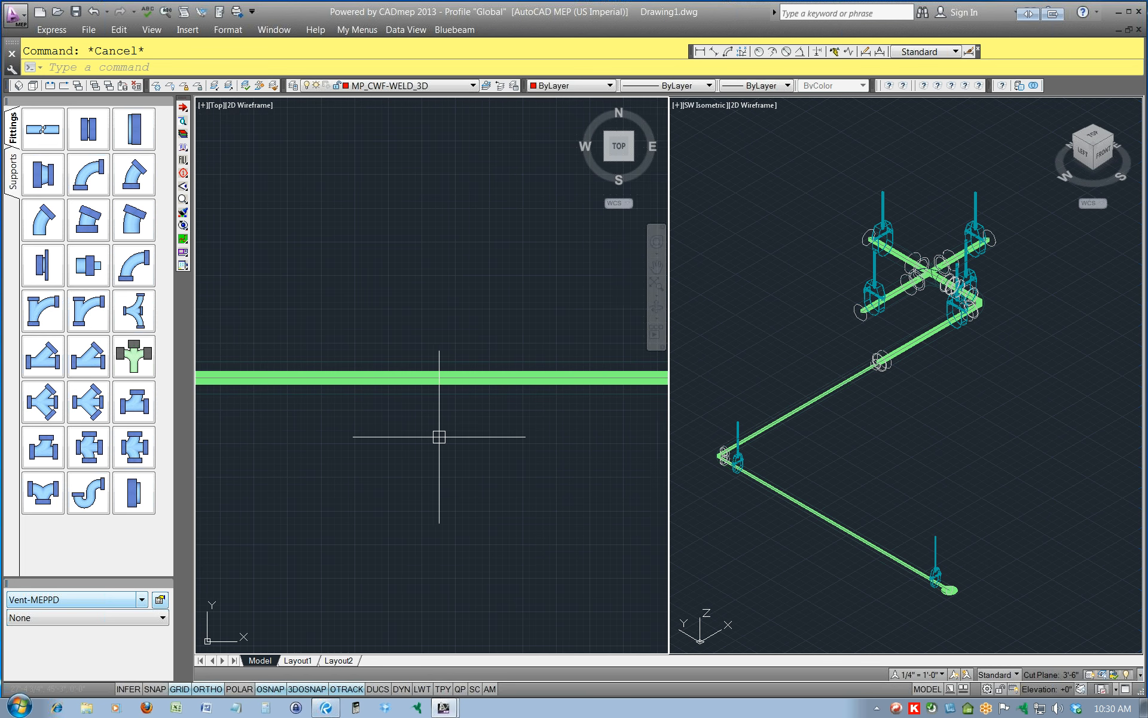
pyautogui.scroll(-4, 475, 441)
pyautogui.moveTo(566, 464); pyautogui.dragTo(403, 440, button='middle')
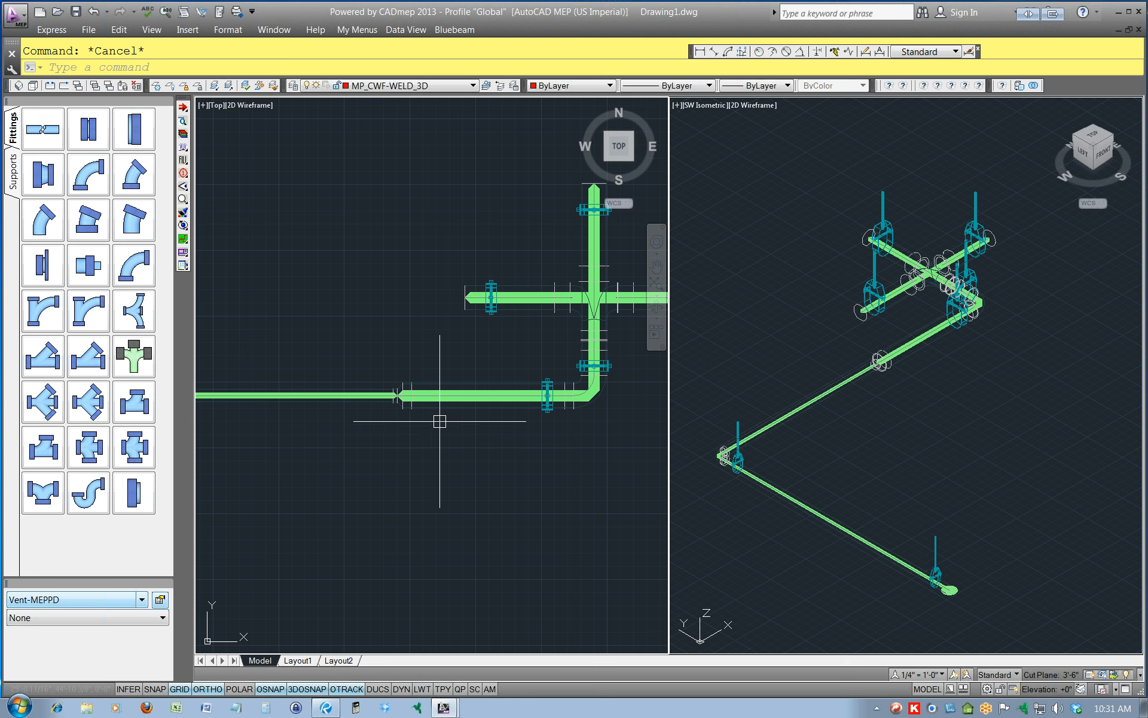
pyautogui.click(449, 394)
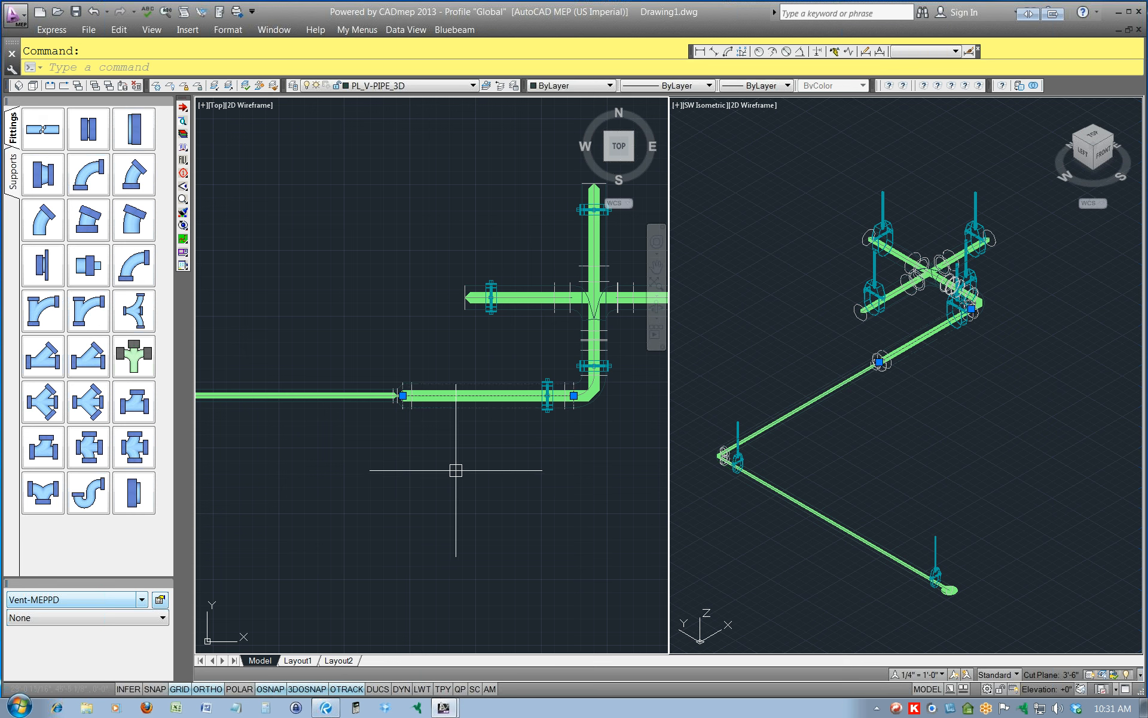
pyautogui.rightClick(466, 418)
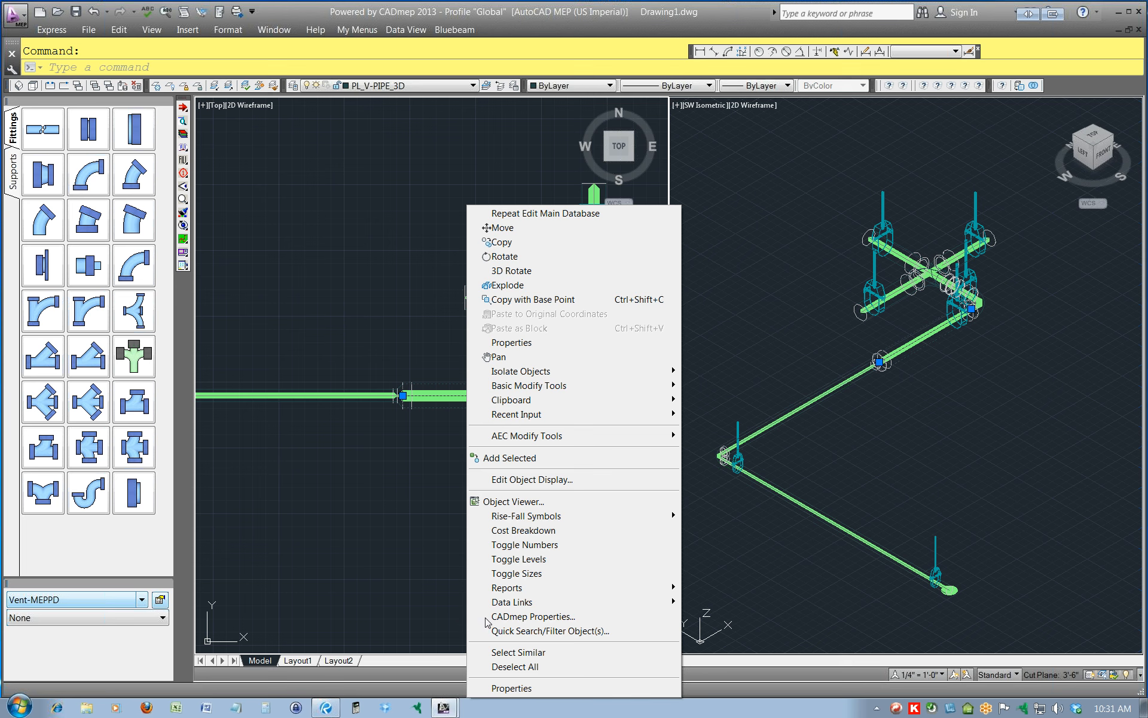
pyautogui.click(530, 616)
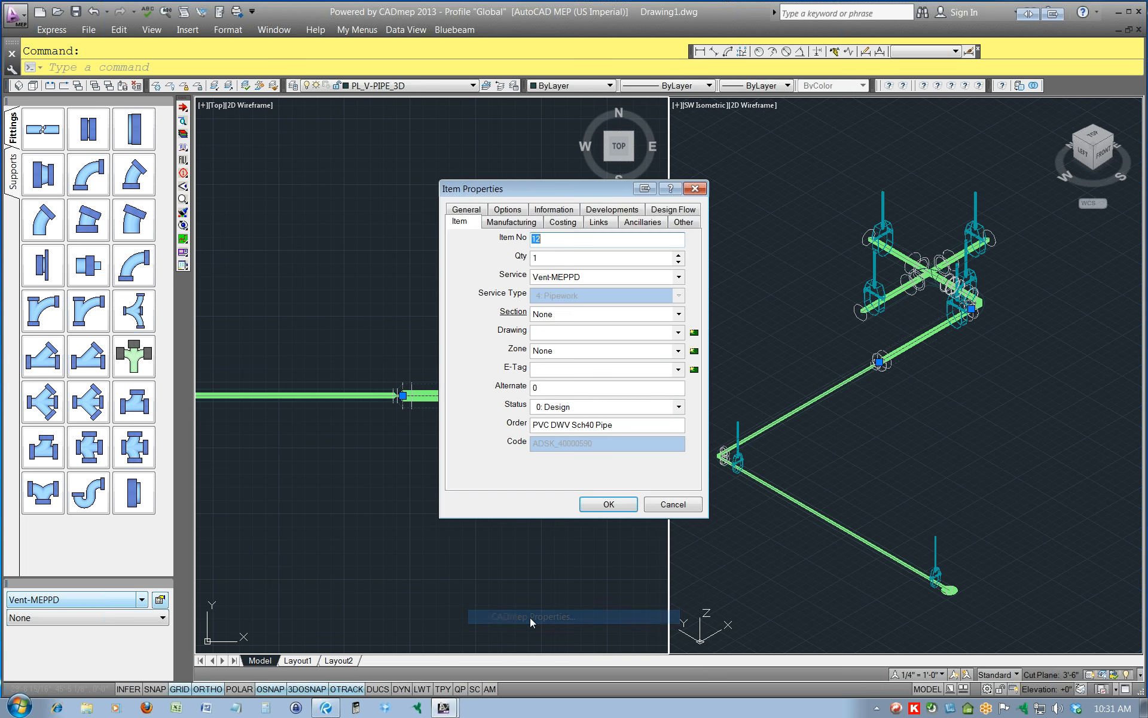
# Set the pipe's insulation spec to General Insulation and its outside insulation to Phenolic x 1.000, and inspect the pipe in plan.
pyautogui.click(536, 224)
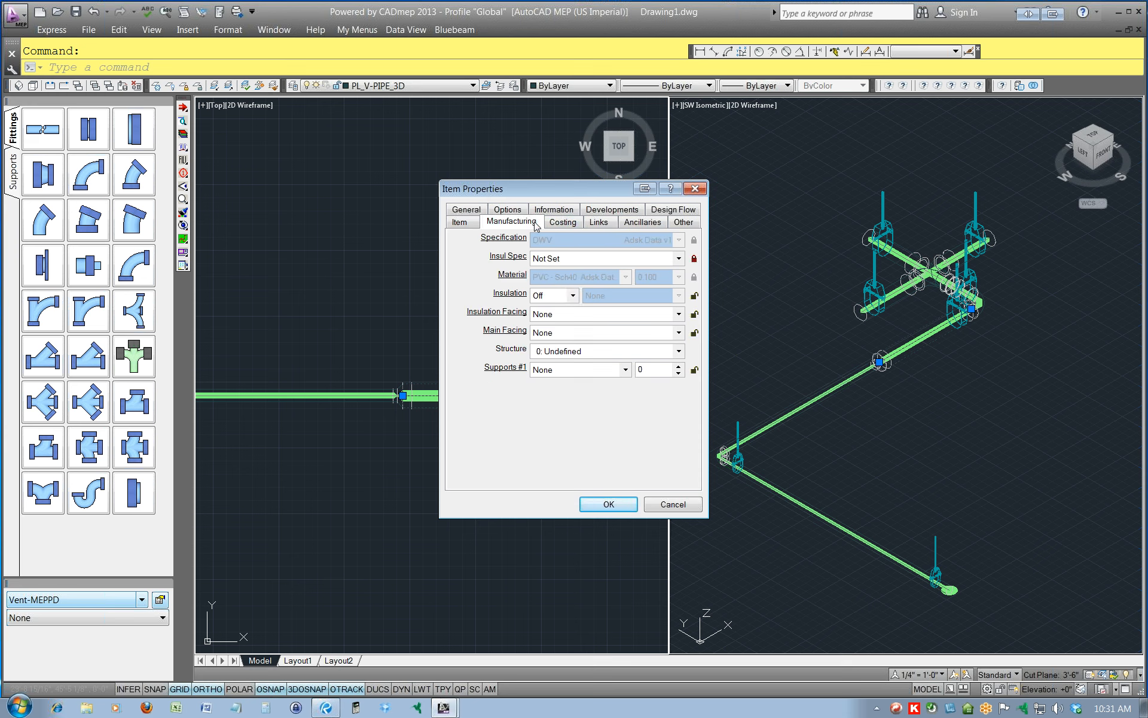
pyautogui.click(676, 260)
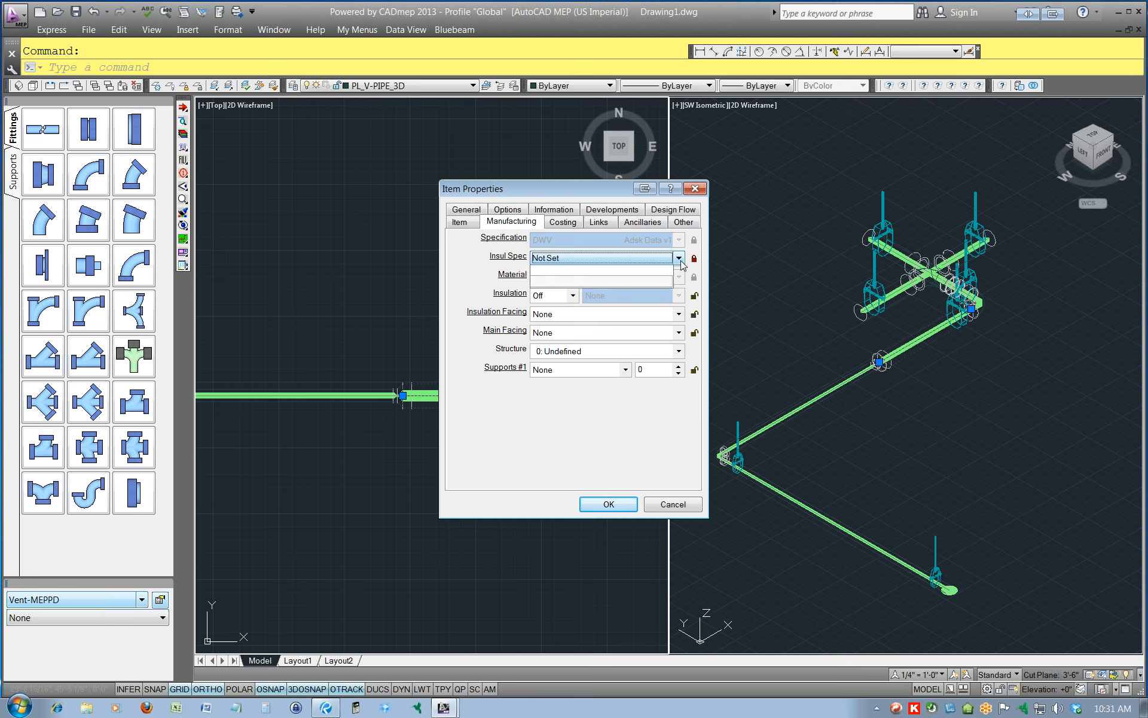
pyautogui.click(537, 296)
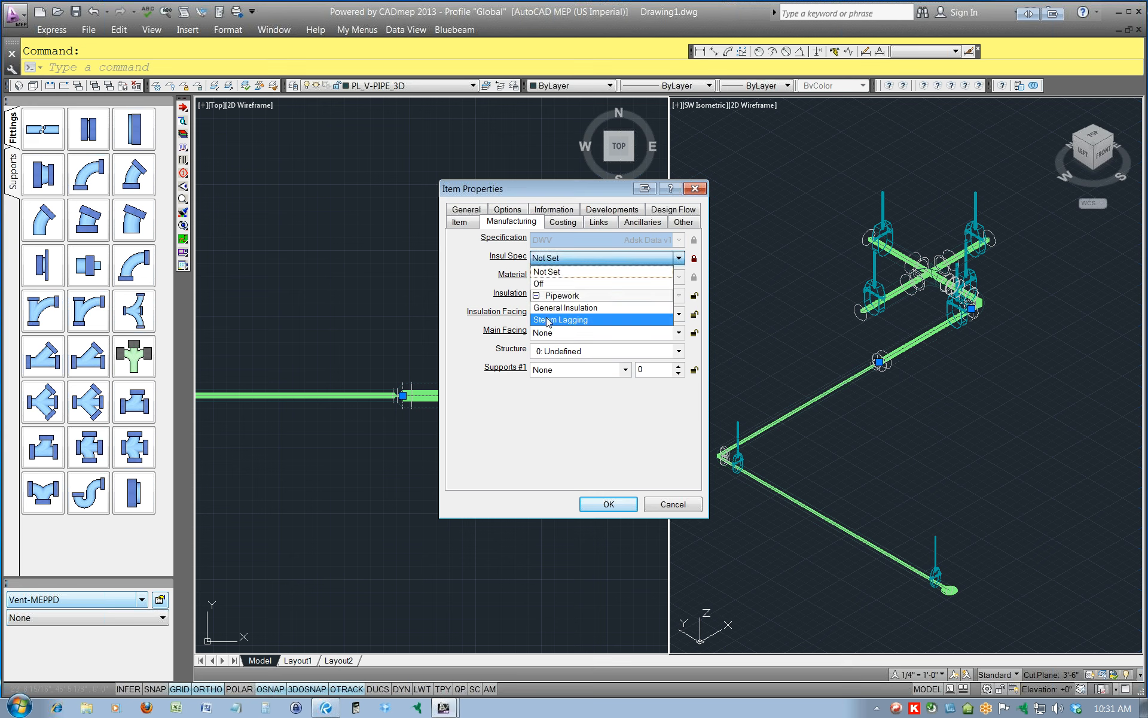
pyautogui.click(559, 308)
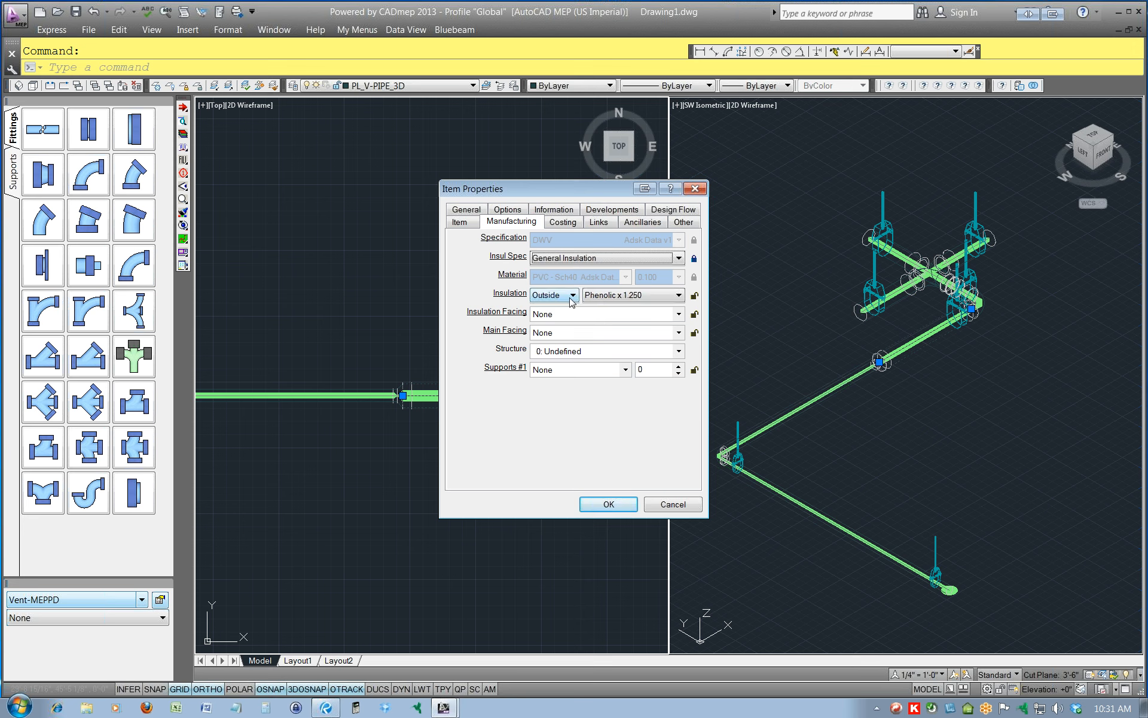
pyautogui.click(677, 296)
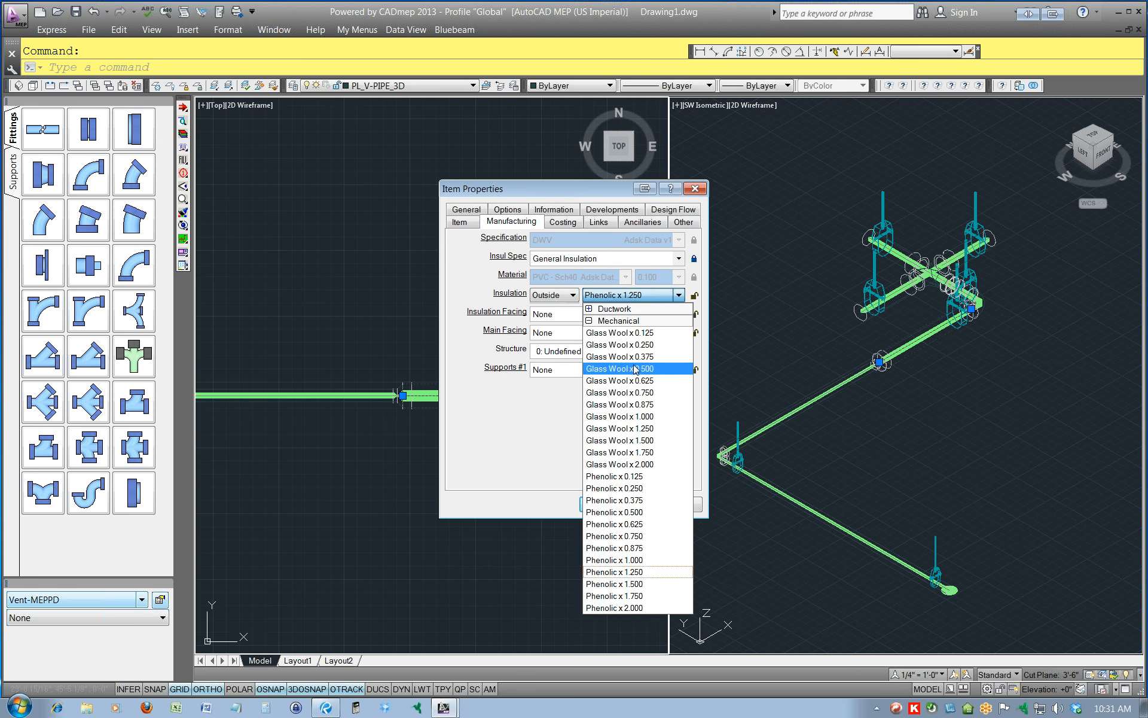
pyautogui.click(648, 561)
pyautogui.click(647, 561)
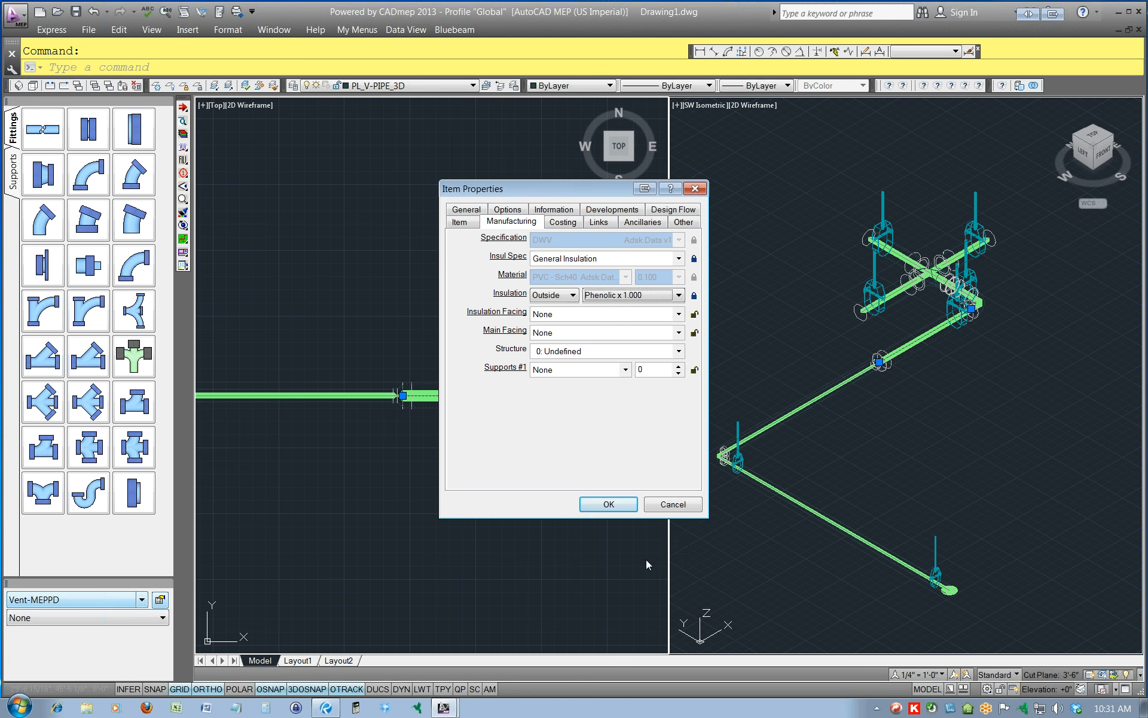
pyautogui.click(608, 504)
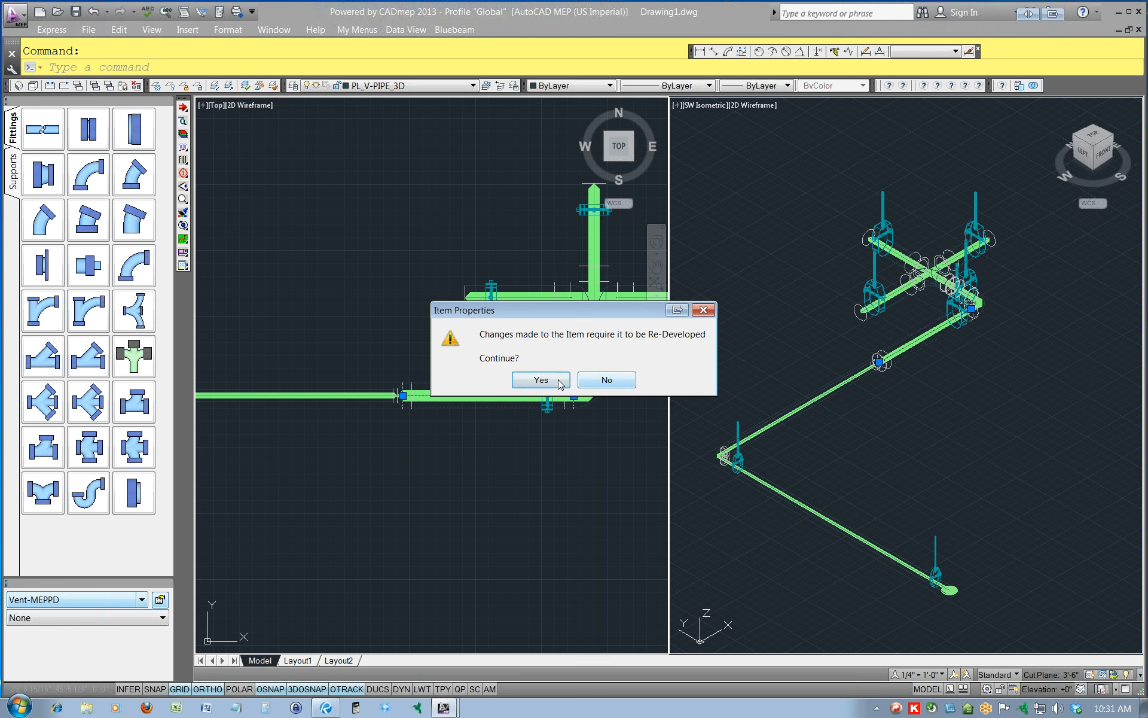
pyautogui.click(606, 379)
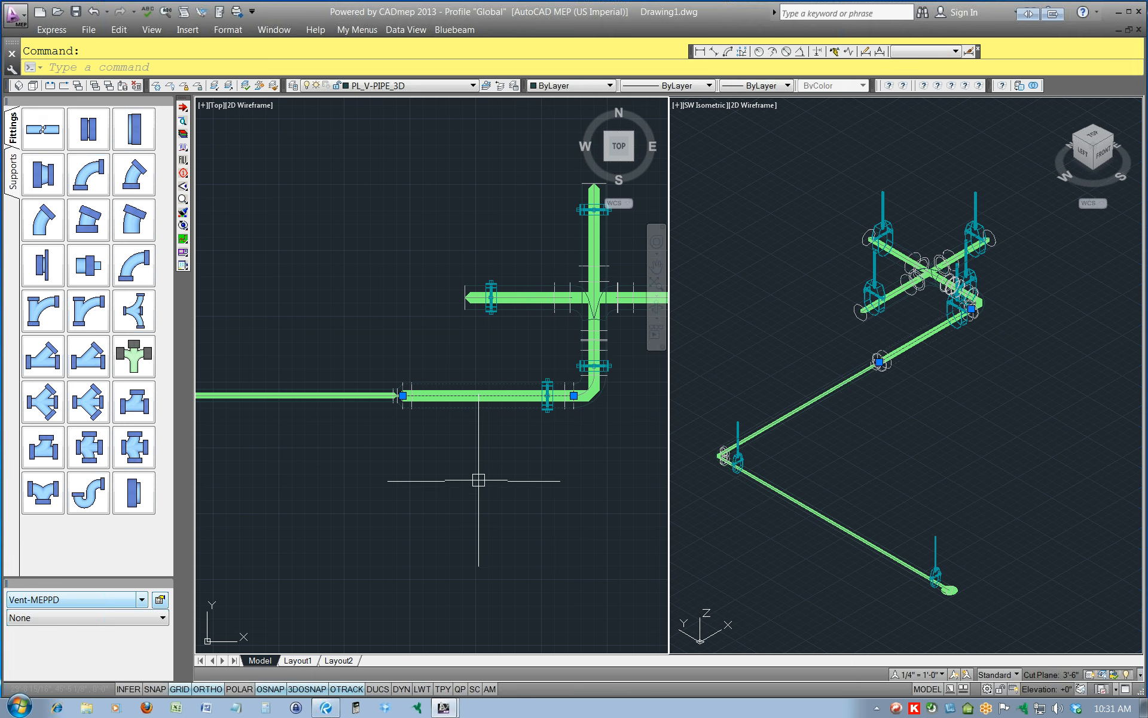
pyautogui.scroll(5, 500, 409)
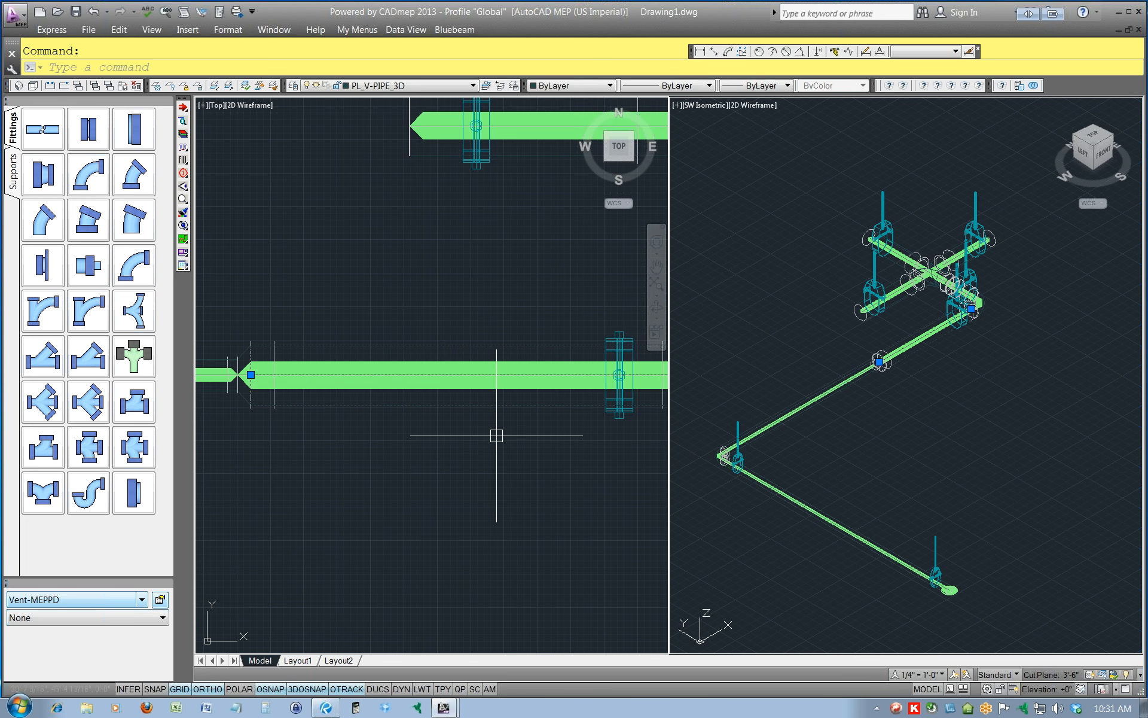
# Regenerate the drawing and set the selected larger pipe's insulation spec to General Insulation with Phenolic x 1.250 outside, accepting the re-development.
pyautogui.write('re')
pyautogui.press('Return')
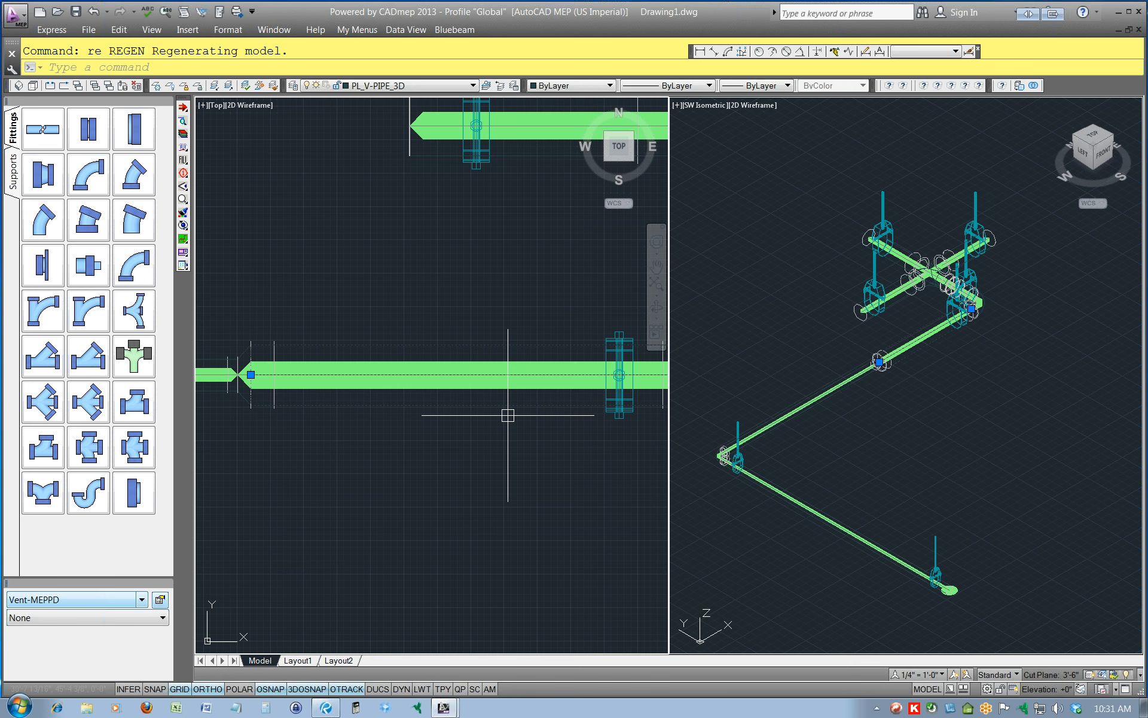
pyautogui.rightClick(441, 411)
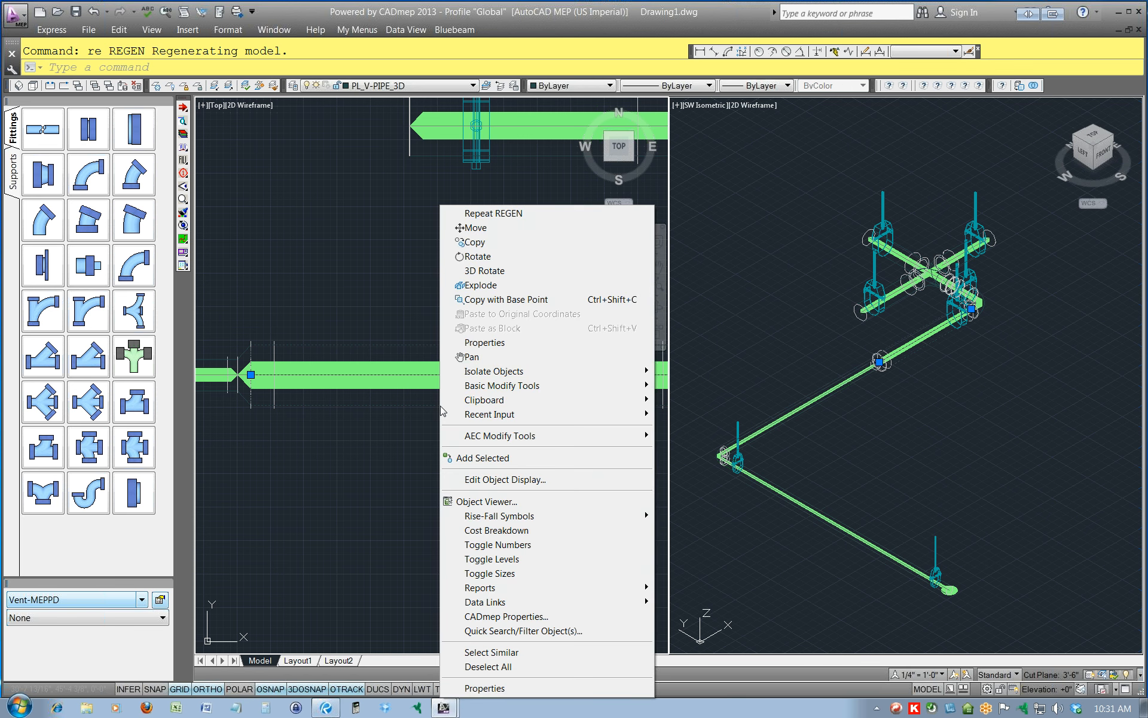
pyautogui.click(515, 616)
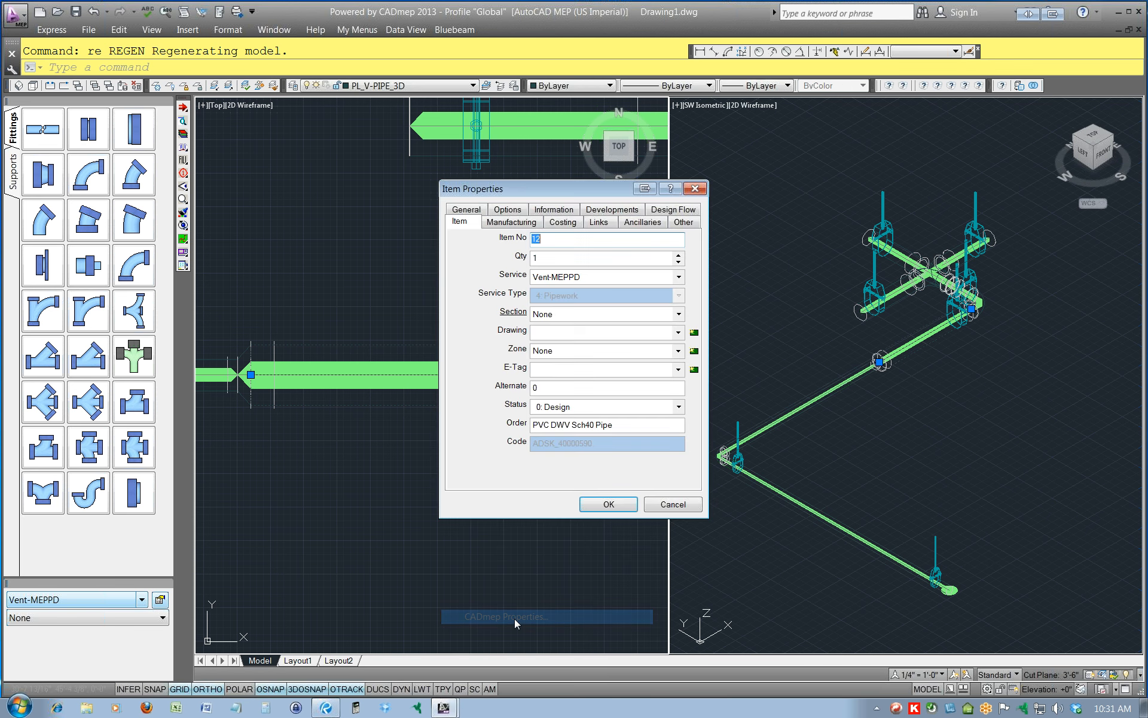
pyautogui.click(517, 223)
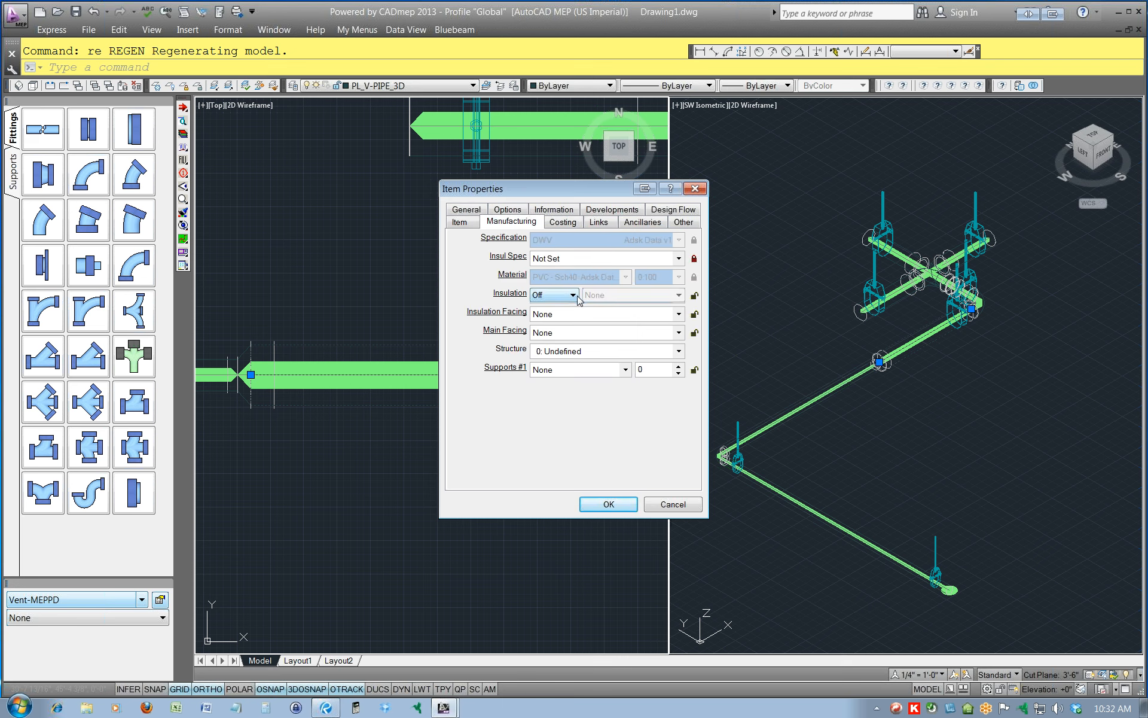
pyautogui.click(679, 258)
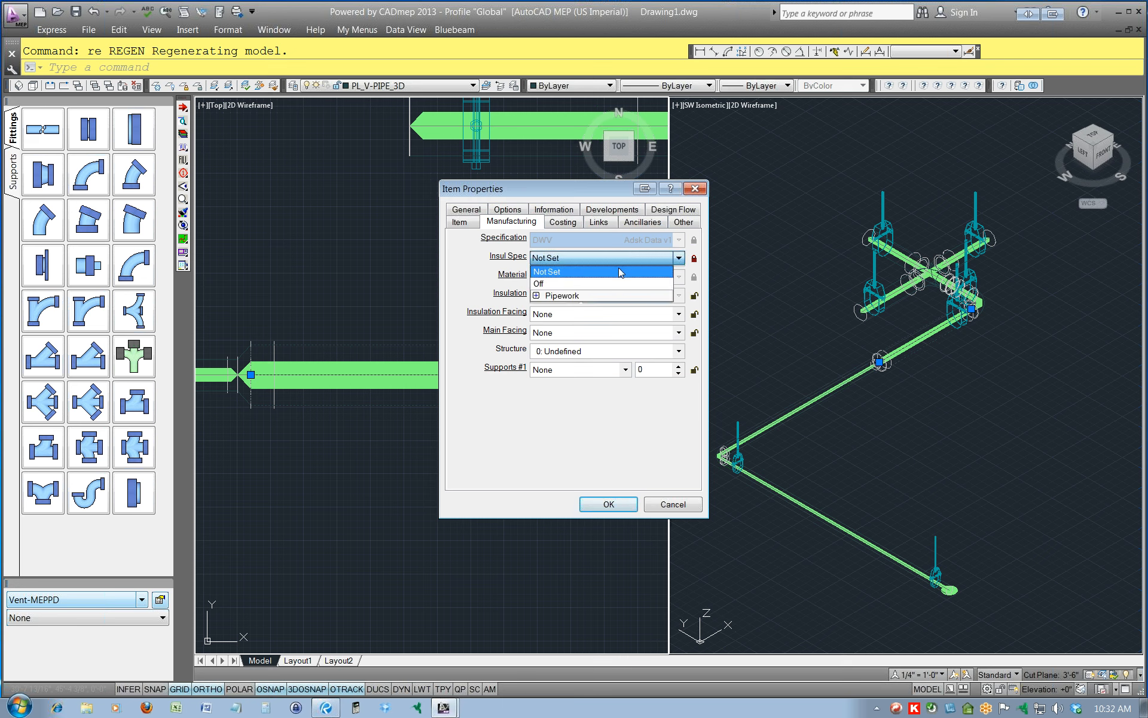
pyautogui.click(537, 296)
pyautogui.click(540, 308)
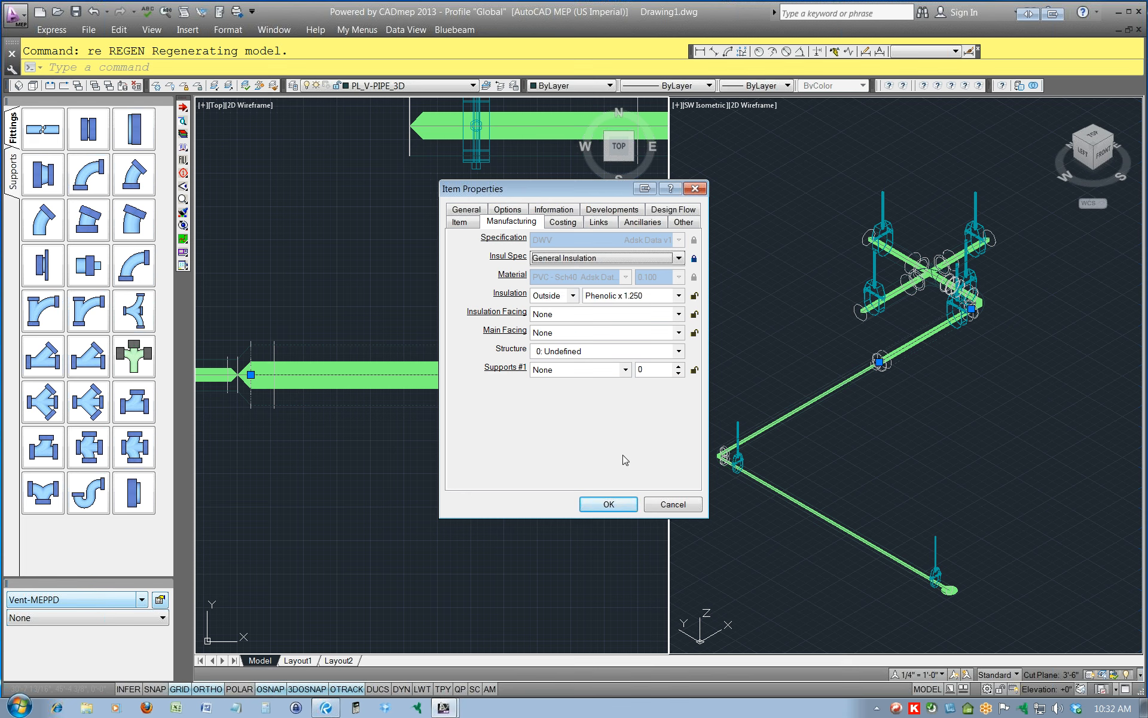
pyautogui.click(608, 505)
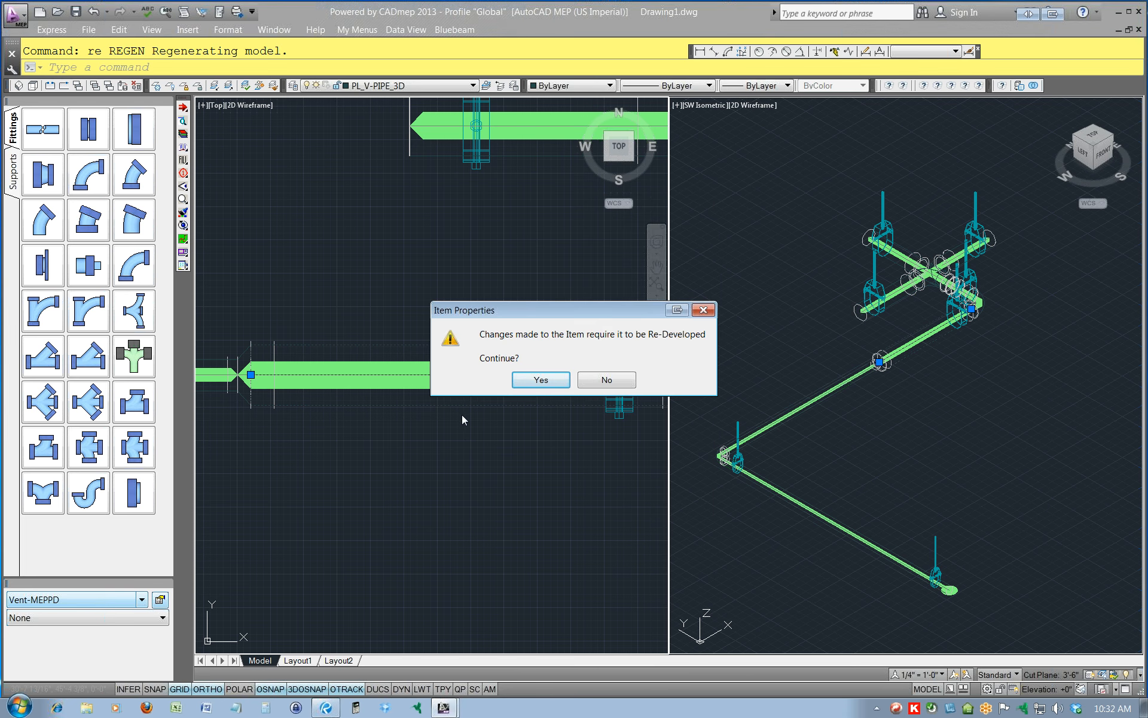
pyautogui.click(555, 382)
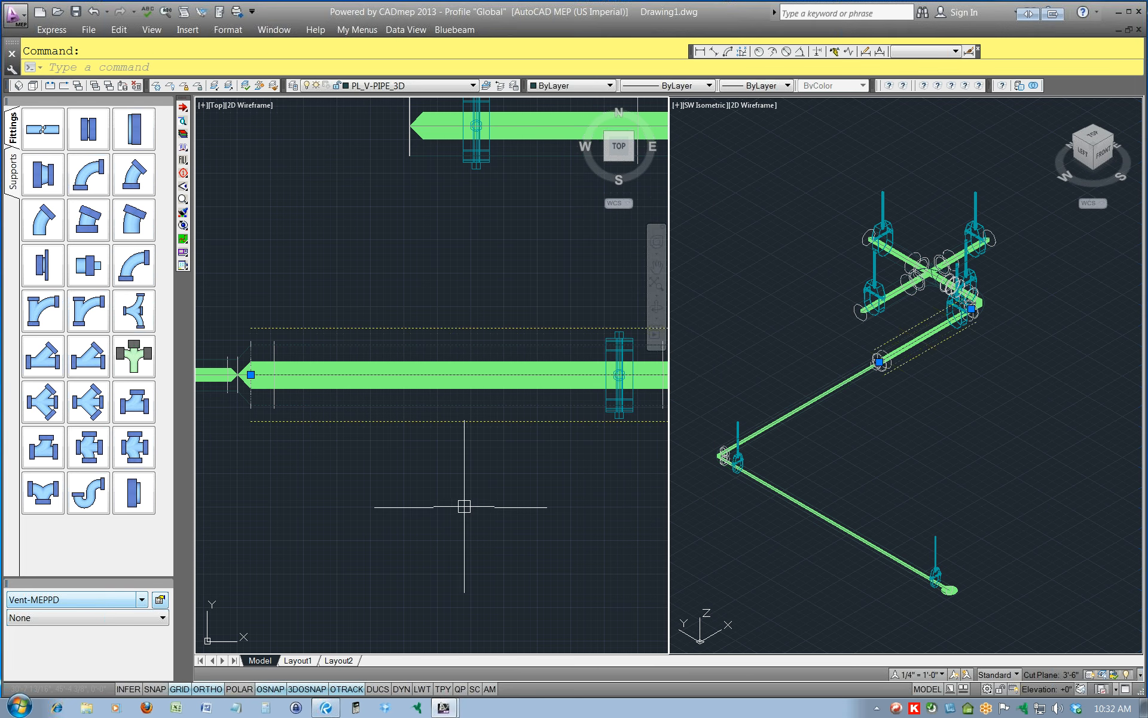
pyautogui.press('Escape')
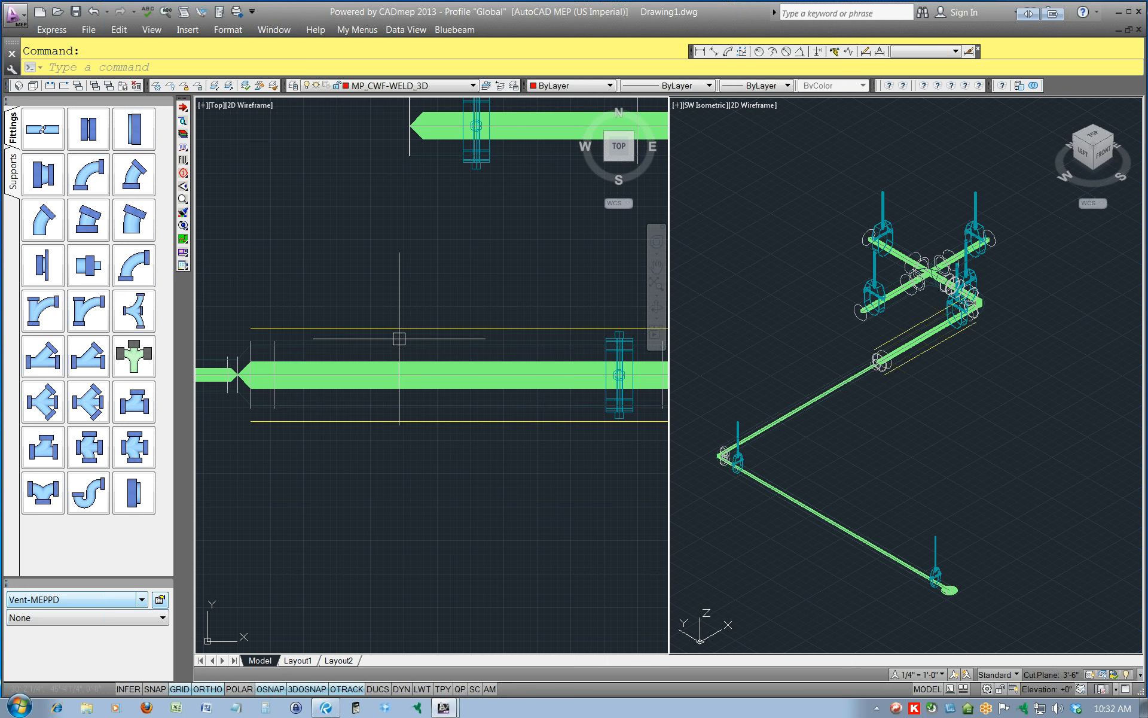
# Inspect the insulated pipe in plan, check the service's supports, and review the section criteria available when adding design lines.
pyautogui.scroll(-3, 583, 457)
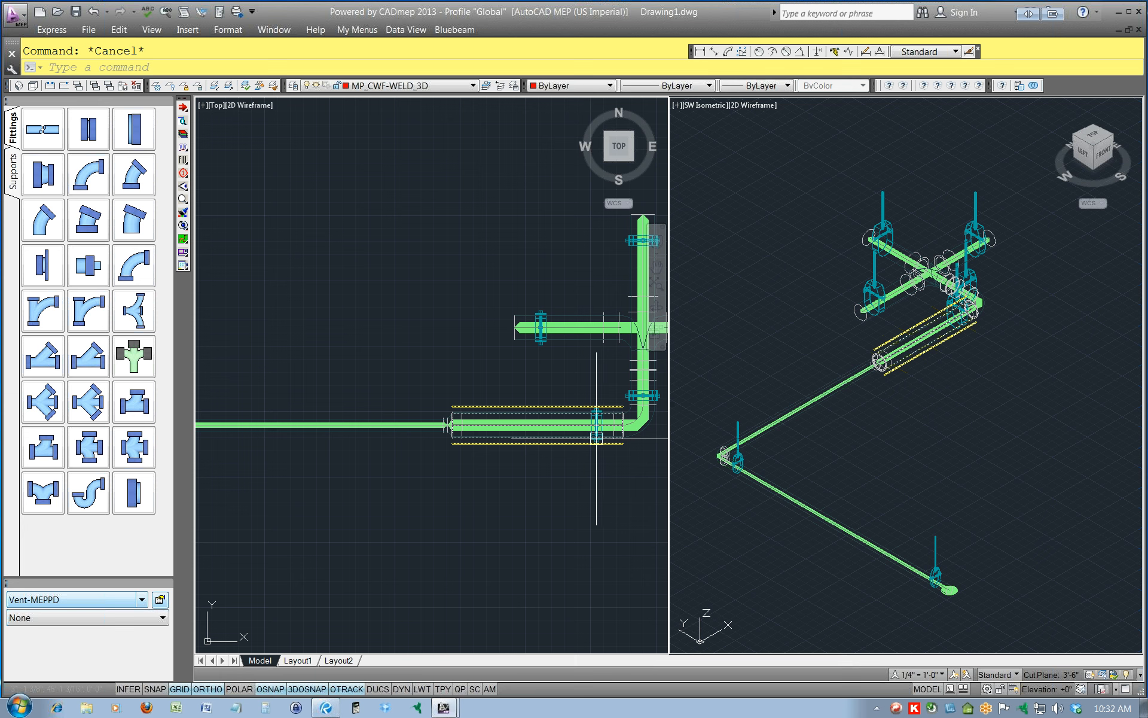
pyautogui.scroll(2, 575, 430)
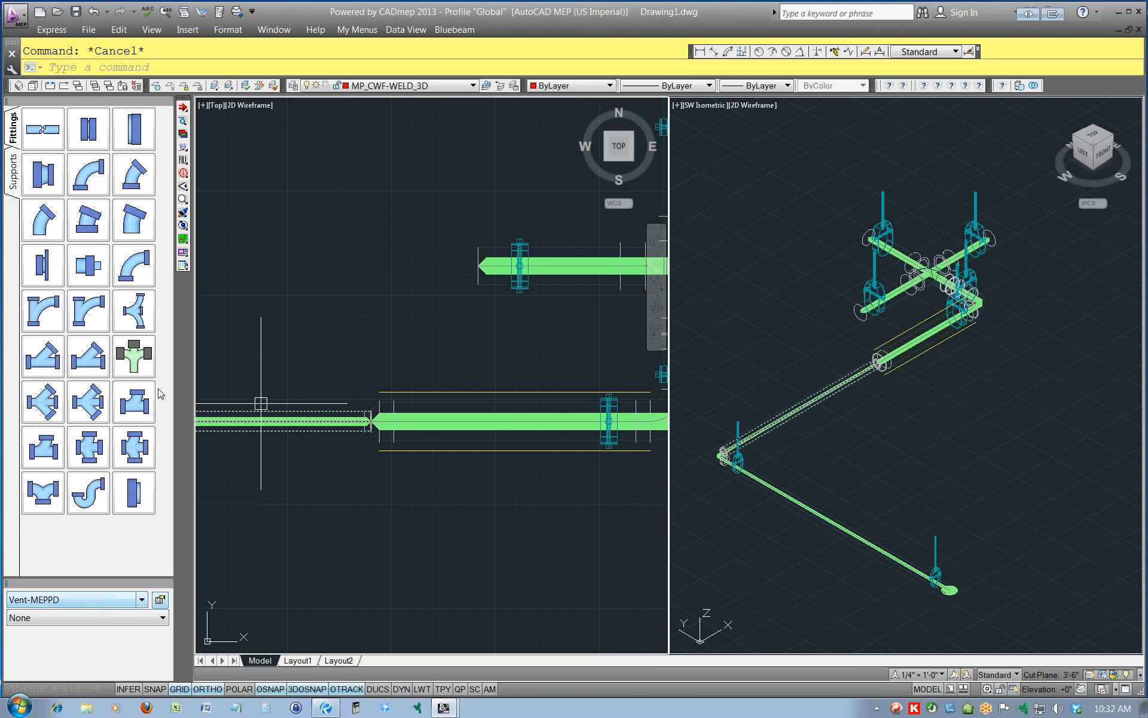
pyautogui.click(8, 179)
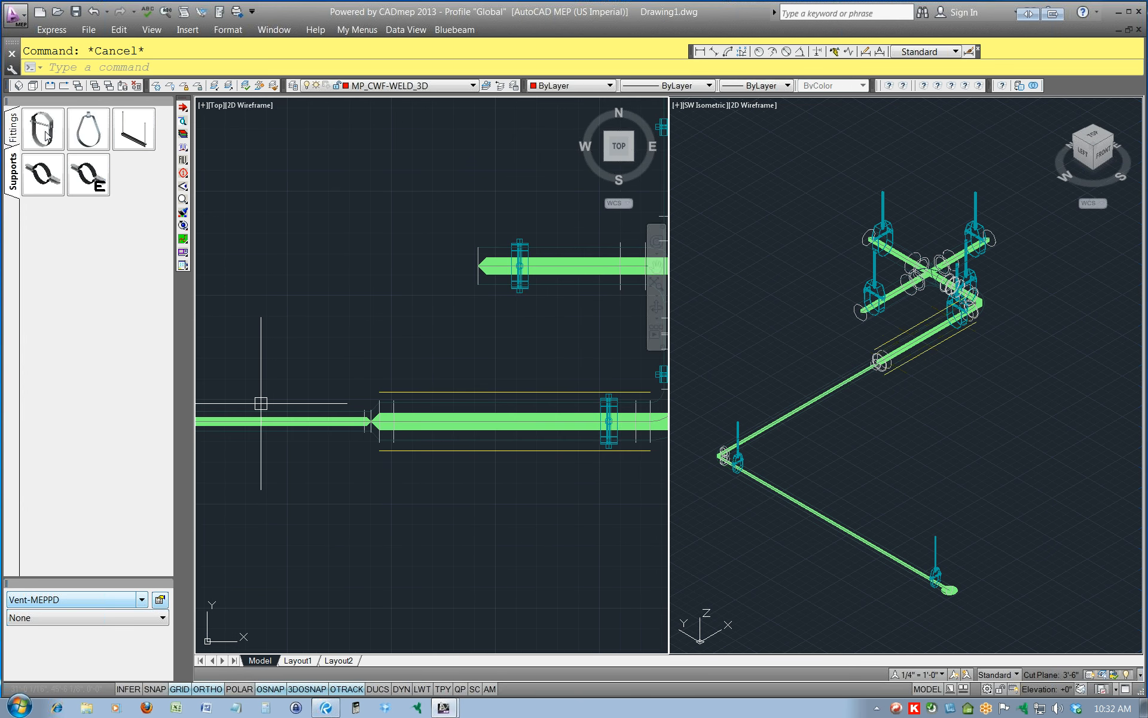
pyautogui.click(12, 127)
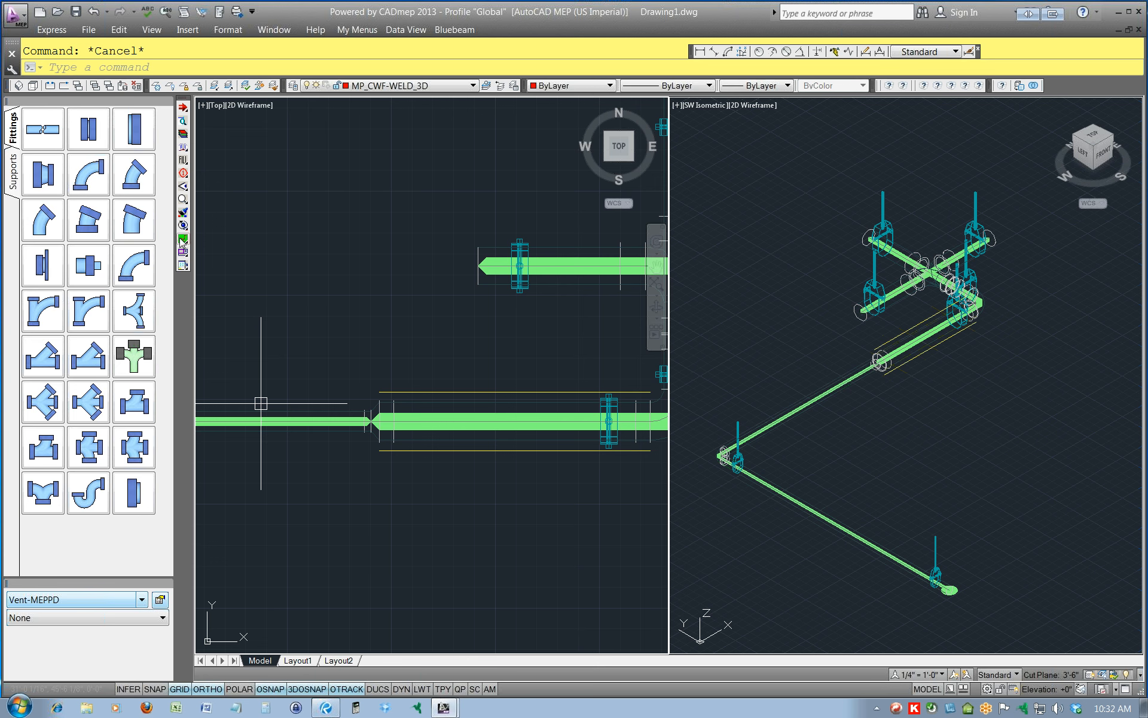
pyautogui.click(183, 239)
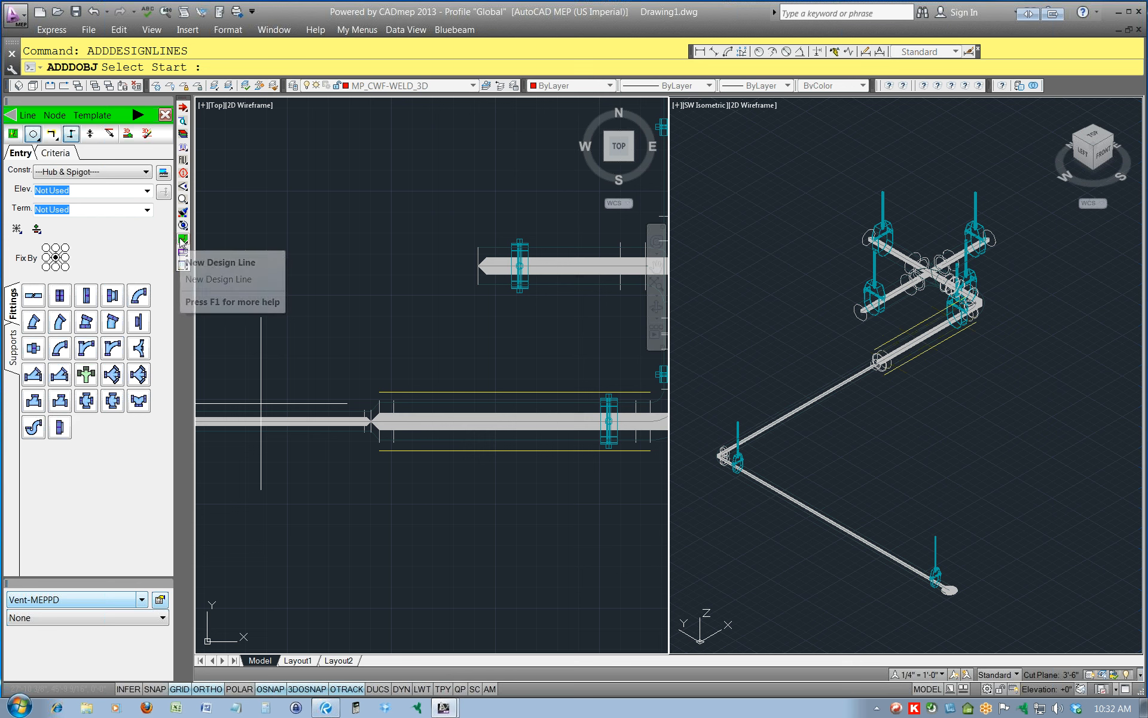
pyautogui.click(55, 153)
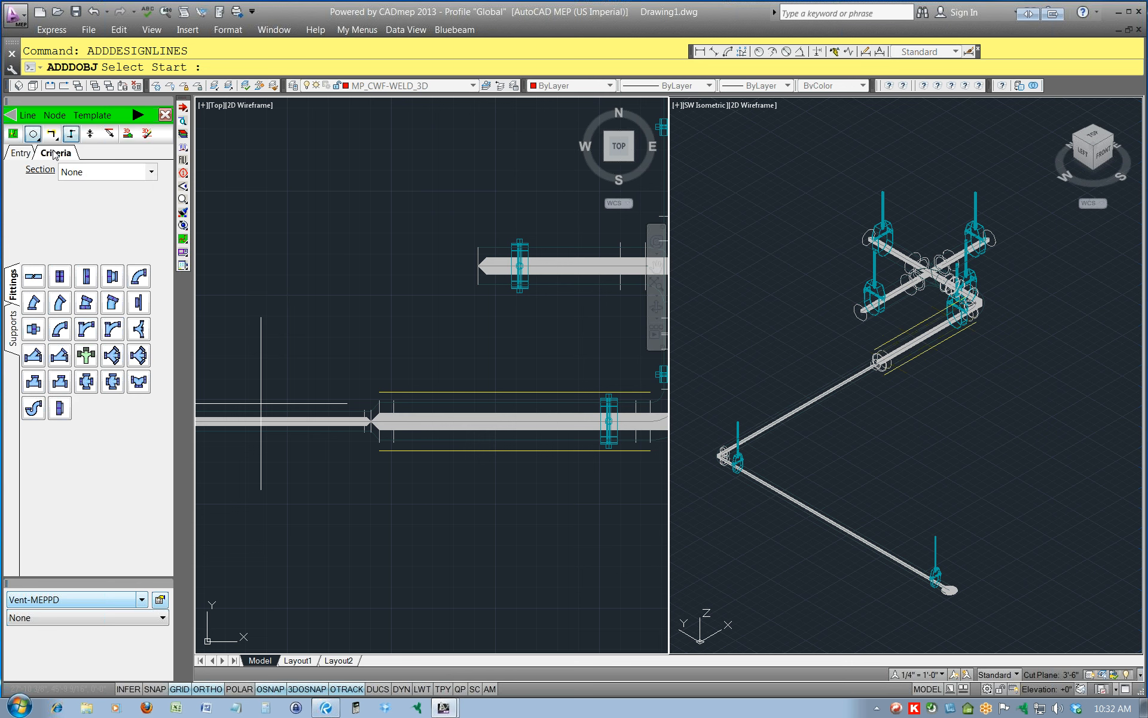
pyautogui.click(21, 154)
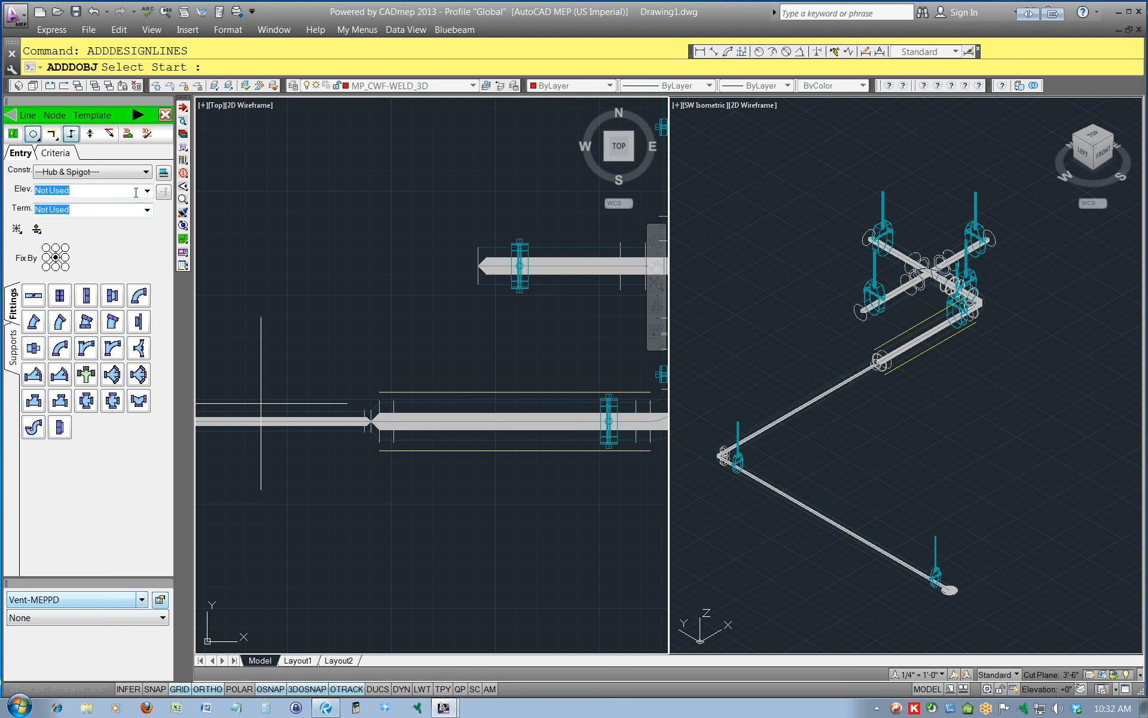
# Set the design-line constraint to 2" and check the termination options.
pyautogui.click(151, 172)
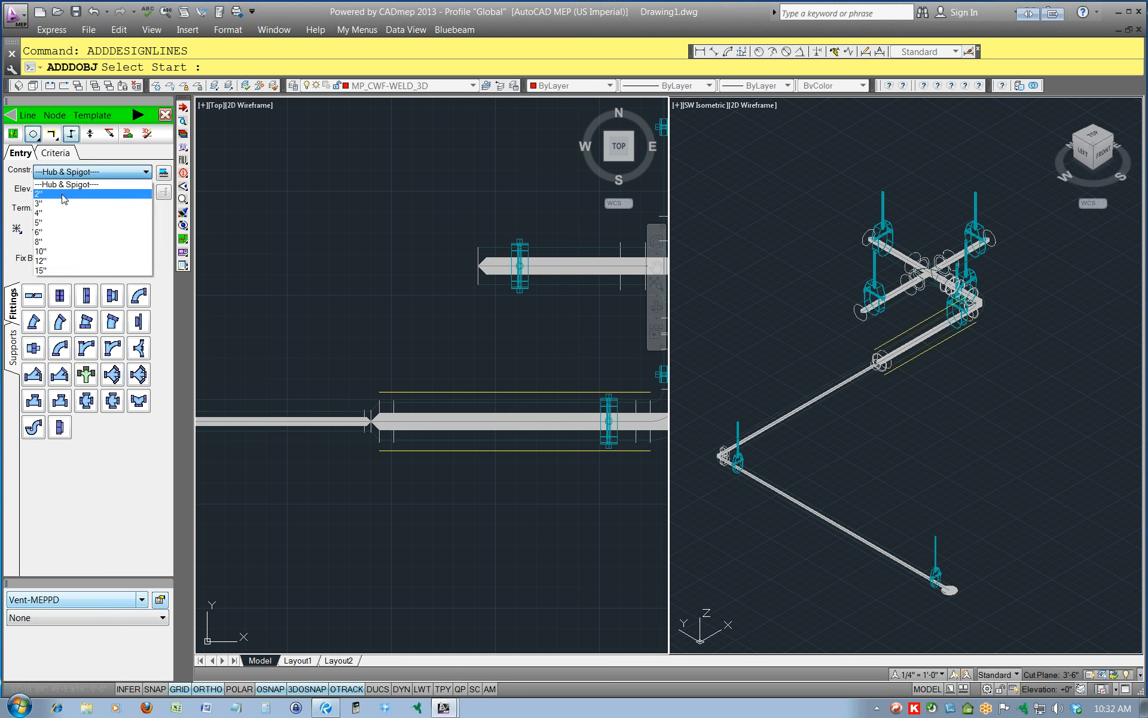
pyautogui.click(63, 194)
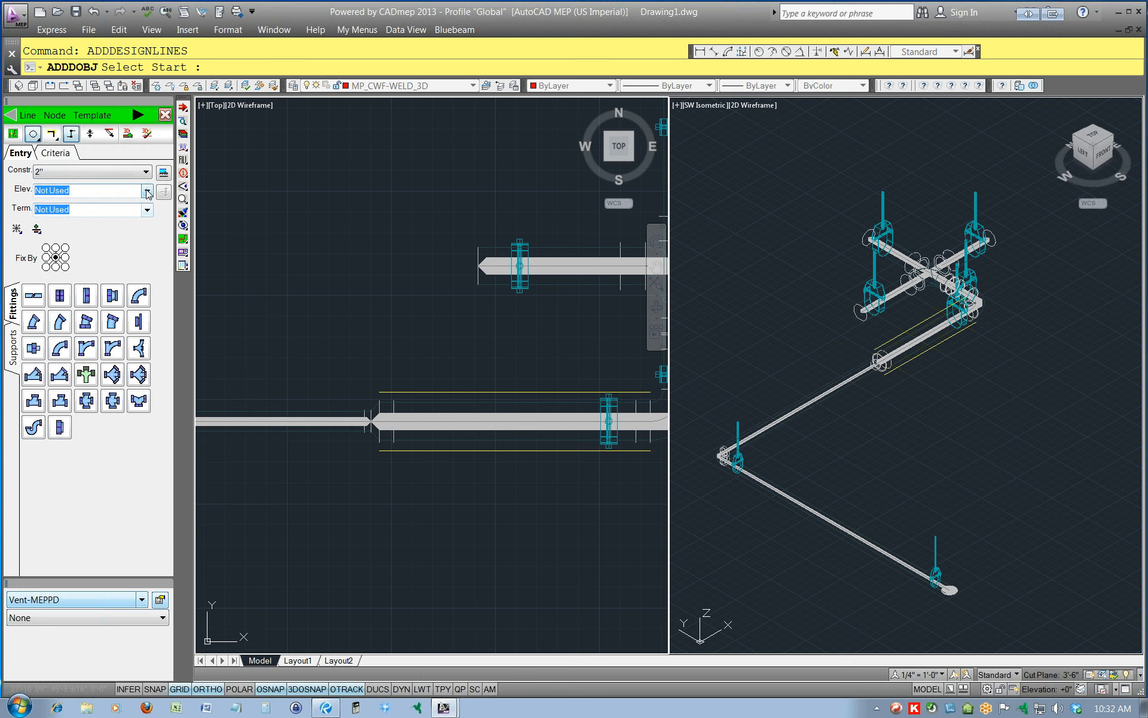
pyautogui.click(149, 213)
pyautogui.click(149, 213)
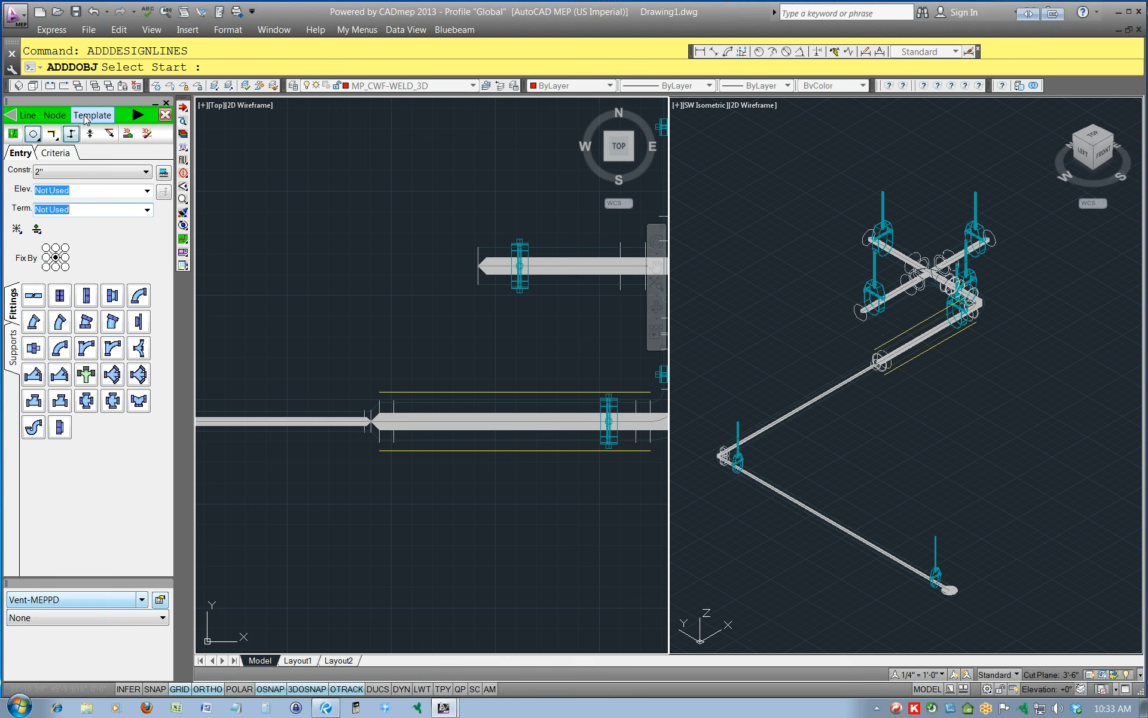
# Review the design-line Line, Node and Template commands, set the constraint to 4", and close design-line entry.
pyautogui.click(30, 116)
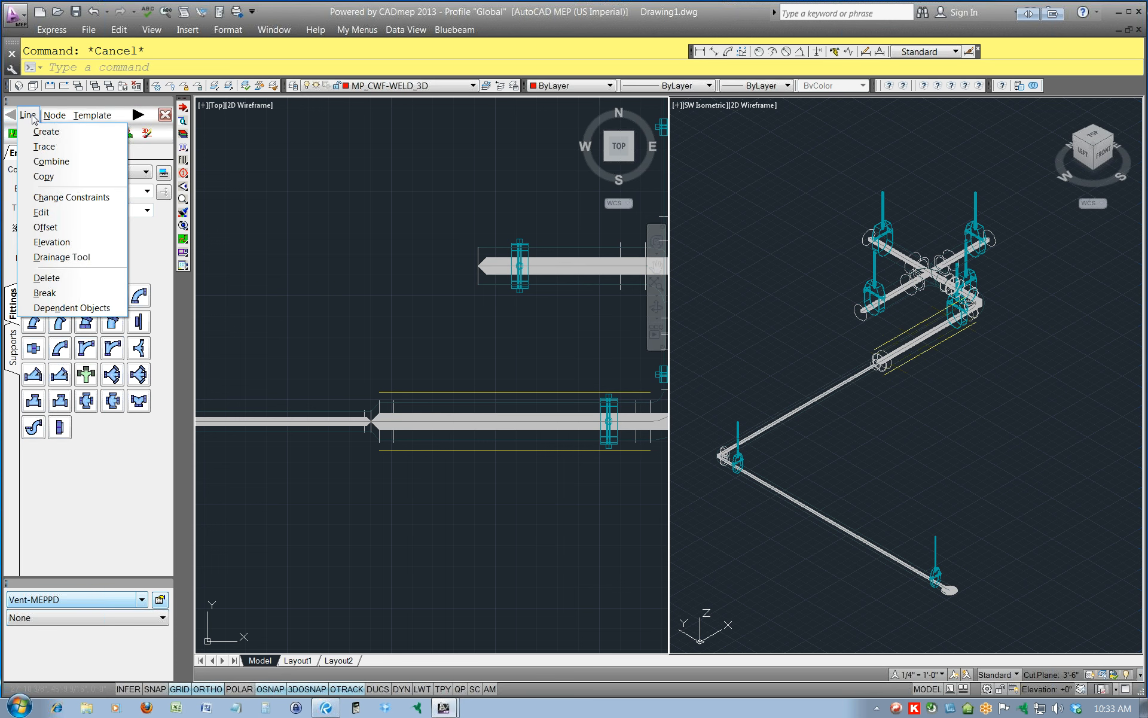
pyautogui.moveTo(57, 118)
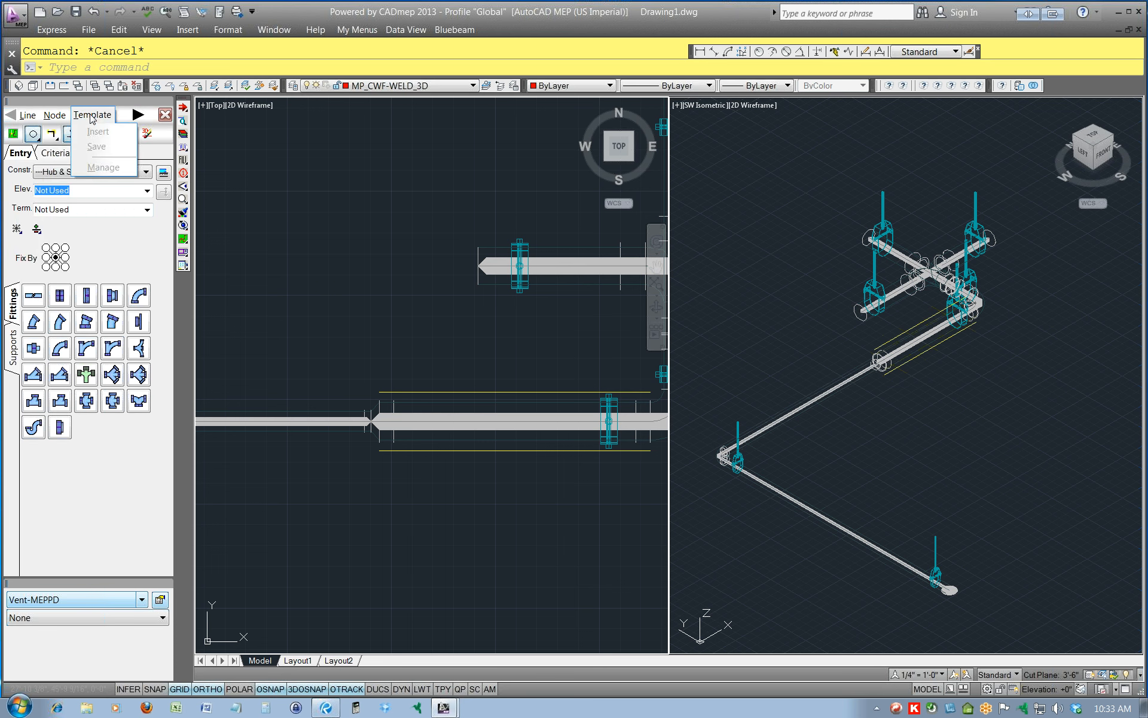
pyautogui.click(137, 115)
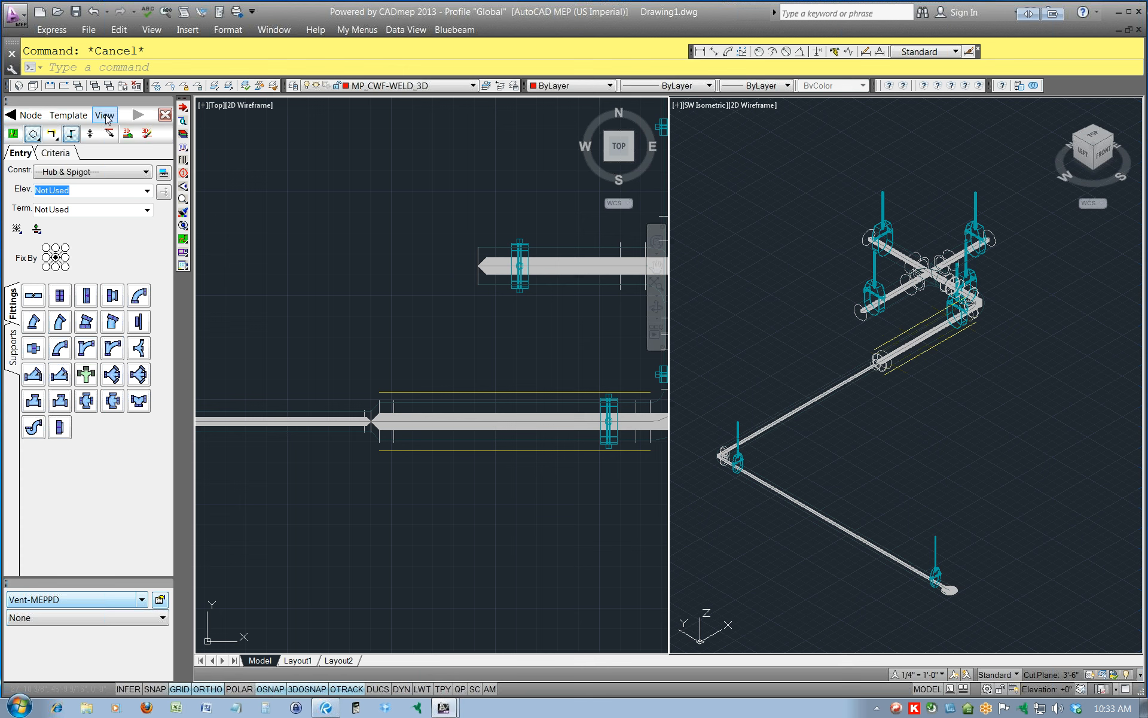
pyautogui.click(143, 172)
pyautogui.click(51, 213)
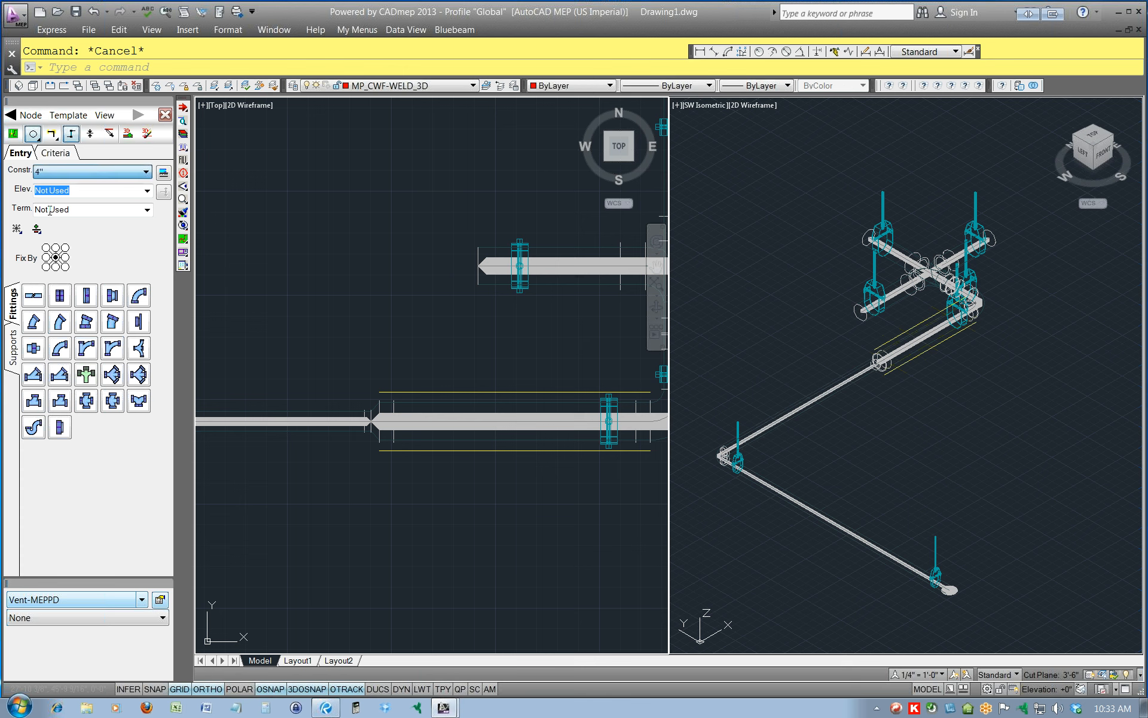
pyautogui.click(380, 423)
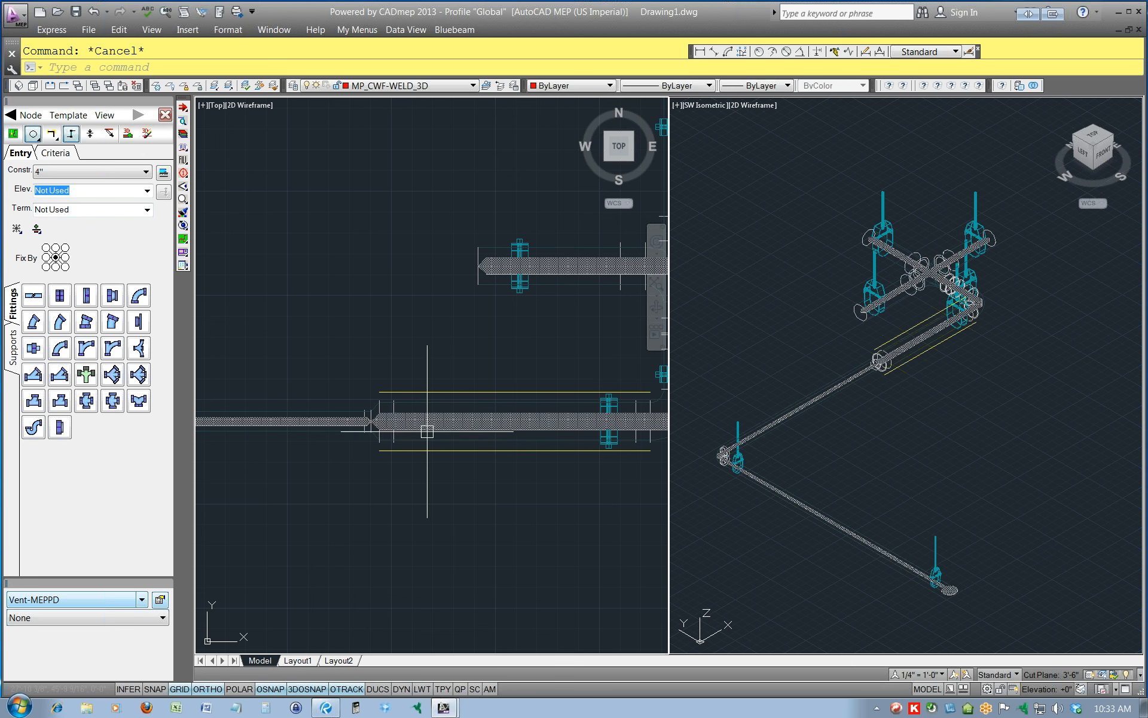
pyautogui.click(165, 115)
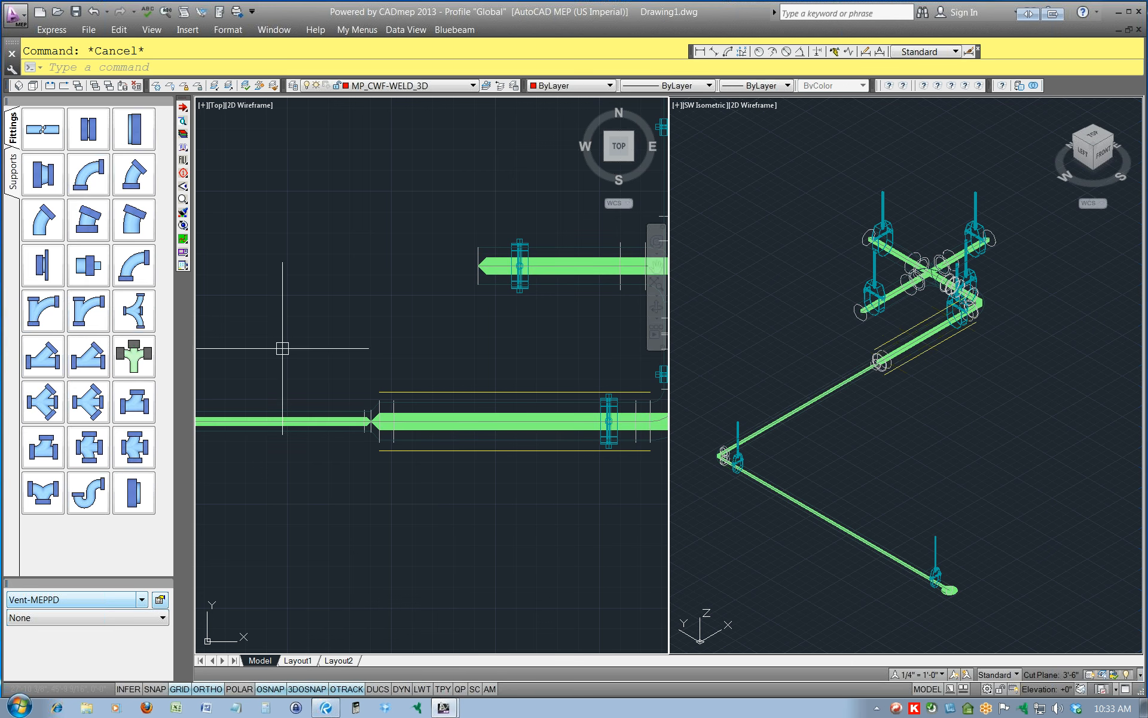
# Reopen design-line mode from the larger pipe, open the Line Editor, and highlight lines 4 and 5 in the model.
pyautogui.click(472, 422)
pyautogui.doubleClick(472, 427)
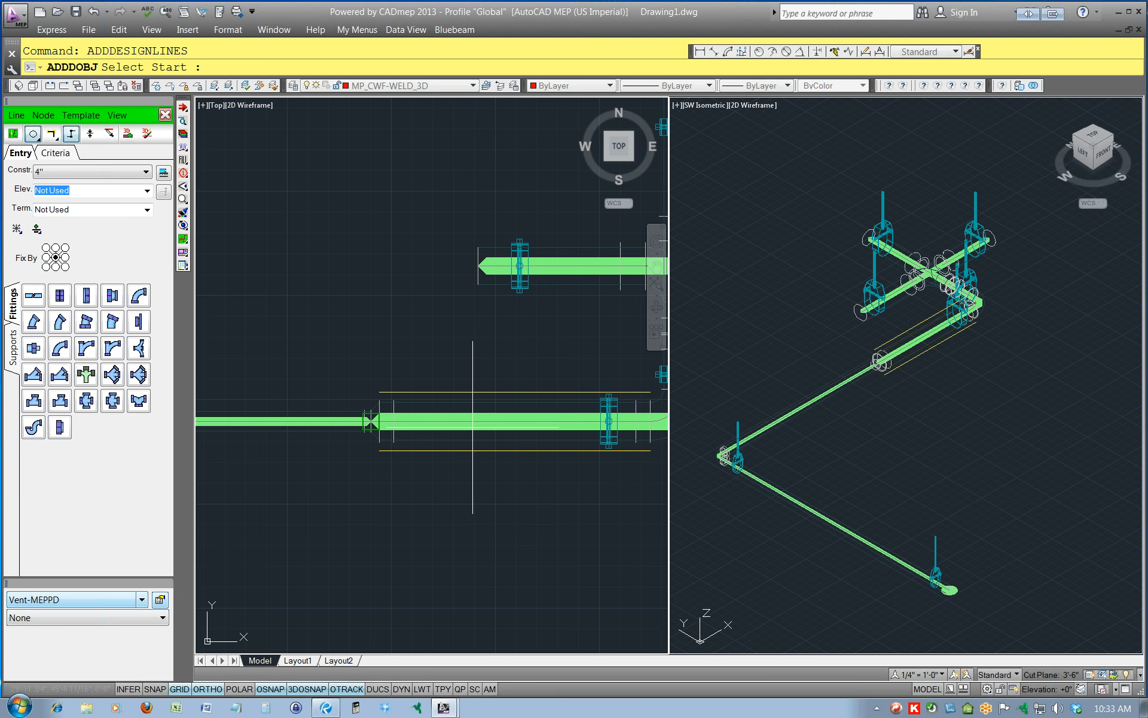
pyautogui.click(17, 115)
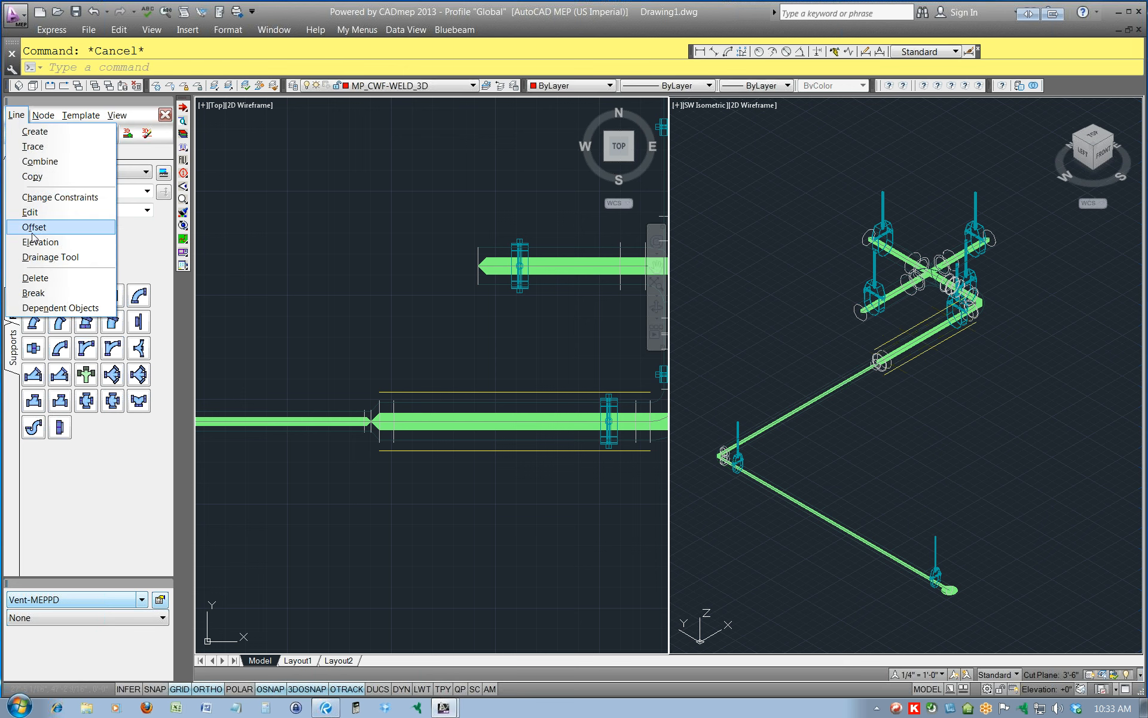
pyautogui.click(32, 212)
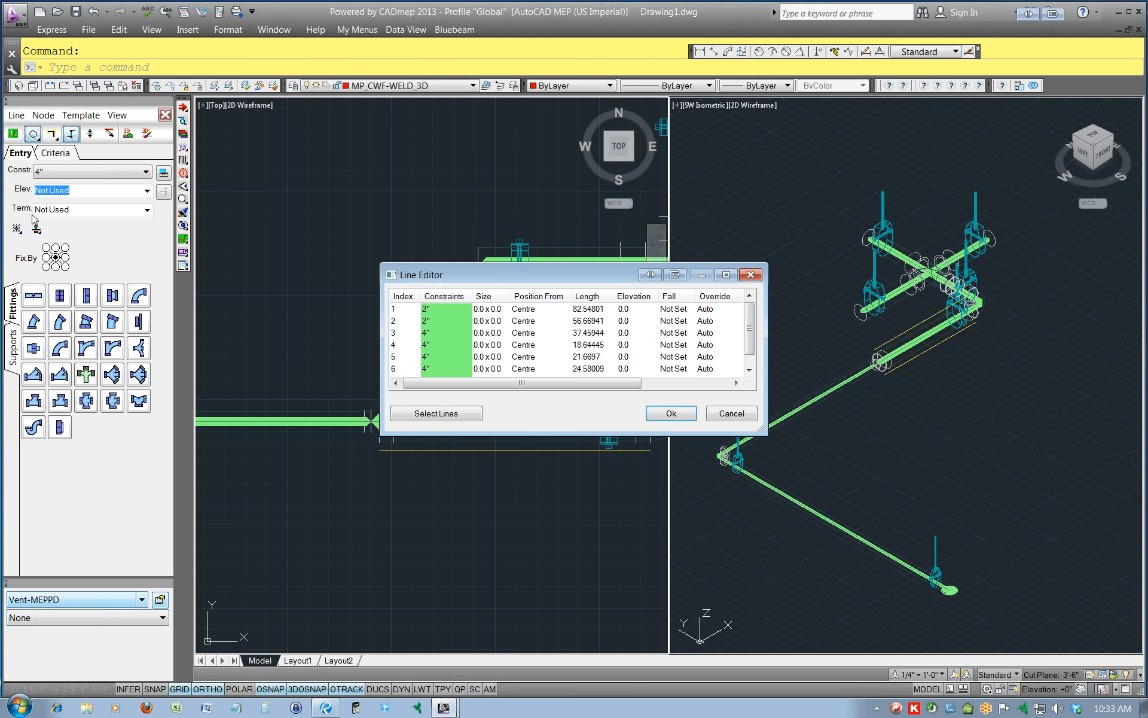
pyautogui.click(513, 345)
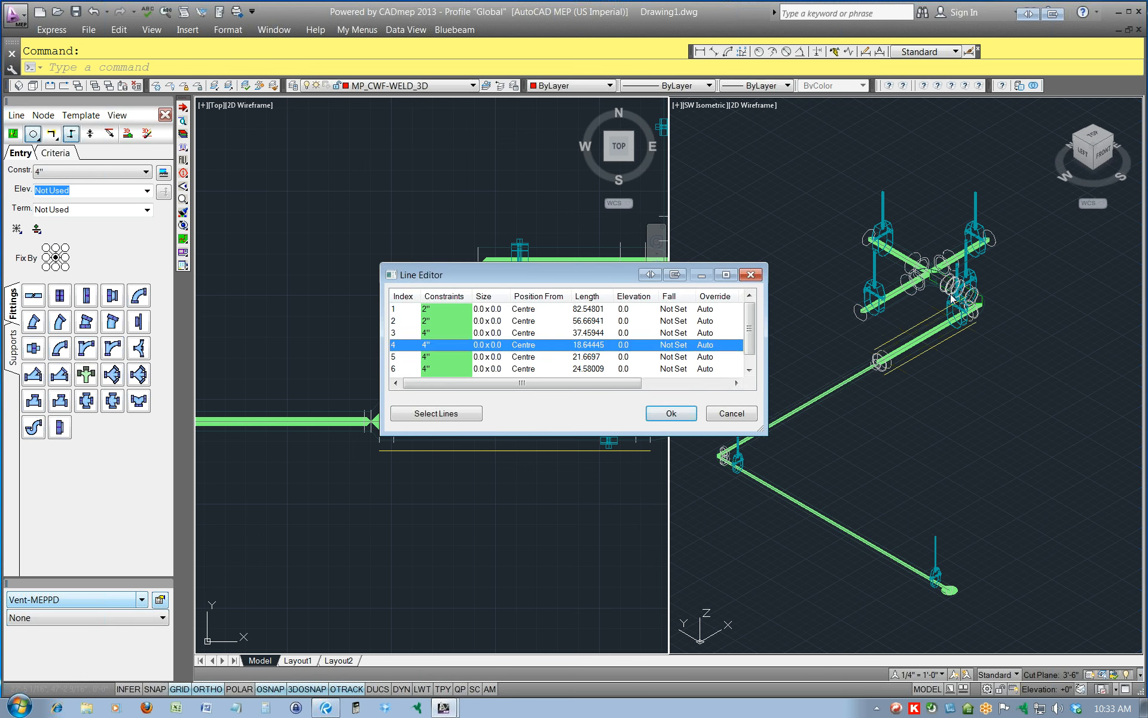
pyautogui.click(482, 357)
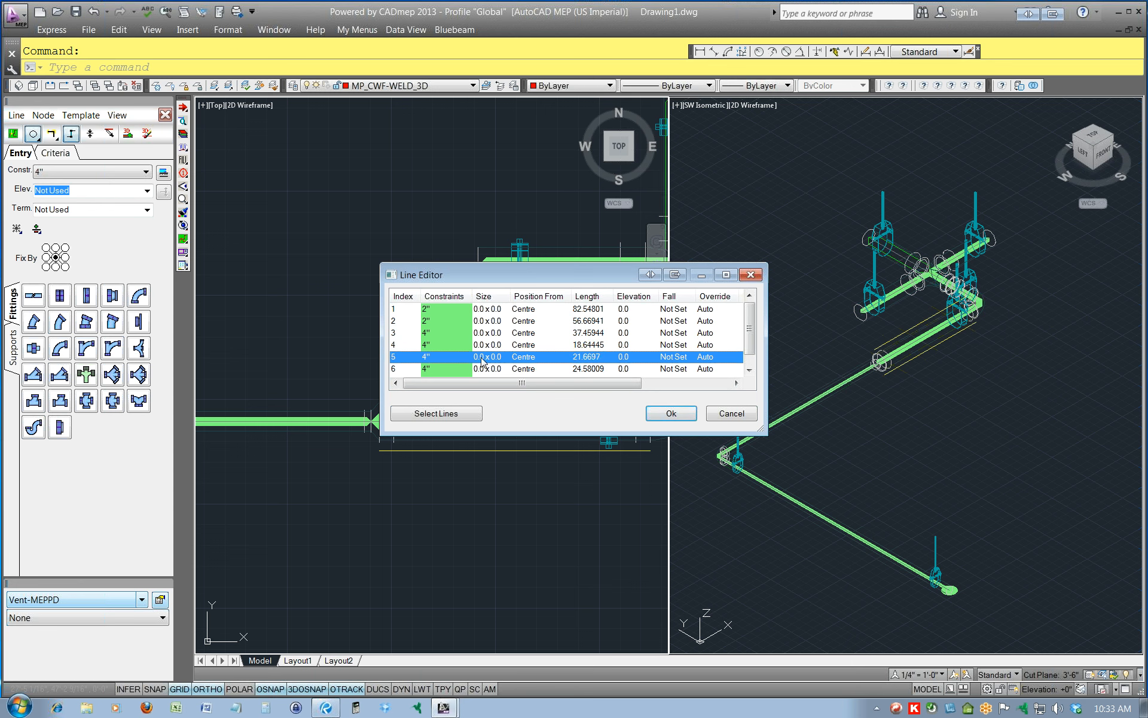
# View line 5's Item Information, list the section levels under Standard, and cancel without assigning a section.
pyautogui.rightClick(483, 360)
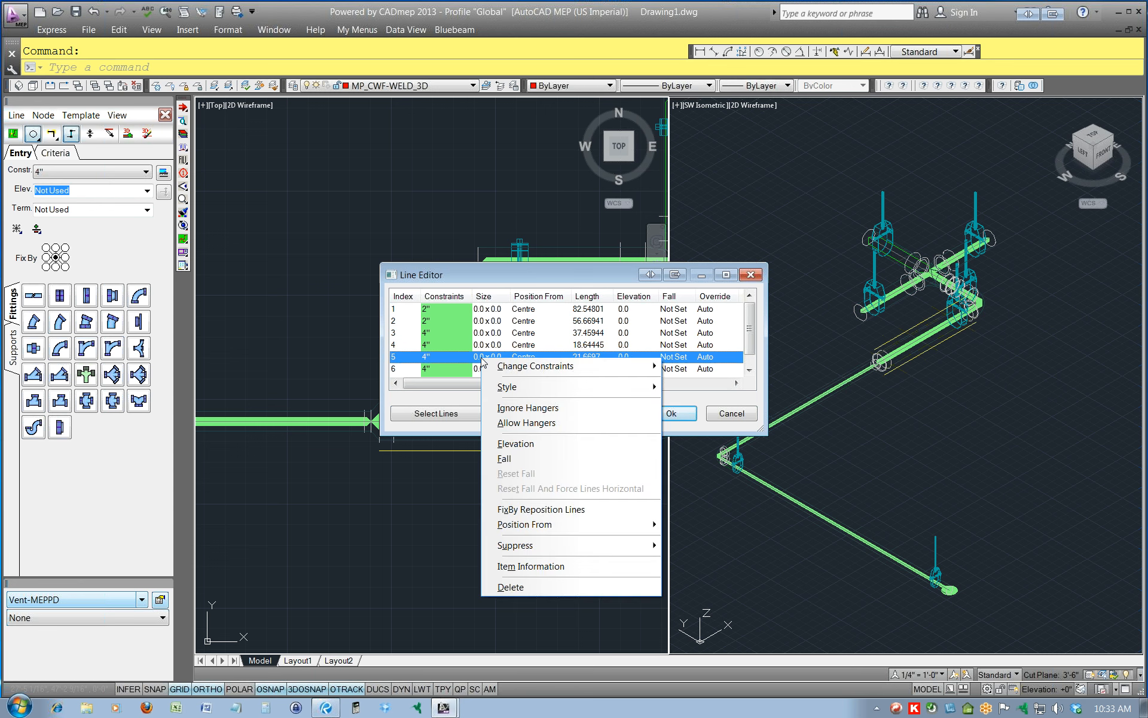
pyautogui.click(545, 565)
pyautogui.click(669, 240)
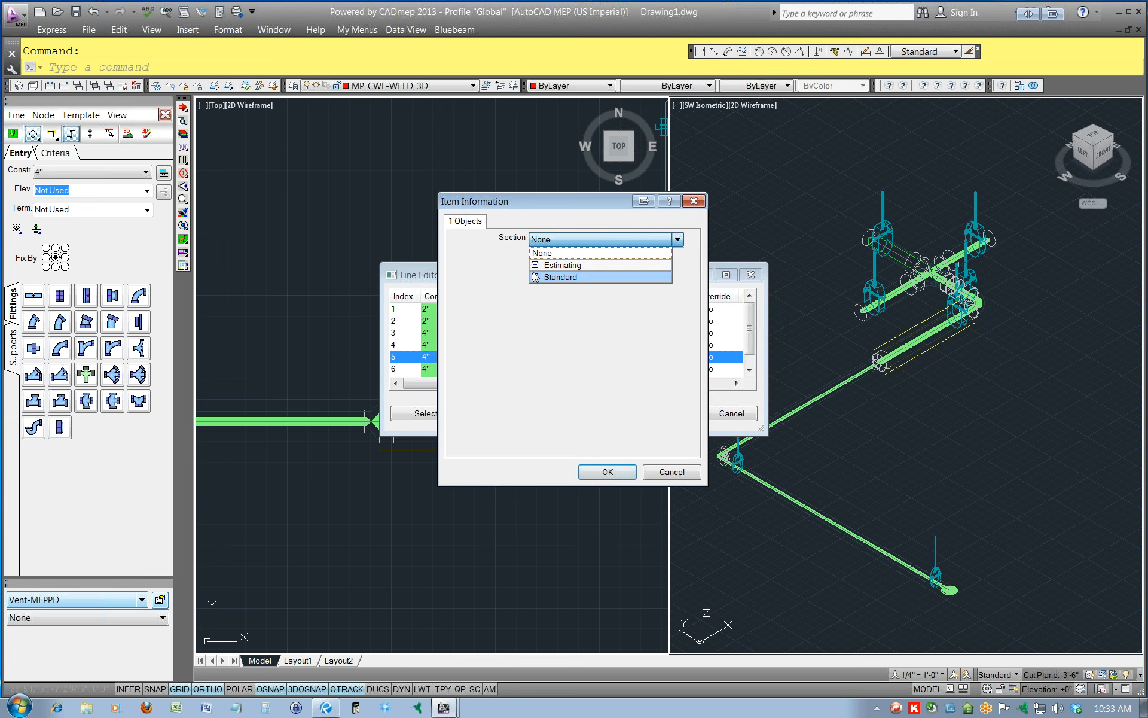
pyautogui.click(535, 277)
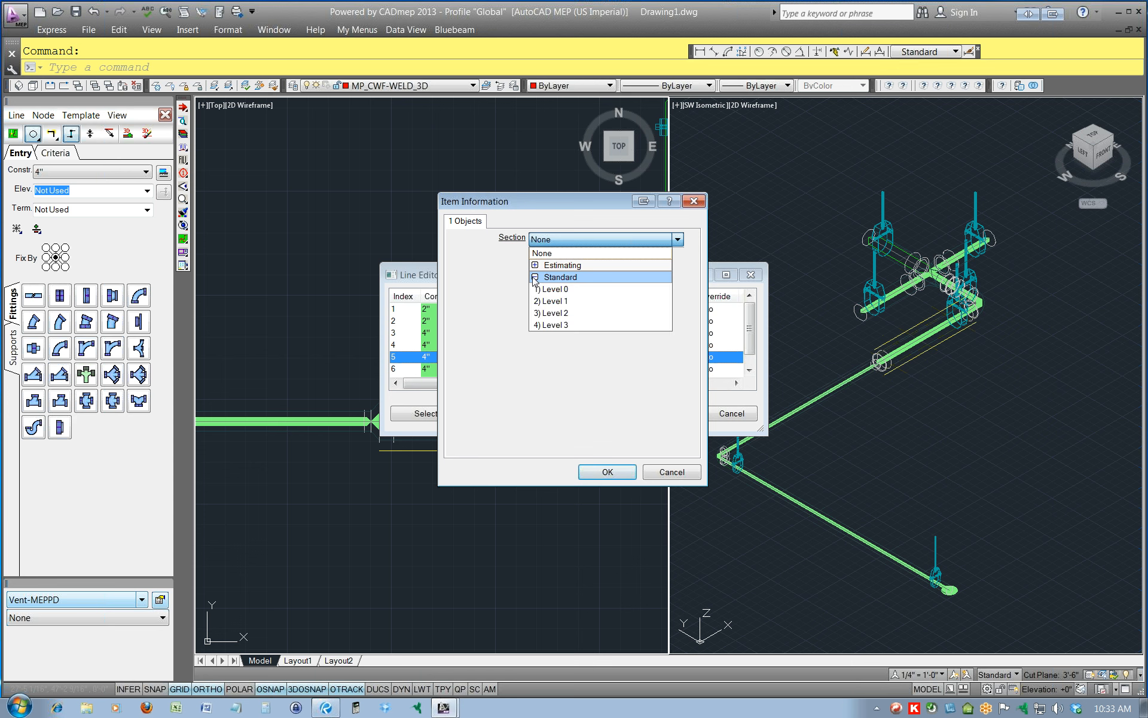
pyautogui.click(462, 263)
pyautogui.click(662, 473)
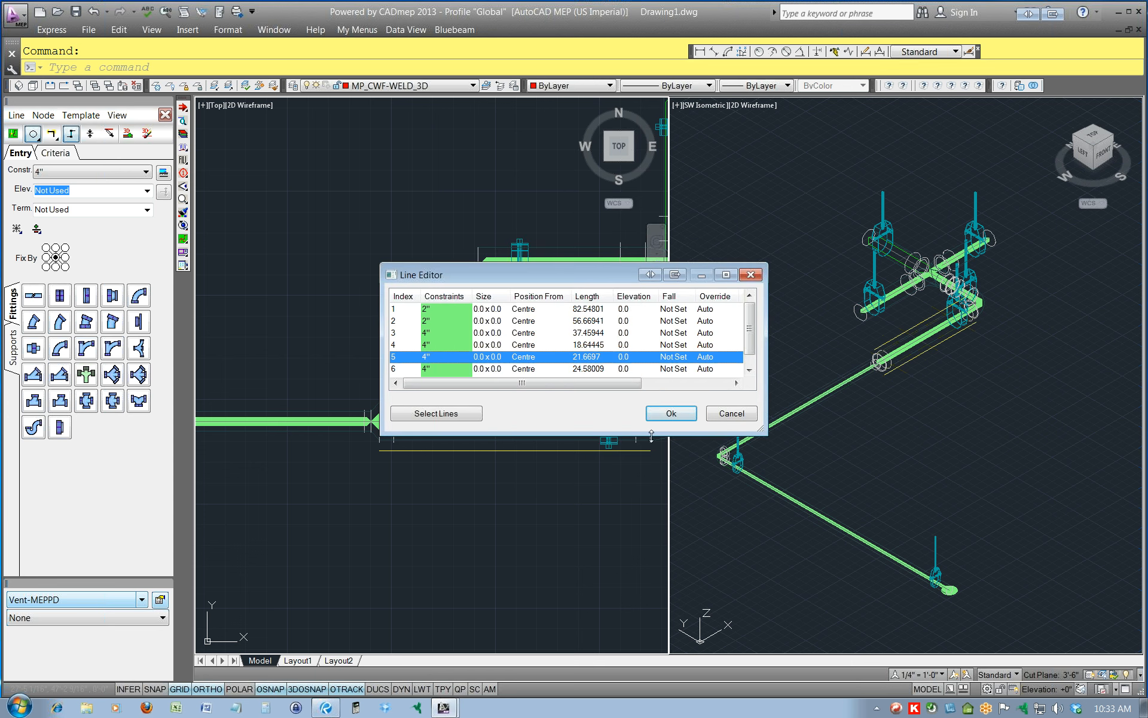
# Review line 5's constraint, style and position options and all the Line Editor's columns, and cancel the editor.
pyautogui.rightClick(602, 361)
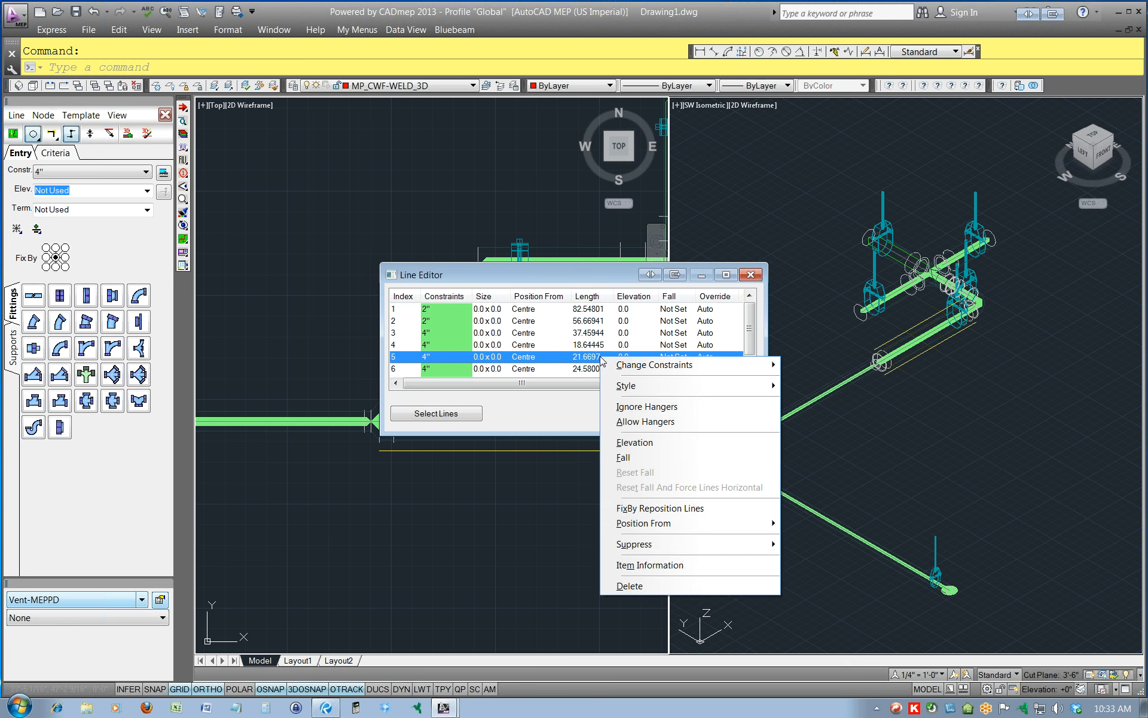
pyautogui.moveTo(663, 368)
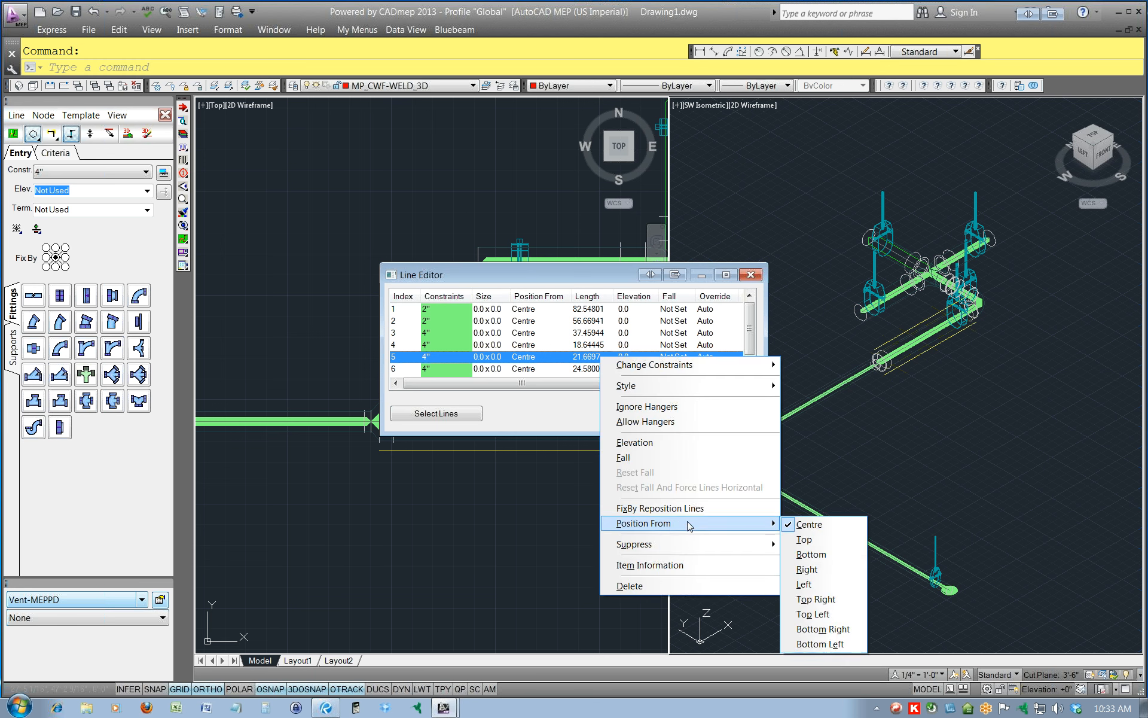
pyautogui.moveTo(735, 529)
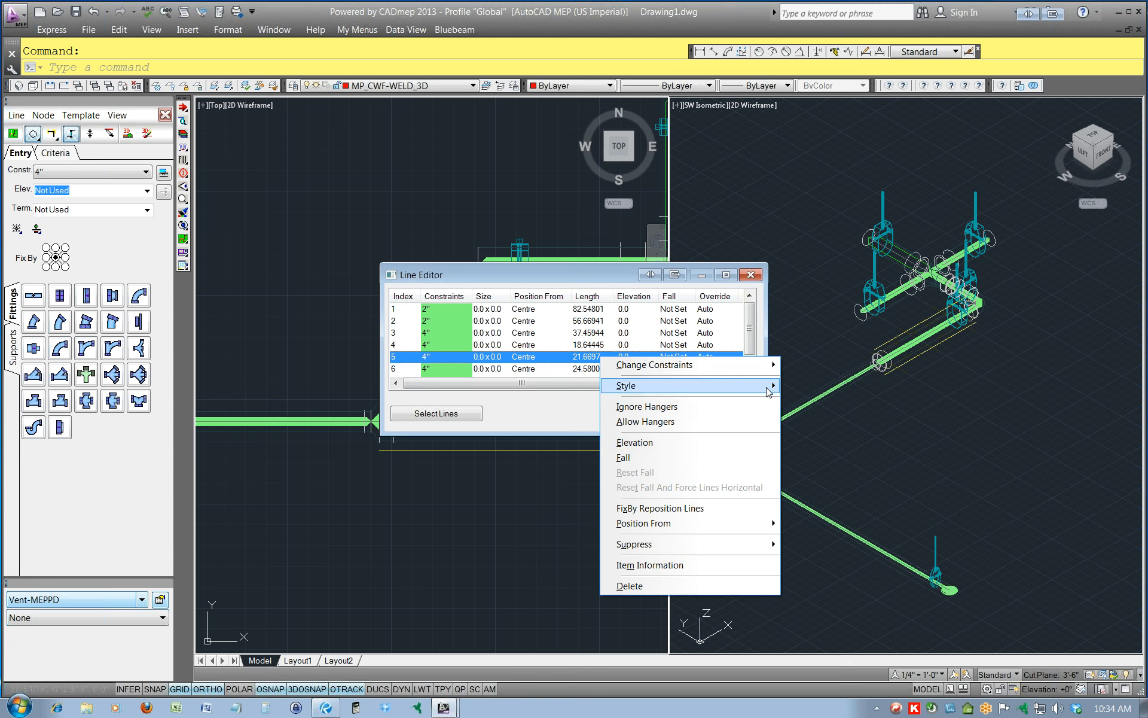
pyautogui.moveTo(768, 392)
pyautogui.moveTo(761, 369)
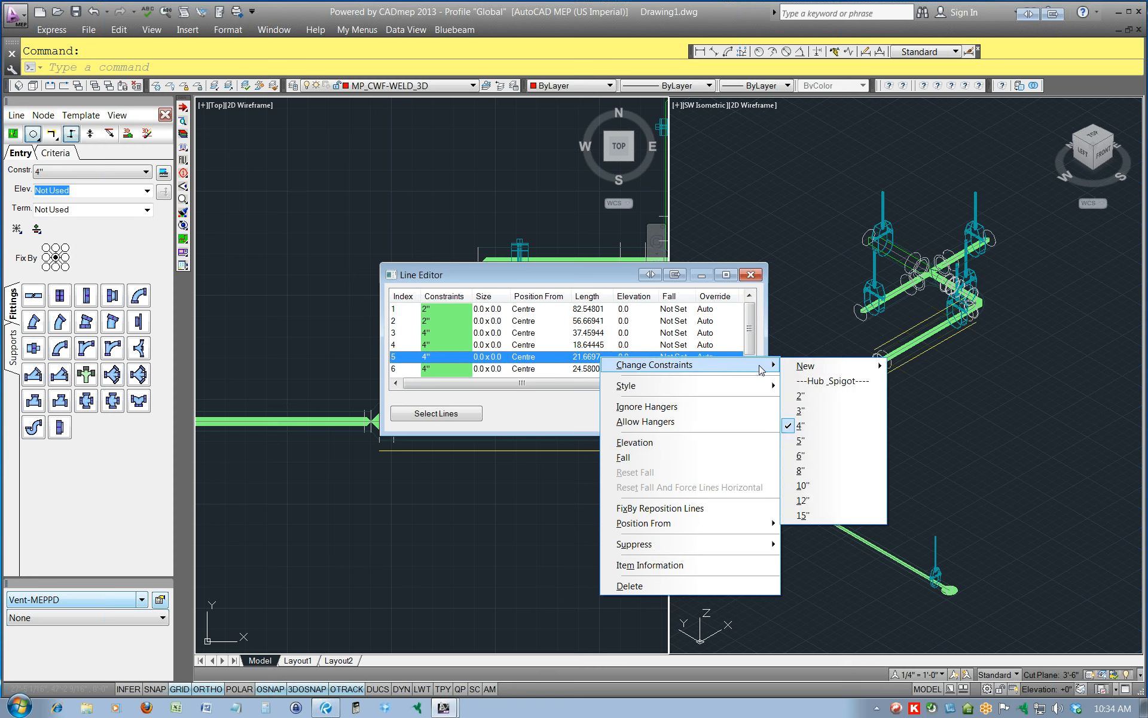
pyautogui.moveTo(817, 370)
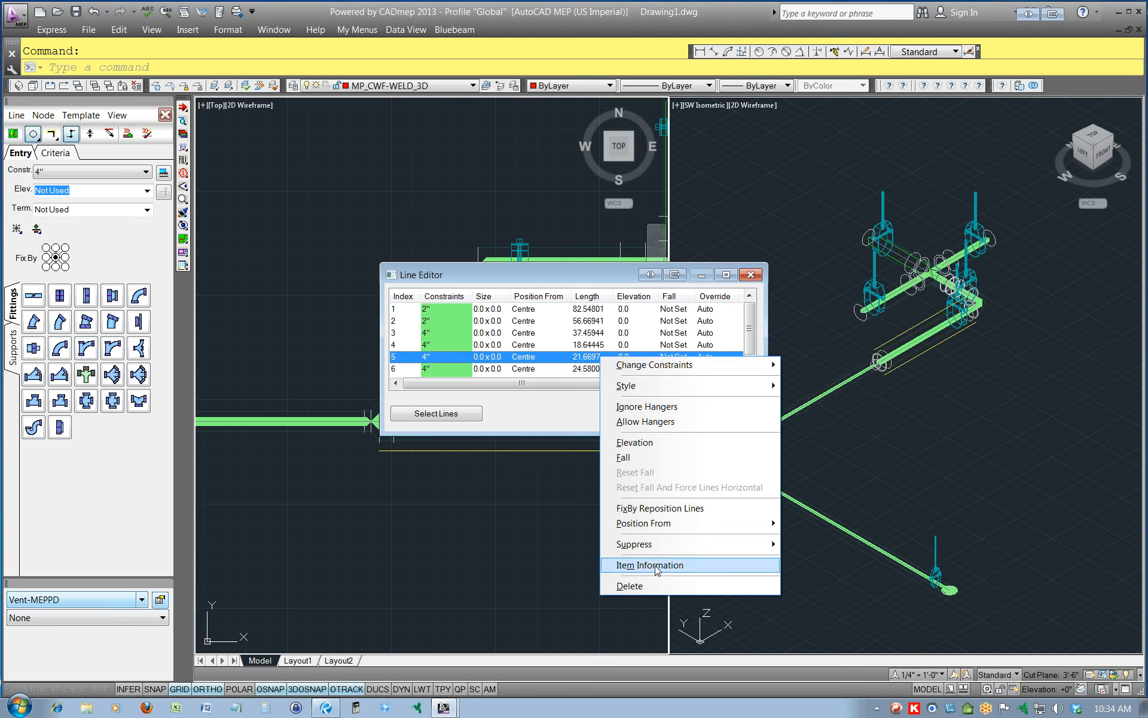
pyautogui.moveTo(692, 551)
pyautogui.click(544, 423)
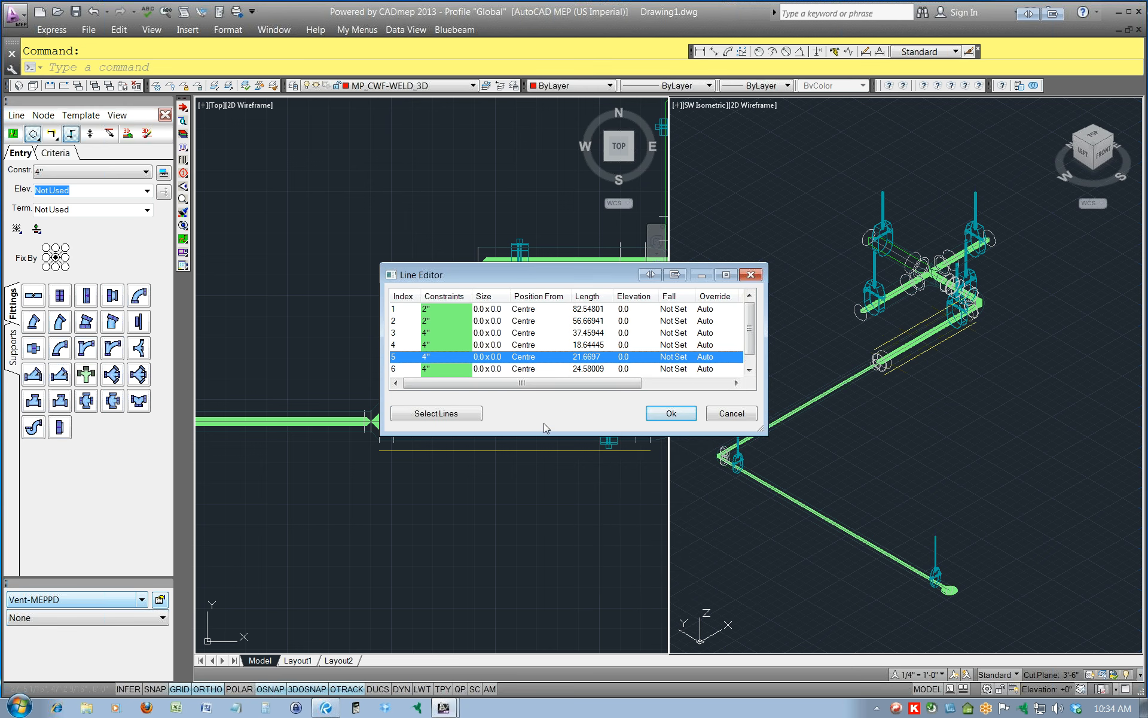
pyautogui.moveTo(756, 429); pyautogui.dragTo(991, 543)
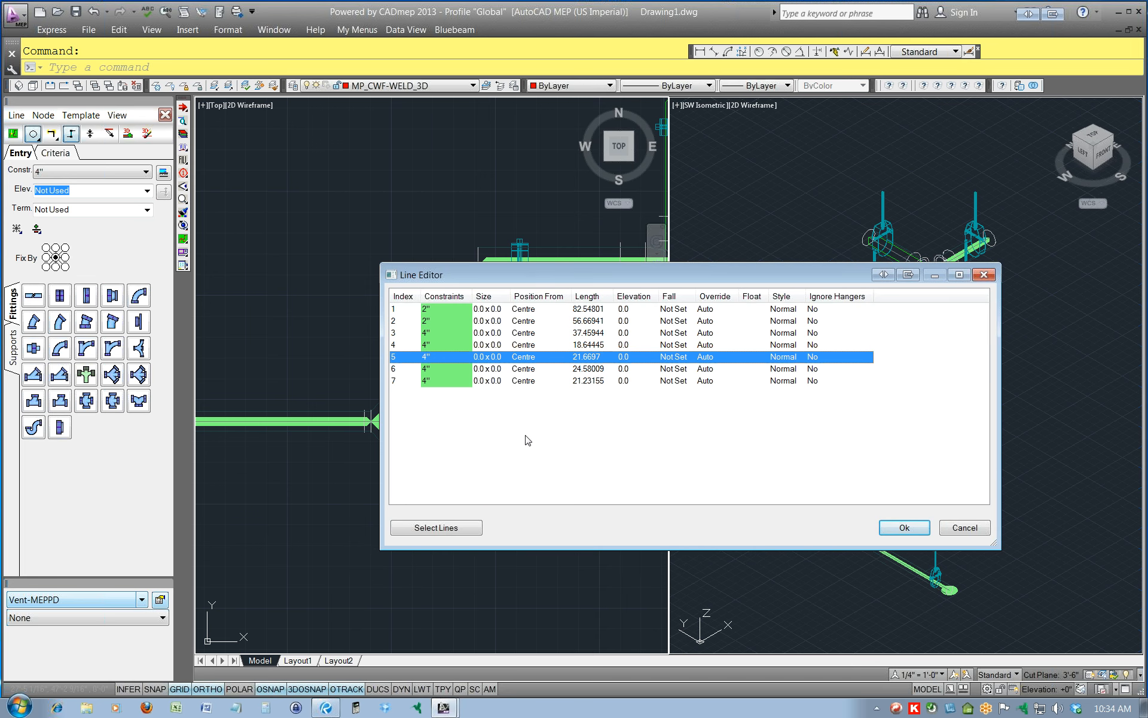
pyautogui.click(965, 528)
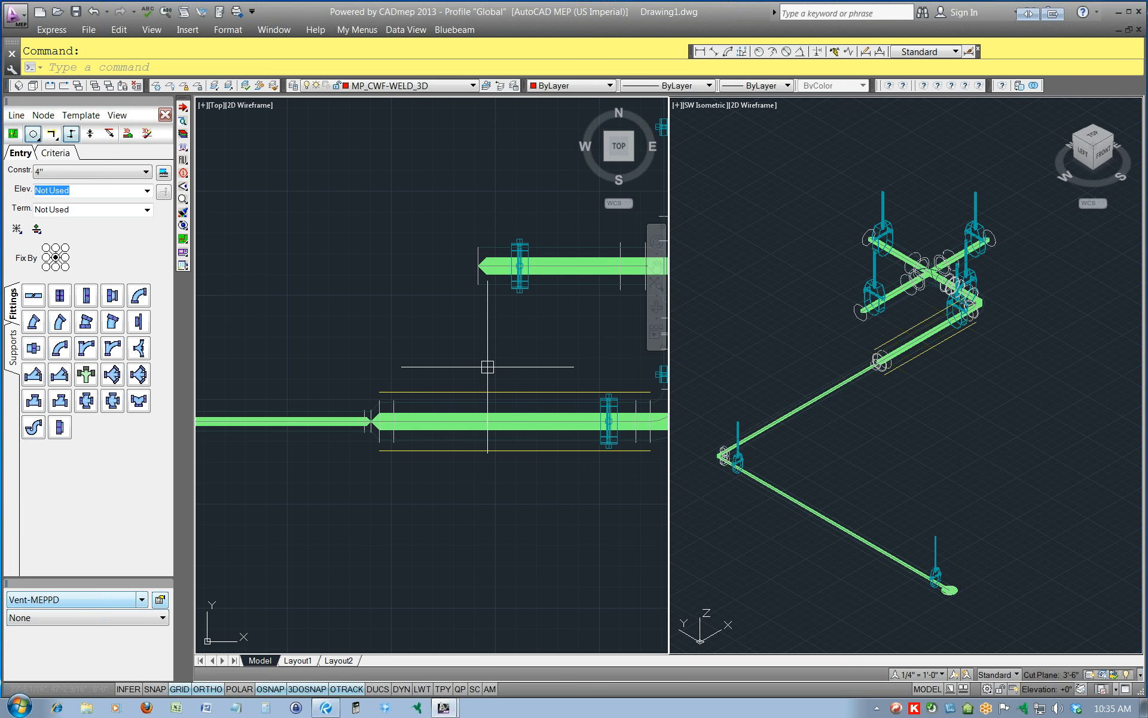
pyautogui.scroll(-2, 420, 317)
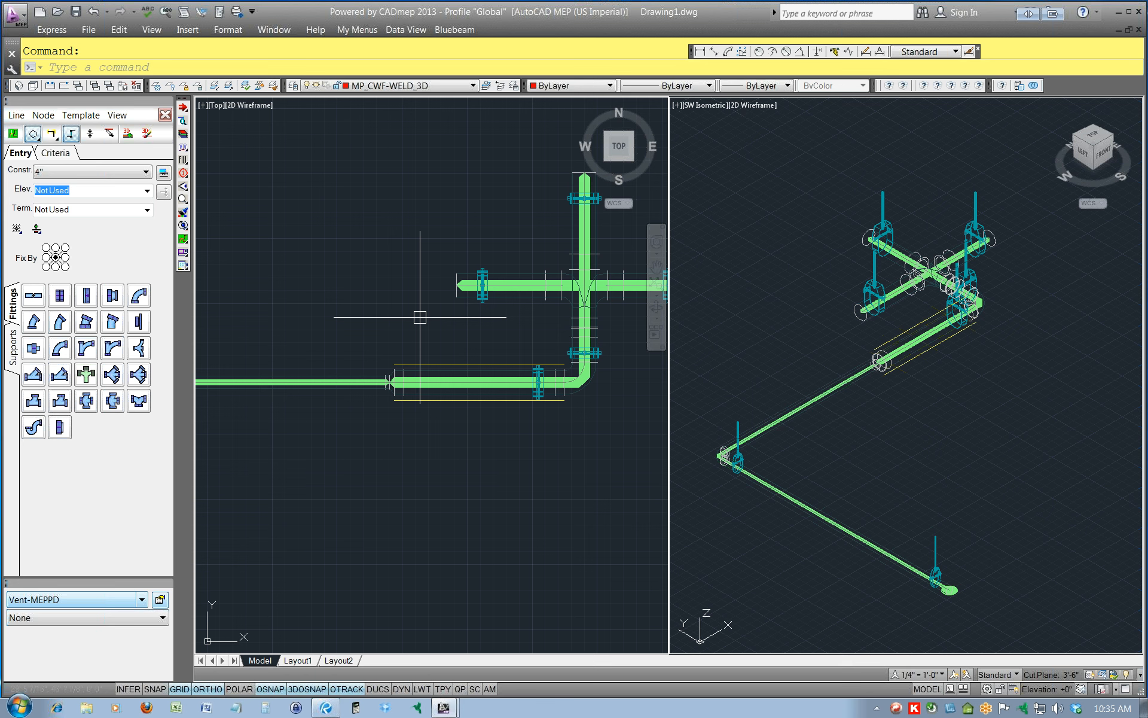
pyautogui.scroll(-2, 420, 317)
pyautogui.moveTo(436, 294); pyautogui.dragTo(453, 318, button='middle')
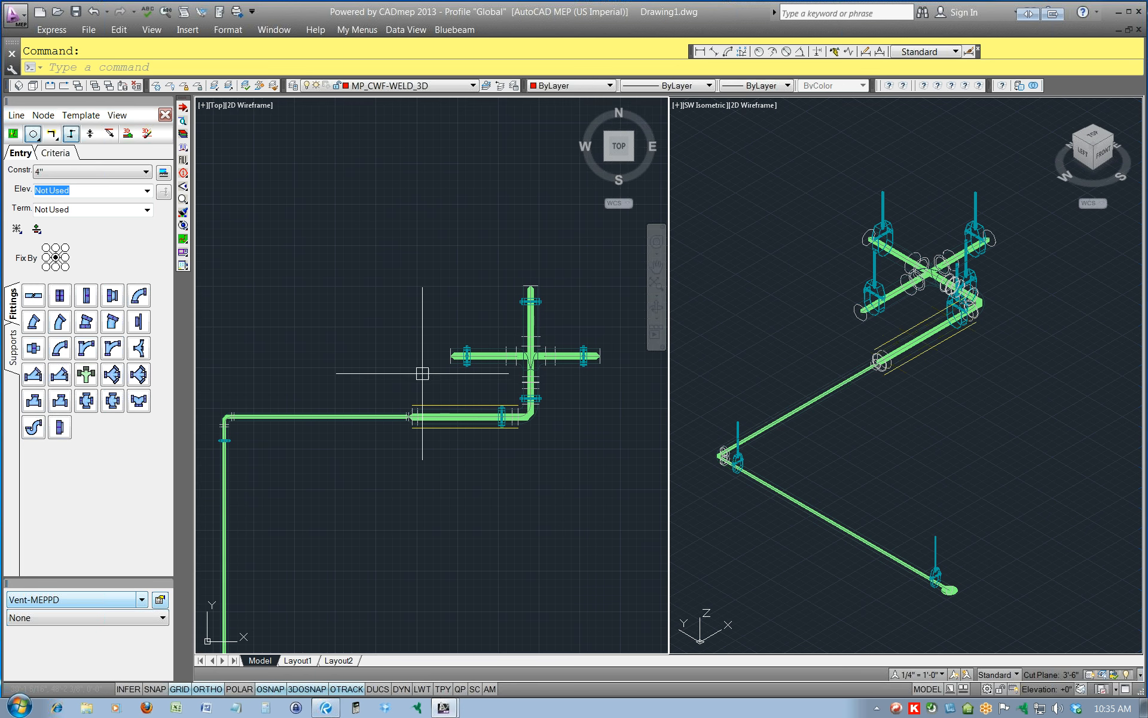
pyautogui.click(456, 403)
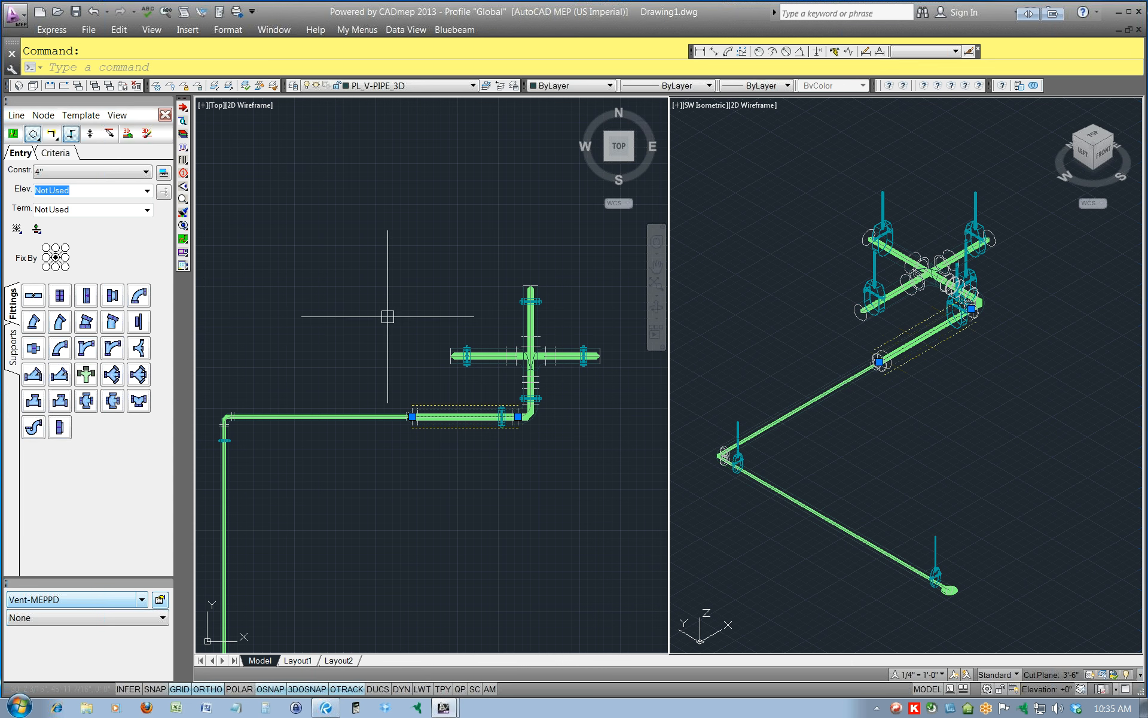
pyautogui.press('Escape')
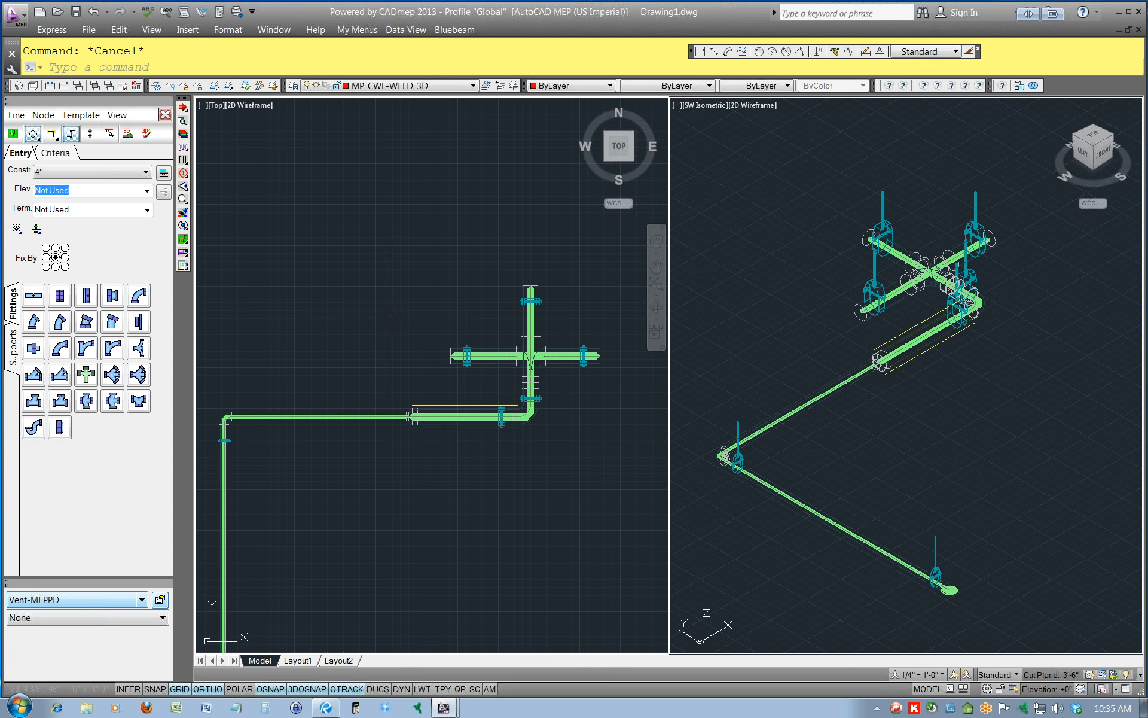
# Switch the current service to Waste from ADSK - Plumbing (DWV) and close the existing design-line settings.
pyautogui.scroll(-2, 390, 315)
pyautogui.scroll(-2, 390, 315)
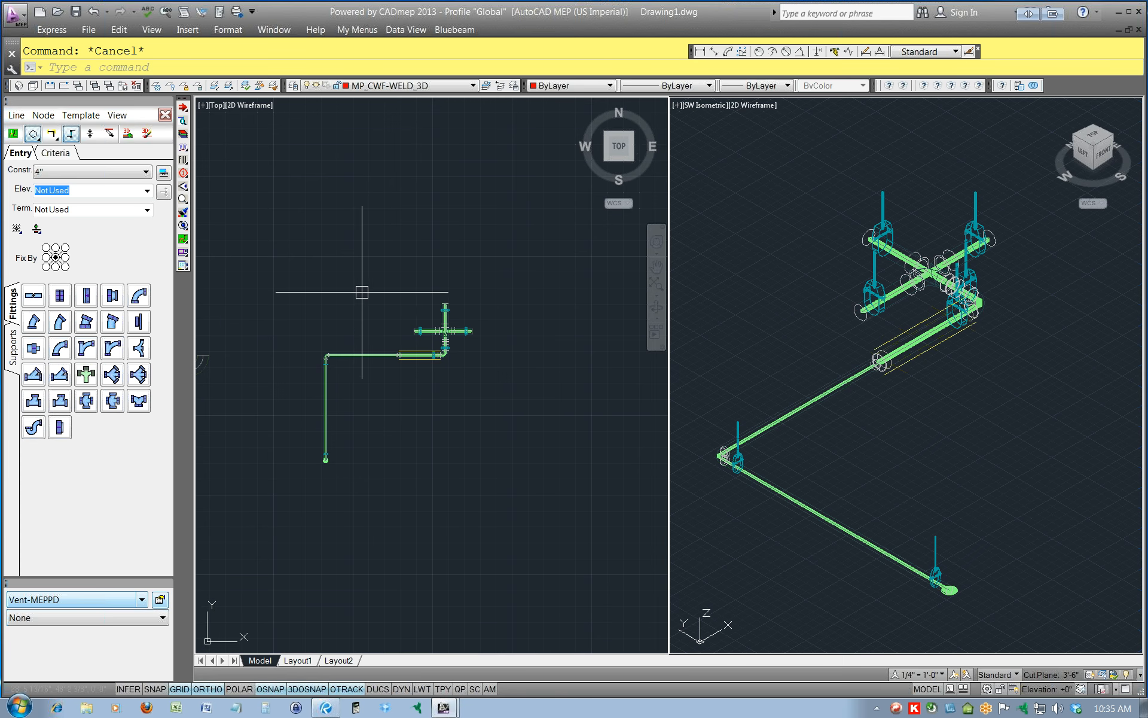
pyautogui.moveTo(438, 278)
pyautogui.mouseDown(button='middle')
pyautogui.moveTo(431, 315)
pyautogui.moveTo(350, 347)
pyautogui.mouseUp(button='middle')
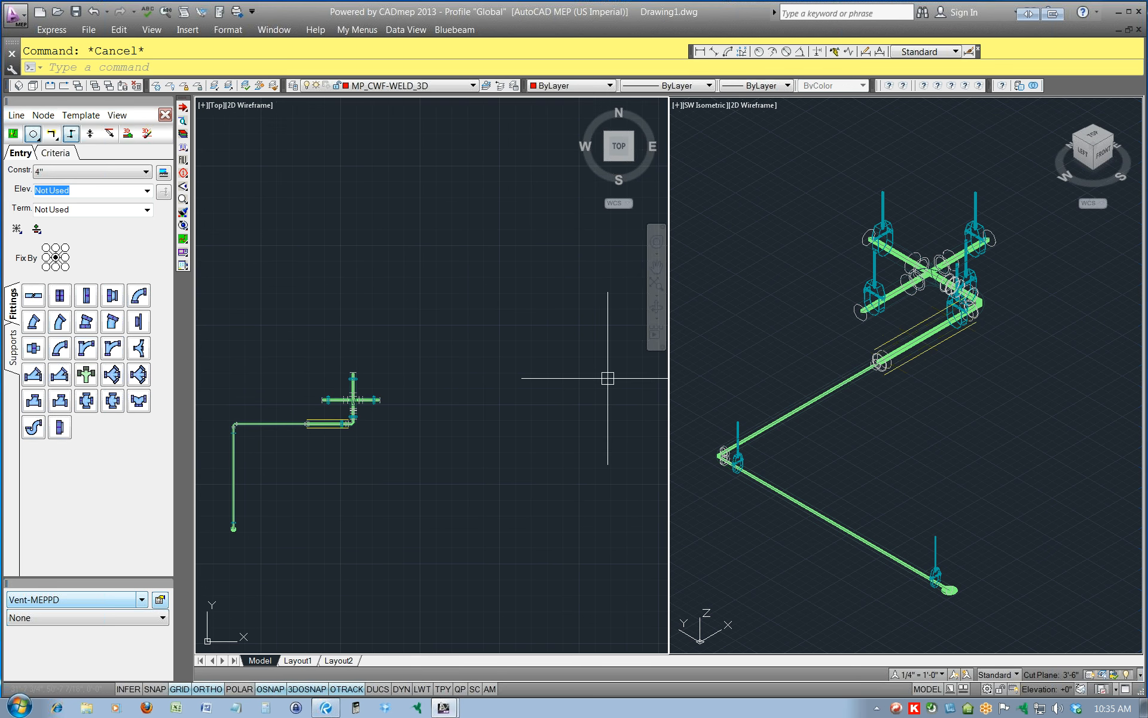
pyautogui.click(142, 600)
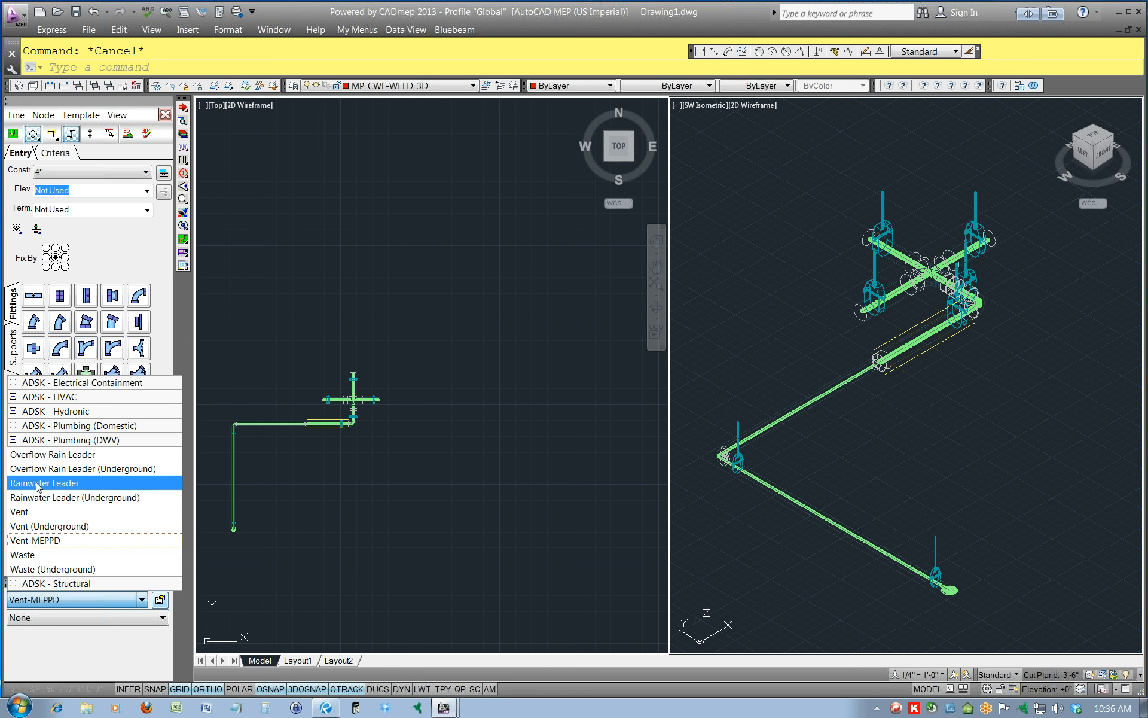
pyautogui.click(40, 555)
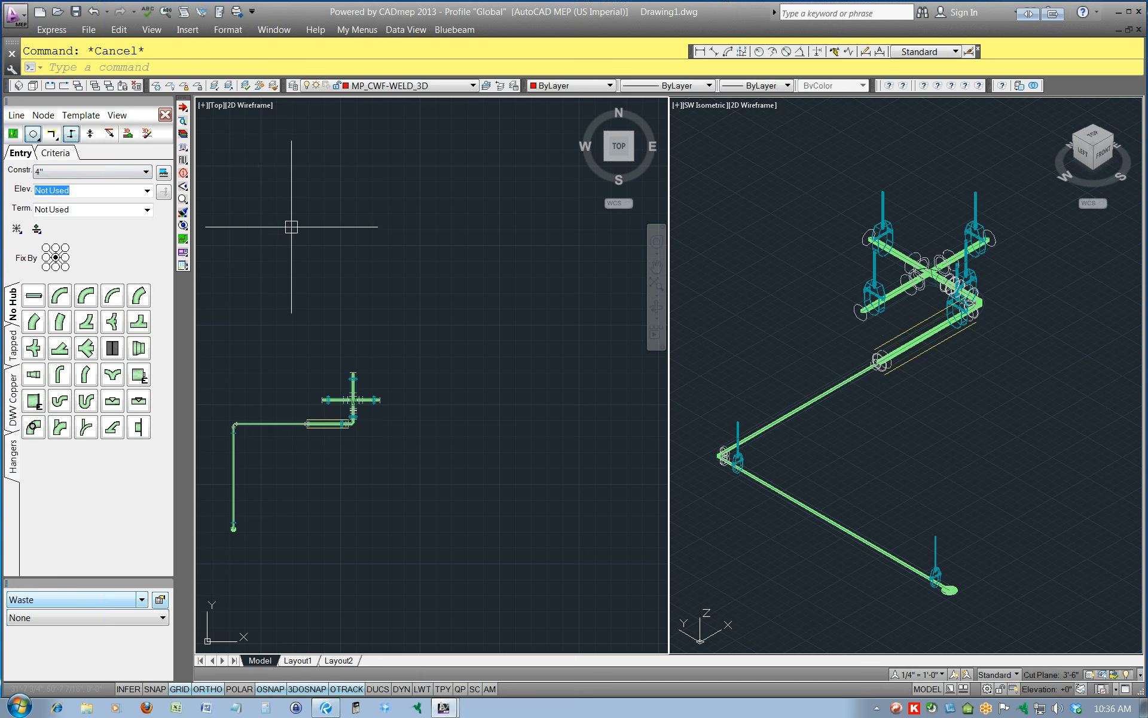
pyautogui.click(166, 116)
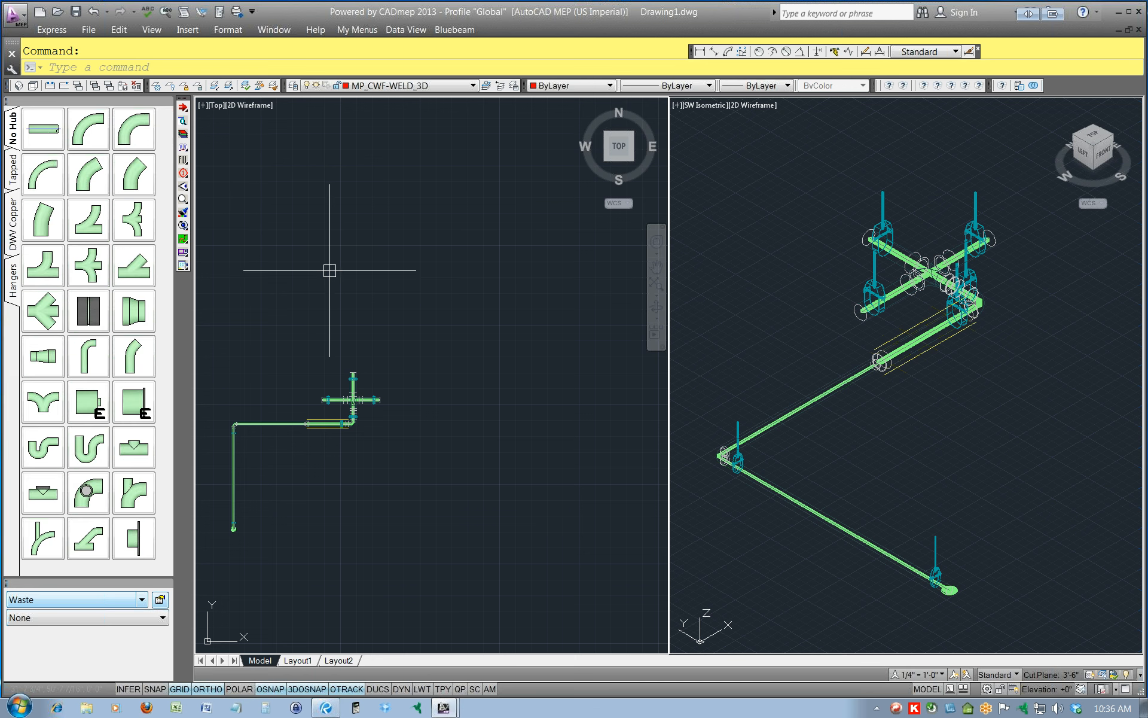
# Start adding design lines for the Waste service with a 6" constraint and the elevation set to -120.
pyautogui.click(183, 239)
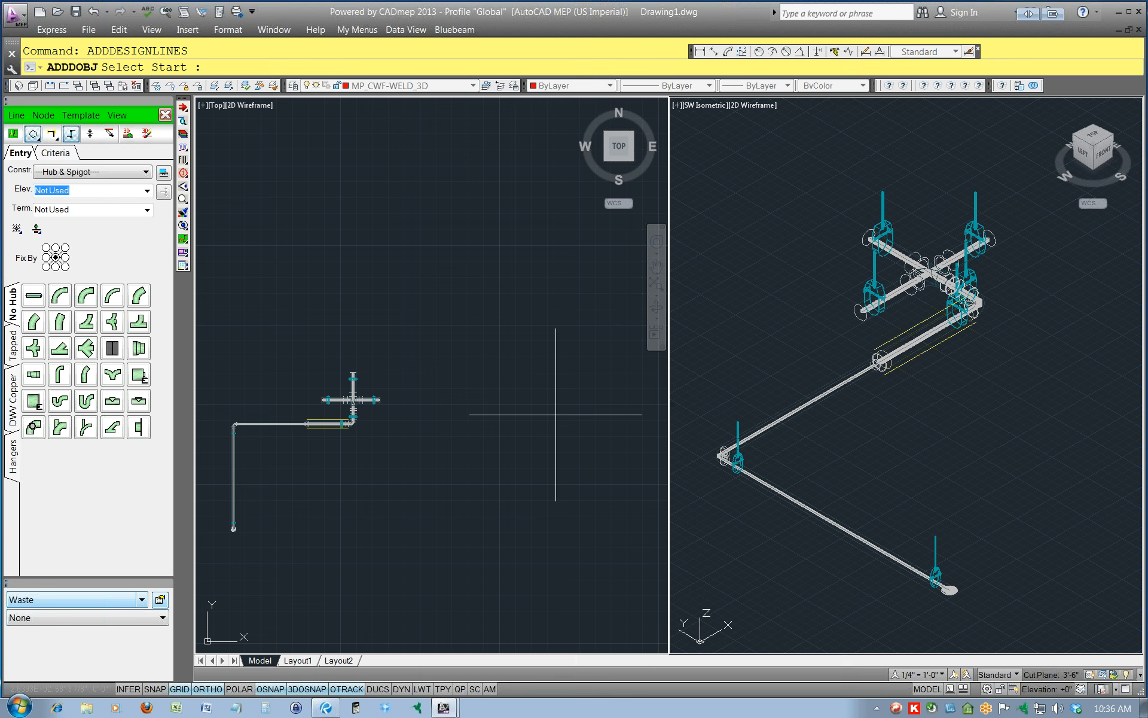
pyautogui.click(147, 173)
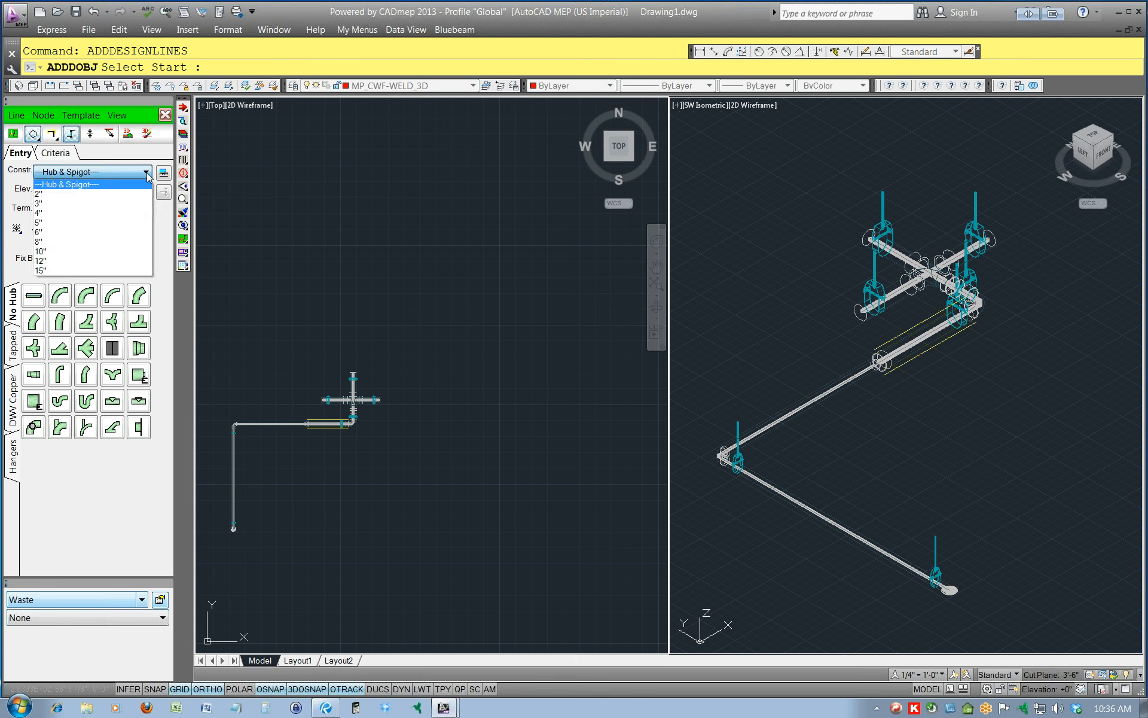
pyautogui.click(51, 234)
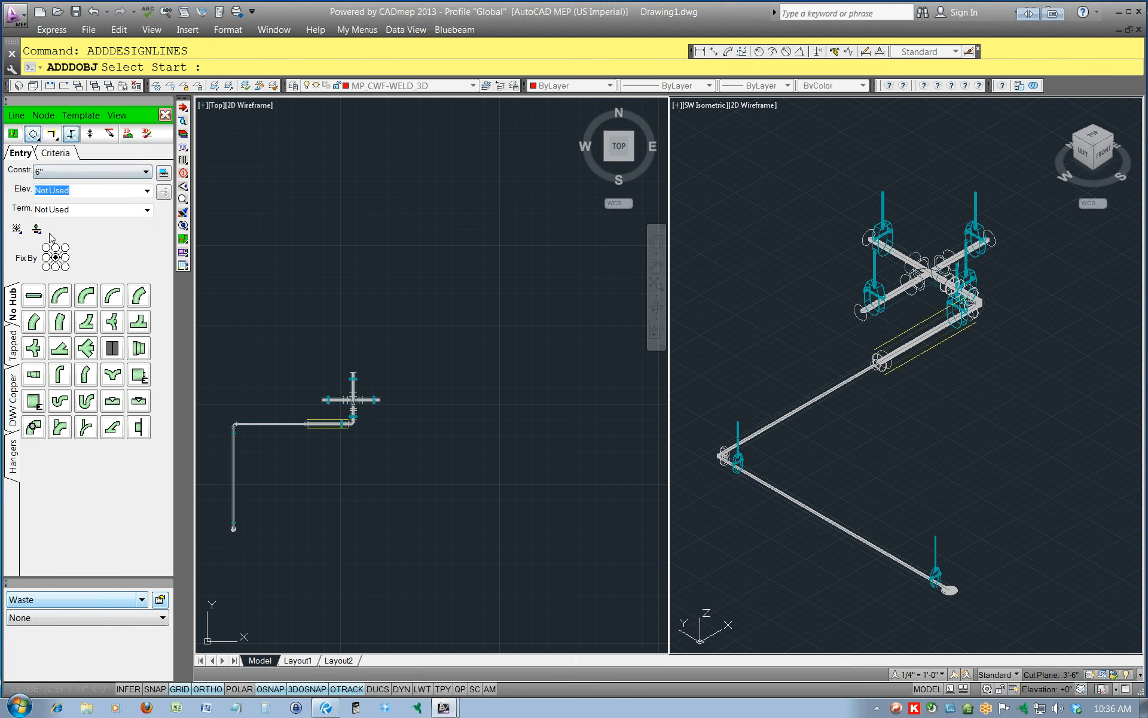
pyautogui.click(146, 191)
pyautogui.click(147, 192)
pyautogui.write('0')
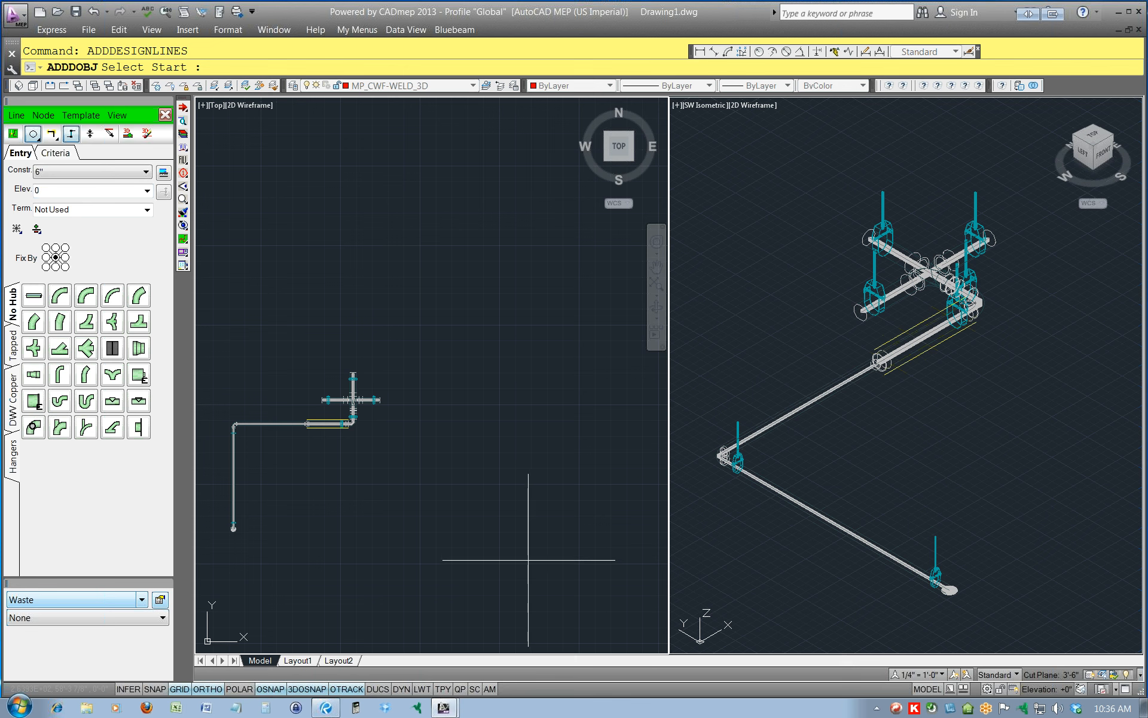
pyautogui.click(90, 189)
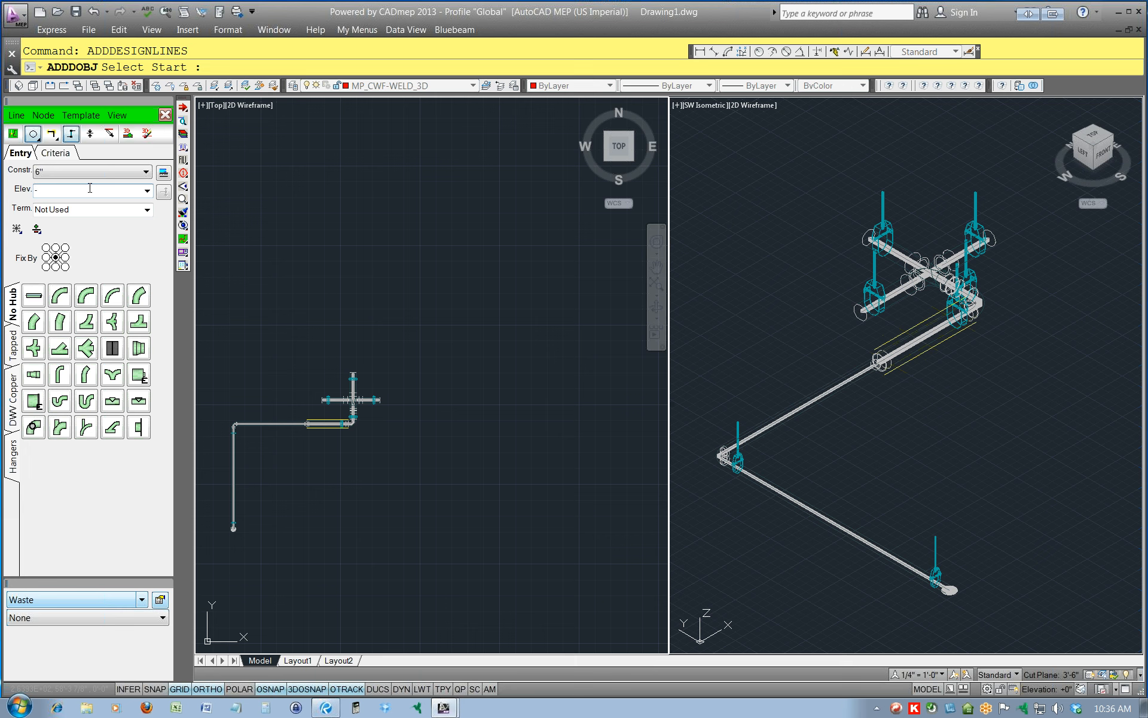
pyautogui.write('-10')
pyautogui.write('120')
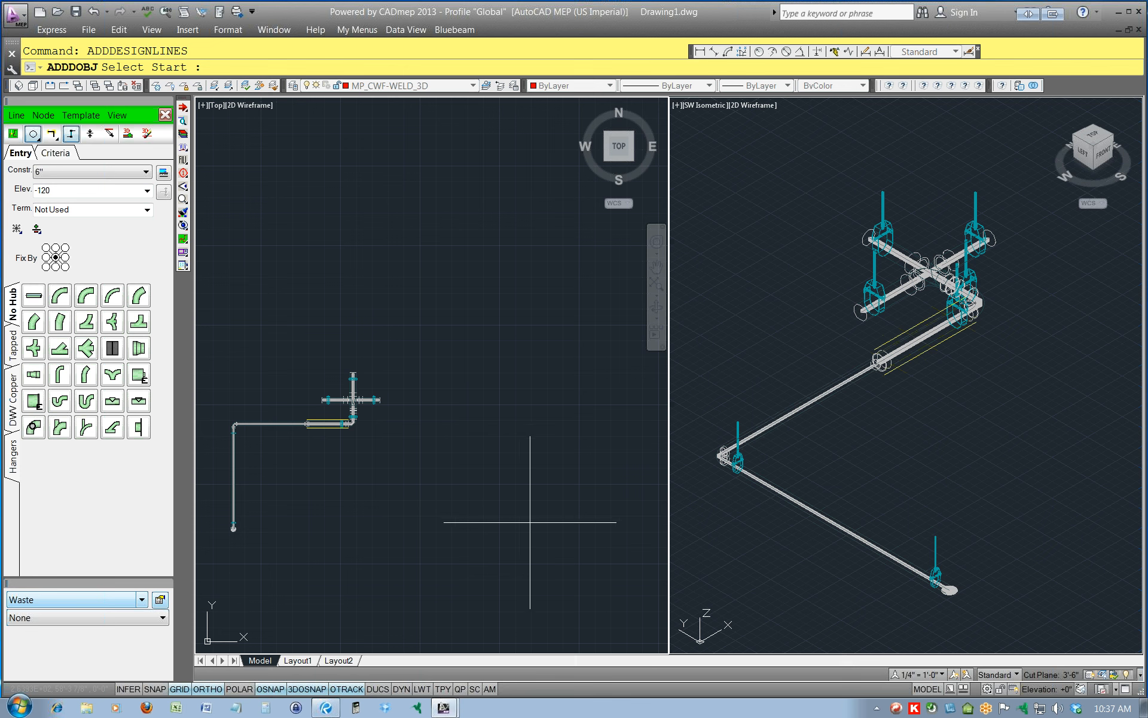
# Draw the first design line northward in the open area east of the vent piping, and add a riser to elevation 24 at its end.
pyautogui.click(530, 522)
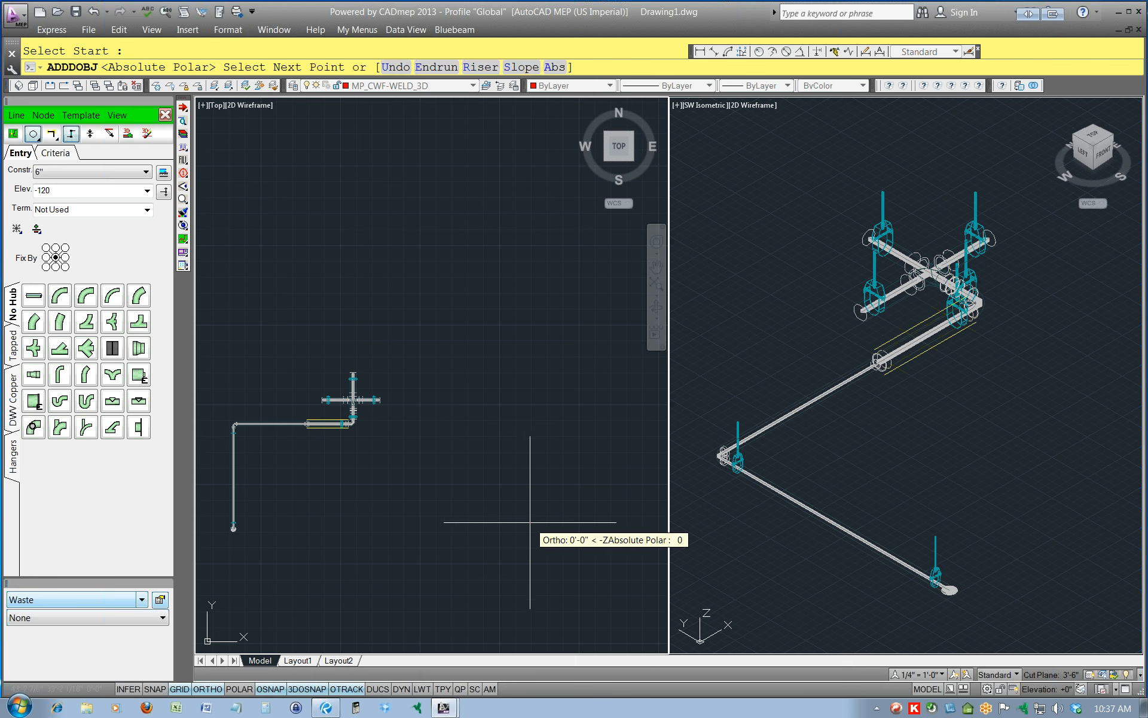
pyautogui.click(530, 447)
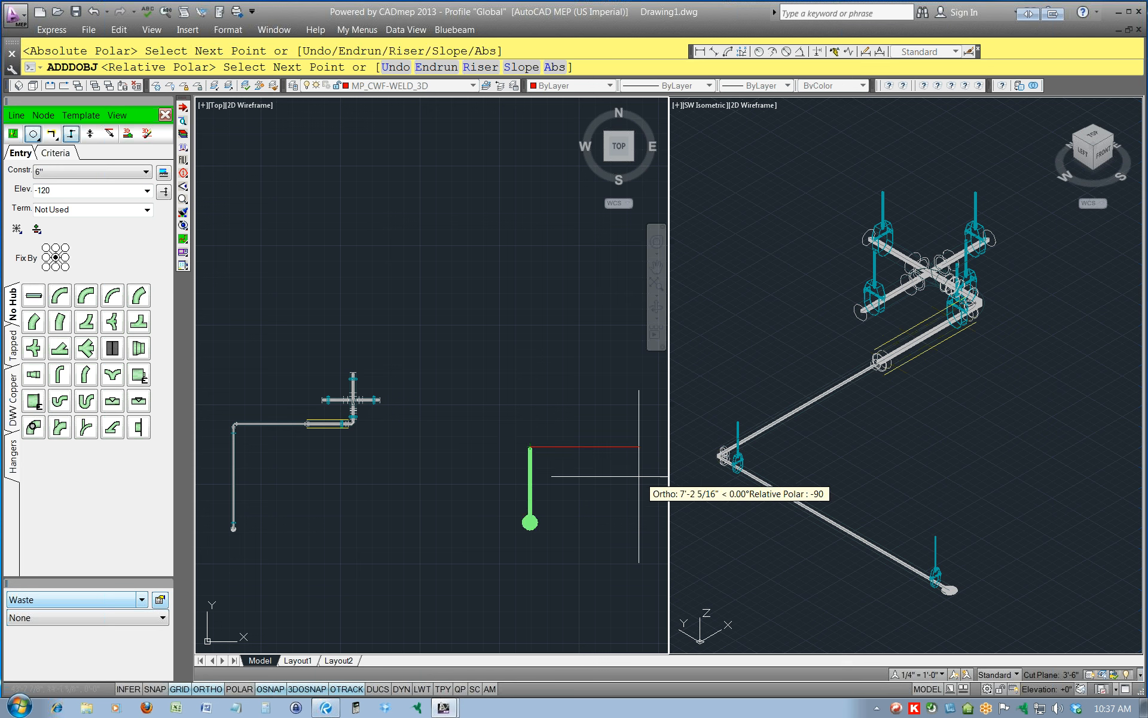
pyautogui.click(91, 190)
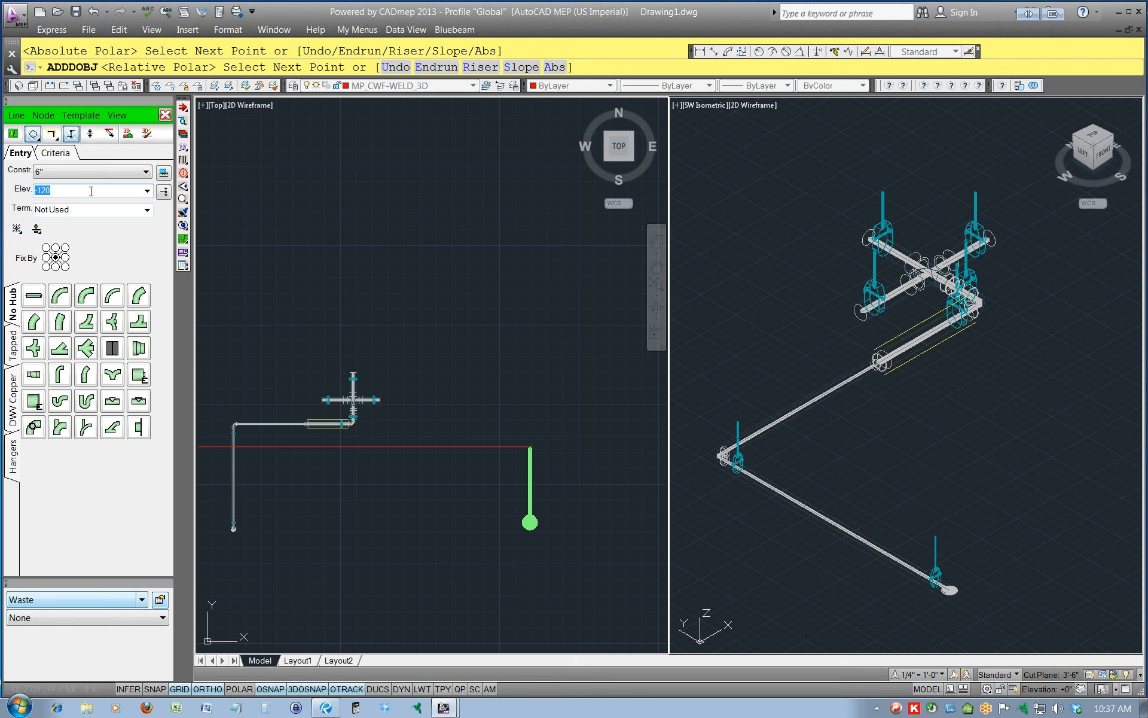
pyautogui.write('24')
pyautogui.click(164, 193)
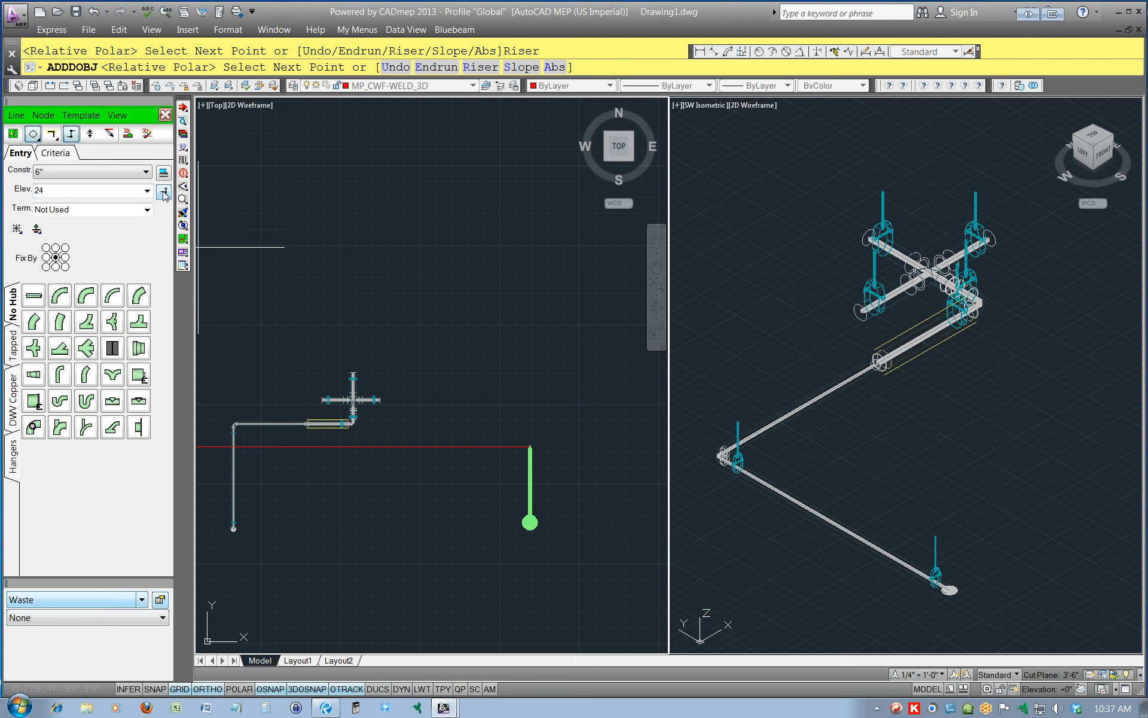
# Continue the design line straight north from the riser for about 4'-2" in the plan view.
pyautogui.scroll(5, 542, 445)
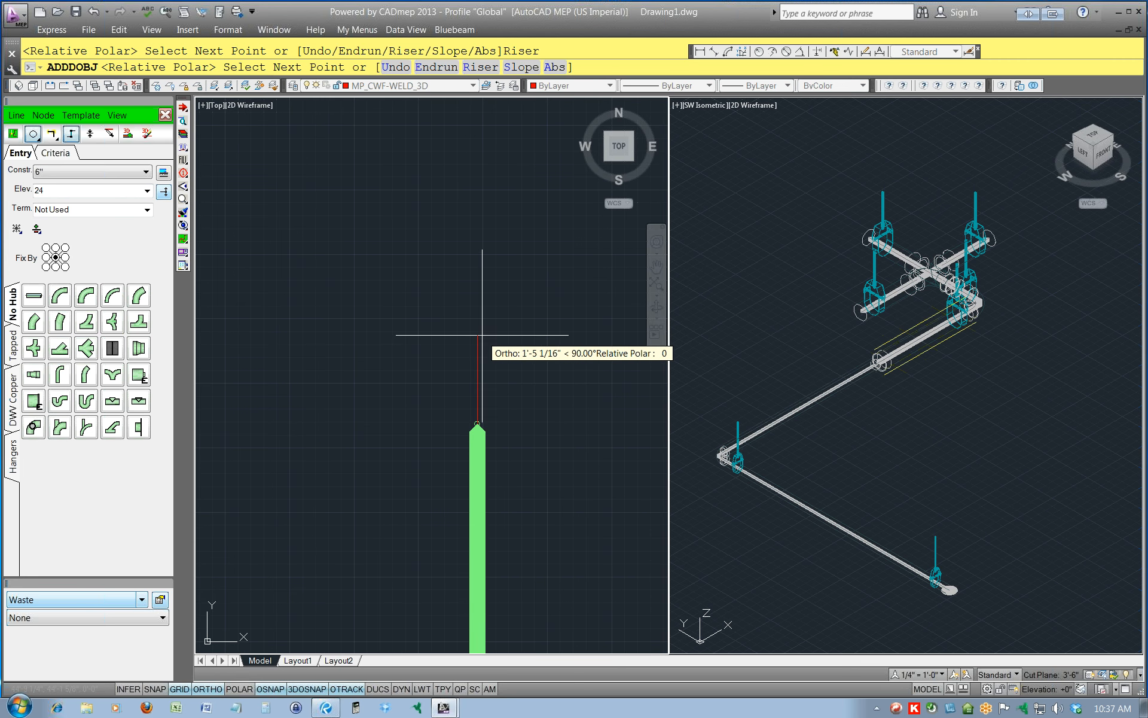
pyautogui.scroll(-3, 477, 307)
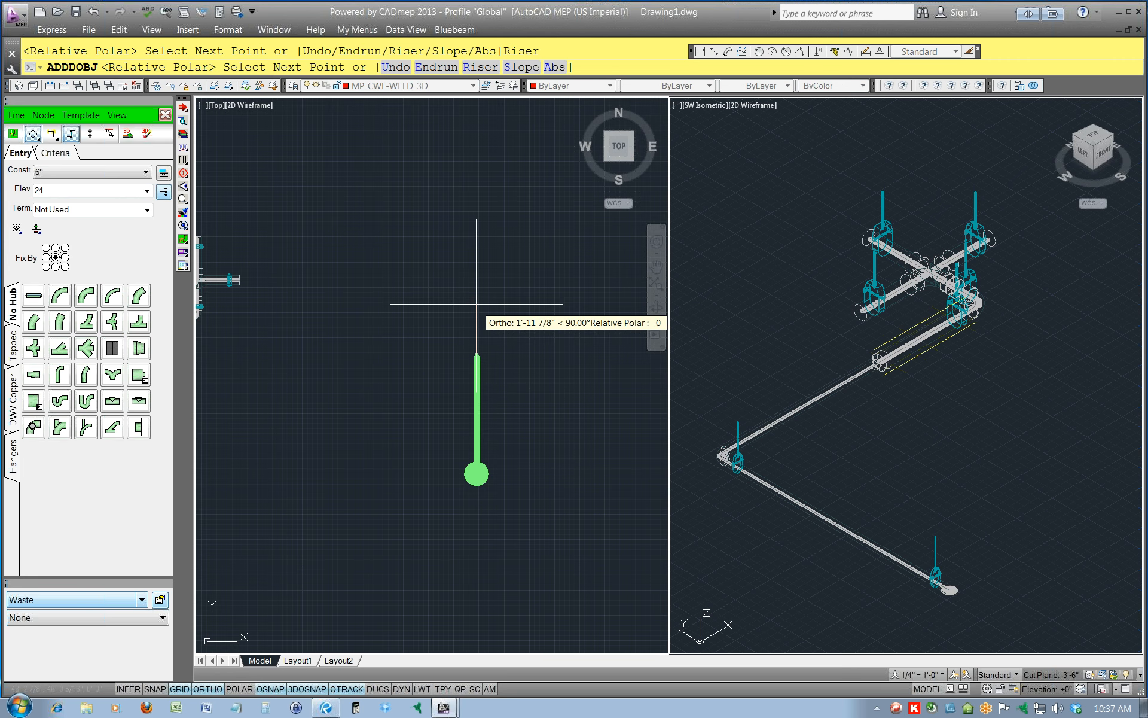
pyautogui.click(475, 251)
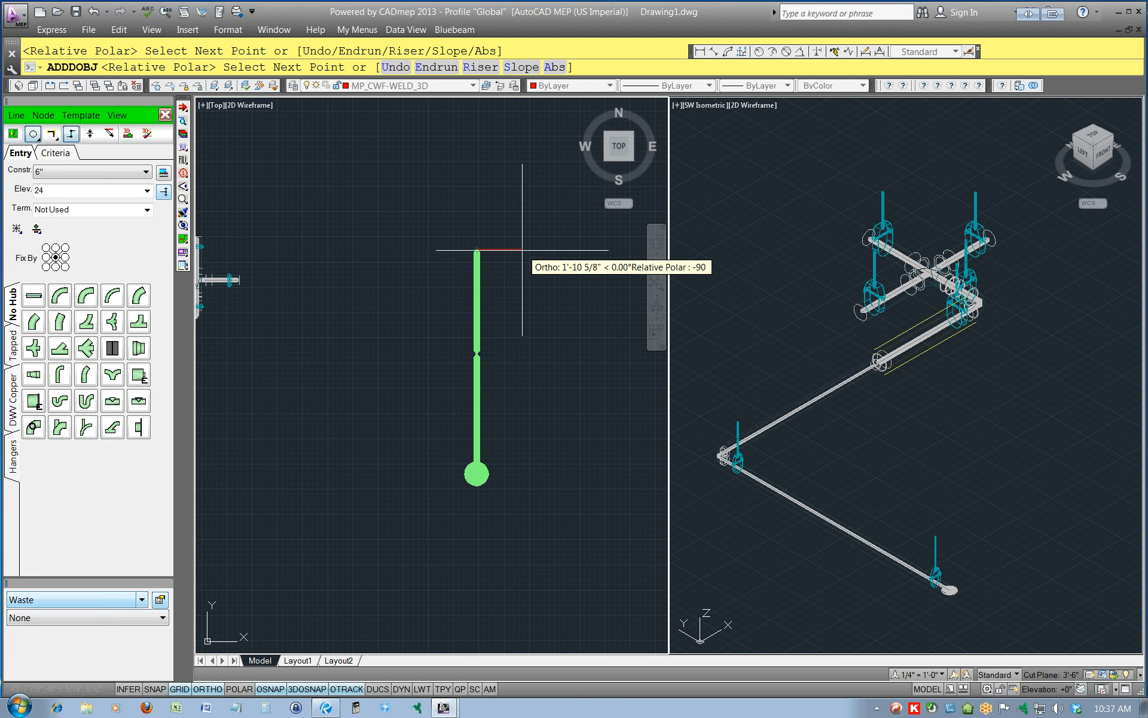
# Add a riser to elevation 96 at the design line's north end, and set the isometric viewport to the SE view.
pyautogui.moveTo(521, 236); pyautogui.dragTo(517, 380, button='middle')
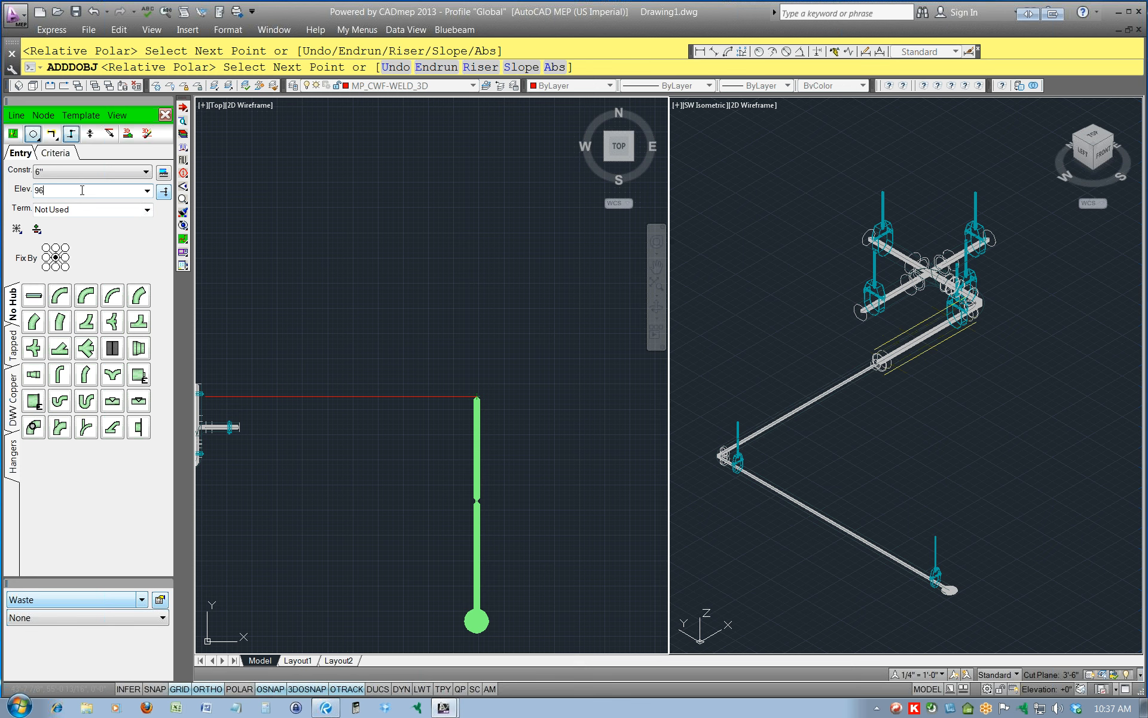
pyautogui.click(164, 191)
pyautogui.scroll(-2, 553, 390)
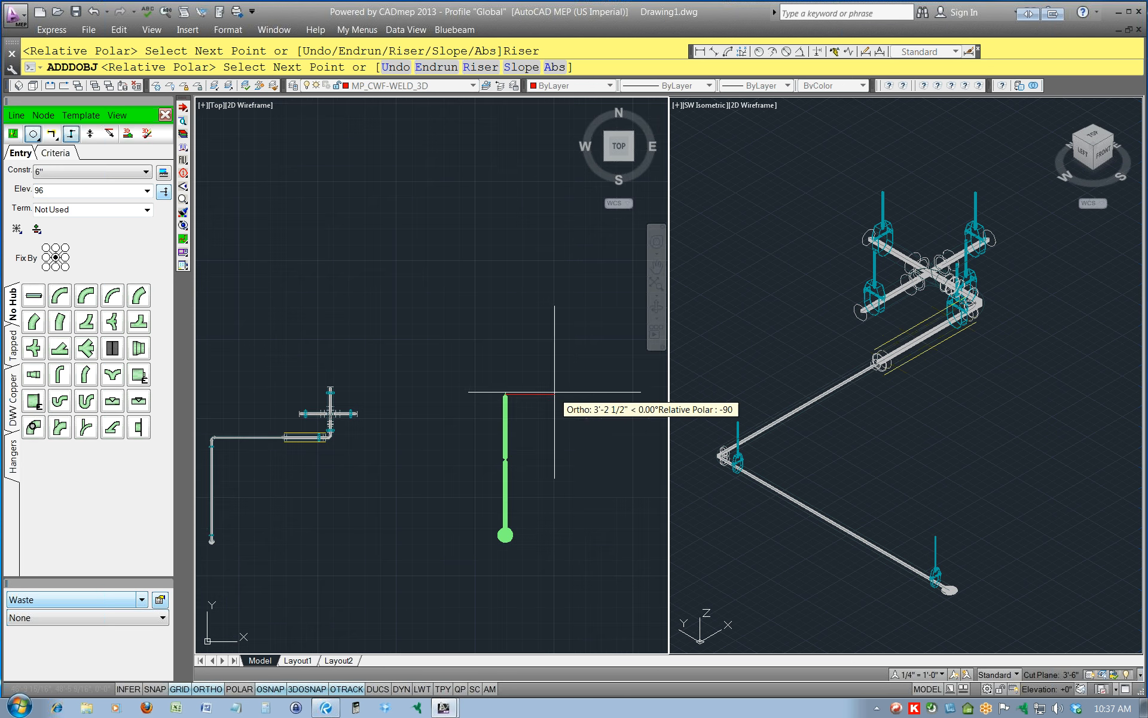
pyautogui.click(1062, 457)
pyautogui.moveTo(1050, 550); pyautogui.dragTo(858, 218, button='middle')
pyautogui.scroll(-8, 947, 297)
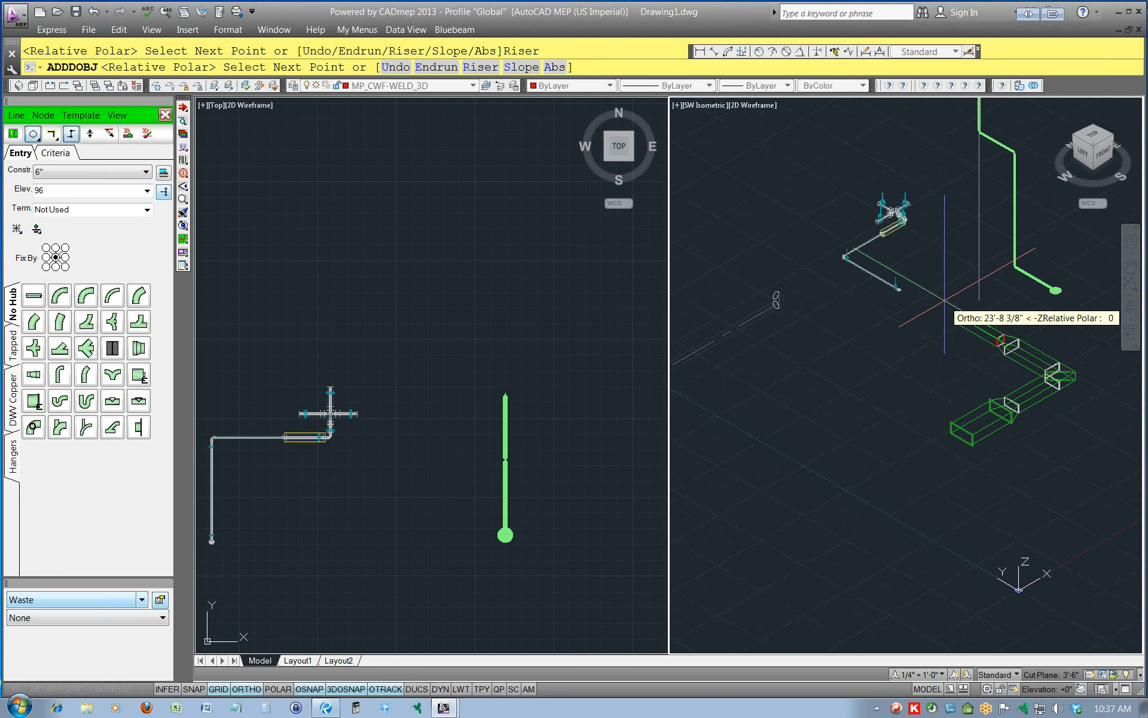
pyautogui.moveTo(977, 271); pyautogui.dragTo(904, 396, button='middle')
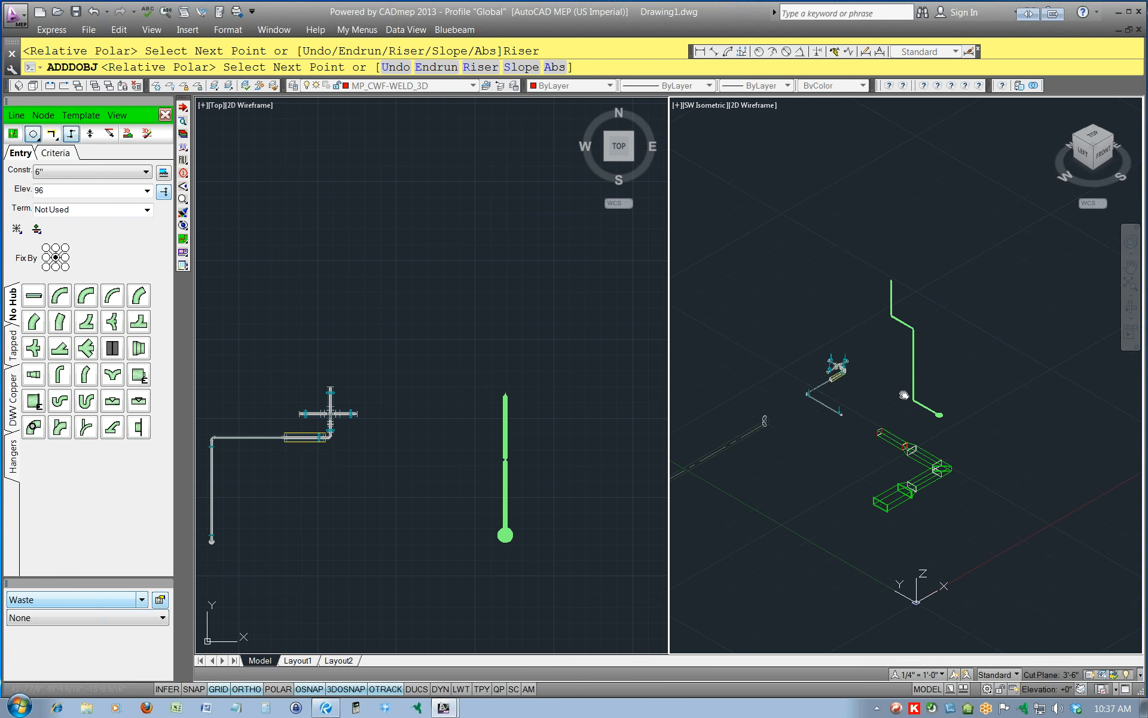
pyautogui.click(1112, 138)
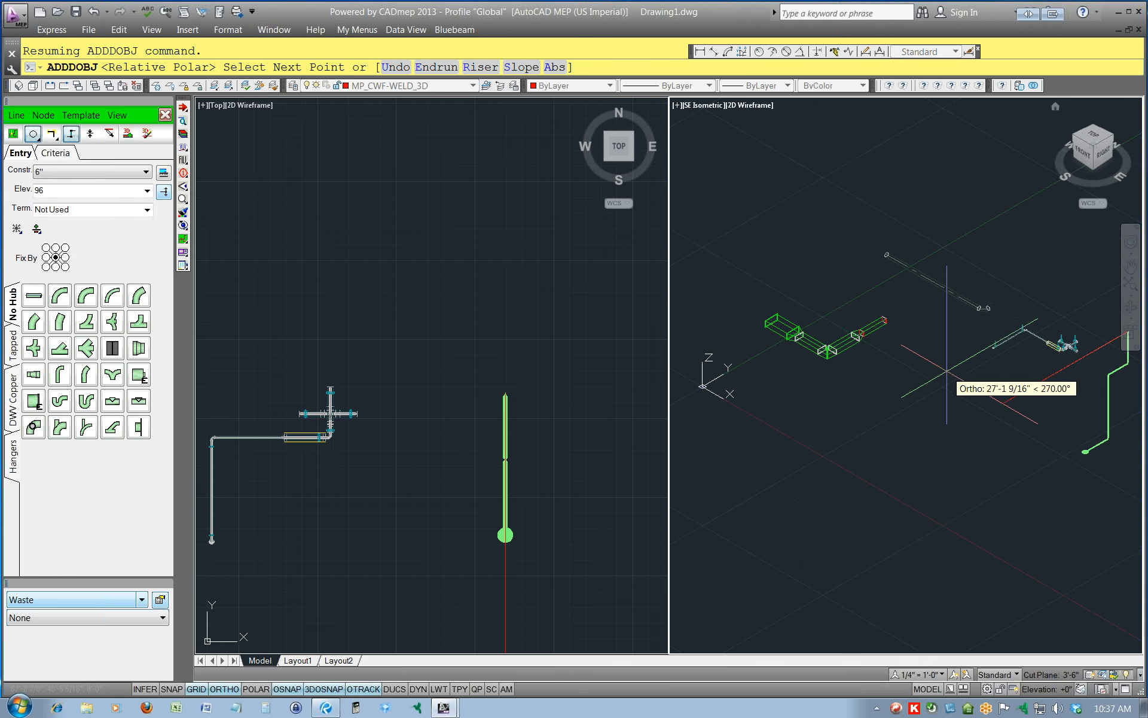
pyautogui.moveTo(1010, 414); pyautogui.dragTo(782, 436, button='middle')
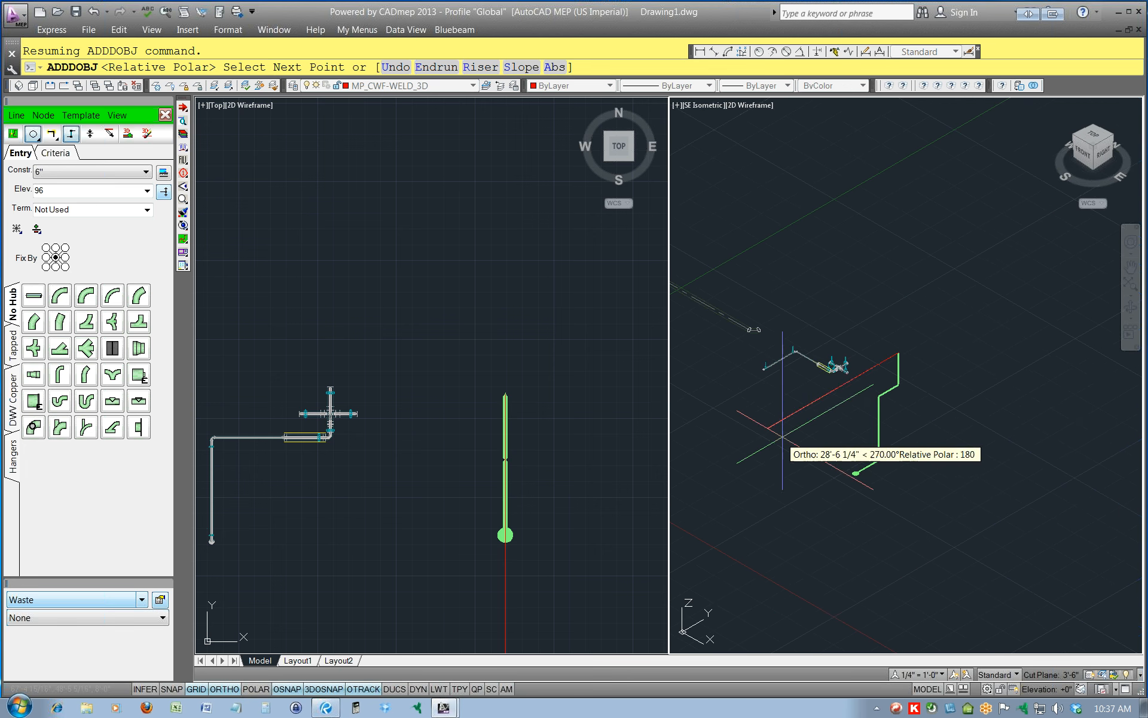
# Draw a 6" design line east from the elevation-96 riser in the plan view and end the run.
pyautogui.click(605, 396)
pyautogui.moveTo(629, 396); pyautogui.dragTo(518, 419, button='middle')
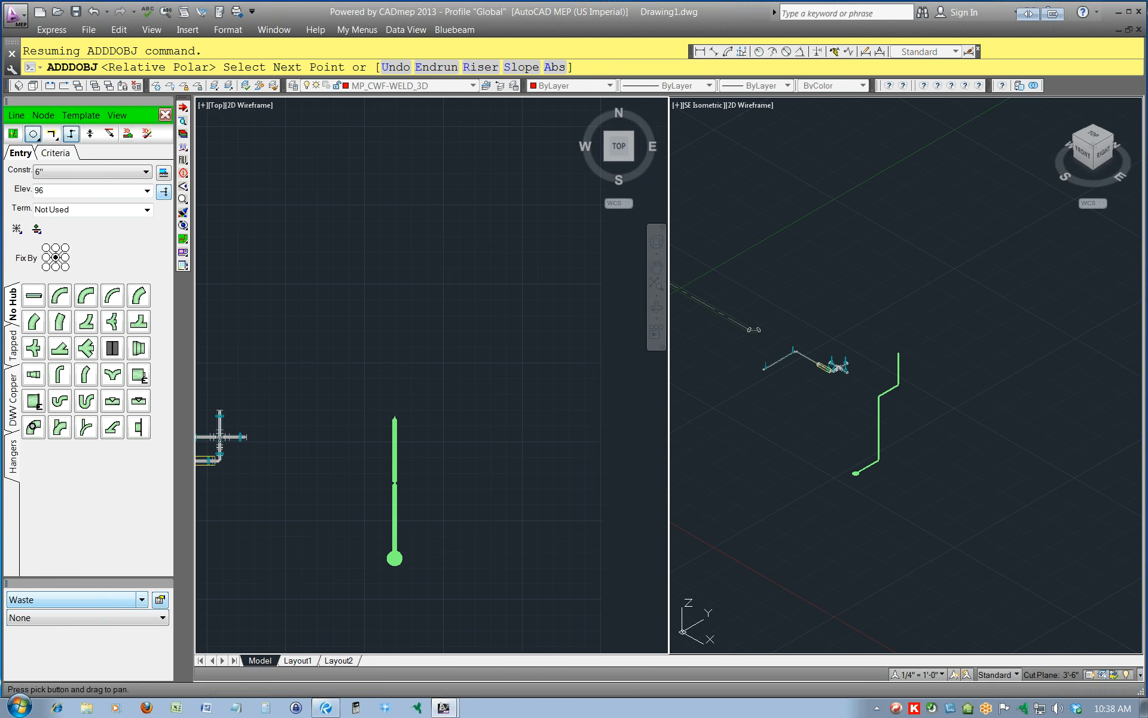
pyautogui.click(578, 418)
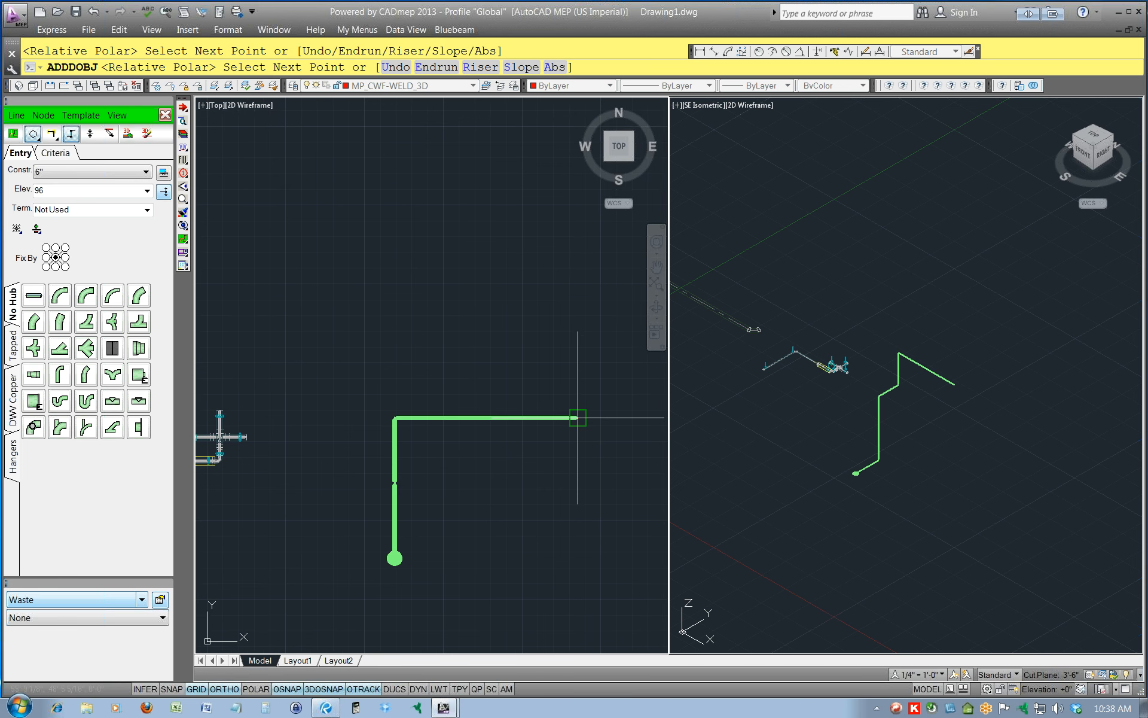
pyautogui.moveTo(609, 415); pyautogui.dragTo(532, 411, button='middle')
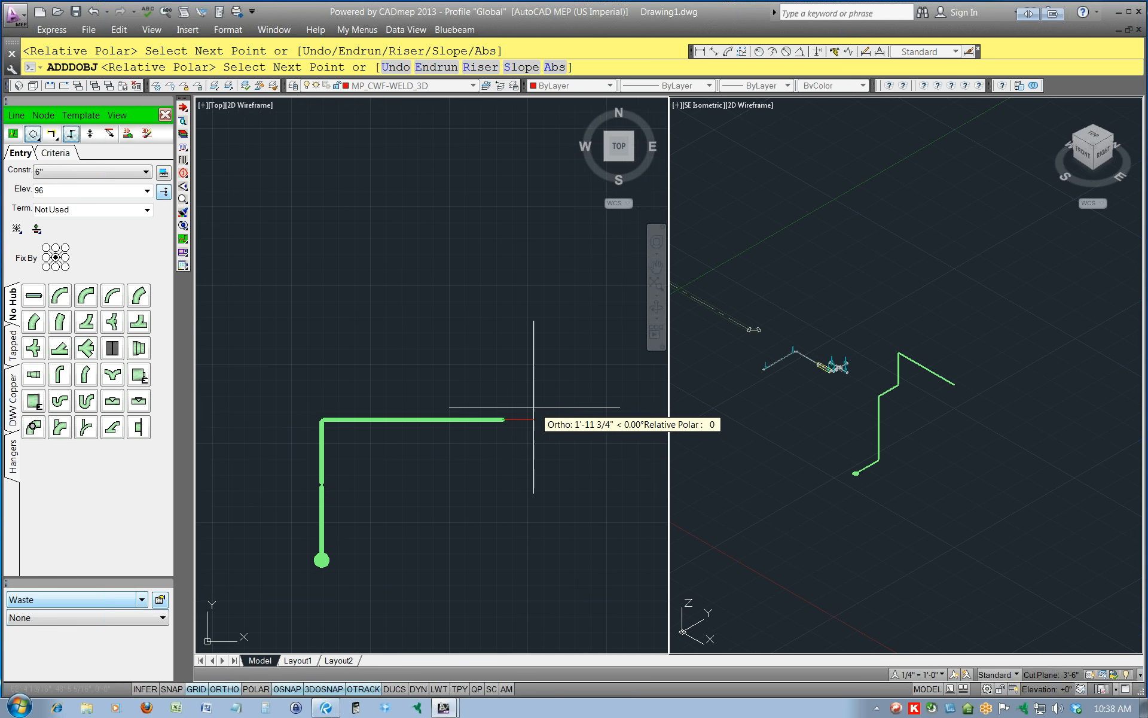
pyautogui.scroll(2, 526, 411)
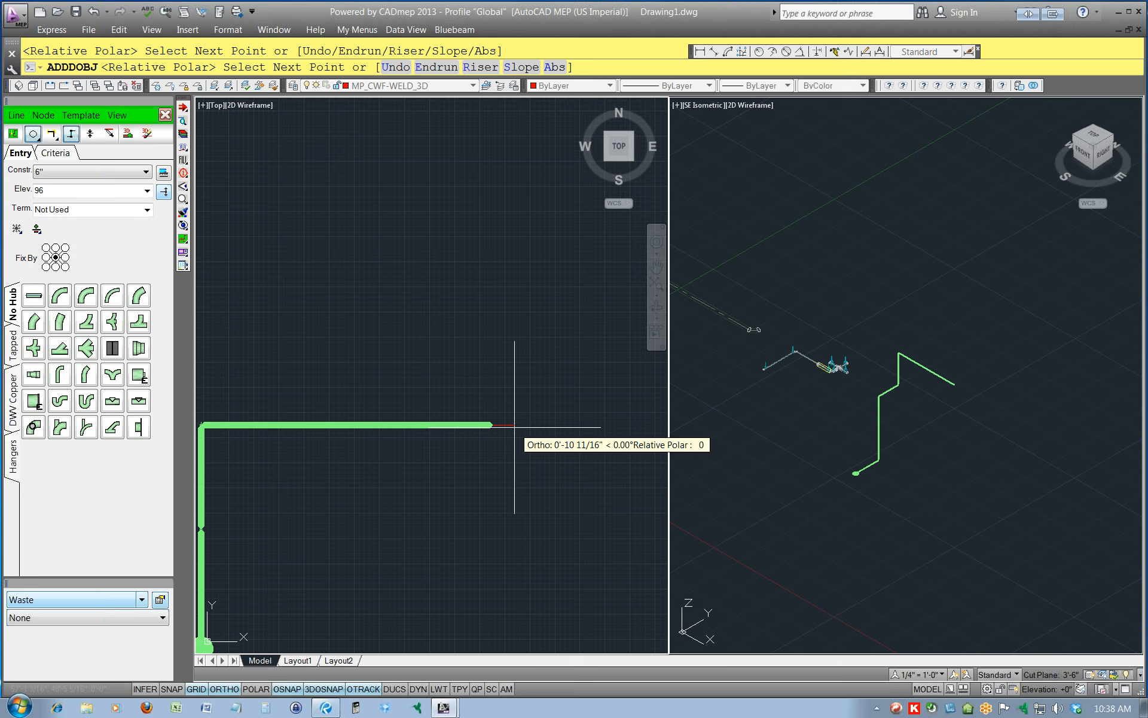
pyautogui.write('E')
pyautogui.press('Return')
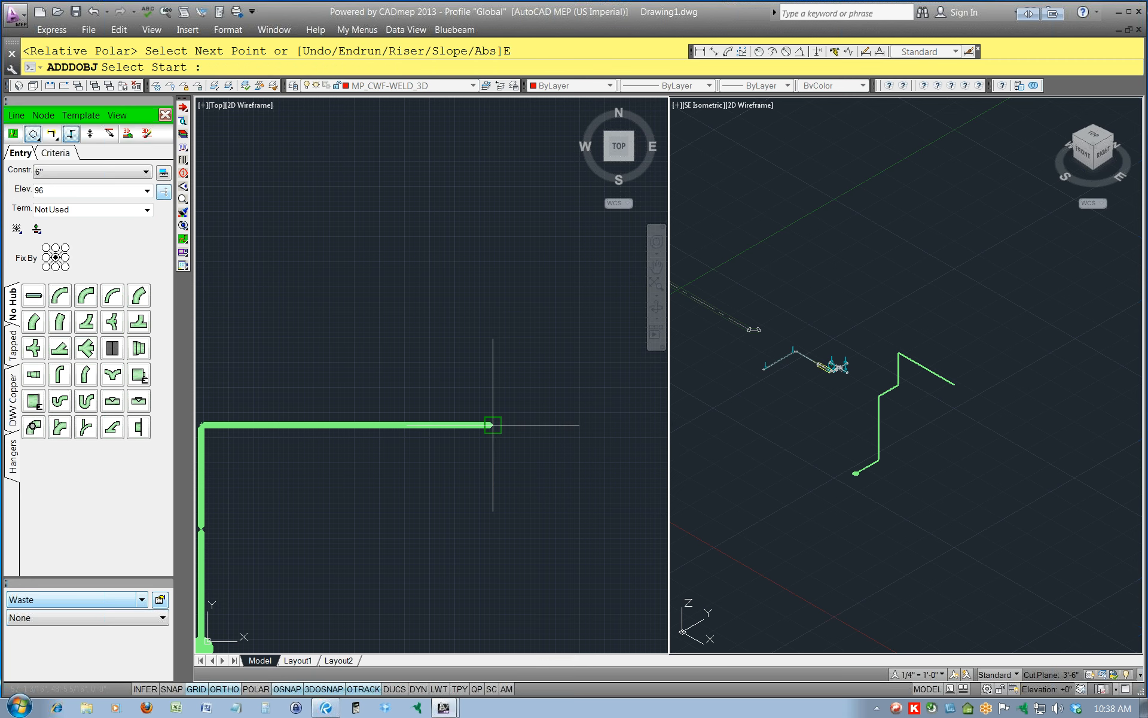
# Branch a 6" design line about 5'-6" north from the eastward line, starting just short of its east end.
pyautogui.click(492, 425)
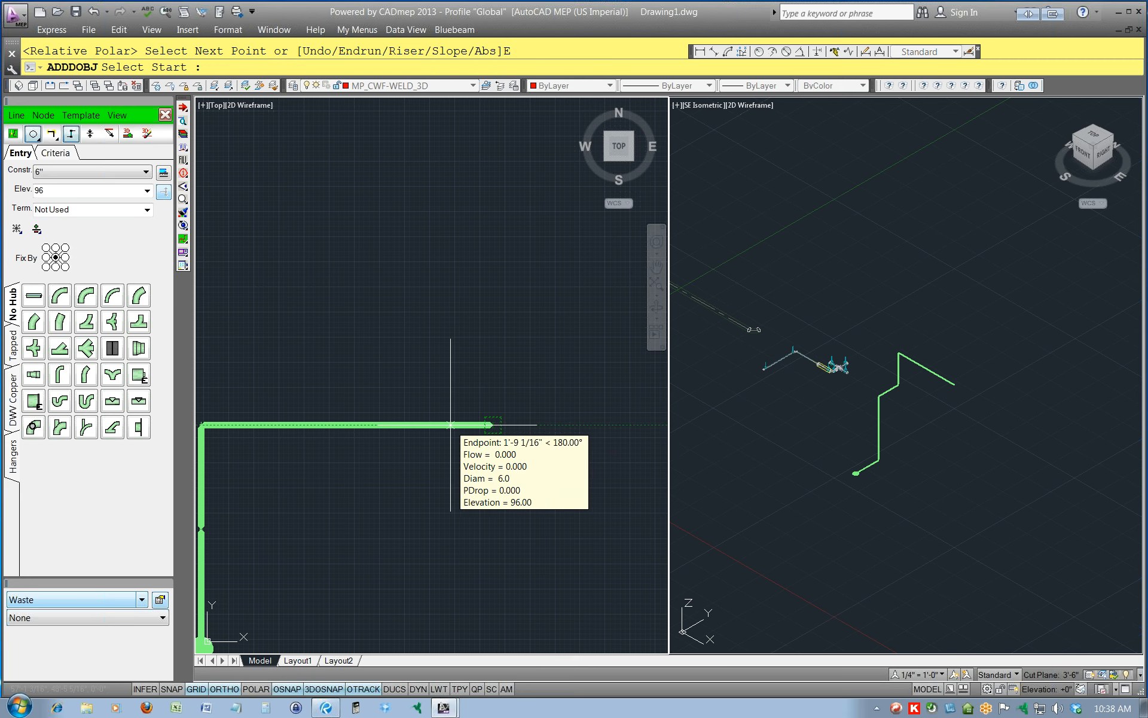
pyautogui.click(451, 292)
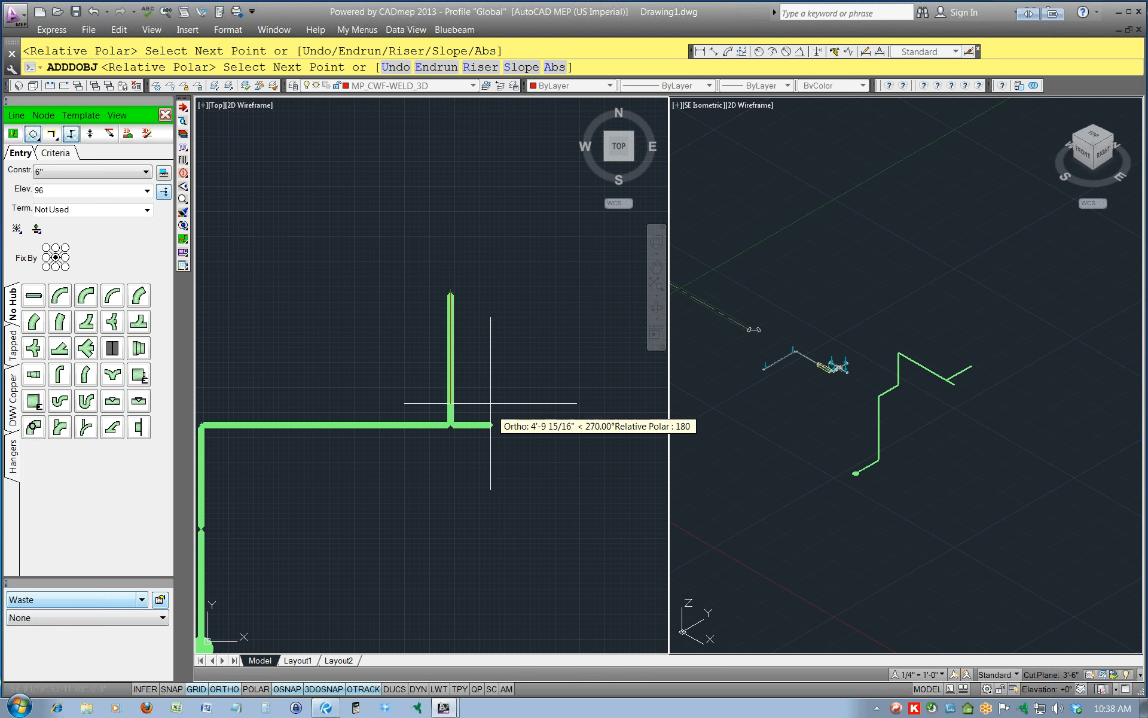
pyautogui.moveTo(468, 279); pyautogui.dragTo(558, 380, button='middle')
pyautogui.scroll(-2, 558, 379)
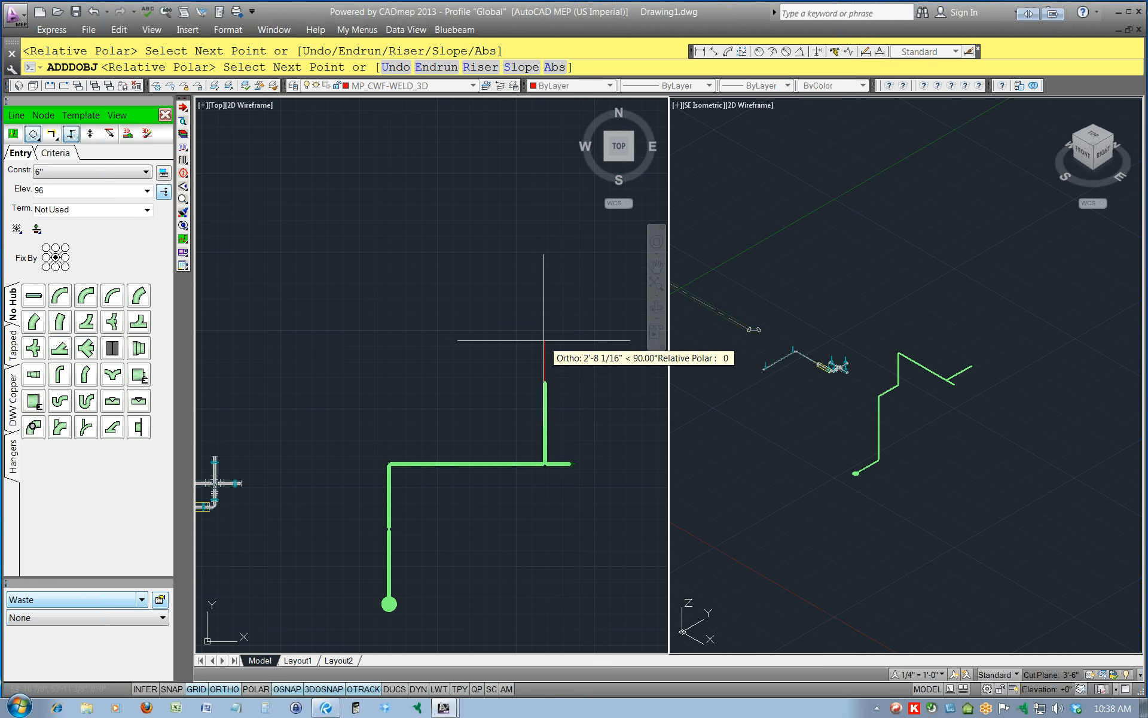
# Set the constraint to 4", draw a design line west from the branch's north end, and end the run.
pyautogui.click(90, 172)
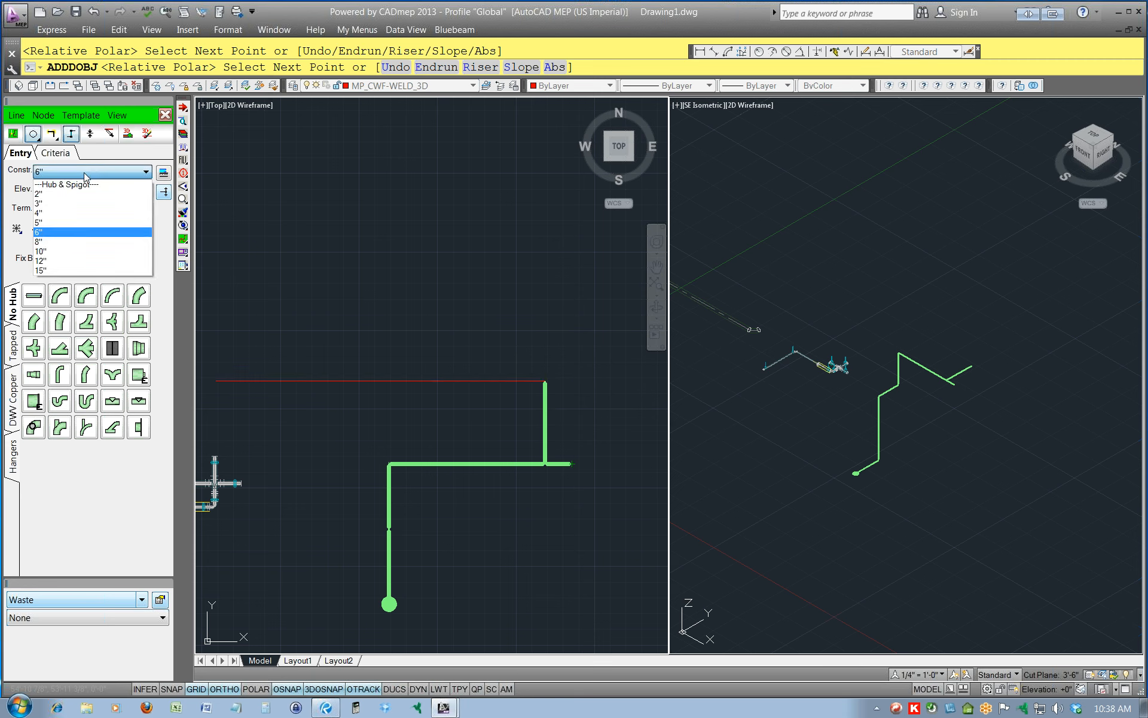
pyautogui.click(72, 213)
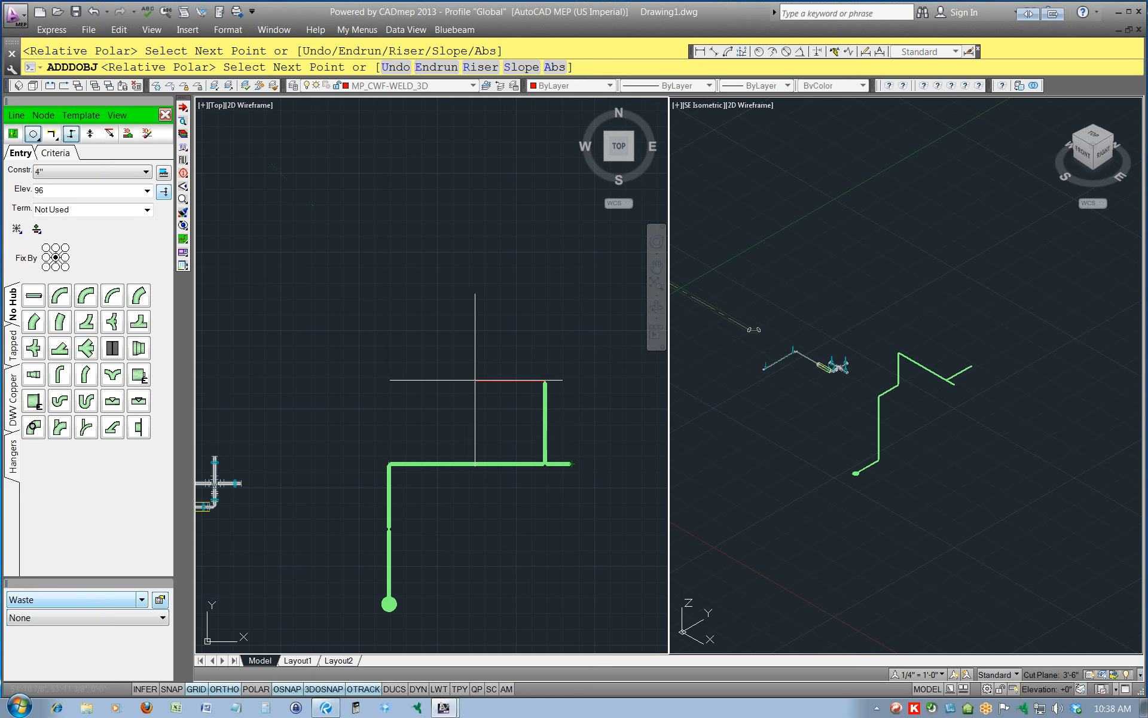
pyautogui.click(473, 381)
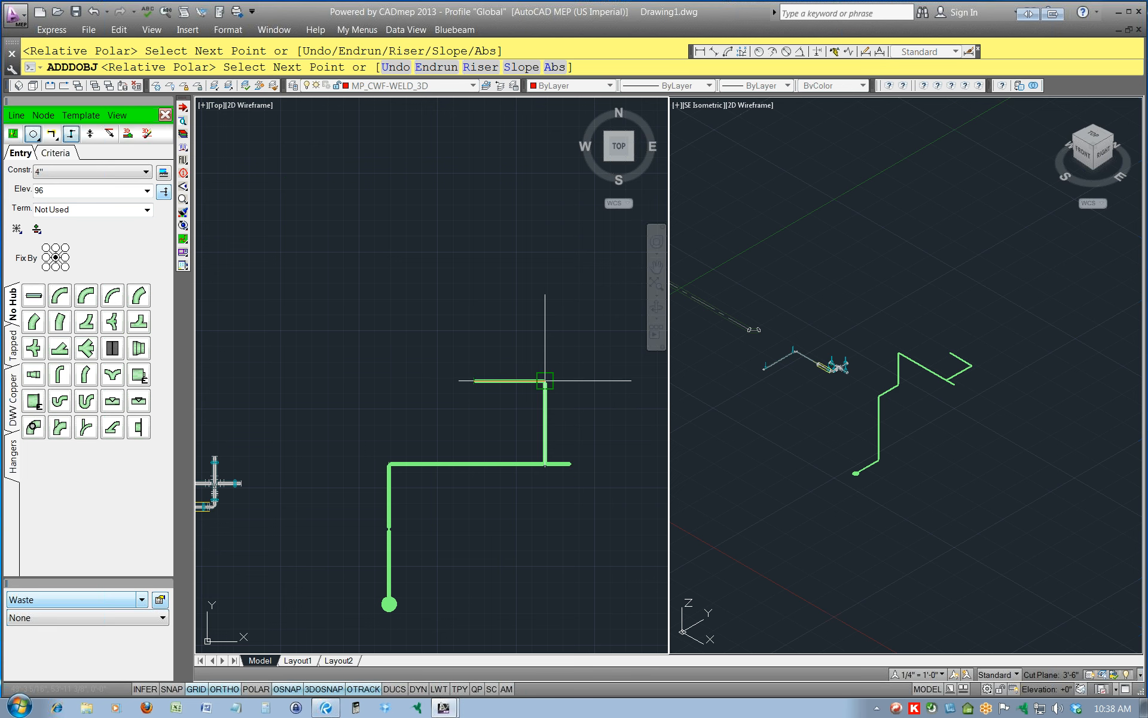
pyautogui.scroll(2, 551, 383)
pyautogui.scroll(2, 487, 347)
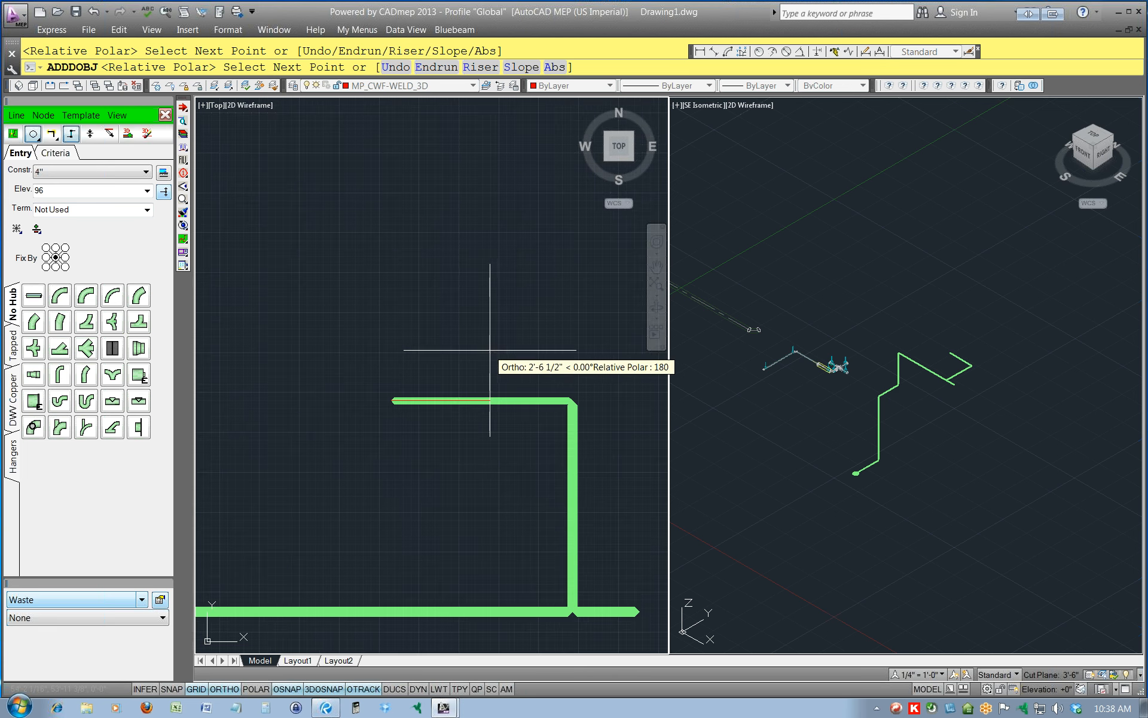
pyautogui.write('E')
pyautogui.press('Return')
# Set the constraint back to 6" and draw the main about 4' north from its corner with the west branch.
pyautogui.click(69, 175)
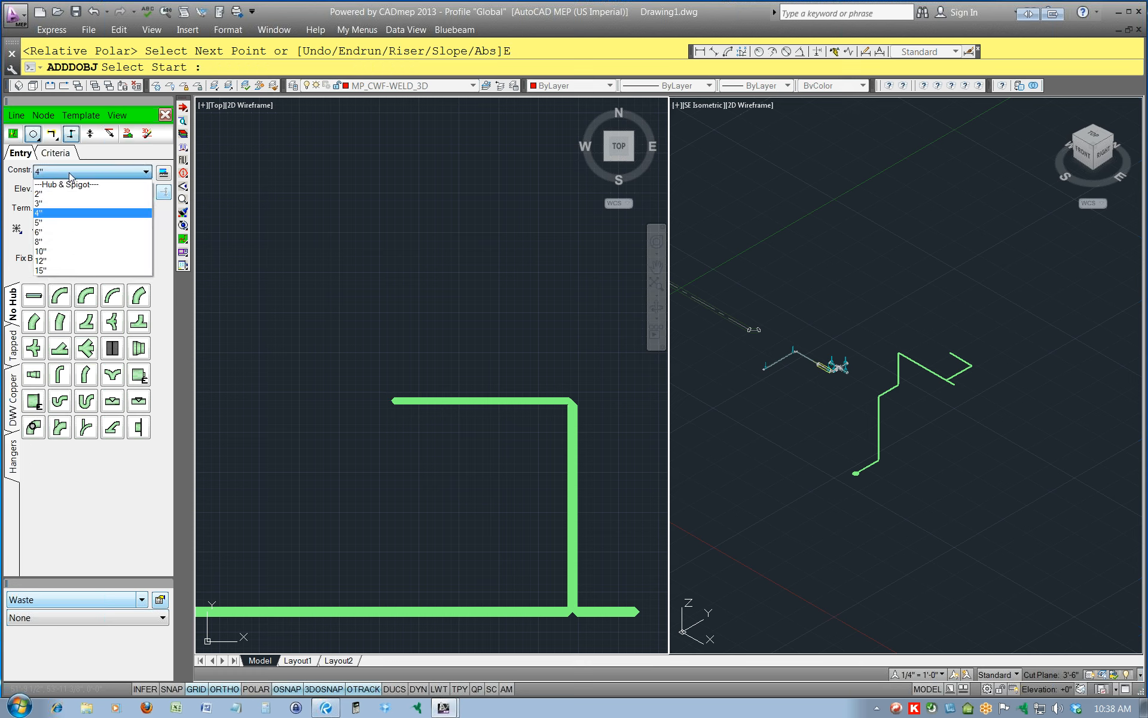
pyautogui.click(55, 233)
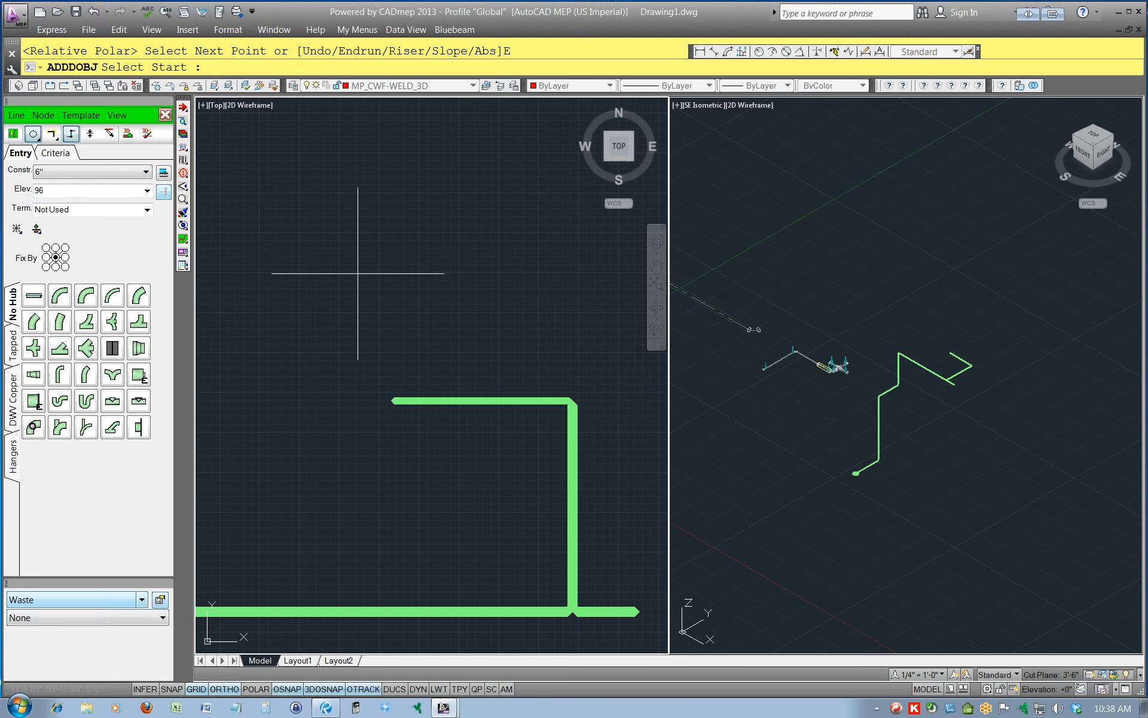
pyautogui.click(573, 402)
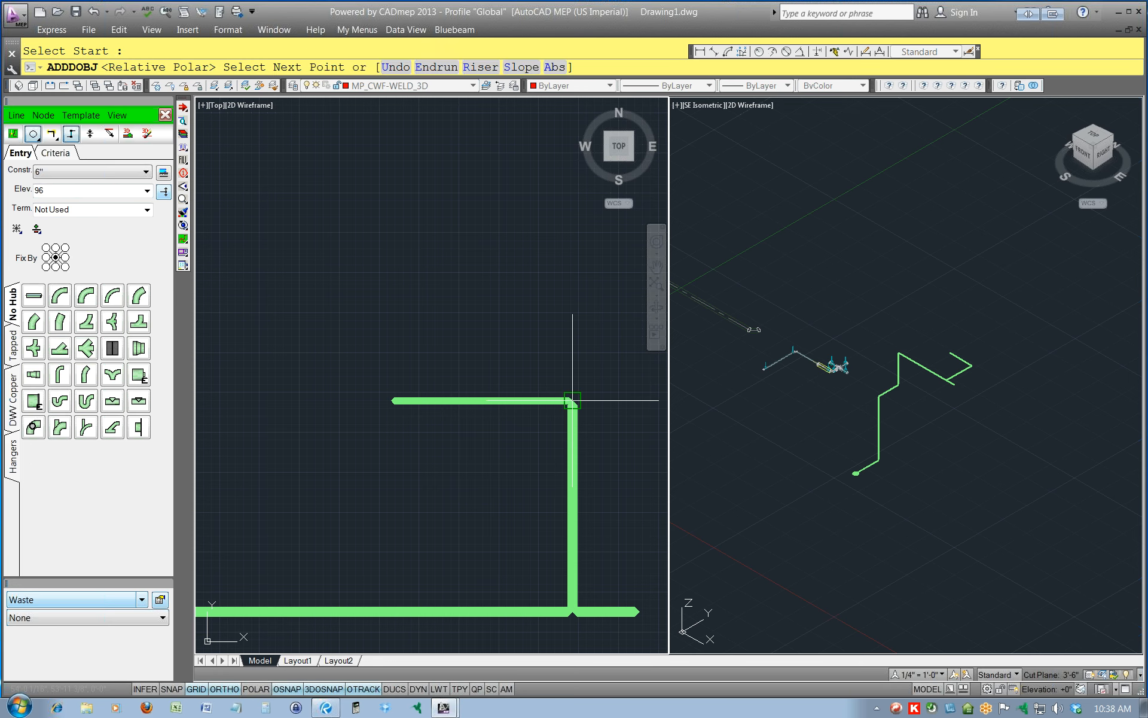
pyautogui.click(574, 241)
pyautogui.moveTo(588, 271); pyautogui.dragTo(516, 442, button='middle')
# Set the constraint to 4", draw a design line east from the main's north end, and end the run.
pyautogui.click(82, 174)
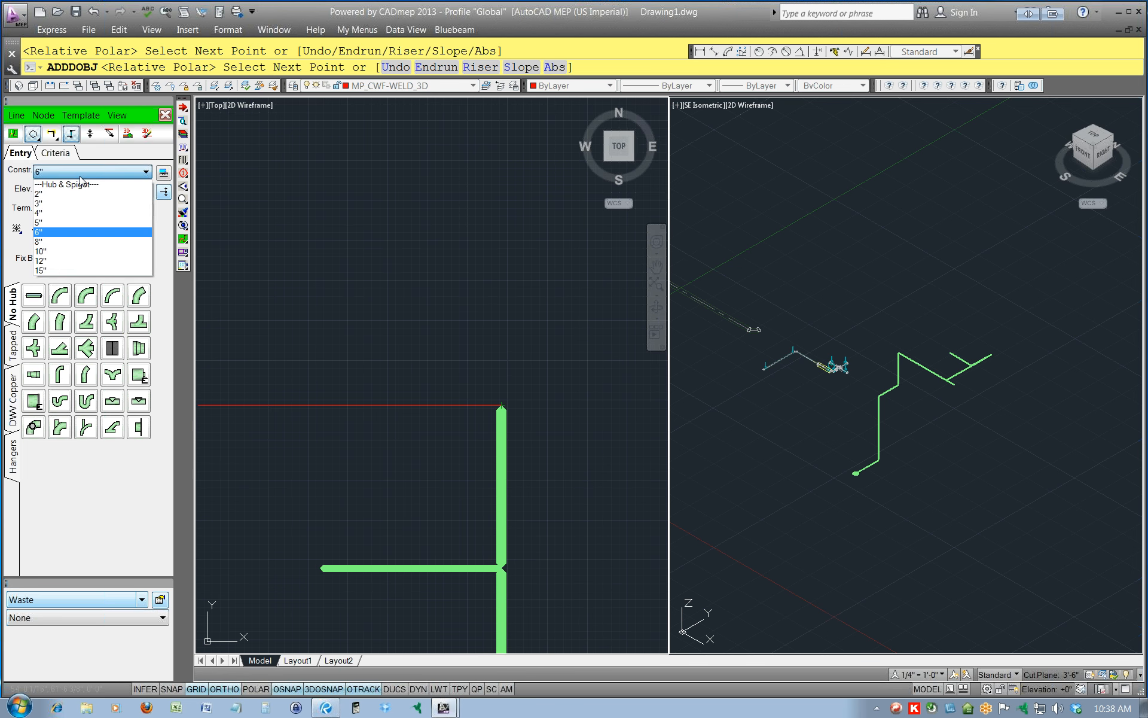
pyautogui.click(55, 209)
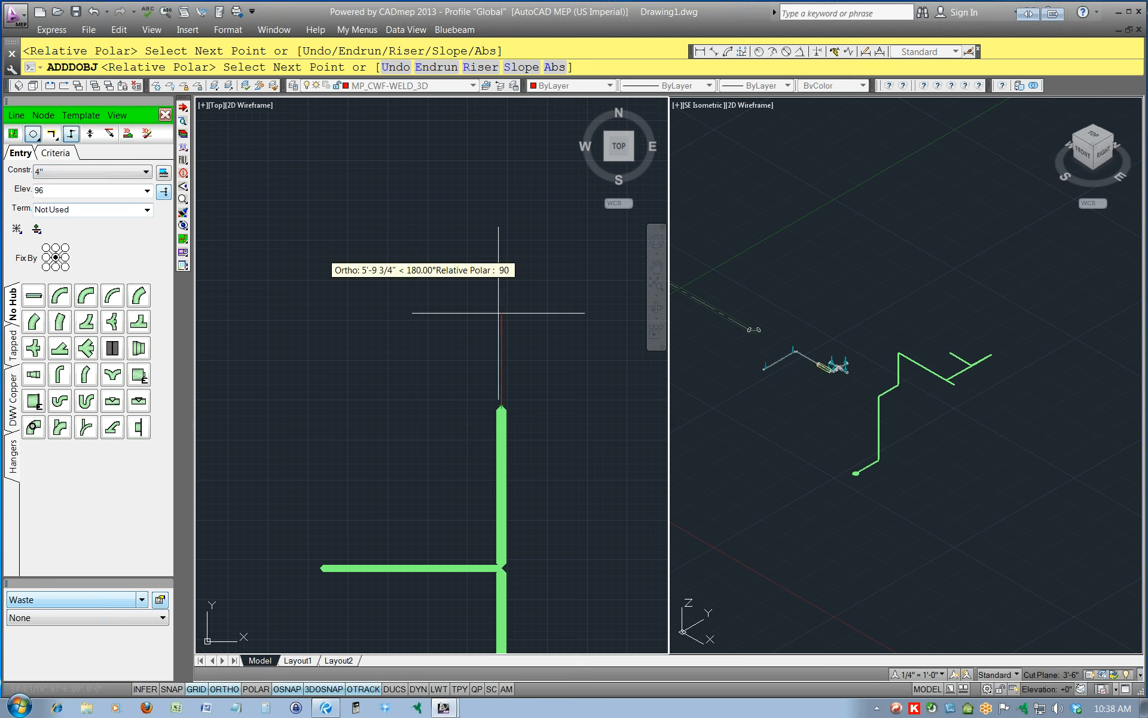
pyautogui.click(636, 405)
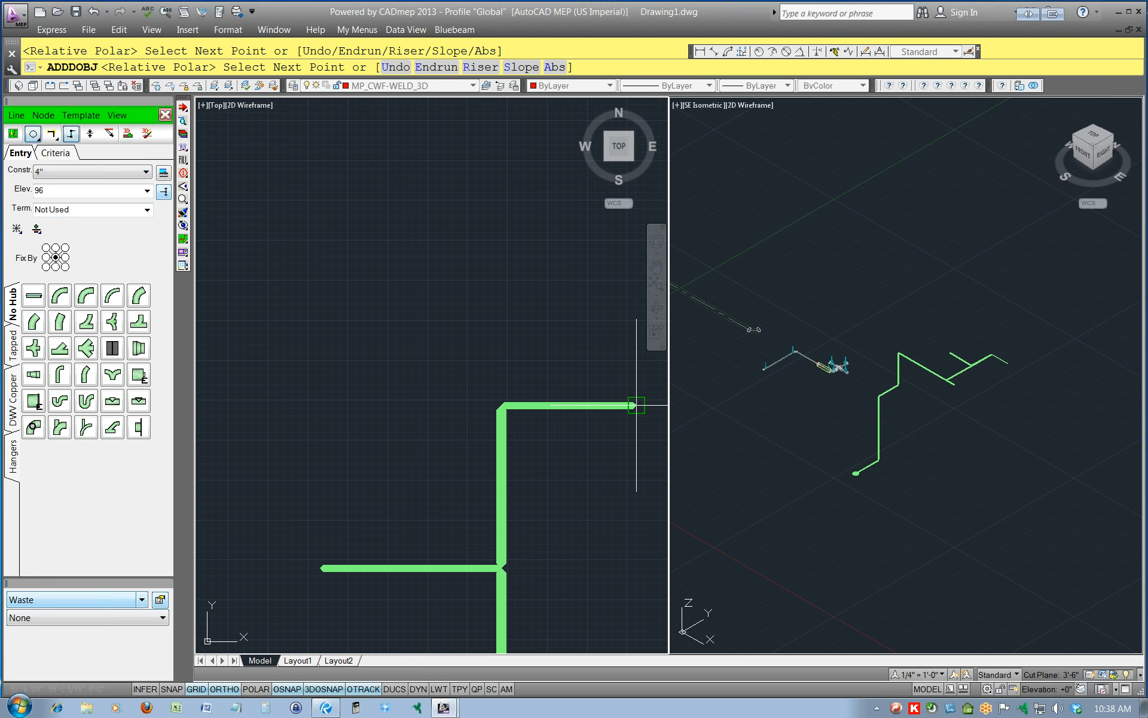
pyautogui.write('E')
pyautogui.press('Return')
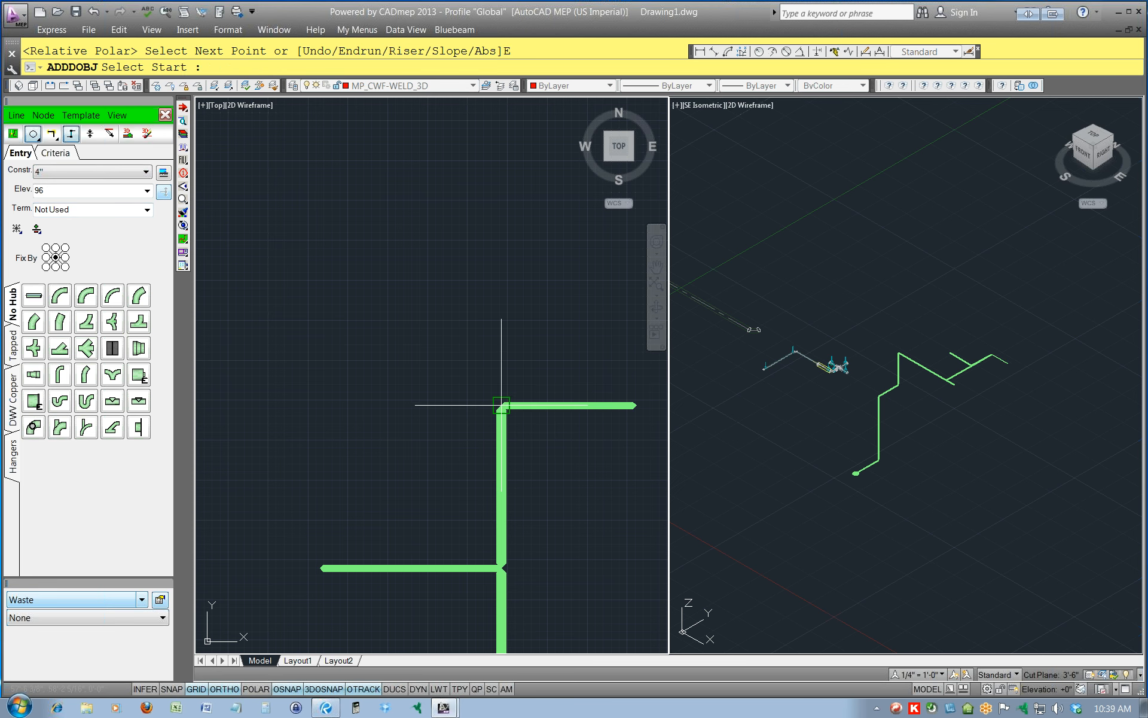
# Draw a 4" design line north from the corner where the east branch meets the main, and end the run.
pyautogui.click(501, 405)
pyautogui.click(502, 224)
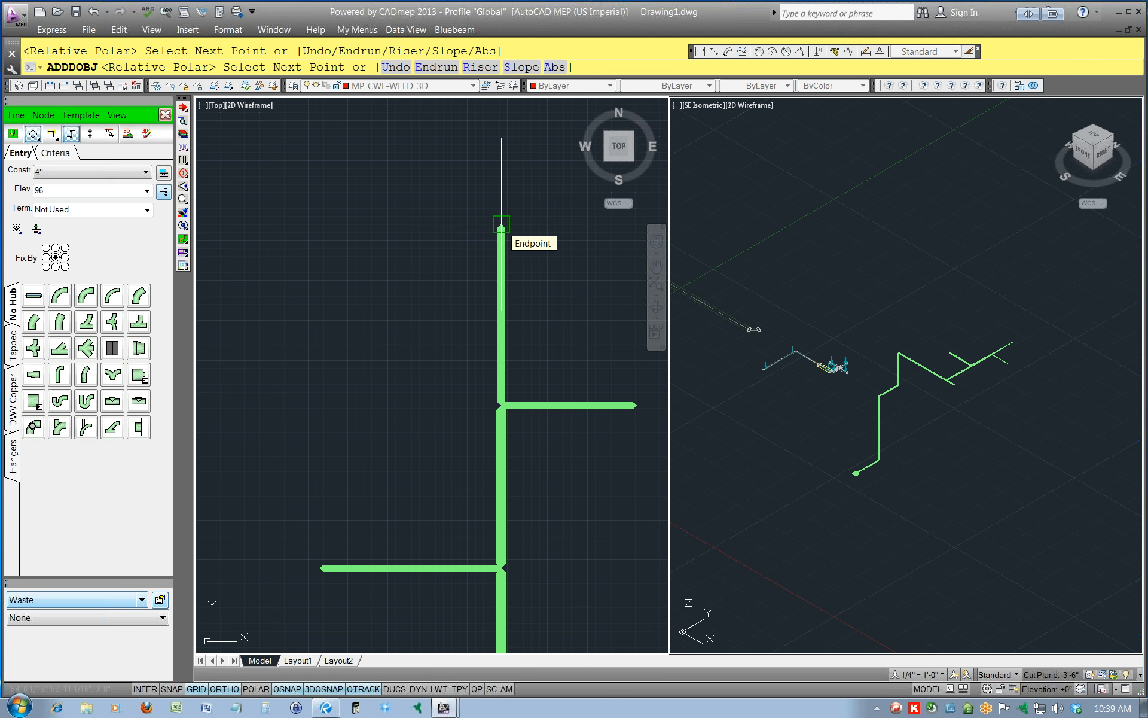
pyautogui.moveTo(657, 254); pyautogui.dragTo(561, 305, button='middle')
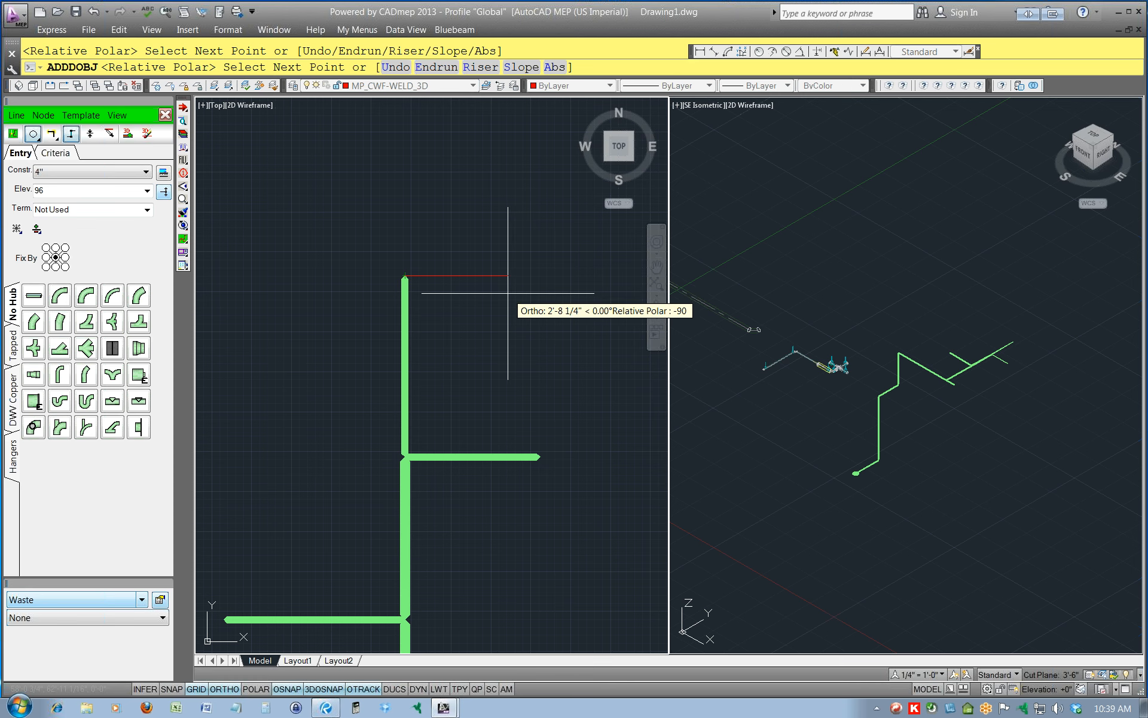
pyautogui.write('E')
pyautogui.press('Return')
pyautogui.moveTo(456, 370); pyautogui.dragTo(533, 282, button='middle')
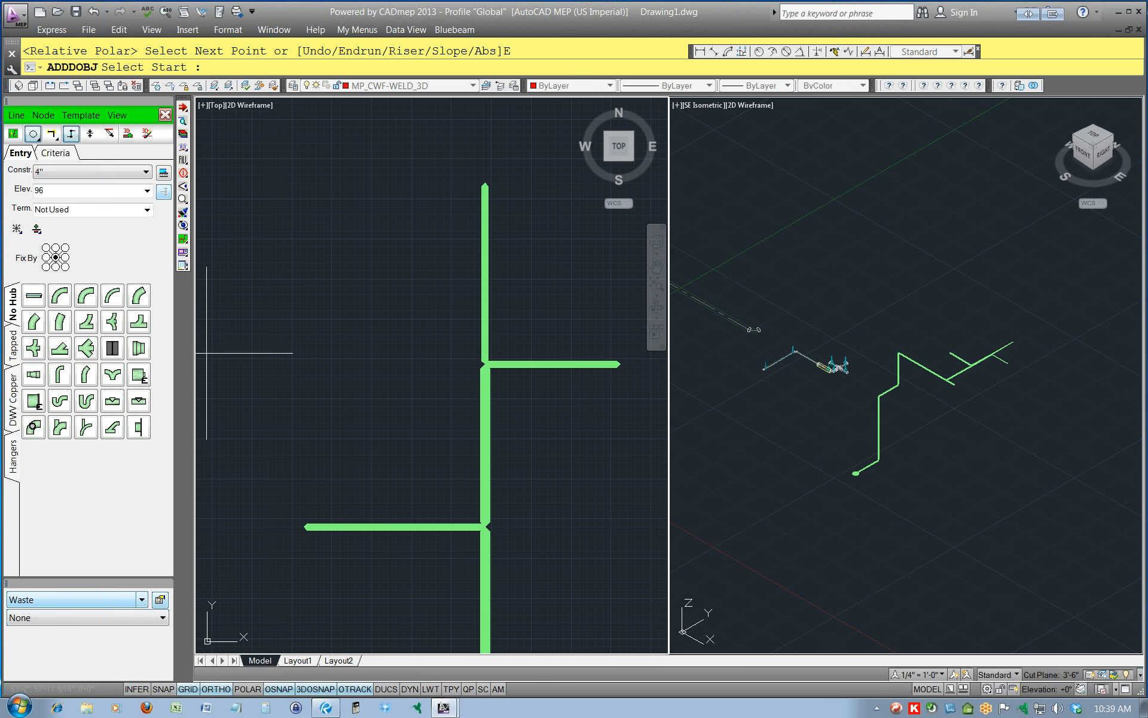
# Restart design-line creation, extend the 4" west branch farther west from its open end, and end the run.
pyautogui.click(16, 115)
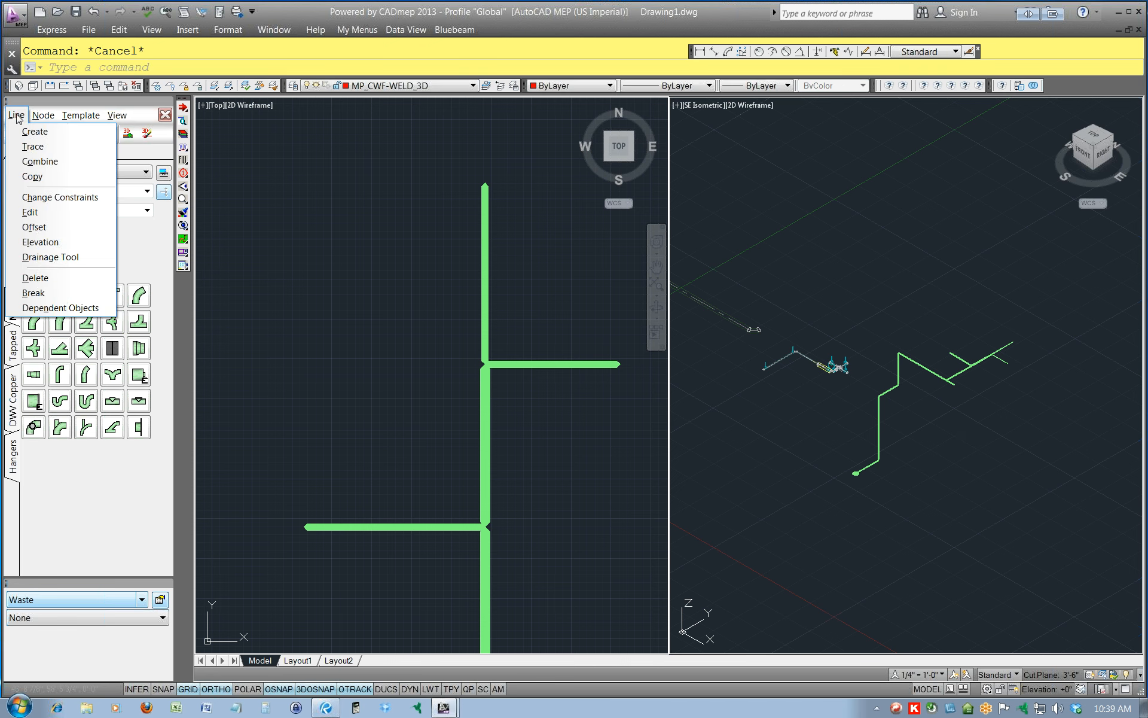
pyautogui.click(30, 131)
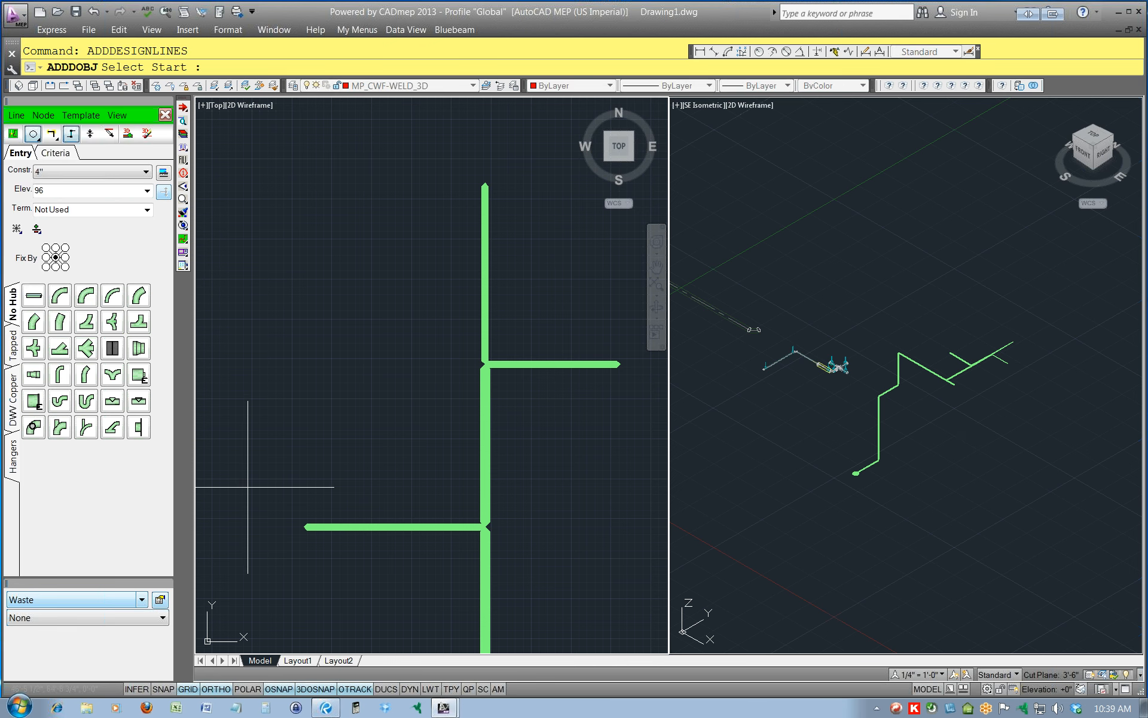
pyautogui.click(304, 526)
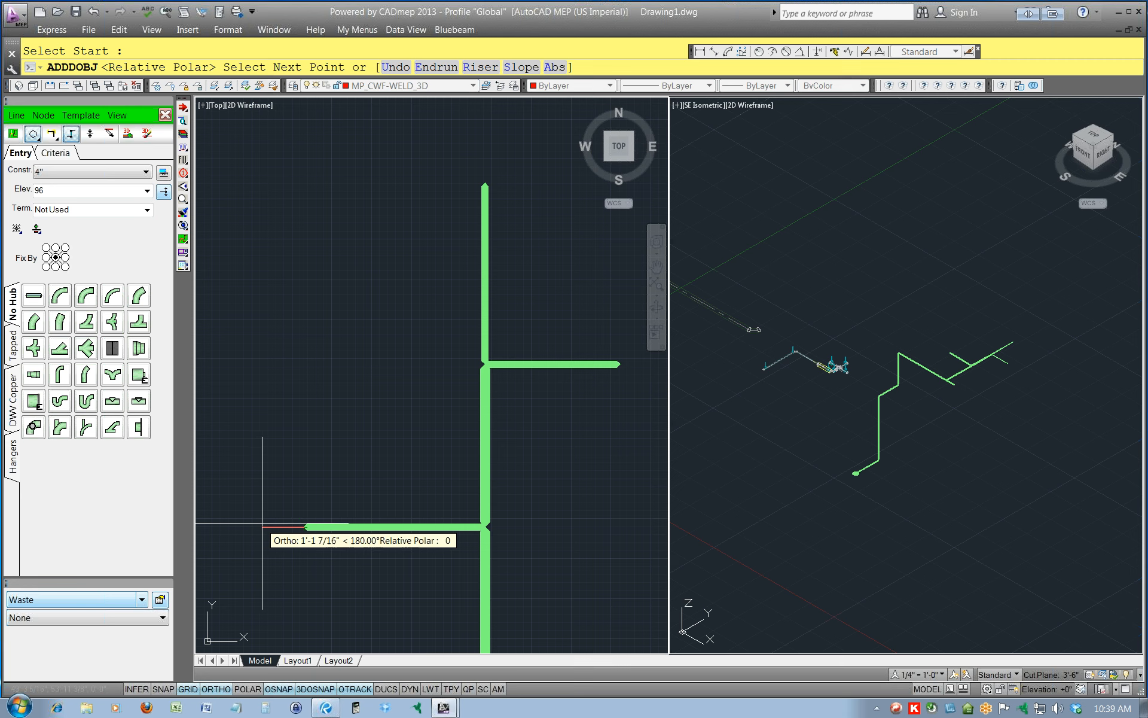
pyautogui.click(232, 526)
pyautogui.scroll(2, 233, 527)
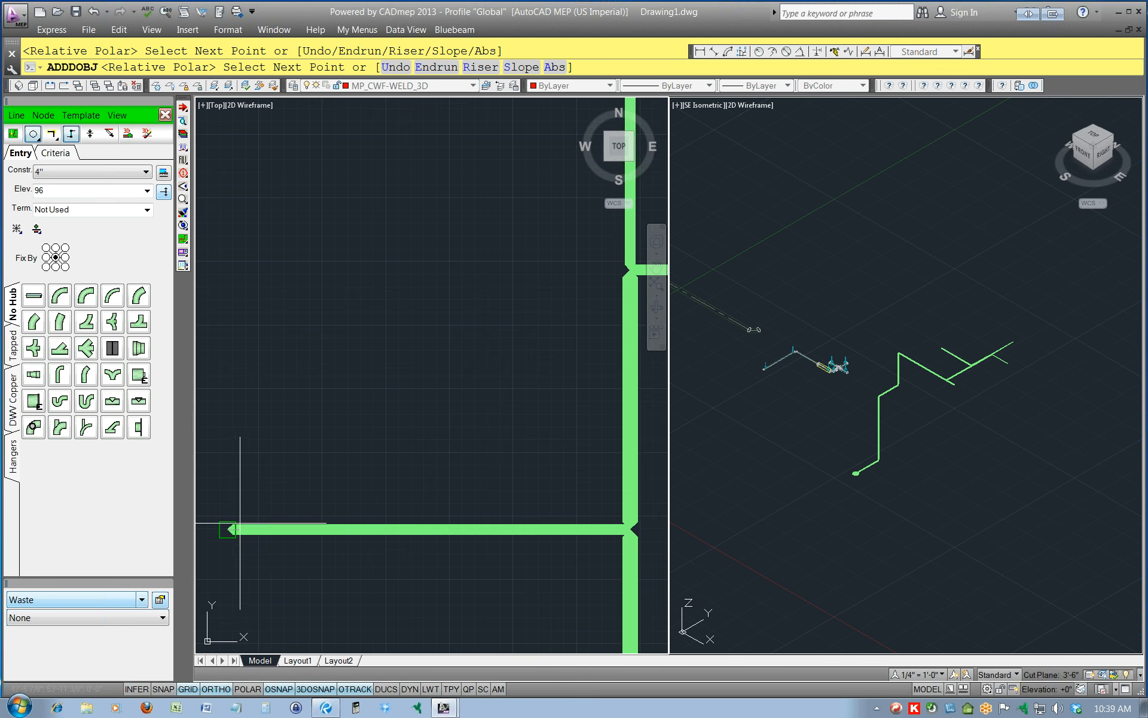
pyautogui.moveTo(240, 527); pyautogui.dragTo(368, 463, button='middle')
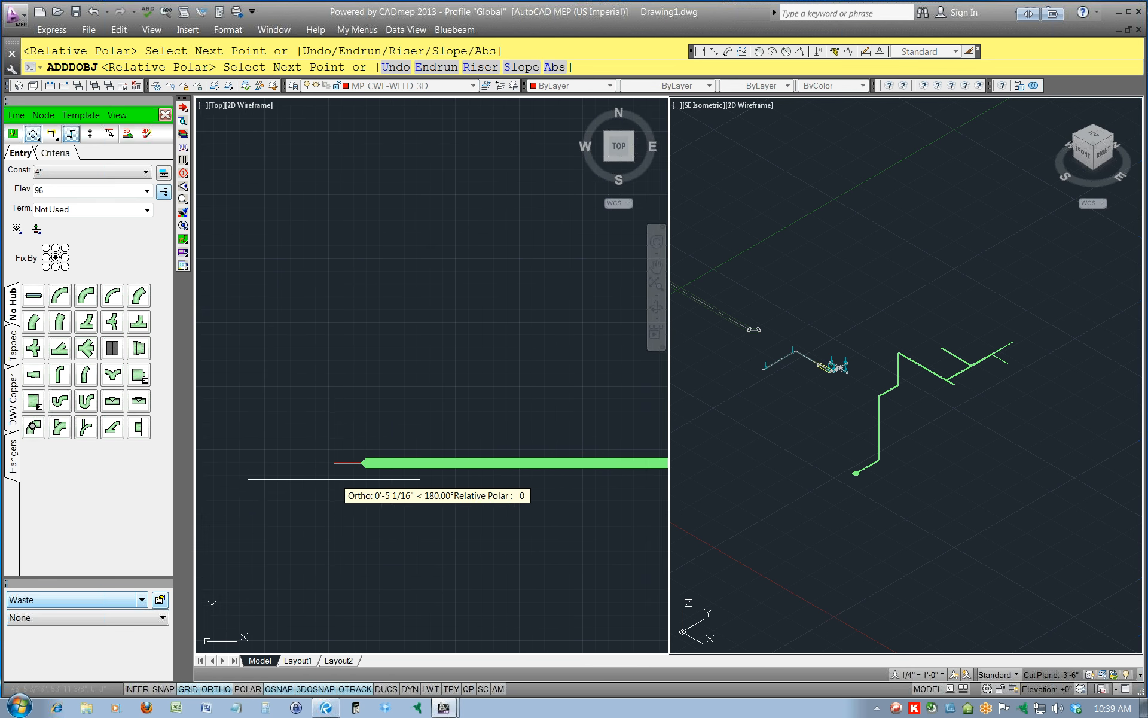
pyautogui.write('E')
pyautogui.press('Return')
# Draw a short 4" design line south from a point along the west branch, keeping Ortho on.
pyautogui.click(361, 462)
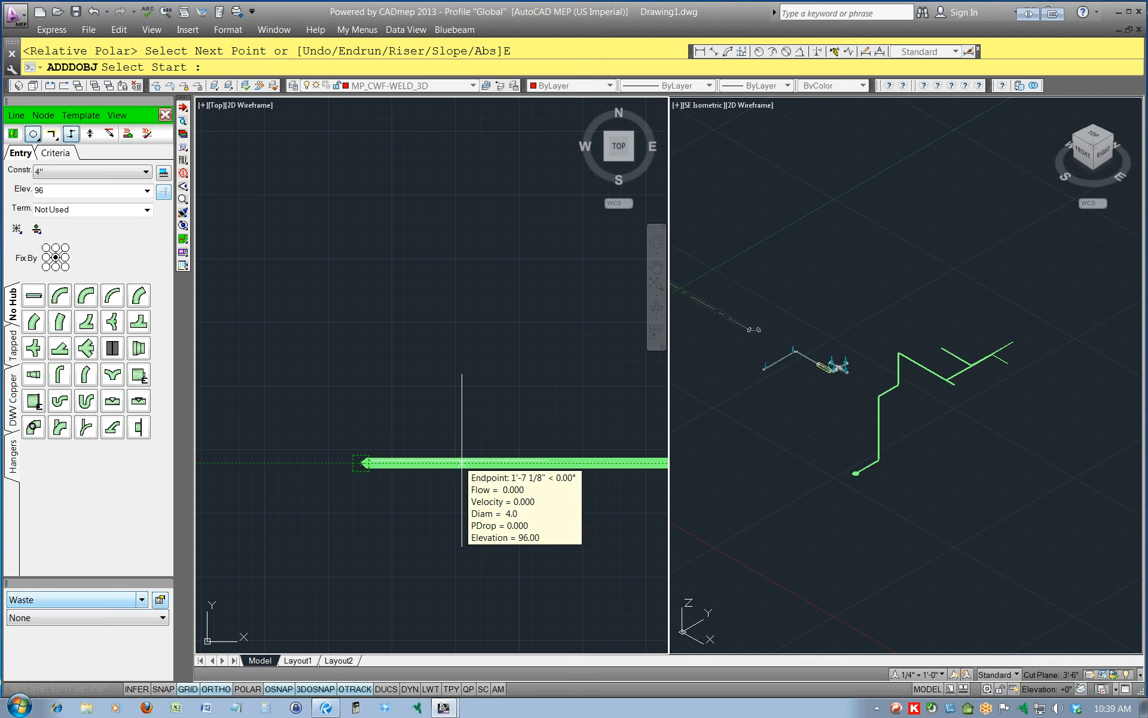
pyautogui.click(512, 462)
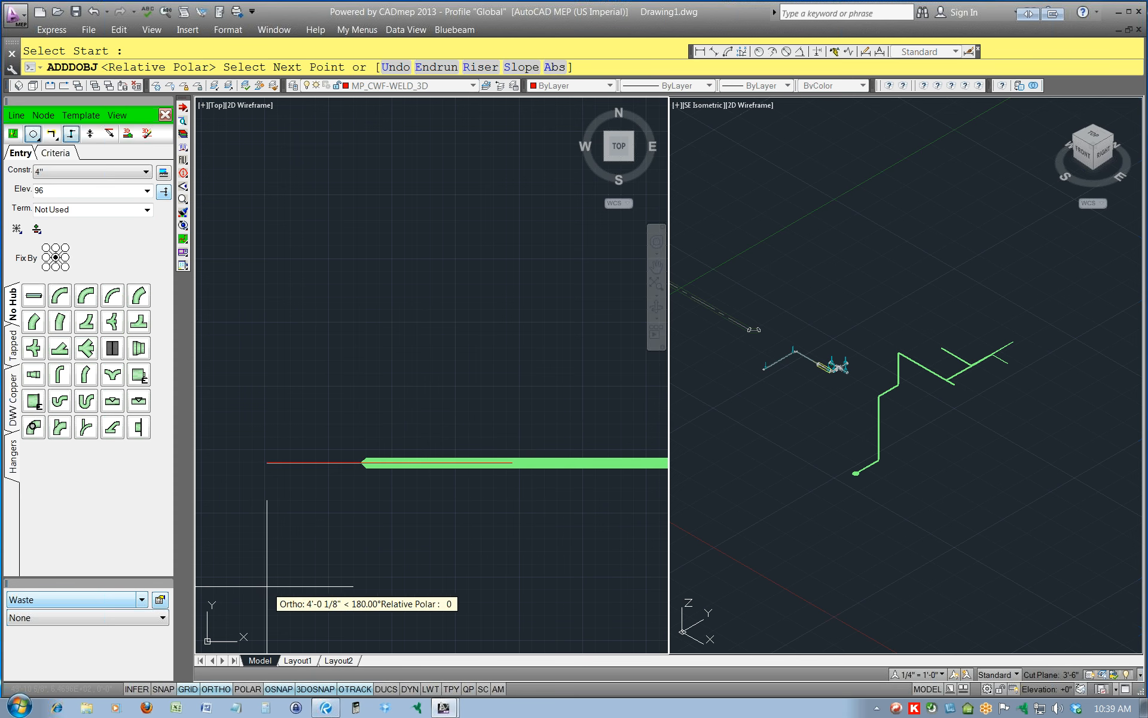
pyautogui.rightClick(220, 694)
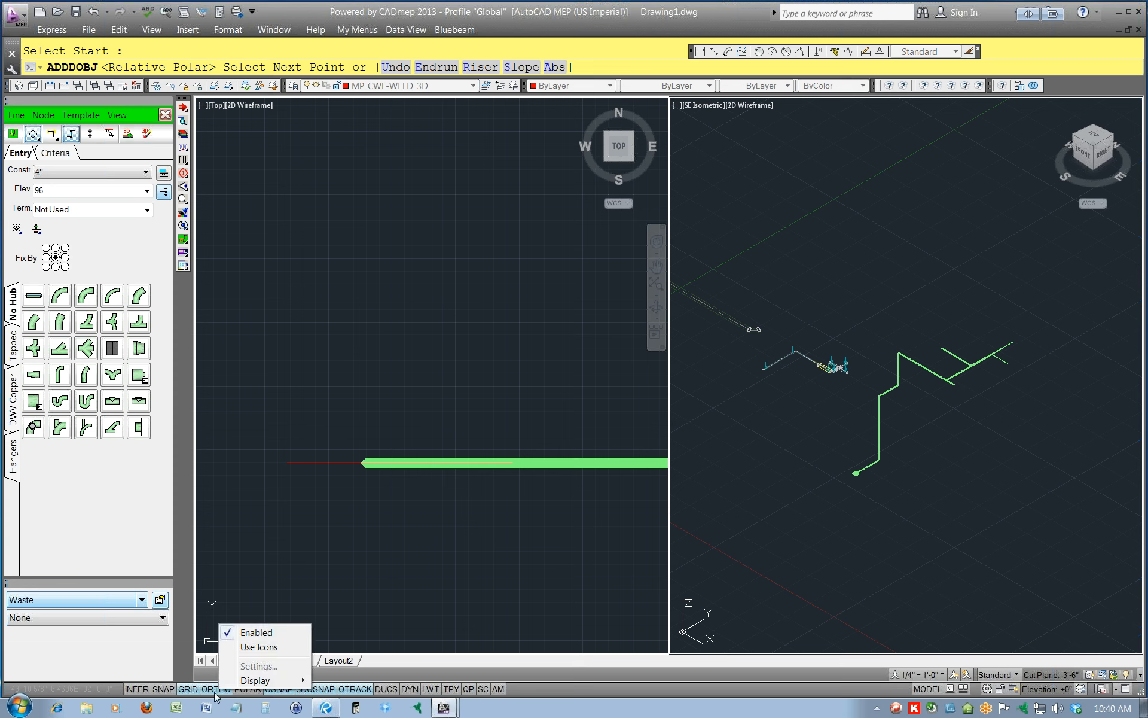
pyautogui.rightClick(279, 689)
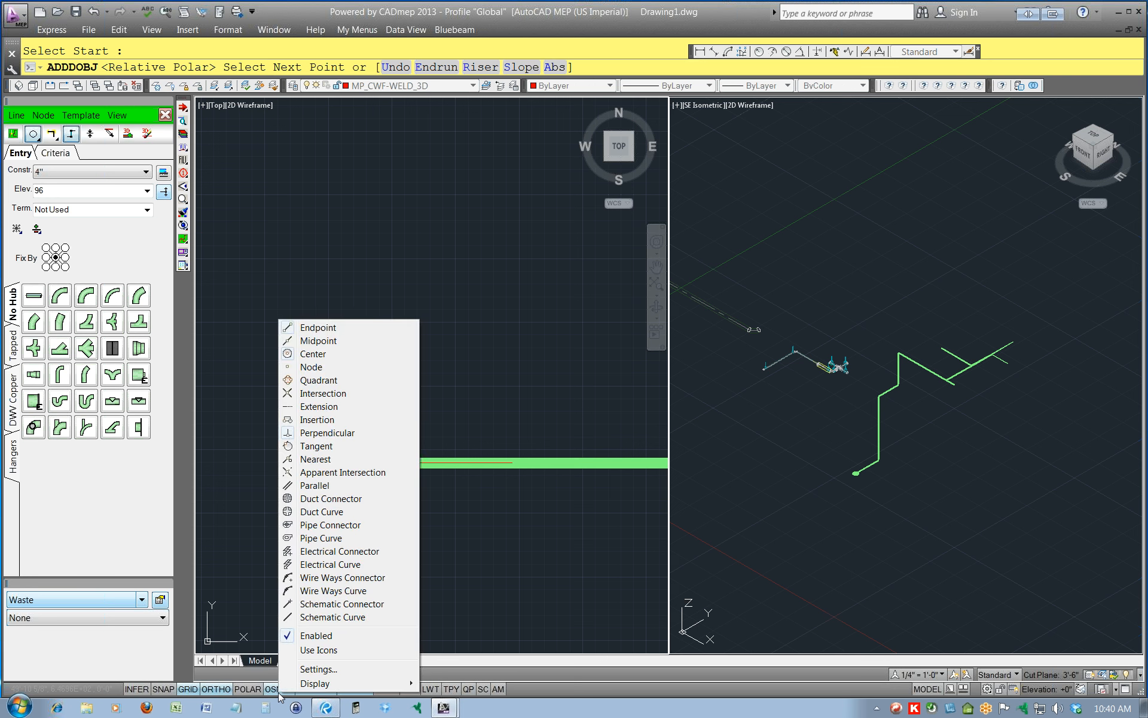
pyautogui.click(217, 690)
pyautogui.click(217, 690)
pyautogui.rightClick(218, 691)
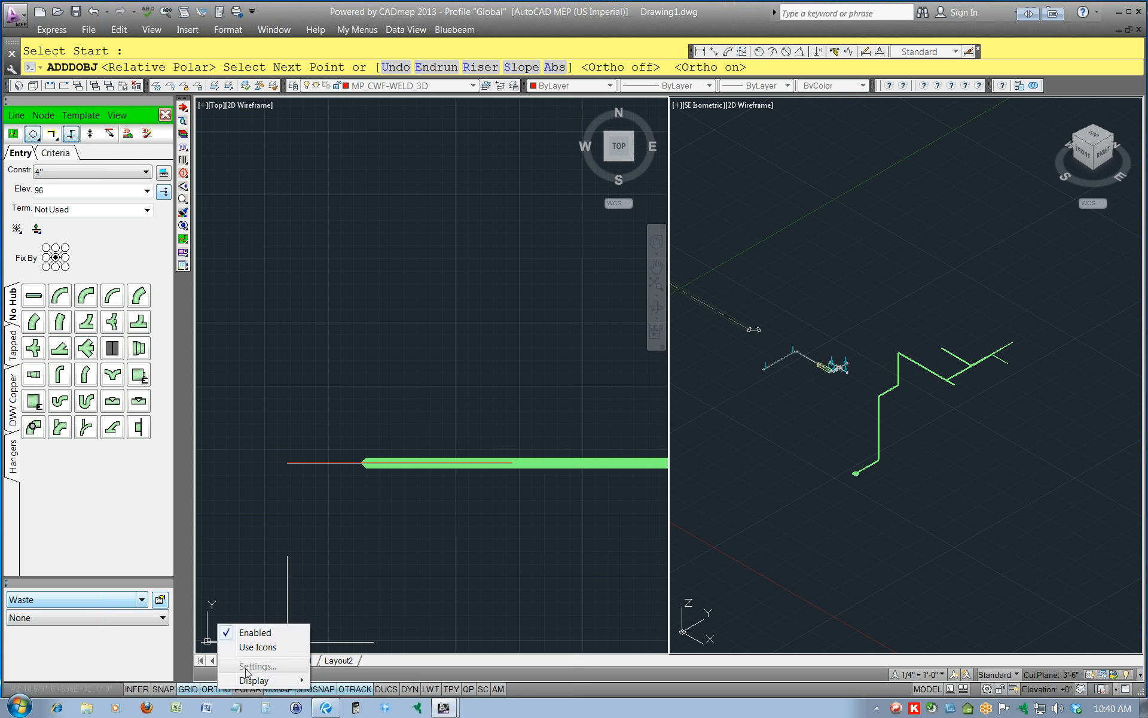
pyautogui.moveTo(265, 681)
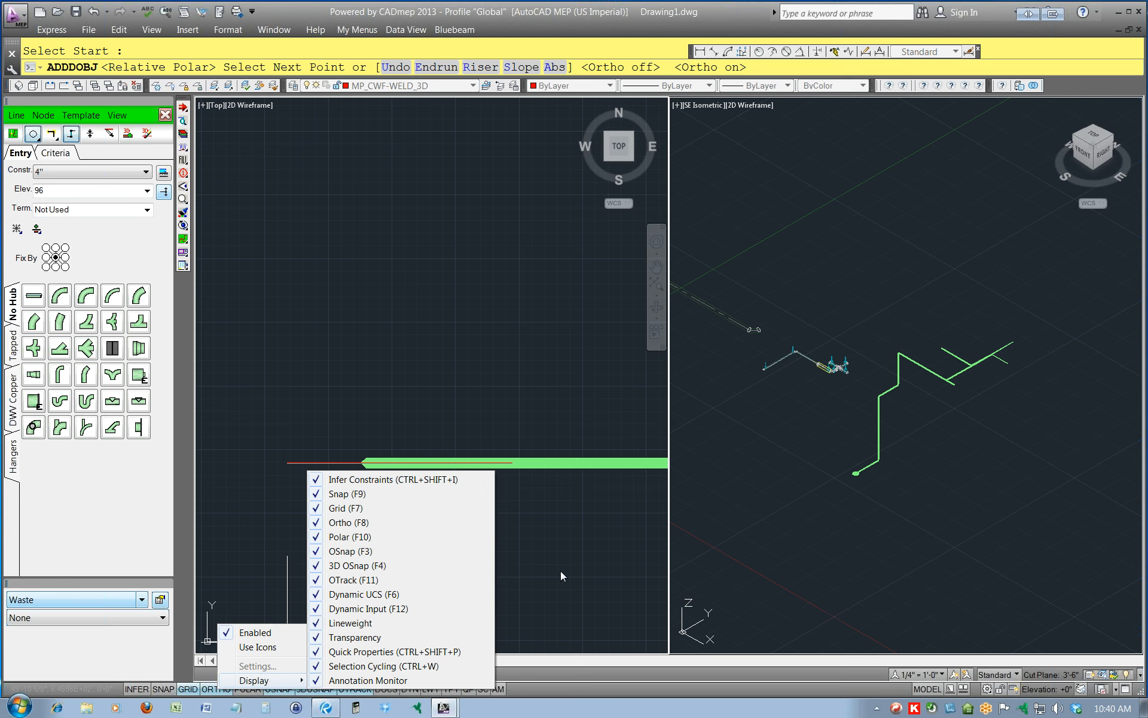
pyautogui.click(540, 523)
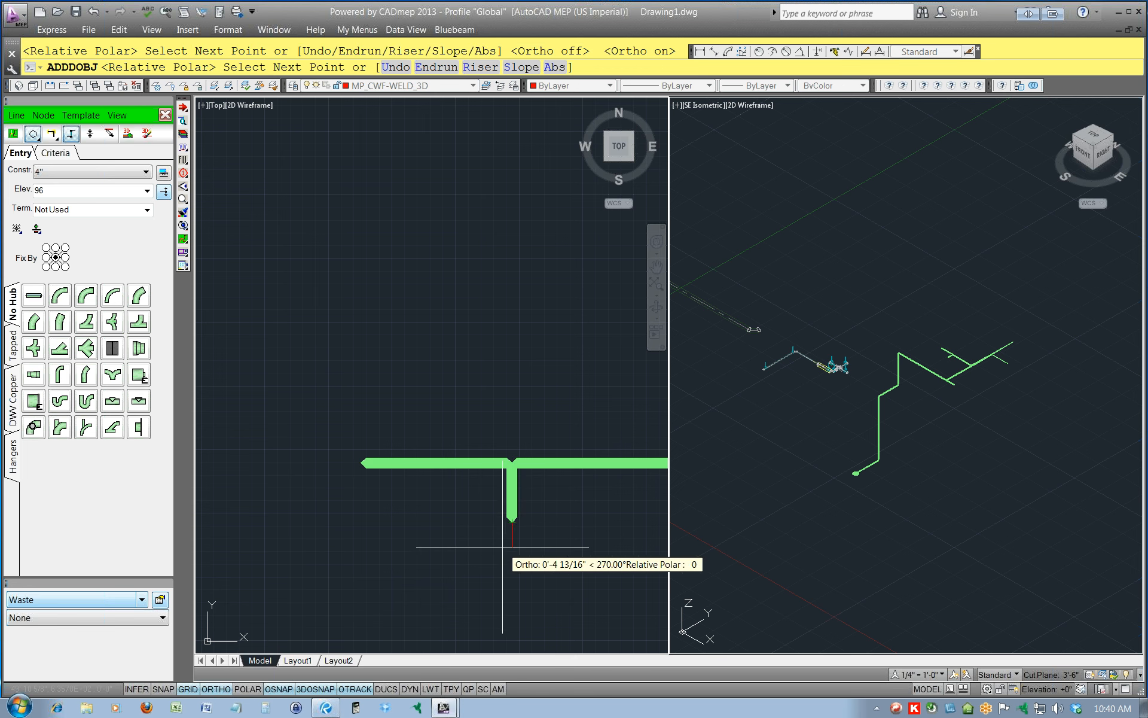
# Turn on polar tracking in the drafting settings and end the current design-line run.
pyautogui.rightClick(360, 689)
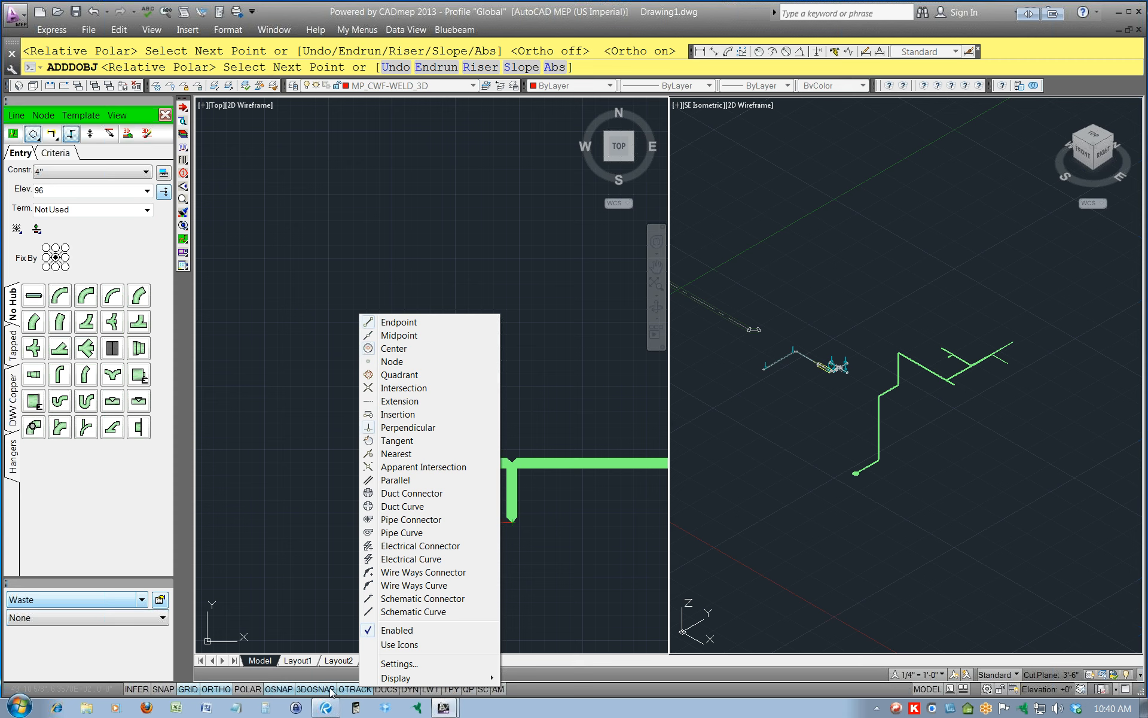
pyautogui.click(412, 663)
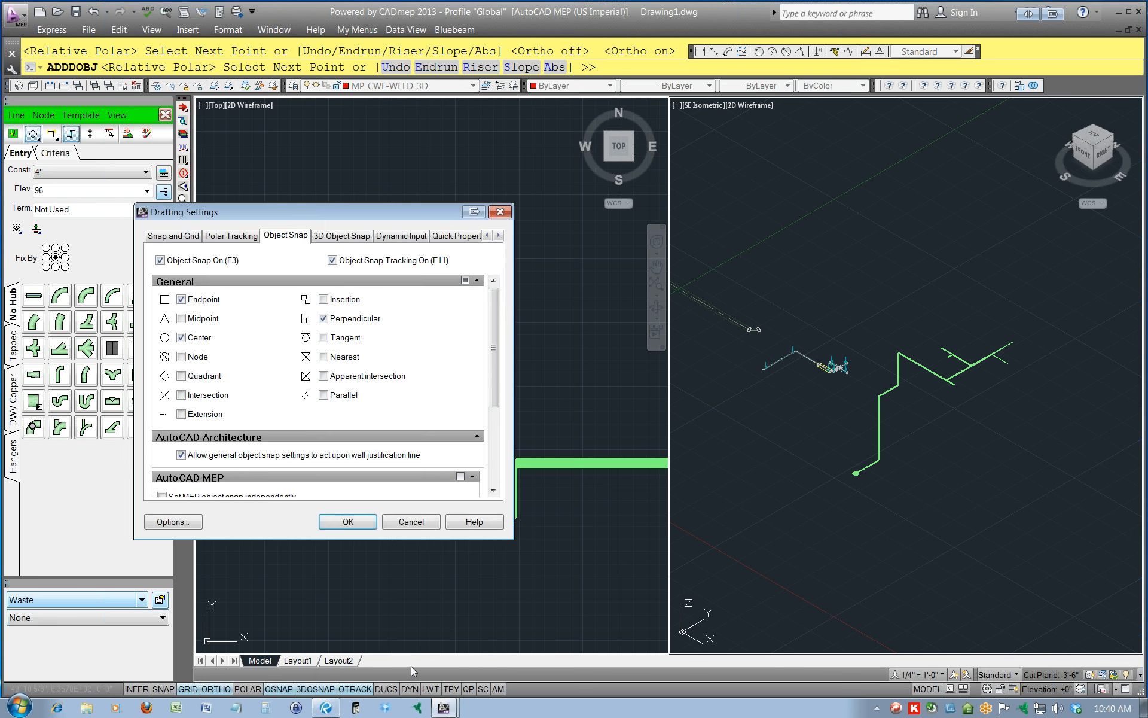
pyautogui.click(188, 236)
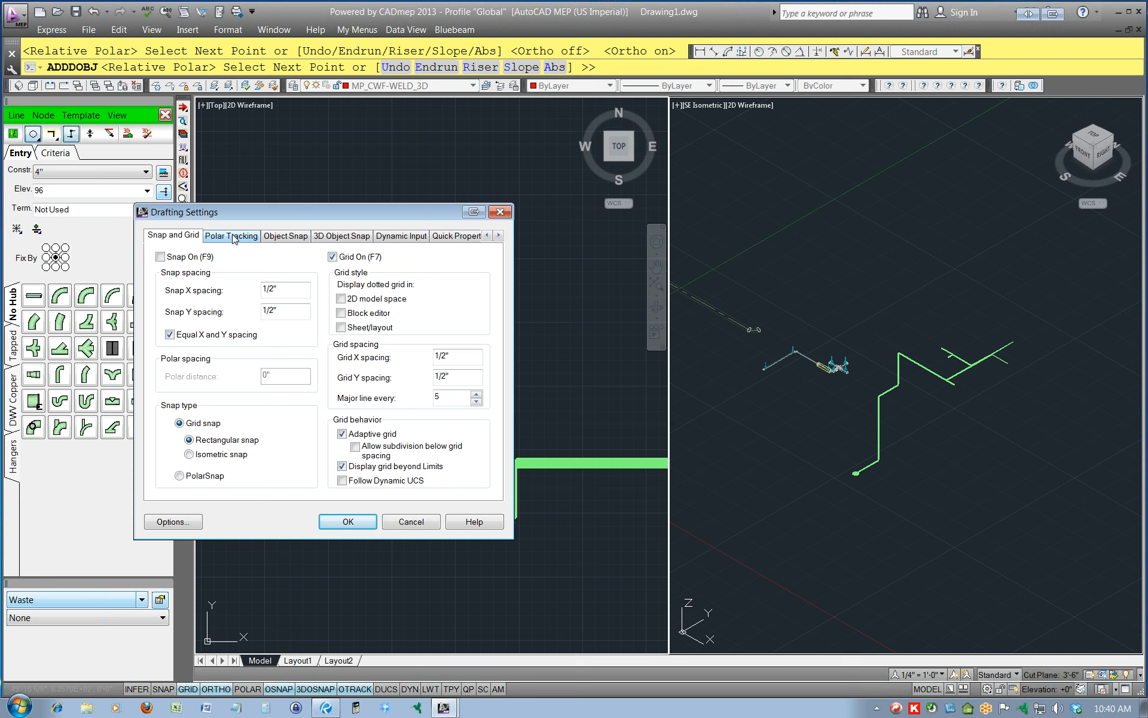
pyautogui.click(233, 237)
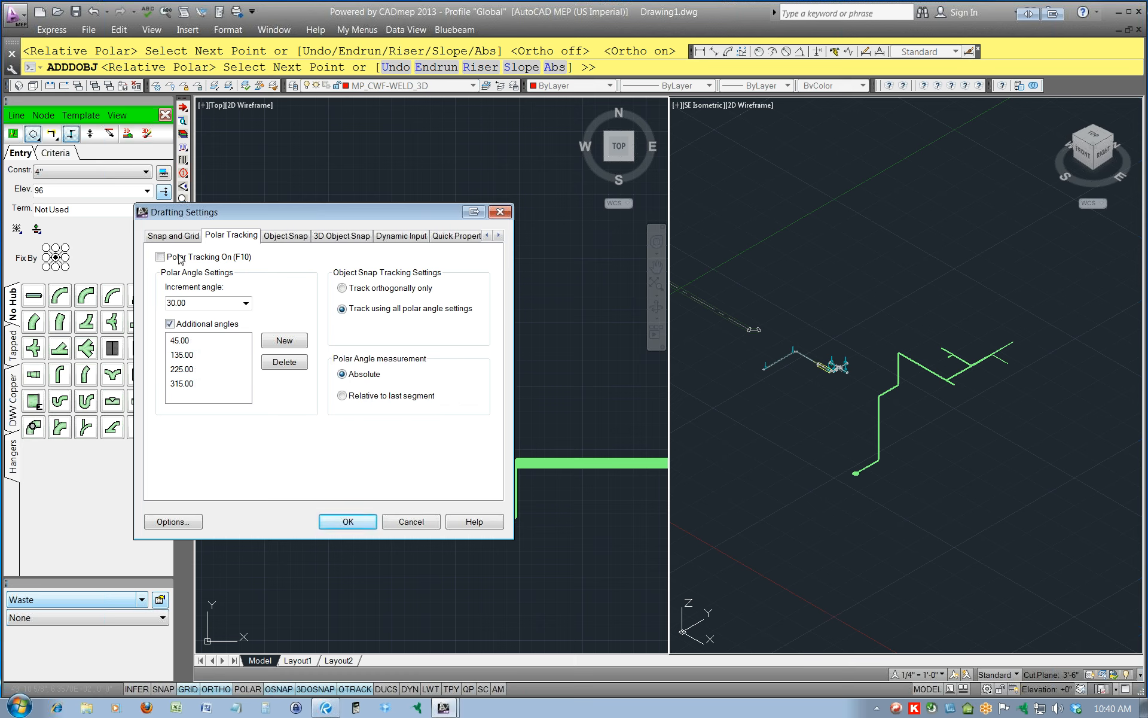
pyautogui.click(350, 524)
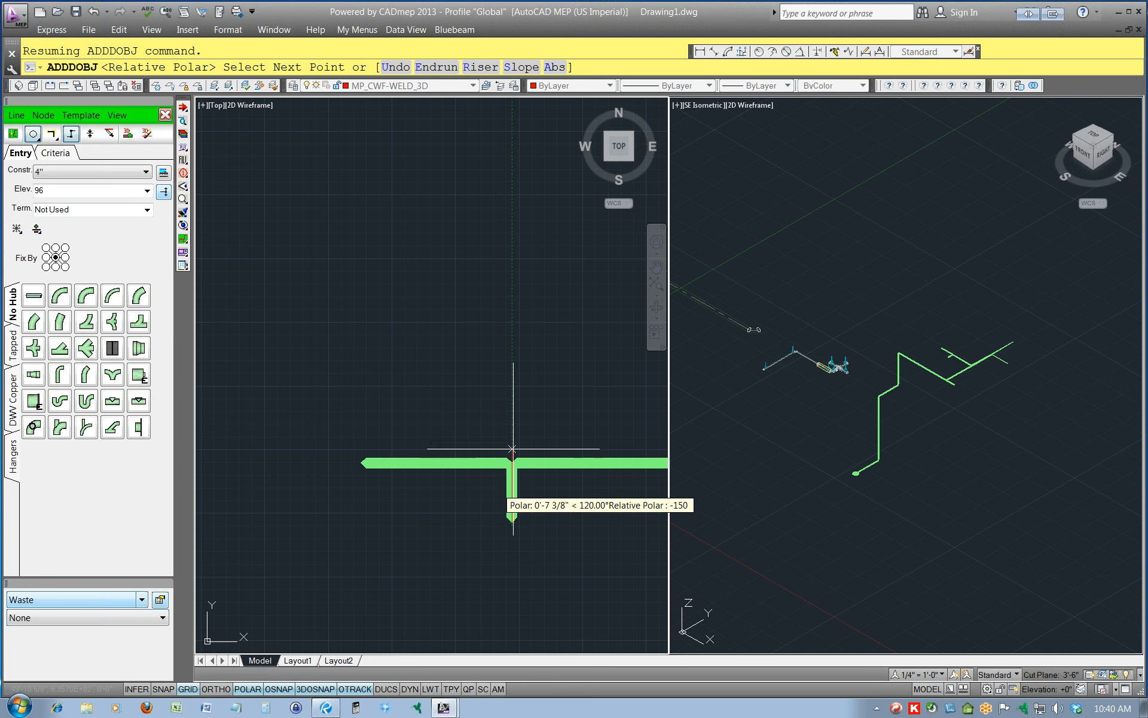
pyautogui.write('E')
pyautogui.press('Return')
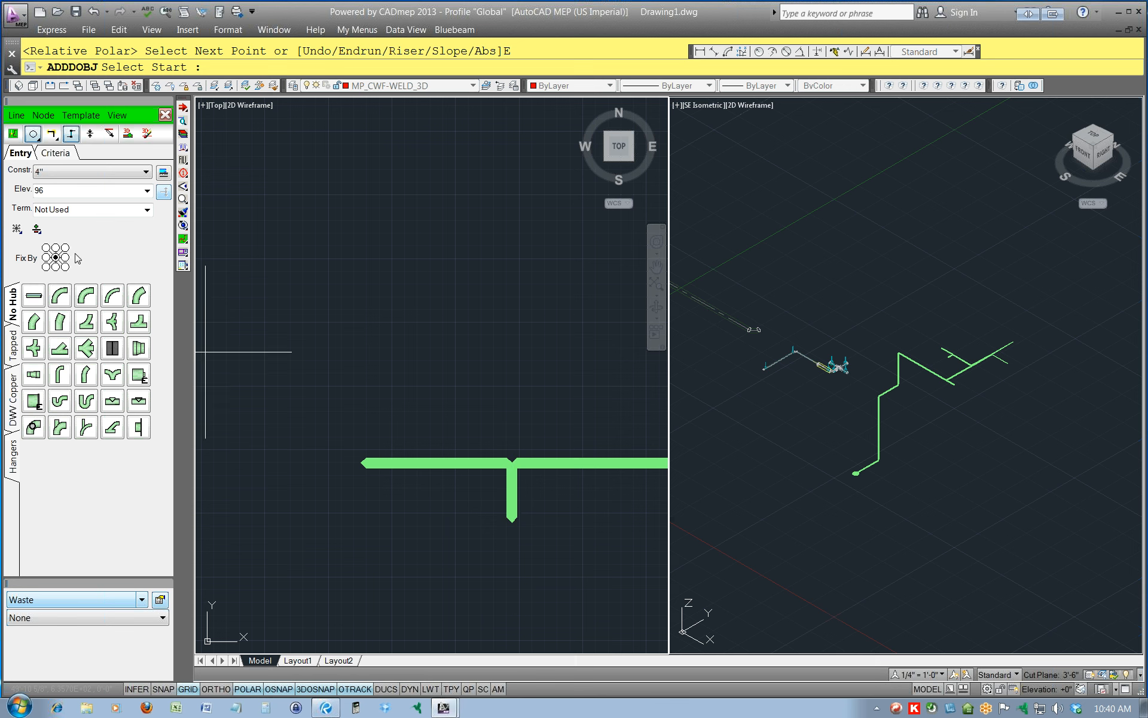
# Delete the short design line running south from the west branch.
pyautogui.click(19, 118)
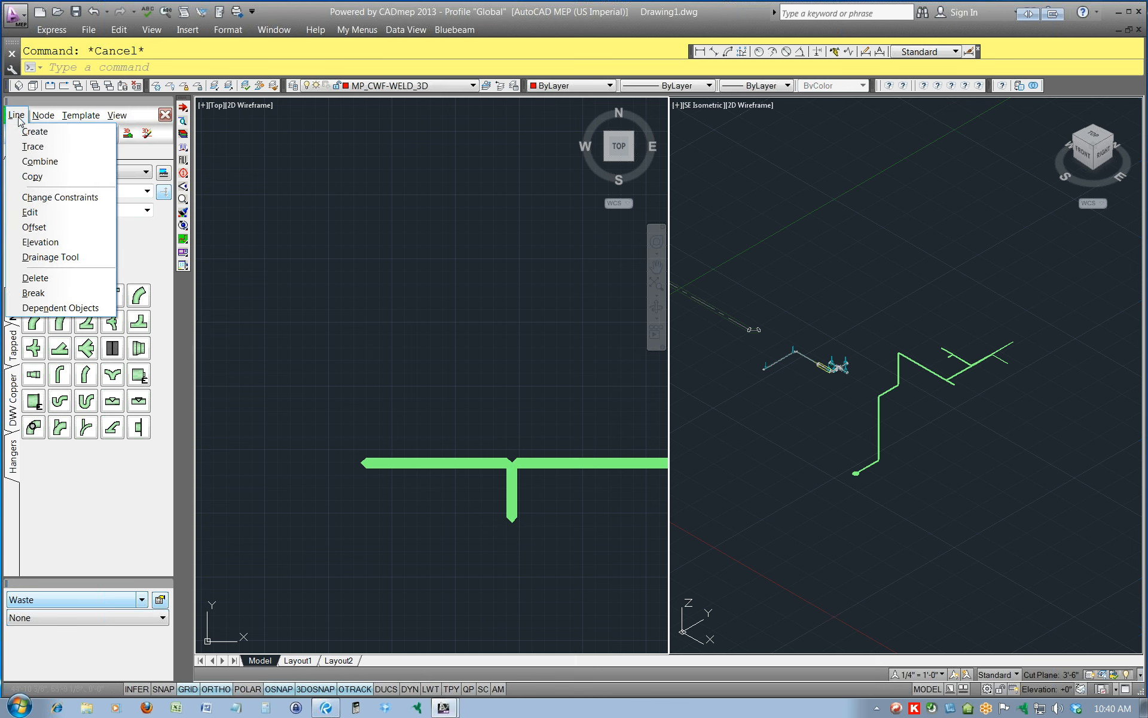
pyautogui.click(49, 282)
pyautogui.click(512, 504)
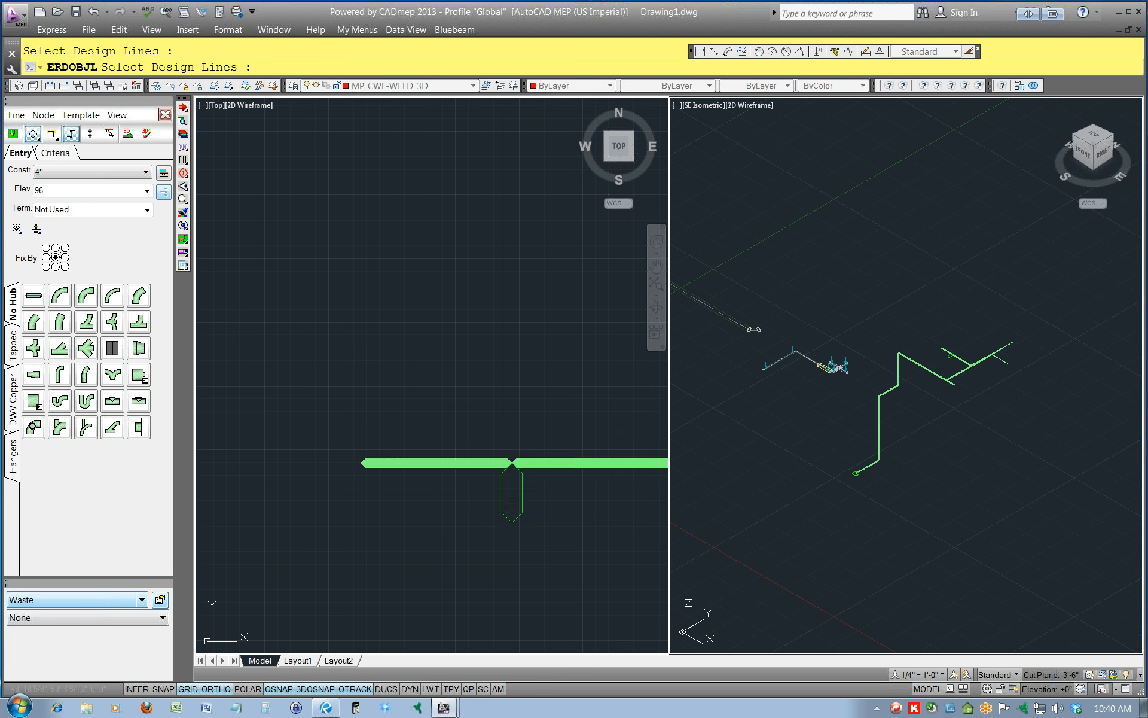
pyautogui.press('Return')
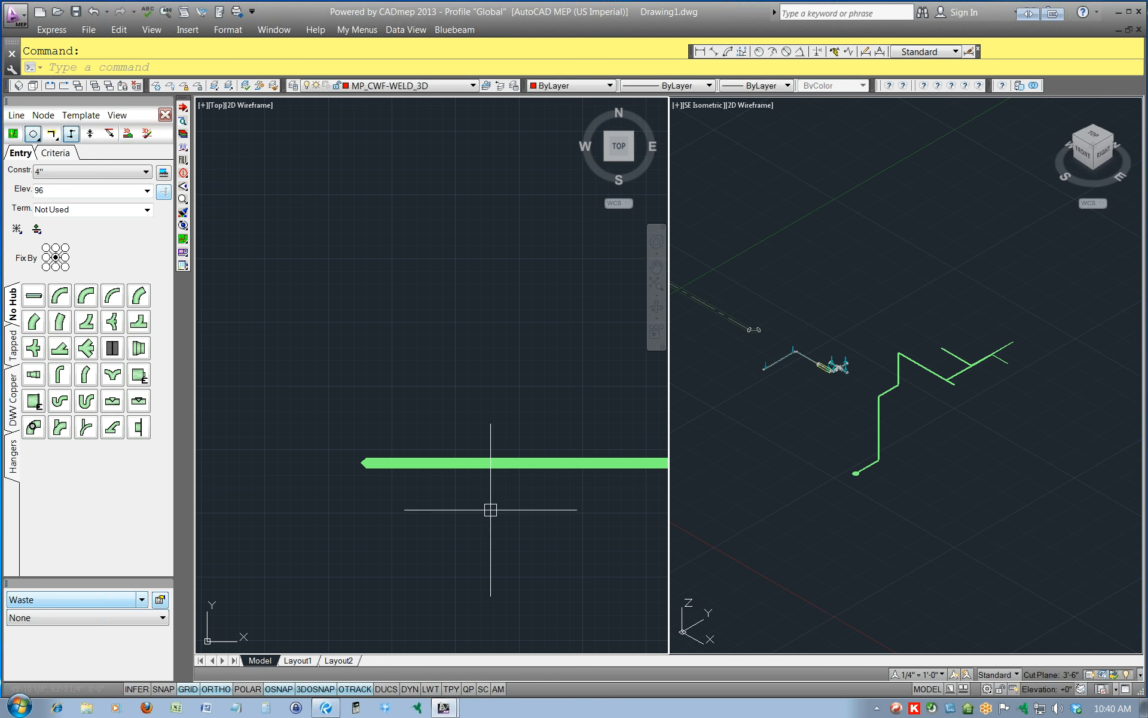
# Restart design-line creation, turn Ortho off, and draw a 4" line diagonally northwest from a point along the west branch.
pyautogui.click(17, 116)
pyautogui.click(30, 132)
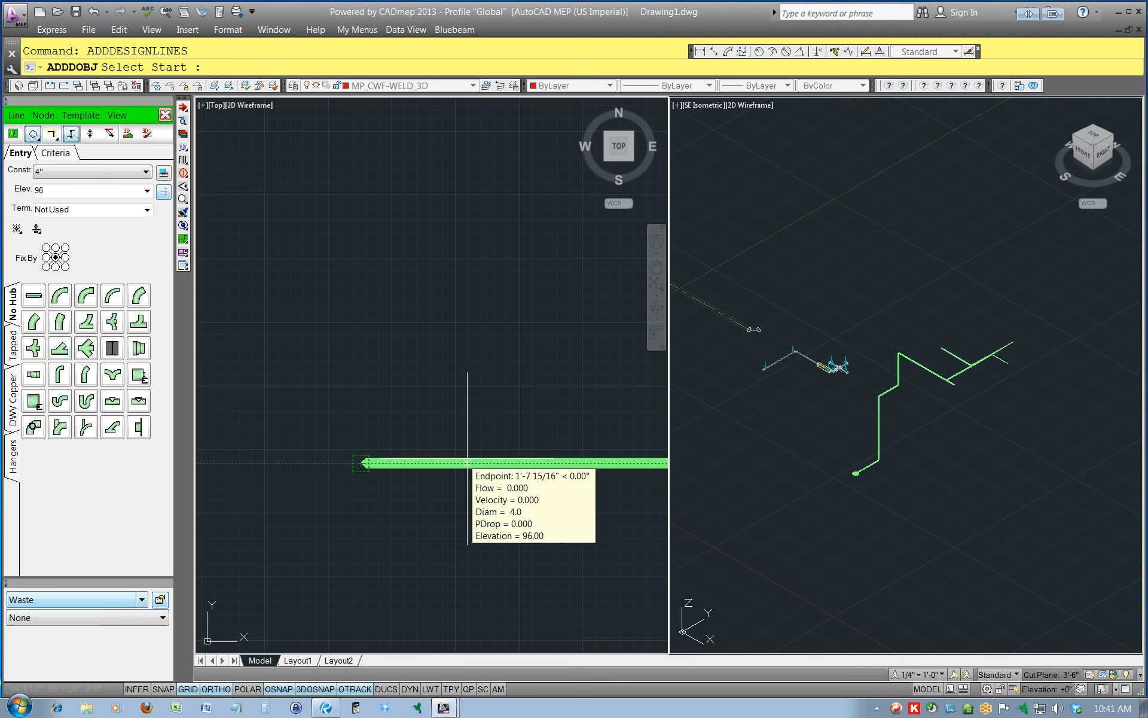
pyautogui.click(490, 463)
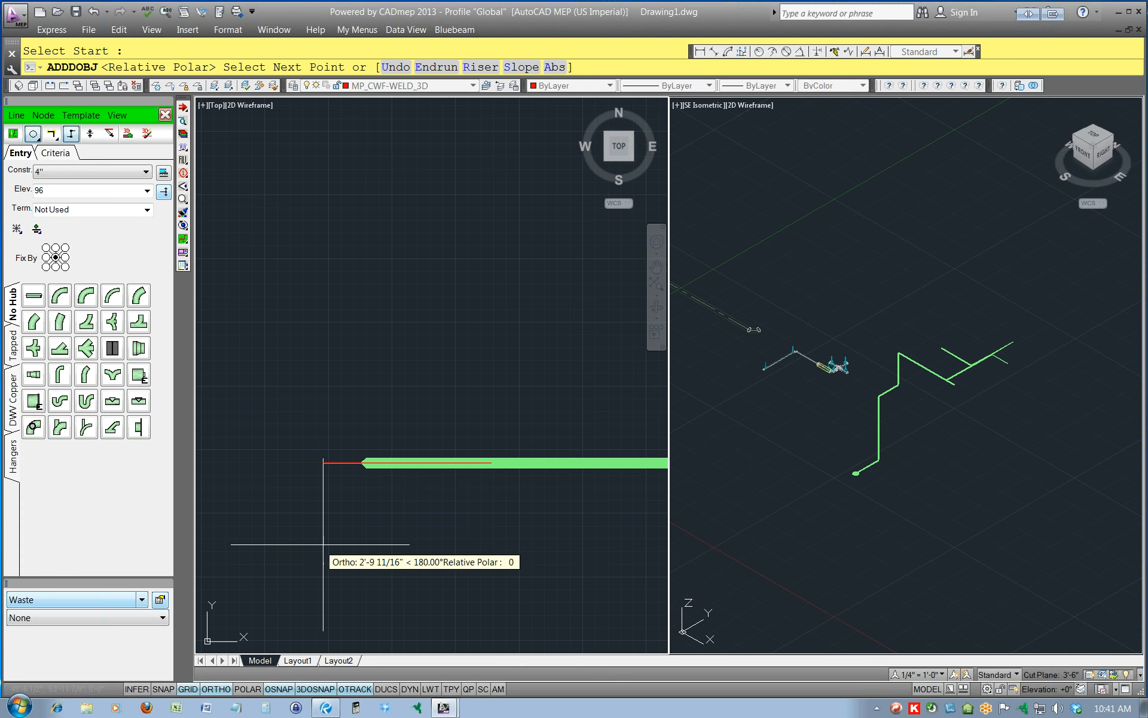
pyautogui.write('E')
pyautogui.press('Return')
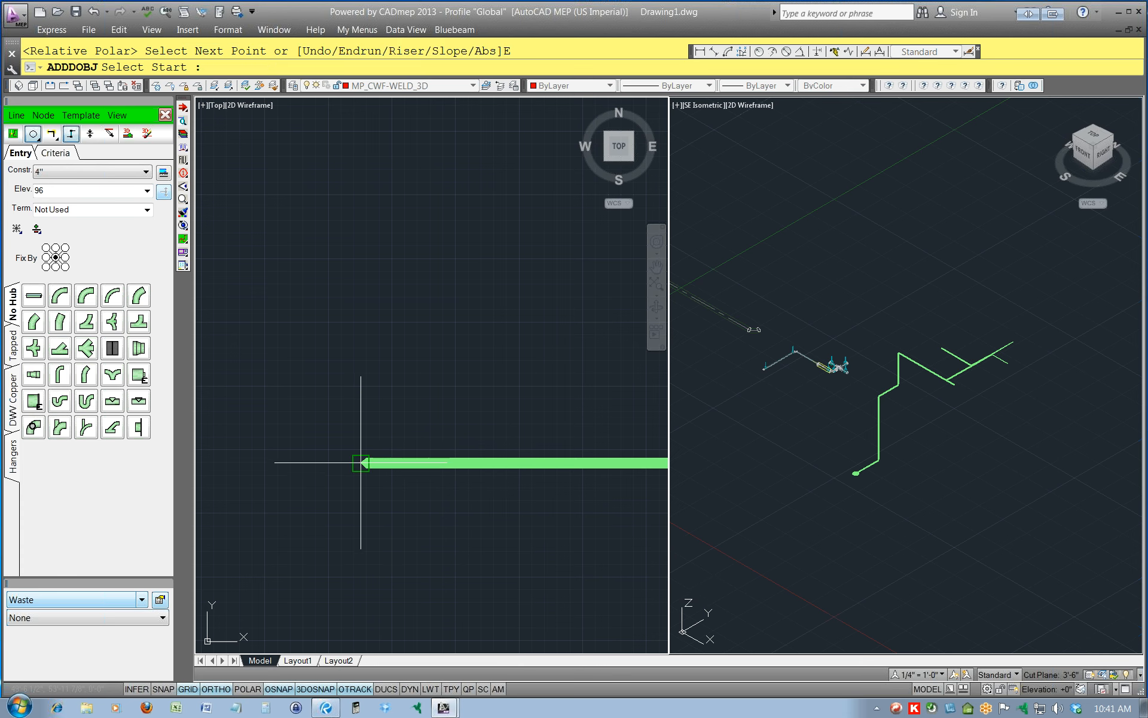
pyautogui.press('F8')
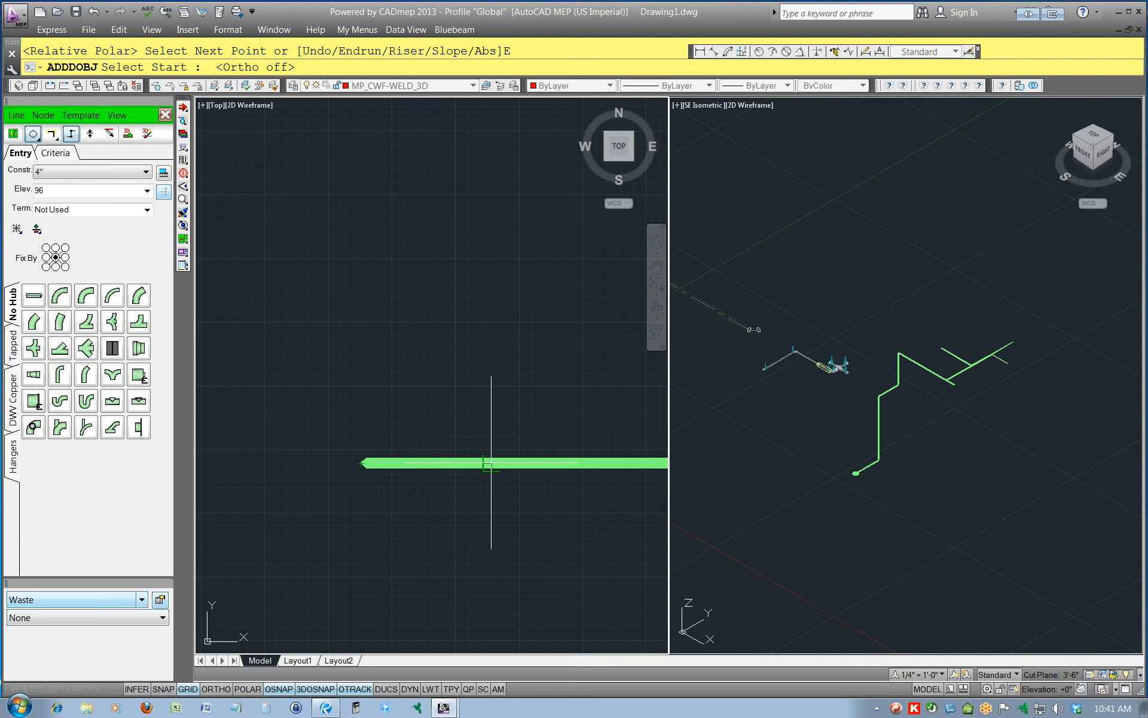
pyautogui.click(491, 462)
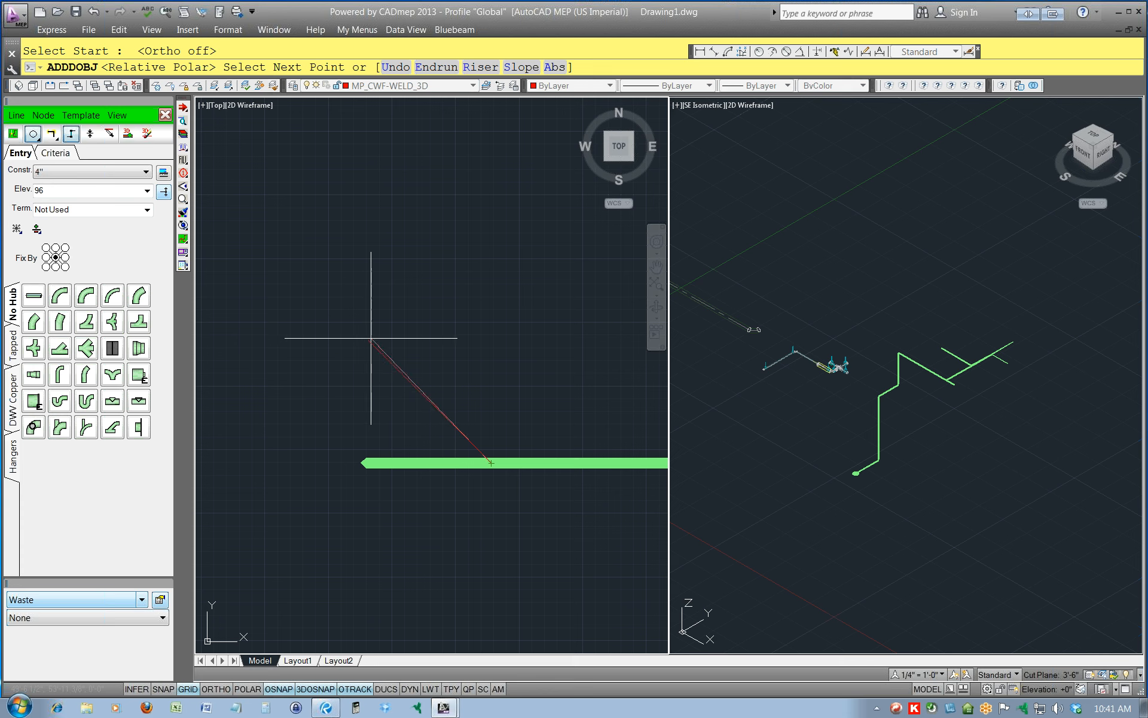
pyautogui.click(320, 292)
# Add a 4" riser to elevation 156 at the diagonal branch's free end, then end the run and leave the command.
pyautogui.click(52, 191)
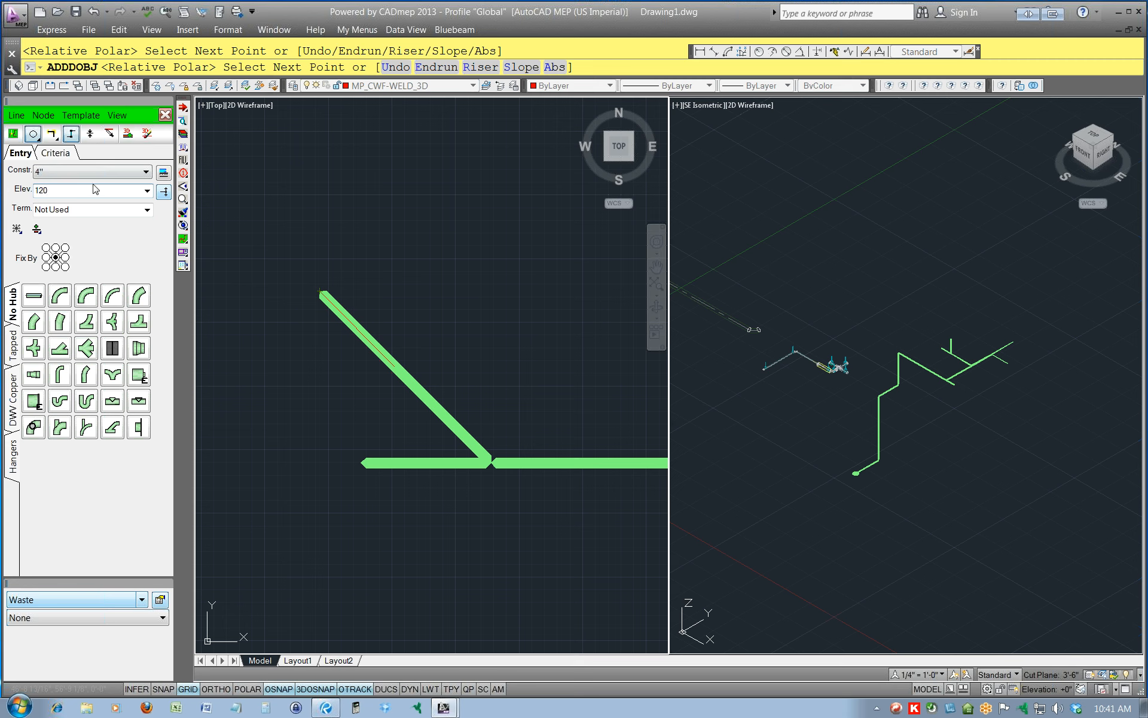
pyautogui.click(164, 191)
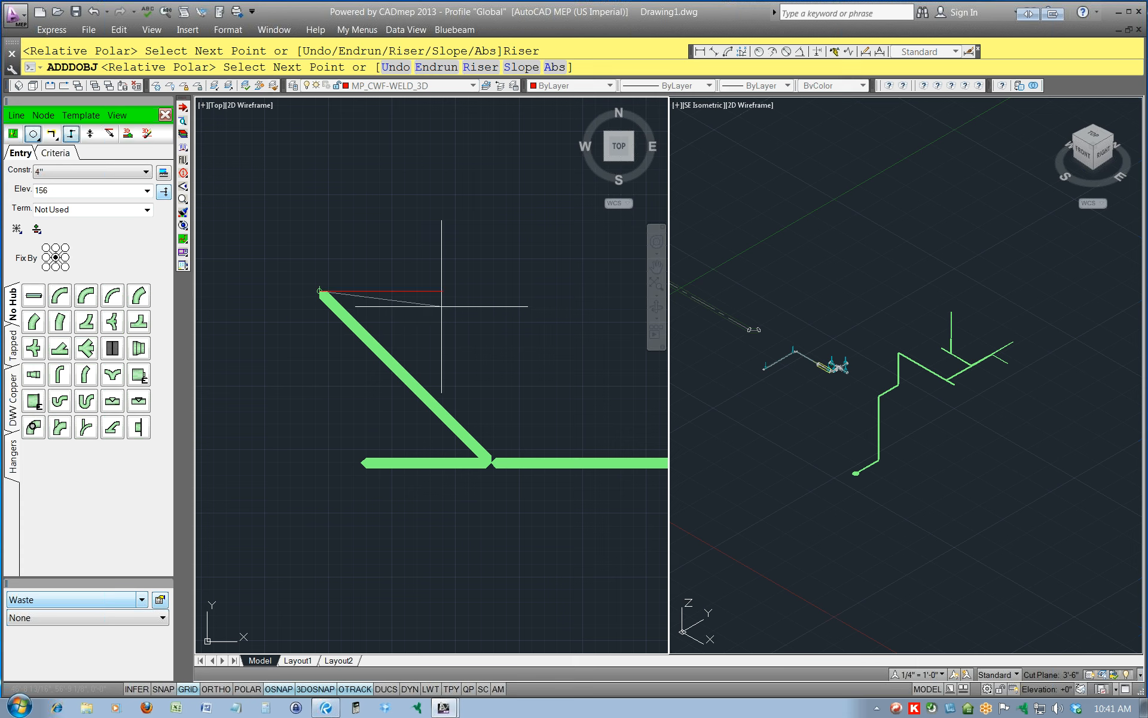
pyautogui.write('E')
pyautogui.press('Return')
pyautogui.press('Escape')
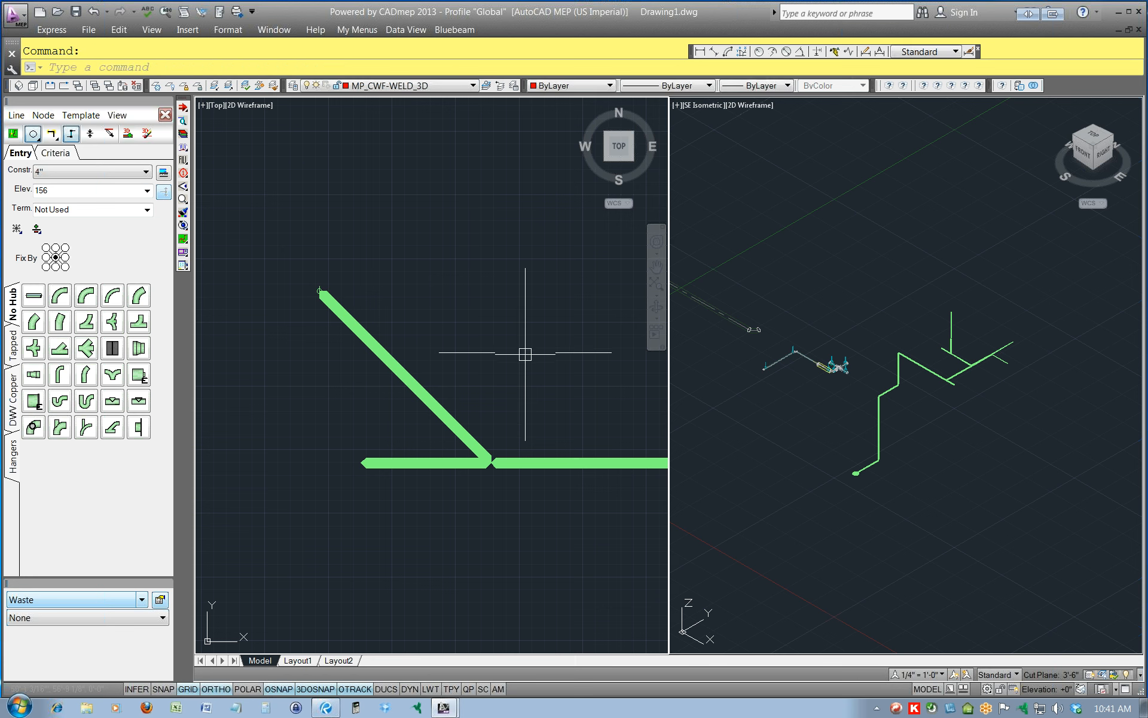
# Restart design-line creation and place a No Hub trap fitting at the corner where the diagonal branch meets its riser.
pyautogui.click(945, 374)
pyautogui.scroll(2, 977, 345)
pyautogui.scroll(1, 977, 345)
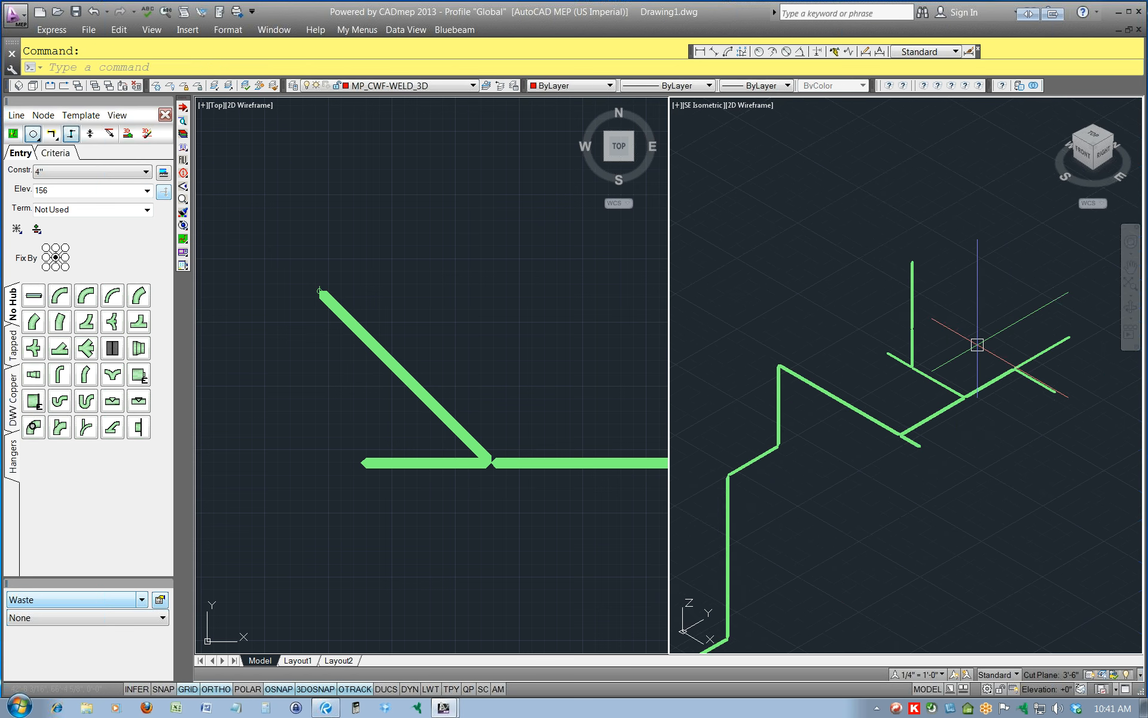
pyautogui.scroll(2, 977, 345)
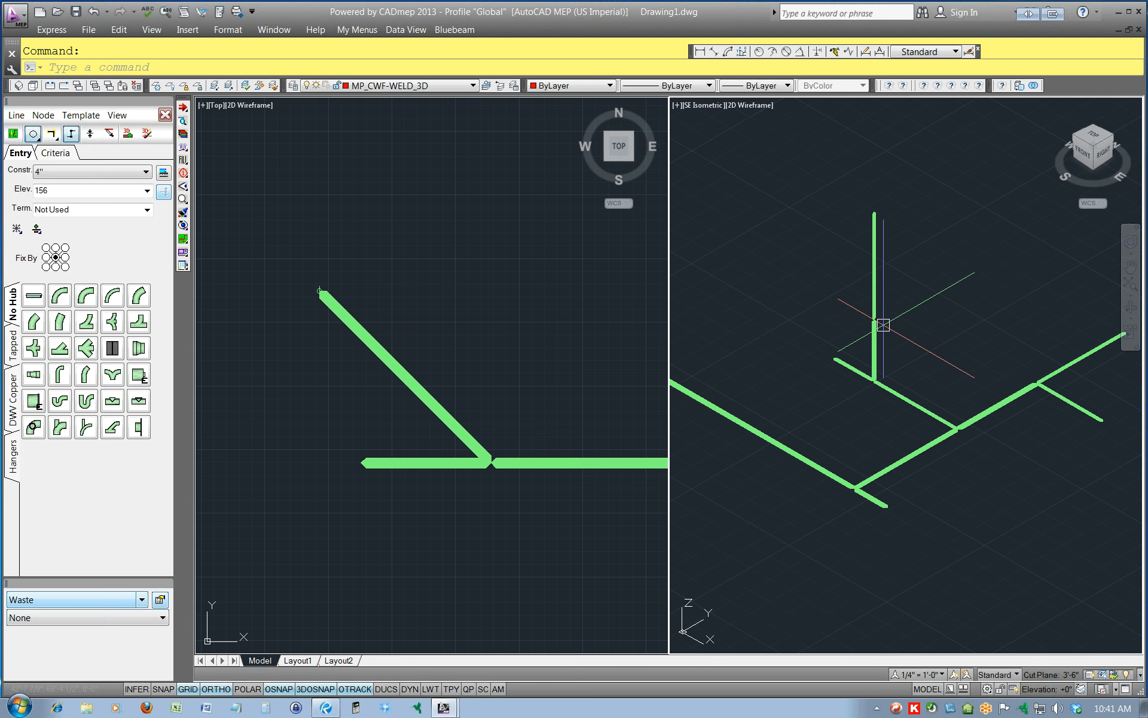
pyautogui.click(13, 116)
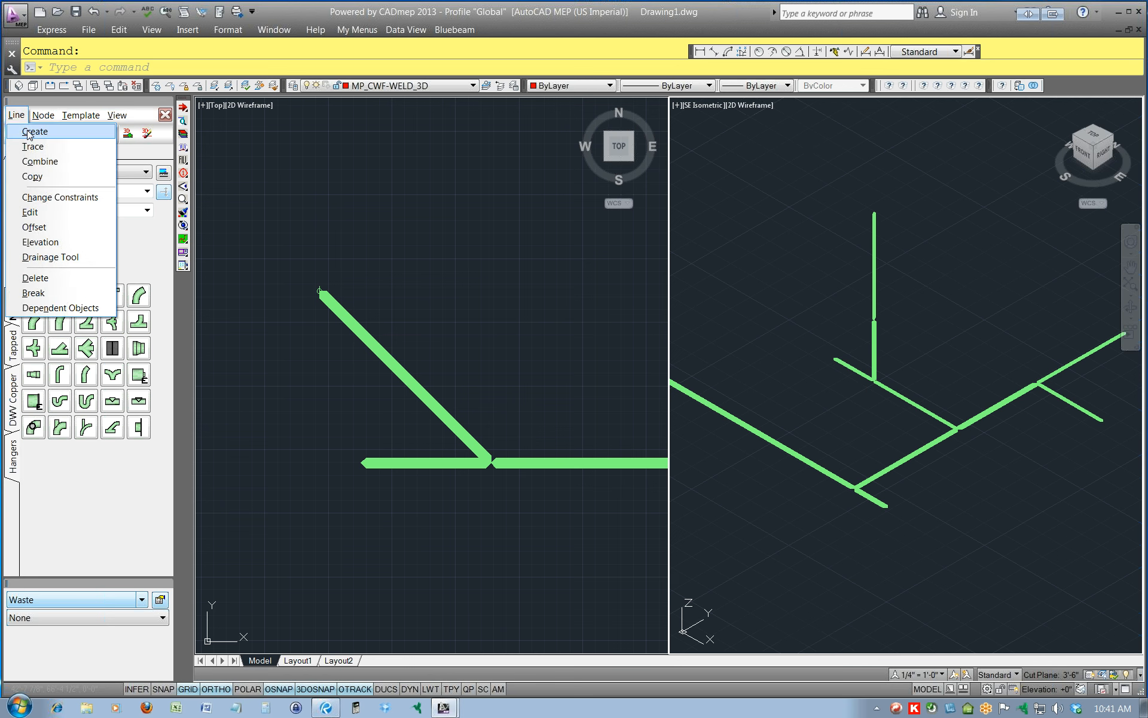
pyautogui.click(30, 132)
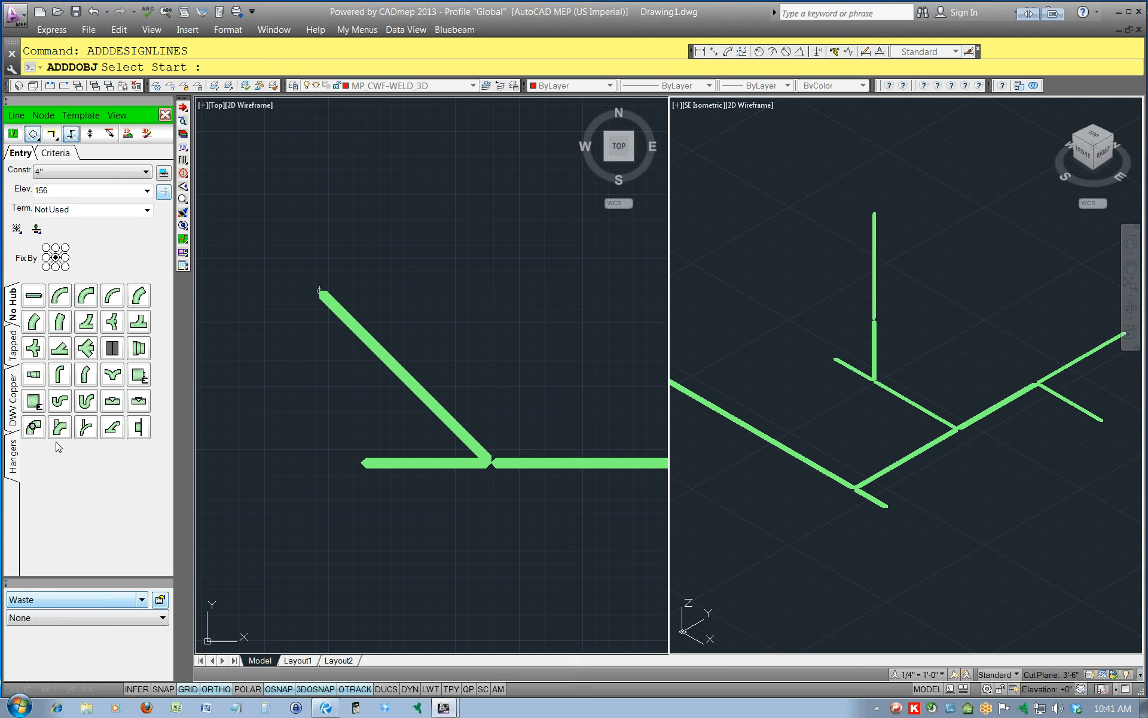
pyautogui.click(60, 401)
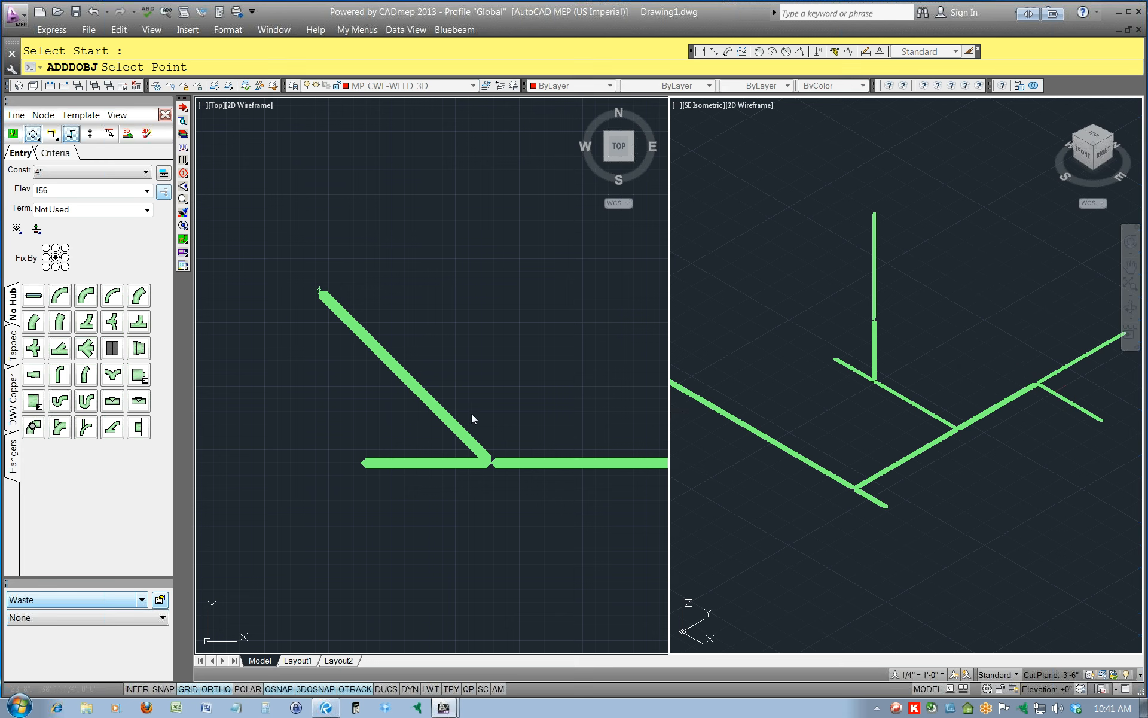
pyautogui.click(482, 329)
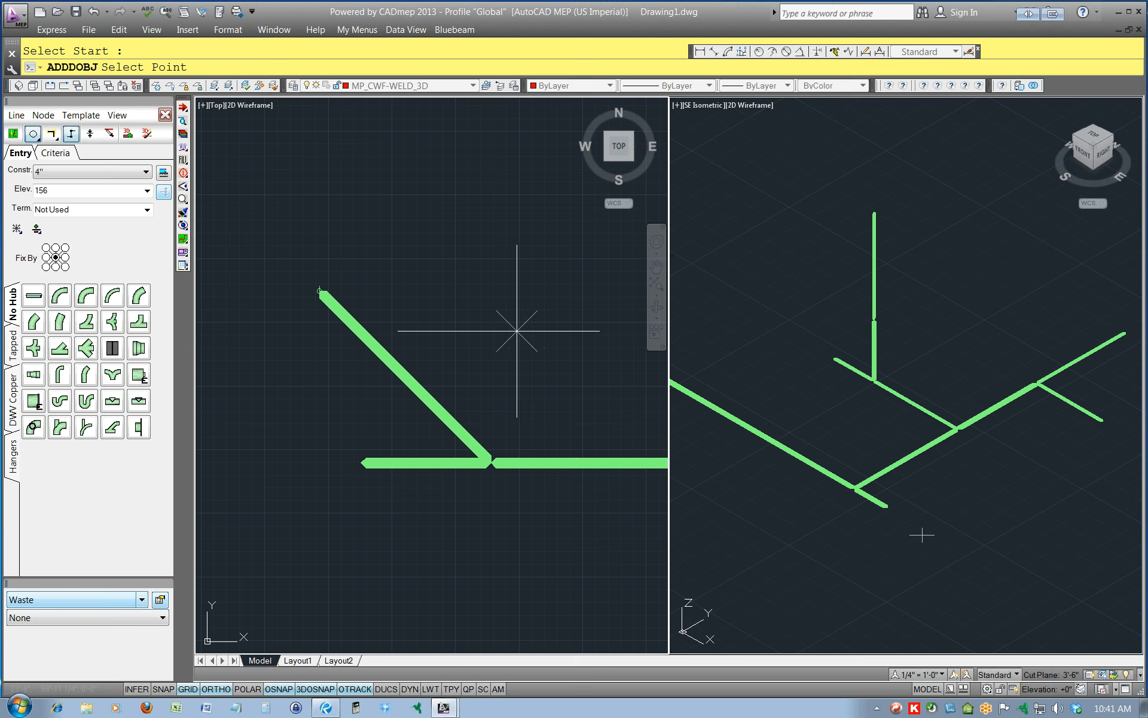
pyautogui.click(903, 318)
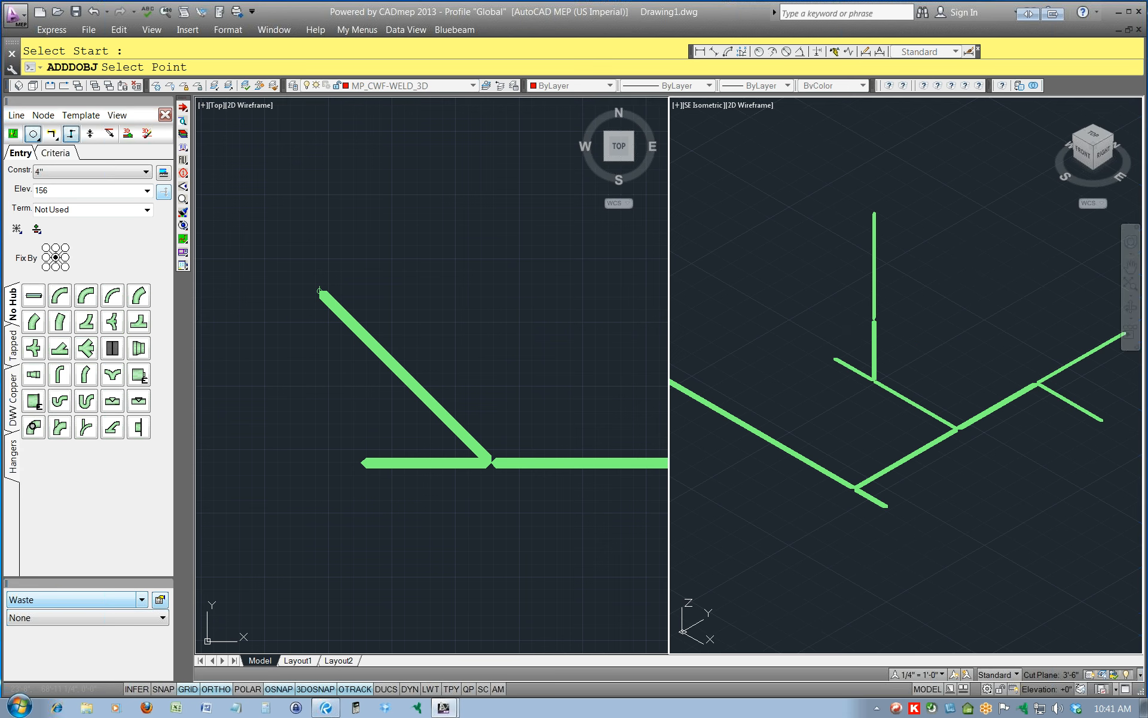
pyautogui.rightClick(938, 297)
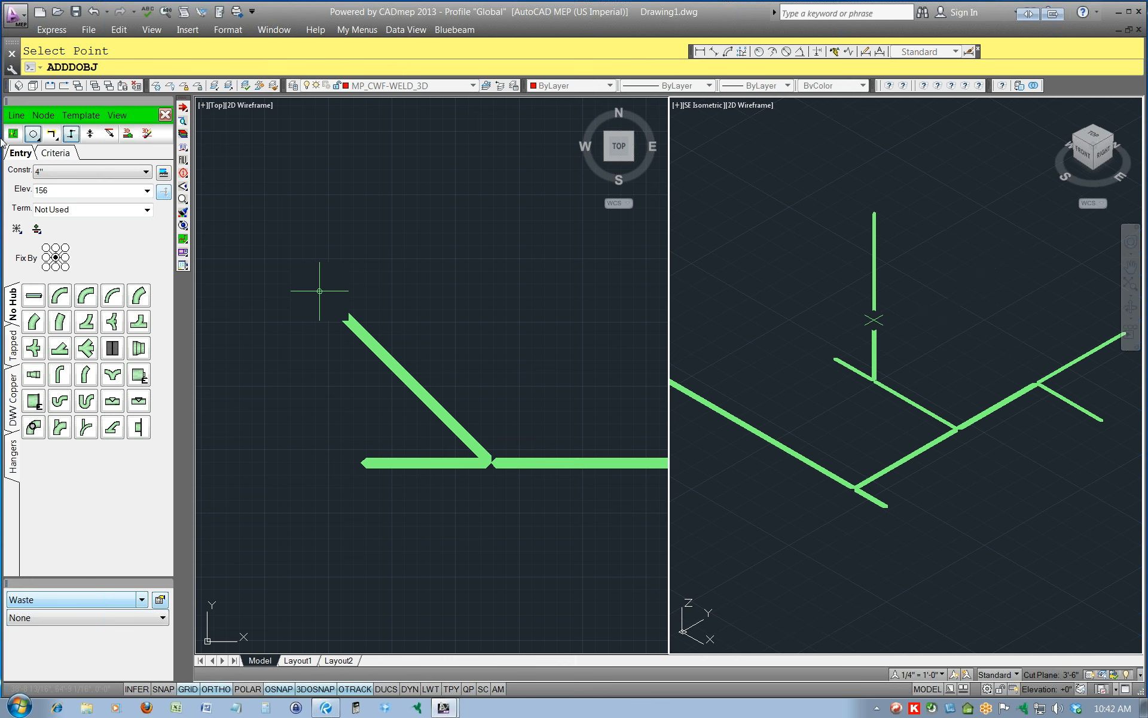
# Fill the Waste design-line network in 3D and inspect the junction of the diagonal branch with the west branch.
pyautogui.click(122, 121)
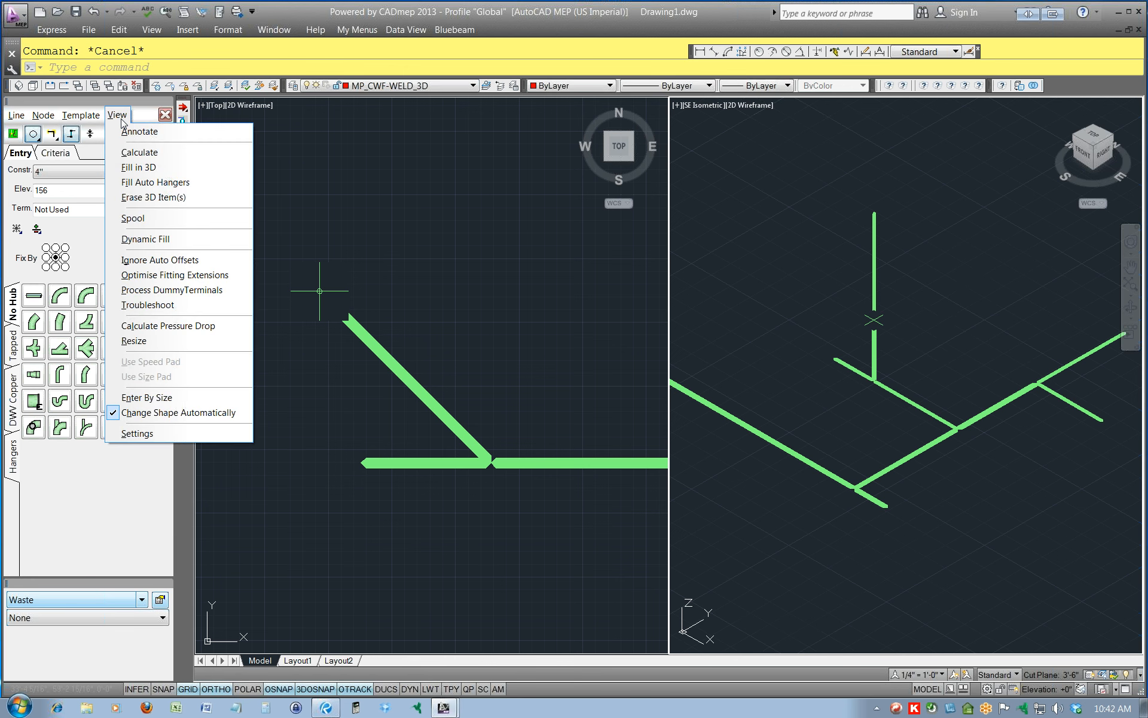
pyautogui.click(145, 165)
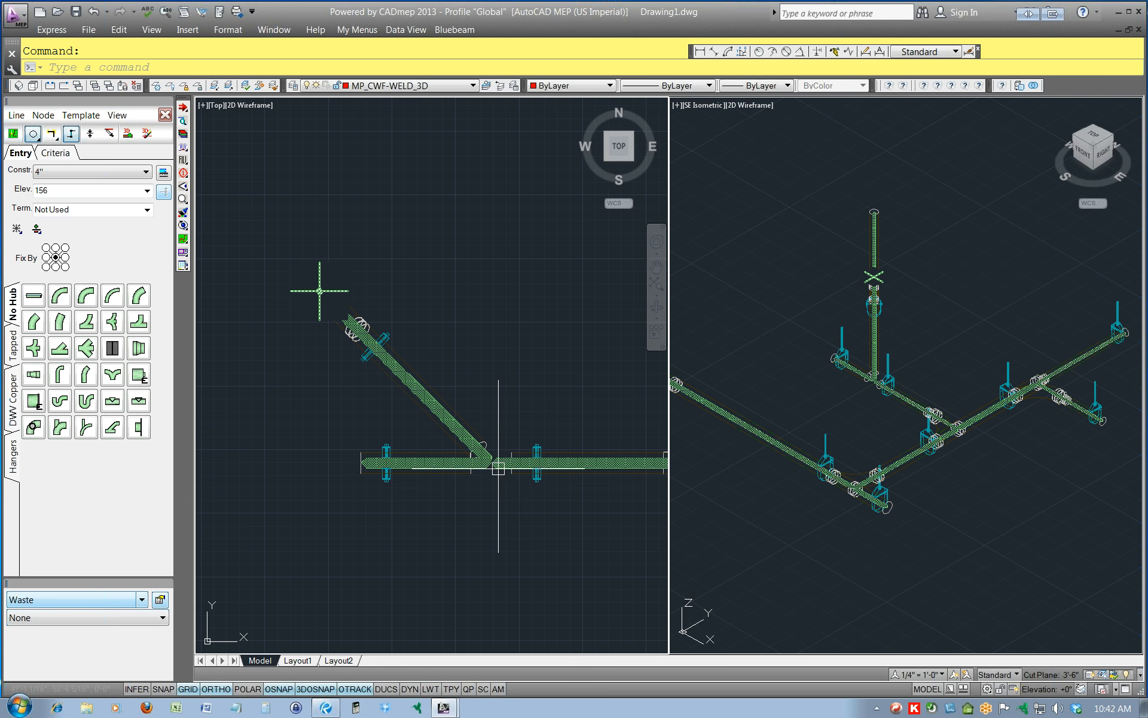
pyautogui.scroll(4, 498, 466)
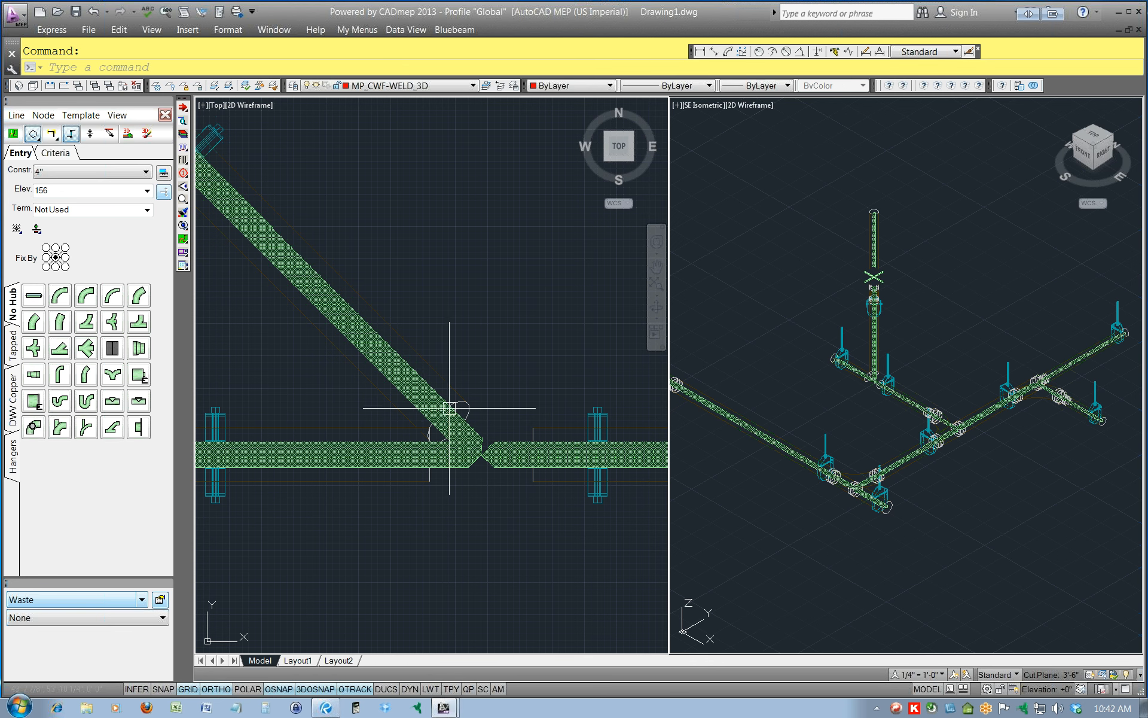
# Erase the 3D items from the Waste network so only its design lines remain.
pyautogui.click(118, 117)
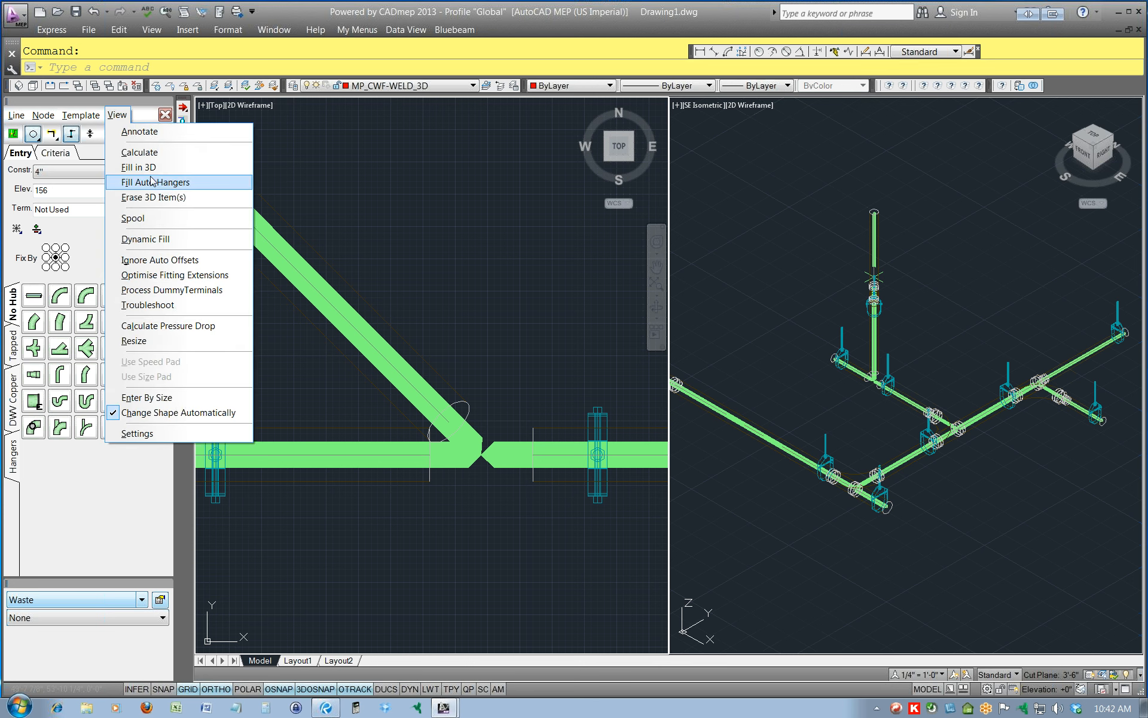
pyautogui.click(152, 197)
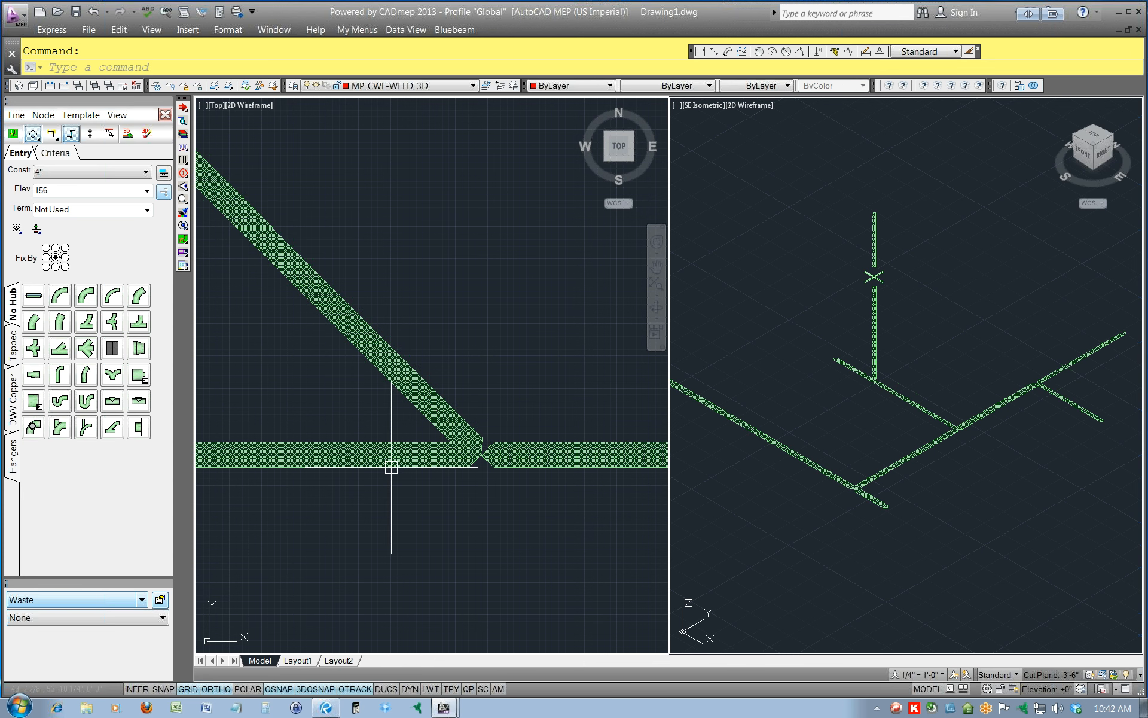
pyautogui.scroll(-2, 377, 353)
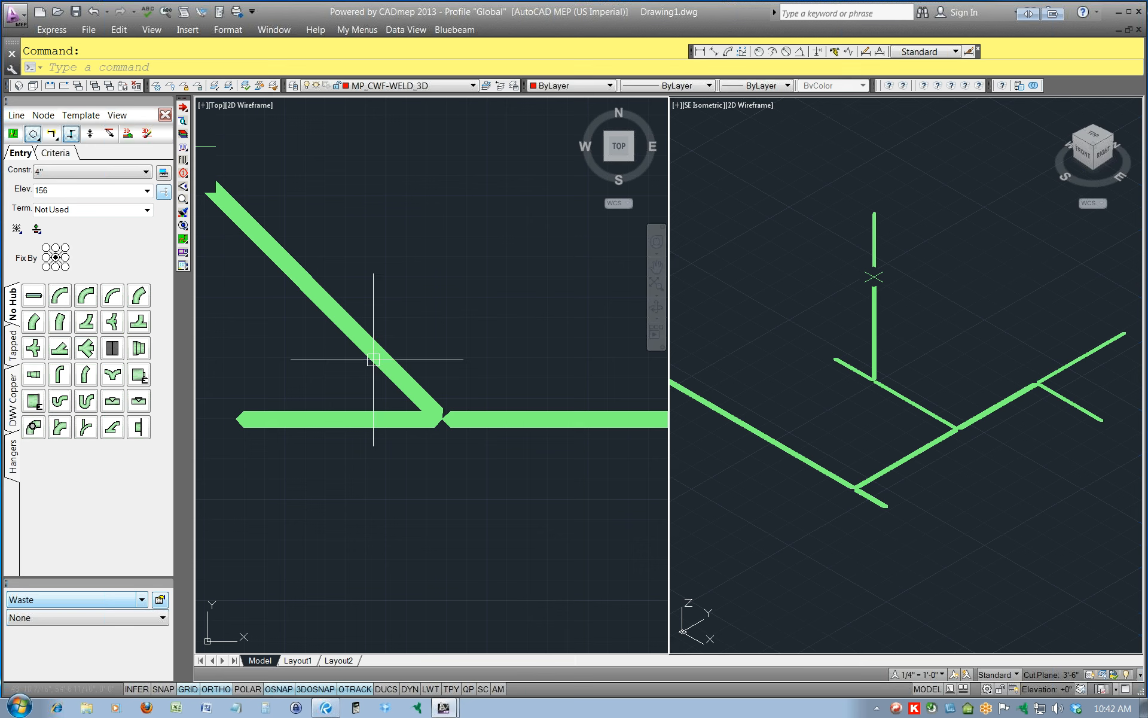
pyautogui.moveTo(333, 354); pyautogui.dragTo(486, 443, button='middle')
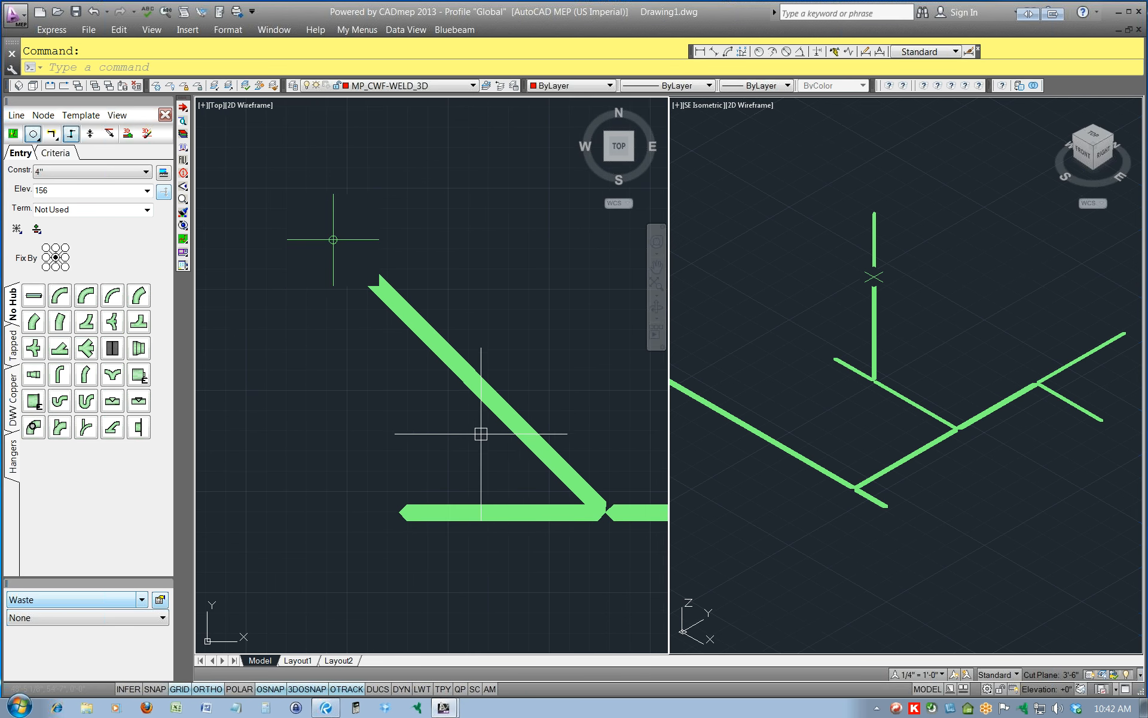
# Edit the Waste design lines and set the elevation of line 13, the diagonal 4" branch, to 96.
pyautogui.click(430, 338)
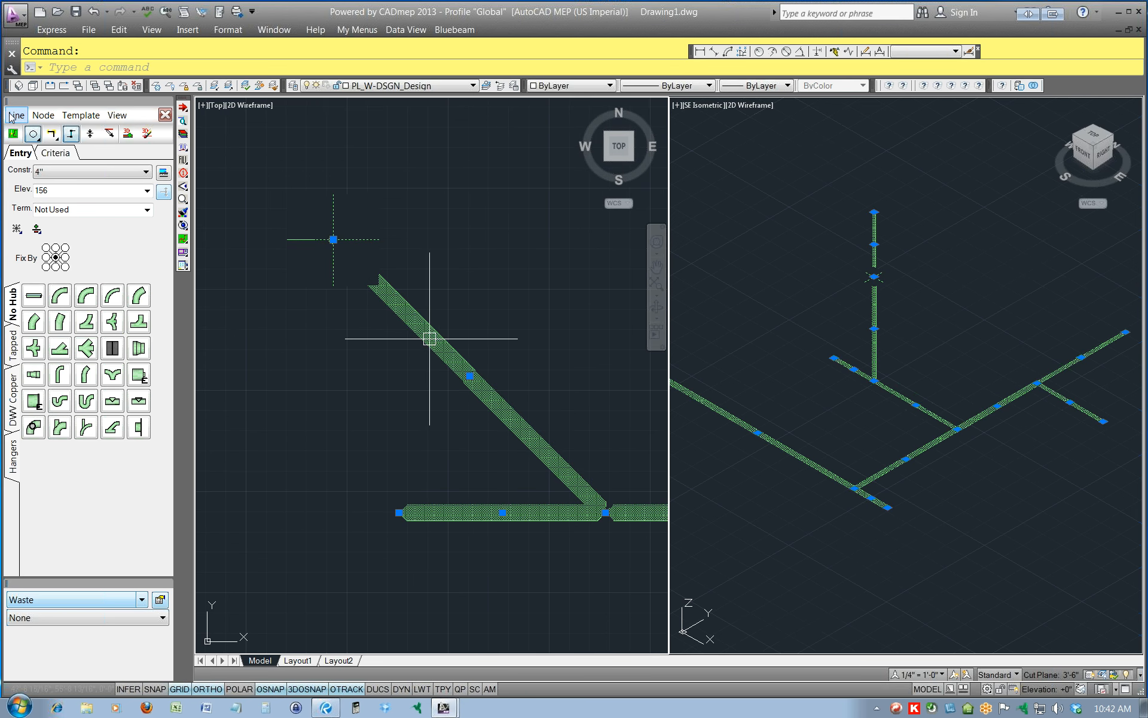
pyautogui.click(16, 116)
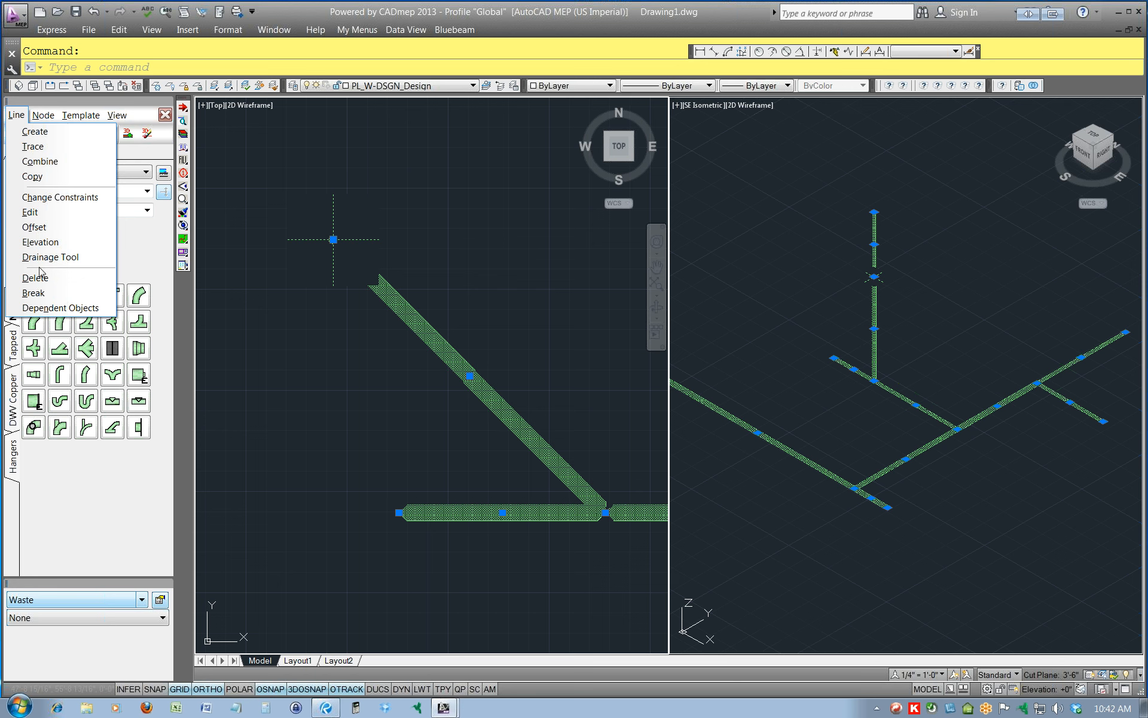
pyautogui.click(47, 214)
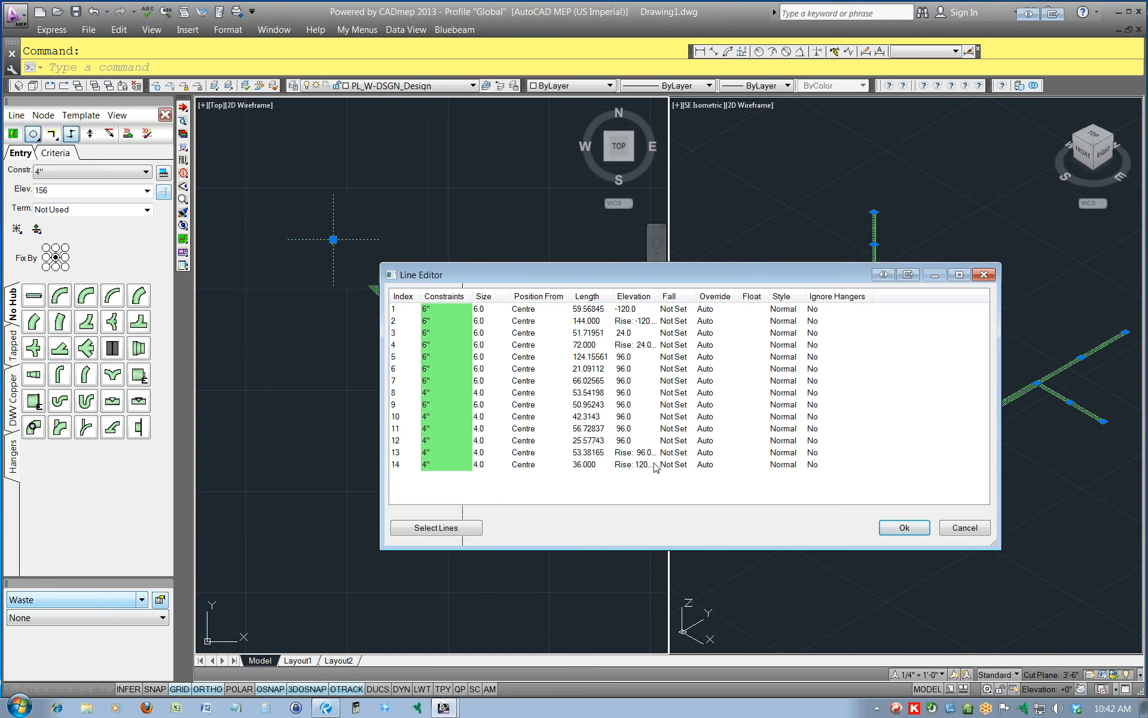
pyautogui.click(625, 455)
pyautogui.rightClick(625, 456)
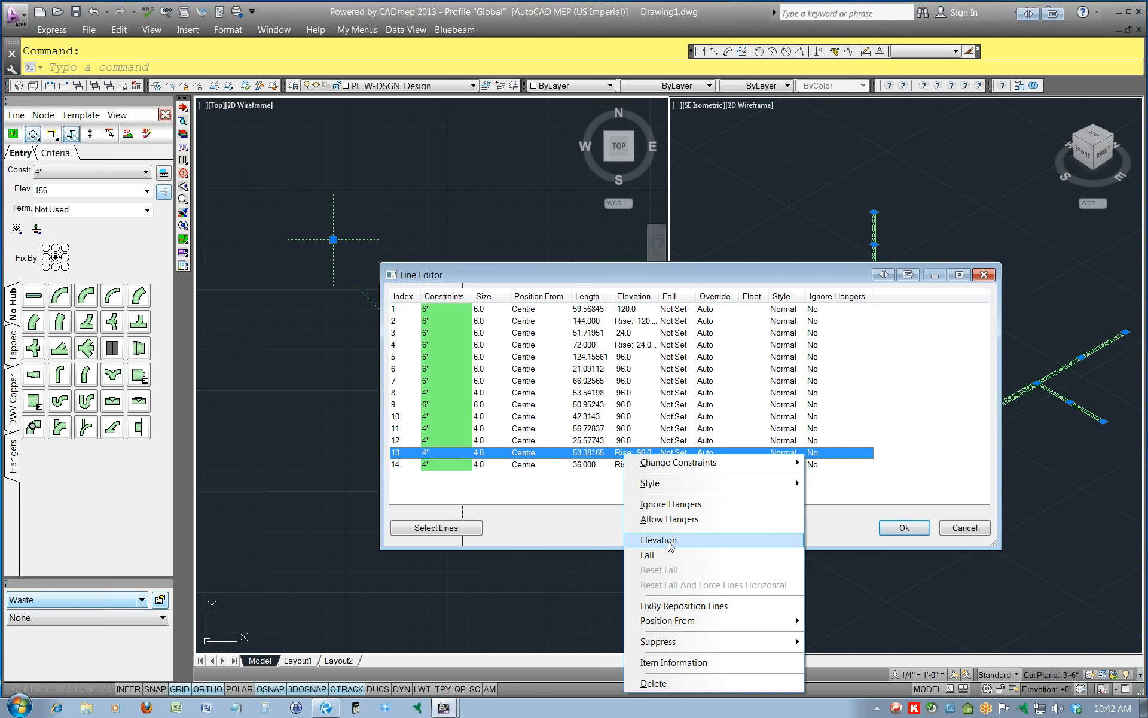
pyautogui.click(658, 540)
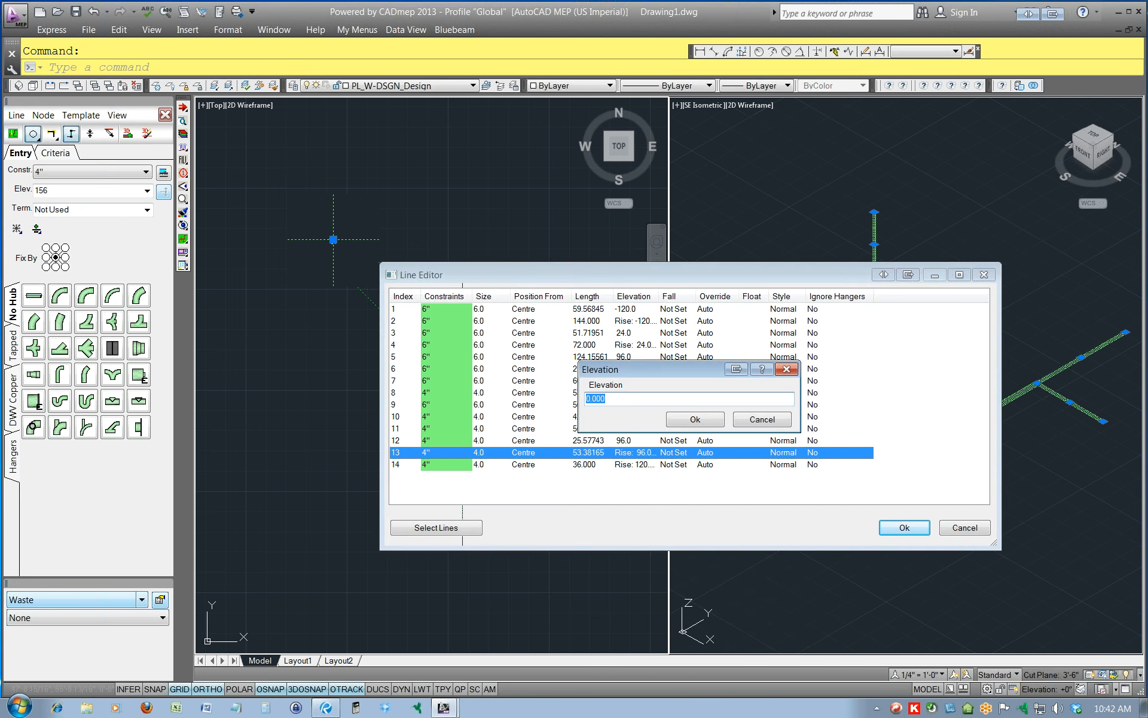
pyautogui.click(695, 418)
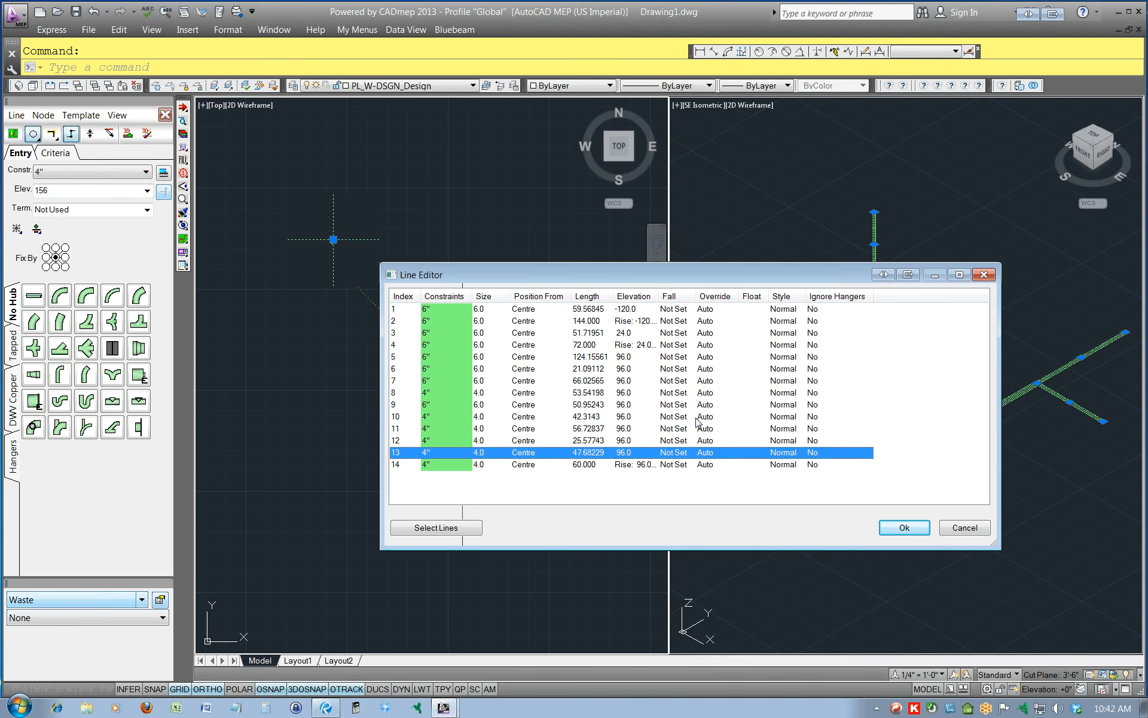
pyautogui.click(917, 533)
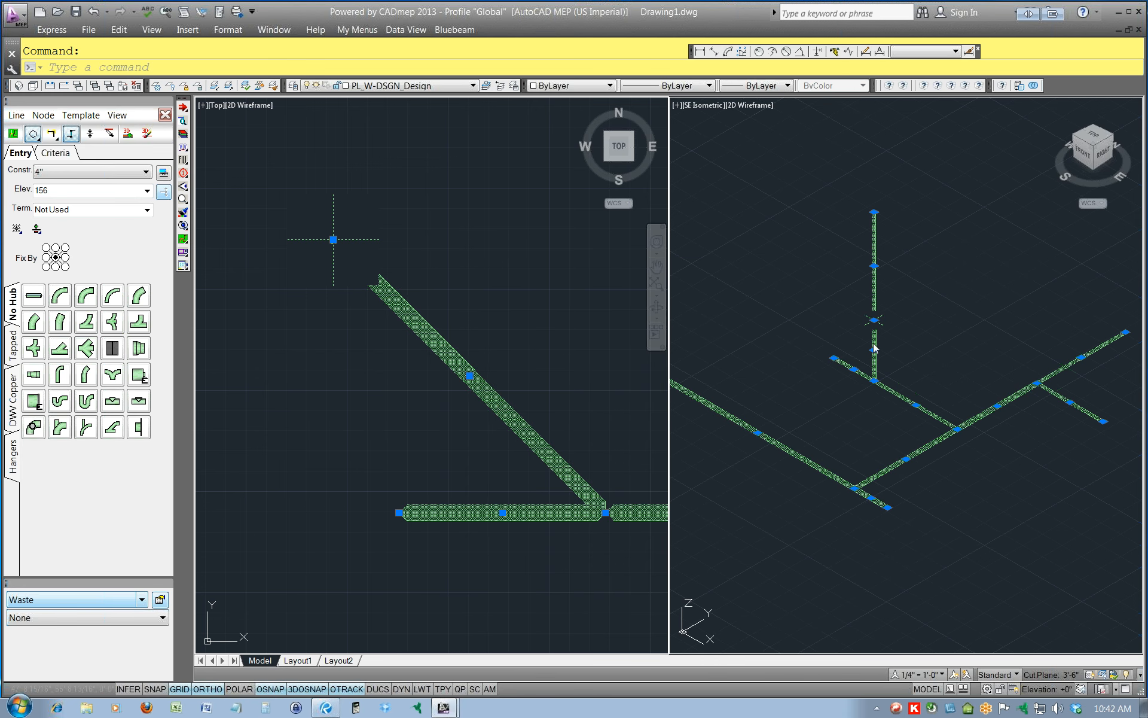
# Fill the corrected Waste network in 3D and clear the selection.
pyautogui.click(119, 116)
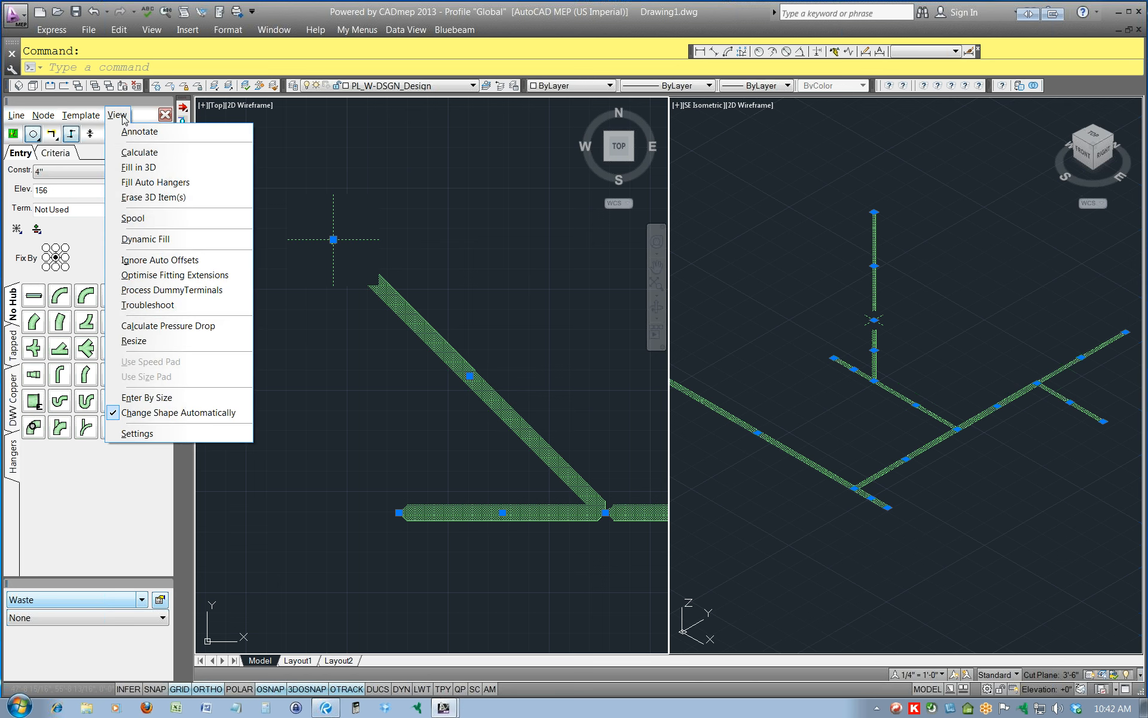
pyautogui.click(139, 167)
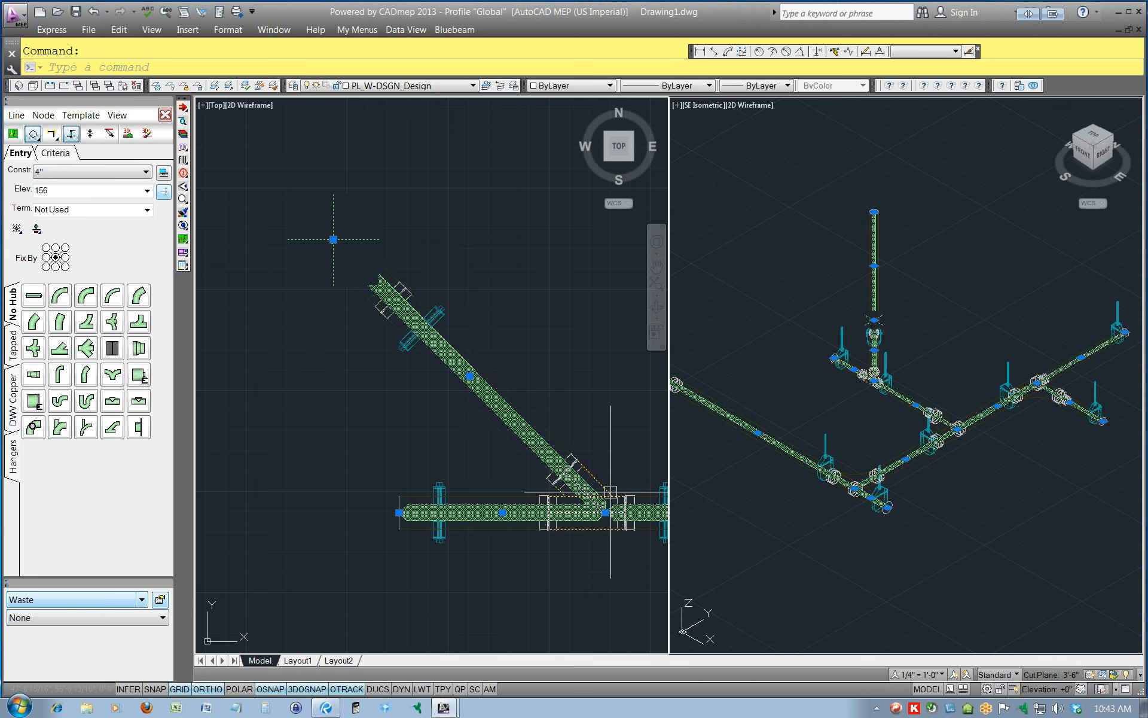
pyautogui.moveTo(605, 483)
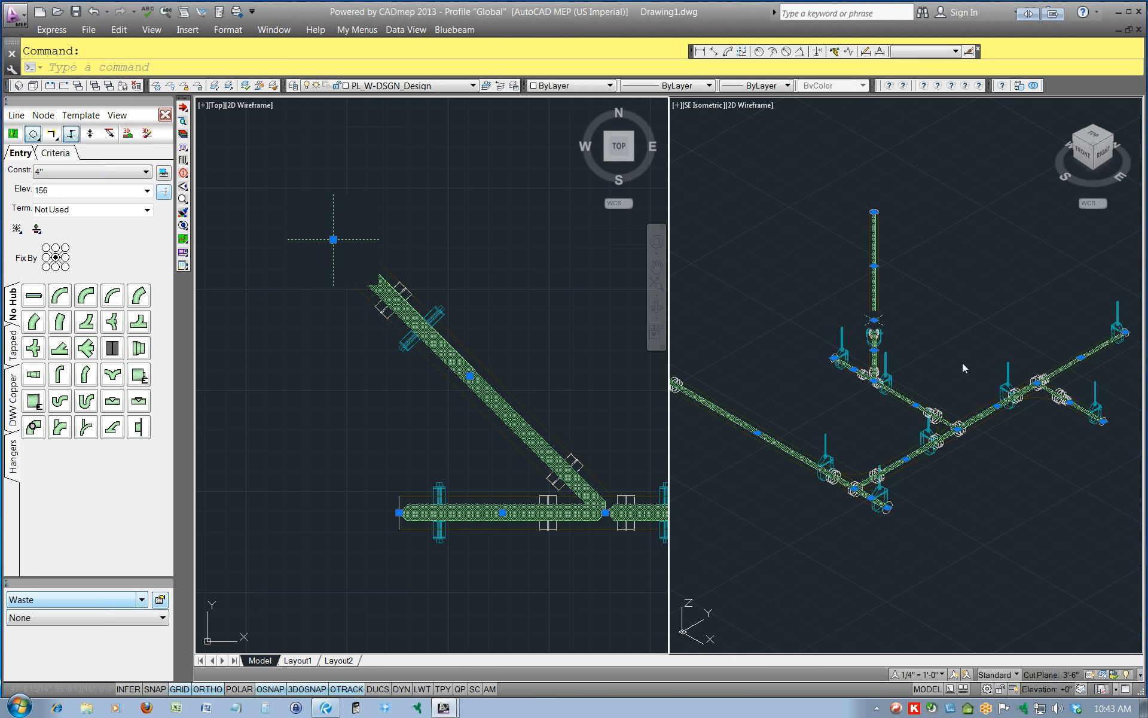
pyautogui.moveTo(1043, 469); pyautogui.dragTo(958, 453, button='middle')
pyautogui.press('Escape')
pyautogui.moveTo(1017, 476); pyautogui.dragTo(978, 452, button='middle')
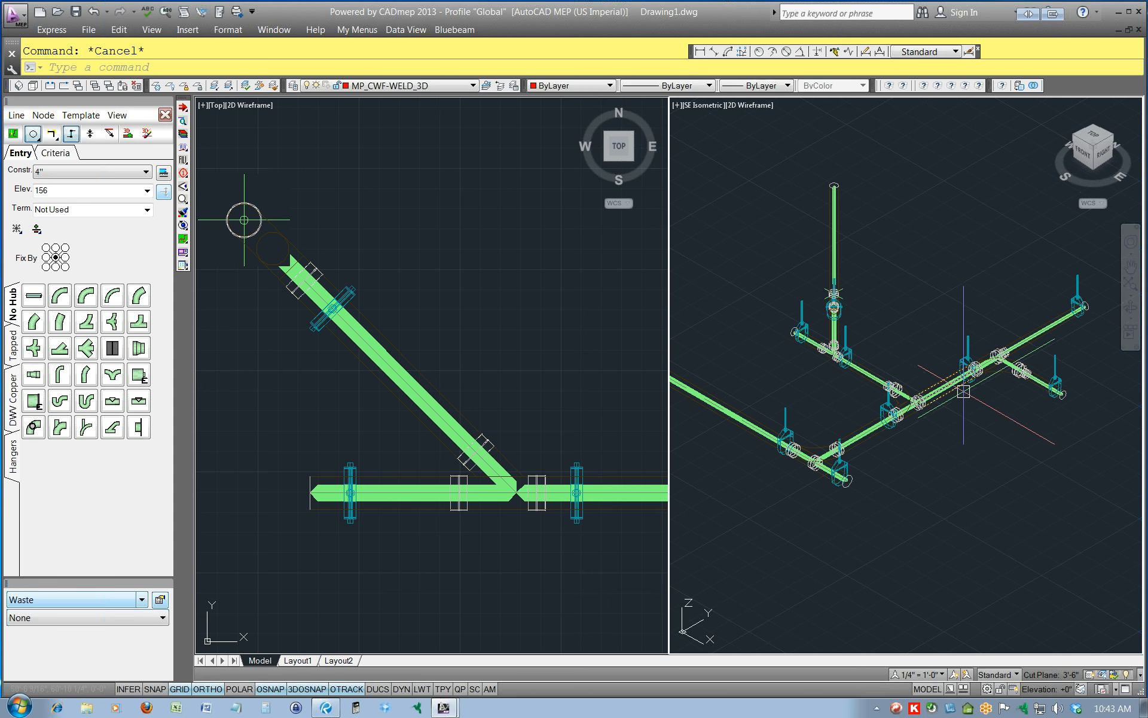
# Examine the fittings where the east and west branches join the 6" main in the plan view.
pyautogui.click(478, 487)
pyautogui.moveTo(564, 403); pyautogui.dragTo(6, 399, button='middle')
pyautogui.moveTo(487, 236); pyautogui.dragTo(504, 502, button='middle')
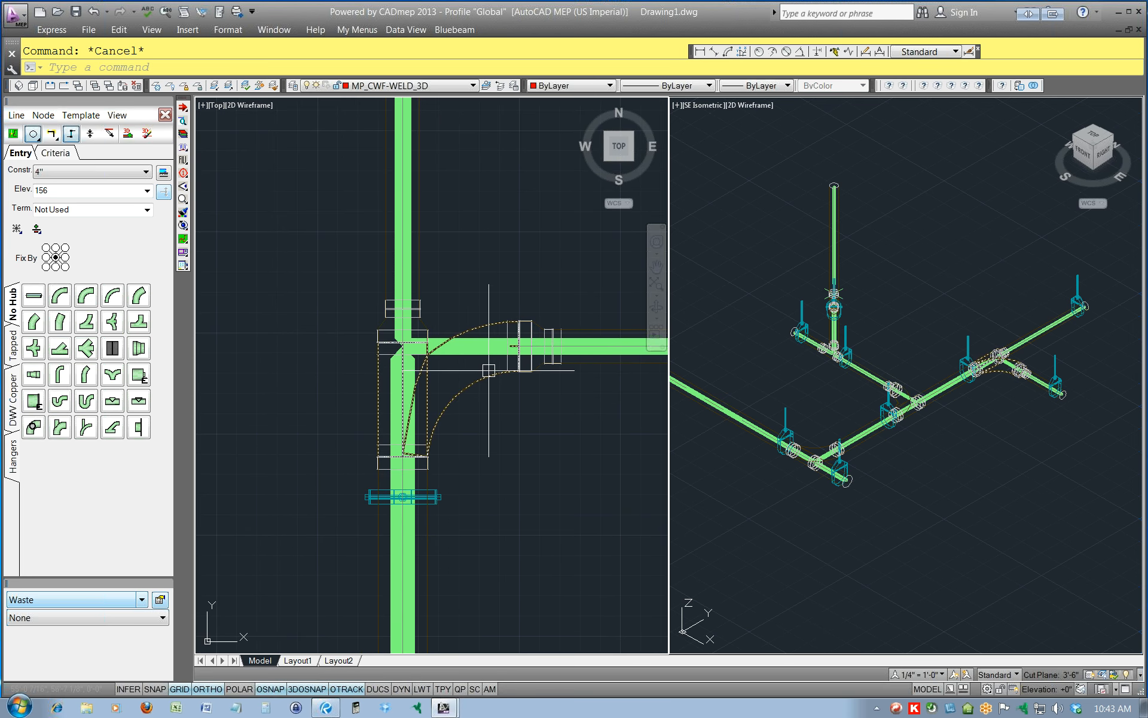
pyautogui.moveTo(488, 370)
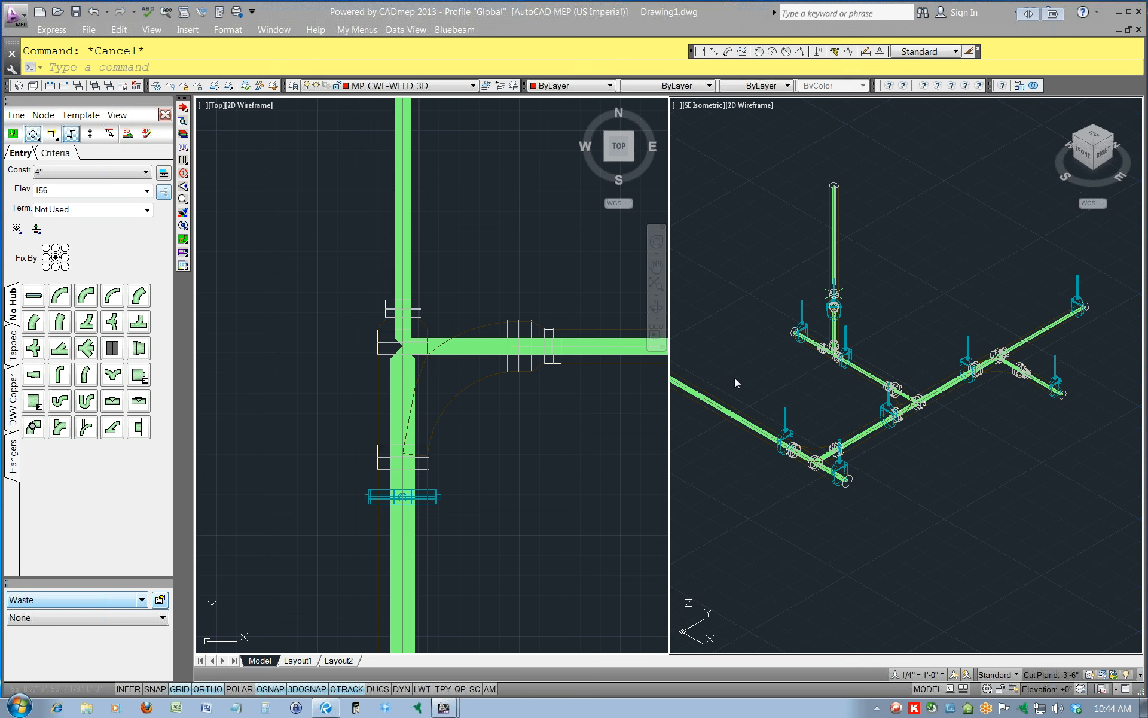
pyautogui.scroll(-3, 578, 385)
pyautogui.scroll(3, 580, 385)
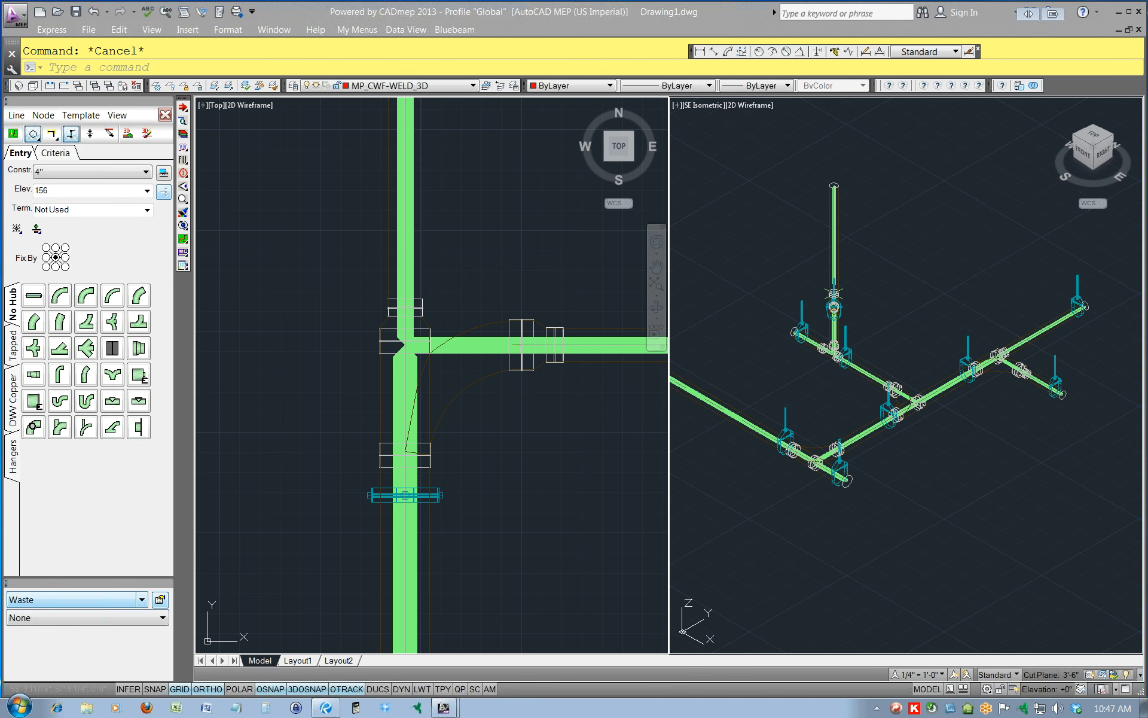
pyautogui.click(482, 249)
pyautogui.scroll(-4, 431, 261)
pyautogui.scroll(6, 427, 266)
pyautogui.scroll(-2, 426, 267)
pyautogui.scroll(2, 427, 266)
pyautogui.scroll(-3, 421, 332)
pyautogui.scroll(5, 410, 264)
pyautogui.scroll(-5, 454, 276)
pyautogui.scroll(3, 449, 307)
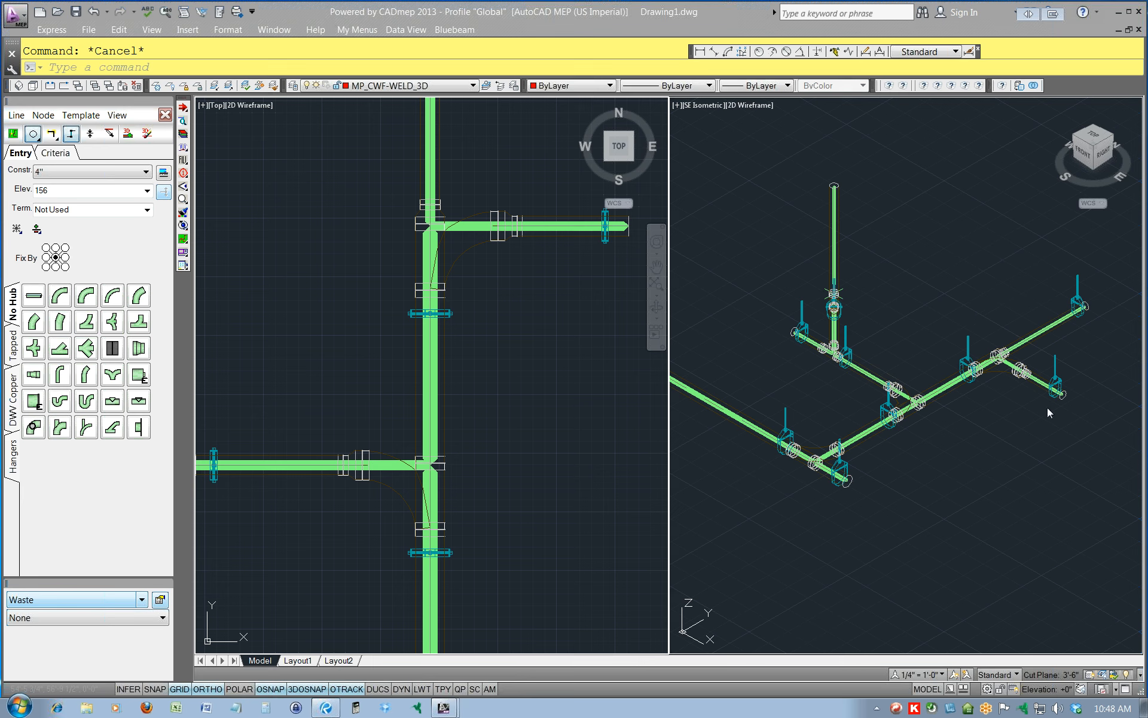
# Erase the network's 3D items and set the fall of all Waste design lines to 1 in 96.
pyautogui.click(117, 115)
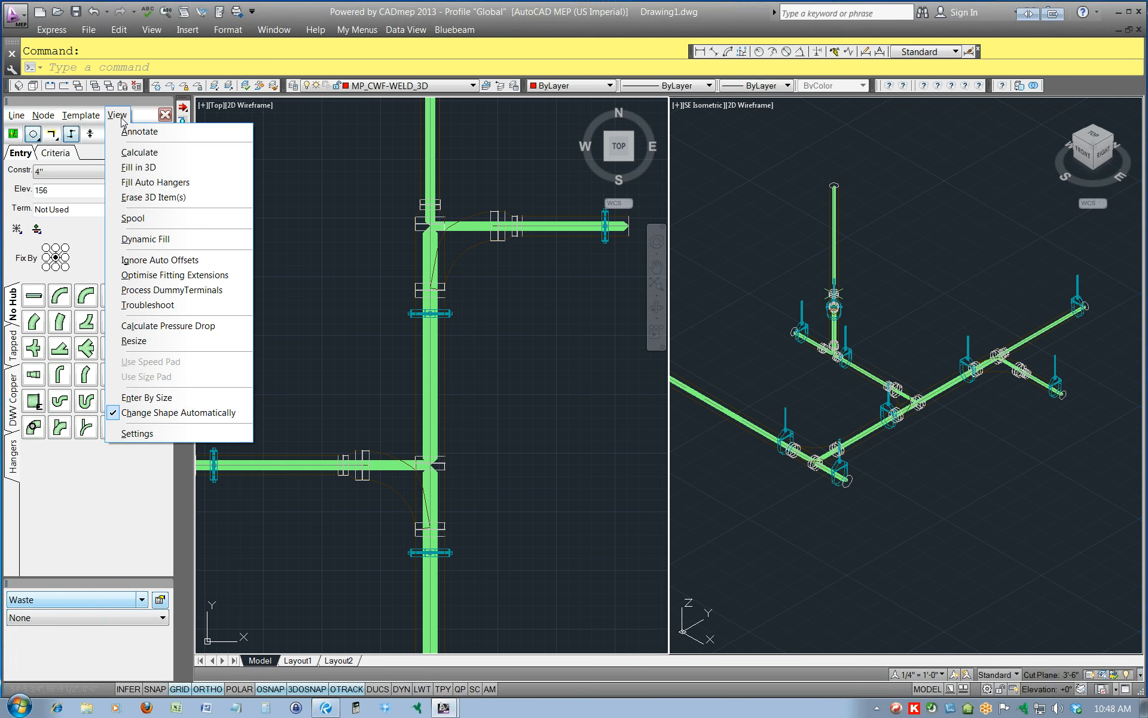
pyautogui.click(153, 197)
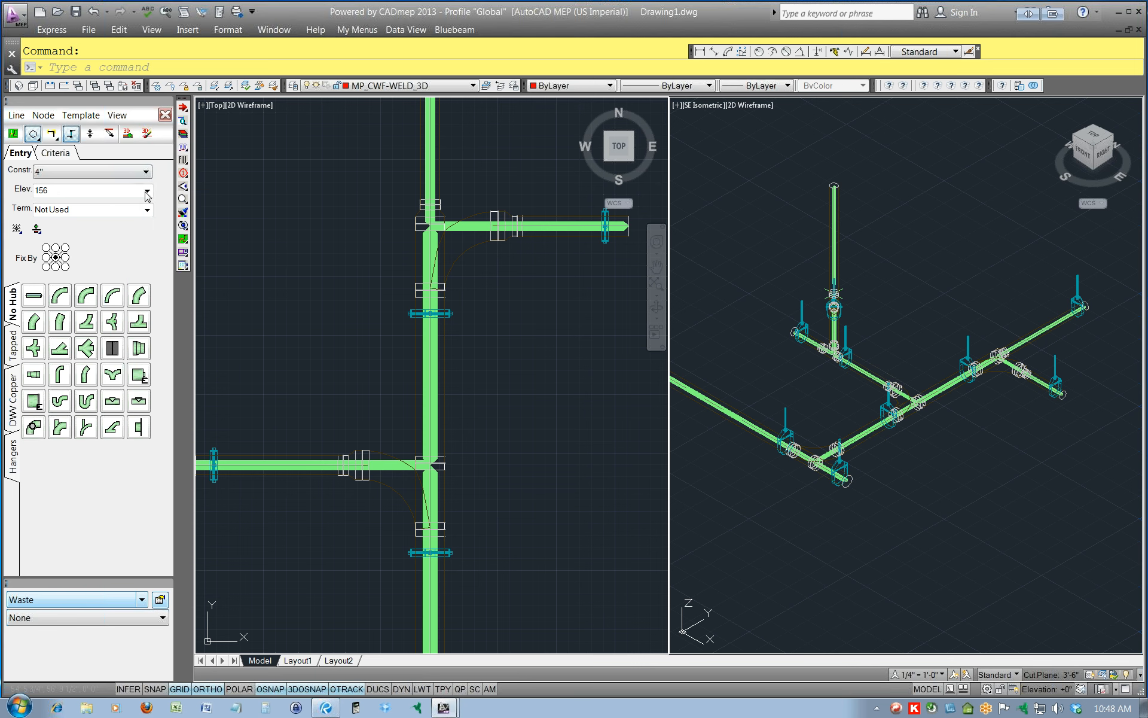
pyautogui.click(16, 114)
pyautogui.click(31, 214)
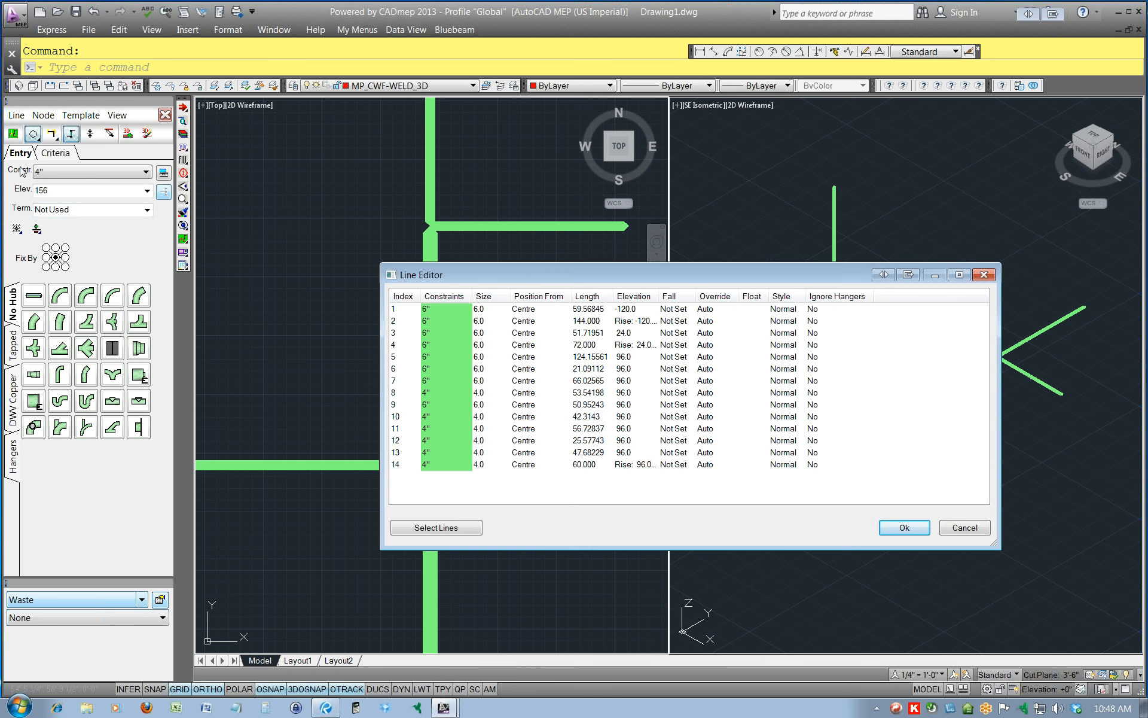
pyautogui.click(594, 371)
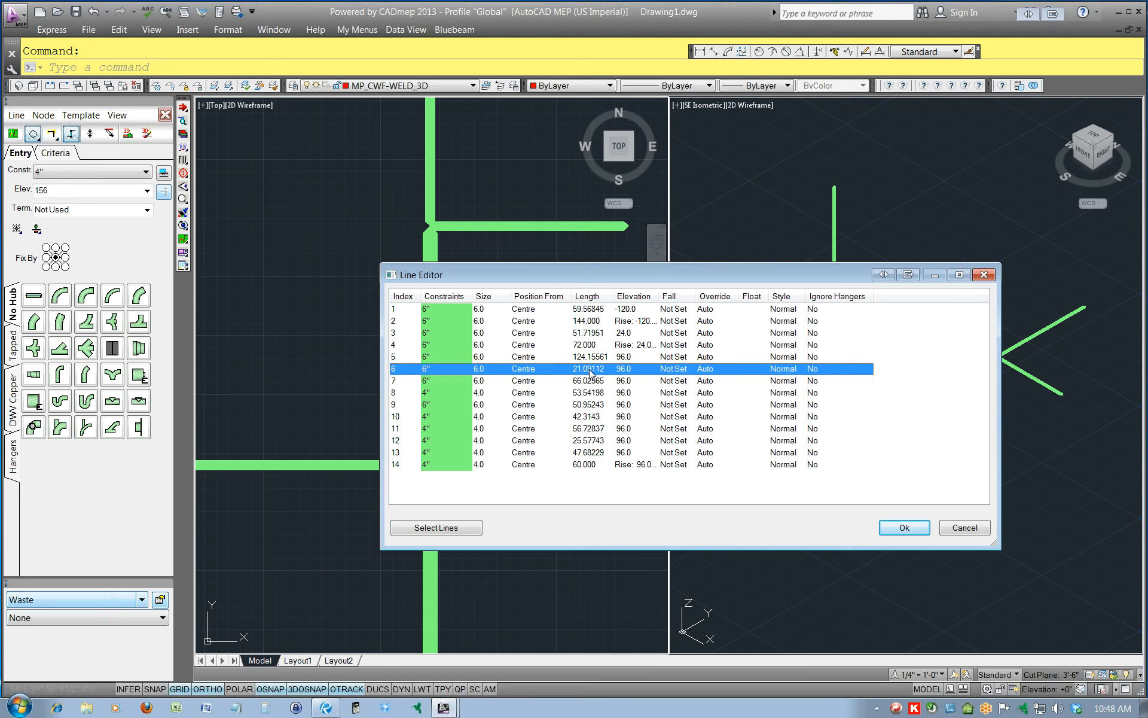
pyautogui.hotkey('ctrl', 'a')
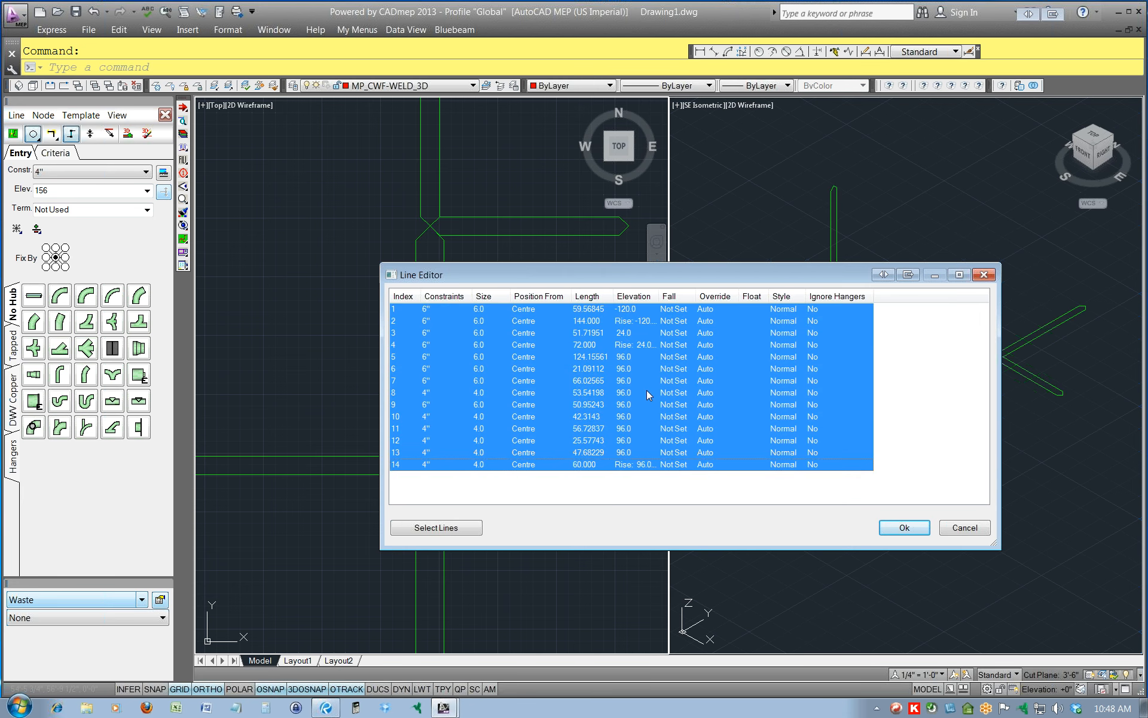
pyautogui.rightClick(622, 373)
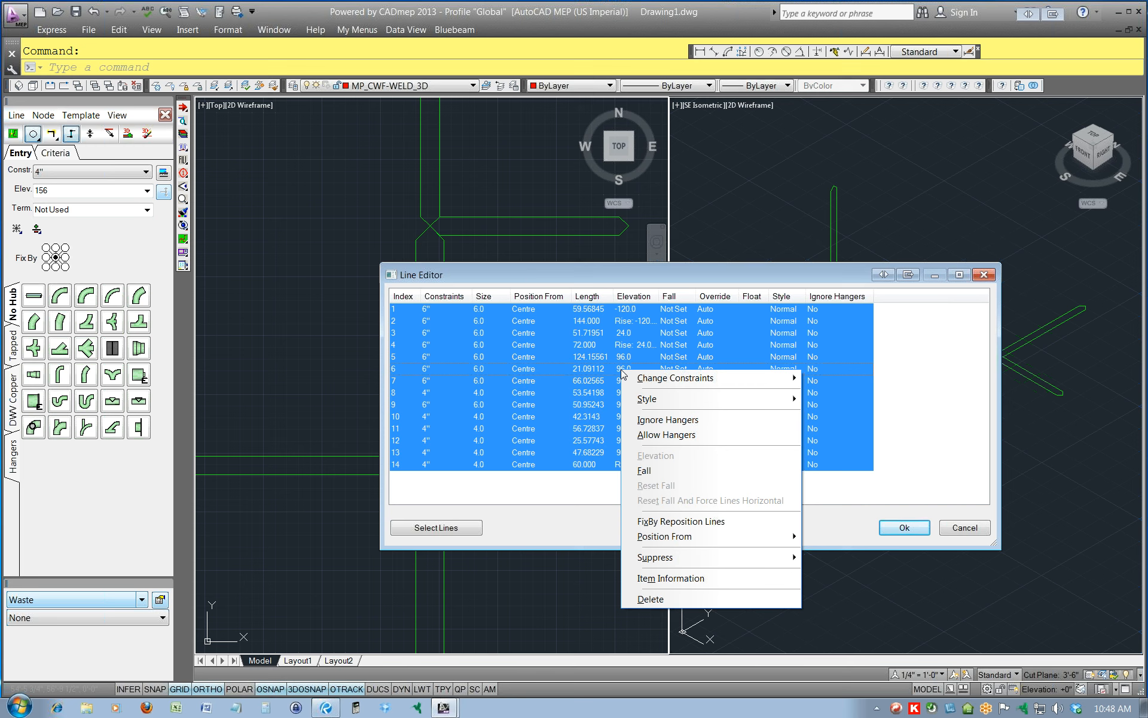
pyautogui.click(662, 471)
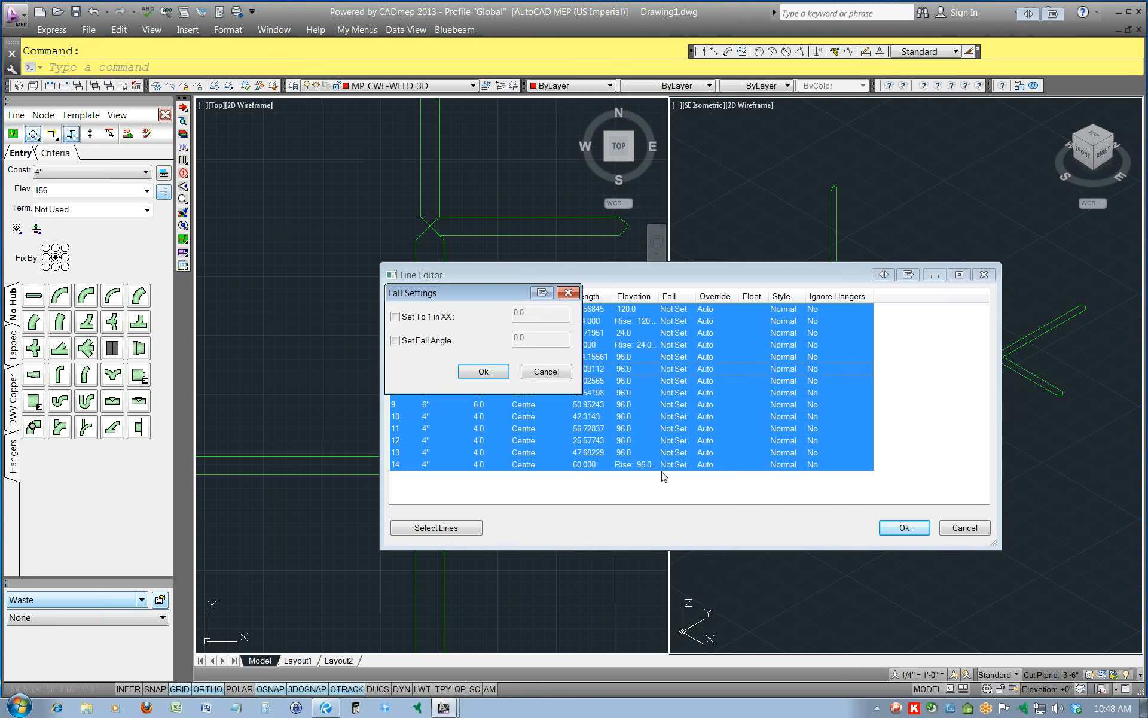
pyautogui.click(397, 317)
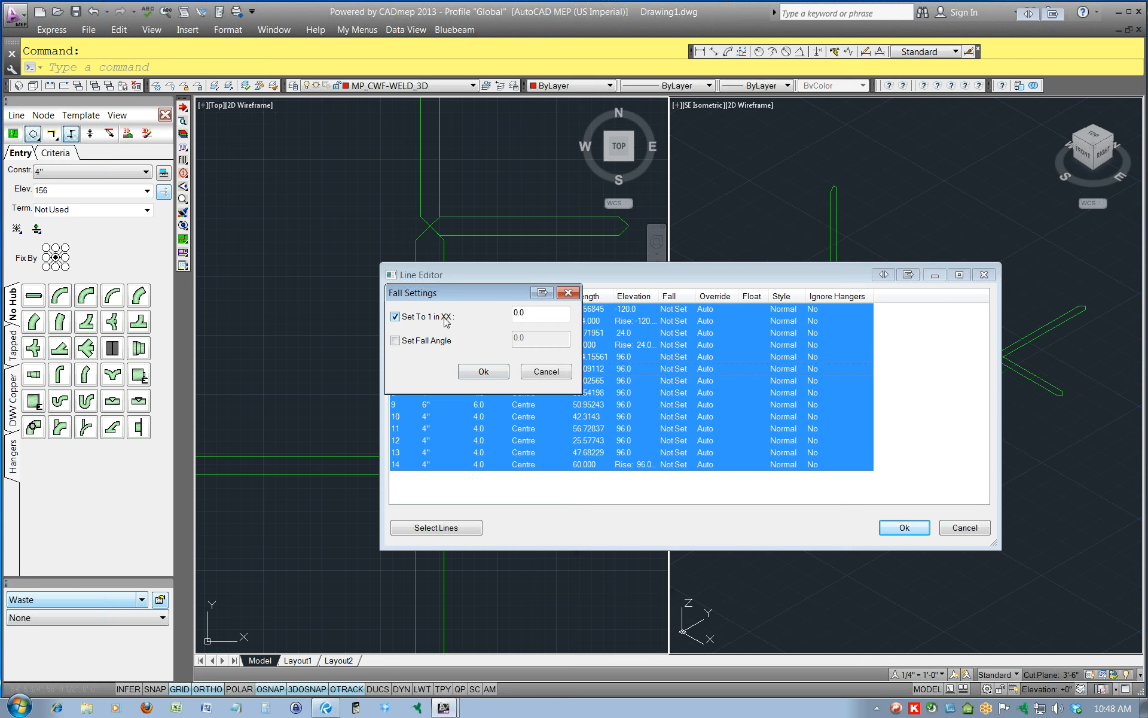
pyautogui.doubleClick(531, 312)
pyautogui.write('96')
pyautogui.click(483, 372)
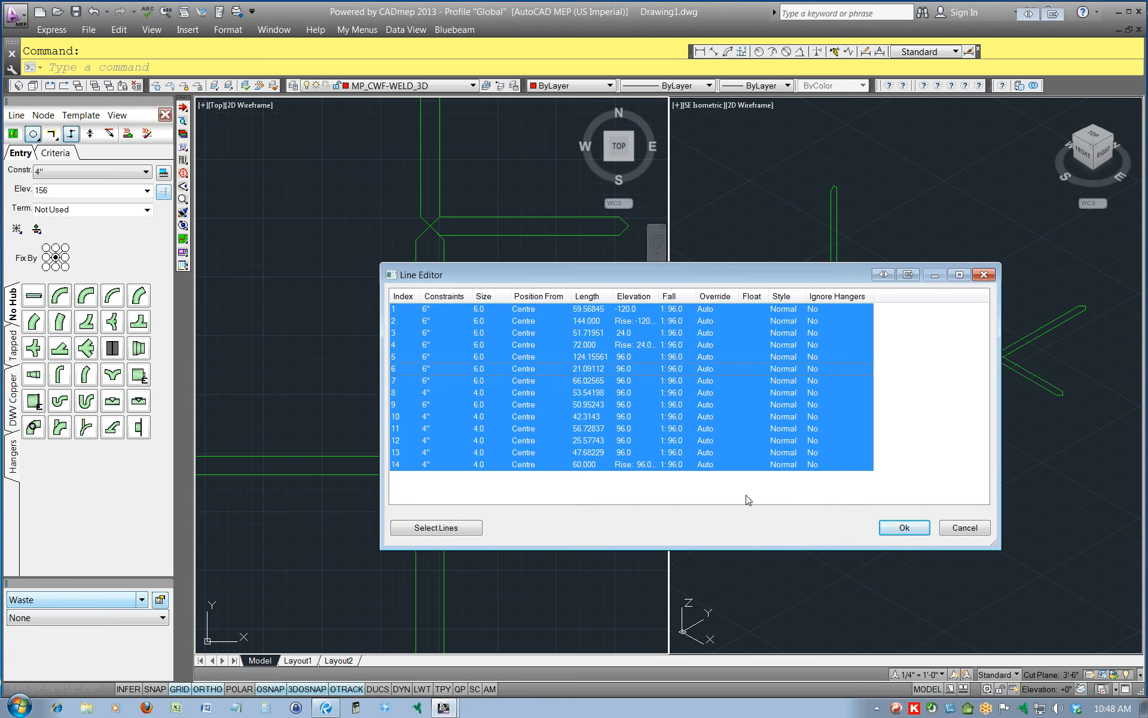
pyautogui.click(905, 528)
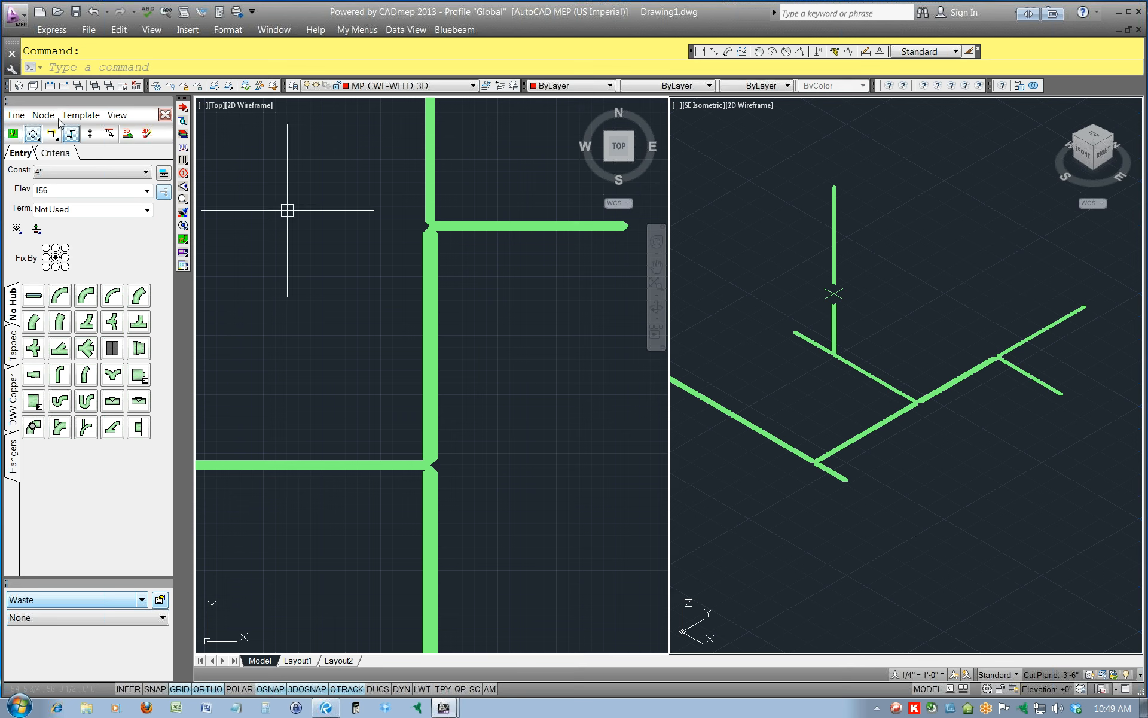
# Calculate the Waste network with its fall and fill it in 3D.
pyautogui.click(119, 117)
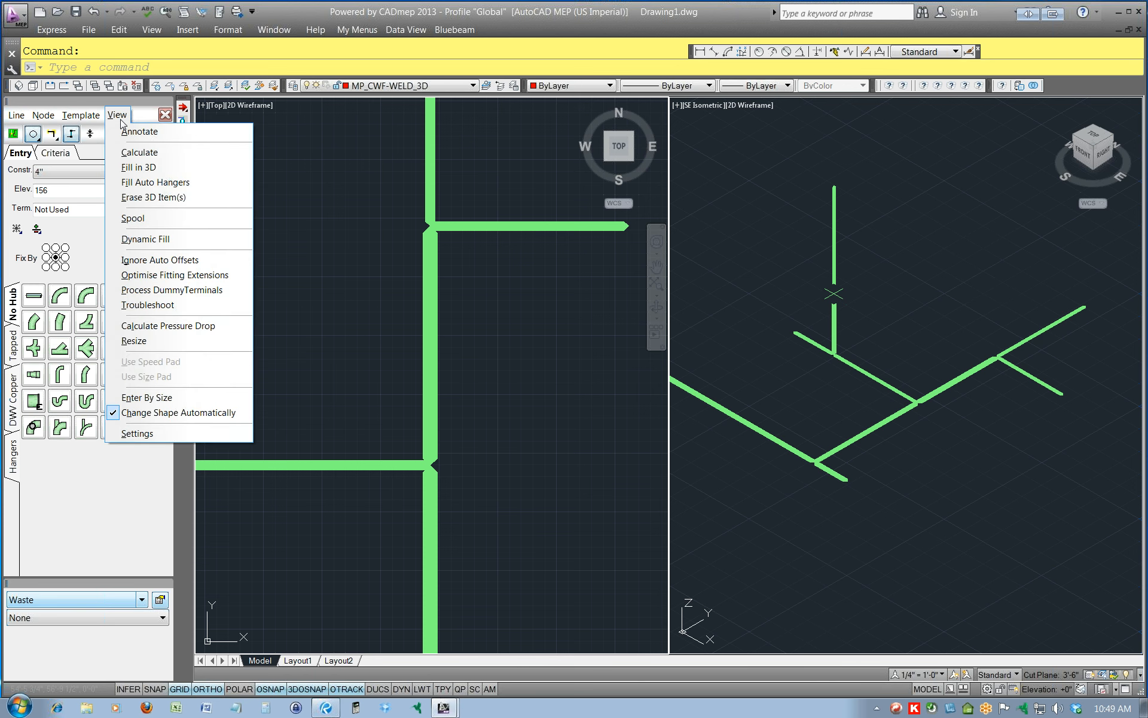
pyautogui.click(141, 154)
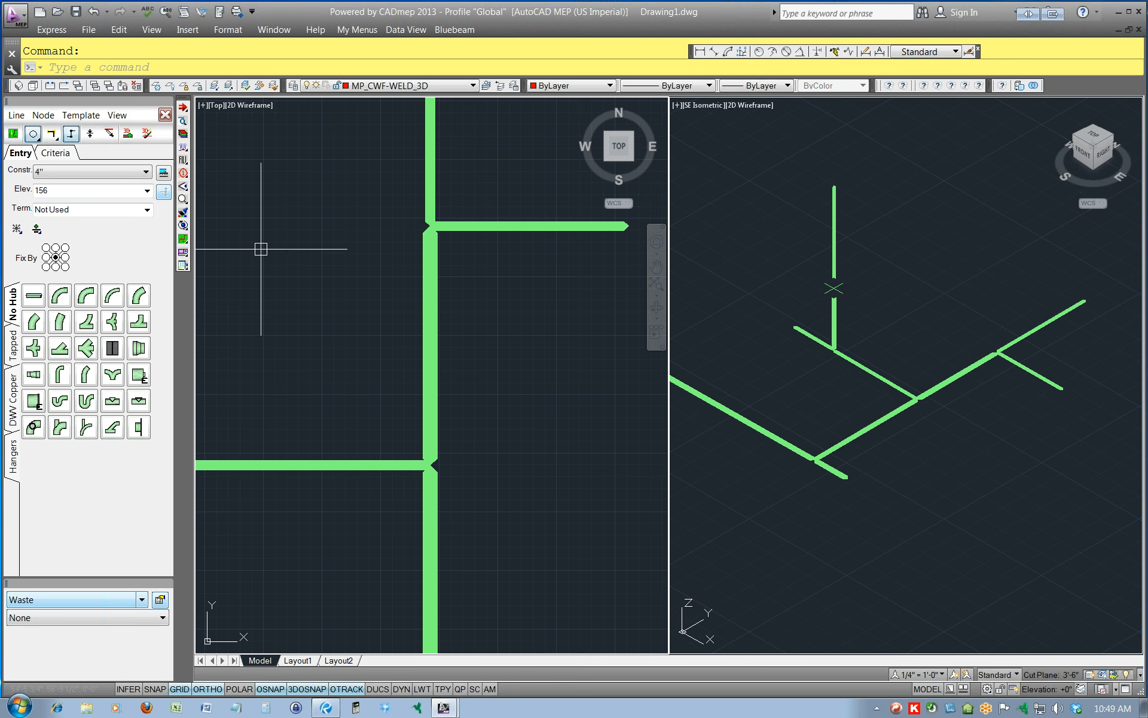
pyautogui.click(118, 115)
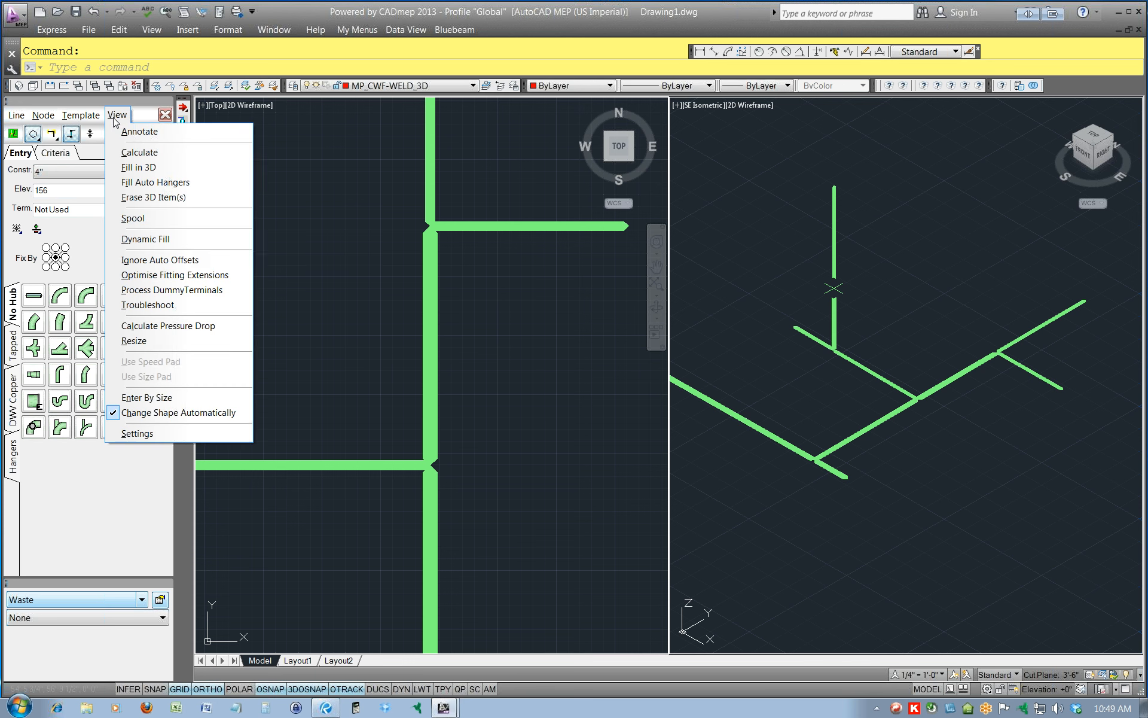
pyautogui.click(138, 168)
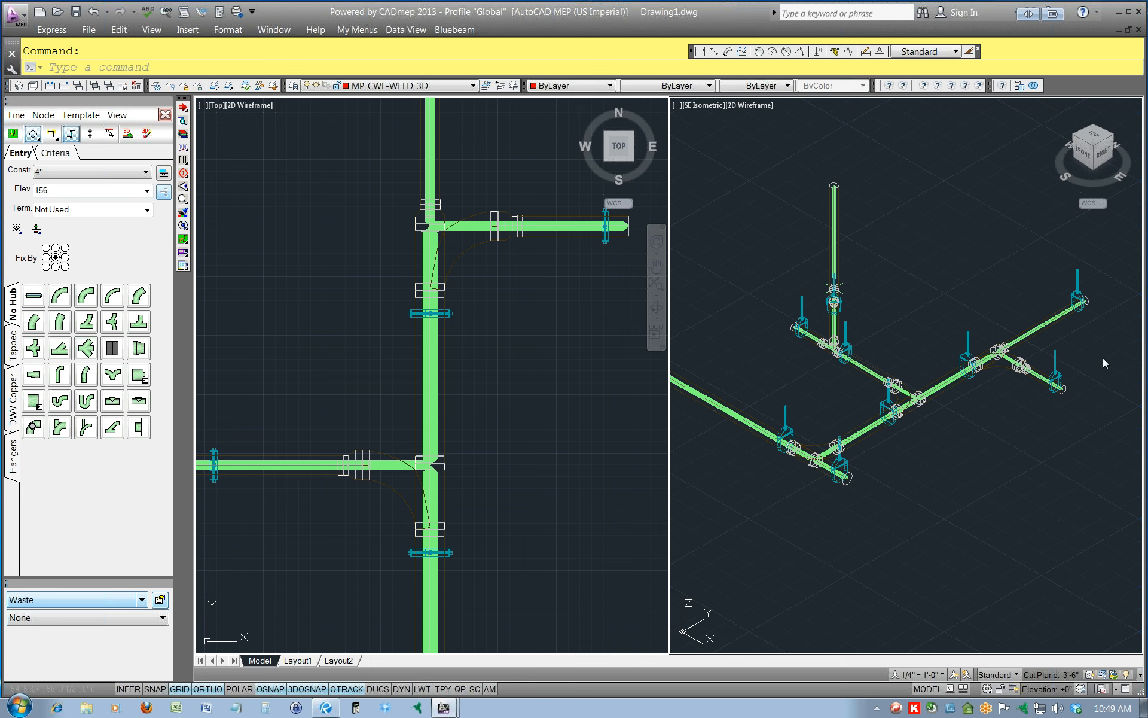
# Delete the Waste design-line network while keeping the filled 3D pipework.
pyautogui.click(842, 482)
pyautogui.press('Escape')
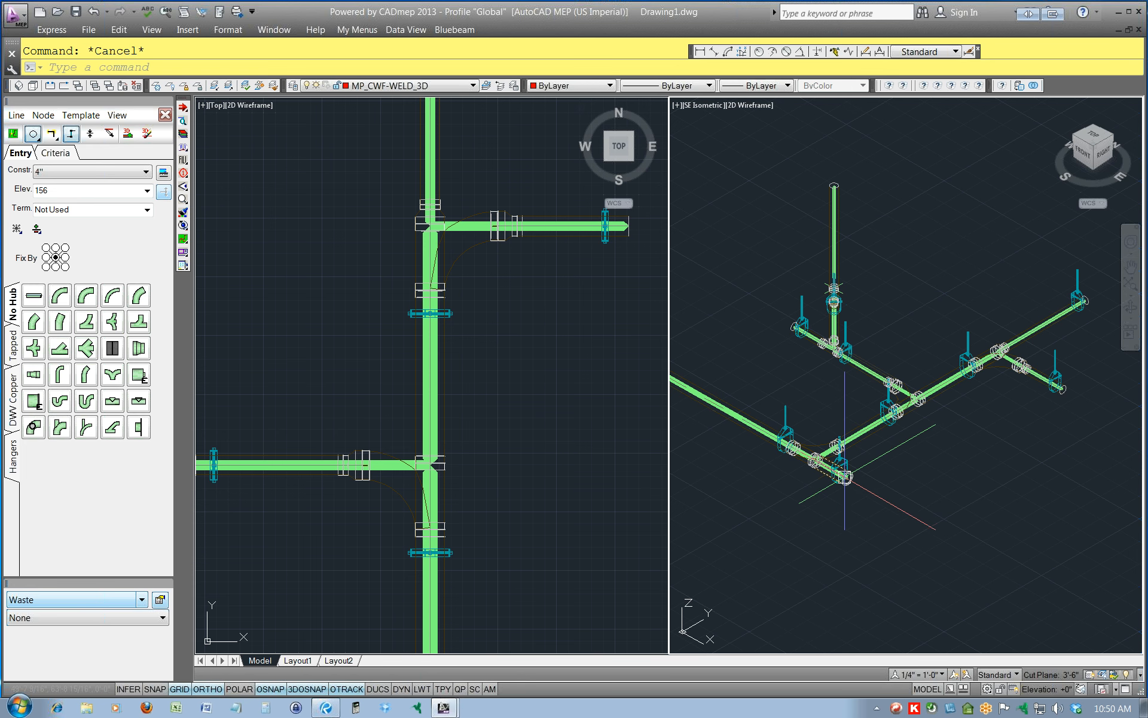
pyautogui.scroll(8, 845, 476)
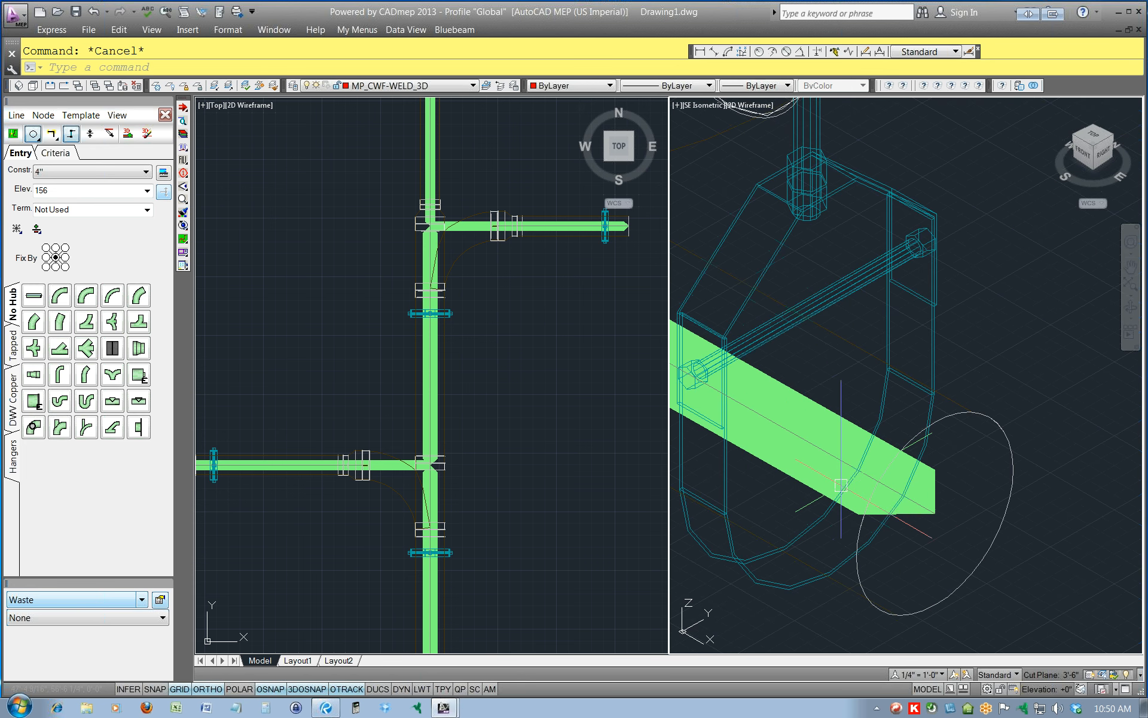
pyautogui.click(841, 485)
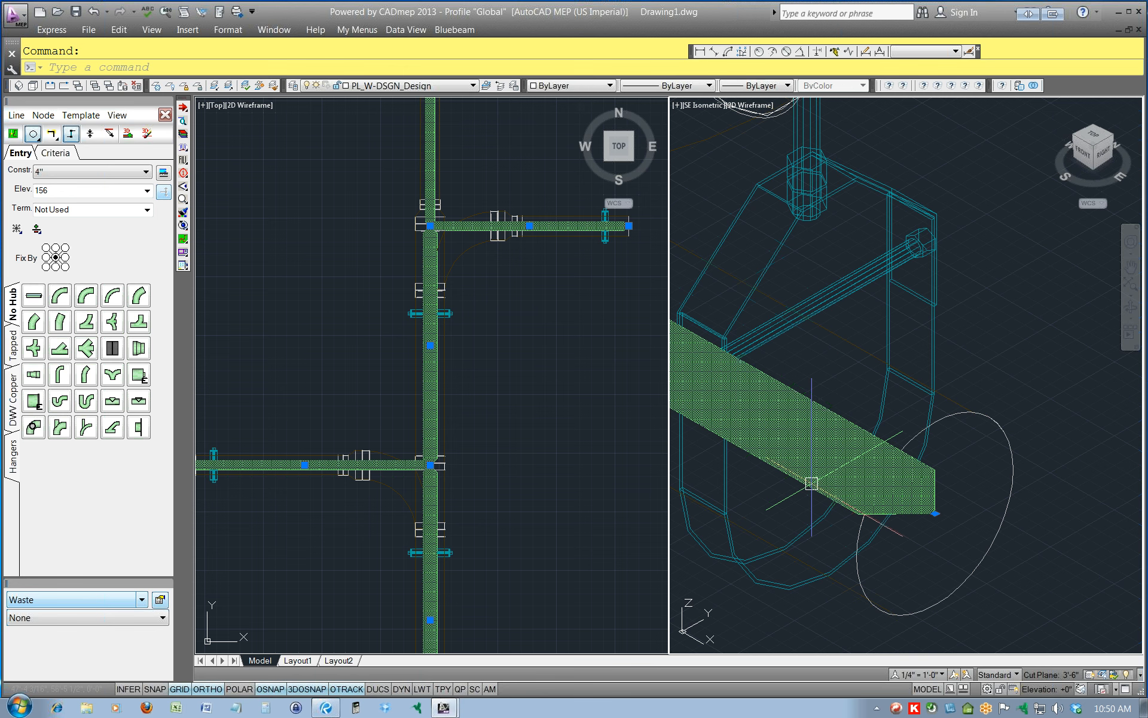
pyautogui.press('Delete')
pyautogui.scroll(-6, 1015, 466)
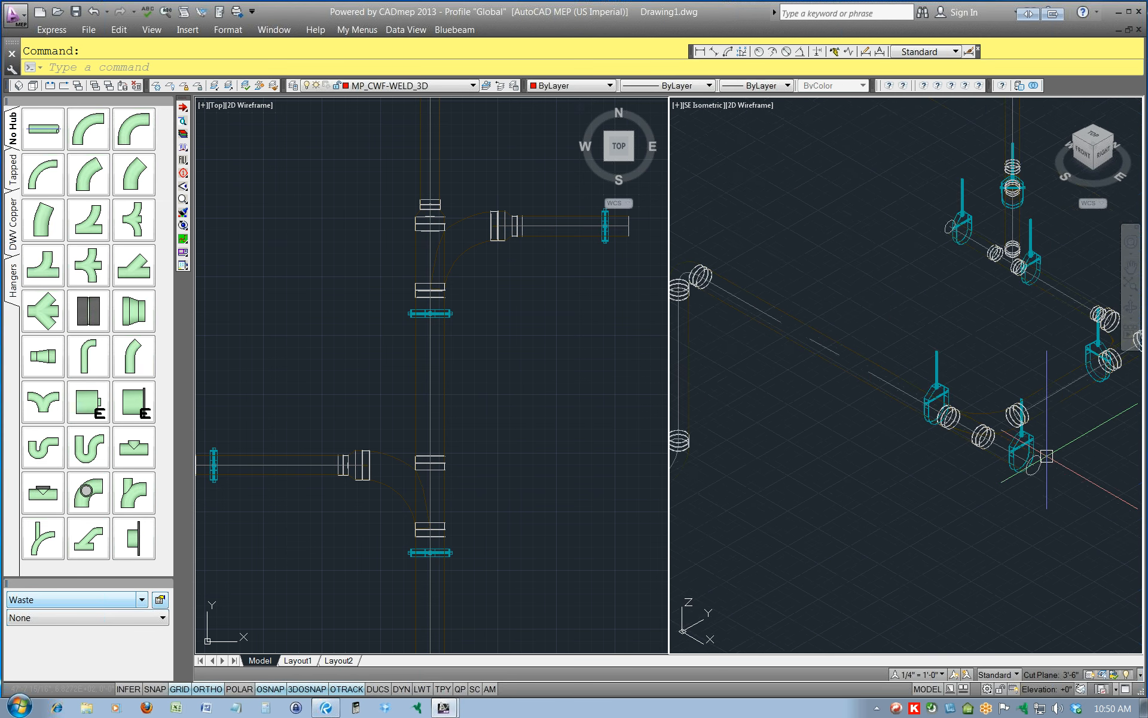
# Cut a No Hub Combination takeoff into the northernmost pipe of the main, with its branch facing east.
pyautogui.moveTo(1076, 431); pyautogui.dragTo(824, 501, button='middle')
pyautogui.click(541, 293)
pyautogui.moveTo(549, 289); pyautogui.dragTo(546, 607, button='middle')
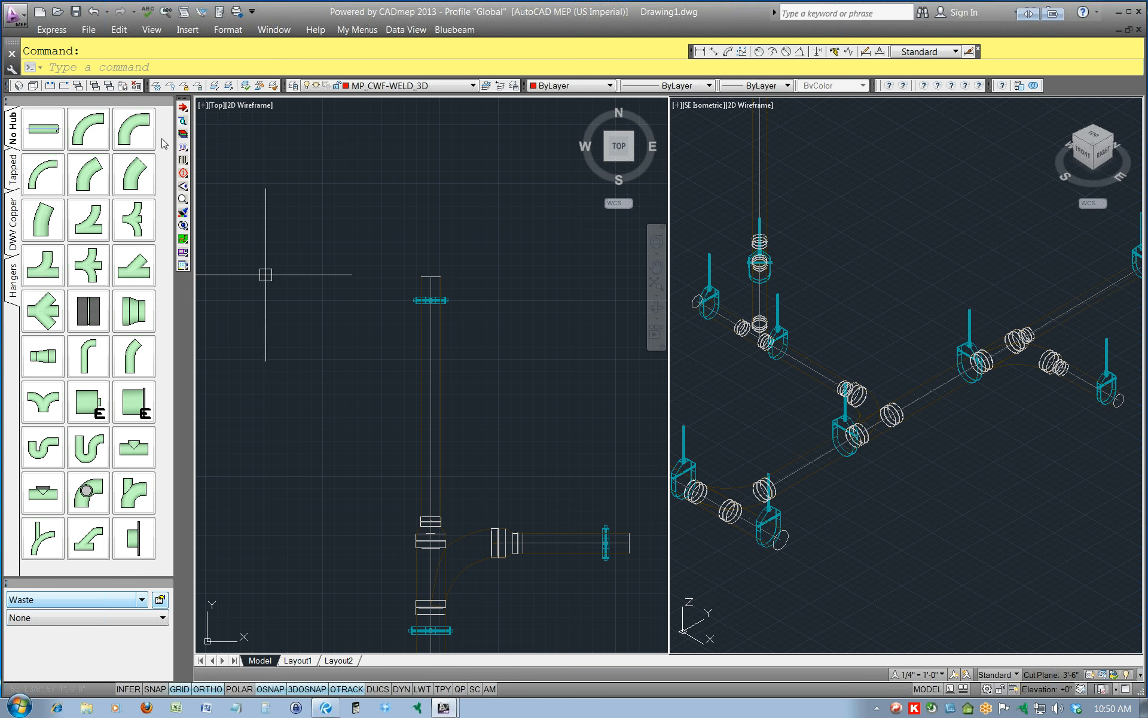
pyautogui.click(92, 221)
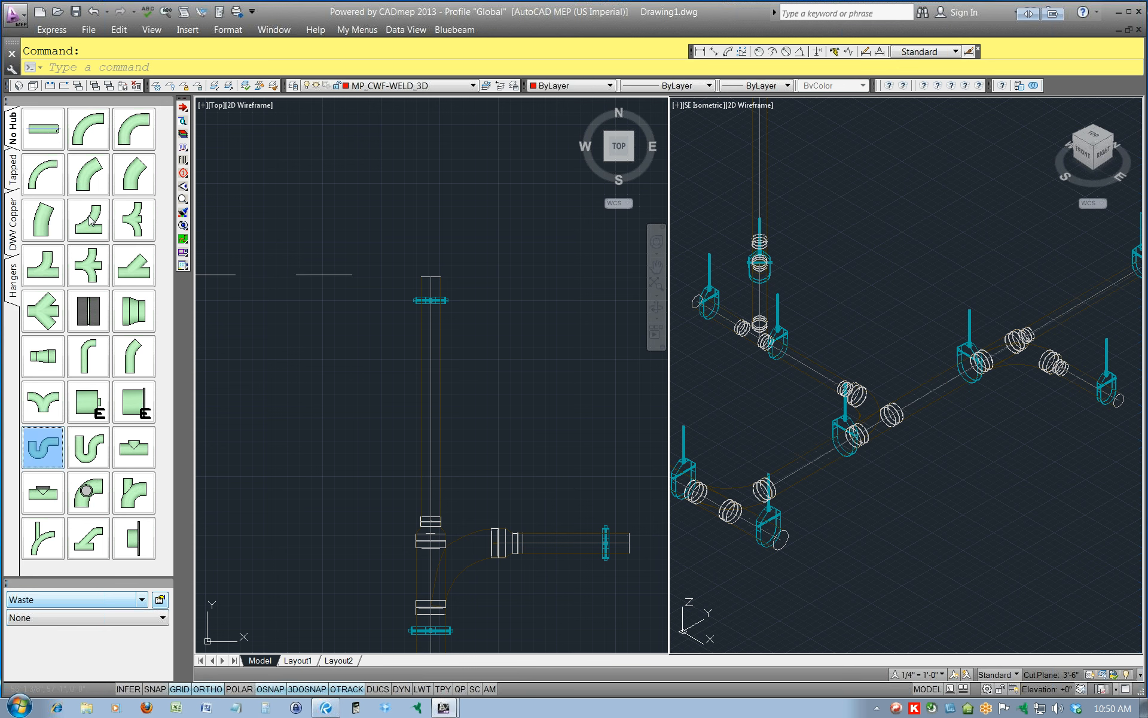
pyautogui.rightClick(92, 220)
pyautogui.moveTo(145, 261)
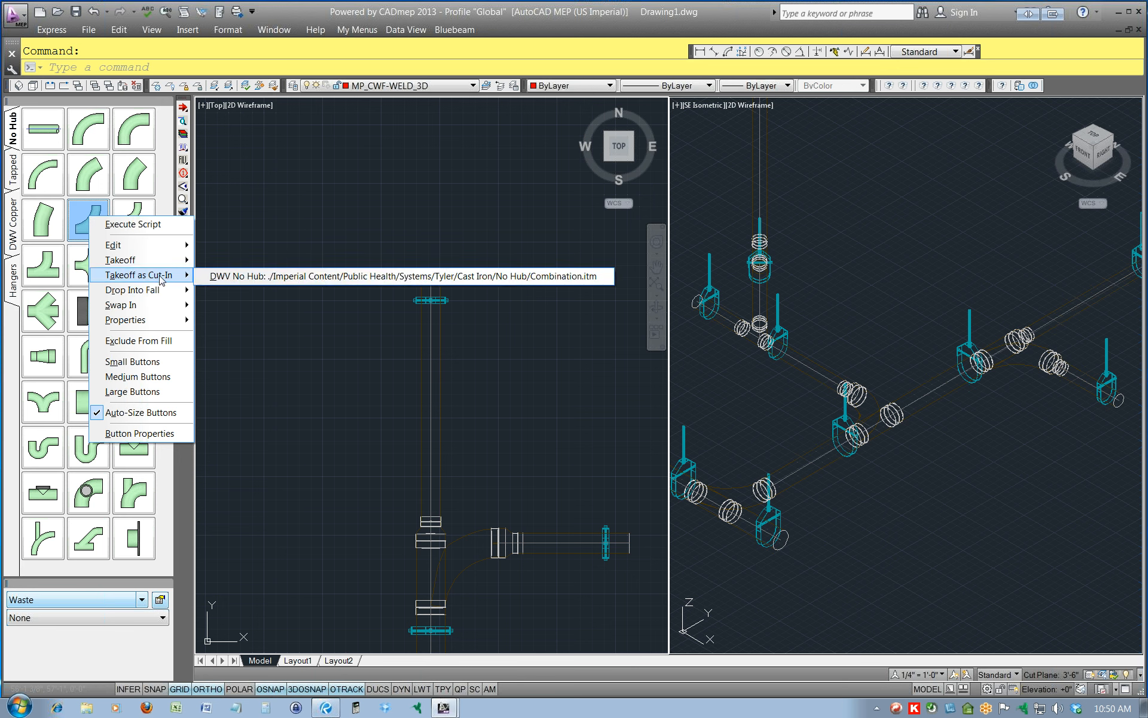
pyautogui.click(242, 276)
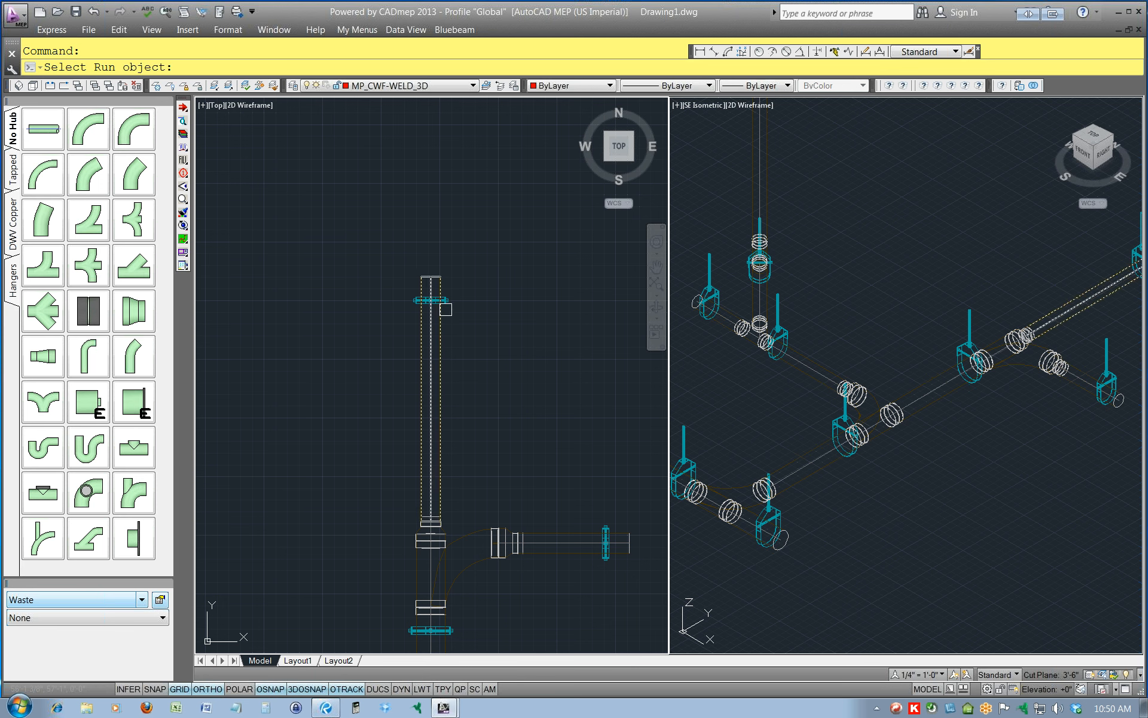
pyautogui.click(443, 313)
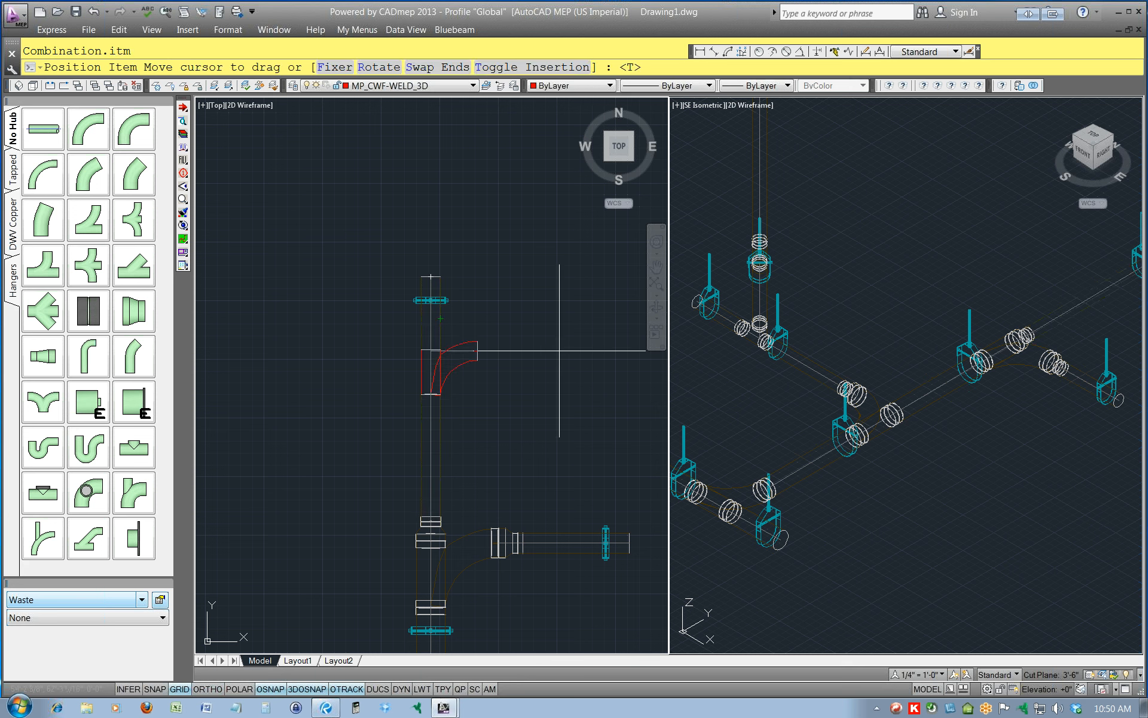
pyautogui.moveTo(575, 359); pyautogui.dragTo(486, 368, button='middle')
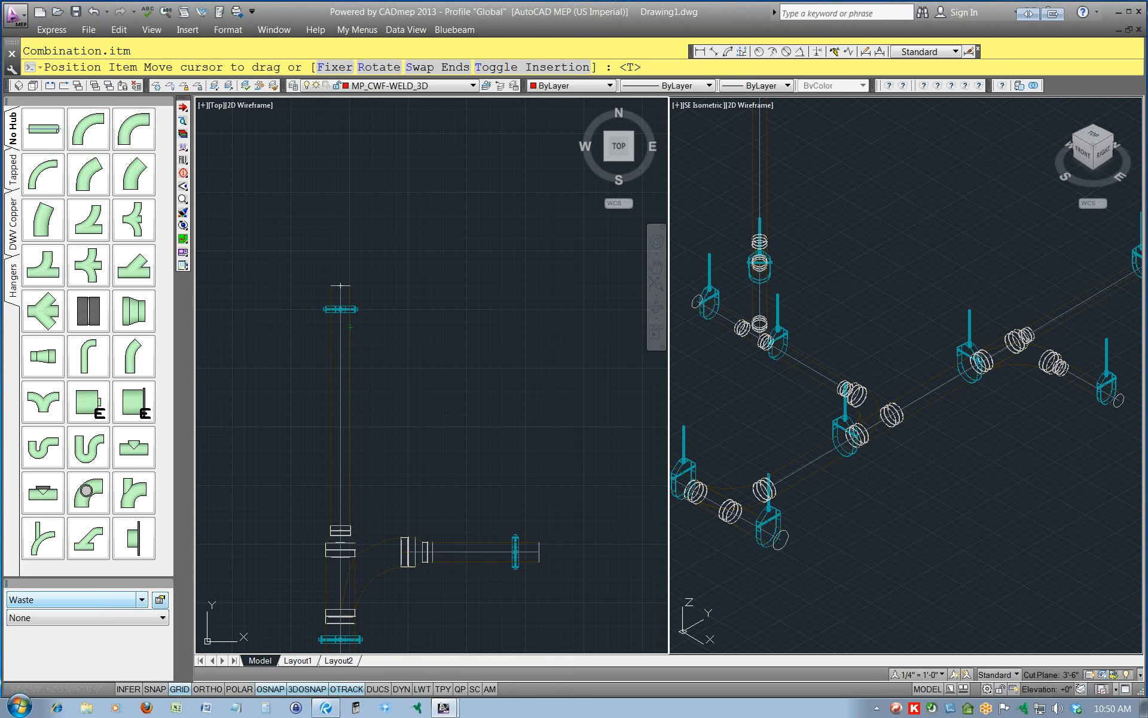
pyautogui.click(592, 369)
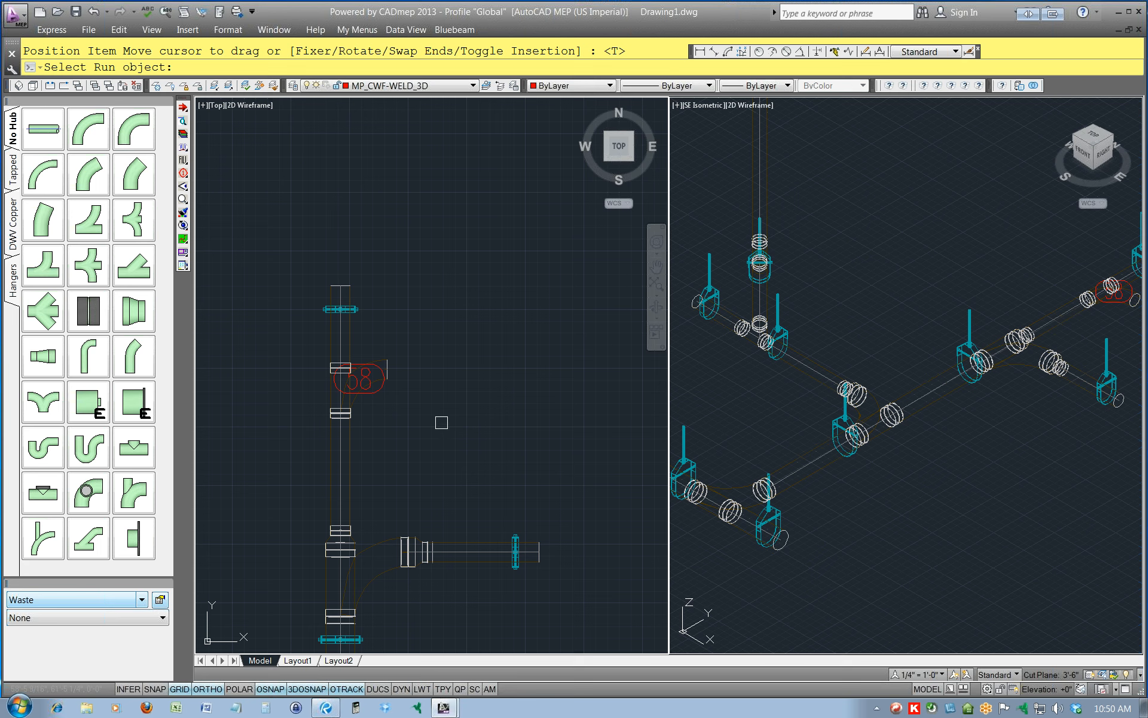
pyautogui.press('Escape')
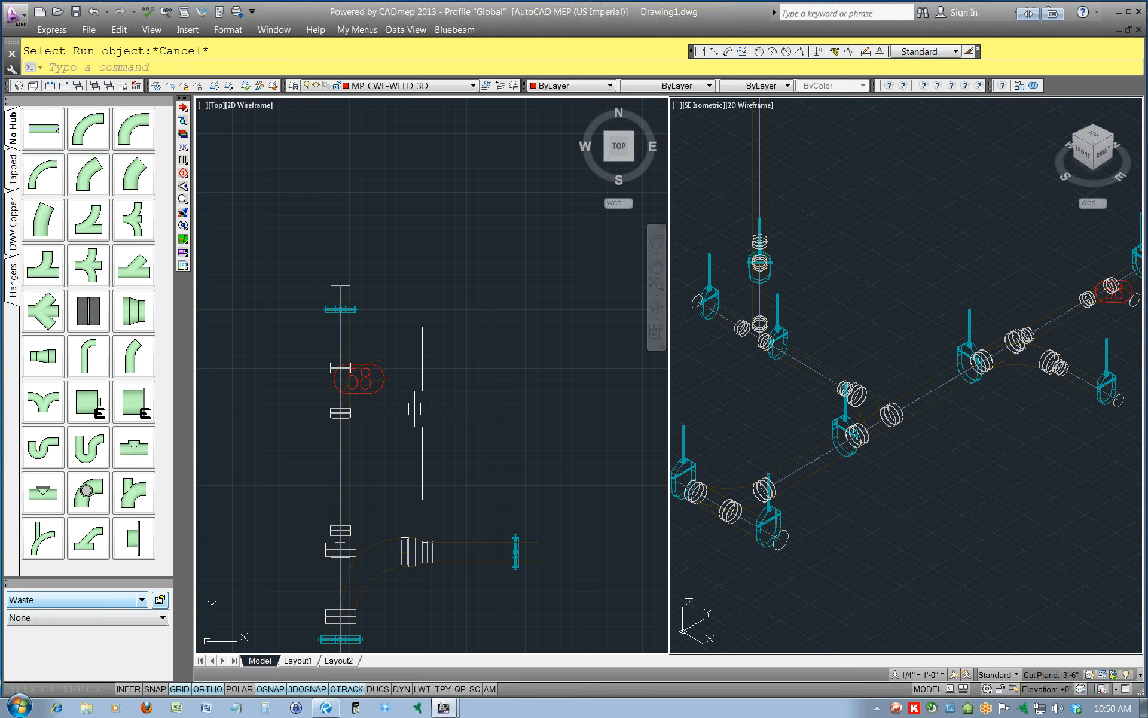
# Toggle off the item number on the new Combination fitting.
pyautogui.click(378, 386)
pyautogui.rightClick(378, 390)
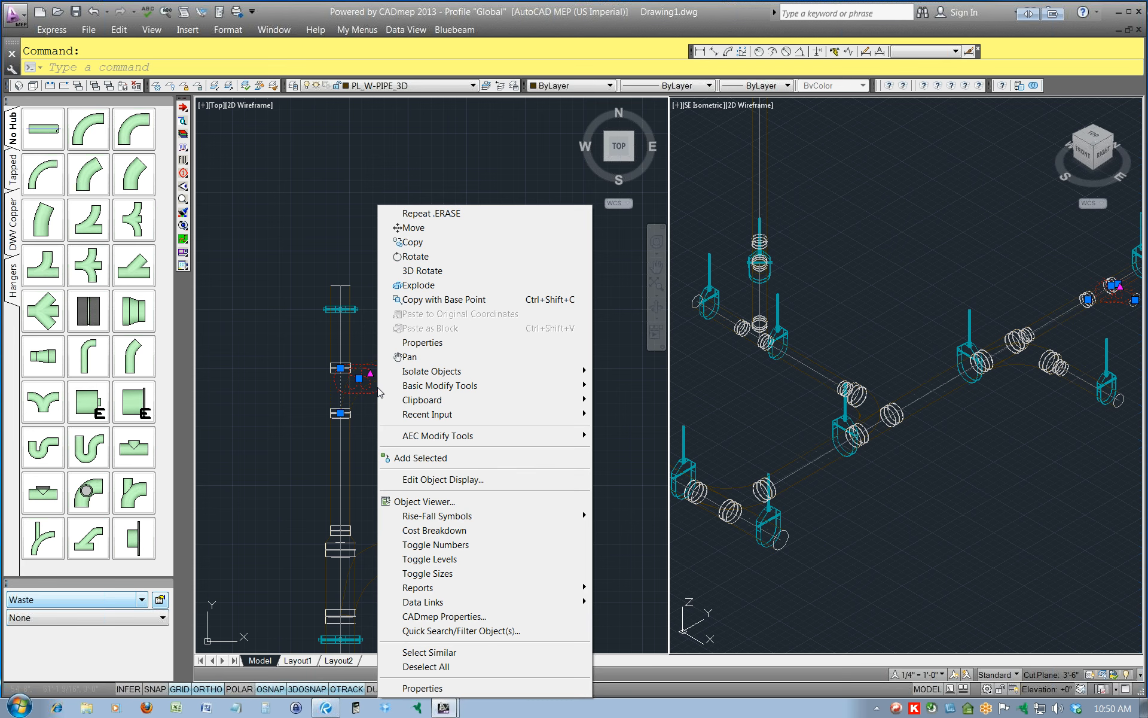
pyautogui.click(440, 543)
pyautogui.press('Escape')
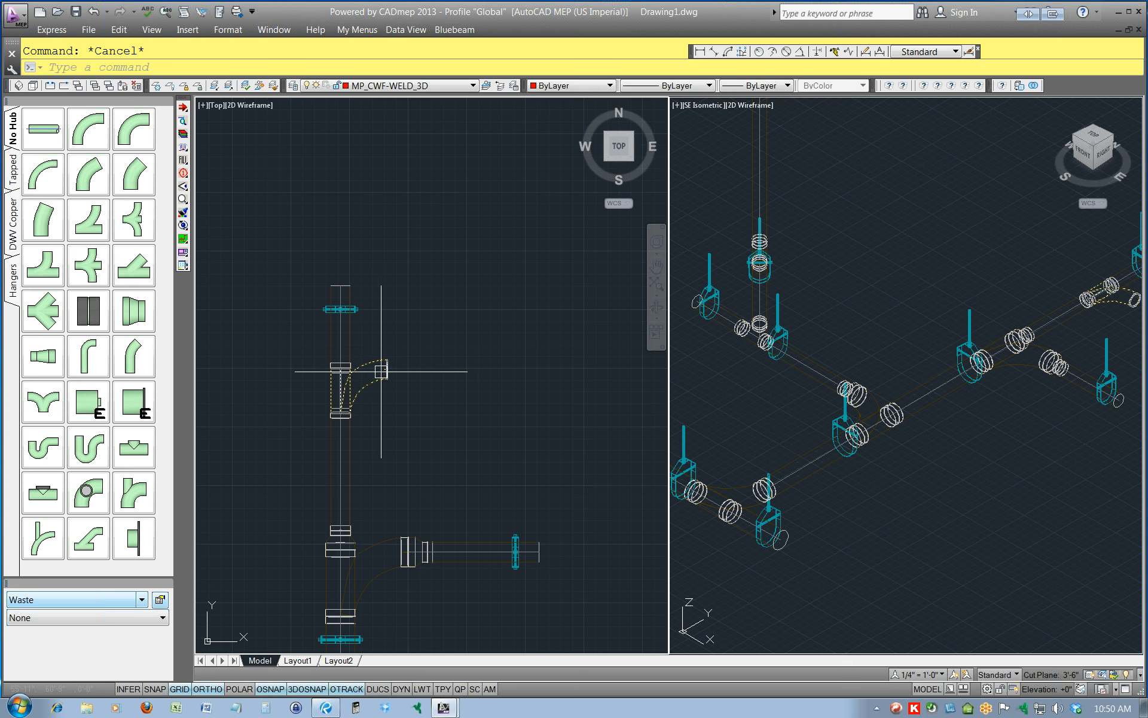
# Attach a straight No Hub pipe to the east branch end of the new Combination fitting.
pyautogui.moveTo(381, 371)
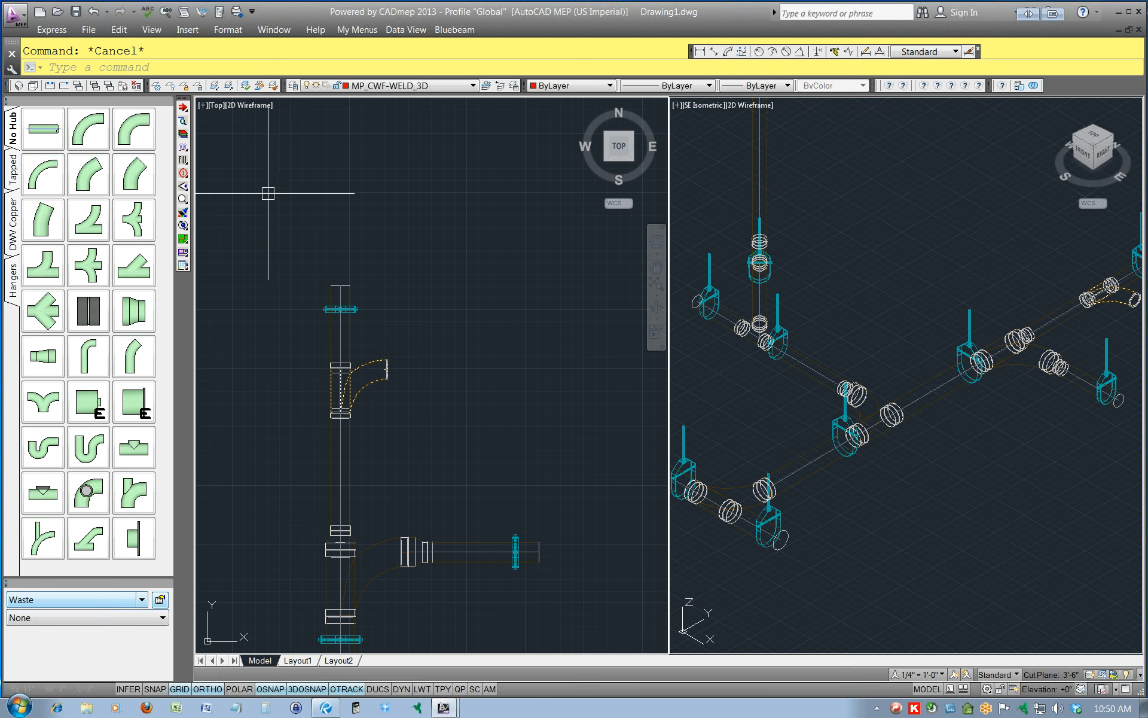
pyautogui.click(183, 107)
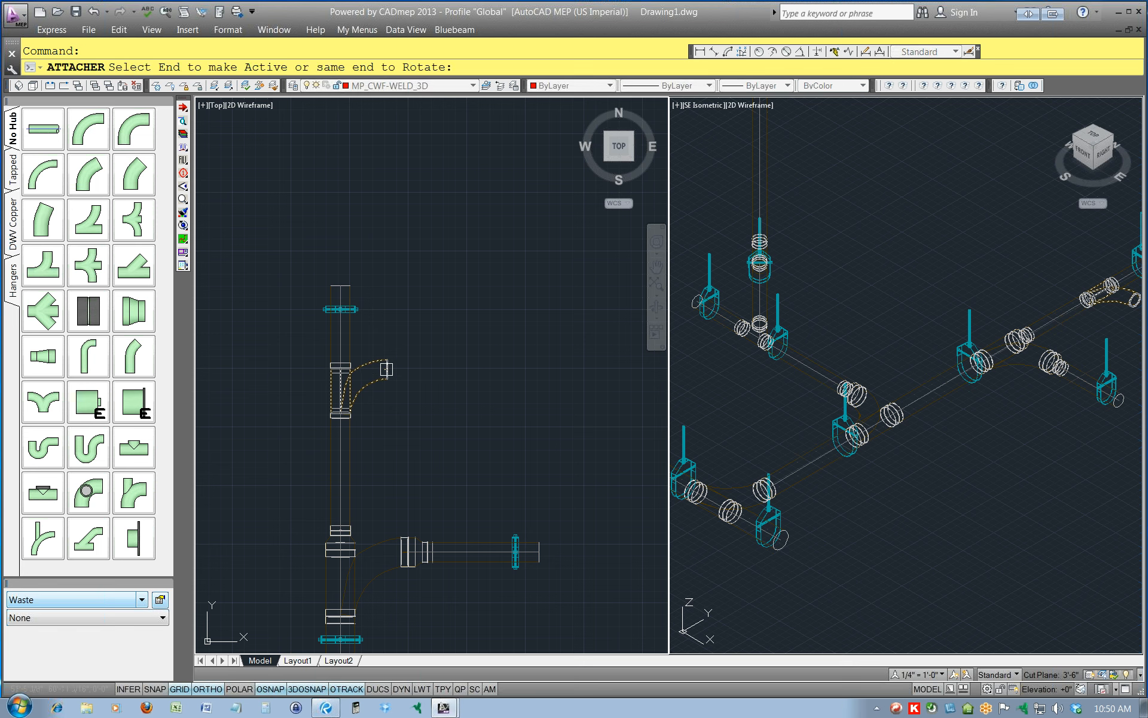
pyautogui.click(389, 369)
pyautogui.click(44, 128)
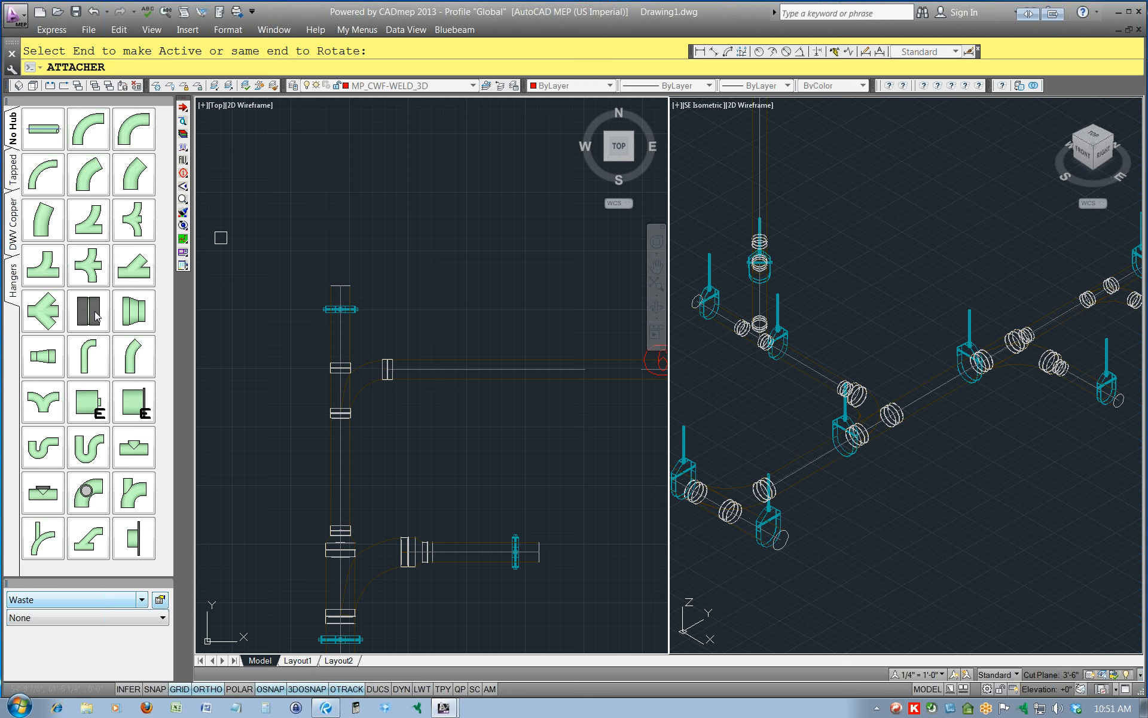
# Erase the straight pipe attached to the new Combination's branch.
pyautogui.press('Escape')
pyautogui.click(476, 376)
pyautogui.press('Delete')
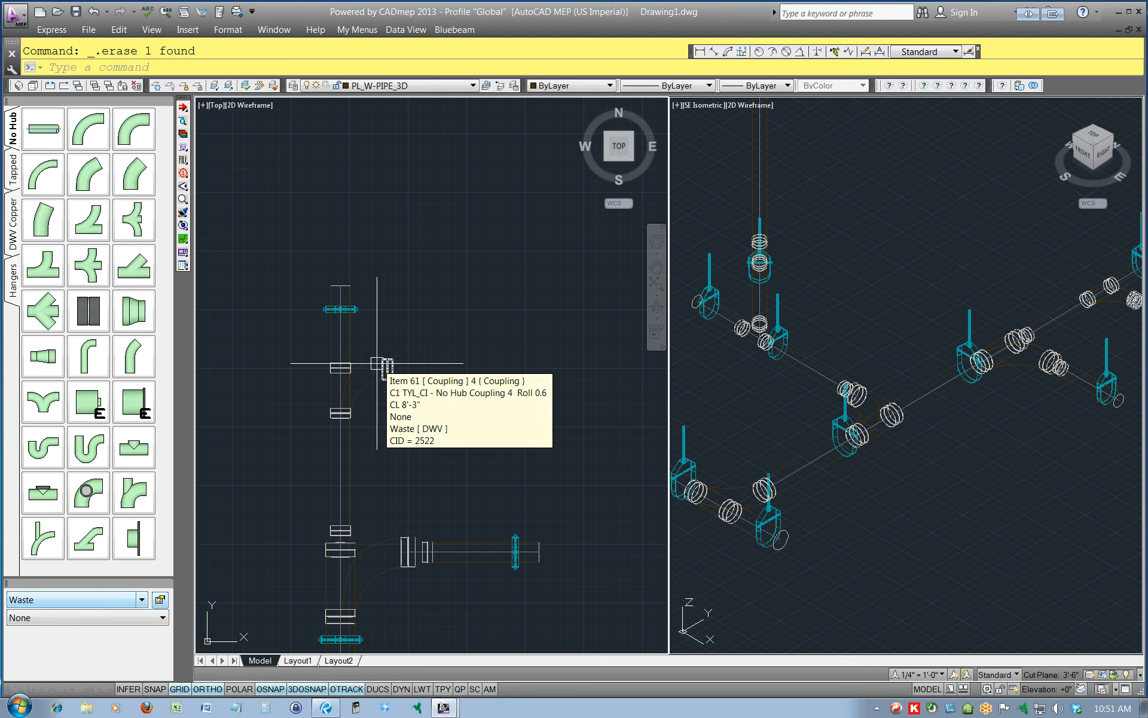
# Start new Waste design lines with the constraint set to 4" and the elevation set to Not Used.
pyautogui.click(183, 238)
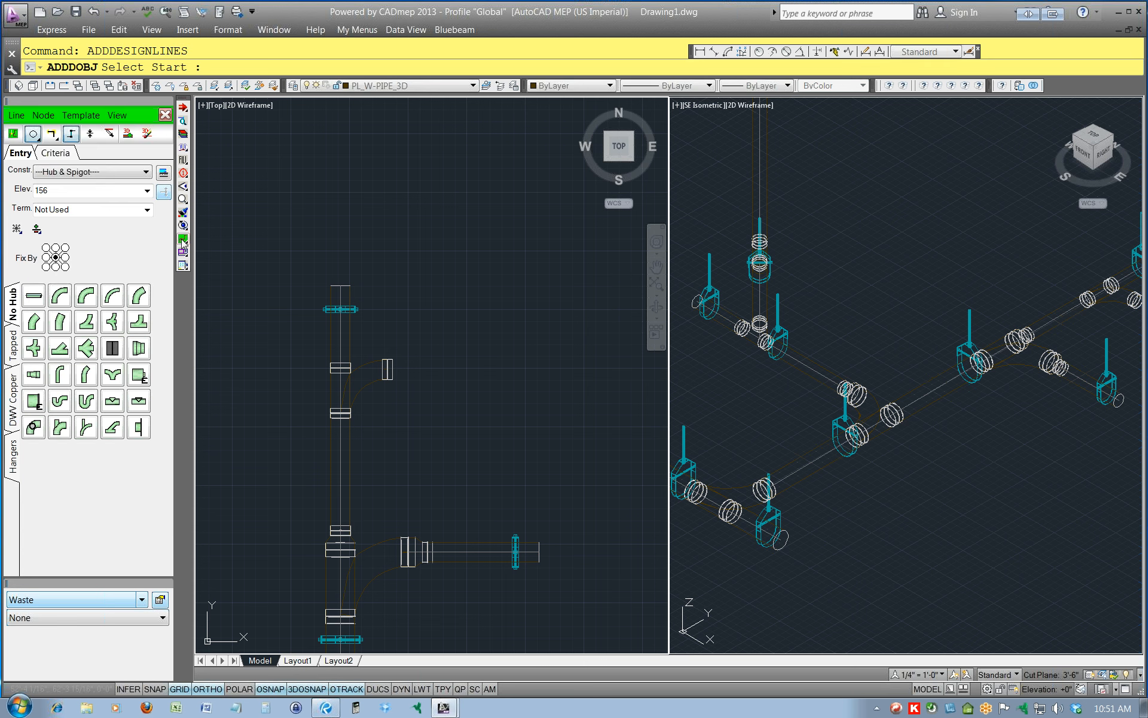
pyautogui.click(70, 173)
pyautogui.click(50, 213)
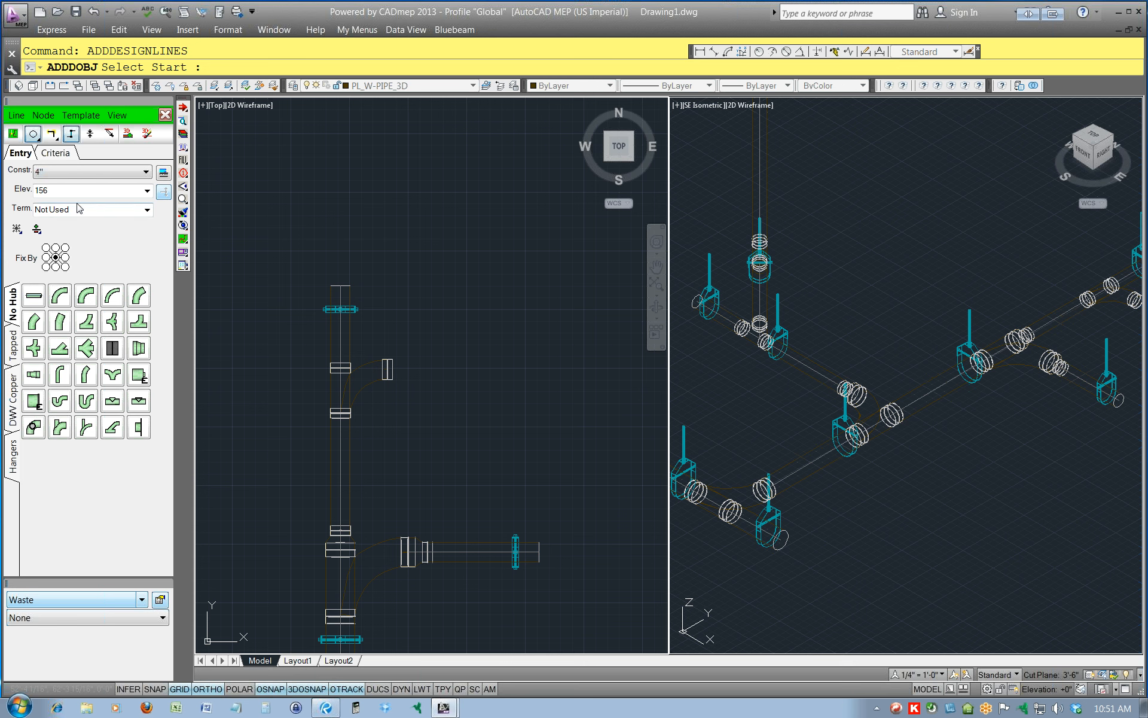
pyautogui.click(147, 191)
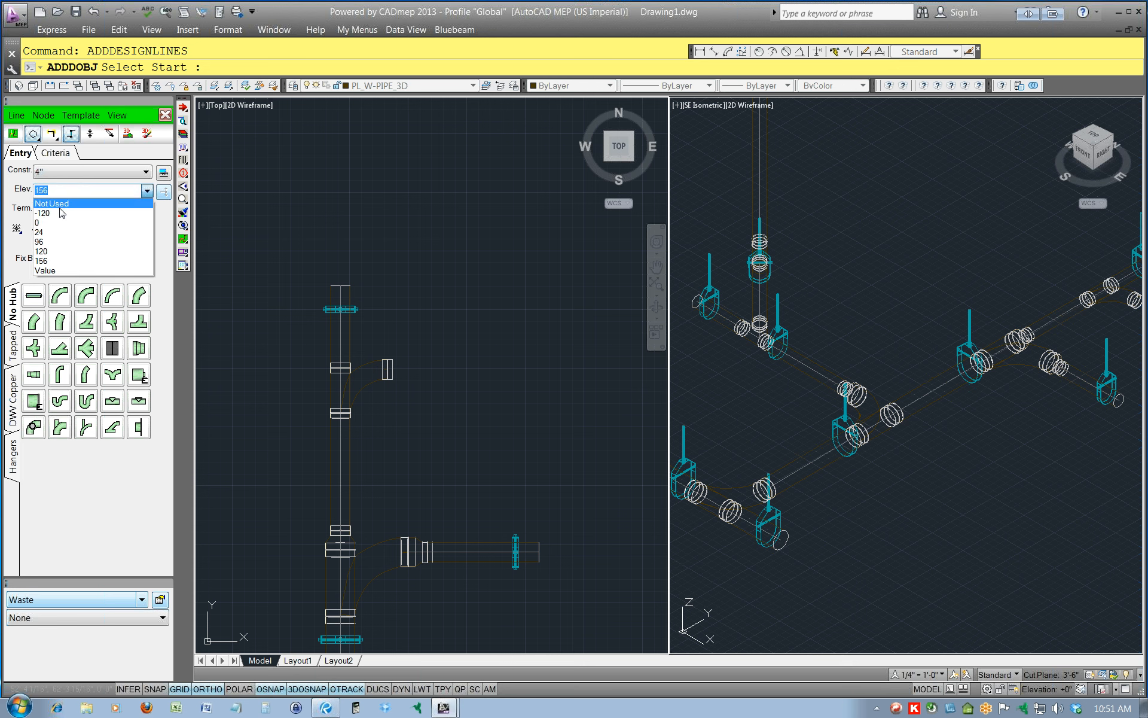
pyautogui.click(59, 209)
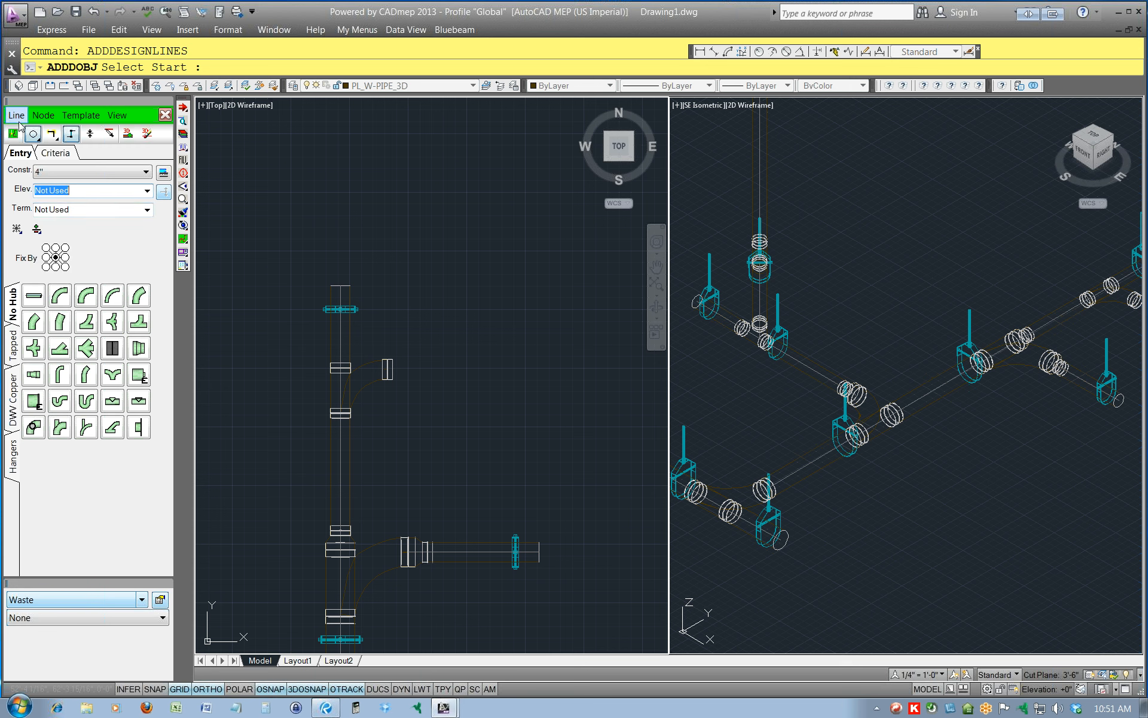
pyautogui.keyDown('shift'); pyautogui.rightClick(410, 377); pyautogui.keyUp('shift')
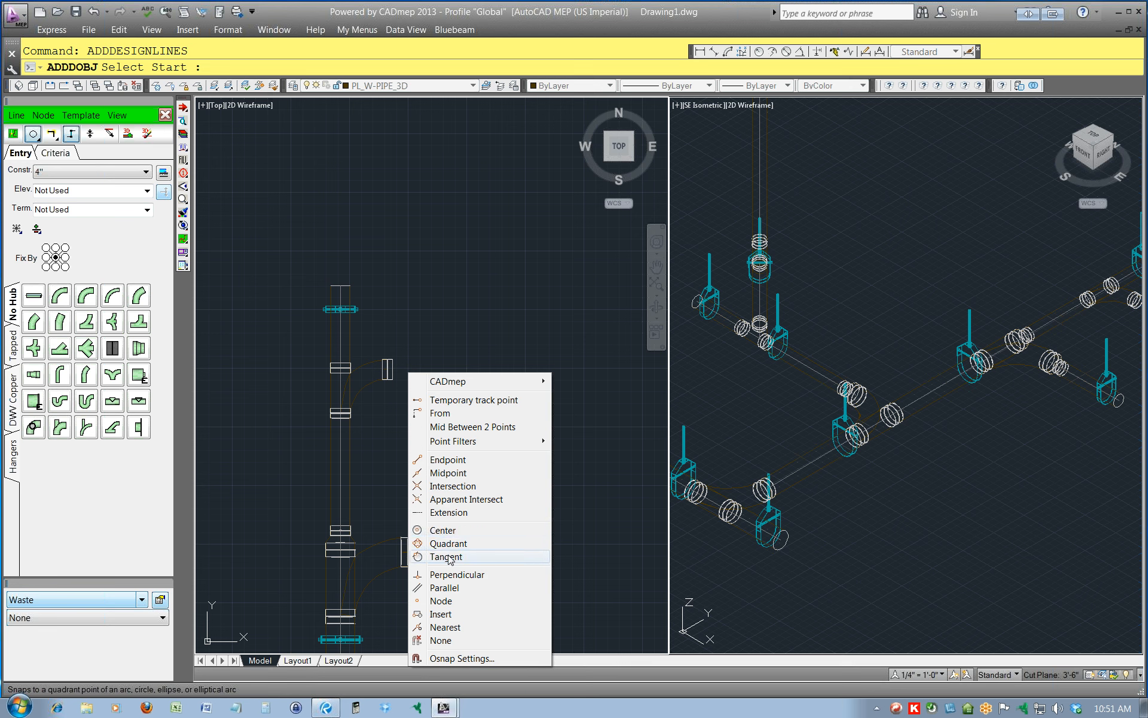
pyautogui.click(442, 532)
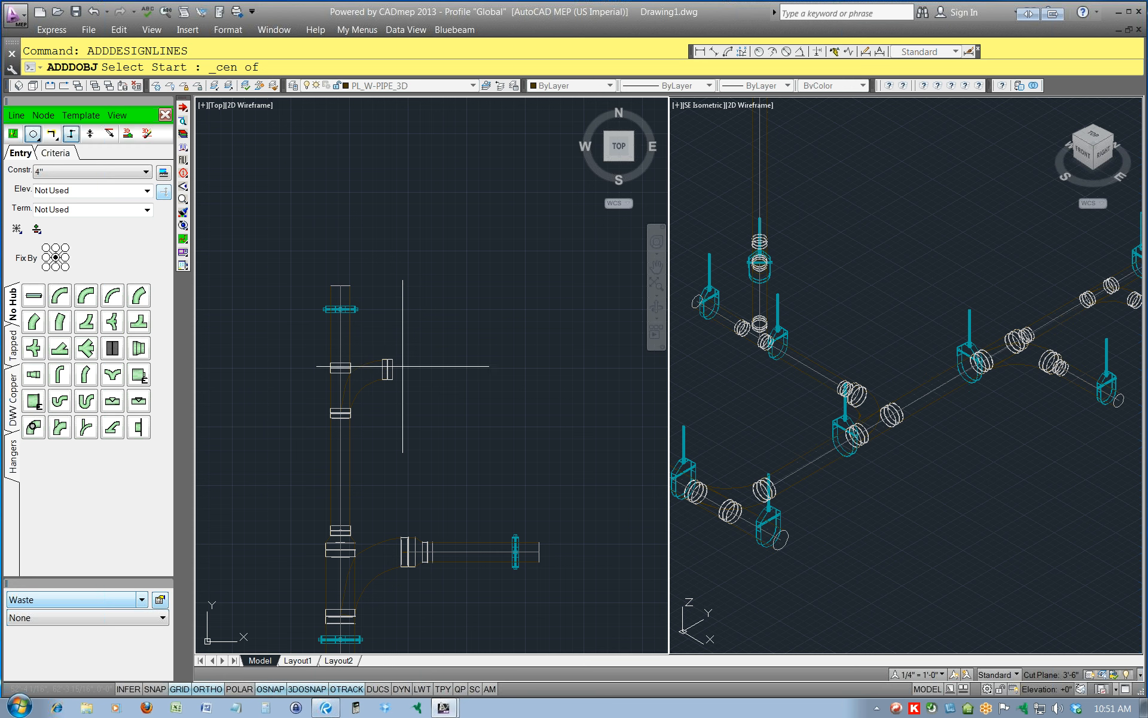
pyautogui.press('Escape')
pyautogui.click(166, 115)
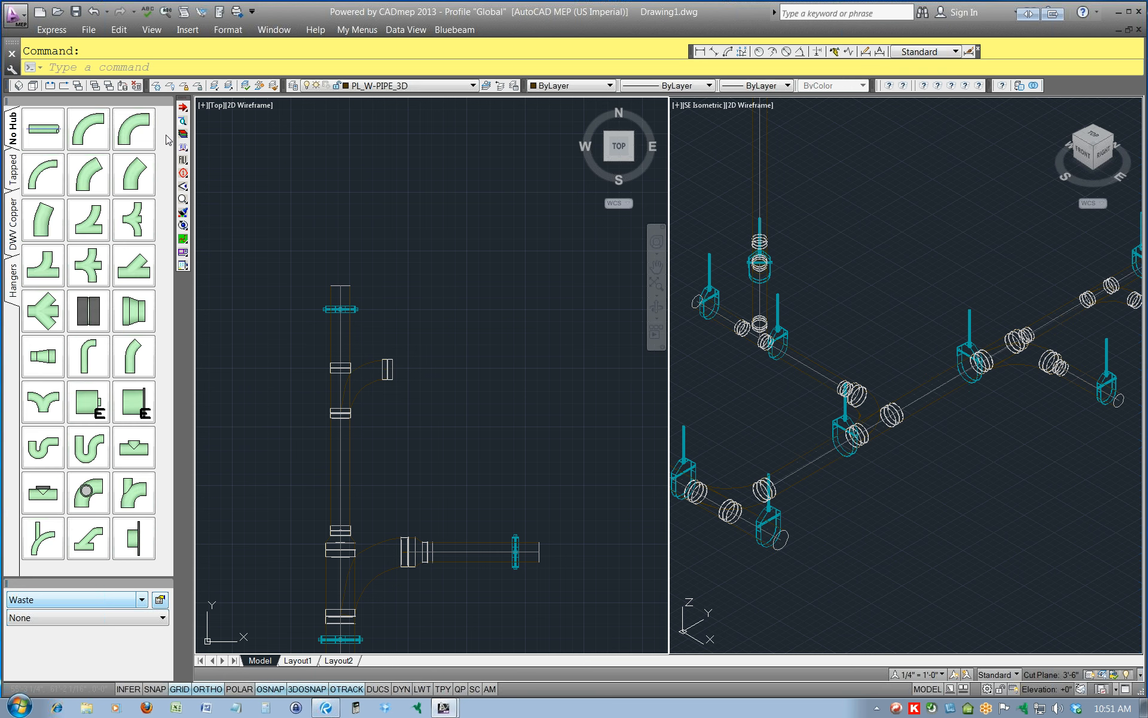
# Draw a reference circle centred on the open east branch end of the new Combination fitting.
pyautogui.write('c')
pyautogui.press('Return')
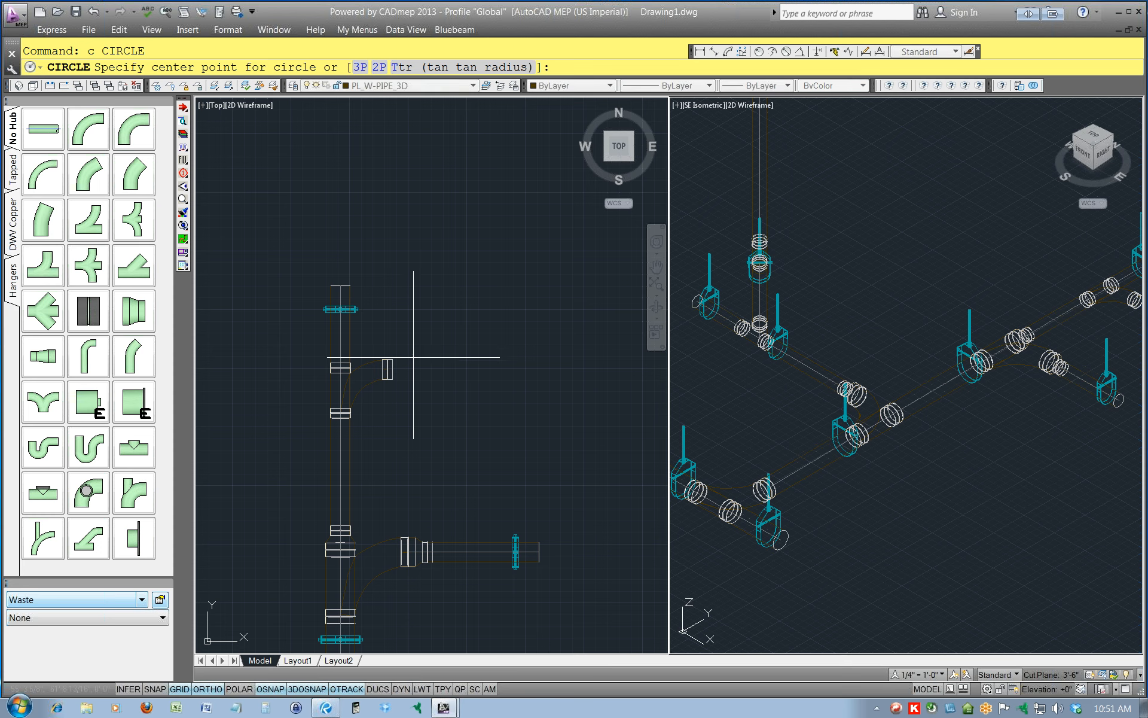
pyautogui.scroll(3, 403, 368)
pyautogui.keyDown('shift'); pyautogui.rightClick(399, 387); pyautogui.keyUp('shift')
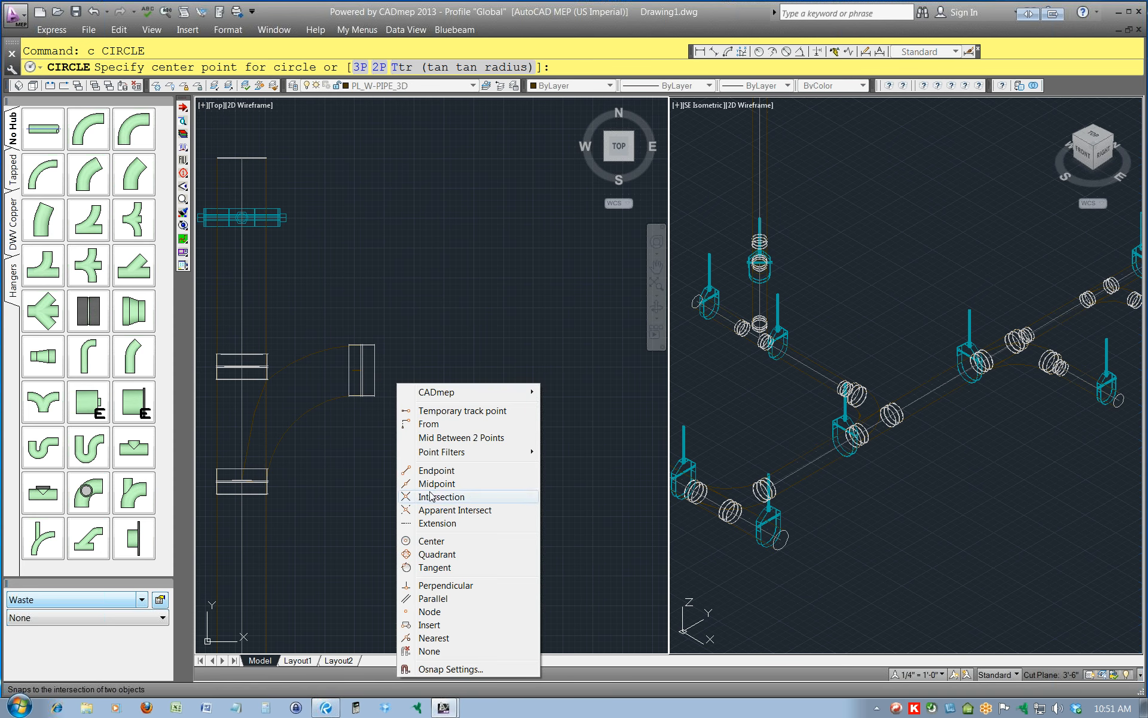
pyautogui.click(432, 541)
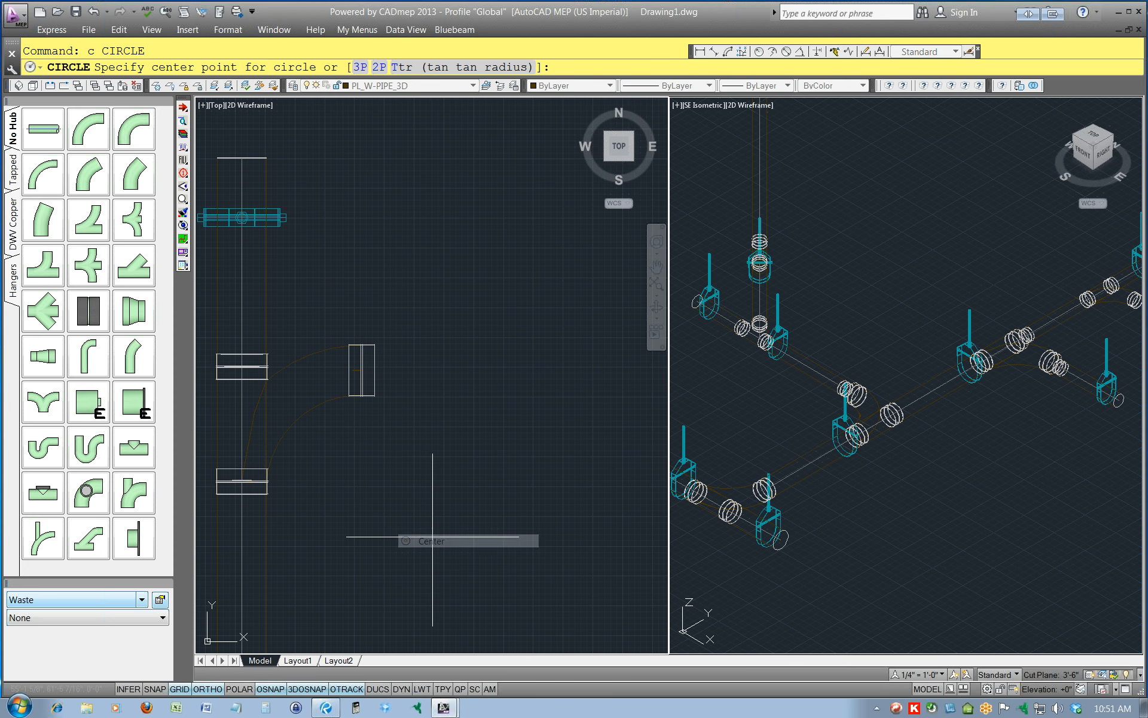
pyautogui.click(373, 383)
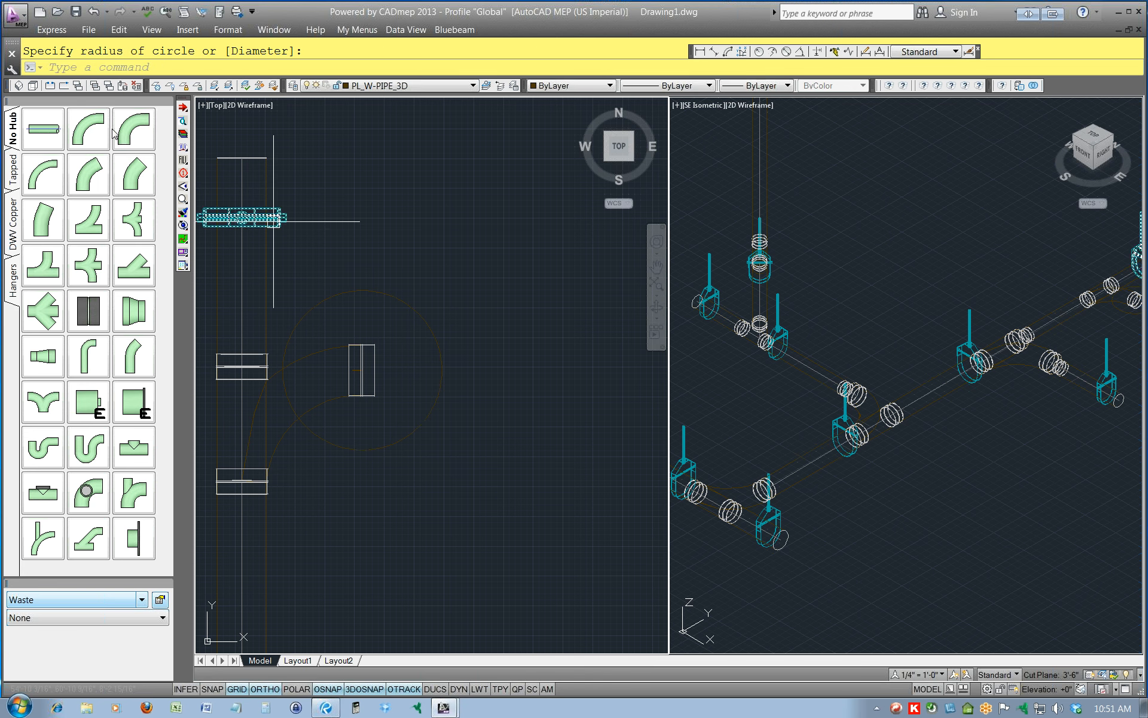
# Draw a Waste design line about 6 ft long running east from the reference circle's centre, and end the run.
pyautogui.click(184, 240)
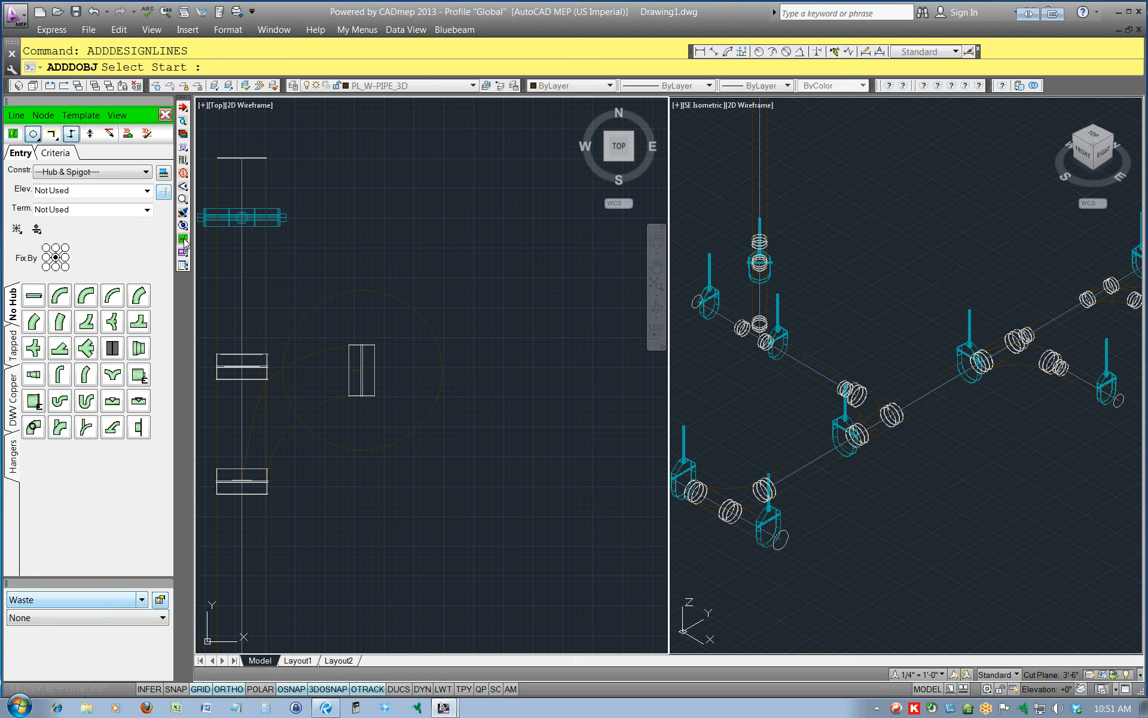
pyautogui.click(114, 173)
pyautogui.click(60, 213)
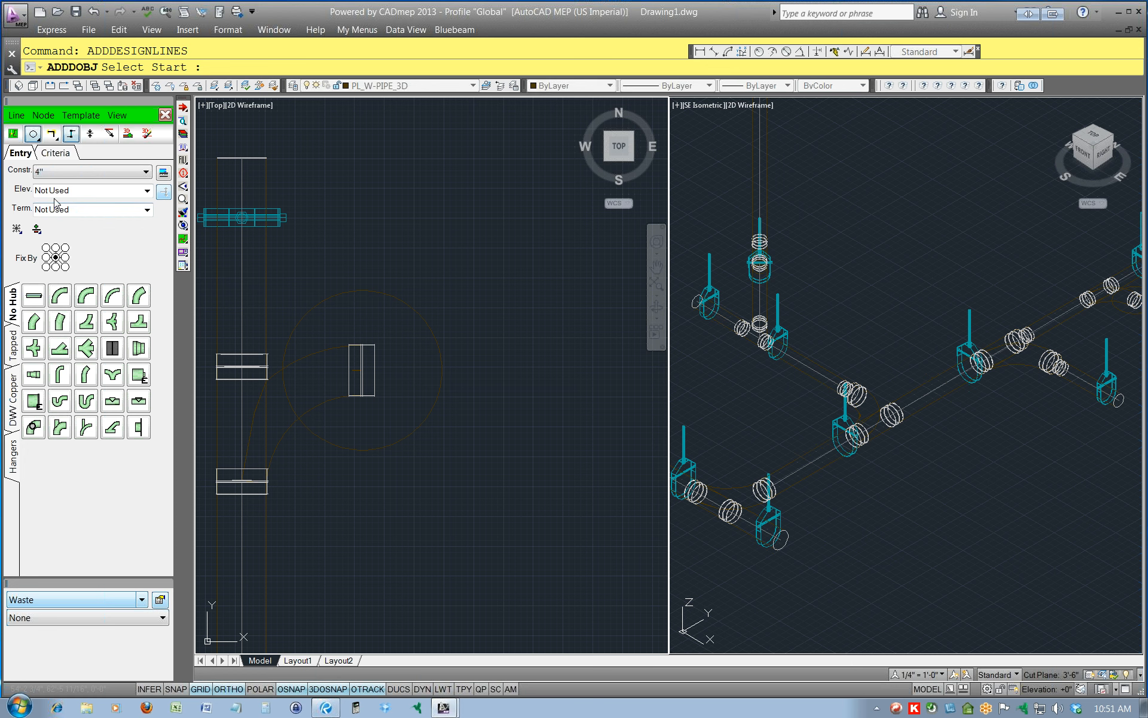
pyautogui.click(12, 117)
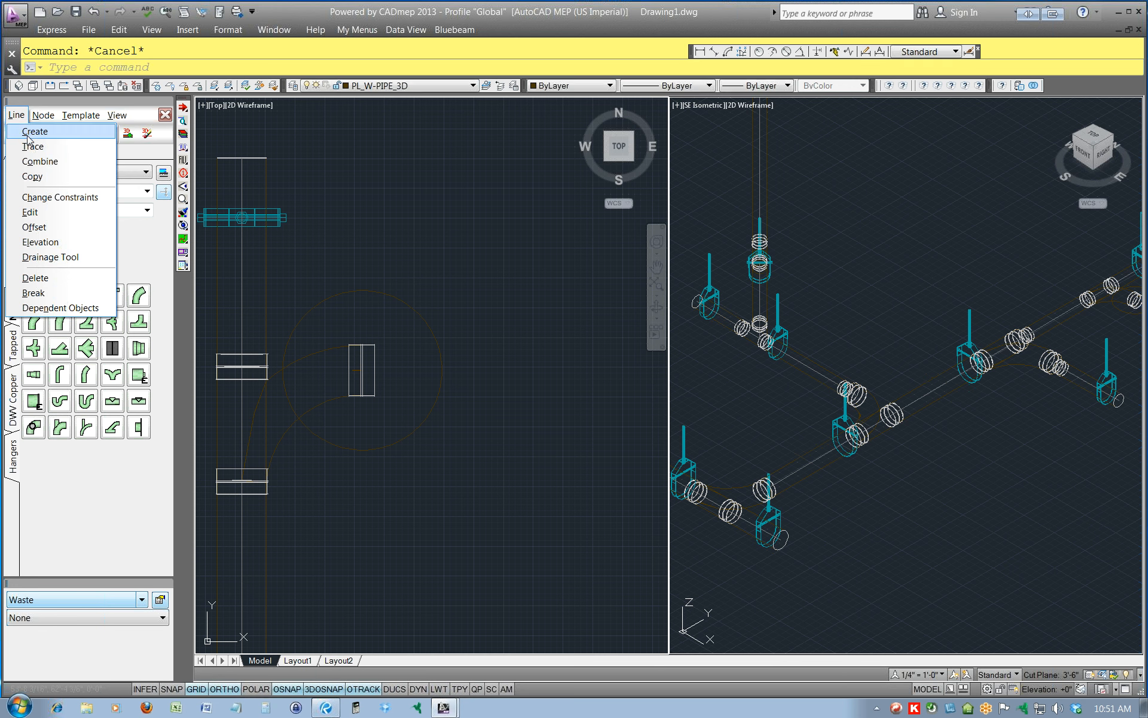
pyautogui.click(35, 131)
pyautogui.keyDown('shift'); pyautogui.rightClick(442, 370); pyautogui.keyUp('shift')
pyautogui.click(472, 344)
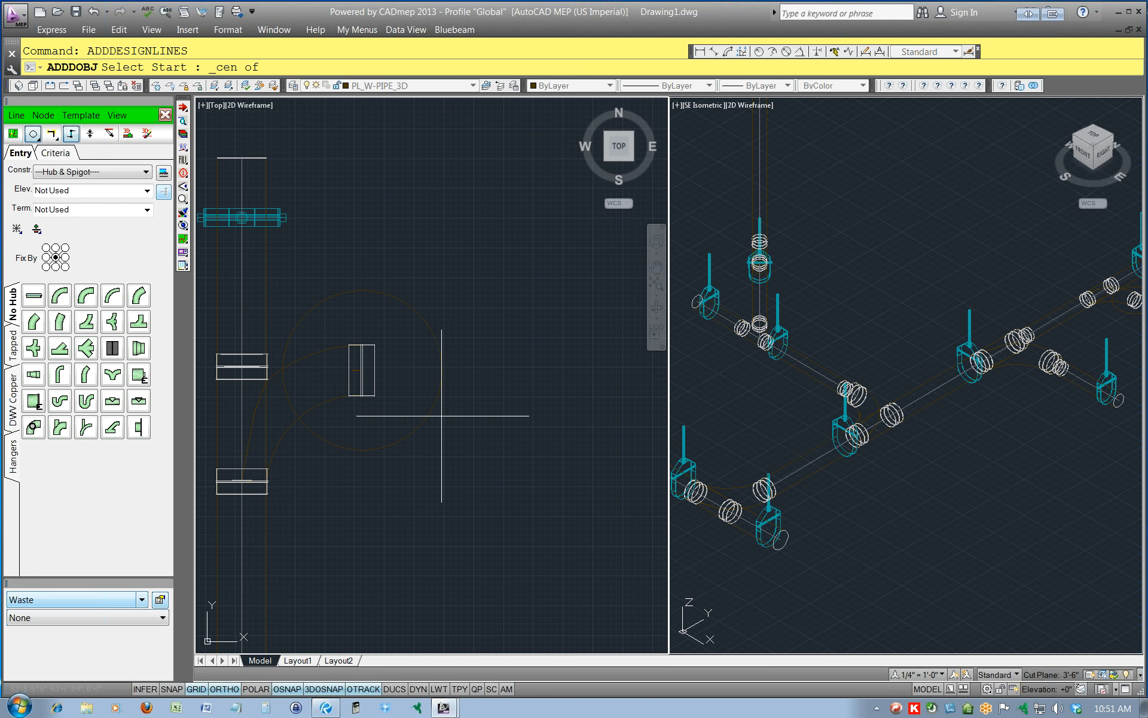
pyautogui.click(433, 396)
pyautogui.scroll(-5, 584, 389)
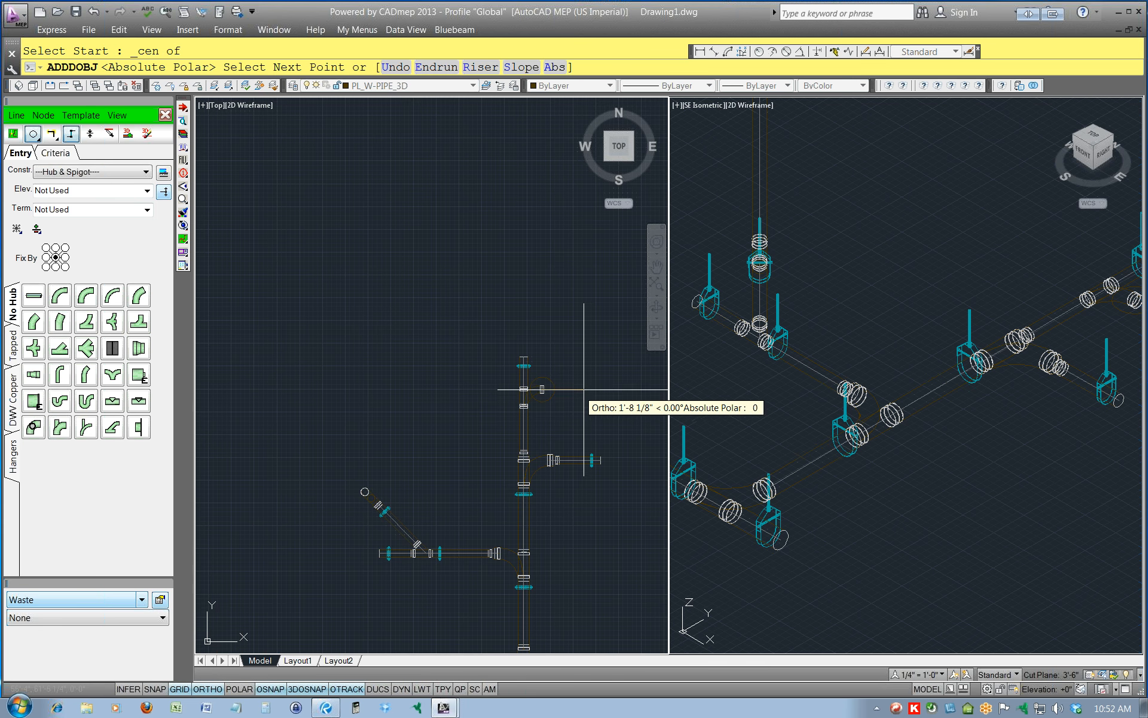
pyautogui.moveTo(587, 386); pyautogui.dragTo(447, 401, button='middle')
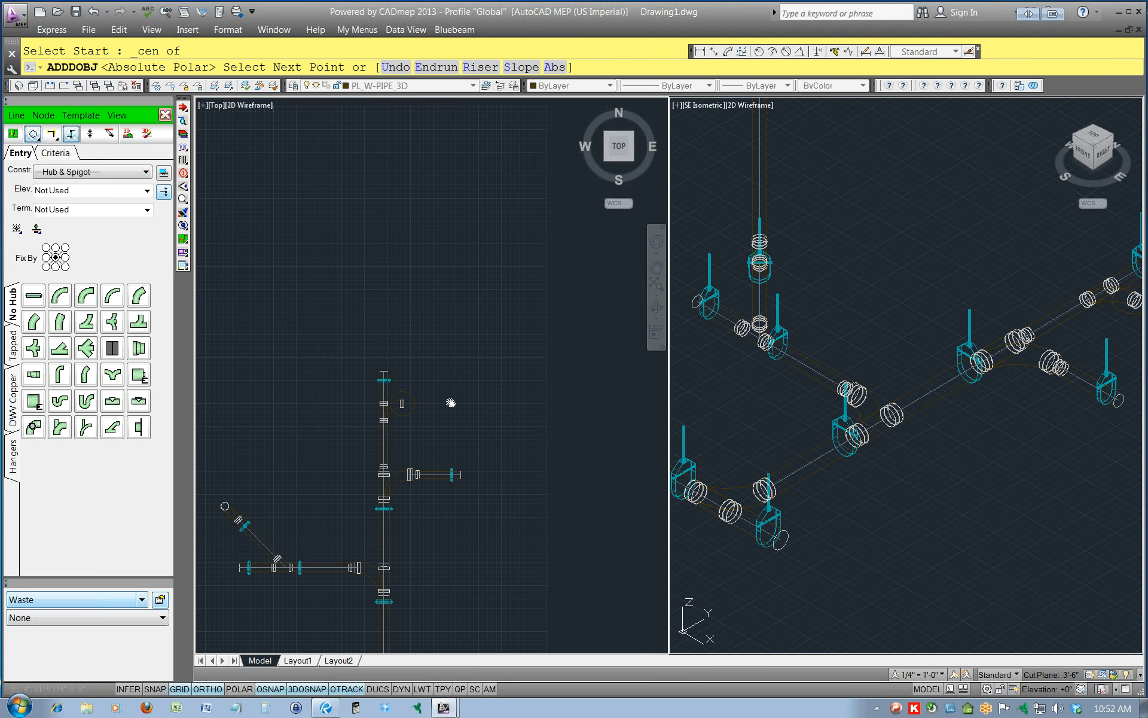
pyautogui.click(545, 404)
pyautogui.write('E')
pyautogui.press('Return')
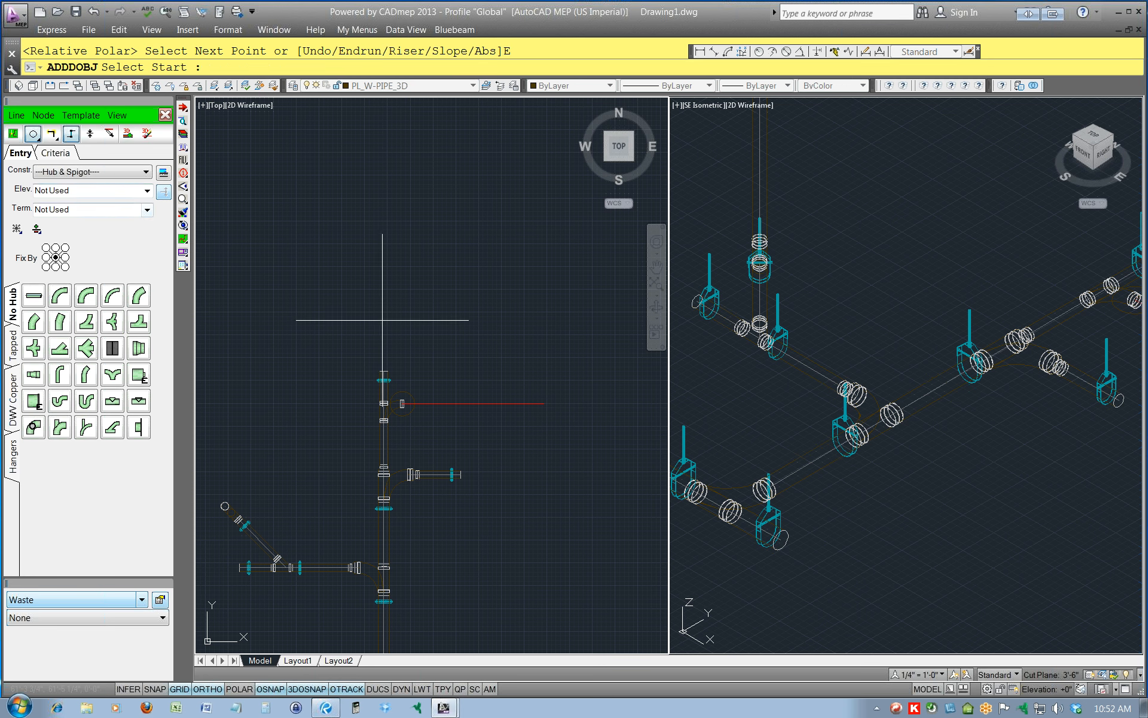
# Change the constraint of the new east branch design line to 4" in the Line Editor and accept it.
pyautogui.click(17, 115)
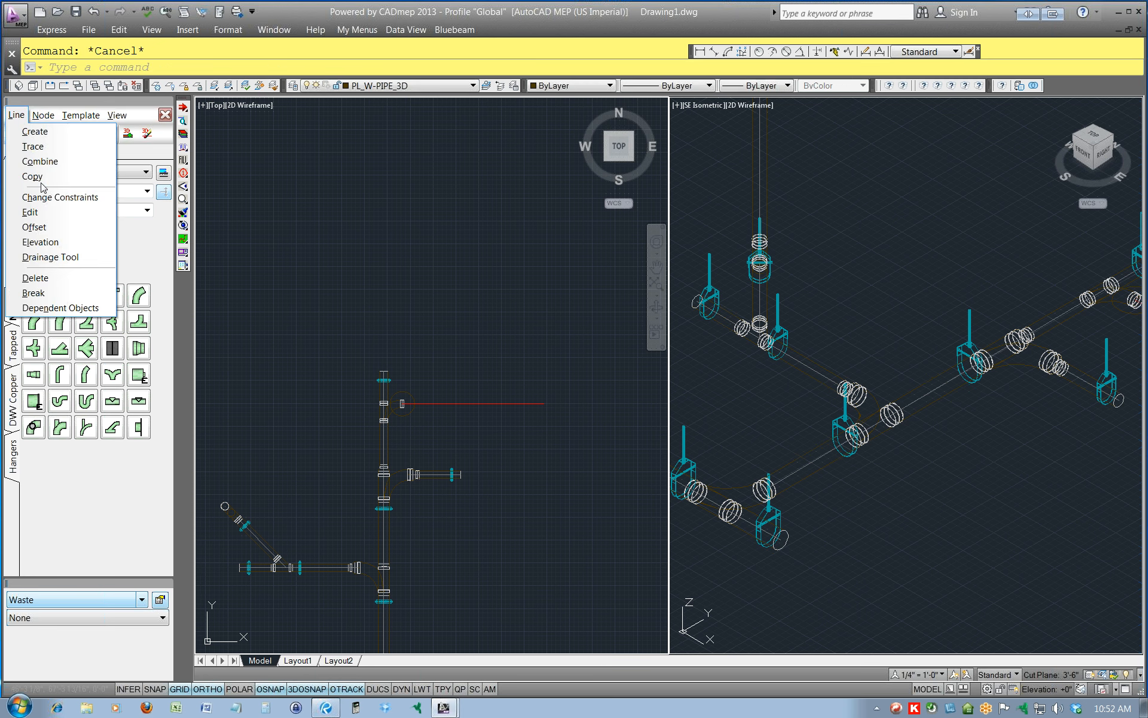
pyautogui.click(33, 212)
pyautogui.rightClick(543, 313)
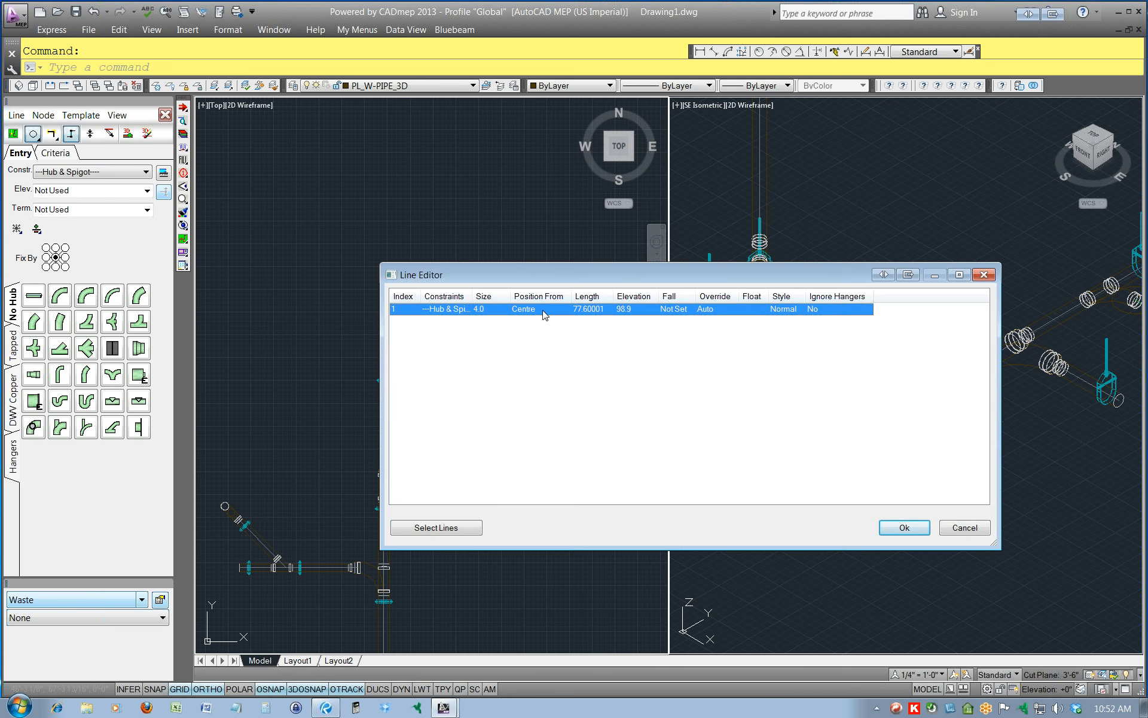
pyautogui.moveTo(598, 318)
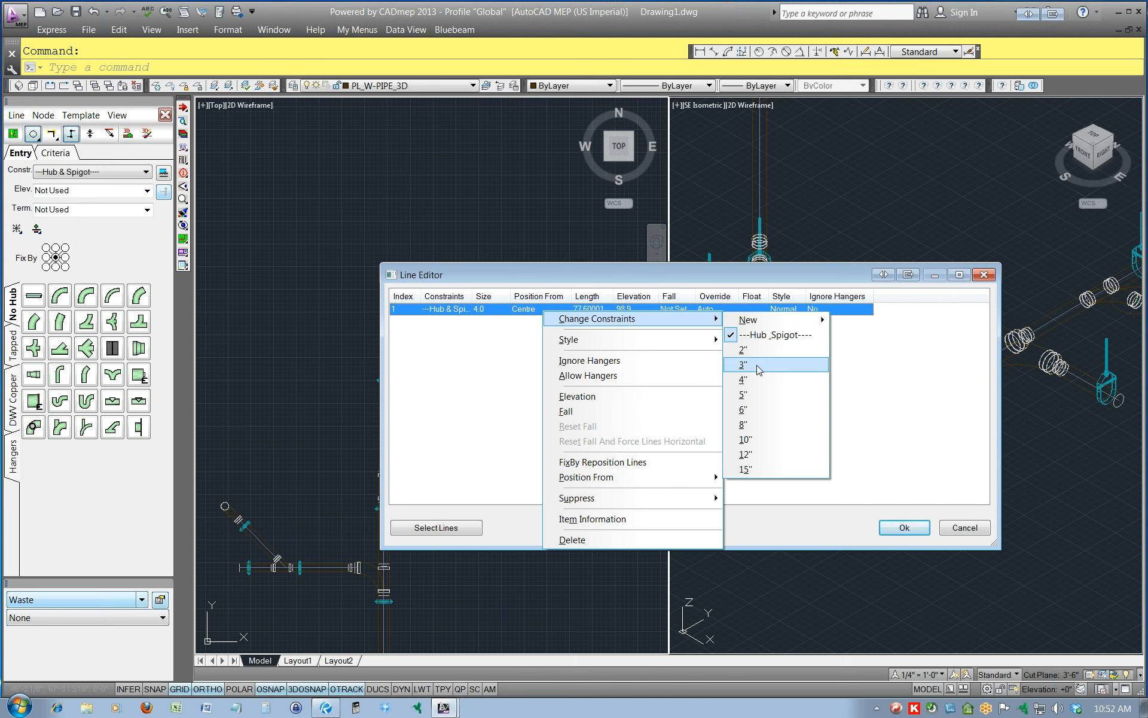
pyautogui.click(756, 380)
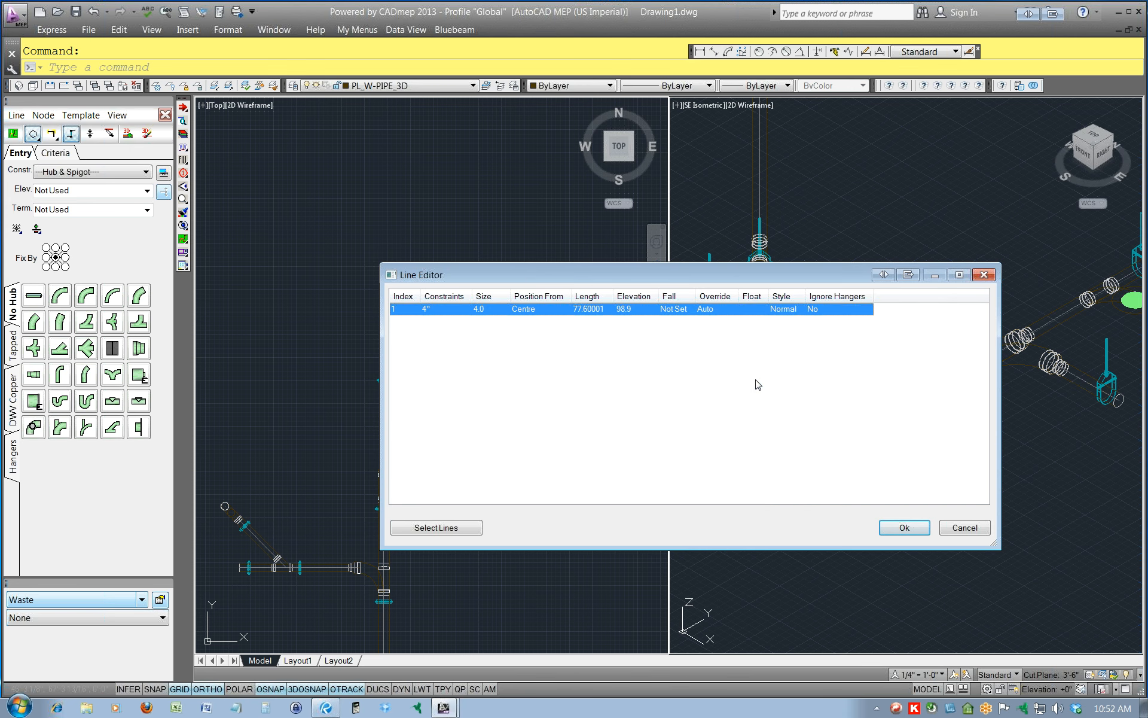
pyautogui.click(904, 527)
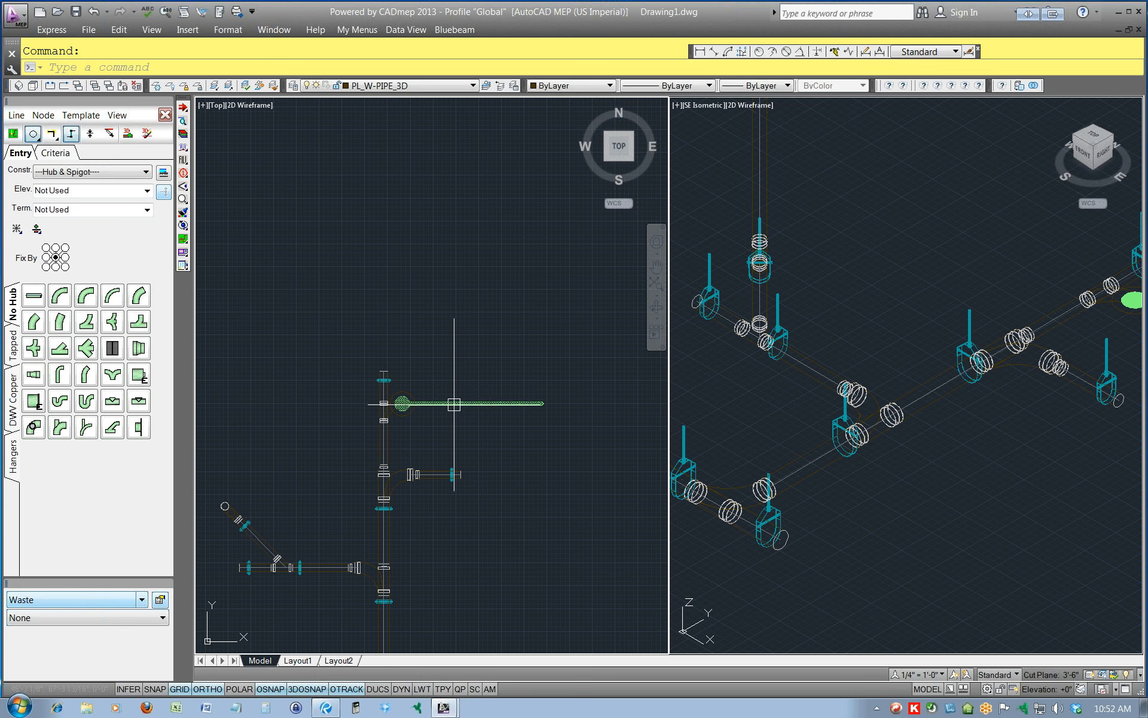
# Check the constraint assigned to the east branch design line in the Line Editor and cancel the editor.
pyautogui.click(16, 116)
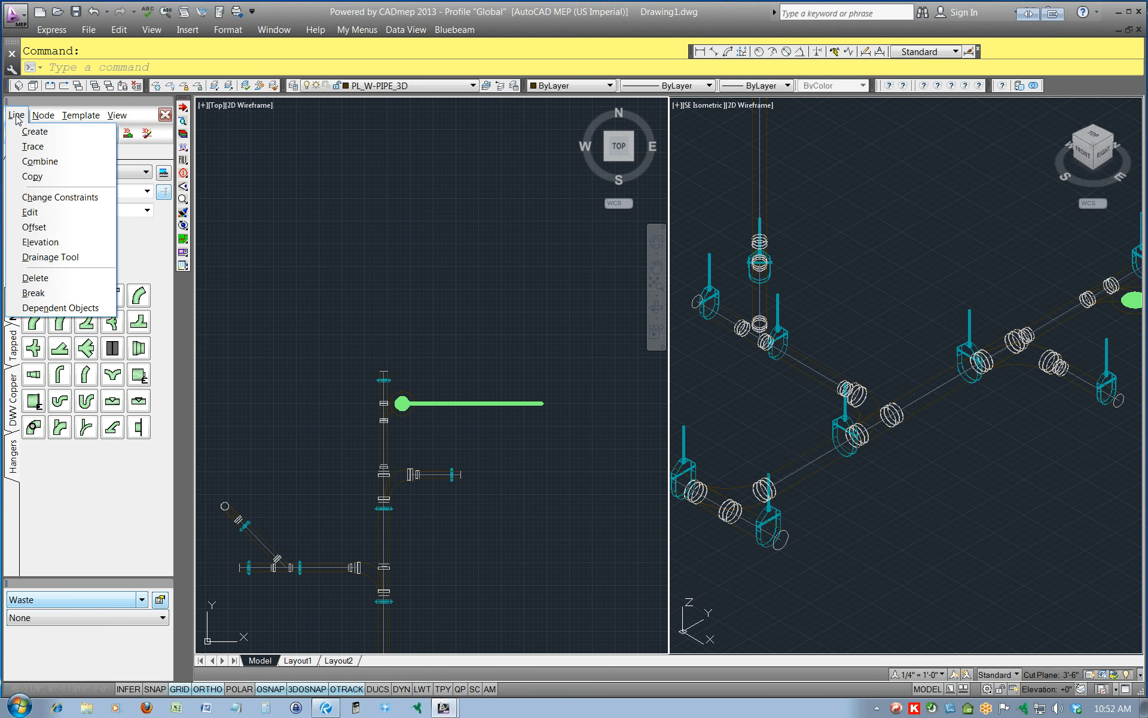
pyautogui.click(31, 212)
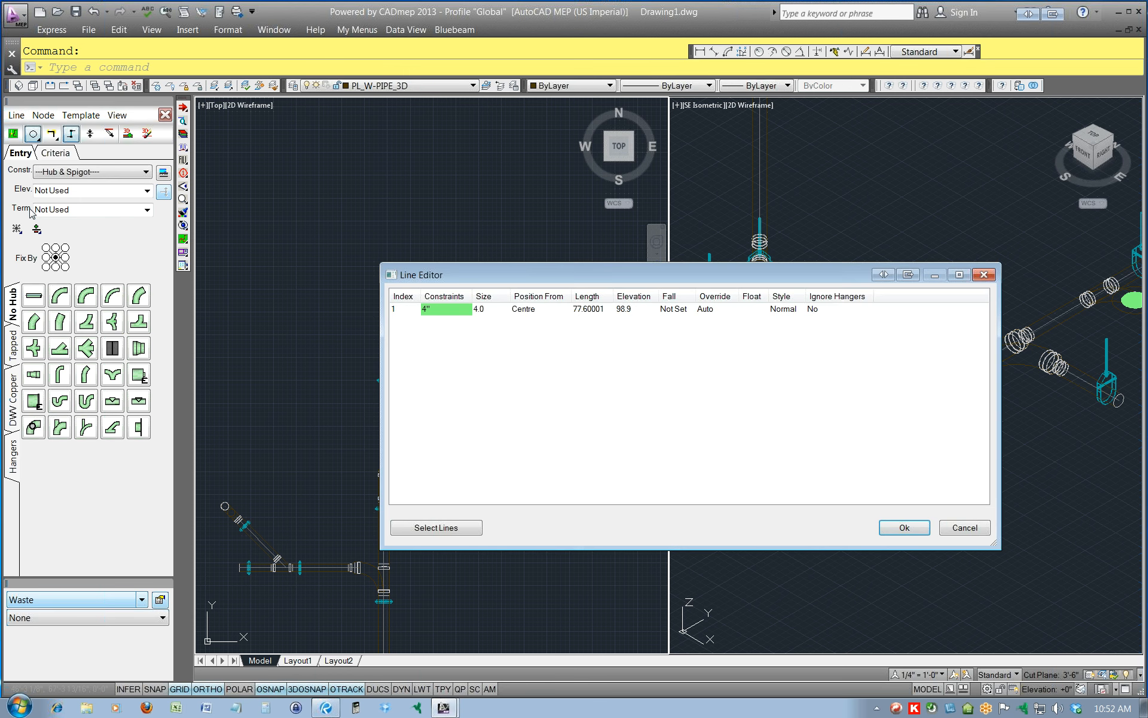
pyautogui.rightClick(449, 316)
pyautogui.moveTo(528, 323)
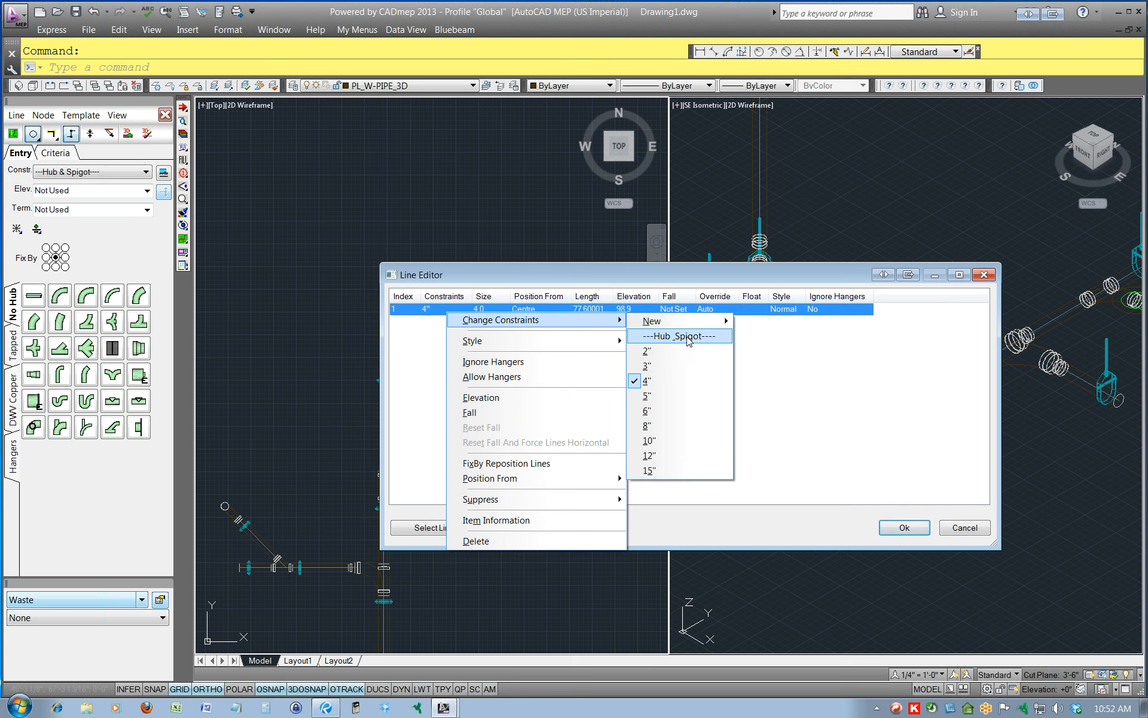
pyautogui.click(951, 529)
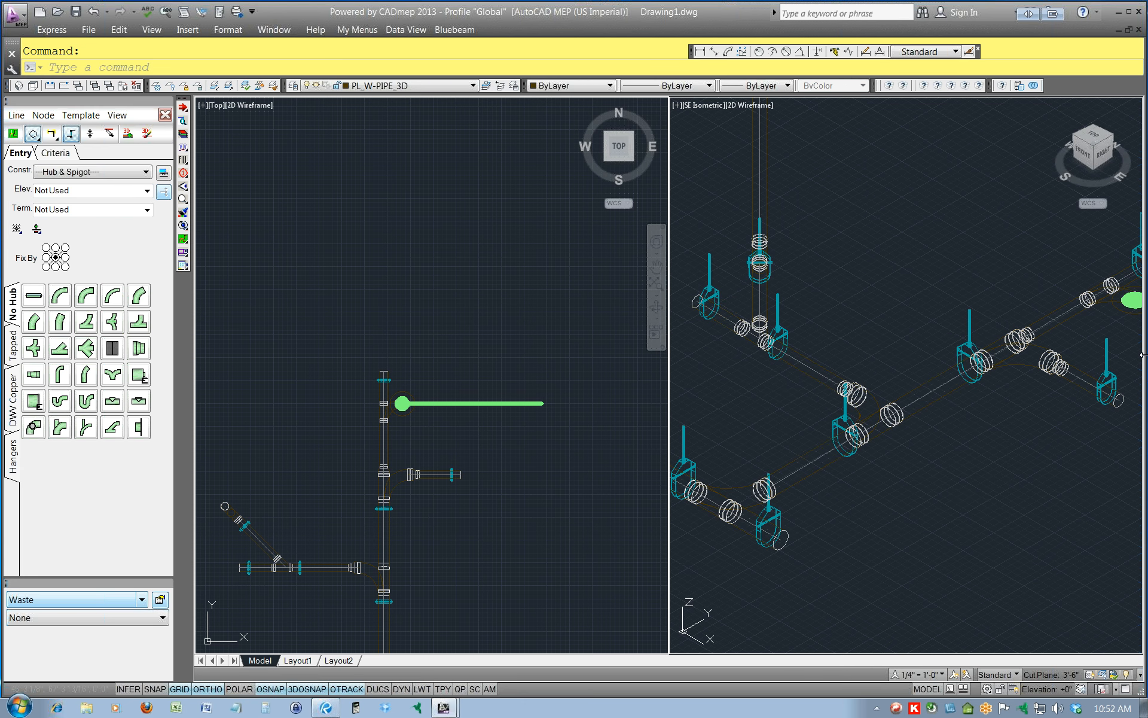
pyautogui.click(1043, 452)
pyautogui.moveTo(1044, 470); pyautogui.dragTo(698, 436, button='middle')
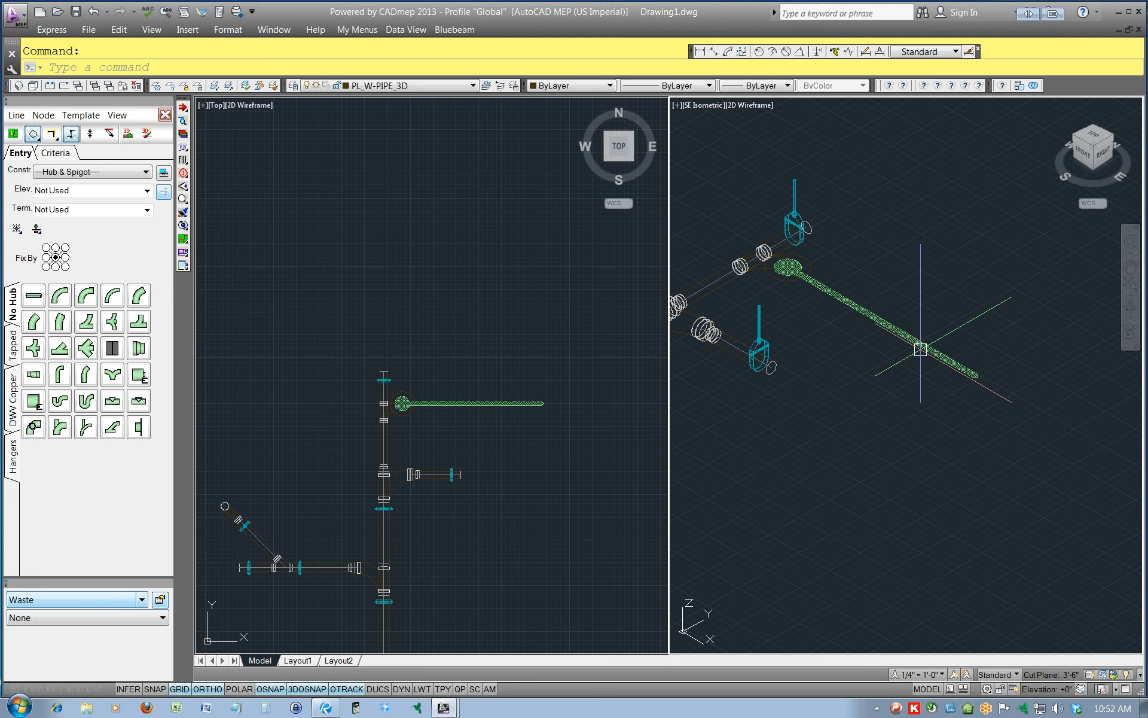
pyautogui.moveTo(919, 347)
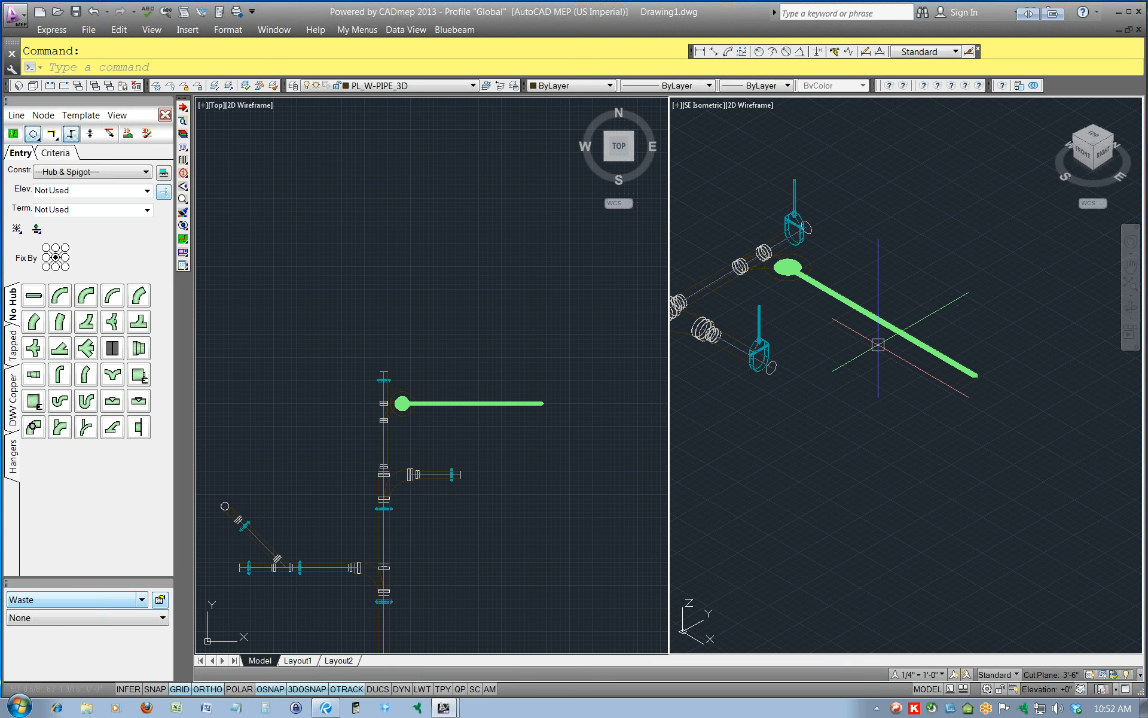
pyautogui.click(563, 414)
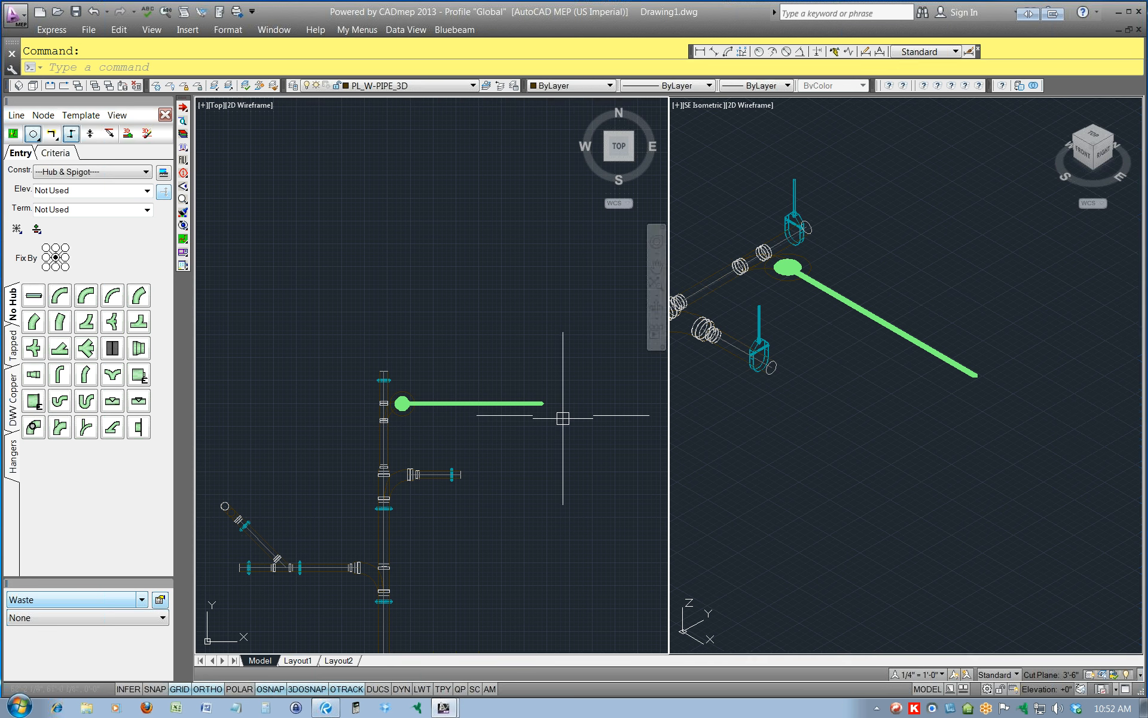
pyautogui.click(541, 399)
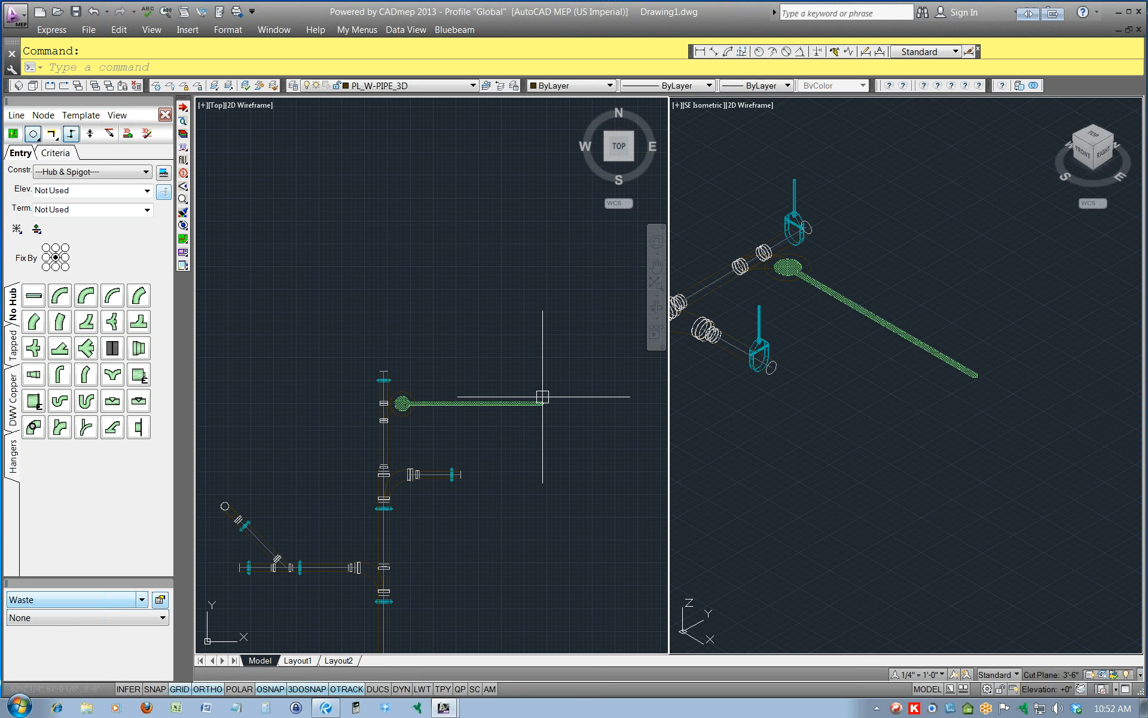
pyautogui.press('F9')
pyautogui.press('F8')
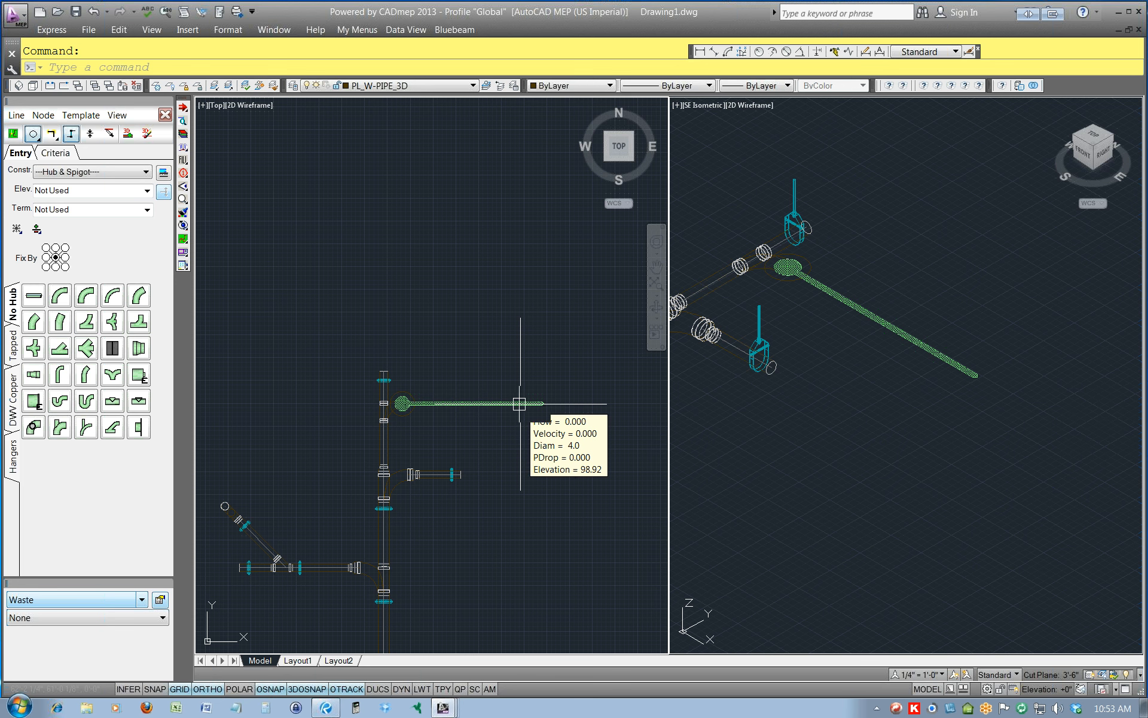
# Give the east branch design line a fall of 1 in 96 in the Line Editor and accept it.
pyautogui.click(518, 404)
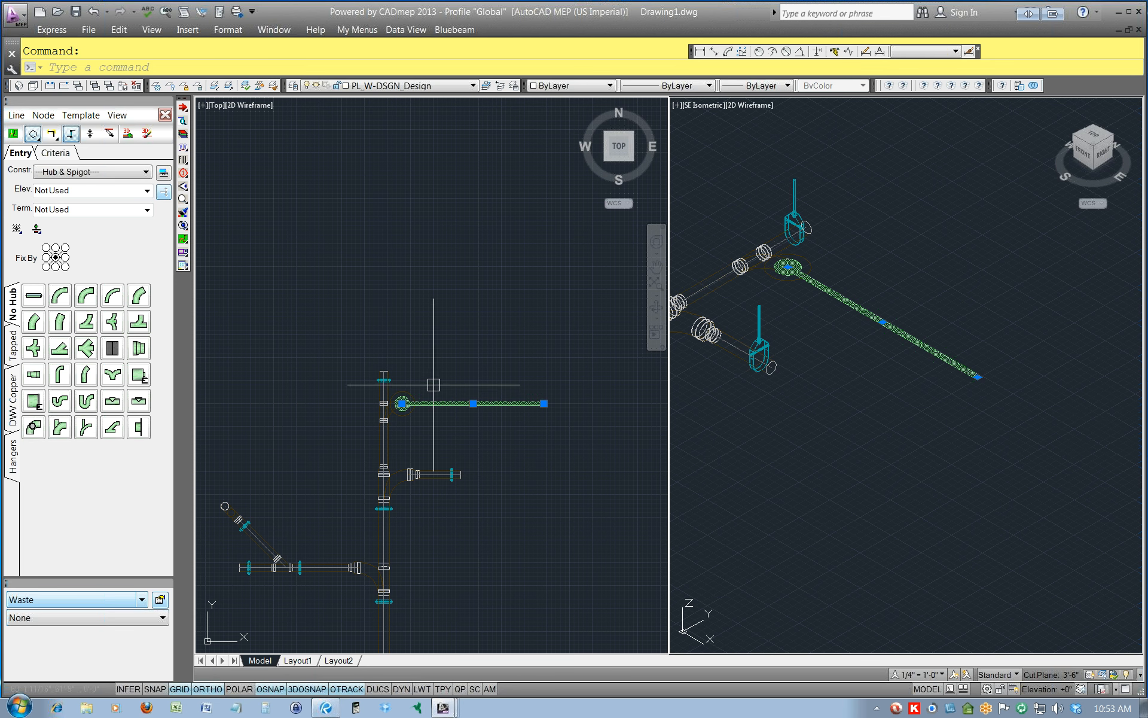
pyautogui.click(14, 115)
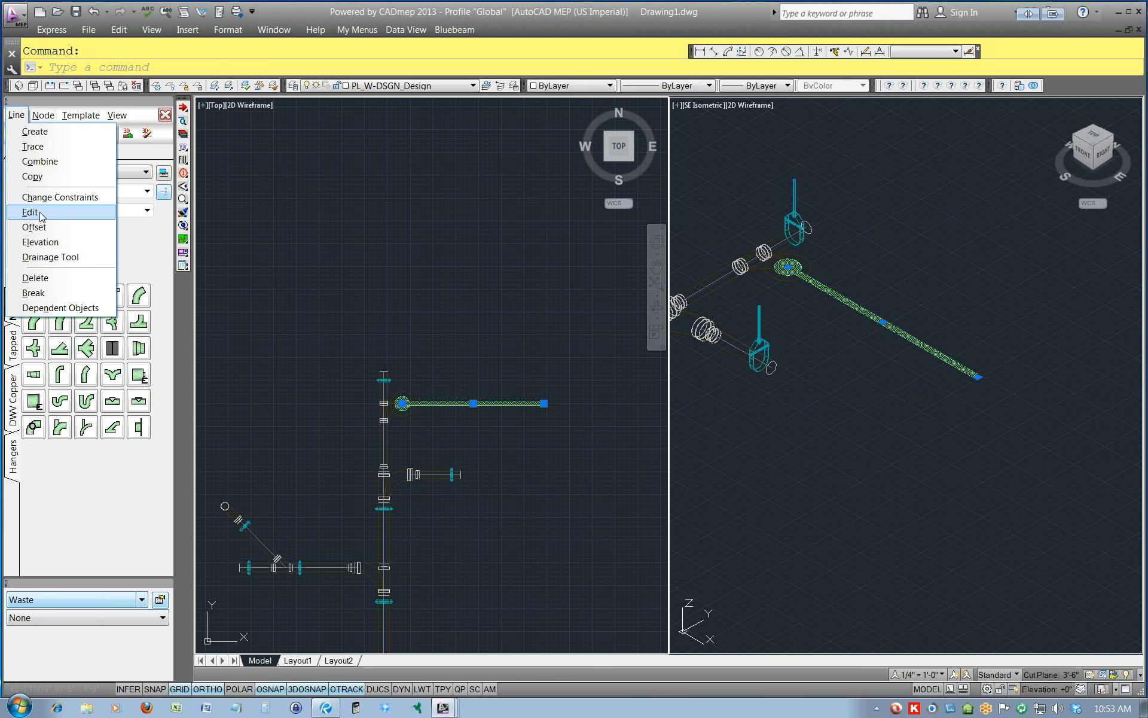
pyautogui.click(43, 216)
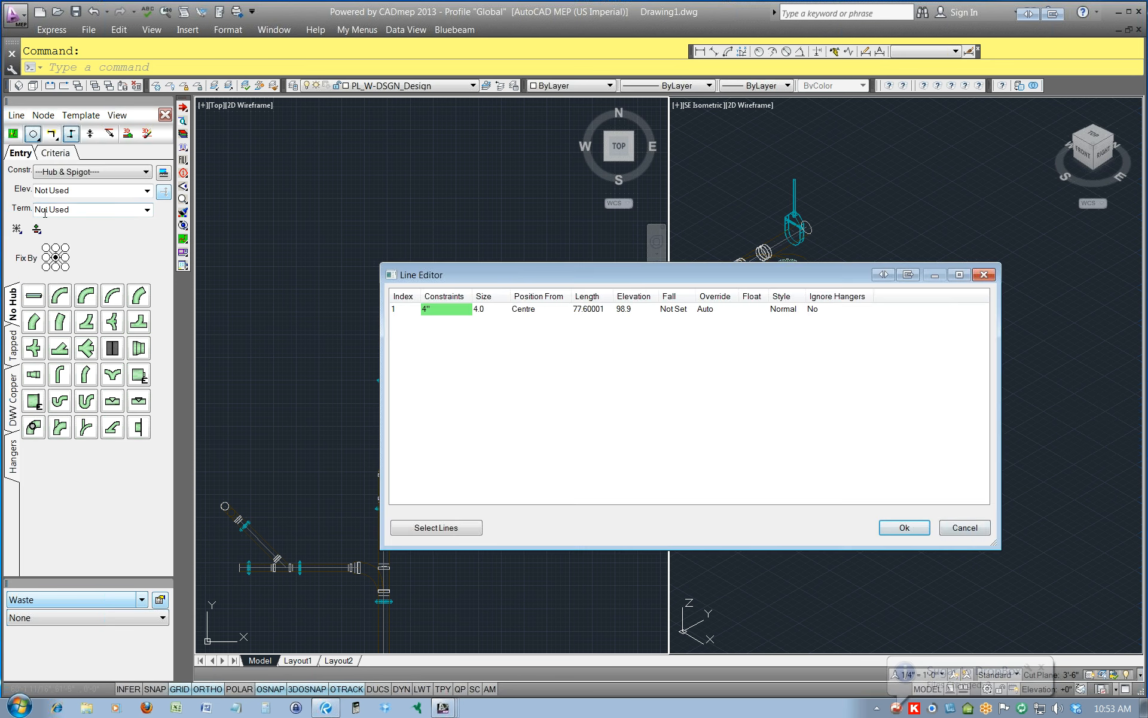
pyautogui.rightClick(518, 309)
pyautogui.moveTo(599, 316)
pyautogui.click(759, 331)
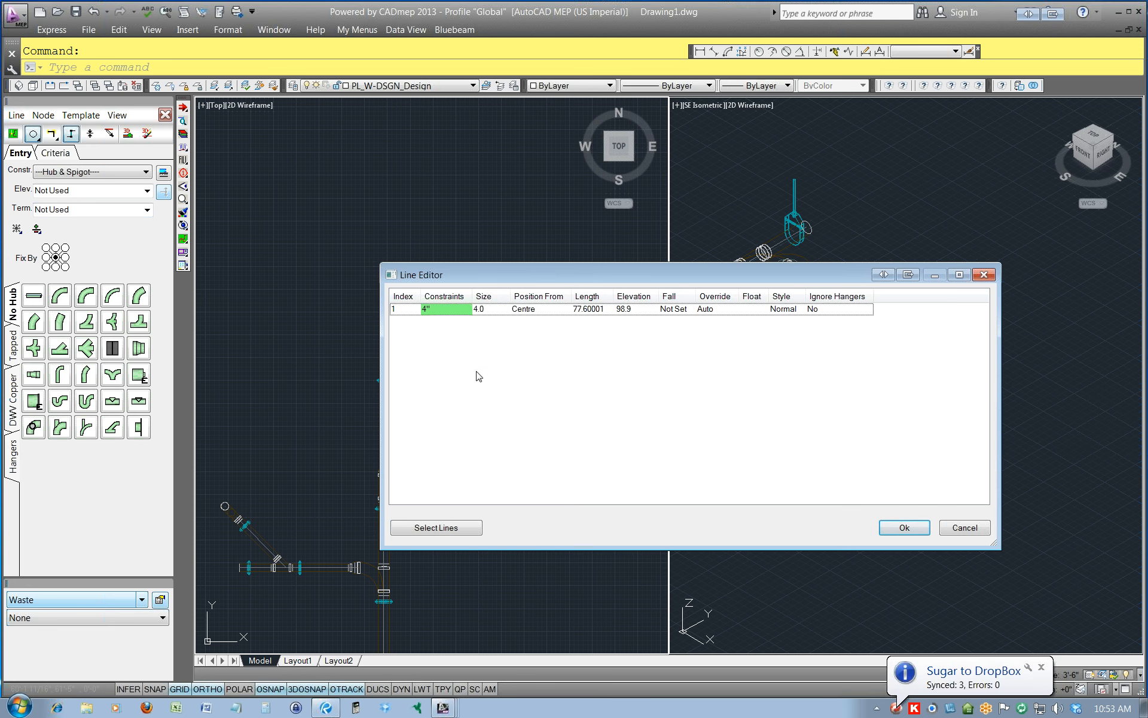
pyautogui.rightClick(623, 314)
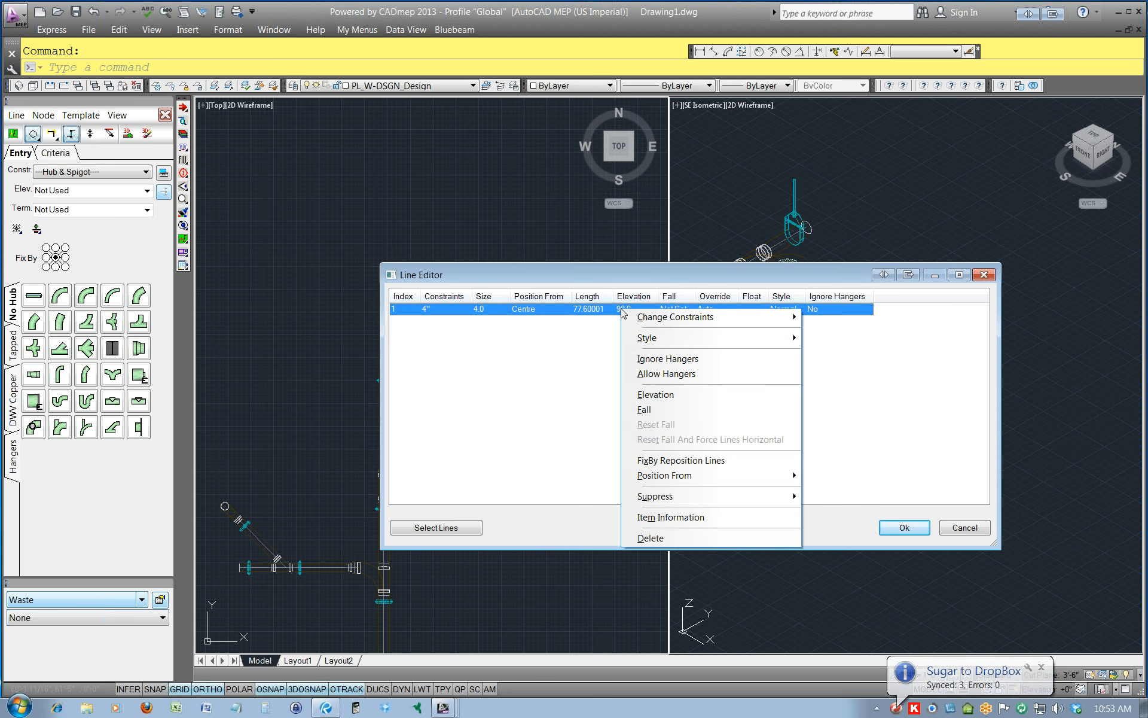
pyautogui.click(646, 410)
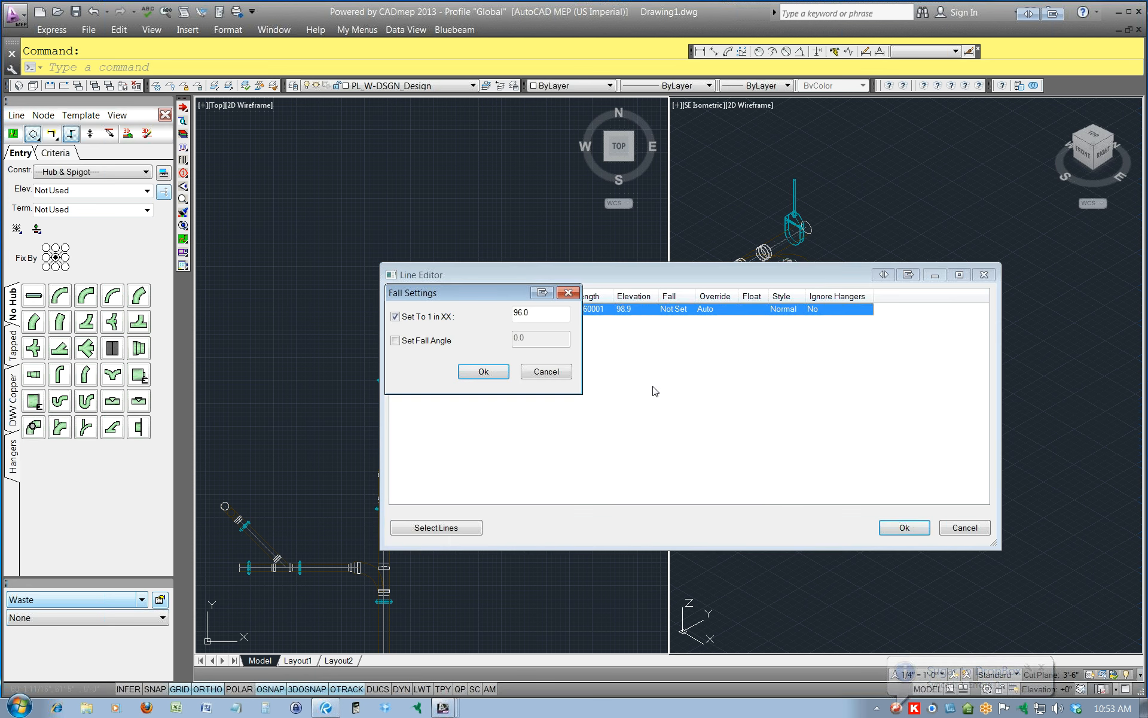
pyautogui.click(484, 372)
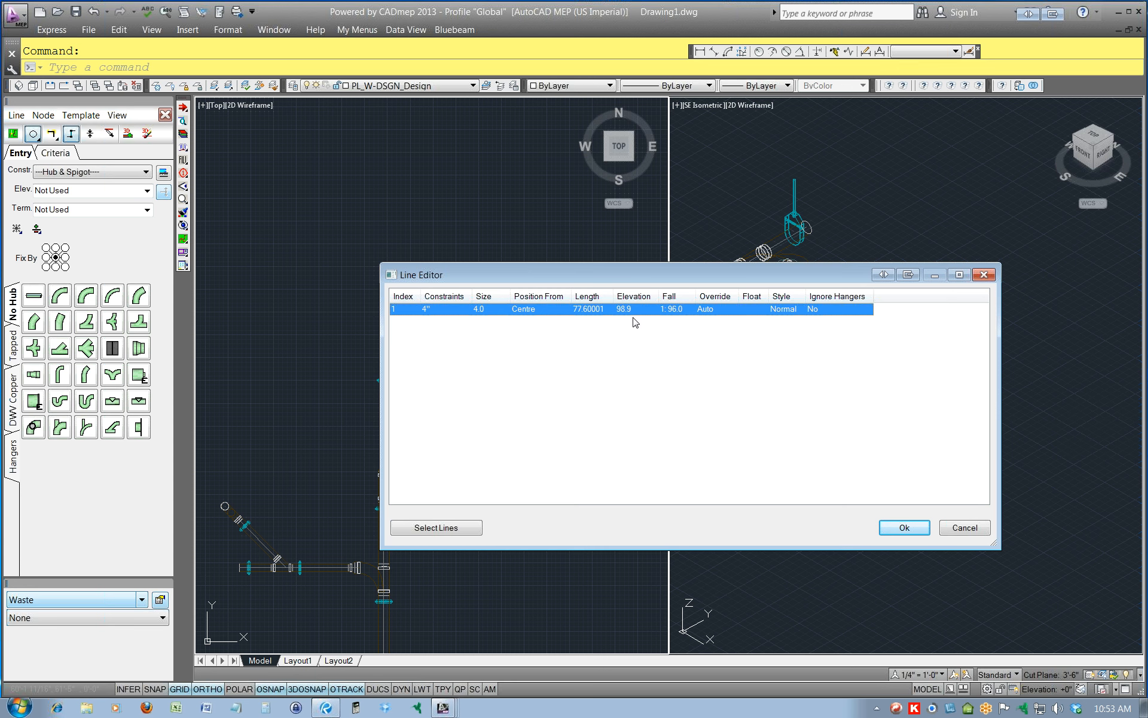
pyautogui.click(893, 527)
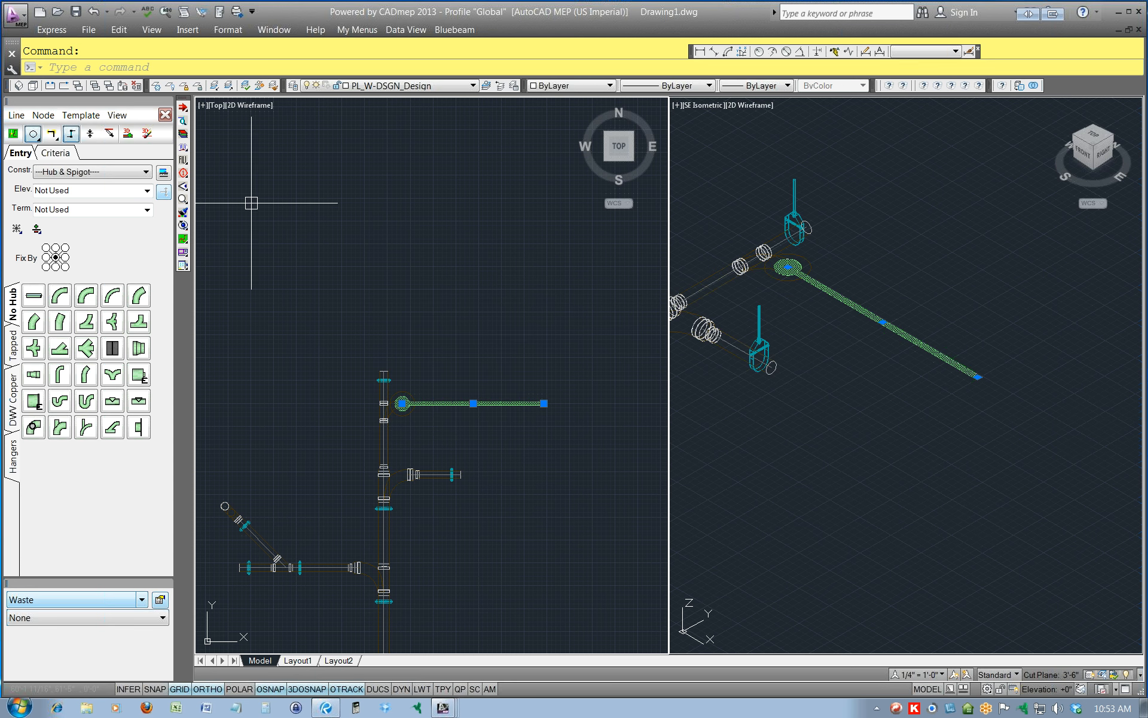
# Calculate the sloped branch design line, fill it in 3D, and leave the design-line mode.
pyautogui.click(118, 115)
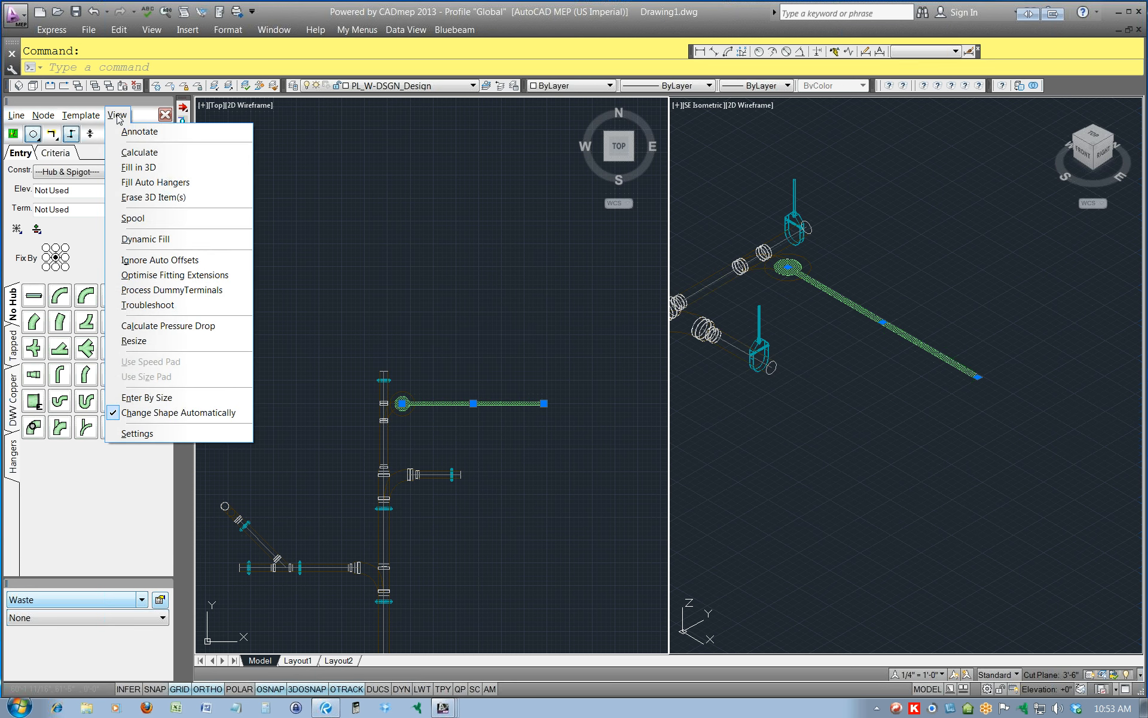
pyautogui.click(137, 152)
pyautogui.click(117, 115)
pyautogui.click(142, 167)
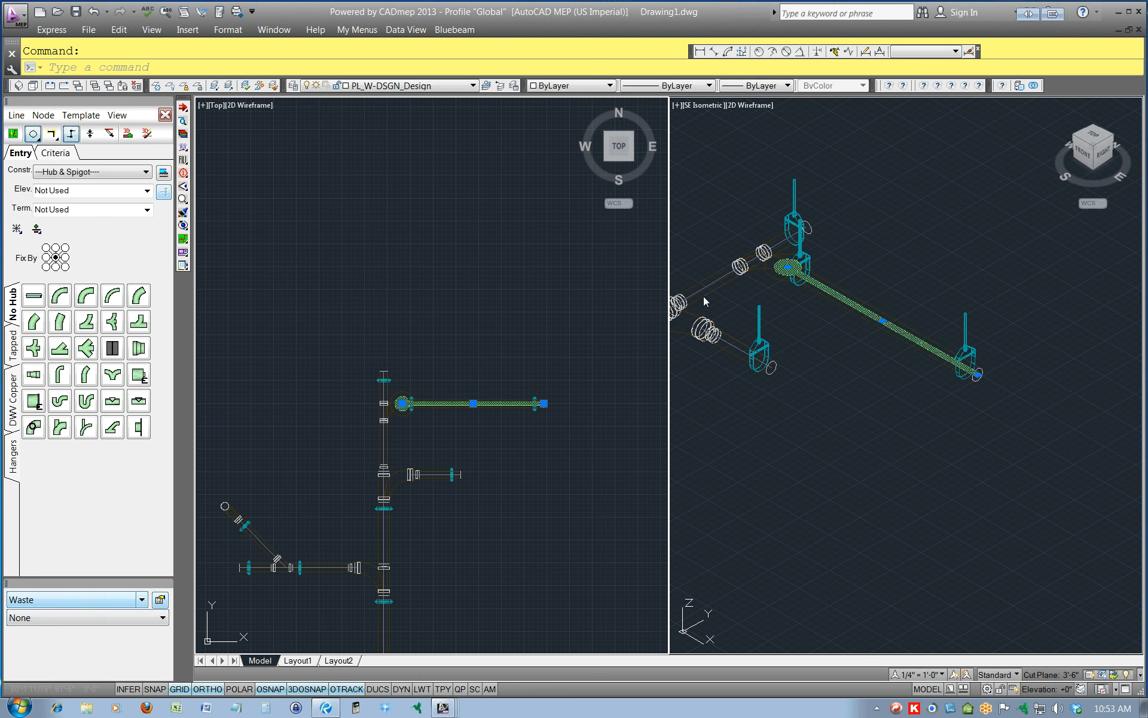
pyautogui.press('Escape')
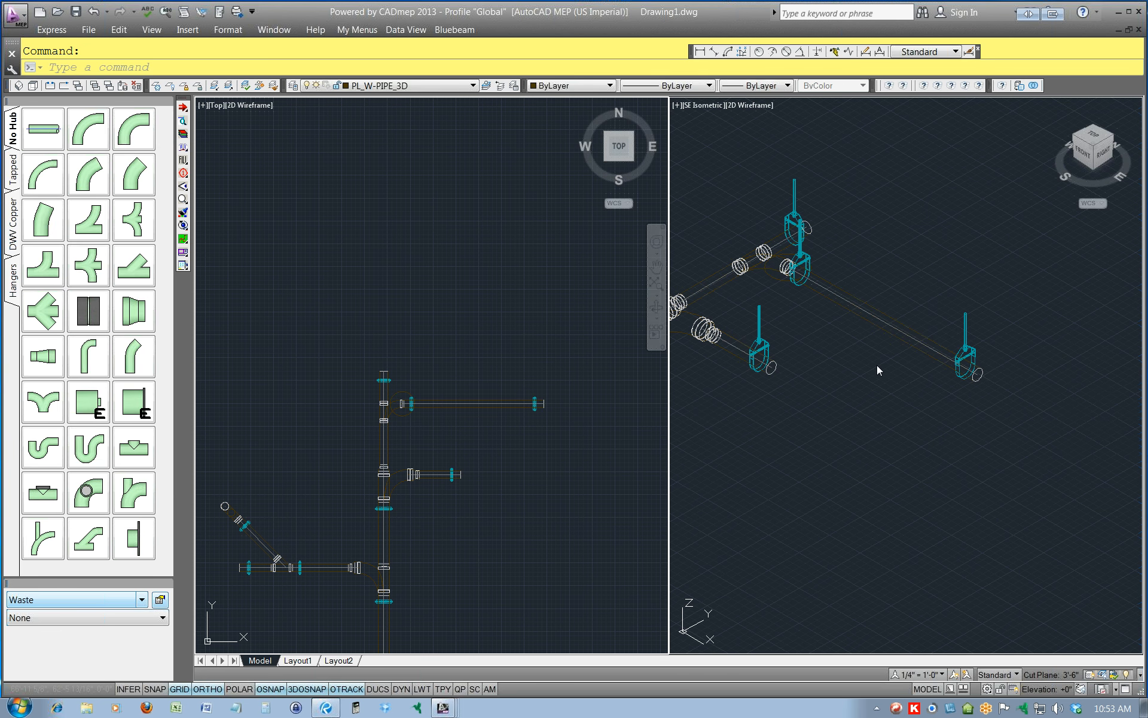
# Erase the reference circle at the Combination's east branch end.
pyautogui.click(777, 276)
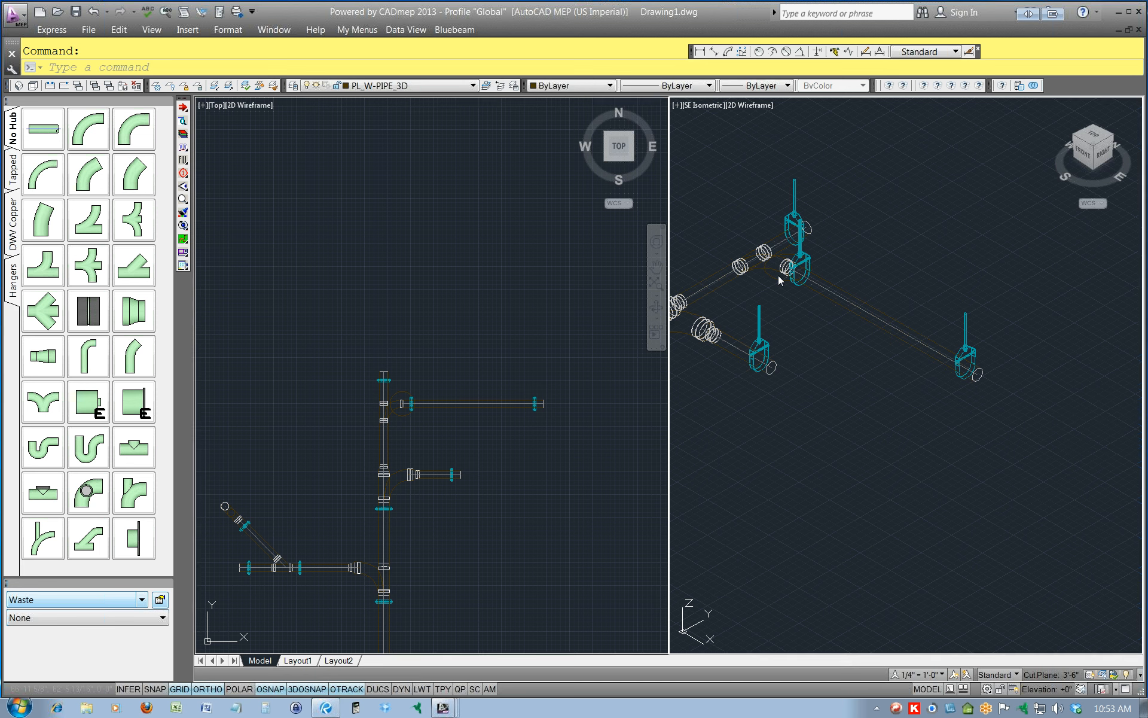
pyautogui.click(777, 275)
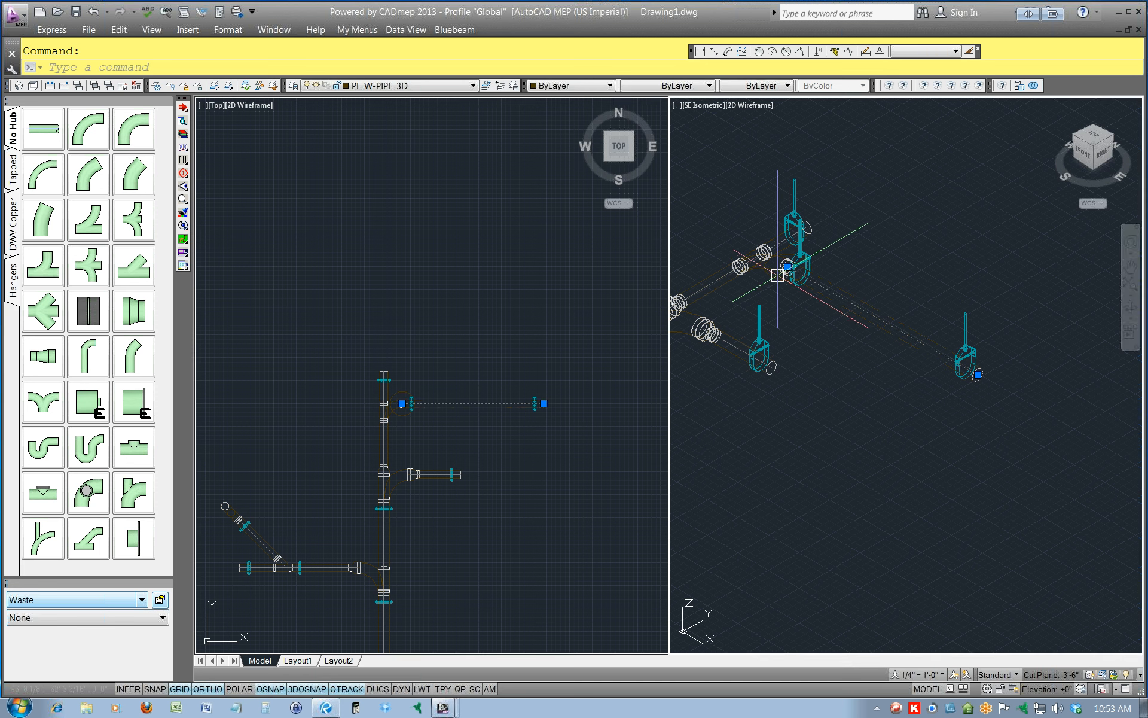
pyautogui.press('Escape')
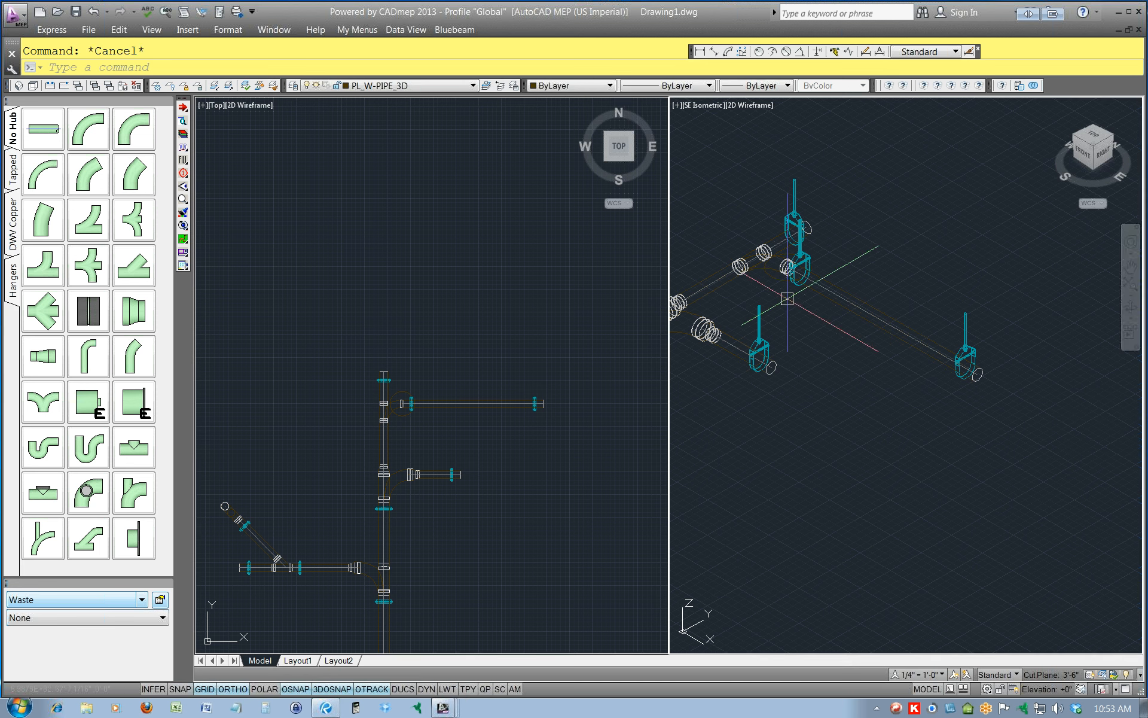
pyautogui.click(776, 276)
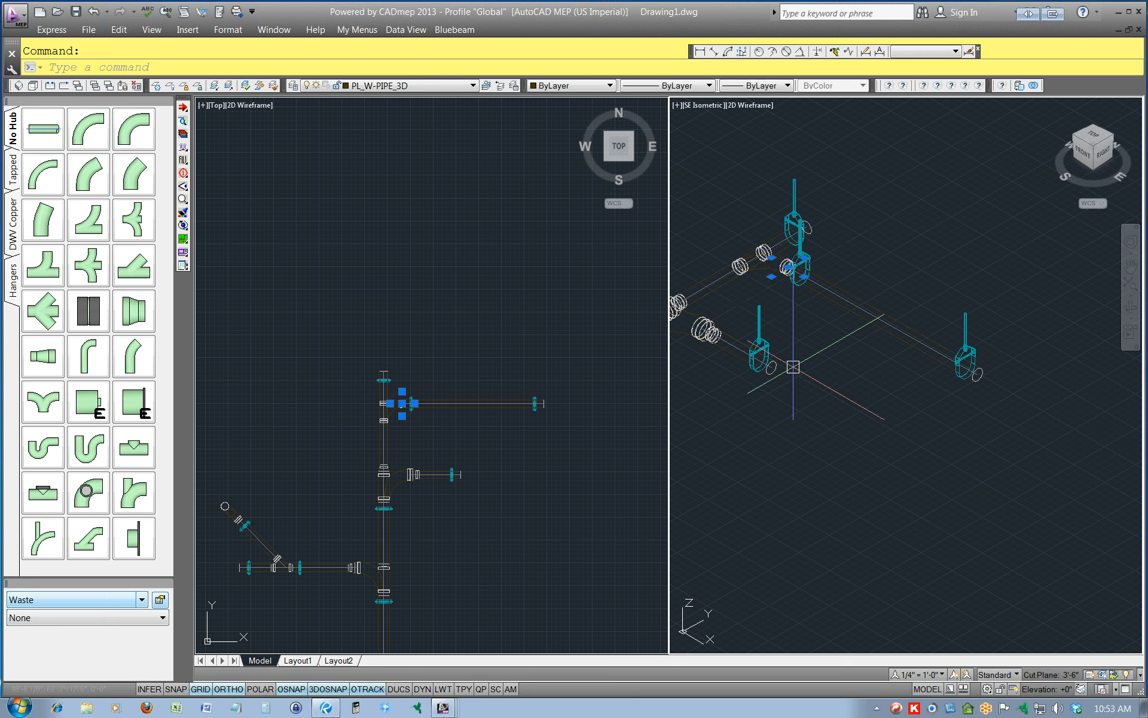
pyautogui.press('Delete')
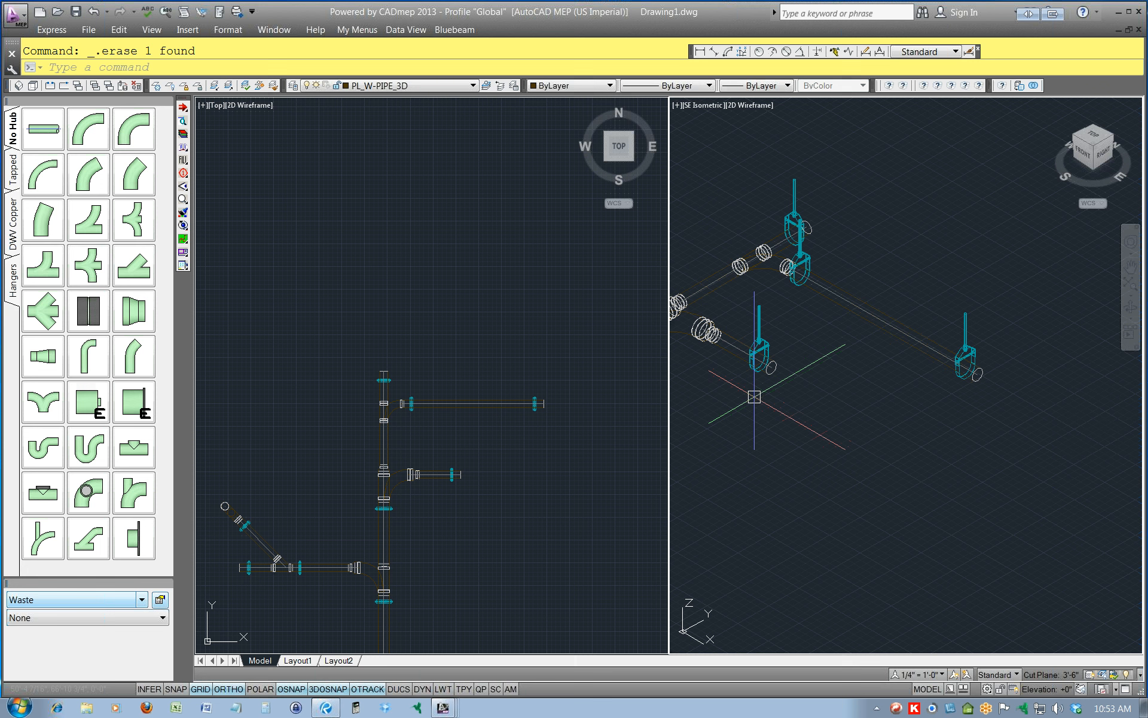
# Examine the Sections list with its level elevations and soffits in the Takeoff database settings, and cancel the dialog.
pyautogui.click(183, 148)
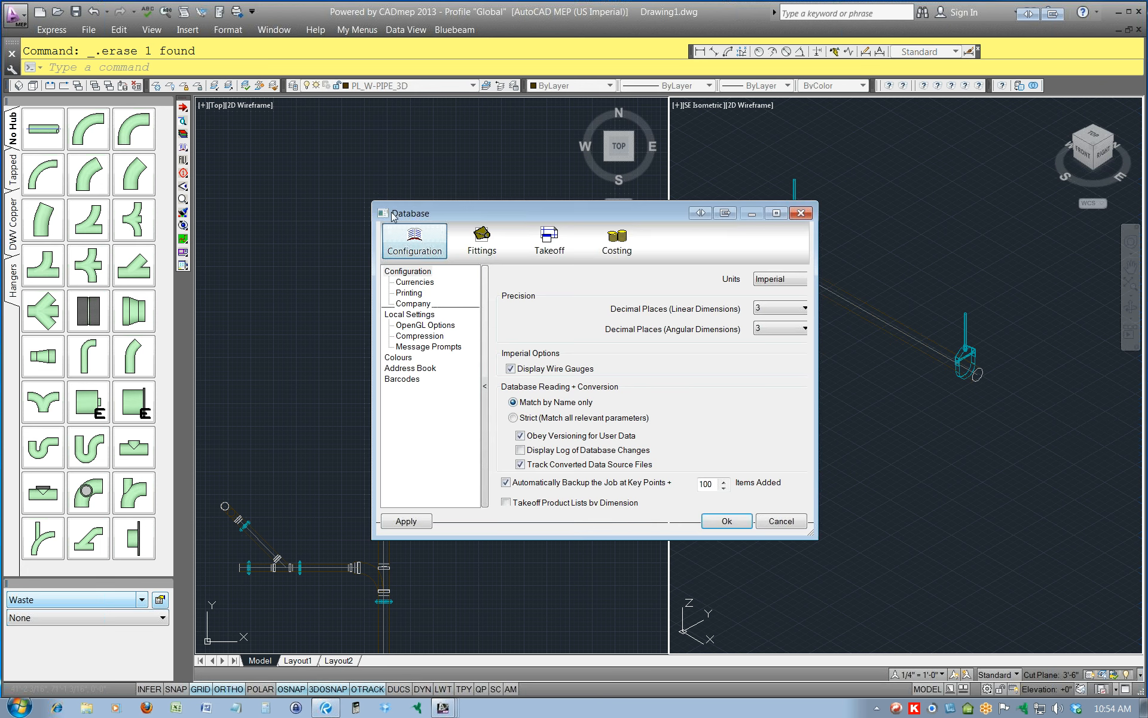
pyautogui.click(541, 243)
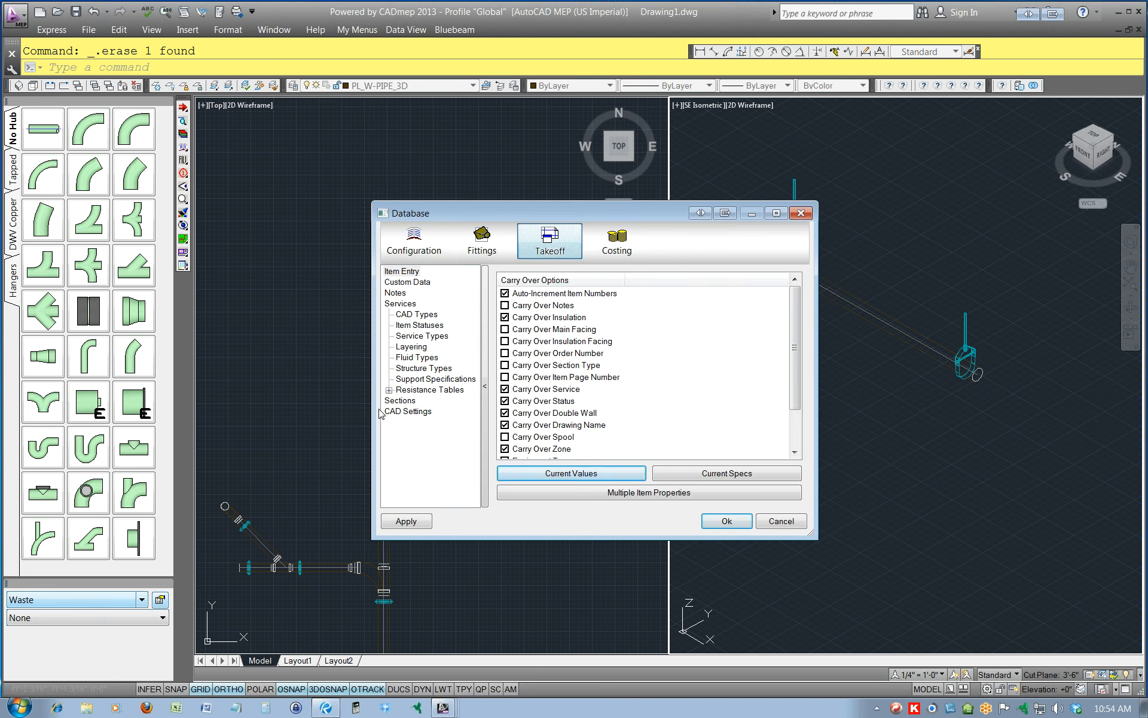
pyautogui.click(400, 401)
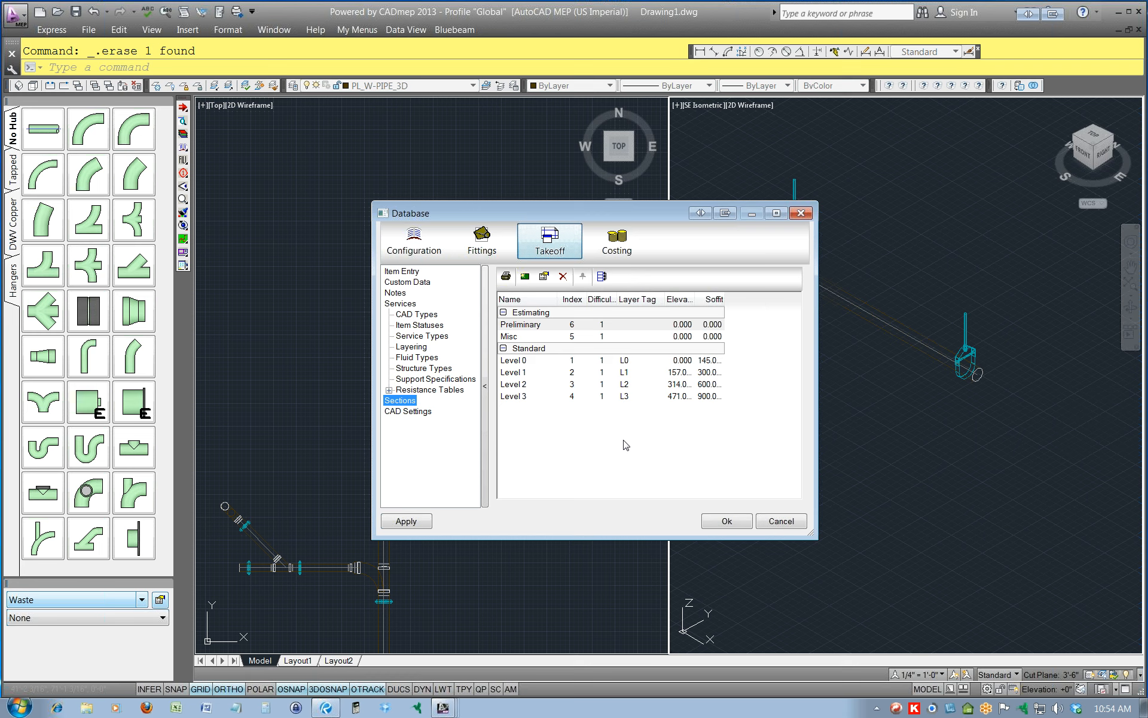
pyautogui.click(783, 525)
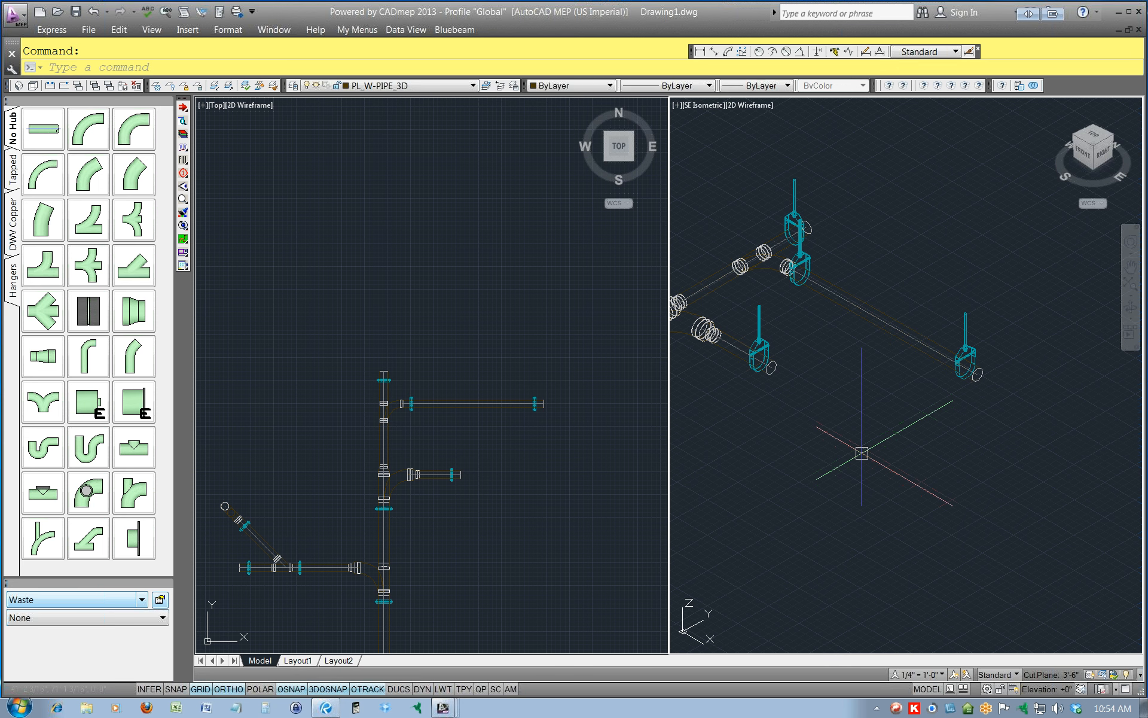
# Place a size 4 No-Hub Pipe horizontally across the north-south main, between the west branch and the bottom run, with zero offsets.
pyautogui.click(332, 490)
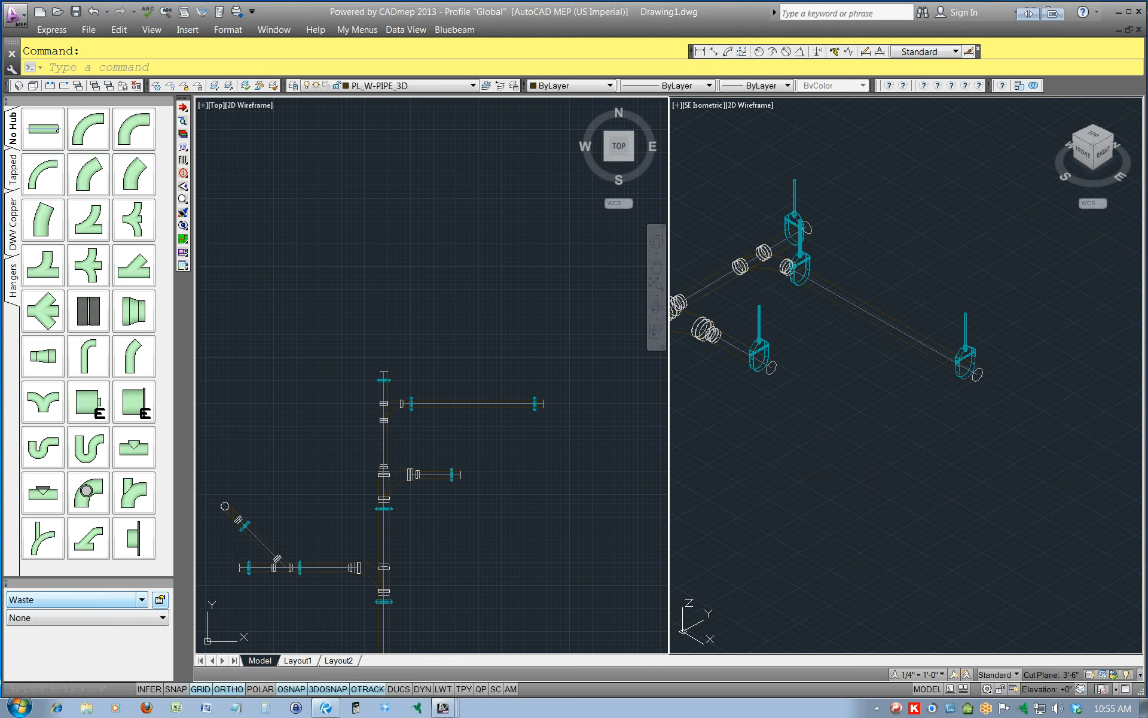
pyautogui.scroll(-5, 394, 452)
pyautogui.scroll(5, 380, 498)
pyautogui.scroll(3, 380, 492)
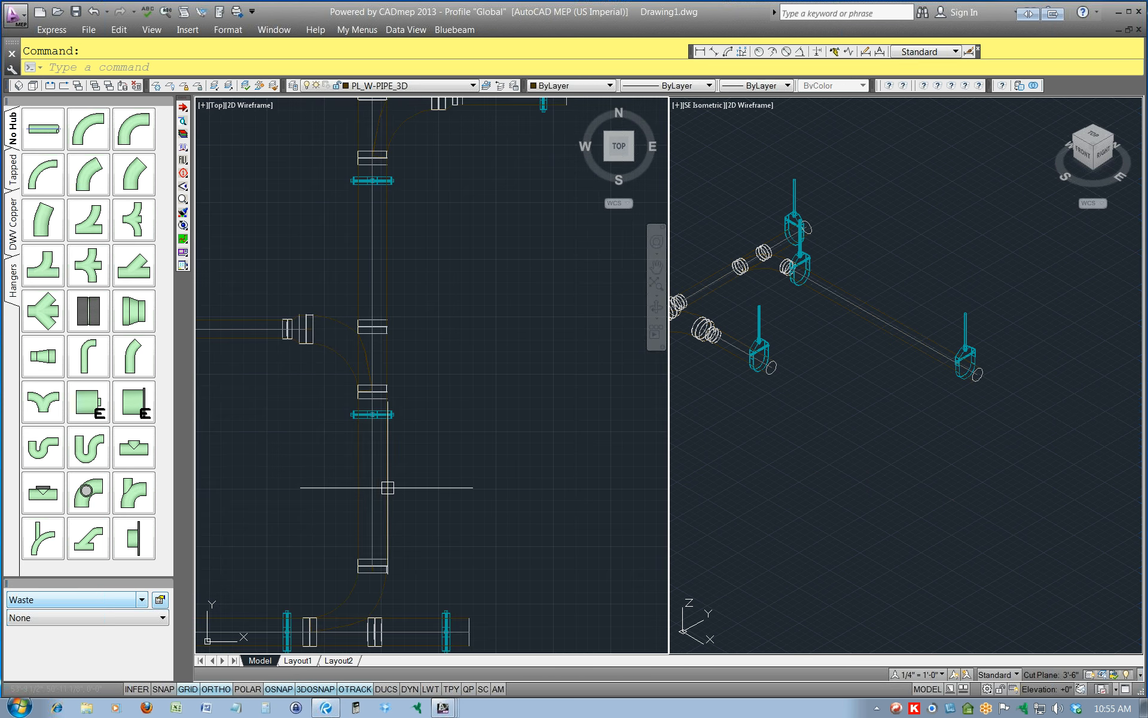
pyautogui.scroll(-1, 399, 485)
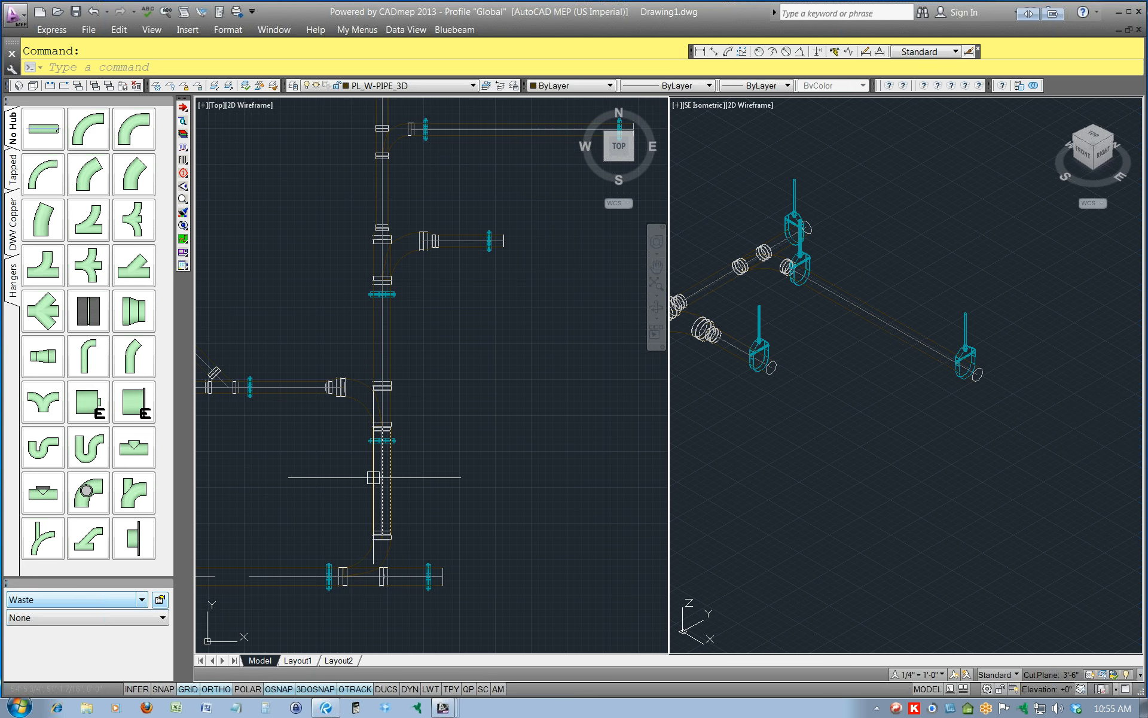
pyautogui.click(493, 443)
pyautogui.moveTo(502, 518); pyautogui.dragTo(546, 446, button='middle')
pyautogui.press('Escape')
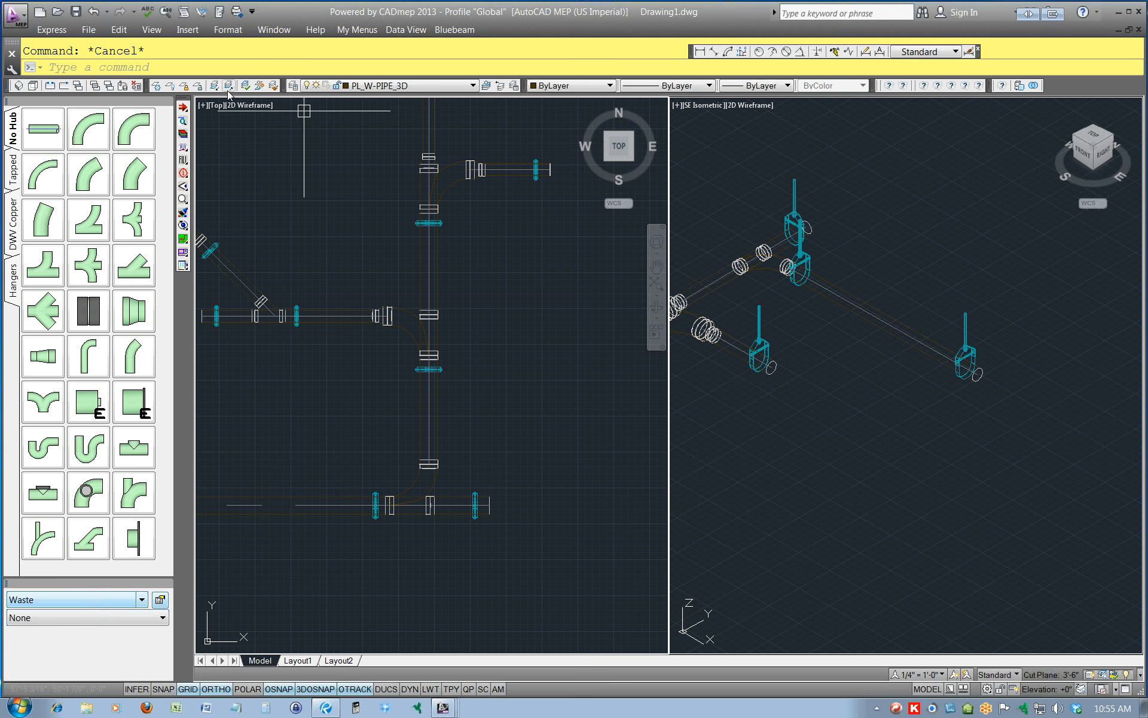
pyautogui.click(182, 114)
pyautogui.click(184, 109)
pyautogui.click(211, 107)
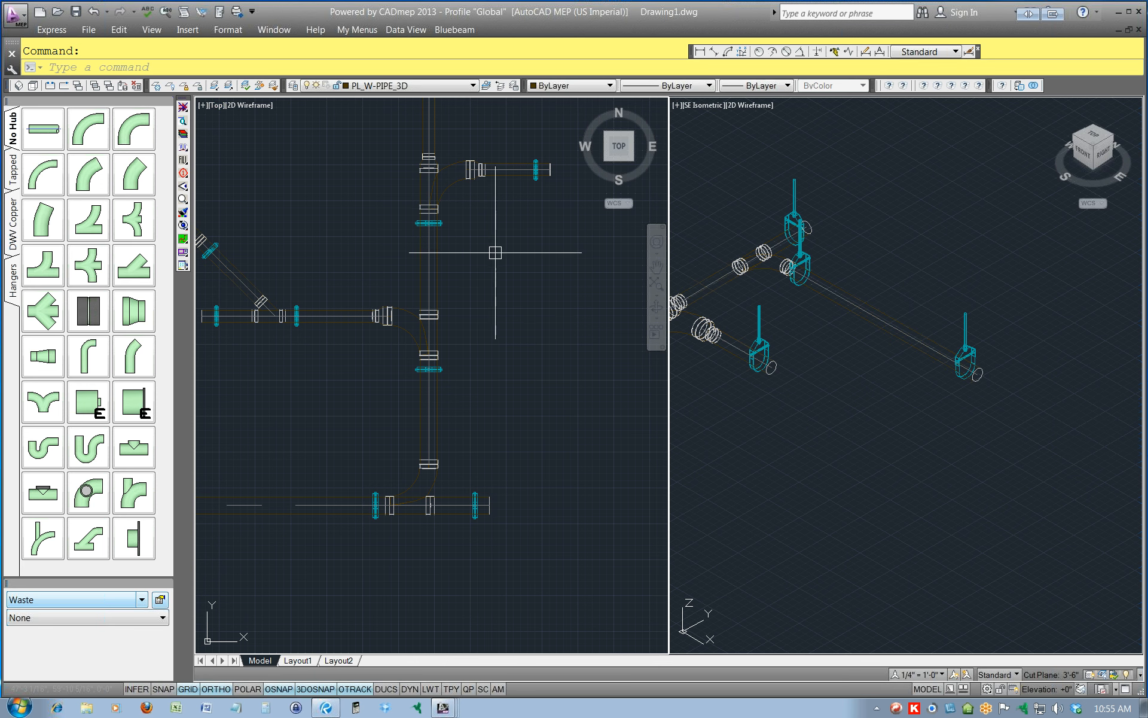
pyautogui.click(40, 133)
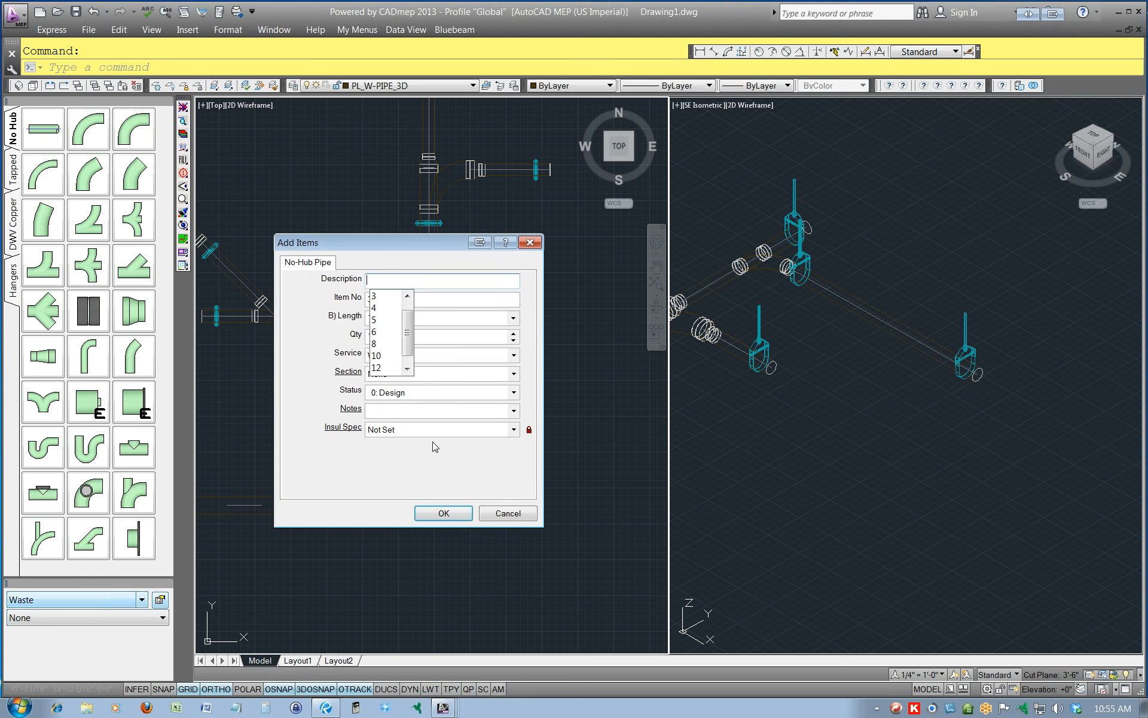
pyautogui.write('4')
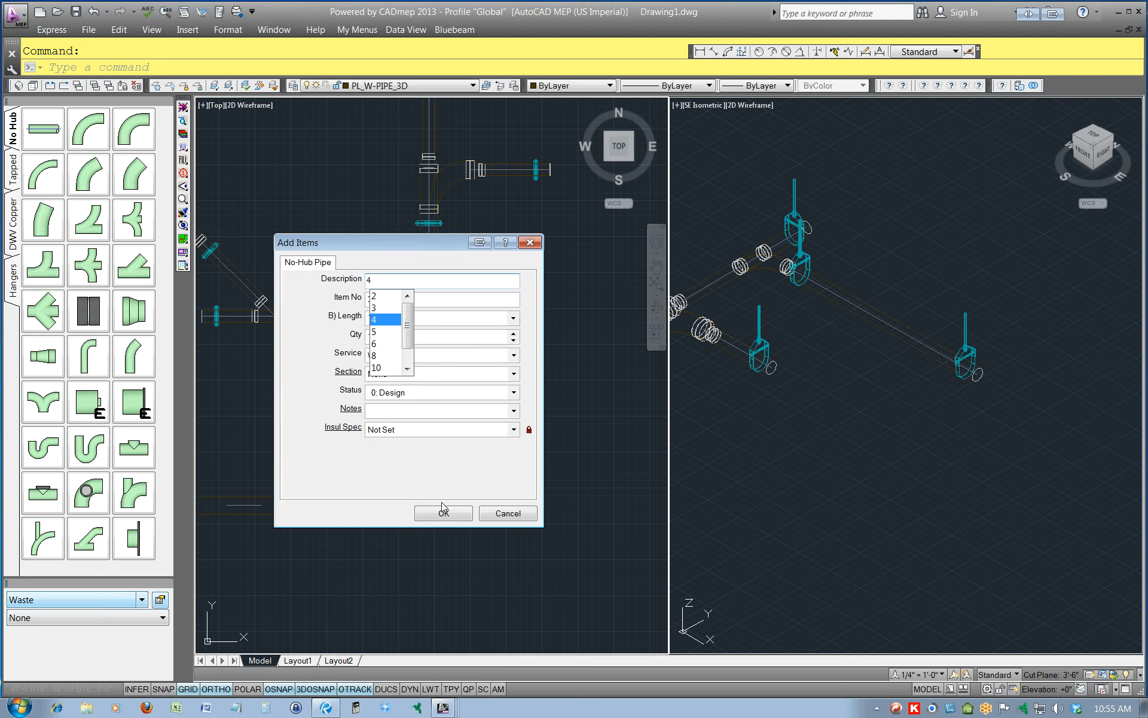
pyautogui.click(443, 509)
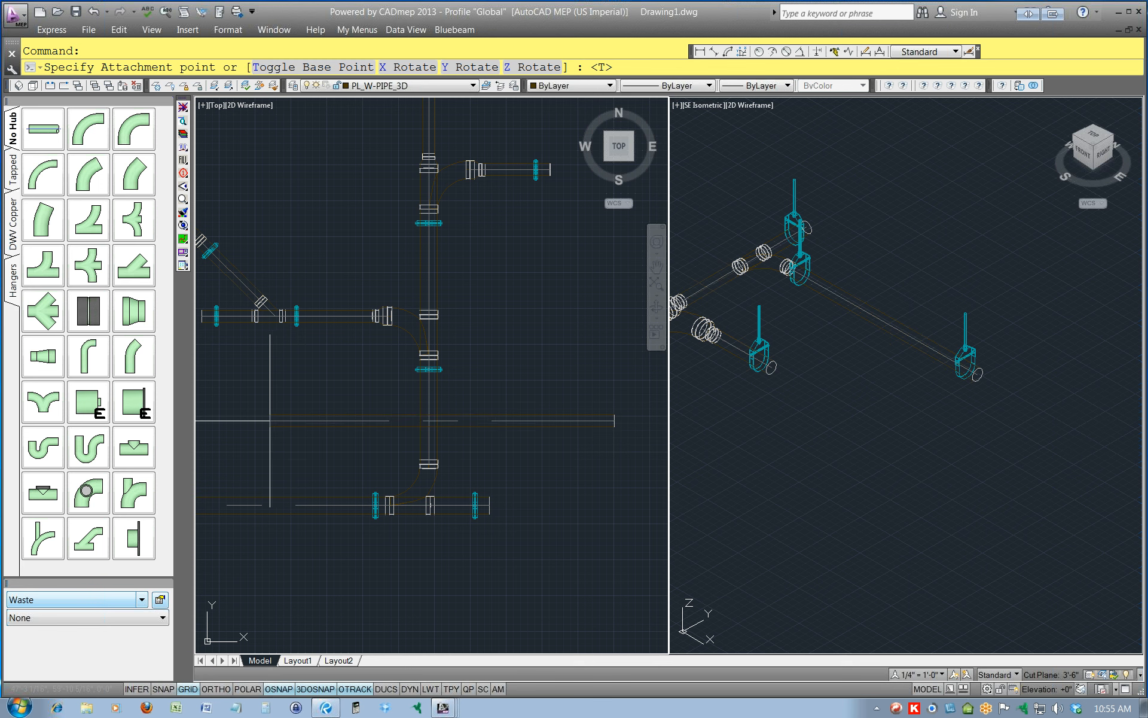
pyautogui.click(270, 421)
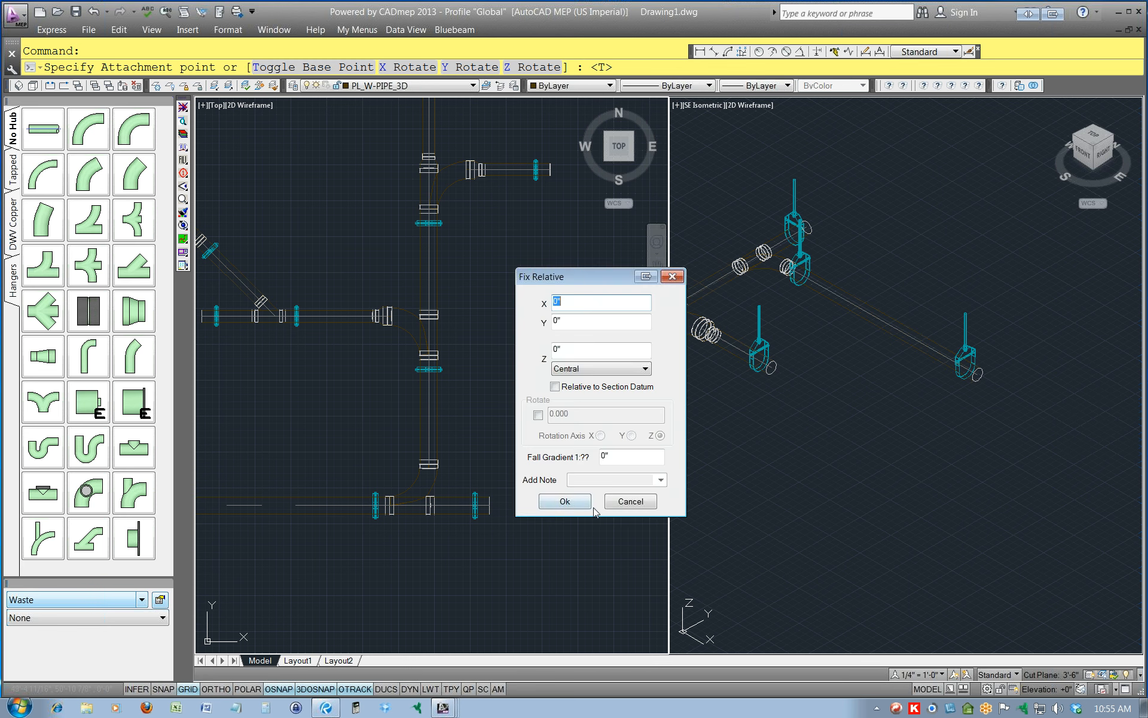
pyautogui.click(565, 502)
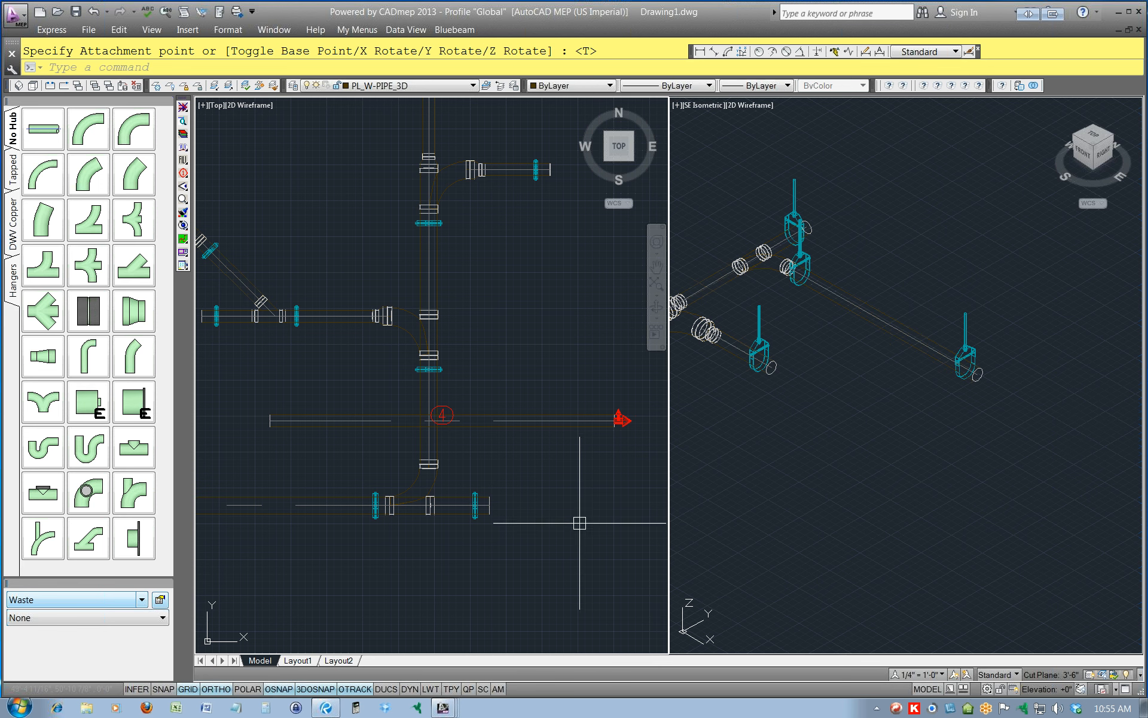
# Select the new pipe and the main pipe it crosses, and examine their elevation data in the object properties.
pyautogui.click(526, 429)
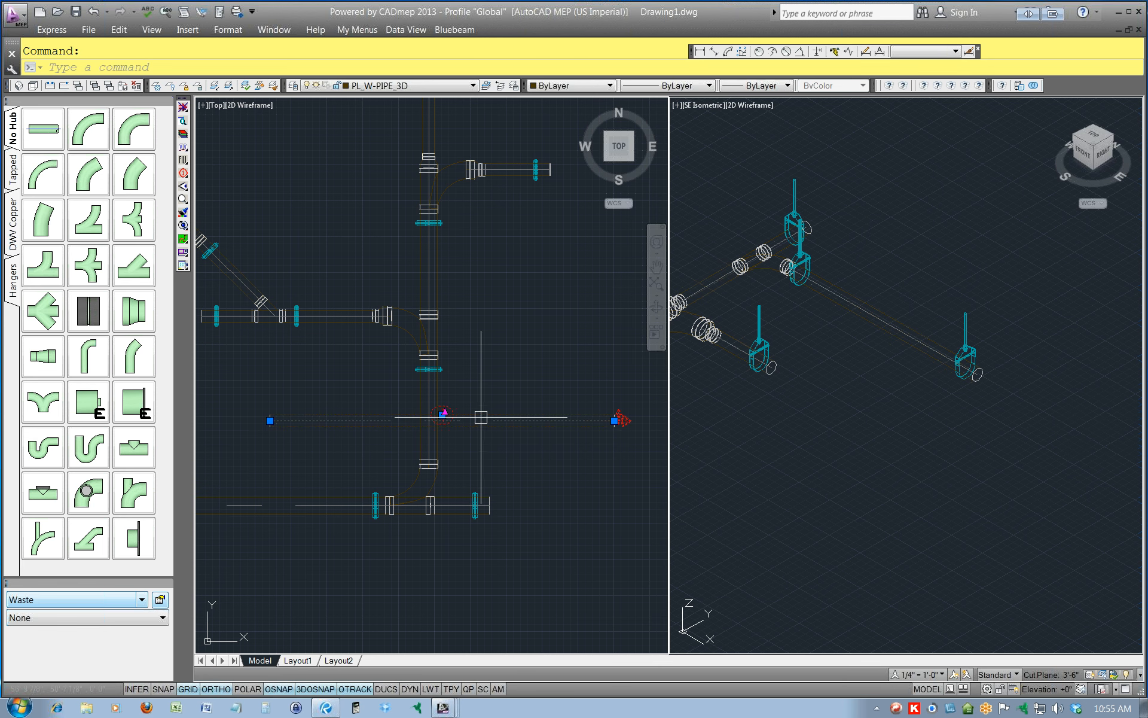
pyautogui.click(812, 464)
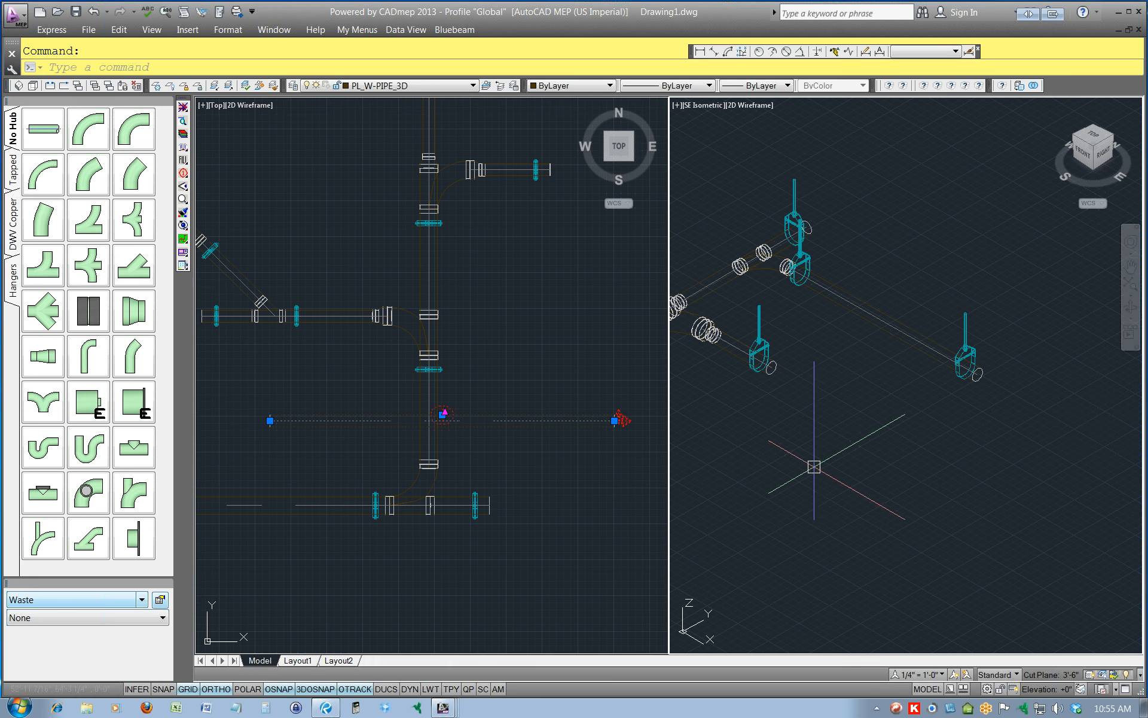
pyautogui.moveTo(752, 467); pyautogui.dragTo(1146, 414, button='middle')
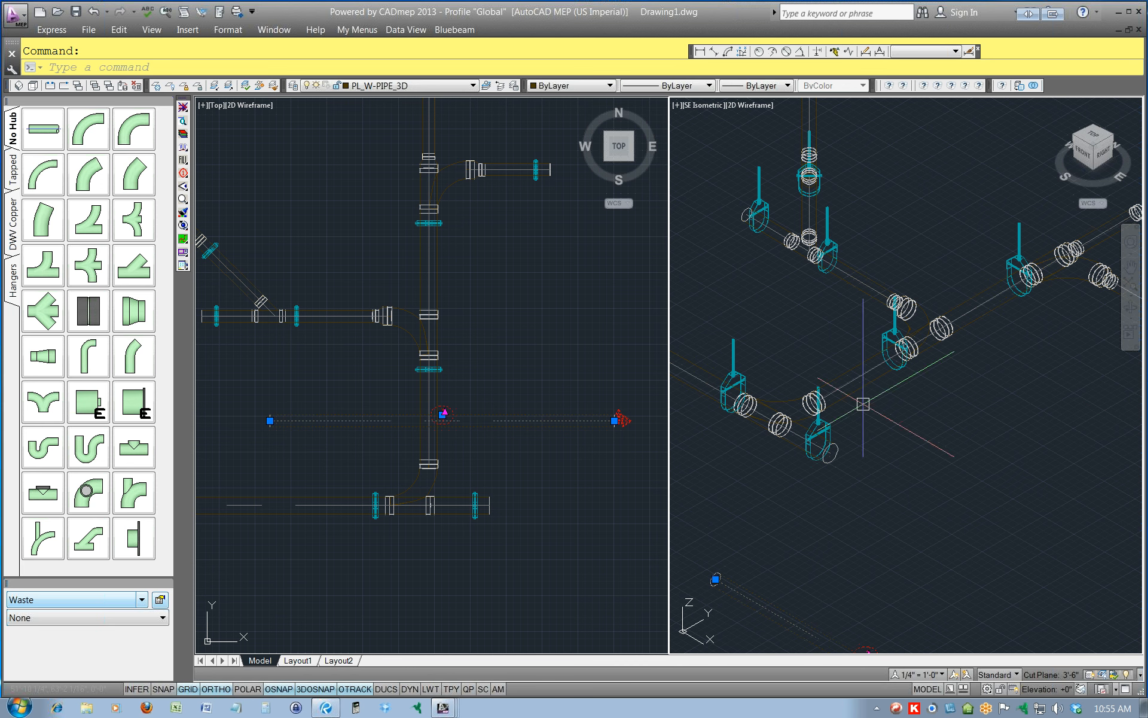
pyautogui.moveTo(846, 393)
pyautogui.click(813, 403)
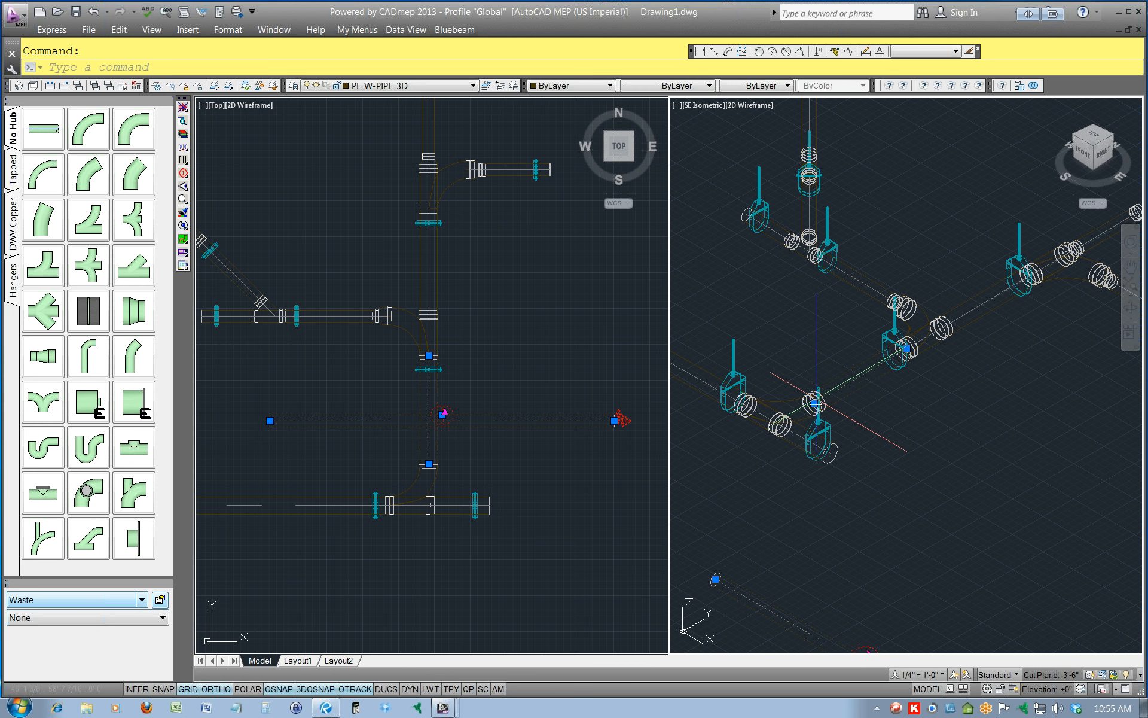
pyautogui.moveTo(813, 403)
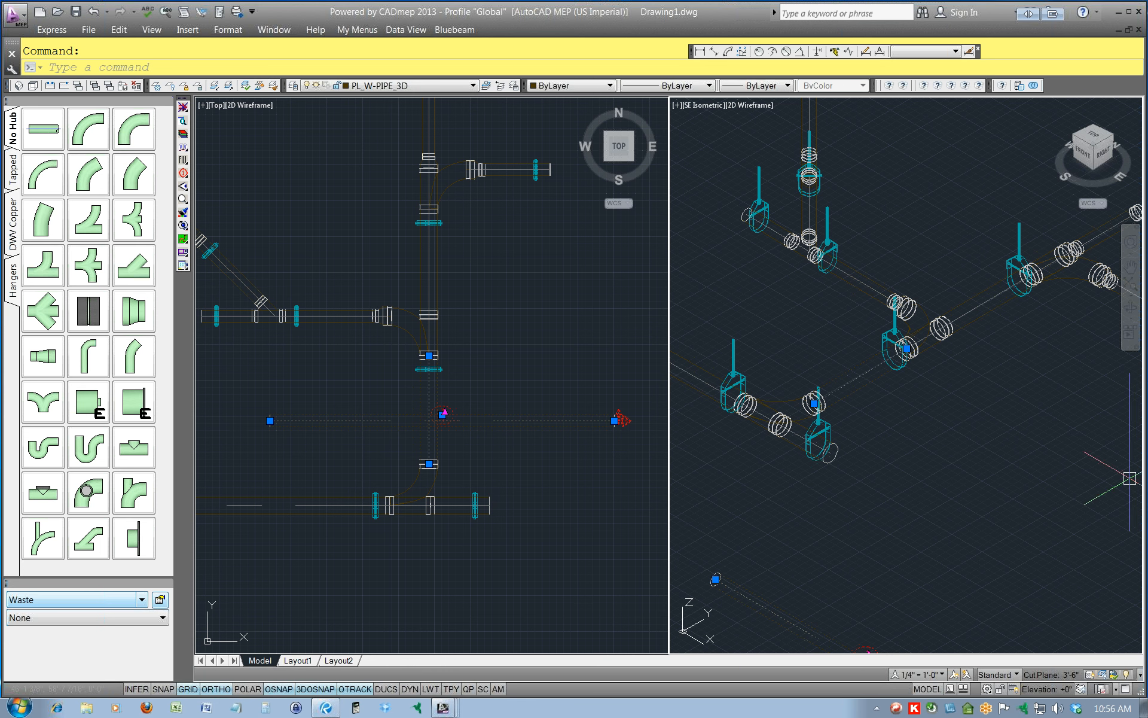
pyautogui.moveTo(1144, 431)
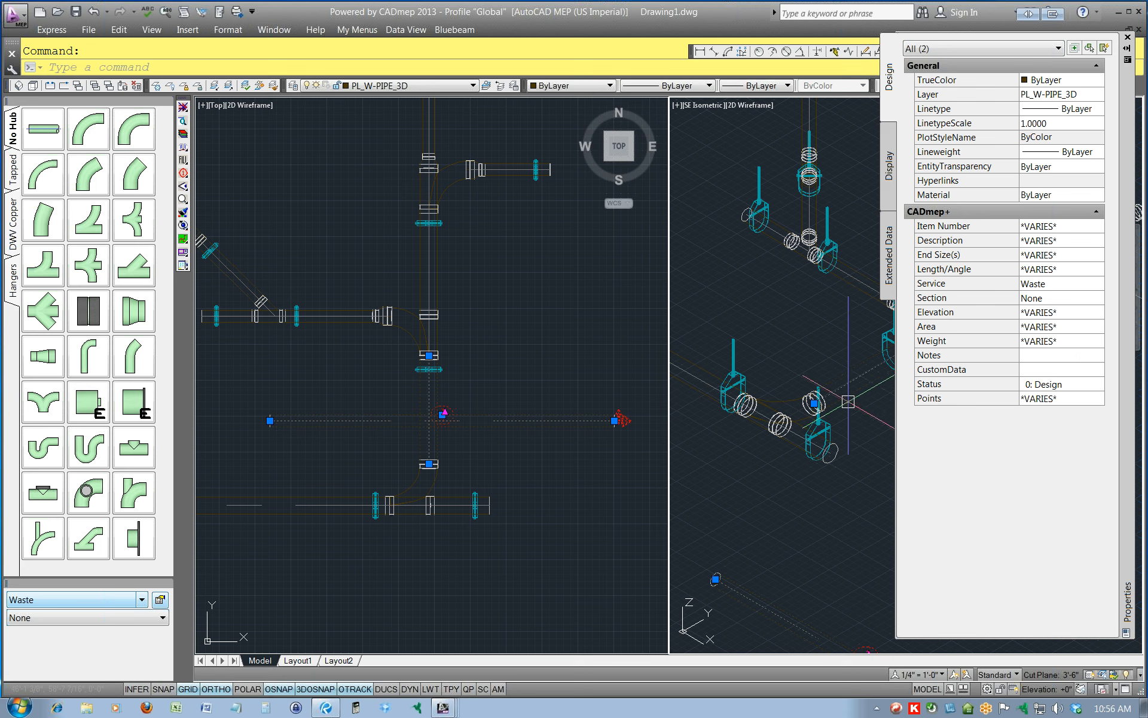
pyautogui.moveTo(848, 398)
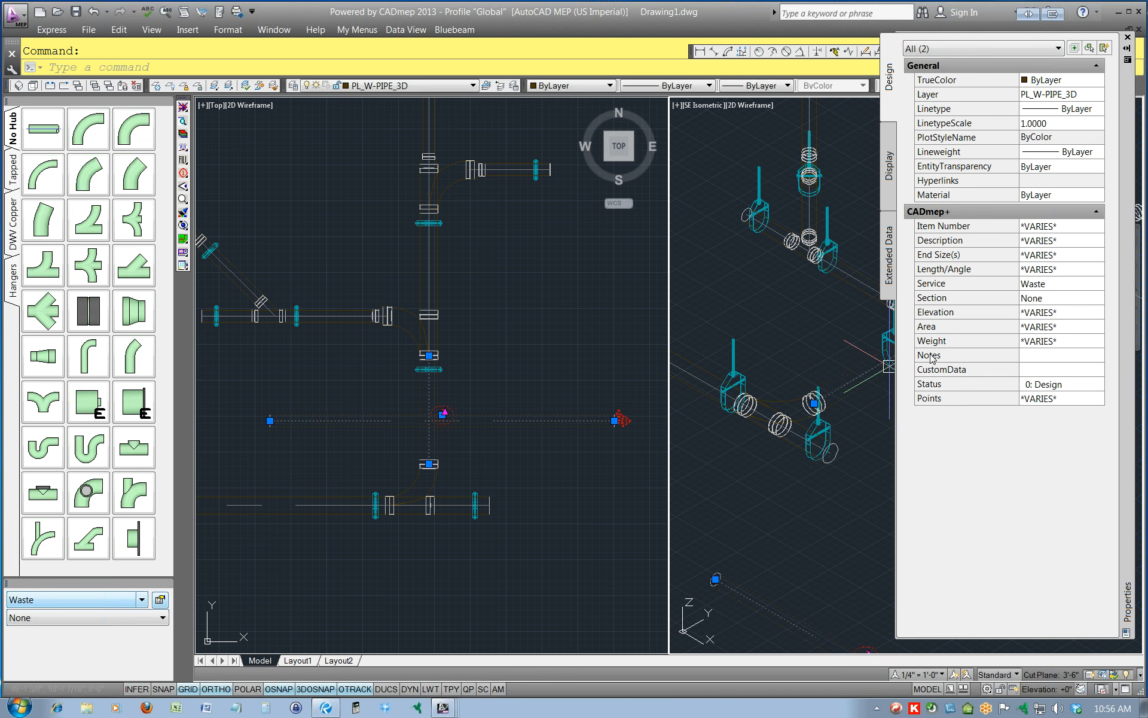
pyautogui.moveTo(1128, 297); pyautogui.dragTo(1147, 301)
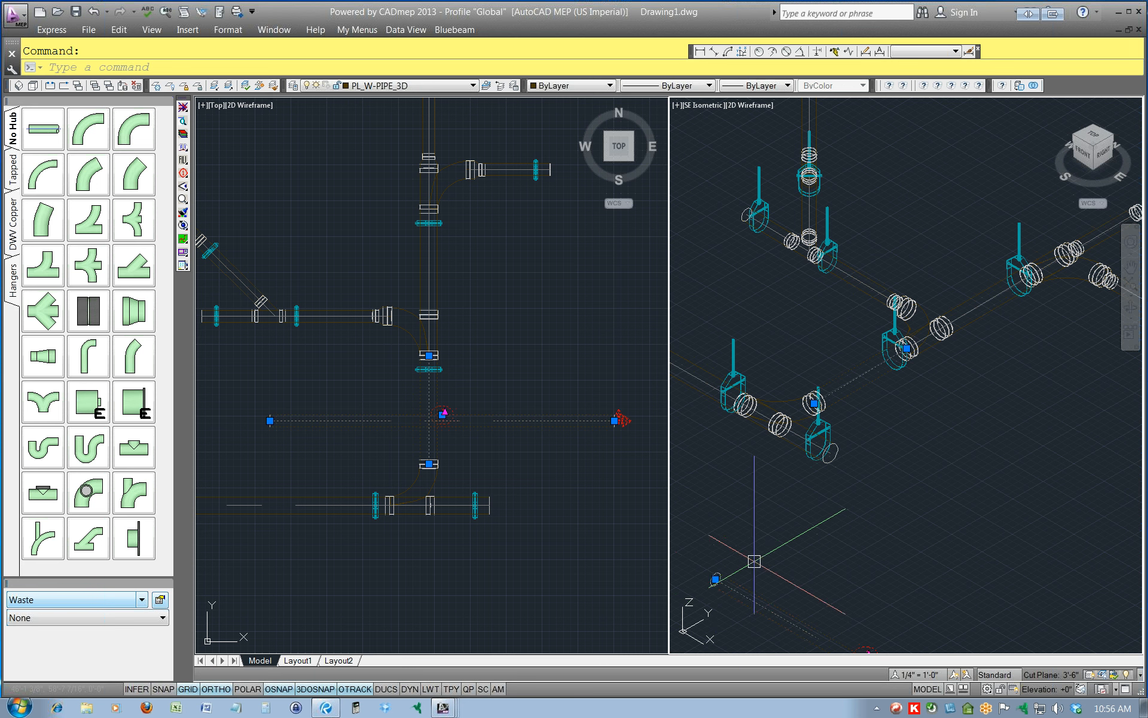
# Try to move both selected pipes by a displacement of 0,0,8'-2", and undo the move.
pyautogui.write('m')
pyautogui.press('Return')
pyautogui.press('Return')
pyautogui.write('0,0,8')
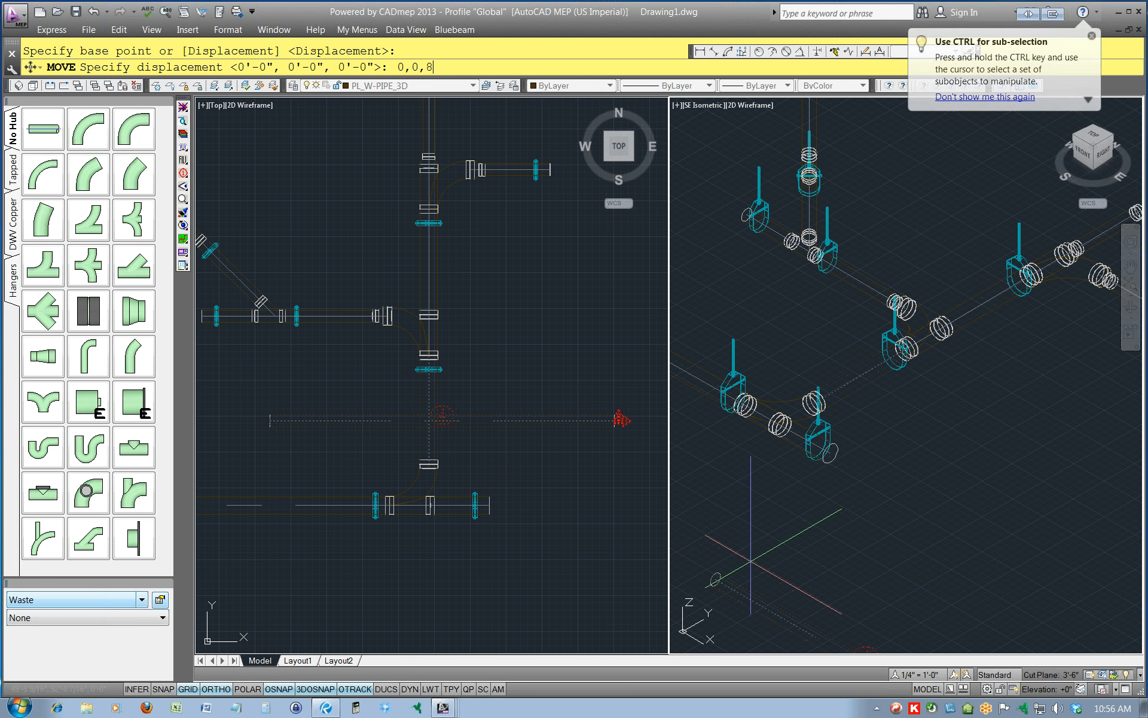
pyautogui.write('\'-2"')
pyautogui.press('Return')
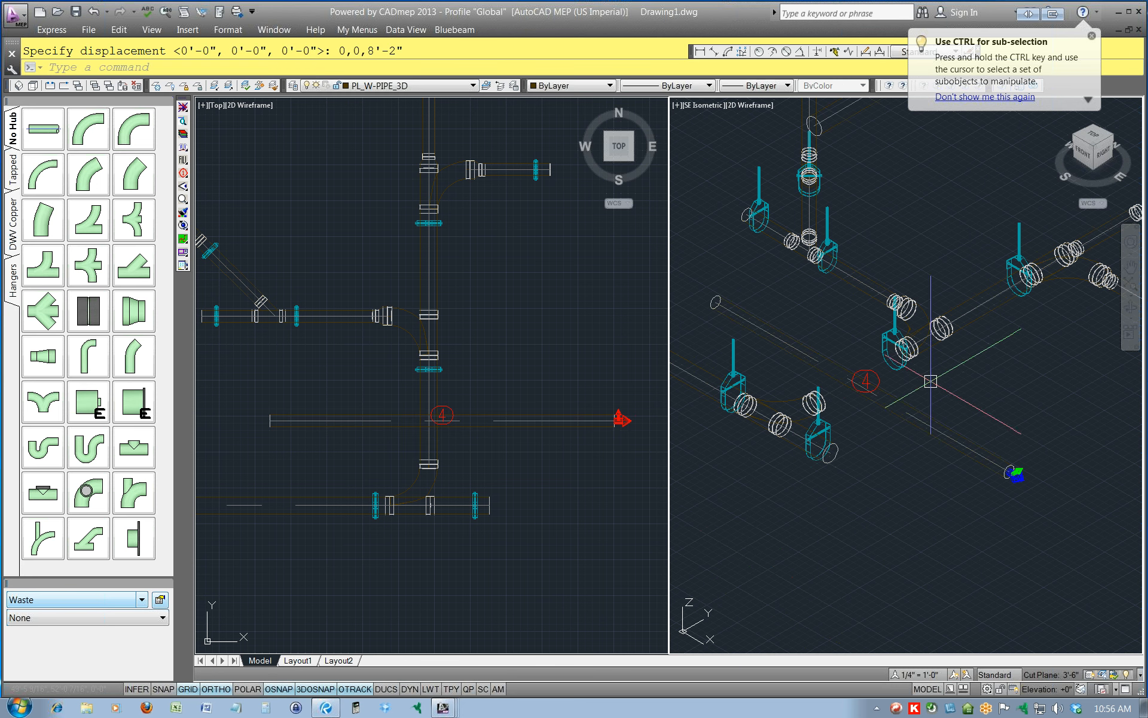
pyautogui.write('u')
pyautogui.press('Return')
pyautogui.press('Escape')
# Move only the new size 4 pipe vertically by a displacement of 0,0,8'-2".
pyautogui.click(442, 415)
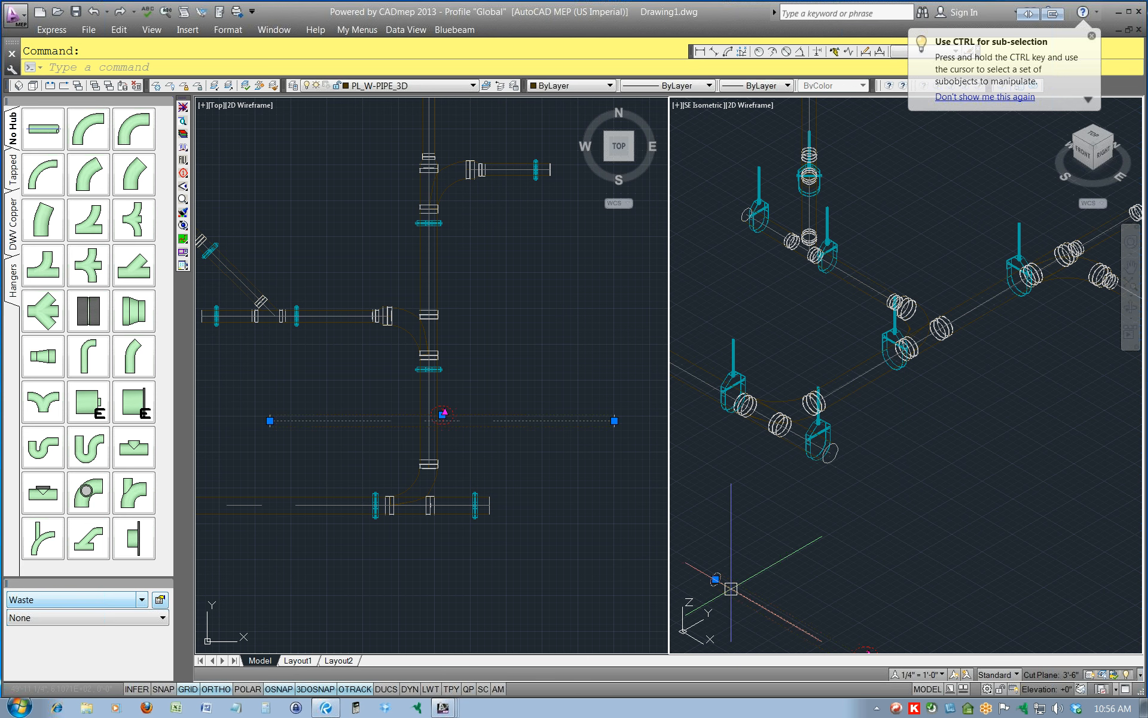
pyautogui.write('m')
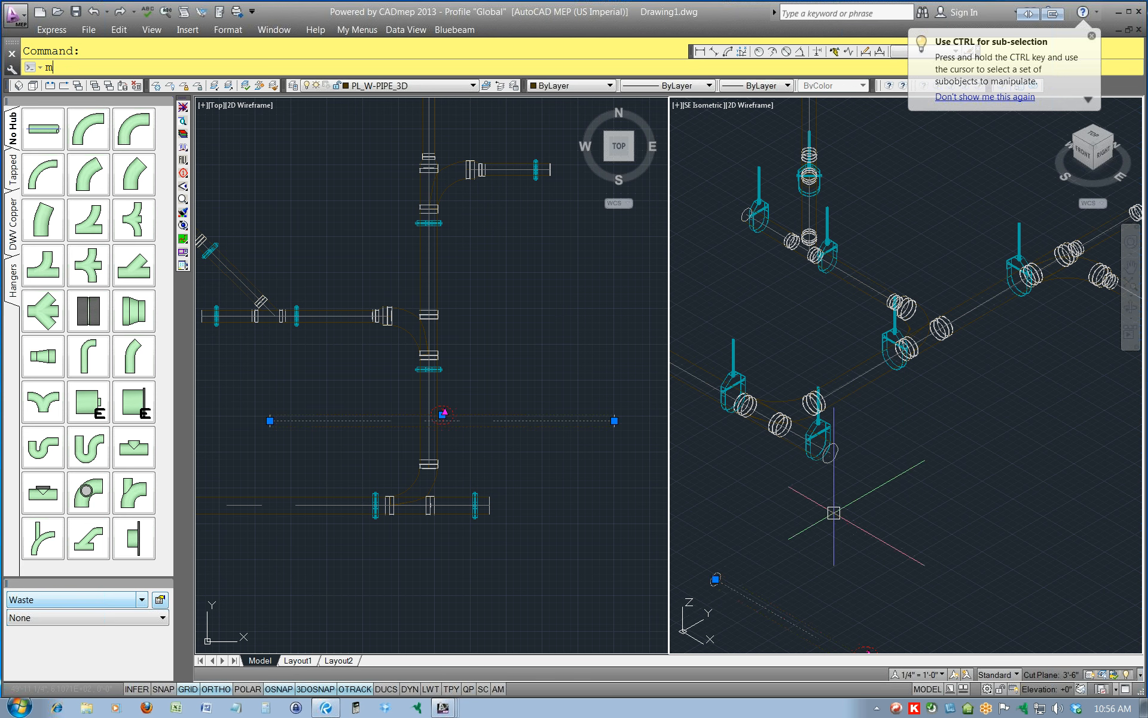
pyautogui.press('Return')
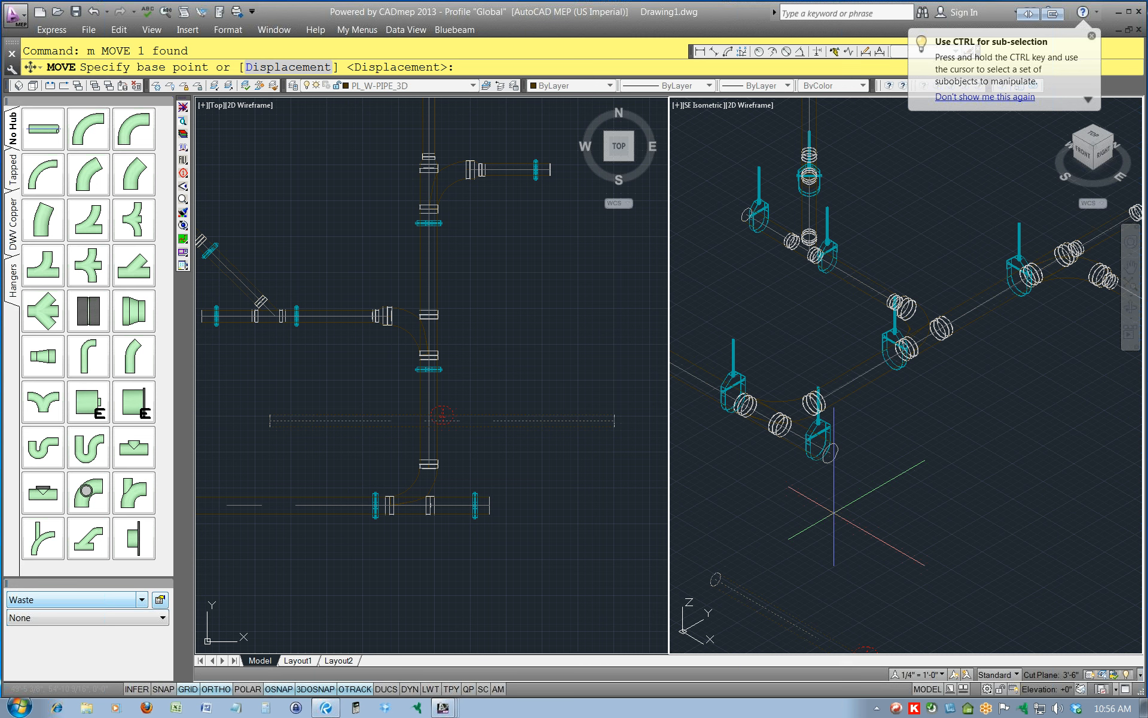
pyautogui.press('Return')
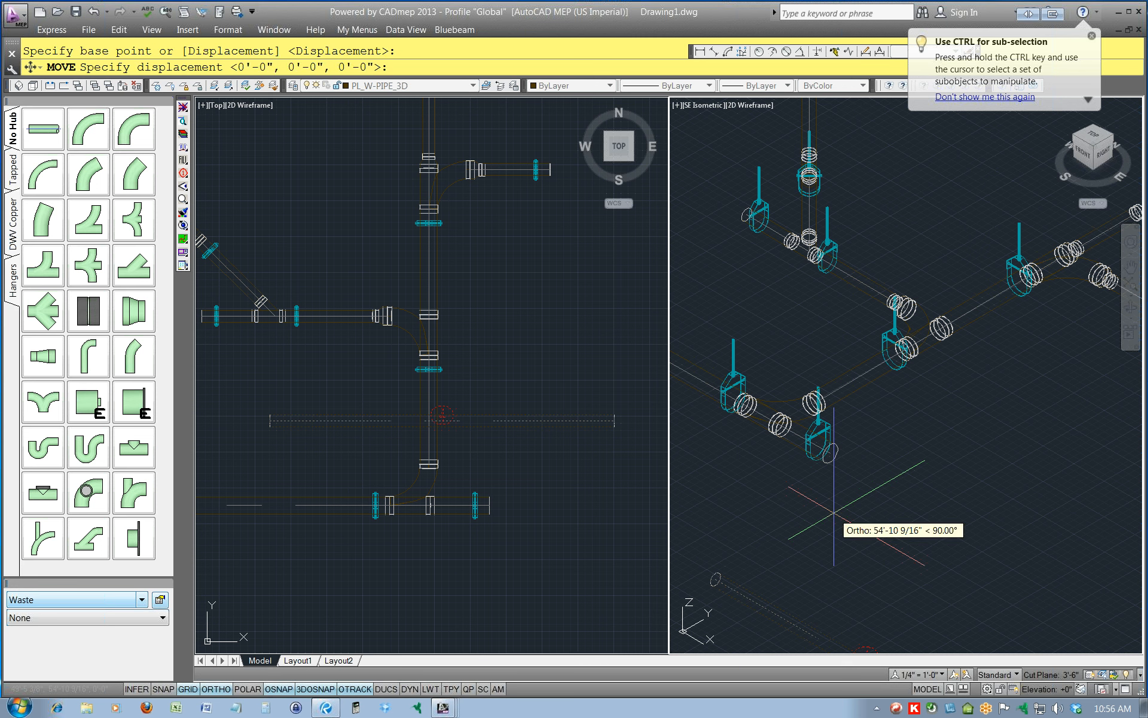
pyautogui.write('0,0')
pyautogui.write(',8\'-2"')
pyautogui.press('Return')
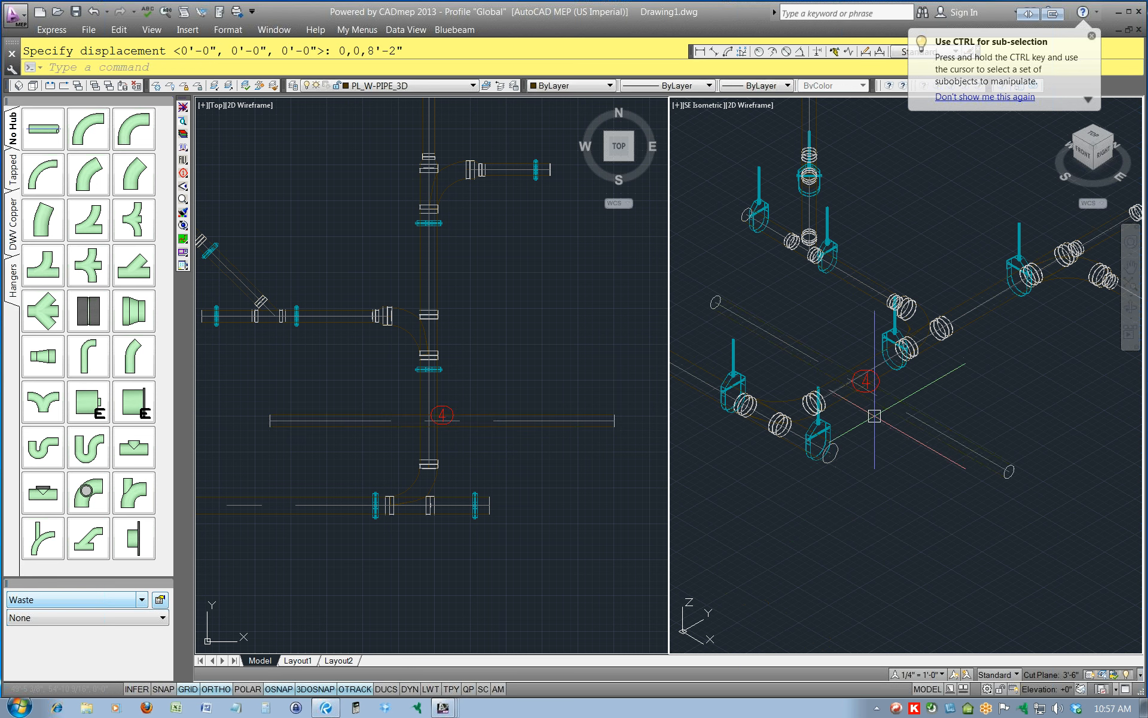
# Toggle off the item number on the raised size 4 pipe and clear the selection.
pyautogui.click(896, 392)
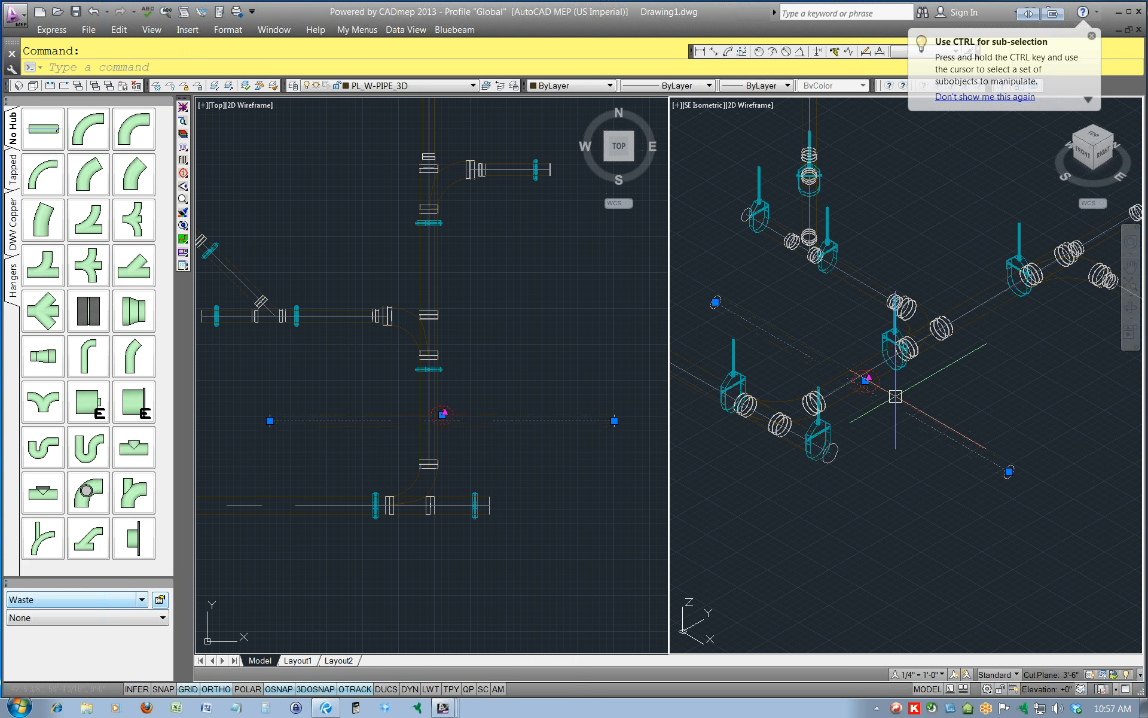
pyautogui.rightClick(895, 397)
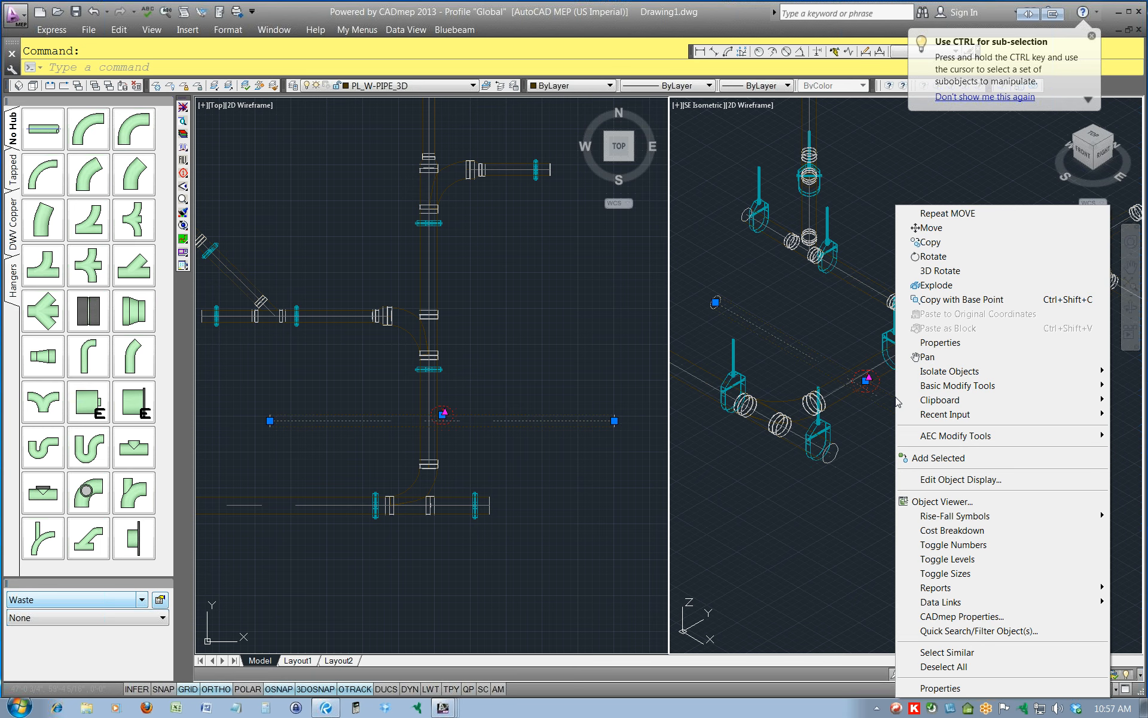
pyautogui.click(955, 546)
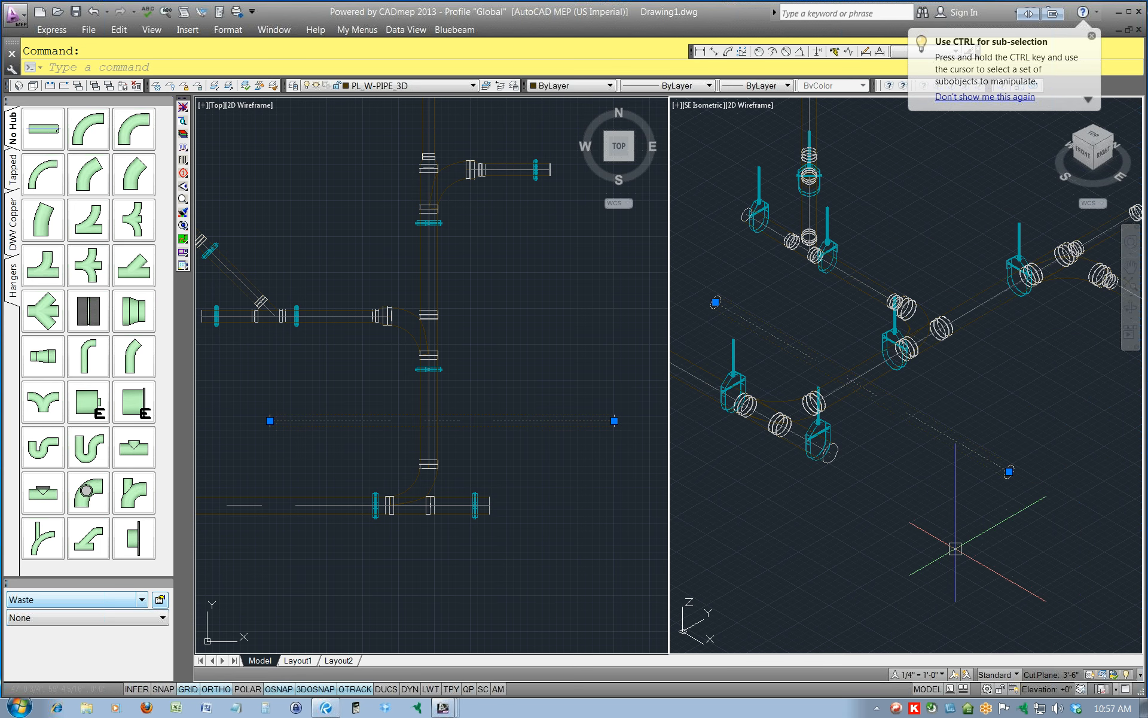
pyautogui.press('Escape')
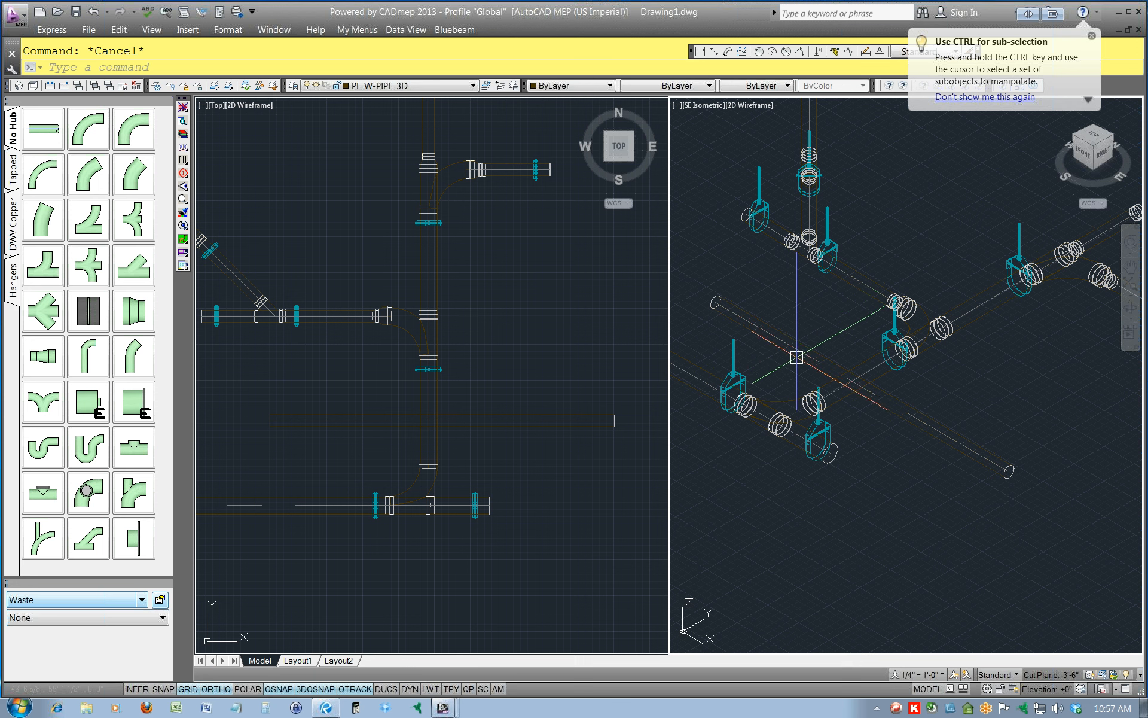
# Turn off object snap and stretch the raised pipe's east end back to just west of the north-south main.
pyautogui.click(443, 472)
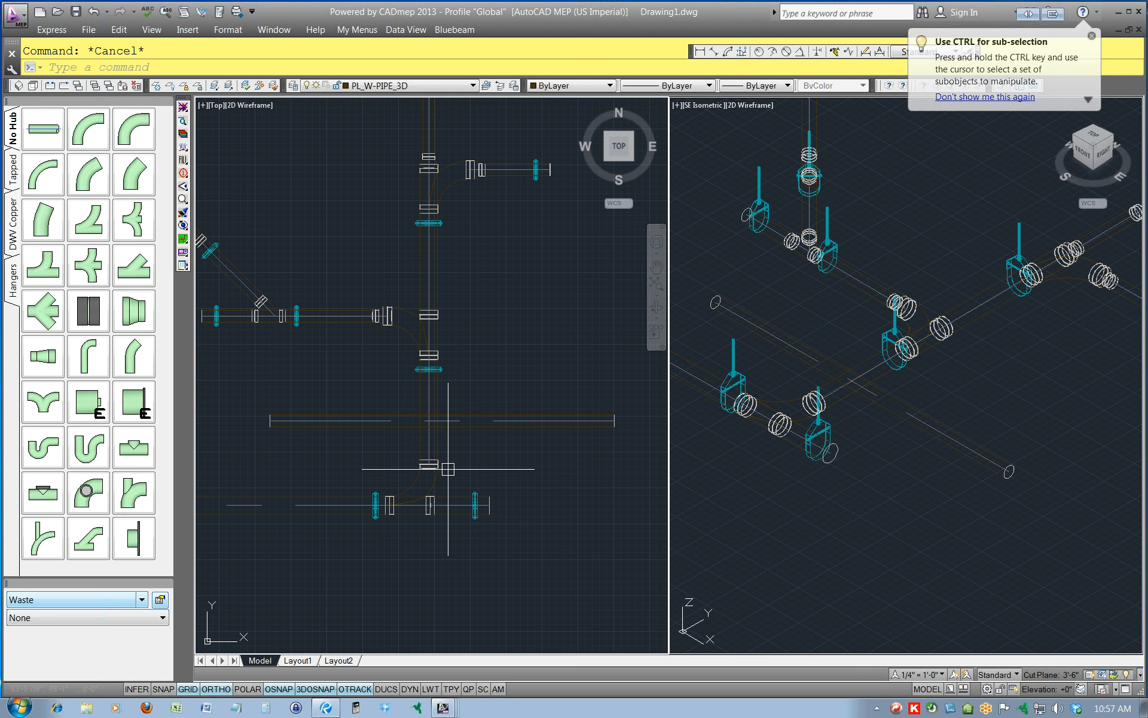
pyautogui.click(548, 422)
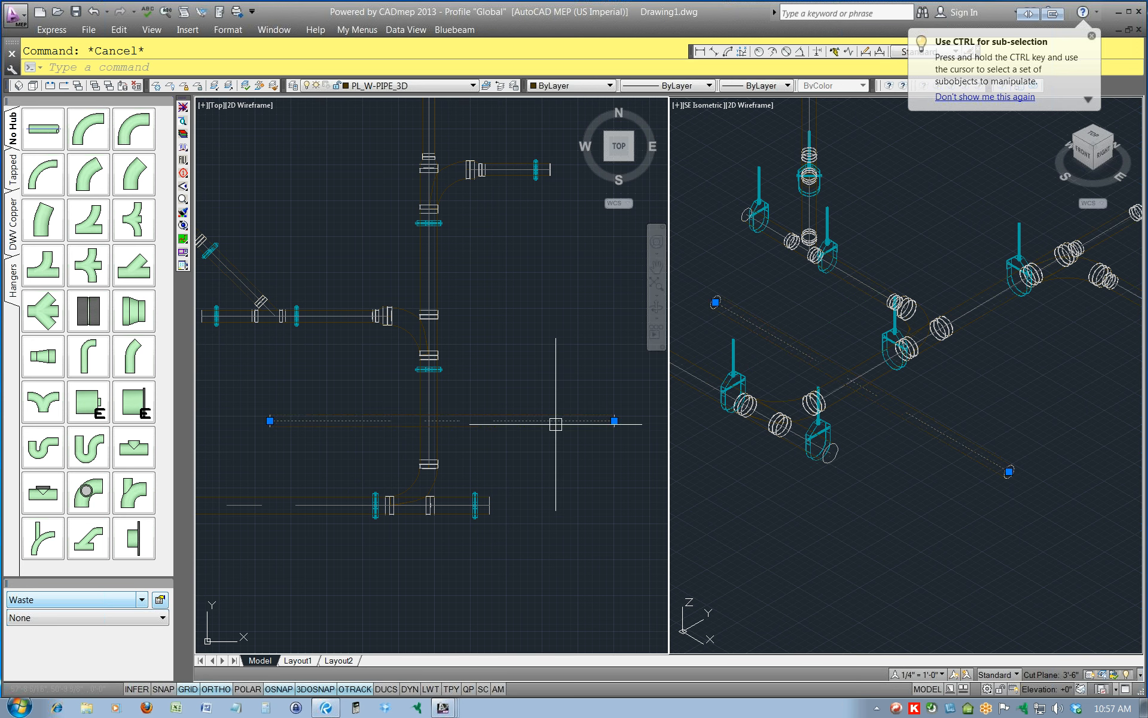
pyautogui.click(614, 420)
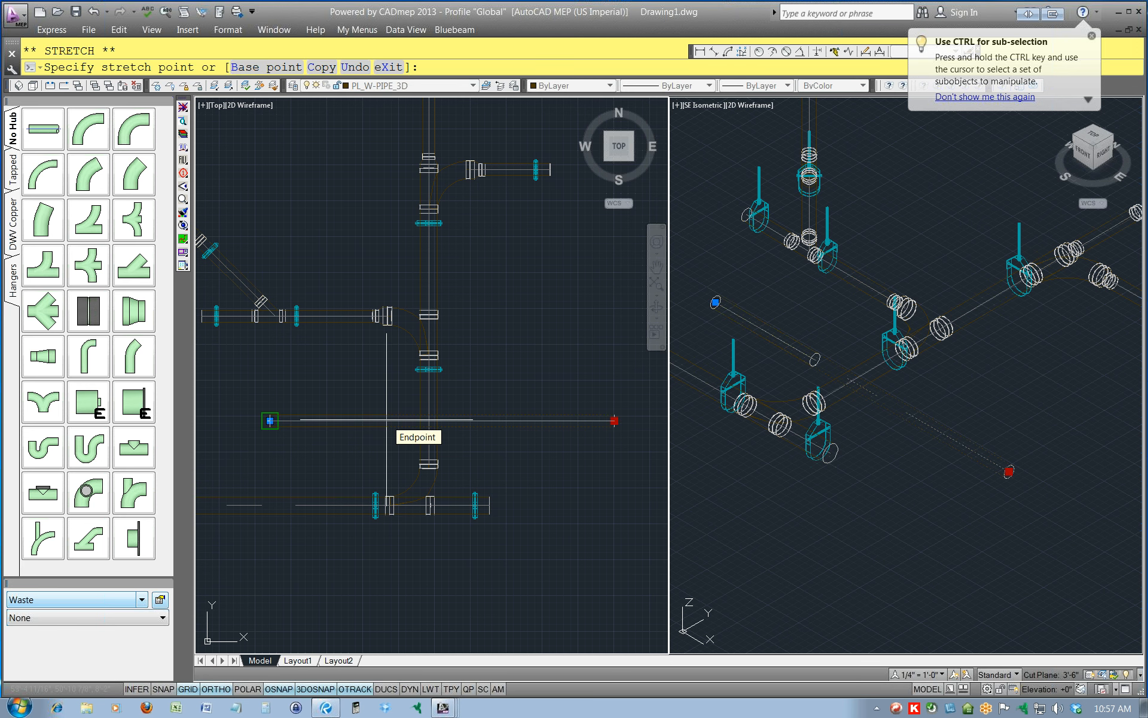
pyautogui.press('F3')
pyautogui.scroll(2, 398, 432)
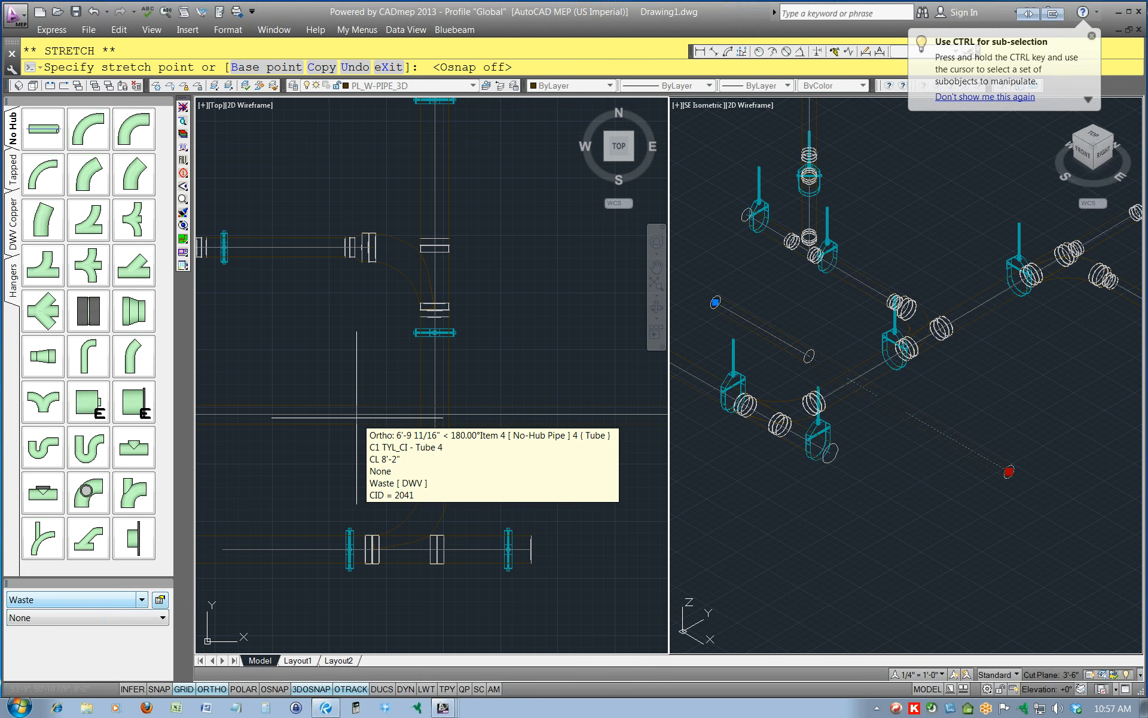
pyautogui.click(325, 414)
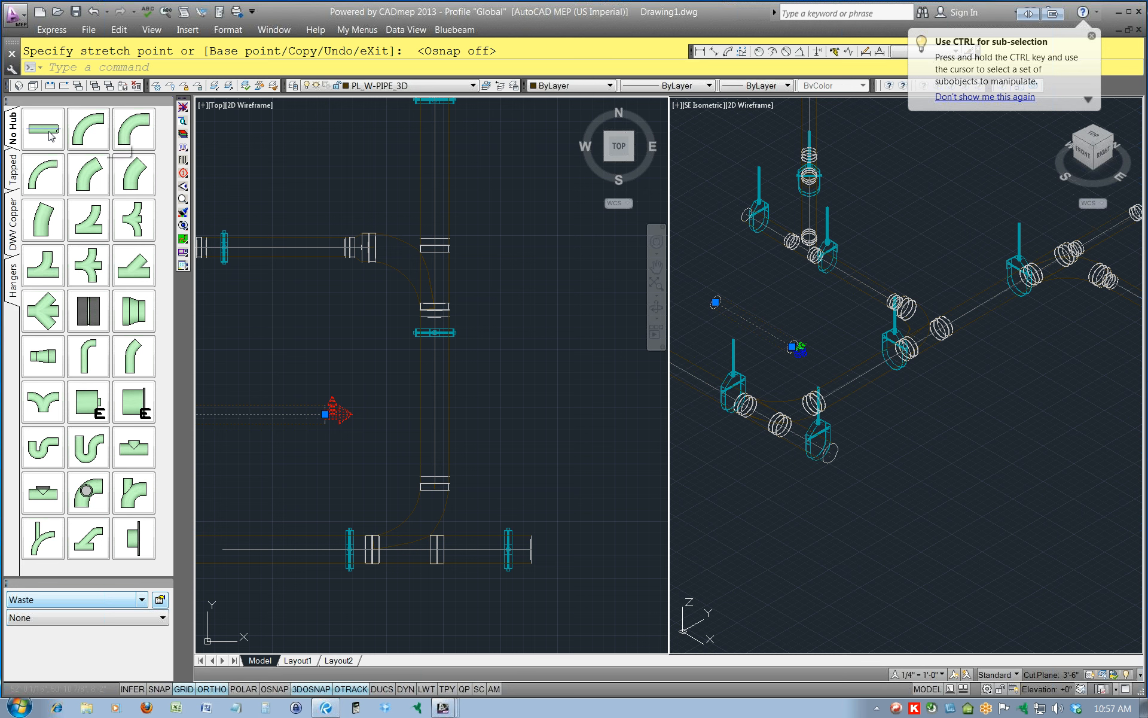
pyautogui.press('Escape')
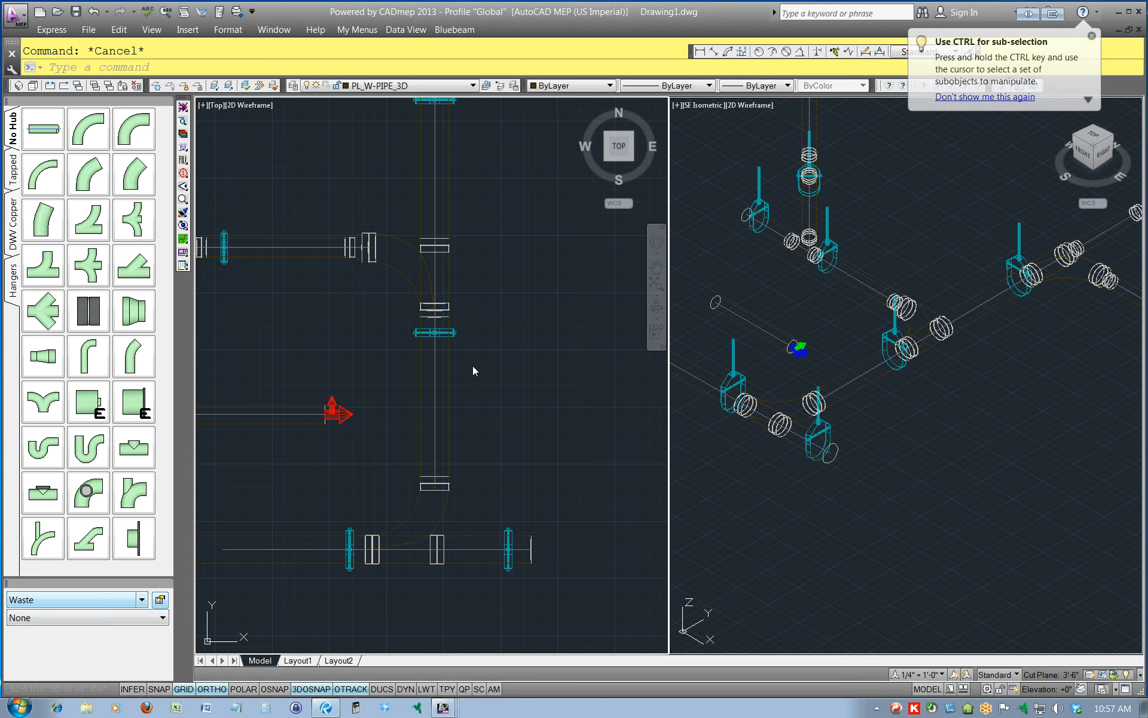
# Attach a size 4 No-Hub pipe with a length of 24 to the raised pipe's east end and accept the detected collision.
pyautogui.moveTo(1147, 338); pyautogui.dragTo(607, 236)
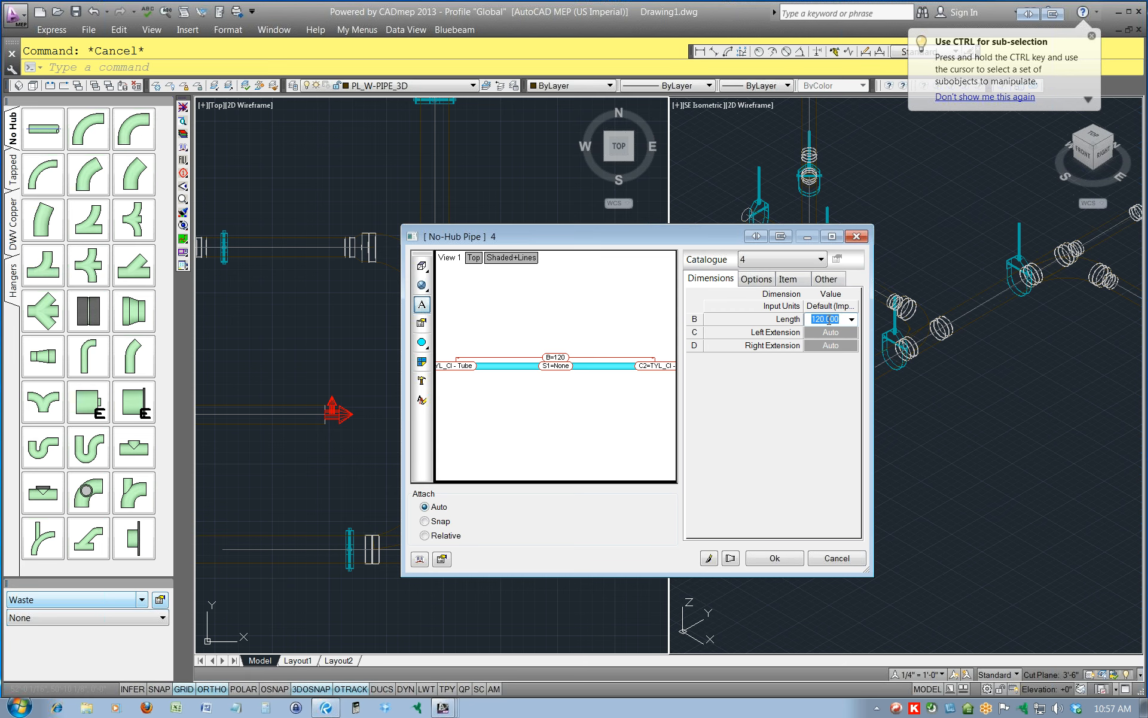
pyautogui.write('24')
pyautogui.click(764, 562)
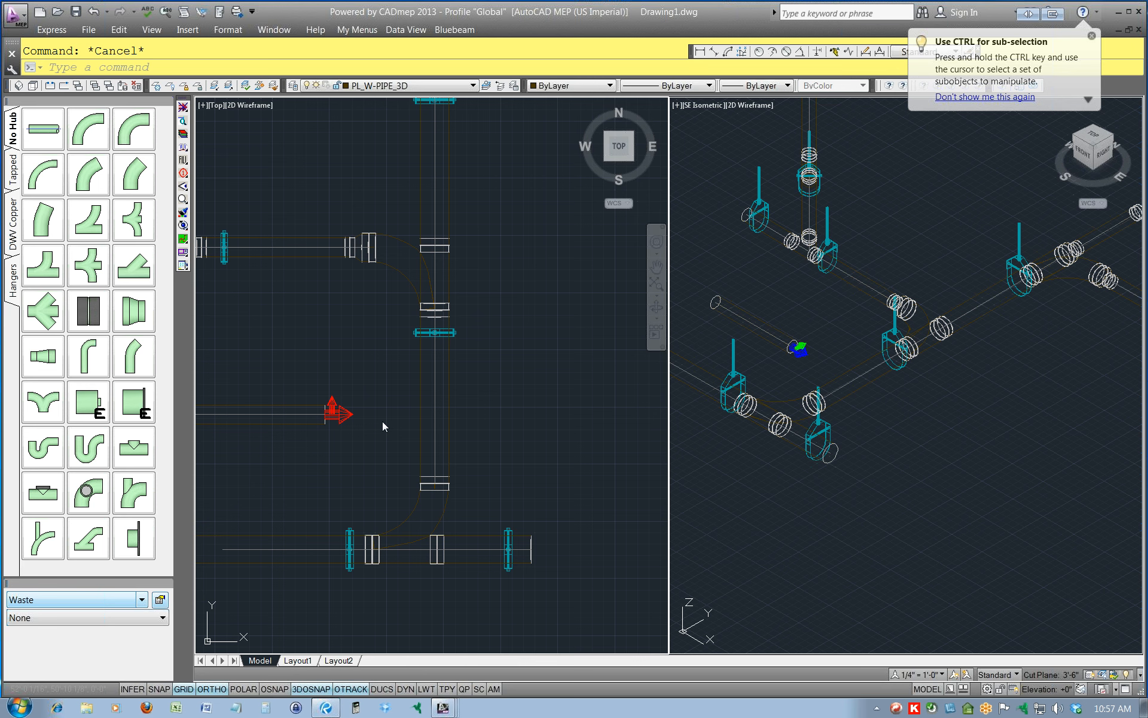
pyautogui.moveTo(1147, 234); pyautogui.dragTo(579, 197)
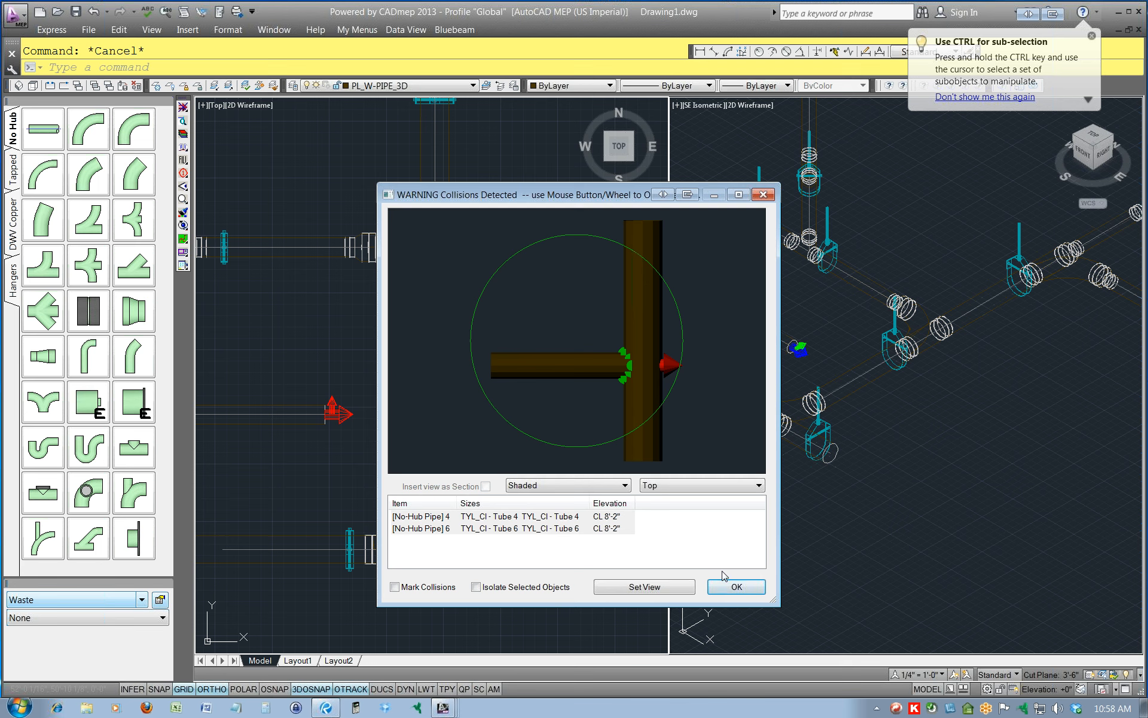
pyautogui.click(735, 588)
# Stretch the attached pipe's east end across the north-south main to a point east of it, and accept the collision.
pyautogui.click(383, 407)
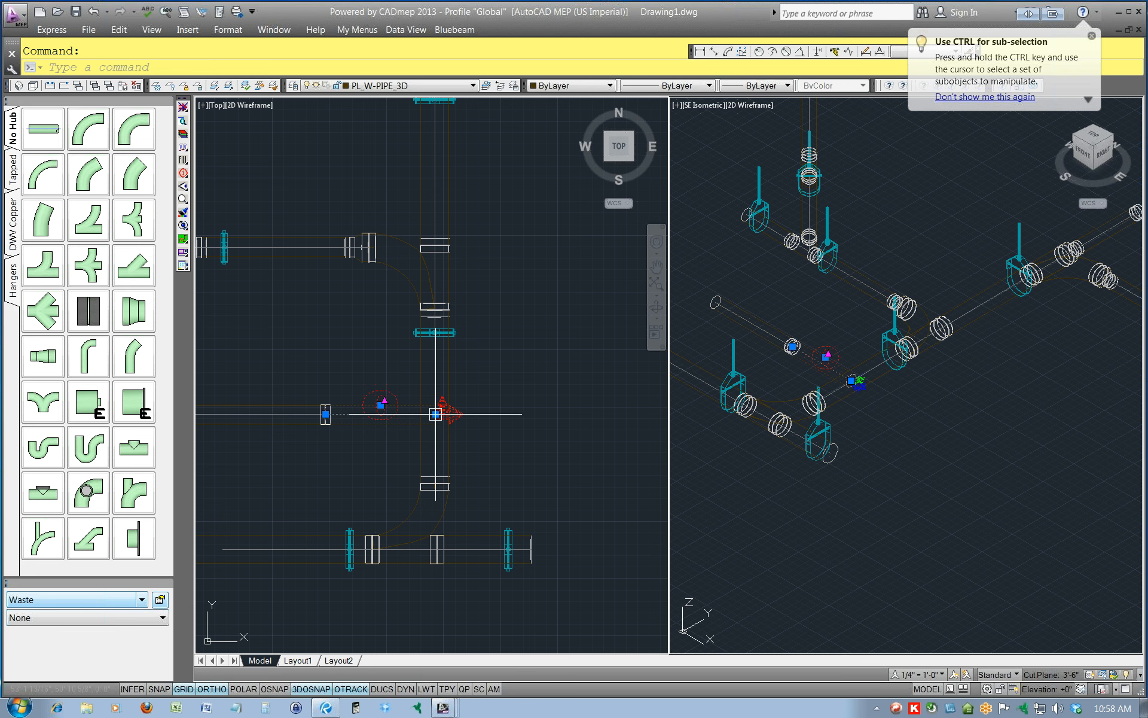
pyautogui.click(435, 414)
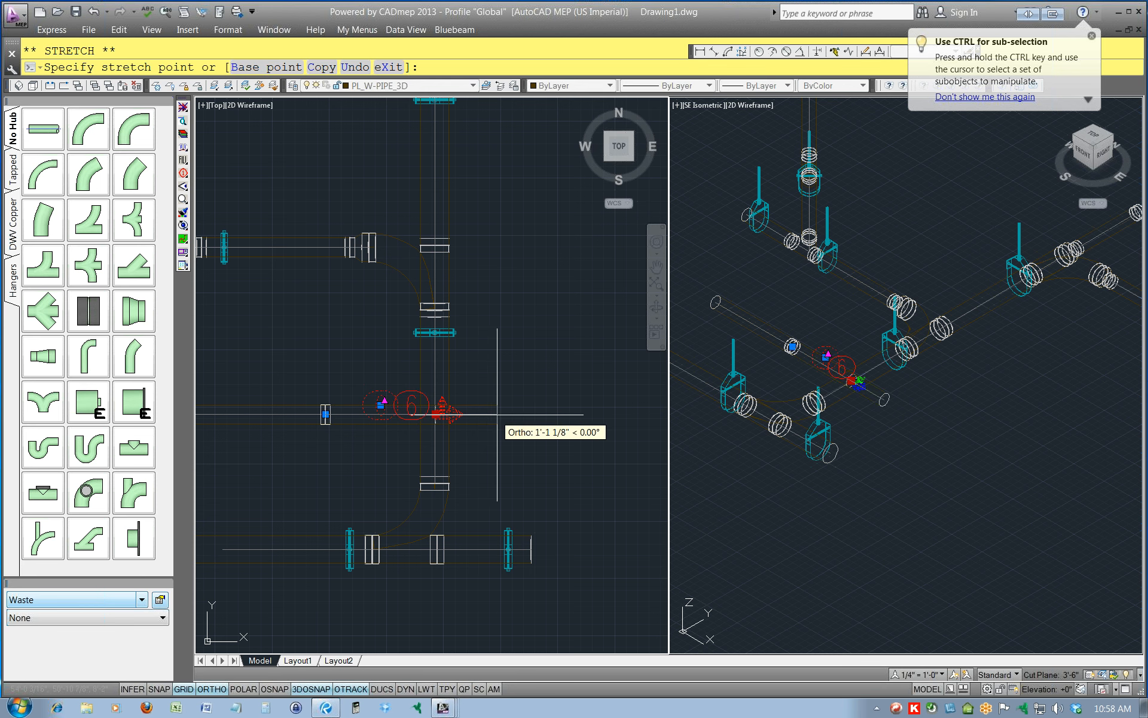
pyautogui.click(507, 414)
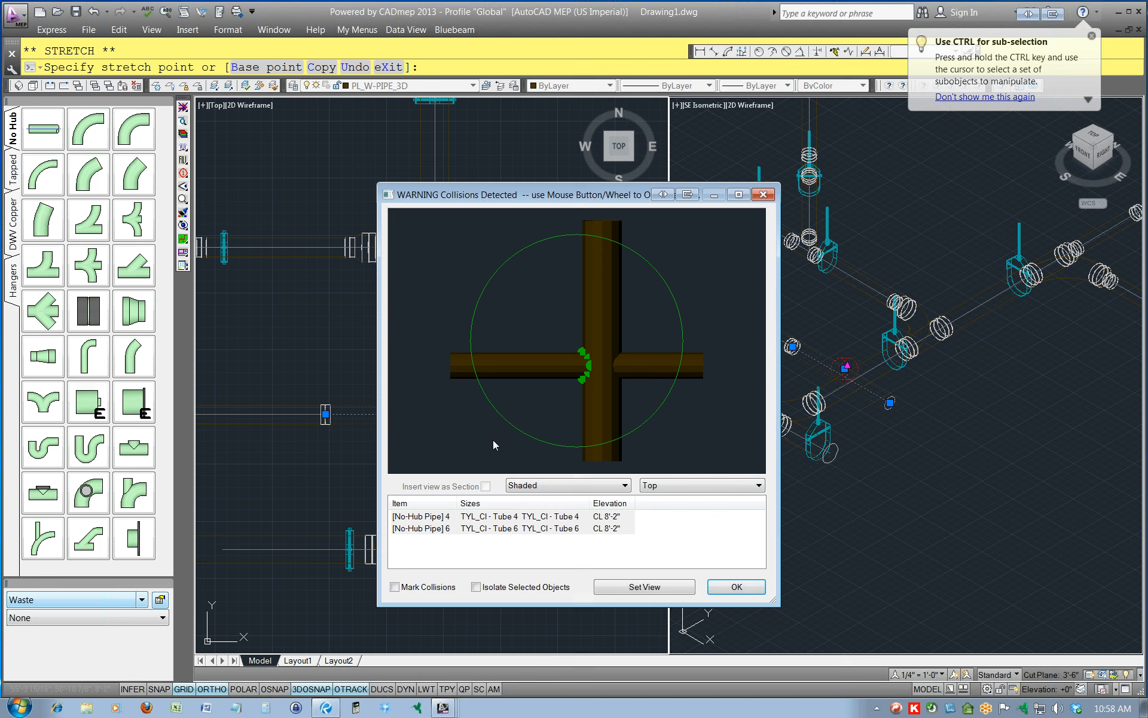
pyautogui.click(737, 586)
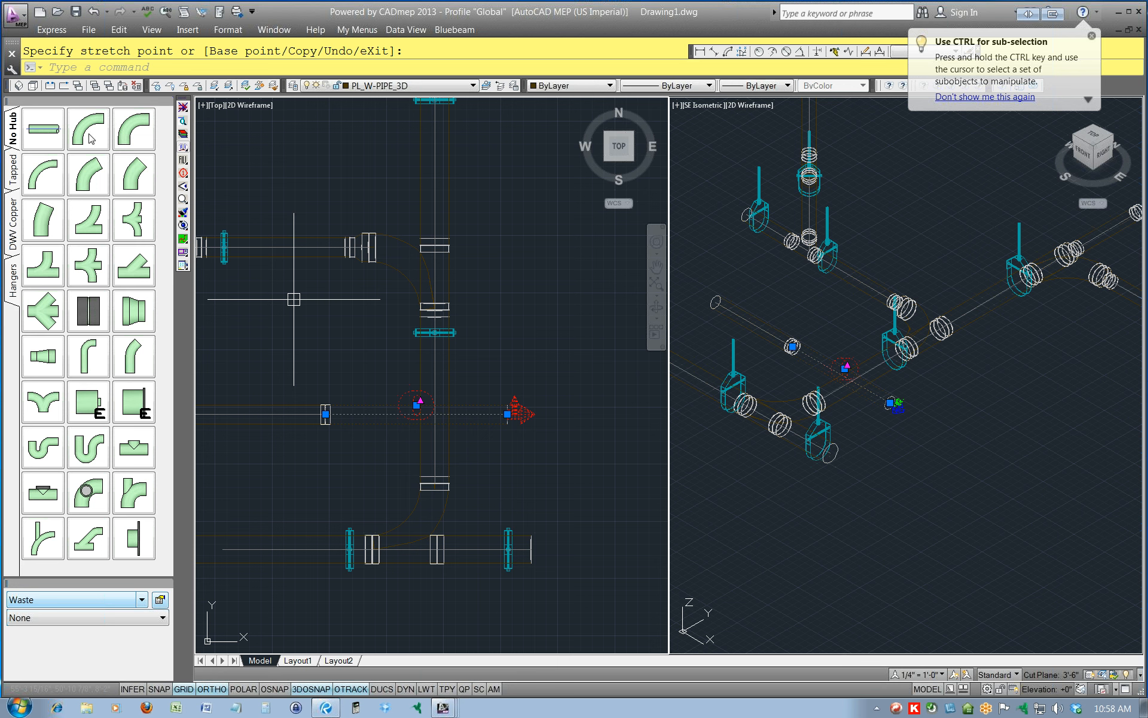
# Attach another size 4 No-Hub pipe to the east end of the stretched pipe and end pipe placement.
pyautogui.click(47, 135)
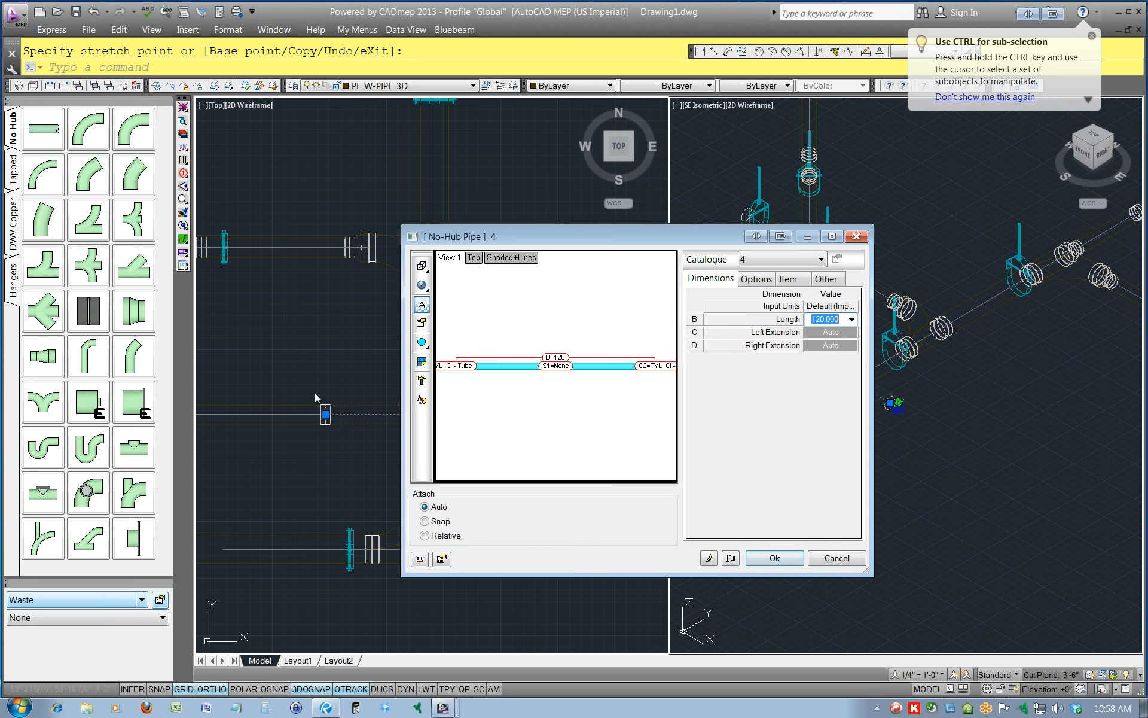
pyautogui.click(778, 562)
pyautogui.press('Escape')
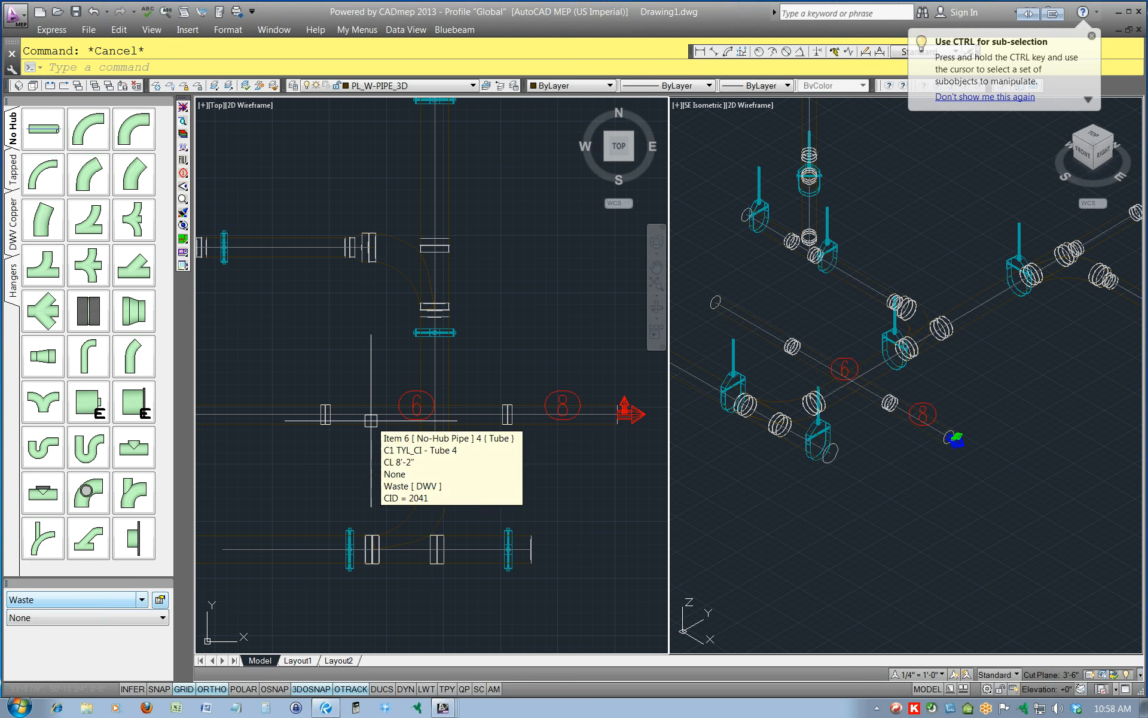
# Move only the middle pipe crossing the main vertically by a displacement of 0,0,8.
pyautogui.click(370, 414)
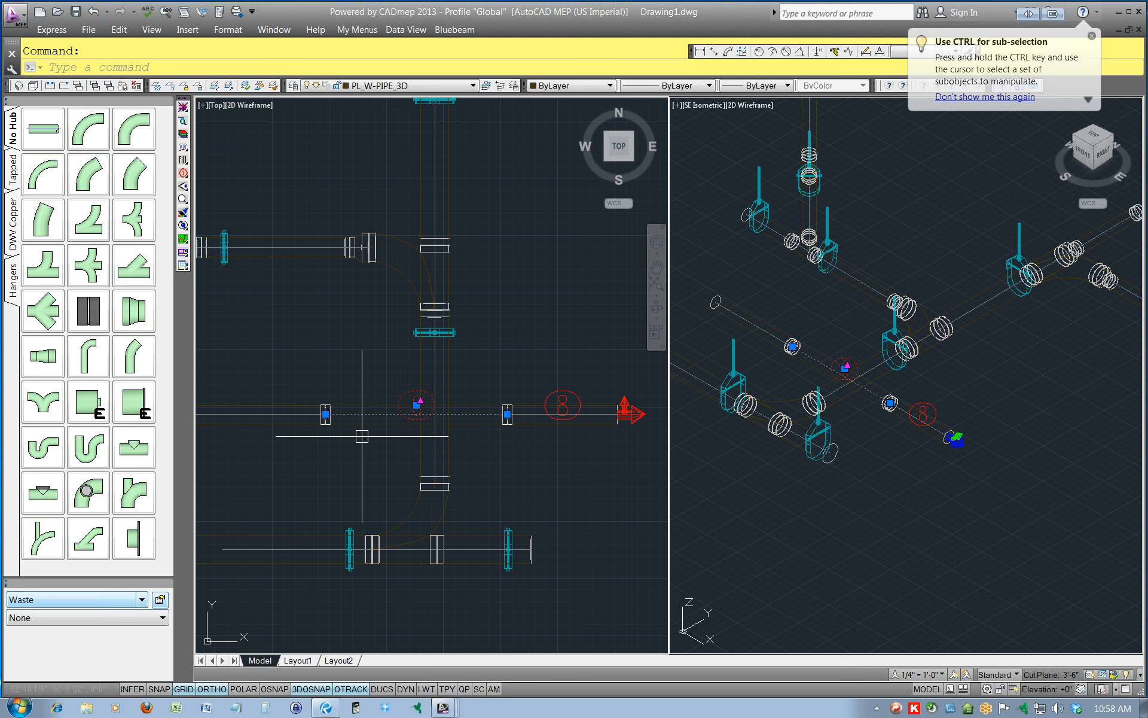
pyautogui.write('m')
pyautogui.press('Return')
pyautogui.press('Return')
pyautogui.write('0,0,8')
pyautogui.press('Return')
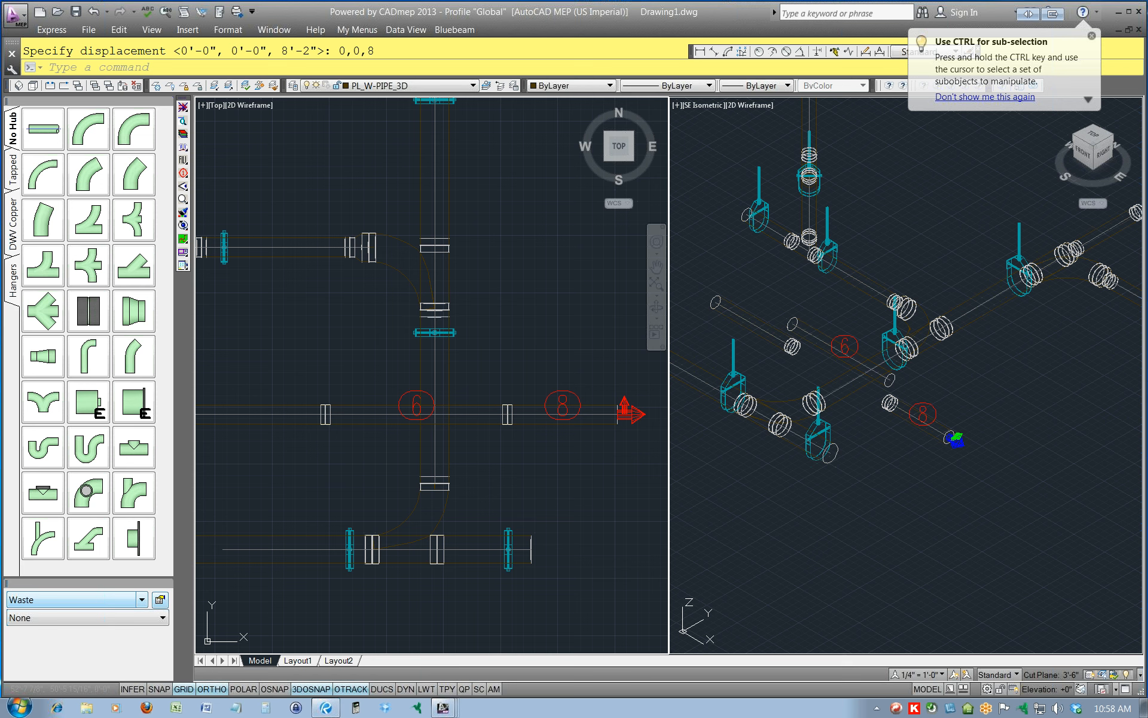
# Check the elevations of the middle and east pipes by toggling their level labels on and back off.
pyautogui.click(470, 410)
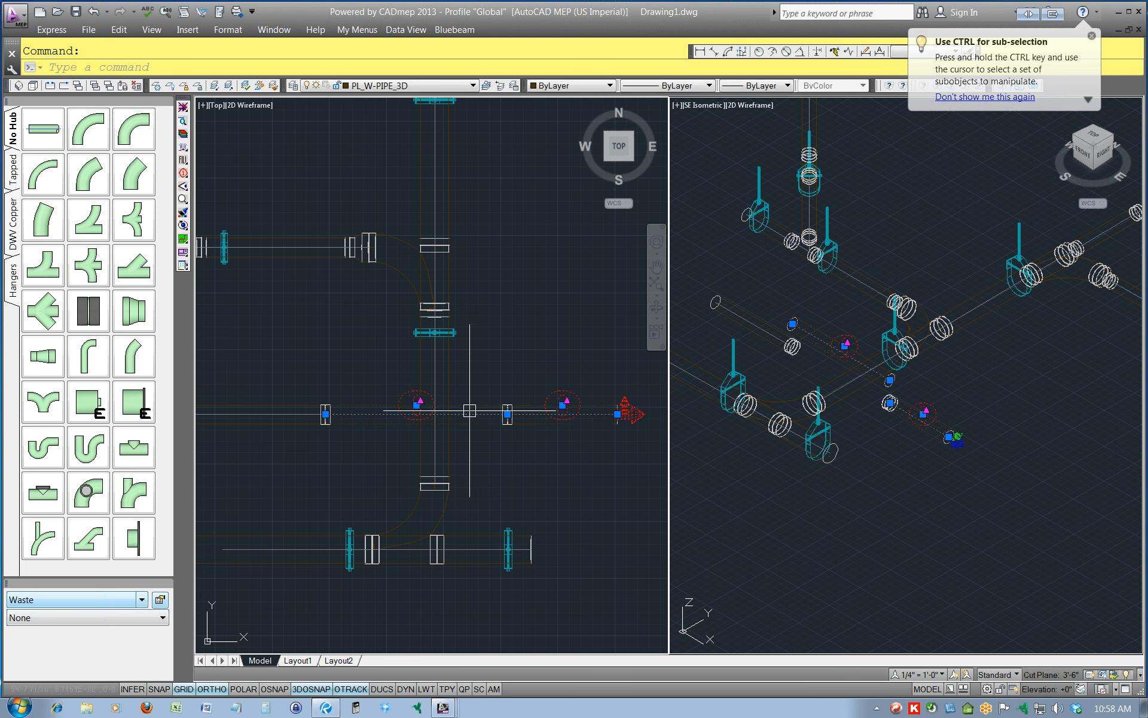
pyautogui.rightClick(469, 410)
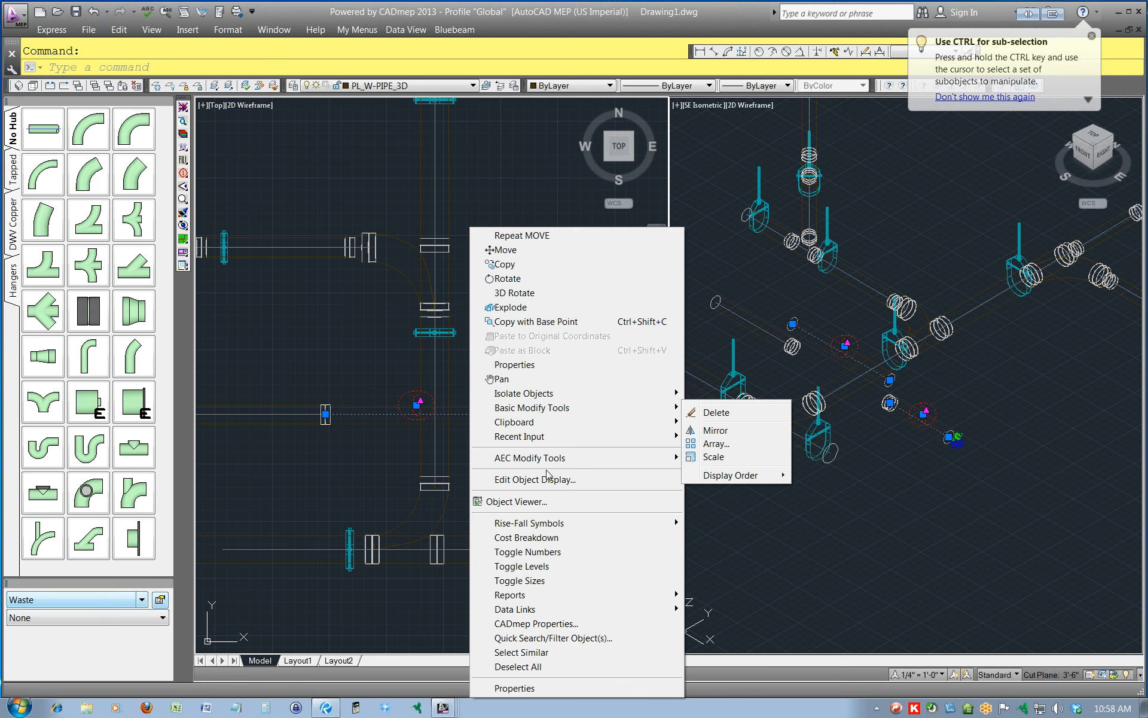
pyautogui.click(531, 567)
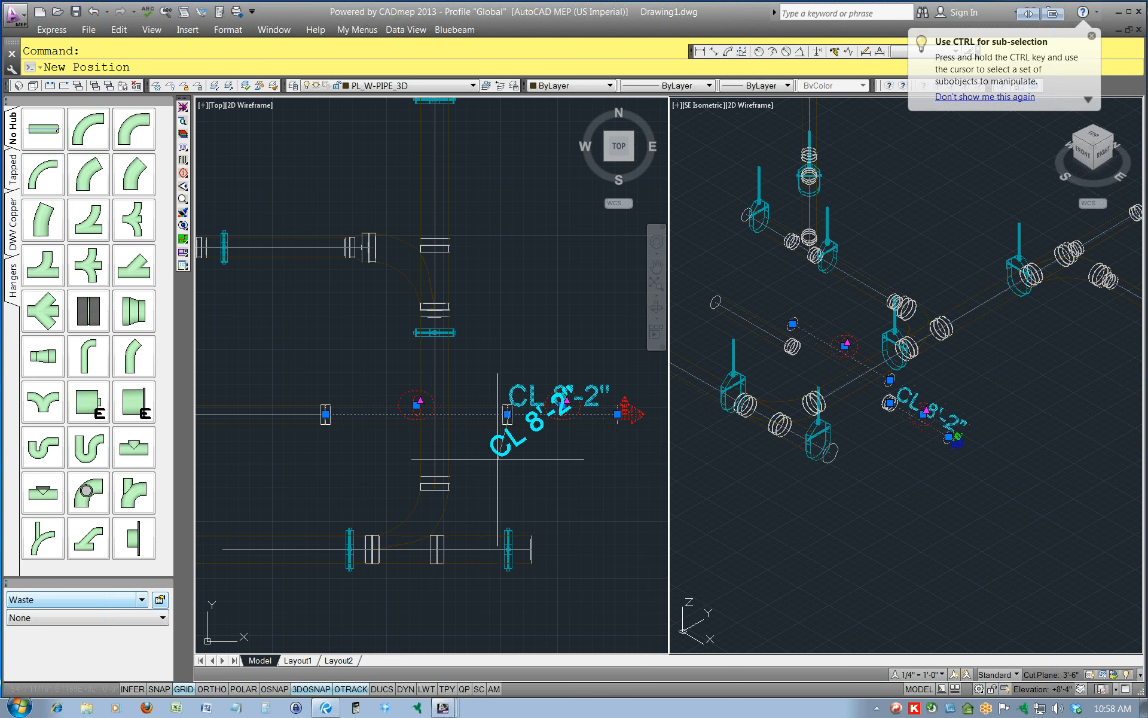
pyautogui.press('Escape')
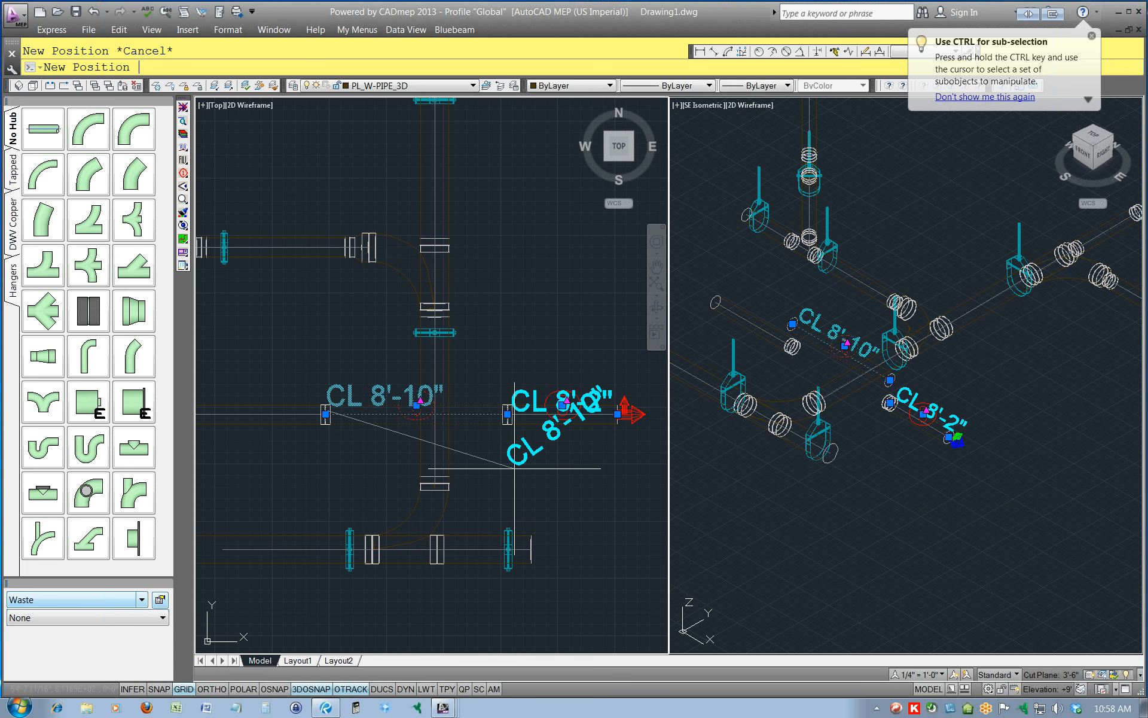
pyautogui.press('Escape')
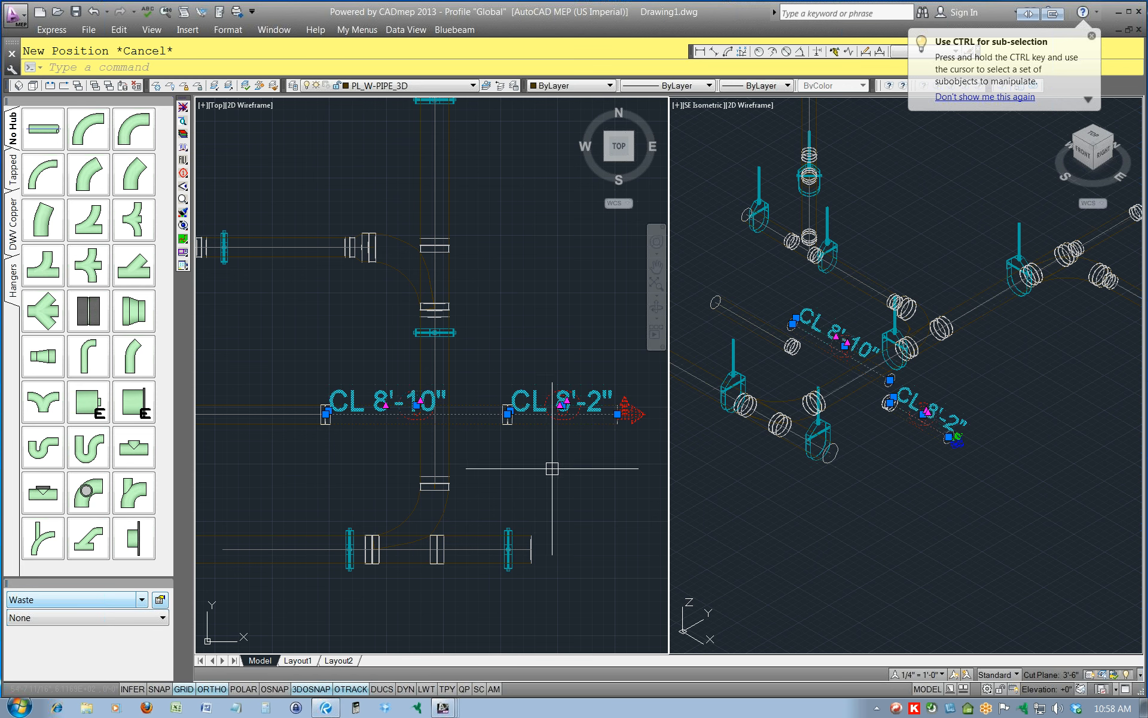
pyautogui.rightClick(559, 469)
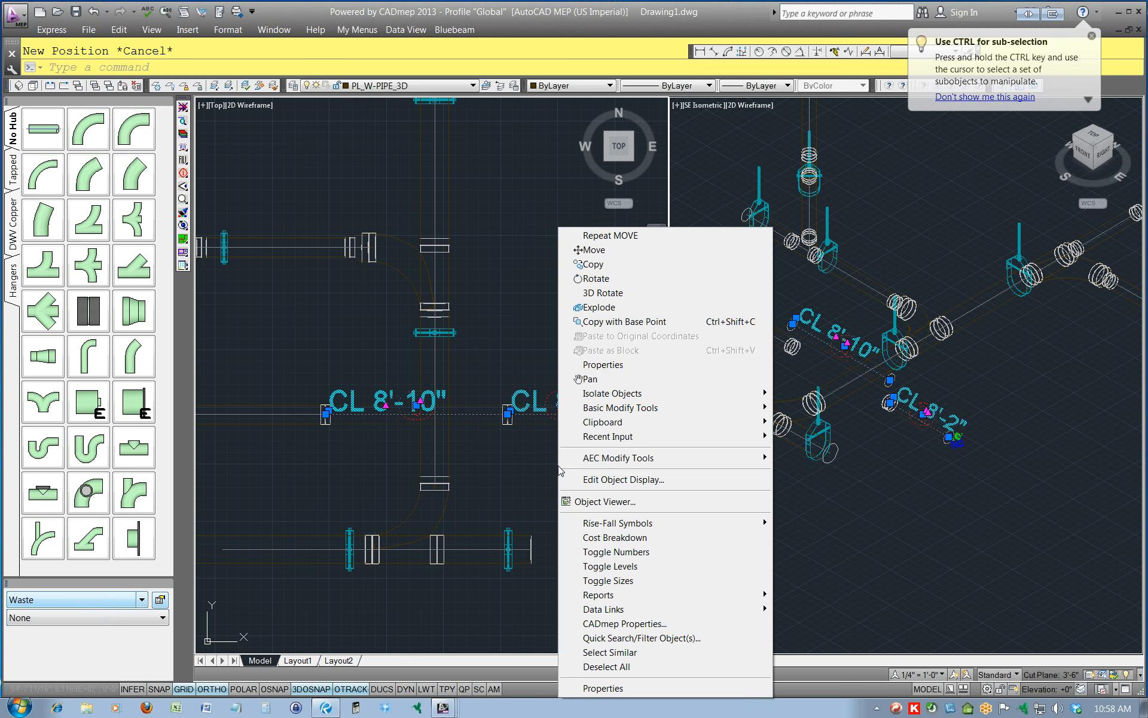
pyautogui.click(616, 570)
# Toggle off the item numbers on the middle and east pipes and clear the selection.
pyautogui.rightClick(568, 476)
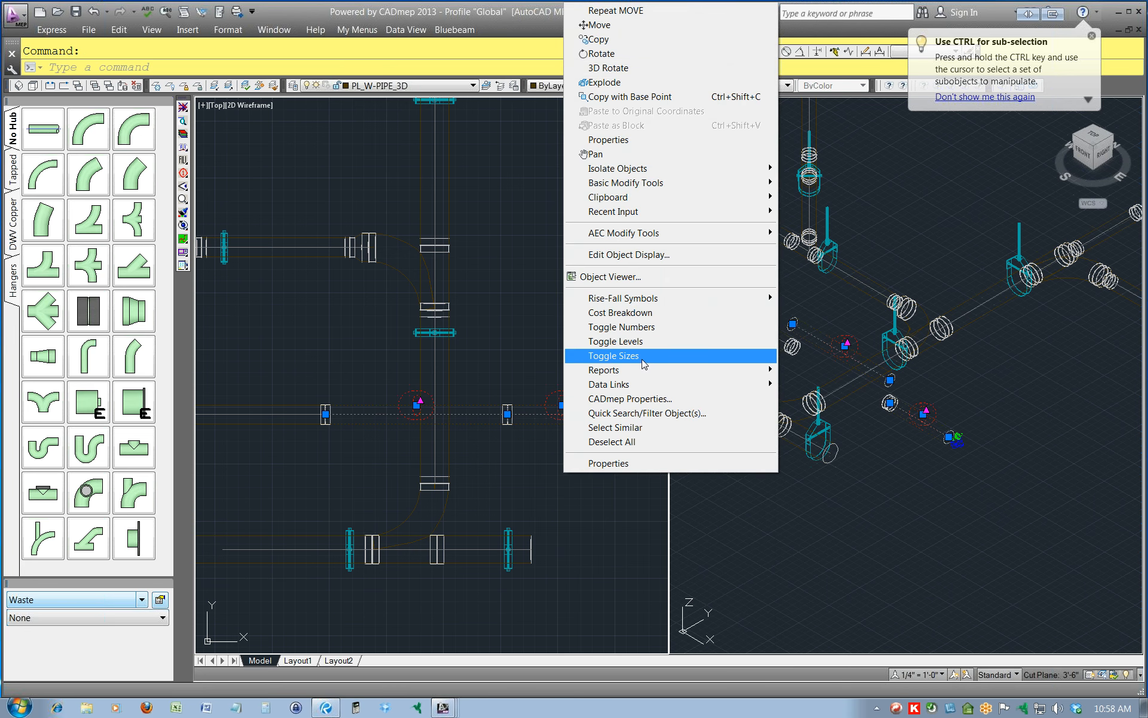
pyautogui.click(650, 330)
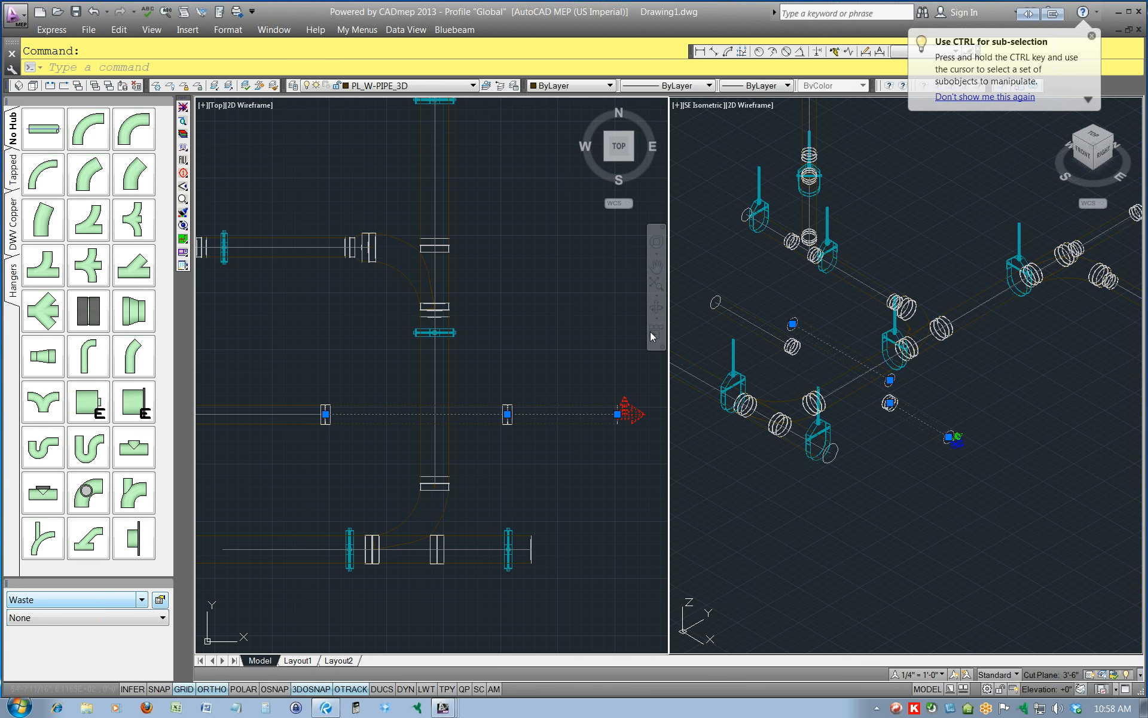
pyautogui.press('Escape')
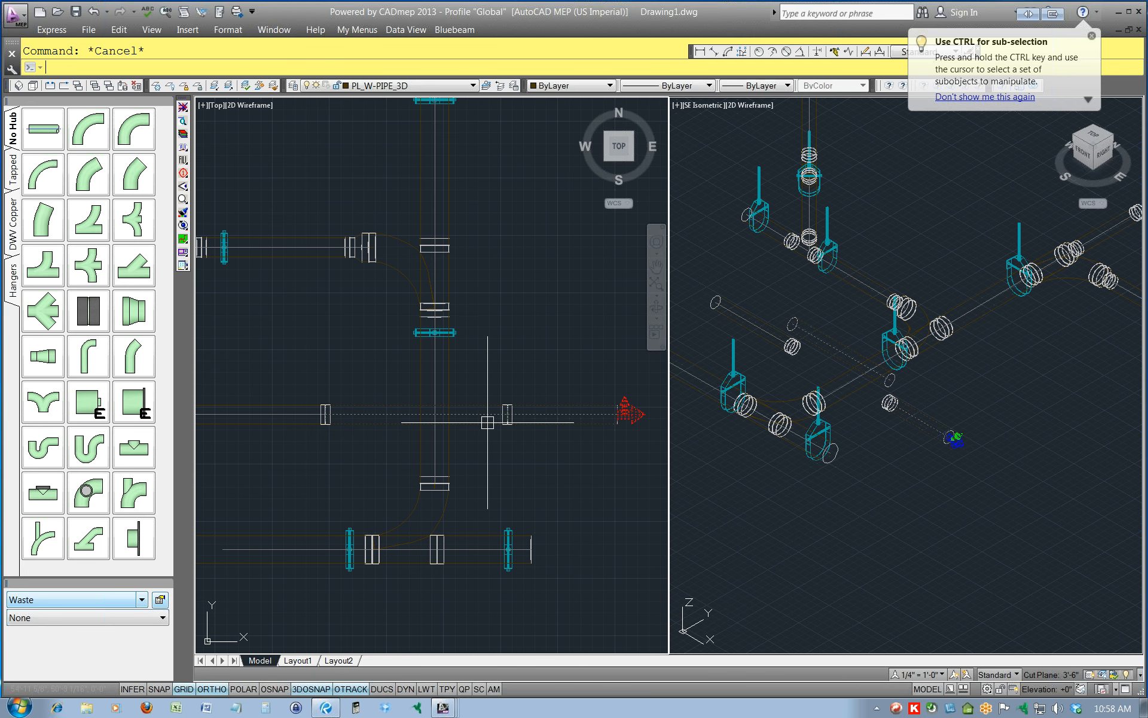
# Stretch both ends of the raised middle pipe inward to just either side of the main, the east end by about 8 1/4".
pyautogui.scroll(-2, 569, 413)
pyautogui.scroll(2, 550, 448)
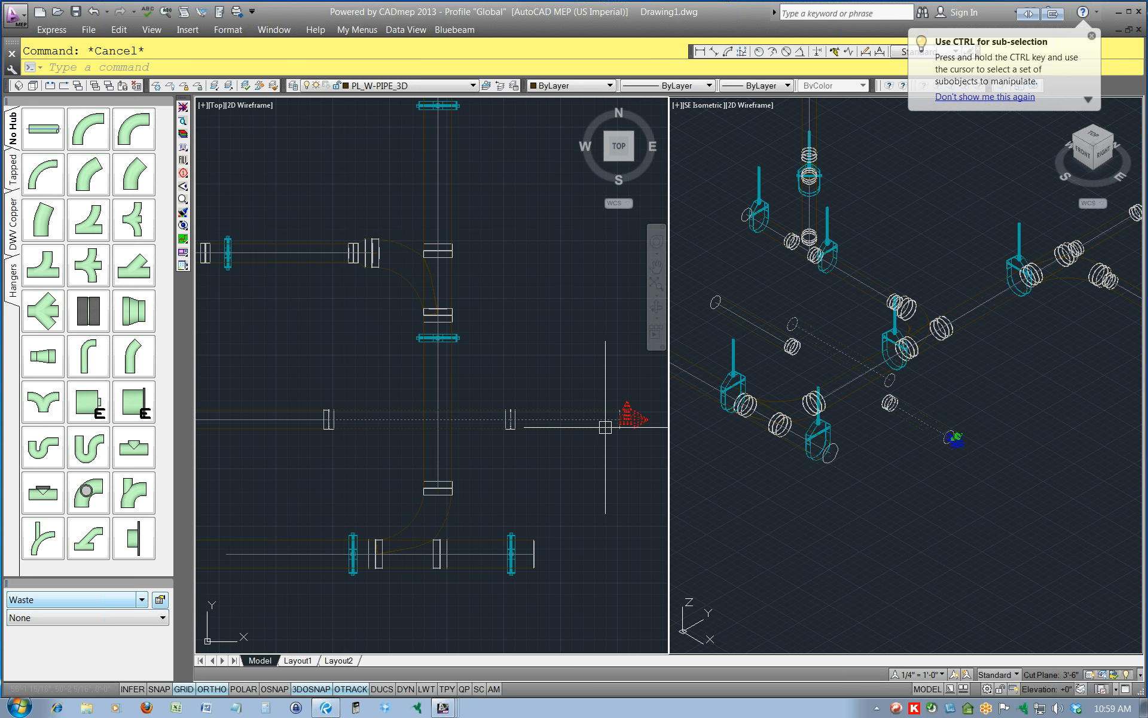
pyautogui.click(398, 420)
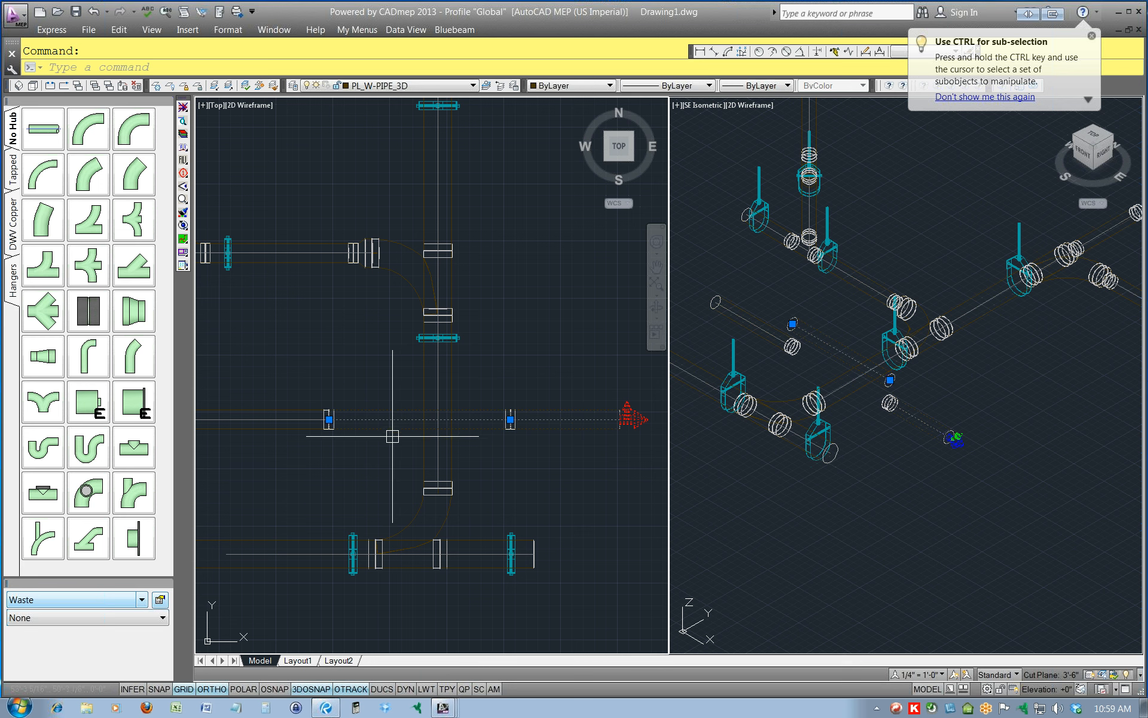
pyautogui.click(330, 419)
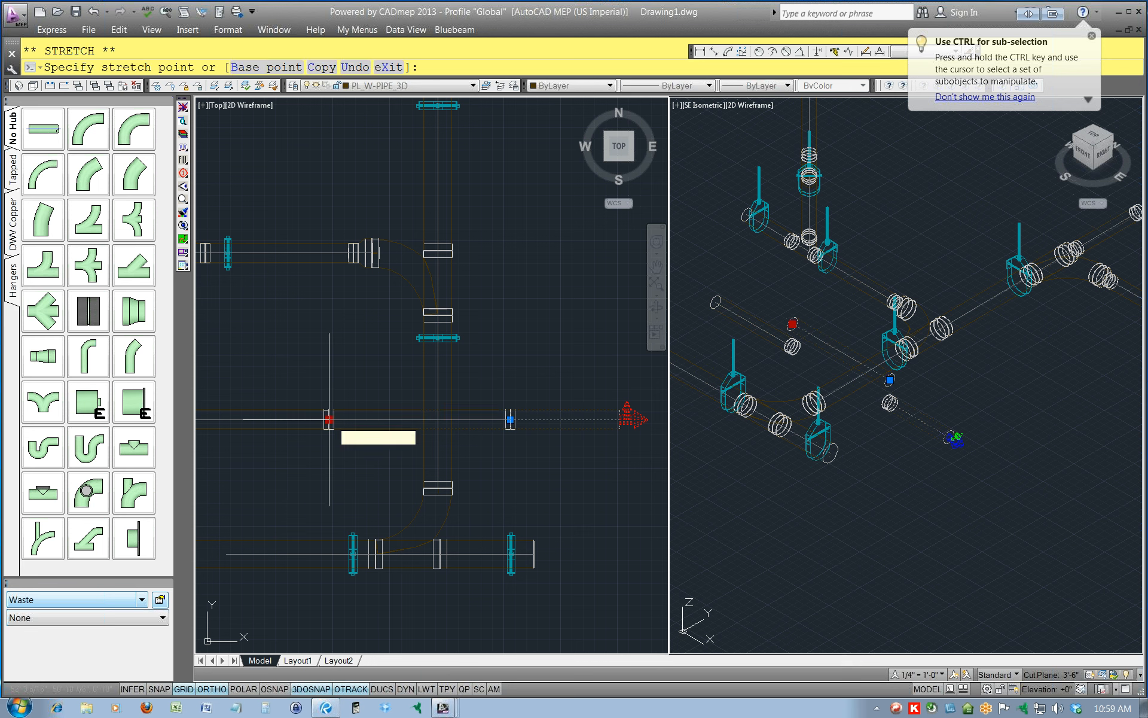
pyautogui.click(386, 419)
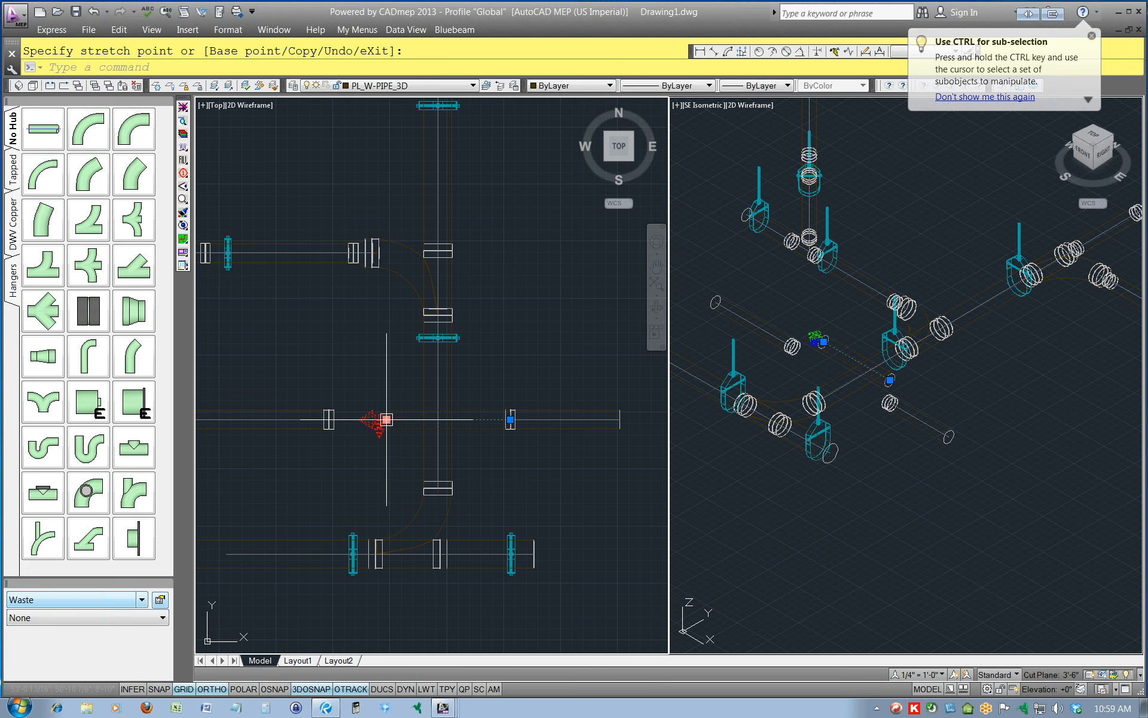
pyautogui.click(511, 419)
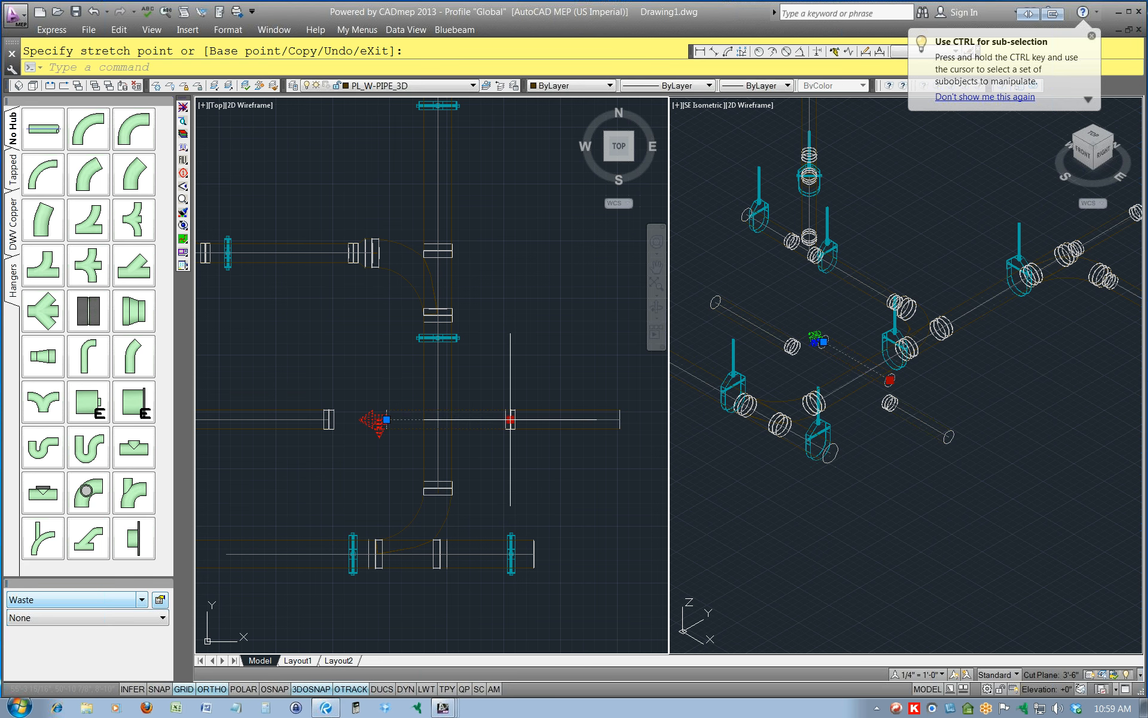
pyautogui.click(475, 419)
pyautogui.press('Escape')
pyautogui.press('Escape')
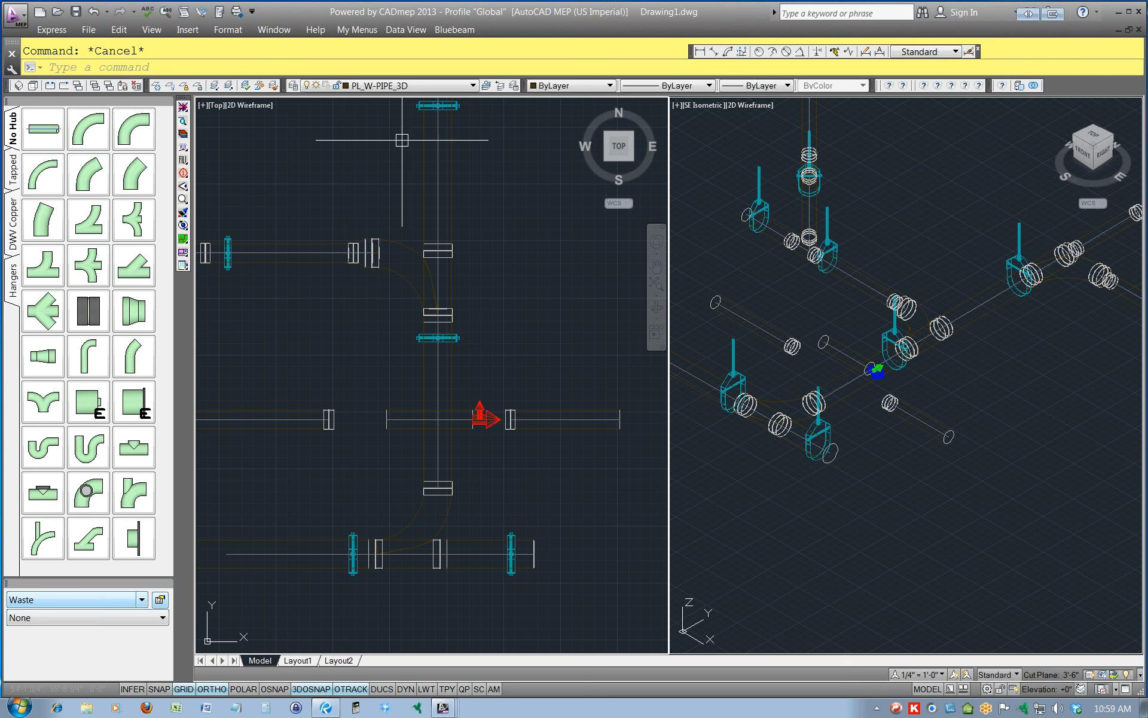
# Run the RIBBON command.
pyautogui.click(188, 68)
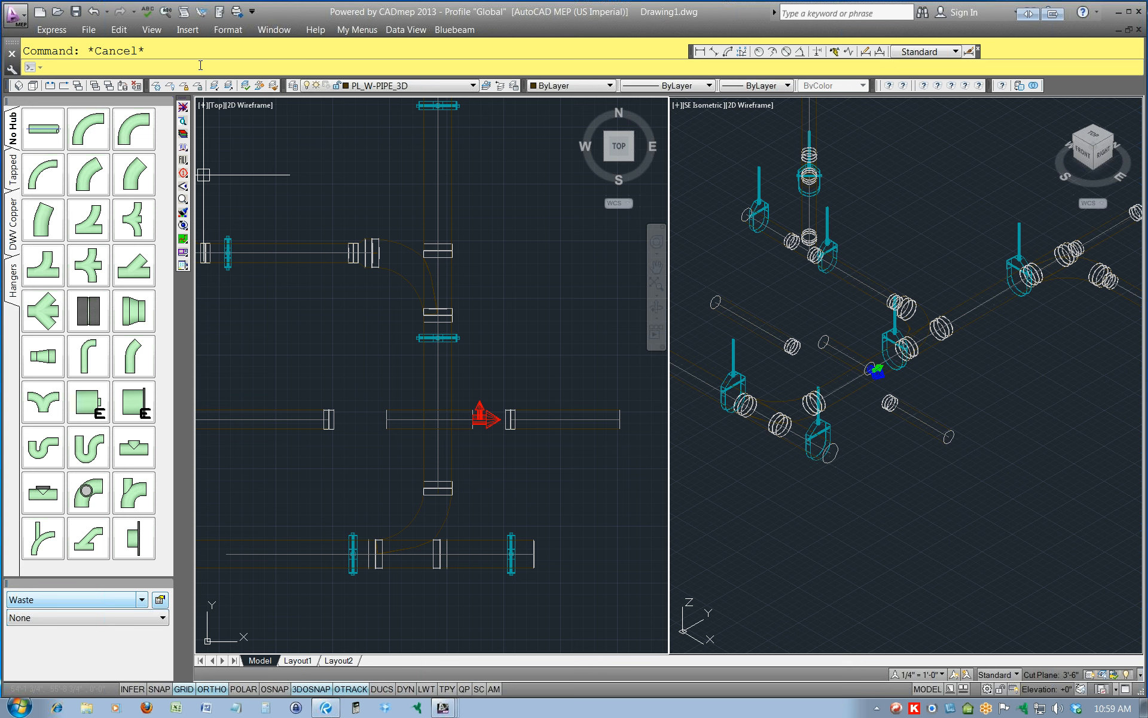
pyautogui.write('ribbom')
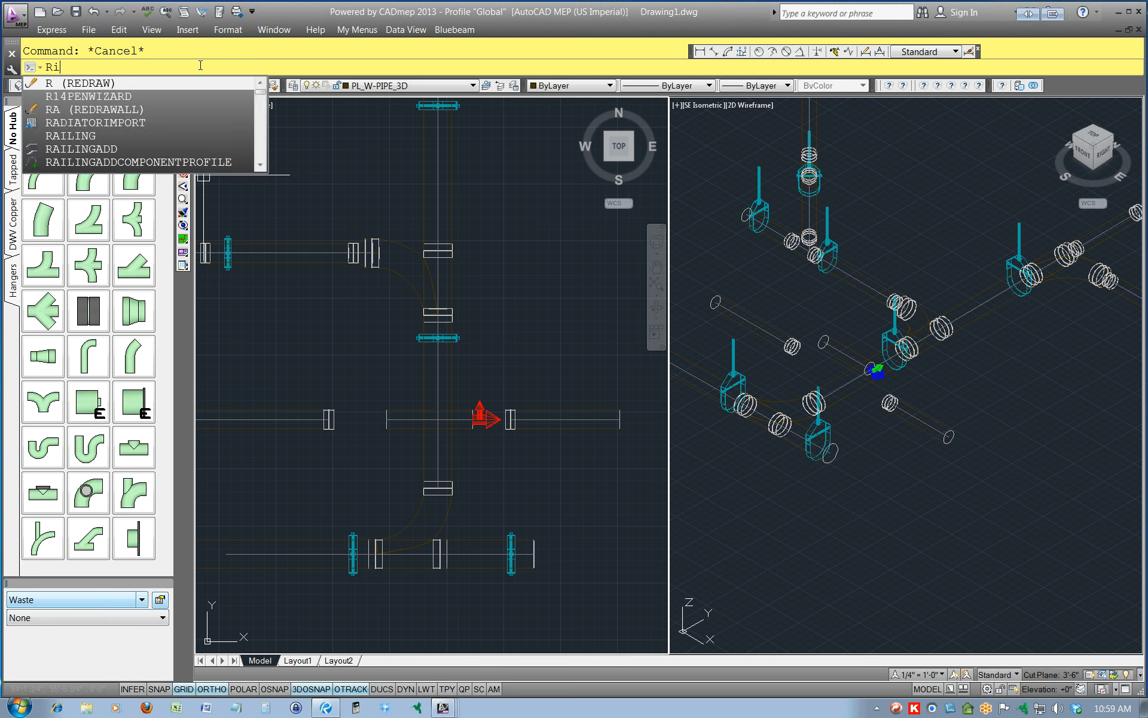
pyautogui.write('n')
pyautogui.press('Return')
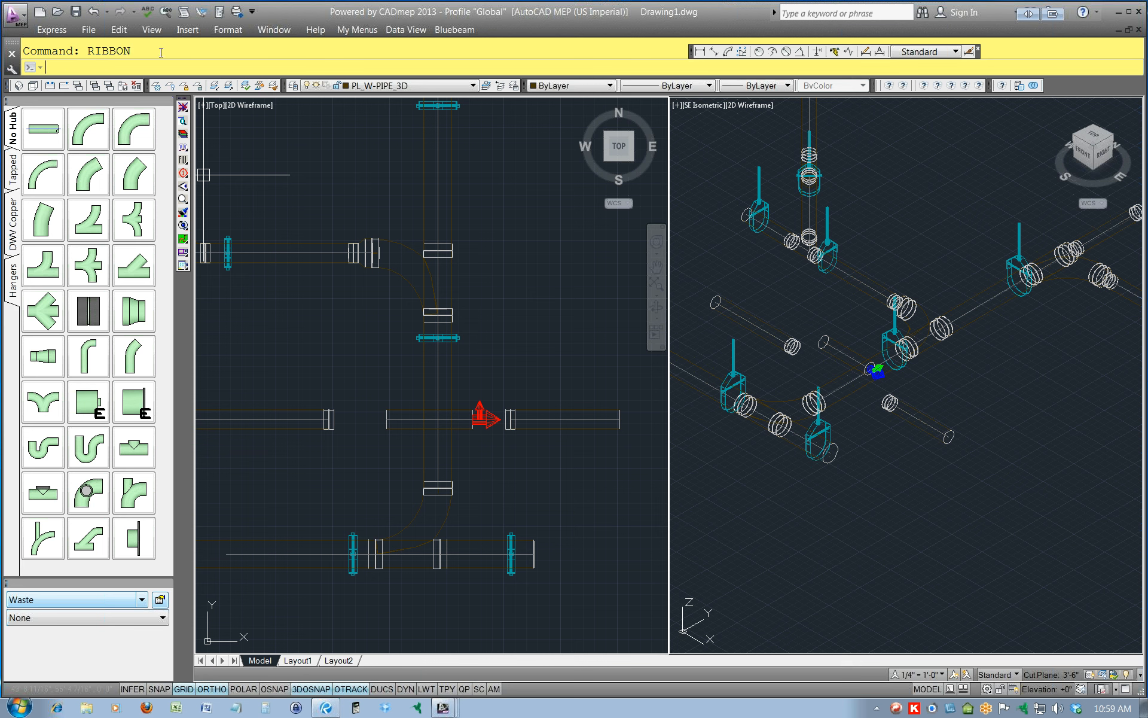
pyautogui.write('ribbo')
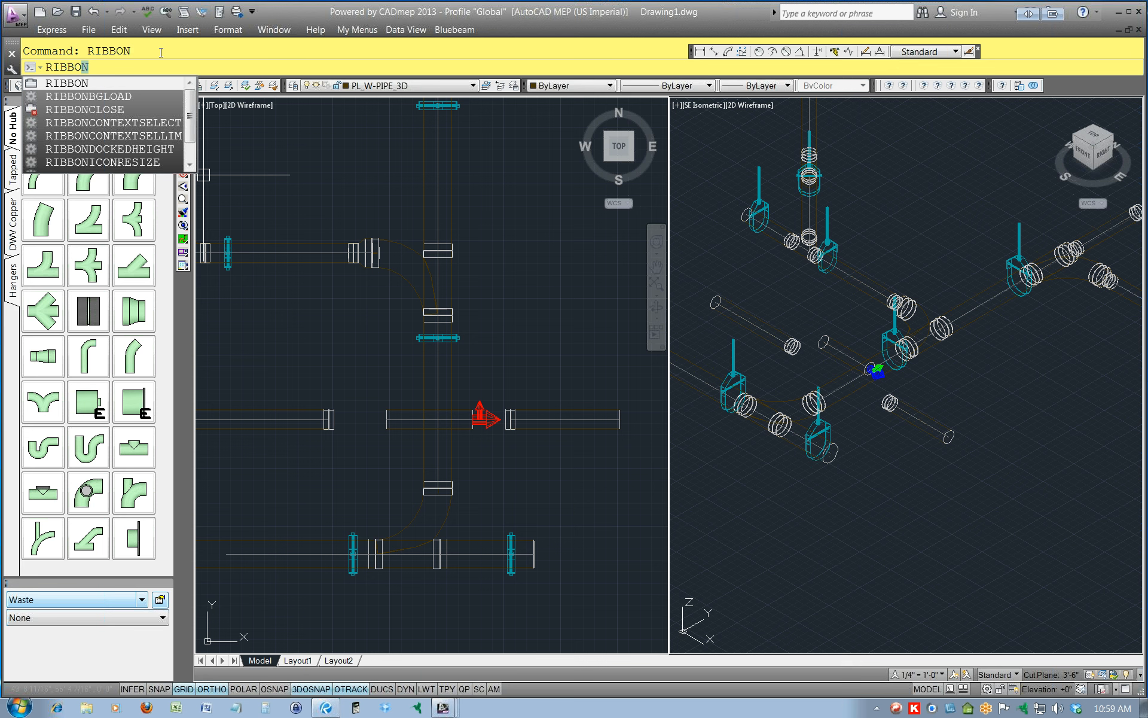
pyautogui.click(110, 91)
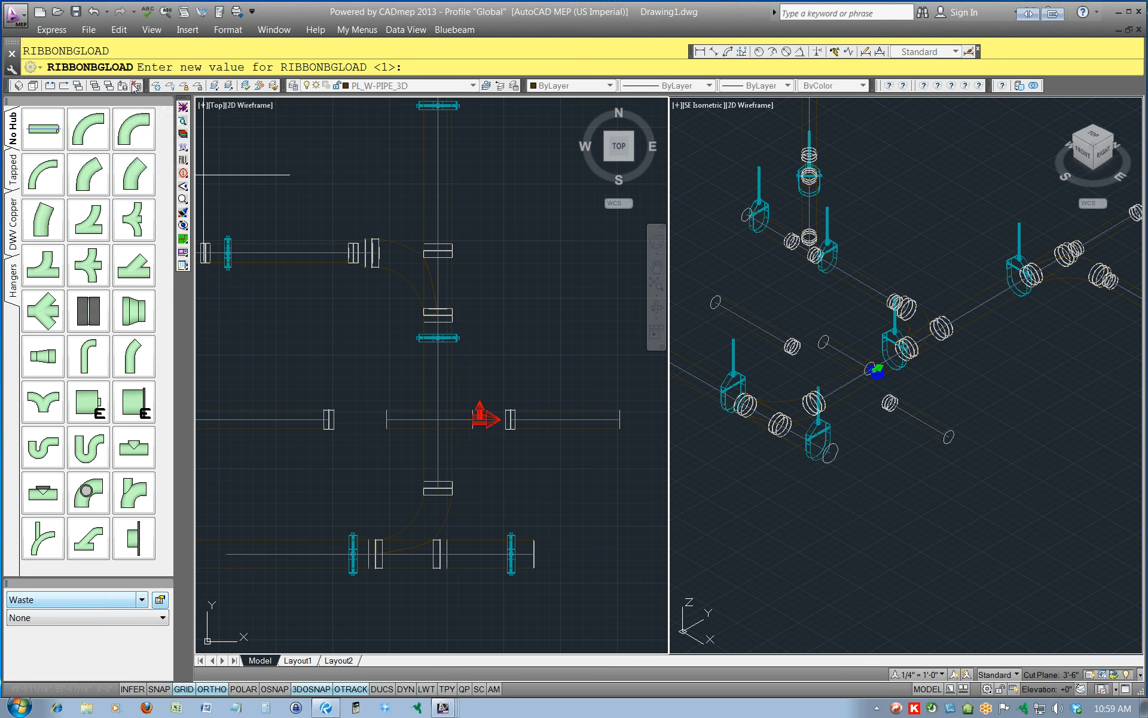
pyautogui.press('Escape')
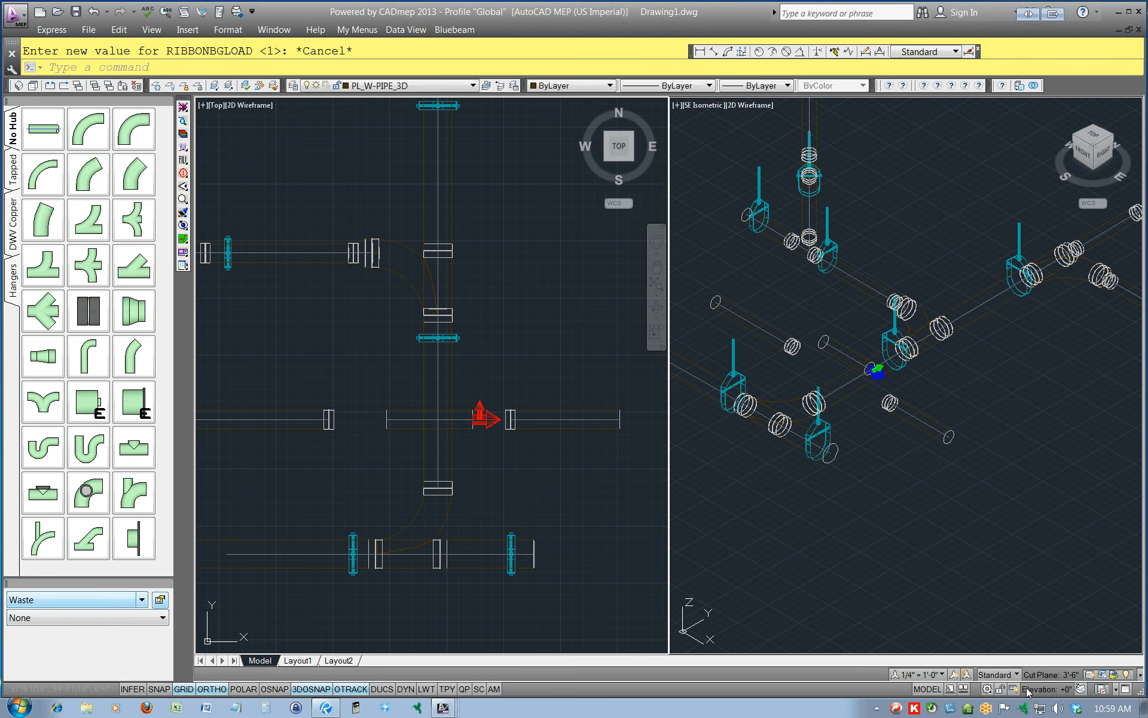
pyautogui.click(995, 691)
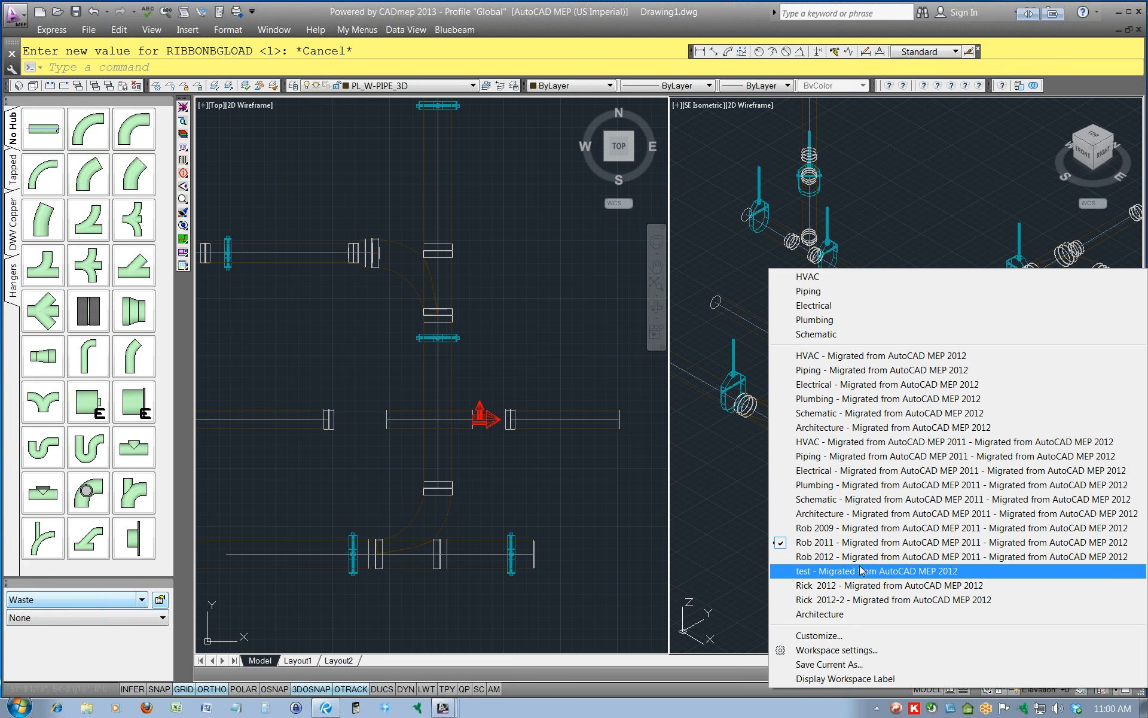
pyautogui.click(831, 600)
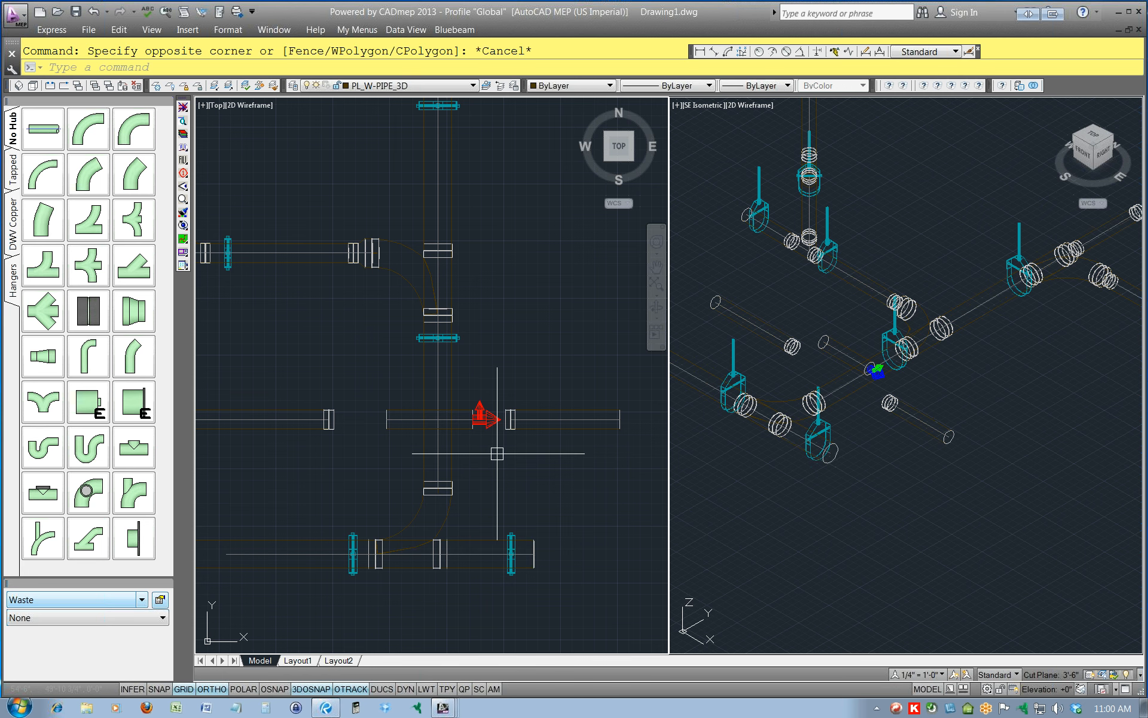
pyautogui.click(88, 30)
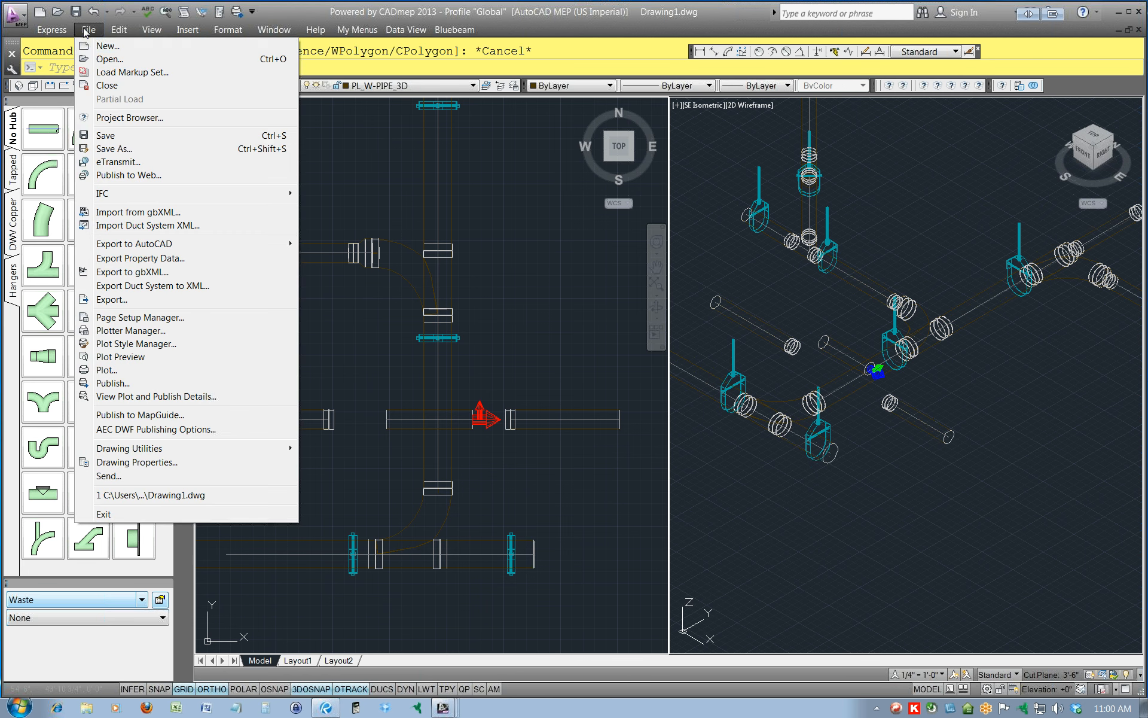
# Save the drawing as Drawing1.dwg on the Desktop, overwriting the existing file, and dismiss the version conflict notice.
pyautogui.click(114, 148)
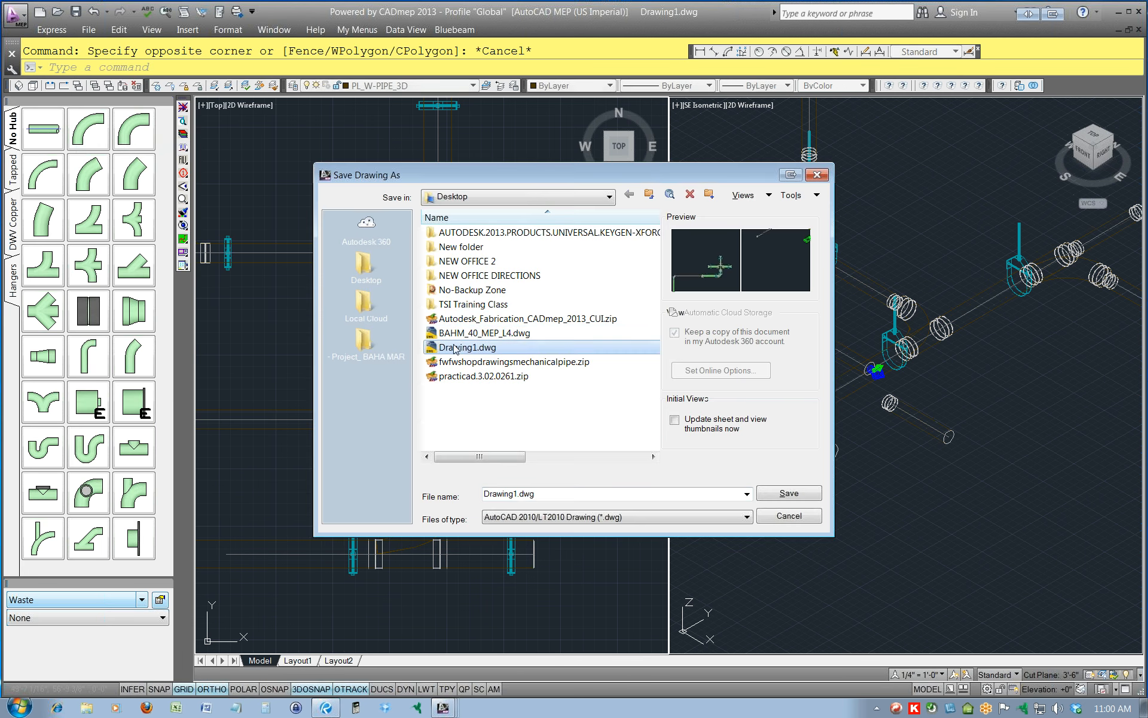
pyautogui.click(786, 489)
pyautogui.click(562, 394)
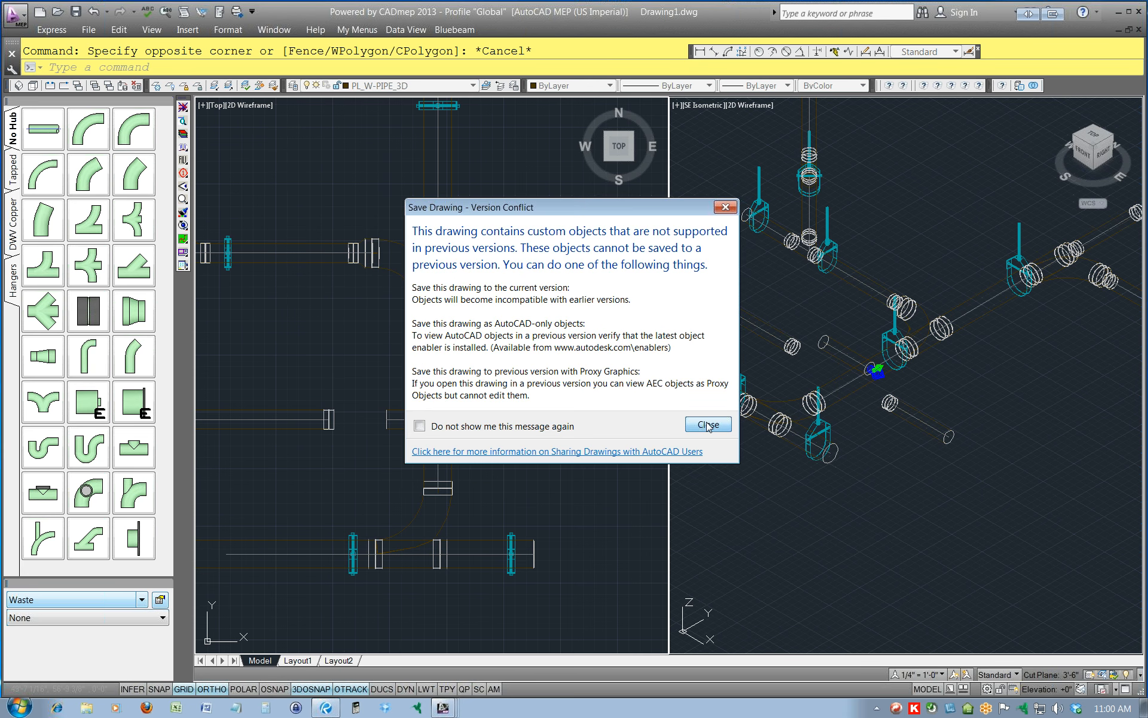
pyautogui.click(710, 423)
# Quit AutoCAD MEP without saving changes to the remaining blank drawing.
pyautogui.click(1139, 11)
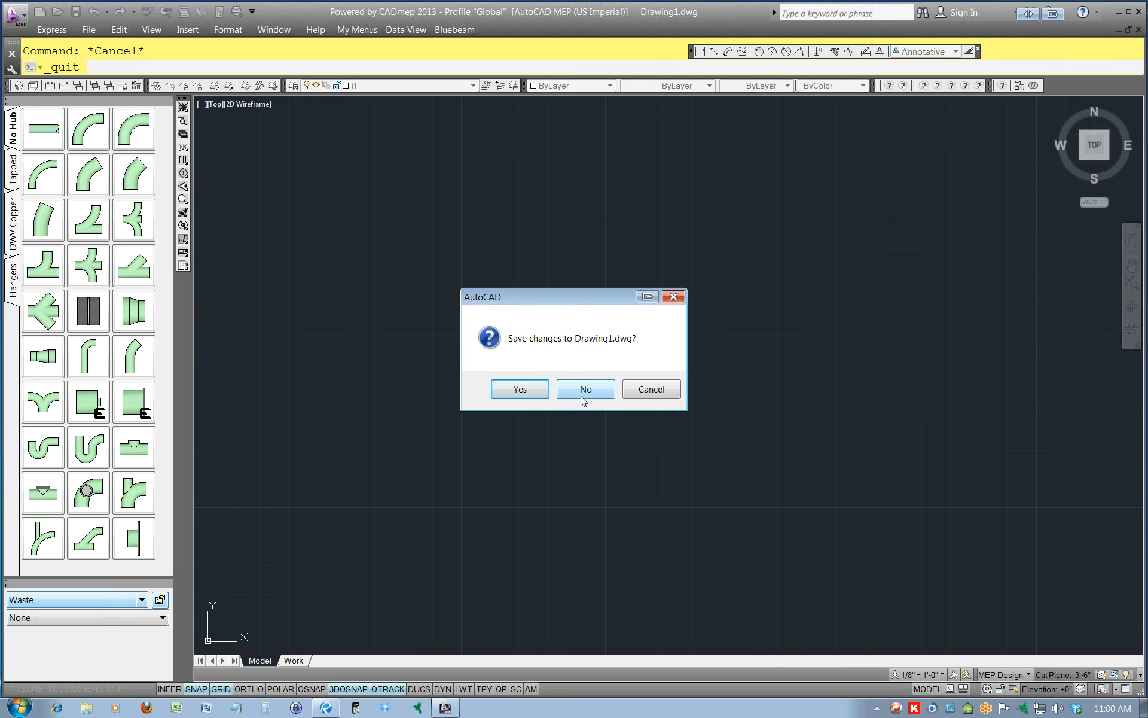
pyautogui.press('Escape')
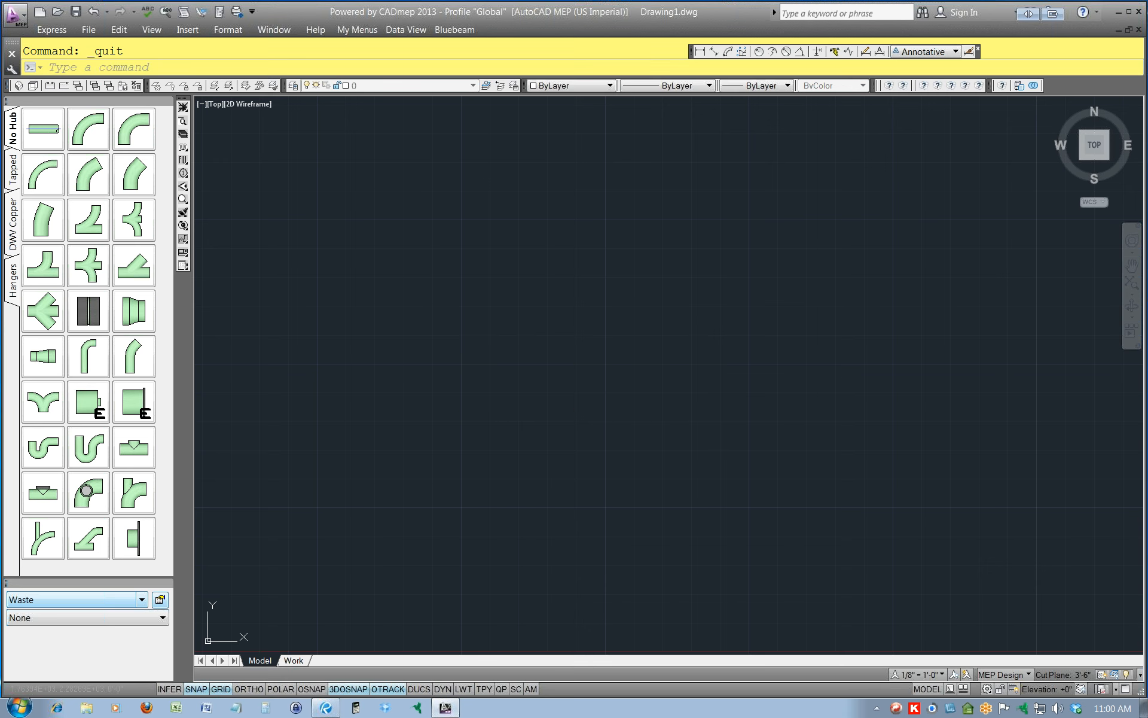
pyautogui.click(1140, 12)
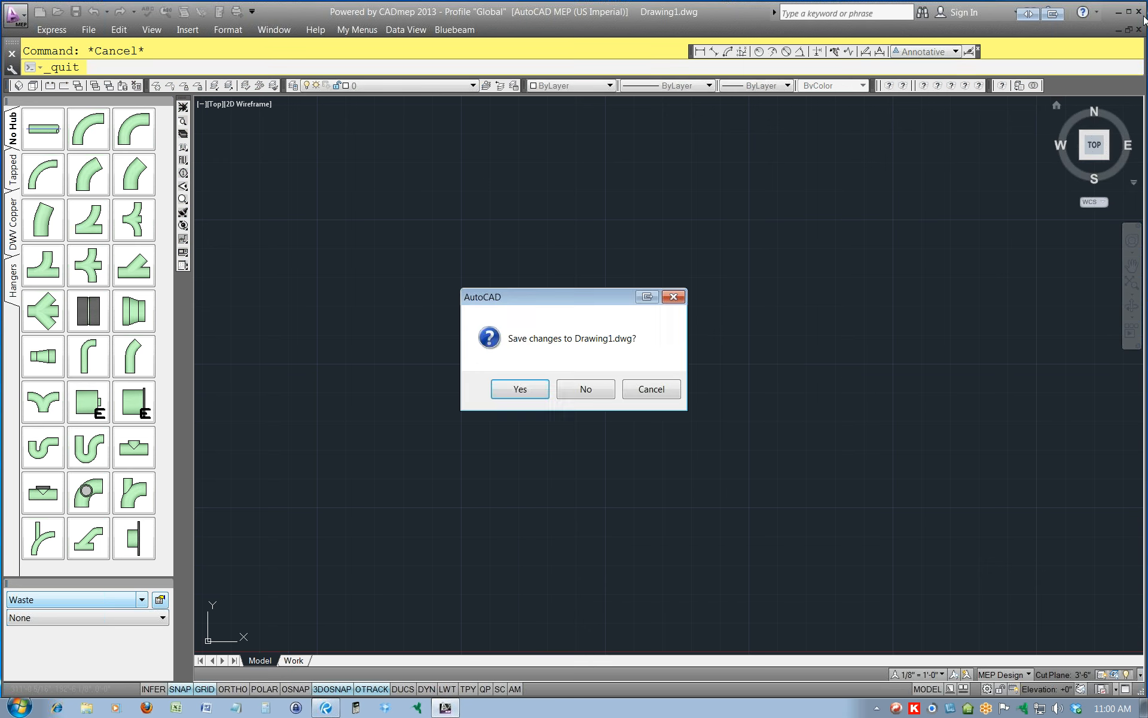
pyautogui.click(577, 390)
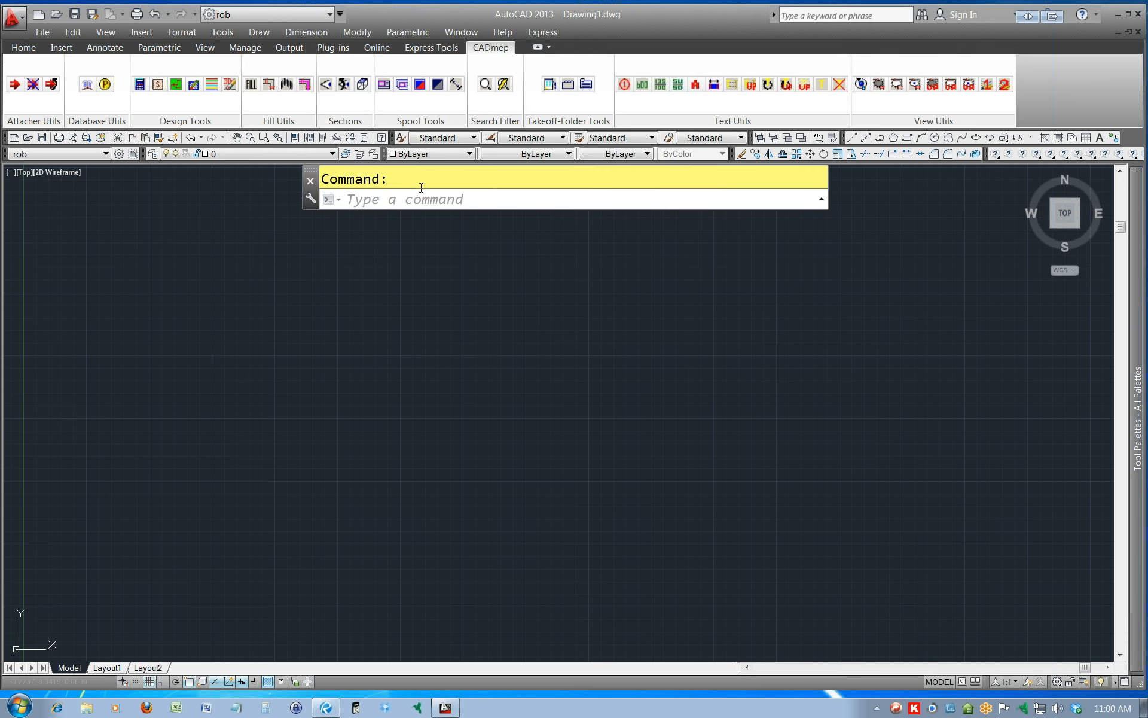
# Load CADmep in AutoCAD 2013 by running the TAKEOFF command.
pyautogui.doubleClick(397, 183)
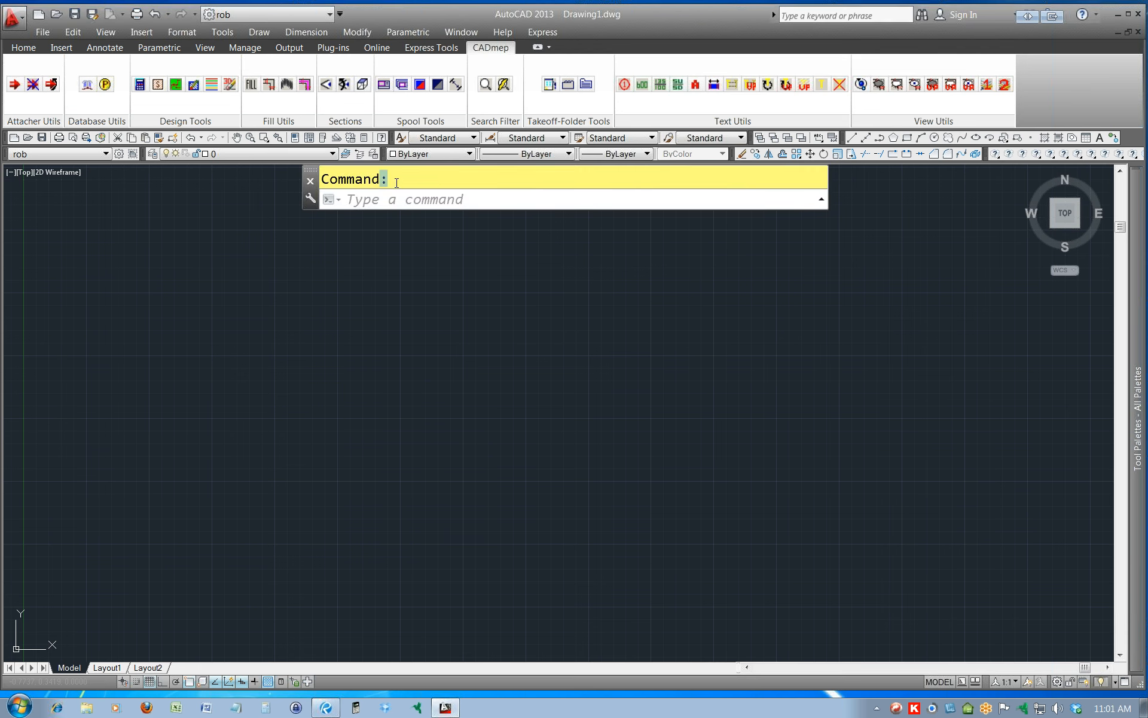
pyautogui.click(389, 199)
pyautogui.write('TAKoff')
pyautogui.press('Return')
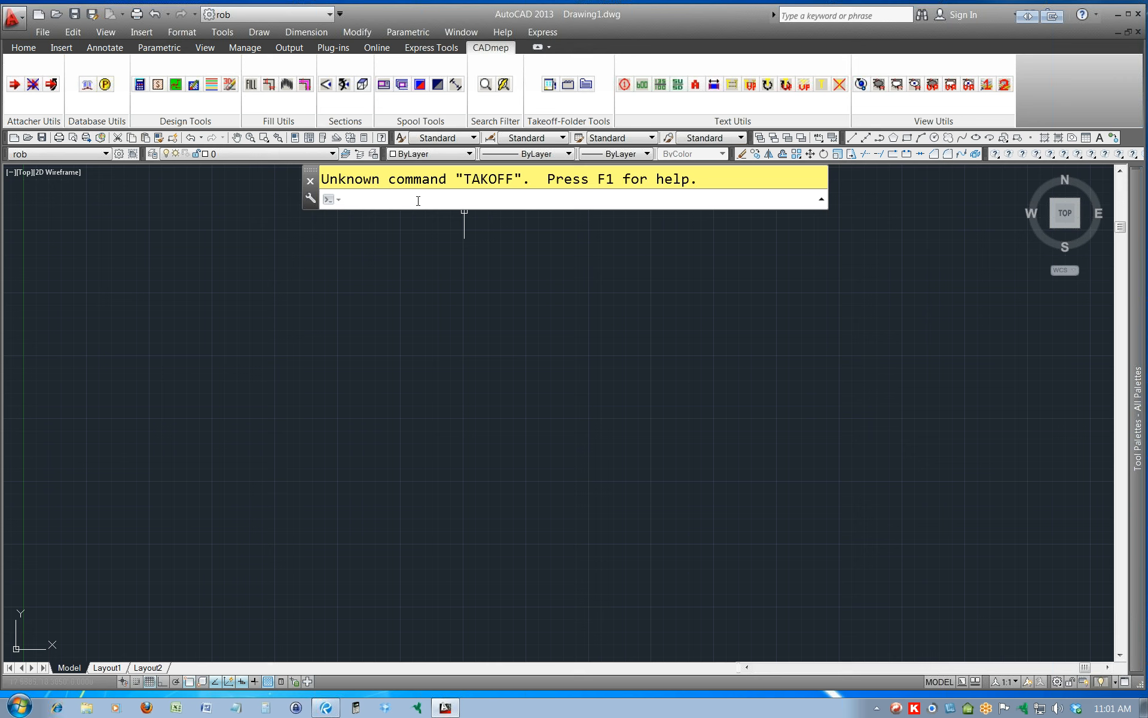
pyautogui.write('takeoff')
pyautogui.press('Return')
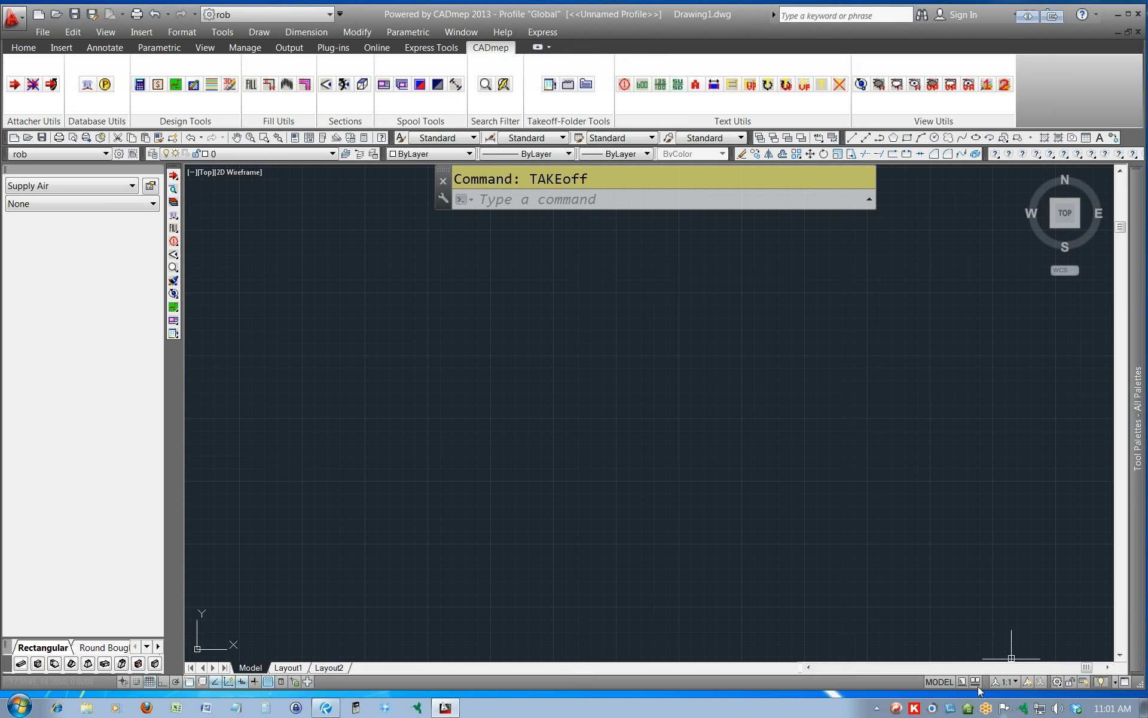
pyautogui.click(1056, 682)
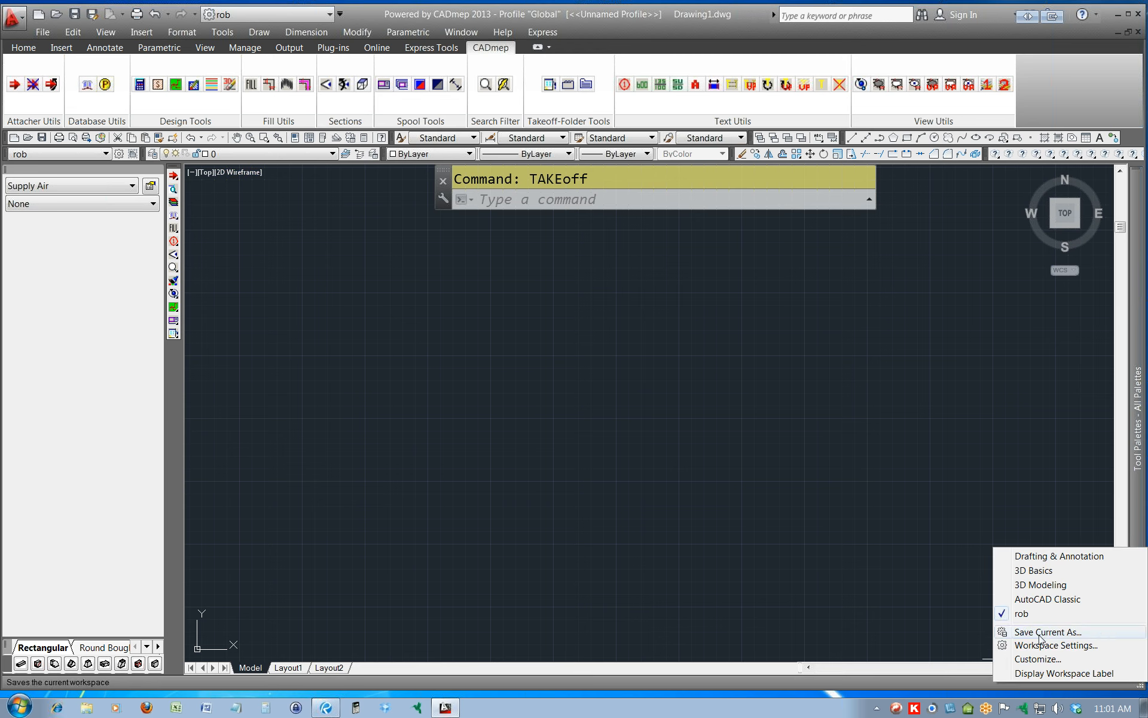
pyautogui.click(921, 601)
pyautogui.press('Escape')
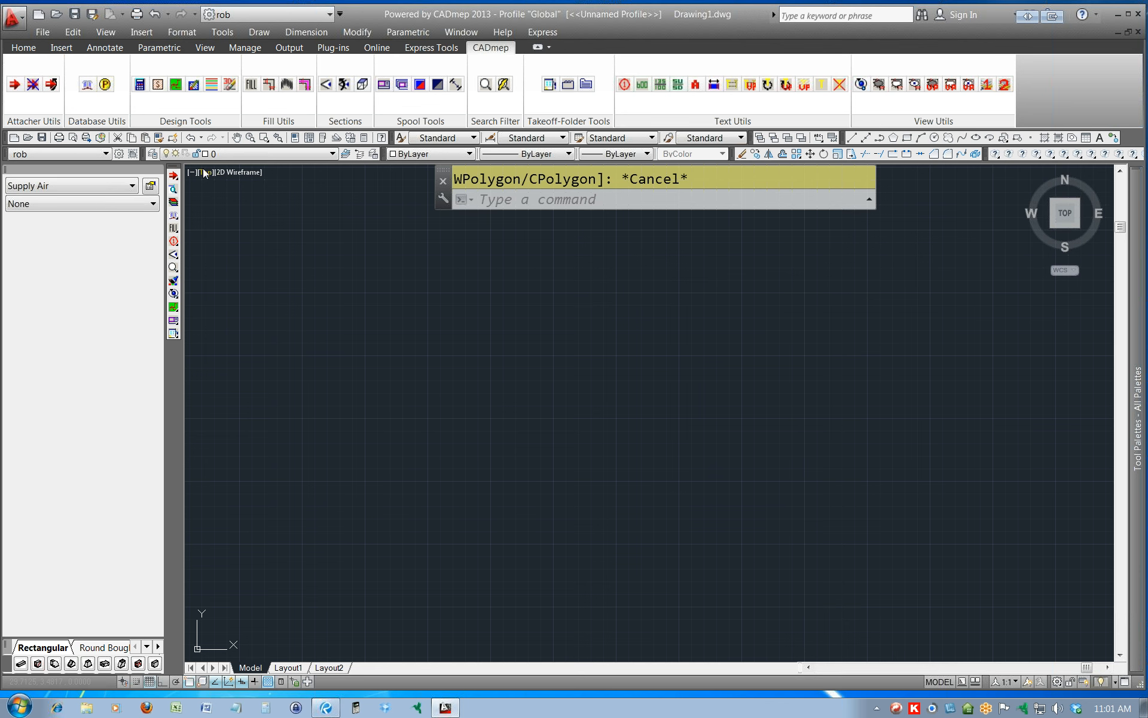
# Open Drawing1.dwg from the Desktop.
pyautogui.click(42, 32)
pyautogui.click(58, 76)
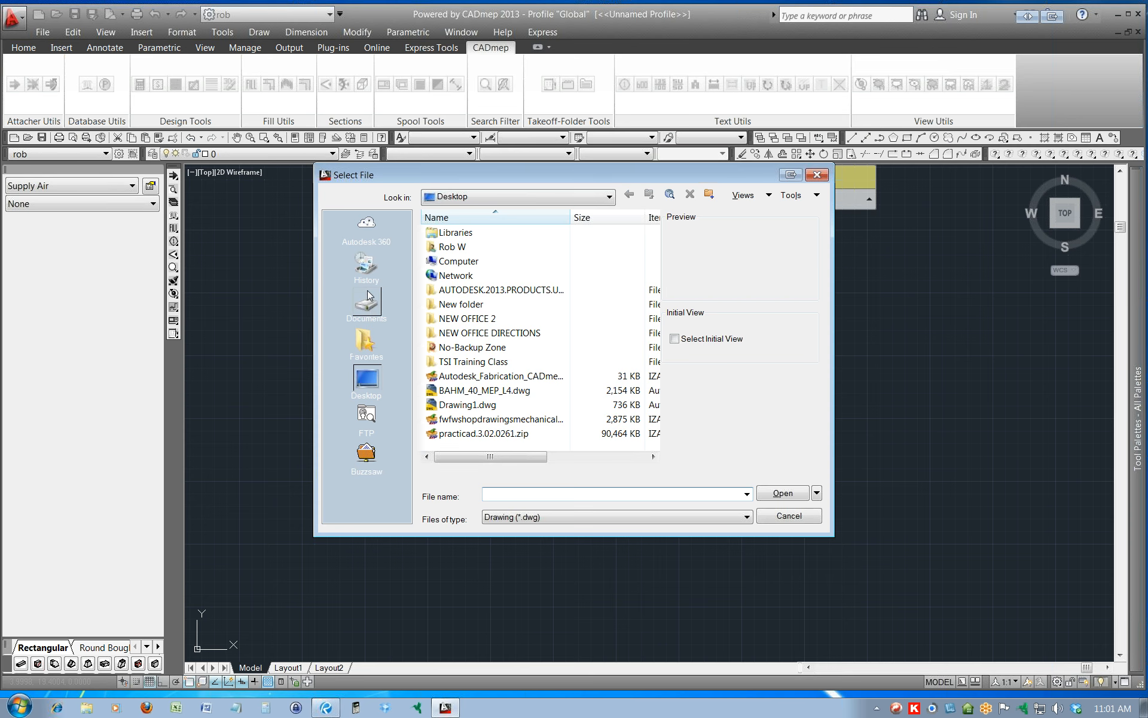
pyautogui.doubleClick(459, 404)
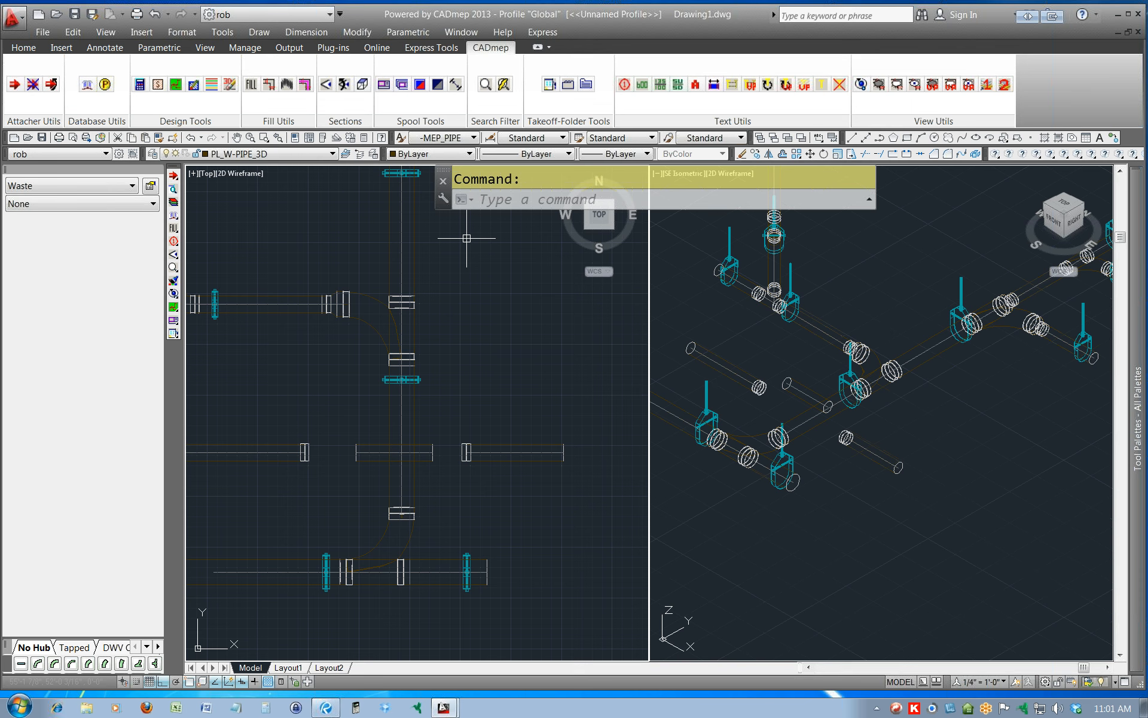
# Start Fill Between 2 Ends in its deprecated older version with all solution methods enabled.
pyautogui.click(270, 85)
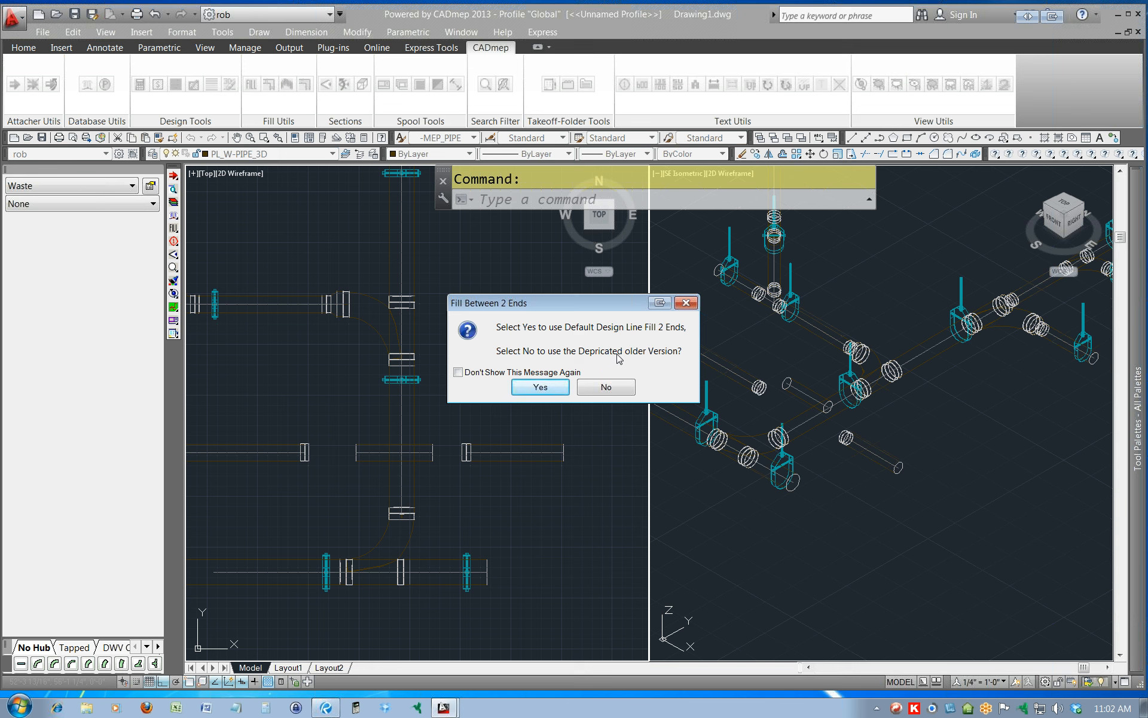
pyautogui.click(606, 387)
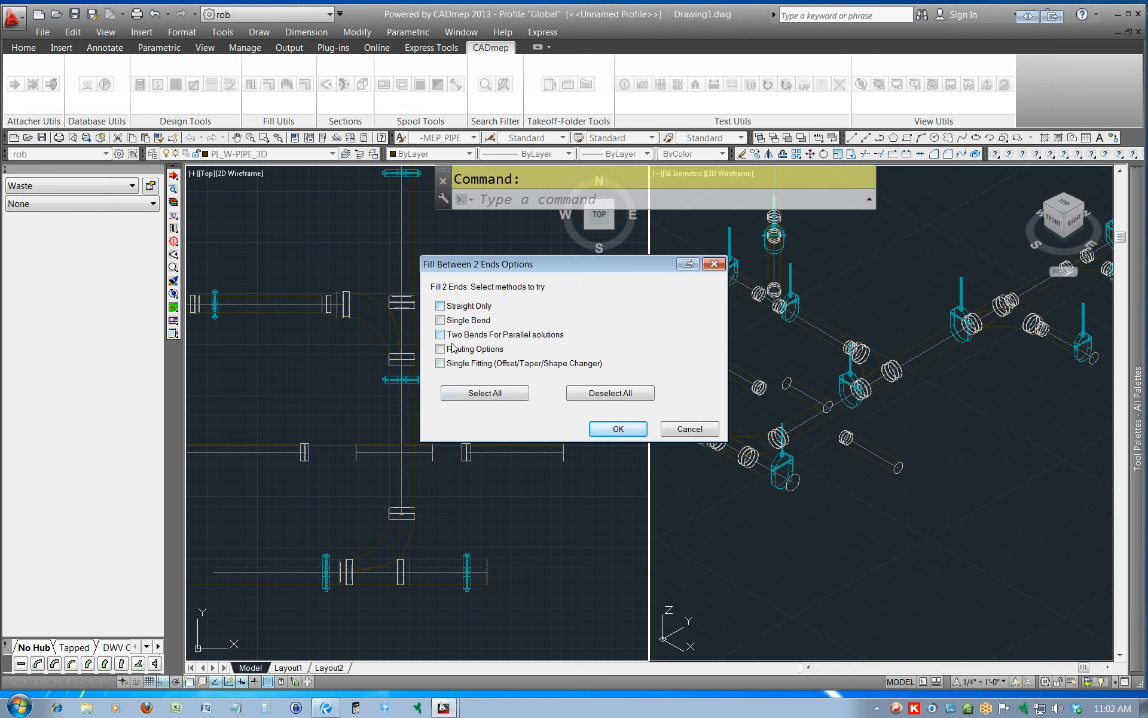
pyautogui.click(470, 394)
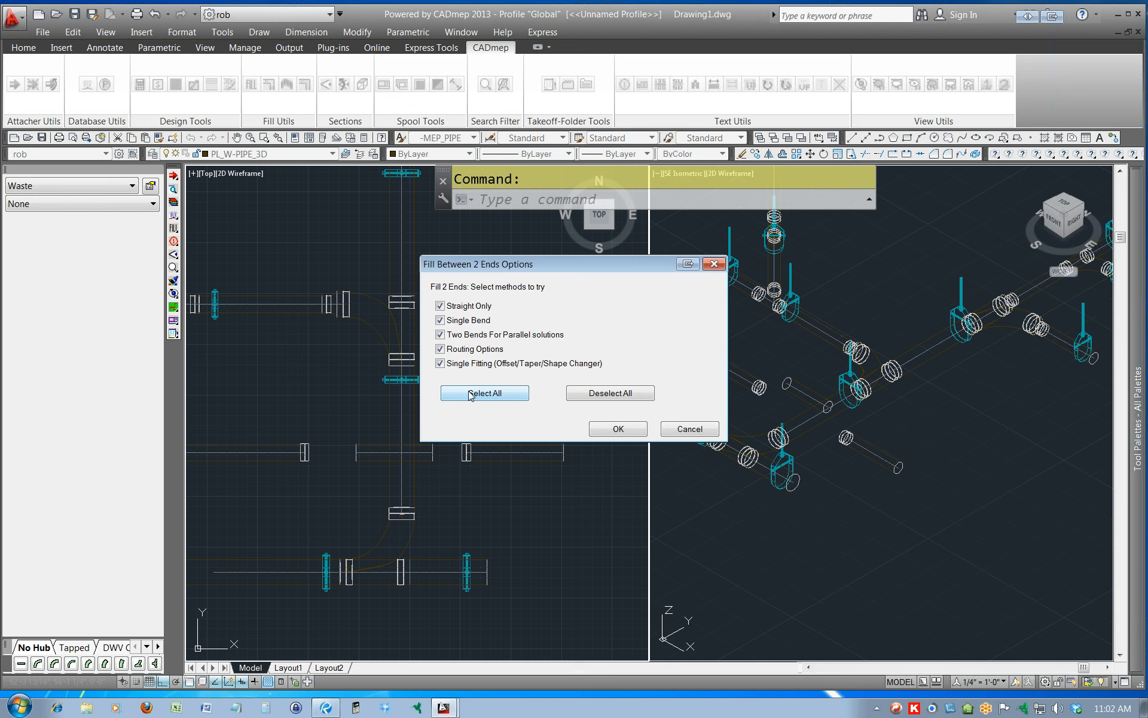
pyautogui.click(605, 435)
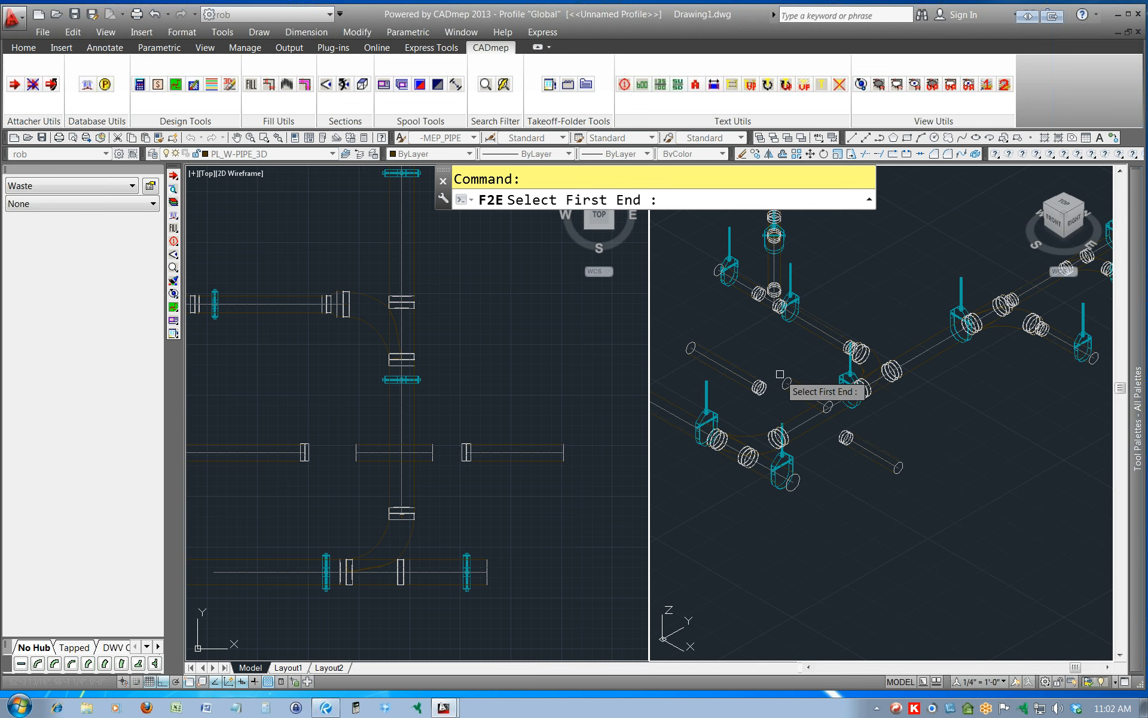
# Fill from the raised middle pipe's west end to the west pipe's coupling, cycling the solutions and accepting 90.00 Bend Sixth option 2/2.
pyautogui.scroll(2, 780, 376)
pyautogui.scroll(2, 788, 388)
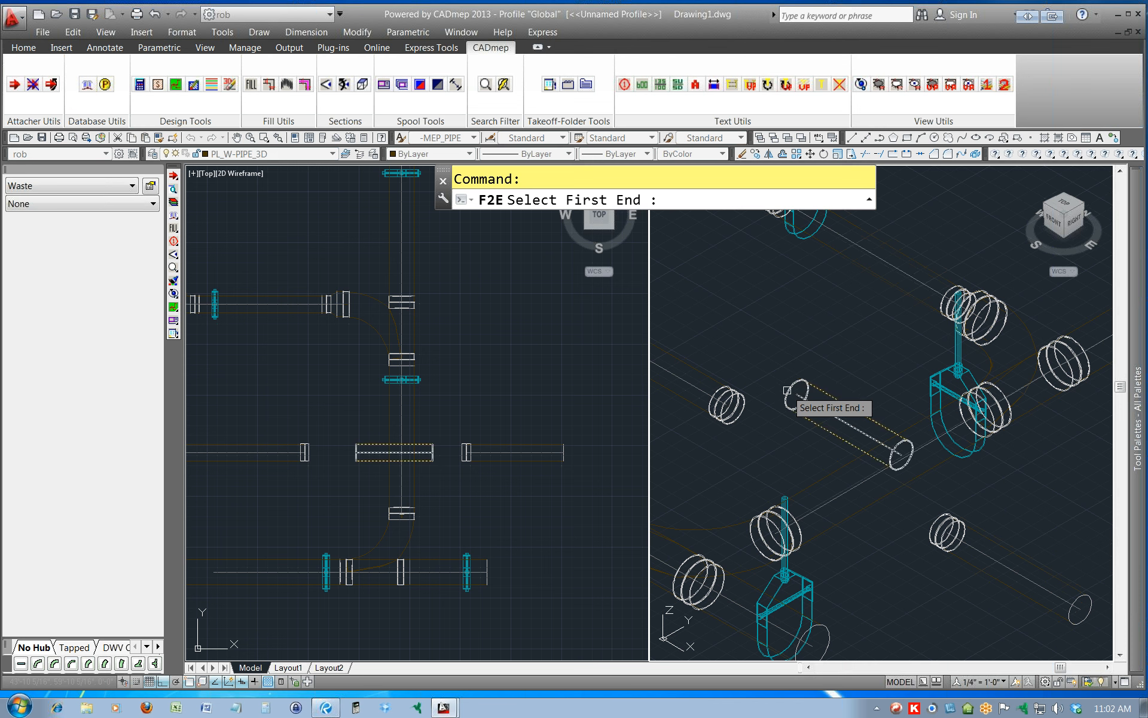
pyautogui.click(787, 391)
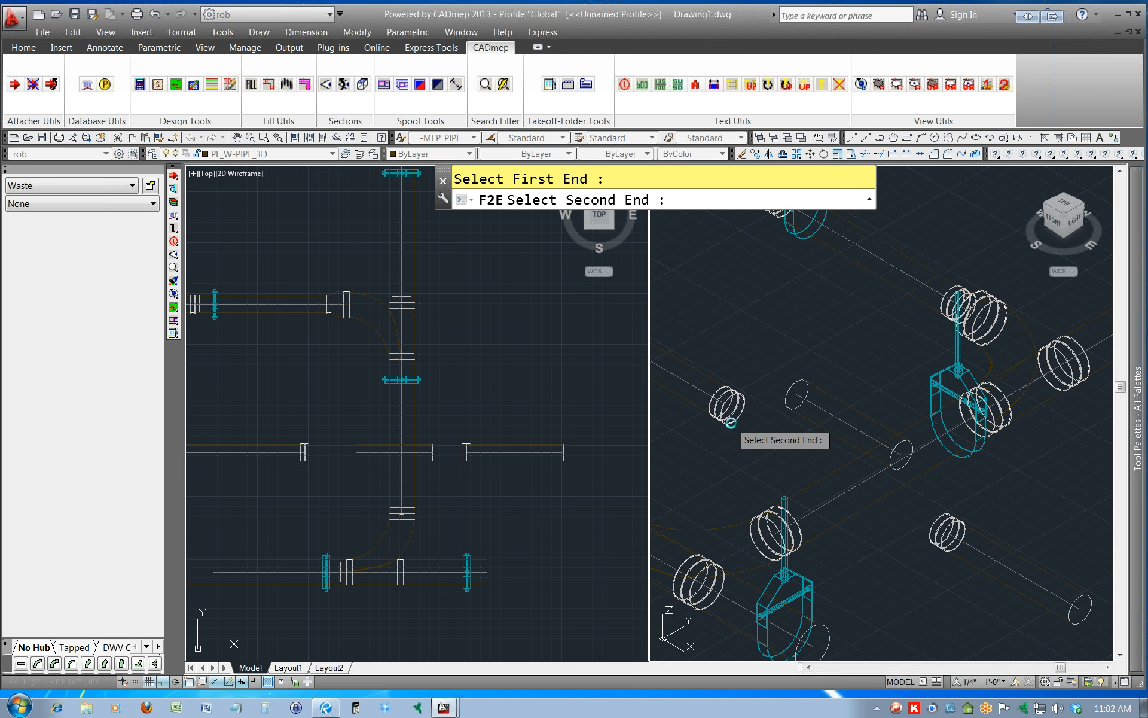
pyautogui.click(730, 423)
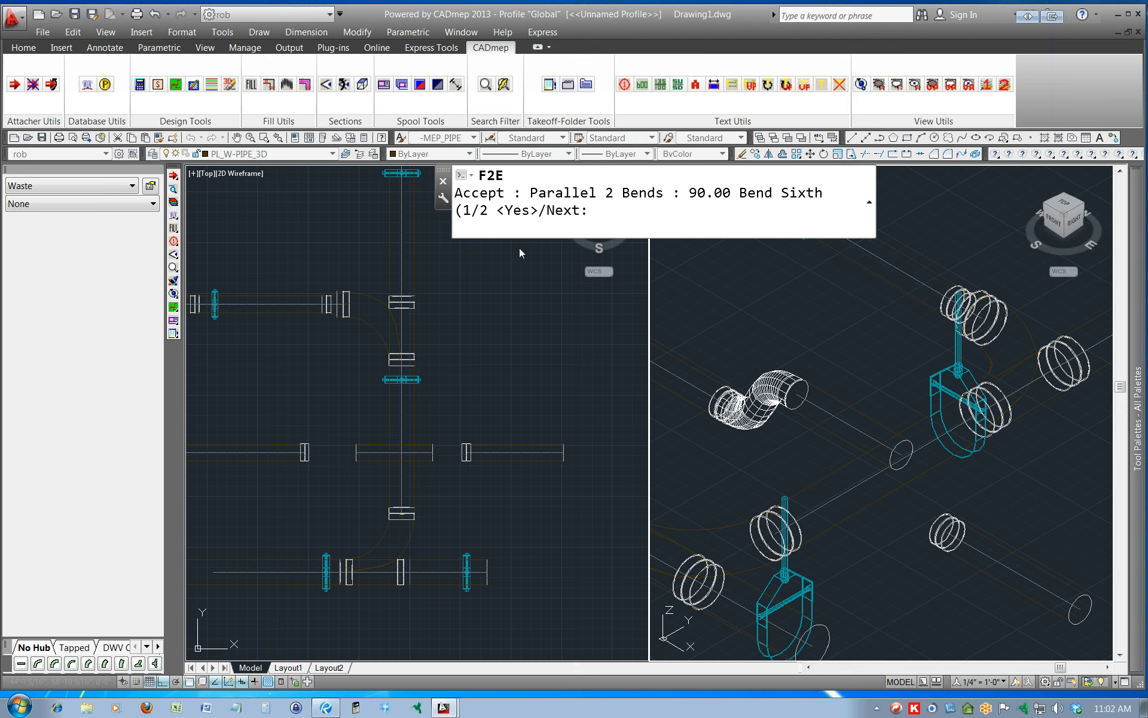
pyautogui.write('n')
pyautogui.press('Return')
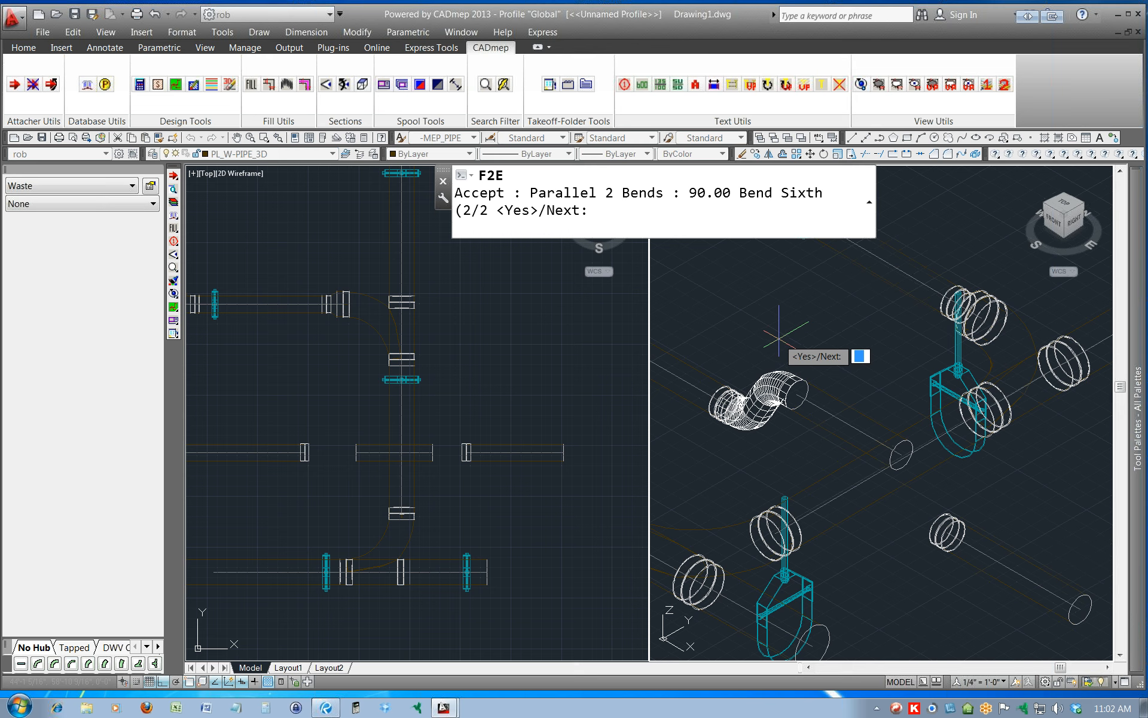
pyautogui.write('n')
pyautogui.press('Return')
pyautogui.write('n')
pyautogui.press('Return')
pyautogui.write('n')
pyautogui.press('Return')
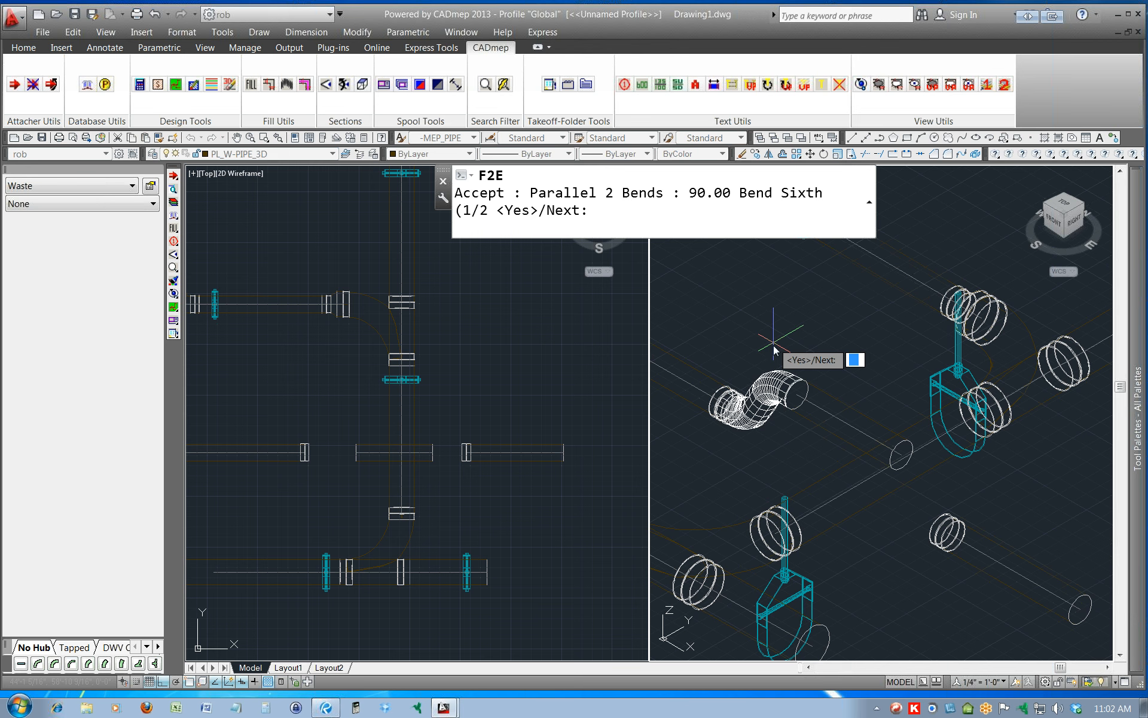
pyautogui.write('n')
pyautogui.press('Return')
pyautogui.write('y')
pyautogui.press('Return')
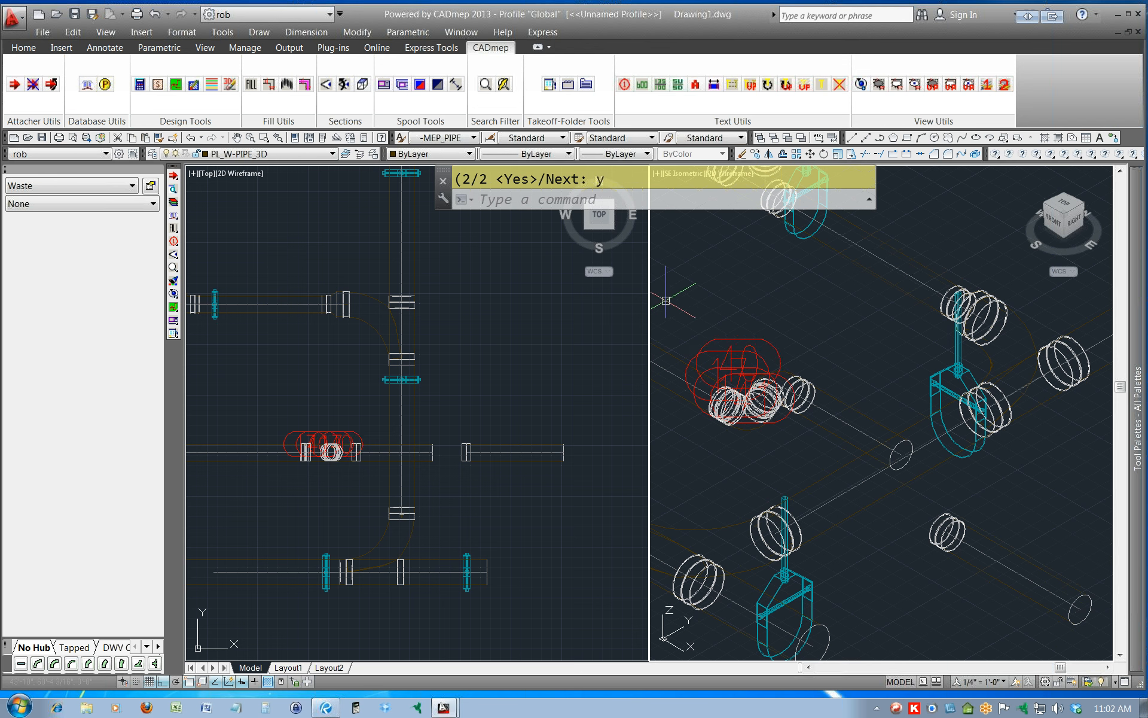
# Erase the two-bend fill with its labels and couplings between the west and middle pipes.
pyautogui.click(664, 292)
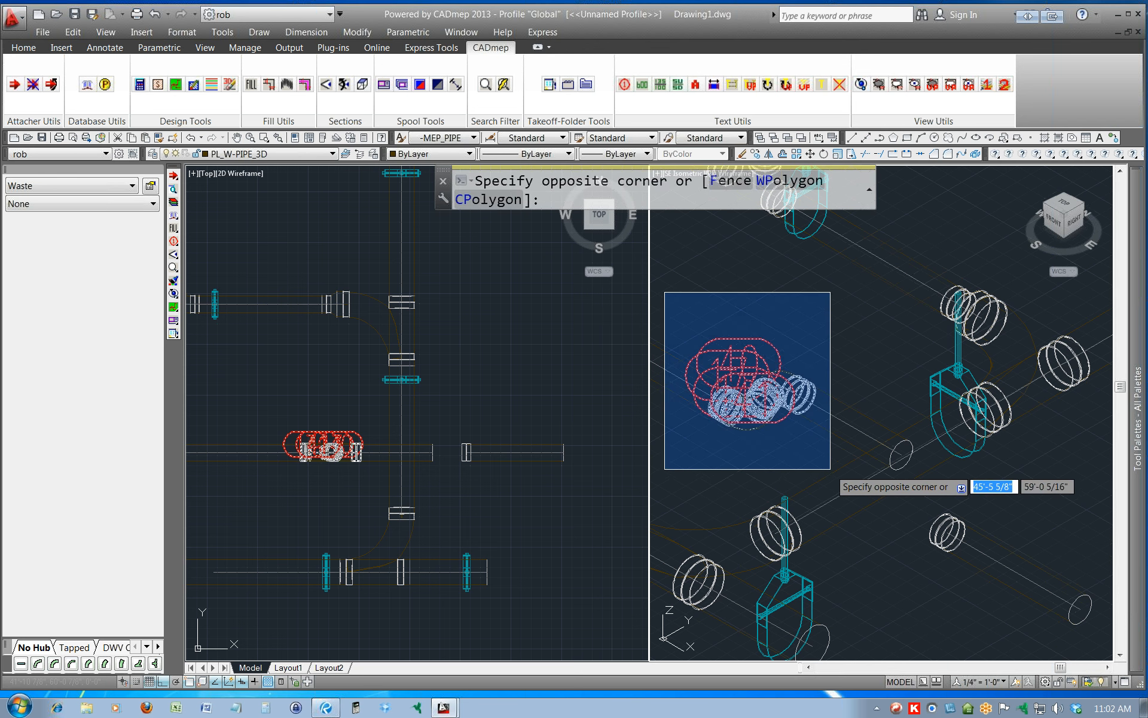
pyautogui.click(829, 470)
pyautogui.press('Delete')
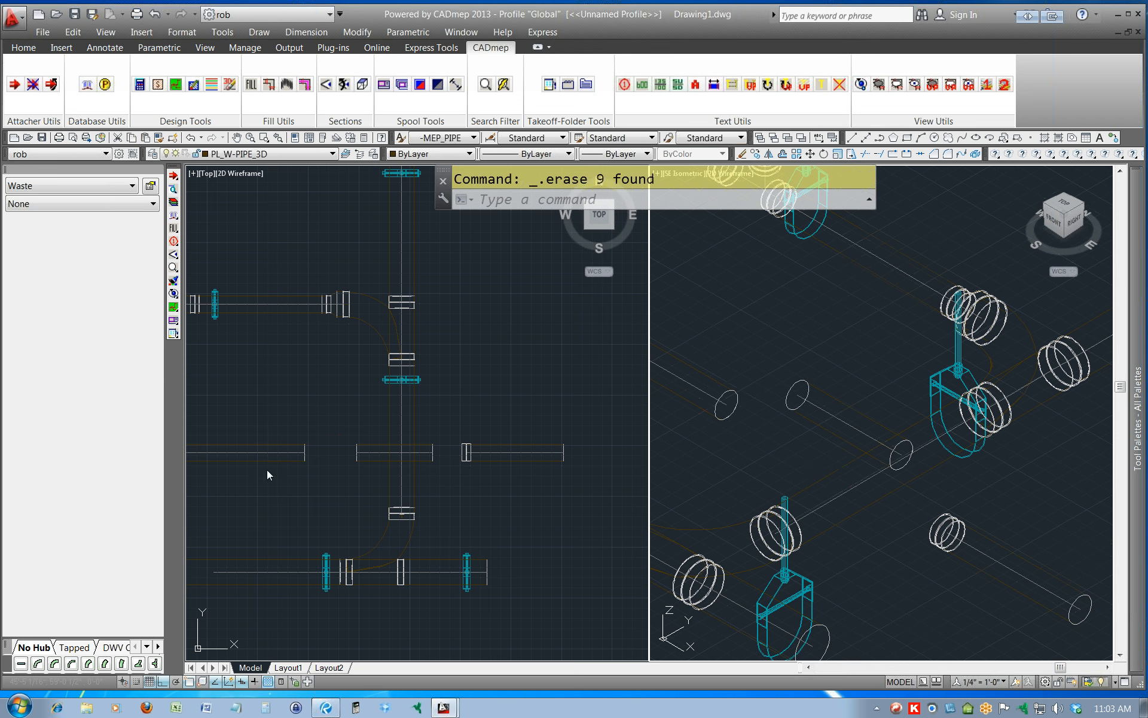
# Stretch the west pipe's east end back westward to widen the gap to the raised middle pipe, and clear the selection.
pyautogui.click(267, 469)
pyautogui.click(290, 455)
pyautogui.click(305, 452)
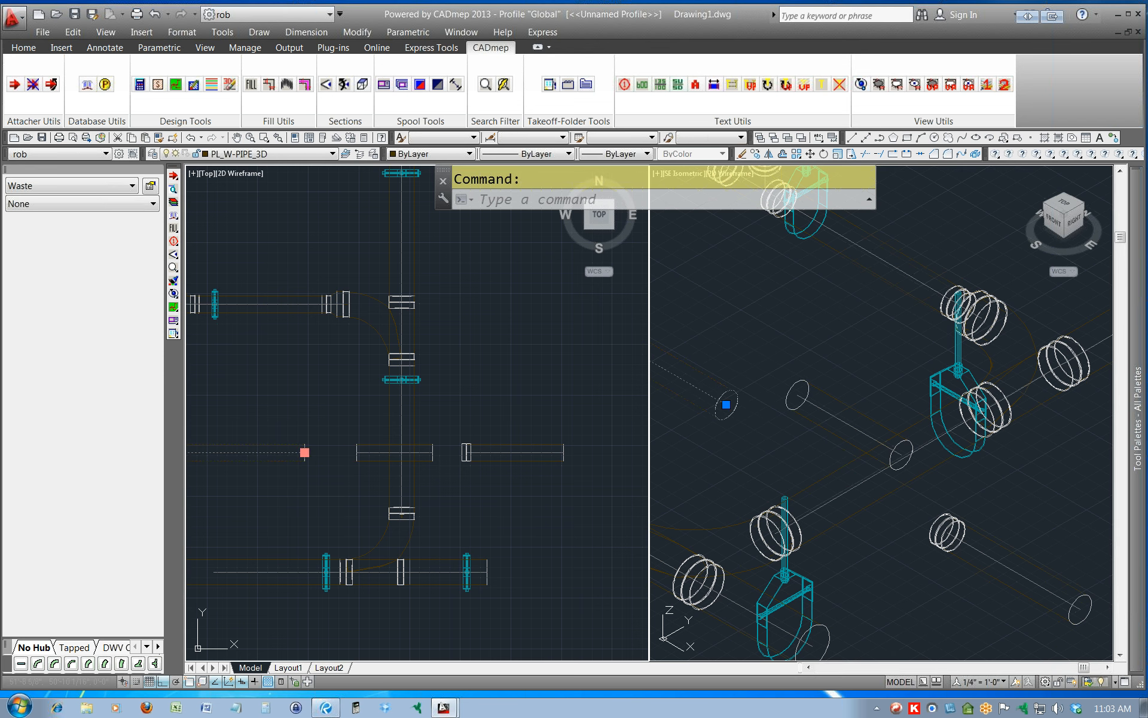
pyautogui.click(219, 450)
pyautogui.press('Escape')
pyautogui.scroll(-2, 730, 374)
pyautogui.moveTo(729, 374); pyautogui.dragTo(873, 446, button='middle')
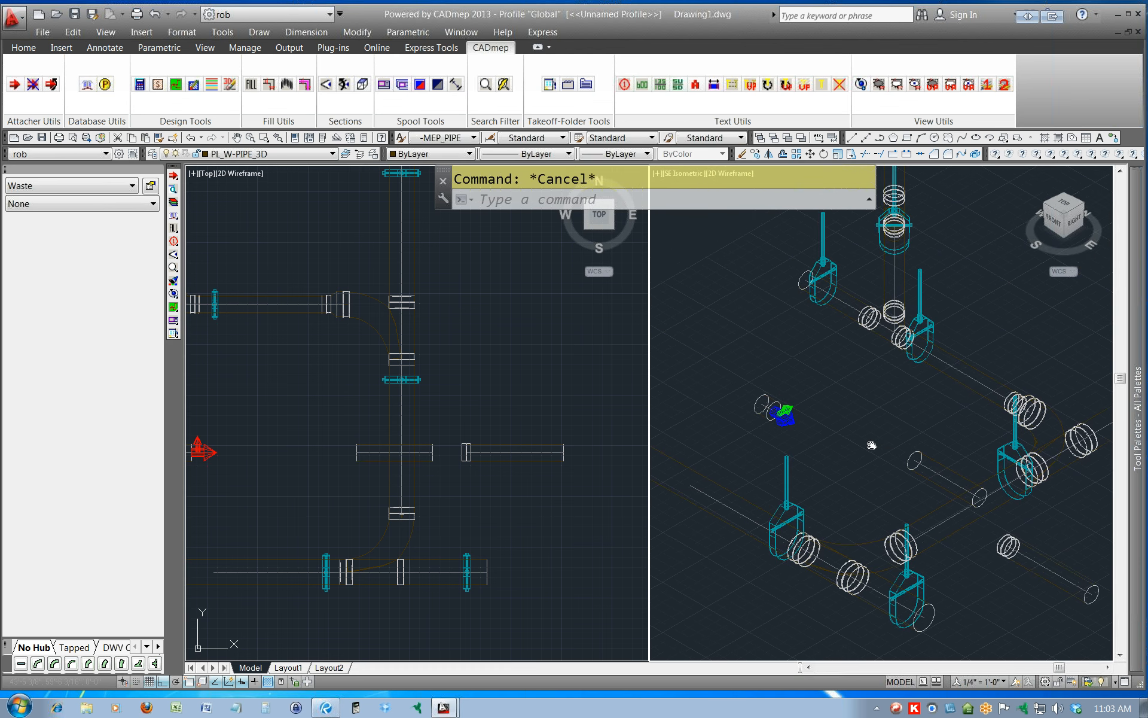
# Fill between the middle pipe's west end and the west pipe with the deprecated Fill Between 2 Ends, accepting parallel 90.00 Bend Eighth solution 4/6.
pyautogui.click(269, 85)
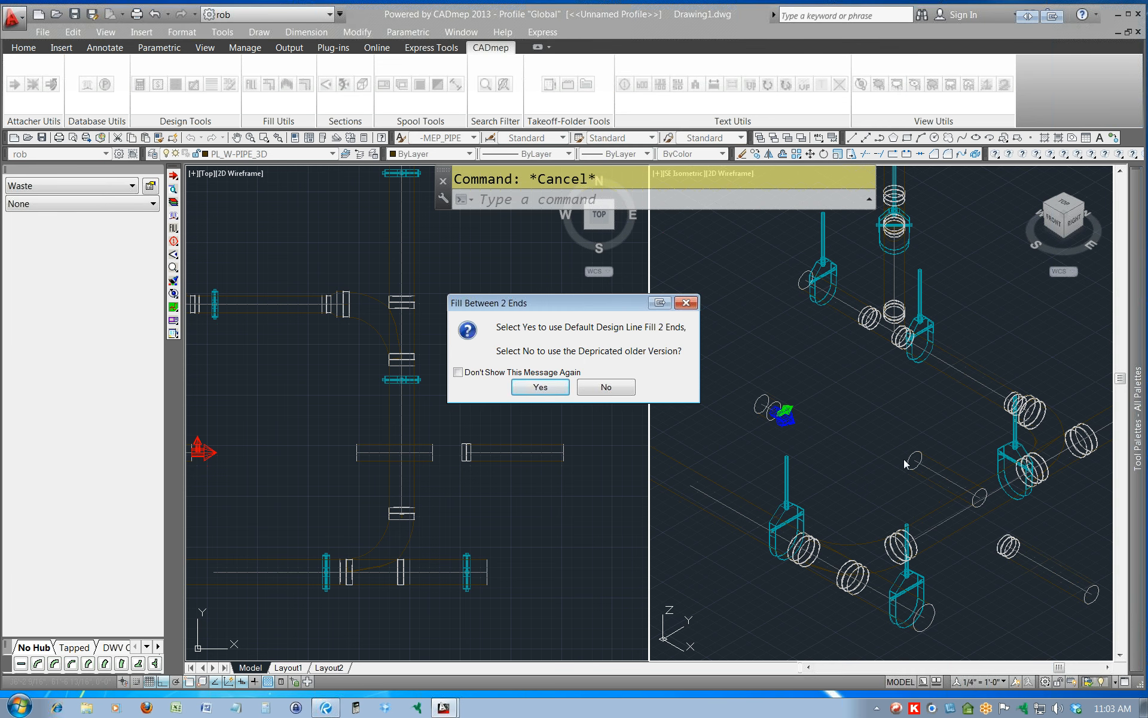
pyautogui.click(592, 388)
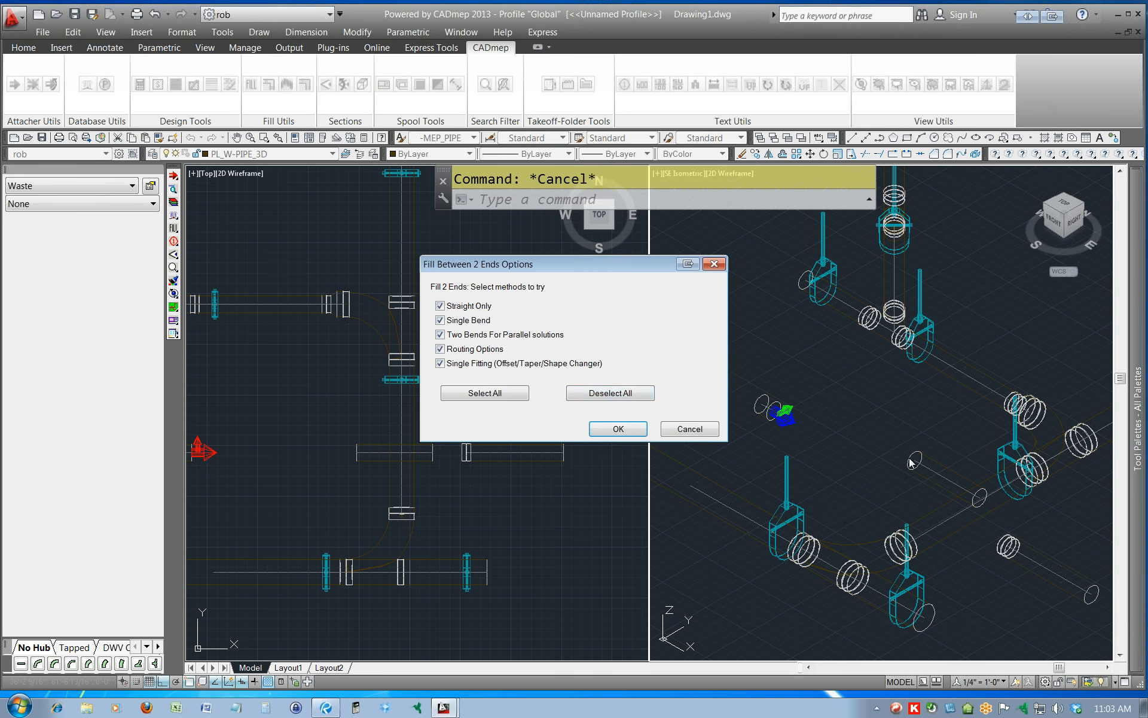
pyautogui.click(600, 429)
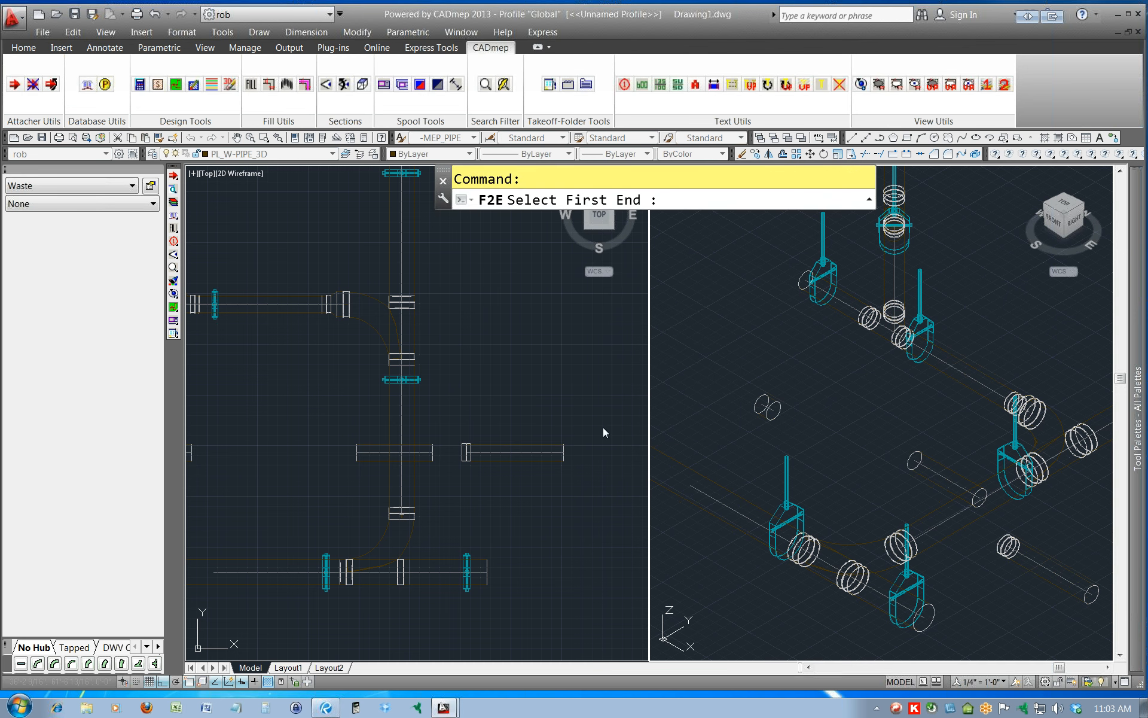
pyautogui.click(915, 460)
pyautogui.click(771, 413)
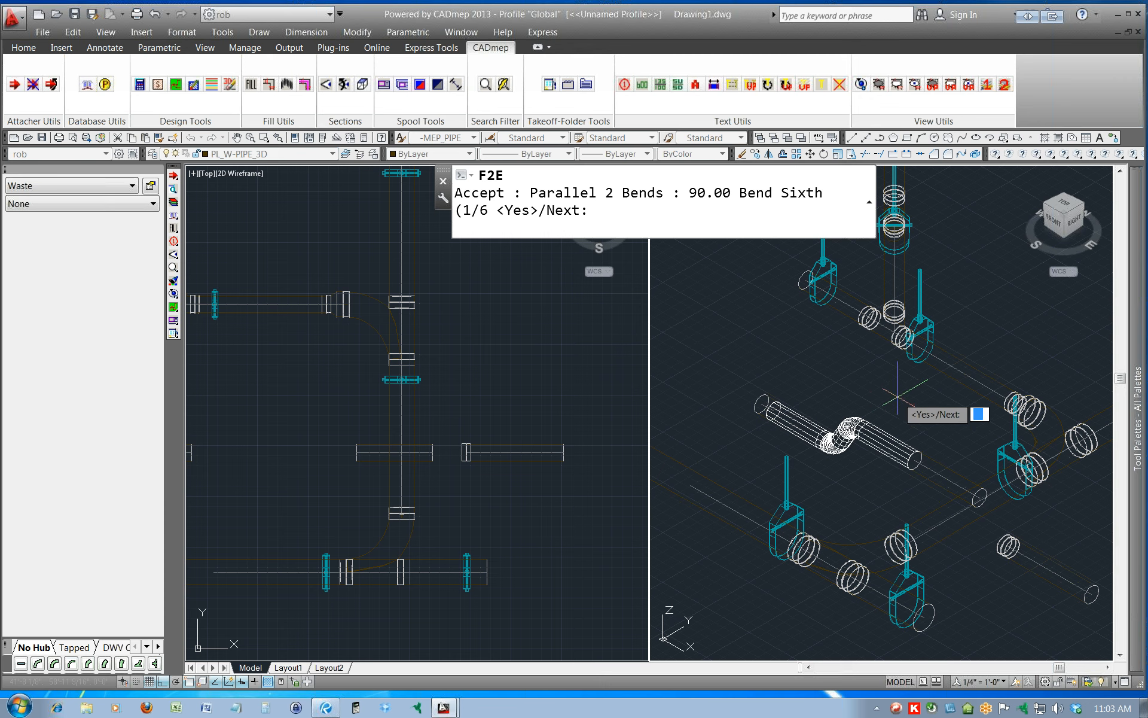
pyautogui.write('n')
pyautogui.press('Return')
pyautogui.write('n')
pyautogui.press('Return')
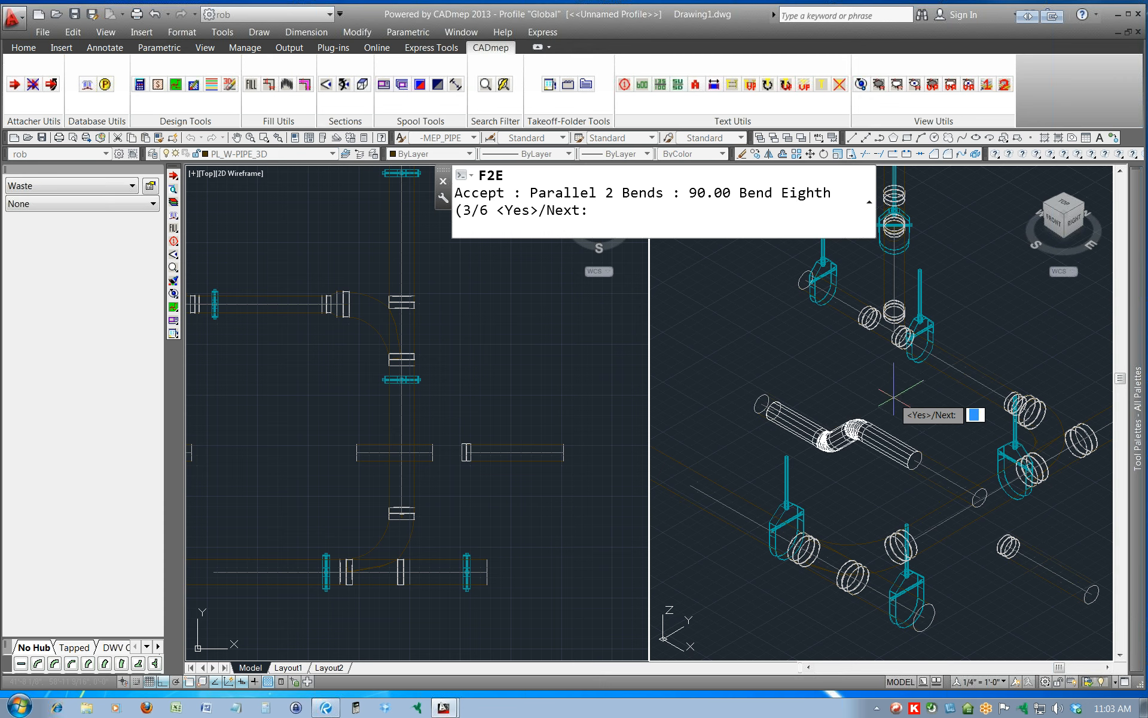
pyautogui.write('n')
pyautogui.press('Return')
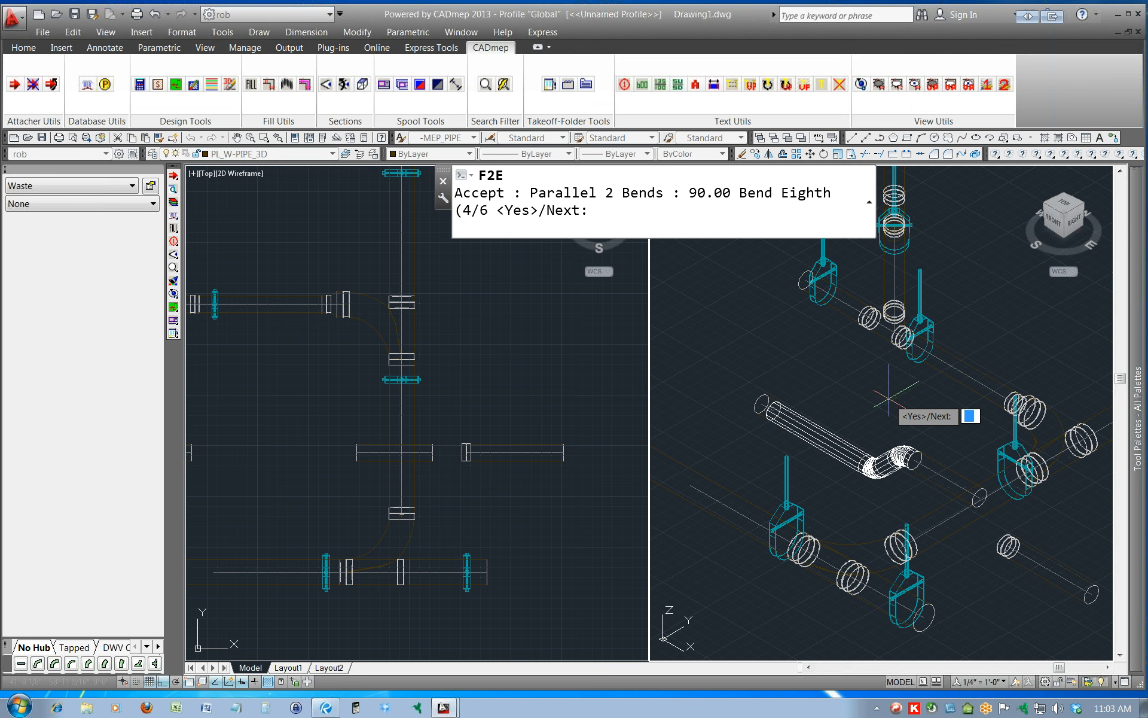
pyautogui.write('y')
pyautogui.press('Return')
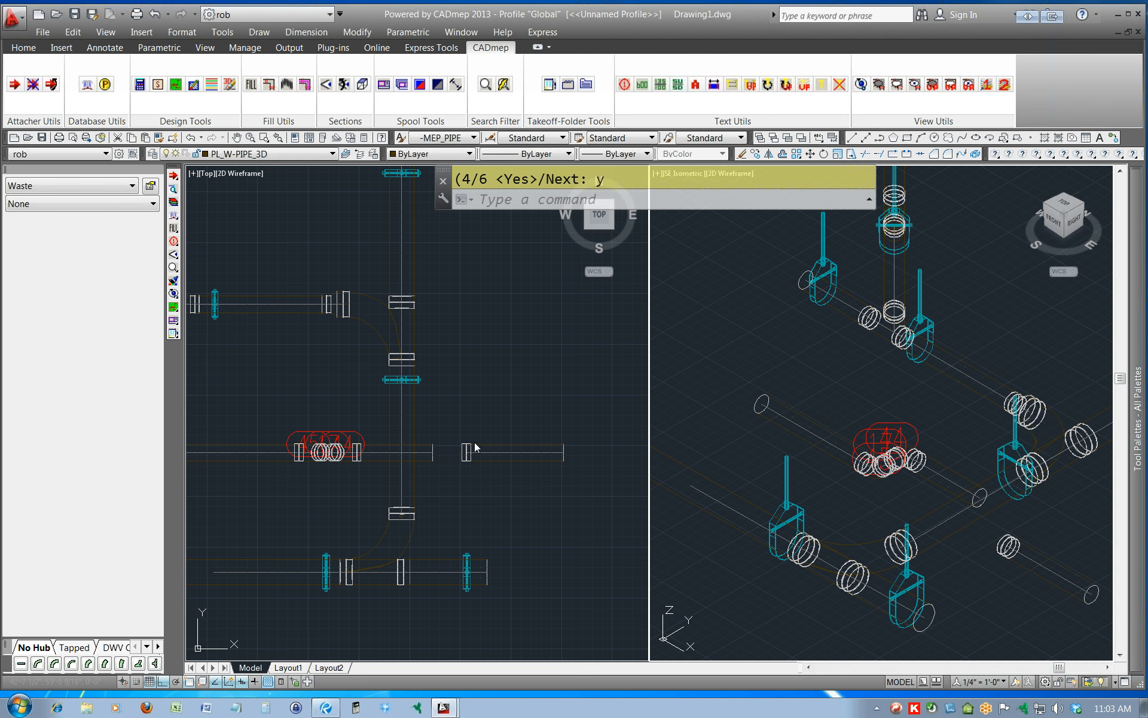
pyautogui.click(457, 434)
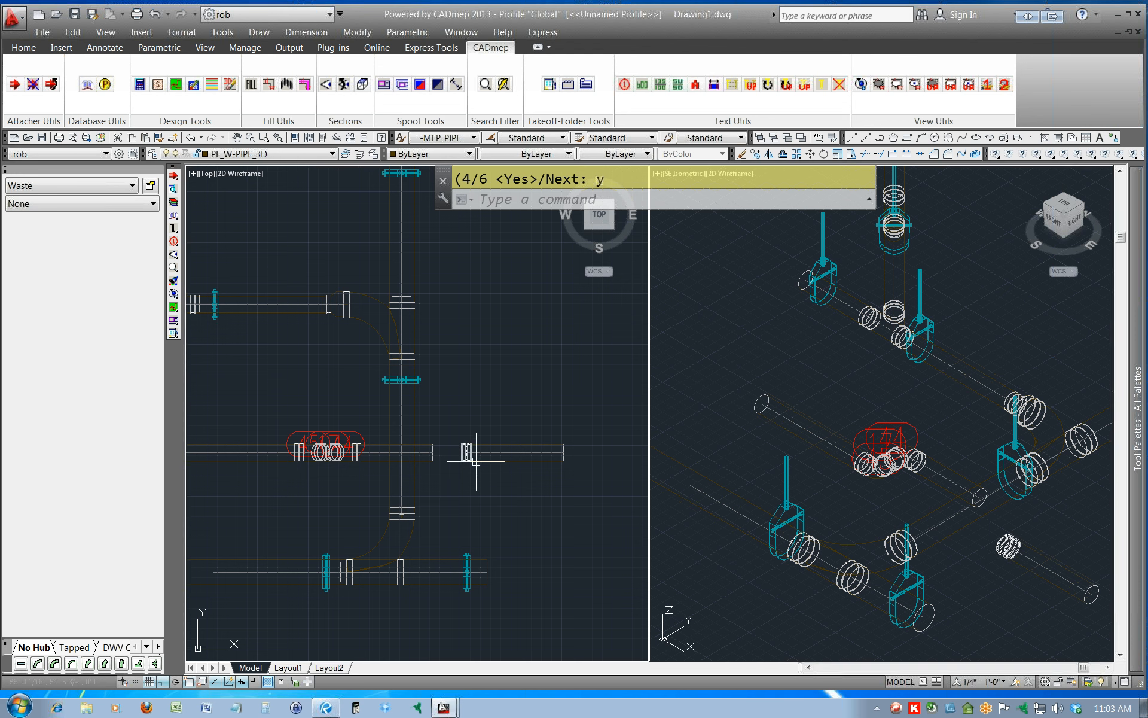
pyautogui.press('Escape')
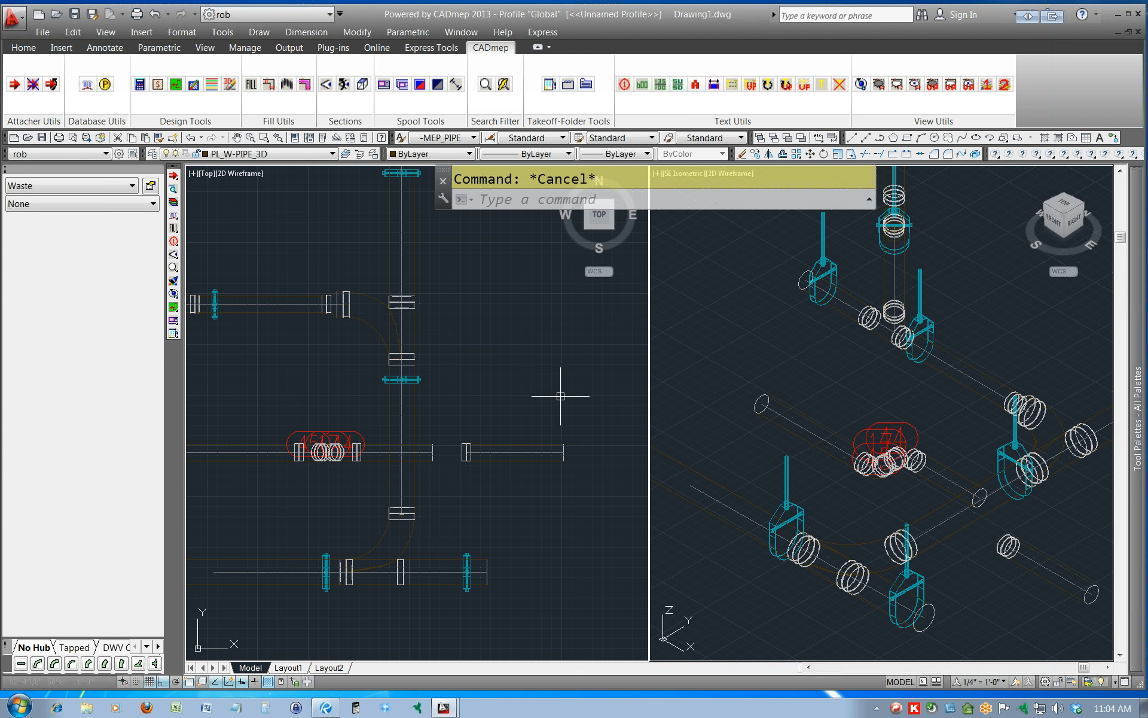
# Look over the north-south main and its east branch pipes in the plan view.
pyautogui.scroll(-1, 561, 395)
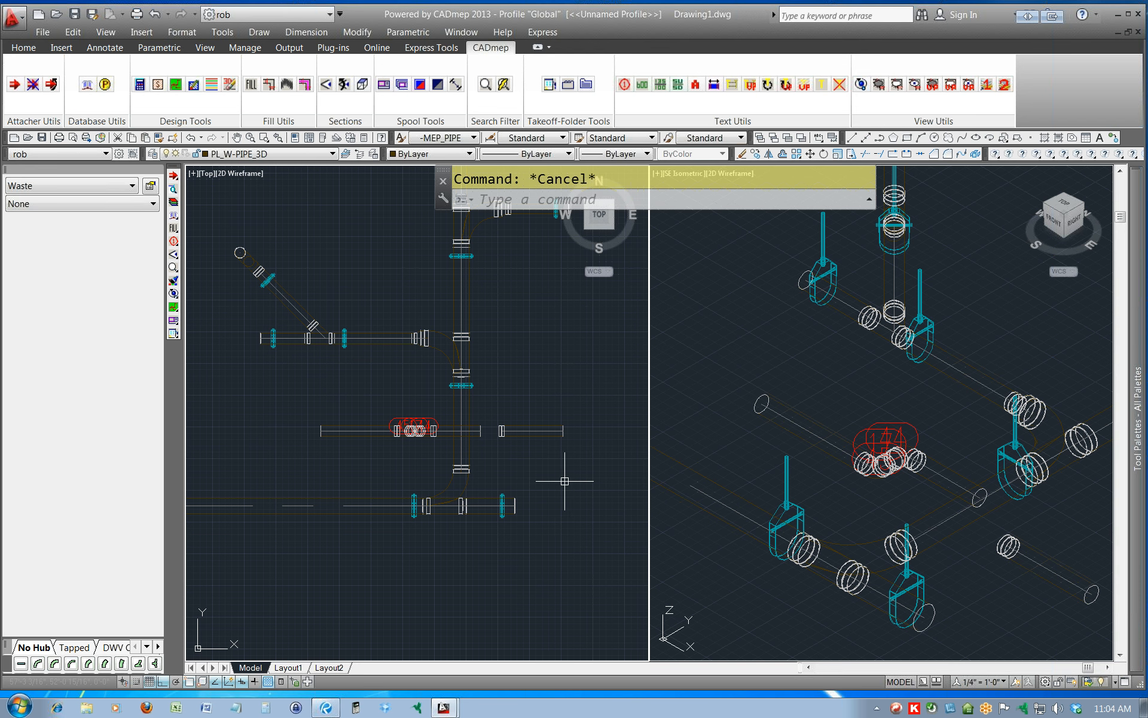
pyautogui.moveTo(596, 478); pyautogui.dragTo(451, 491, button='middle')
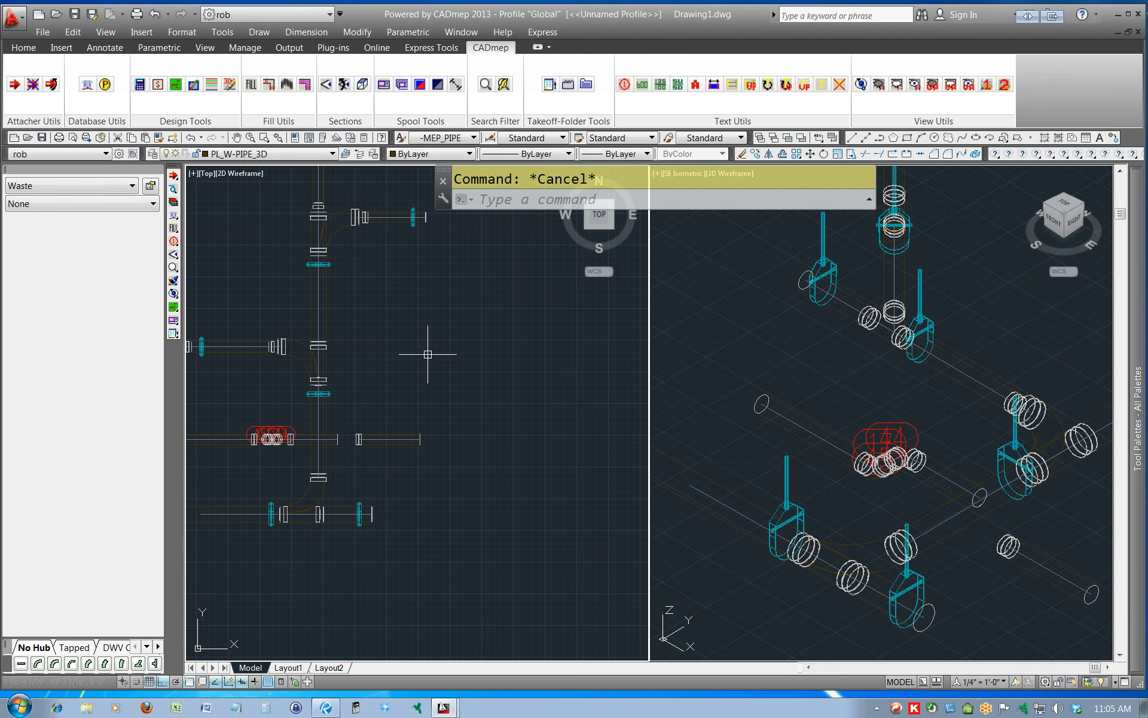
pyautogui.moveTo(326, 299)
pyautogui.moveTo(366, 243)
pyautogui.mouseDown(button='middle')
pyautogui.moveTo(464, 404)
pyautogui.moveTo(446, 374)
pyautogui.mouseUp(button='middle')
pyautogui.scroll(3, 434, 336)
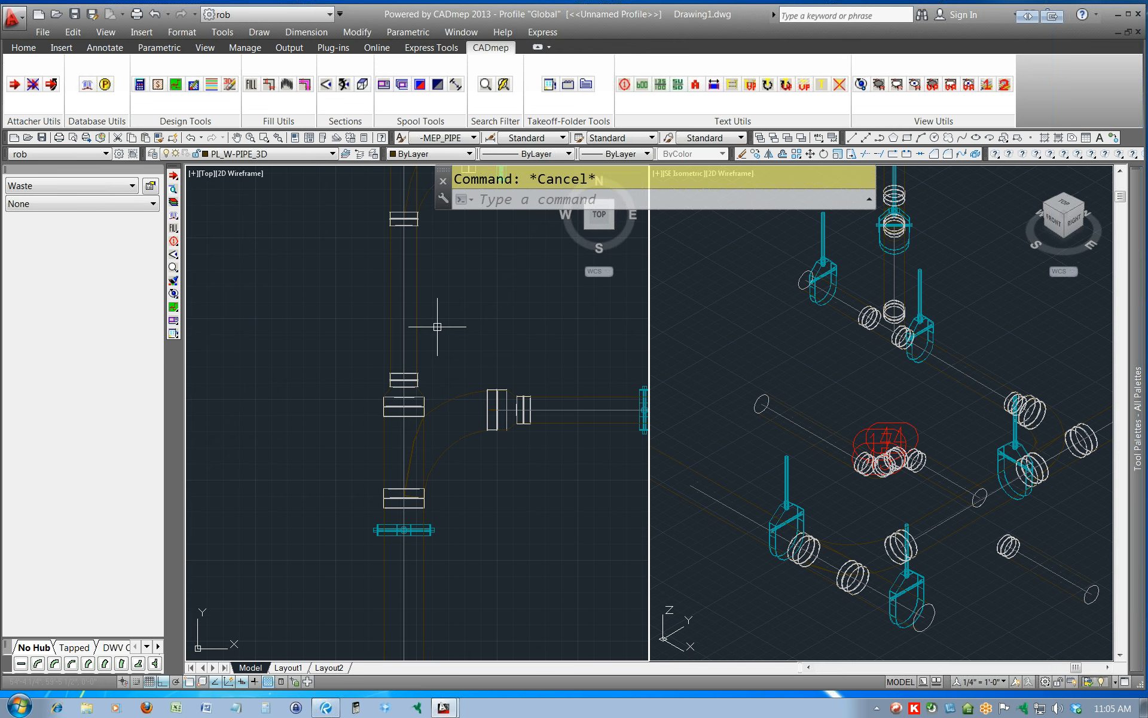
pyautogui.scroll(-2, 488, 500)
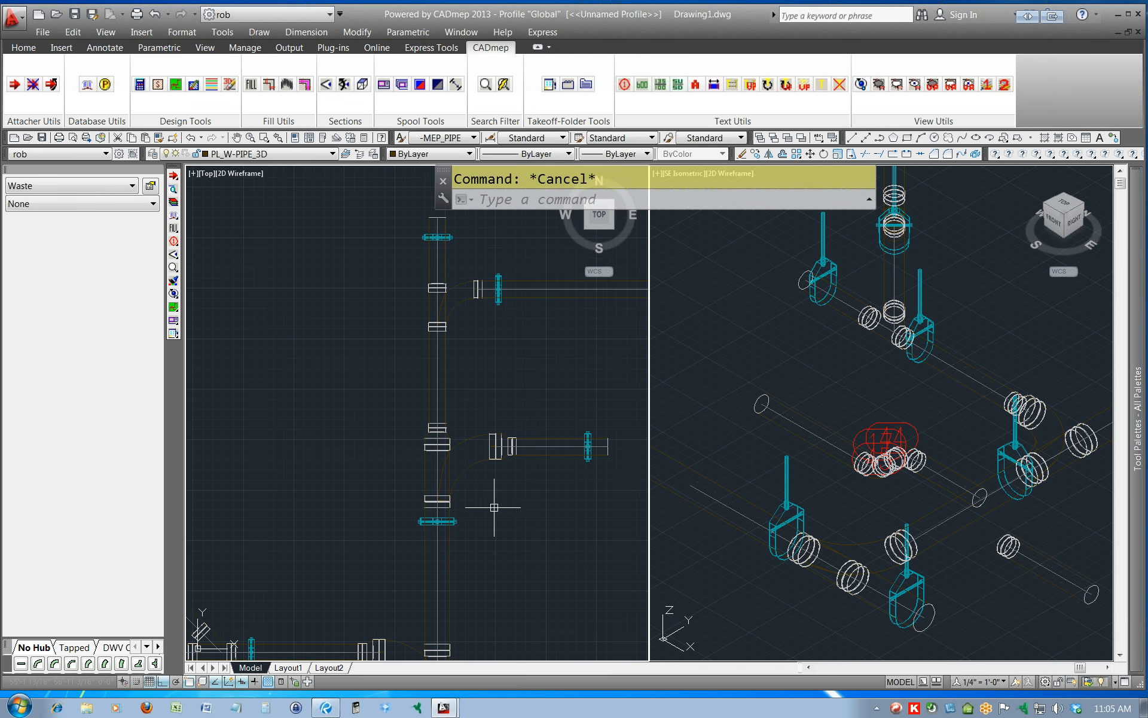
pyautogui.moveTo(578, 529)
pyautogui.mouseDown(button='middle')
pyautogui.moveTo(379, 461)
pyautogui.moveTo(303, 454)
pyautogui.mouseUp(button='middle')
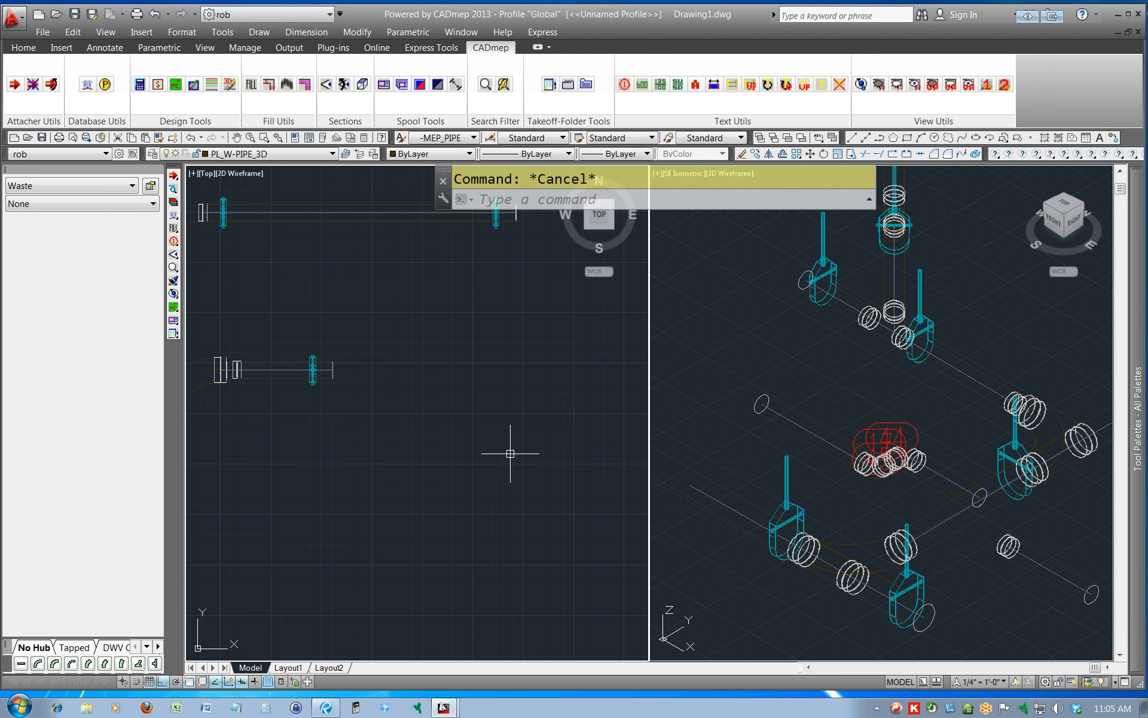
pyautogui.moveTo(367, 446); pyautogui.dragTo(556, 440, button='middle')
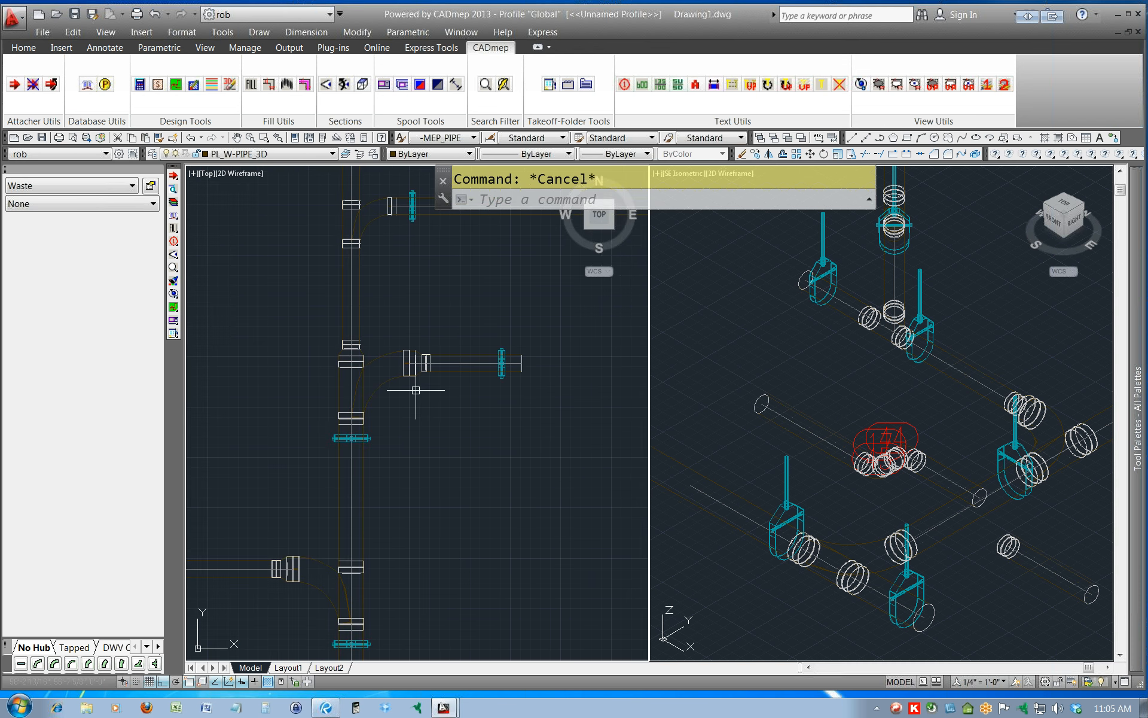
pyautogui.click(435, 367)
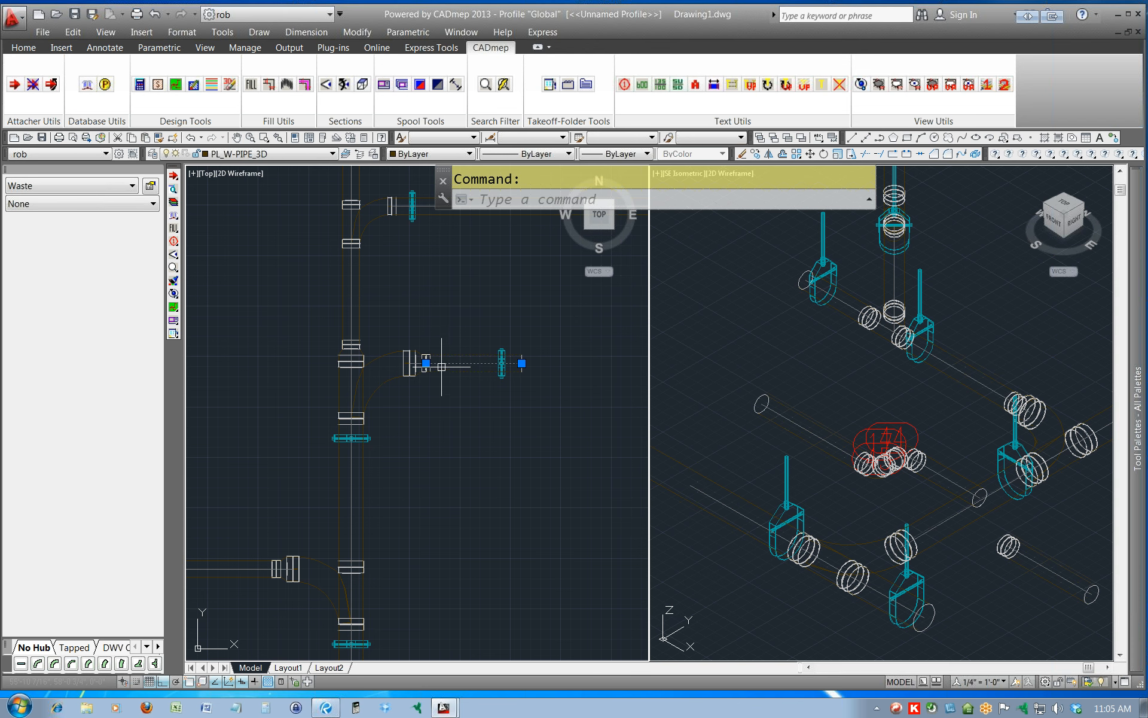
pyautogui.moveTo(458, 285)
pyautogui.mouseDown(button='middle')
pyautogui.moveTo(451, 354)
pyautogui.moveTo(397, 487)
pyautogui.mouseUp(button='middle')
pyautogui.scroll(-2, 397, 486)
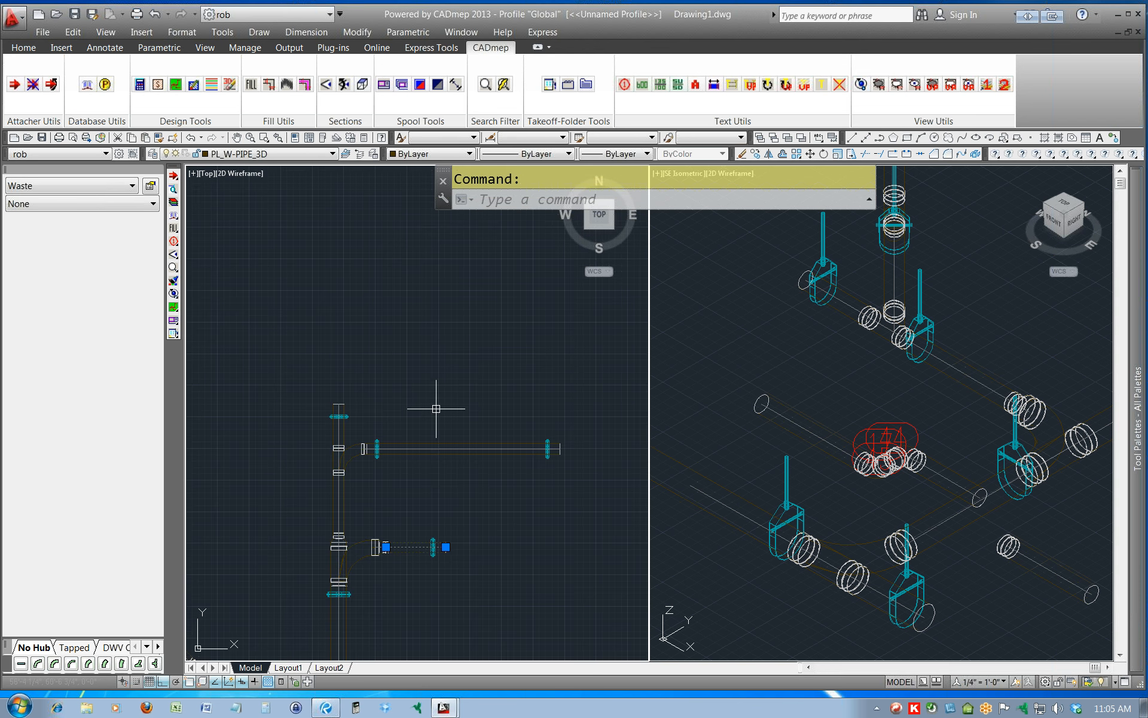
pyautogui.press('Escape')
pyautogui.scroll(2, 377, 449)
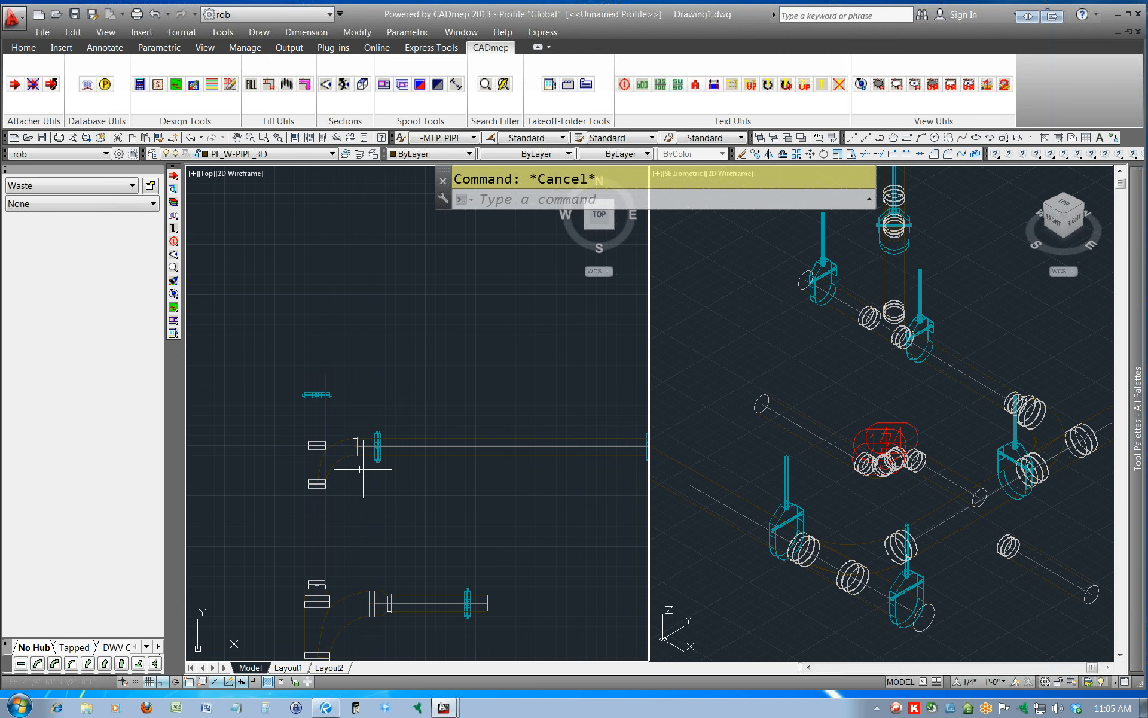
# With object snap off, stretch the northern east branch pipe's west end about 22 inches eastward, away from the wye.
pyautogui.click(413, 443)
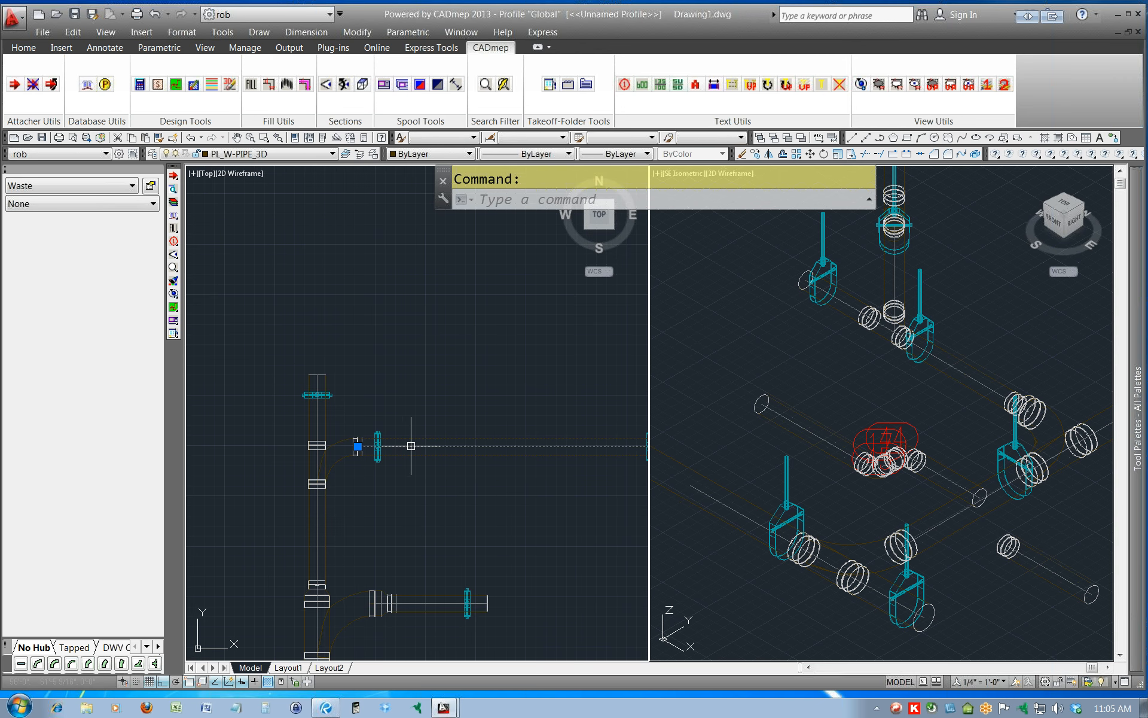
pyautogui.click(358, 445)
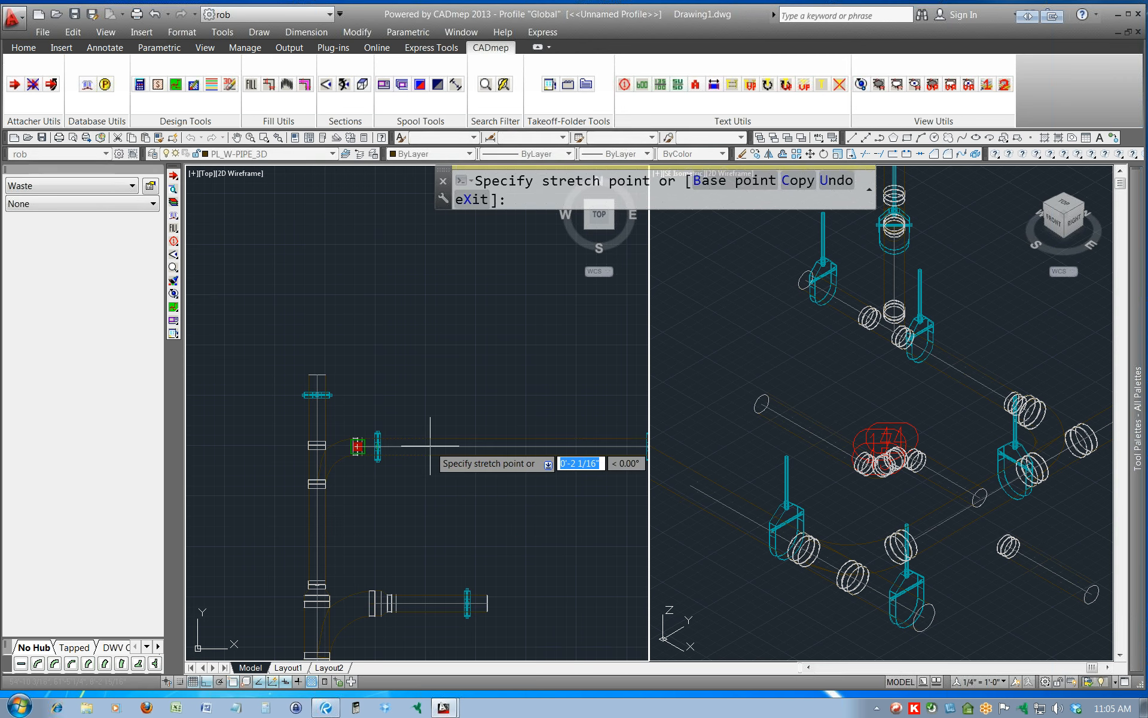
pyautogui.click(357, 445)
pyautogui.press('F3')
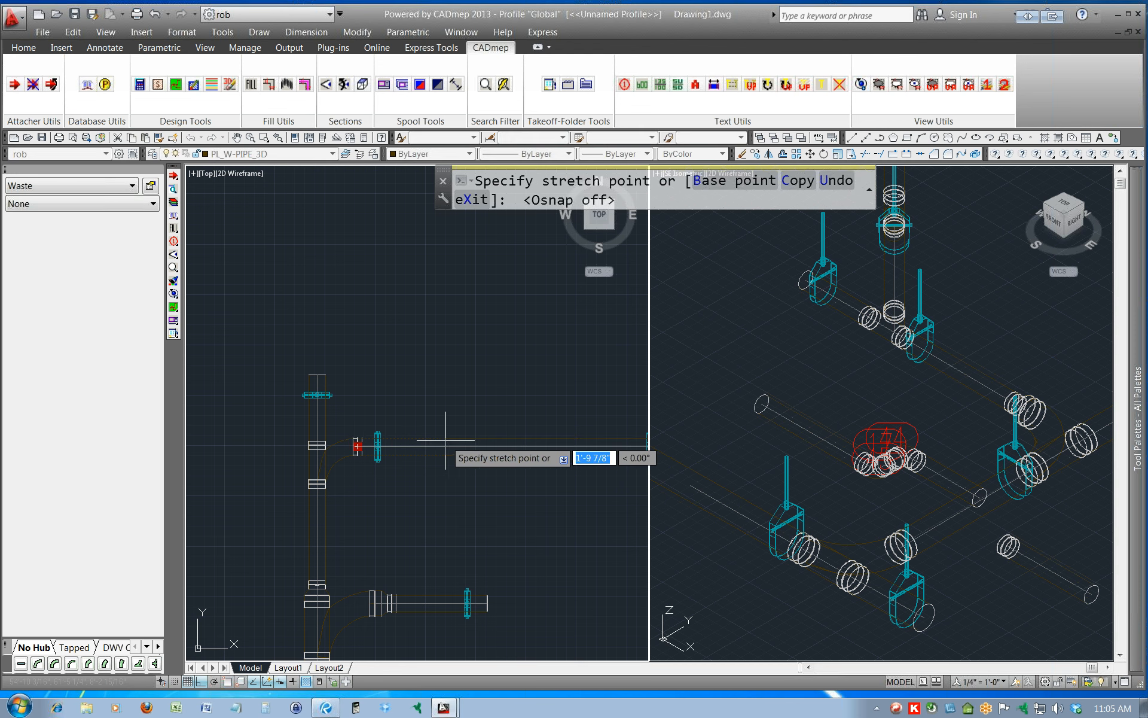
pyautogui.click(449, 445)
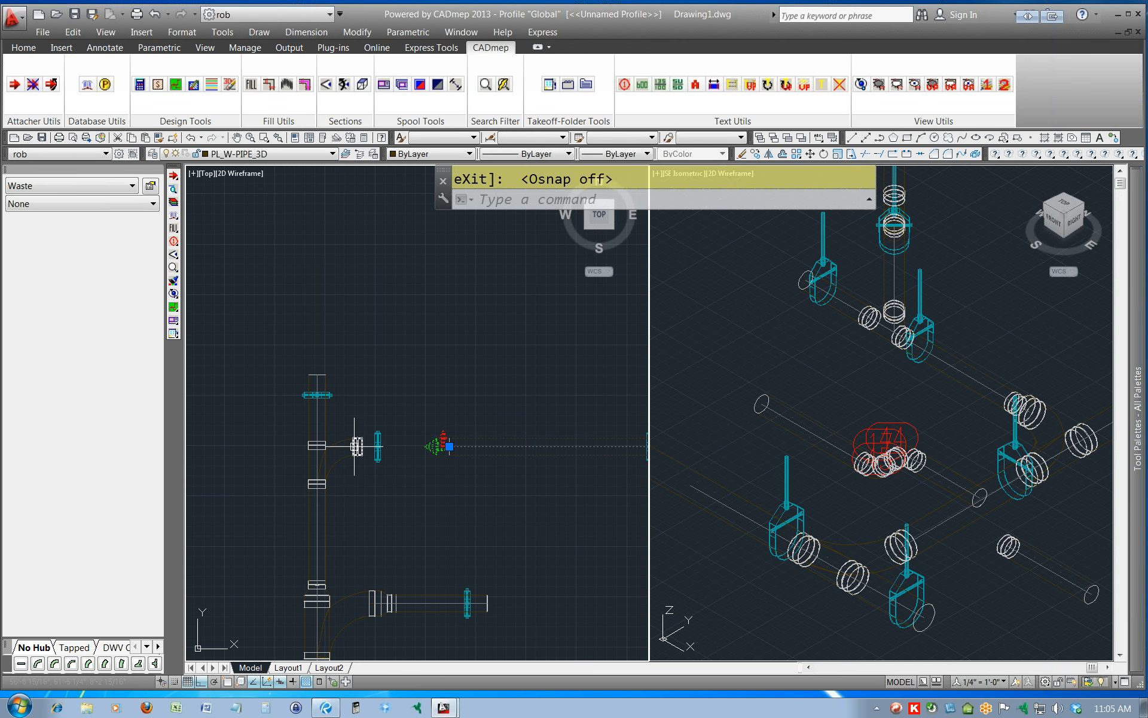
pyautogui.moveTo(387, 500); pyautogui.dragTo(397, 461, button='middle')
pyautogui.press('Escape')
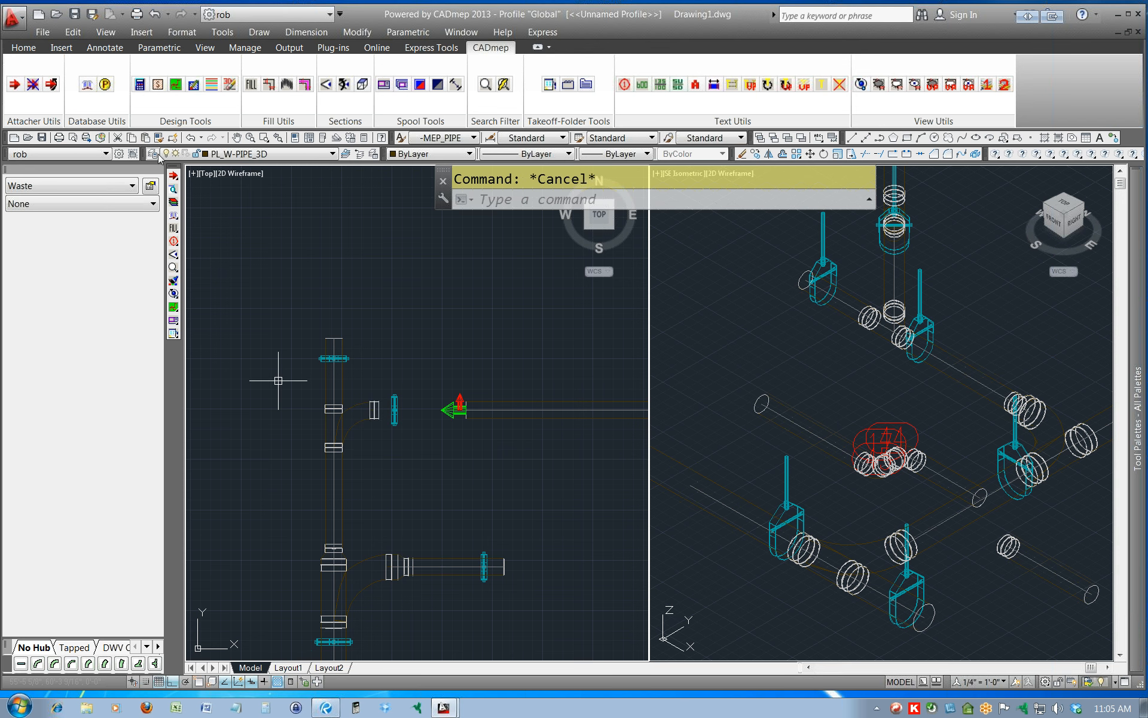
# Erase the coupling left on the branch outlet of the northern wye.
pyautogui.click(372, 405)
pyautogui.click(382, 430)
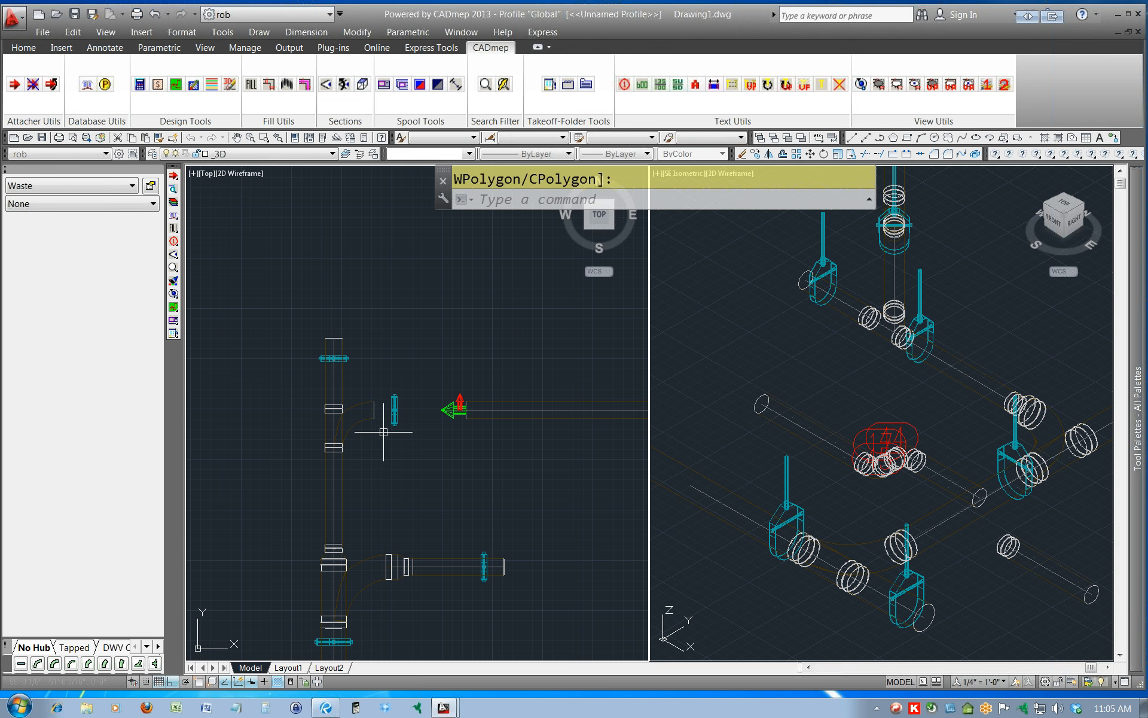
pyautogui.press('Delete')
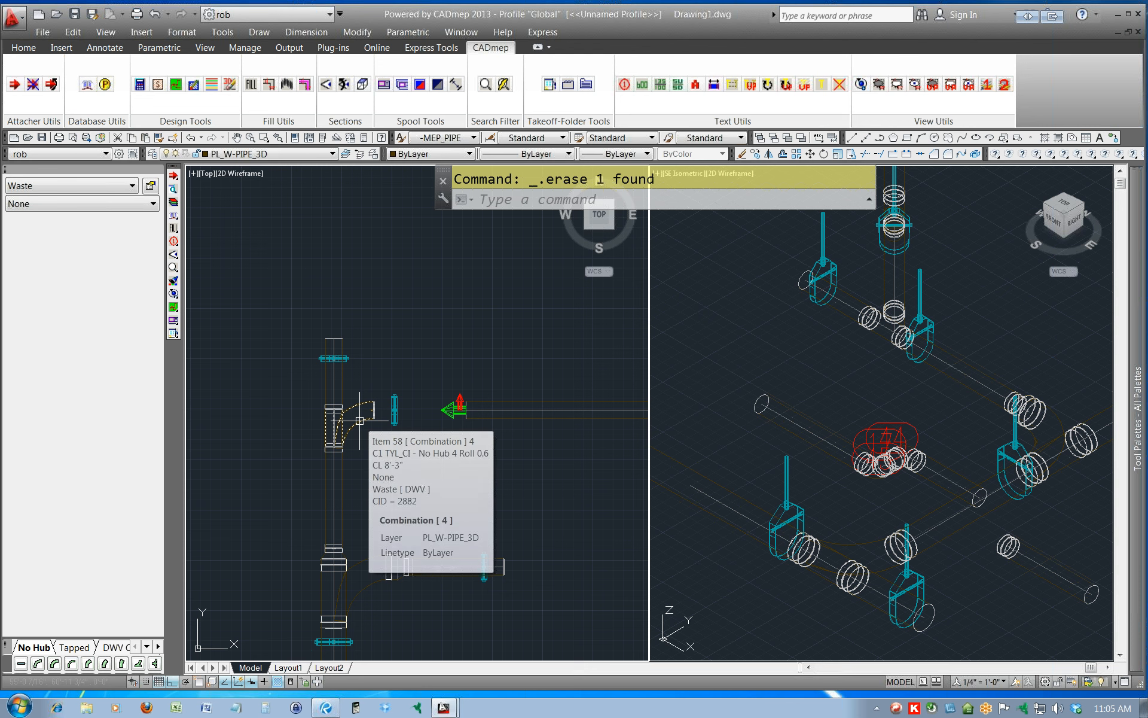
# Make the northern wye's south end the active attacher end and rotate the wye 45 degrees about it.
pyautogui.click(174, 176)
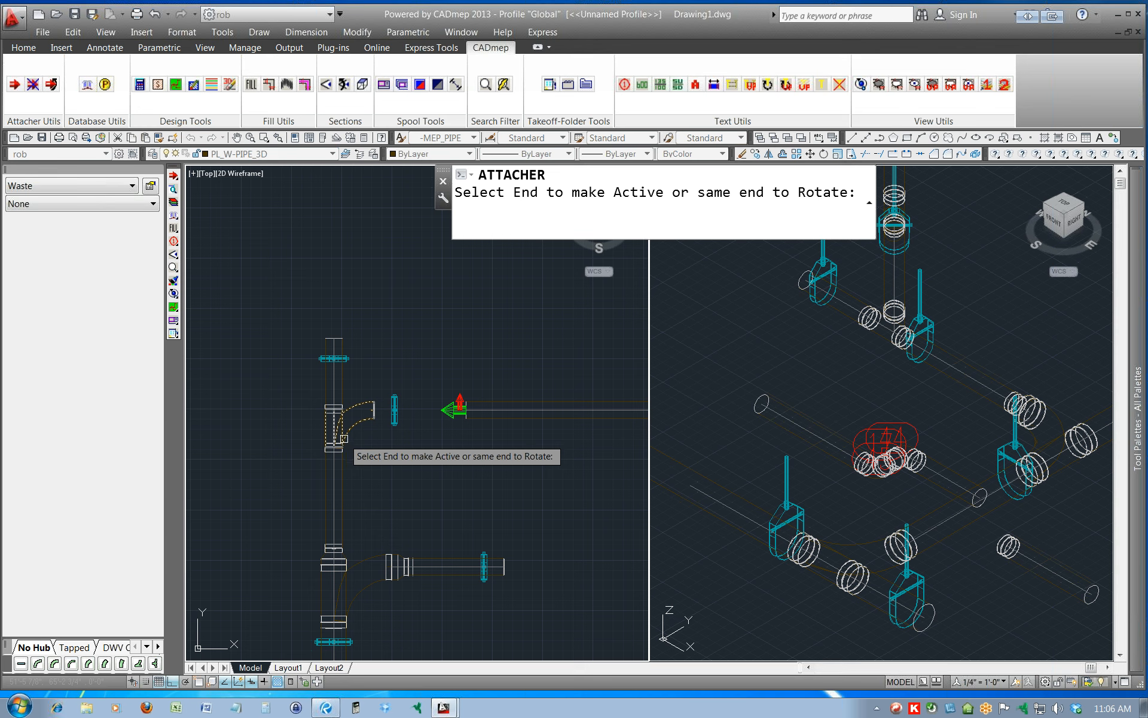
pyautogui.click(342, 433)
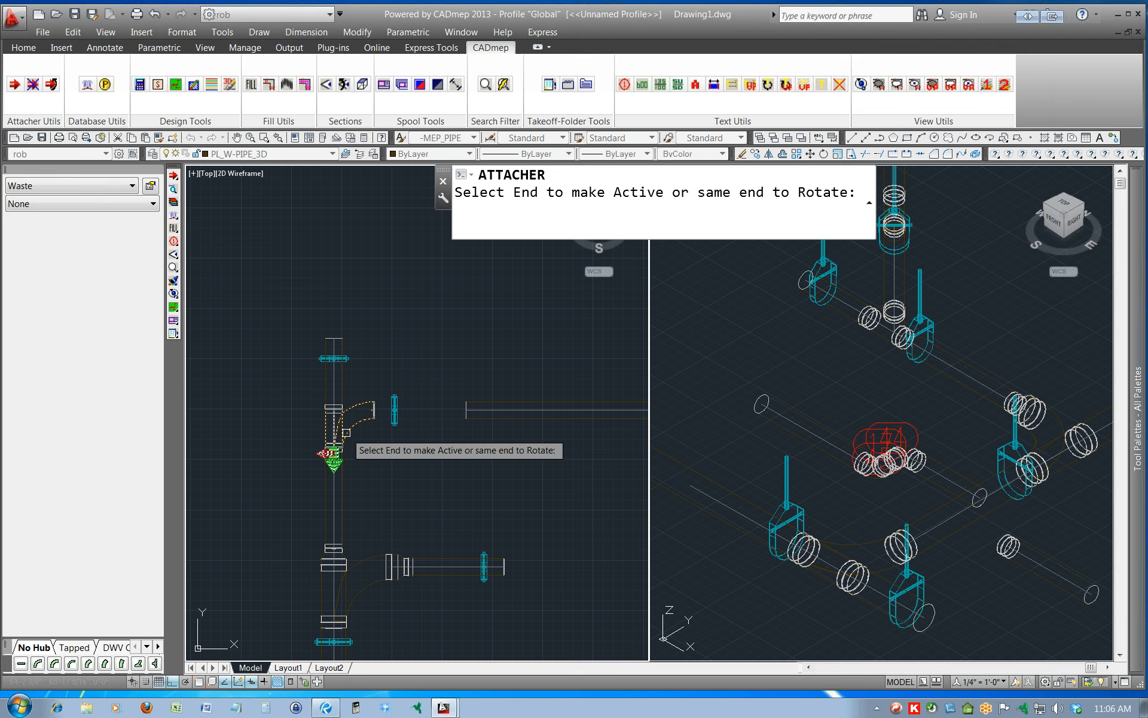
pyautogui.press('Escape')
pyautogui.click(828, 387)
pyautogui.moveTo(943, 380); pyautogui.dragTo(465, 447, button='middle')
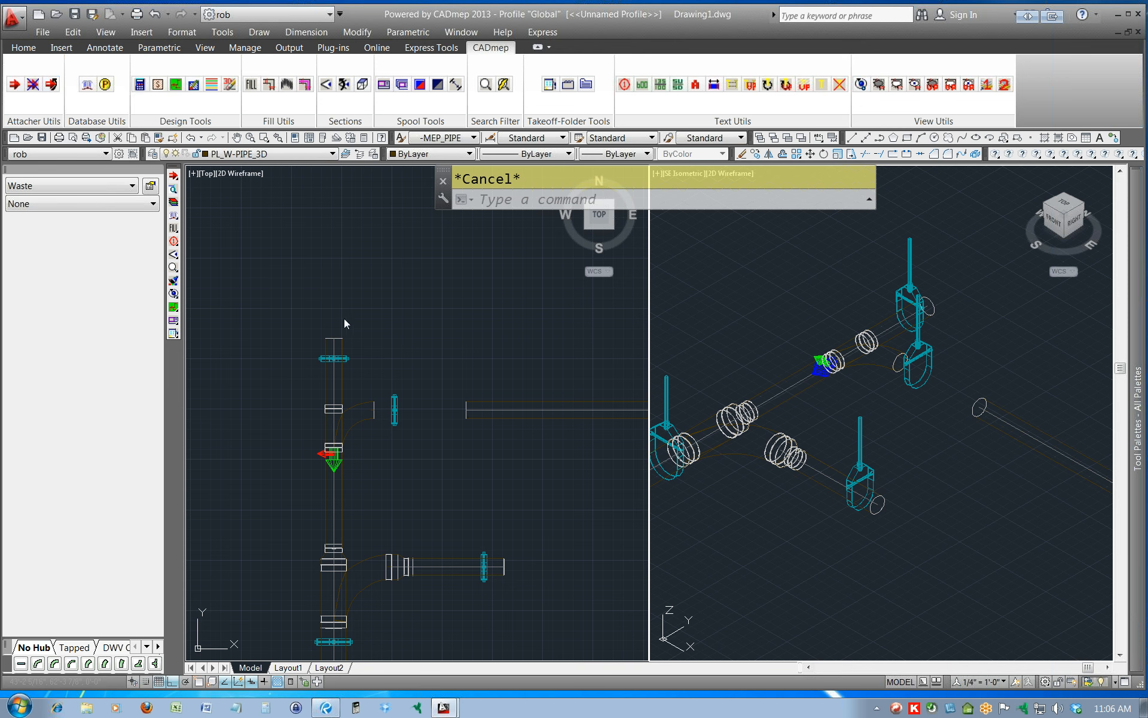
pyautogui.click(174, 176)
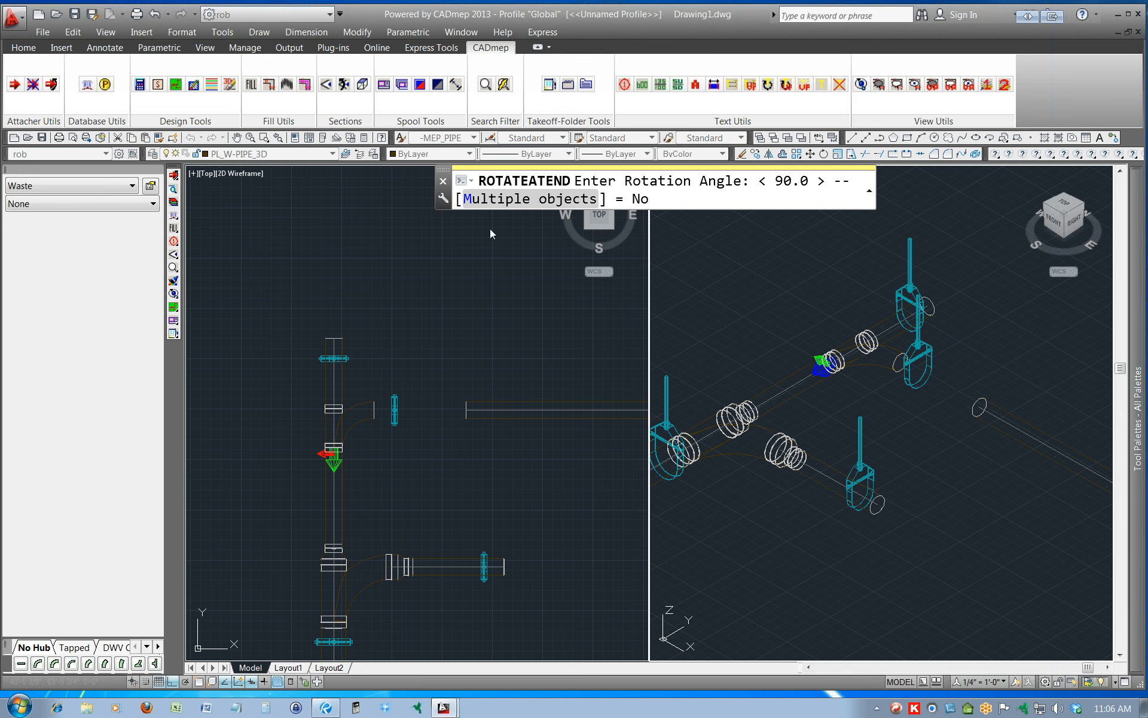
pyautogui.write('45')
pyautogui.press('Return')
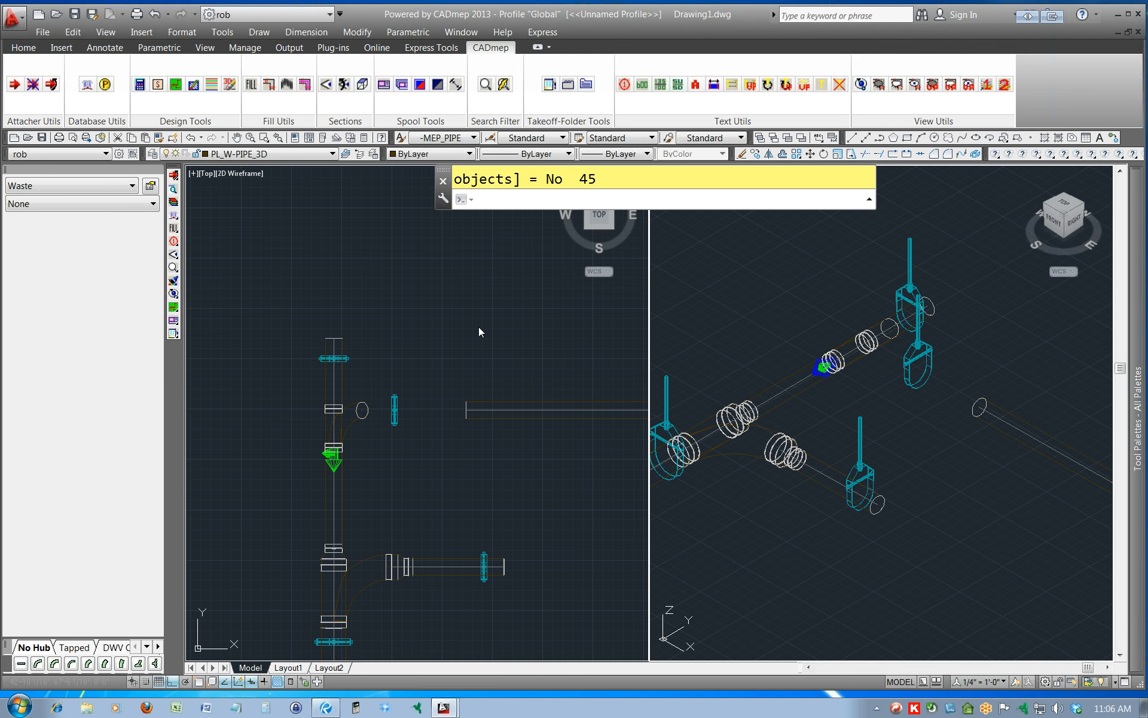
# Move the shortened northern east branch pipe up by a displacement of 0,0,24.
pyautogui.click(484, 418)
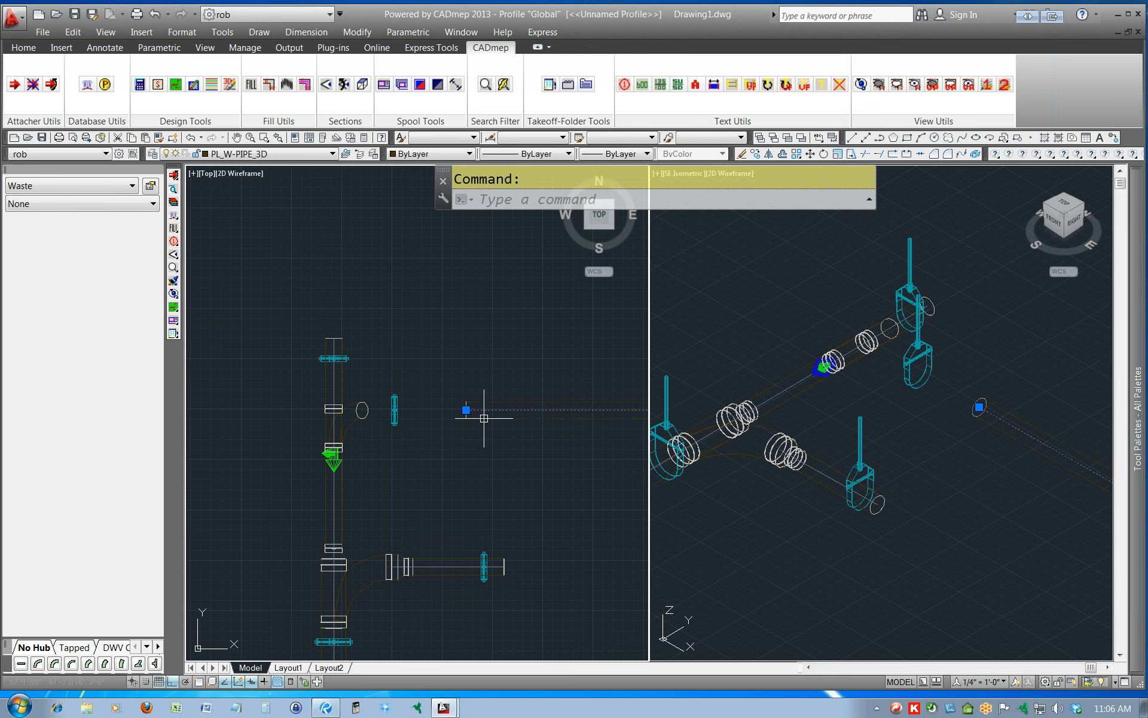
pyautogui.write('m')
pyautogui.press('Return')
pyautogui.press('Return')
pyautogui.write('0,0,')
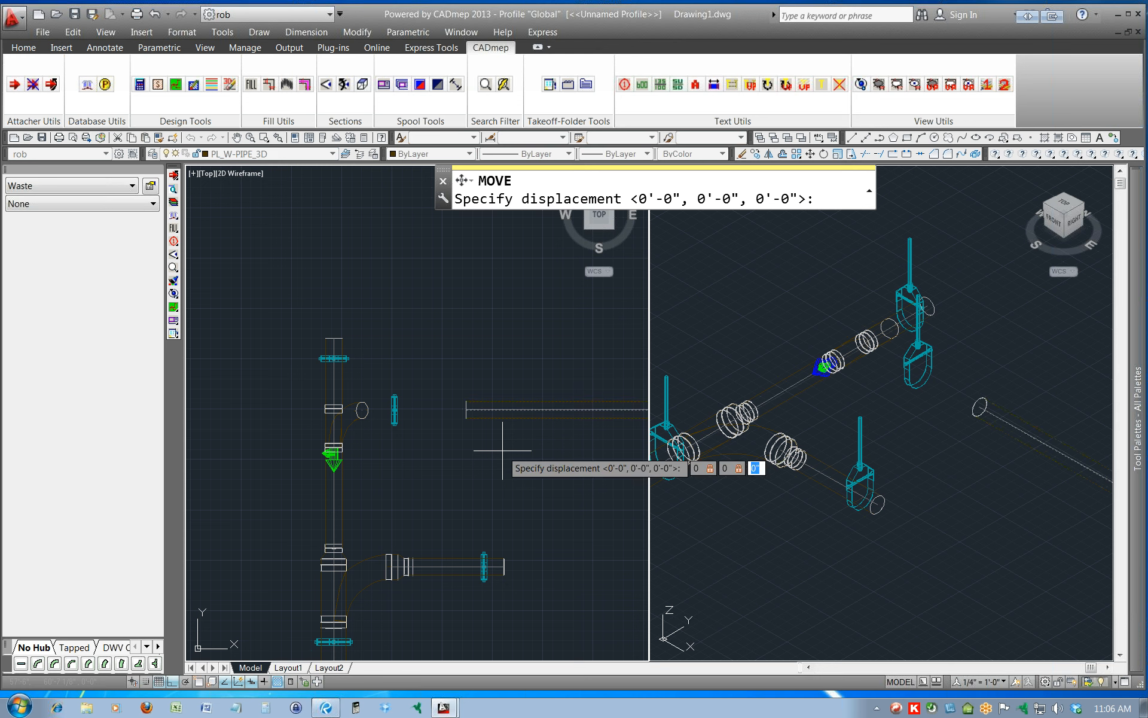
pyautogui.write('24')
pyautogui.press('Return')
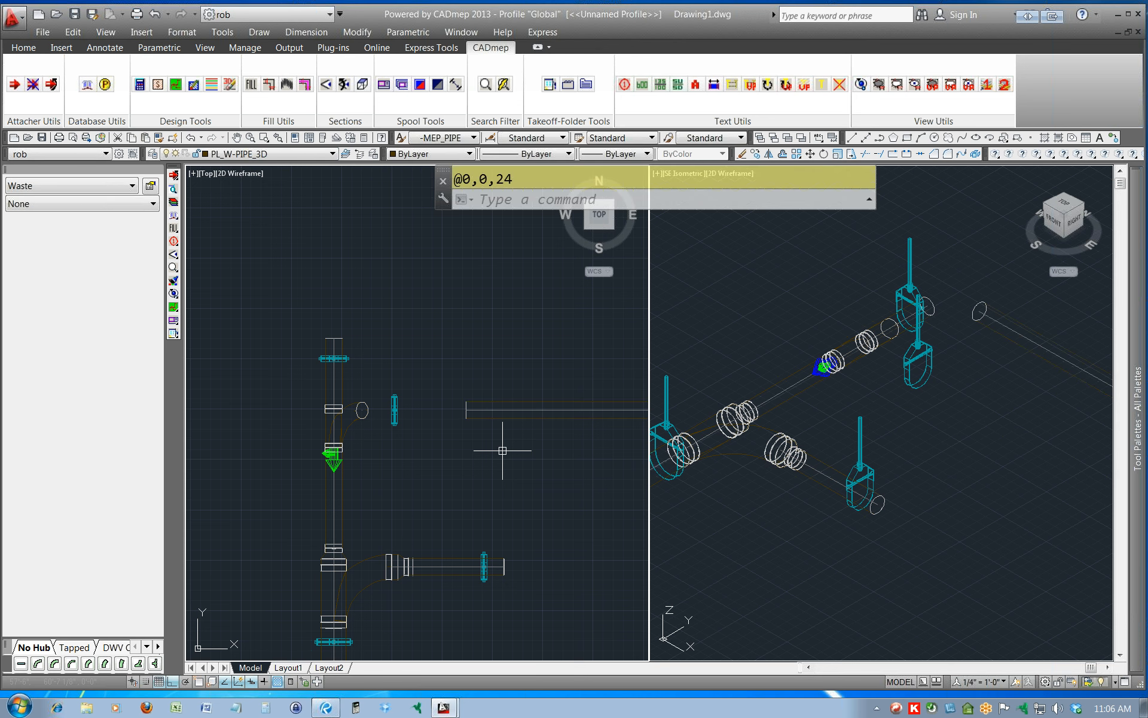
# Try to fill between the raised branch pipe's west end and the rotated wye's outlet with the deprecated Fill Between 2 Ends.
pyautogui.click(247, 87)
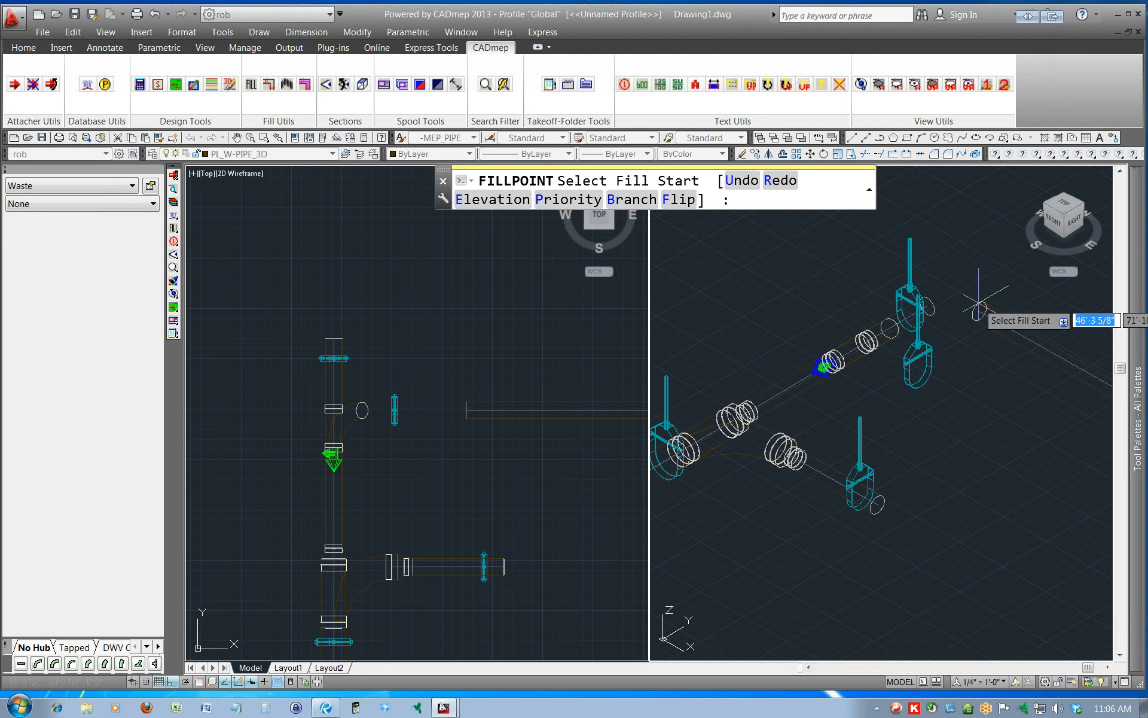
pyautogui.press('Escape')
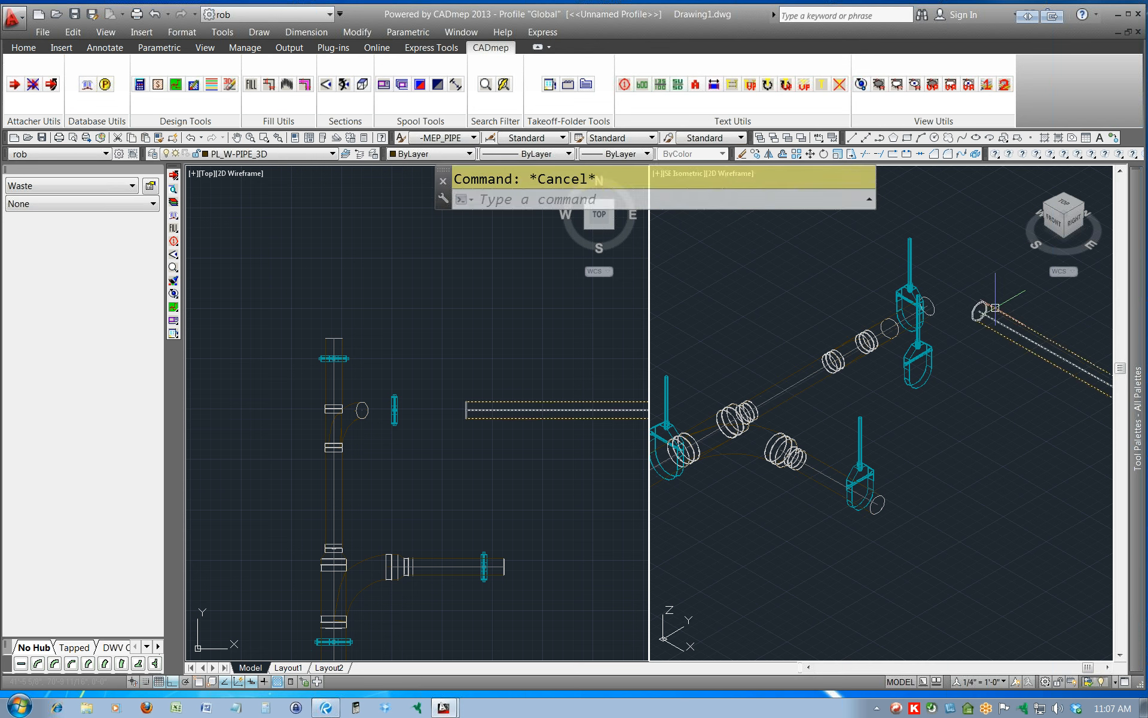
pyautogui.click(270, 85)
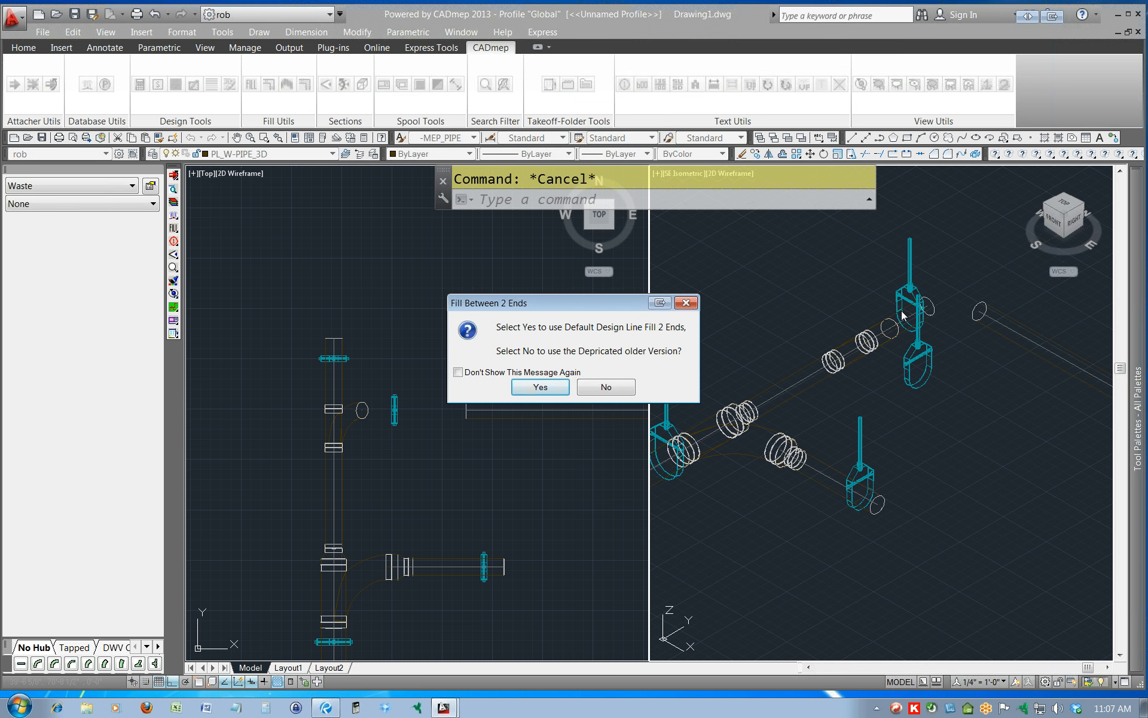
pyautogui.click(608, 387)
pyautogui.click(505, 393)
pyautogui.click(622, 427)
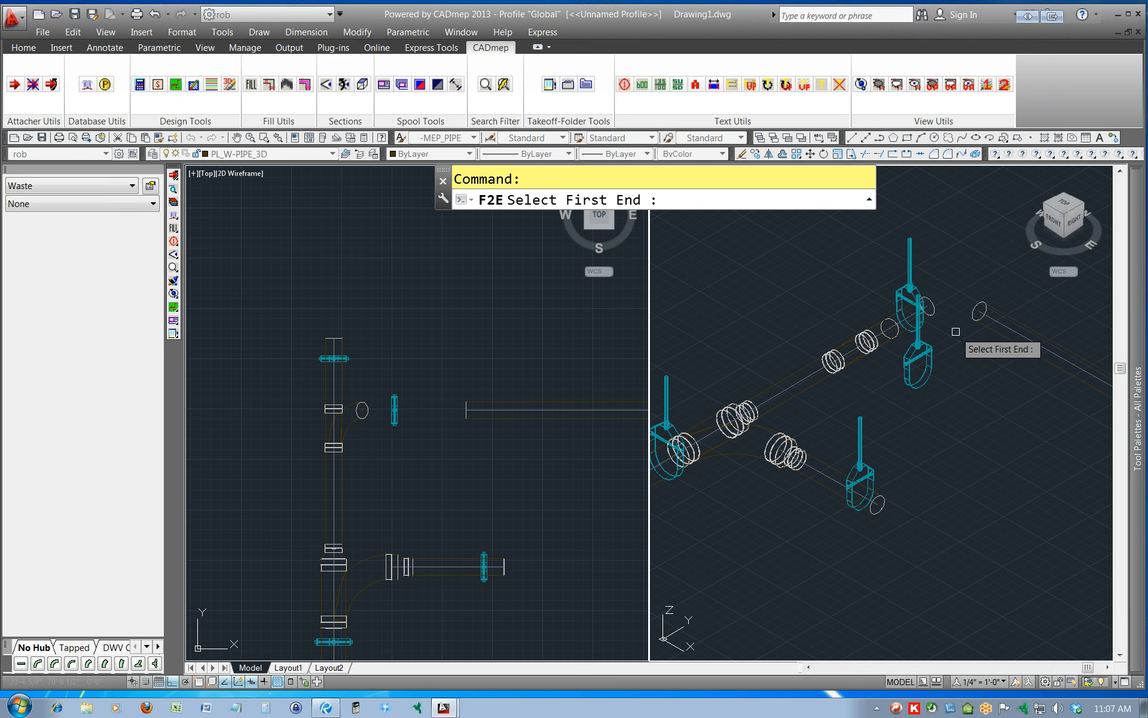
pyautogui.click(972, 311)
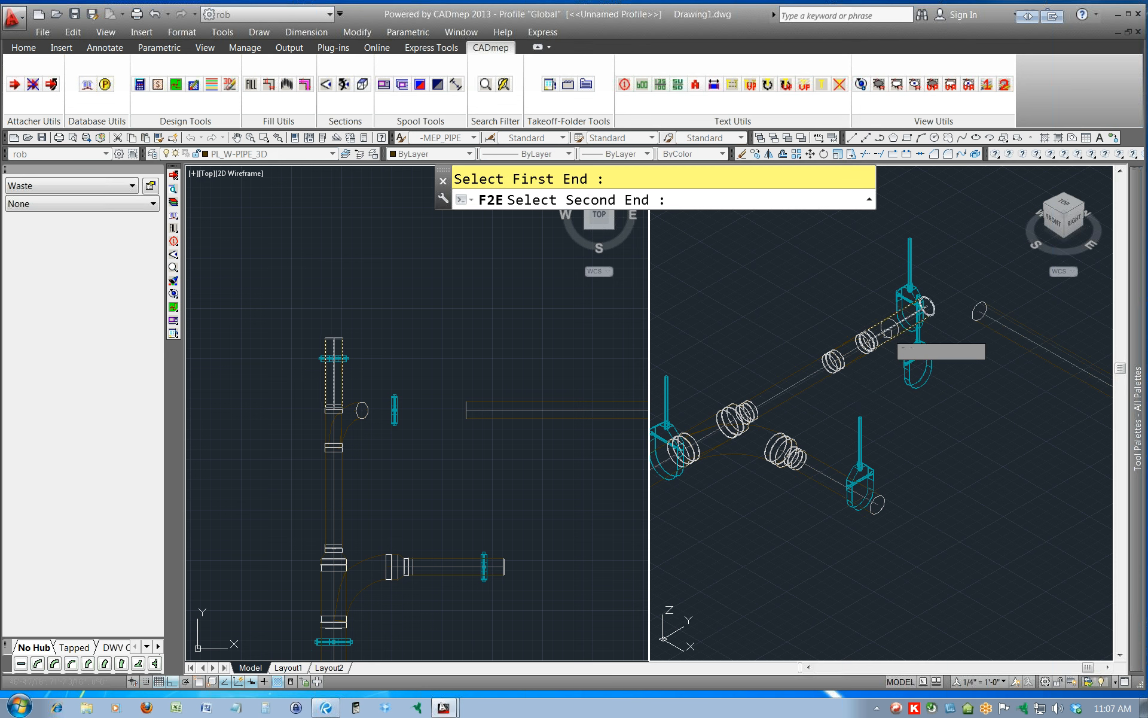
pyautogui.scroll(5, 887, 333)
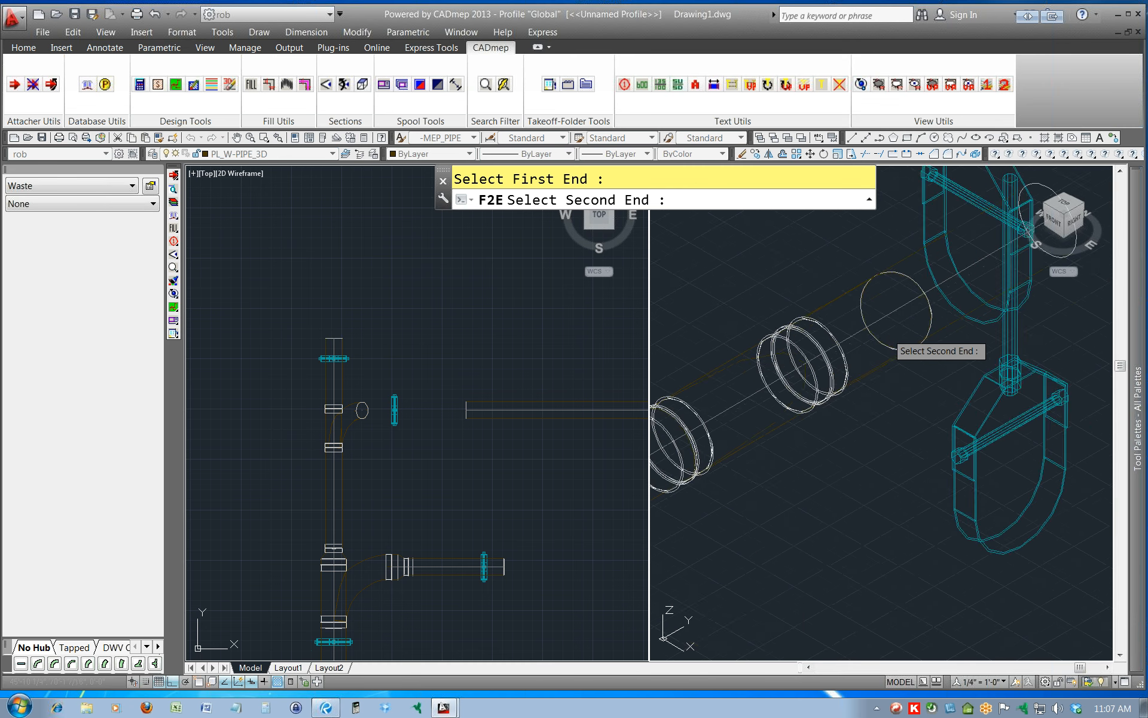
pyautogui.scroll(-2, 879, 338)
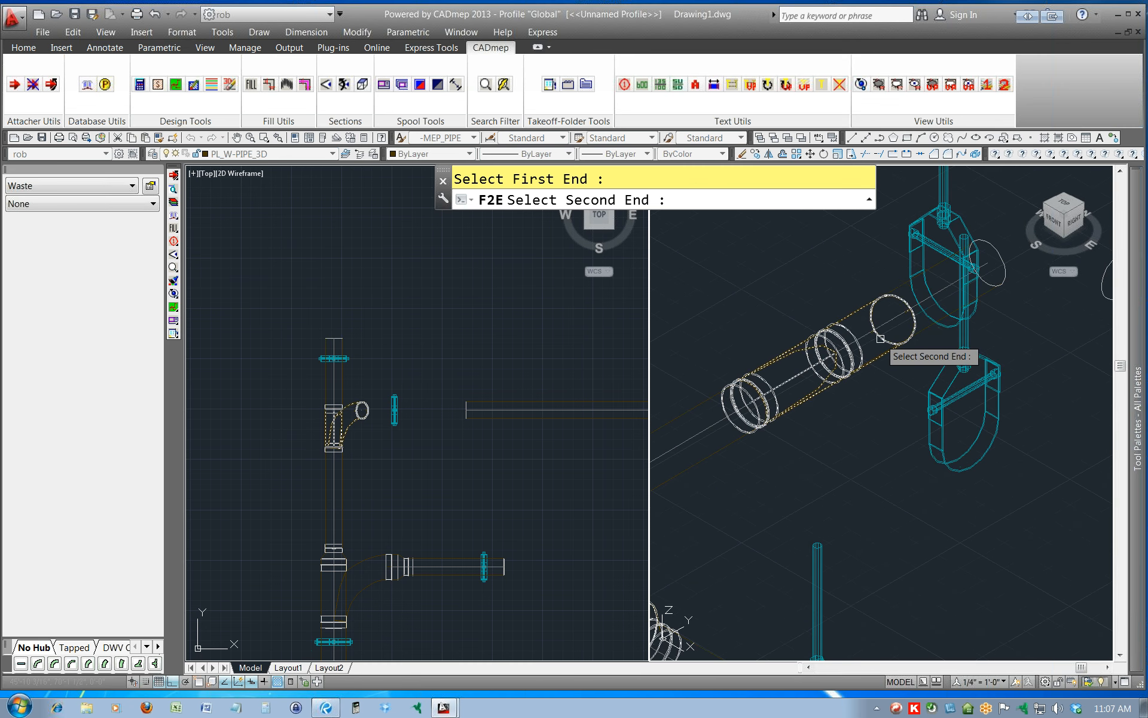
pyautogui.click(881, 339)
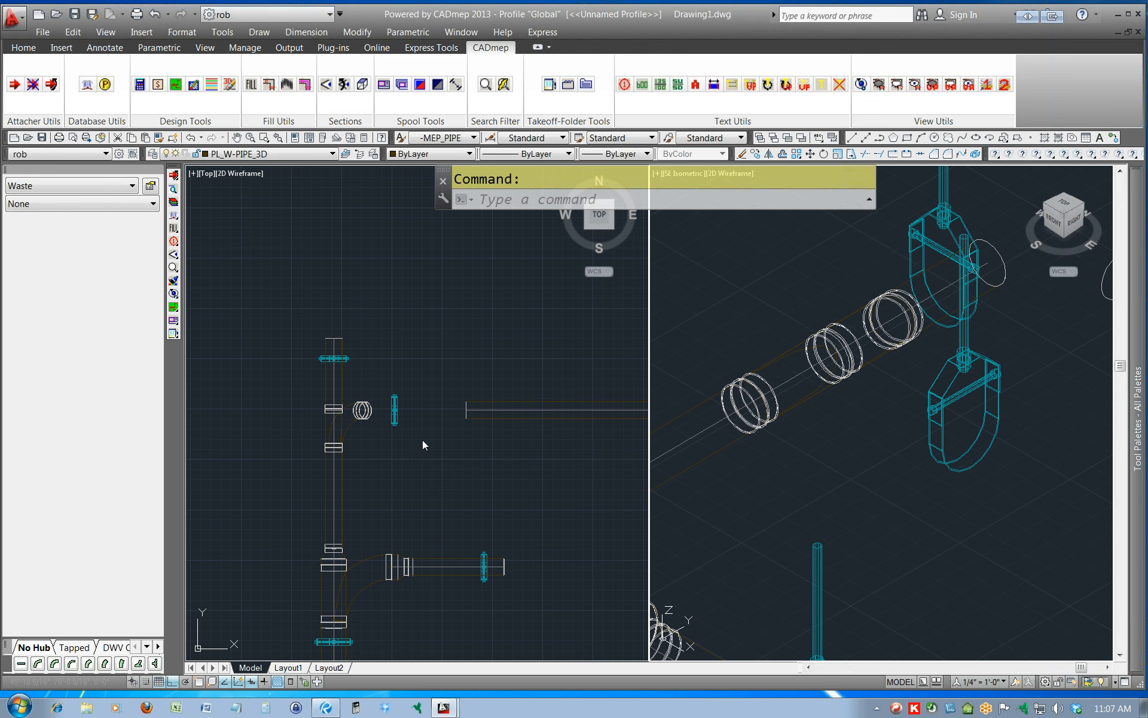
pyautogui.click(474, 417)
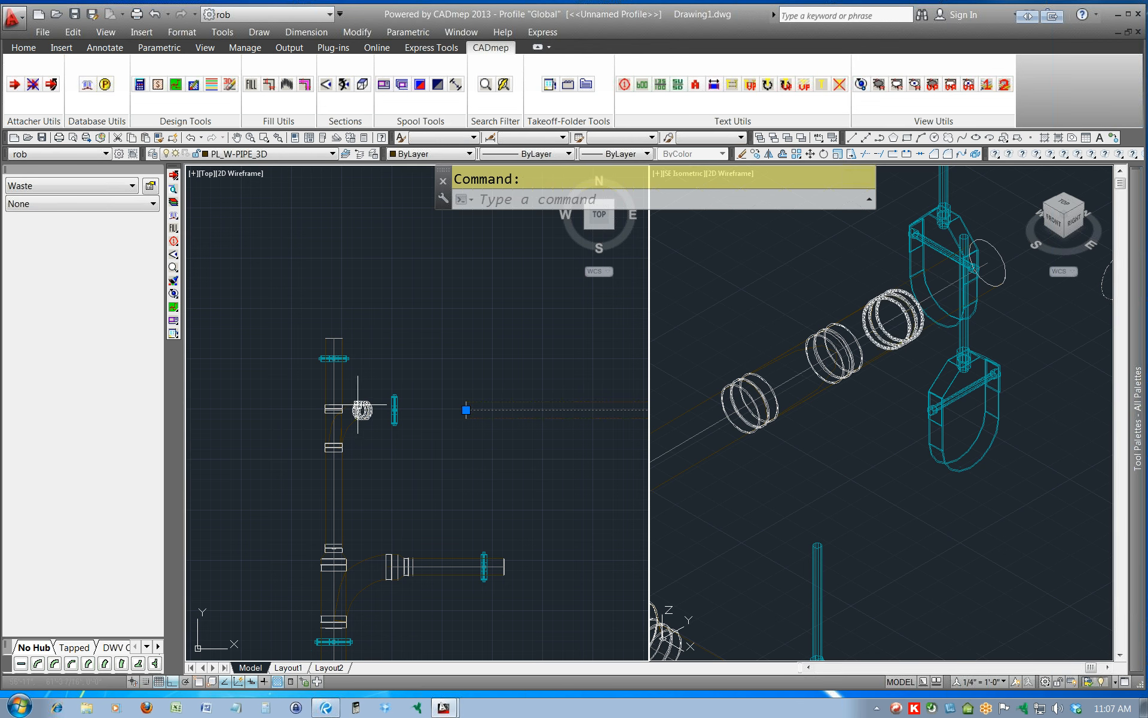
pyautogui.moveTo(366, 406)
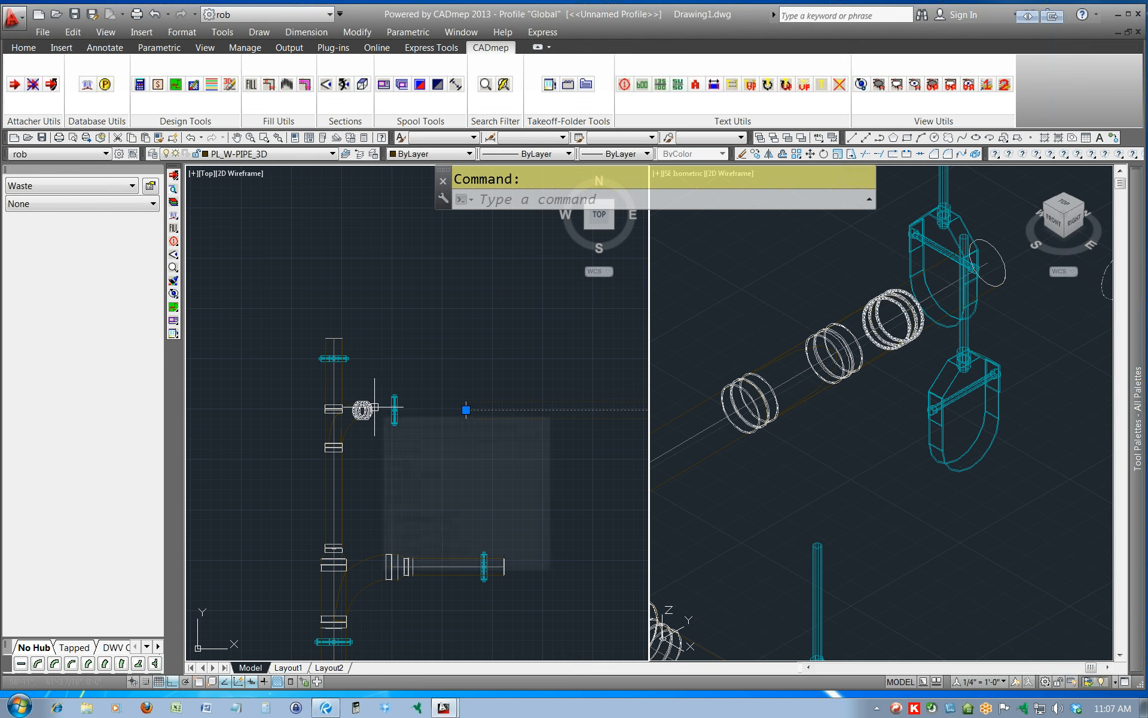
pyautogui.press('Escape')
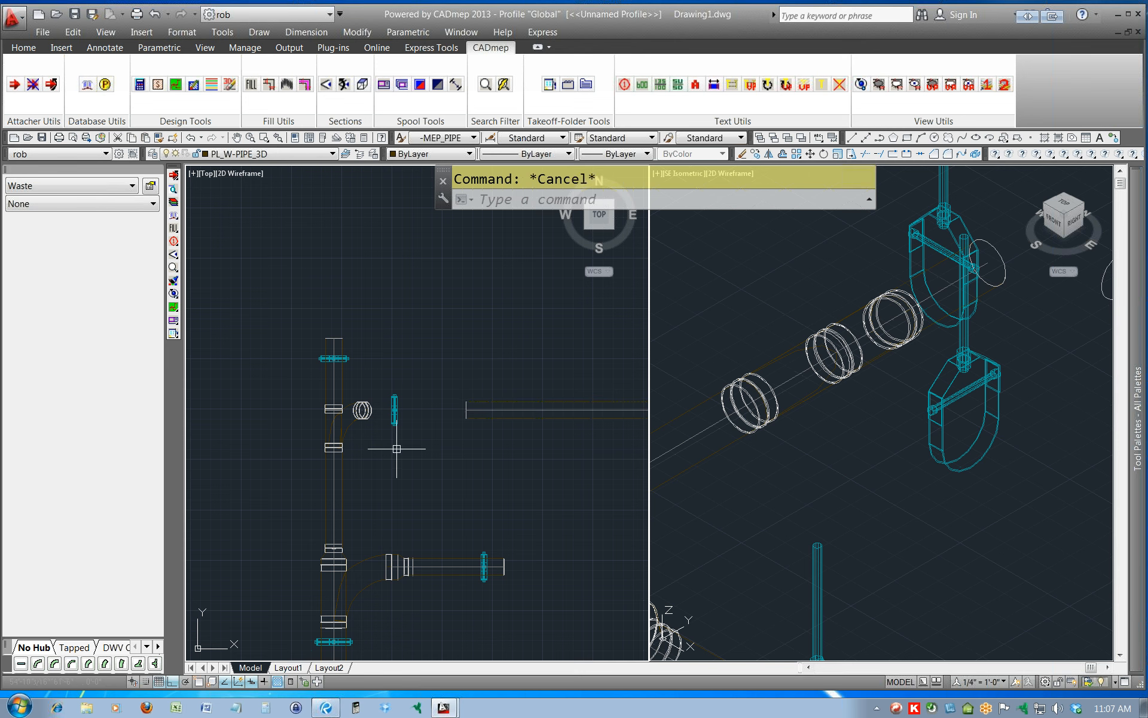
# Erase the coupling on the rotated wye's outlet and move the northern branch pipe from its west end centre to the outlet's centre.
pyautogui.click(363, 410)
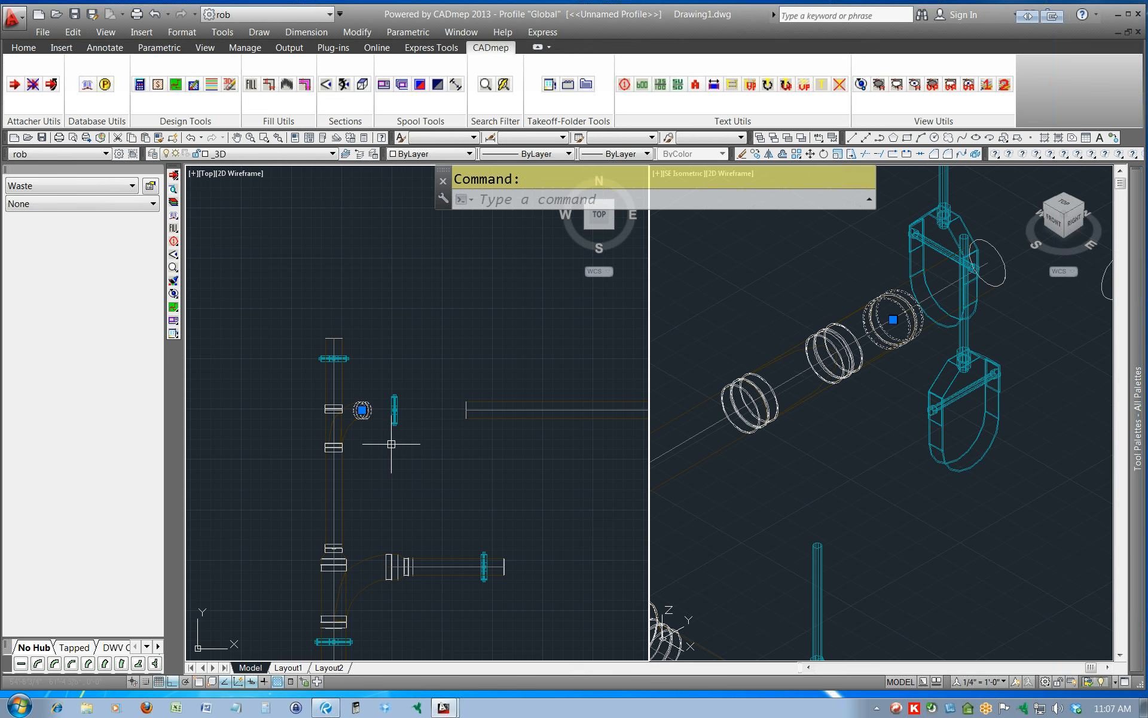
pyautogui.press('Delete')
pyautogui.click(465, 410)
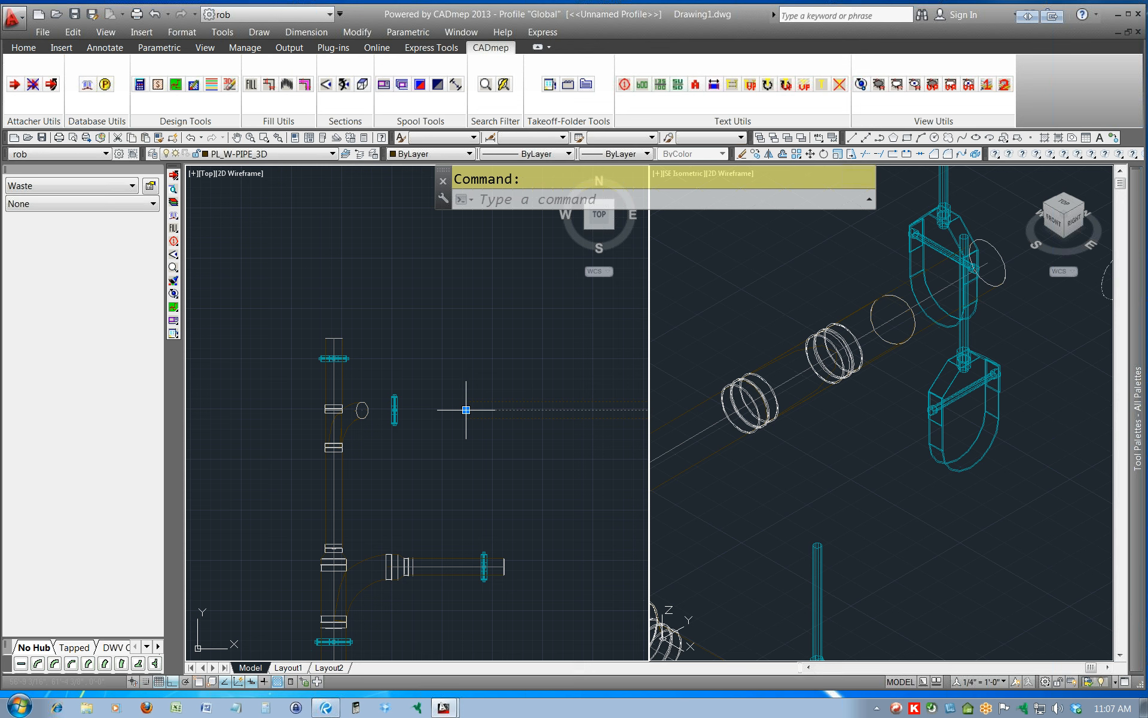
pyautogui.write('m')
pyautogui.press('Return')
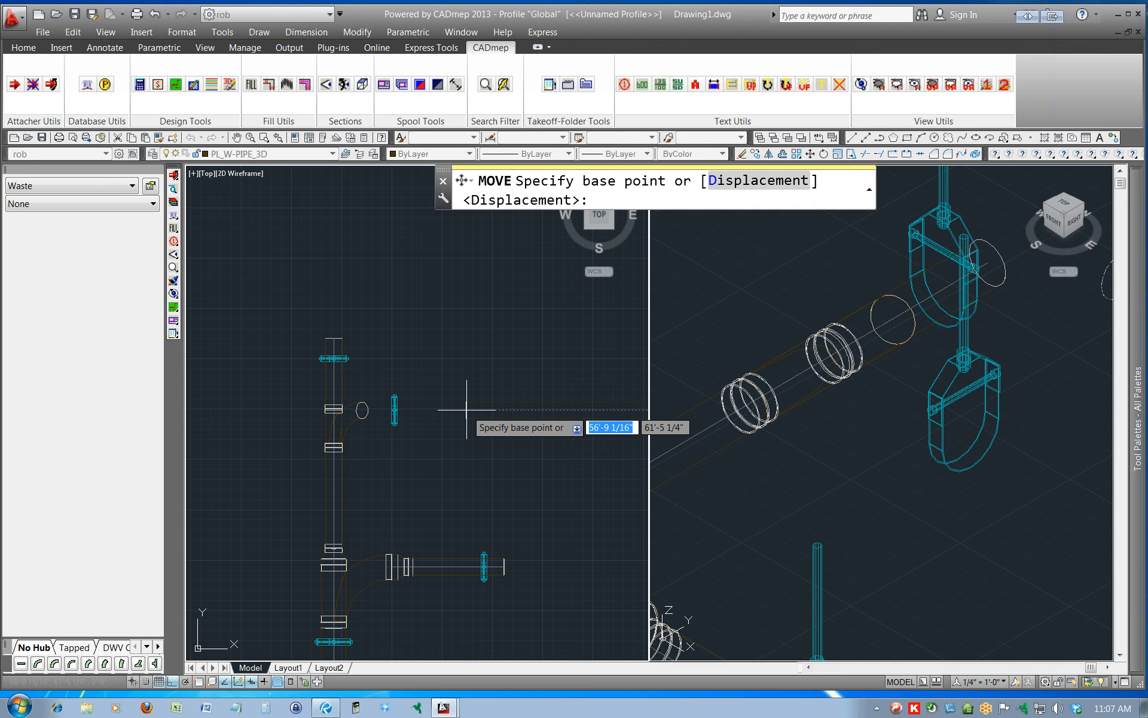
pyautogui.keyDown('shift'); pyautogui.rightClick(457, 415); pyautogui.keyUp('shift')
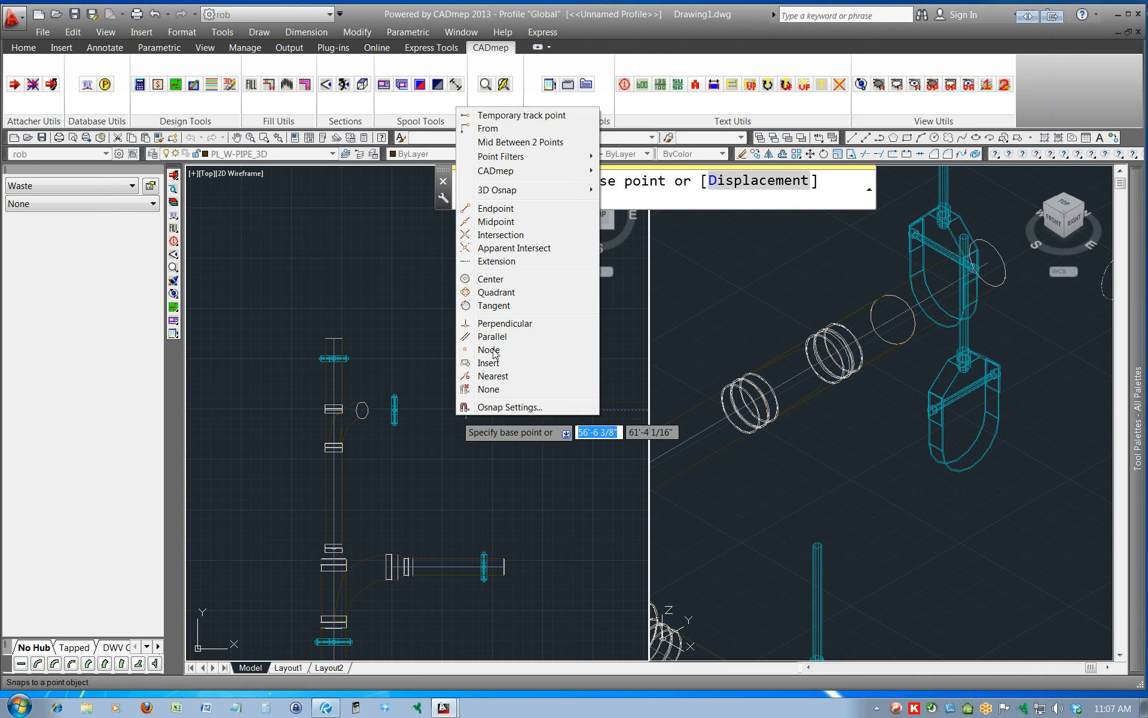
pyautogui.click(499, 280)
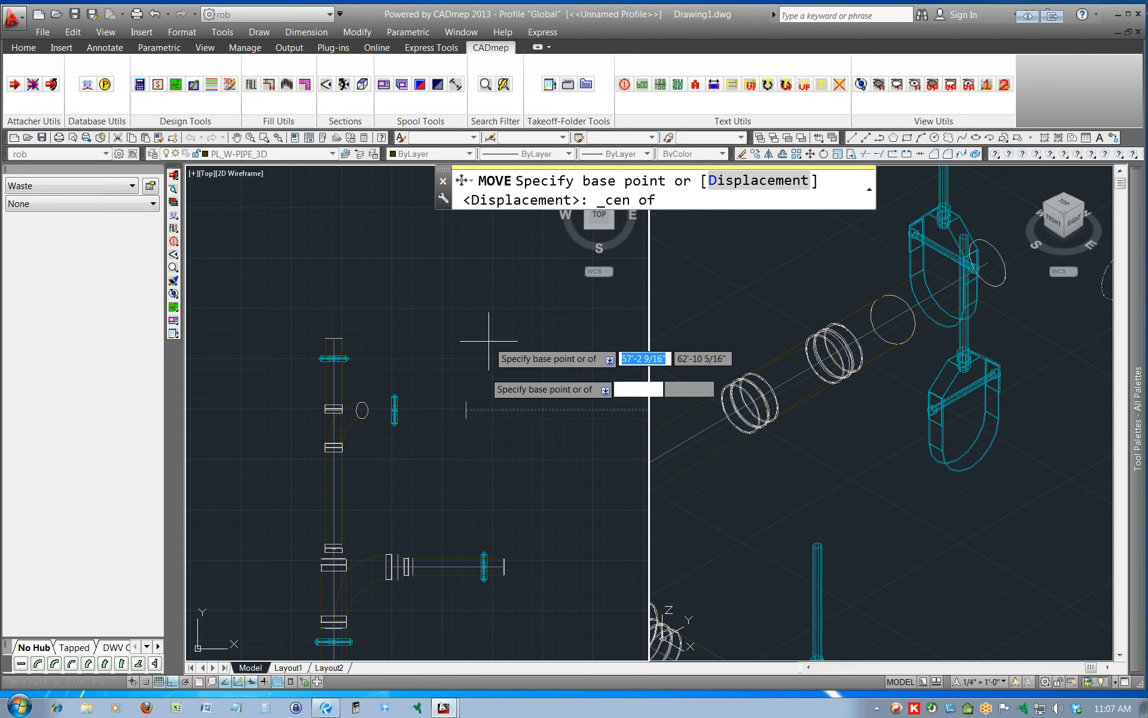
pyautogui.click(466, 410)
pyautogui.keyDown('shift'); pyautogui.rightClick(444, 410); pyautogui.keyUp('shift')
pyautogui.click(475, 290)
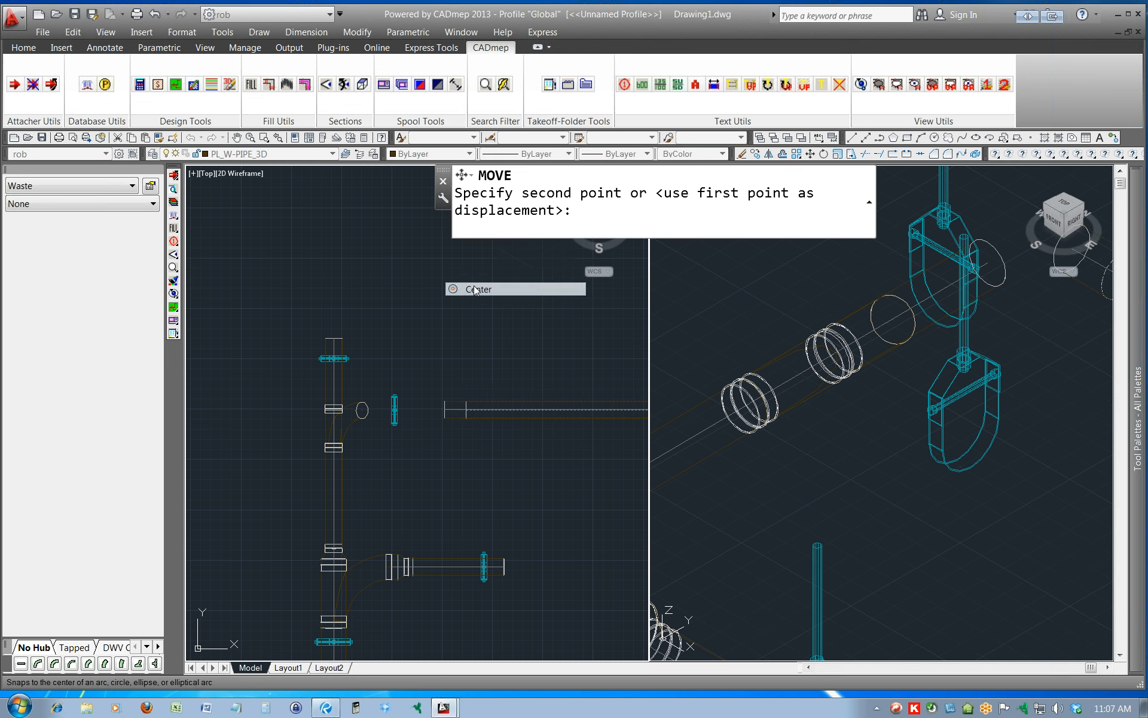
pyautogui.click(361, 410)
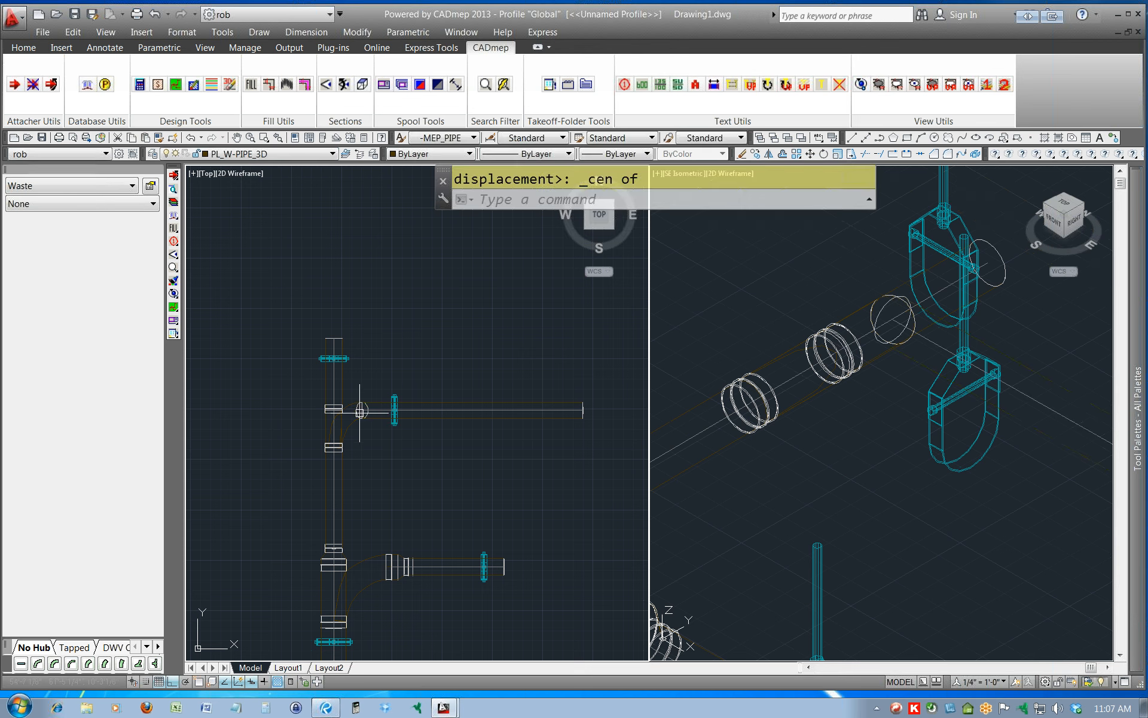
# Move the northern branch pipe up by a displacement of 0,0,18.
pyautogui.click(429, 412)
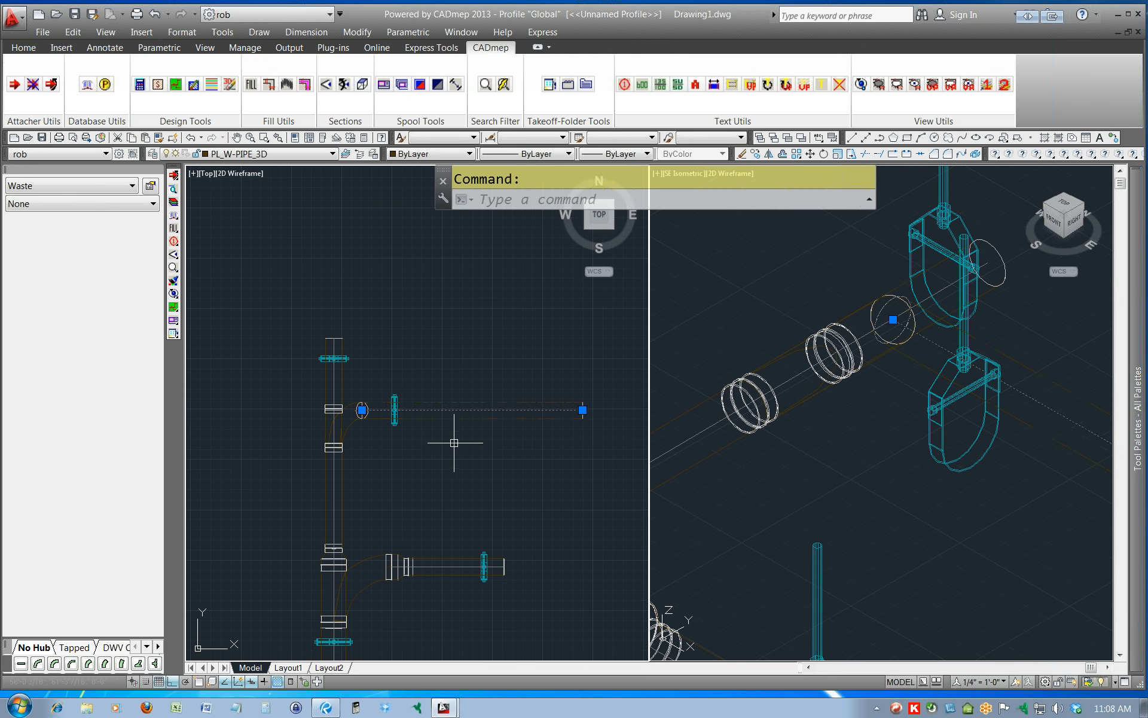
pyautogui.press('Return')
pyautogui.press('Return')
pyautogui.write('0,0,')
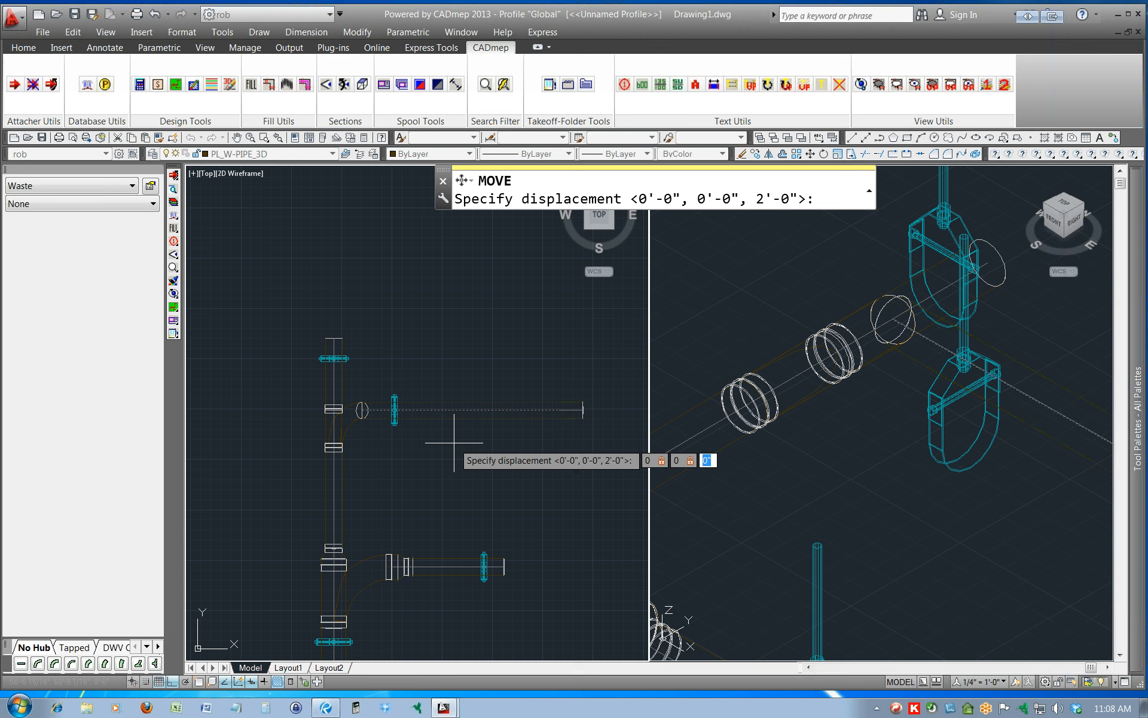
pyautogui.write('18')
pyautogui.press('Return')
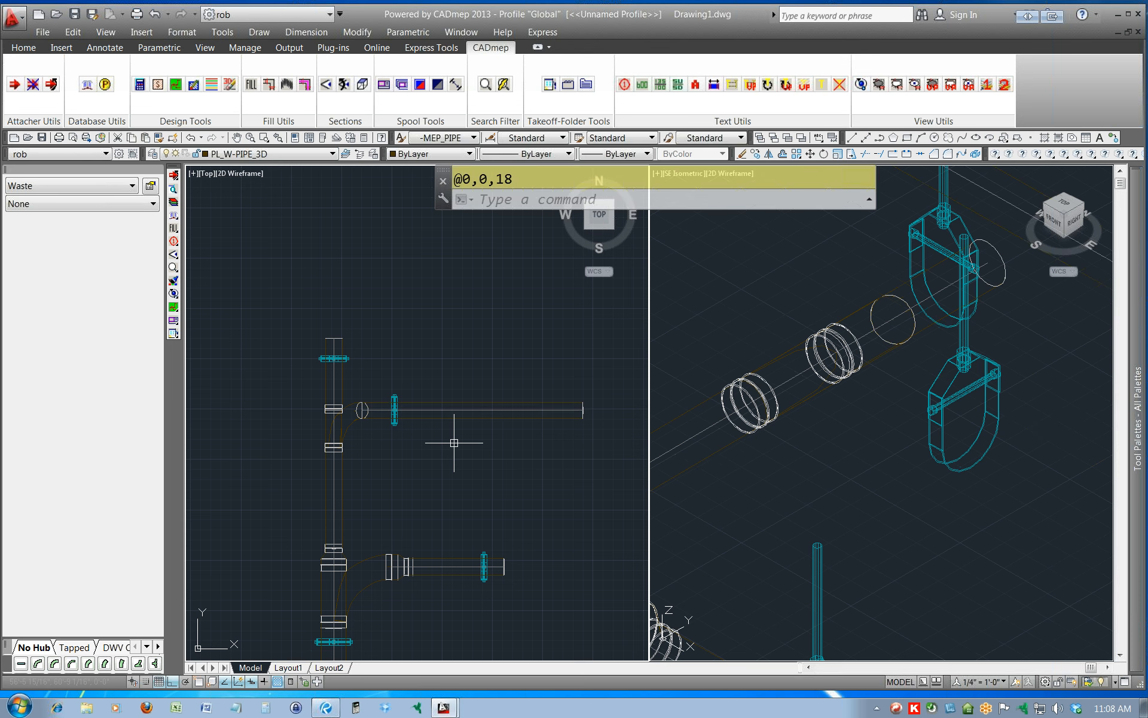
# Shorten the raised branch pipe by stretching its west end eastward, away from the wye and hanger, and accept the collisions.
pyautogui.click(427, 408)
pyautogui.click(362, 410)
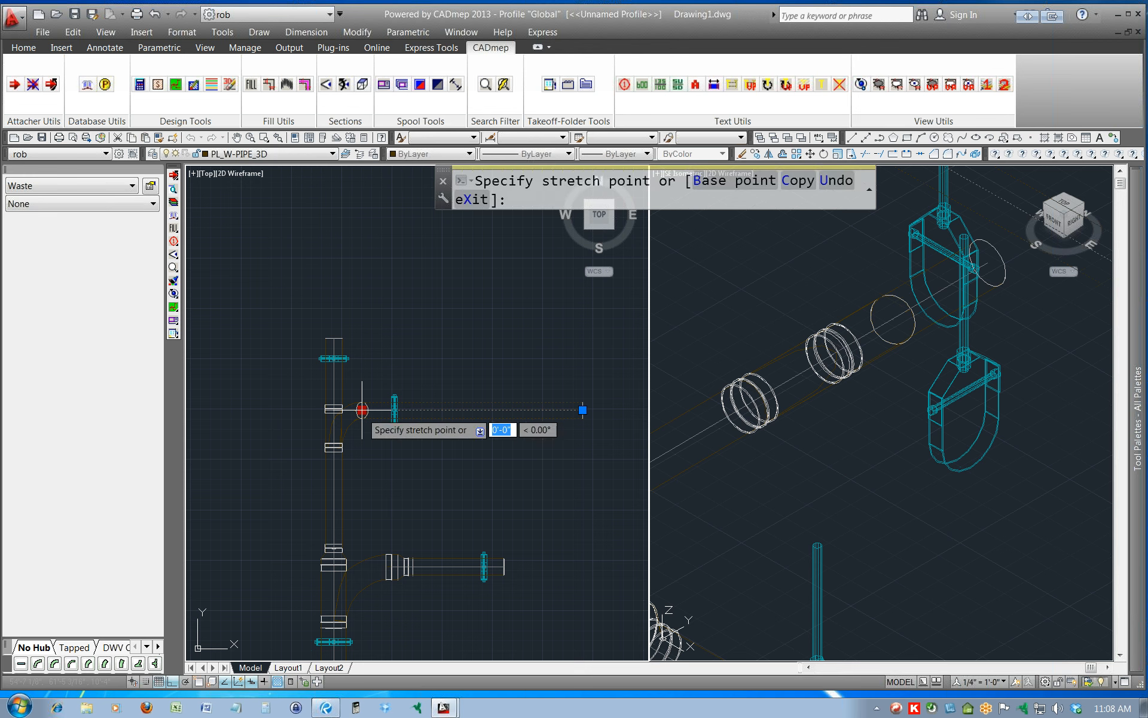
pyautogui.click(495, 411)
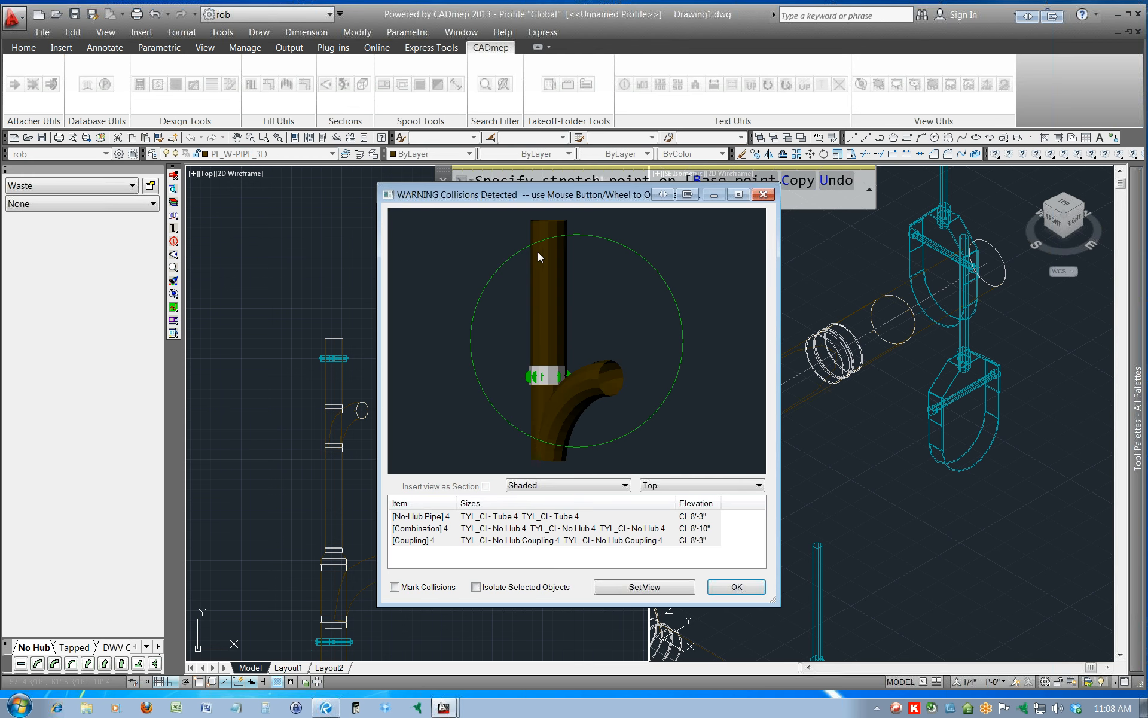
pyautogui.click(730, 589)
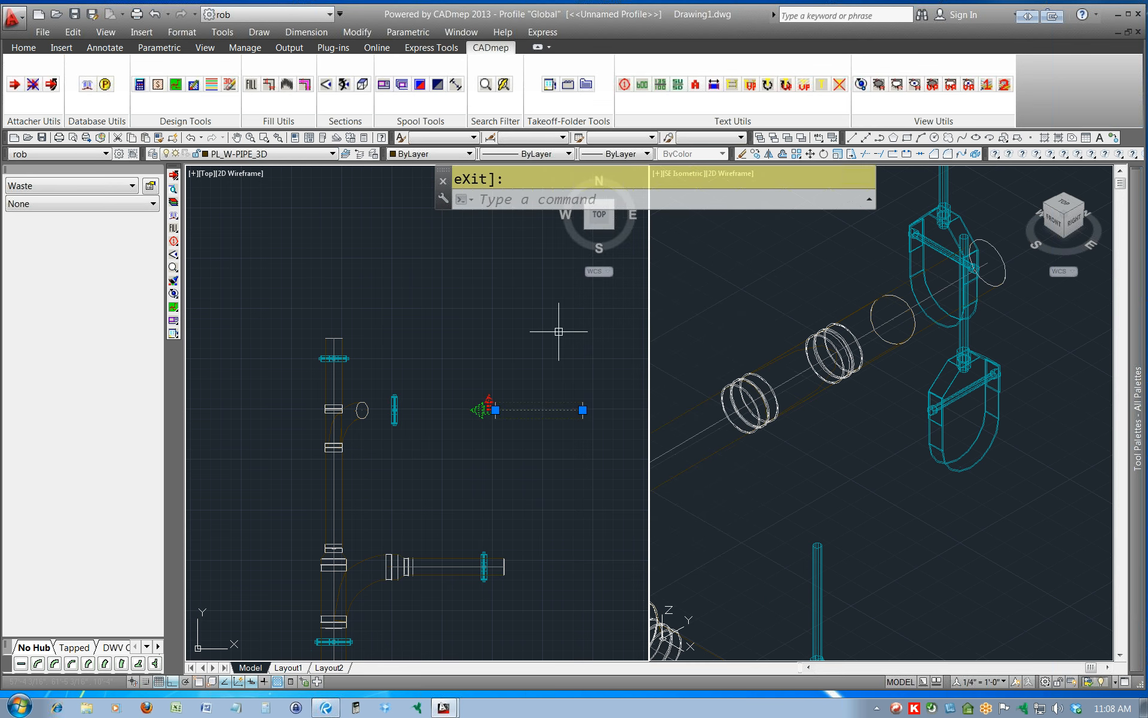
pyautogui.press('Escape')
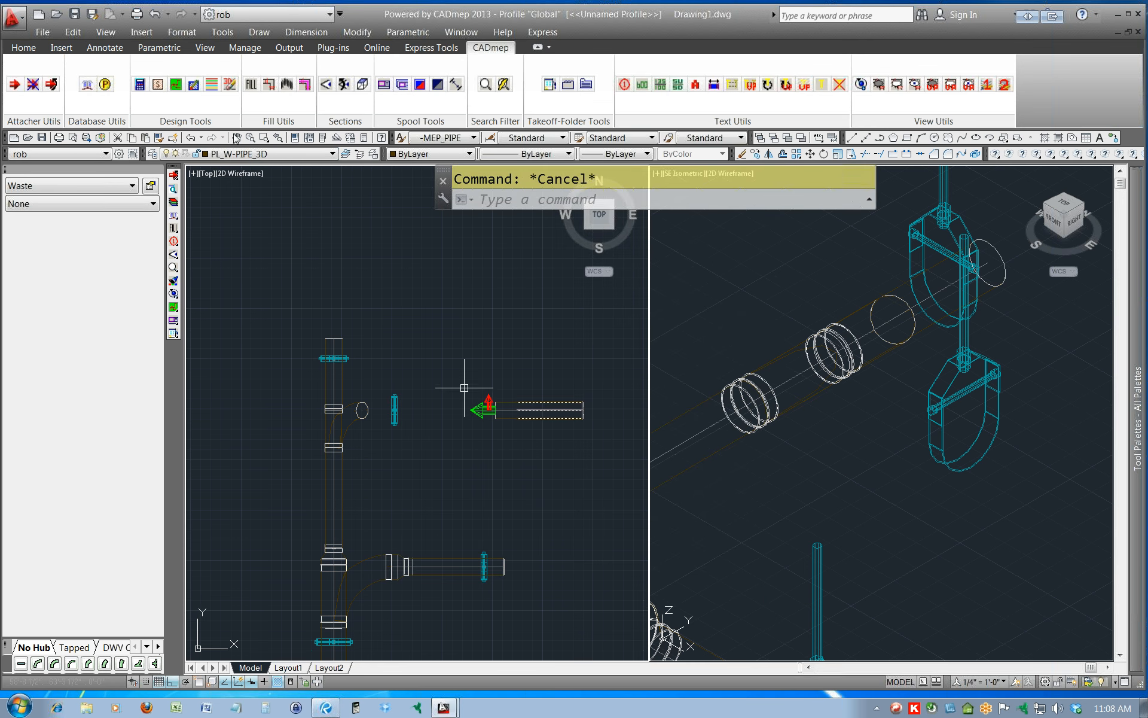
# Run the deprecated Fill Between 2 Ends with all methods enabled, from the raised pipe's west end to the rotated wye's outlet.
pyautogui.click(269, 84)
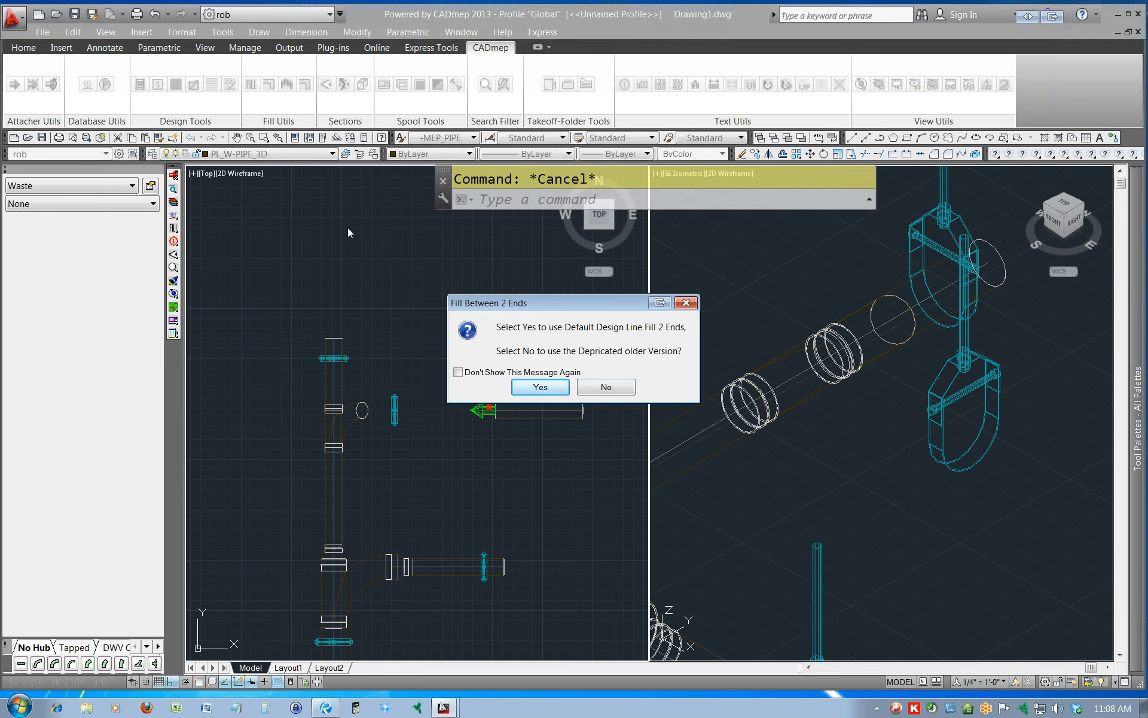
pyautogui.click(632, 388)
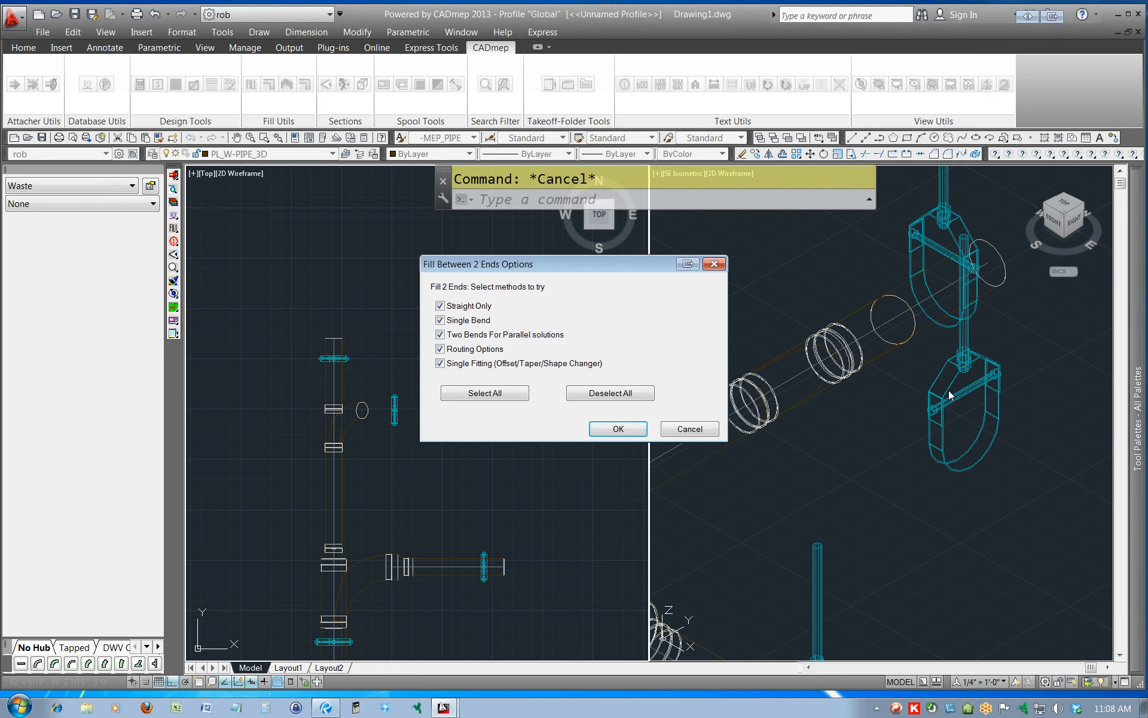
pyautogui.click(607, 427)
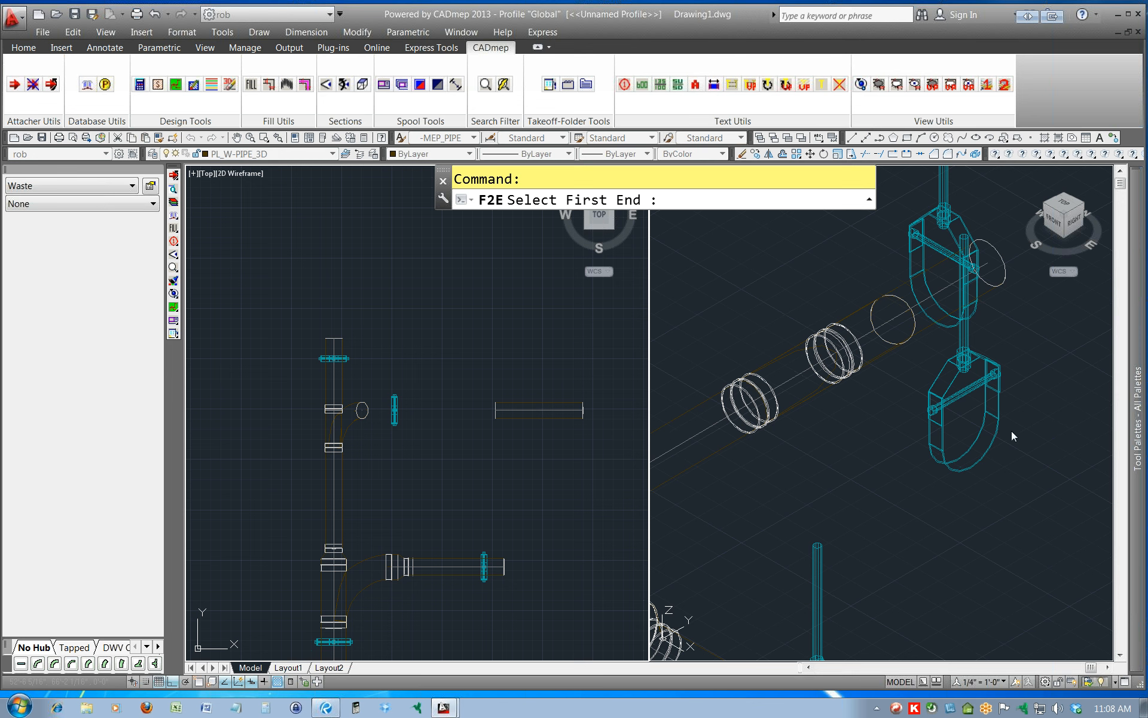
pyautogui.scroll(-4, 1011, 434)
pyautogui.moveTo(1005, 437); pyautogui.dragTo(923, 451, button='middle')
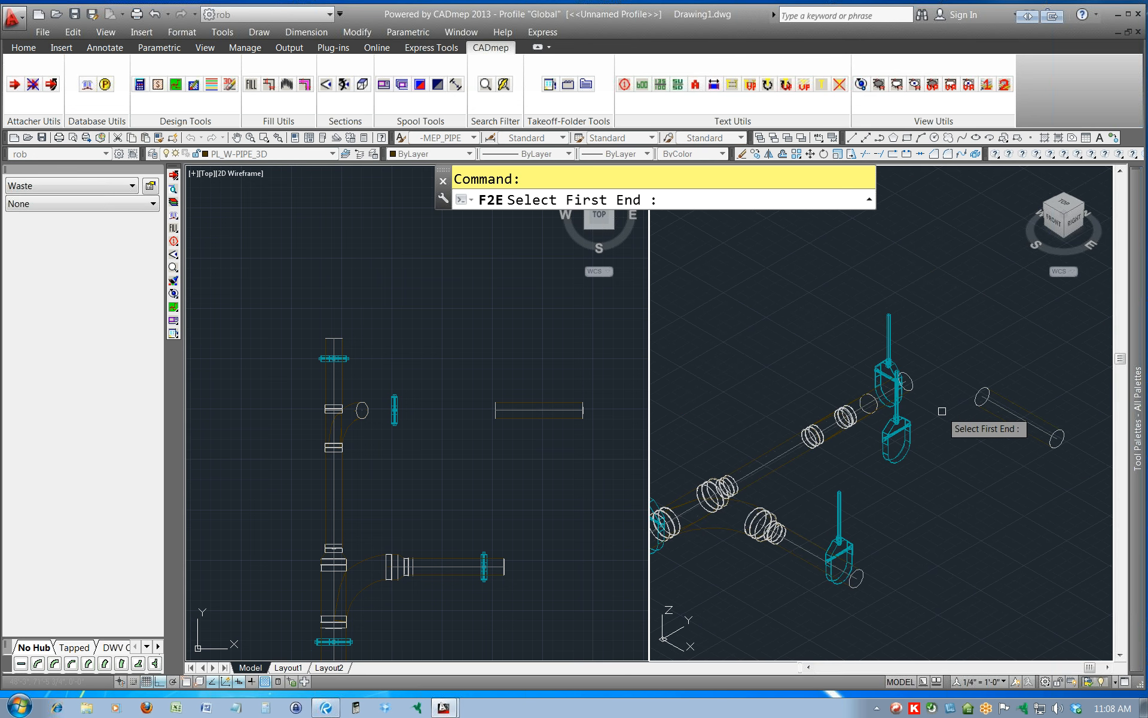
pyautogui.click(974, 395)
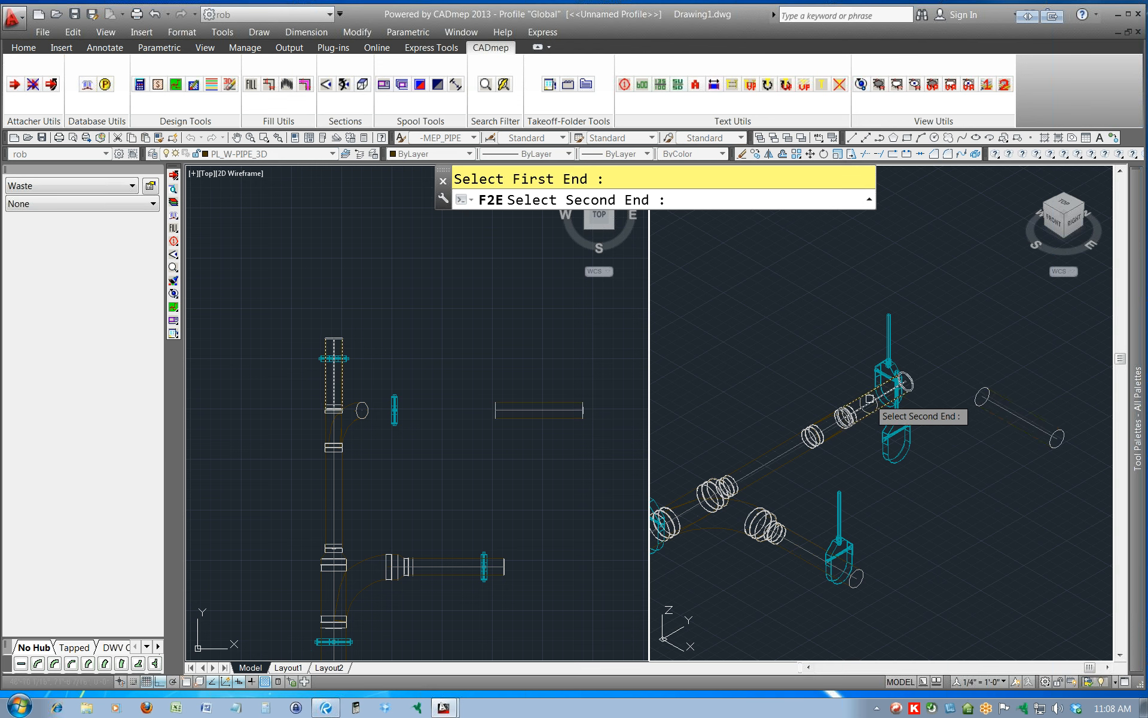
pyautogui.click(862, 403)
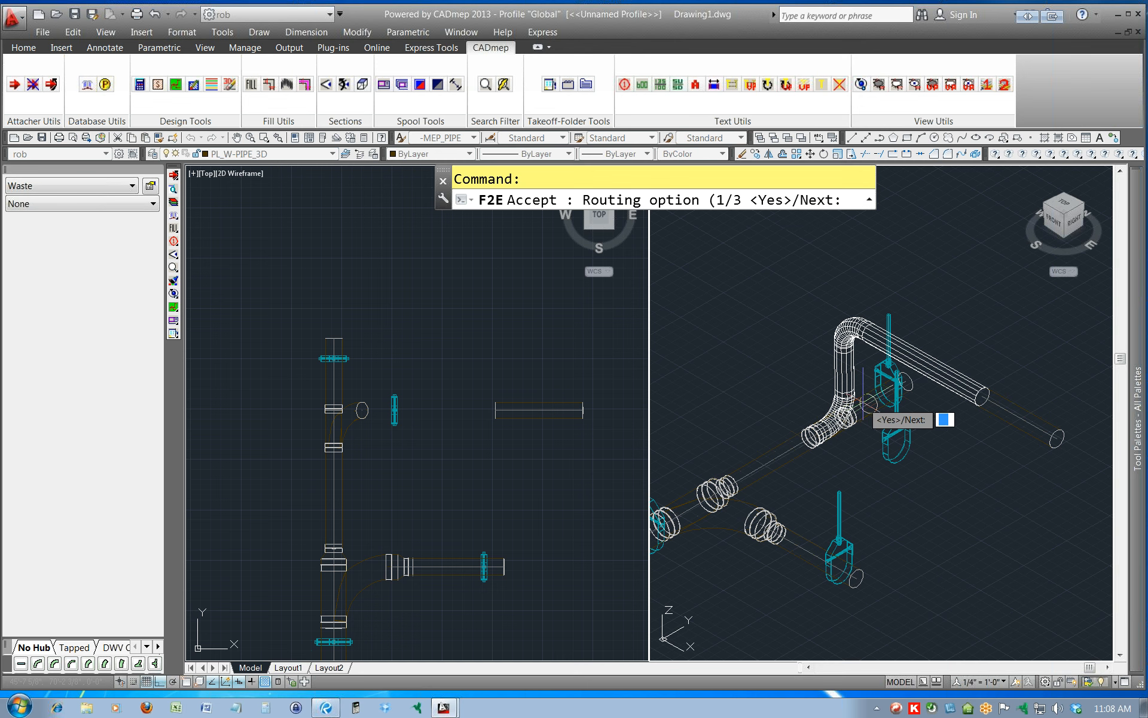
# Skip the first two routing options, accept option 3 of 3 for the fill, and accept the detected collisions.
pyautogui.write('n')
pyautogui.press('Return')
pyautogui.write('n')
pyautogui.press('Return')
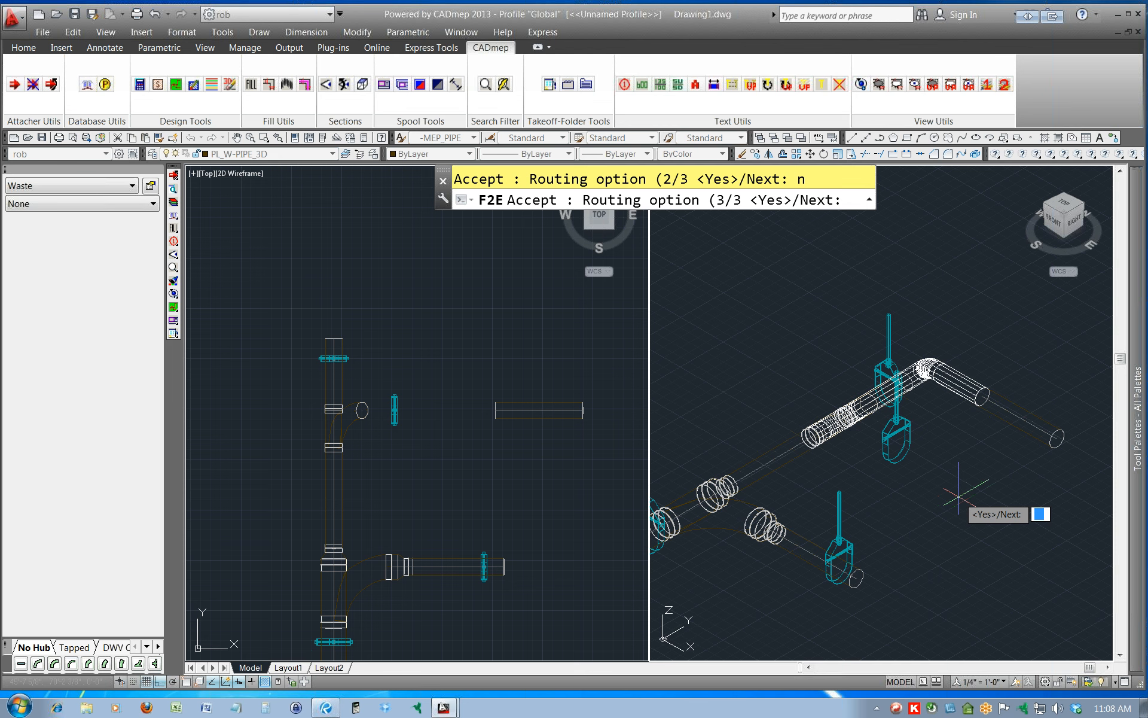
pyautogui.write('y')
pyautogui.press('Return')
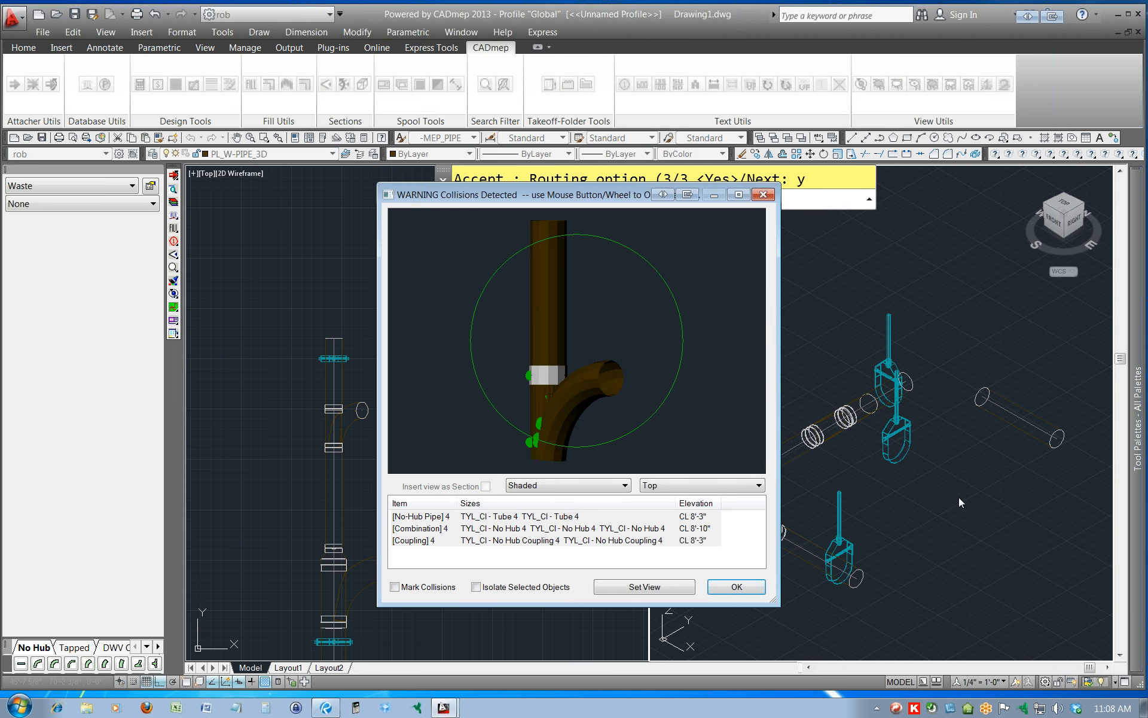
pyautogui.click(728, 590)
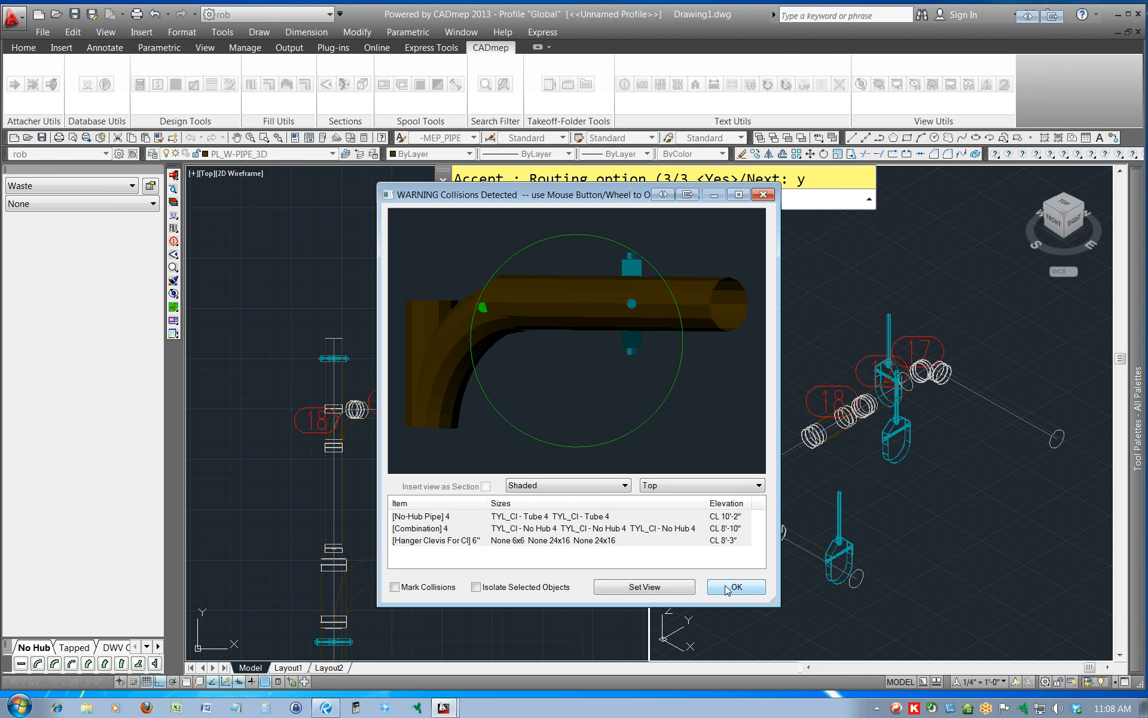
pyautogui.moveTo(562, 352); pyautogui.dragTo(643, 338)
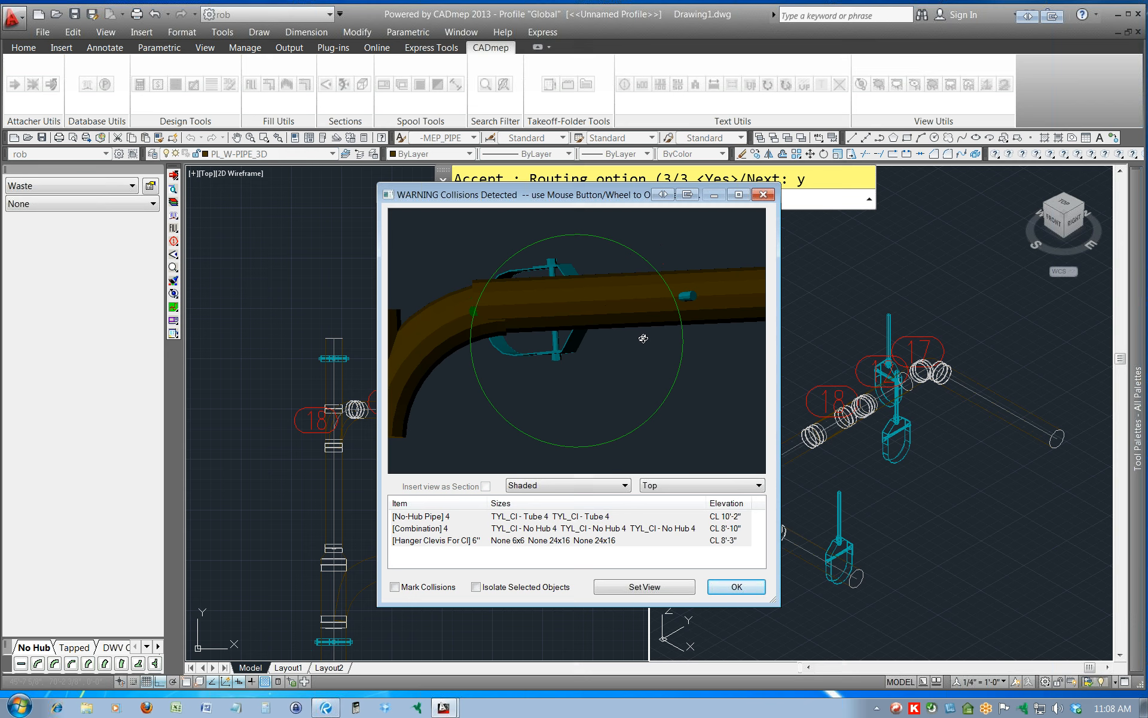
pyautogui.click(736, 588)
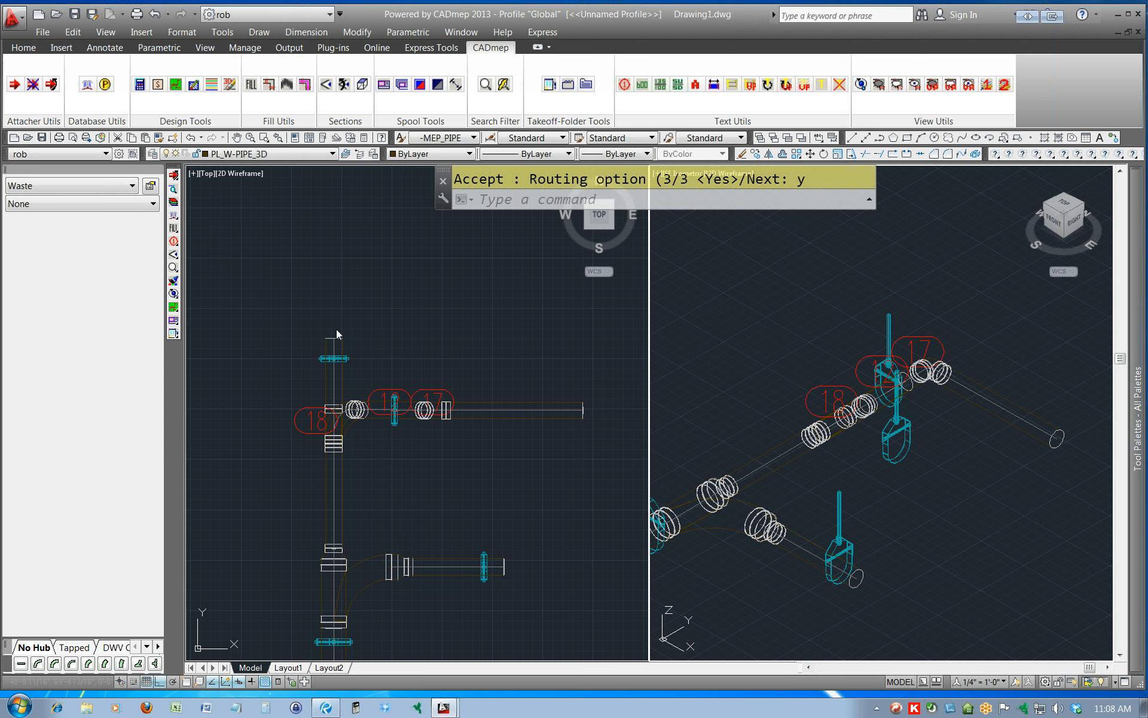
pyautogui.press('Escape')
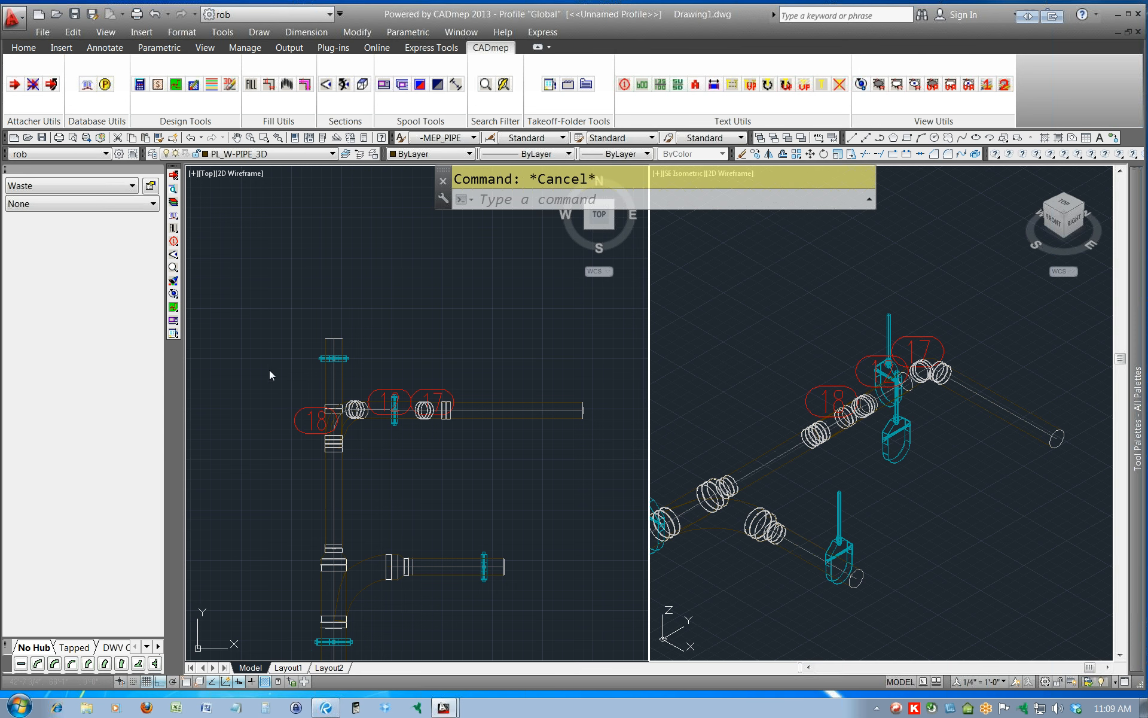
# Inspect the northern wye, its new fittings and the branch pipe as a shaded 3D model in the Object Viewer.
pyautogui.click(266, 328)
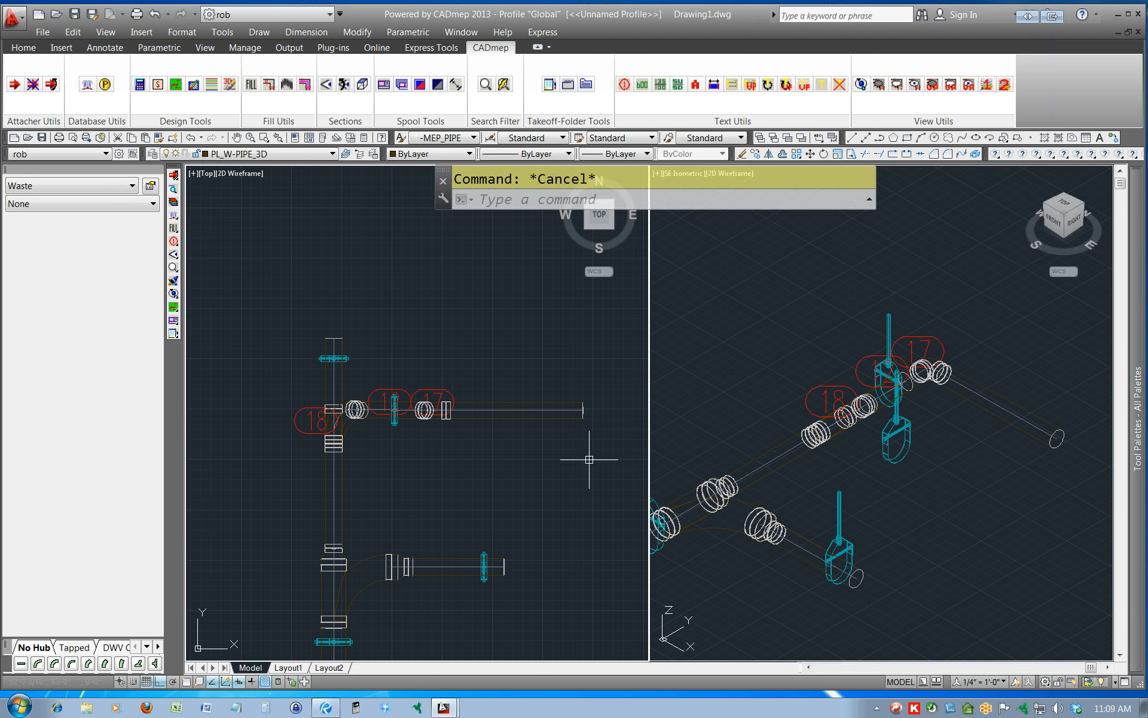
pyautogui.click(270, 321)
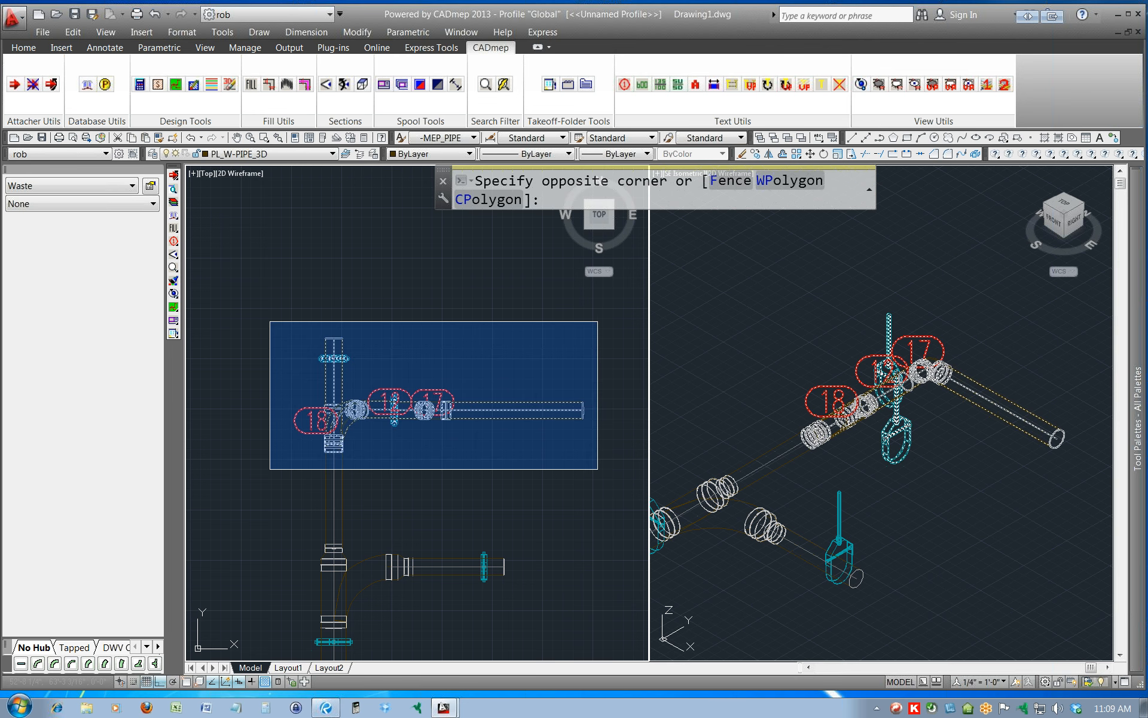
pyautogui.click(598, 469)
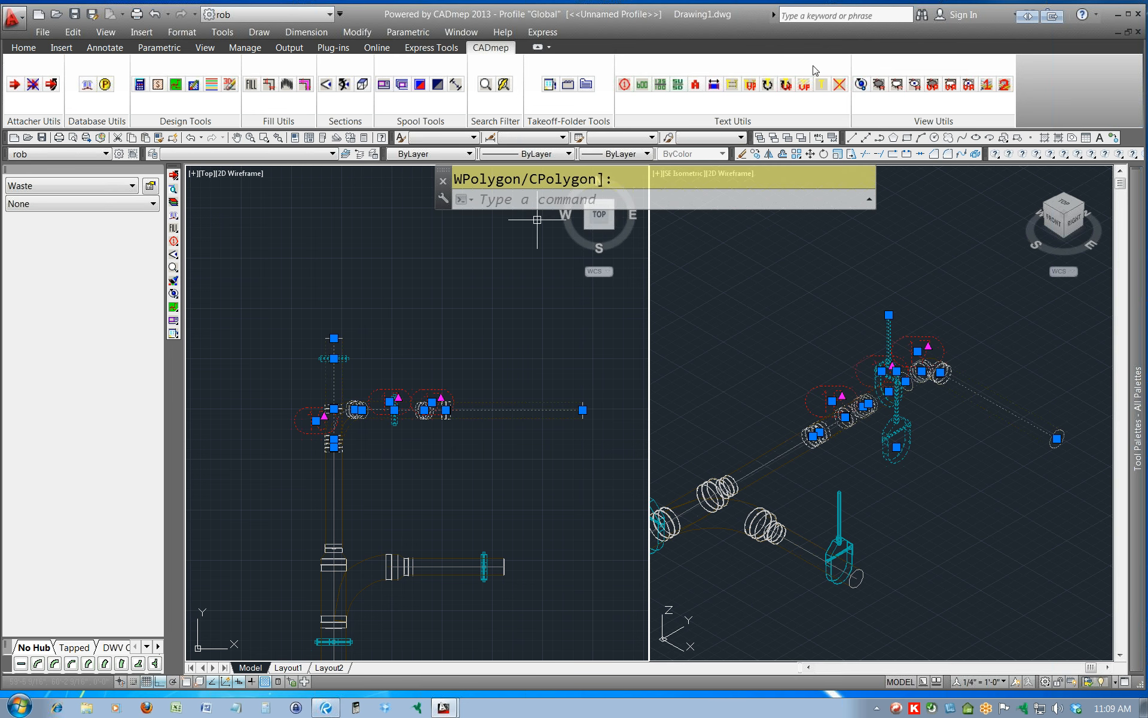
pyautogui.click(861, 86)
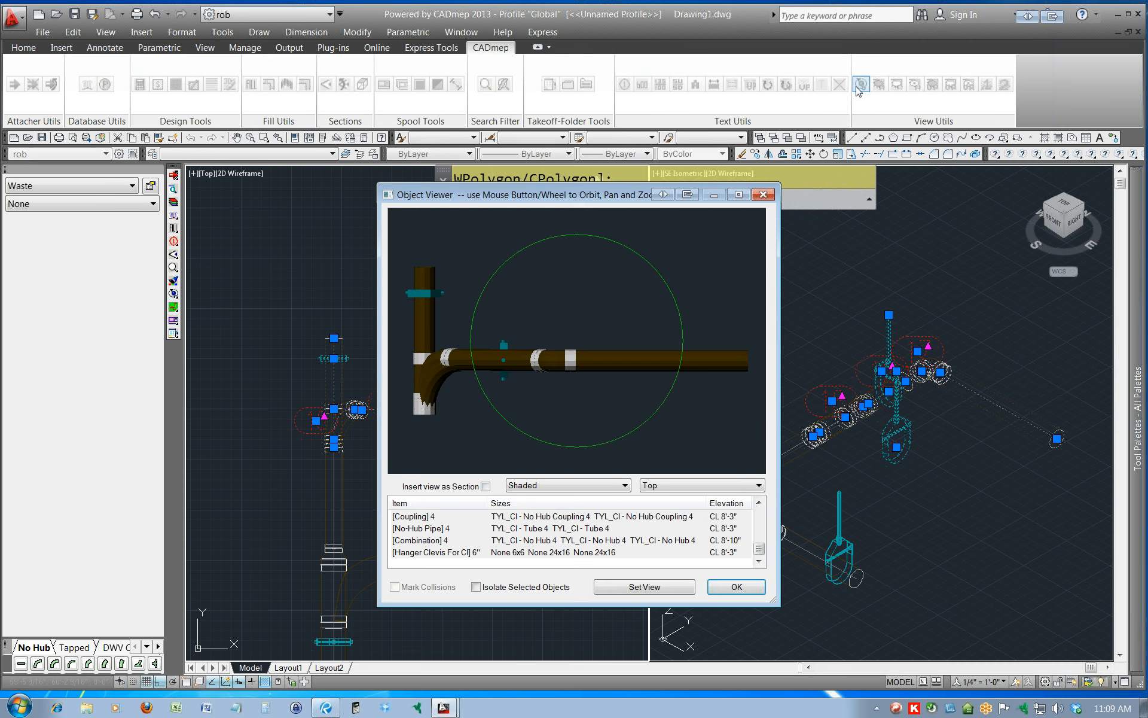
pyautogui.moveTo(598, 419)
pyautogui.mouseDown()
pyautogui.moveTo(655, 280)
pyautogui.moveTo(687, 302)
pyautogui.moveTo(567, 369)
pyautogui.moveTo(570, 396)
pyautogui.moveTo(598, 414)
pyautogui.moveTo(504, 412)
pyautogui.moveTo(571, 377)
pyautogui.moveTo(577, 312)
pyautogui.mouseUp()
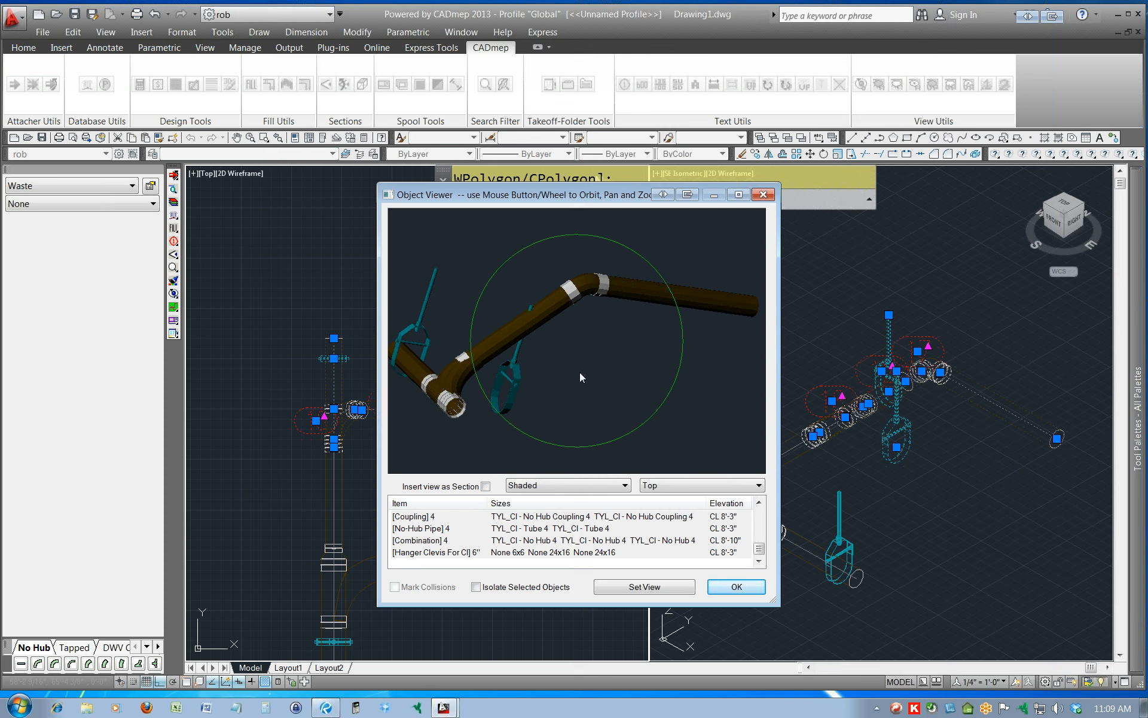
pyautogui.click(716, 586)
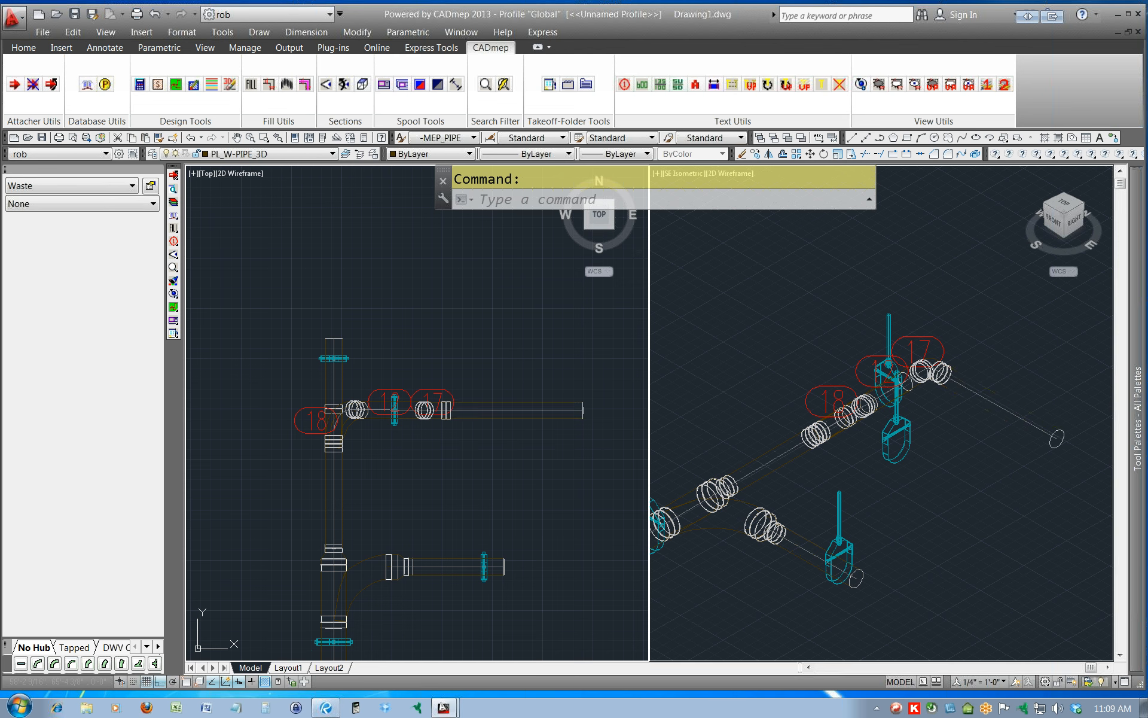
pyautogui.click(525, 410)
pyautogui.rightClick(524, 420)
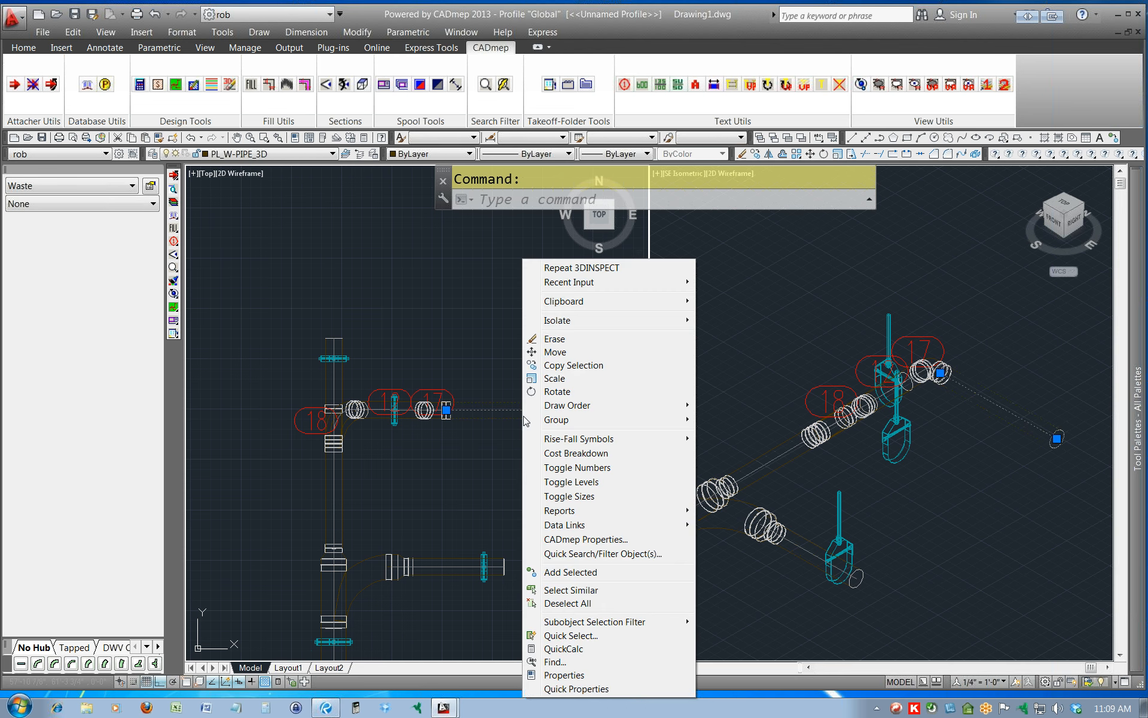
pyautogui.click(468, 448)
pyautogui.press('Escape')
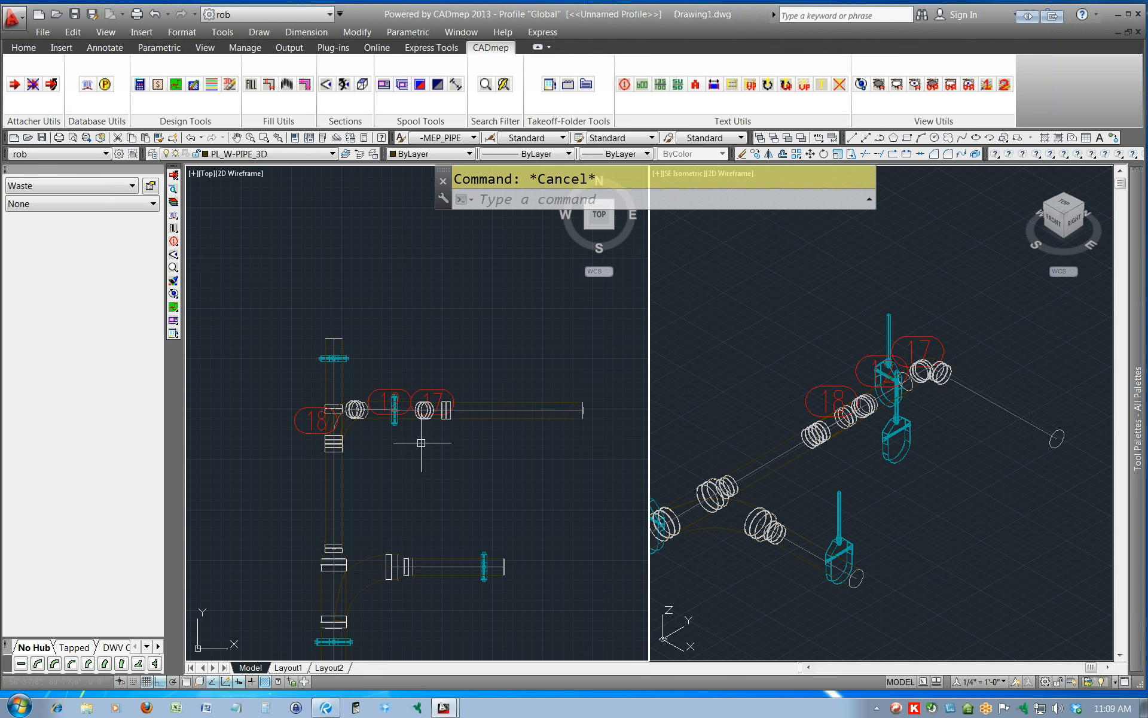
pyautogui.scroll(4, 352, 425)
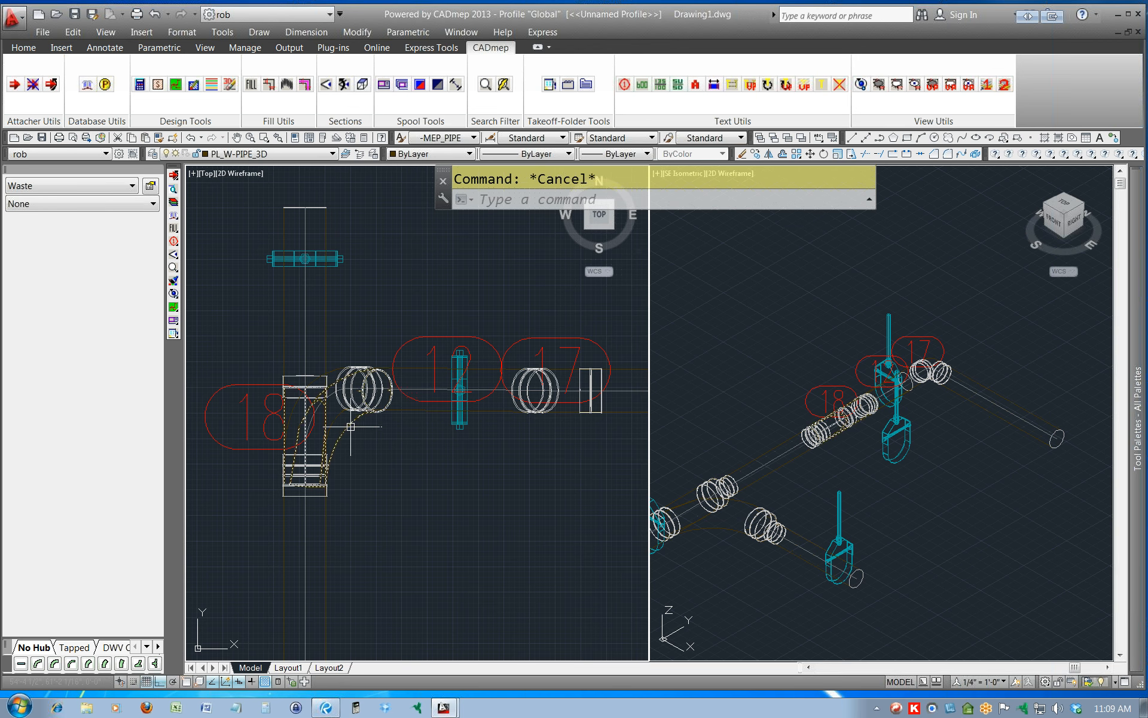
# Undo the fill that joins the raised branch pipe to the rotated wye.
pyautogui.moveTo(333, 369)
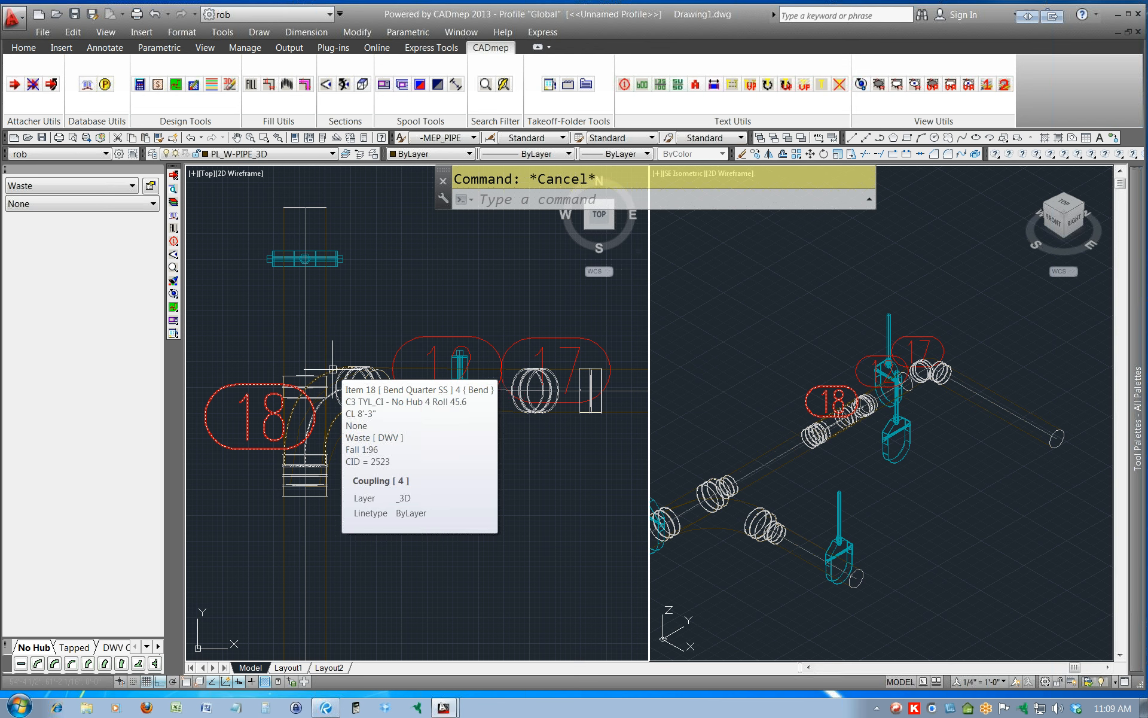
pyautogui.click(333, 369)
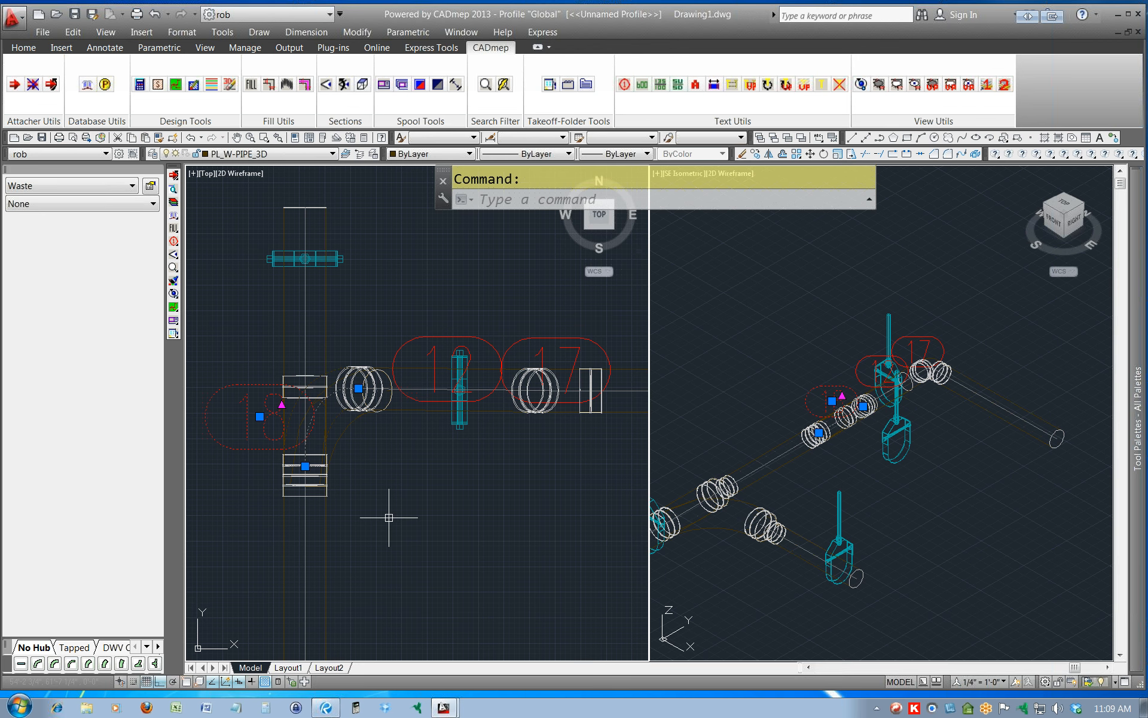
pyautogui.hotkey('ctrl', 'z')
pyautogui.hotkey('ctrl', 'z')
pyautogui.hotkey('ctrl', 'z')
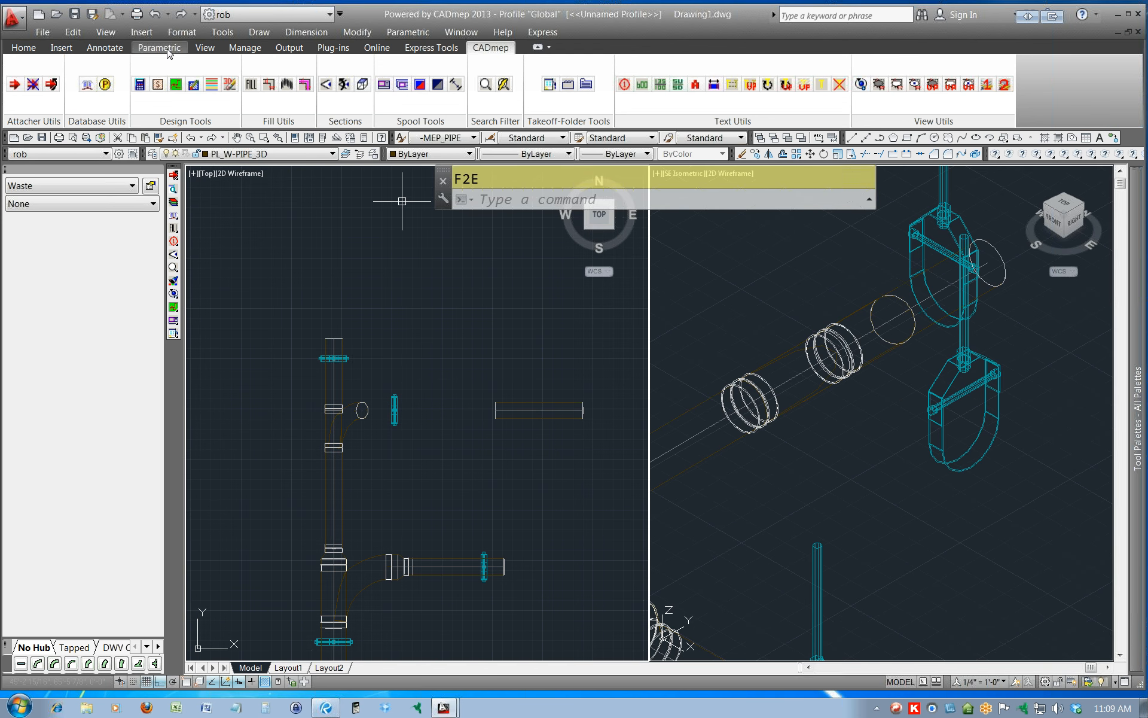
# Run Fill Between Ends from the raised branch pipe's west end to the rotated wye's outlet and accept Solution 1.
pyautogui.click(270, 86)
pyautogui.click(529, 389)
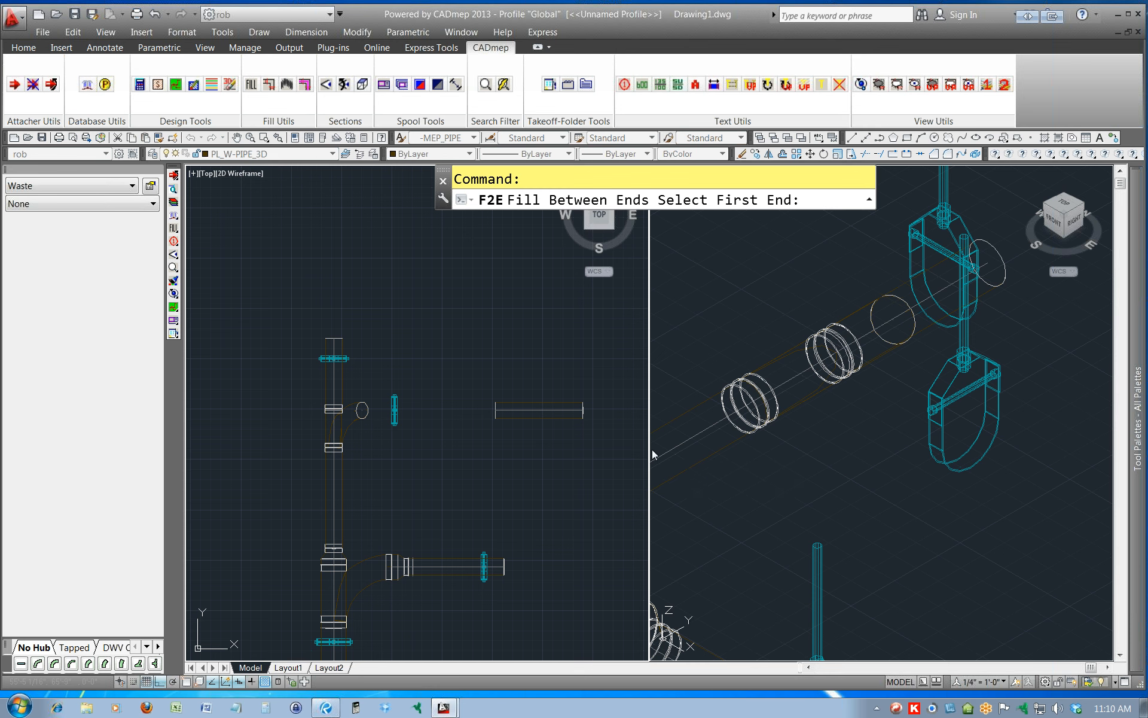
pyautogui.click(495, 406)
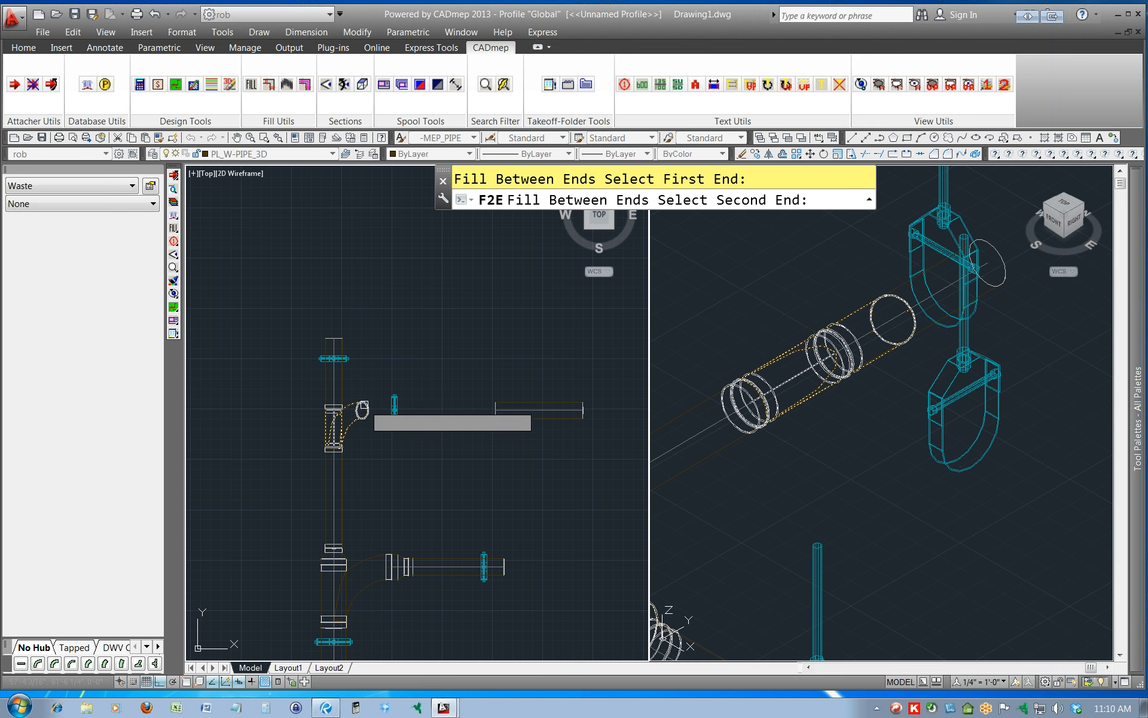
pyautogui.click(362, 408)
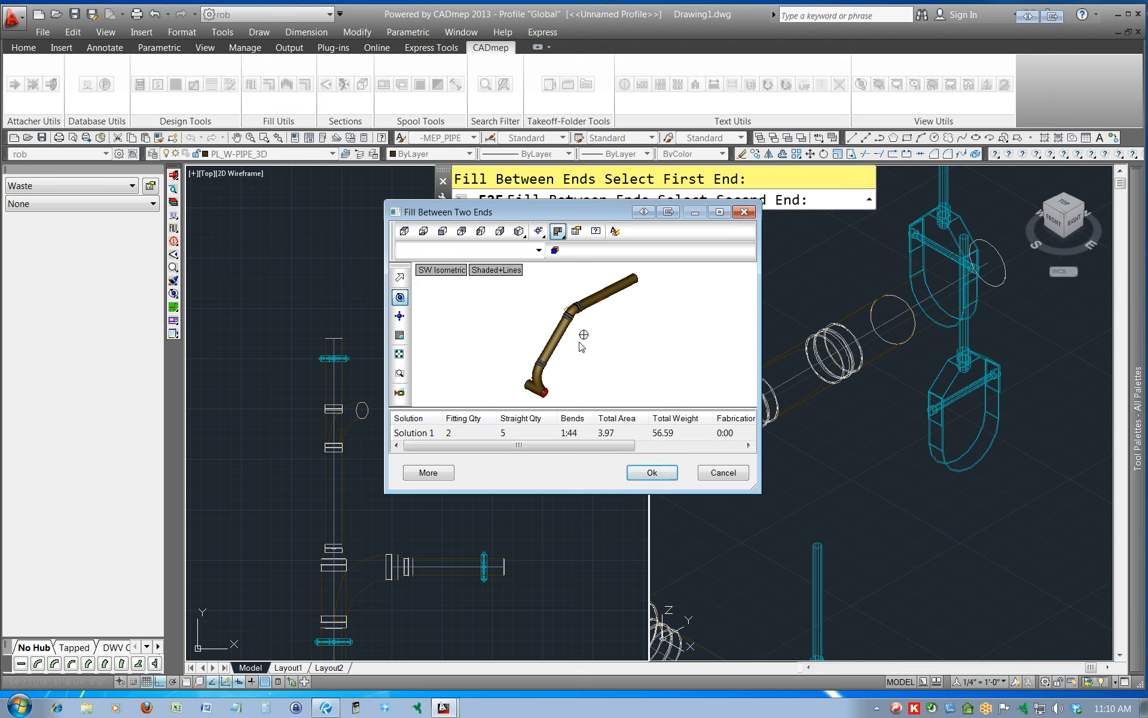
pyautogui.moveTo(594, 363)
pyautogui.mouseDown()
pyautogui.moveTo(602, 335)
pyautogui.moveTo(584, 328)
pyautogui.mouseUp()
pyautogui.click(652, 473)
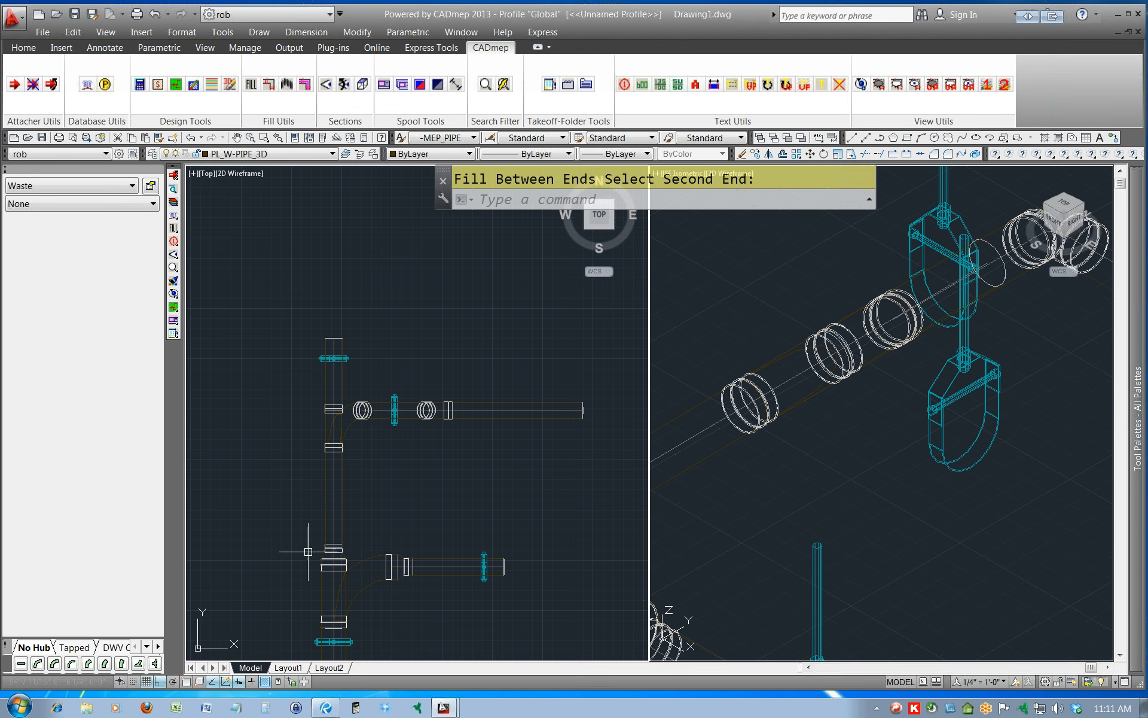
# Rearrange the docked palettes so the service selector sits below the expanded No Hub fittings, with empty drawing space in the Top view.
pyautogui.moveTo(557, 482); pyautogui.dragTo(435, 500, button='middle')
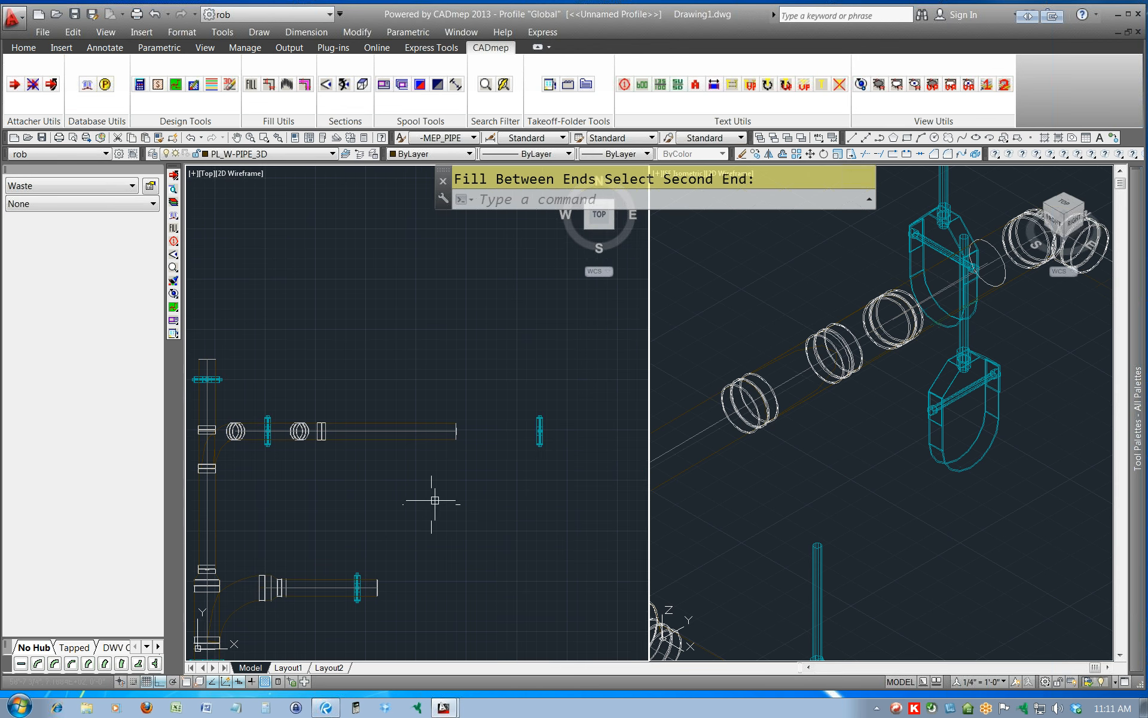
pyautogui.moveTo(341, 289); pyautogui.dragTo(730, 396, button='middle')
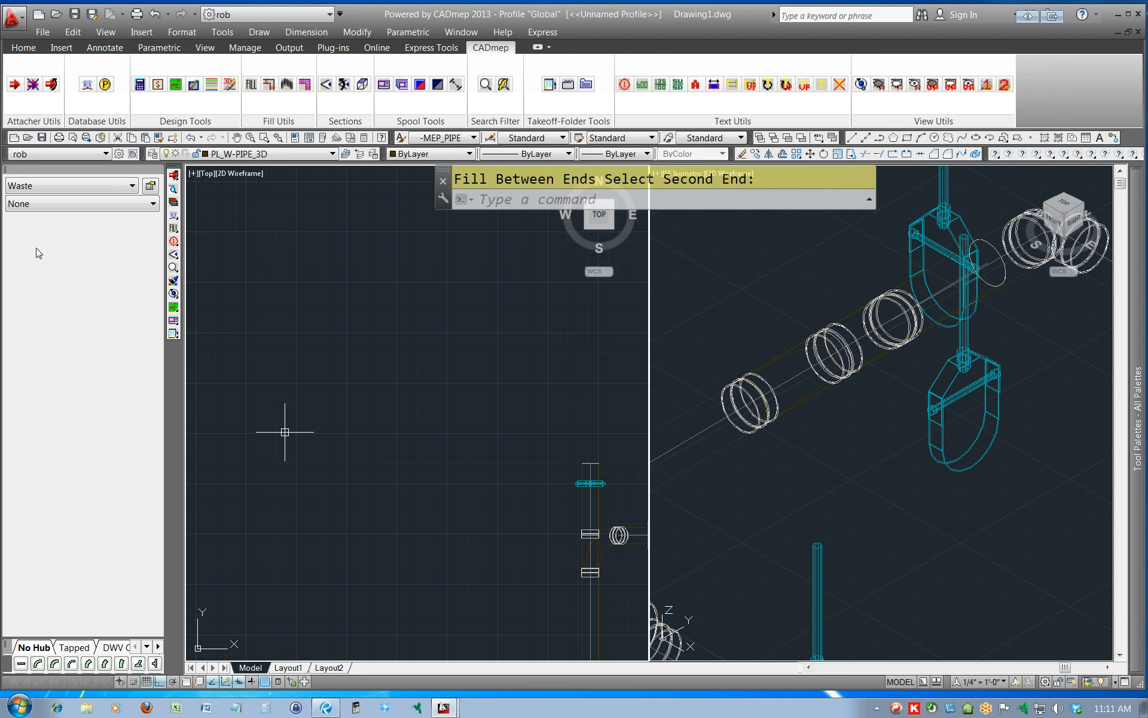
pyautogui.moveTo(8, 178); pyautogui.dragTo(15, 652)
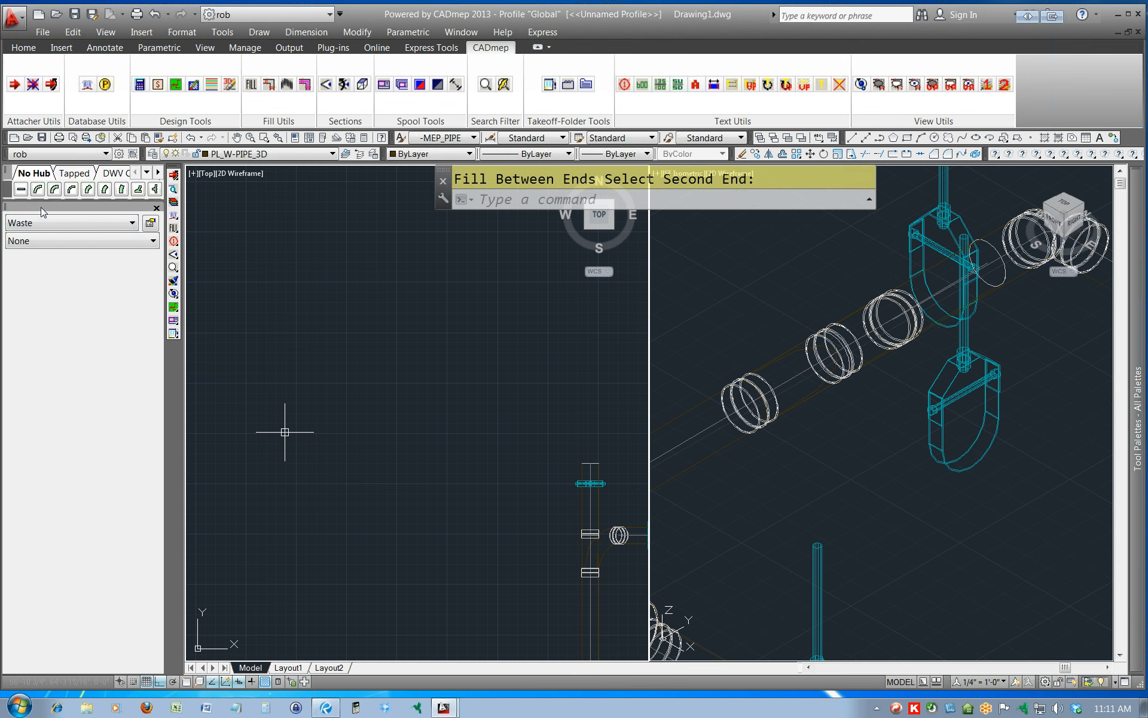
pyautogui.moveTo(41, 203); pyautogui.dragTo(65, 610)
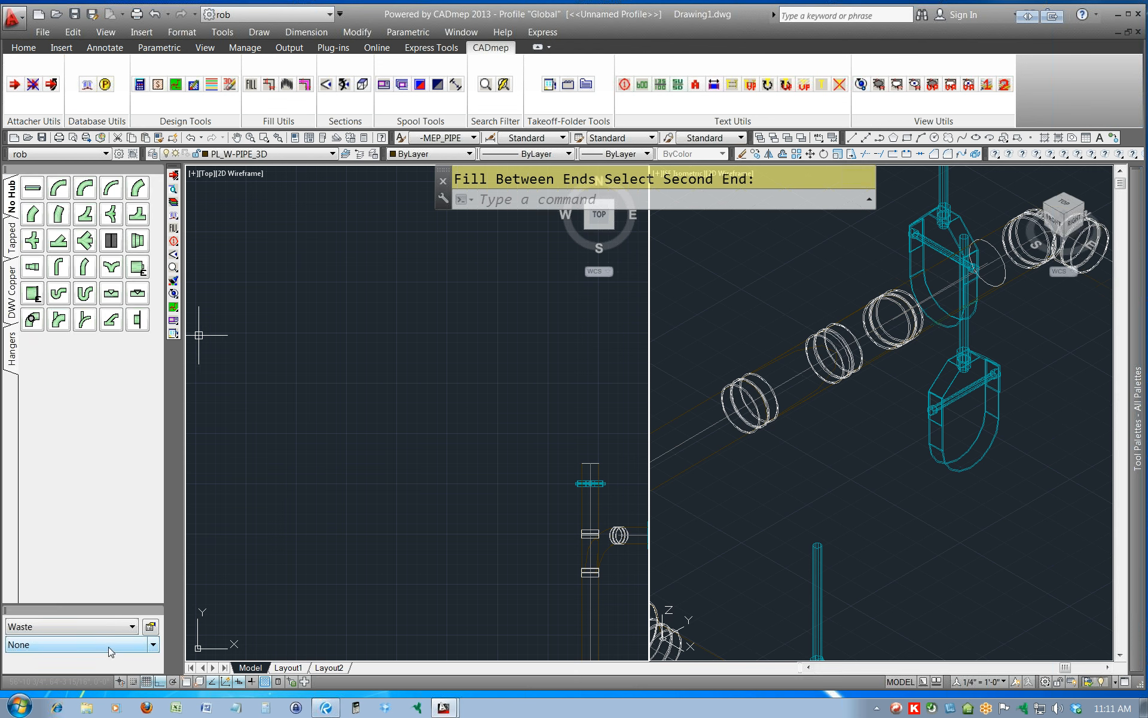
# Switch the active service to Cold Water under ADSK - Plumbing (Domestic).
pyautogui.click(132, 626)
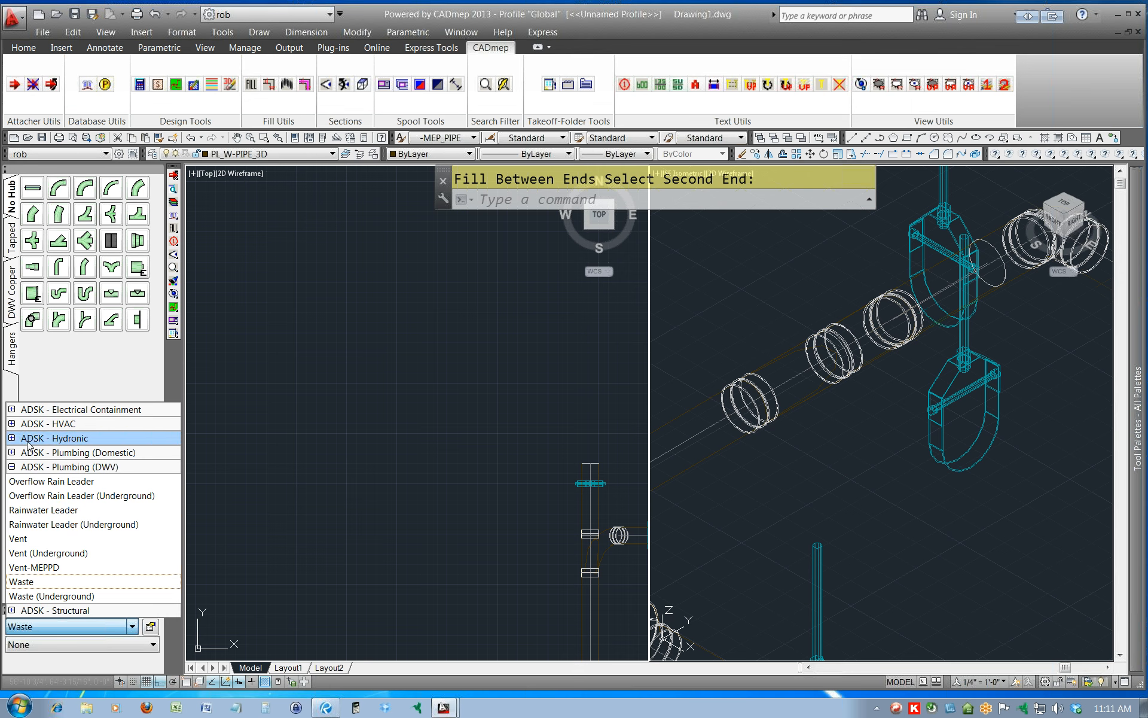
pyautogui.click(13, 455)
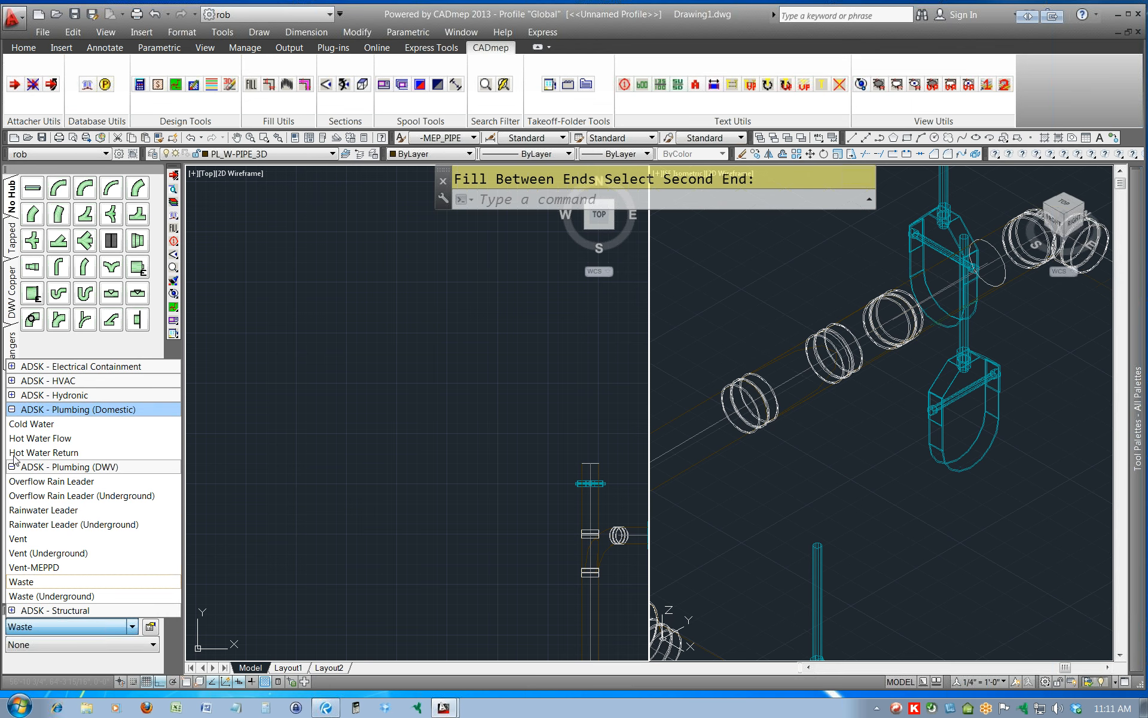
pyautogui.click(31, 424)
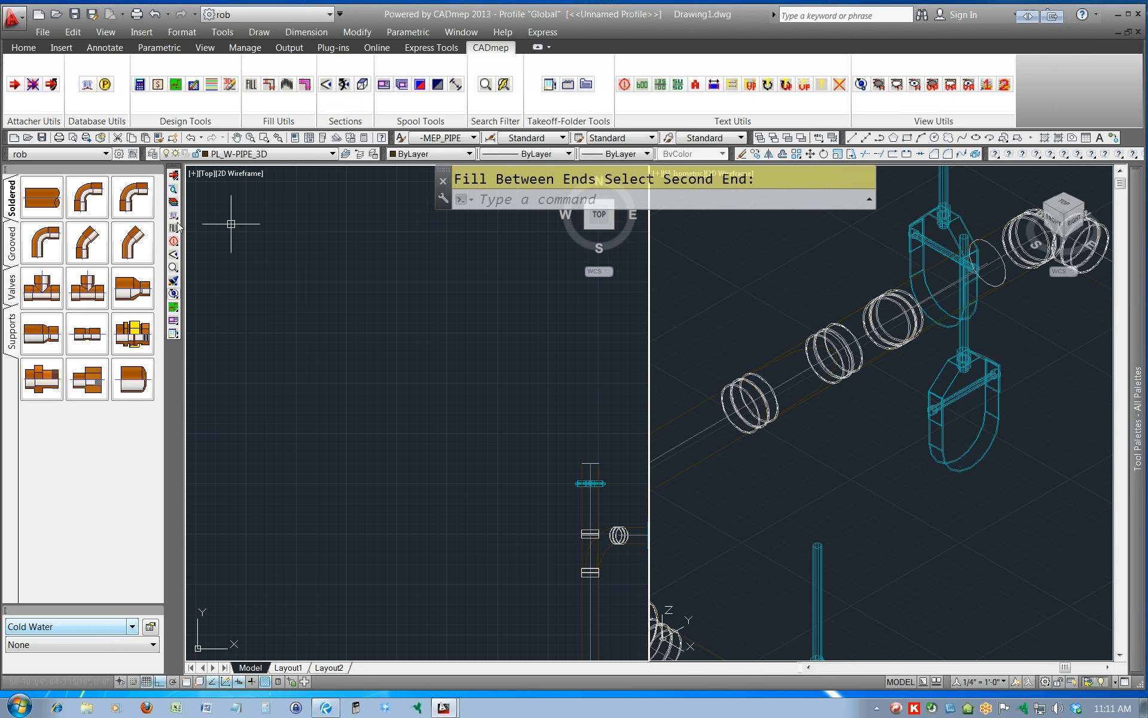
# Start a 1" Cold Water design line west of the waste main, running north and turning east for about 1'-4".
pyautogui.click(172, 309)
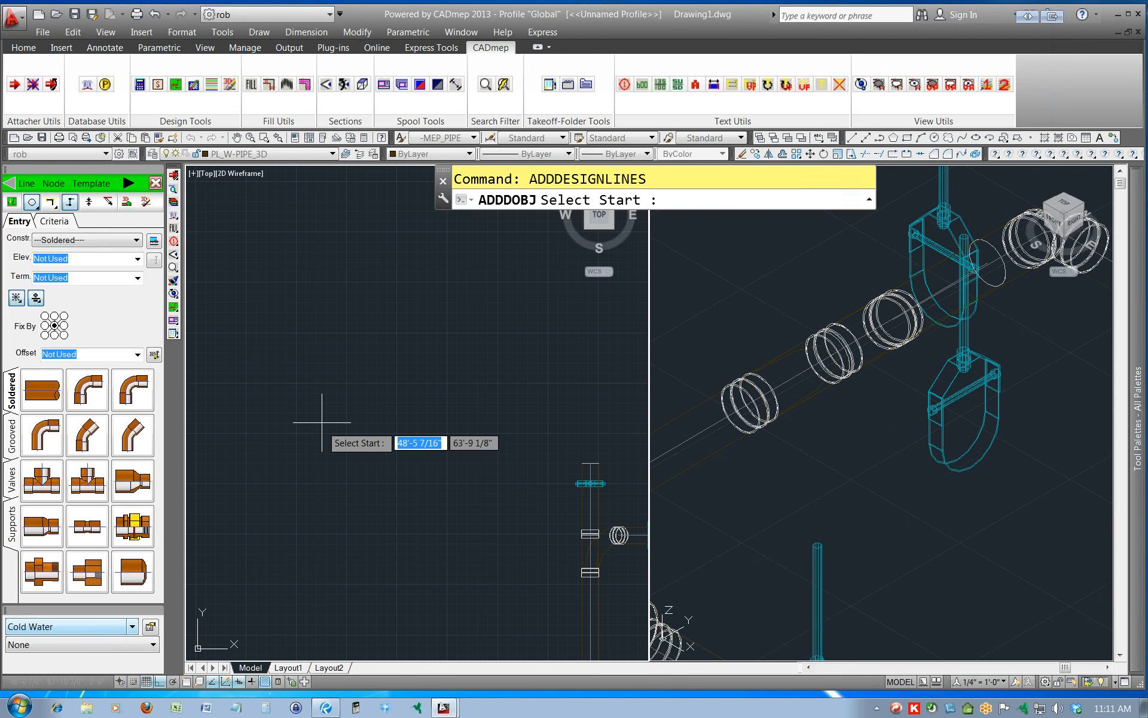
pyautogui.click(137, 240)
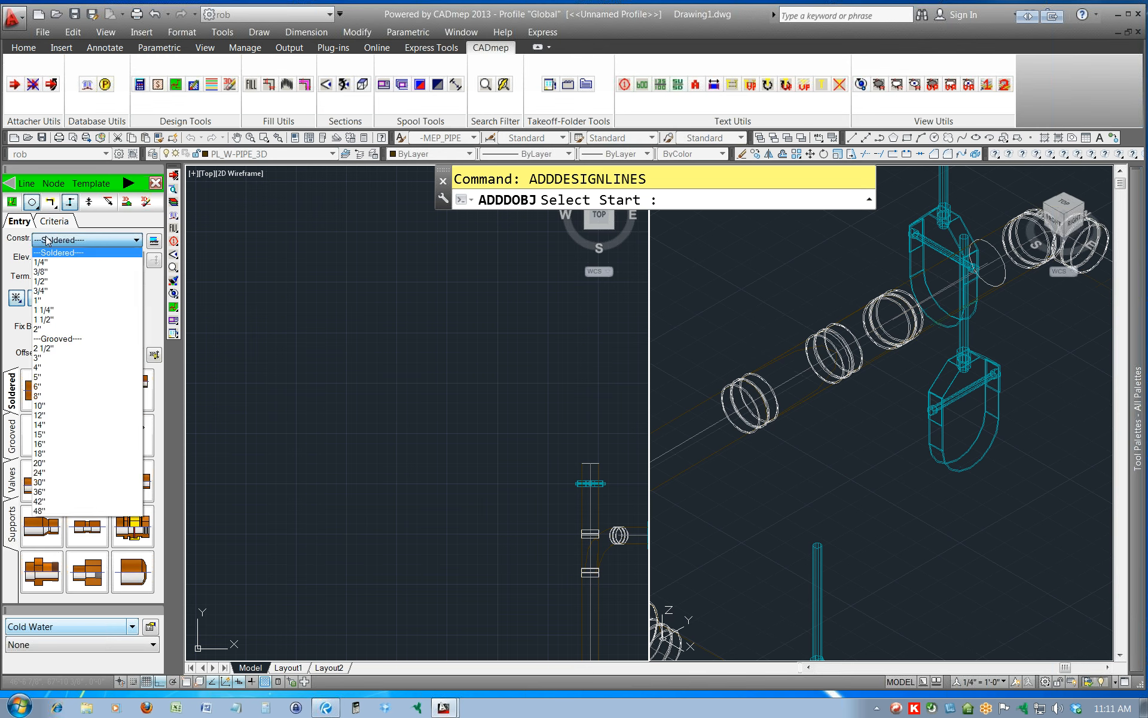
pyautogui.click(51, 300)
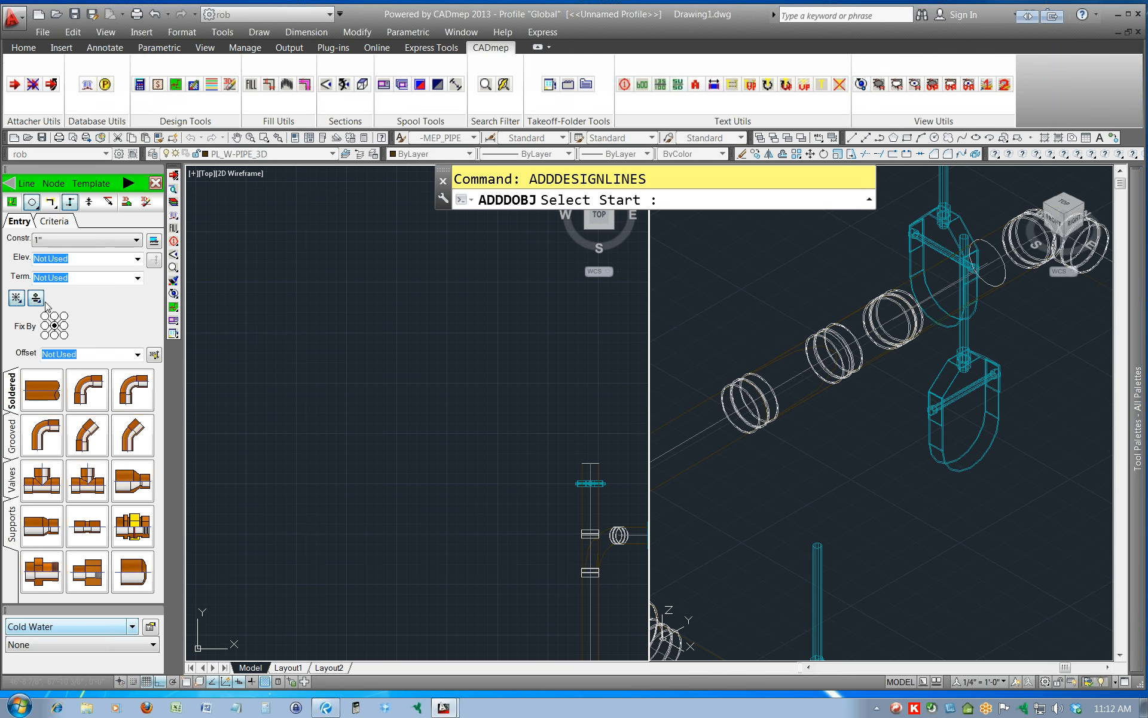
pyautogui.click(369, 600)
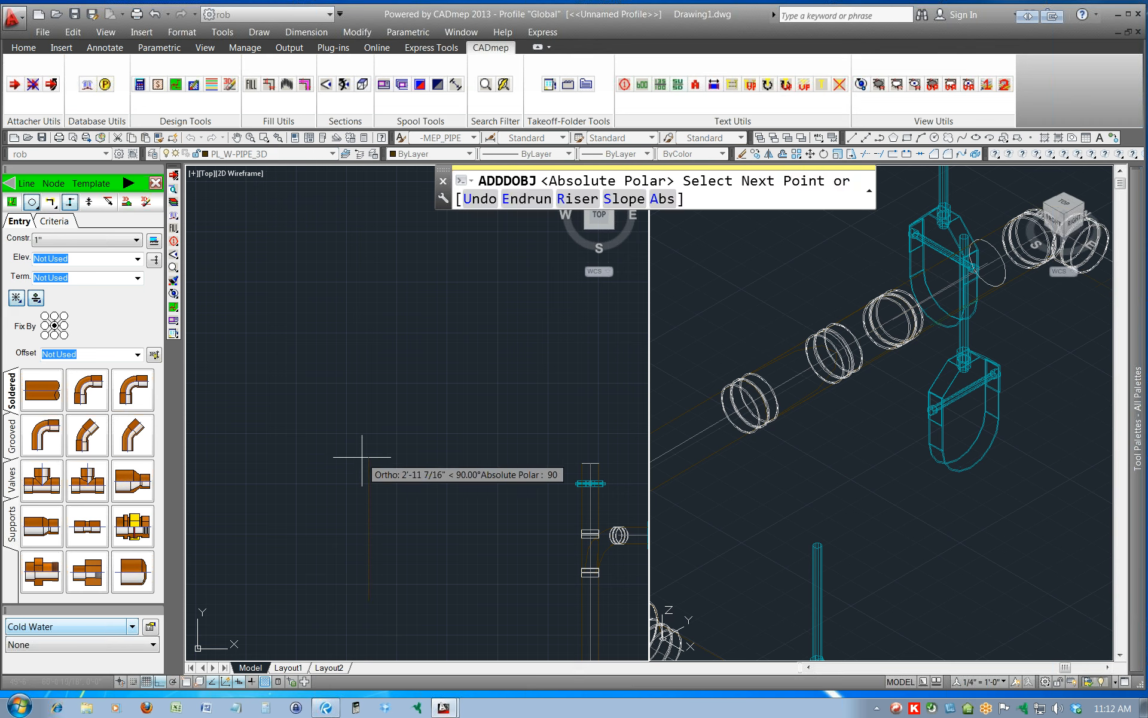
pyautogui.click(369, 401)
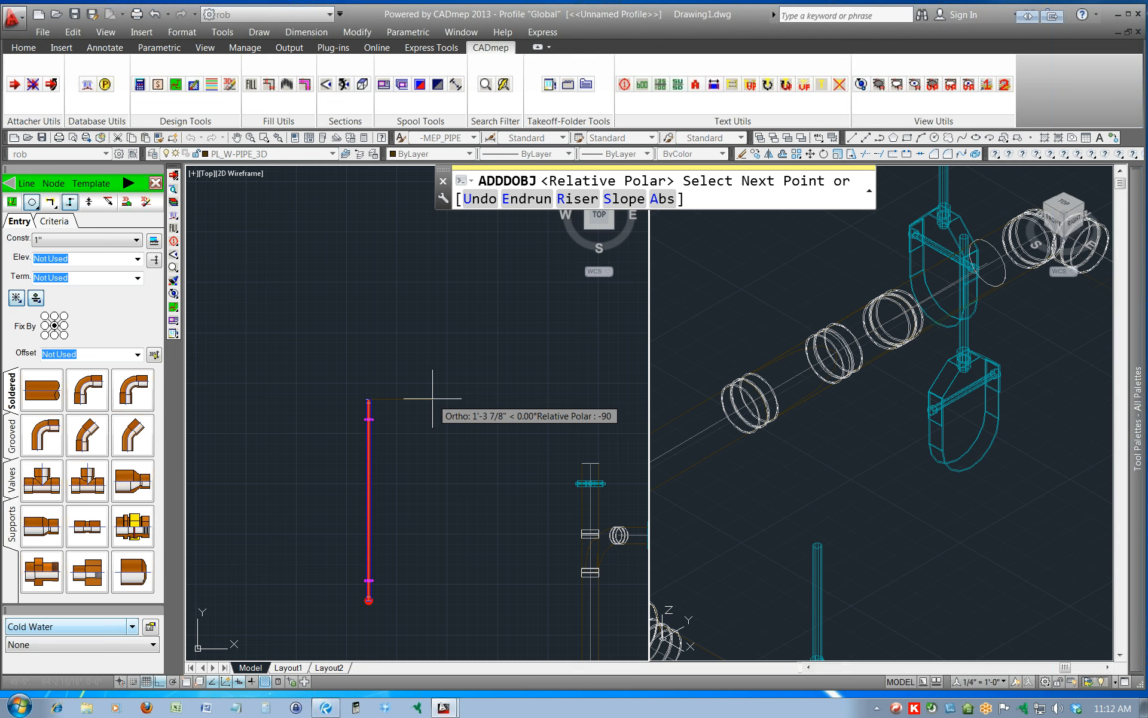
pyautogui.click(434, 401)
# Extend the design line north by about 1'-4 1/2" from its east end, end the run and exit design line entry.
pyautogui.scroll(10, 434, 402)
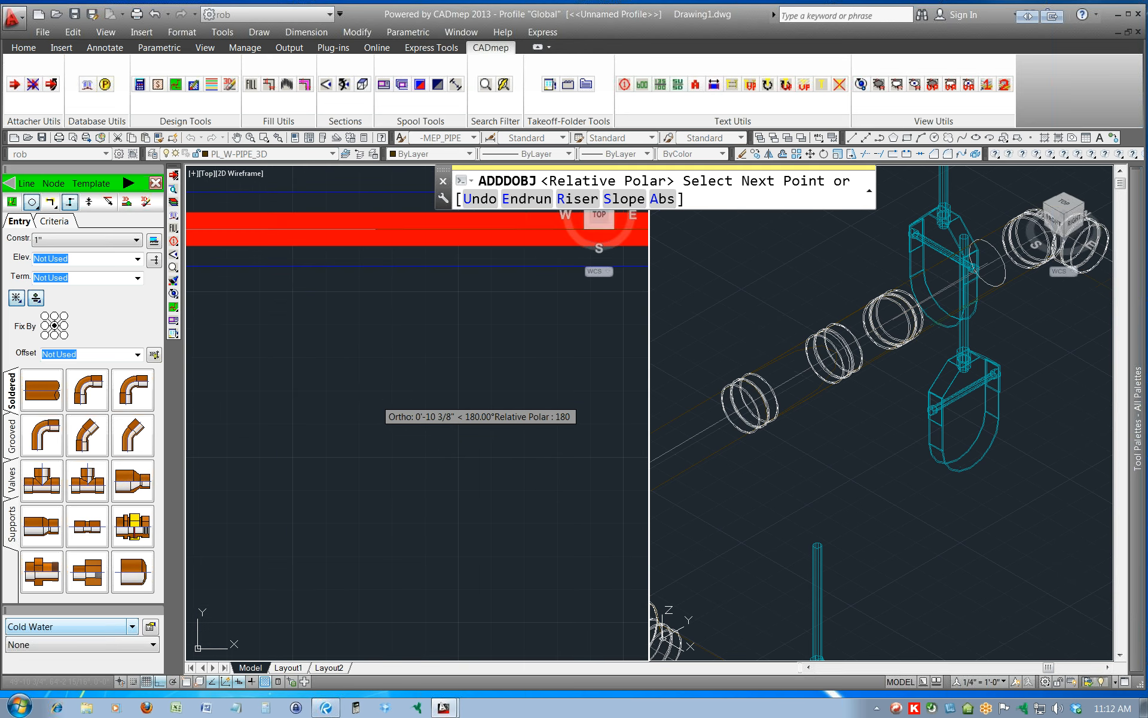
pyautogui.scroll(-3, 375, 399)
pyautogui.scroll(-2, 376, 398)
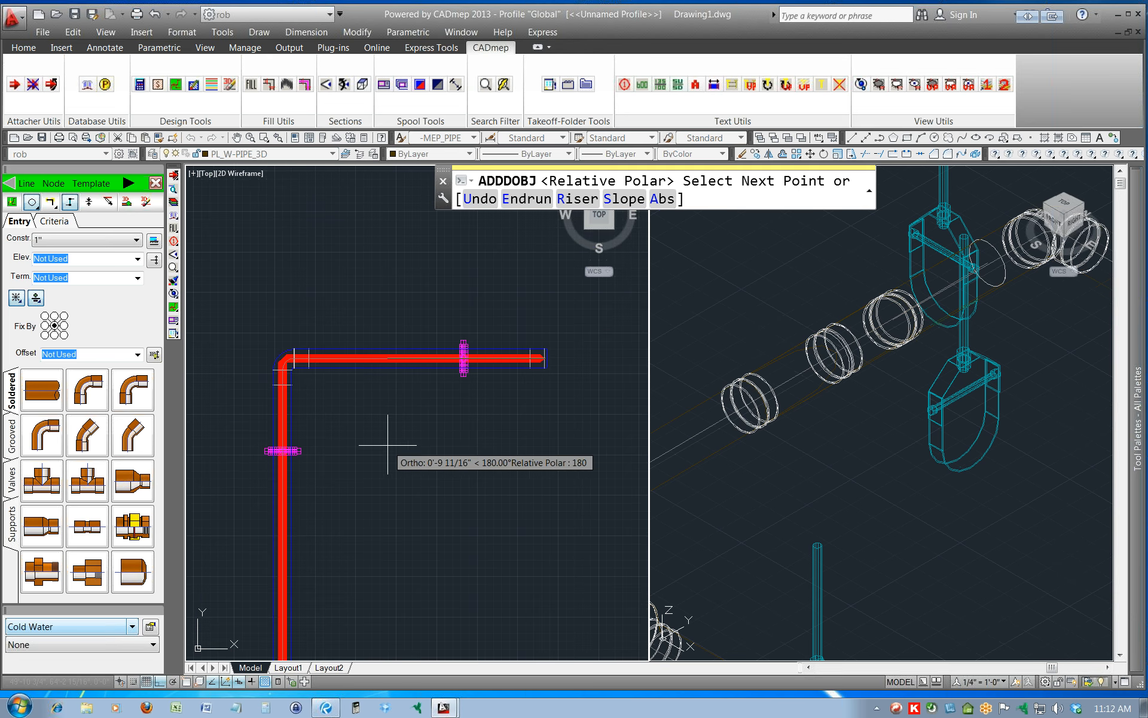
pyautogui.scroll(-2, 392, 523)
pyautogui.moveTo(410, 549); pyautogui.dragTo(405, 405, button='middle')
pyautogui.scroll(-2, 416, 413)
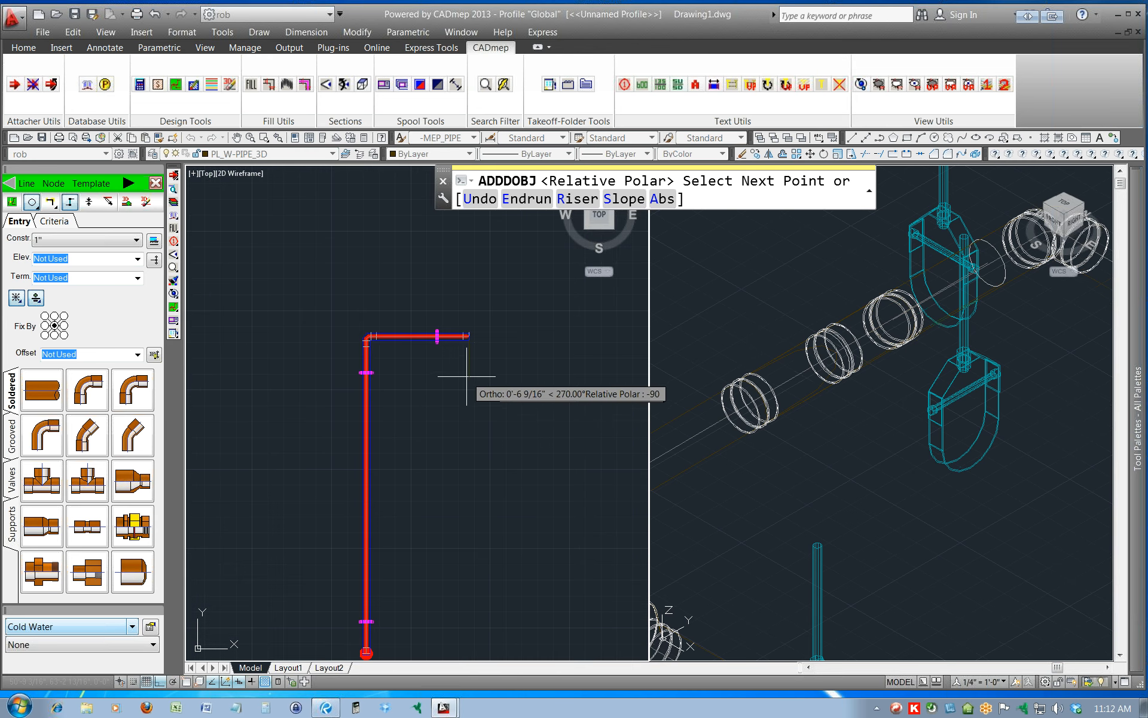
pyautogui.click(470, 230)
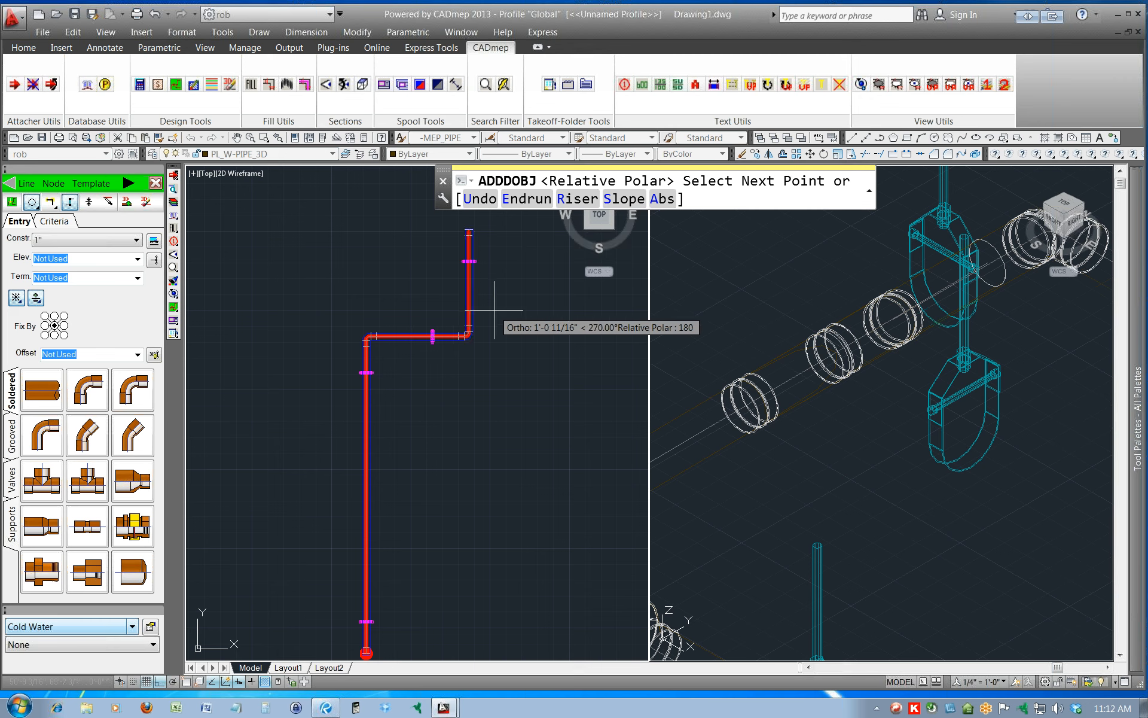
pyautogui.write('E')
pyautogui.press('Return')
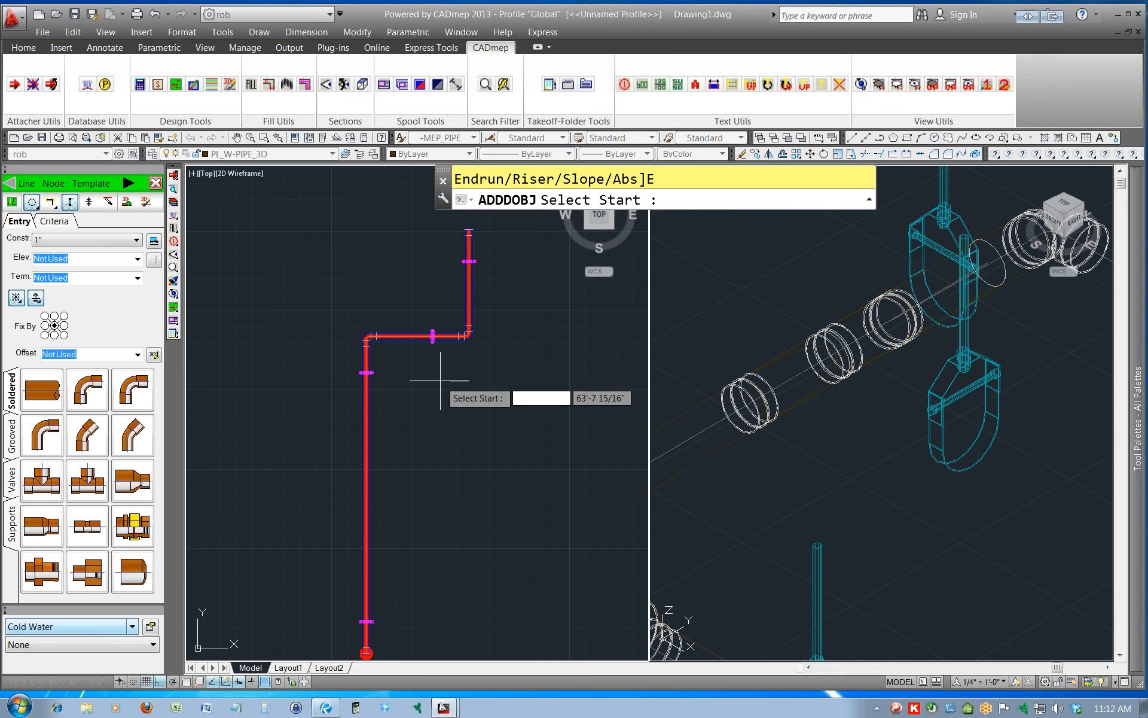
pyautogui.press('Escape')
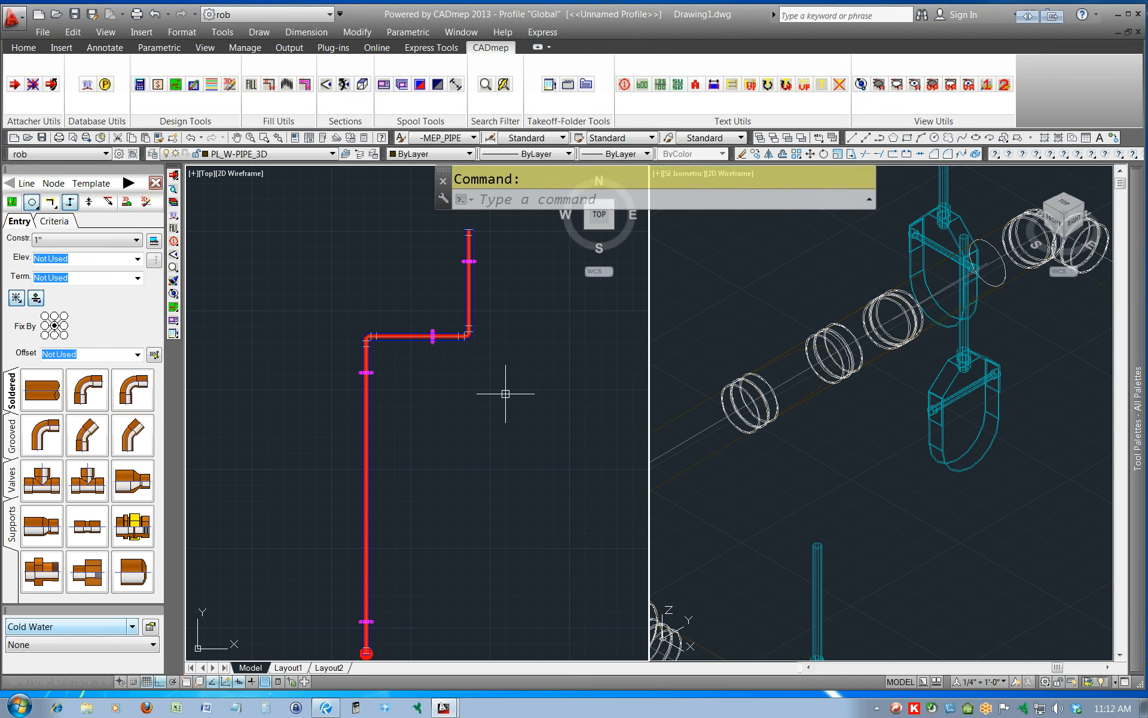
pyautogui.click(155, 182)
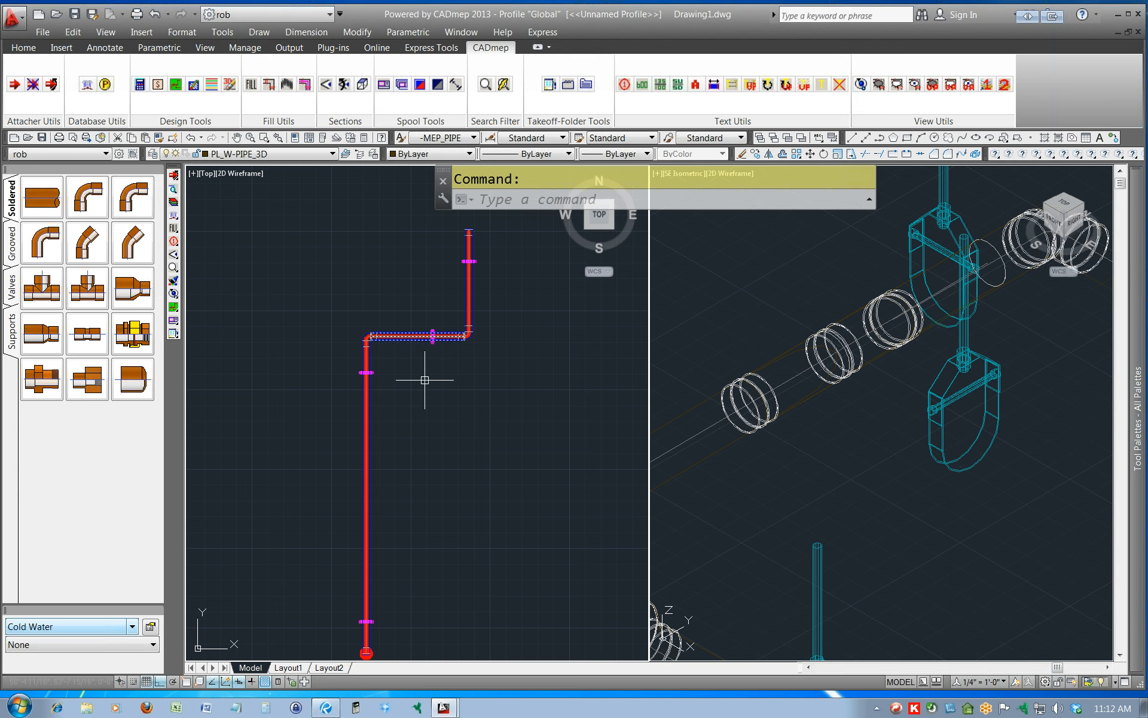
# Copy the Cold Water design line with COPYDESLINE, using a horizontal offset of 8 and a vertical offset of 8.
pyautogui.write('c')
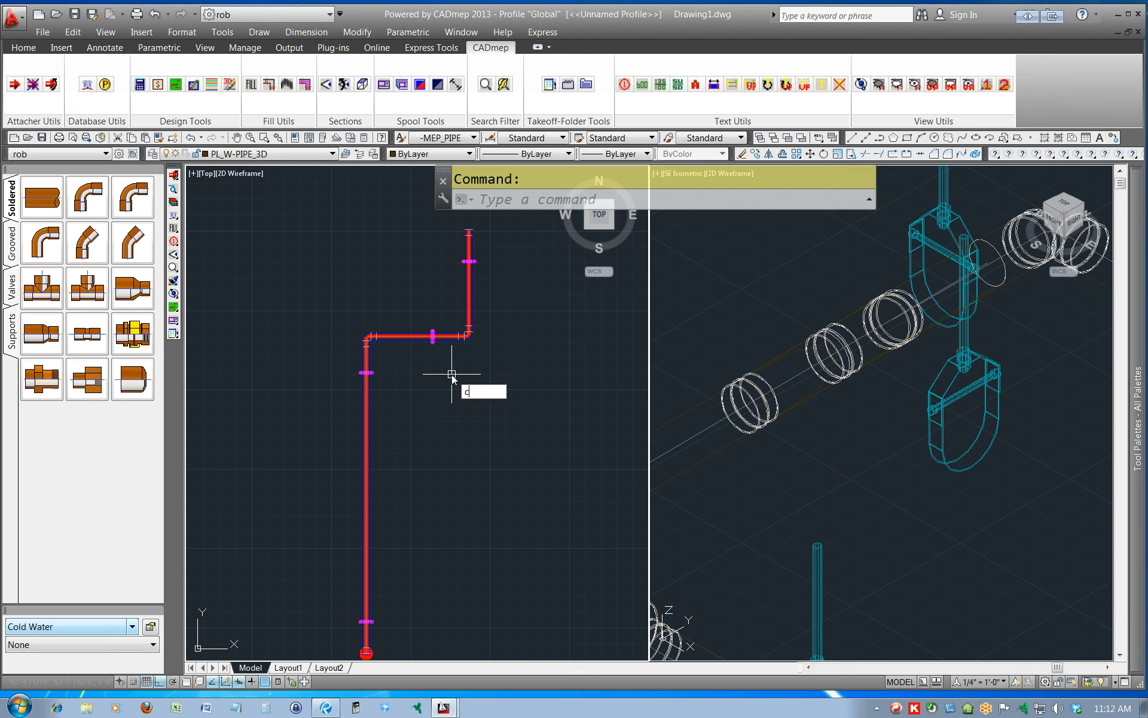
pyautogui.write('opydesline')
pyautogui.press('Return')
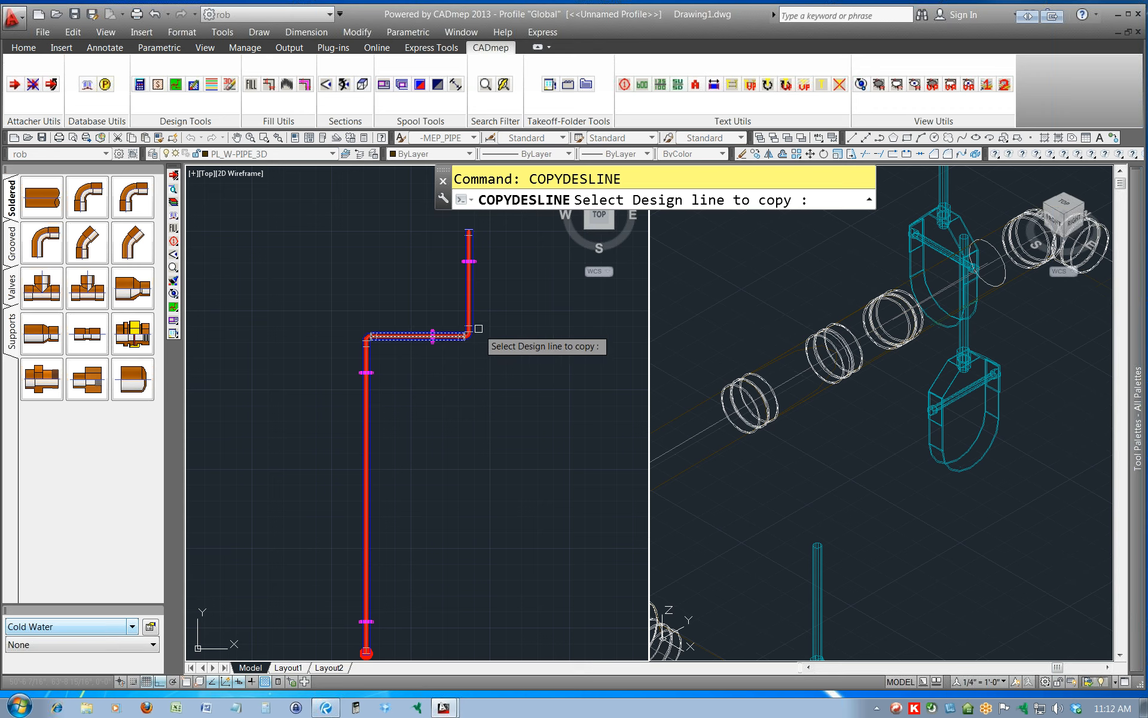
pyautogui.scroll(8, 471, 339)
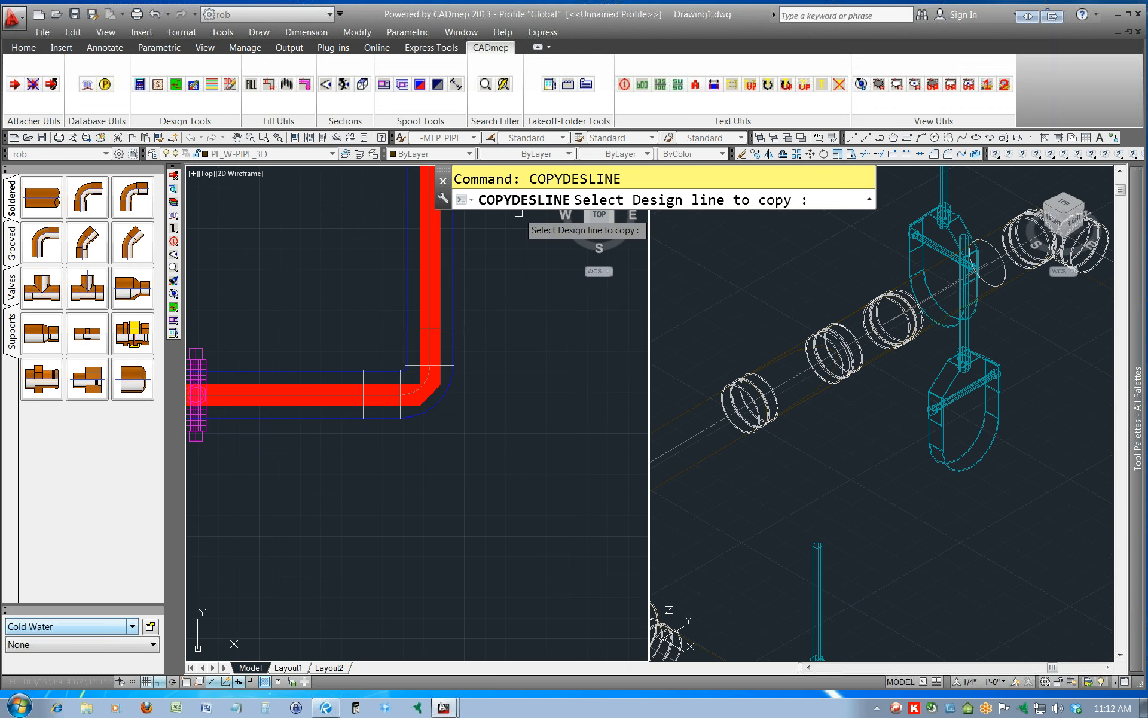
pyautogui.click(438, 395)
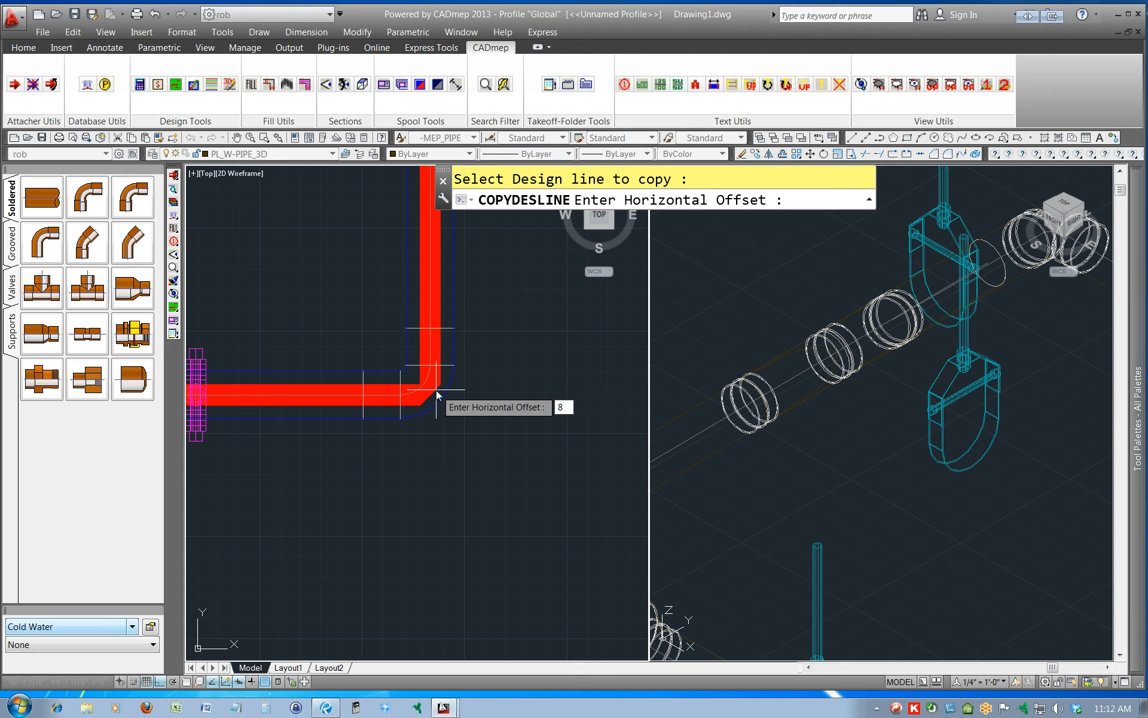
pyautogui.write('8')
pyautogui.press('Return')
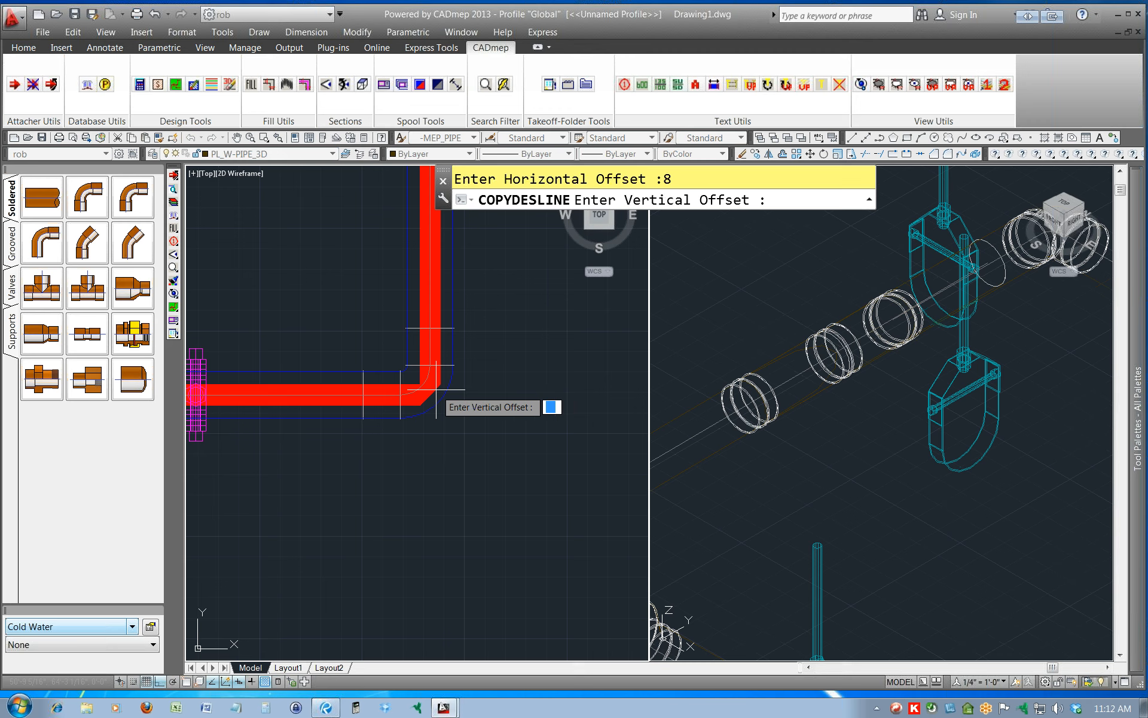
pyautogui.write('8')
pyautogui.press('Return')
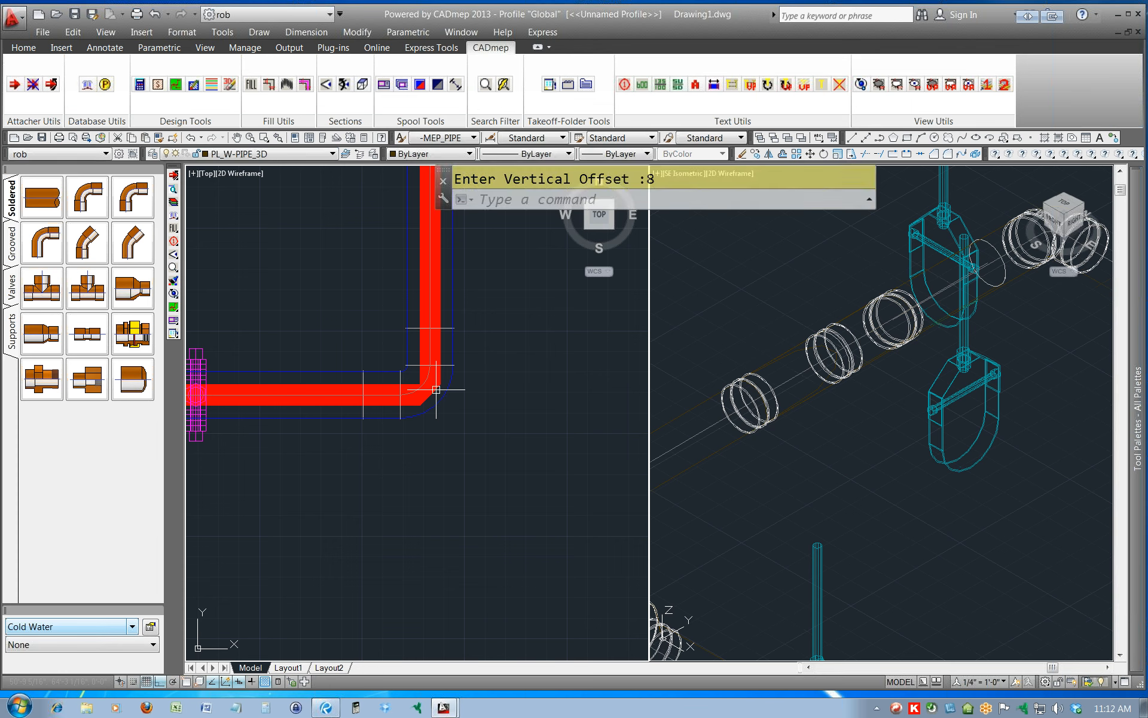
pyautogui.scroll(-5, 518, 475)
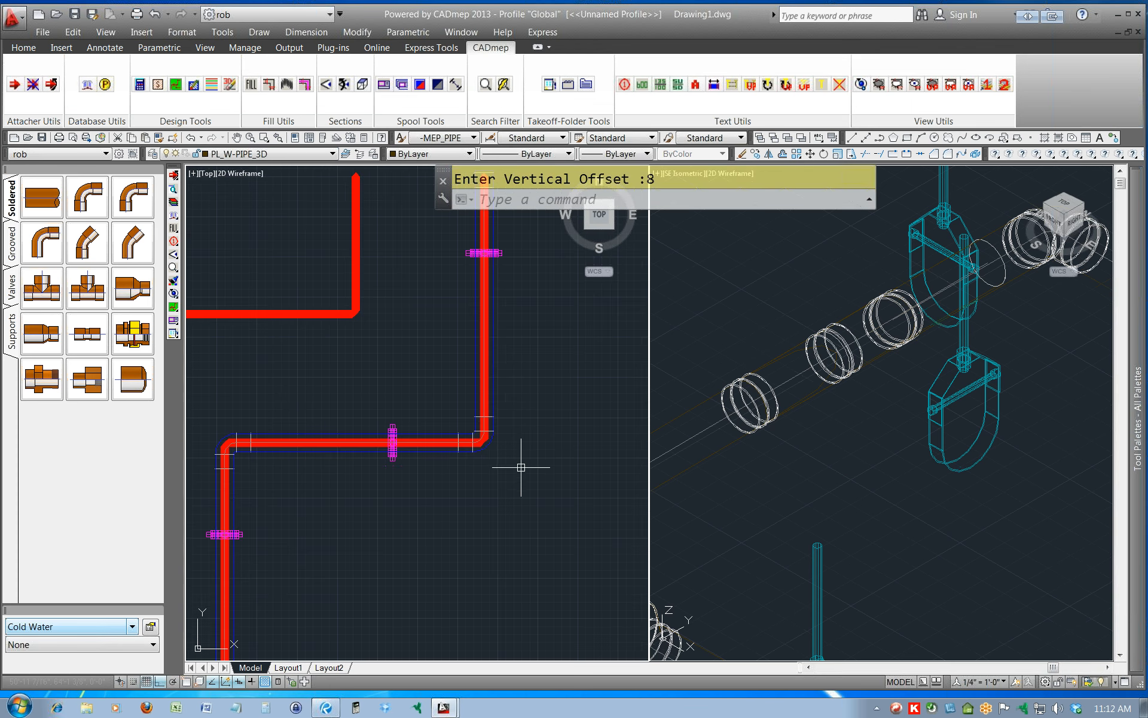
pyautogui.scroll(-2, 521, 467)
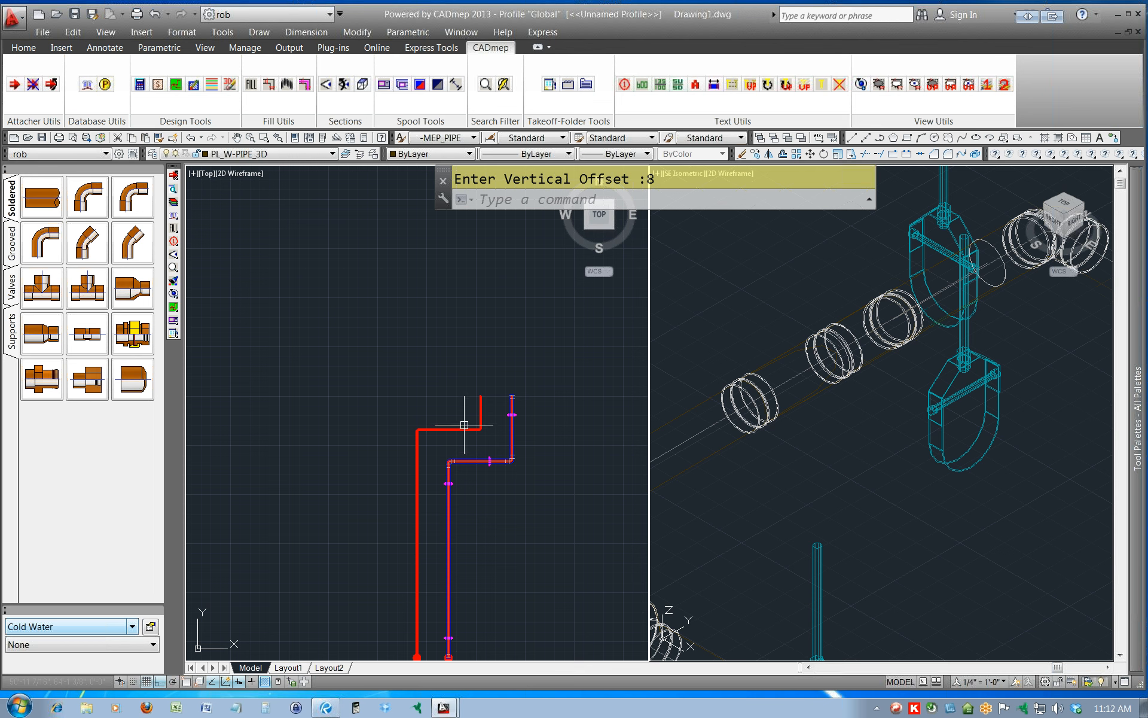
pyautogui.moveTo(461, 423); pyautogui.dragTo(464, 341, button='middle')
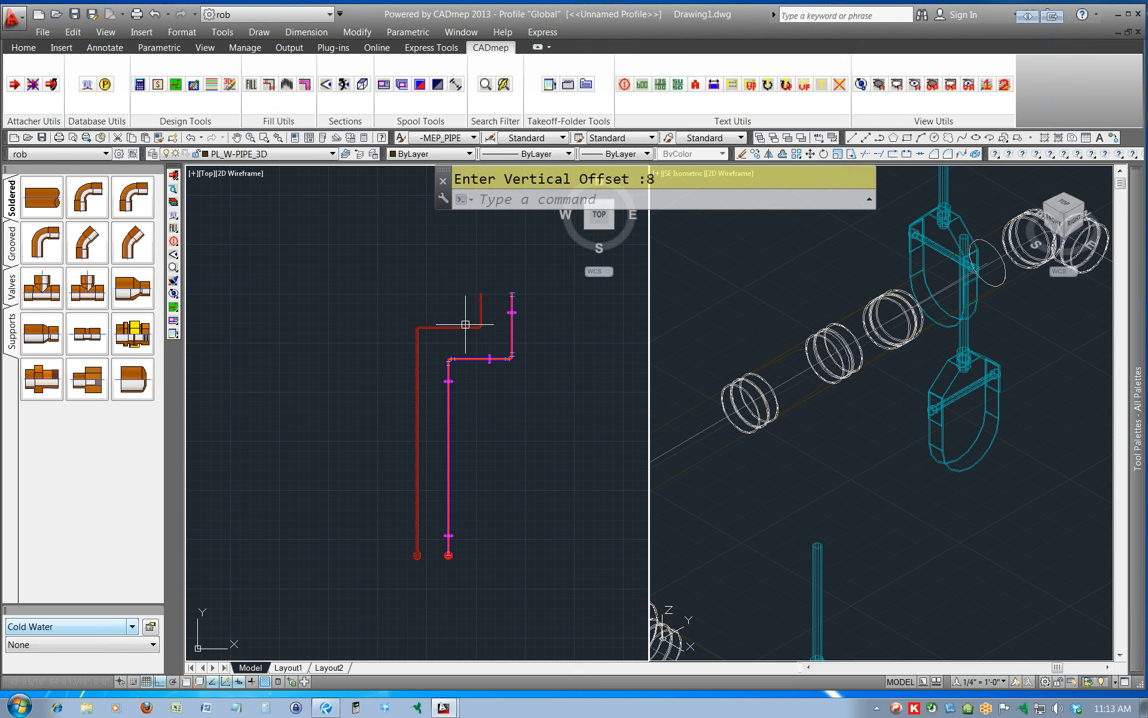
# Change the constraints of all three segments of the copied design line to 2" in the Line Editor.
pyautogui.moveTo(485, 325)
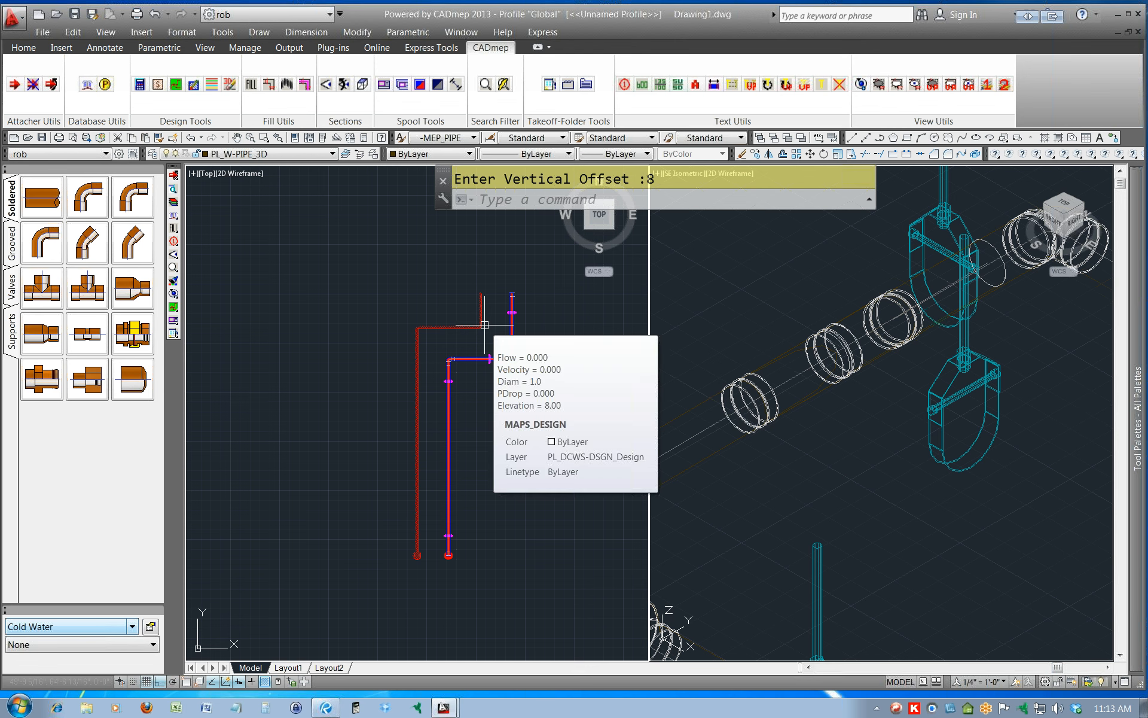
pyautogui.doubleClick(453, 330)
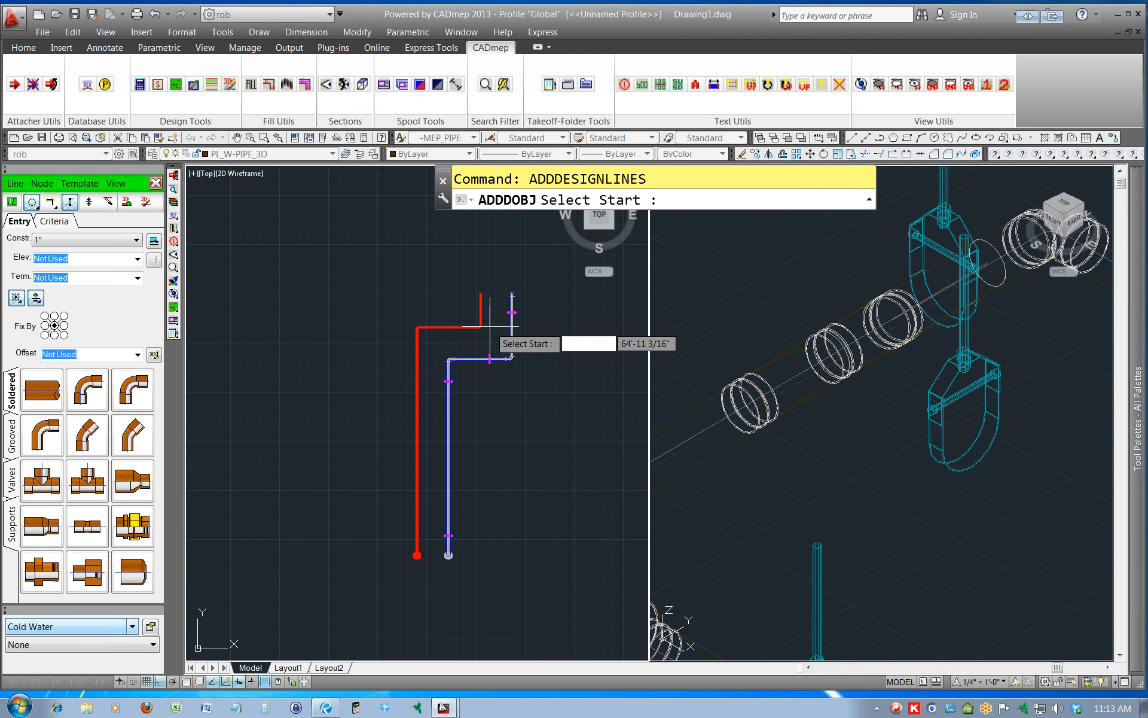
pyautogui.click(15, 183)
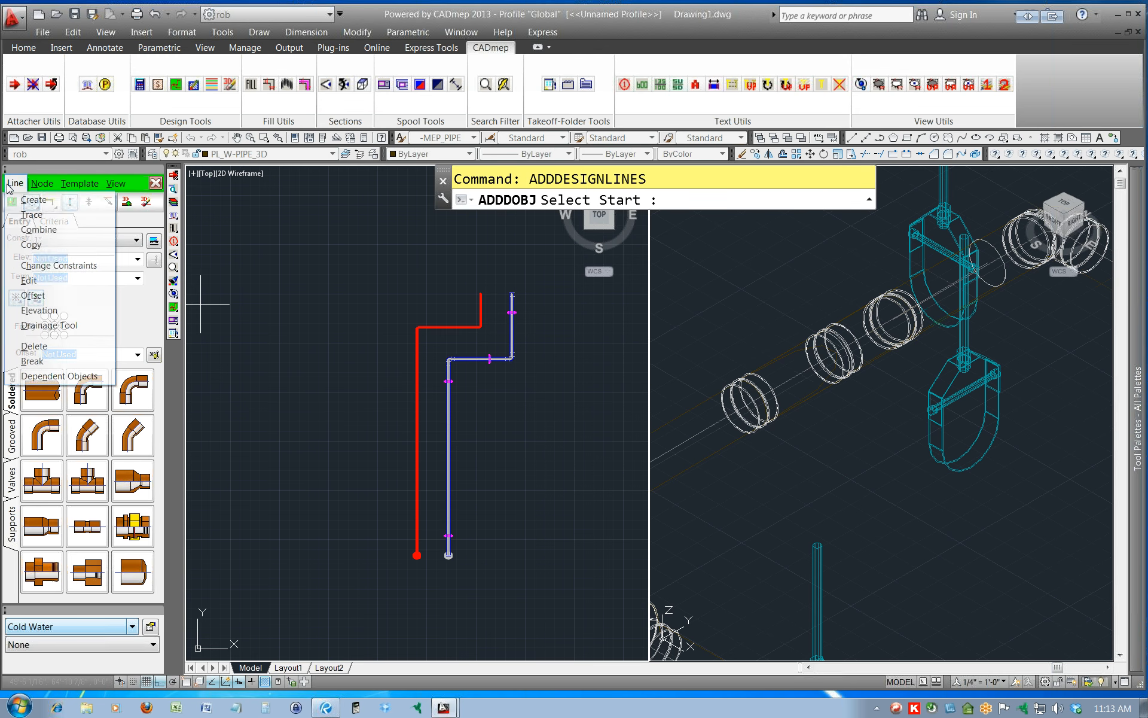
pyautogui.click(30, 287)
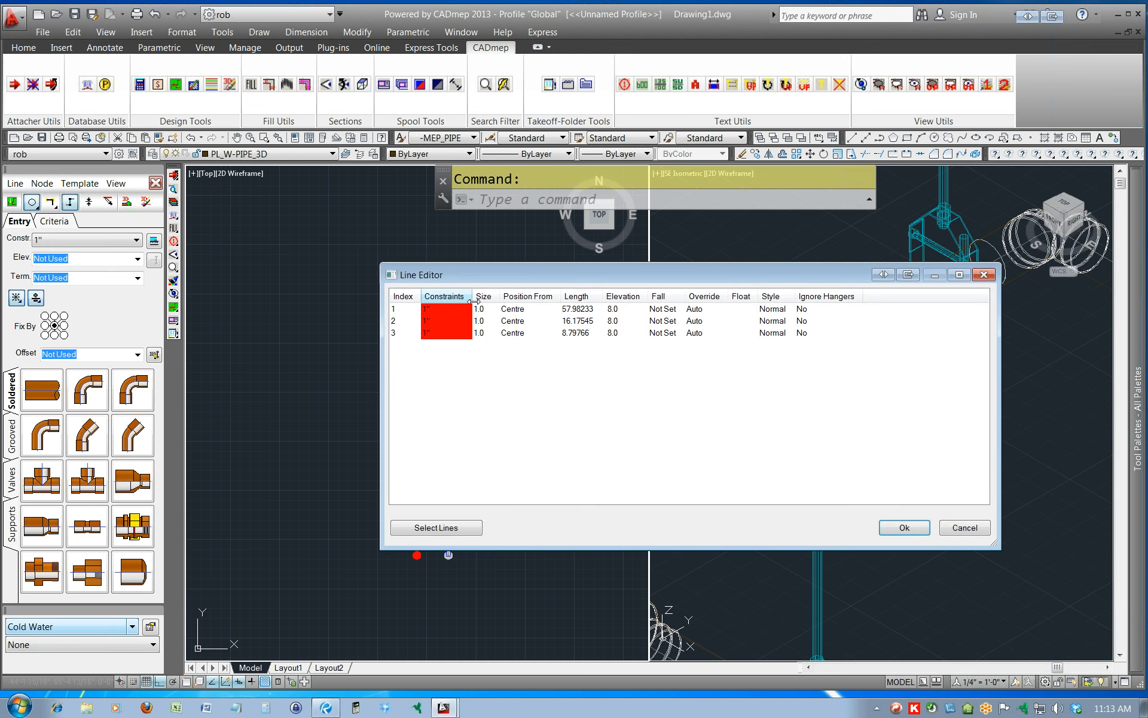
pyautogui.moveTo(533, 376); pyautogui.dragTo(515, 308)
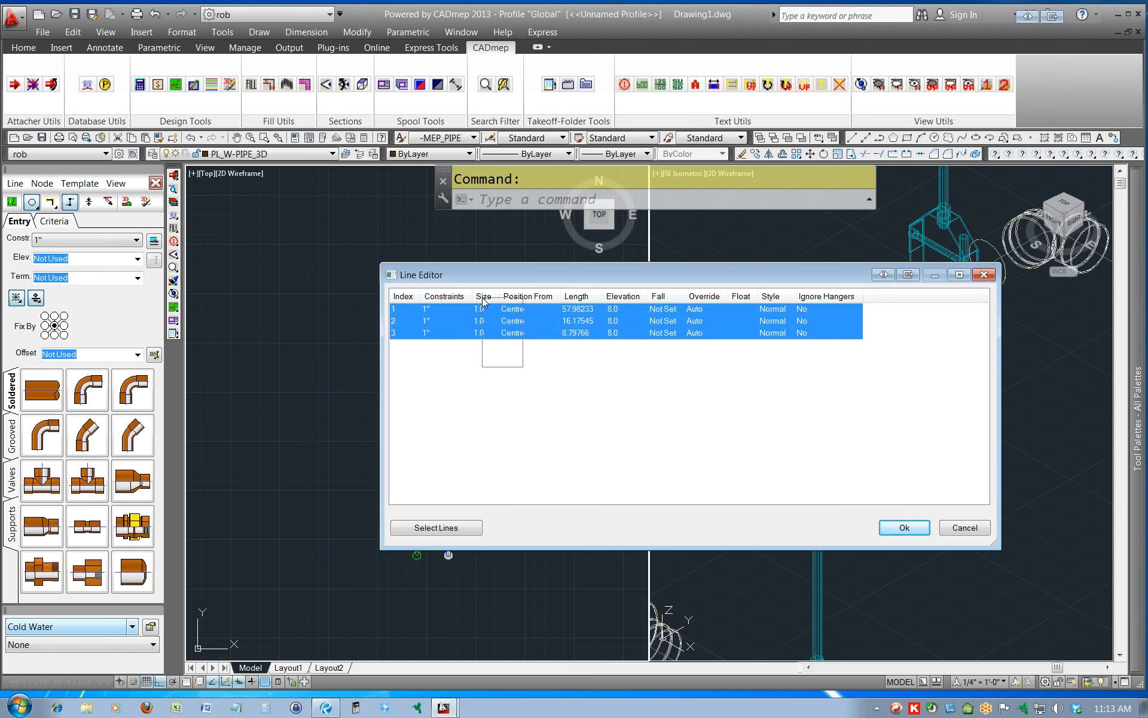
pyautogui.rightClick(513, 322)
pyautogui.moveTo(564, 333)
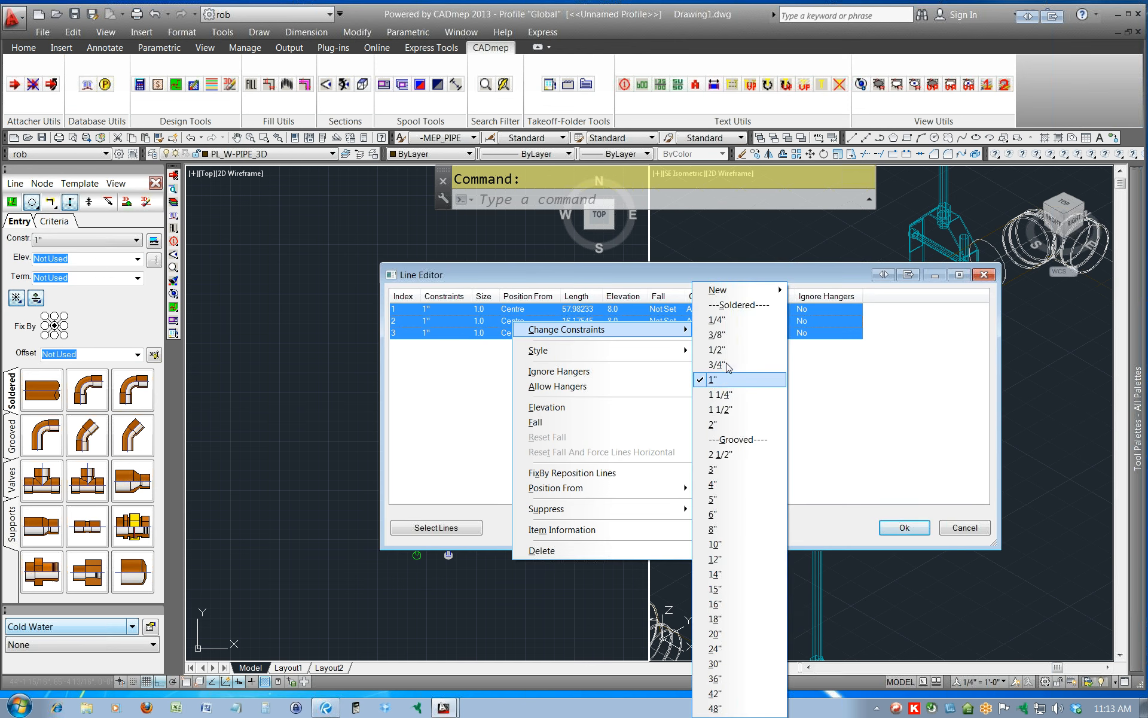
pyautogui.click(723, 425)
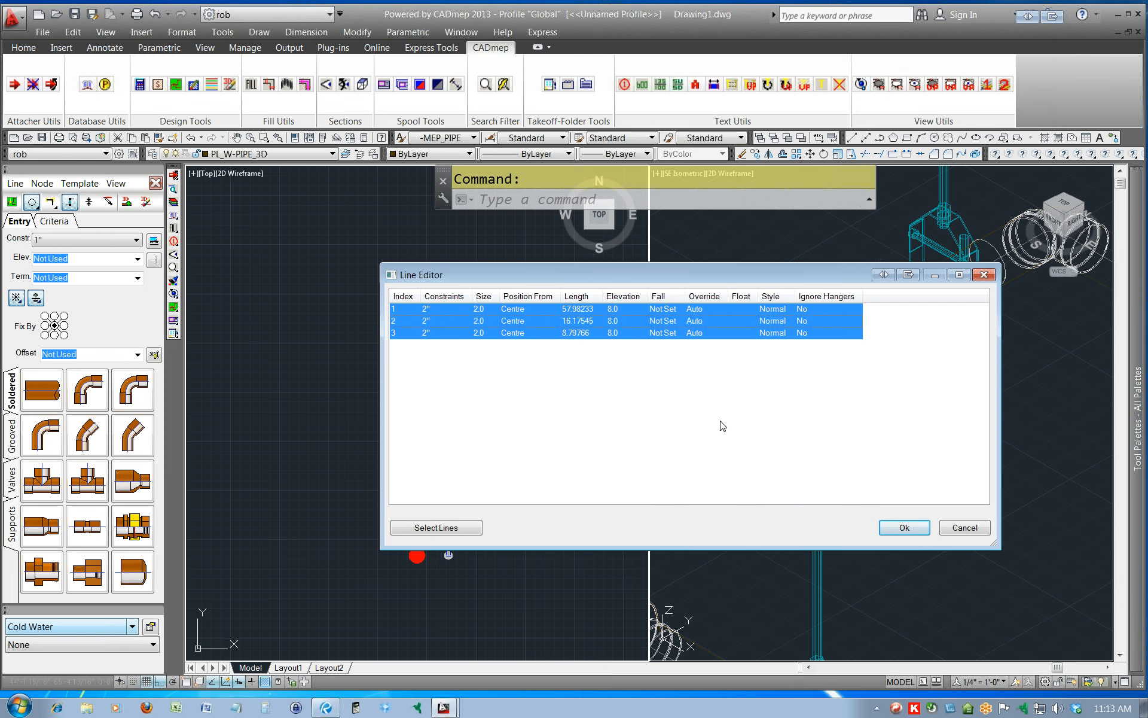
pyautogui.click(905, 528)
# Fill the 2" design line in 3D with Cold Water parts, and erase its 3D items again.
pyautogui.click(117, 183)
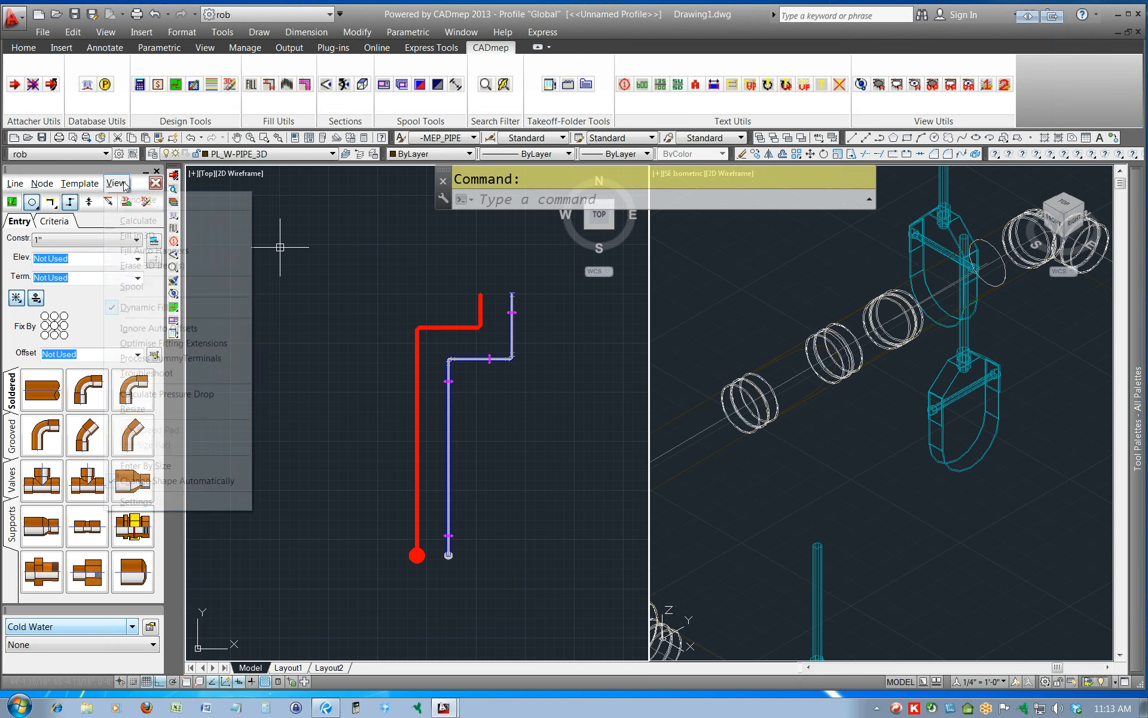
pyautogui.click(136, 236)
pyautogui.scroll(4, 494, 350)
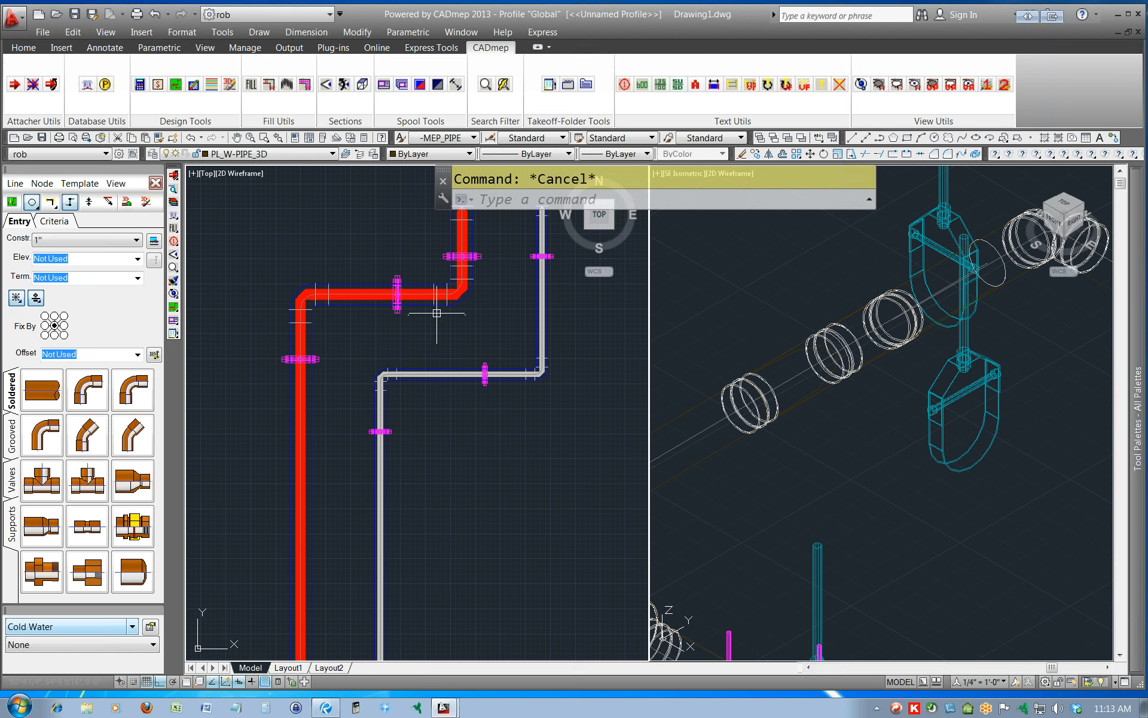
pyautogui.click(116, 183)
pyautogui.click(128, 266)
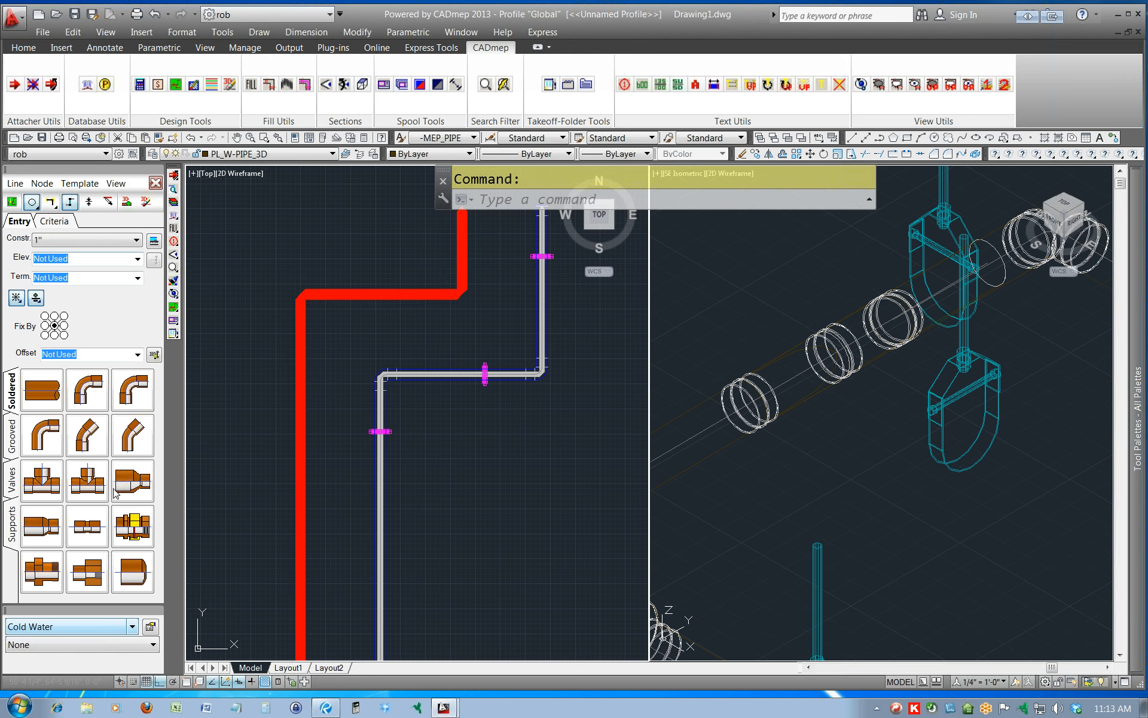
# Switch the service to Hot Water Flow and fill the 2" design line in 3D.
pyautogui.click(124, 626)
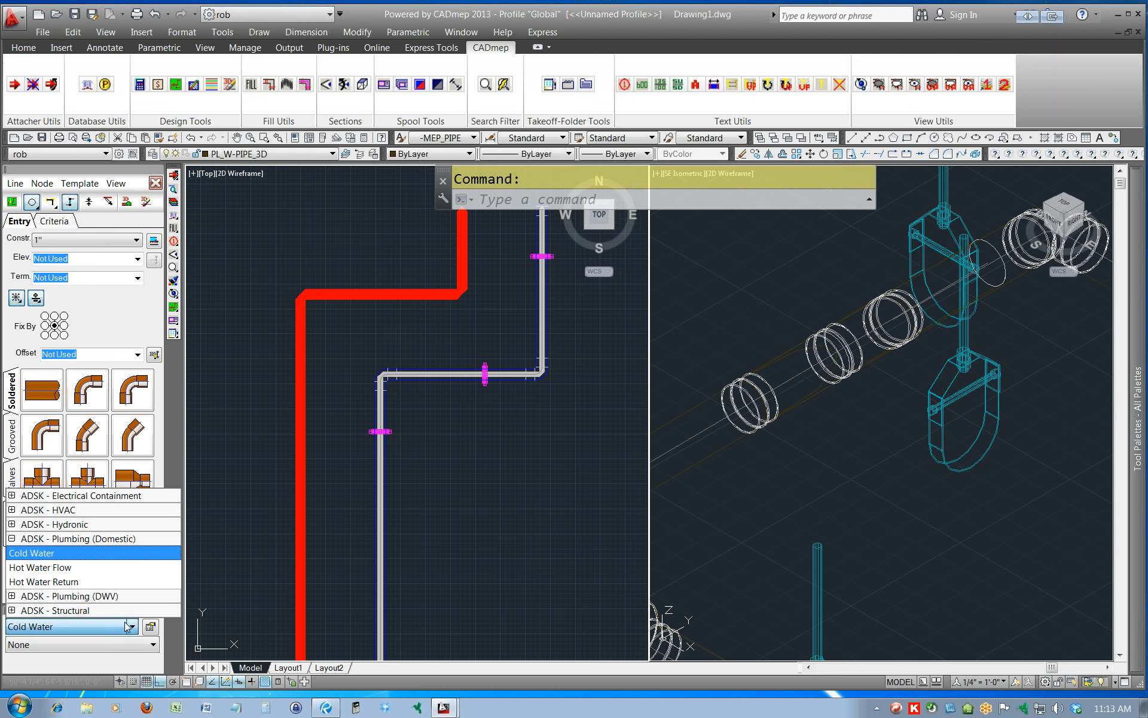
pyautogui.click(68, 572)
pyautogui.click(116, 183)
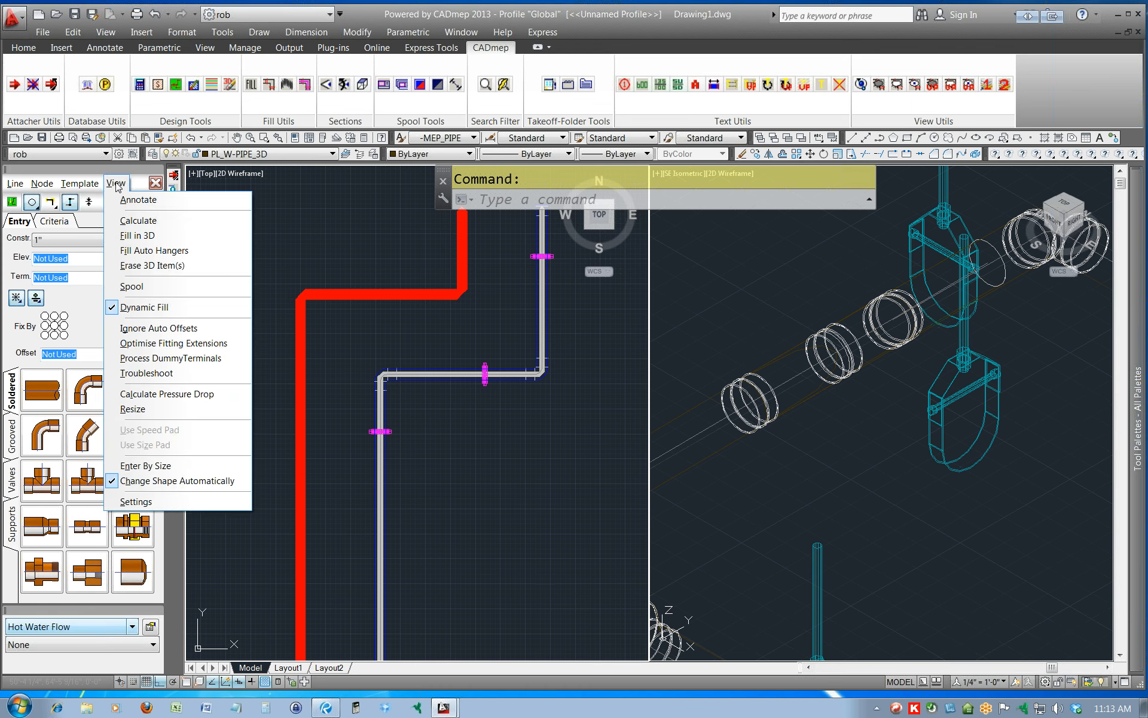
pyautogui.click(138, 221)
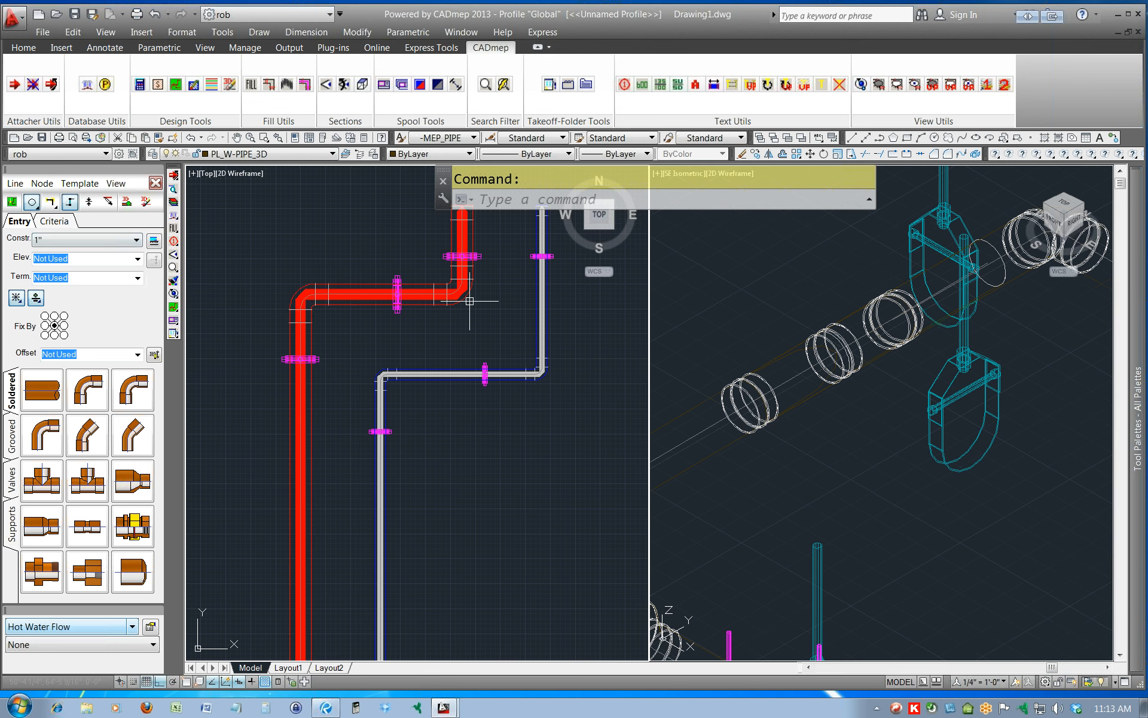
pyautogui.scroll(-2, 545, 464)
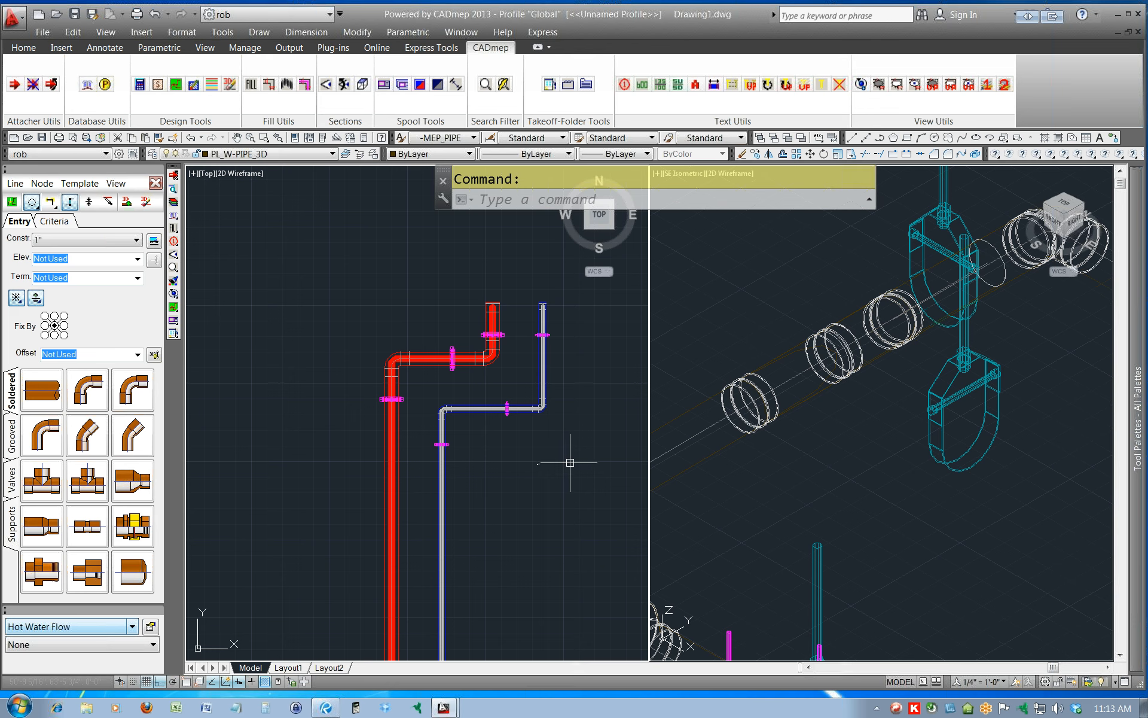
pyautogui.moveTo(569, 461); pyautogui.dragTo(523, 441, button='middle')
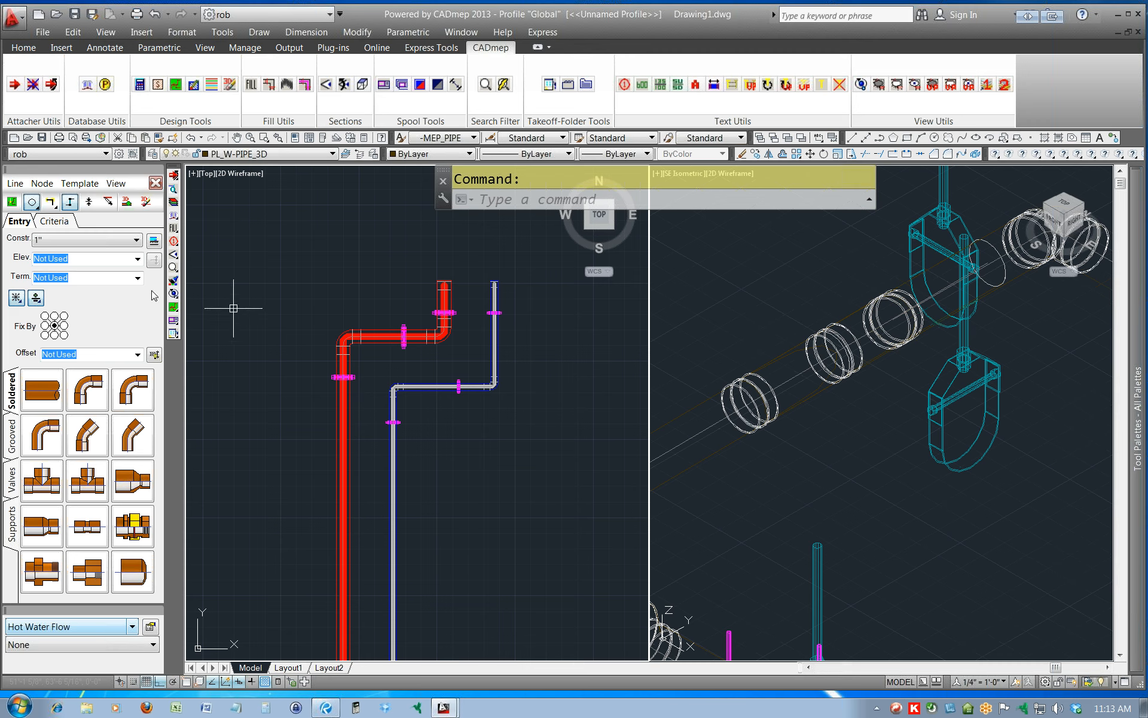
# Toggle Auto Update Line Position for design line entry.
pyautogui.click(136, 355)
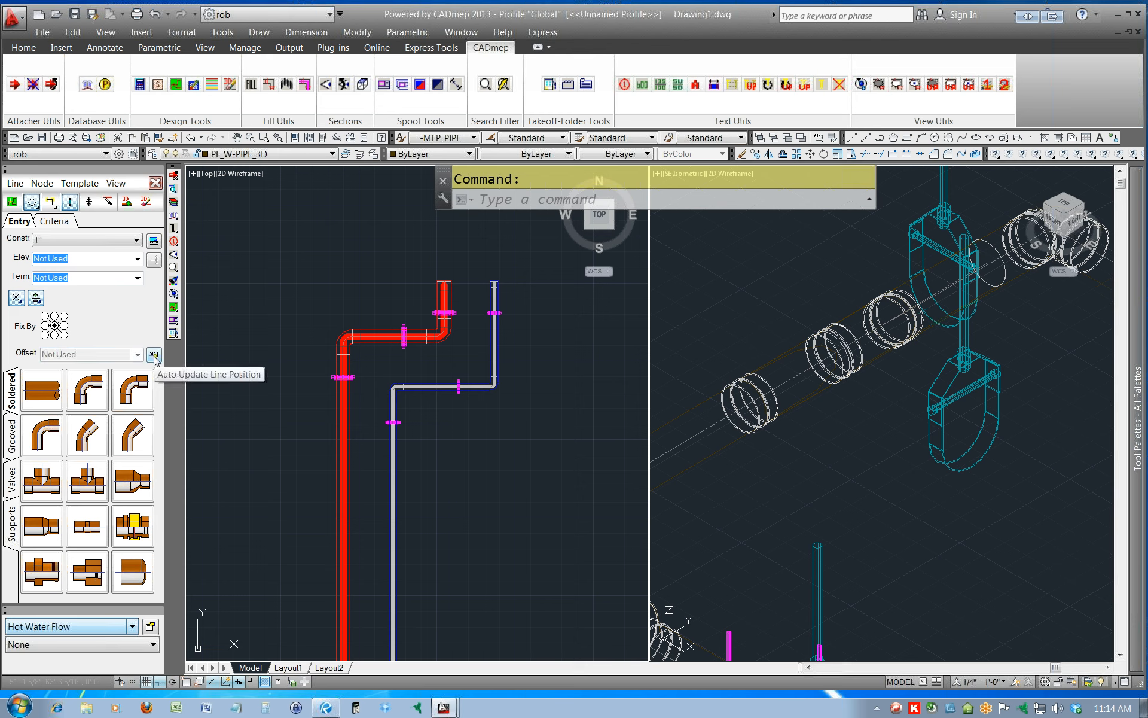
pyautogui.click(344, 310)
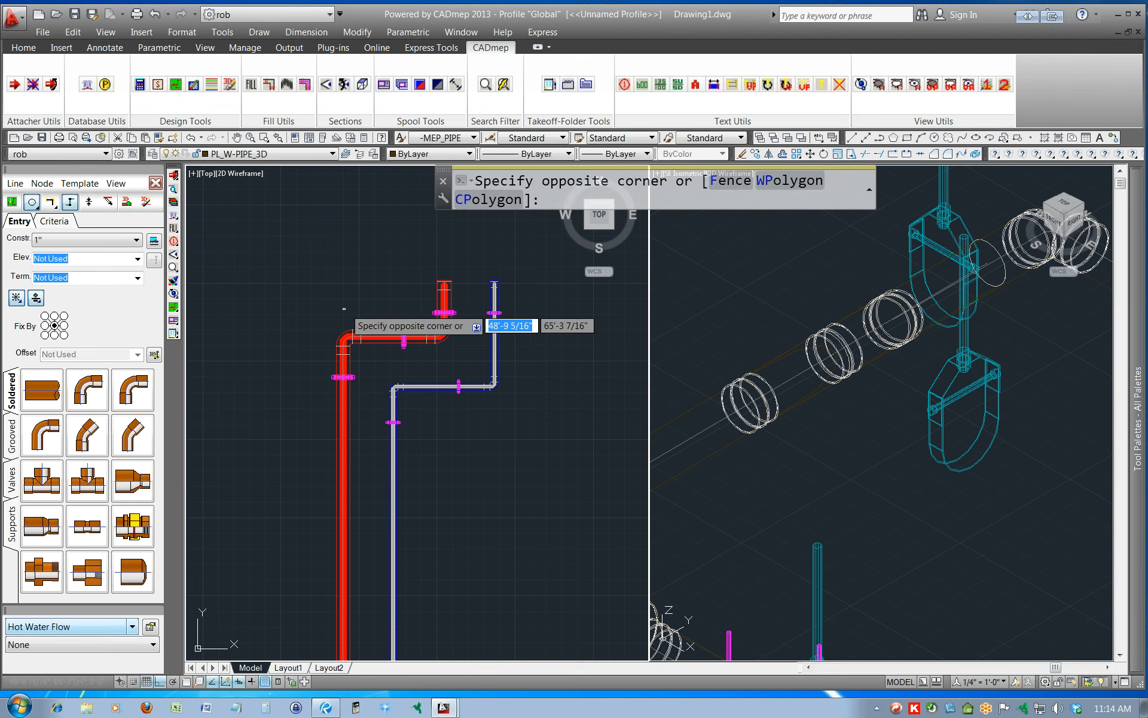
pyautogui.press('Escape')
pyautogui.scroll(-2, 385, 287)
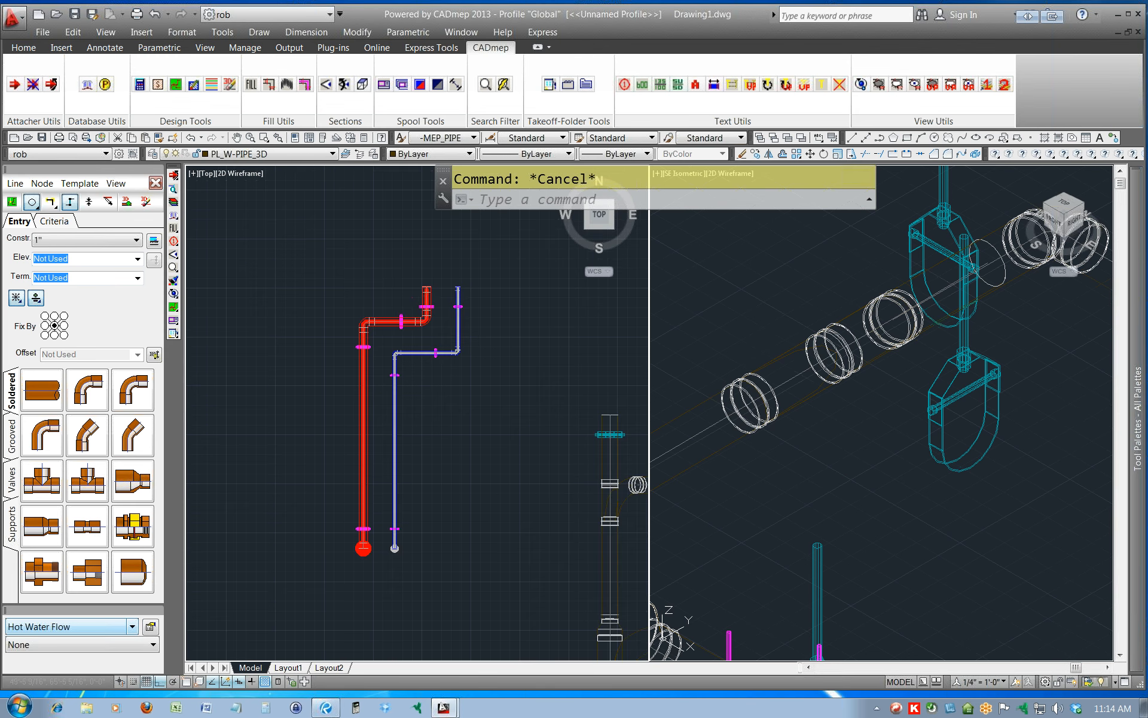
pyautogui.scroll(-4, 410, 300)
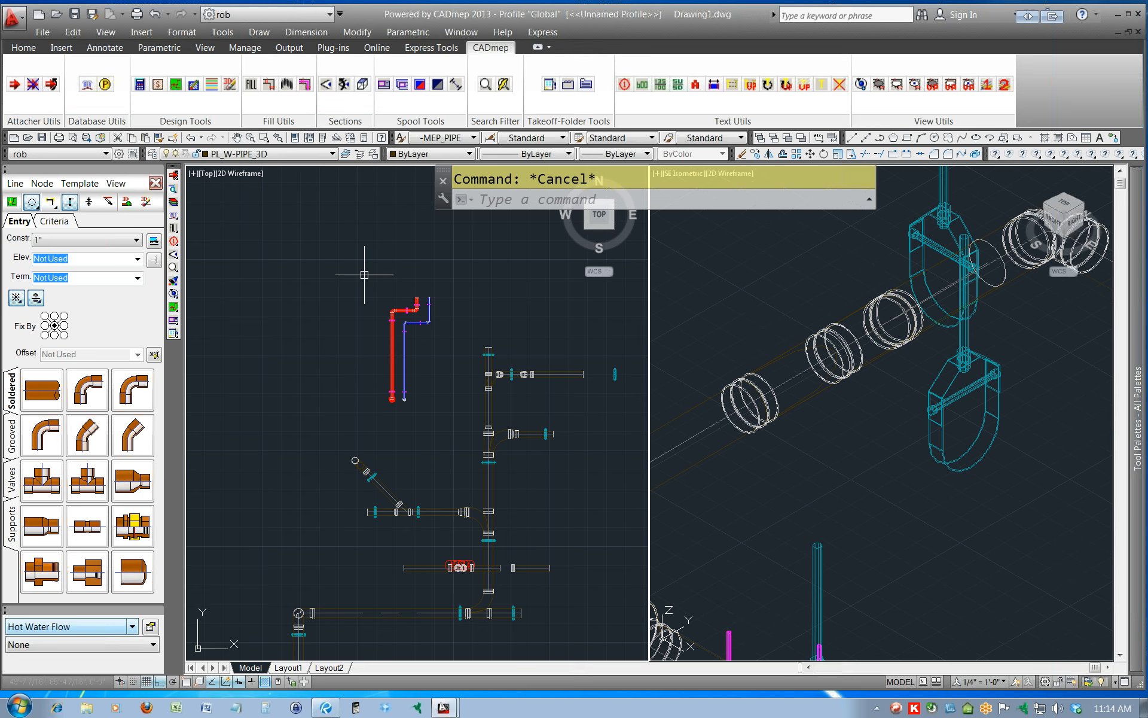
pyautogui.moveTo(519, 440); pyautogui.dragTo(462, 412, button='middle')
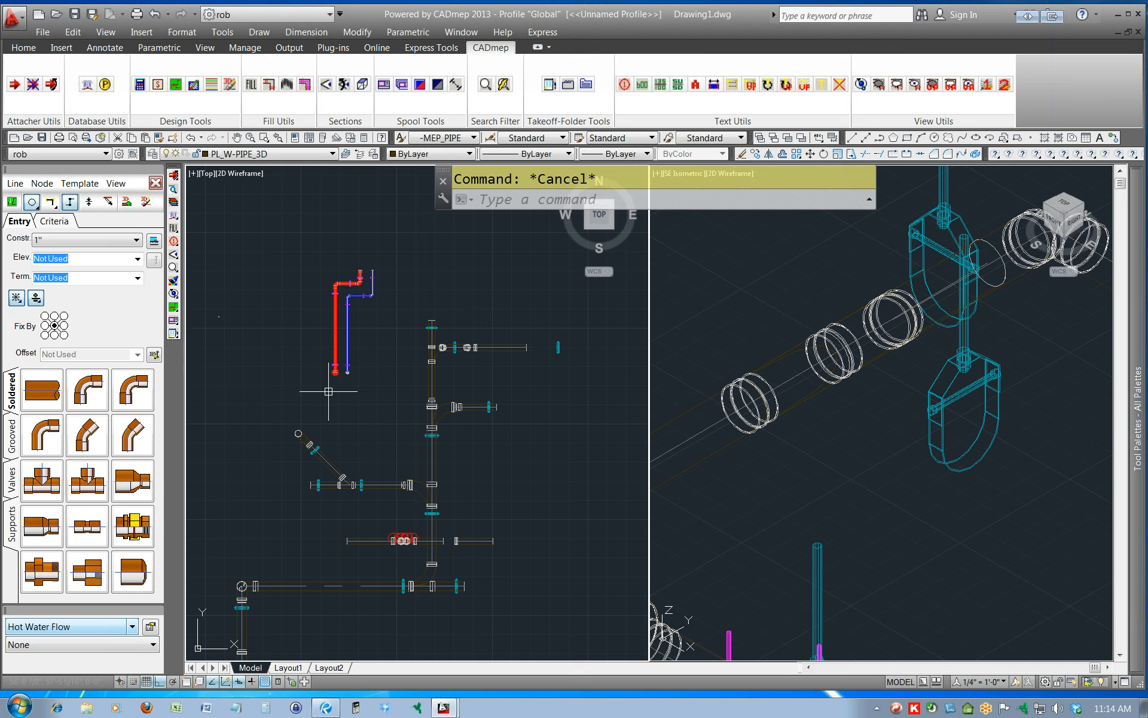
# Remove the design lines from the filled hot and cold water pipe runs and exit design line entry.
pyautogui.scroll(6, 334, 377)
pyautogui.click(316, 360)
pyautogui.click(364, 360)
pyautogui.press('Escape')
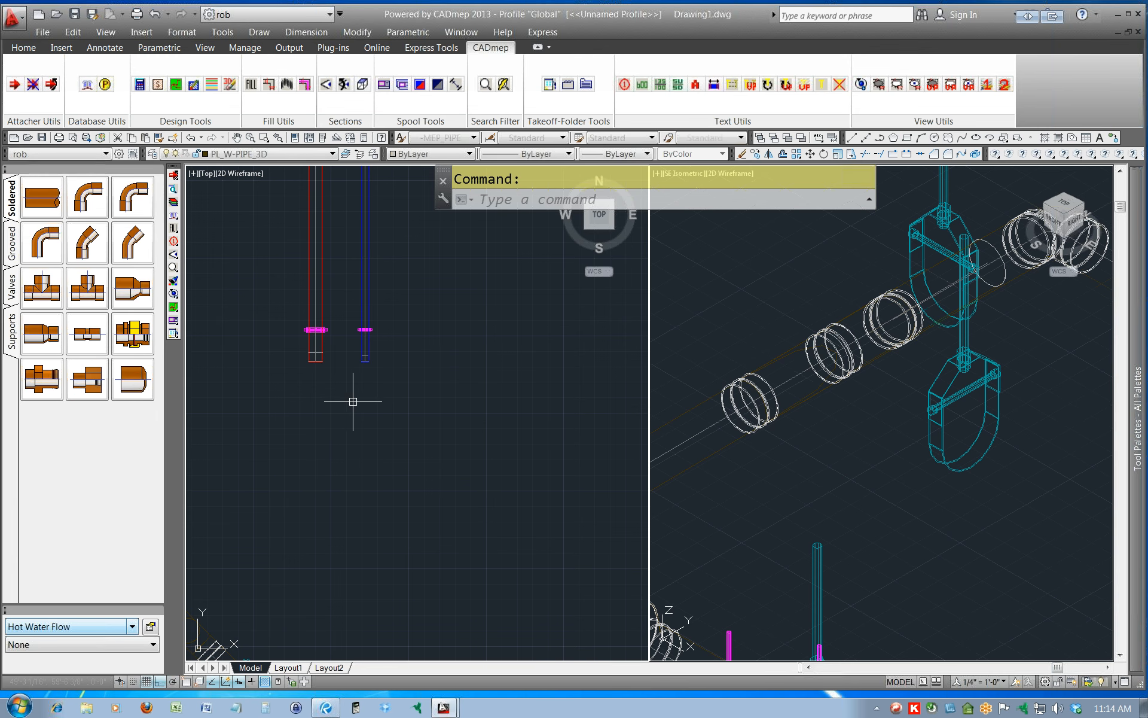
# Set up a spool drawing named SPOOL1, using the Title.dwt template and the SW Isometric view.
pyautogui.moveTo(236, 280); pyautogui.dragTo(319, 468, button='middle')
pyautogui.scroll(-3, 320, 468)
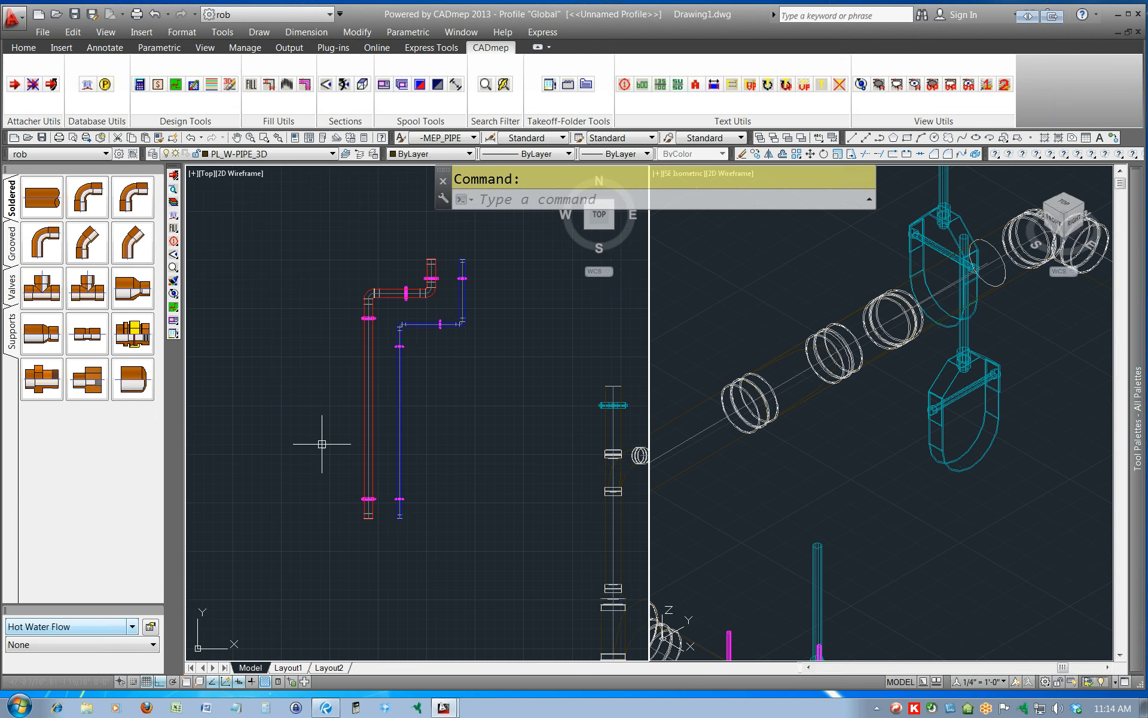
pyautogui.moveTo(341, 333); pyautogui.dragTo(334, 381, button='middle')
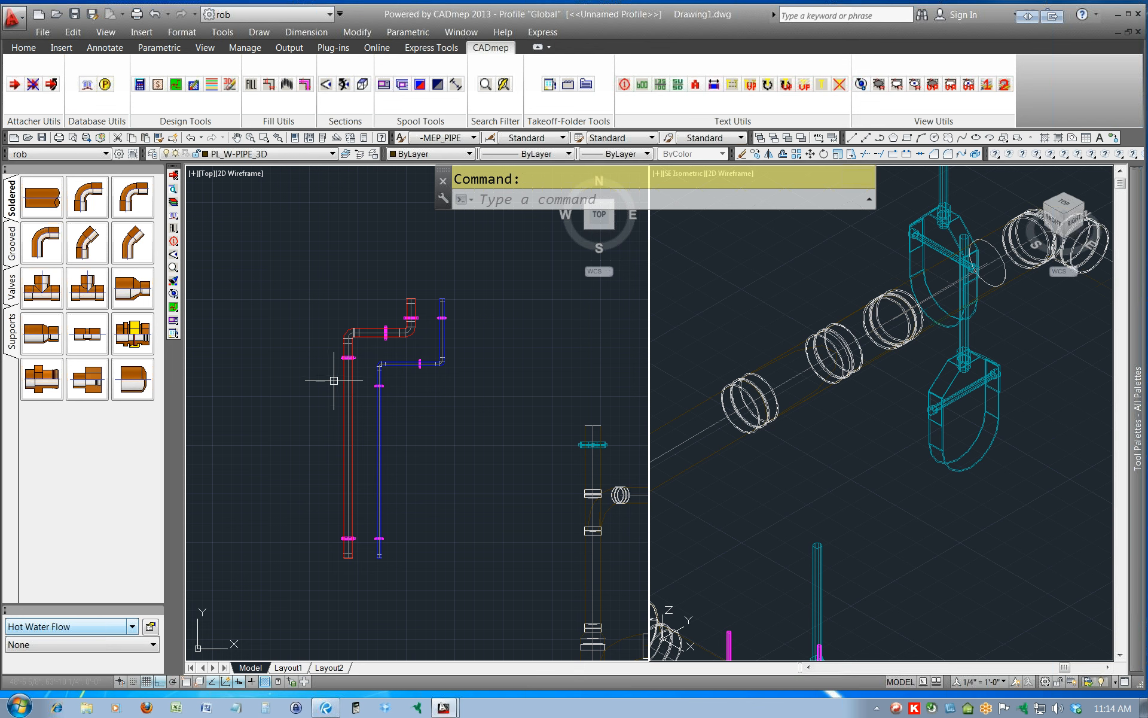
pyautogui.click(176, 322)
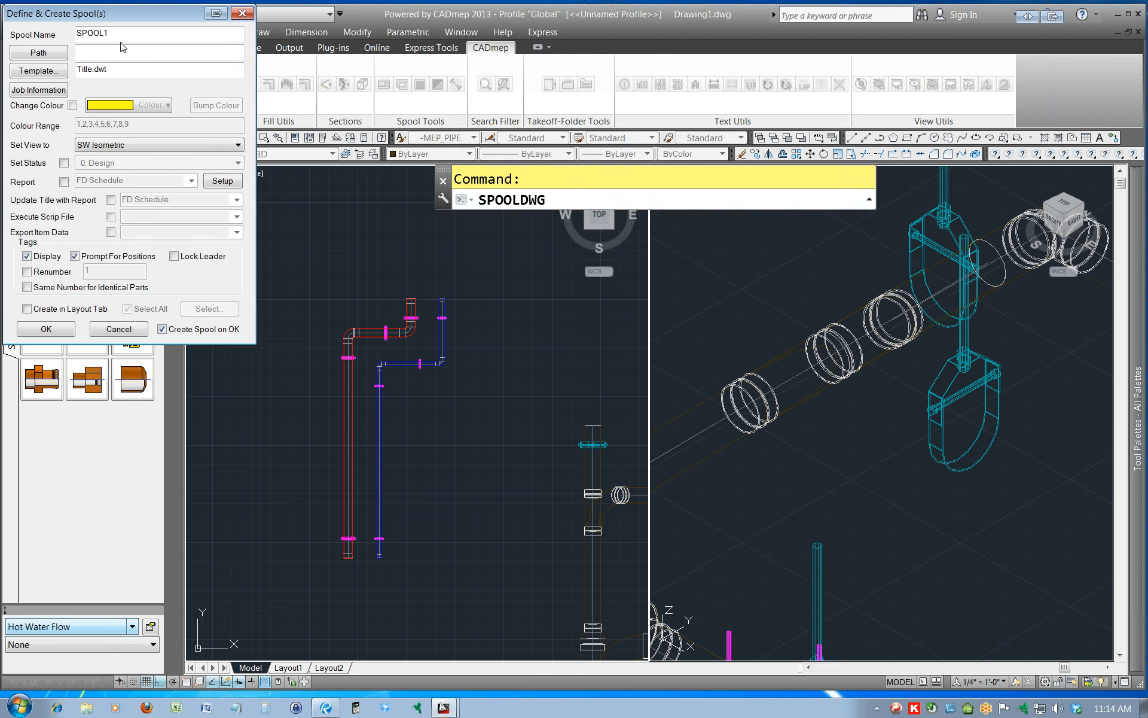
pyautogui.moveTo(118, 31); pyautogui.dragTo(76, 30)
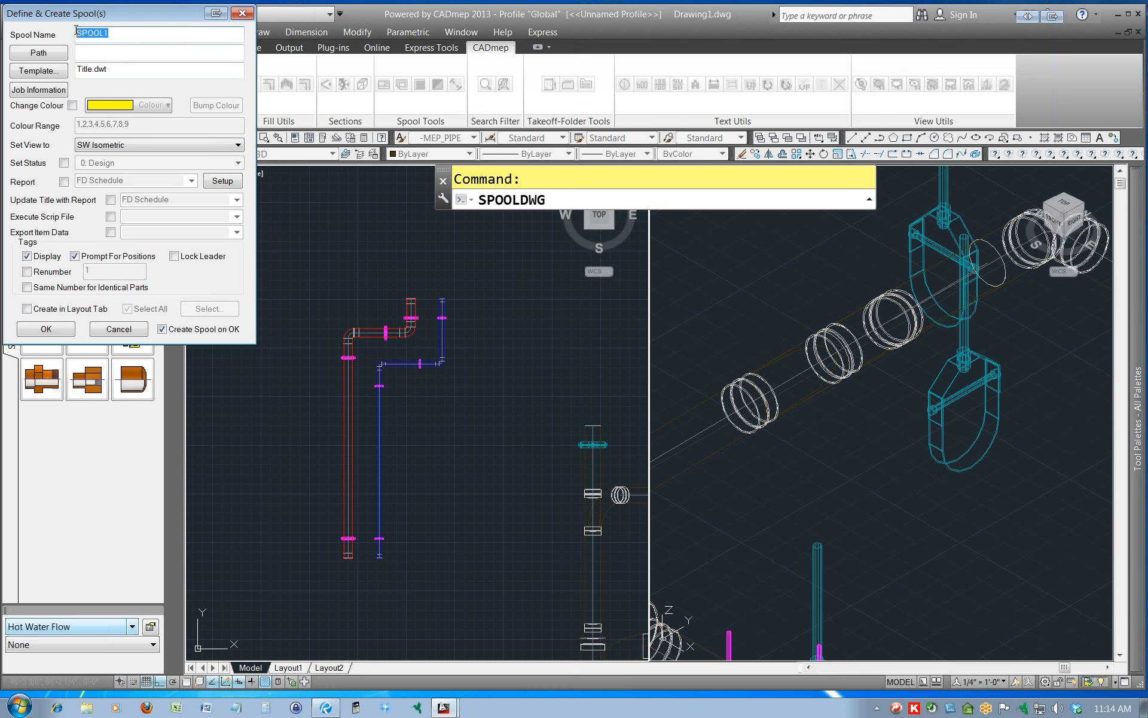
pyautogui.click(155, 35)
pyautogui.click(47, 329)
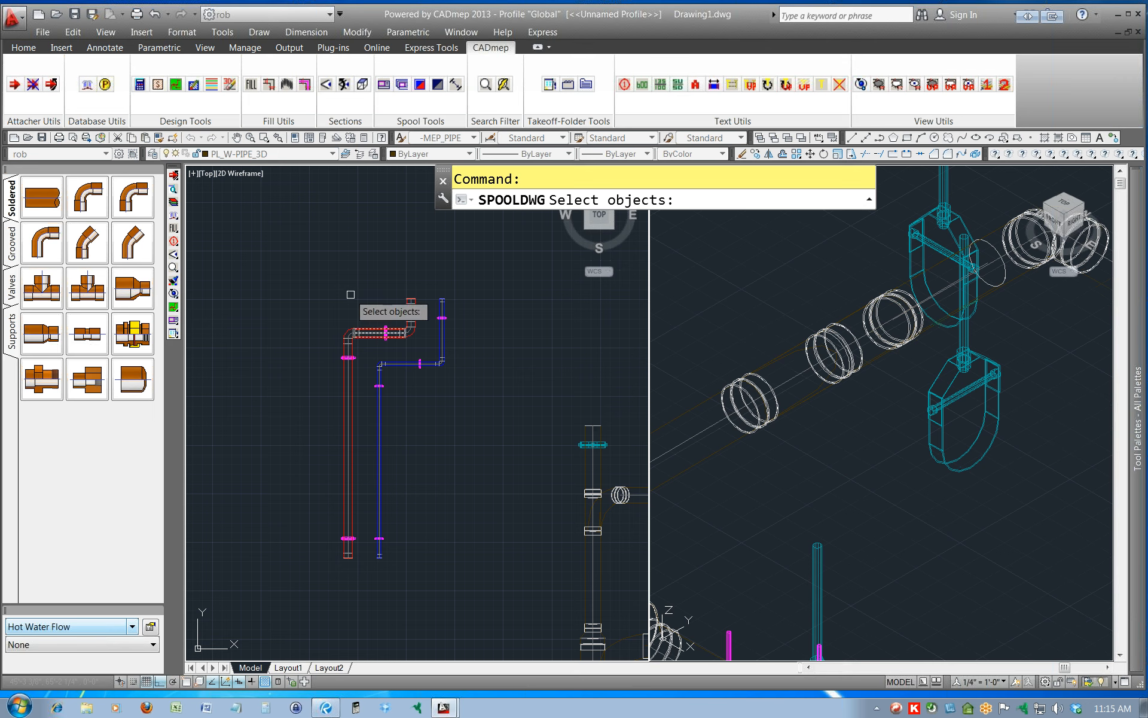
# Select the entire 2" hot water run with its elbows and hangers as the spool's objects and generate the drawing.
pyautogui.click(327, 285)
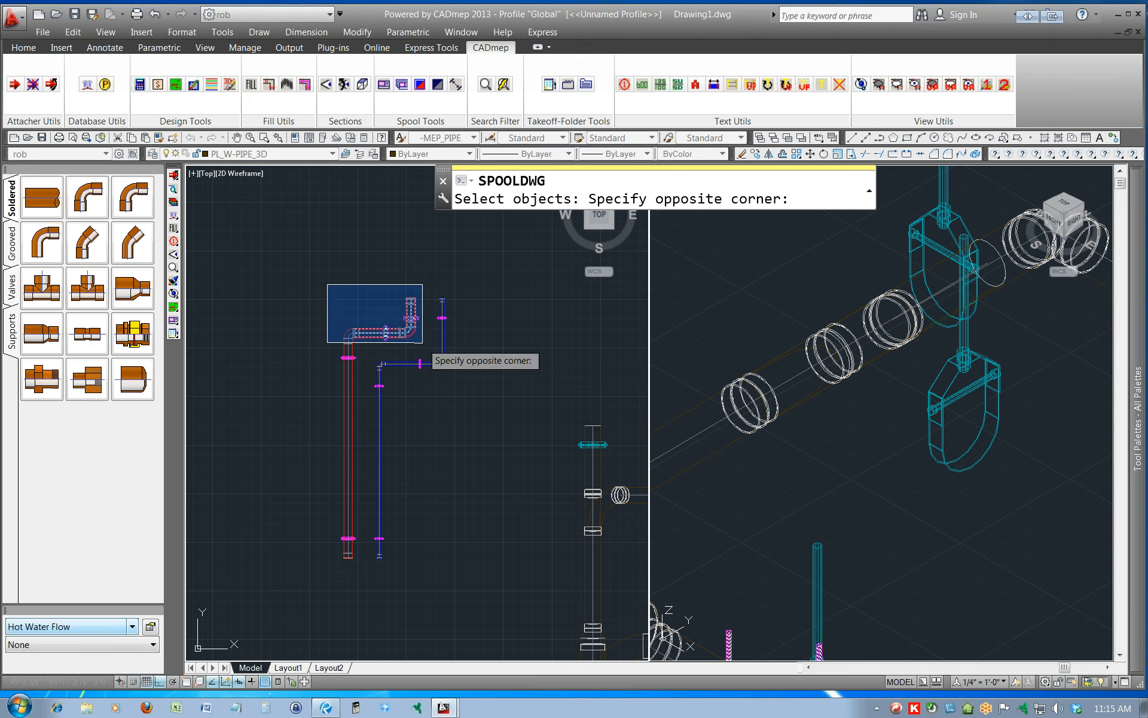
pyautogui.click(424, 347)
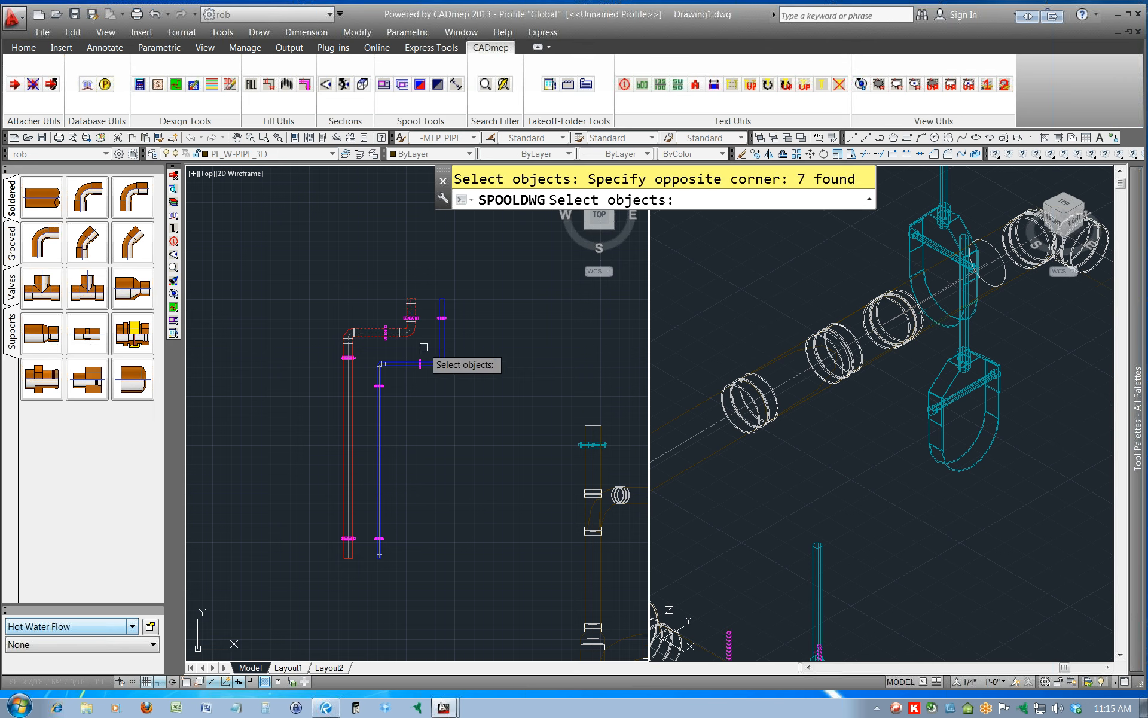
pyautogui.click(330, 309)
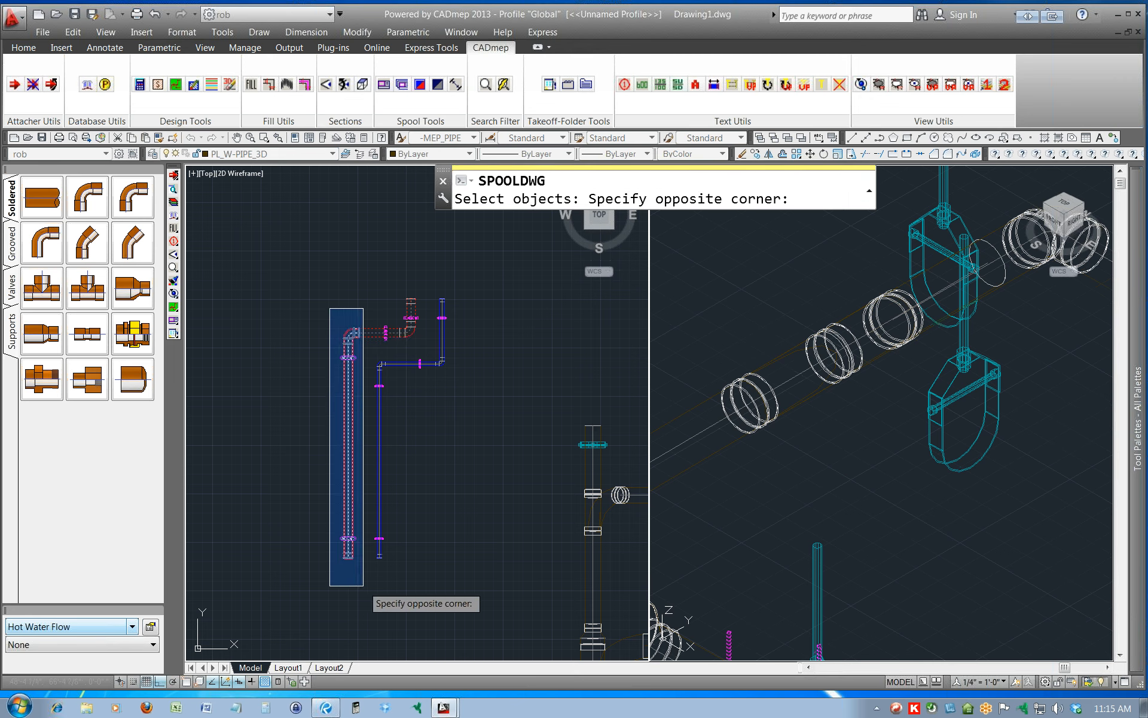
pyautogui.click(367, 585)
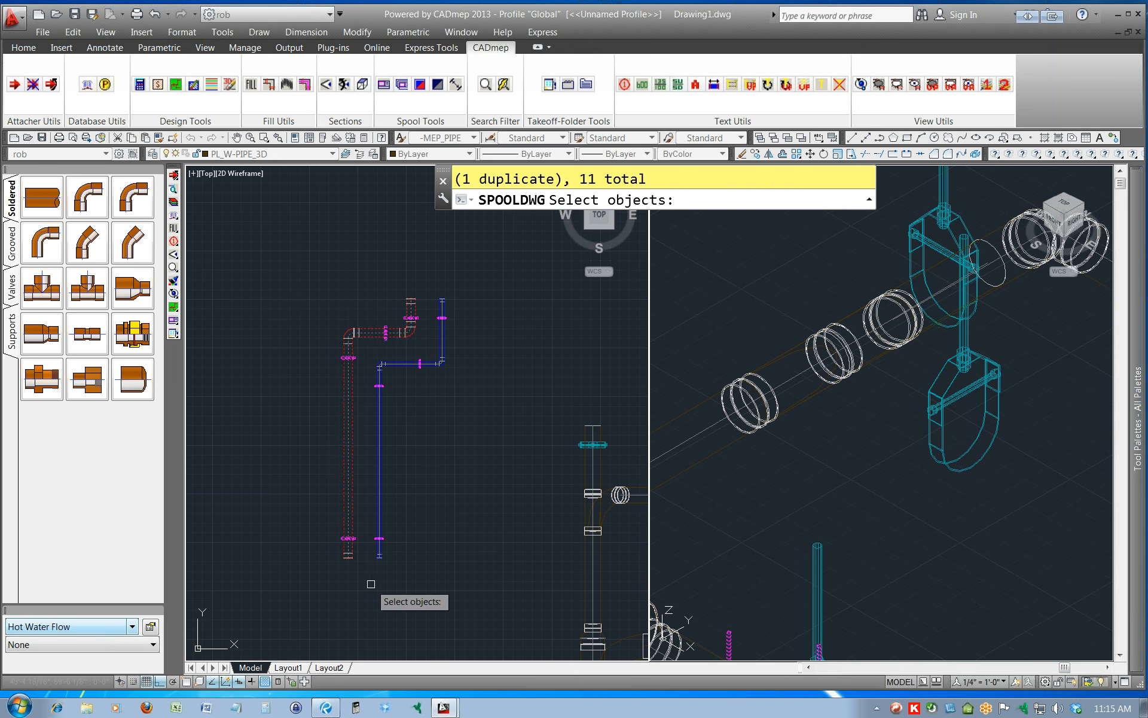
pyautogui.press('Return')
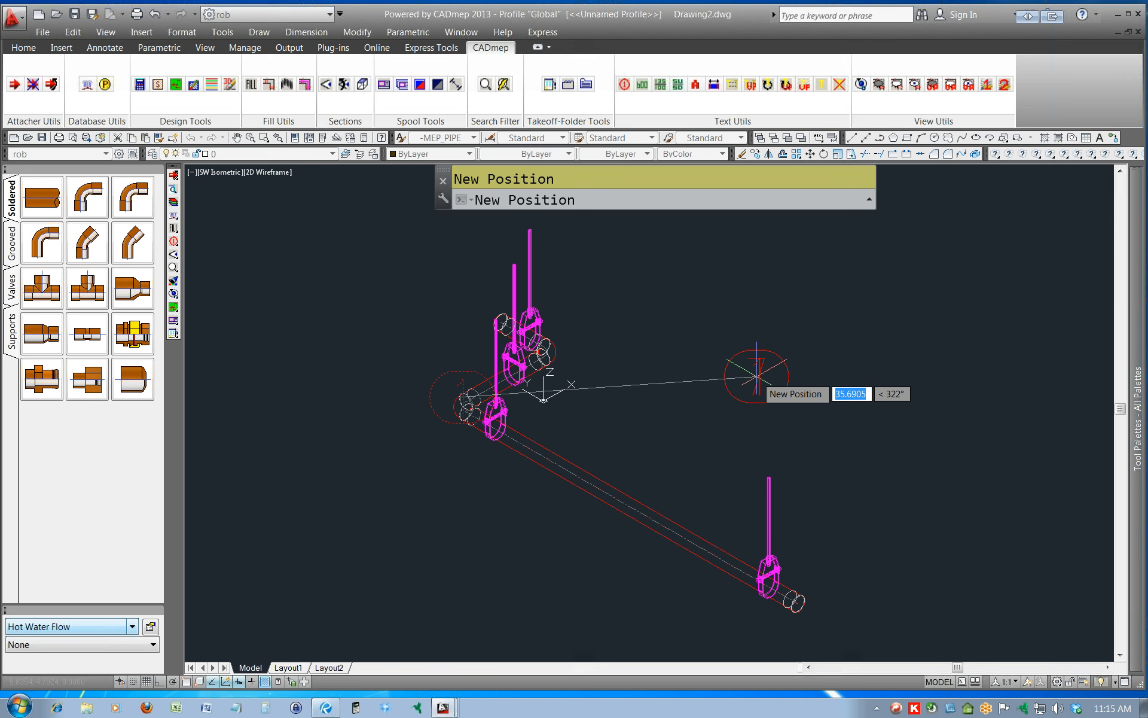
# Place item tags 7, 1, 5, 4 and 0 clear of the pipe, with 1 and 5 left of the run and the others right of it.
pyautogui.click(757, 375)
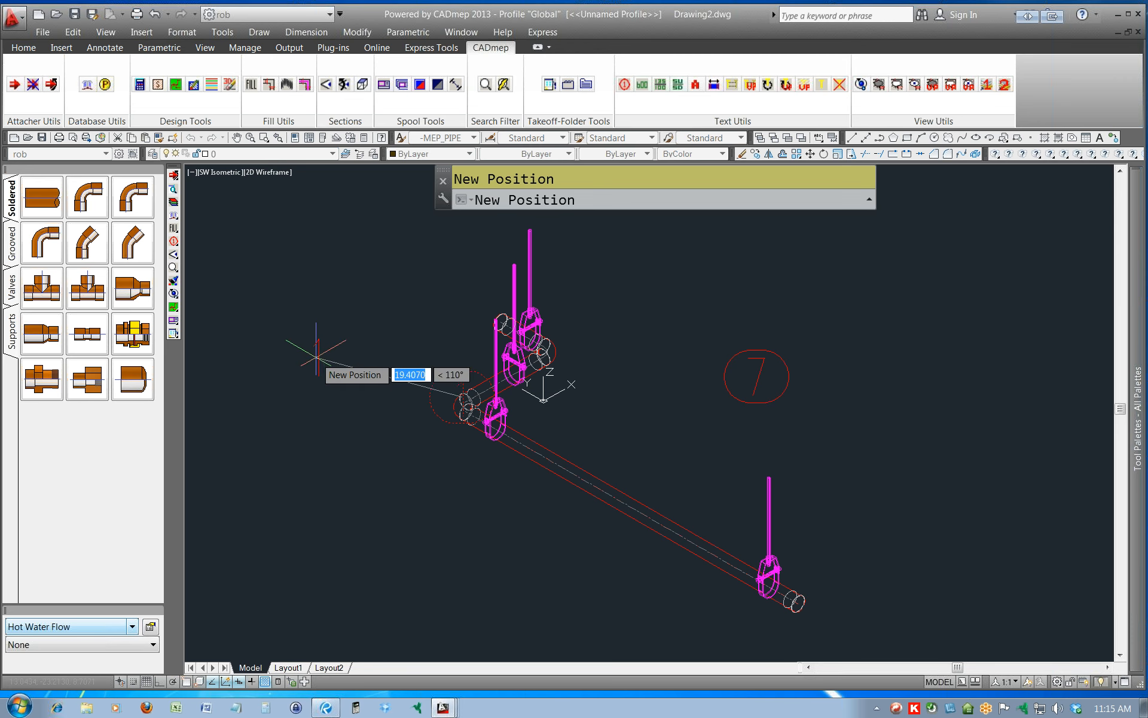
pyautogui.click(315, 357)
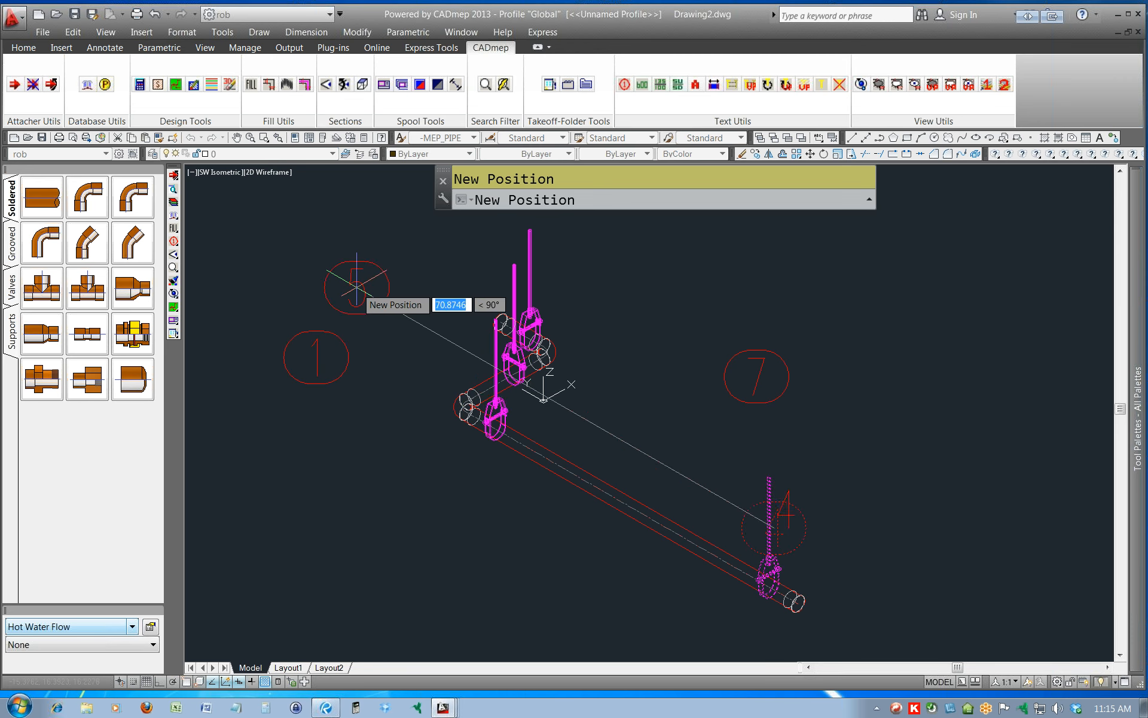
pyautogui.click(357, 287)
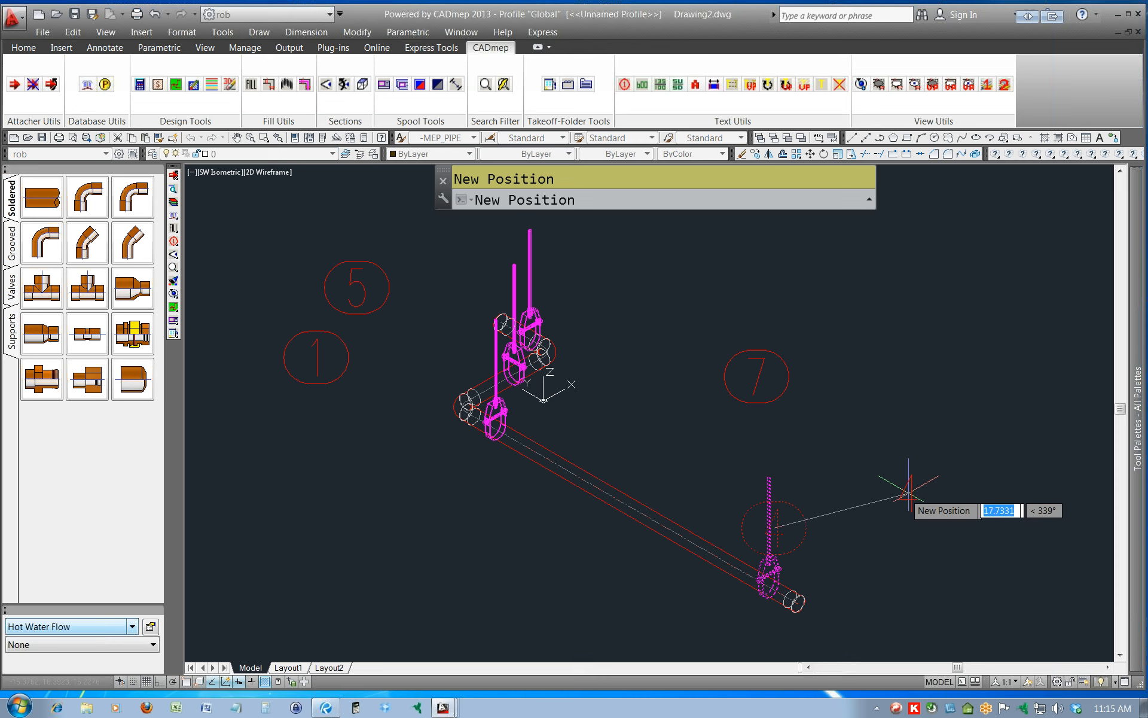
pyautogui.click(904, 492)
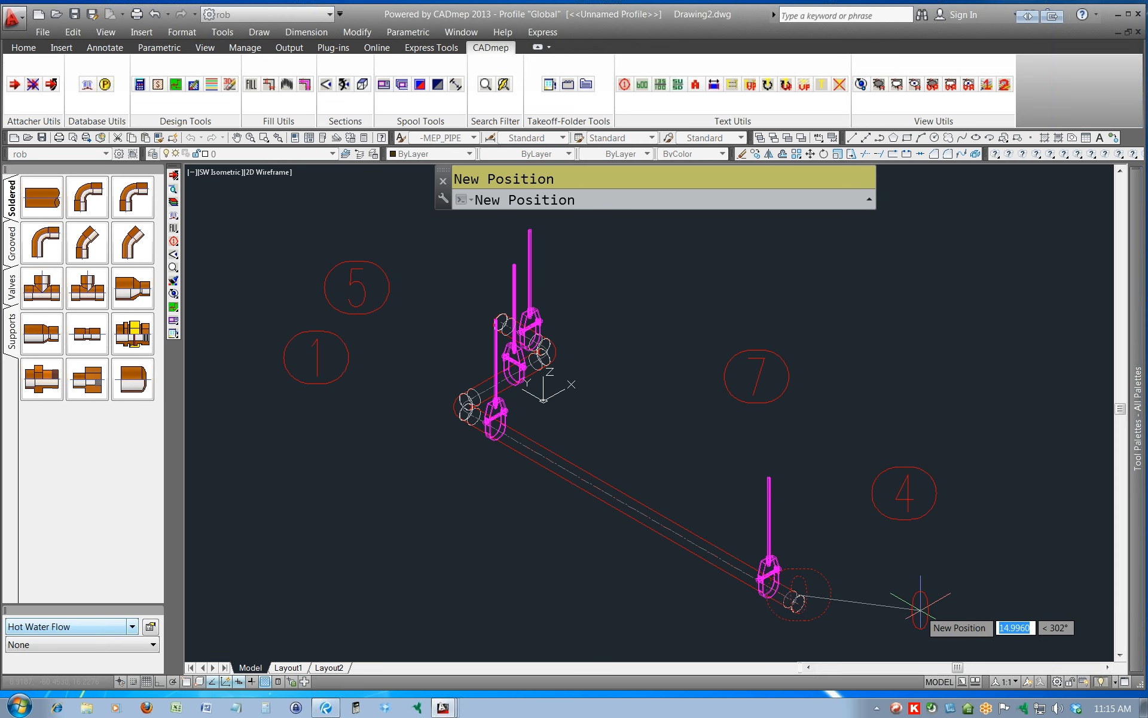
pyautogui.click(920, 610)
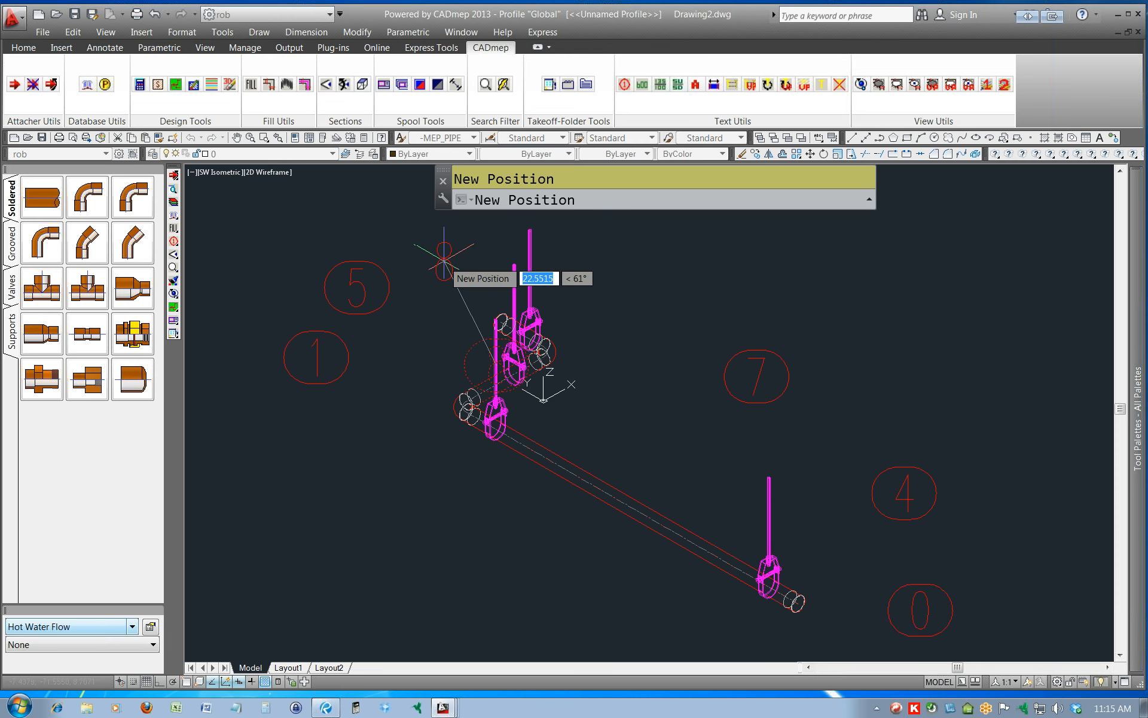
# Place the remaining item tags 8, 6, 2, 3, 9 and the second 7 in an arc around the run's upper hangers and elbows.
pyautogui.click(444, 261)
pyautogui.moveTo(504, 233); pyautogui.dragTo(516, 400, button='middle')
pyautogui.click(510, 332)
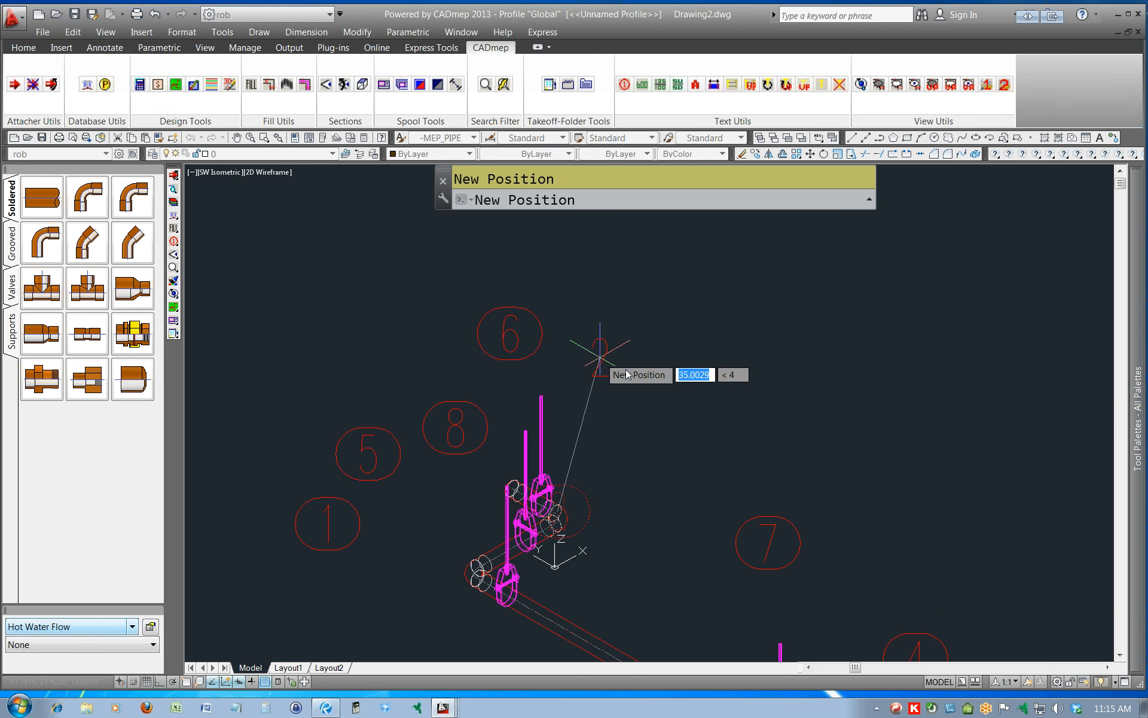
pyautogui.click(621, 358)
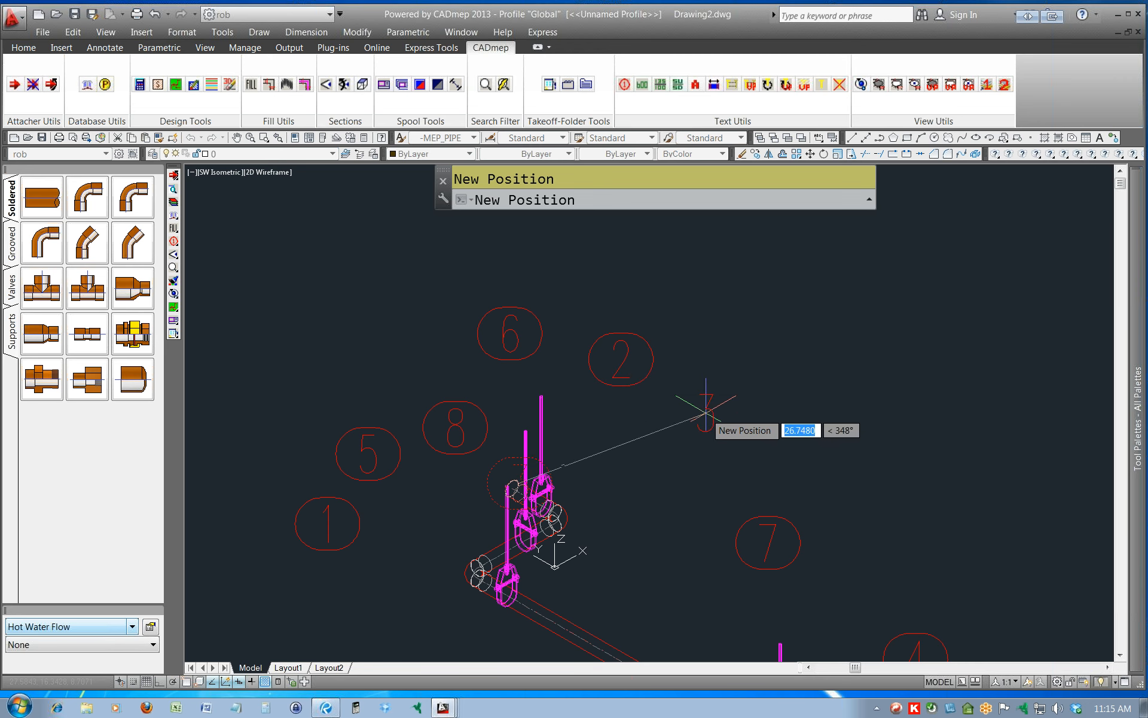
pyautogui.click(710, 420)
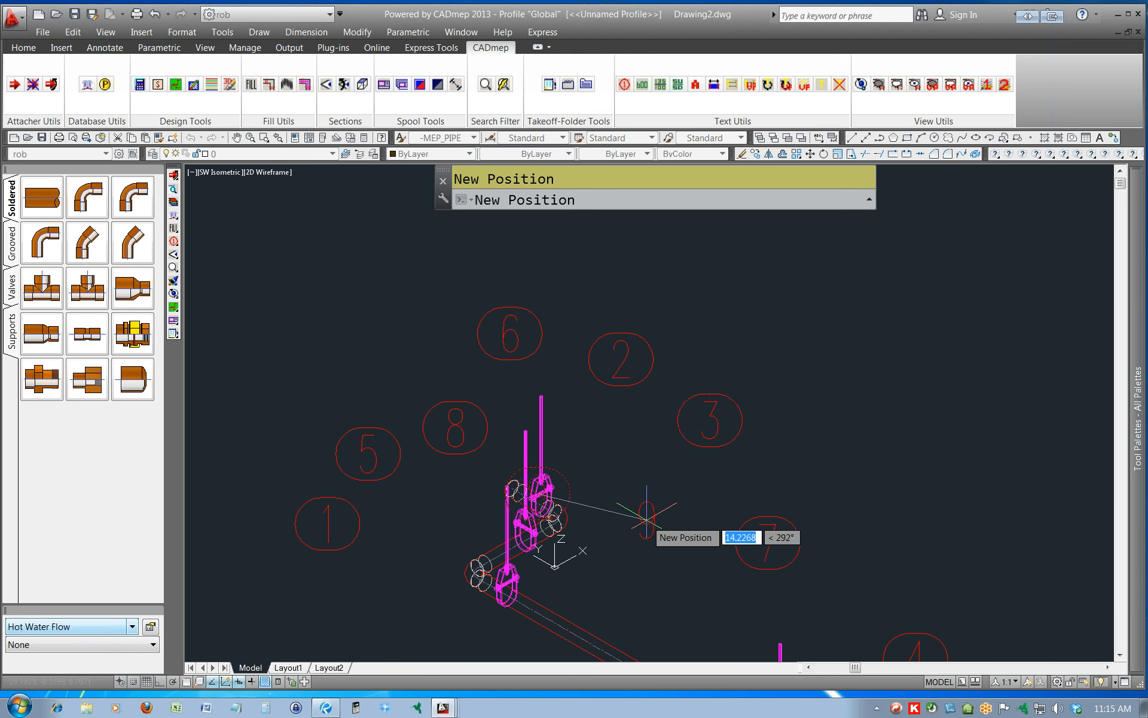
pyautogui.click(647, 509)
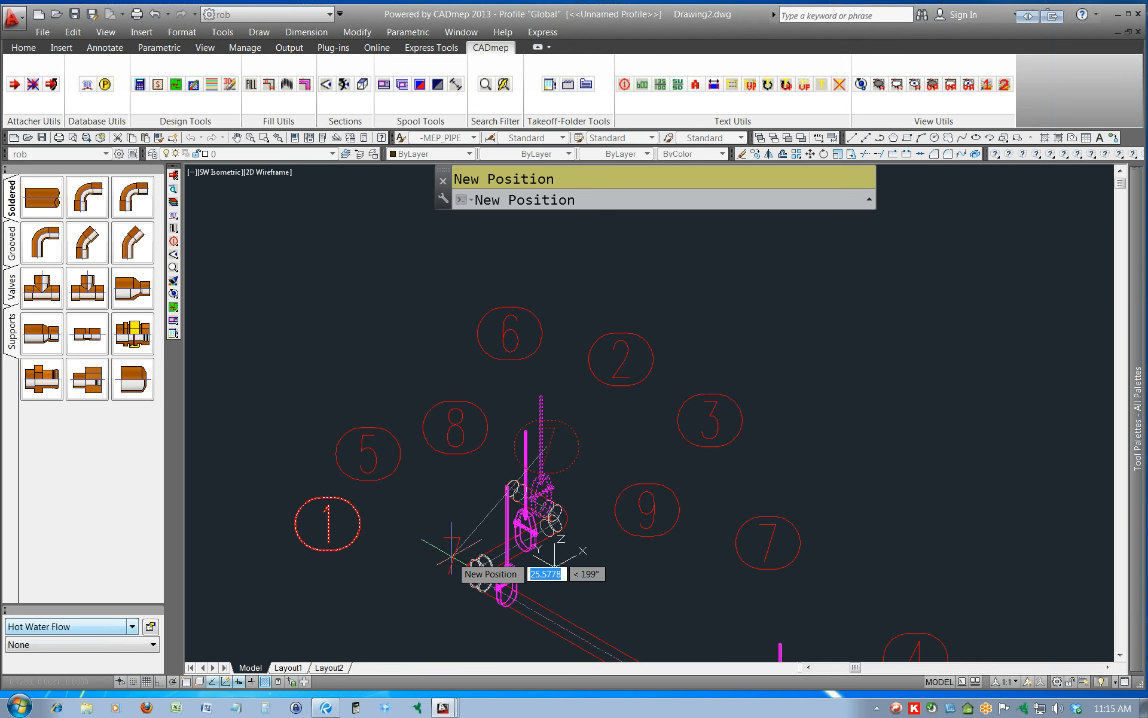
pyautogui.click(579, 266)
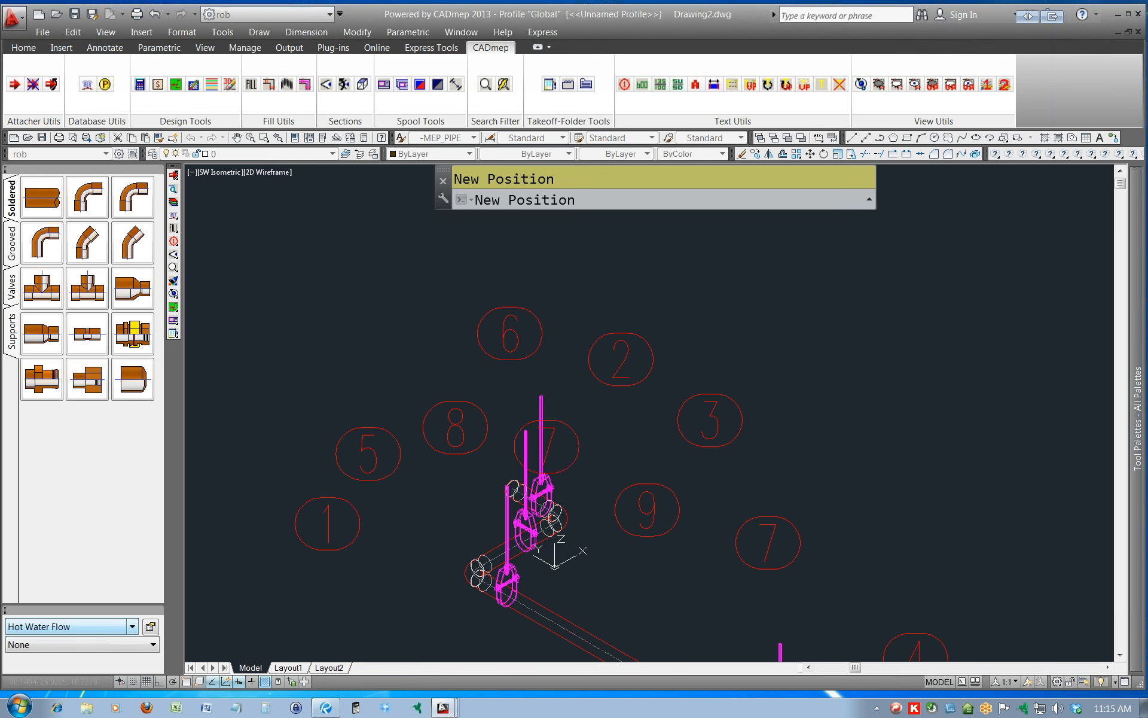
pyautogui.moveTo(440, 560); pyautogui.dragTo(473, 429, button='middle')
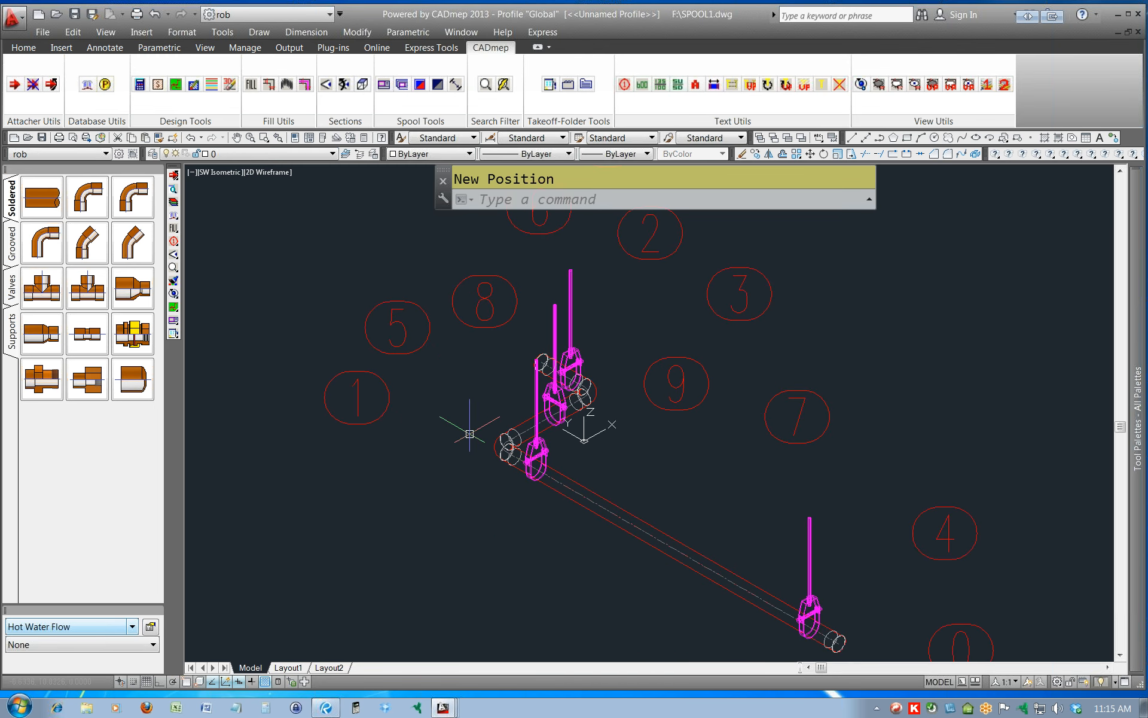
# Review how the tagged spool appears in model space and on the Layout1 and Layout2 sheets.
pyautogui.scroll(-4, 479, 431)
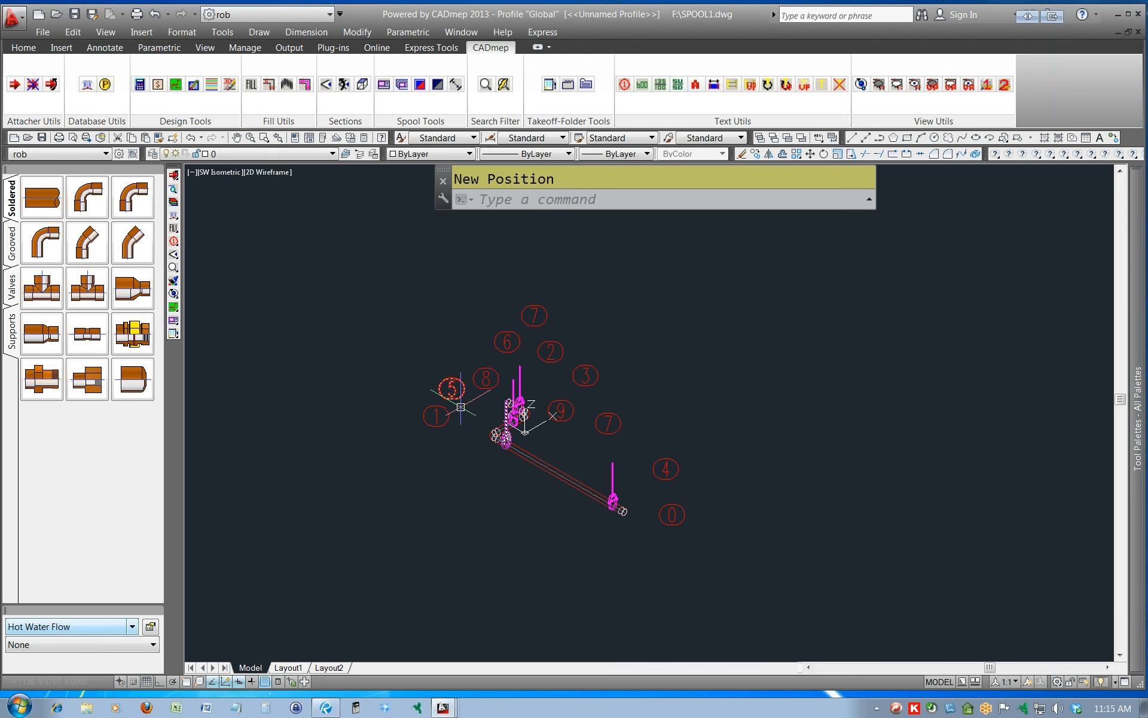
pyautogui.click(302, 669)
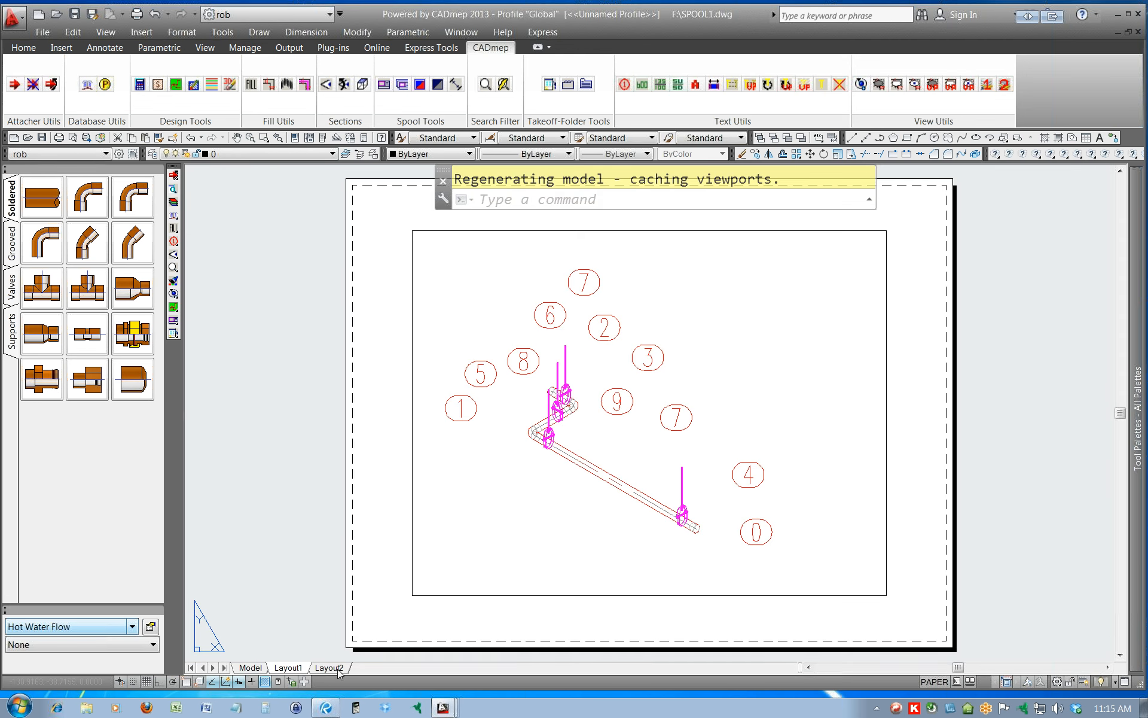
pyautogui.click(338, 671)
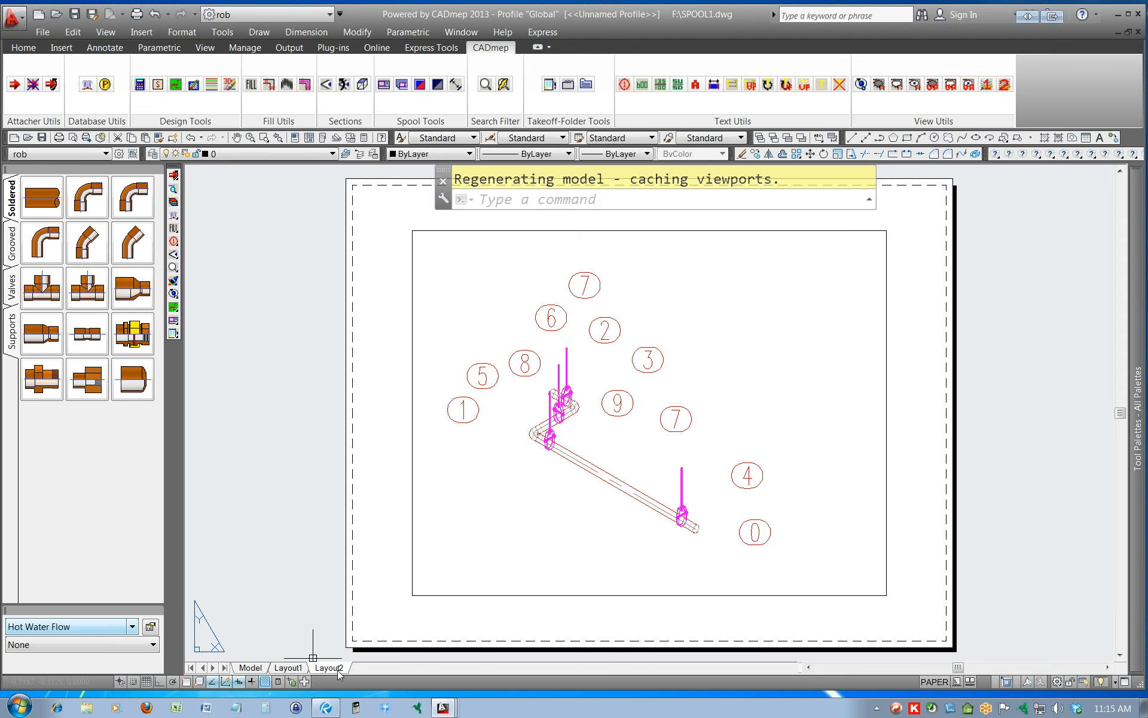
pyautogui.click(290, 671)
pyautogui.moveTo(258, 670)
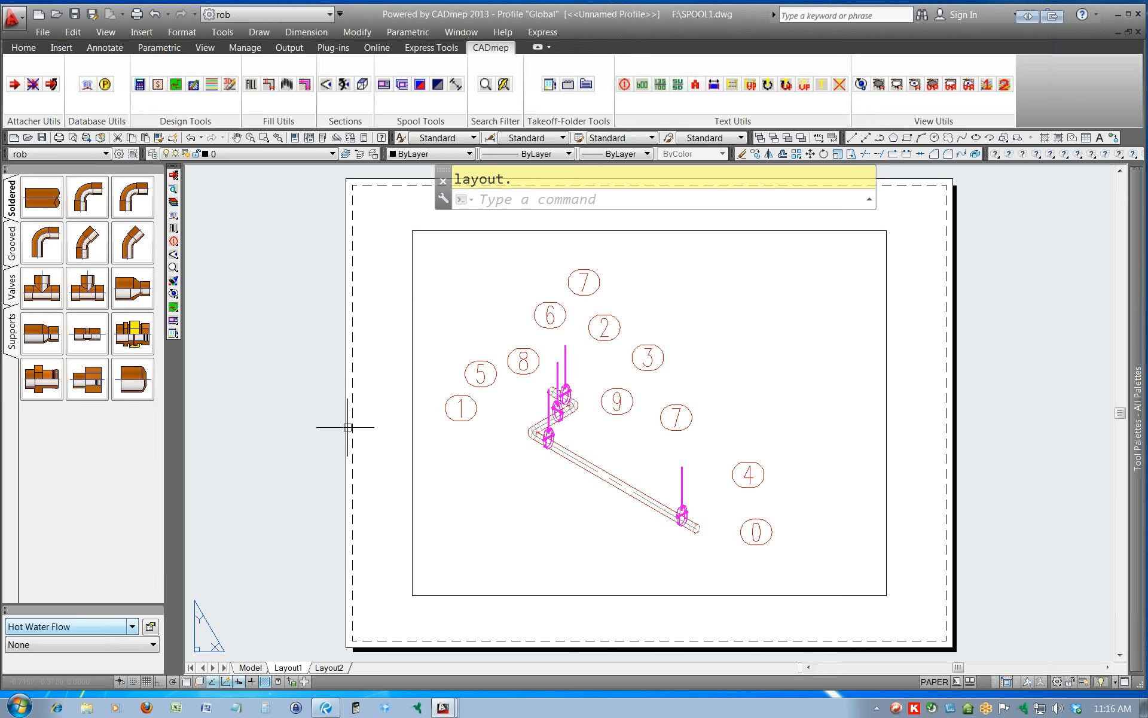
# Return to model space and close the SPOOL1 drawing.
pyautogui.click(242, 667)
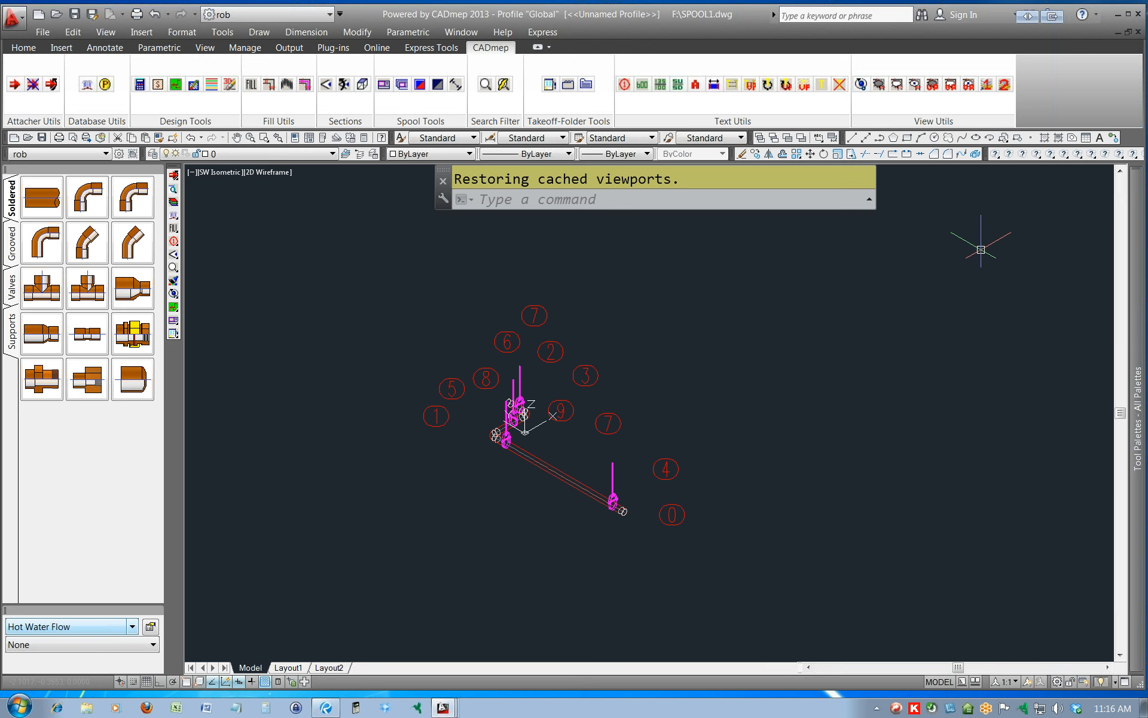
pyautogui.click(1139, 32)
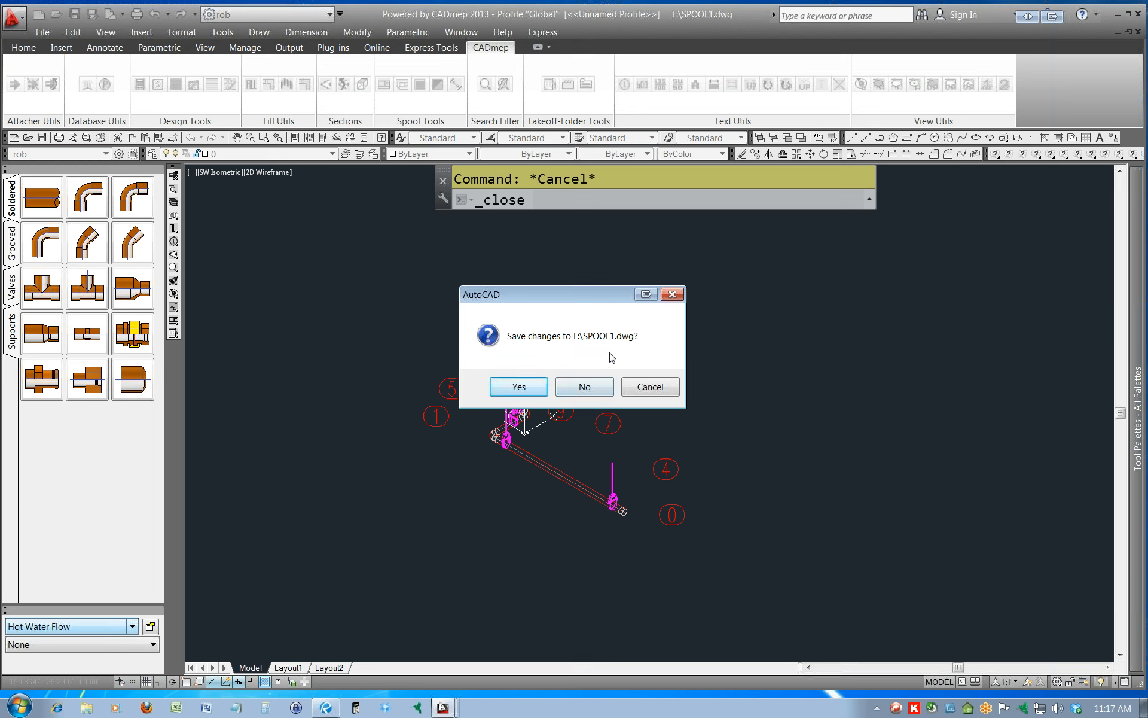
# Discard the changes to SPOOL1 as it closes and return to the main piping layout in Drawing1.
pyautogui.click(585, 387)
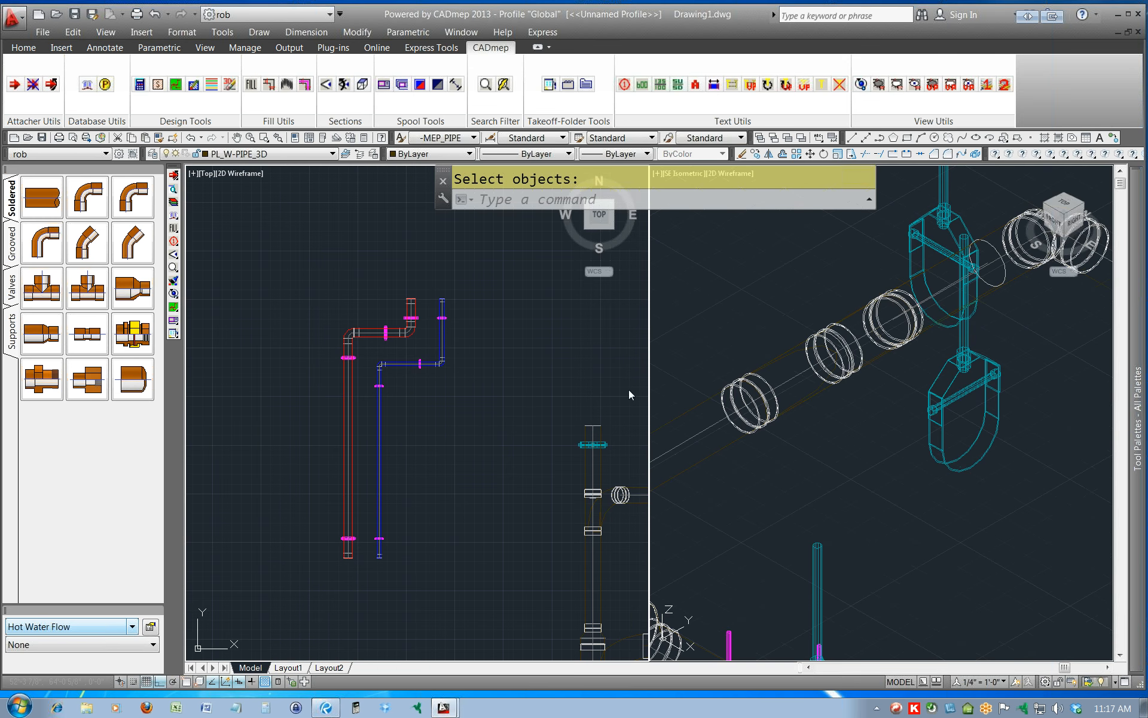
pyautogui.scroll(-4, 514, 442)
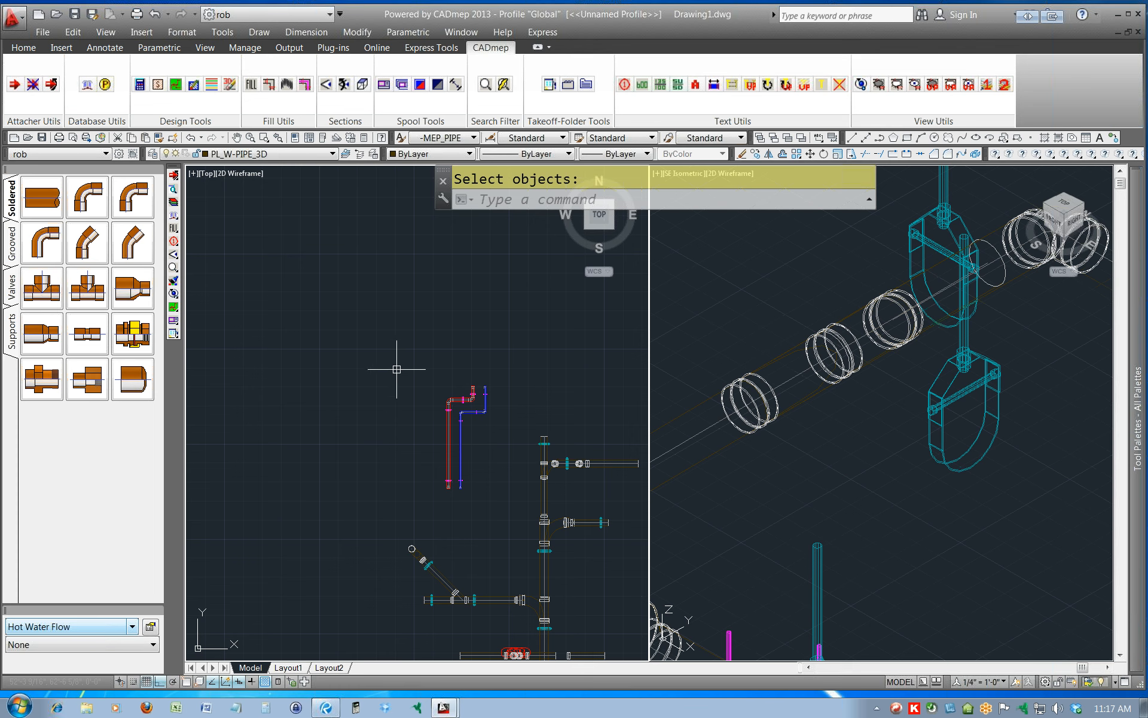
pyautogui.moveTo(526, 471); pyautogui.dragTo(428, 365, button='middle')
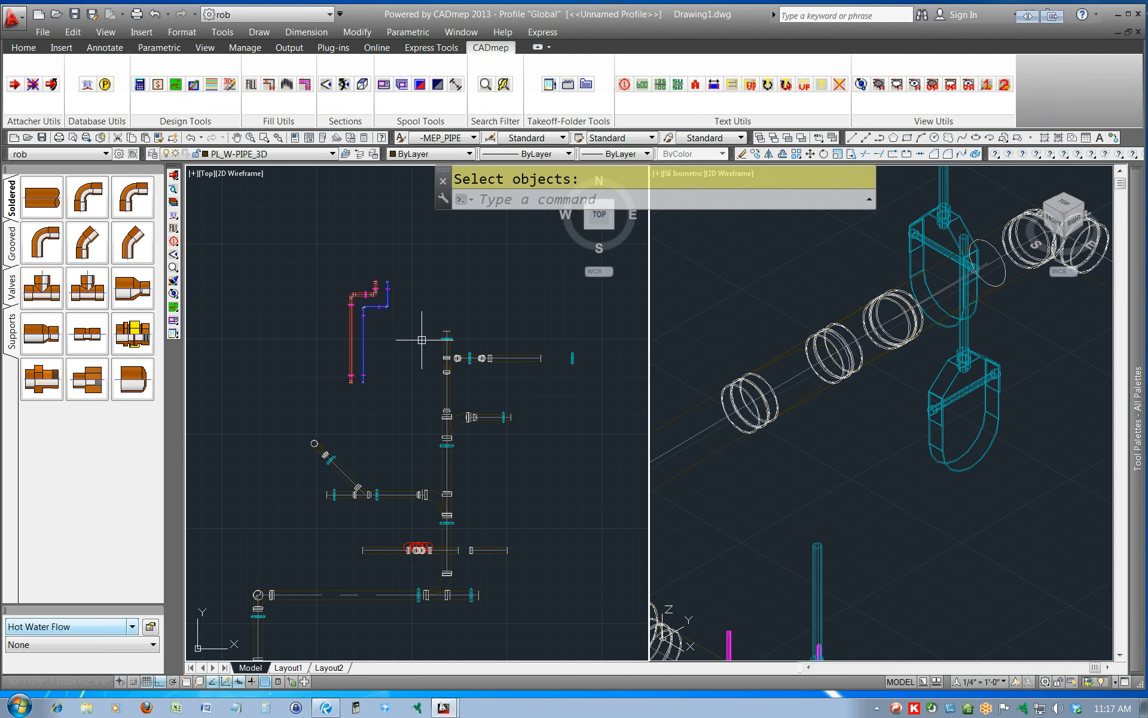
# In the database's Takeoff CAD settings, set the Auto option for Number Text to No.
pyautogui.click(174, 215)
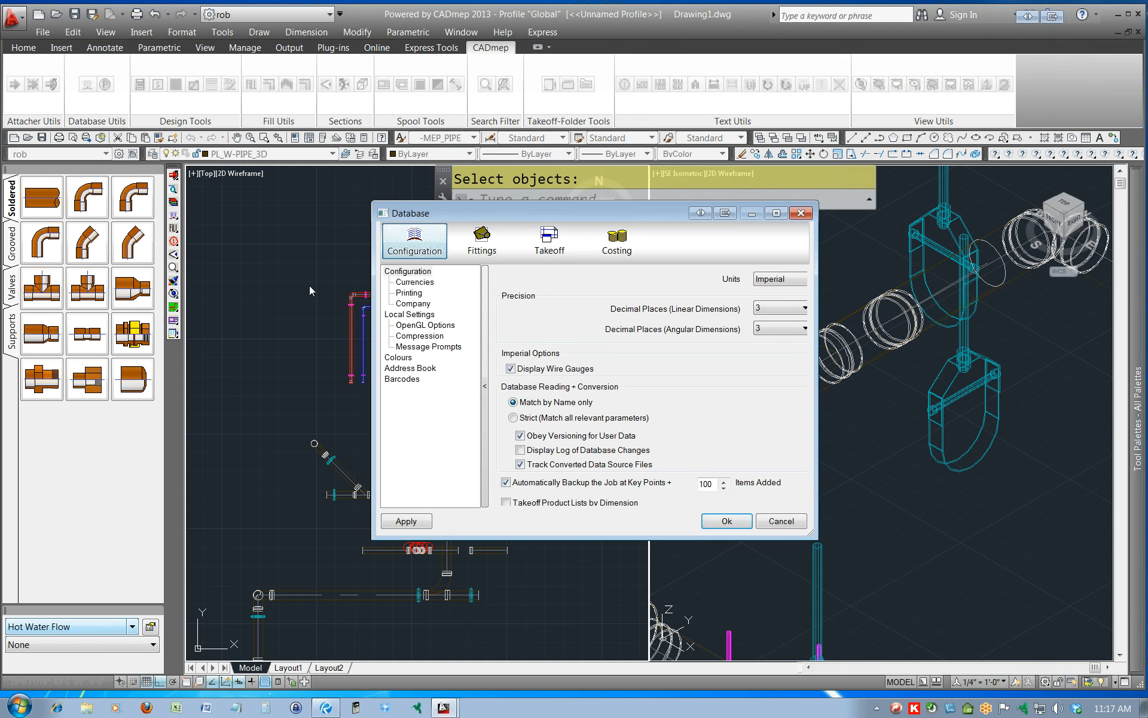
pyautogui.click(530, 241)
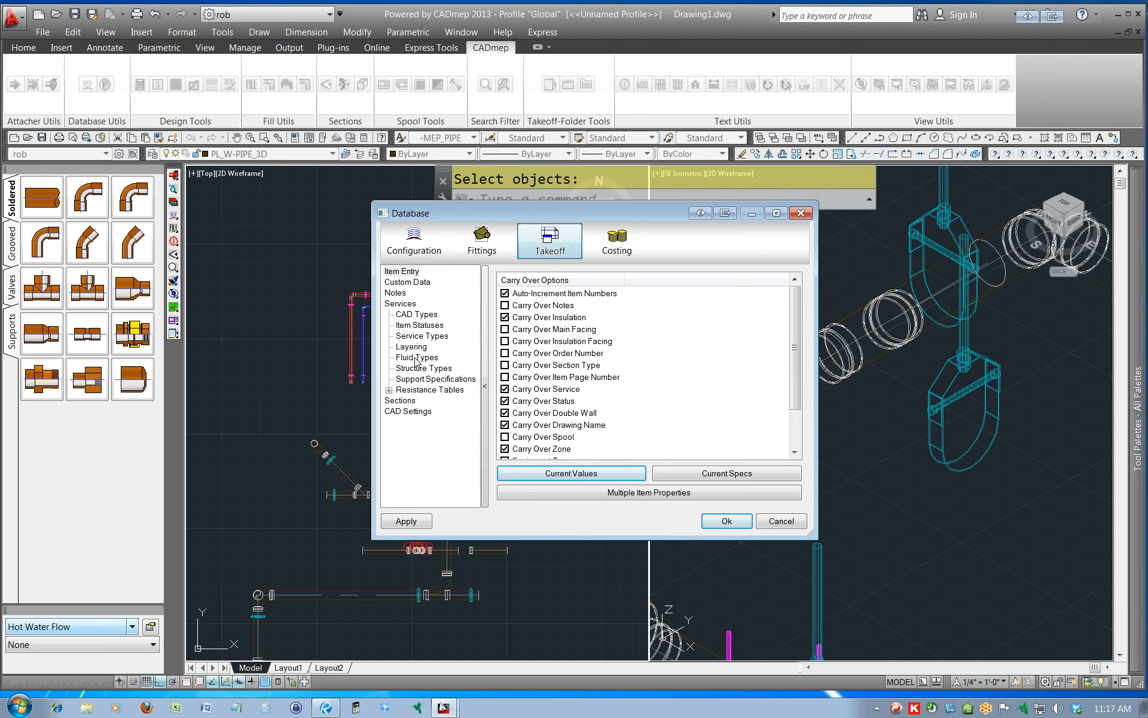
pyautogui.click(408, 411)
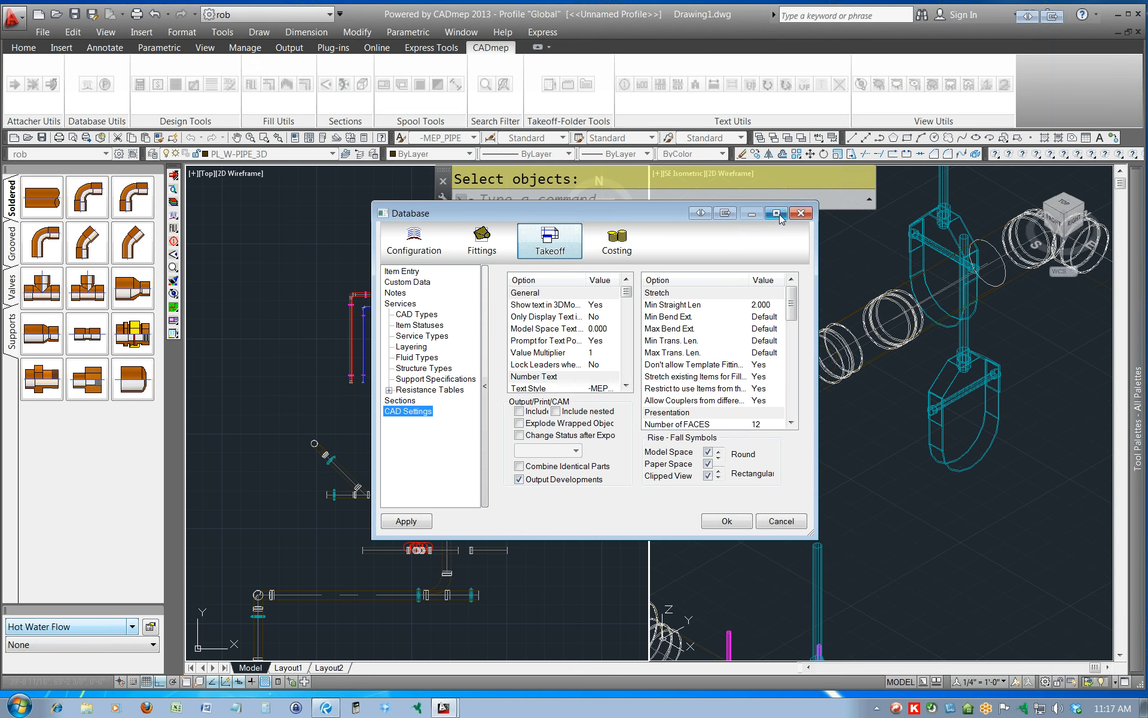
pyautogui.moveTo(810, 535); pyautogui.dragTo(989, 621)
pyautogui.moveTo(991, 622); pyautogui.dragTo(1024, 637)
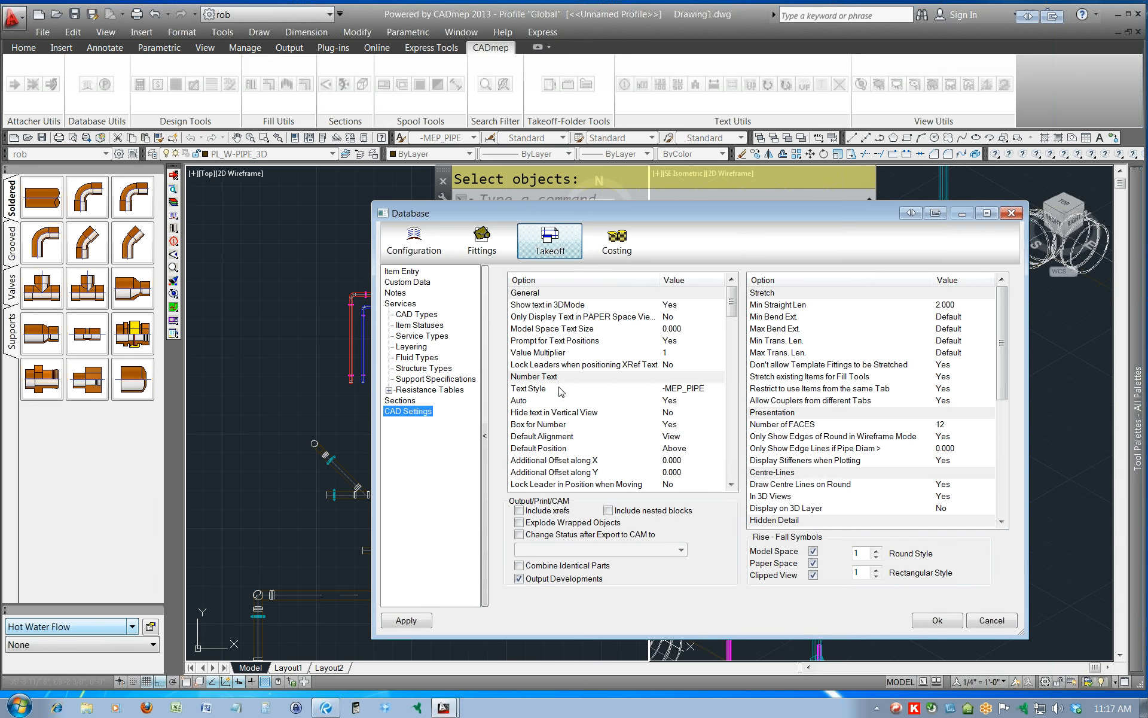
pyautogui.click(524, 401)
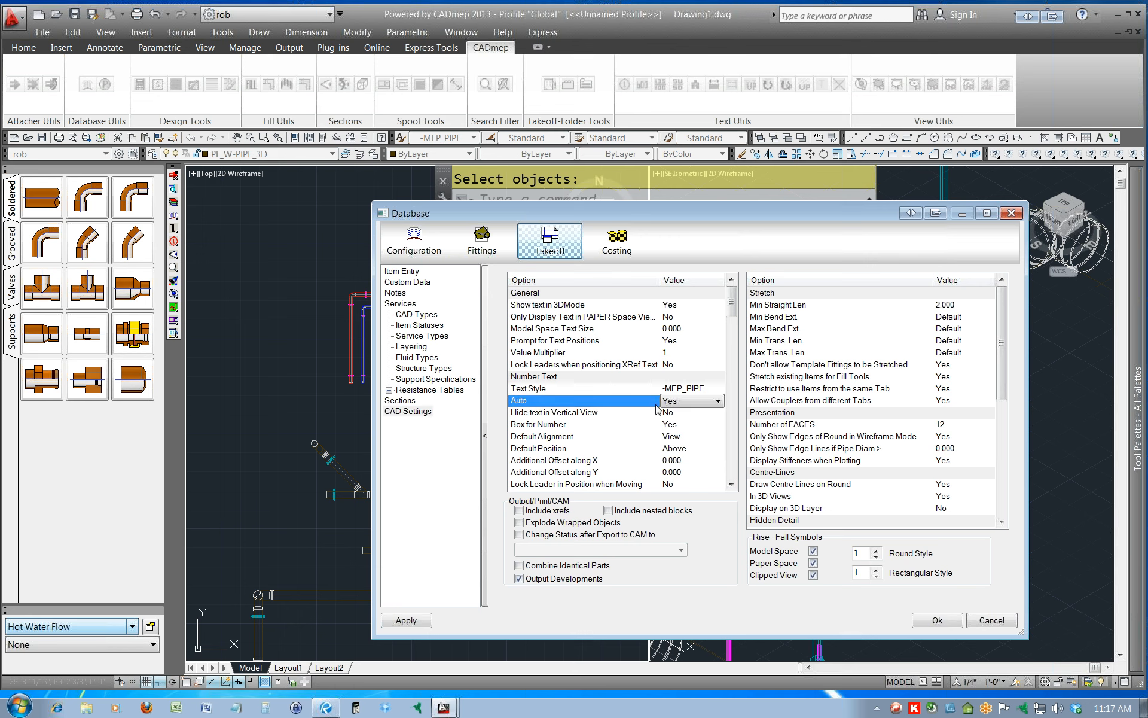
pyautogui.click(686, 401)
pyautogui.click(676, 413)
# Set the Size Text default position to Above, apply the database changes and close the settings.
pyautogui.moveTo(737, 310); pyautogui.dragTo(737, 343)
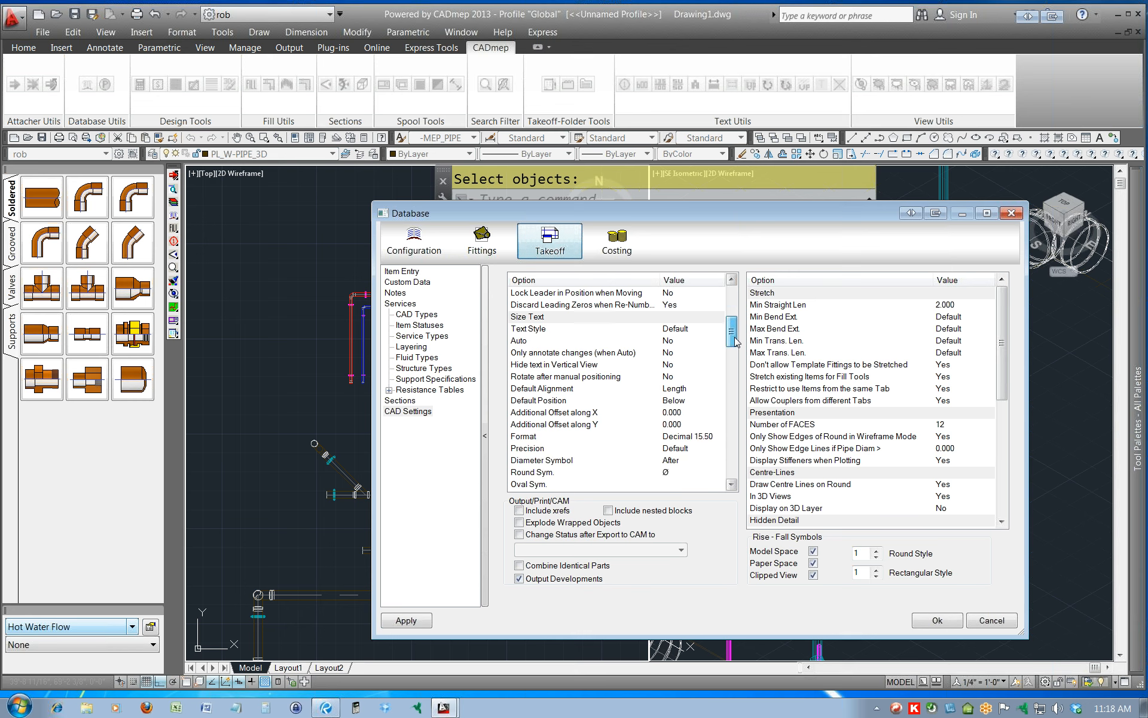
pyautogui.click(679, 399)
pyautogui.click(690, 400)
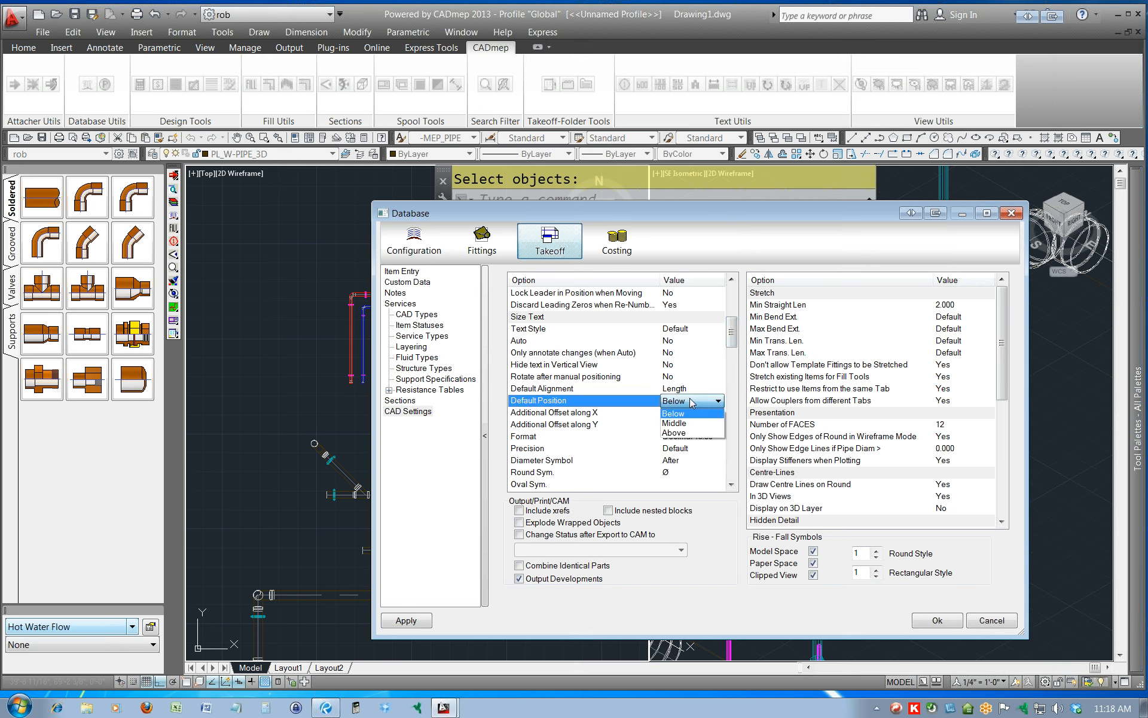
pyautogui.click(682, 432)
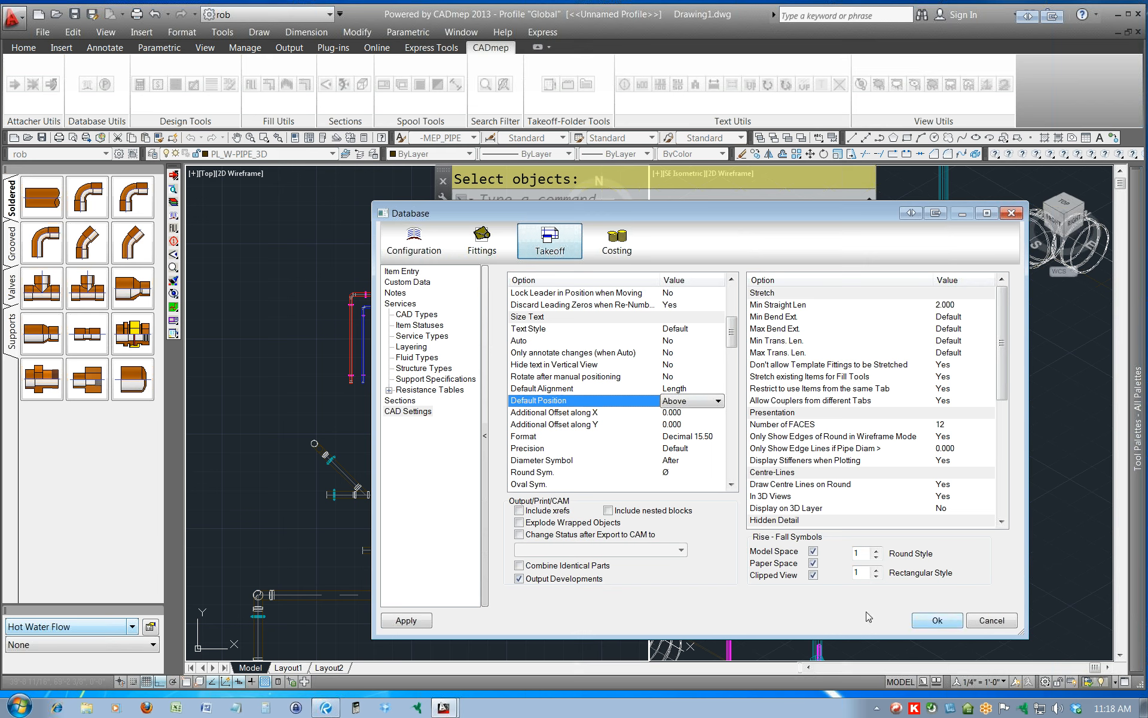
pyautogui.click(421, 623)
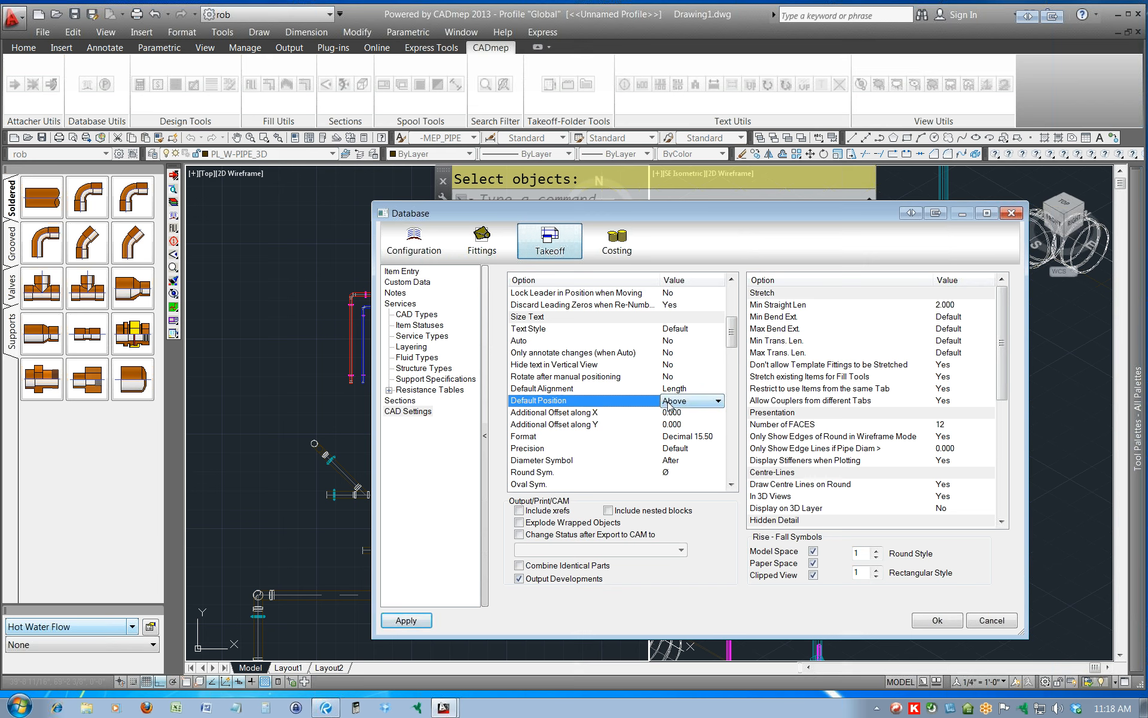
pyautogui.click(934, 620)
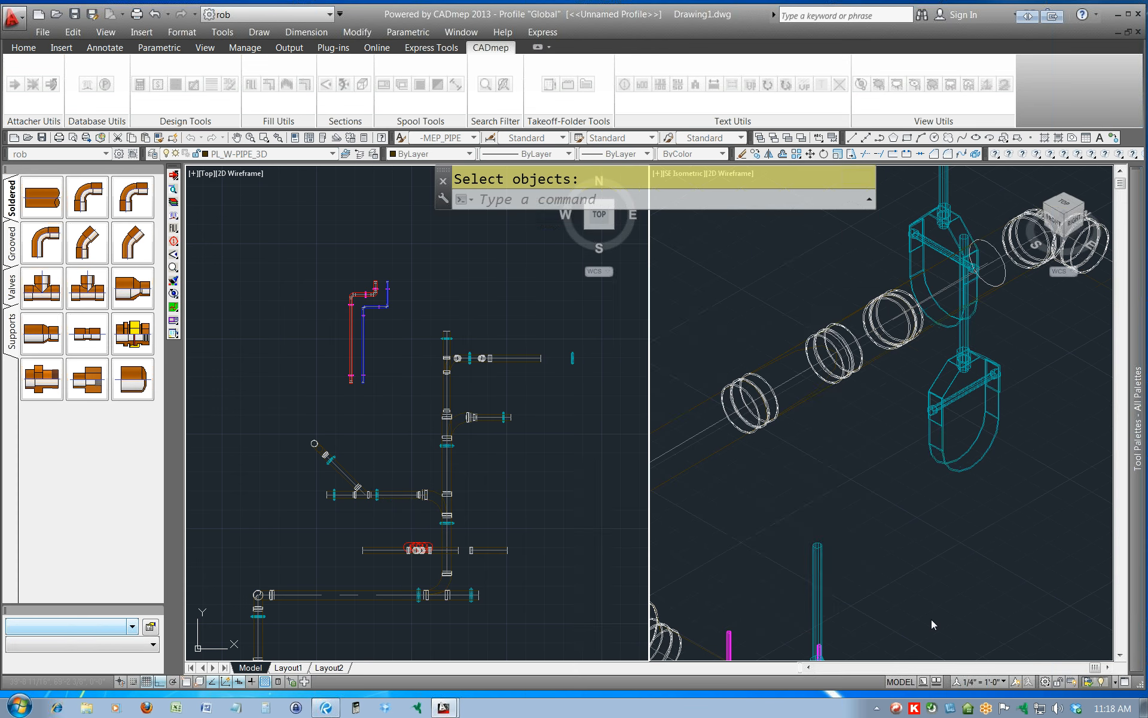
# Show the size text on the long vertical blue pipe, leave it at its default position and deselect the pipe.
pyautogui.click(366, 334)
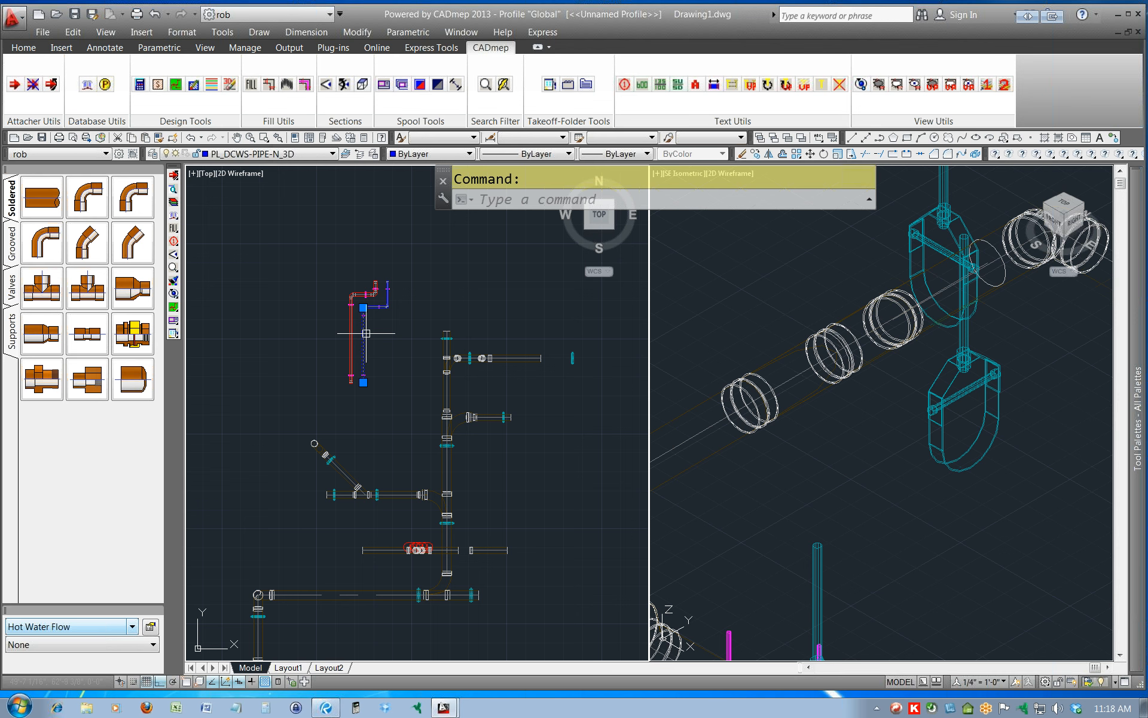
pyautogui.rightClick(366, 333)
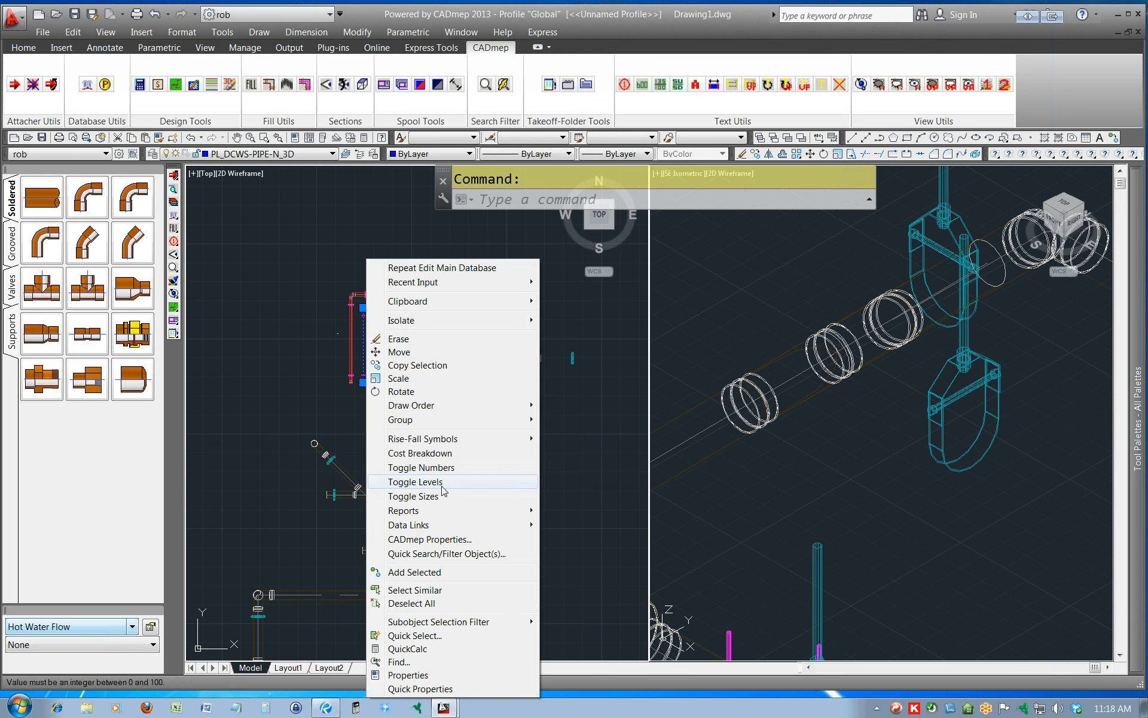
pyautogui.click(421, 496)
pyautogui.scroll(3, 367, 367)
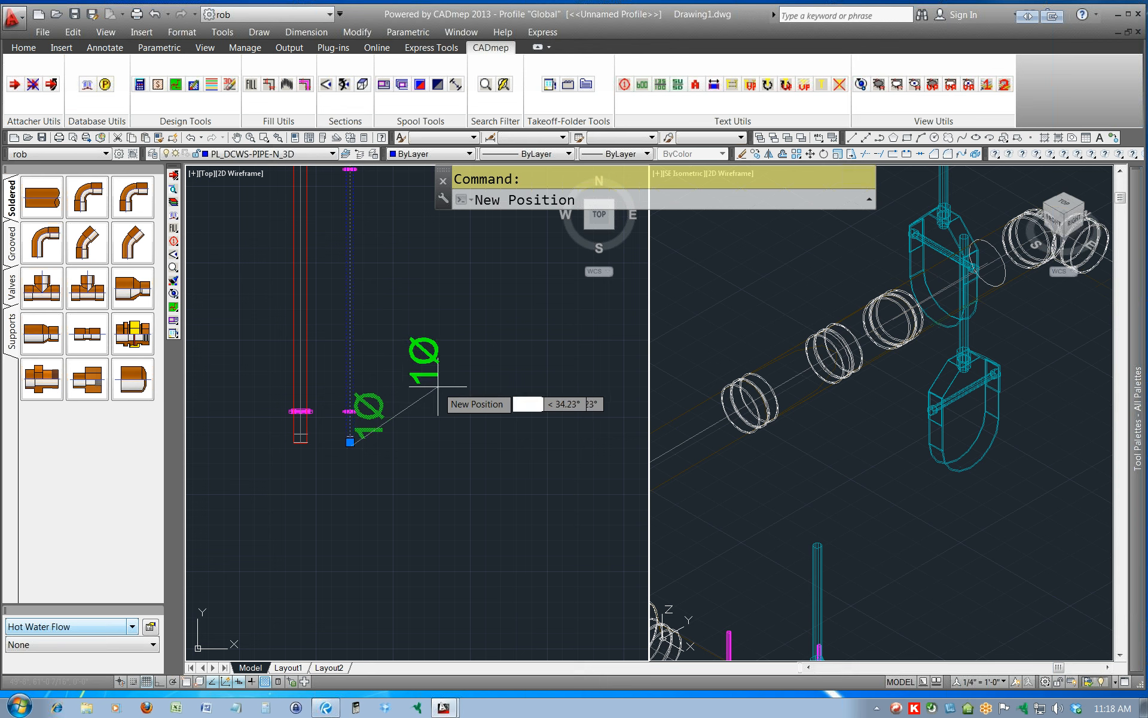
pyautogui.press('Escape')
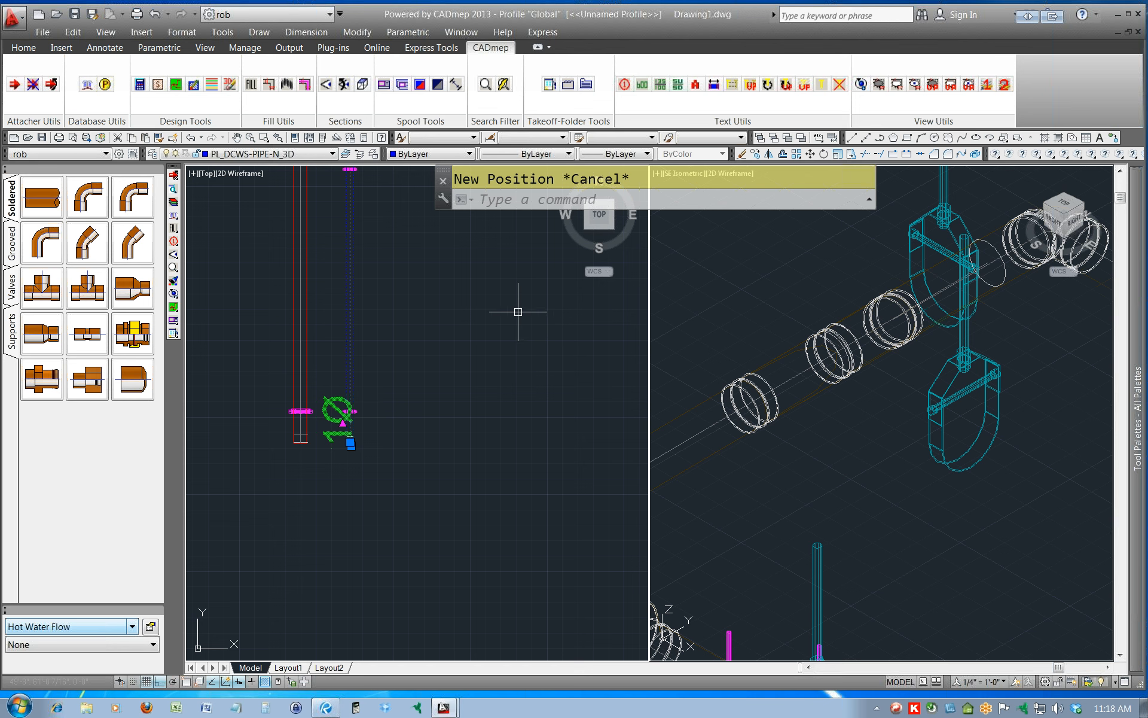
pyautogui.moveTo(414, 412); pyautogui.dragTo(471, 422, button='middle')
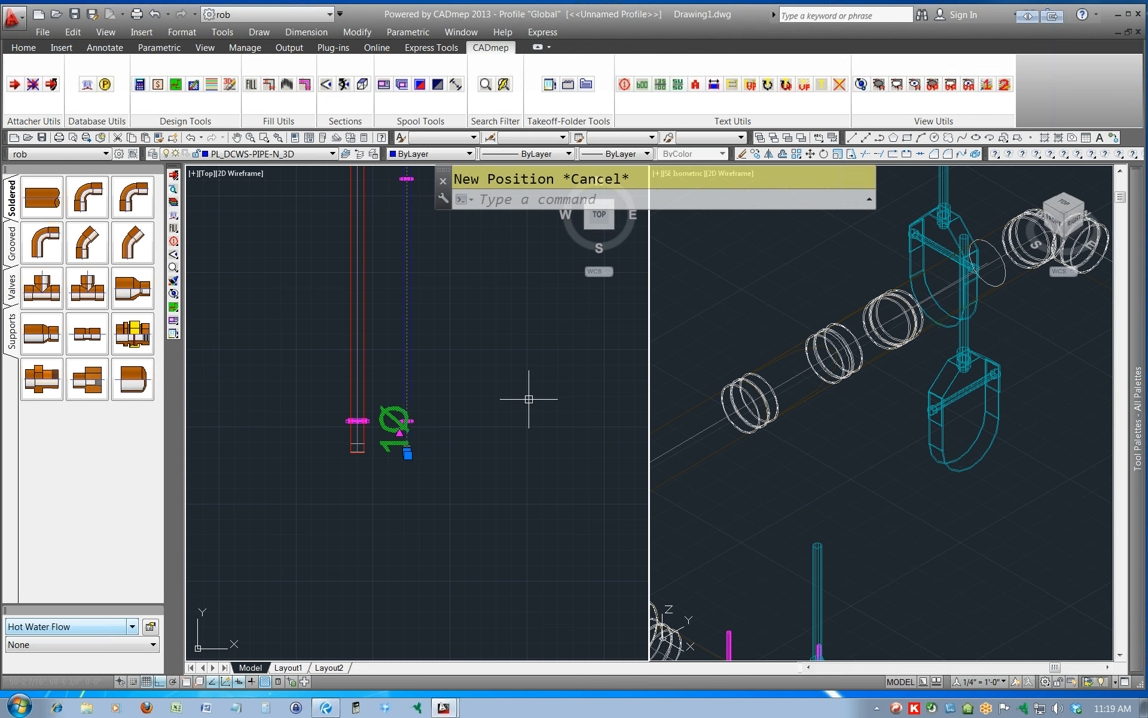
pyautogui.rightClick(437, 384)
pyautogui.press('Escape')
pyautogui.press('Escape')
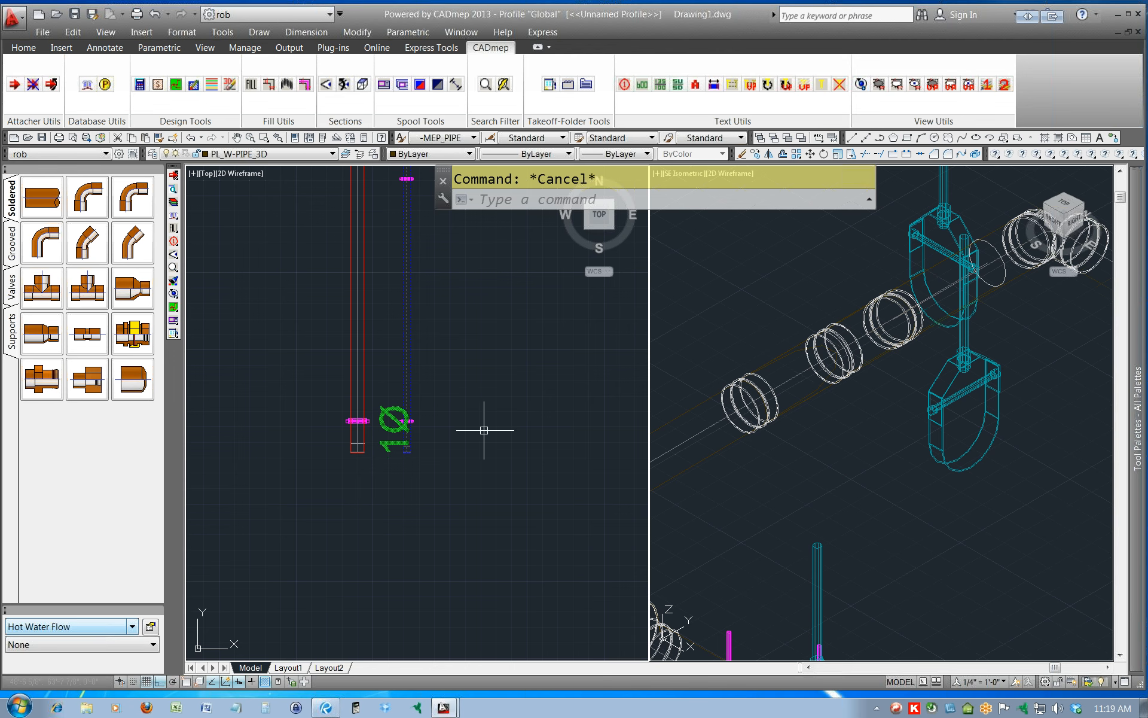
# Reopen the Takeoff CAD settings and set Append Service Abbreviation for Size Text to After.
pyautogui.click(174, 215)
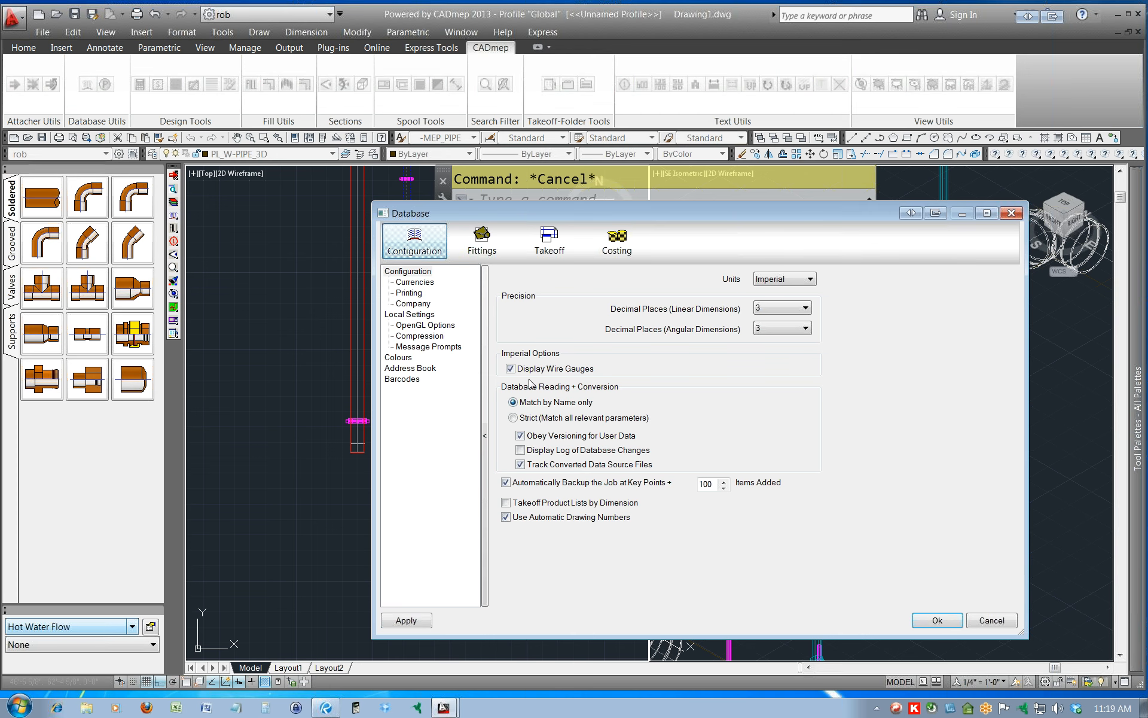
pyautogui.click(549, 242)
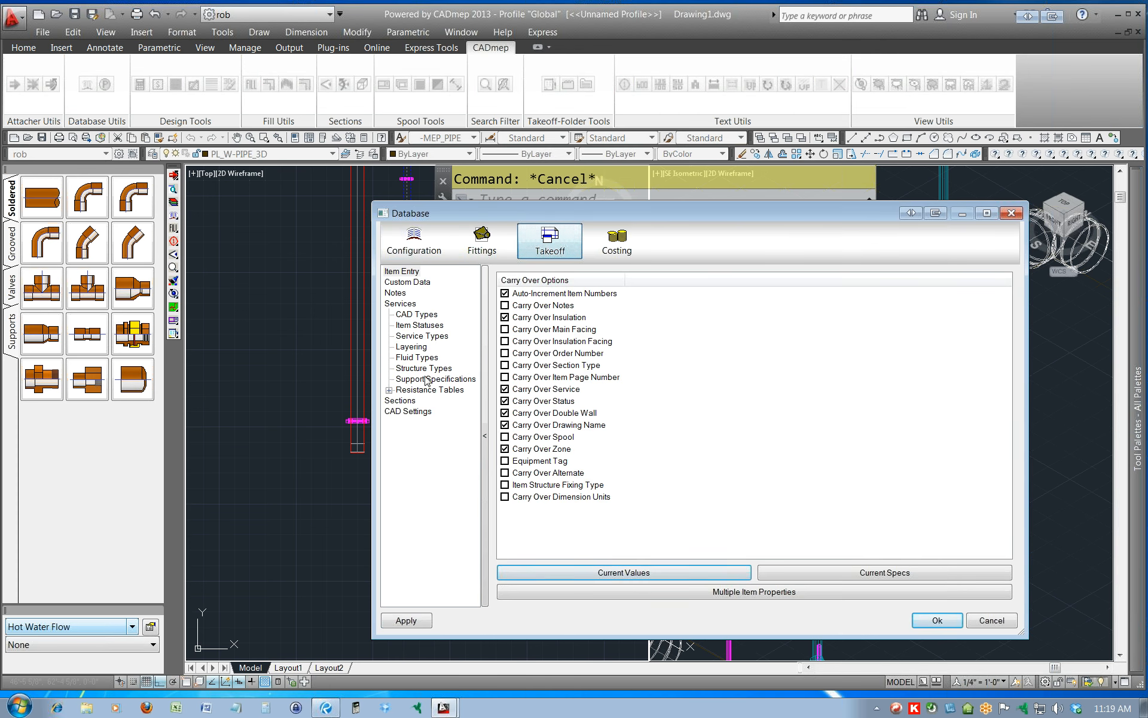
pyautogui.click(412, 411)
pyautogui.moveTo(735, 307); pyautogui.dragTo(736, 338)
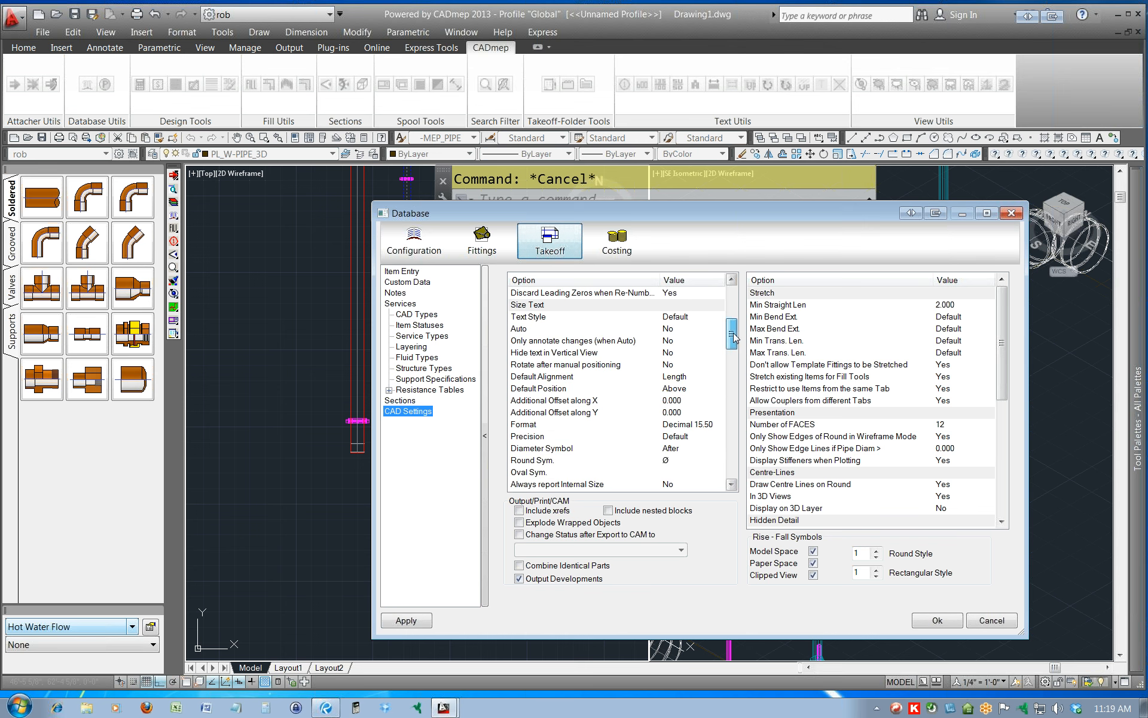
pyautogui.scroll(-1, 734, 338)
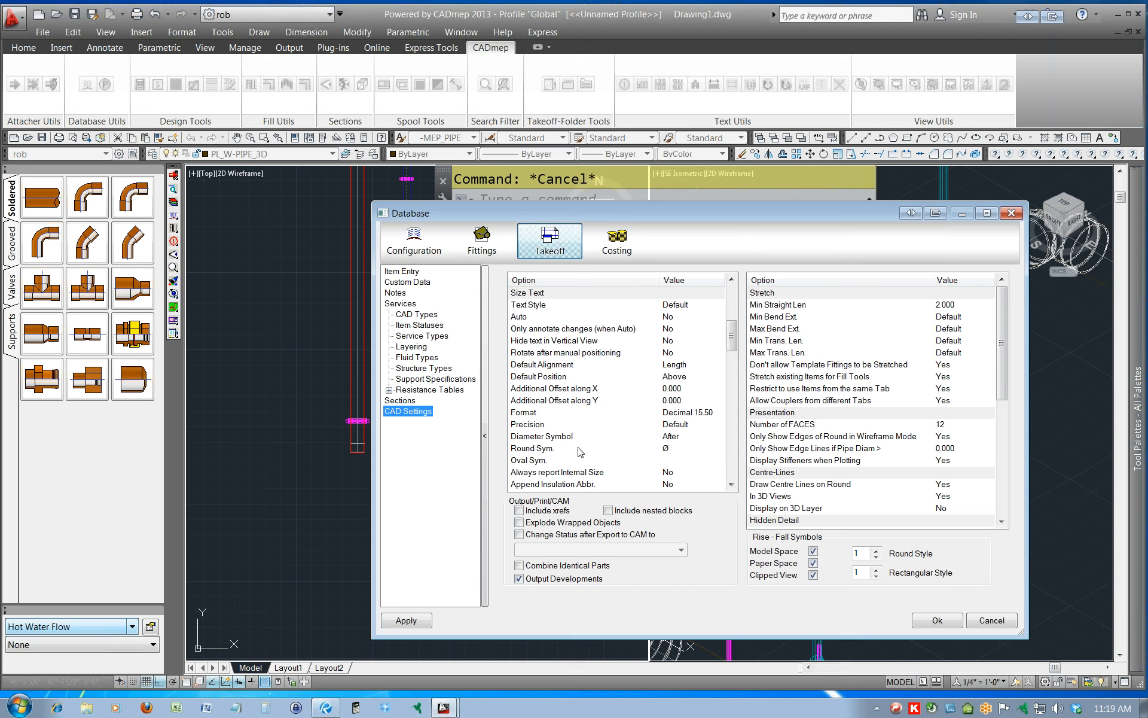
pyautogui.click(573, 486)
pyautogui.moveTo(732, 346); pyautogui.dragTo(733, 354)
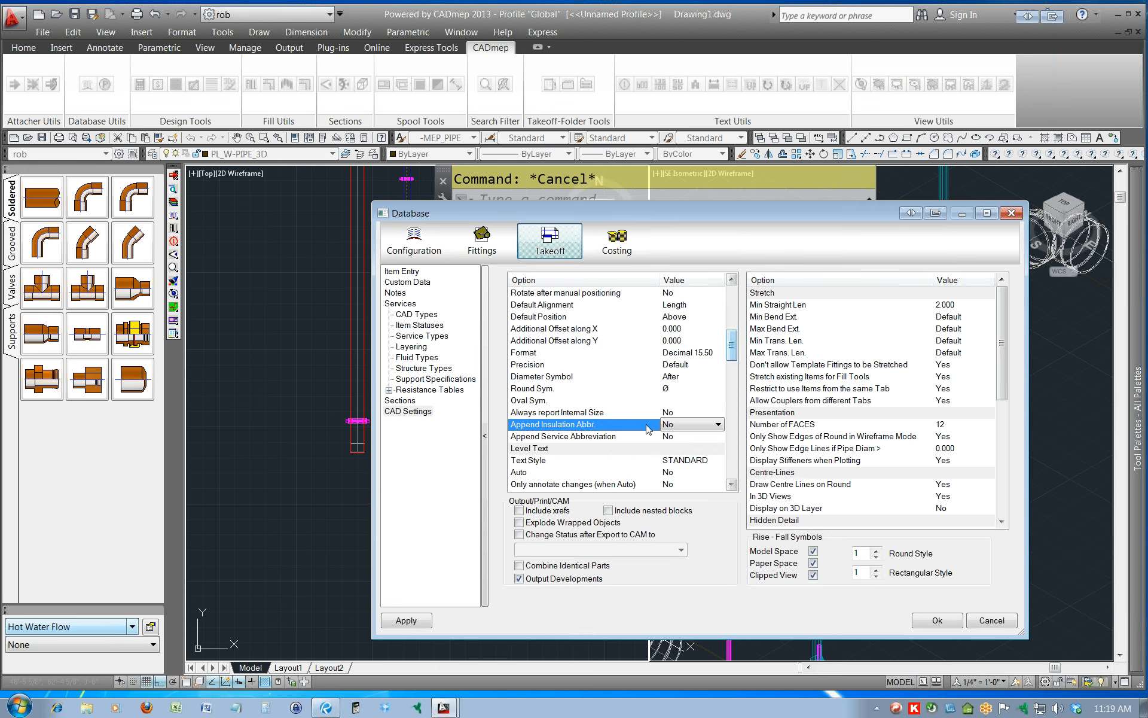
pyautogui.click(677, 437)
pyautogui.click(679, 441)
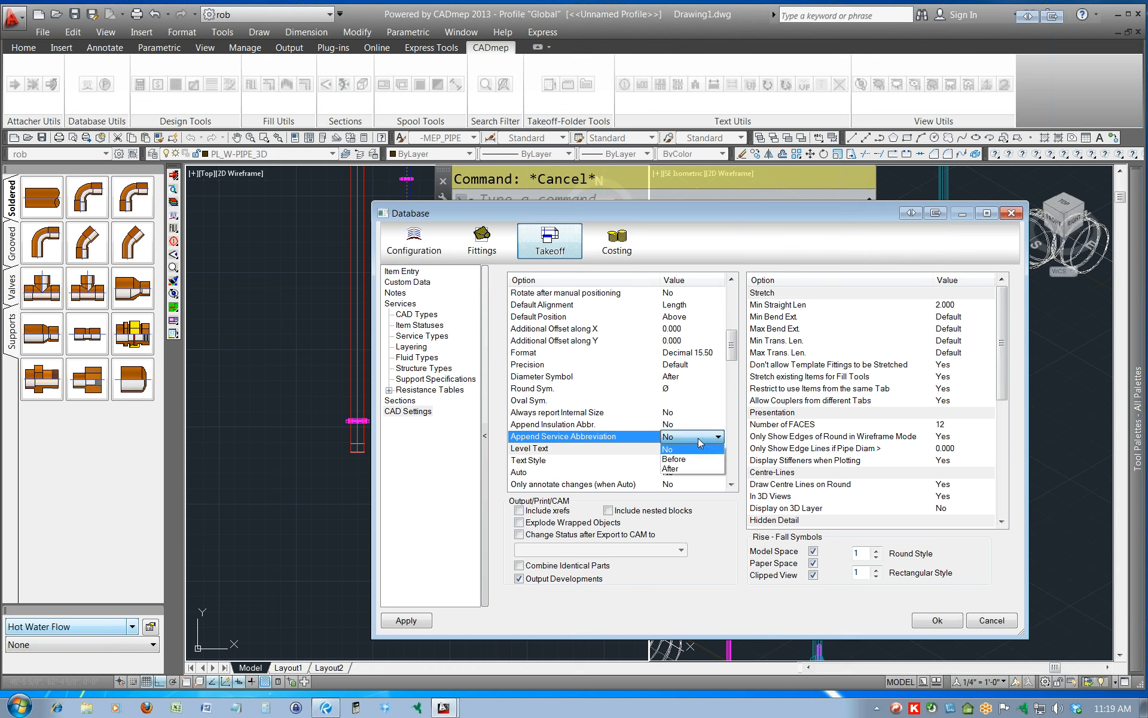
pyautogui.click(679, 472)
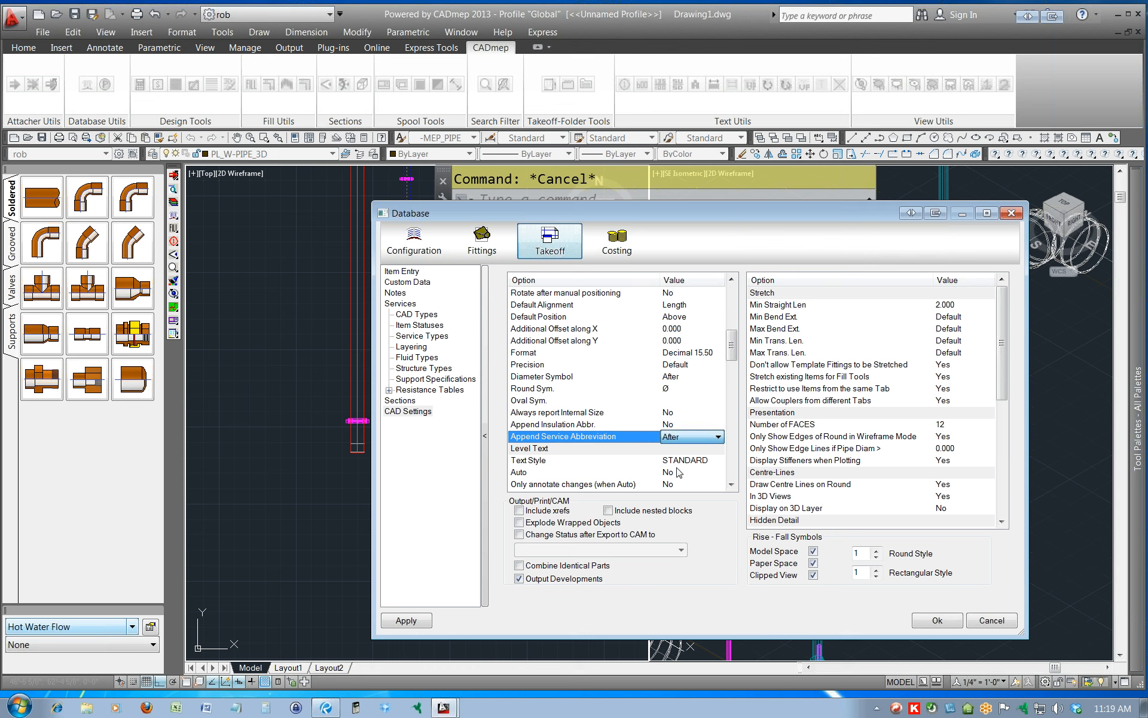
# Replace the Size Text round symbol with an inch mark (").
pyautogui.click(677, 389)
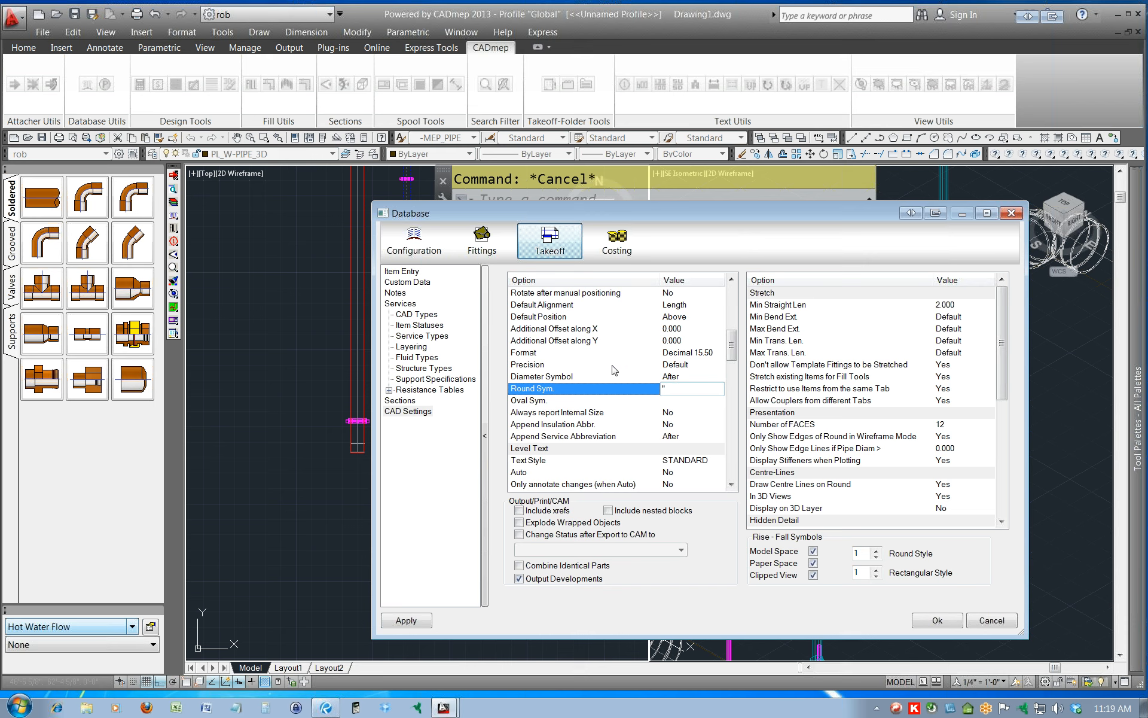
pyautogui.click(632, 353)
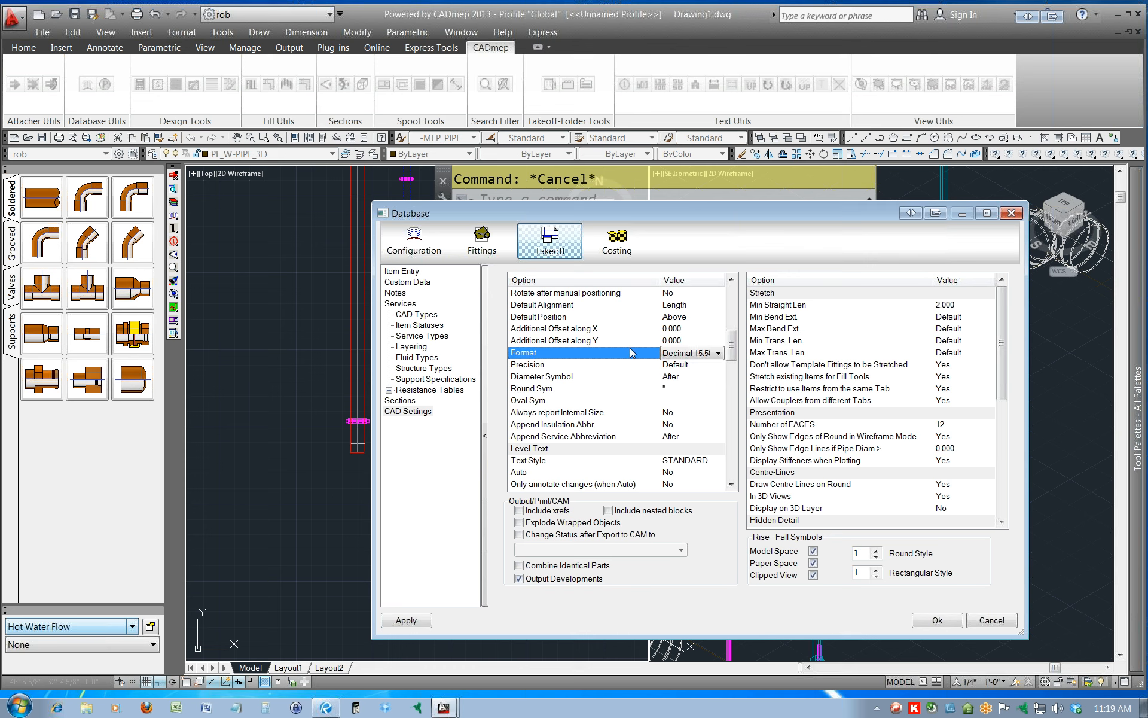
pyautogui.click(612, 329)
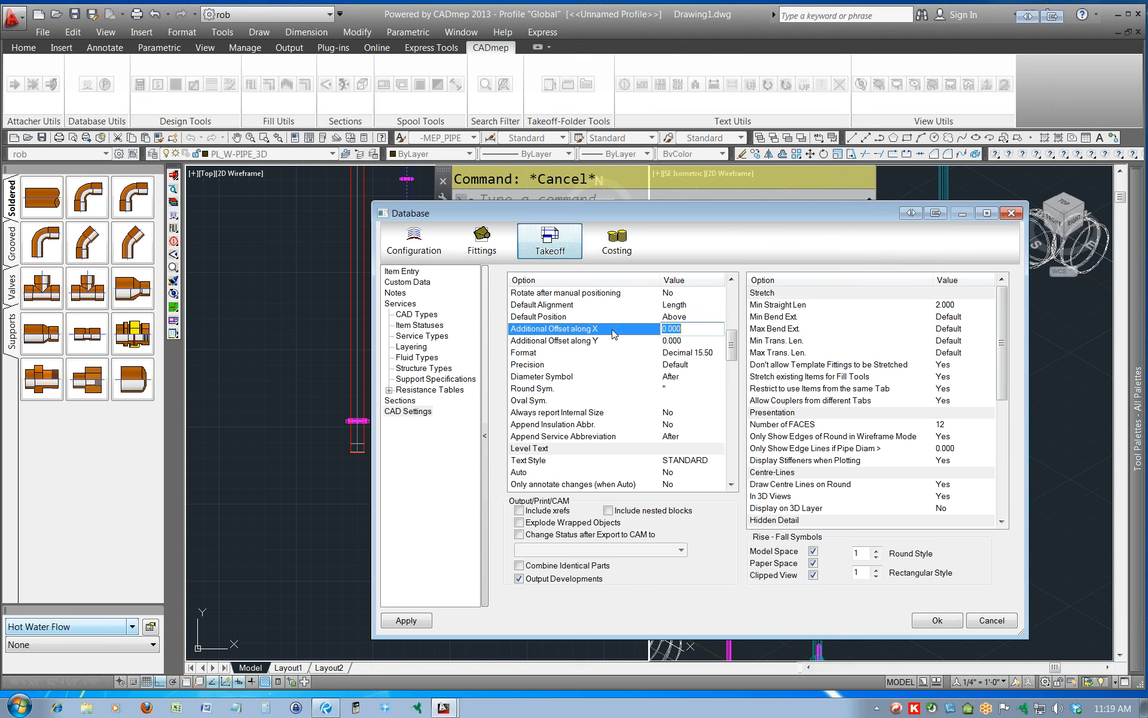
pyautogui.scroll(1, 614, 334)
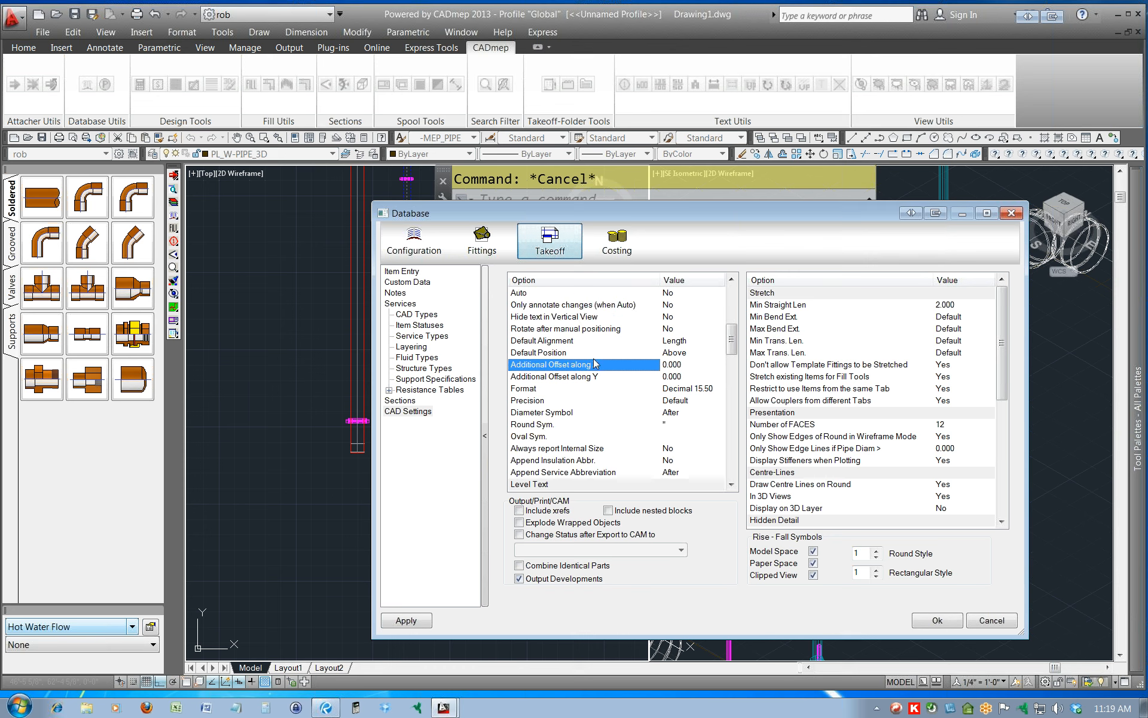
pyautogui.scroll(-1, 576, 441)
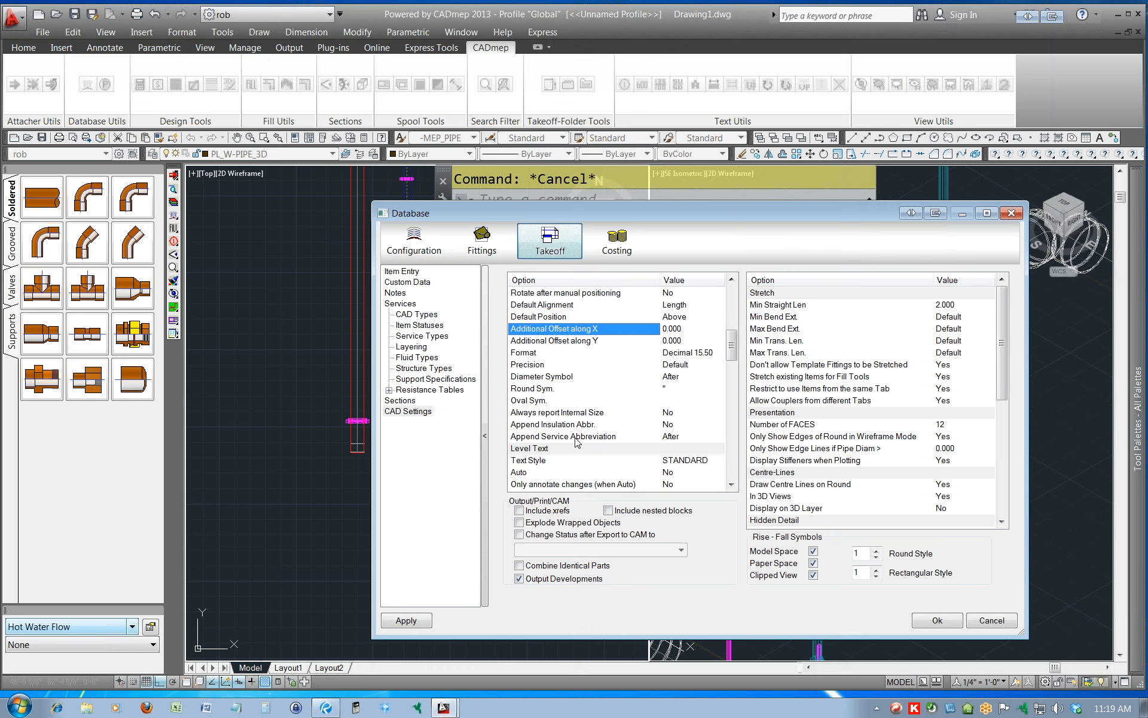
pyautogui.scroll(1, 575, 440)
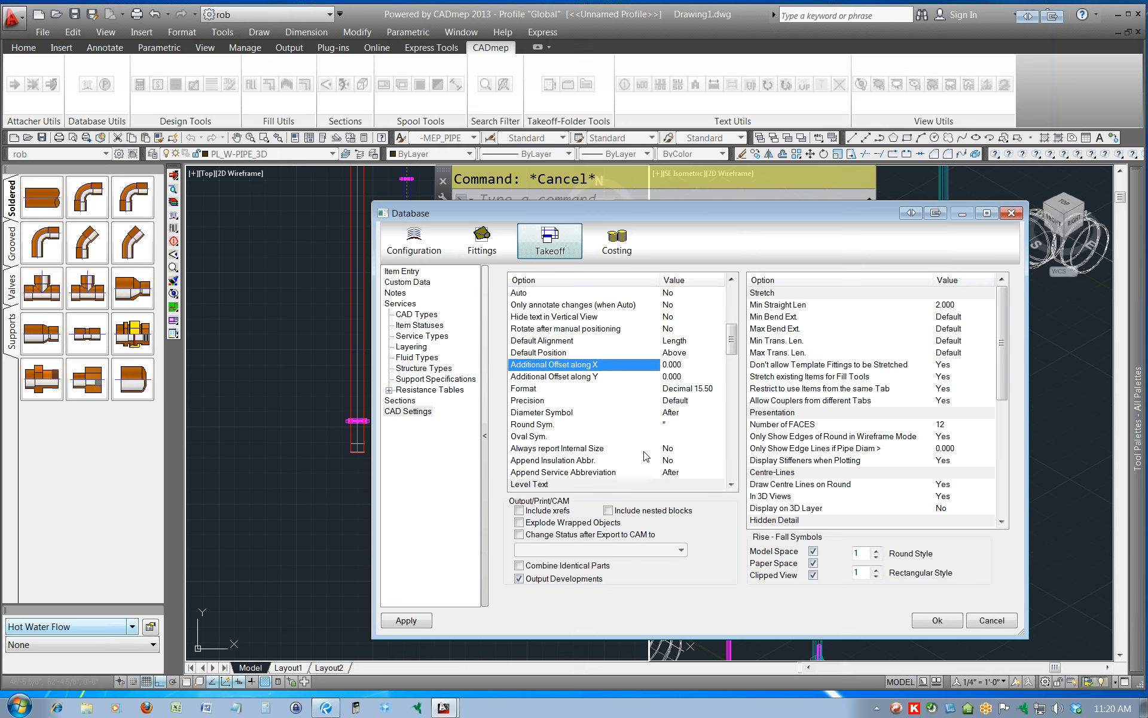
# Check the Diameter Symbol choices, keep After, and apply the database changes before closing the settings.
pyautogui.click(686, 414)
pyautogui.click(693, 415)
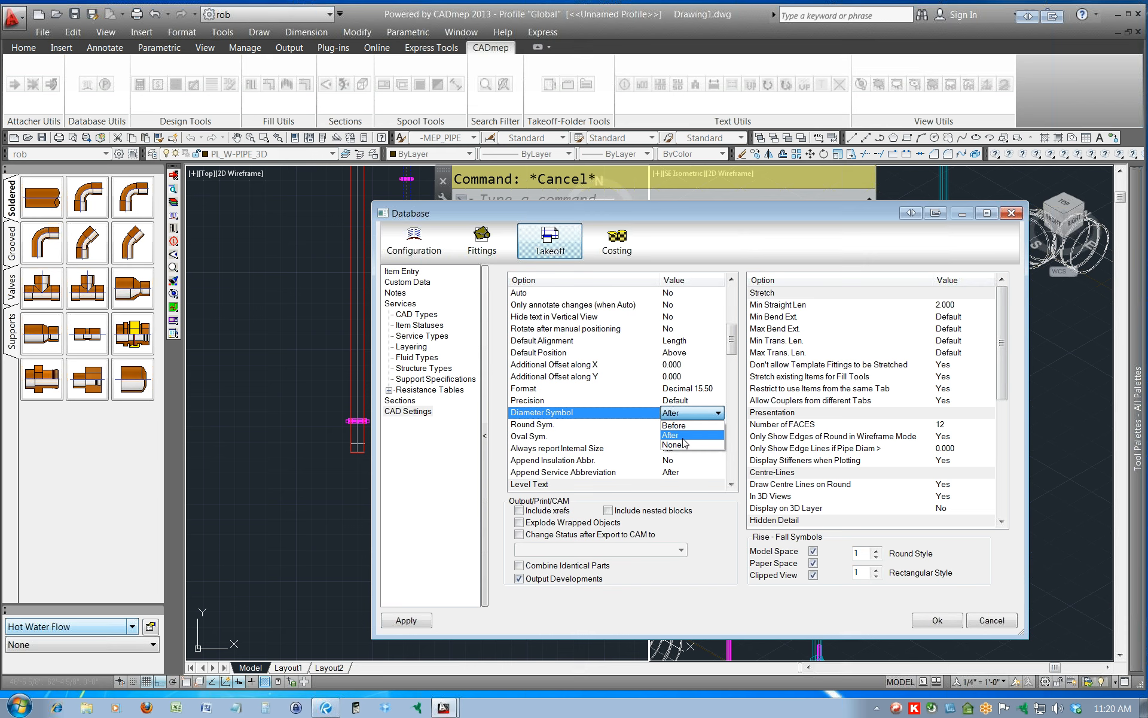
pyautogui.click(672, 417)
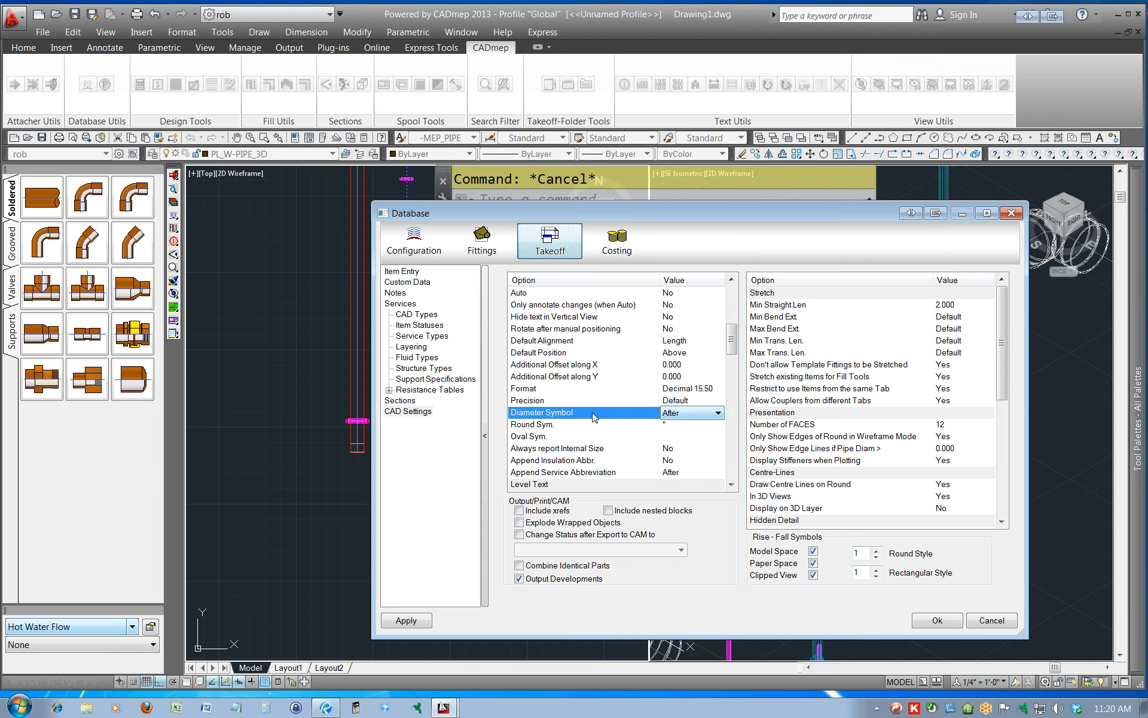
pyautogui.click(420, 625)
pyautogui.click(946, 623)
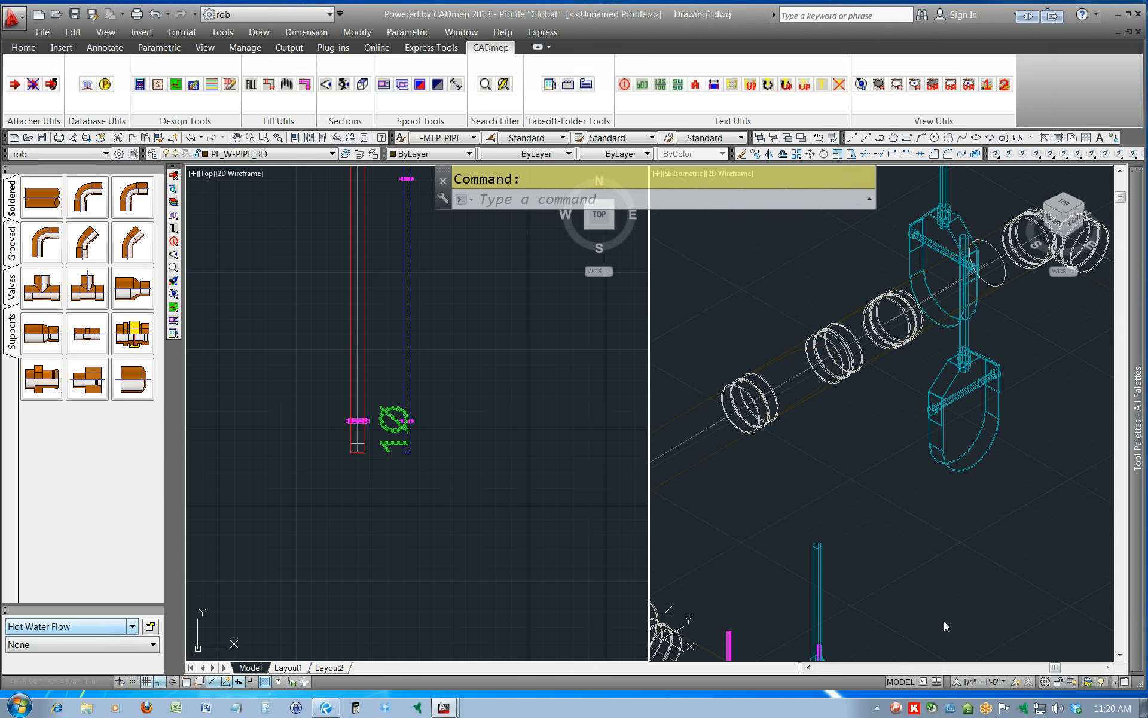
# Remove the size text from the long vertical blue pipe and end the Remove Text command.
pyautogui.moveTo(467, 309); pyautogui.dragTo(469, 449, button='middle')
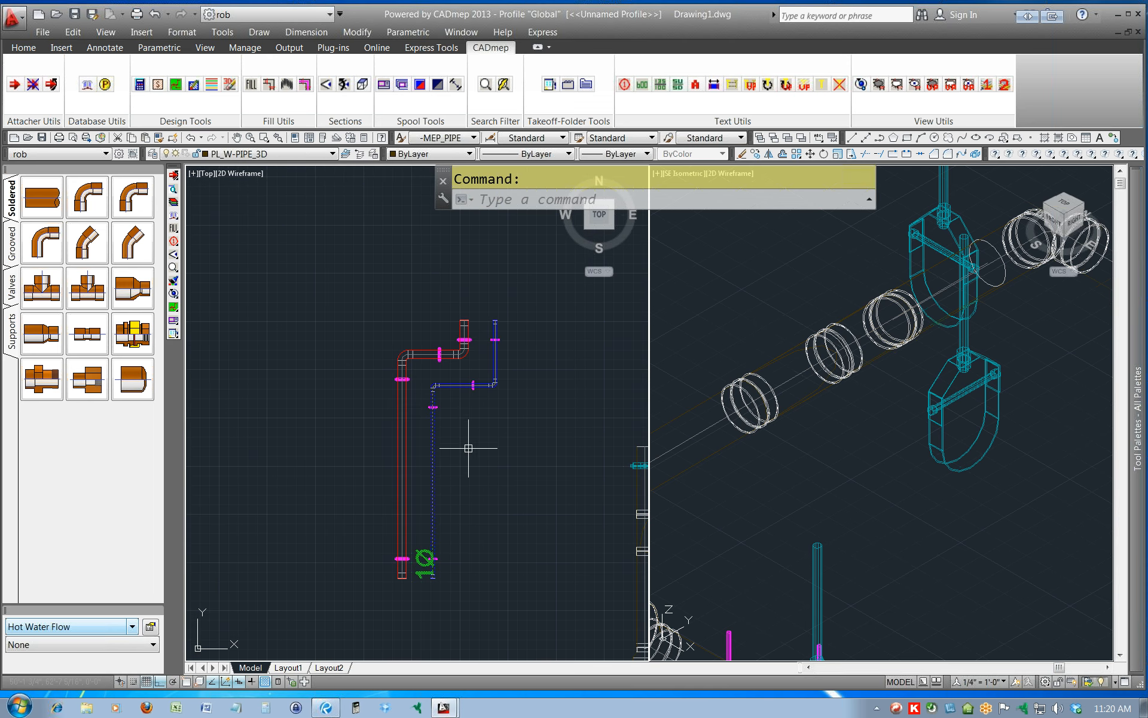
pyautogui.moveTo(173, 241); pyautogui.dragTo(356, 243)
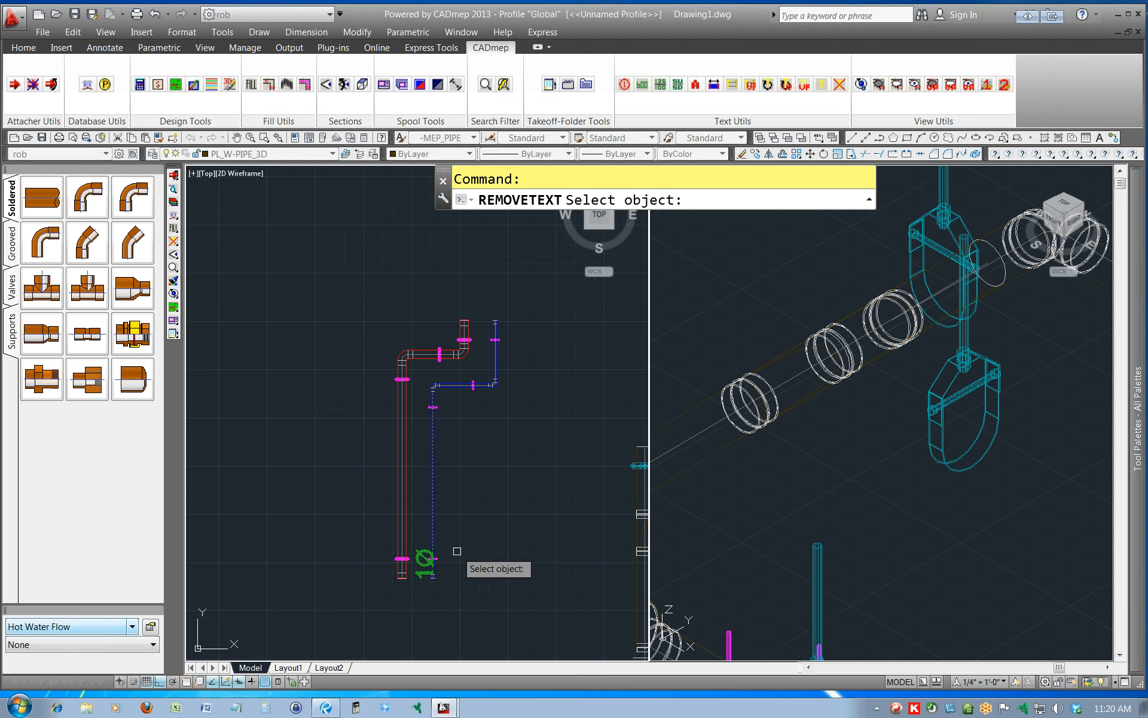
pyautogui.click(427, 552)
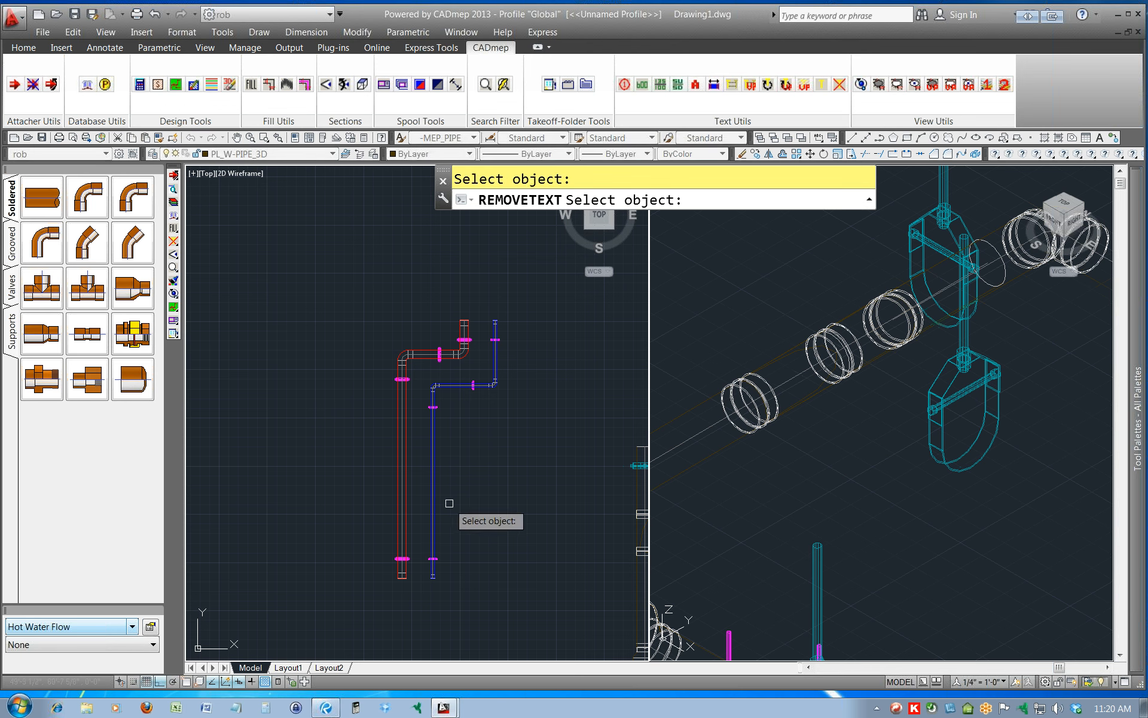
pyautogui.press('Escape')
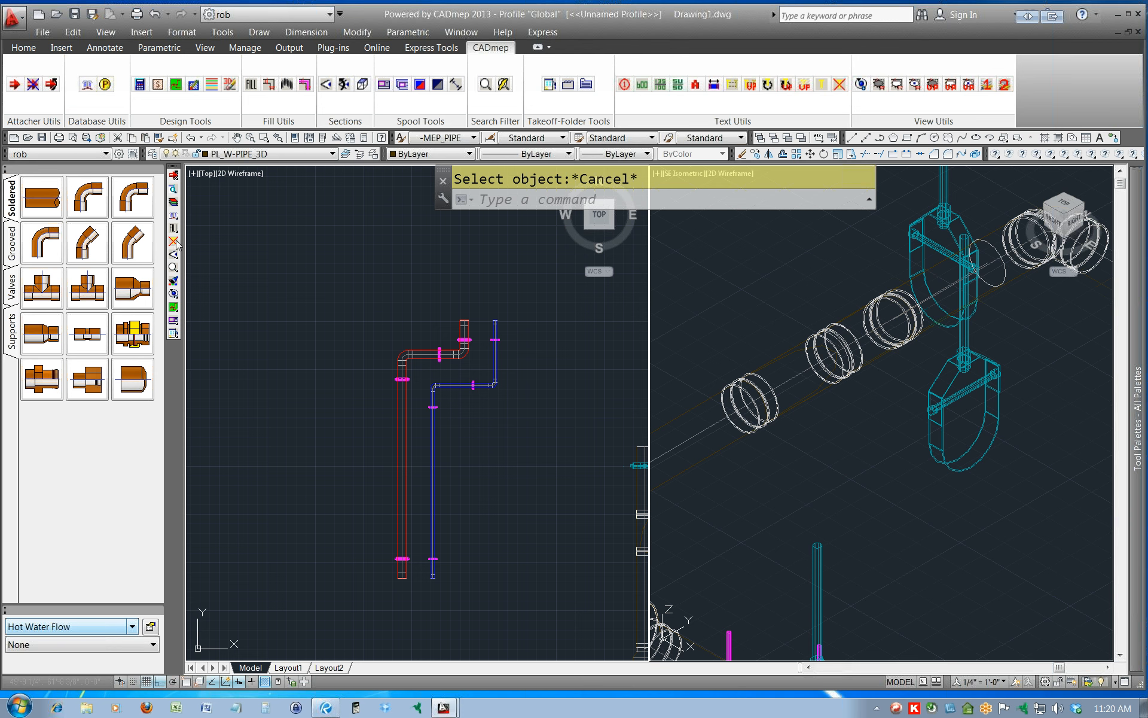
pyautogui.moveTo(175, 244)
pyautogui.mouseDown()
pyautogui.moveTo(256, 242)
pyautogui.moveTo(151, 237)
pyautogui.moveTo(183, 247)
pyautogui.mouseUp()
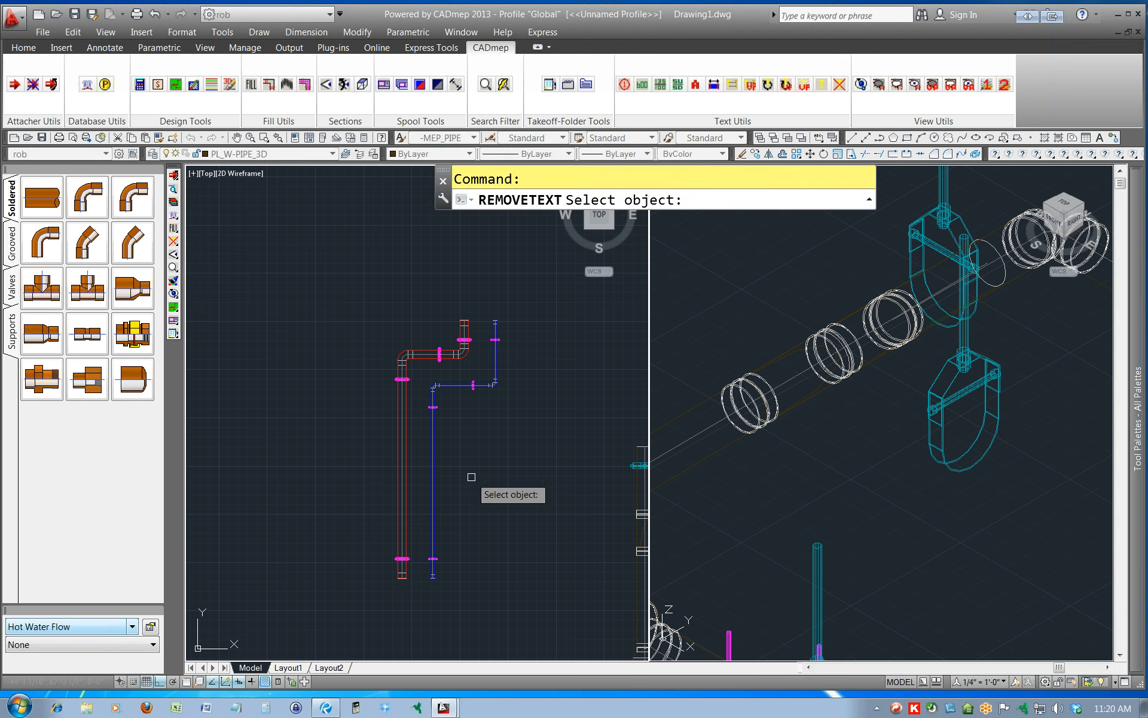
pyautogui.press('Escape')
pyautogui.press('Escape')
# Show size text on both long vertical pipes, placing the red pipe's text on its left and the blue pipe's on its right.
pyautogui.click(473, 477)
pyautogui.click(410, 481)
pyautogui.rightClick(410, 481)
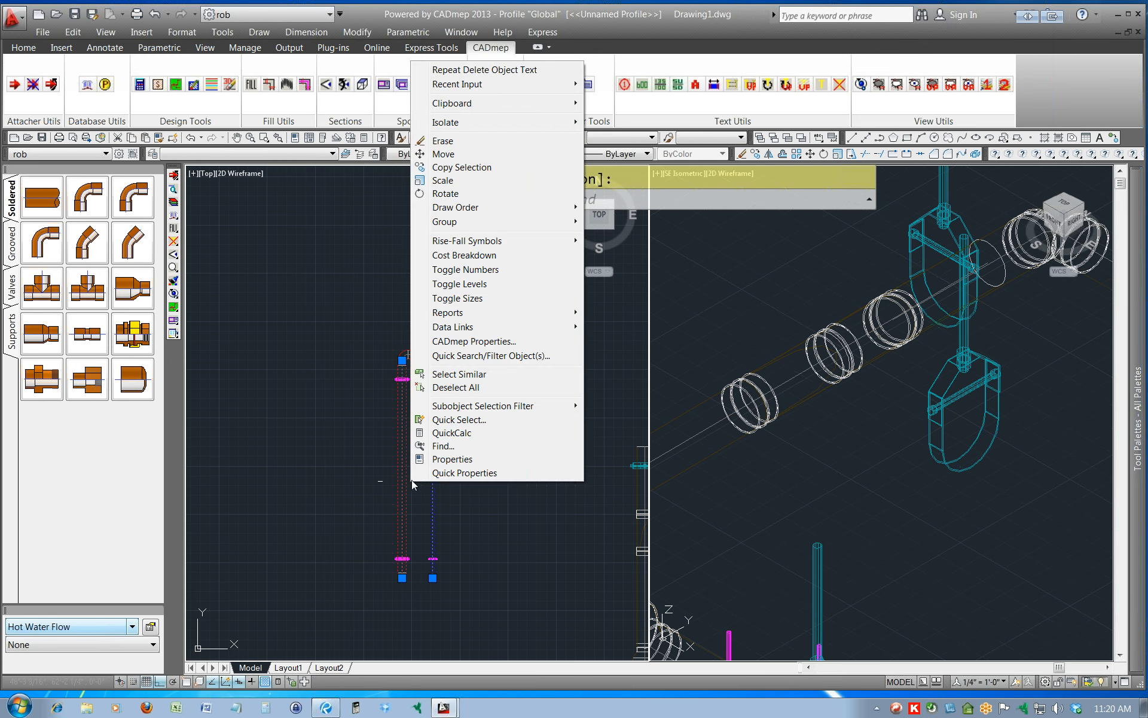
pyautogui.click(471, 299)
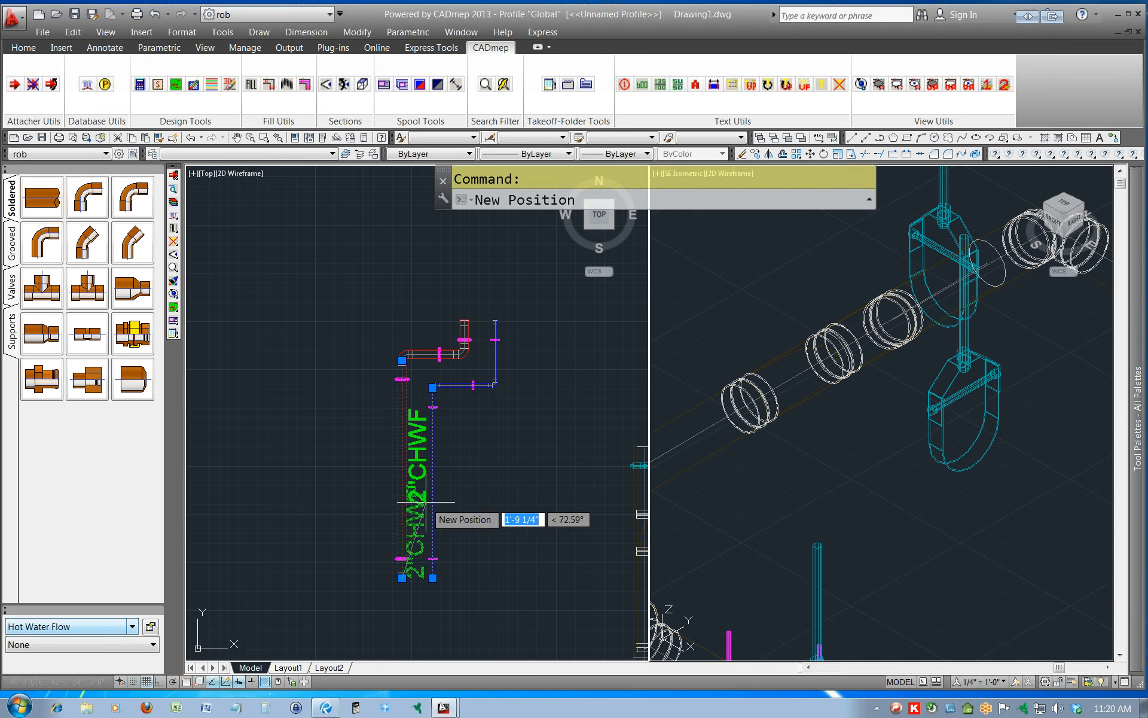
pyautogui.click(391, 517)
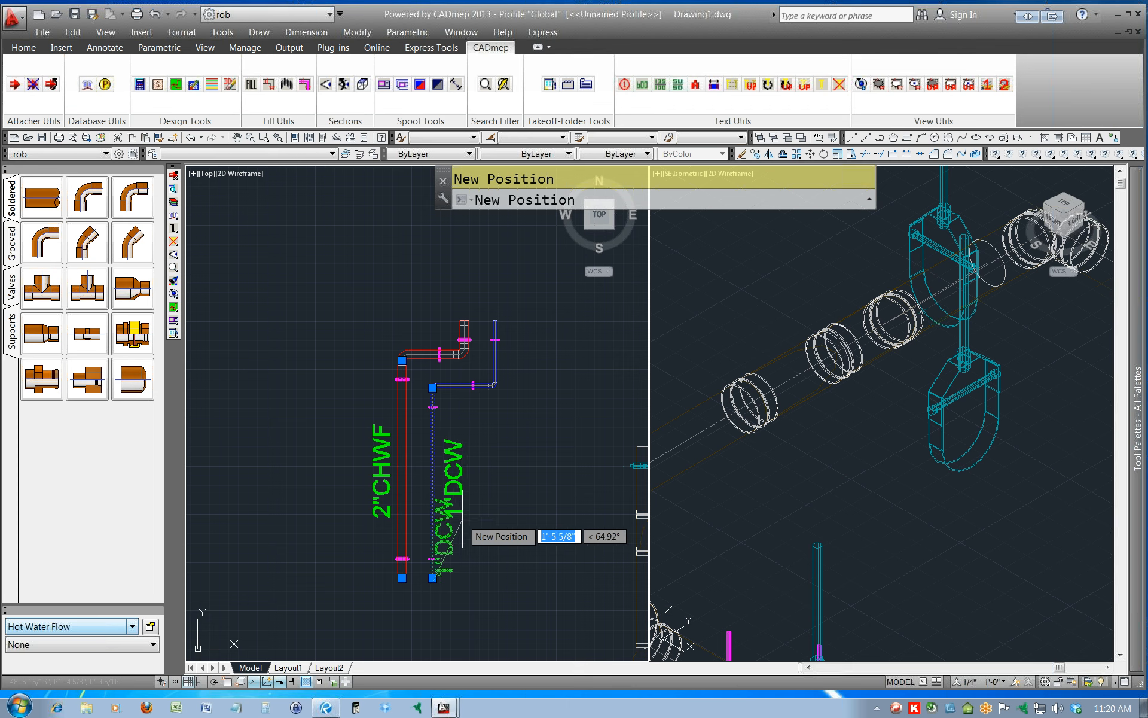
pyautogui.click(461, 519)
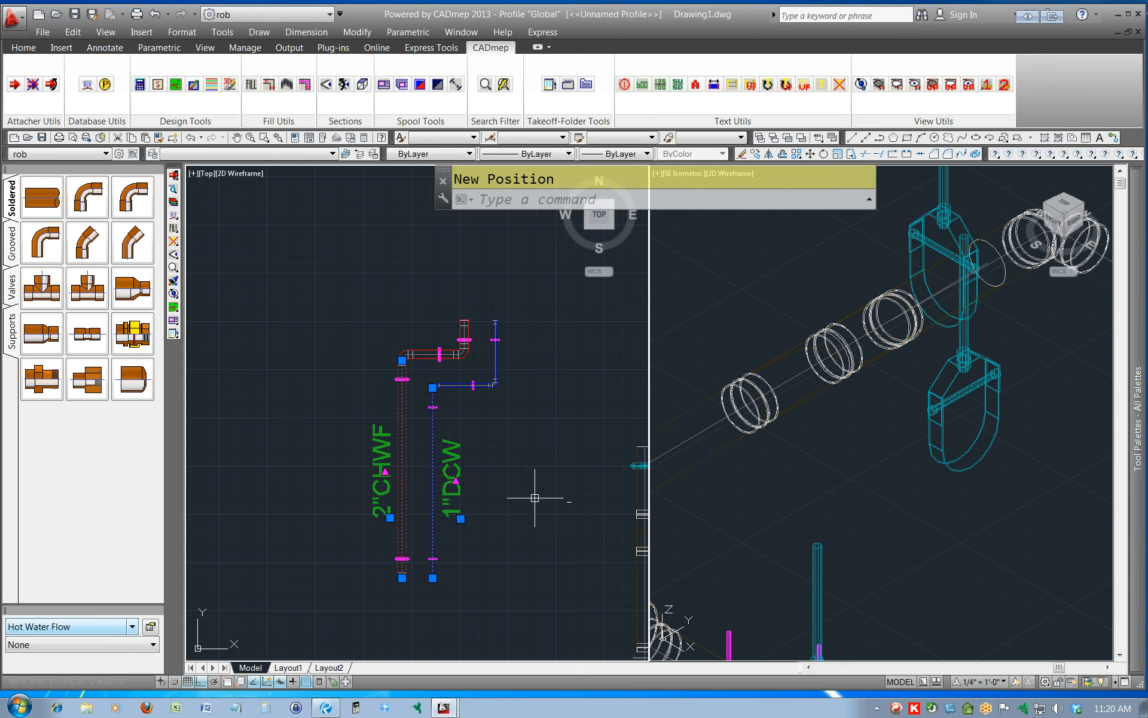
pyautogui.press('Escape')
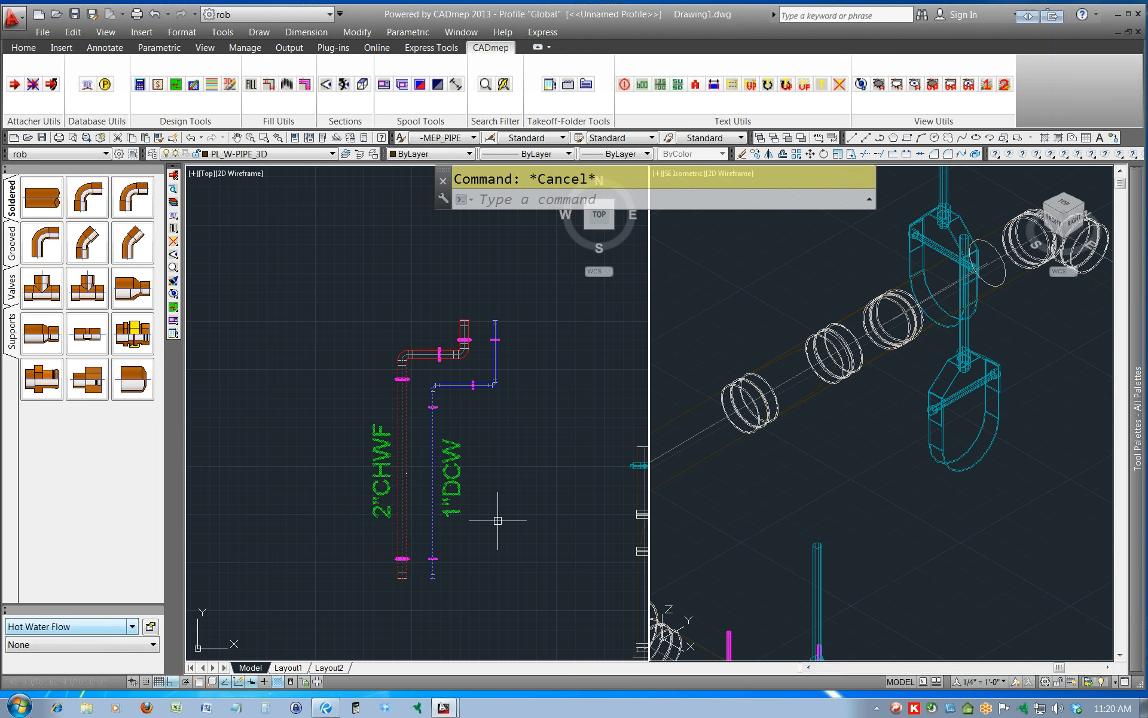
# Look up the Hot Water Flow service's abbreviation in its service template, then close the service setup without changes.
pyautogui.moveTo(530, 526); pyautogui.dragTo(472, 494, button='middle')
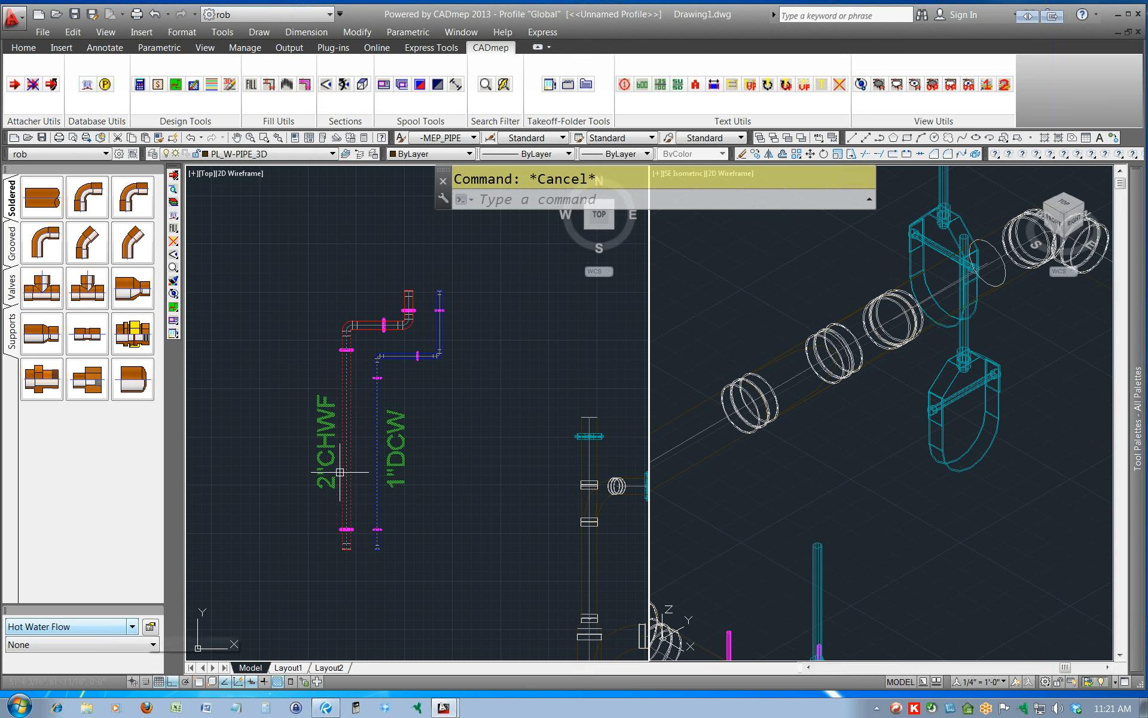
pyautogui.click(150, 626)
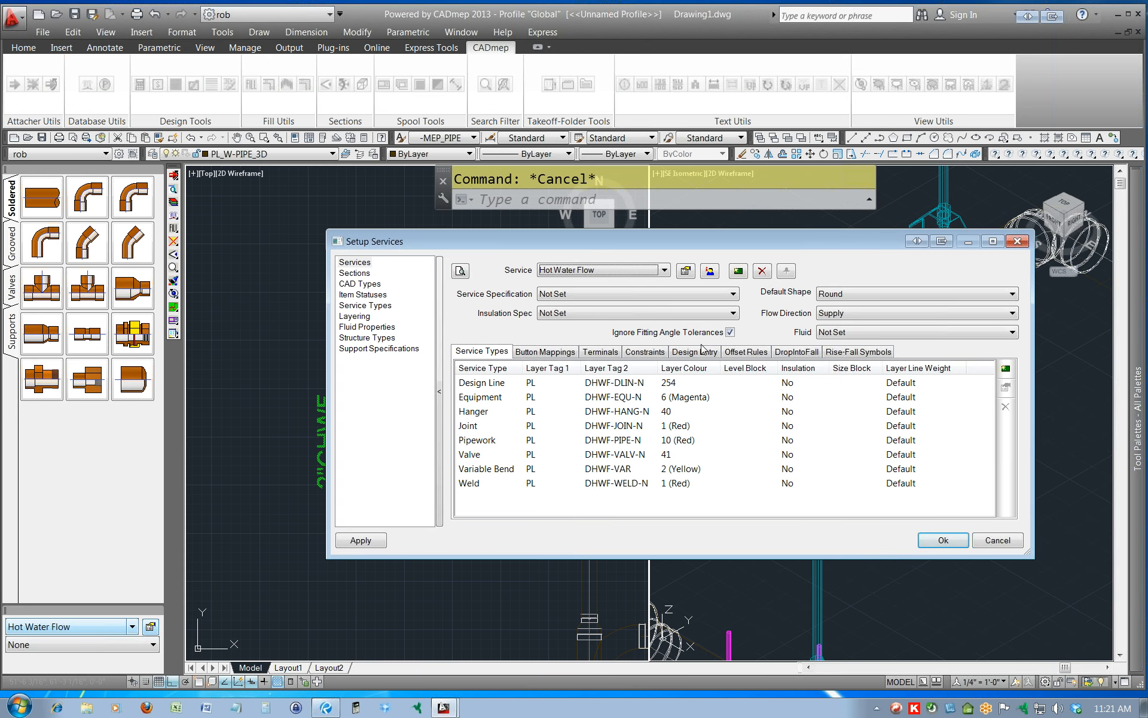
pyautogui.click(685, 272)
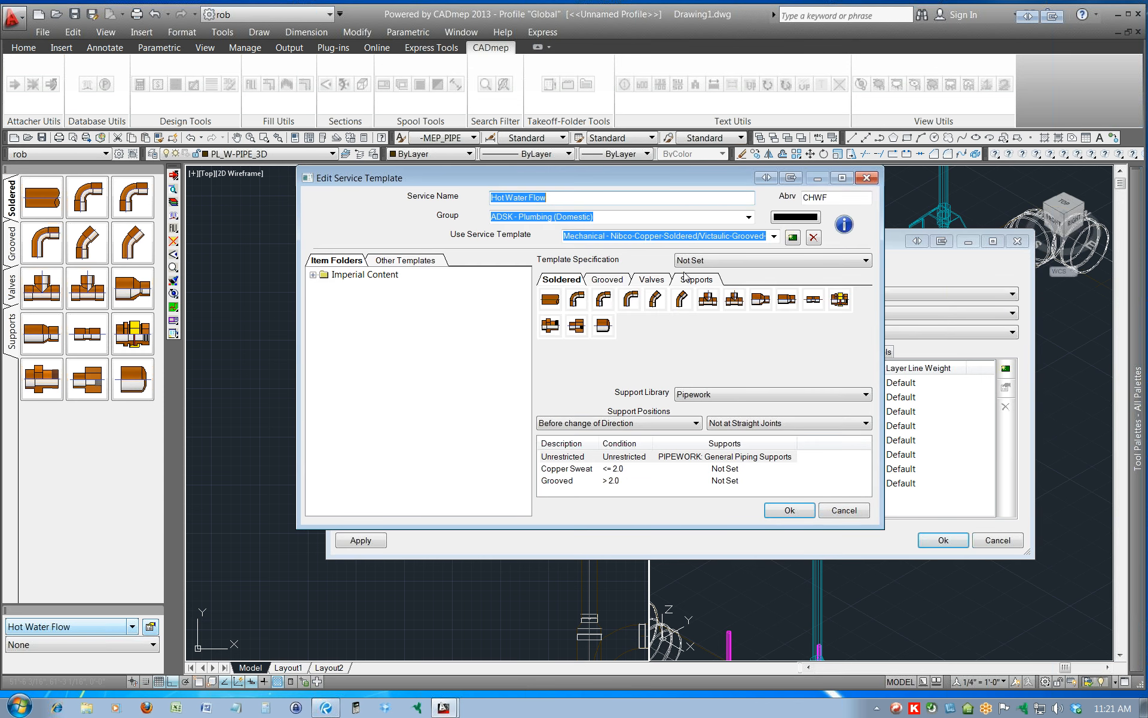
pyautogui.moveTo(848, 195); pyautogui.dragTo(811, 194)
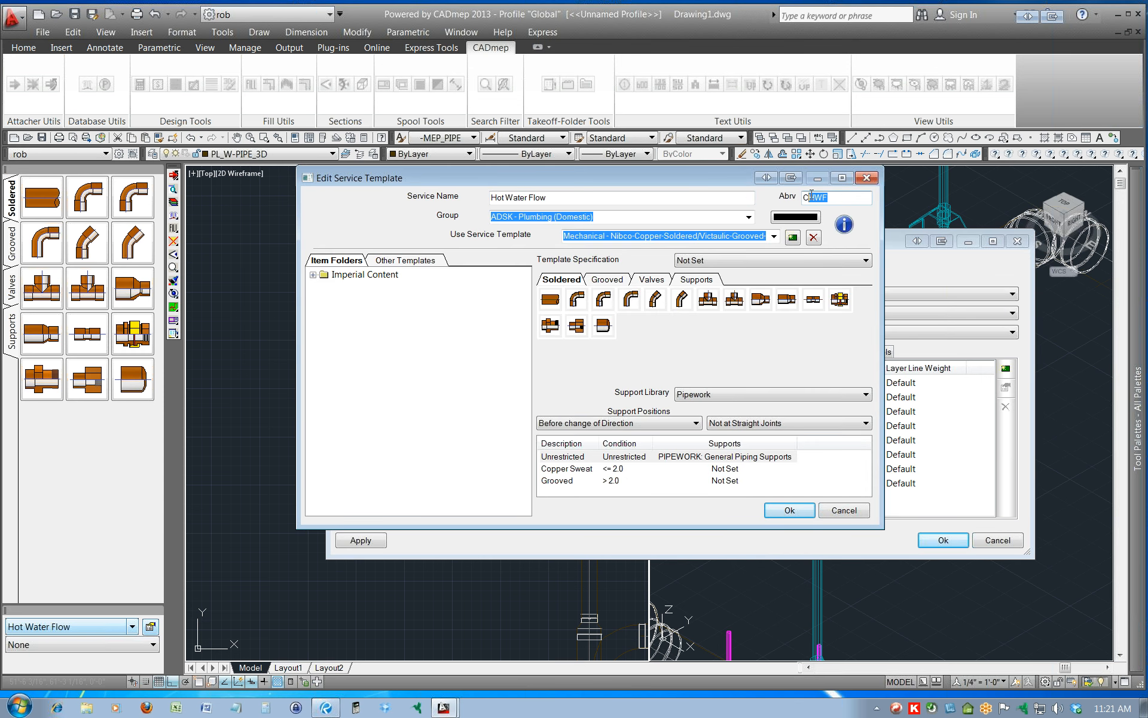
pyautogui.click(843, 510)
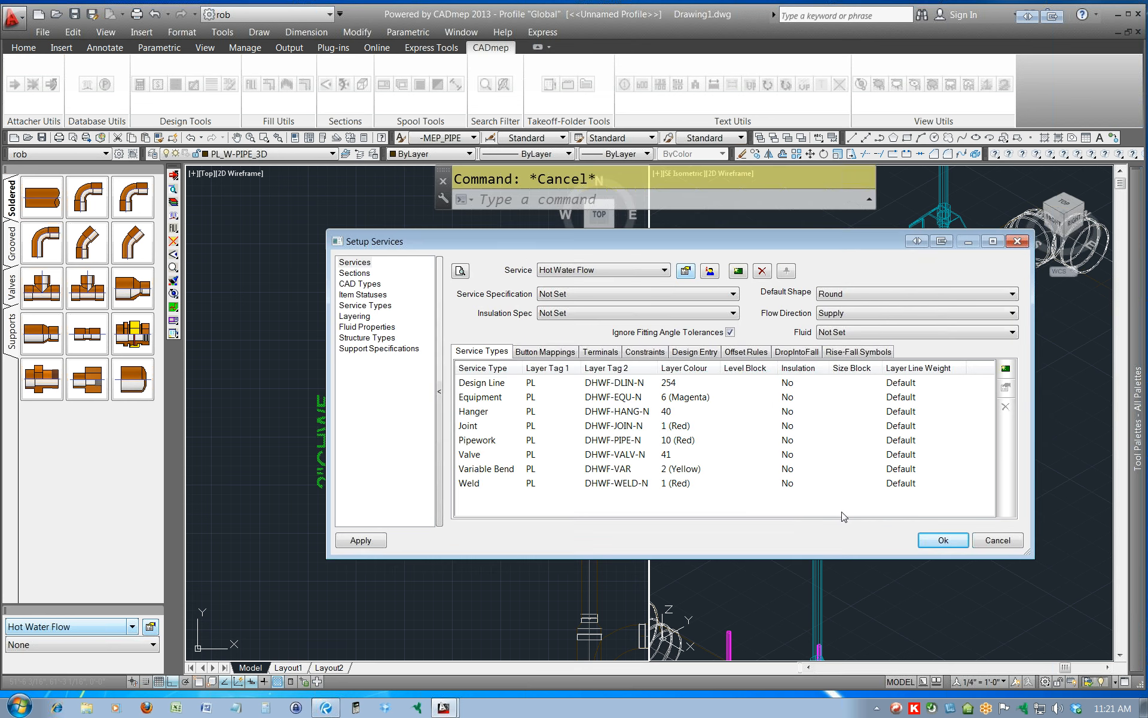
pyautogui.click(997, 540)
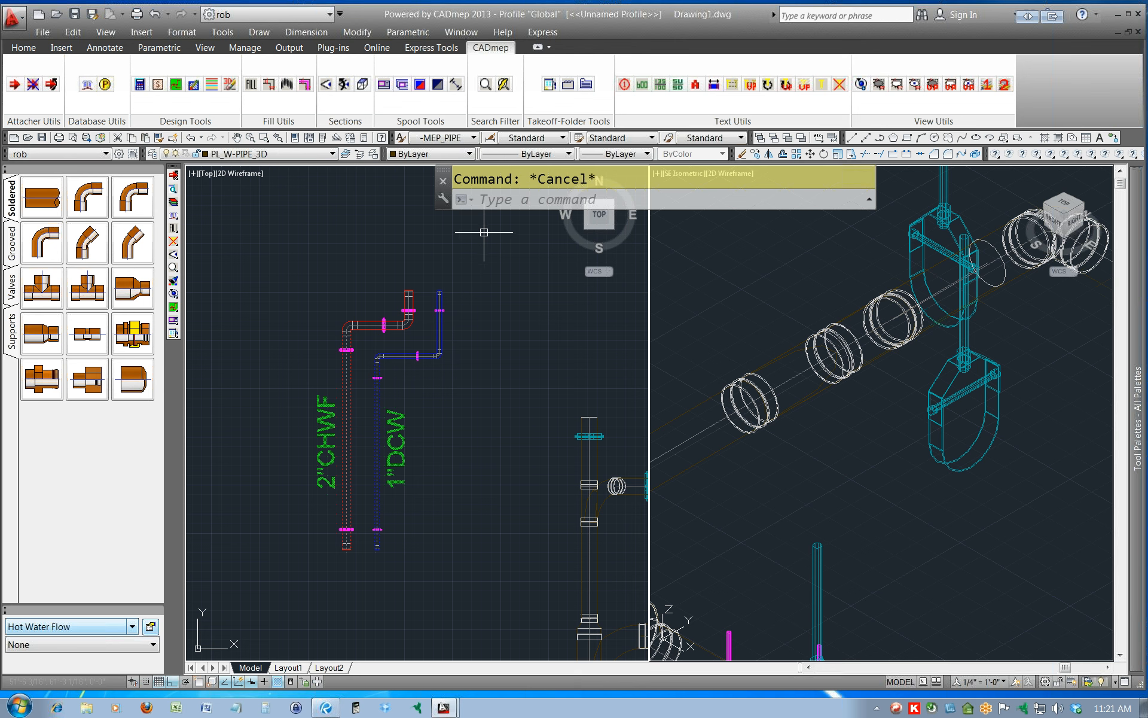
# Check the available text styles and the -MEP_PIPE style's font and height settings, keeping it current.
pyautogui.click(473, 139)
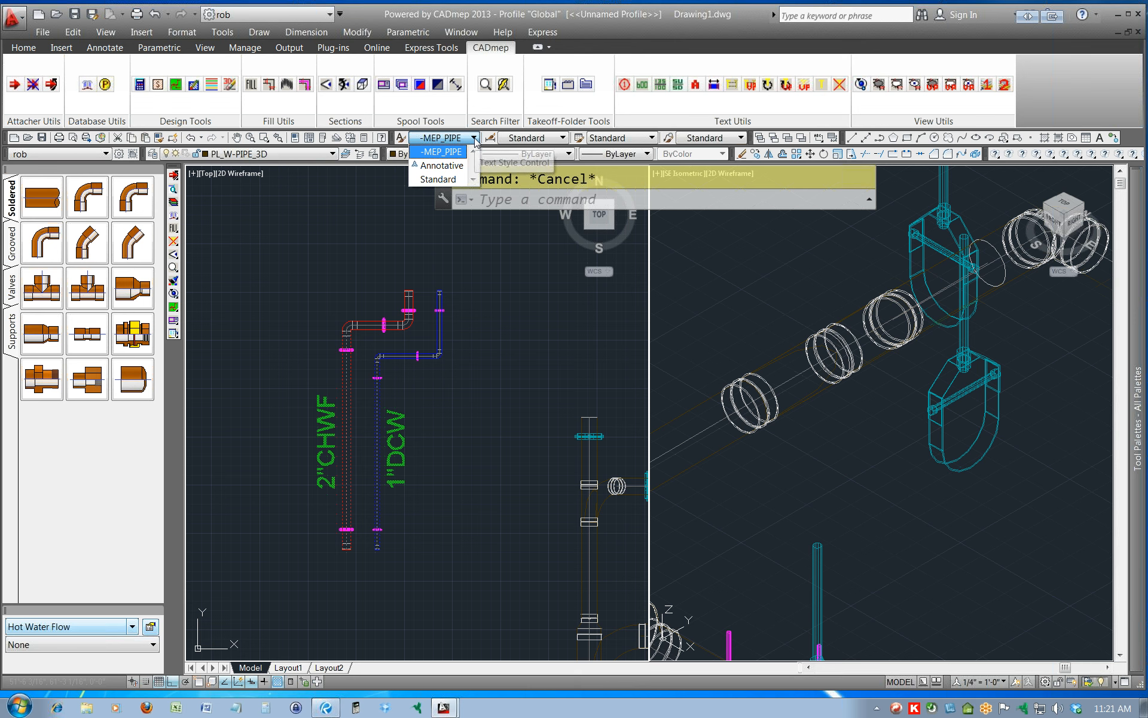
pyautogui.click(445, 152)
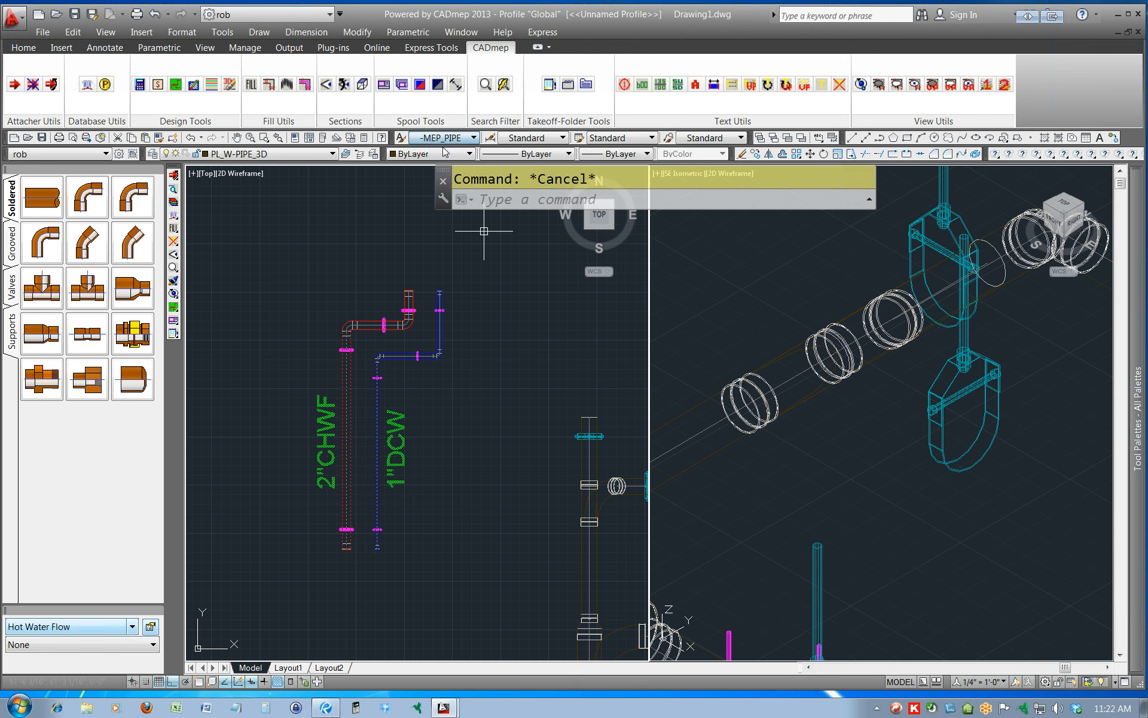
pyautogui.click(400, 138)
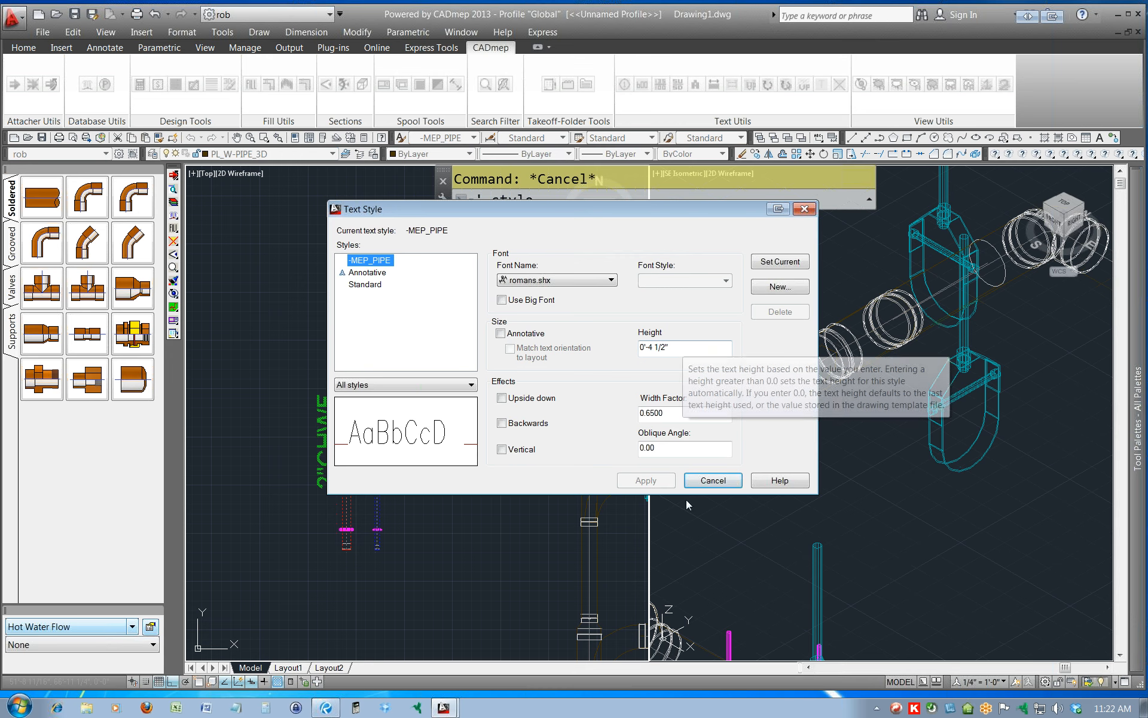
pyautogui.click(738, 485)
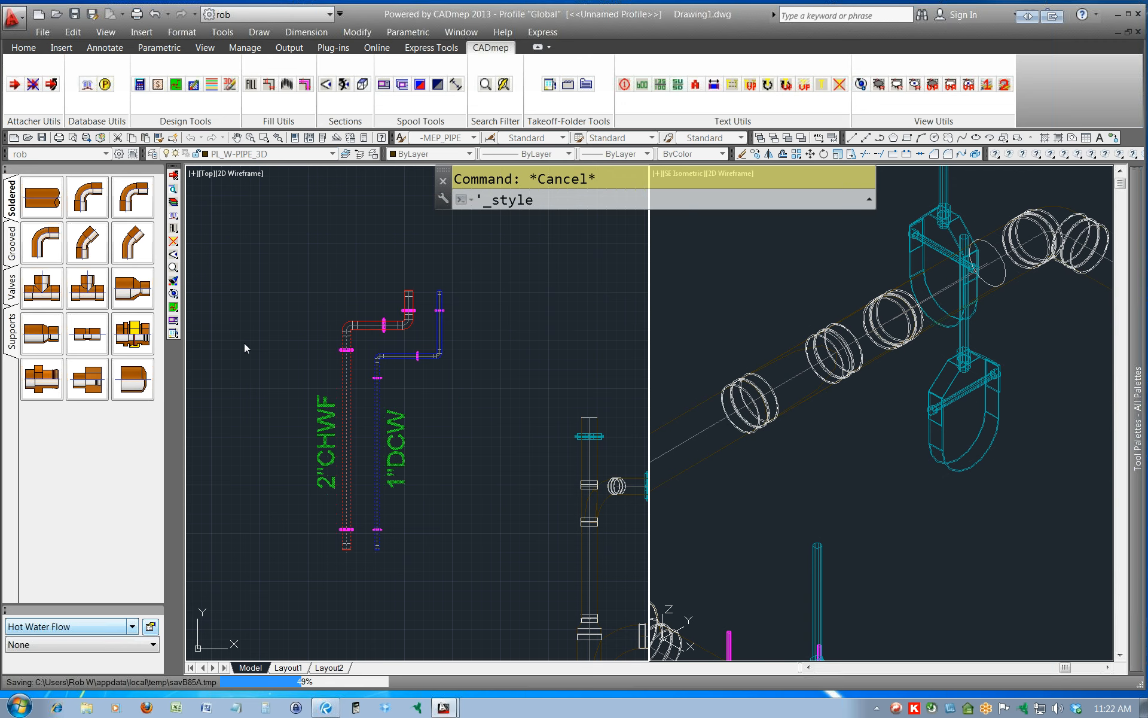
# Open the database's Takeoff CAD settings and check the Text Style choices for Size Text.
pyautogui.click(174, 216)
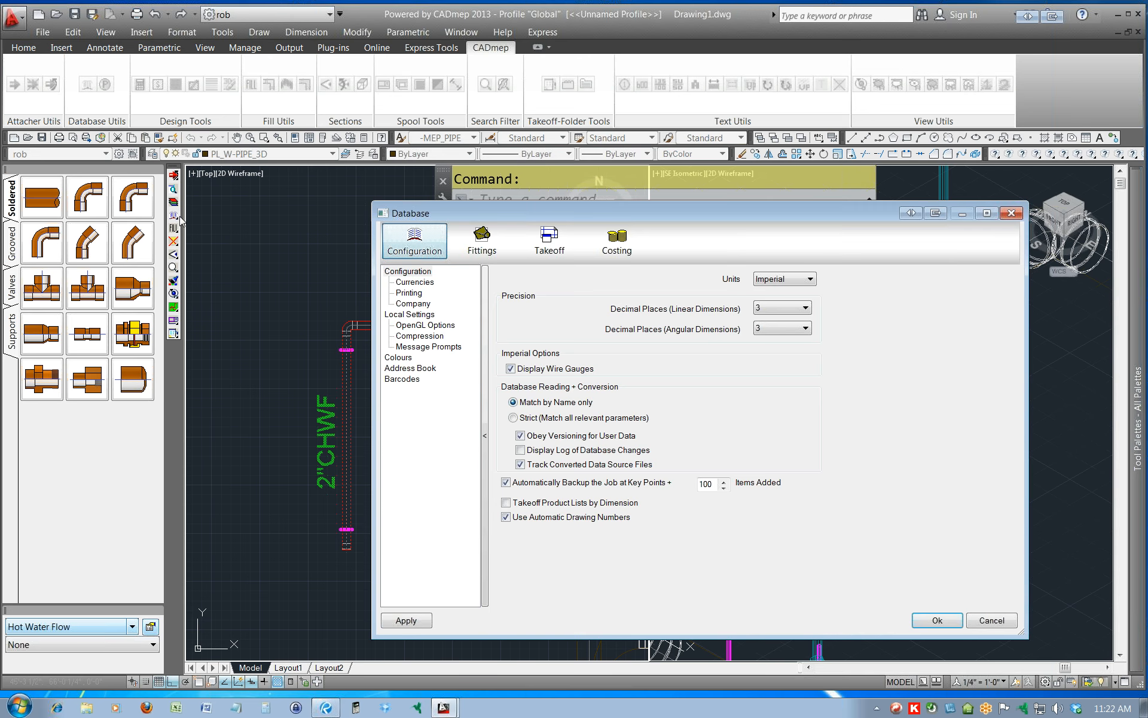
pyautogui.click(549, 242)
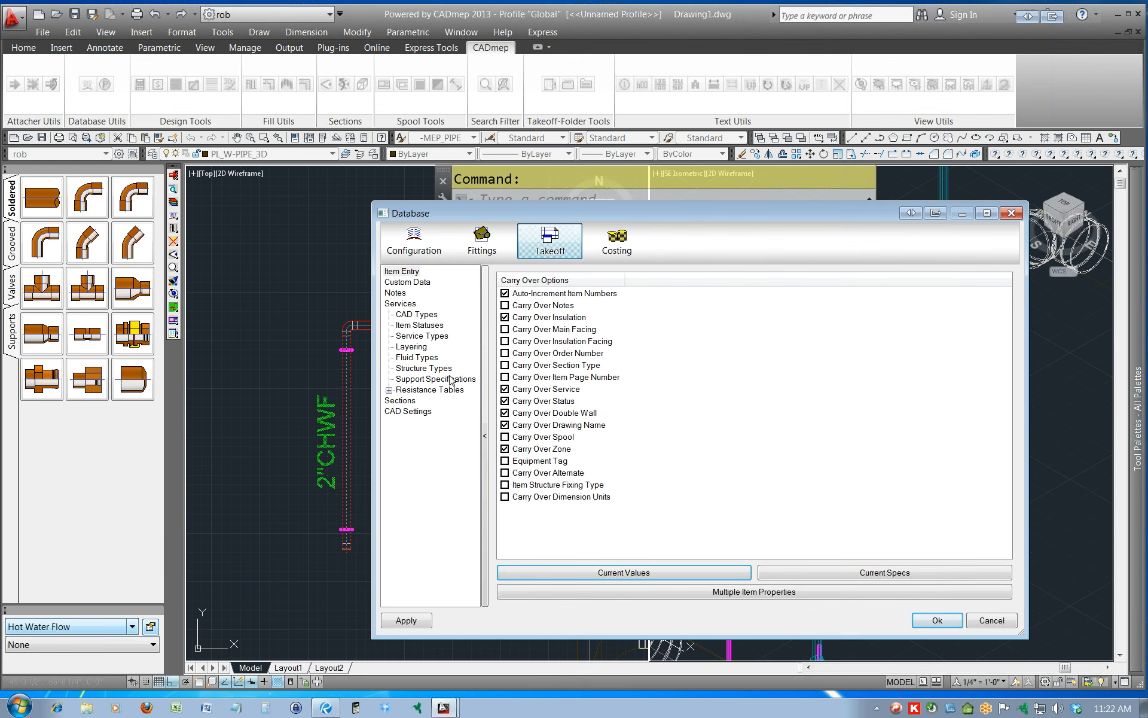
pyautogui.click(408, 412)
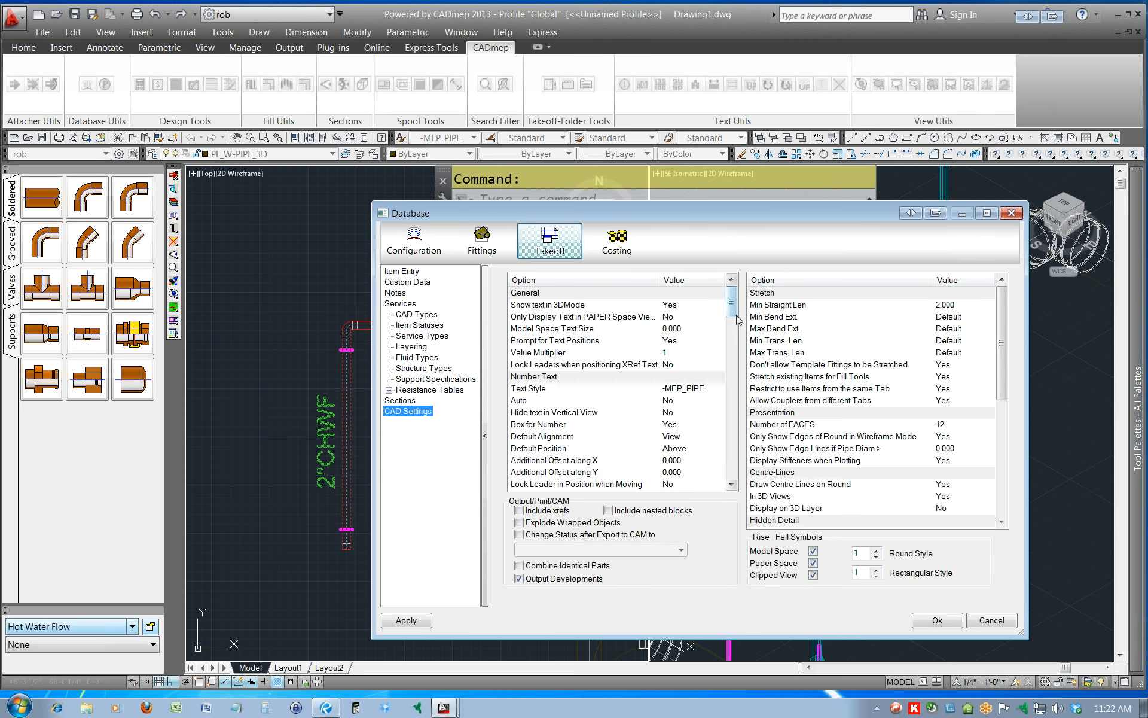
pyautogui.moveTo(739, 301); pyautogui.dragTo(743, 329)
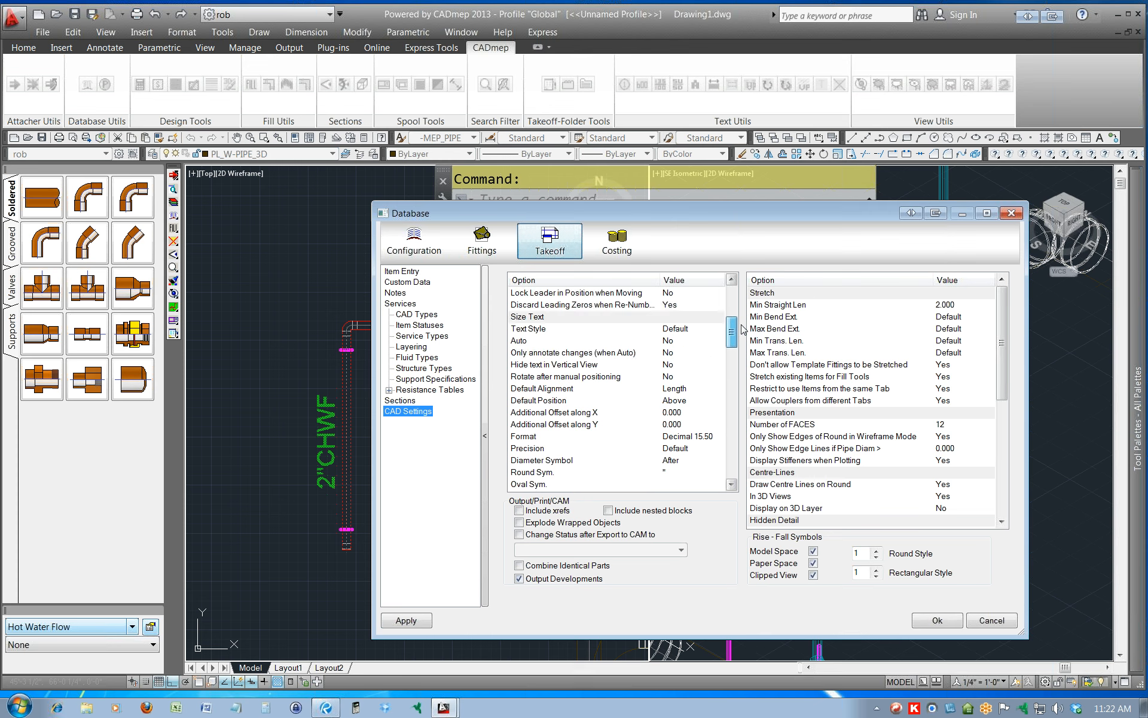
pyautogui.click(700, 328)
pyautogui.click(698, 328)
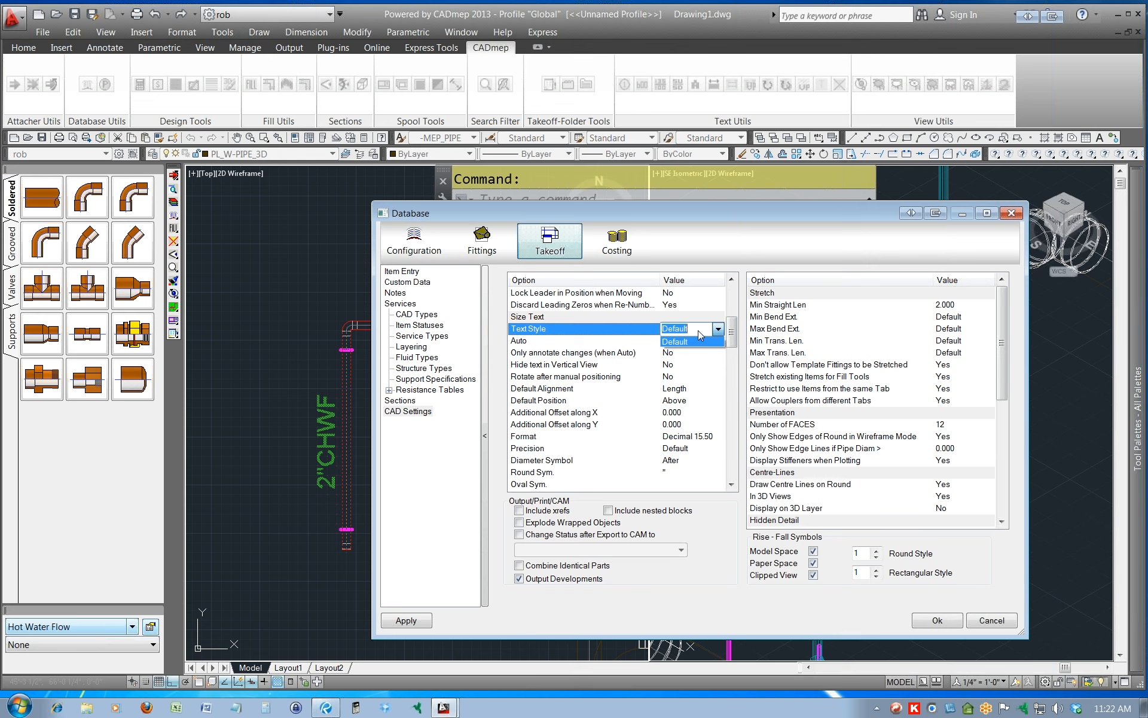
pyautogui.click(712, 330)
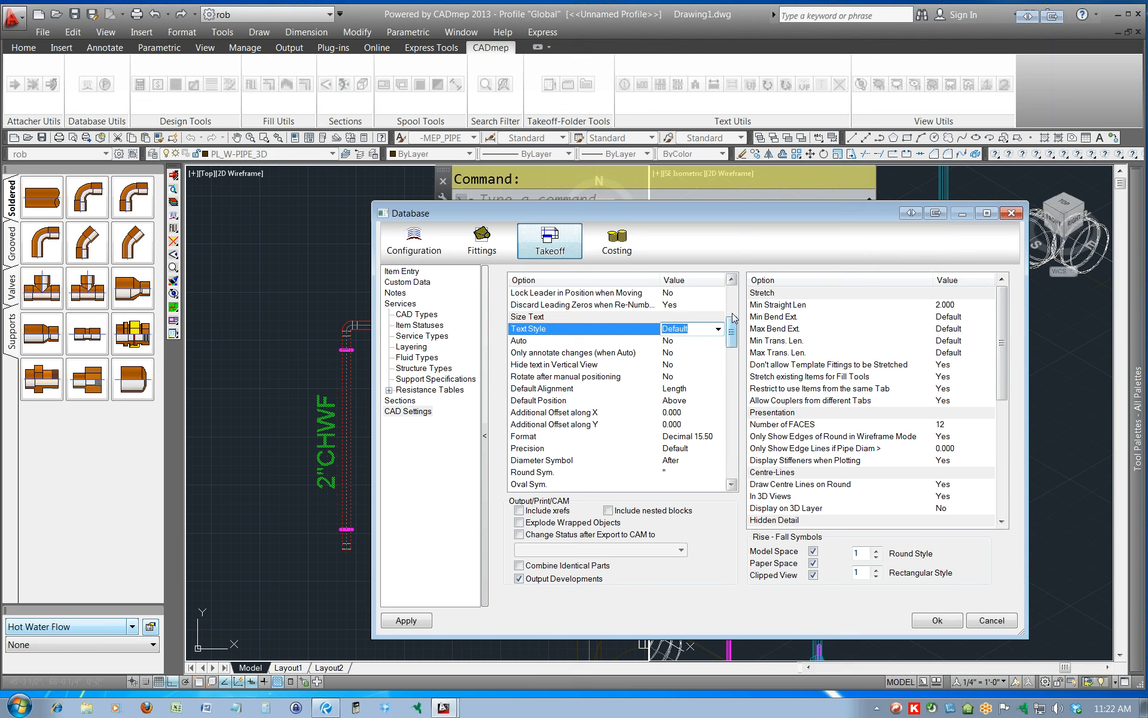
# Copy the Number Text style -MEP_PIPE into the Size Text's Text Style, then apply and close the database settings.
pyautogui.moveTo(732, 332); pyautogui.dragTo(736, 309)
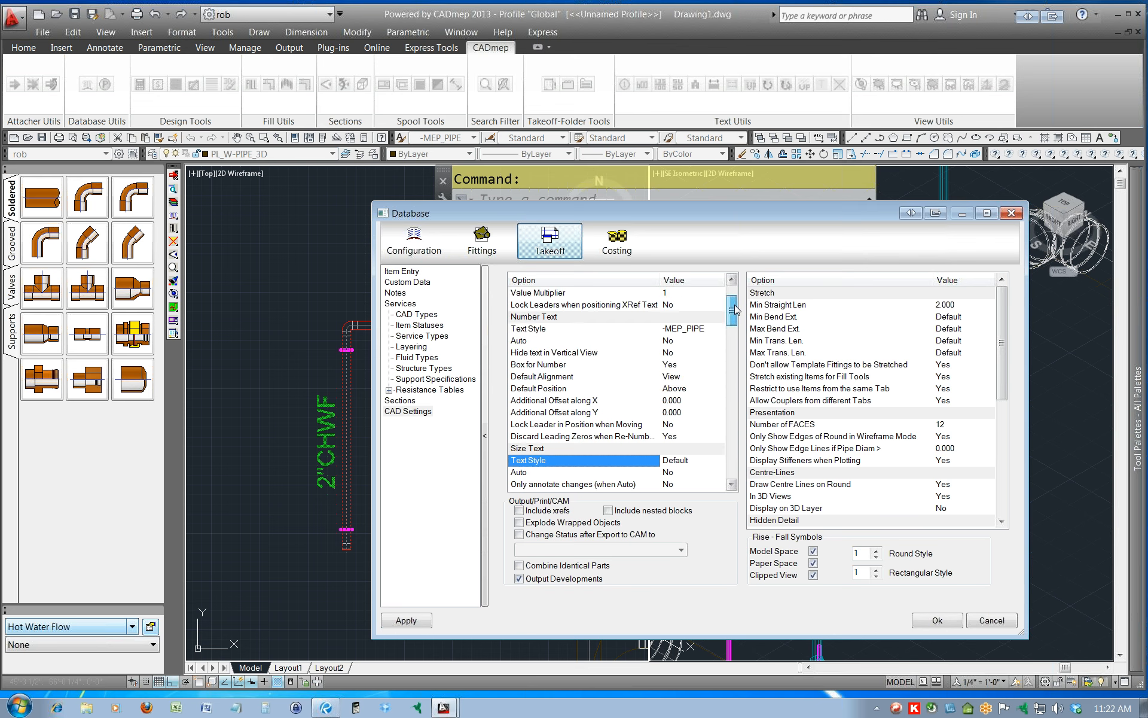
pyautogui.click(703, 326)
pyautogui.hotkey('ctrl', 'c')
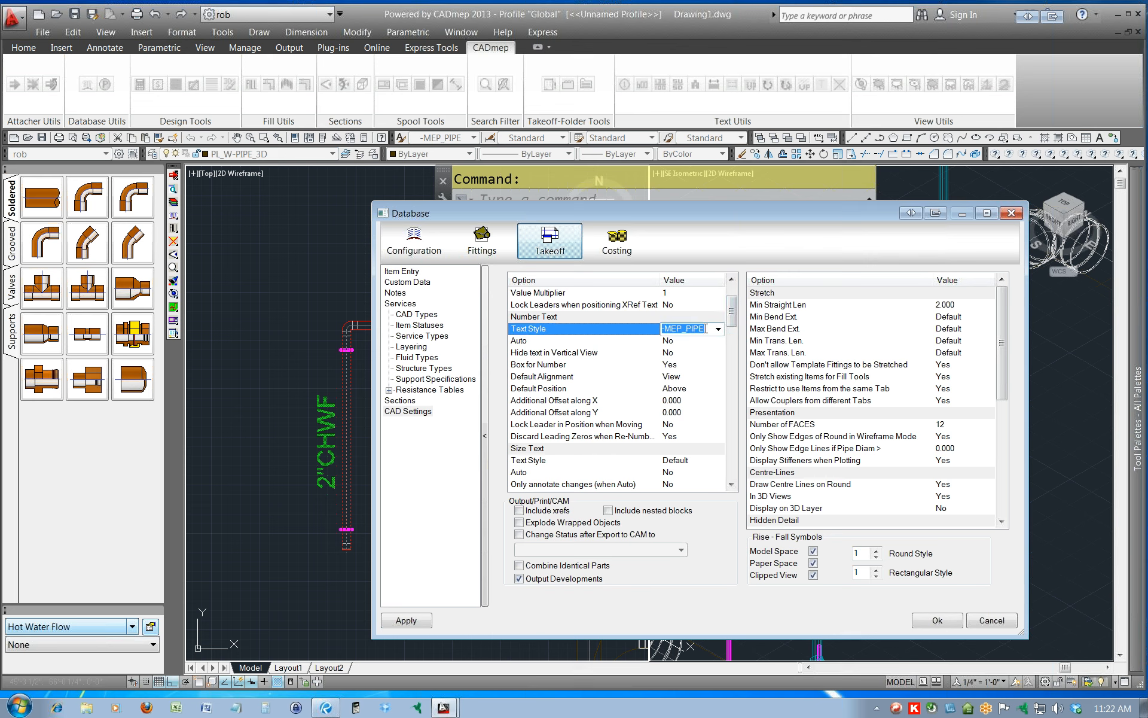
pyautogui.click(686, 458)
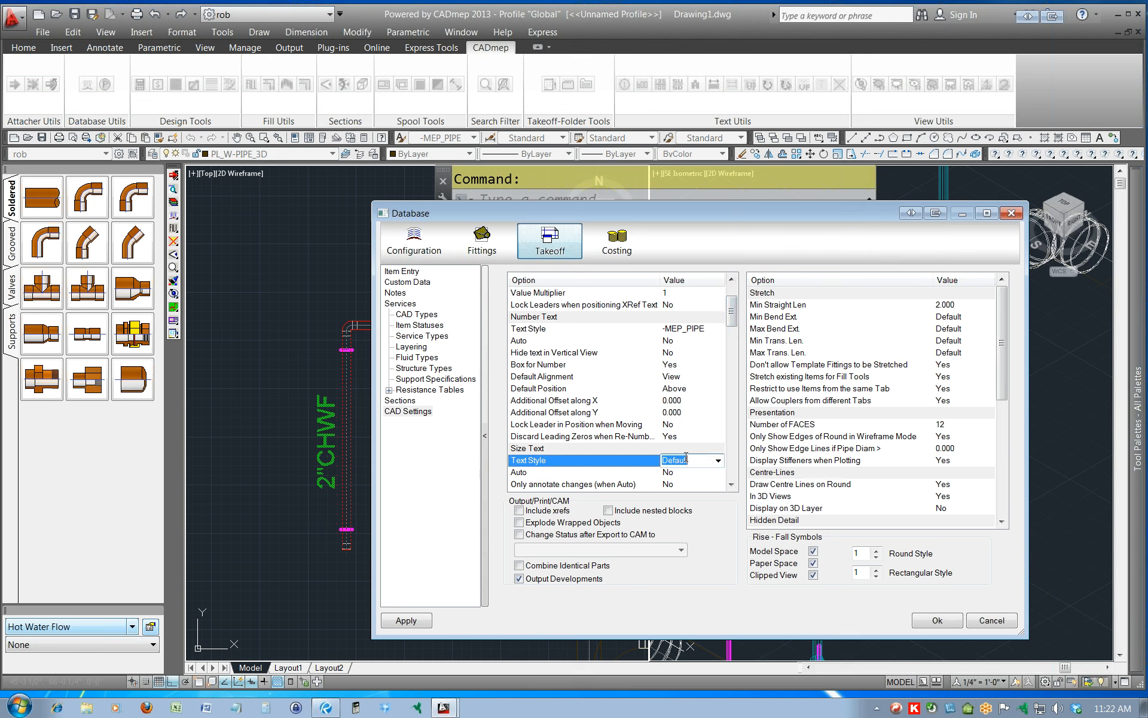
pyautogui.hotkey('ctrl', 'v')
pyautogui.click(413, 625)
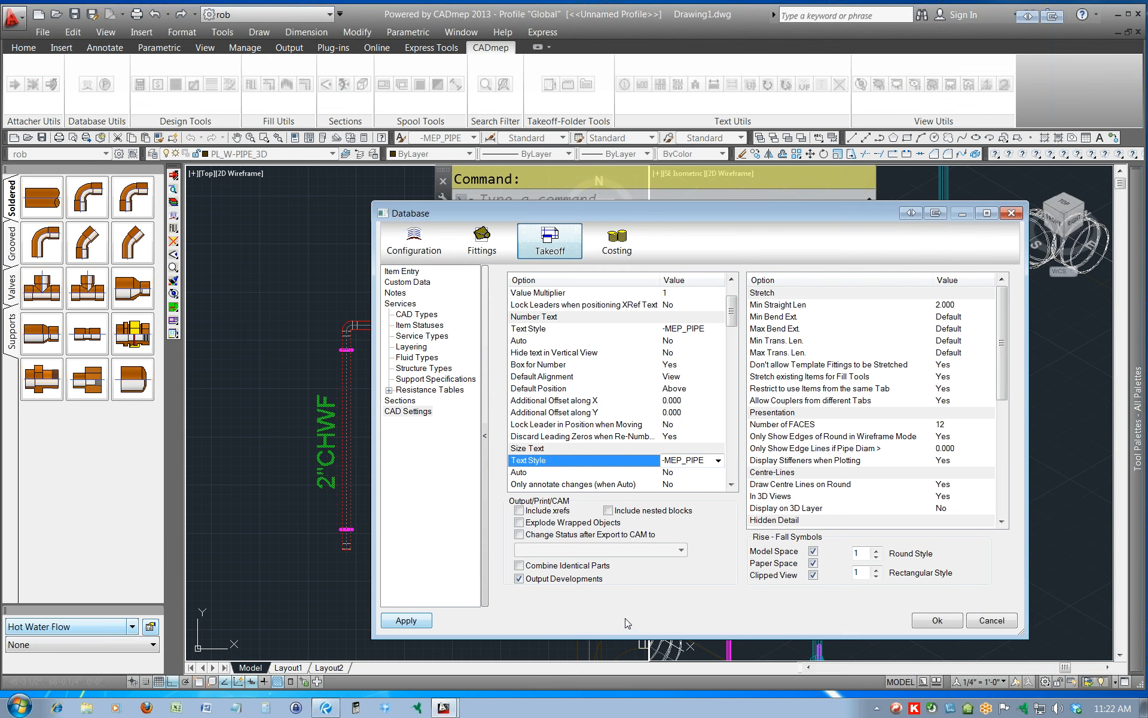
pyautogui.click(928, 624)
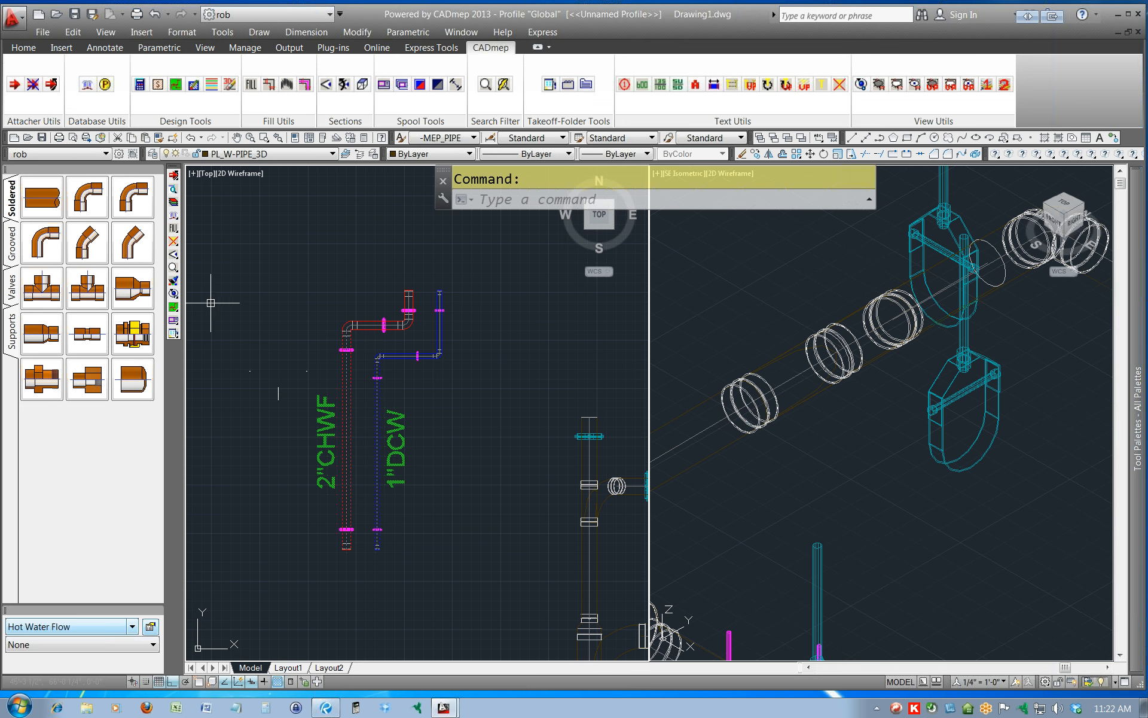
# Remove the size text from both long vertical pipes and end the Remove Text command.
pyautogui.click(173, 242)
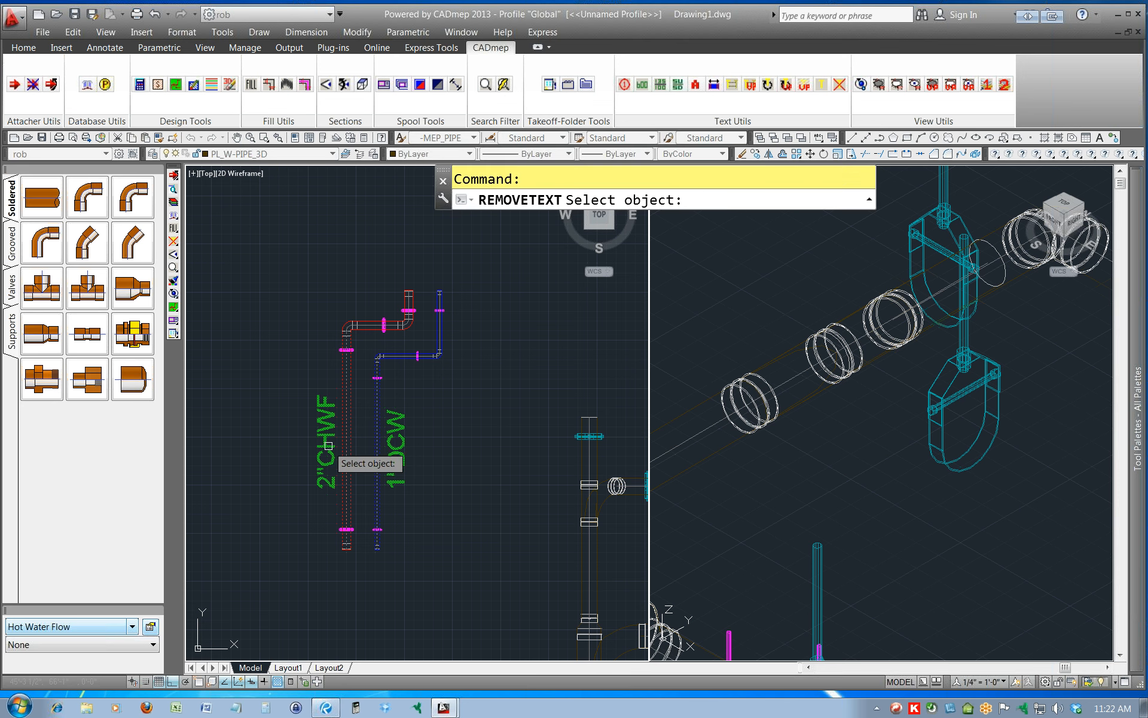
pyautogui.click(329, 442)
pyautogui.click(403, 452)
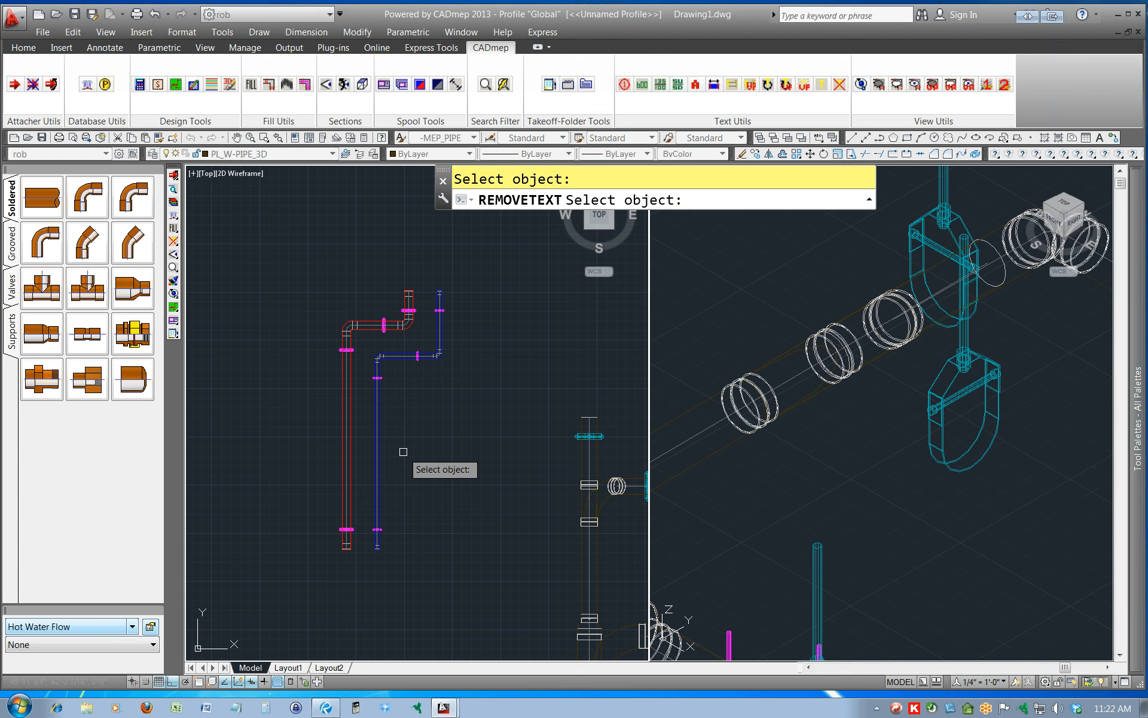
pyautogui.press('Escape')
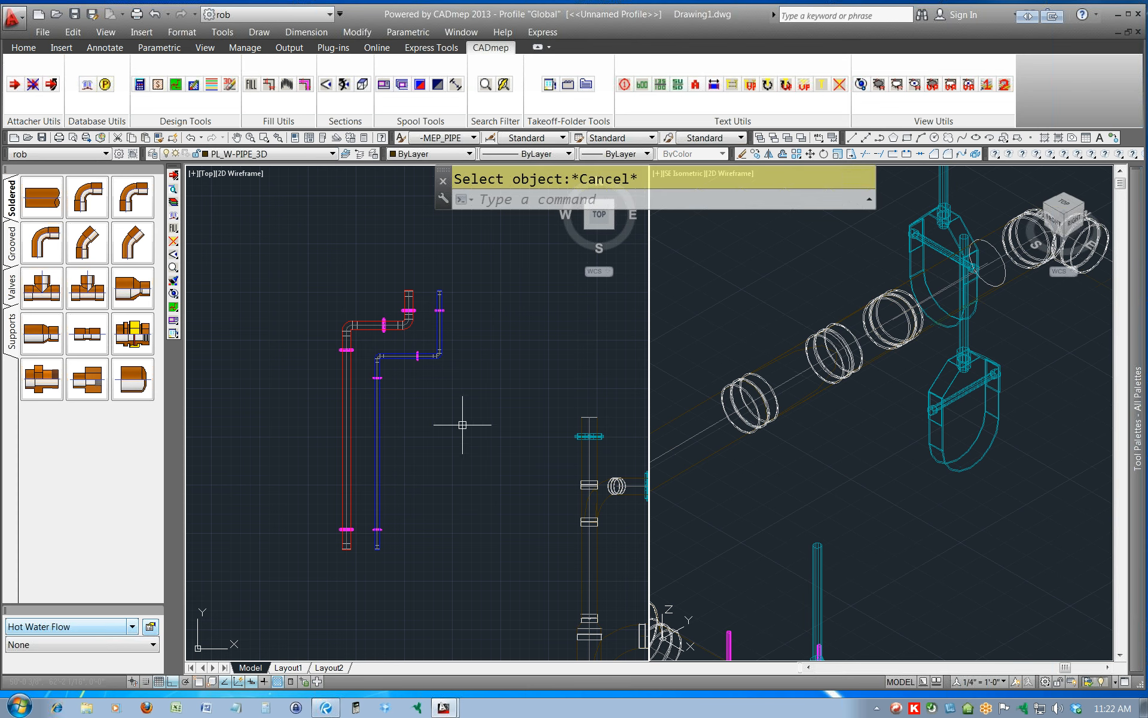
# Toggle sizes on for both long vertical pipes and place one size text beside each pipe, then clear the selection.
pyautogui.click(407, 447)
pyautogui.click(317, 459)
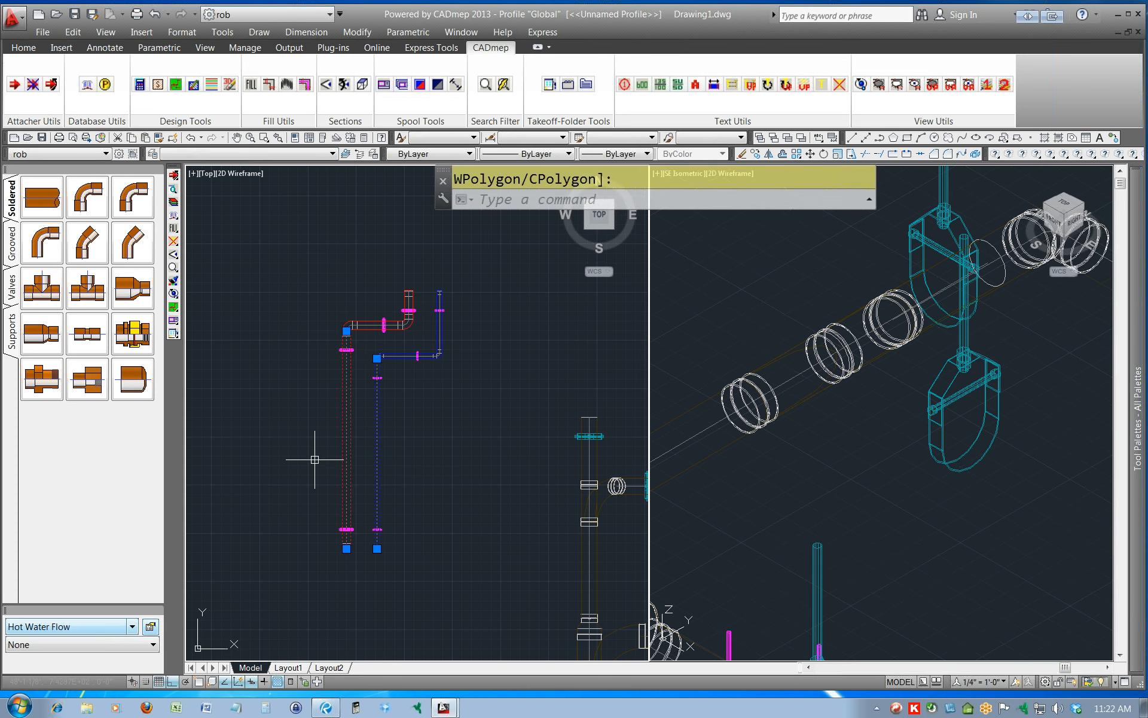
pyautogui.rightClick(329, 440)
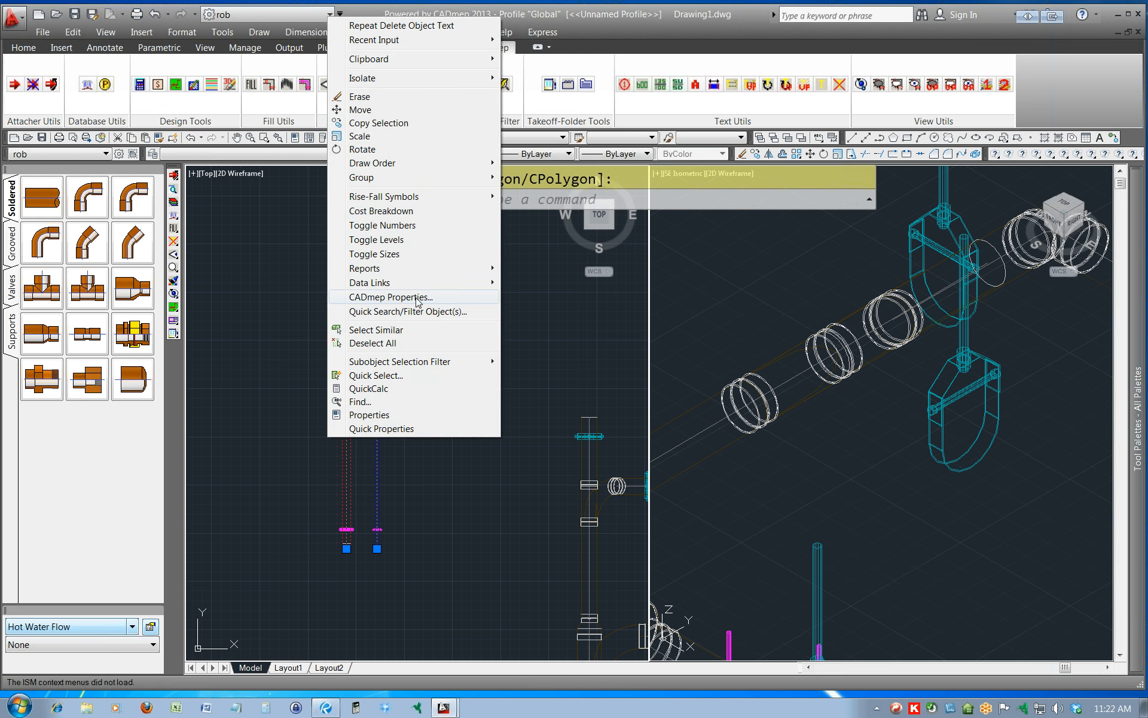
pyautogui.click(389, 254)
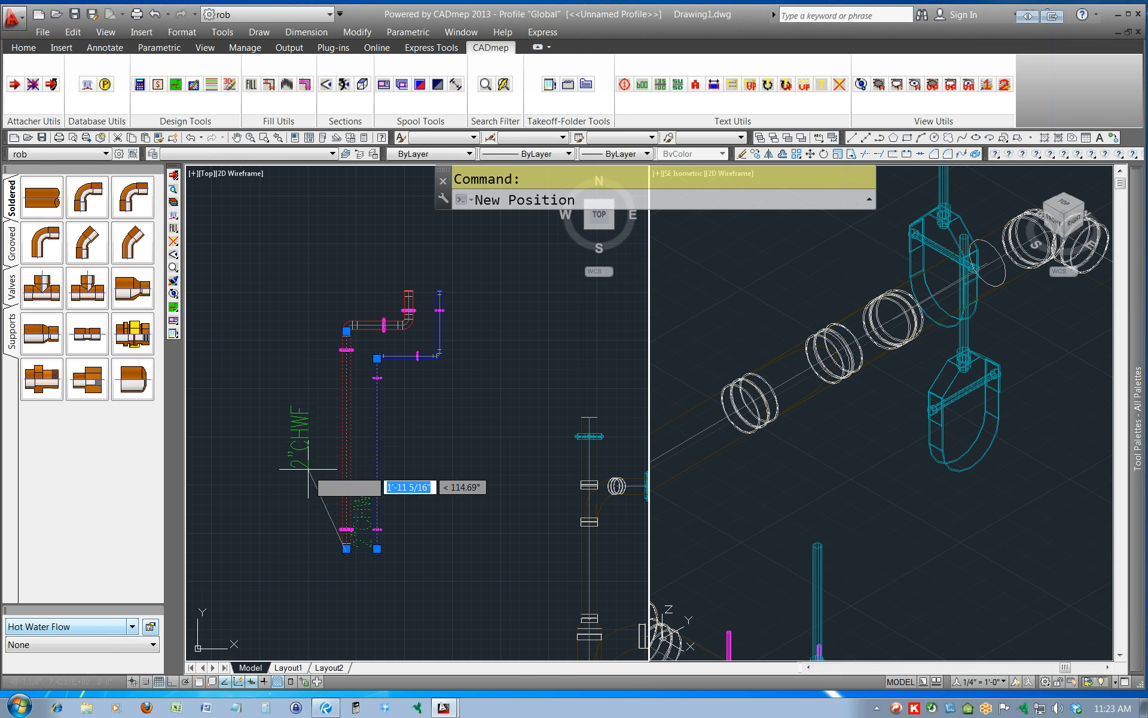
pyautogui.click(338, 474)
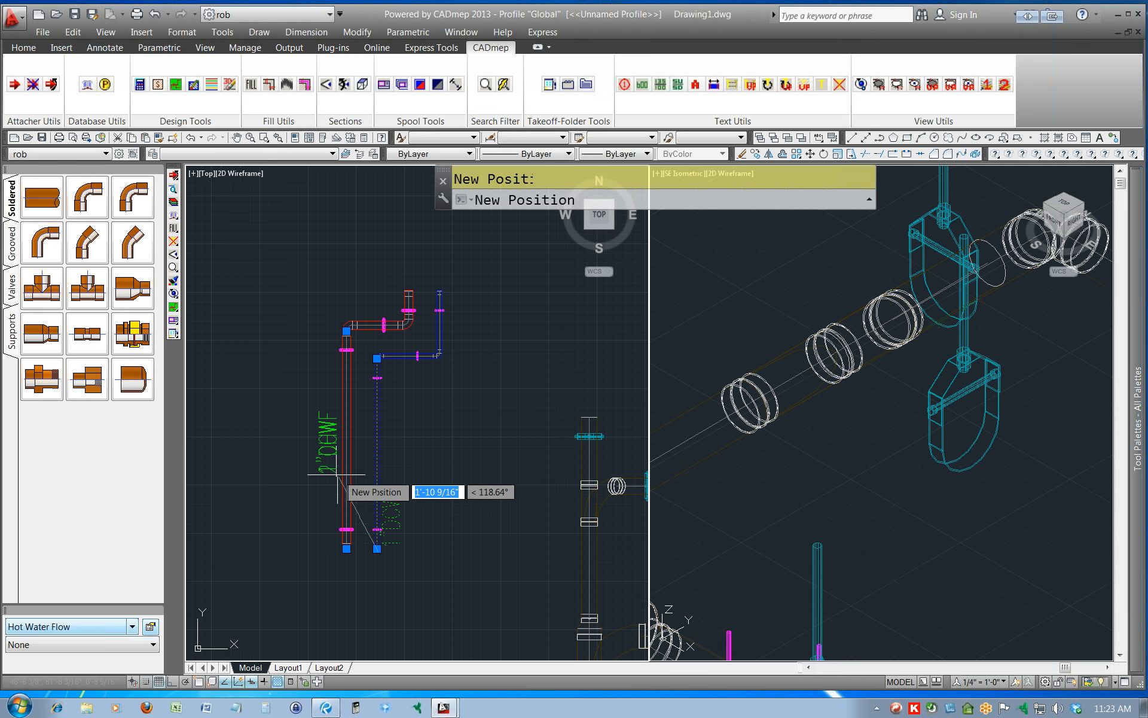
pyautogui.click(403, 460)
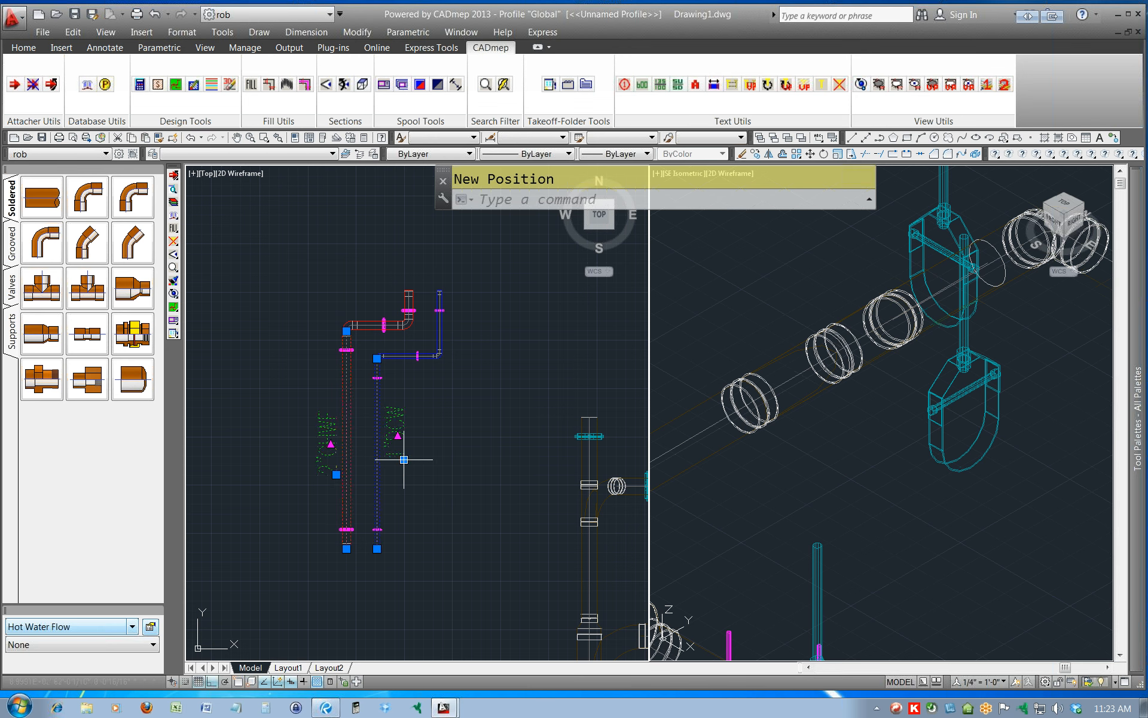
pyautogui.press('Escape')
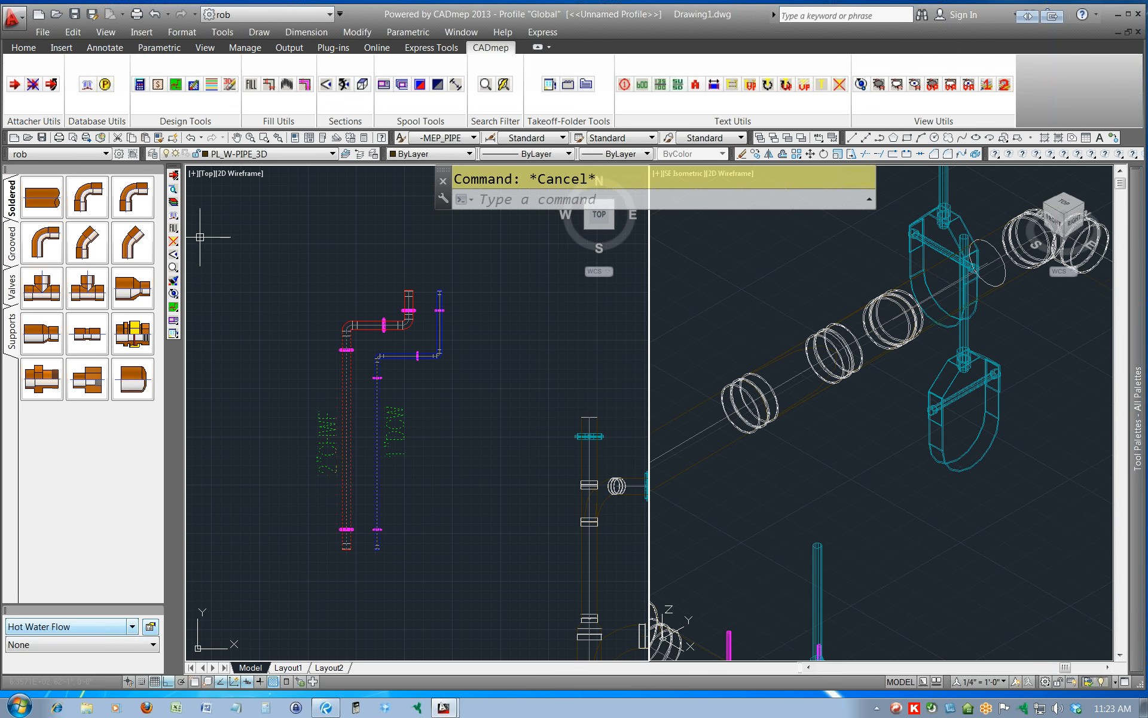
# Open the database's Takeoff CAD settings and paste -MEP_PIPE as the Level Text's Text Style.
pyautogui.click(174, 216)
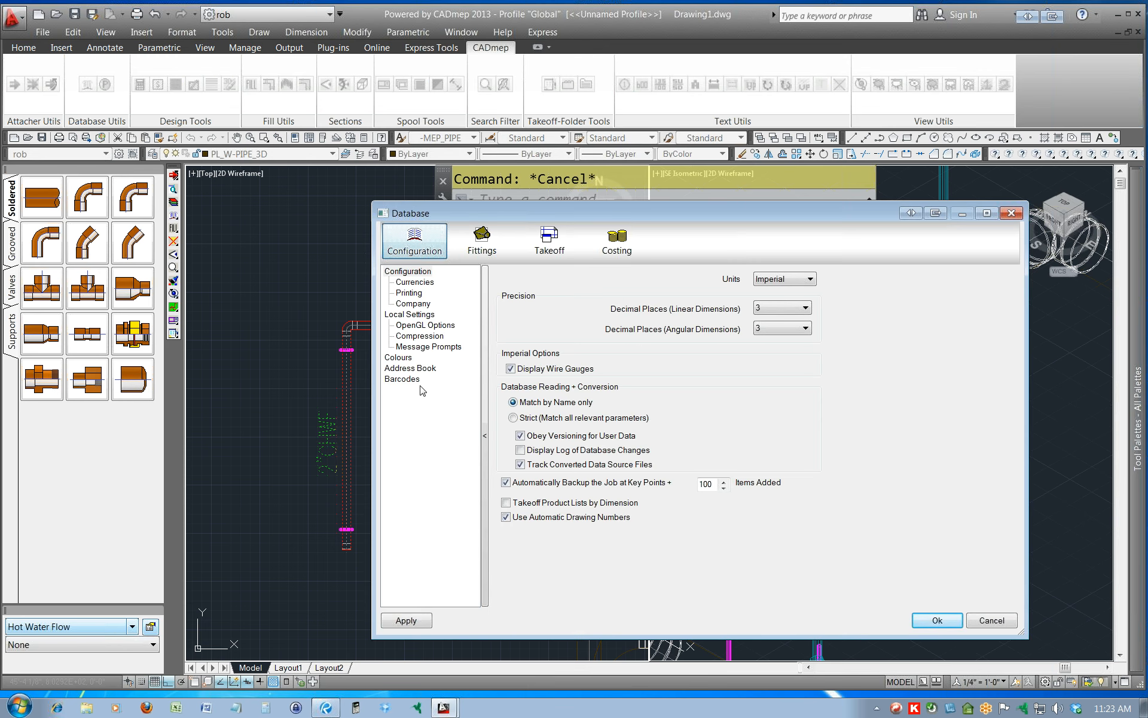
pyautogui.click(549, 245)
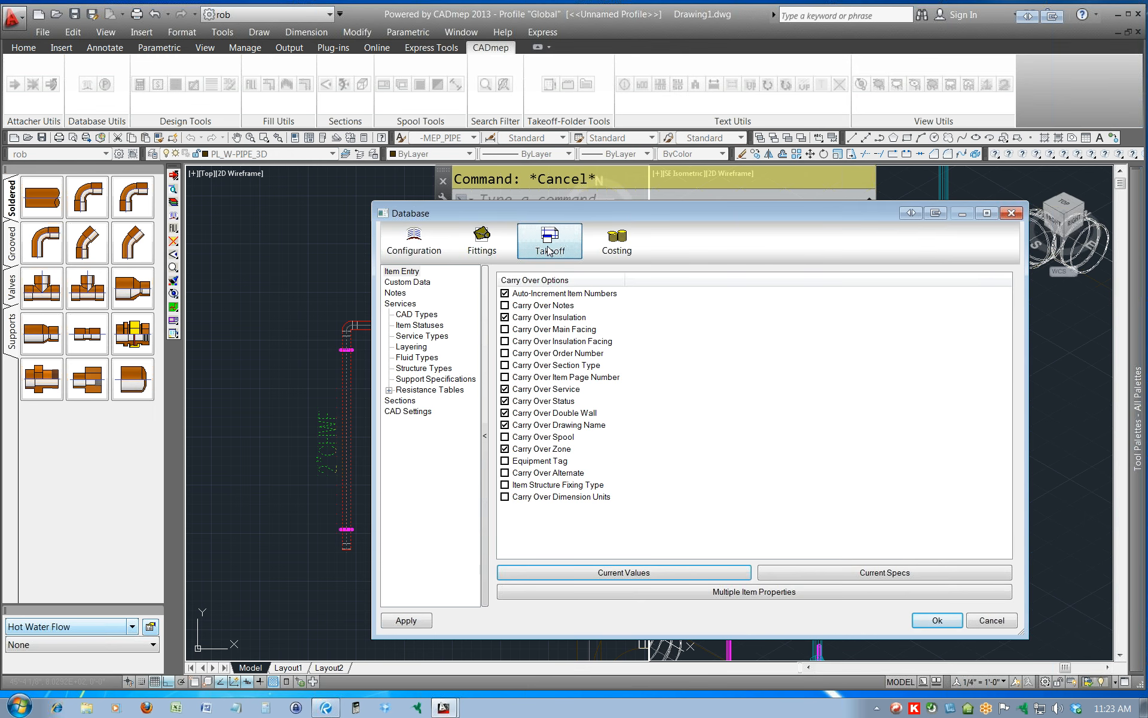
pyautogui.click(417, 411)
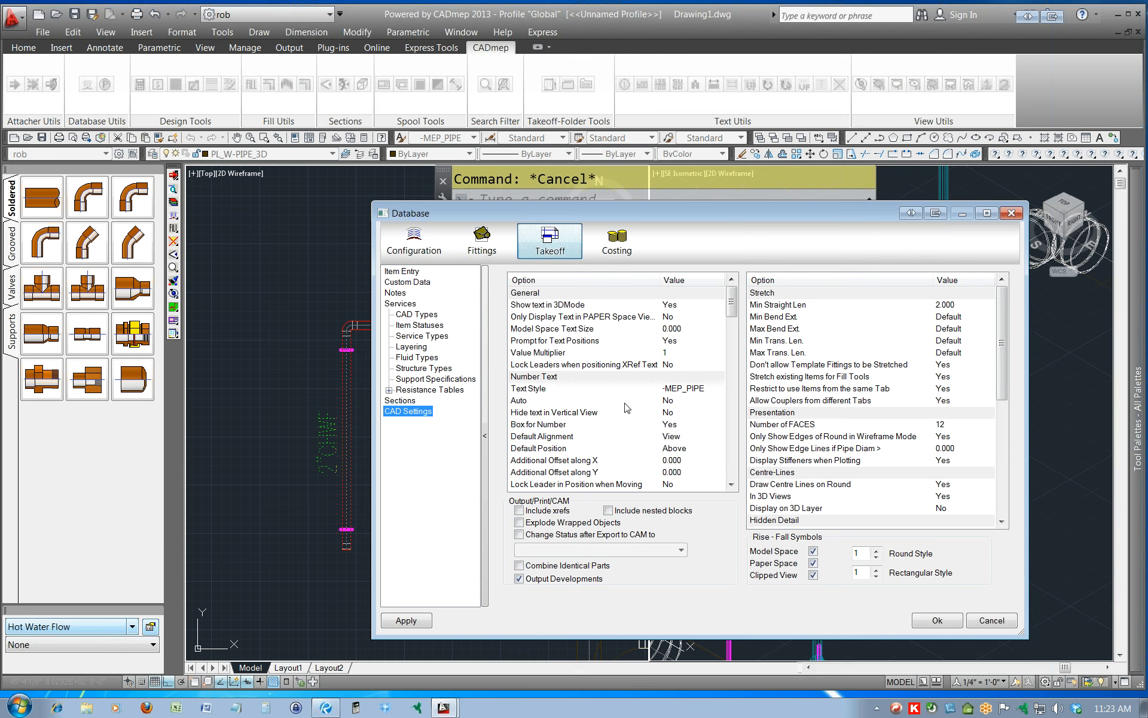
pyautogui.scroll(-2, 737, 326)
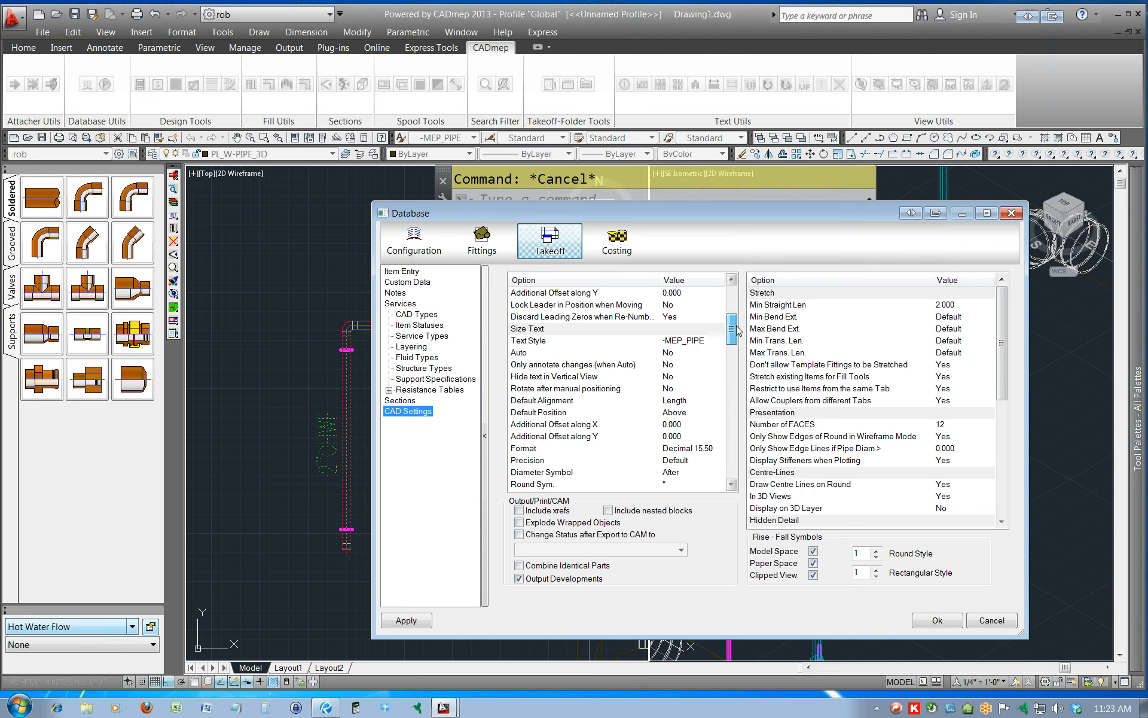
pyautogui.moveTo(737, 331); pyautogui.dragTo(734, 370)
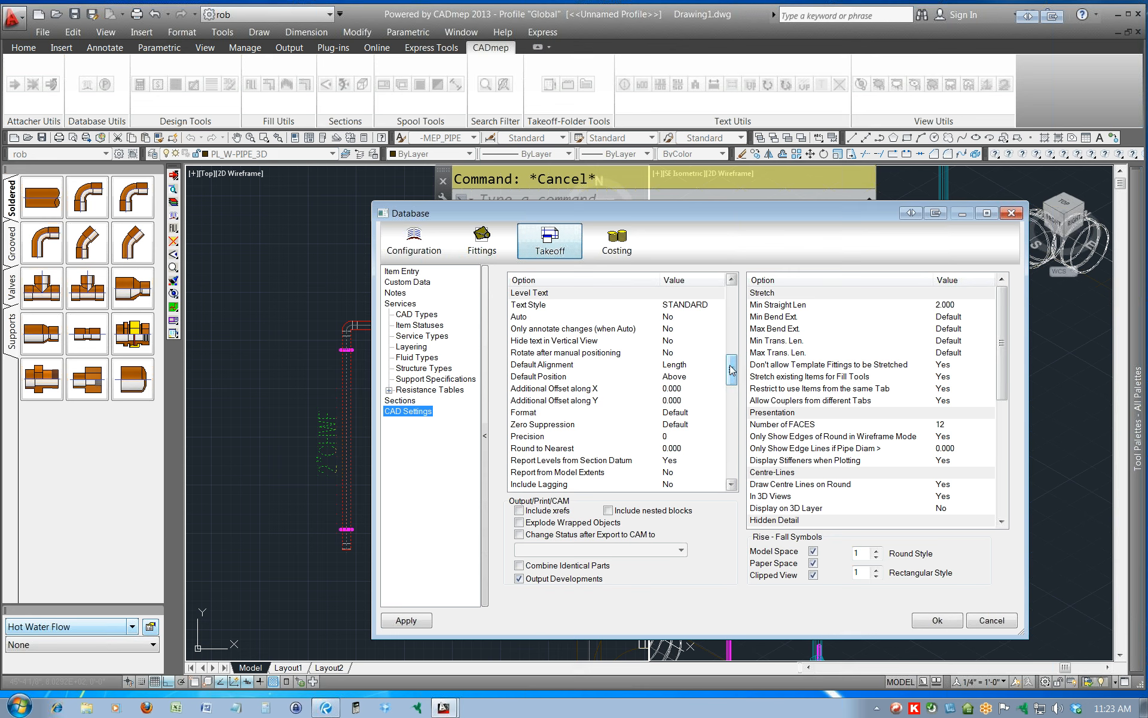
pyautogui.click(692, 306)
pyautogui.hotkey('ctrl', 'v')
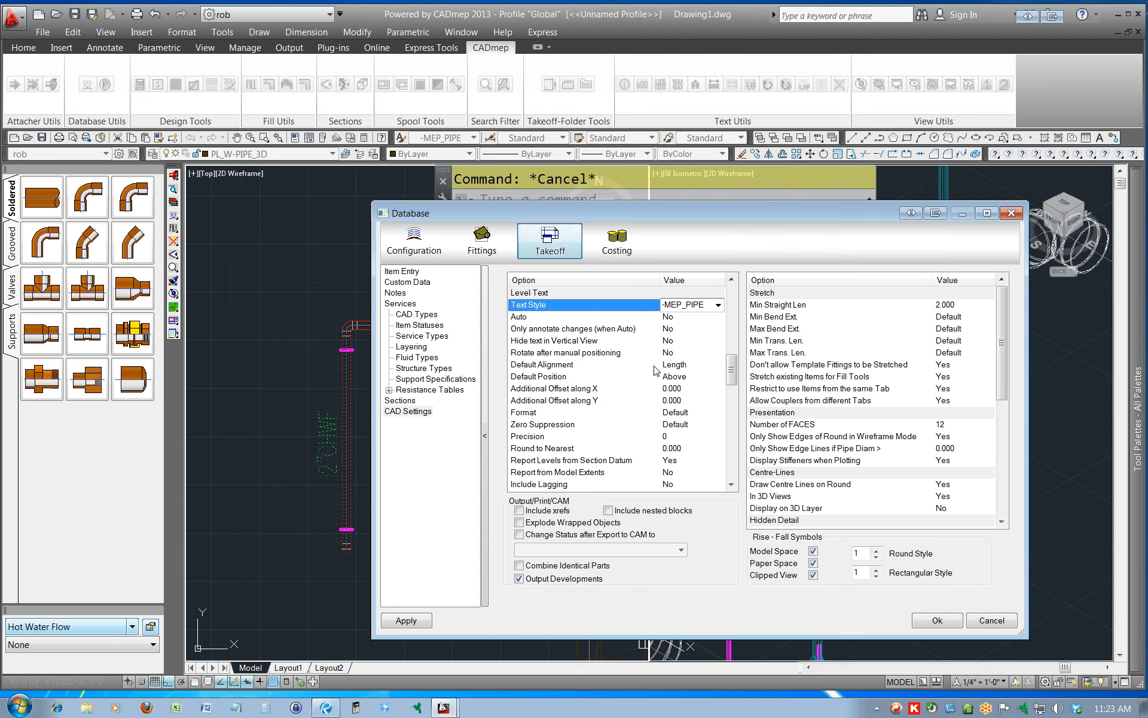
# Set the Level Text's Default Alignment to View.
pyautogui.click(582, 366)
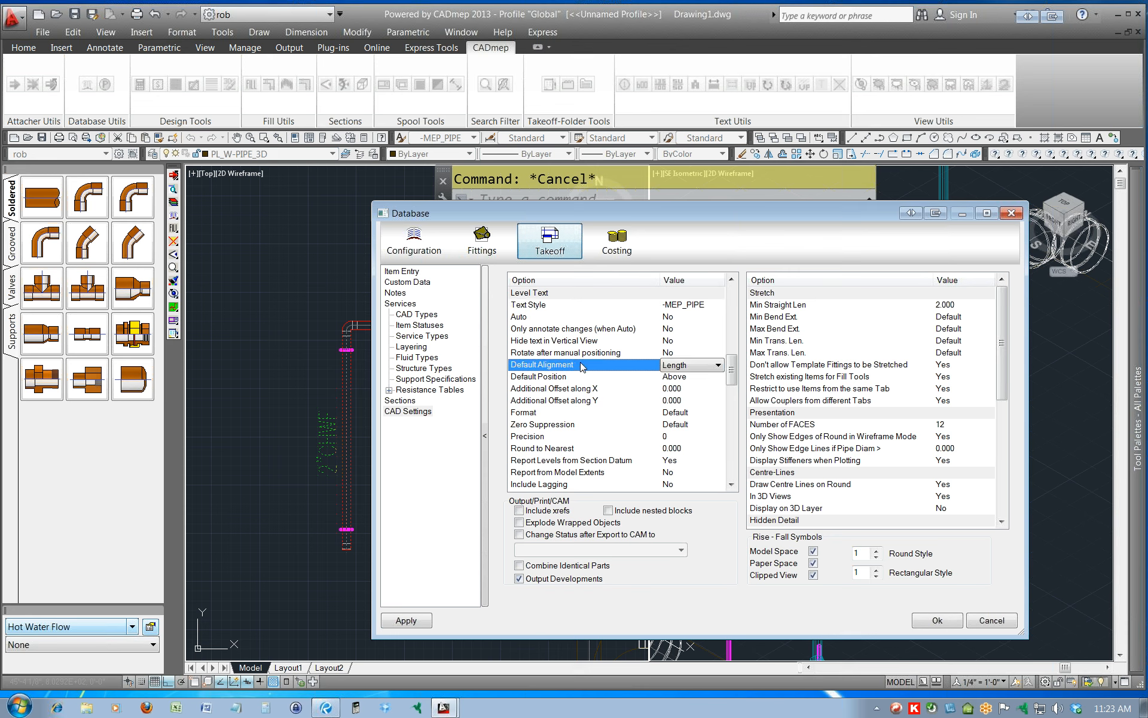
pyautogui.click(697, 366)
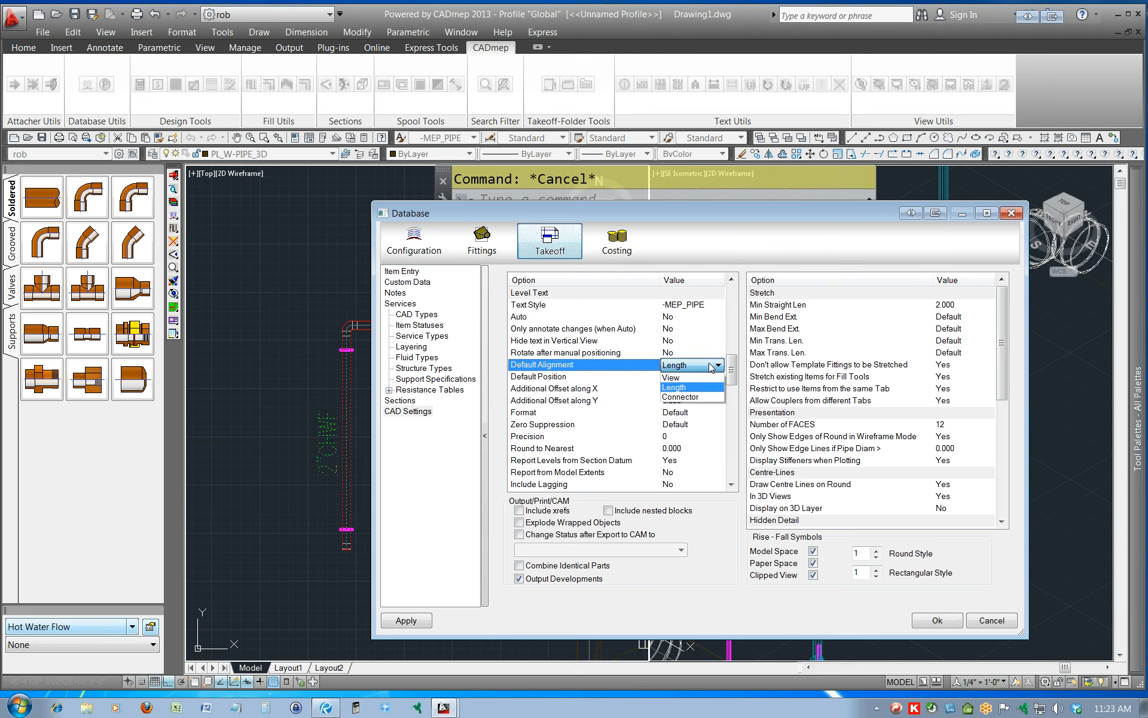
pyautogui.click(681, 381)
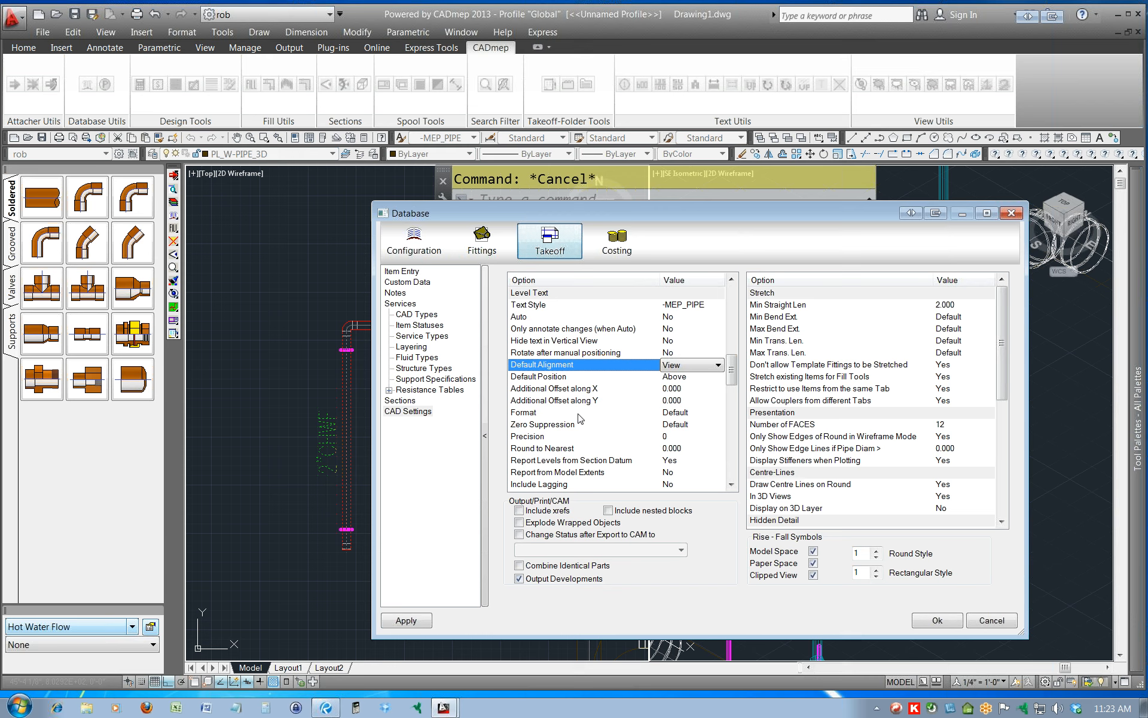
# Review the Level Text's Format, Zero Suppression and T.O.D. entries, then apply and close the database settings.
pyautogui.click(617, 414)
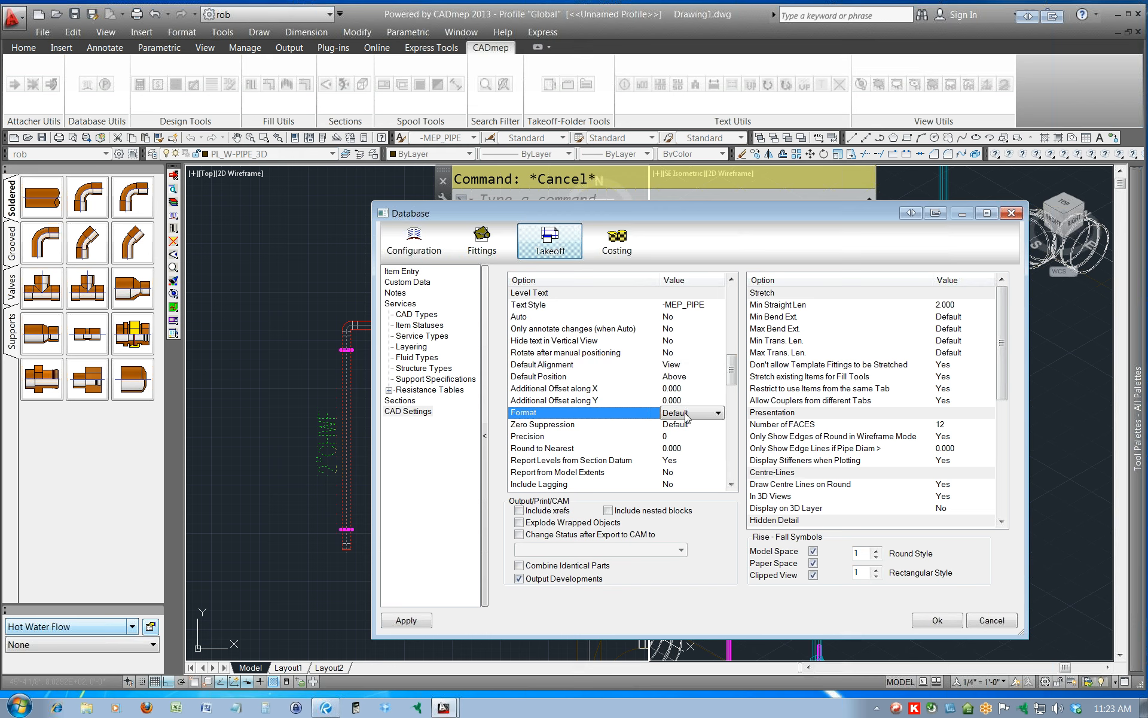
pyautogui.click(577, 428)
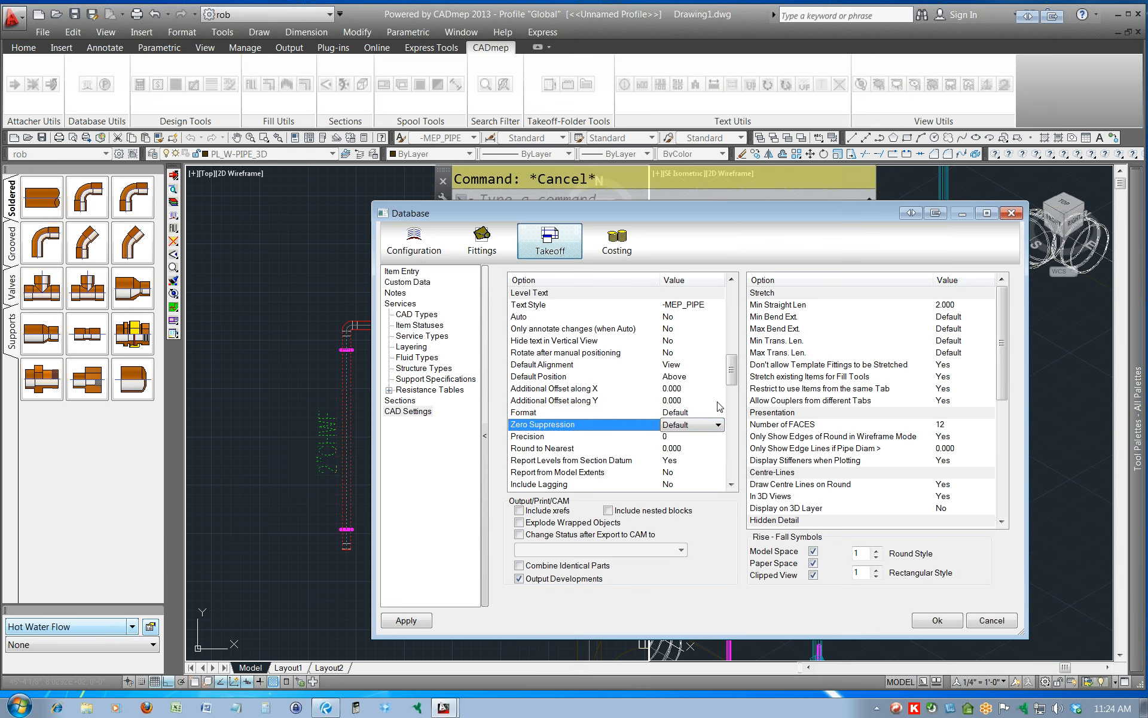
pyautogui.moveTo(735, 376); pyautogui.dragTo(735, 389)
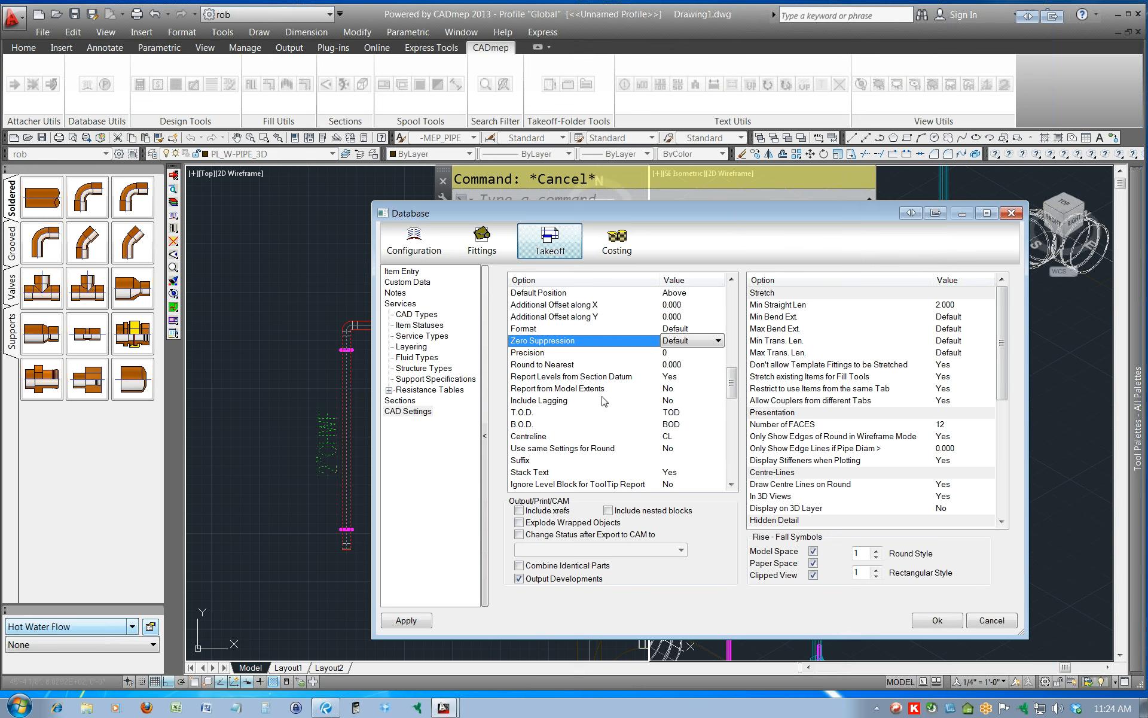
pyautogui.click(680, 413)
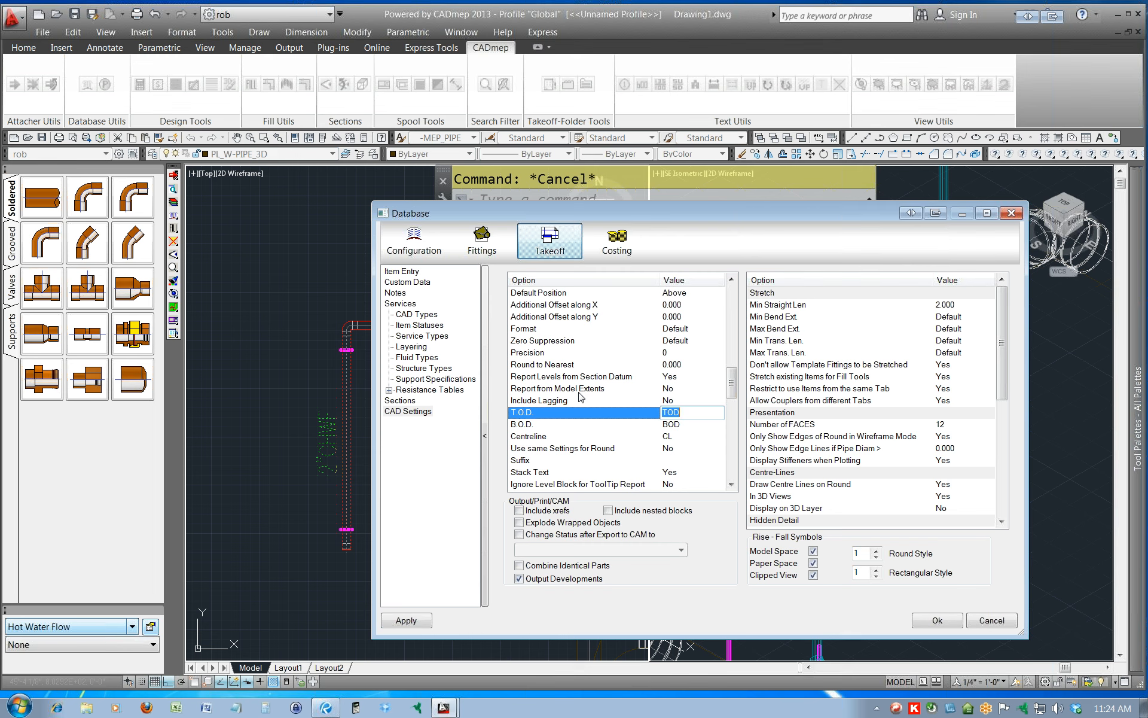
pyautogui.click(422, 626)
pyautogui.click(934, 622)
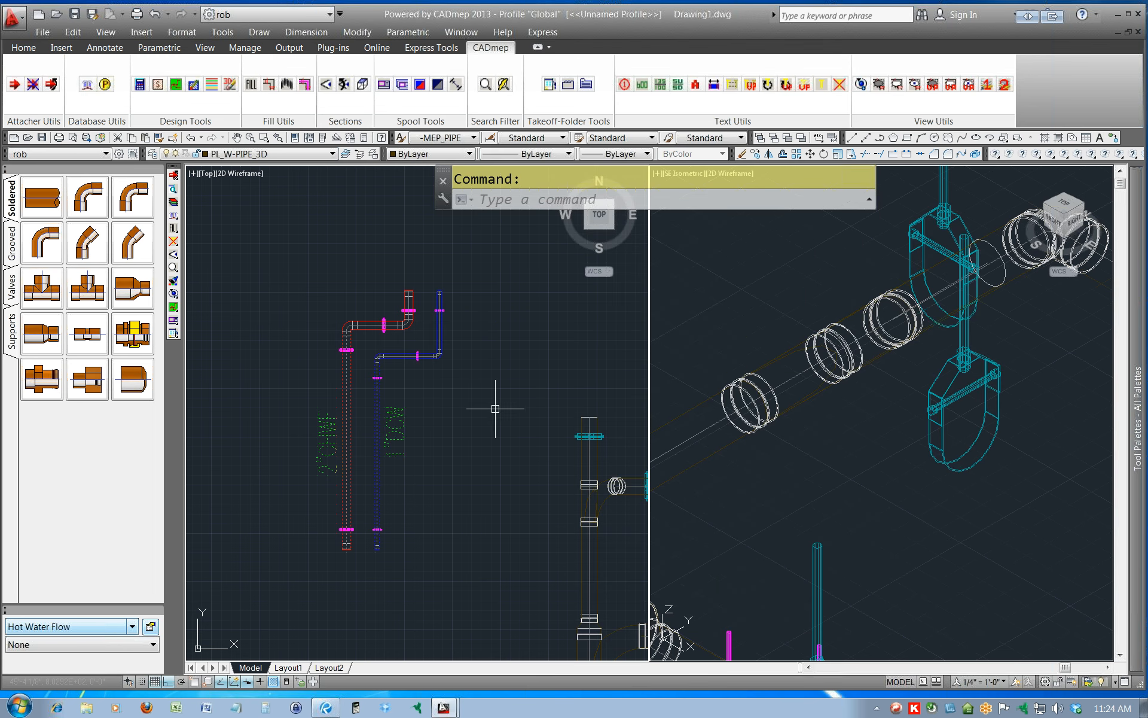
# Toggle levels on for both long vertical pipes and place the level texts on the outer sides of the pipe pair.
pyautogui.click(419, 450)
pyautogui.click(295, 461)
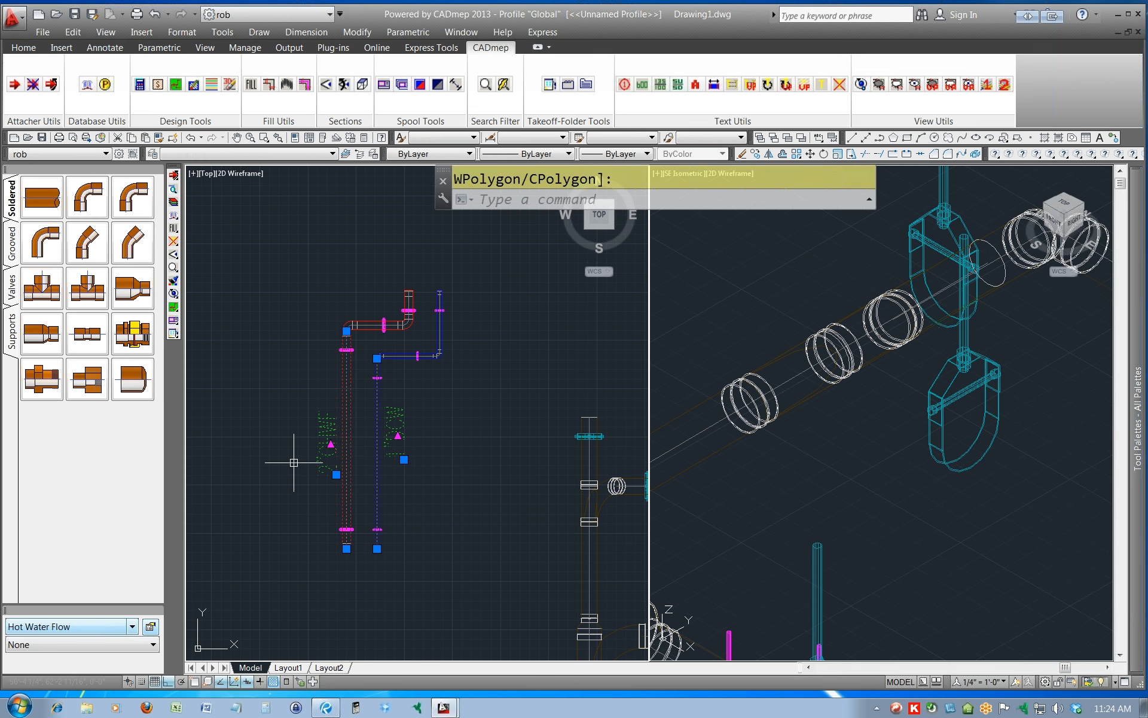
pyautogui.rightClick(335, 447)
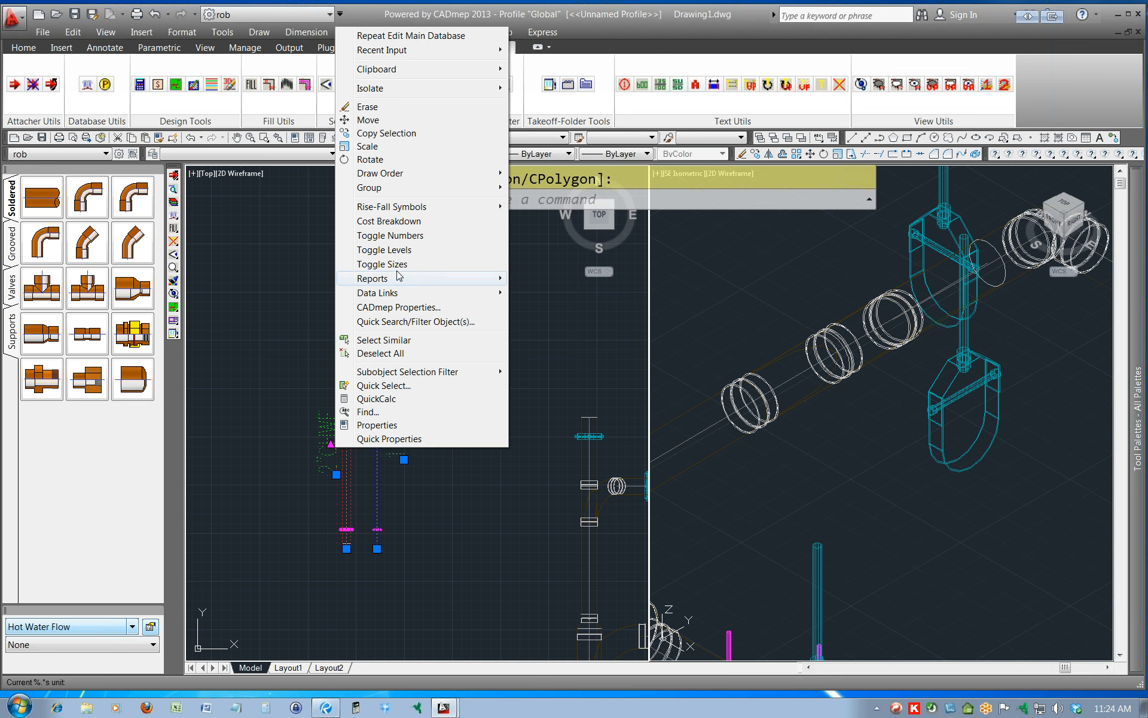
pyautogui.click(396, 251)
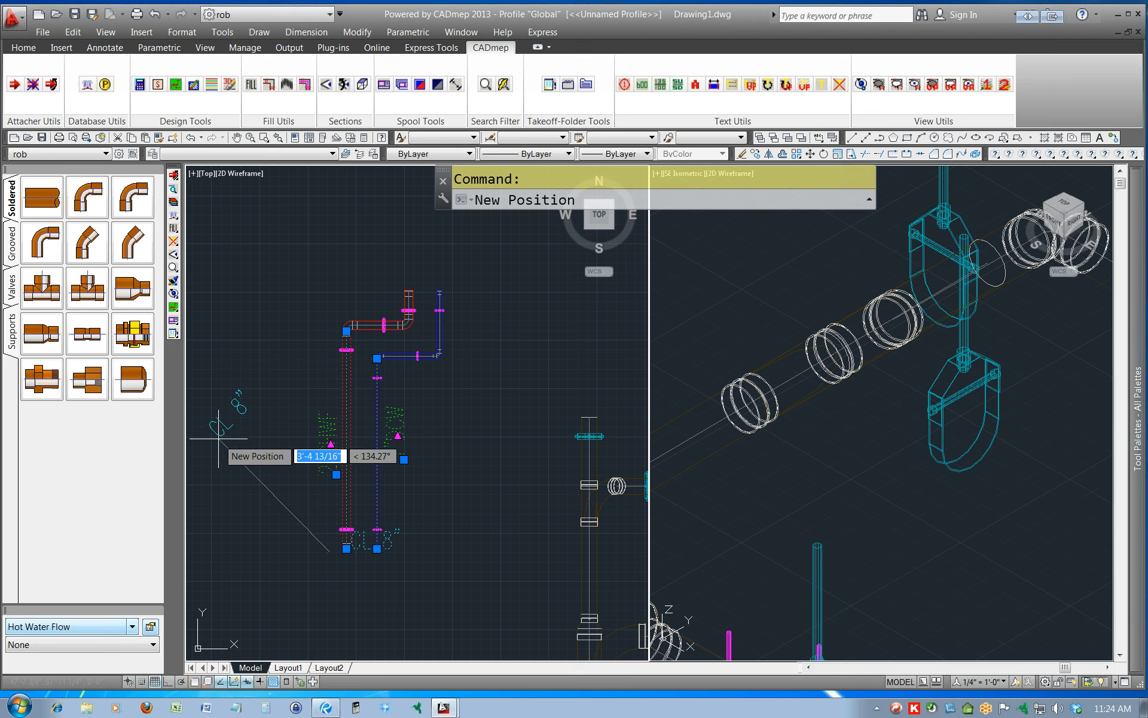
pyautogui.click(241, 472)
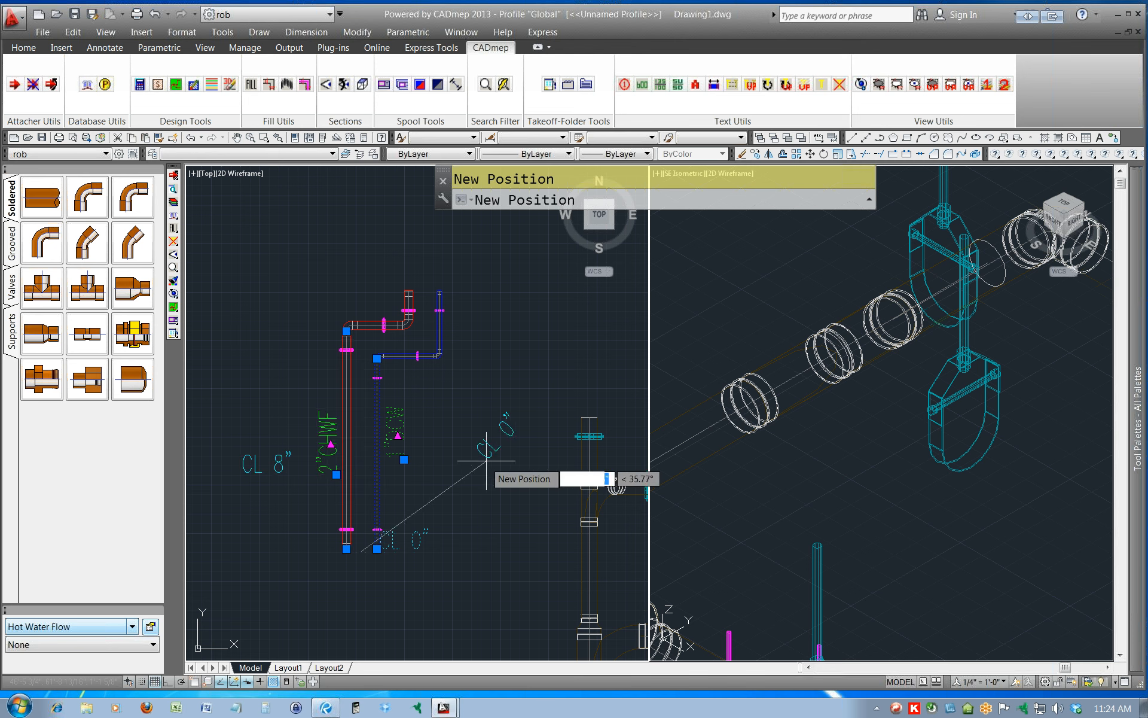
pyautogui.click(442, 457)
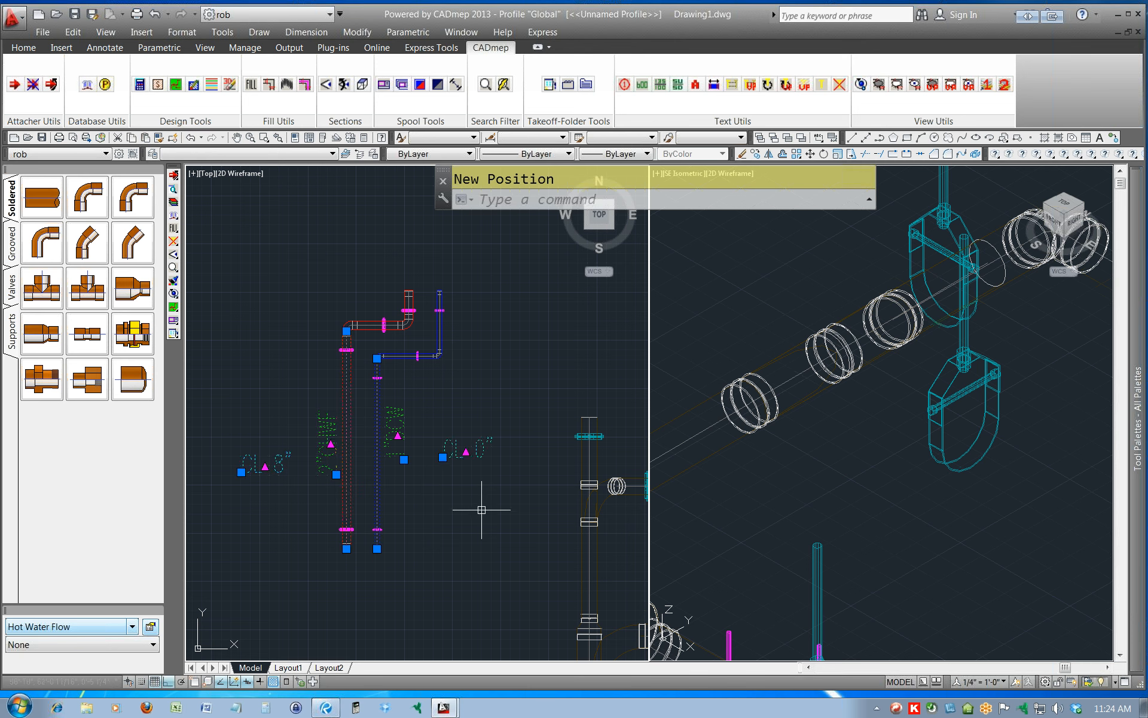
pyautogui.press('Escape')
# Reopen the database's Takeoff CAD settings and set the Level Text's Format to Architectural 1'-3 1/2".
pyautogui.moveTo(408, 520); pyautogui.dragTo(540, 506, button='middle')
pyautogui.scroll(-2, 541, 506)
pyautogui.scroll(4, 540, 506)
pyautogui.scroll(-2, 540, 506)
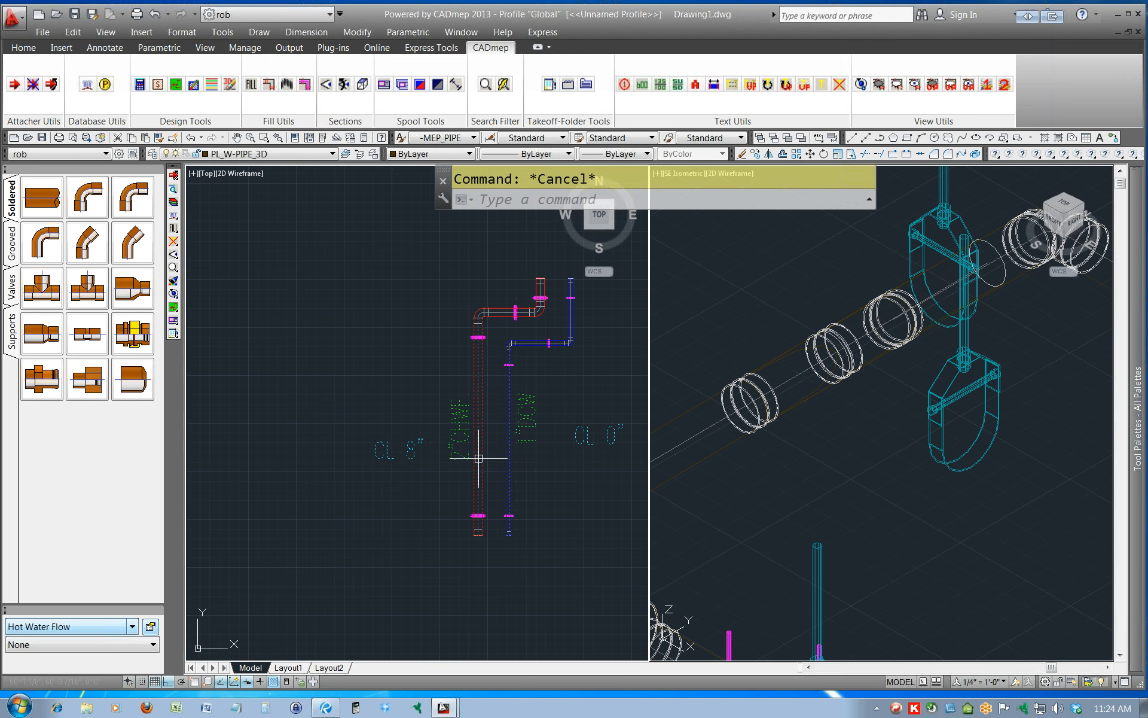
pyautogui.click(175, 214)
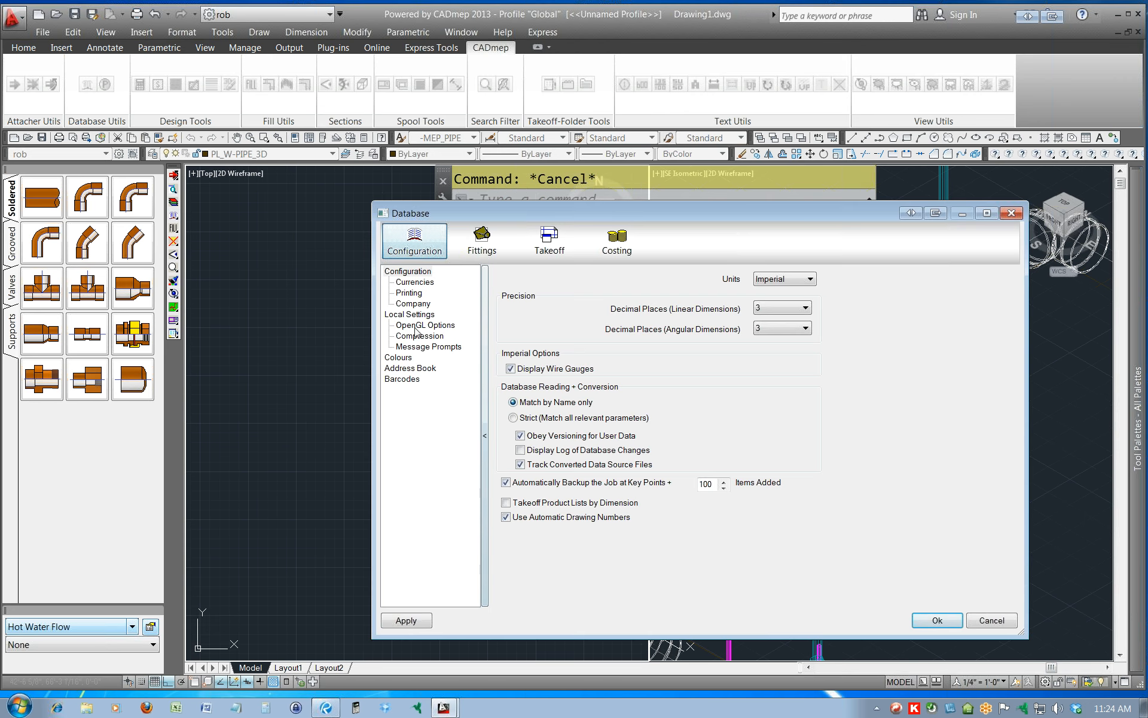
pyautogui.click(522, 256)
pyautogui.click(408, 412)
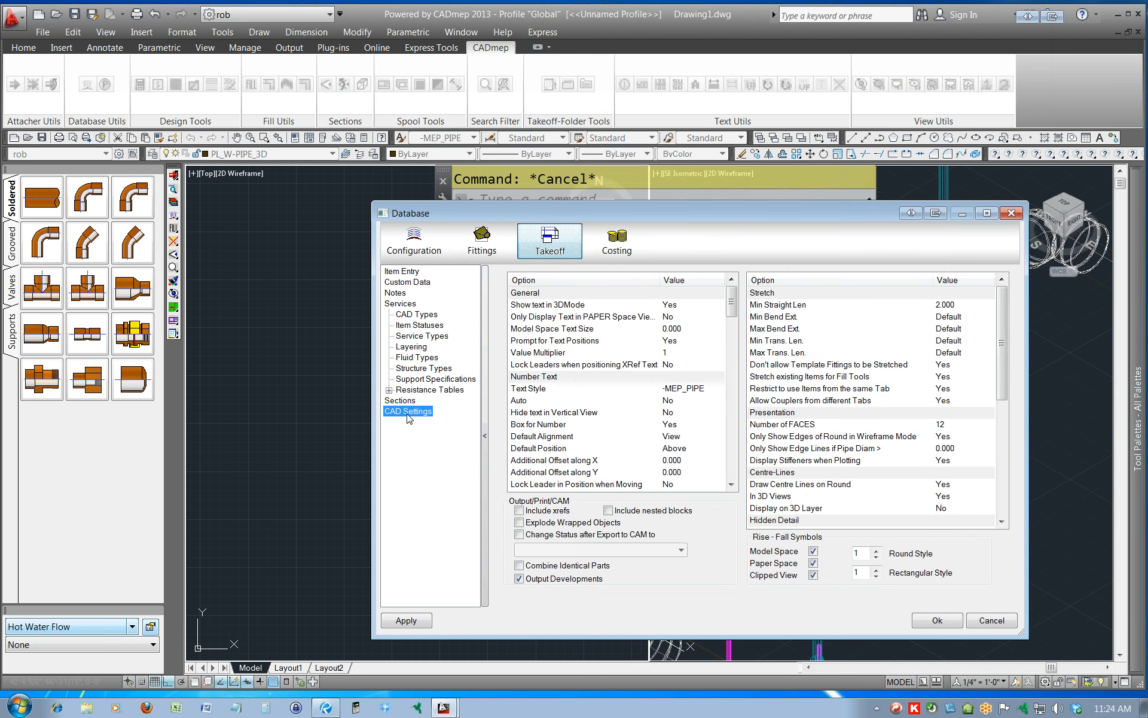
pyautogui.moveTo(733, 308); pyautogui.dragTo(741, 382)
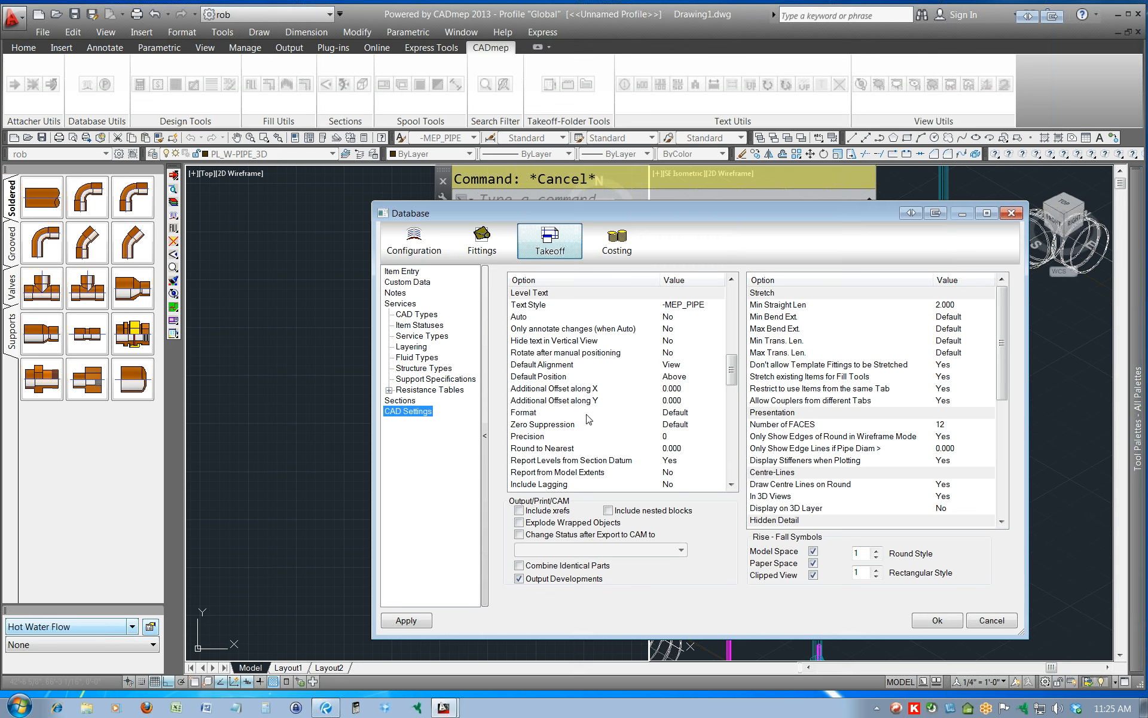
pyautogui.click(678, 414)
pyautogui.click(705, 414)
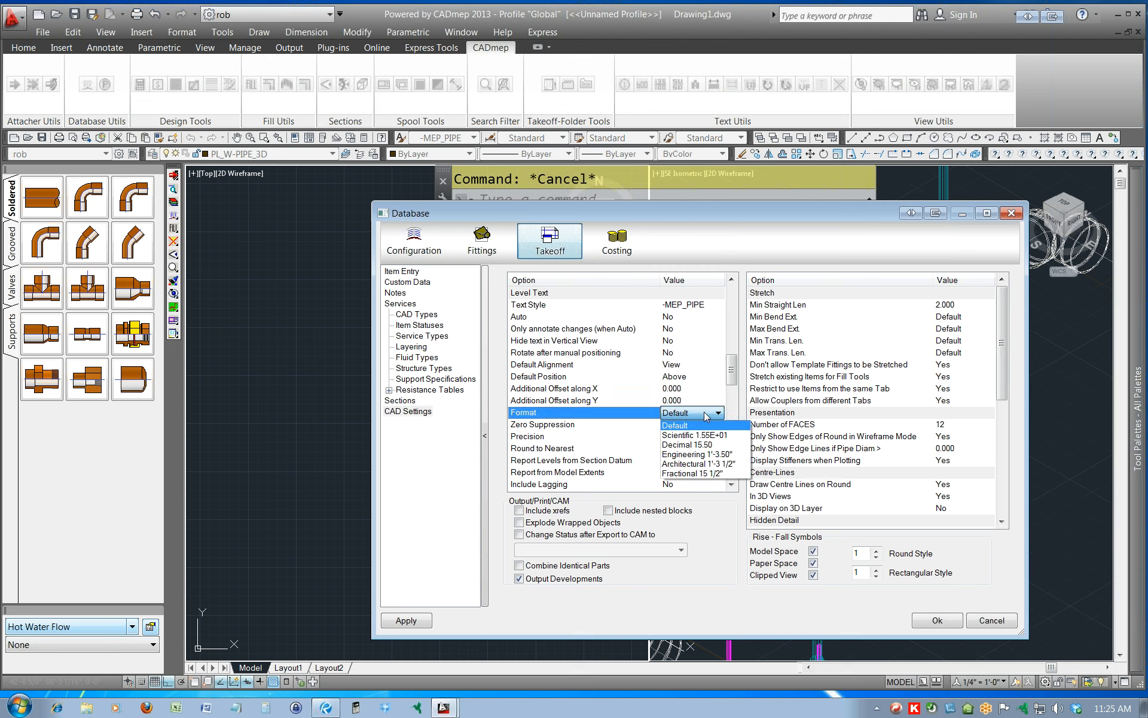
pyautogui.click(675, 464)
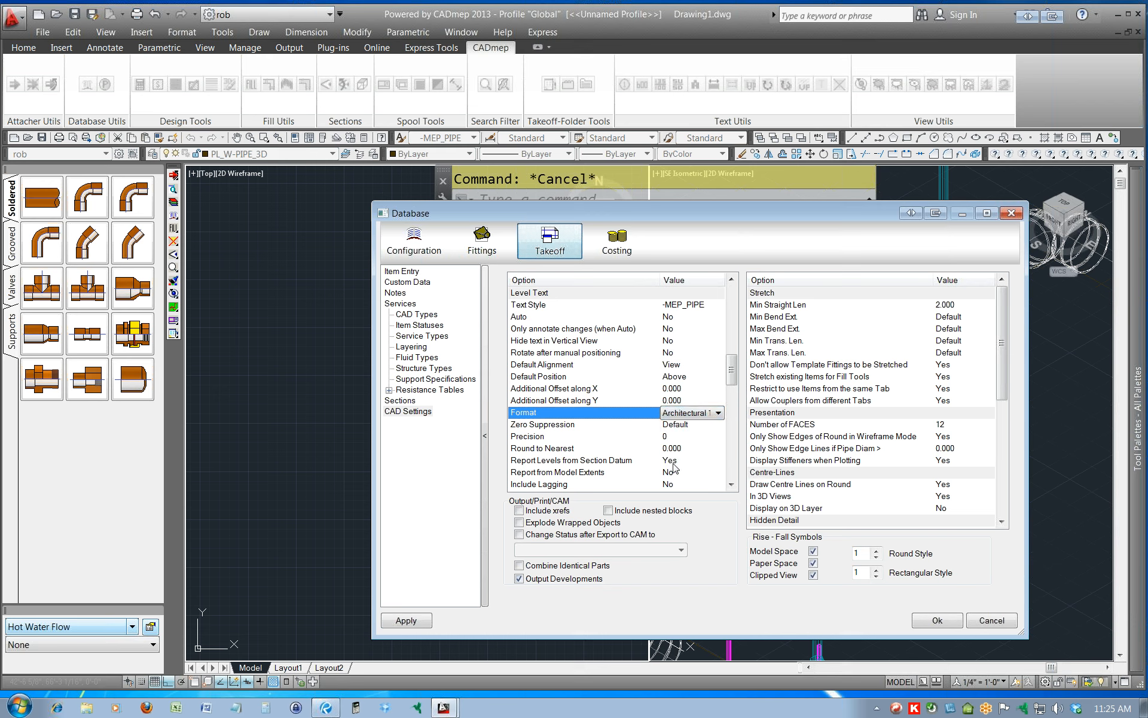
# Review the Level Text's Zero Suppression, Precision, Centreline and Use same Settings for Round options, then accept and close the database settings.
pyautogui.click(703, 424)
pyautogui.click(718, 424)
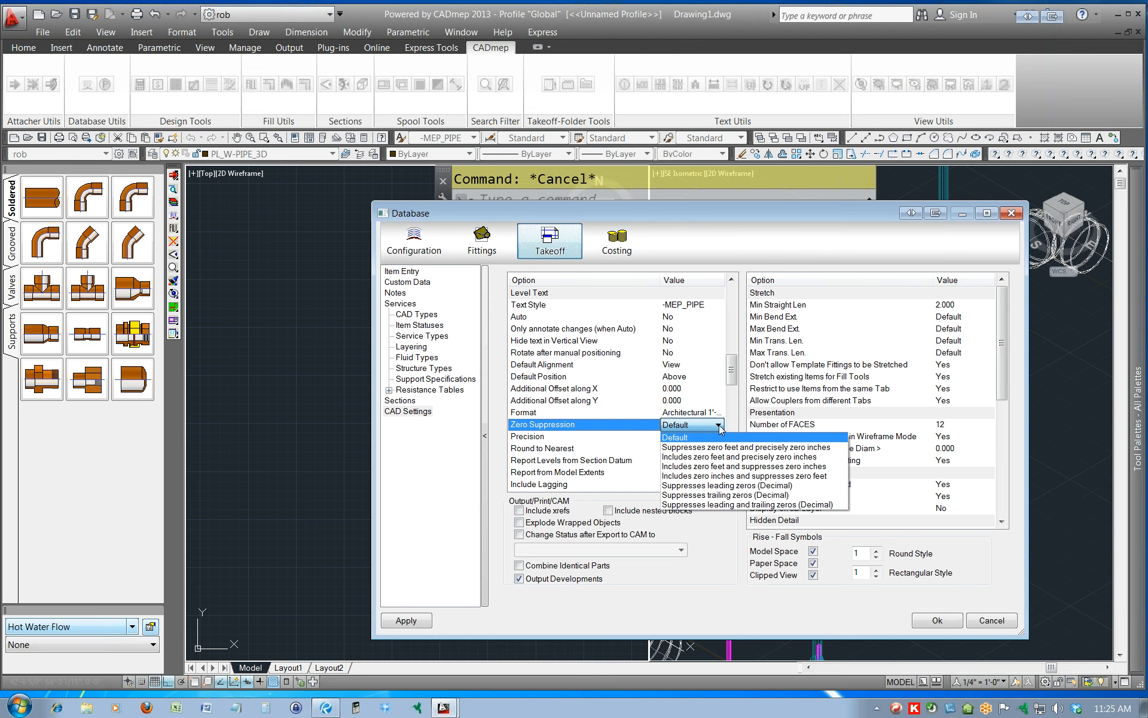
pyautogui.click(720, 425)
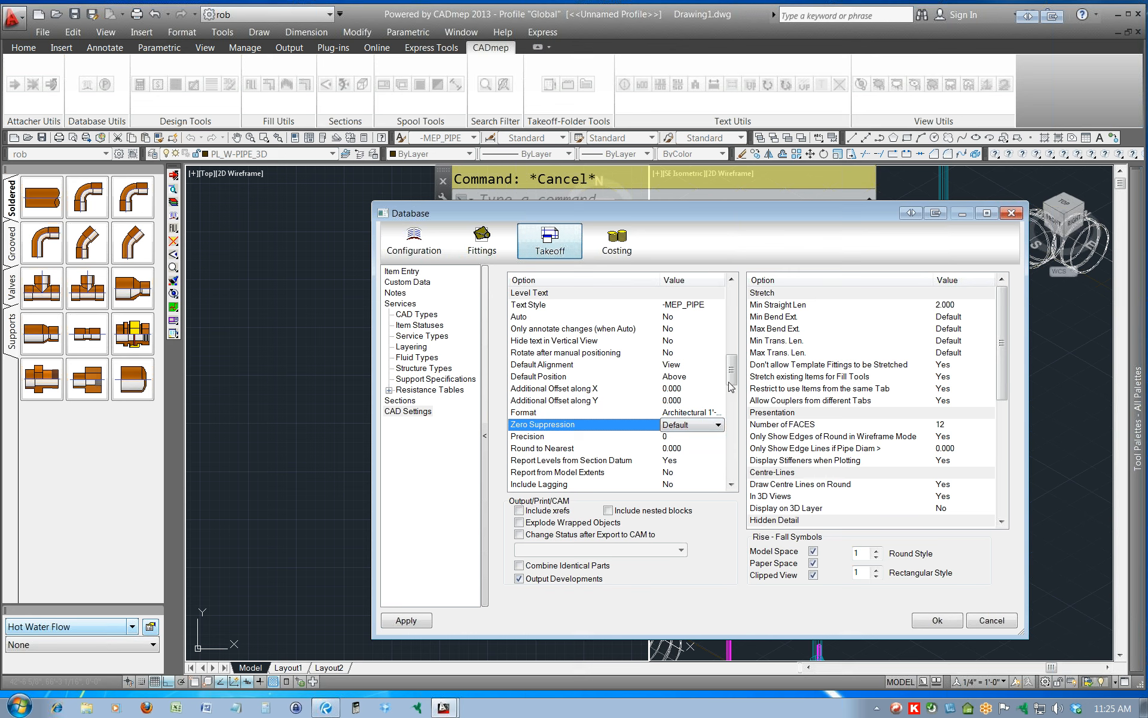
pyautogui.moveTo(733, 373); pyautogui.dragTo(732, 386)
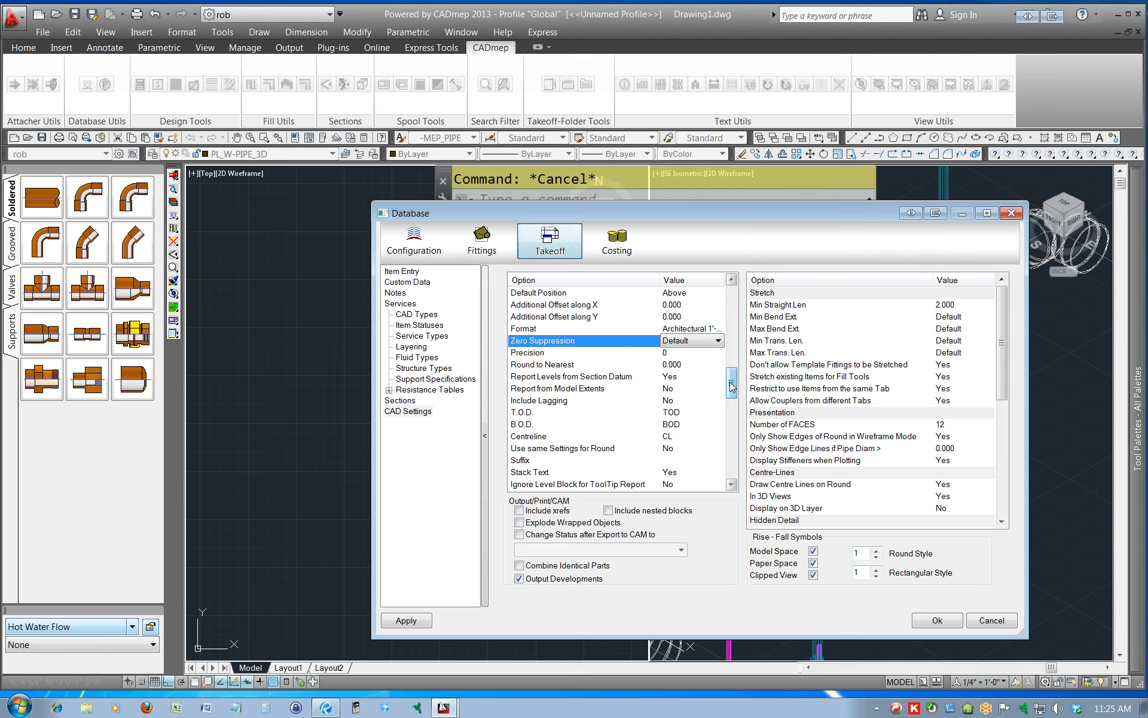
pyautogui.click(675, 356)
pyautogui.click(717, 353)
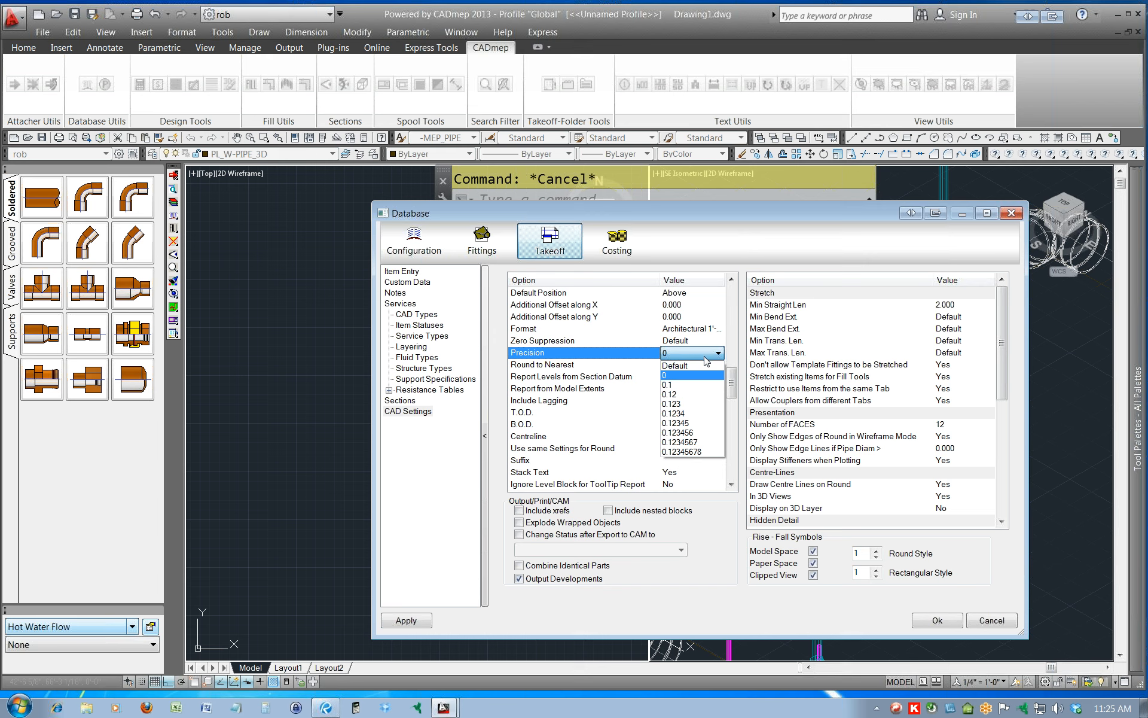
pyautogui.click(705, 358)
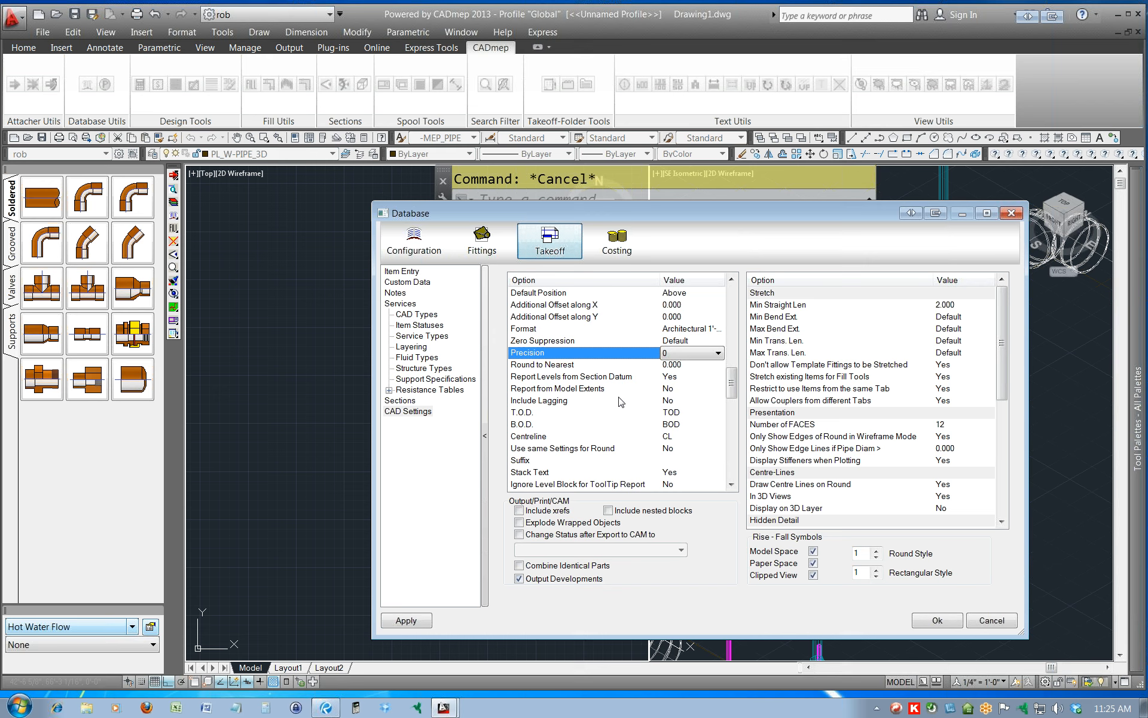
pyautogui.click(684, 435)
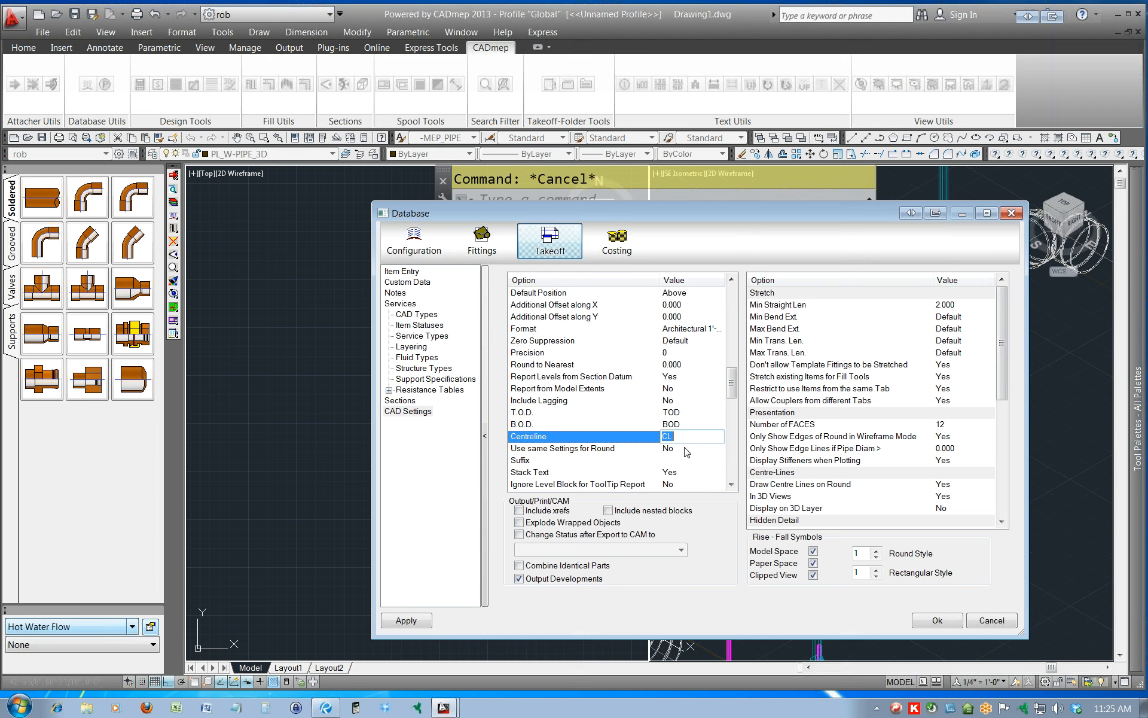
pyautogui.moveTo(733, 392); pyautogui.dragTo(734, 400)
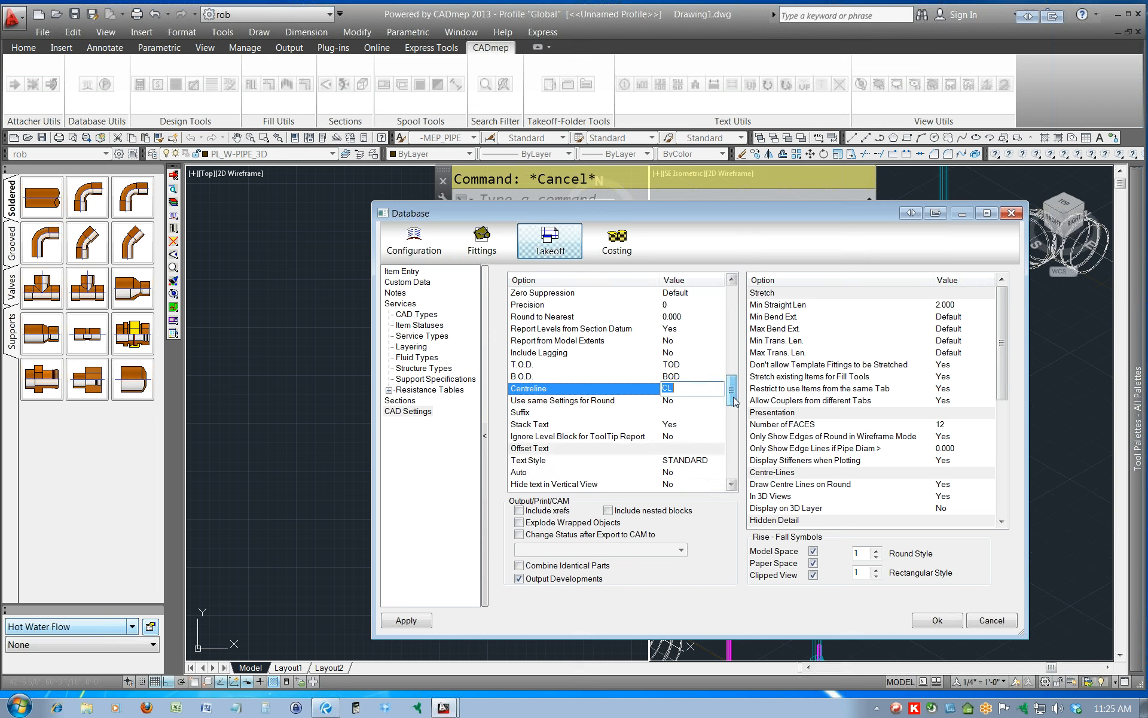
pyautogui.click(689, 402)
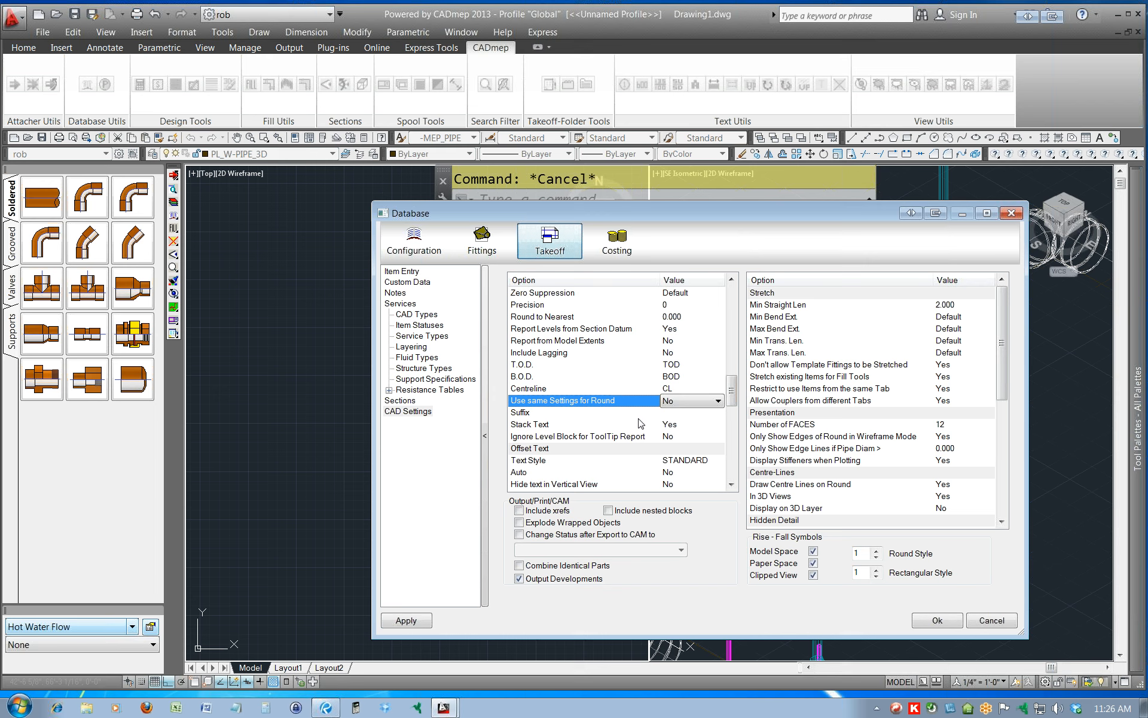
pyautogui.moveTo(731, 394); pyautogui.dragTo(732, 385)
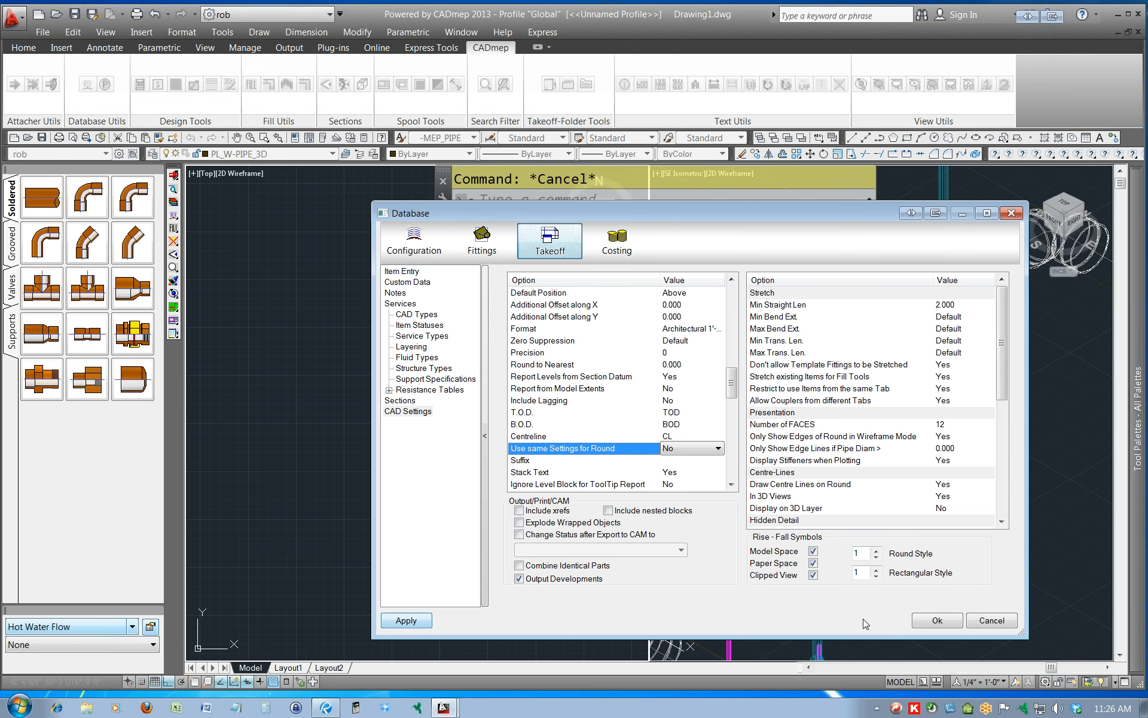
pyautogui.click(937, 620)
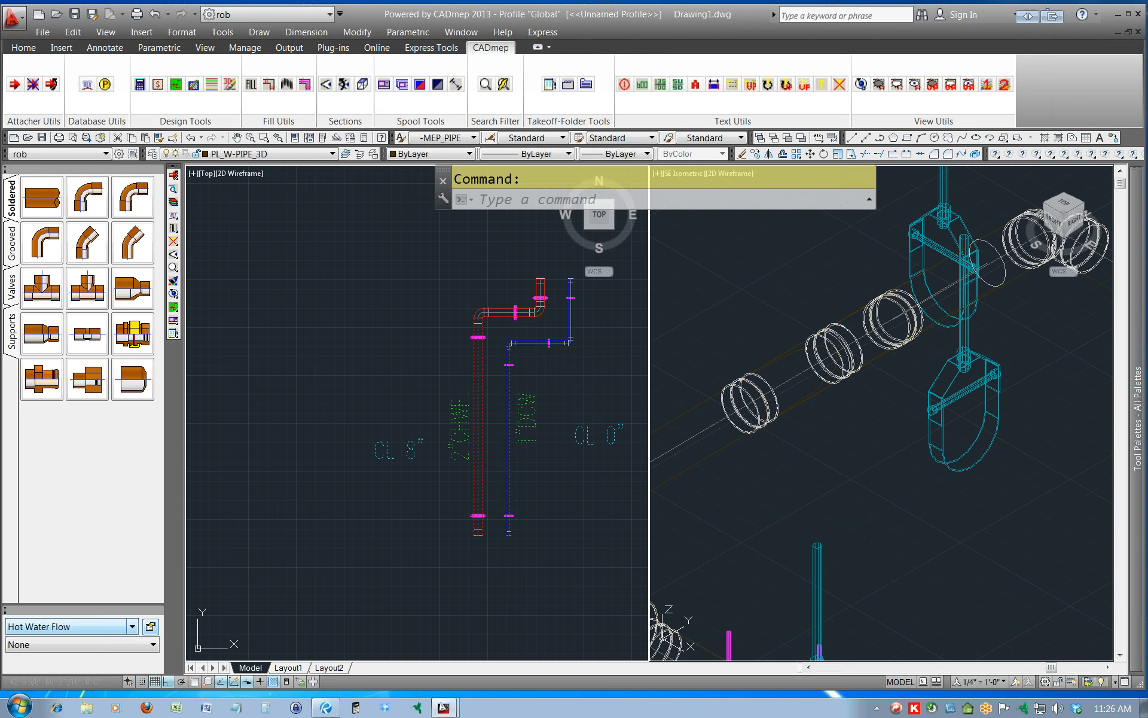
# Remove the size and level texts from both long vertical pipes with the REMOVETEXT command.
pyautogui.click(565, 393)
pyautogui.click(436, 413)
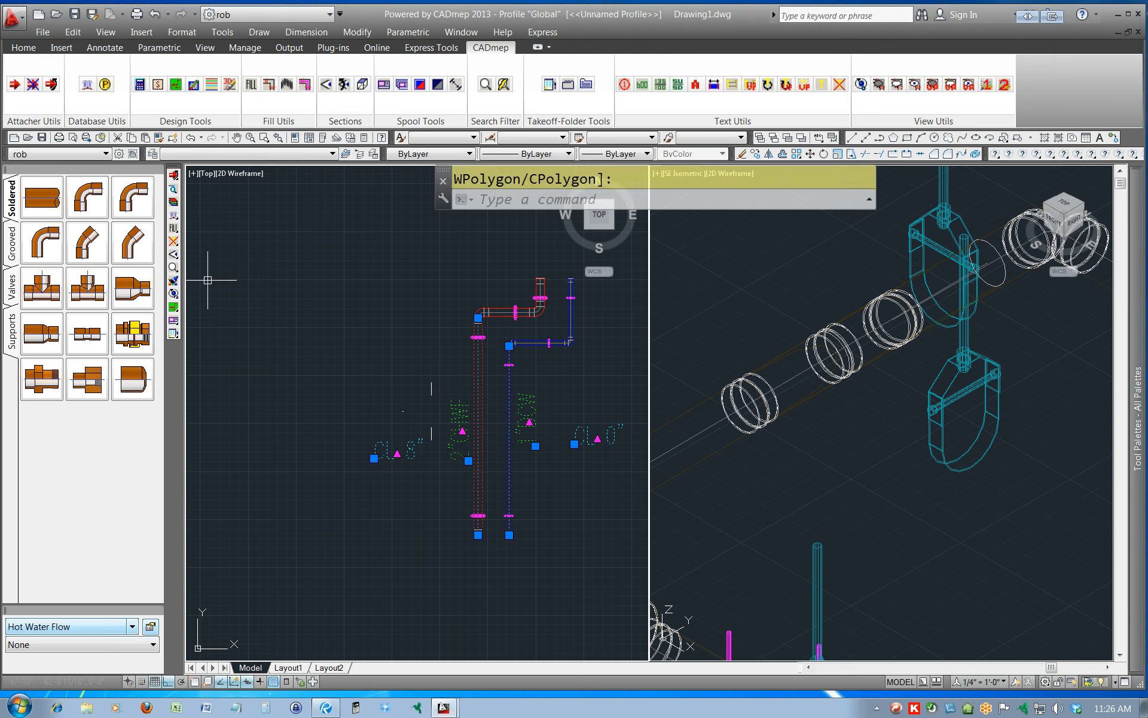
pyautogui.click(173, 241)
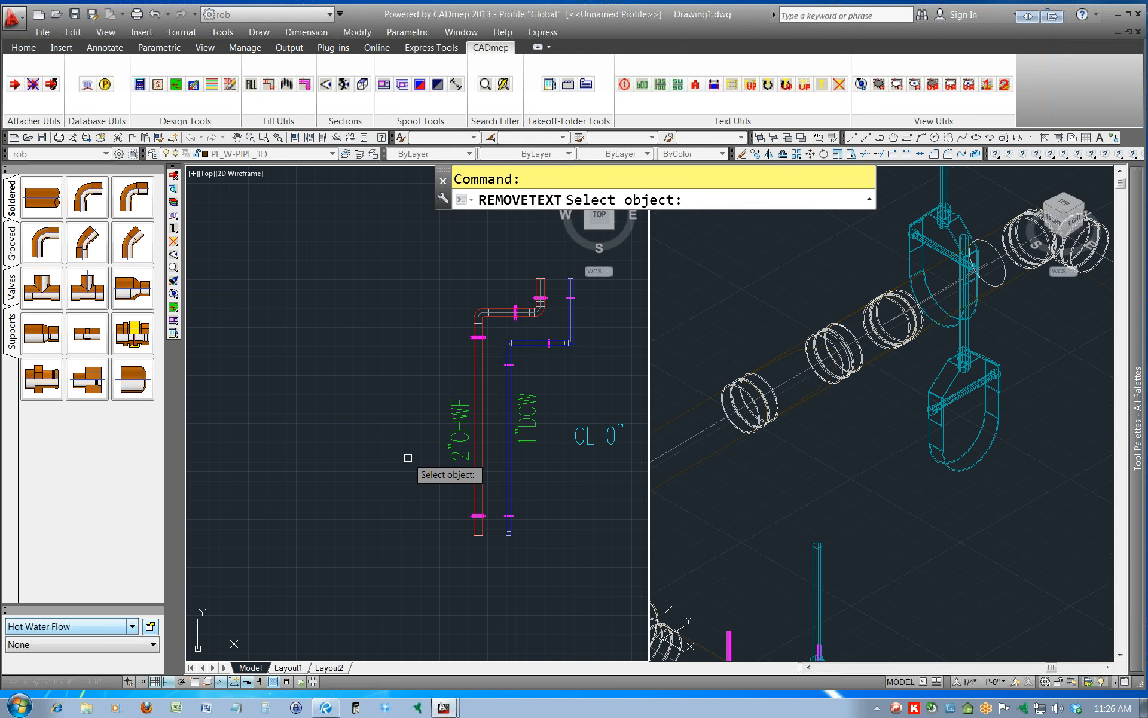
pyautogui.click(459, 426)
pyautogui.click(527, 422)
pyautogui.click(588, 435)
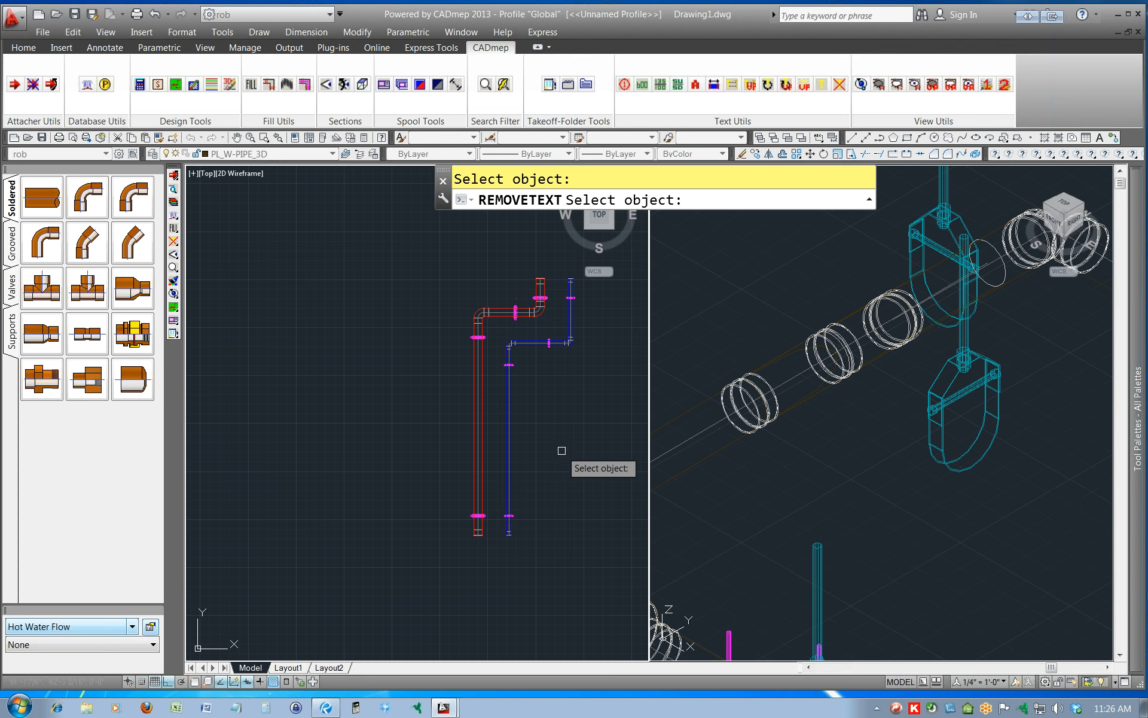
pyautogui.press('Escape')
# Toggle levels on for both long vertical pipes and place each level text beside the outer side of its pipe.
pyautogui.click(546, 430)
pyautogui.click(422, 453)
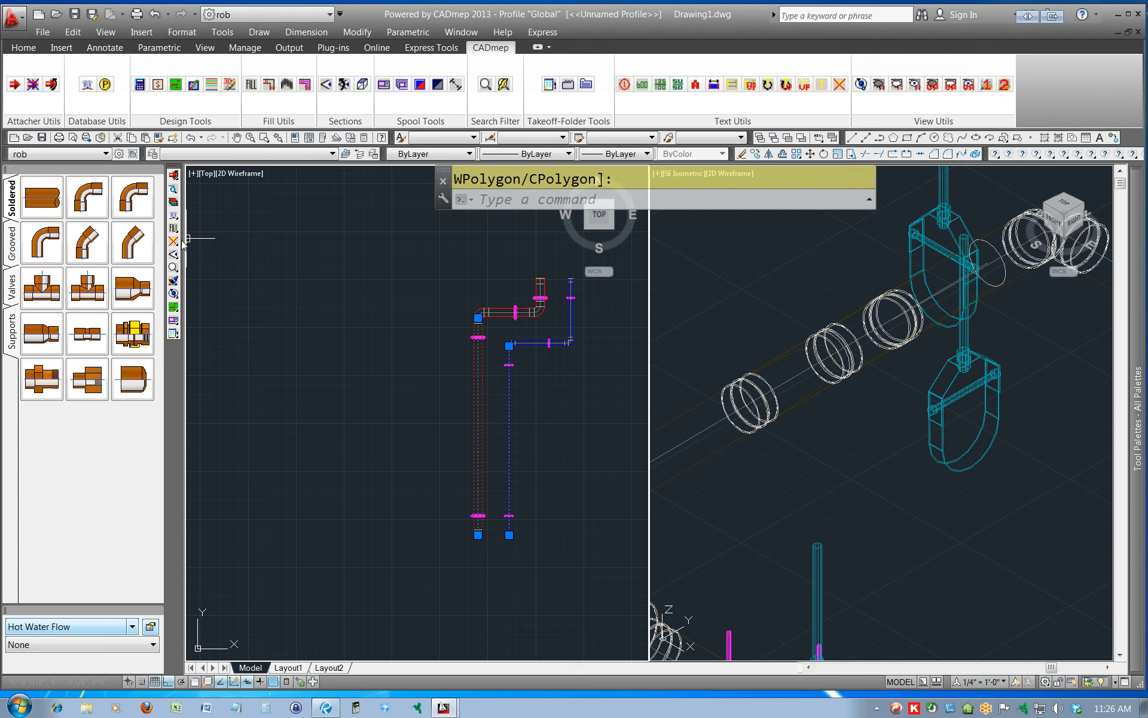
pyautogui.rightClick(436, 420)
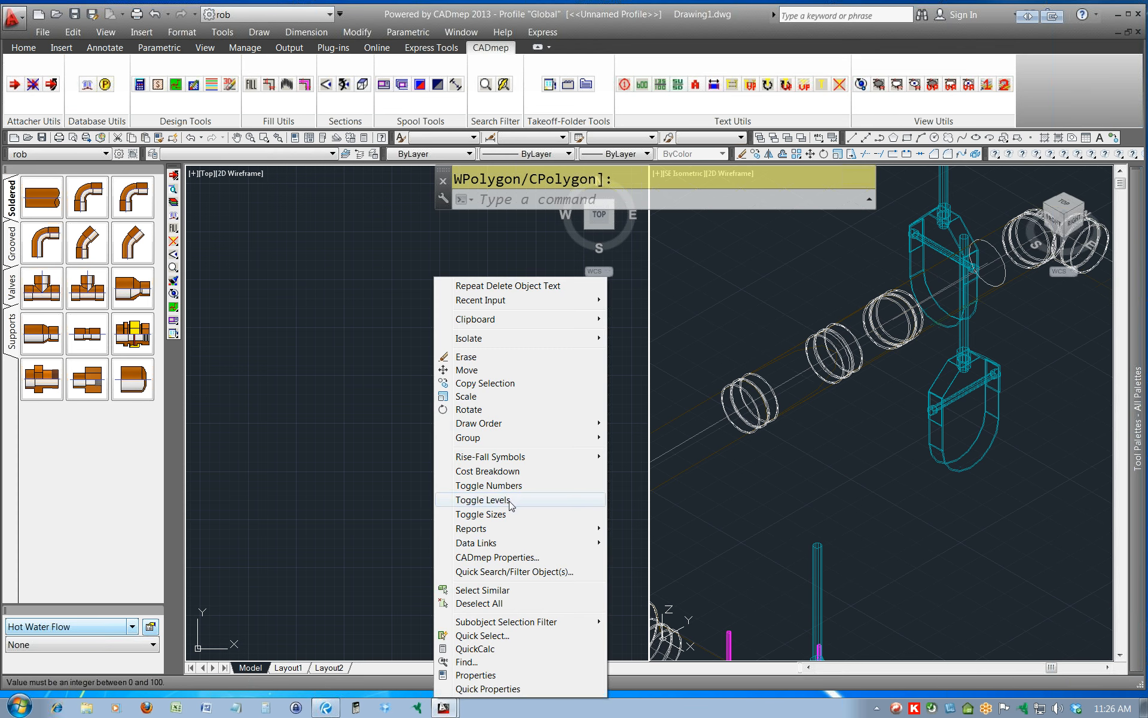
pyautogui.click(483, 500)
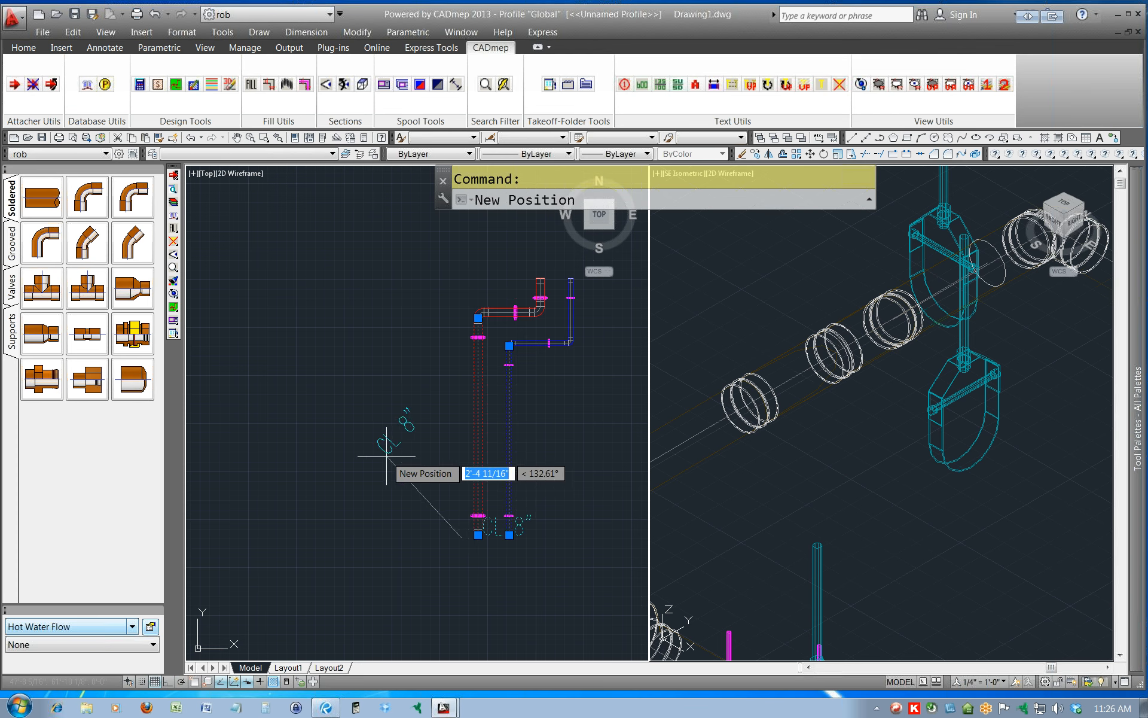
pyautogui.click(601, 468)
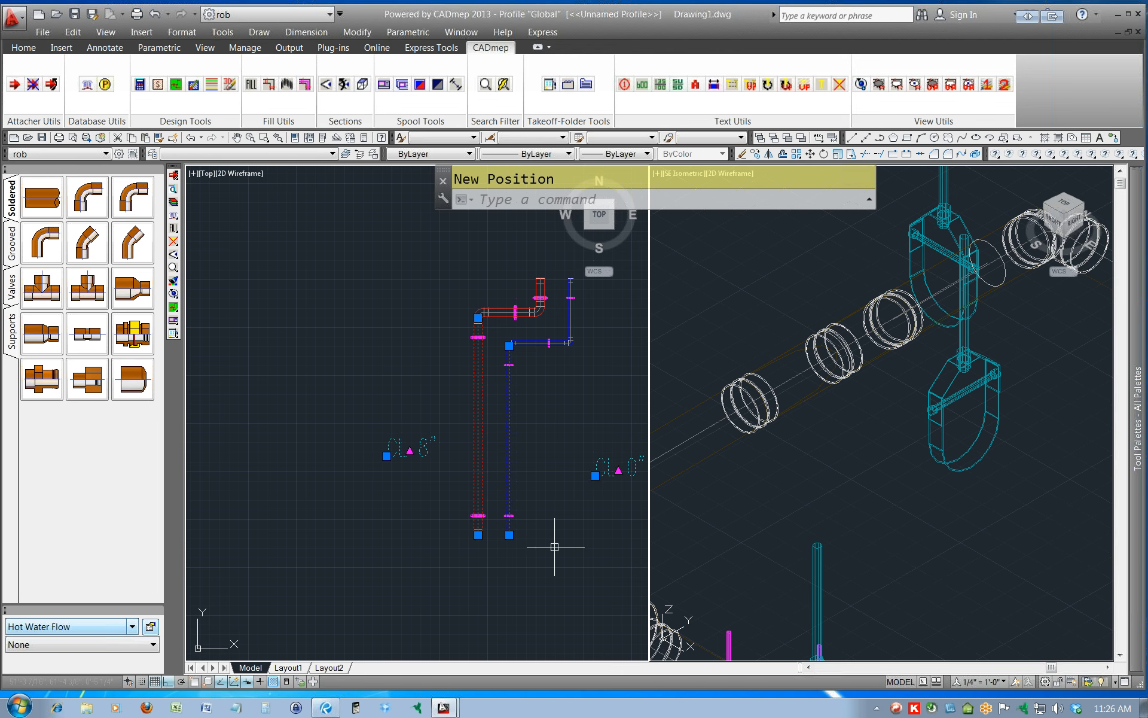
pyautogui.press('Escape')
# Draw a 1" soldered design line left of the pipe pair, running up, right and up again, and end the run.
pyautogui.moveTo(566, 540); pyautogui.dragTo(505, 538, button='middle')
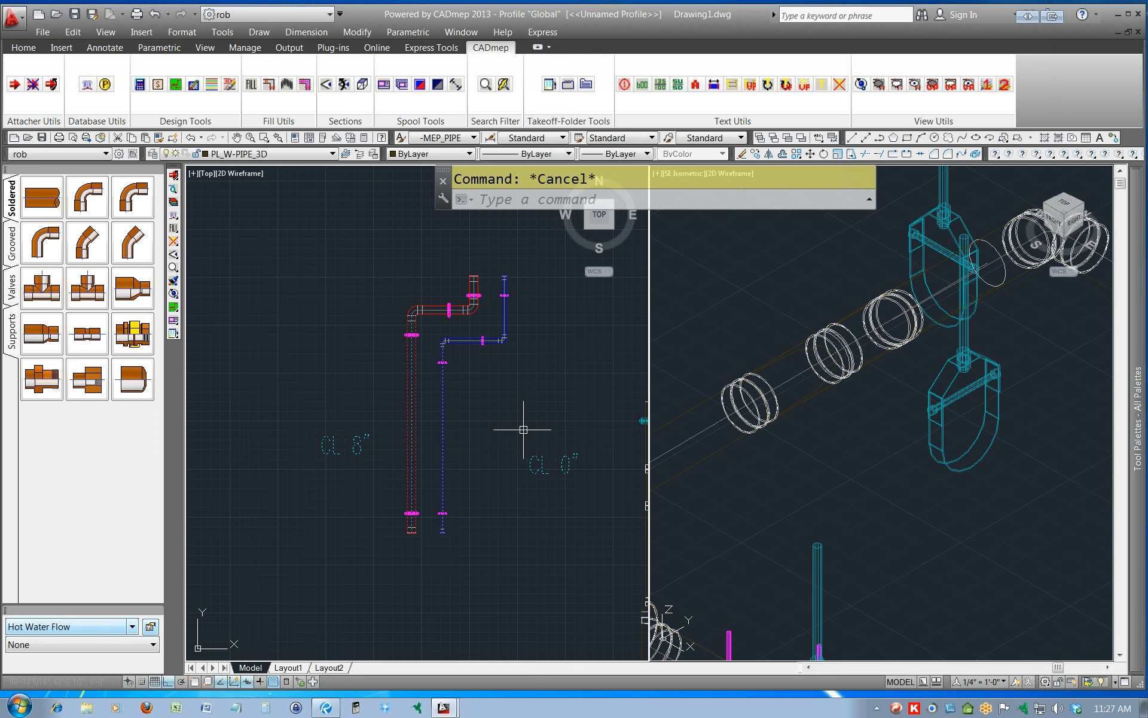
pyautogui.scroll(-2, 524, 430)
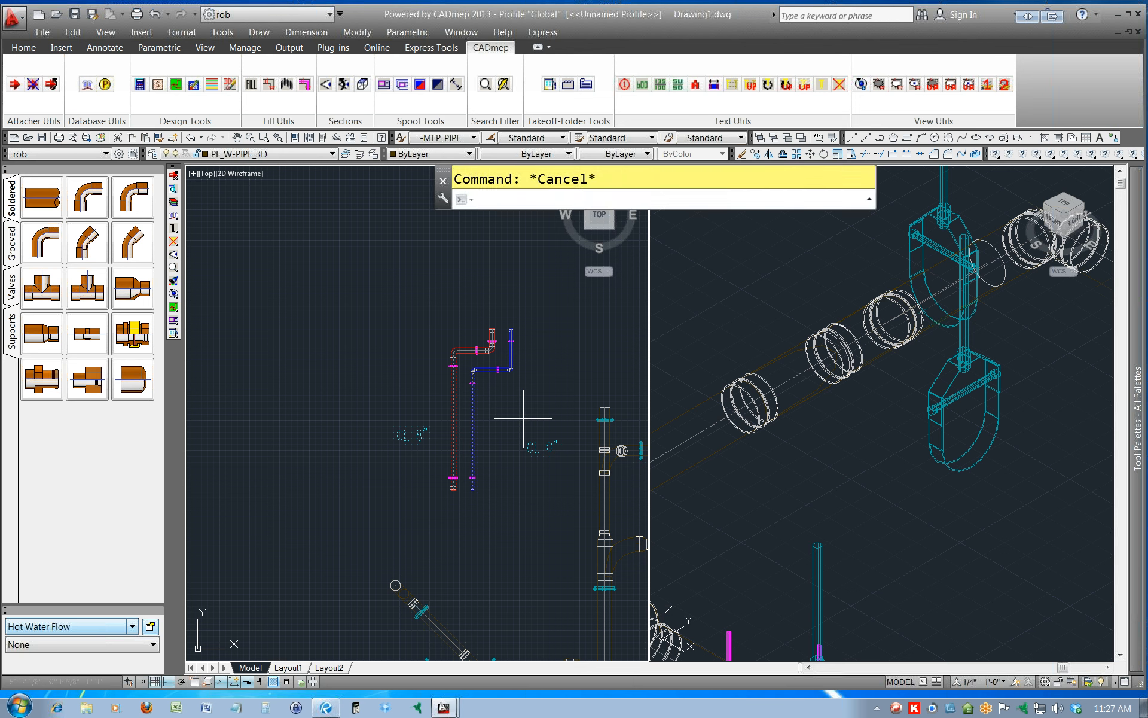
pyautogui.click(173, 308)
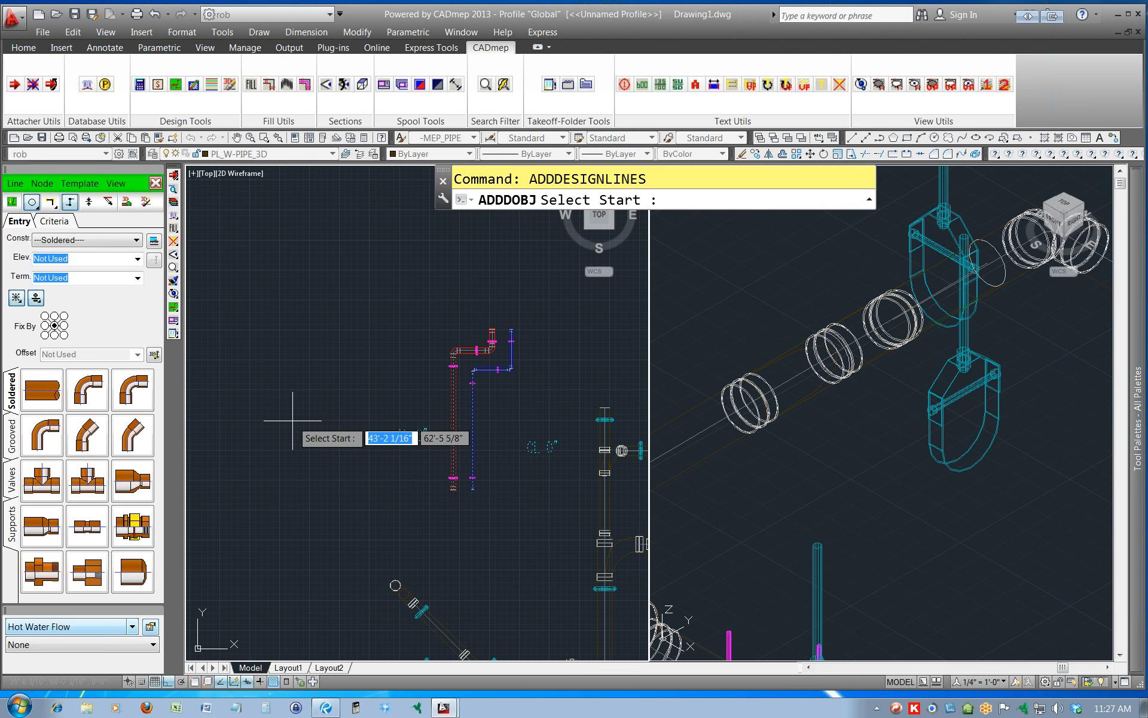
pyautogui.click(92, 239)
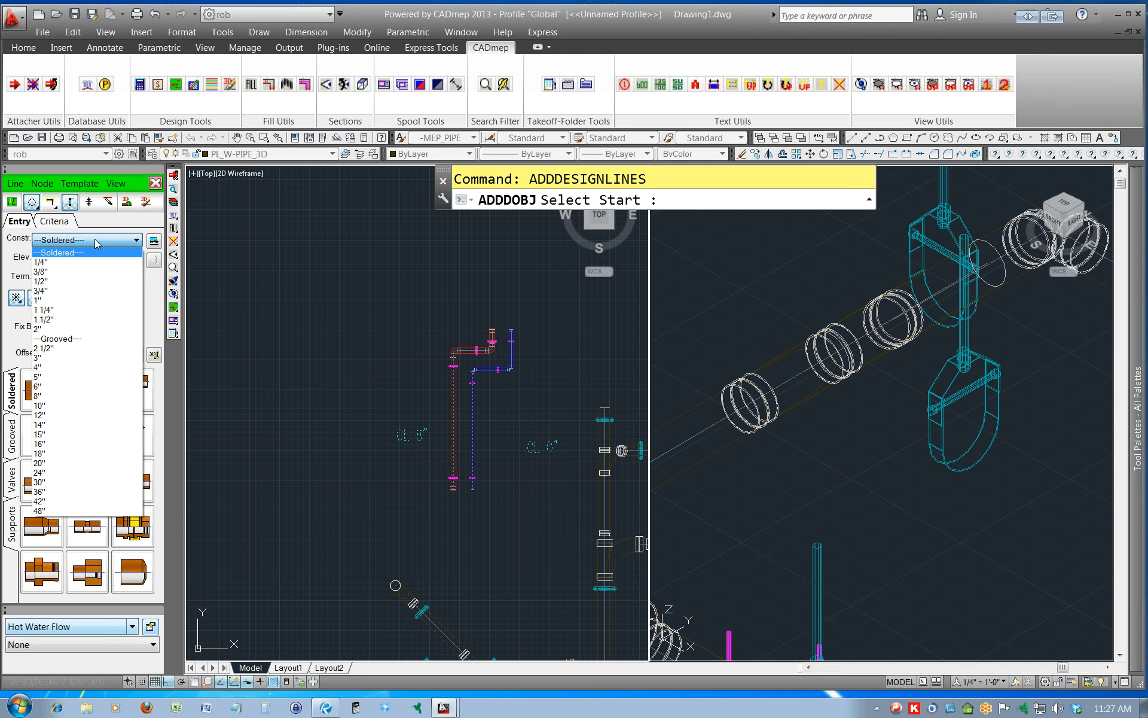
pyautogui.click(58, 300)
pyautogui.click(307, 421)
pyautogui.click(308, 312)
pyautogui.click(366, 271)
pyautogui.write('E')
pyautogui.press('Return')
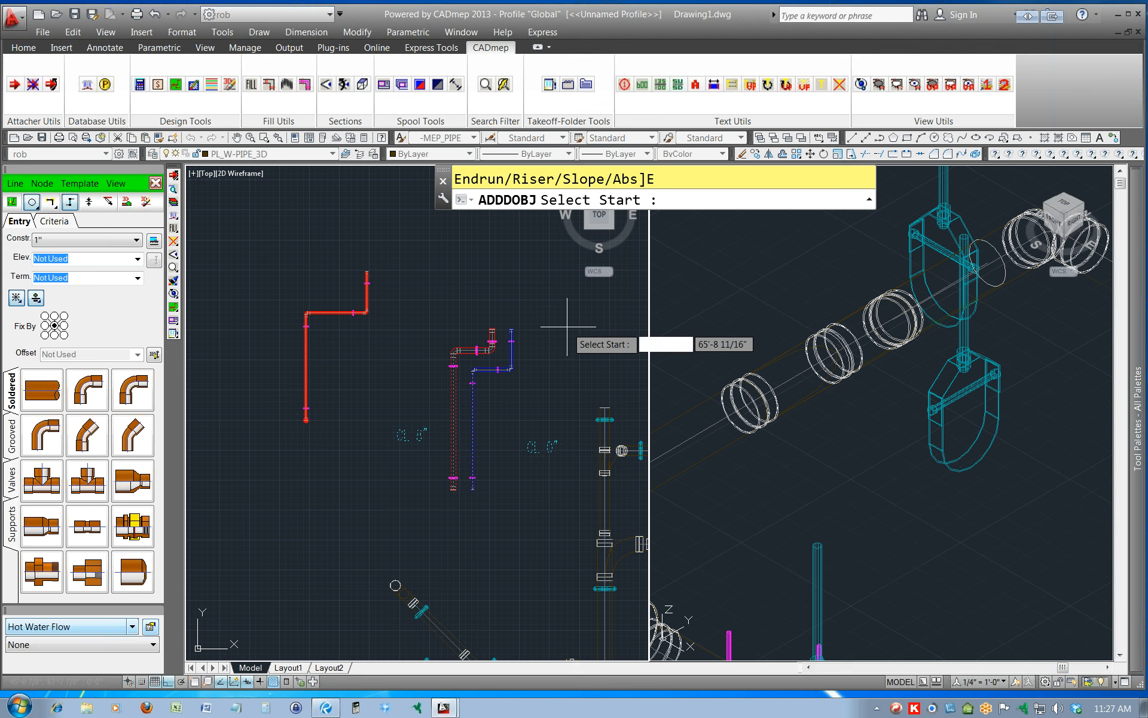
# Draw a second 1" stepped design line to the upper right of the pipe pair, then exit the design line tools.
pyautogui.click(15, 185)
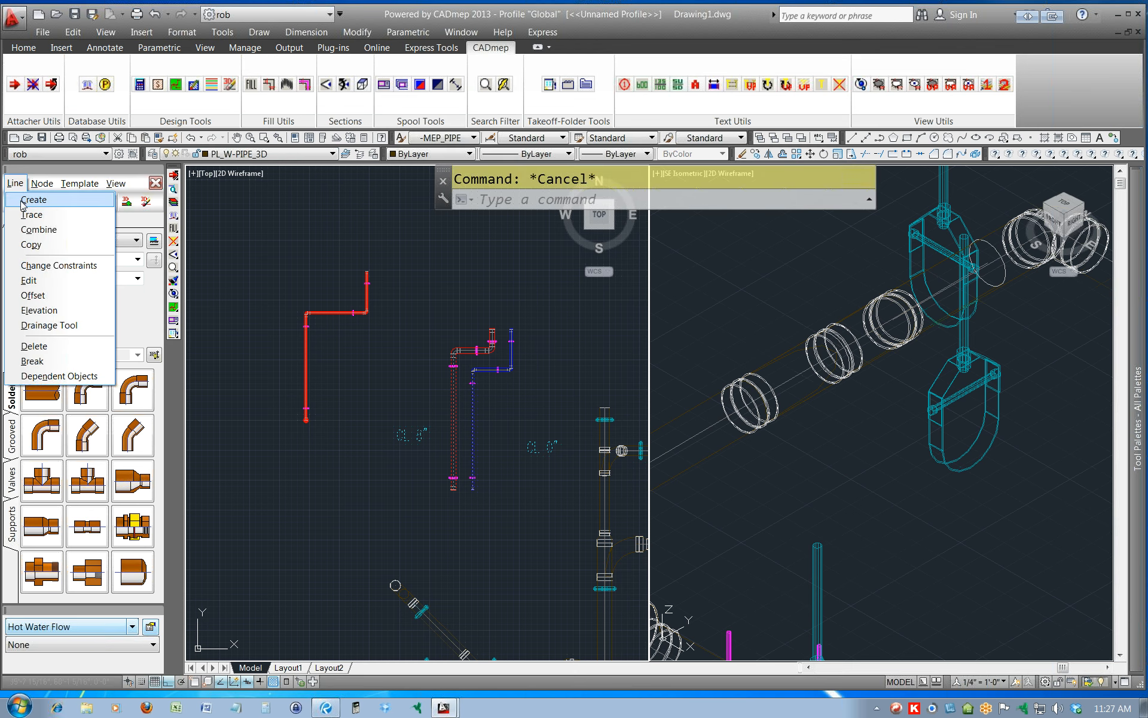
pyautogui.click(24, 207)
pyautogui.moveTo(455, 302); pyautogui.dragTo(298, 369, button='middle')
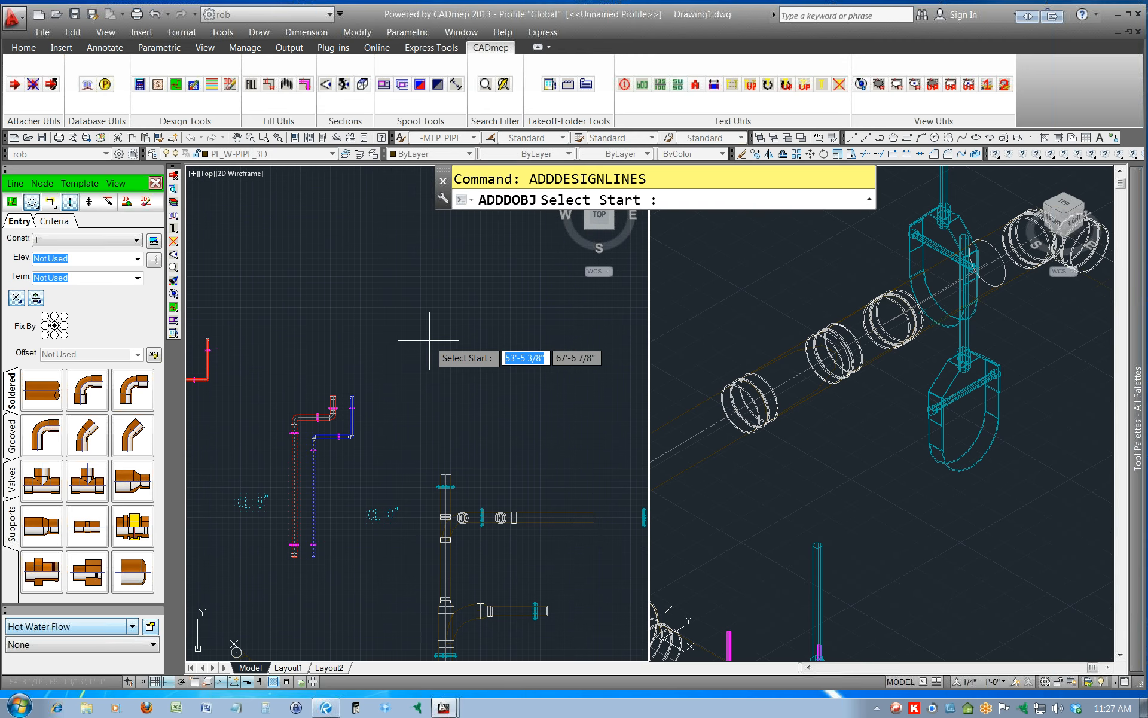
pyautogui.click(440, 343)
pyautogui.click(446, 288)
pyautogui.click(493, 288)
pyautogui.click(494, 261)
pyautogui.press('Return')
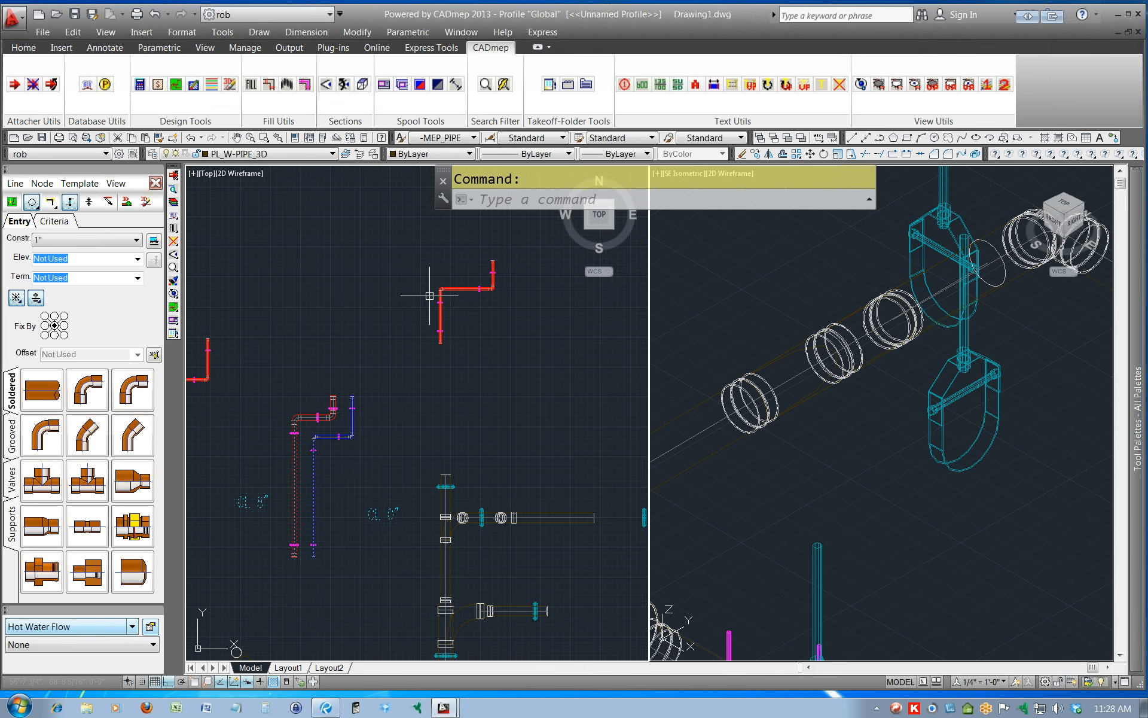
pyautogui.moveTo(320, 318); pyautogui.dragTo(404, 318, button='middle')
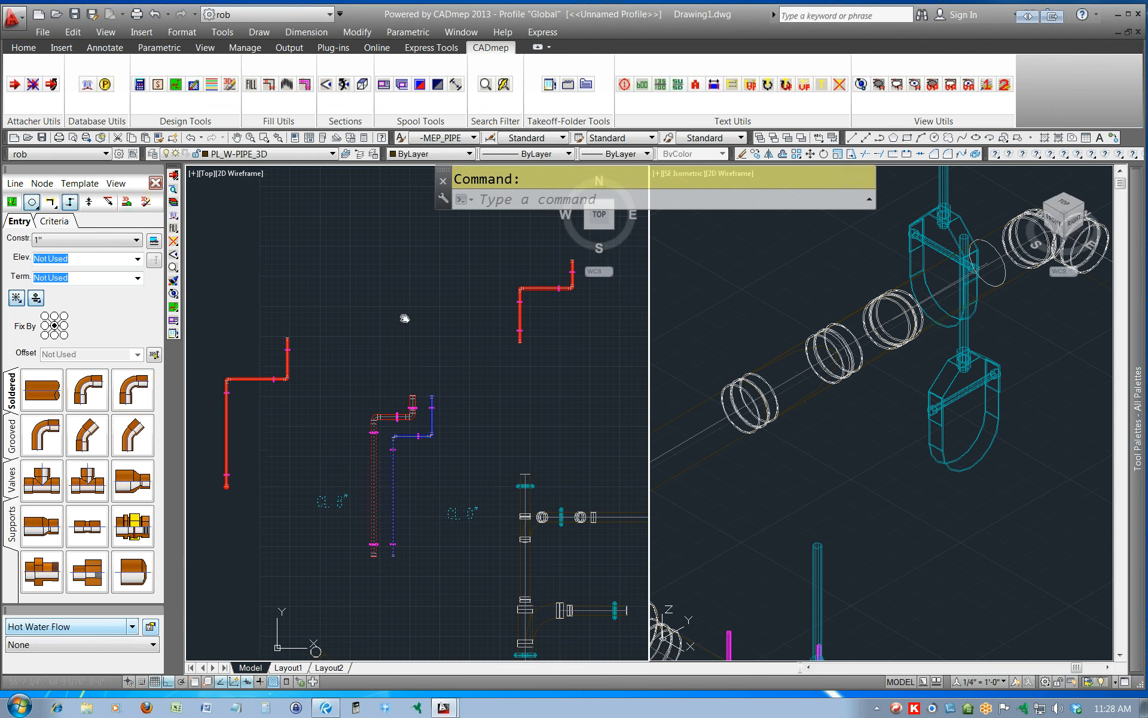
pyautogui.click(156, 184)
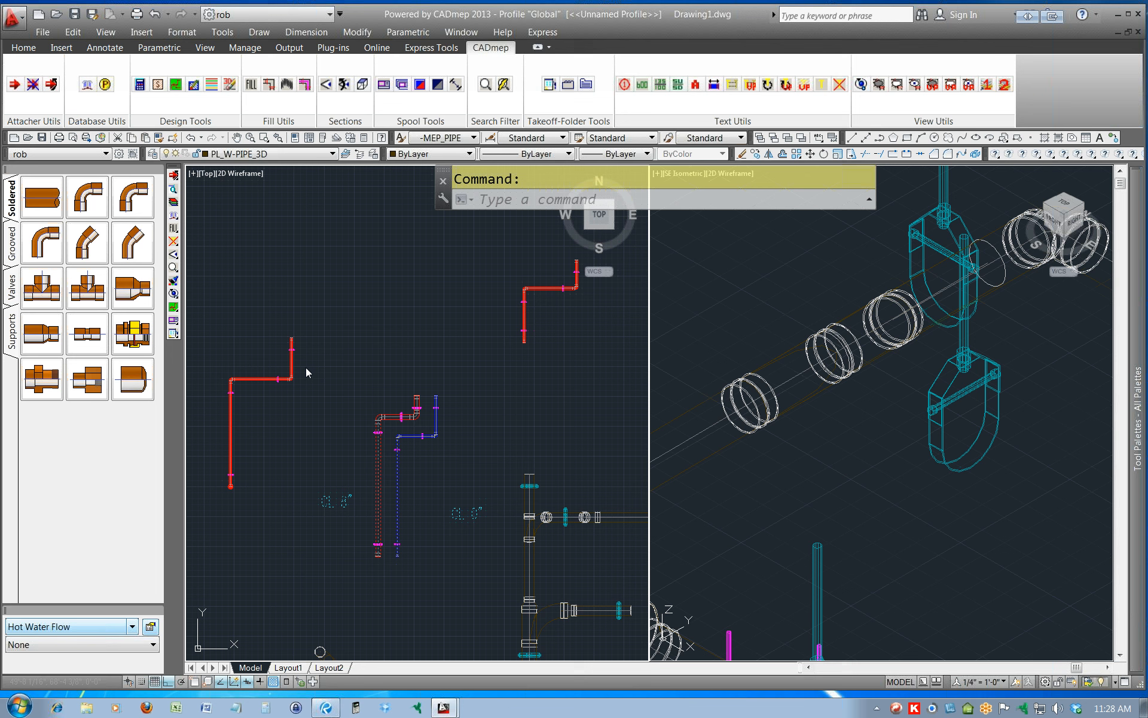
# Draw an L-shaped design line above the first stepped line, going up and then right, with the constraint left at Soldered.
pyautogui.click(175, 309)
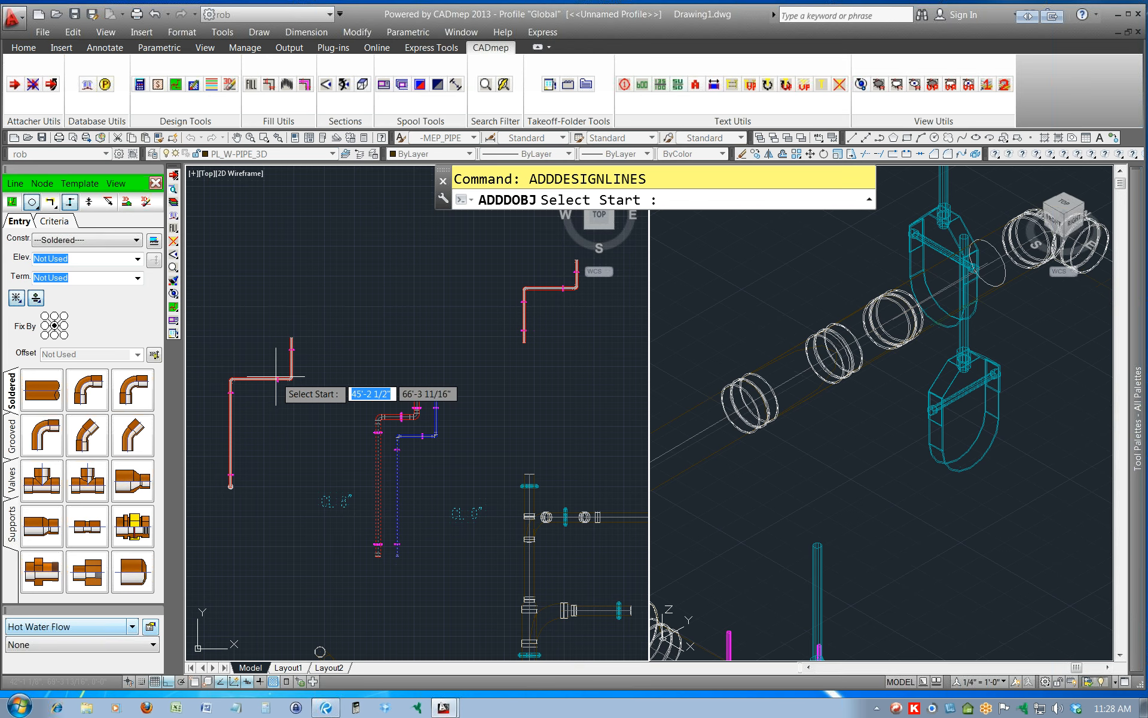
pyautogui.scroll(5, 289, 372)
pyautogui.scroll(4, 289, 374)
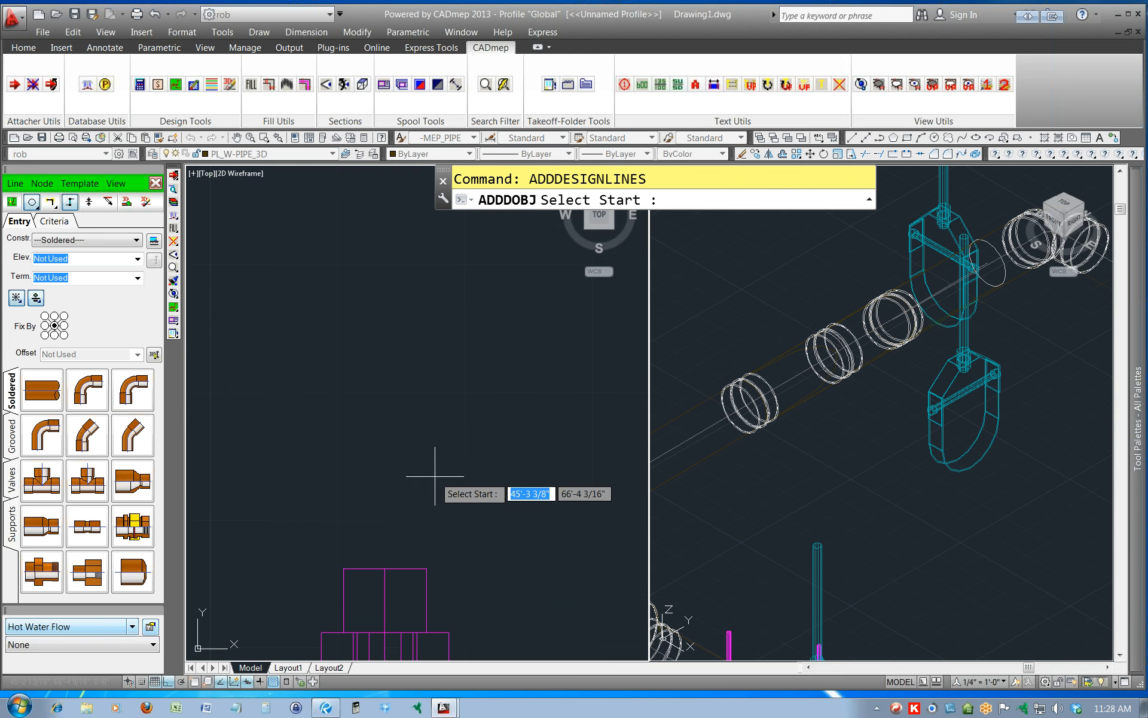
pyautogui.scroll(-4, 521, 546)
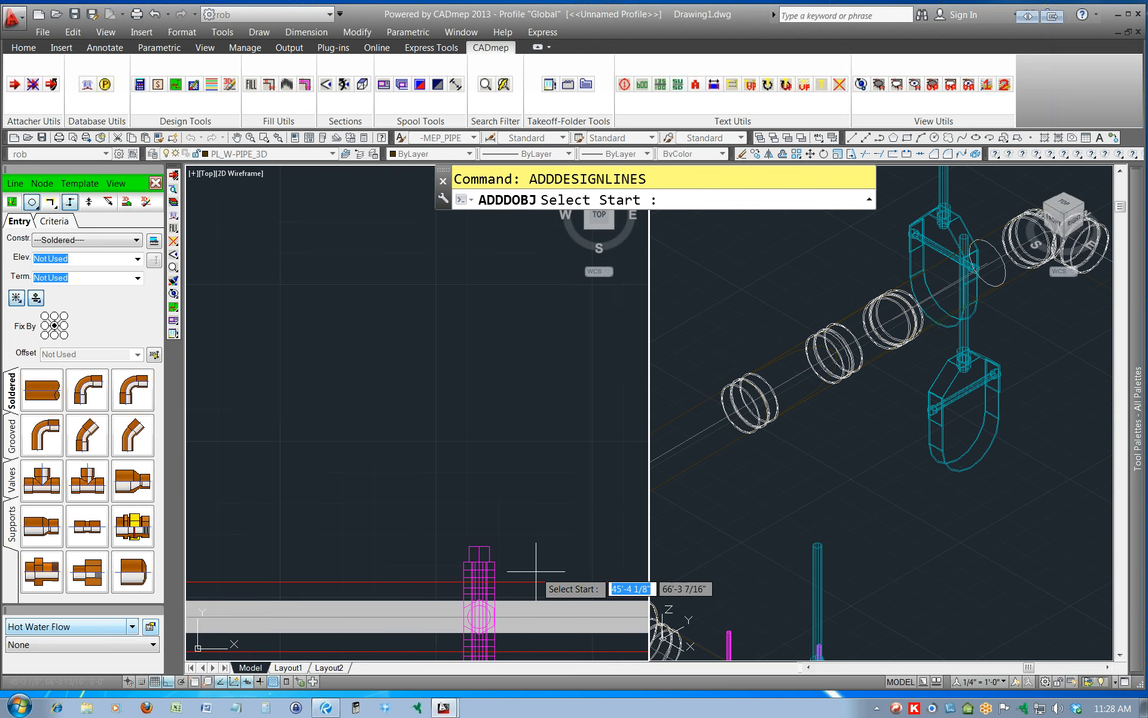
pyautogui.scroll(-6, 546, 500)
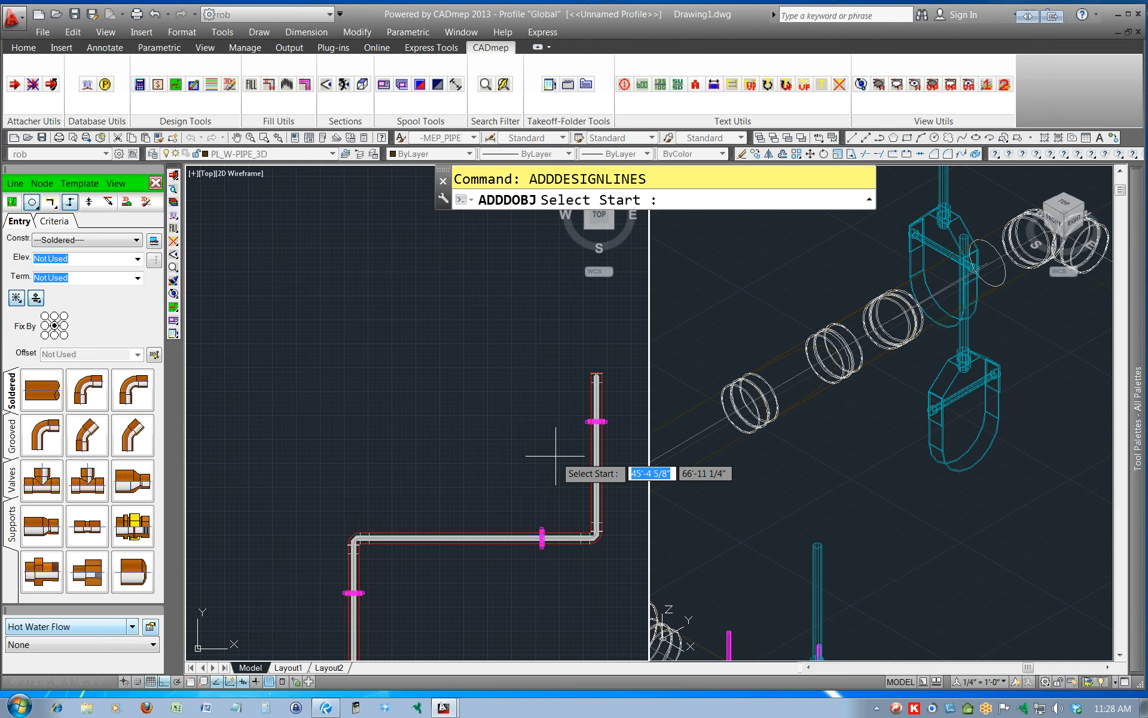
pyautogui.scroll(-8, 571, 439)
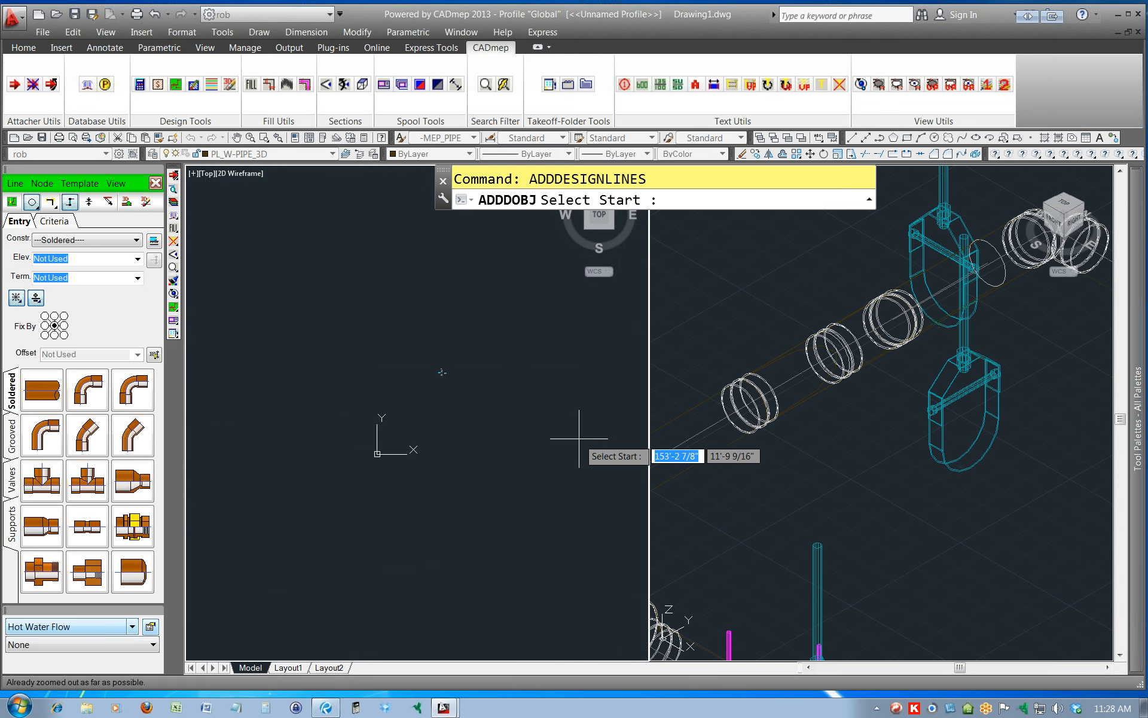
pyautogui.scroll(10, 479, 389)
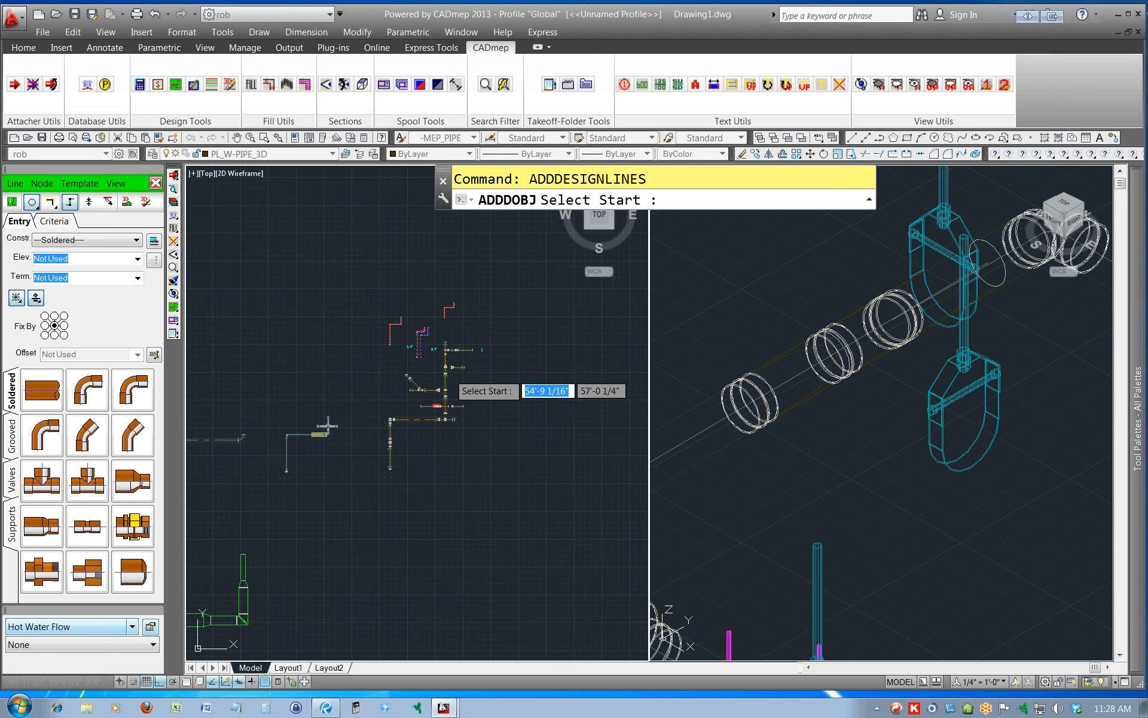
pyautogui.moveTo(308, 250); pyautogui.dragTo(464, 579, button='middle')
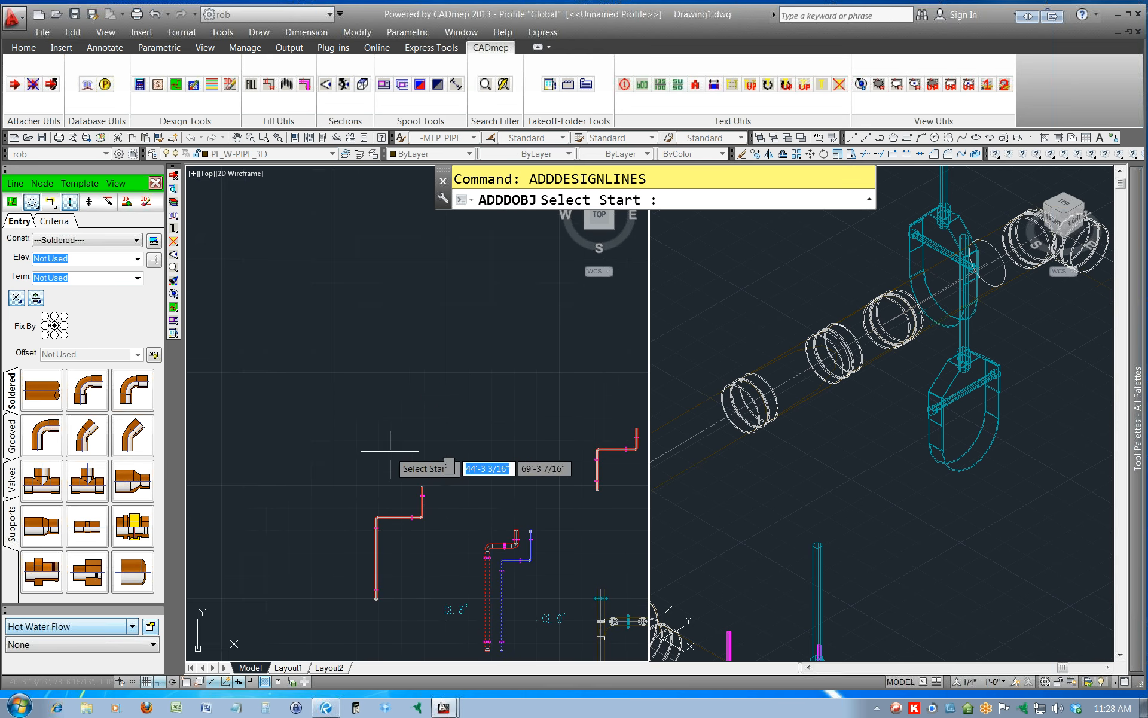
pyautogui.click(319, 410)
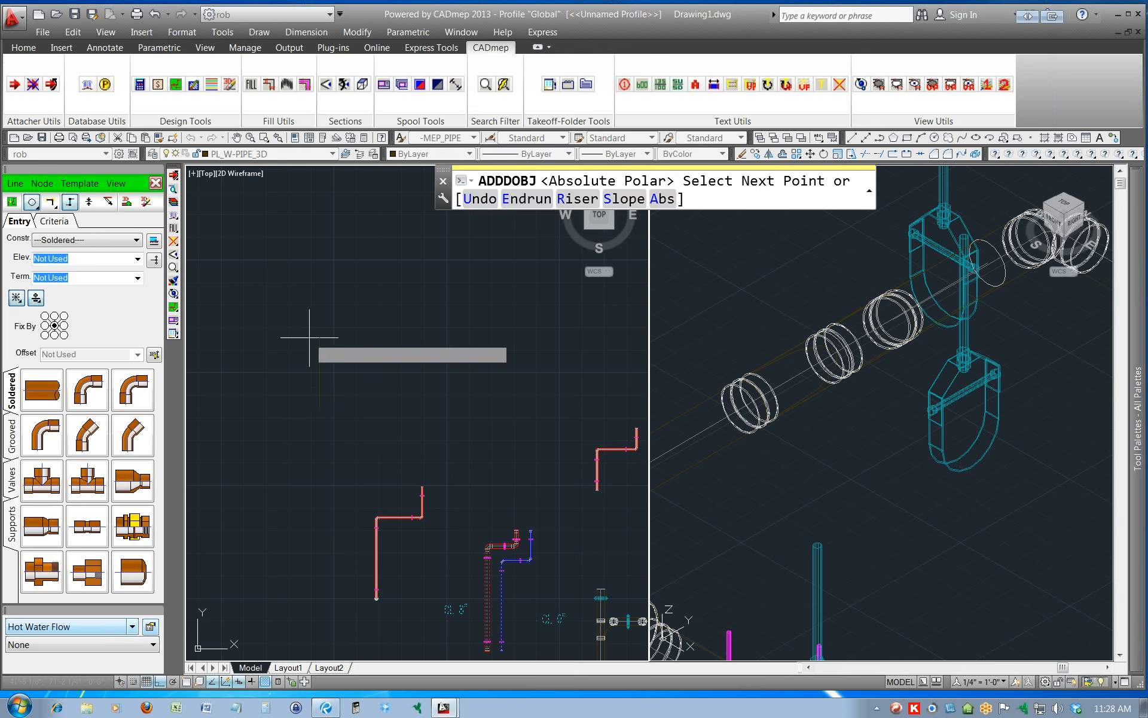
pyautogui.click(367, 328)
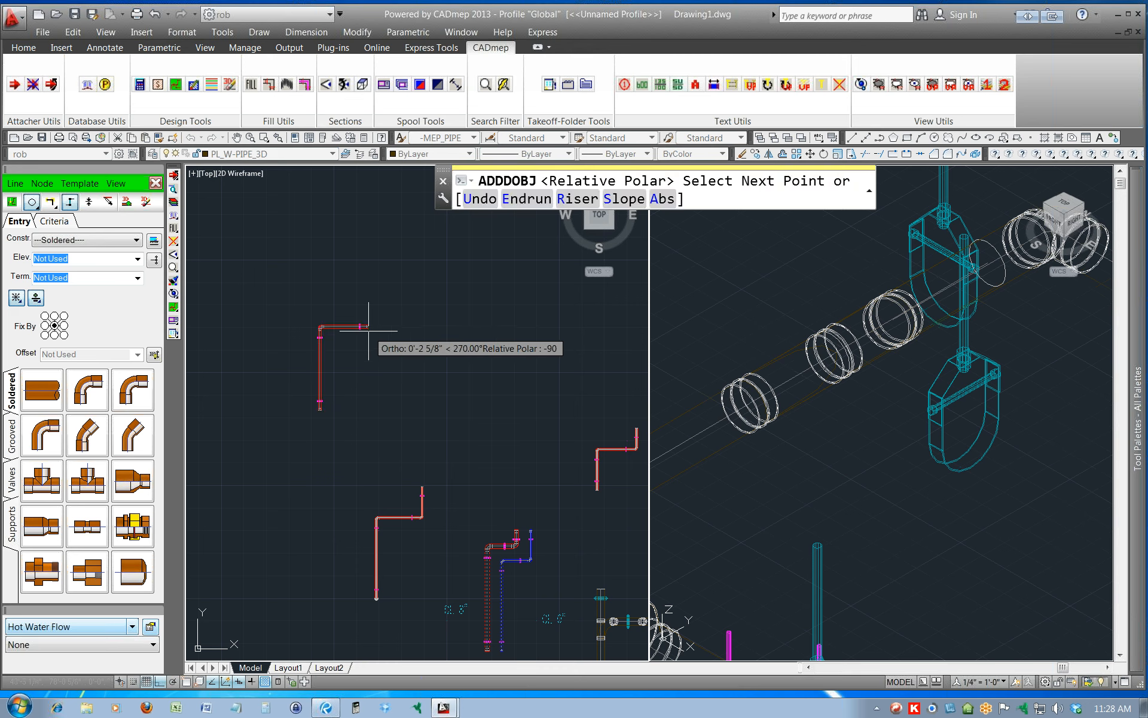
pyautogui.press('Return')
pyautogui.scroll(10, 323, 393)
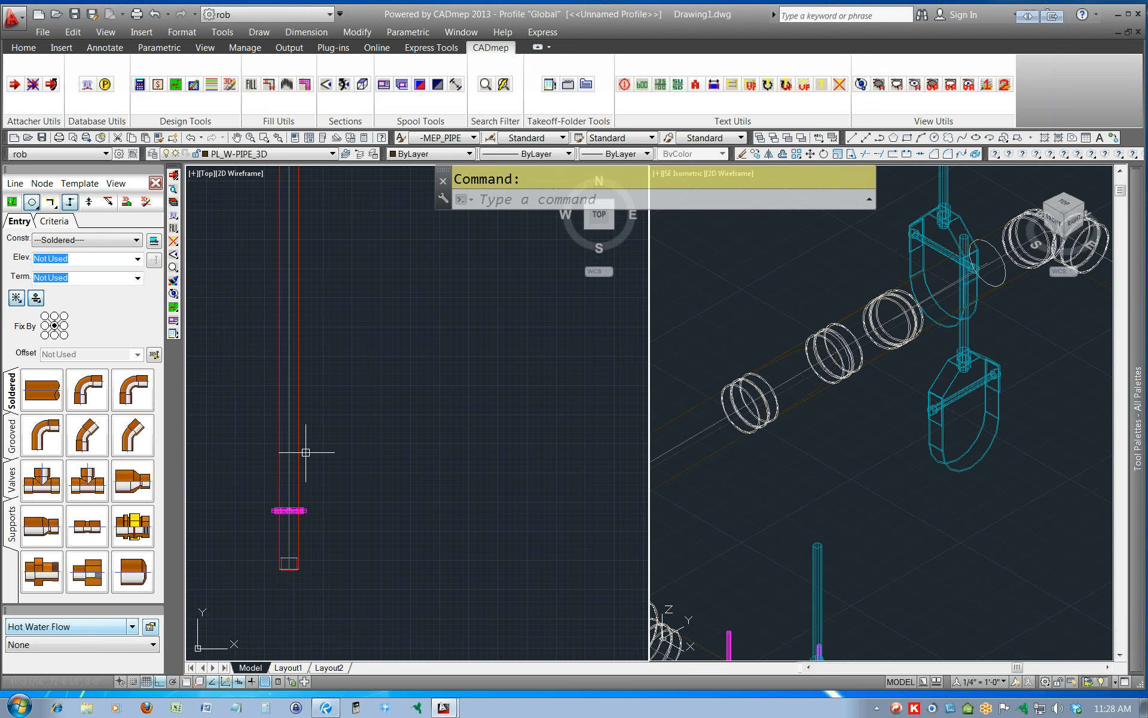
pyautogui.scroll(-3, 395, 460)
pyautogui.scroll(-2, 418, 460)
pyautogui.scroll(-1, 485, 472)
pyautogui.moveTo(545, 508); pyautogui.dragTo(395, 381, button='middle')
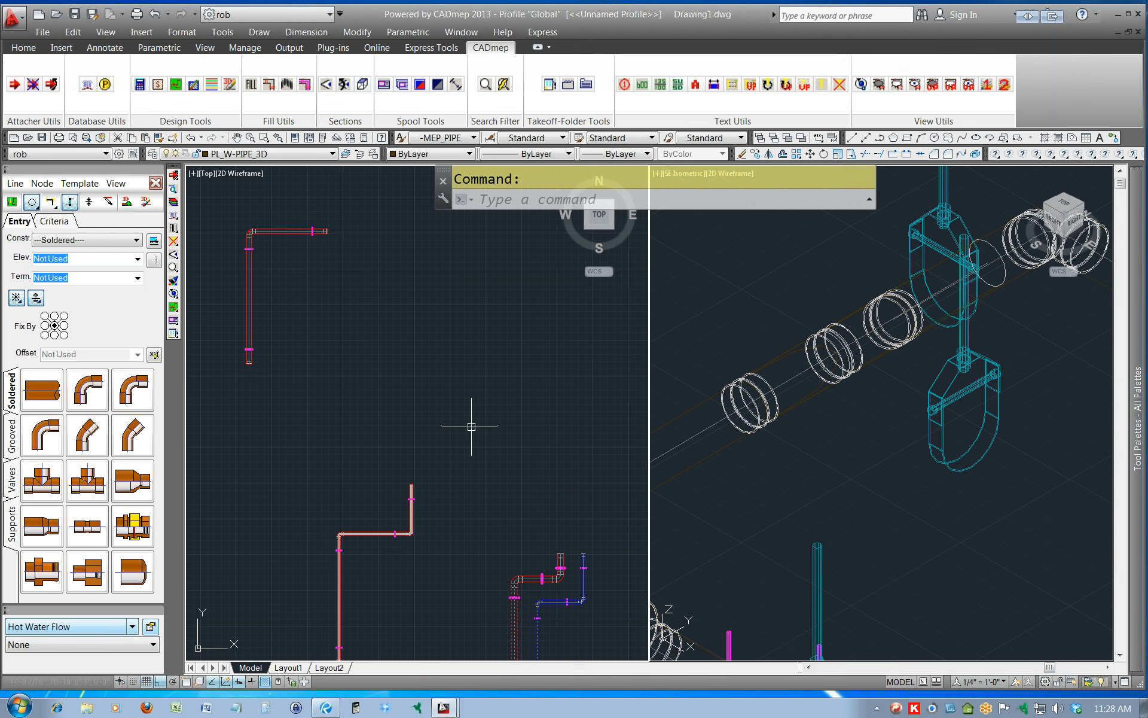
pyautogui.scroll(-2, 472, 427)
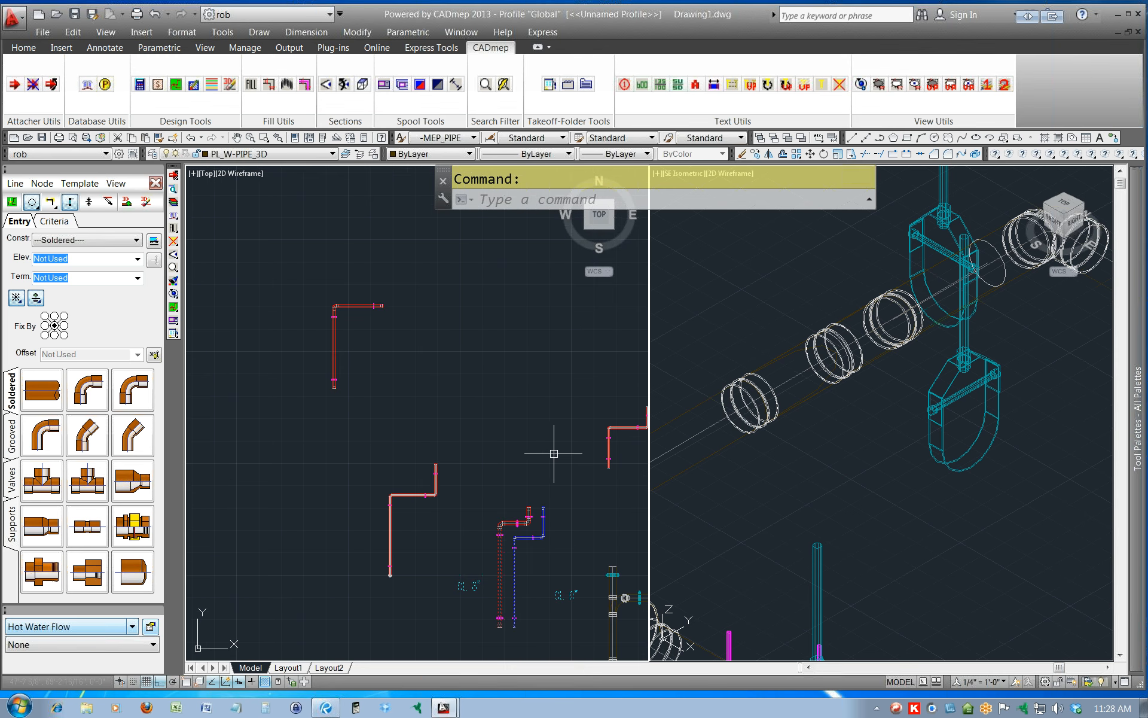
pyautogui.moveTo(549, 453); pyautogui.dragTo(474, 443, button='middle')
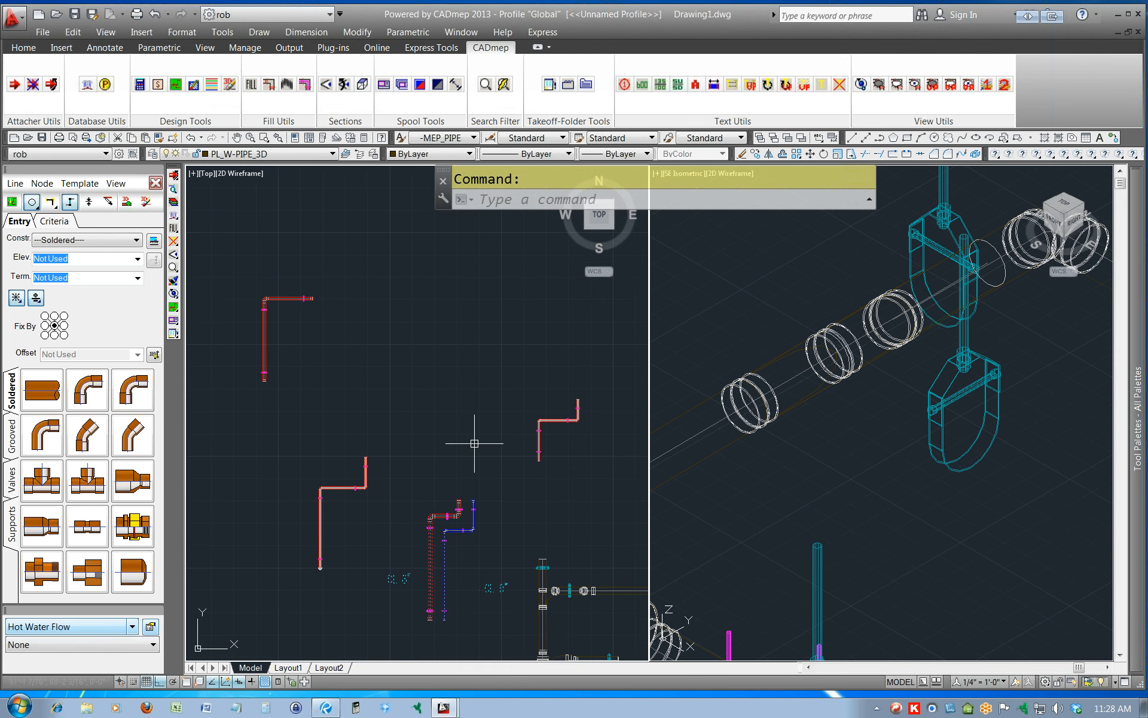